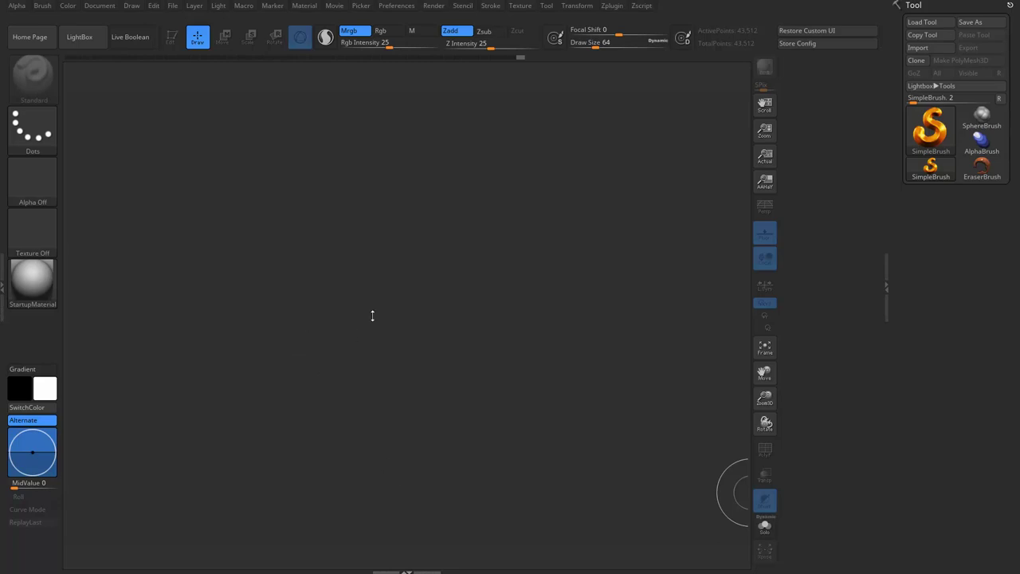
Undo a stray stroke, load DynaMesh_Sphere_64.ZPR from the project browser, and show its polyframe.
click(431, 179)
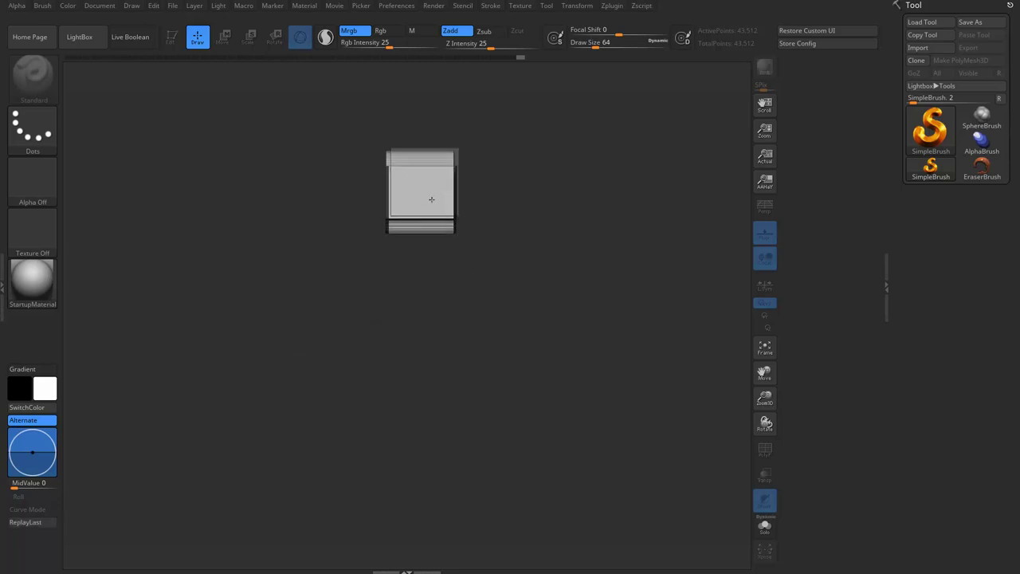
key(ctrl+z)
key(comma)
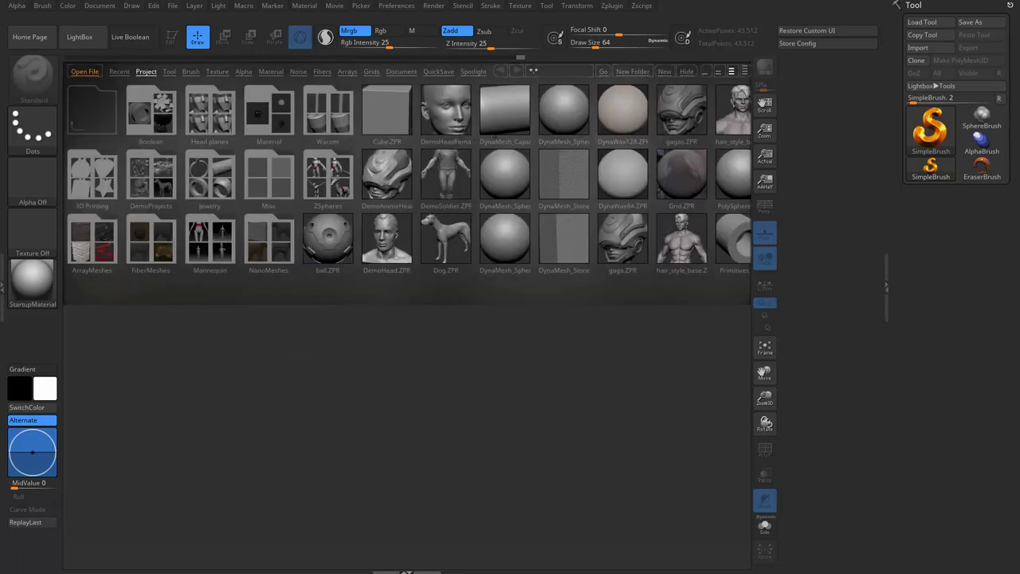
scroll(603, 105, down, 1)
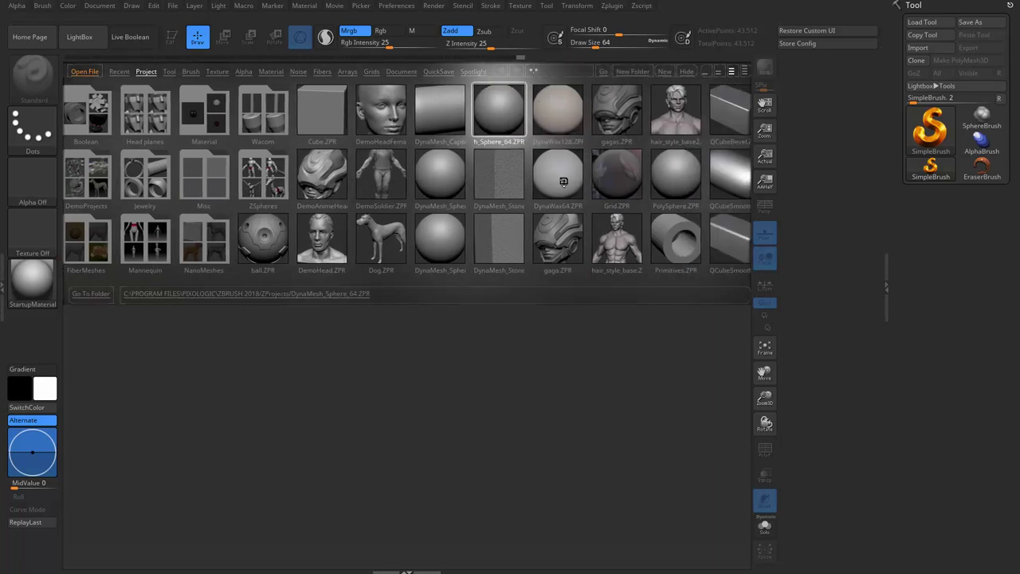
key(shift+f)
Restore the custom UI and re-DynaMesh the sphere at resolution 256, reaching 172,987 points.
key(shift+f)
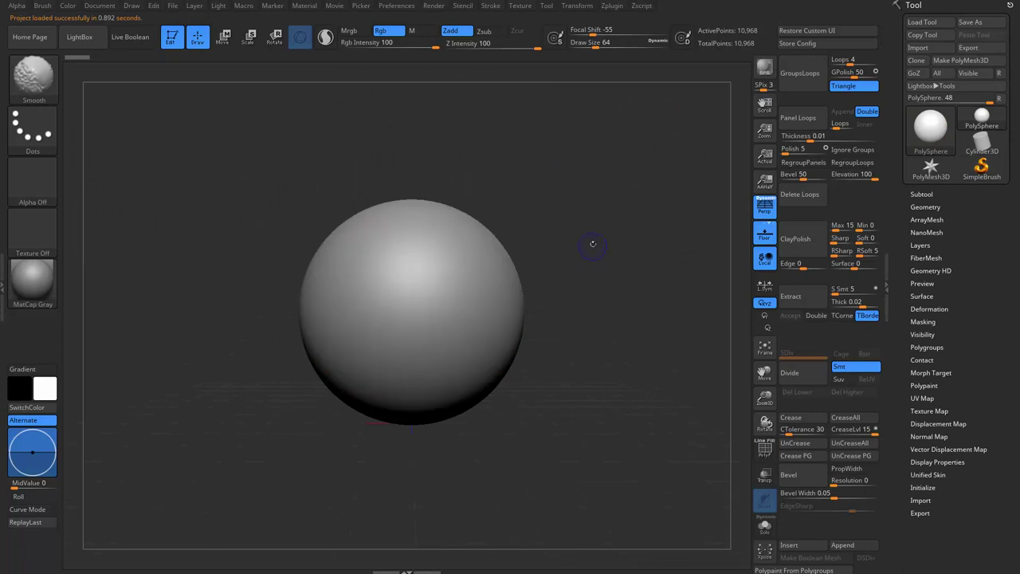
key(shift+f)
key(shift+f)
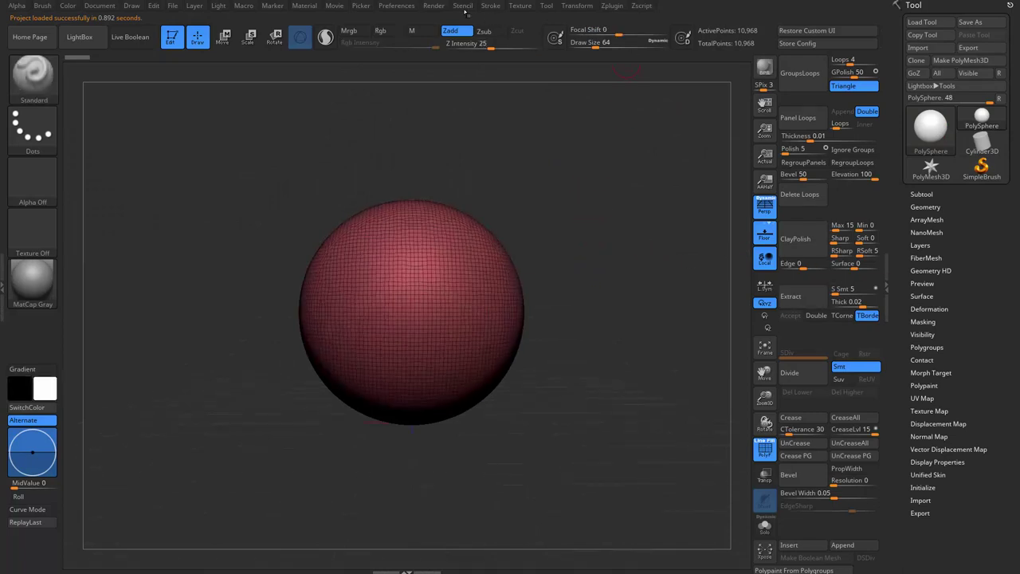
click(791, 30)
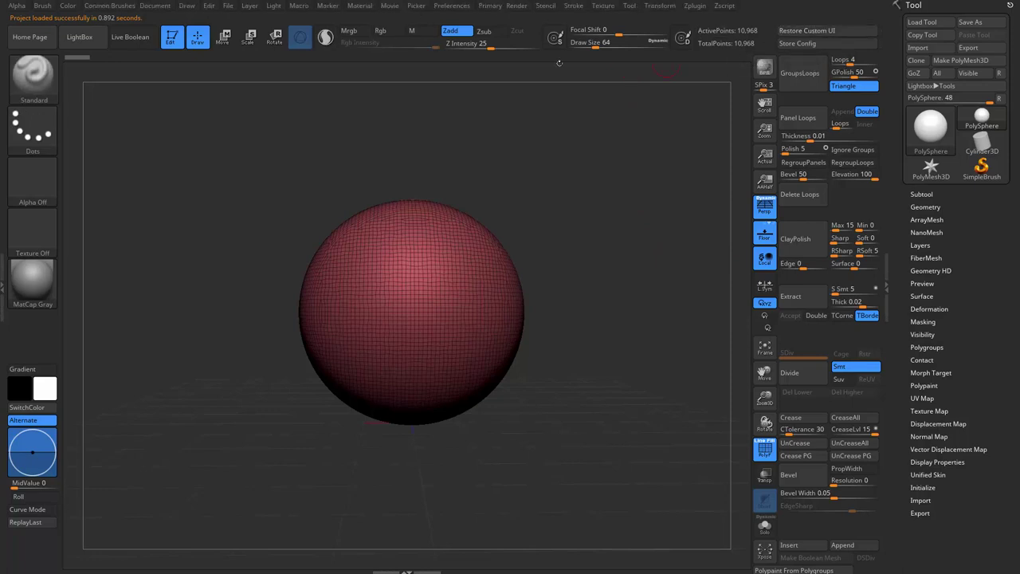
click(501, 7)
key(space)
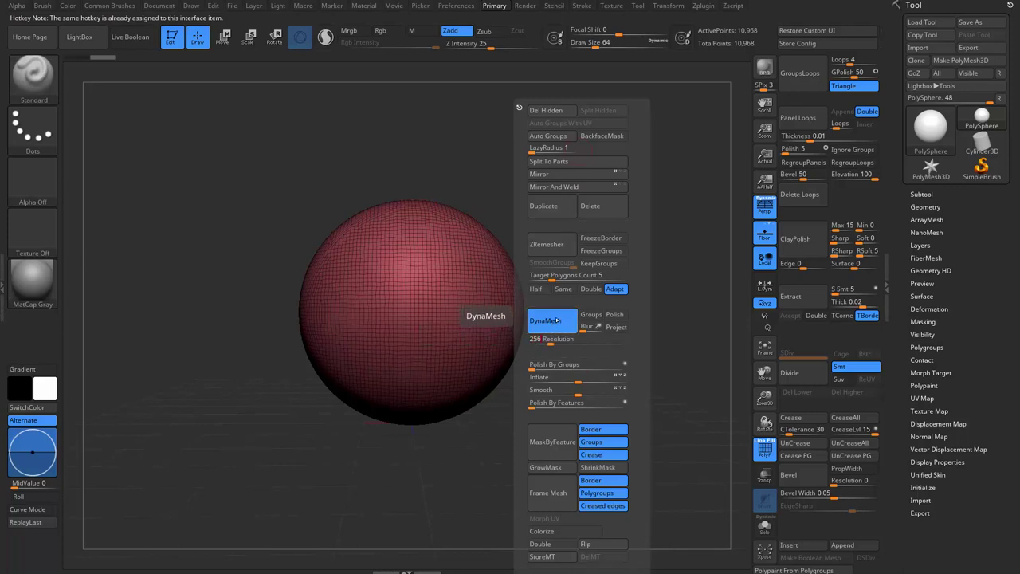
click(545, 322)
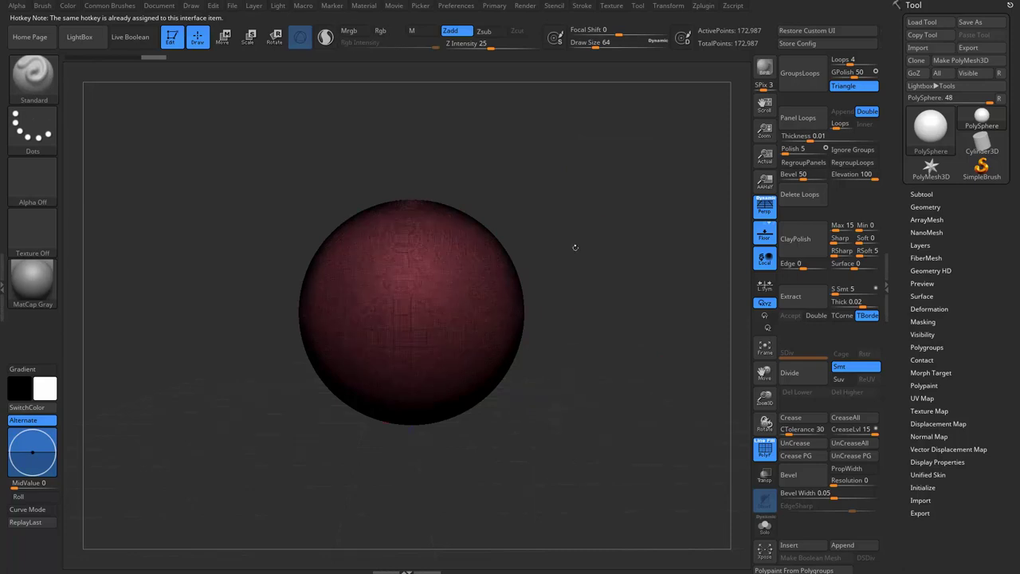
With a large Move brush, stretch the sphere into a tall egg with a bulging right side.
key(b)
key(m)
key(v)
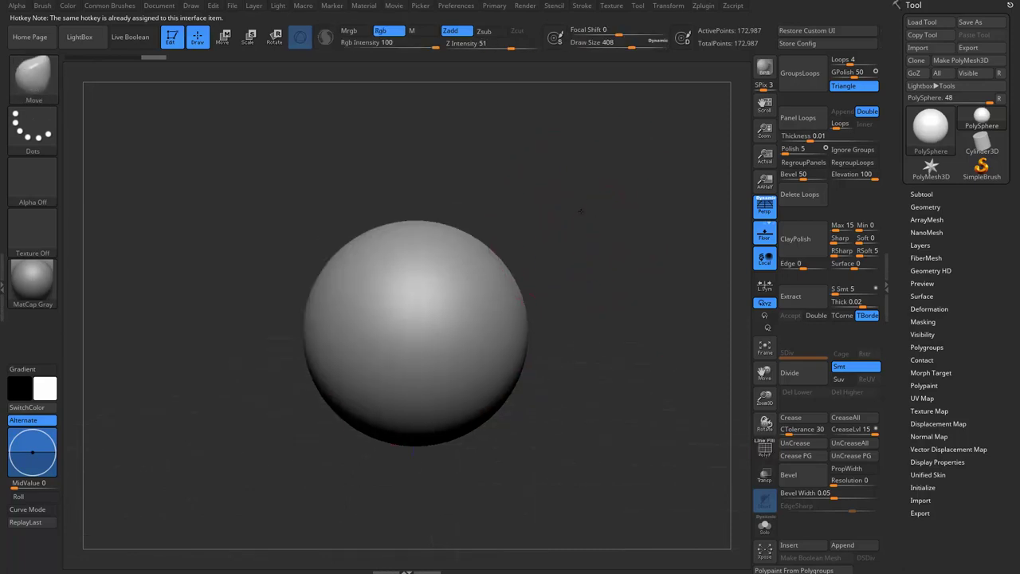
key(s)
click(558, 229)
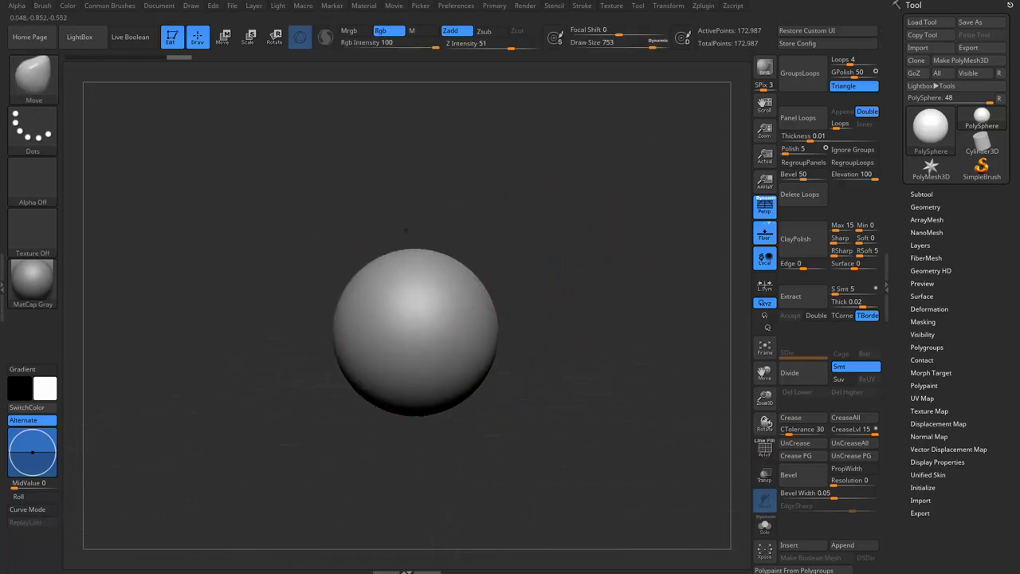
drag(406, 229, 402, 182)
mouse_move(430, 359)
mouse_down()
mouse_move(436, 436)
mouse_move(422, 454)
mouse_up()
mouse_move(470, 343)
mouse_down()
mouse_move(498, 327)
mouse_move(308, 353)
mouse_move(398, 389)
mouse_up()
key(s)
Push and reshape a crease into the egg's left side.
mouse_move(558, 414)
mouse_down()
mouse_move(634, 367)
mouse_move(574, 398)
mouse_up()
drag(478, 382, 446, 447)
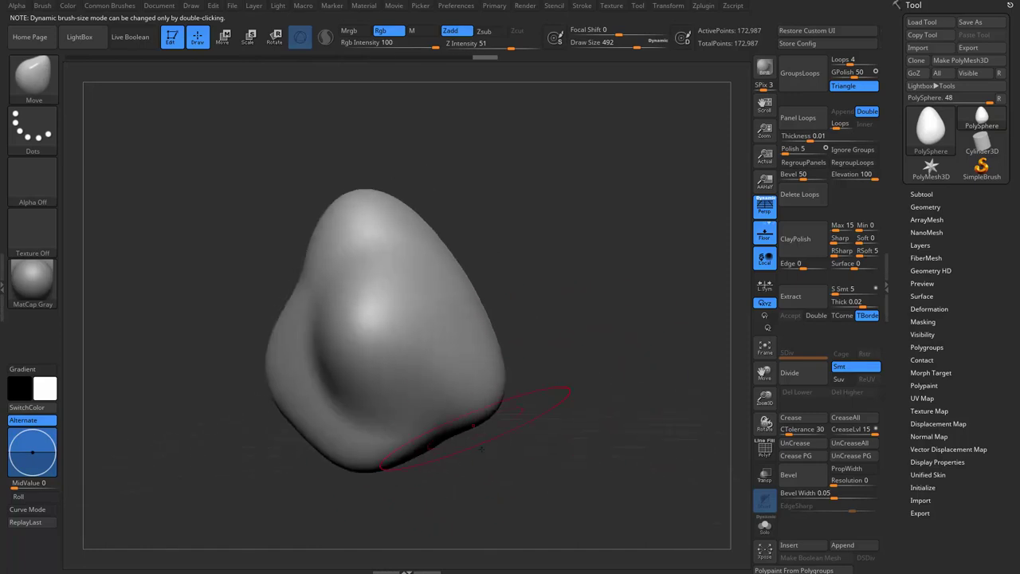
drag(446, 366, 422, 446)
mouse_move(414, 335)
mouse_down()
mouse_move(322, 389)
mouse_move(455, 239)
mouse_move(338, 396)
mouse_move(355, 460)
mouse_move(409, 415)
mouse_move(474, 323)
mouse_up()
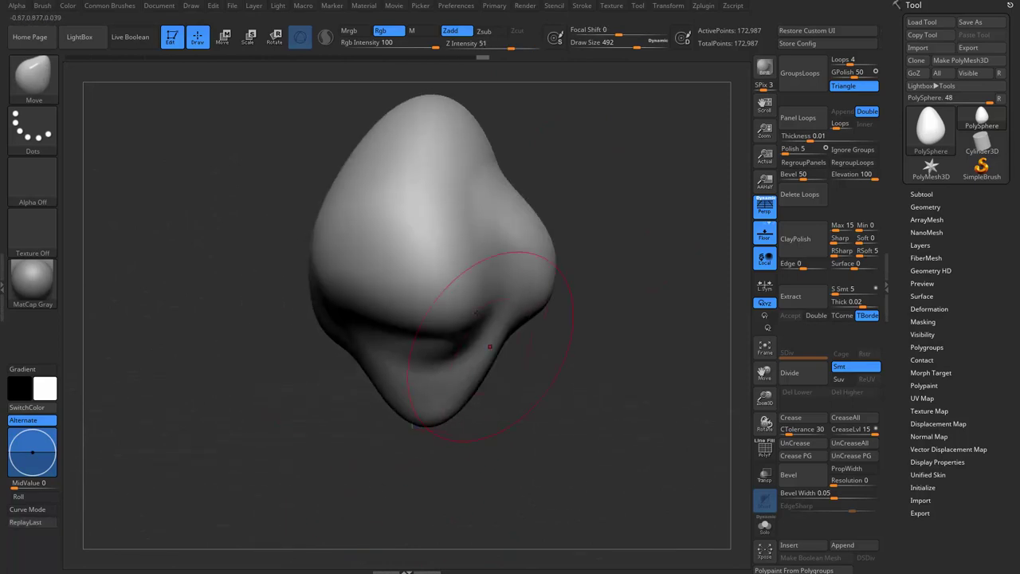
Turn the lump to a new angle, enlarge the brush to 714, and switch to hPolish.
drag(479, 262, 499, 261)
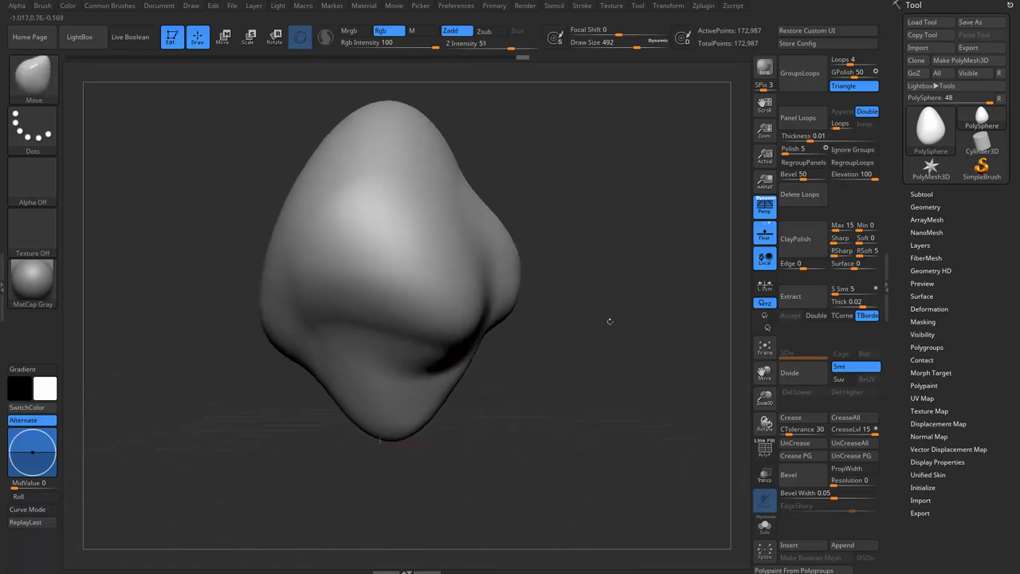
key(bracketright)
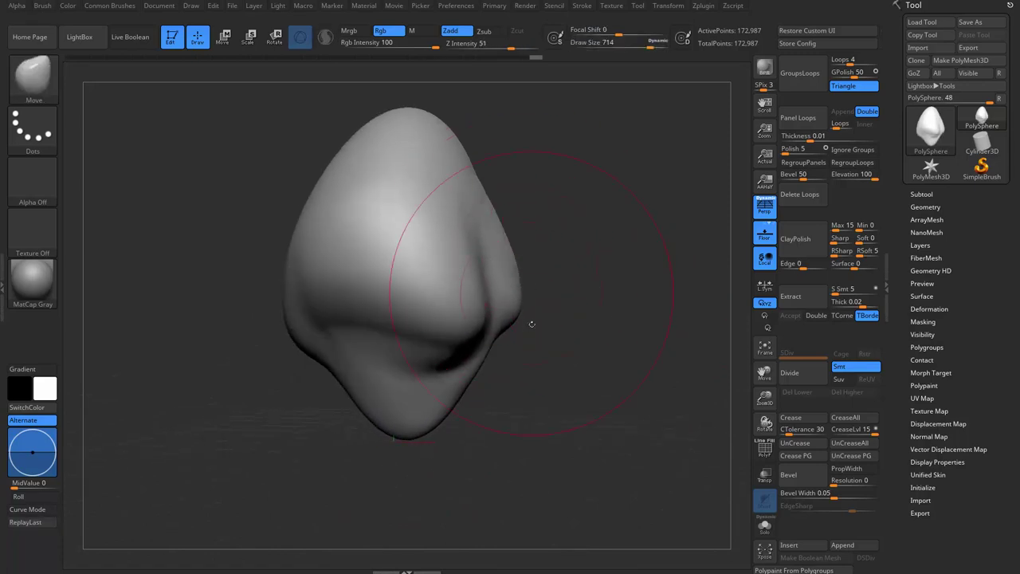
mouse_move(499, 261)
mouse_down()
mouse_move(484, 296)
mouse_move(505, 300)
mouse_move(422, 307)
mouse_move(446, 327)
mouse_move(463, 290)
mouse_up()
key(s)
key(b)
key(h)
key(p)
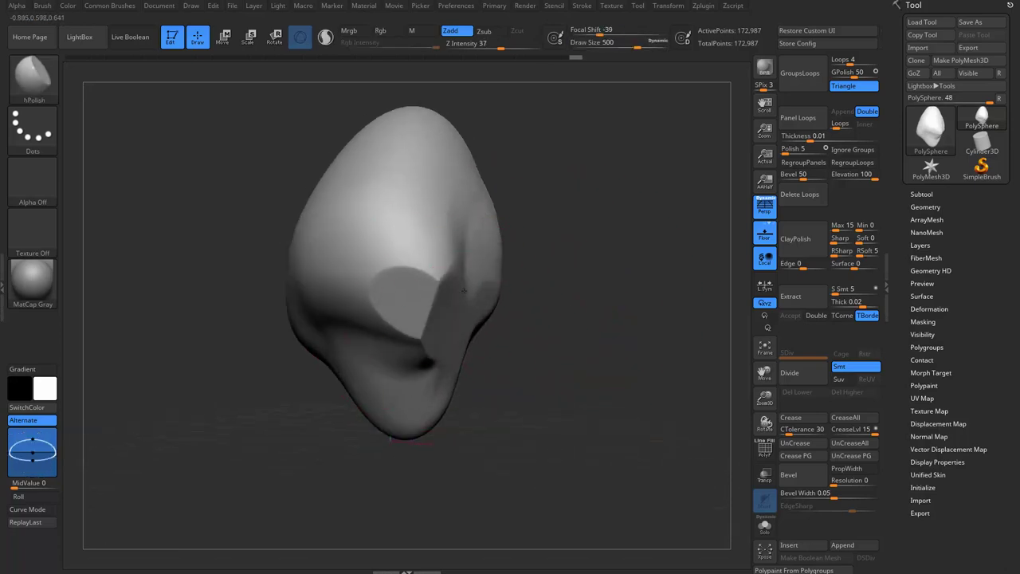
Press flat hPolish facets into the underside, lower facet and middle surface of the lump.
mouse_move(427, 407)
mouse_down()
mouse_move(483, 403)
mouse_move(369, 416)
mouse_move(303, 271)
mouse_move(317, 296)
mouse_up()
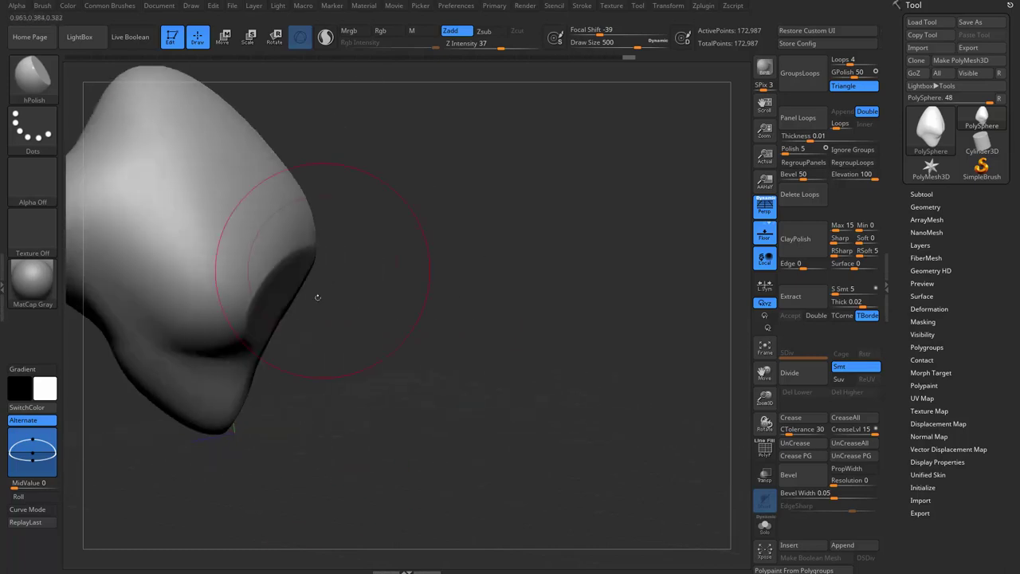
drag(231, 311, 220, 398)
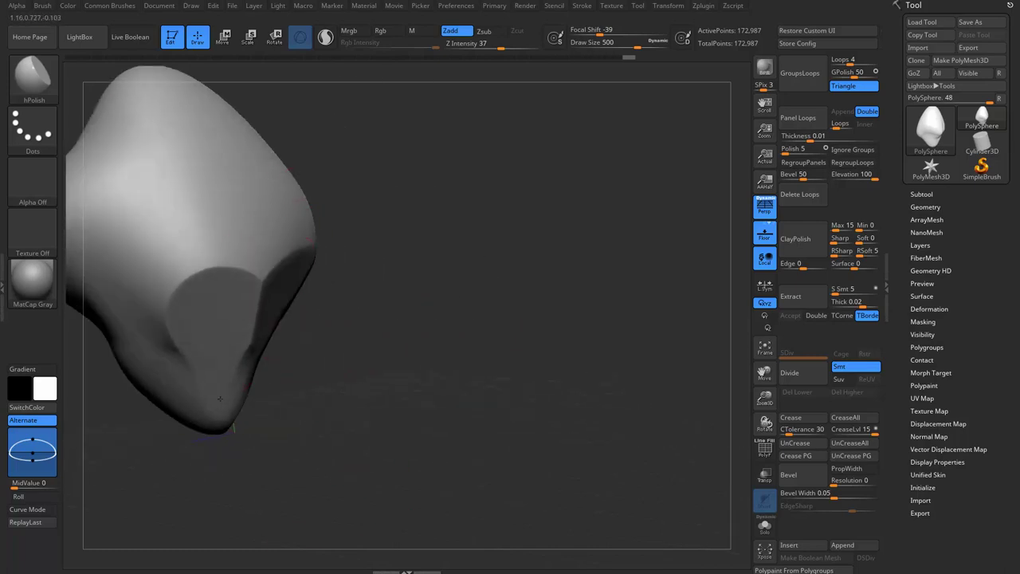
mouse_move(189, 335)
mouse_down()
mouse_move(240, 319)
mouse_move(271, 414)
mouse_up()
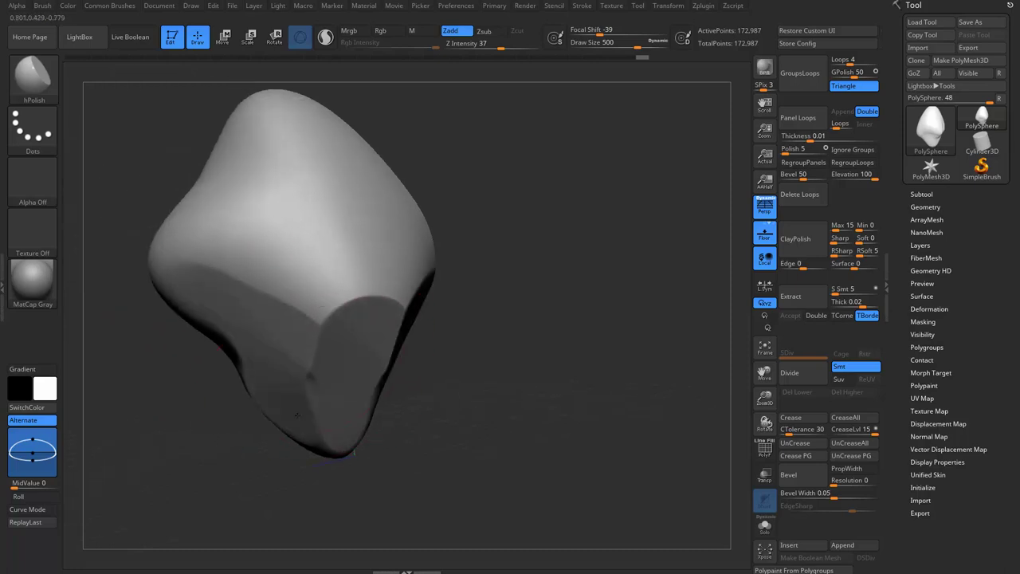
mouse_move(303, 239)
mouse_down()
mouse_move(280, 280)
mouse_move(263, 263)
mouse_move(319, 239)
mouse_move(364, 274)
mouse_move(354, 258)
mouse_move(341, 250)
mouse_move(330, 307)
mouse_move(312, 216)
mouse_move(364, 187)
mouse_move(326, 210)
mouse_move(433, 319)
mouse_move(327, 364)
mouse_move(406, 255)
mouse_move(434, 297)
mouse_move(439, 218)
mouse_move(415, 221)
mouse_move(333, 180)
mouse_move(279, 136)
mouse_move(341, 204)
mouse_up()
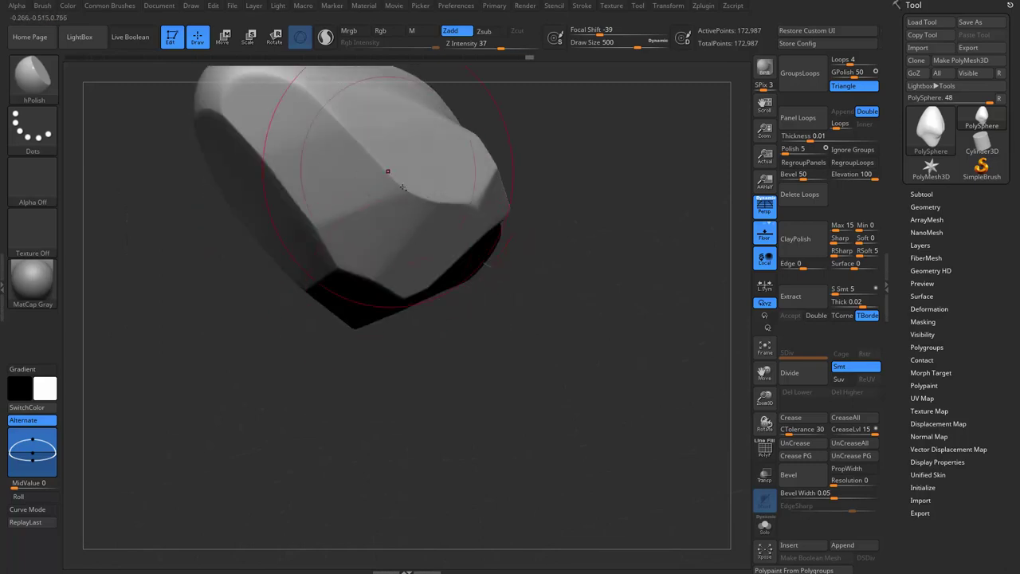
mouse_move(375, 171)
mouse_down()
mouse_move(431, 183)
mouse_move(359, 182)
mouse_move(364, 200)
mouse_move(592, 250)
mouse_move(581, 221)
mouse_move(690, 227)
mouse_move(630, 318)
mouse_move(540, 267)
mouse_move(443, 301)
mouse_up()
Switch back to the Move brush at size 784 and reposition the rock lower.
key(b)
key(m)
key(v)
key(s)
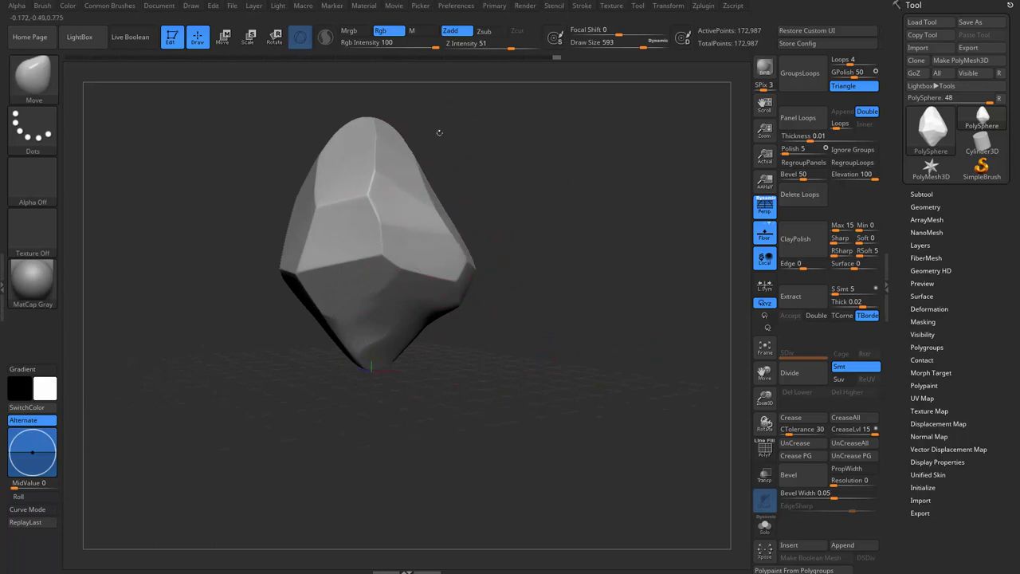
key(s)
drag(414, 227, 434, 227)
mouse_move(446, 183)
mouse_down()
mouse_move(478, 186)
mouse_move(517, 224)
mouse_move(353, 291)
mouse_up()
Flatten facets near the rock's top with hPolish, then reduce the brush size to 734.
key(b)
key(h)
key(p)
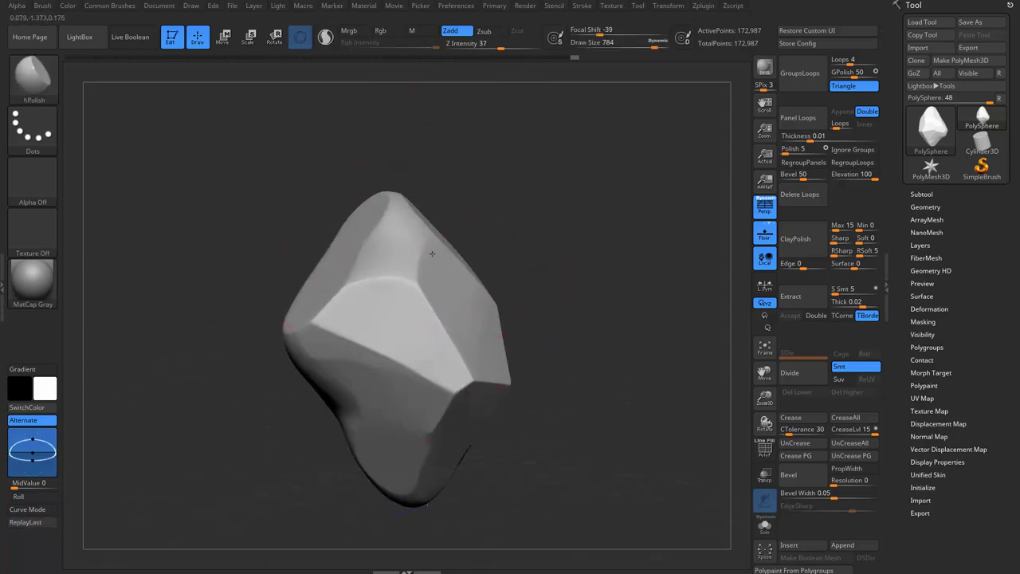
mouse_move(431, 253)
mouse_down()
mouse_move(388, 258)
mouse_move(387, 237)
mouse_up()
mouse_move(526, 263)
mouse_down()
mouse_move(480, 268)
mouse_move(303, 351)
mouse_move(275, 350)
mouse_move(215, 260)
mouse_move(348, 212)
mouse_move(319, 287)
mouse_move(337, 356)
mouse_move(404, 295)
mouse_move(348, 216)
mouse_move(372, 319)
mouse_move(269, 212)
mouse_move(298, 224)
mouse_move(318, 263)
mouse_up()
drag(414, 239, 430, 247)
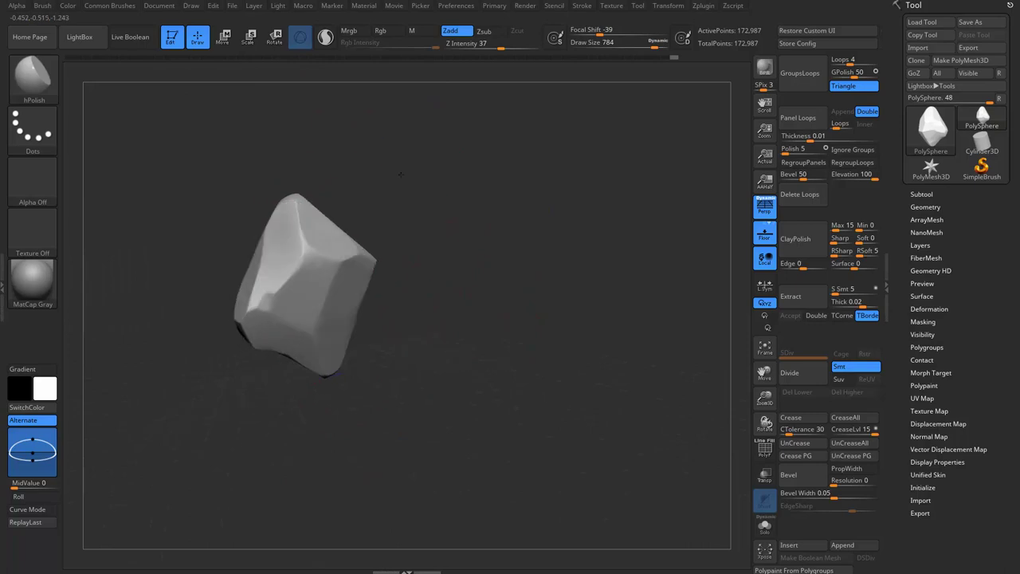
key(s)
drag(263, 239, 333, 255)
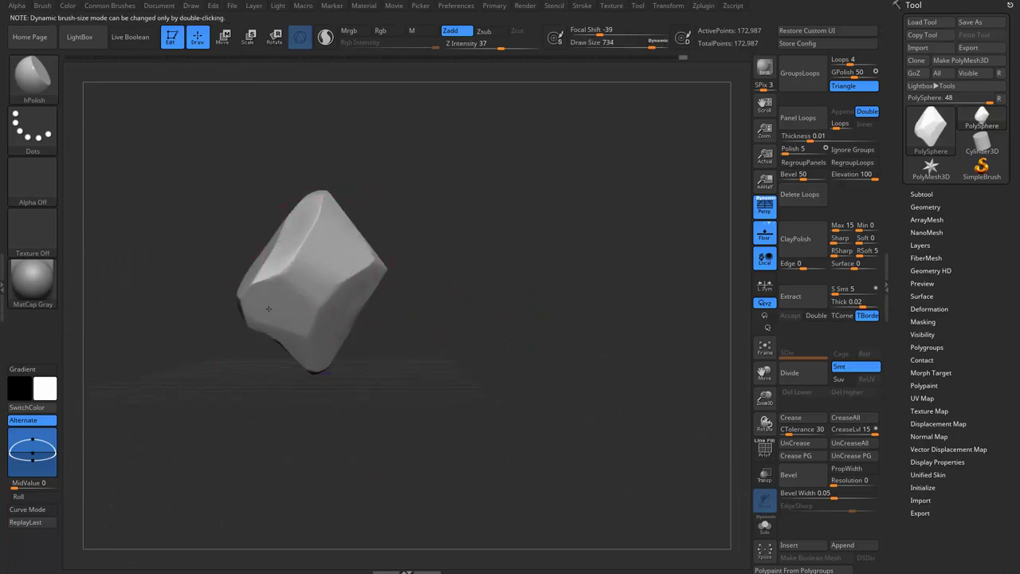
Tilt the rock right and soften the facet edges on its upper front.
drag(428, 265, 354, 271)
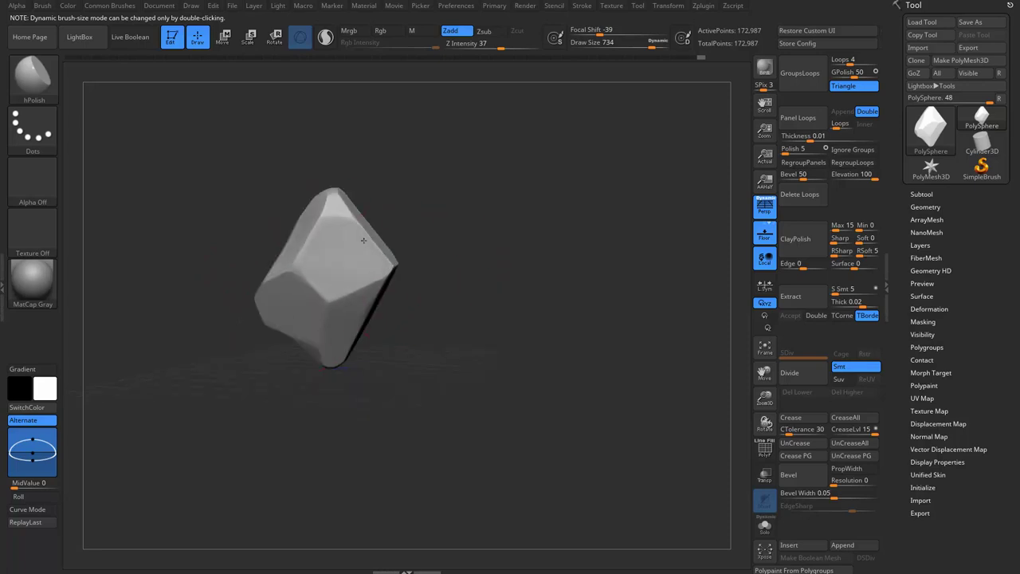
drag(432, 240, 413, 242)
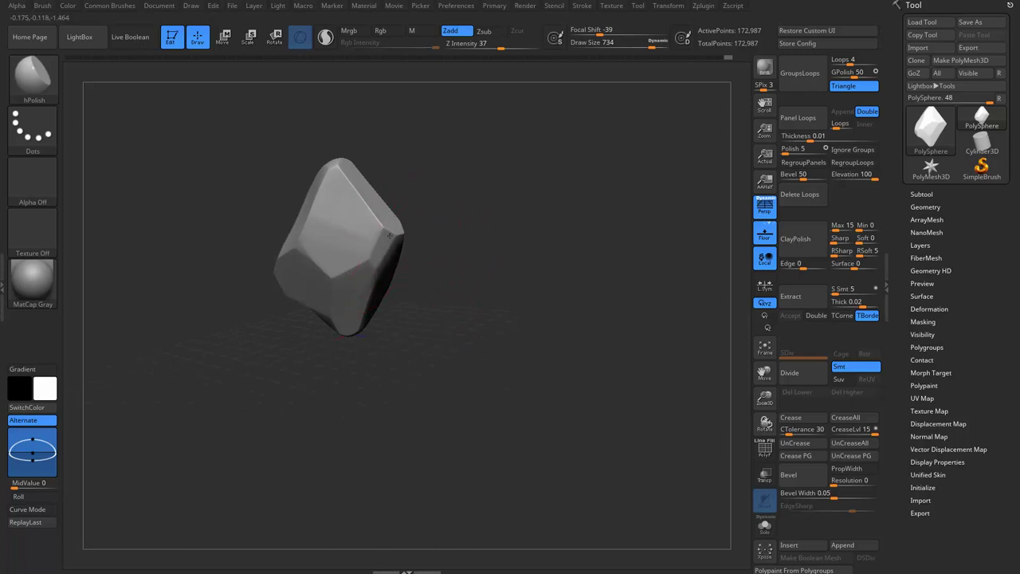
mouse_move(401, 231)
mouse_down()
mouse_move(486, 246)
mouse_move(511, 278)
mouse_move(406, 280)
mouse_up()
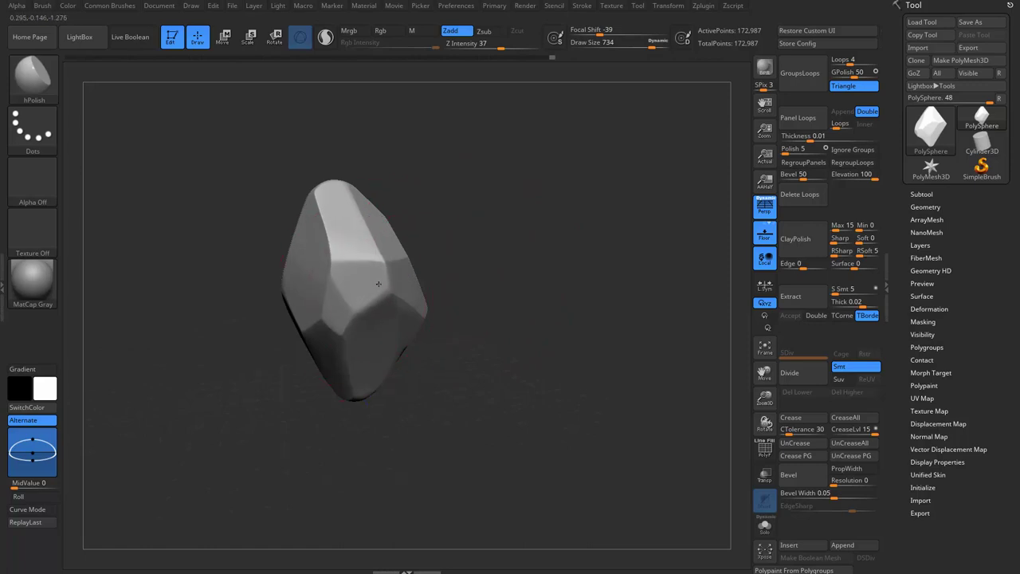
mouse_move(456, 239)
mouse_down()
mouse_move(501, 231)
mouse_move(483, 255)
mouse_move(568, 257)
mouse_move(528, 282)
mouse_move(526, 295)
mouse_move(579, 311)
mouse_move(444, 303)
mouse_up()
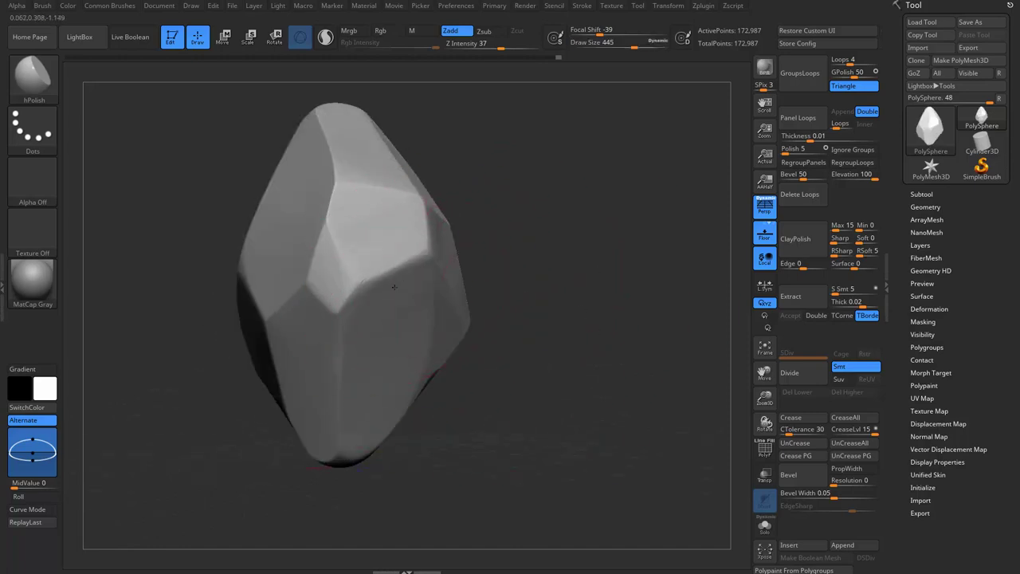
drag(474, 226, 436, 215)
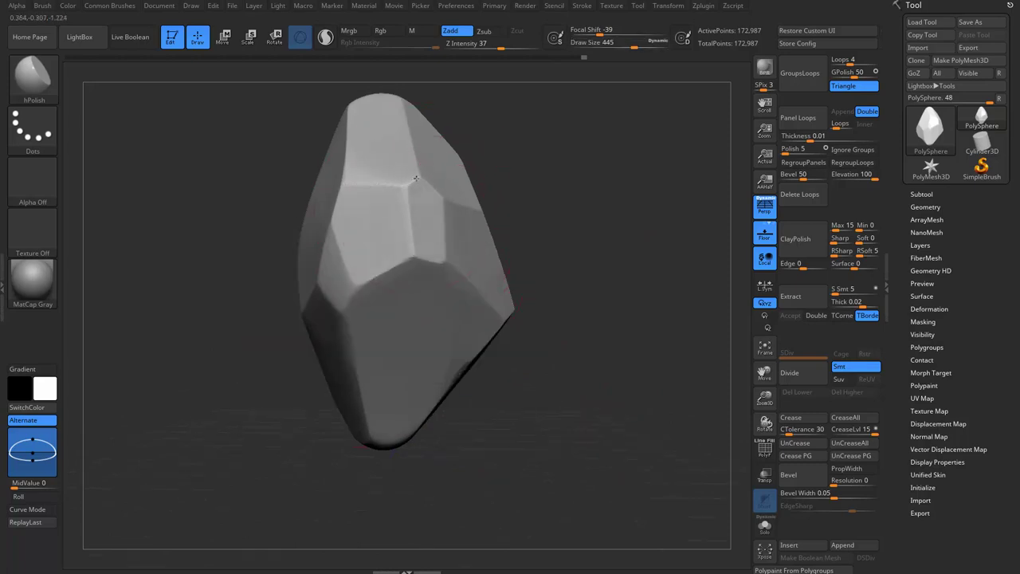
drag(415, 178, 408, 153)
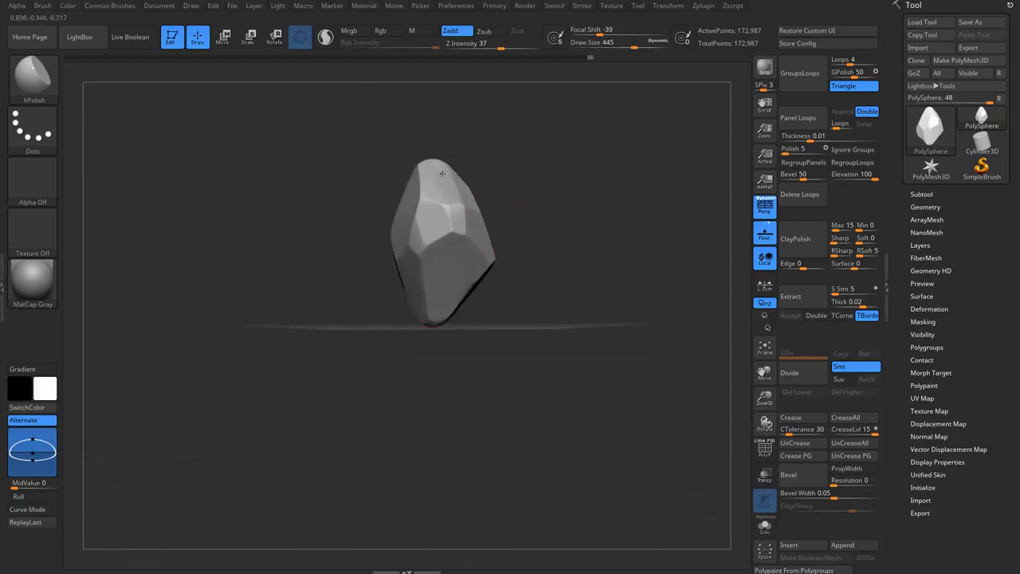
Orbit the rock to inspect its facets from several angles.
drag(558, 220, 421, 245)
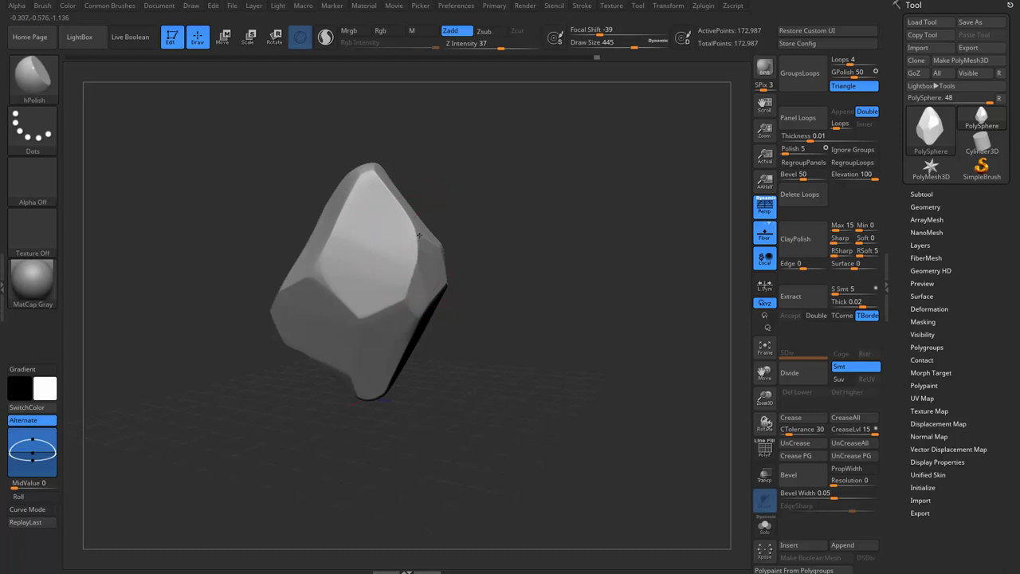
drag(508, 227, 545, 256)
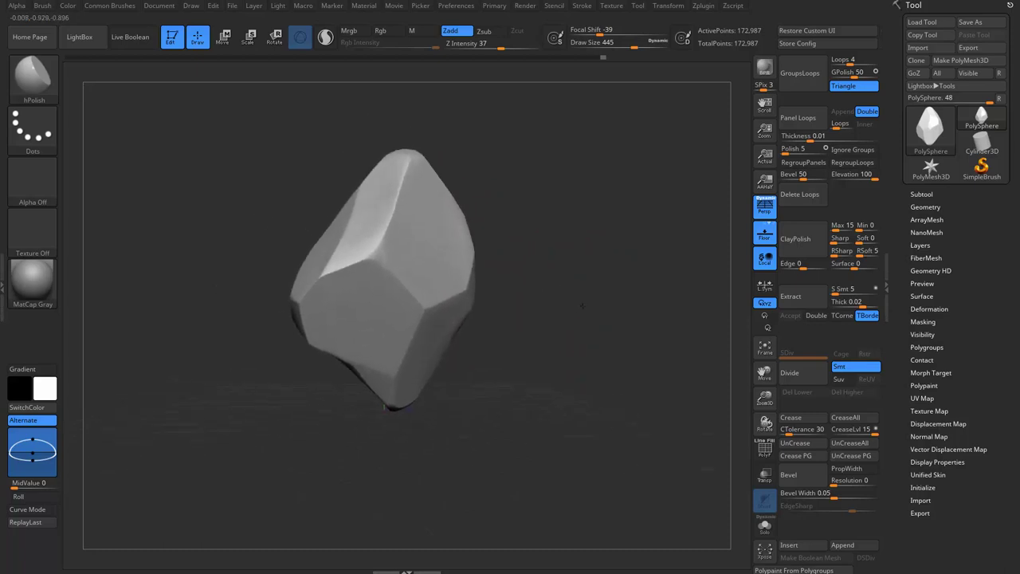
mouse_move(545, 256)
mouse_down()
mouse_move(568, 262)
mouse_move(399, 274)
mouse_up()
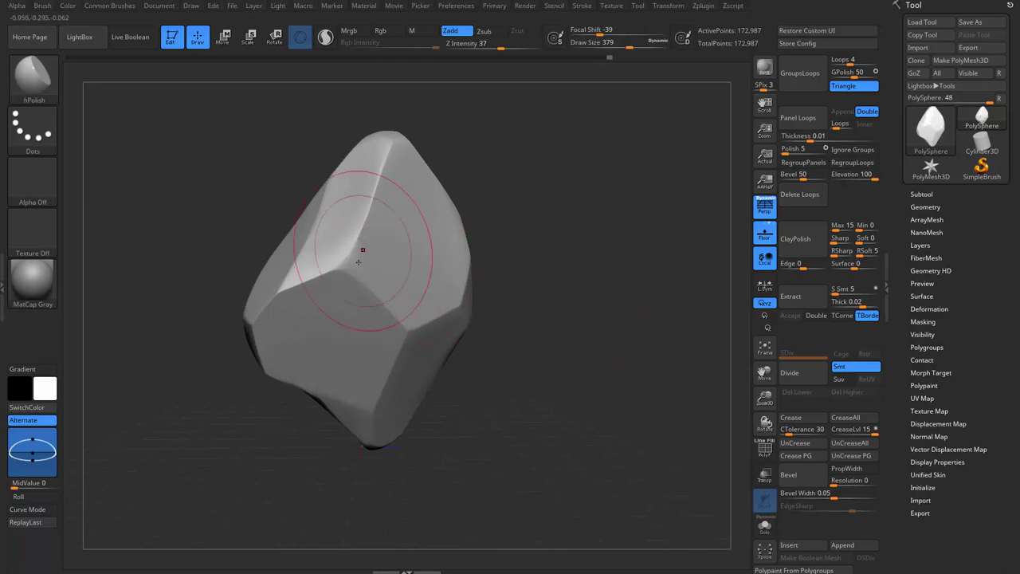
drag(406, 164, 490, 177)
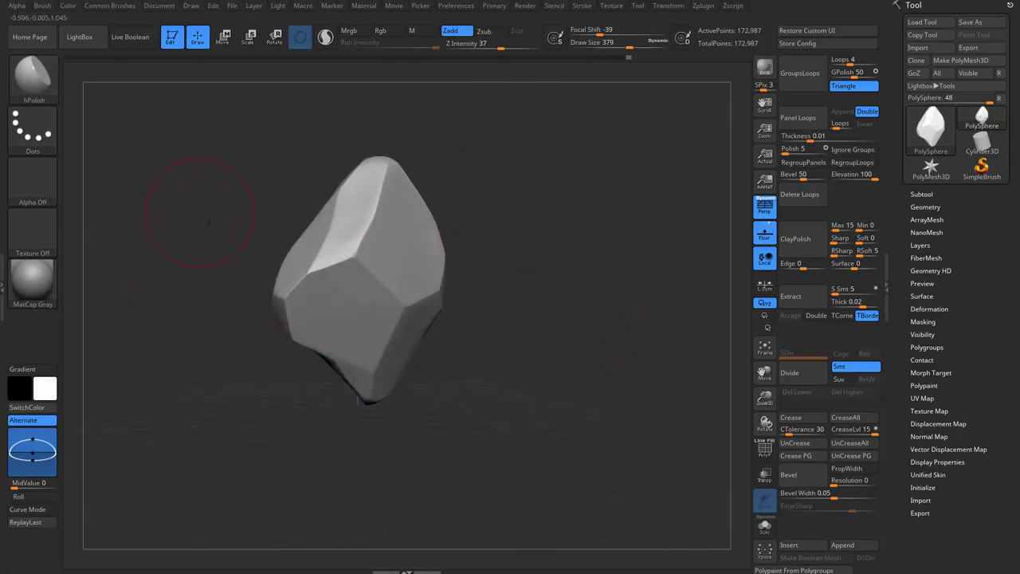
drag(208, 223, 164, 203)
Make a 512 alpha From Mesh, angling the rock preview in Transform Alpha 3D before accepting.
click(18, 8)
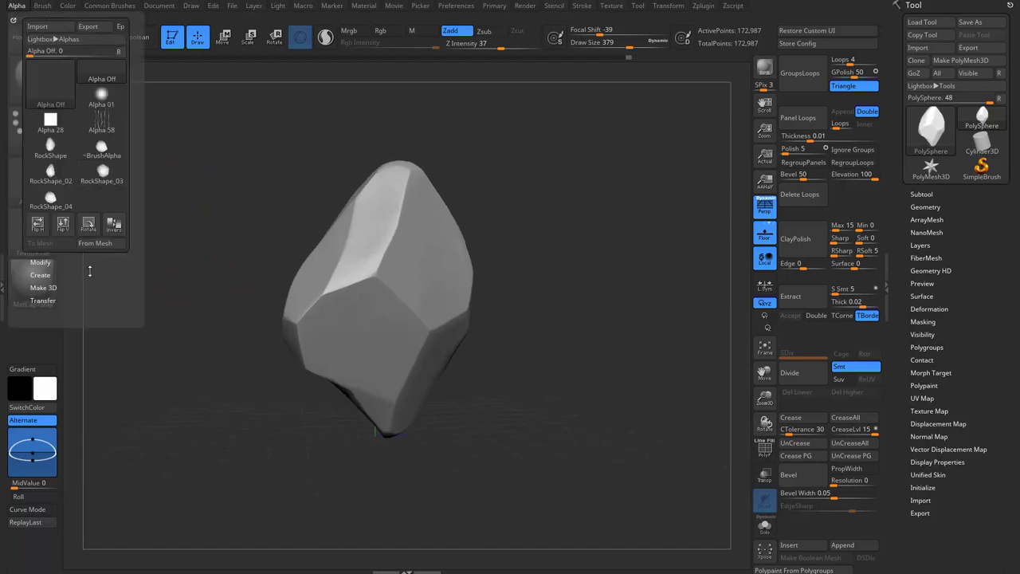
click(92, 245)
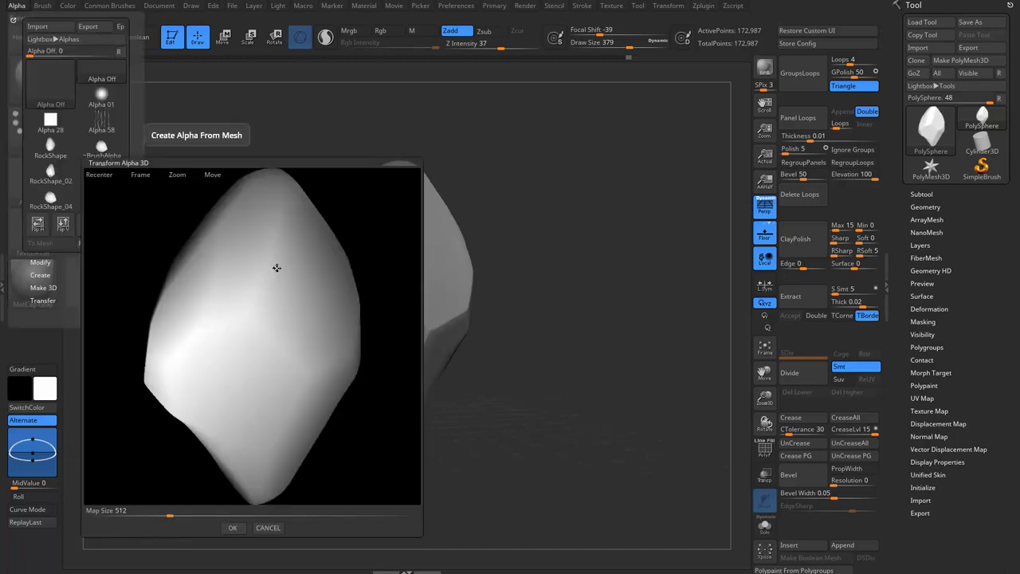
mouse_move(277, 268)
mouse_down()
mouse_move(209, 268)
mouse_move(360, 298)
mouse_move(371, 341)
mouse_move(349, 298)
mouse_move(180, 258)
mouse_up()
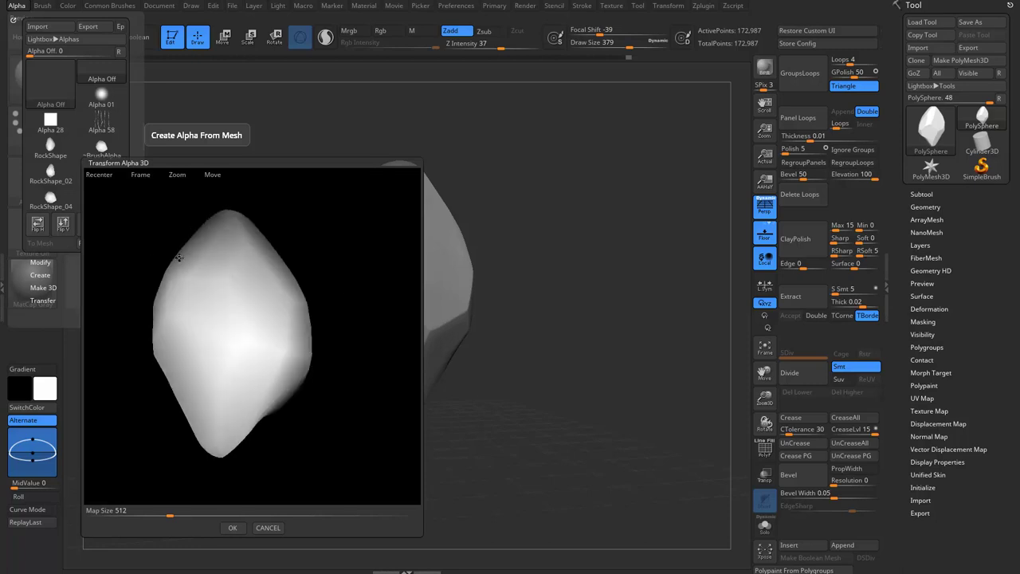
drag(316, 258, 329, 264)
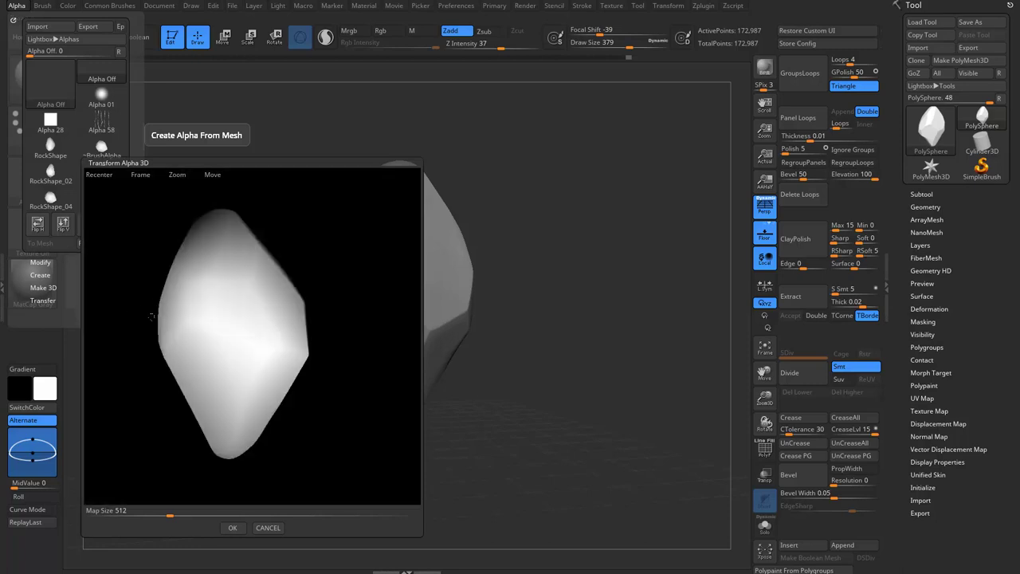
mouse_move(151, 316)
mouse_down()
mouse_move(151, 398)
mouse_move(212, 444)
mouse_move(216, 465)
mouse_up()
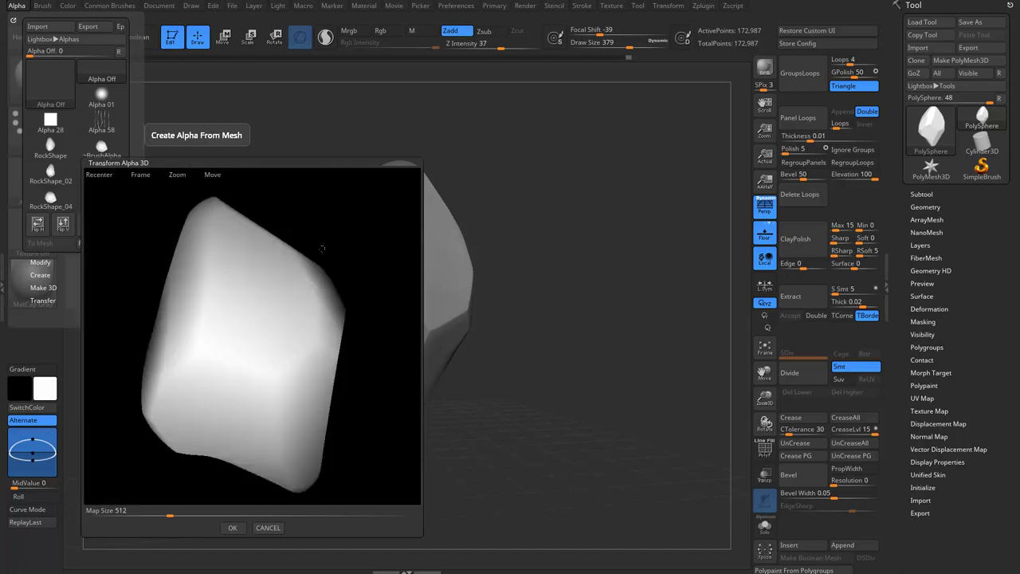
mouse_move(322, 249)
mouse_down()
mouse_move(334, 224)
mouse_move(325, 234)
mouse_move(376, 278)
mouse_move(363, 256)
mouse_up()
mouse_move(372, 261)
mouse_down()
mouse_move(223, 237)
mouse_move(261, 311)
mouse_up()
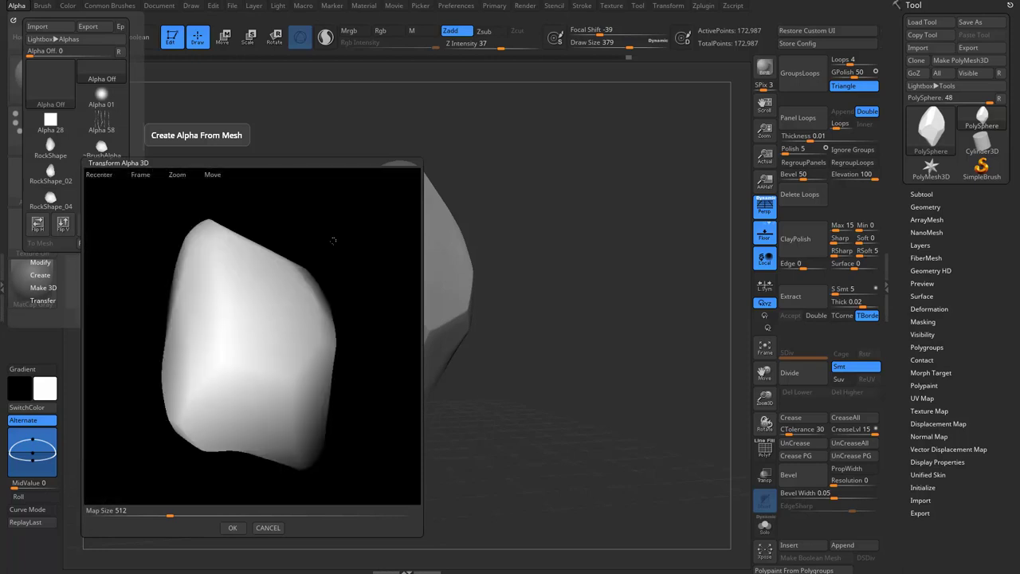
drag(333, 240, 318, 339)
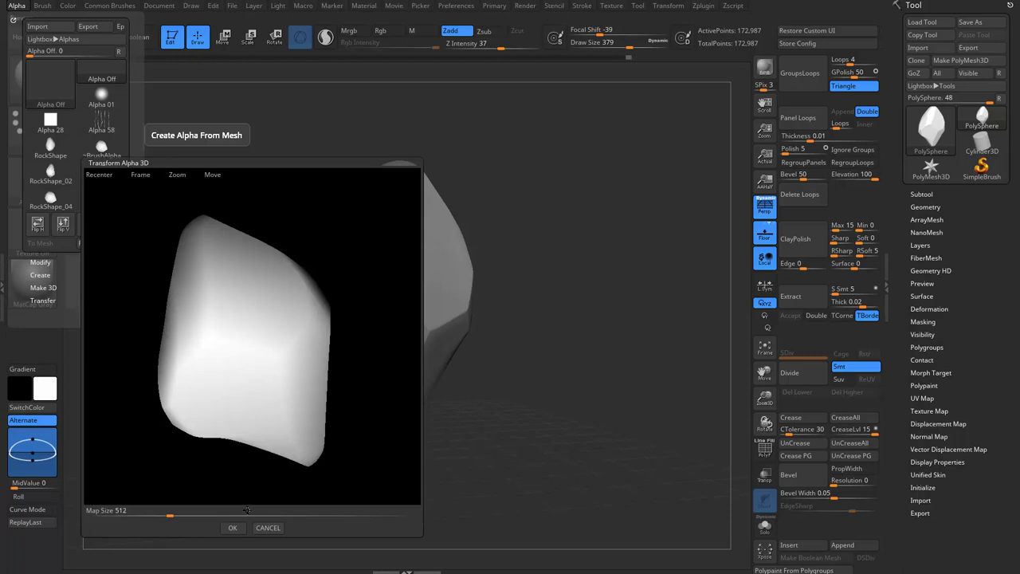
drag(341, 374, 261, 546)
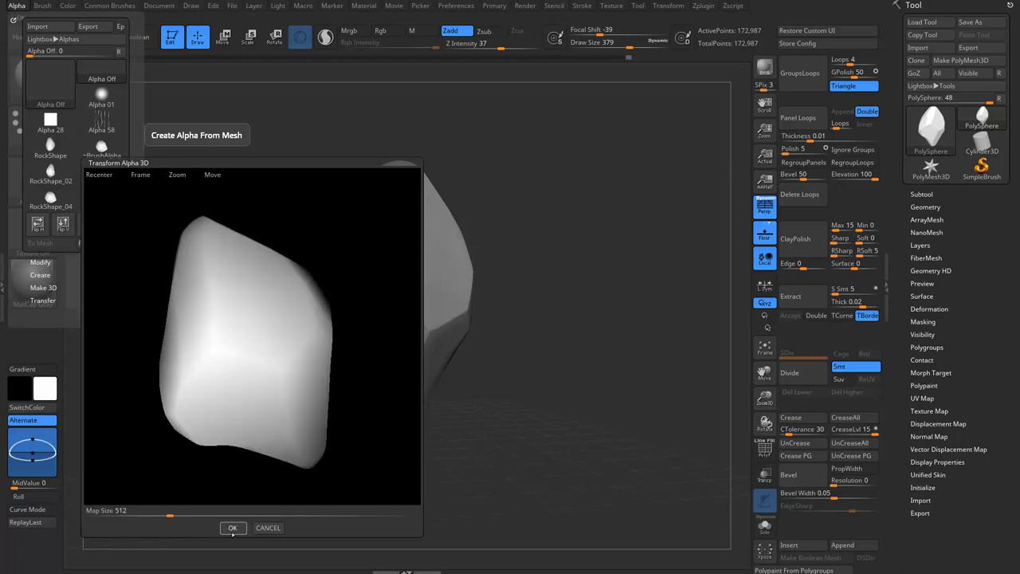
click(231, 528)
Export the current alpha as a PSD, replacing RockShape.
click(32, 182)
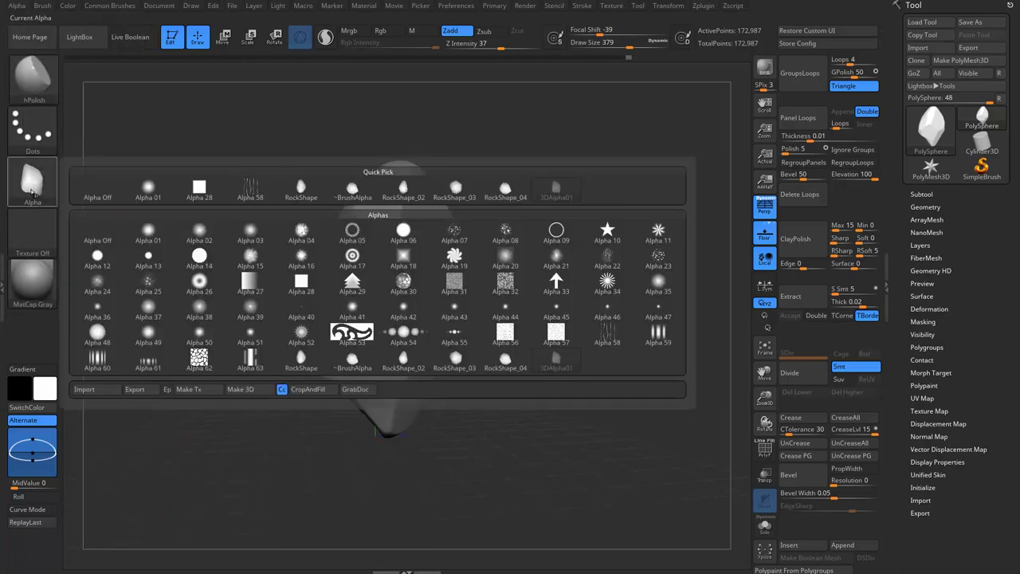
click(147, 389)
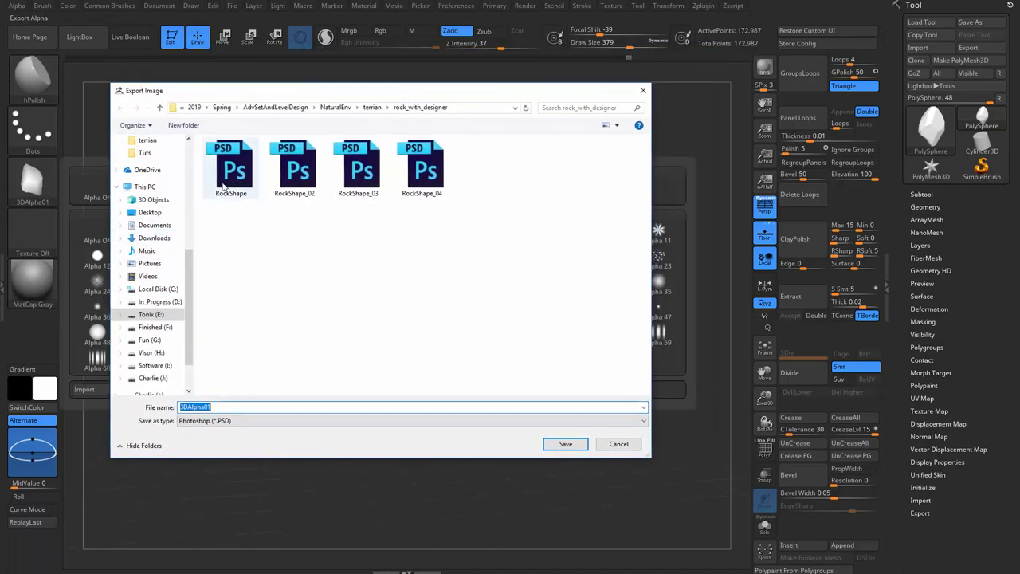
click(225, 184)
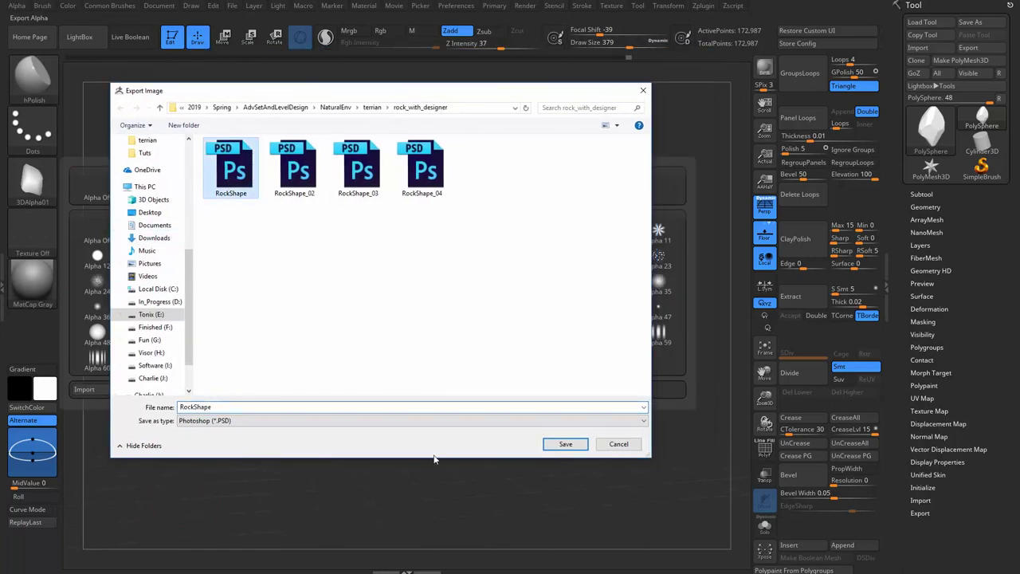
click(564, 444)
click(443, 276)
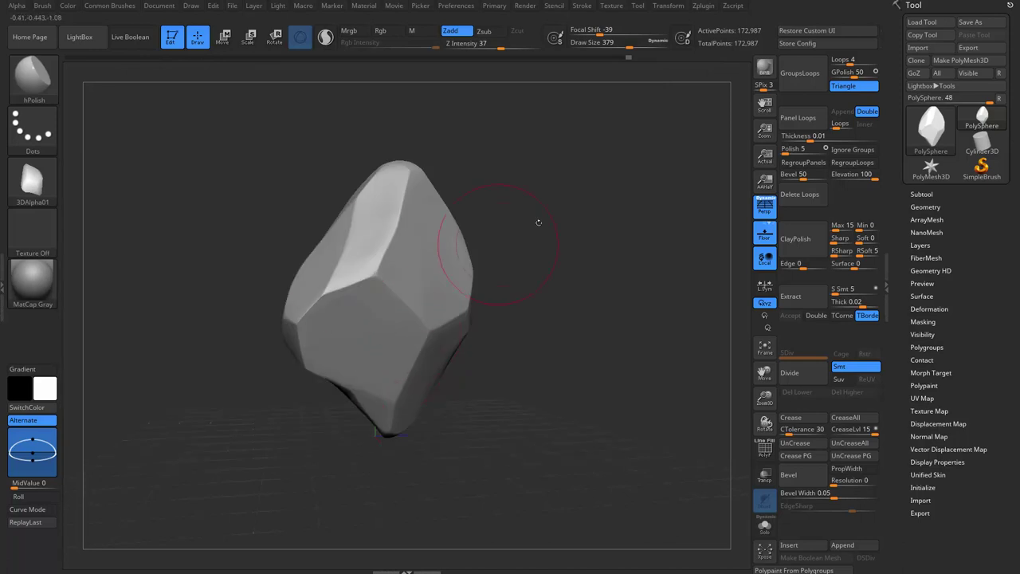
Rotate the rock and export the alpha over RockShape_02.
drag(539, 222, 128, 222)
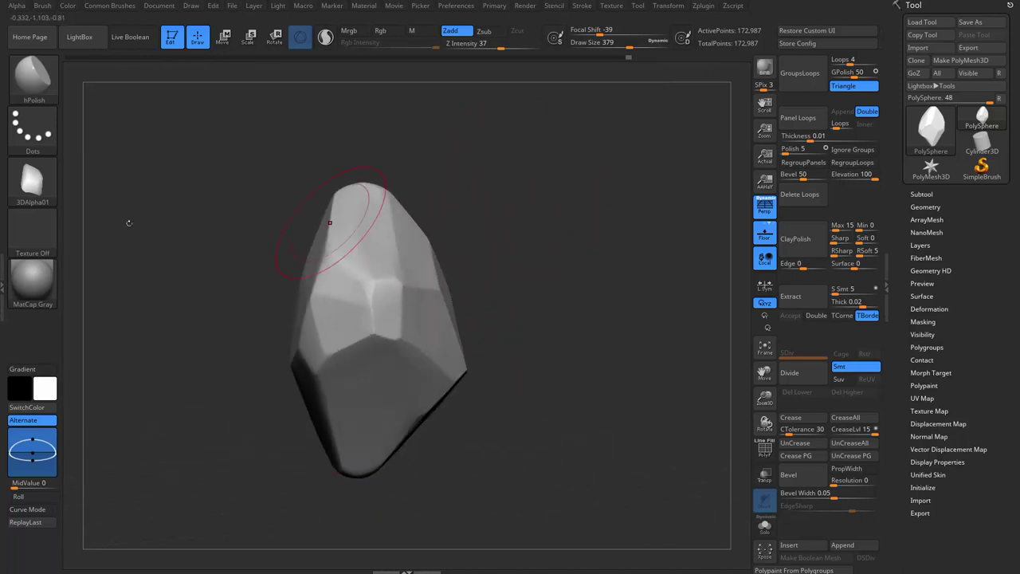
click(32, 179)
click(145, 389)
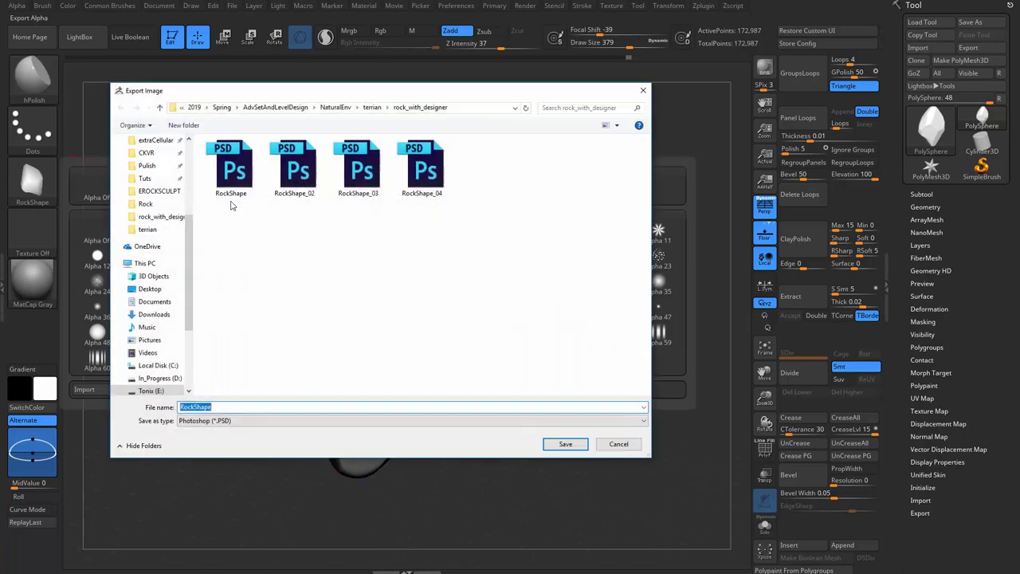
click(292, 167)
click(560, 439)
click(407, 243)
Rotate the rock again and export the alpha over RockShape_03.
drag(334, 309, 292, 435)
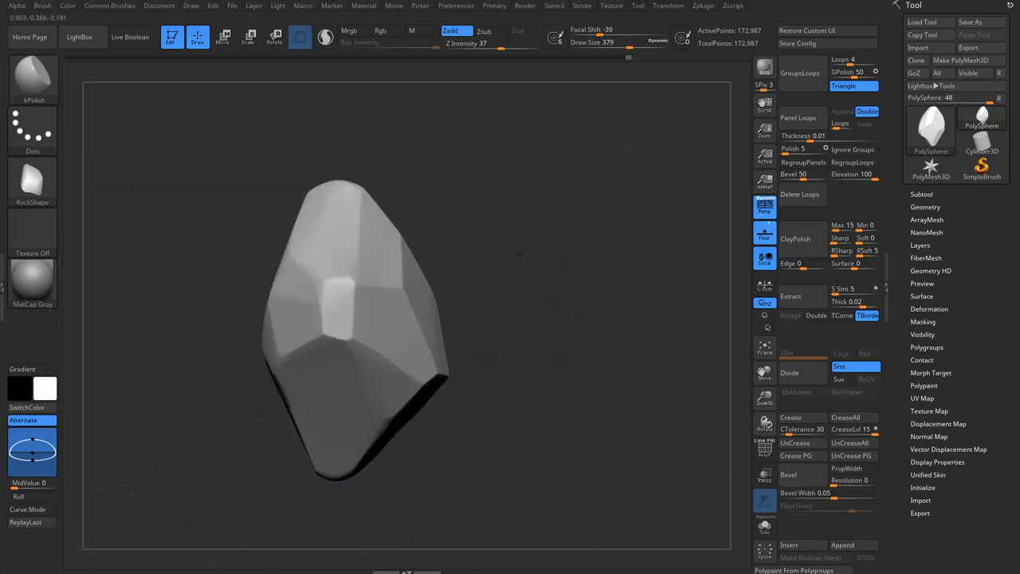
mouse_move(495, 238)
mouse_down()
mouse_move(501, 194)
mouse_move(326, 262)
mouse_up()
click(32, 179)
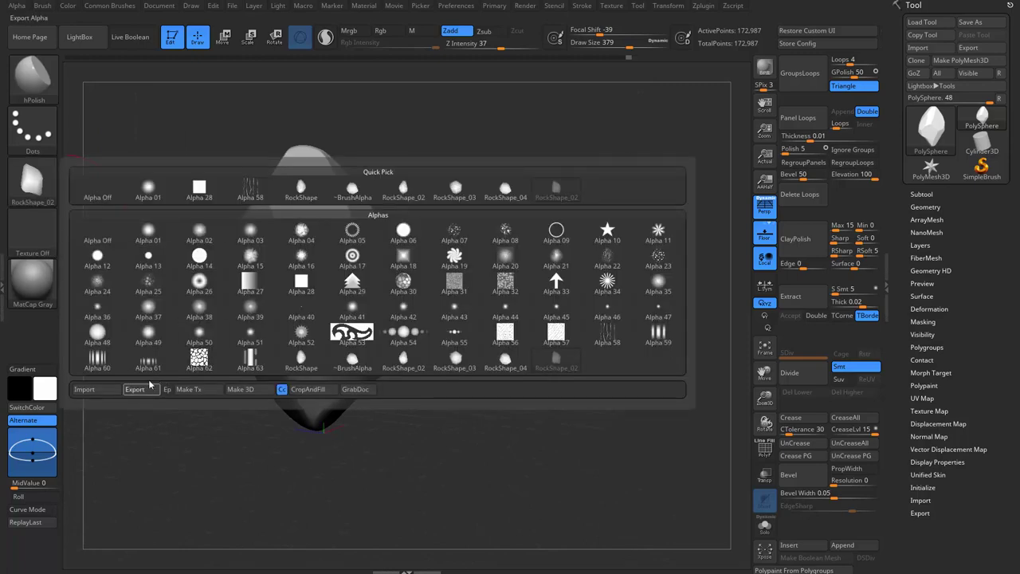
click(134, 389)
click(356, 169)
click(560, 438)
click(405, 244)
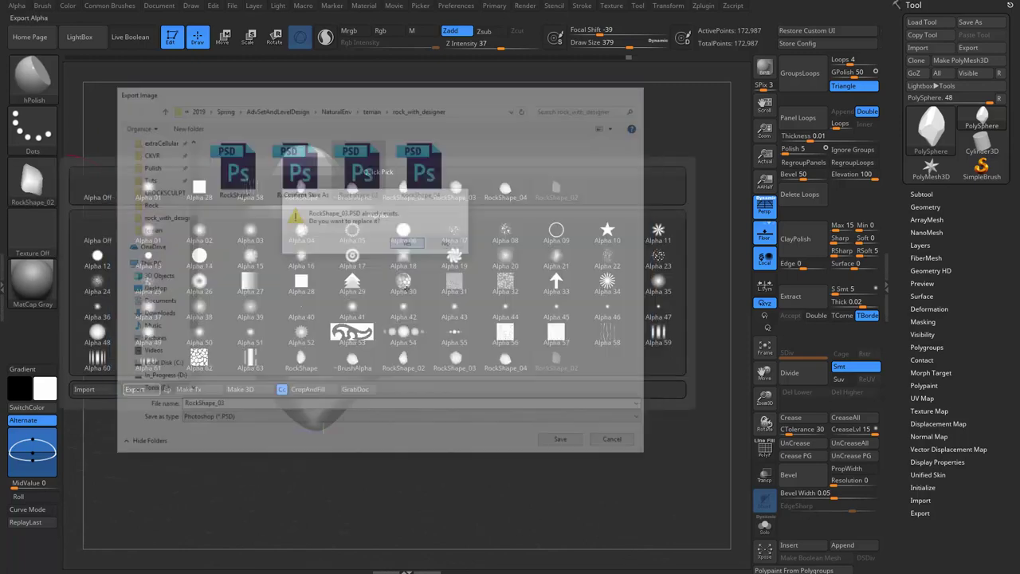
From a new rock view, create a fresh From Mesh alpha framed smaller.
drag(522, 221, 526, 207)
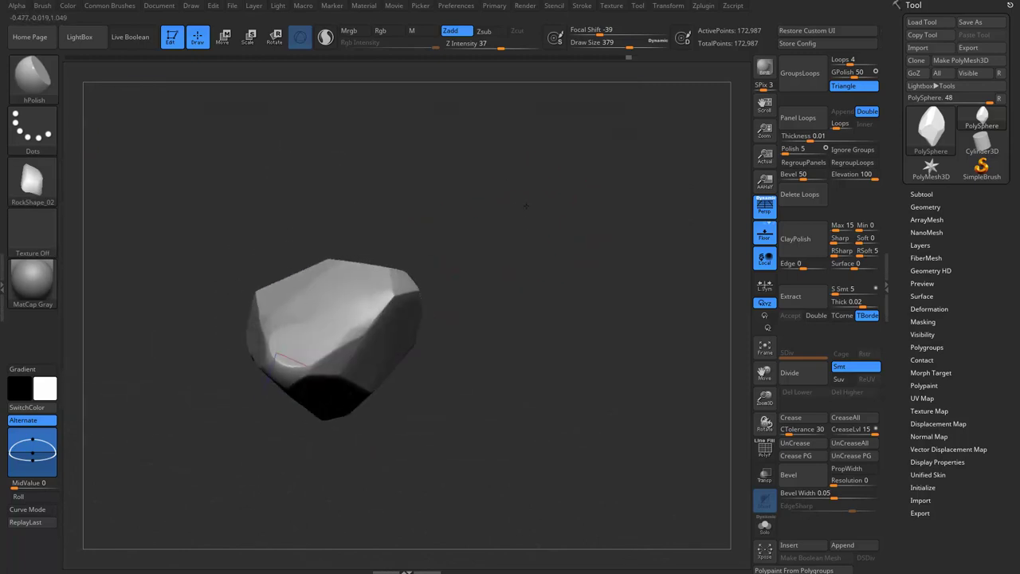
click(32, 179)
click(18, 7)
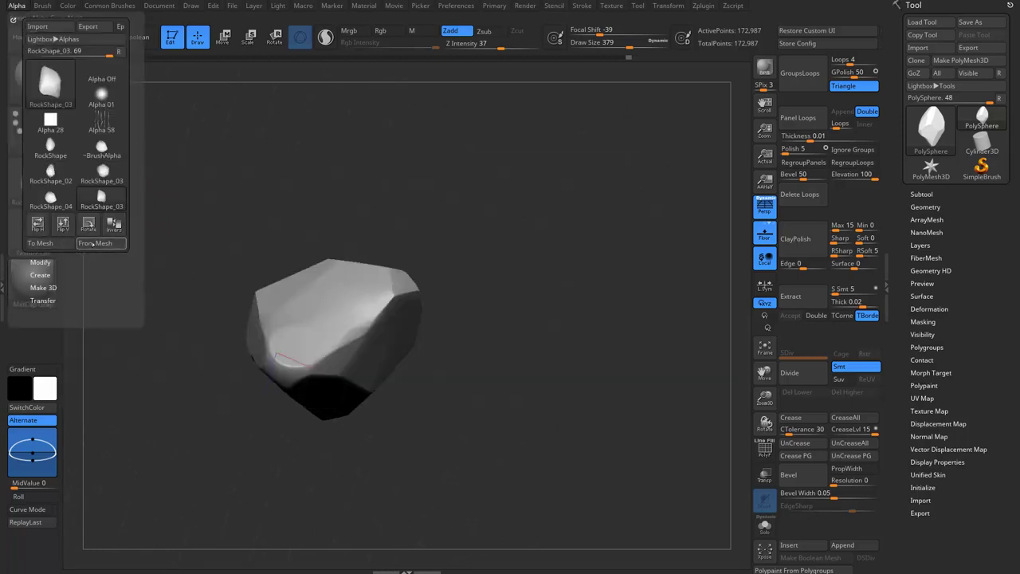
click(93, 245)
mouse_move(335, 322)
mouse_down()
mouse_move(232, 300)
mouse_move(324, 377)
mouse_move(398, 410)
mouse_move(366, 443)
mouse_up()
click(228, 528)
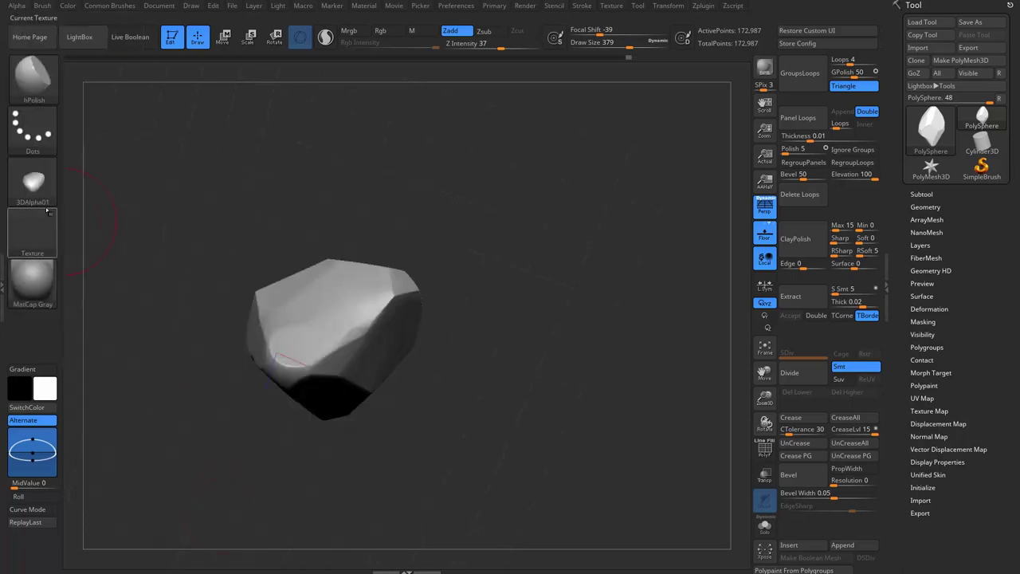
Export the new alpha, replacing RockShape_02.PSD.
click(32, 183)
click(137, 390)
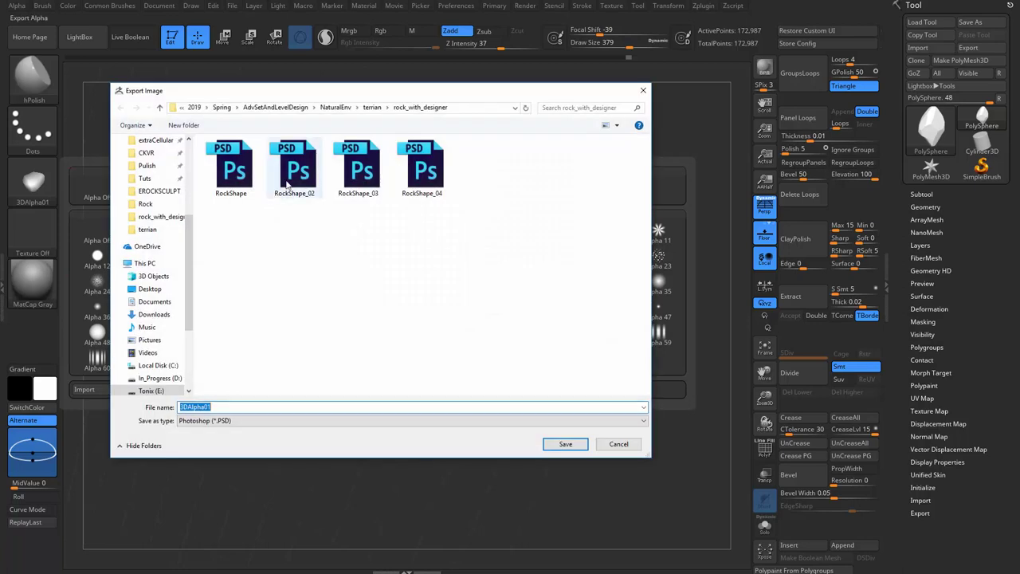
double_click(297, 168)
click(407, 245)
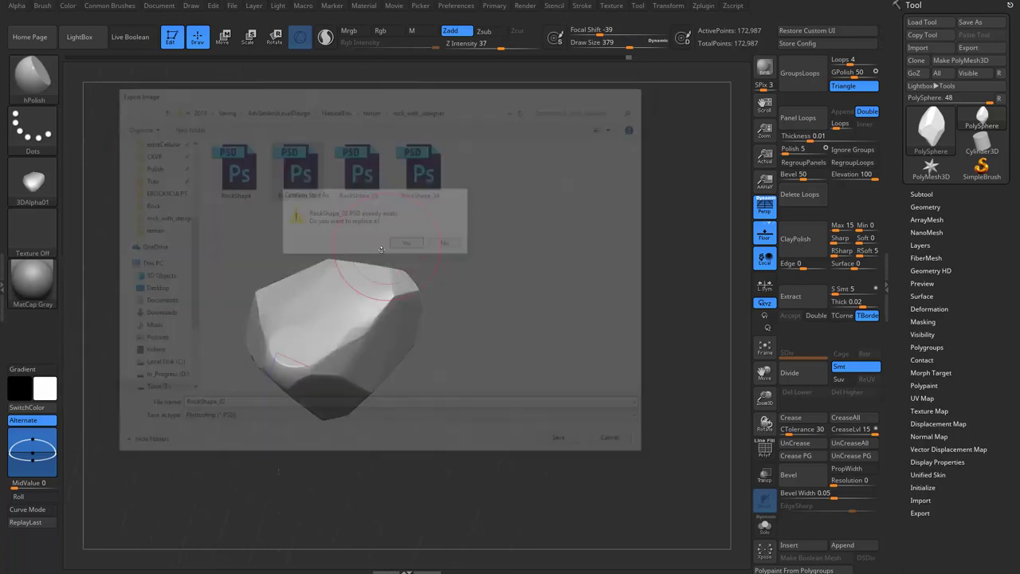
mouse_move(270, 263)
mouse_down()
mouse_move(256, 289)
mouse_move(128, 159)
mouse_up()
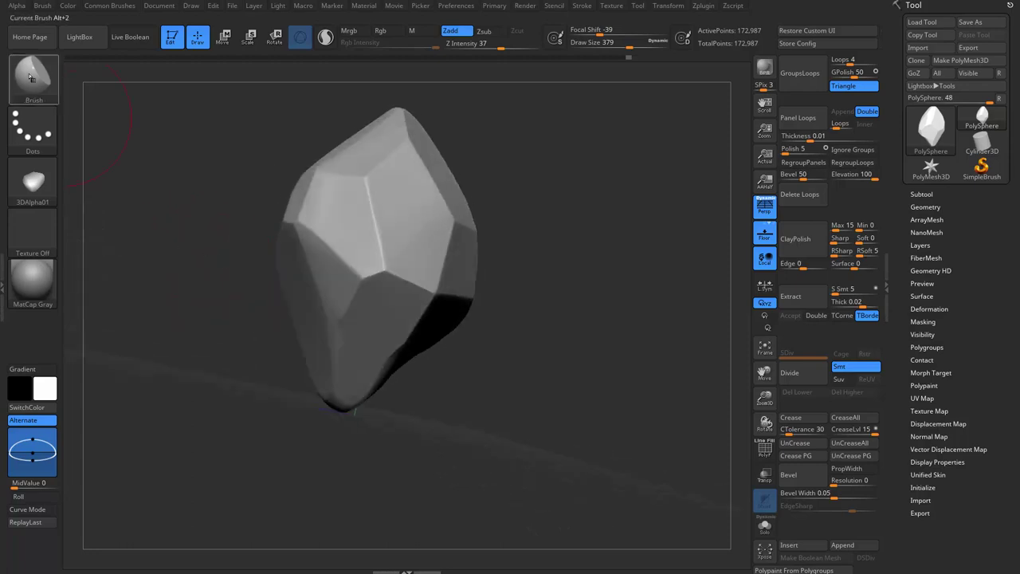
Turn the rock upright, sharpen its top facets, and make a smaller-framed From Mesh alpha.
click(43, 6)
drag(287, 137, 74, 134)
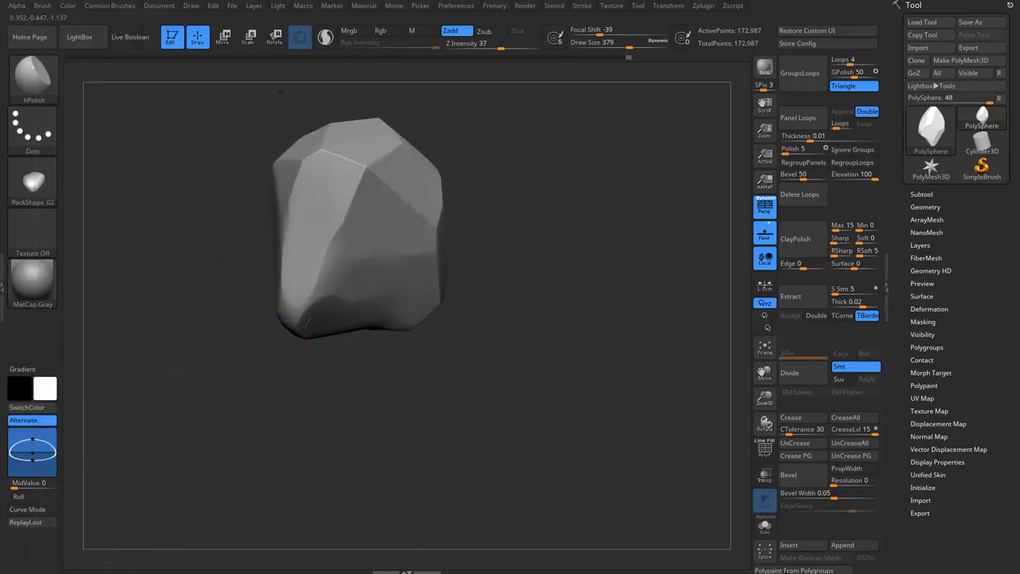
drag(374, 294, 383, 304)
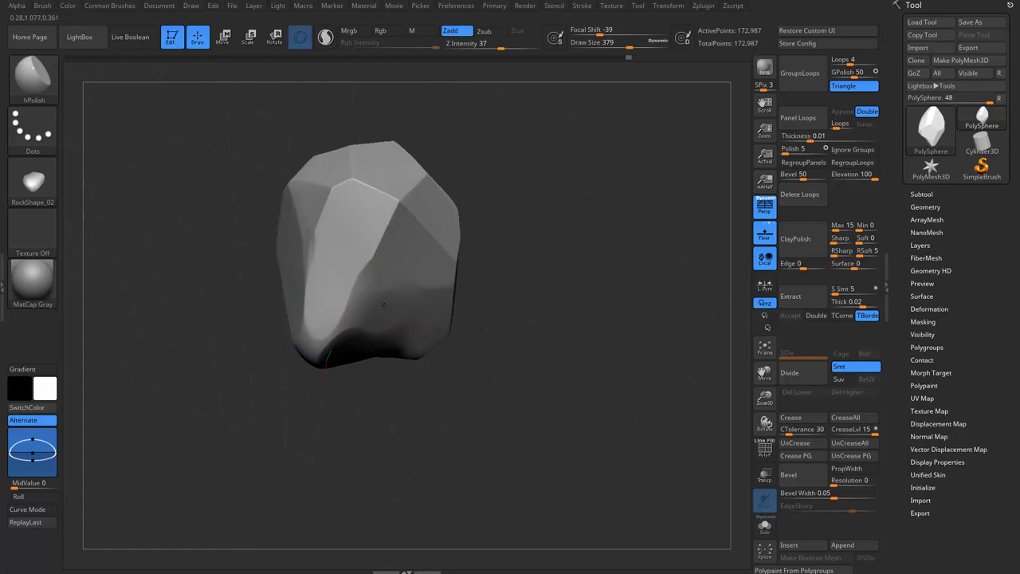
click(17, 5)
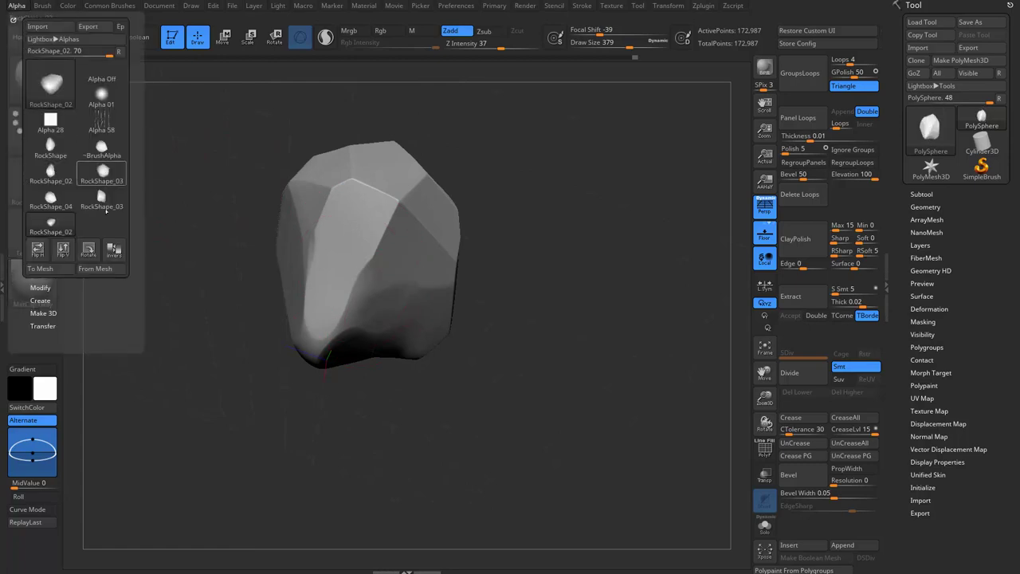
click(89, 249)
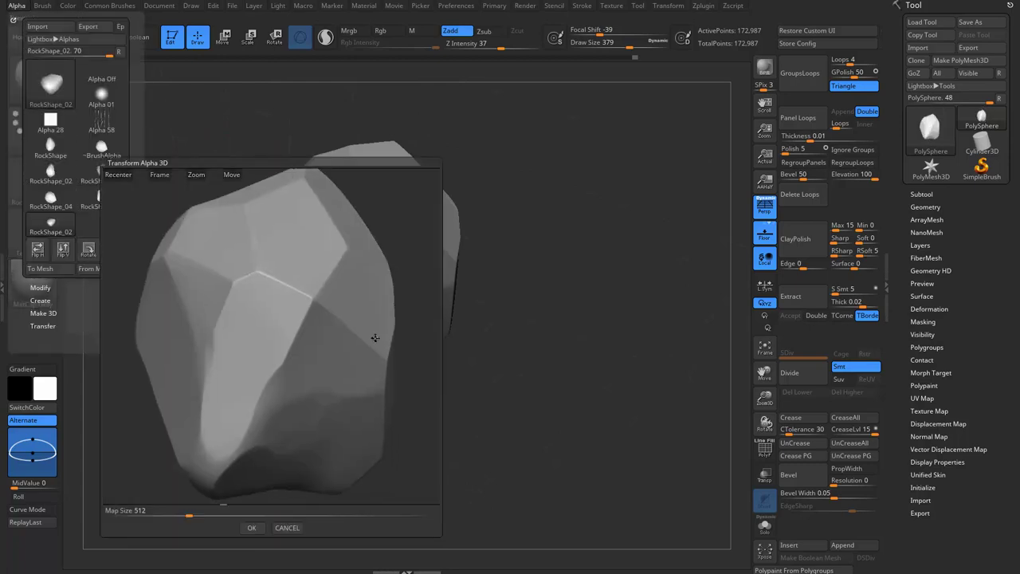
drag(375, 337, 250, 318)
drag(250, 405, 239, 413)
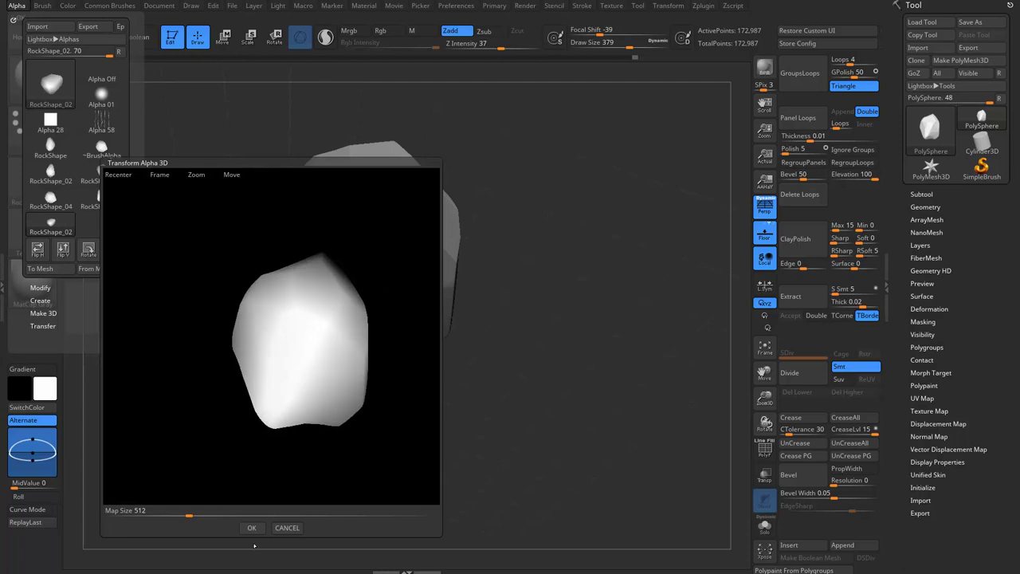
click(252, 527)
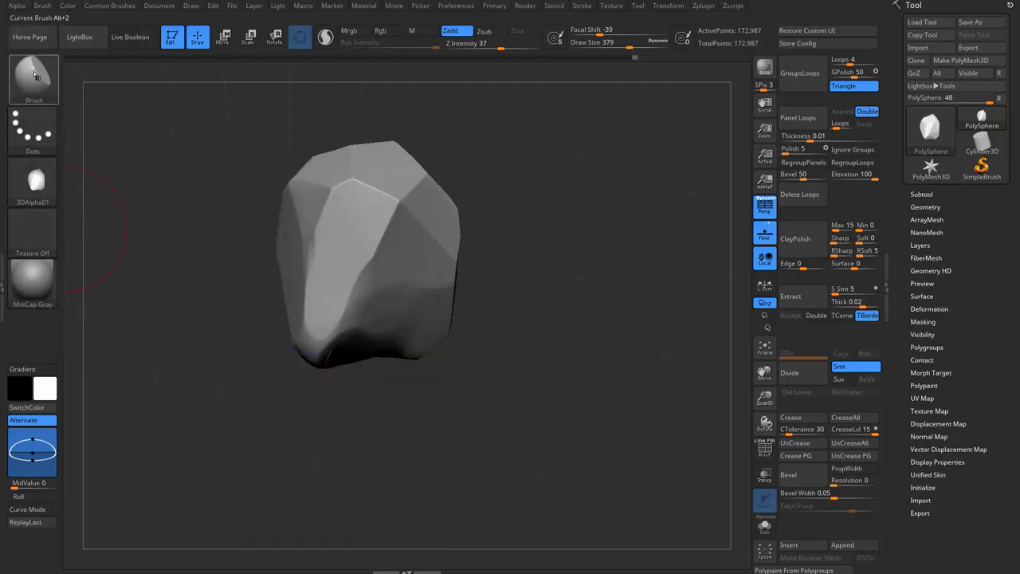
Regenerate the depth alpha from this view and export it over RockShape_03.PSD.
click(35, 78)
click(17, 5)
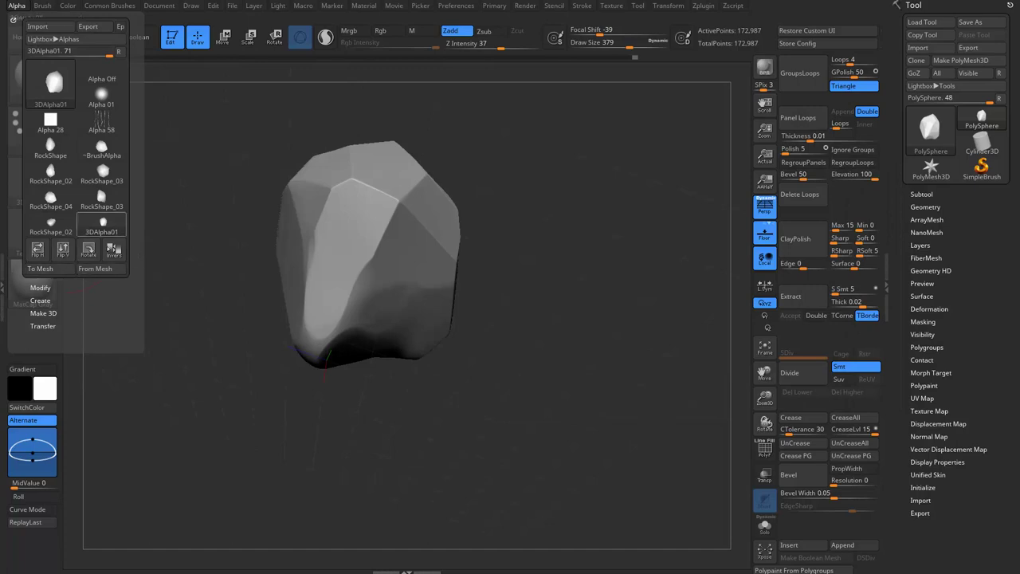
click(103, 270)
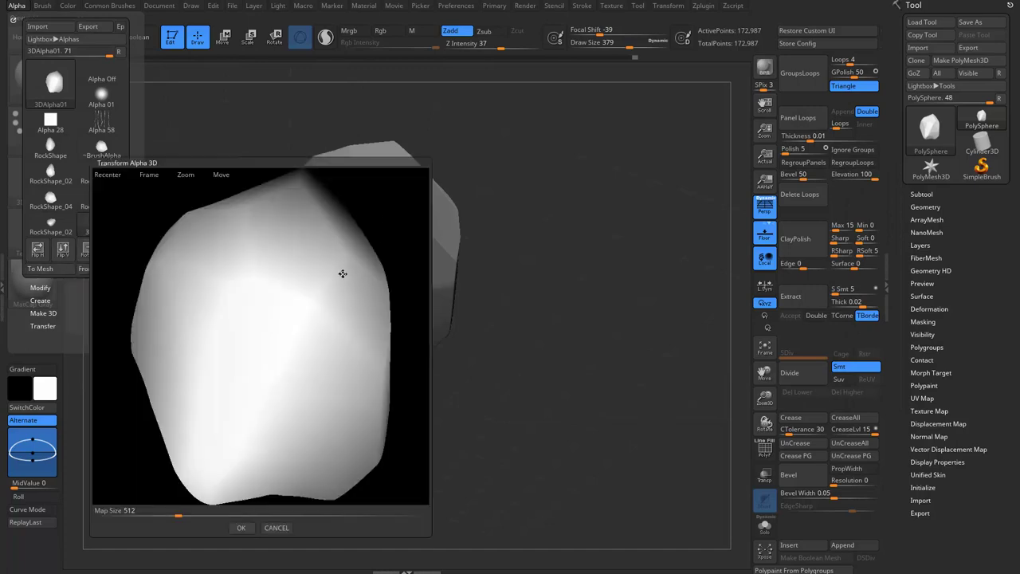
click(242, 528)
click(33, 180)
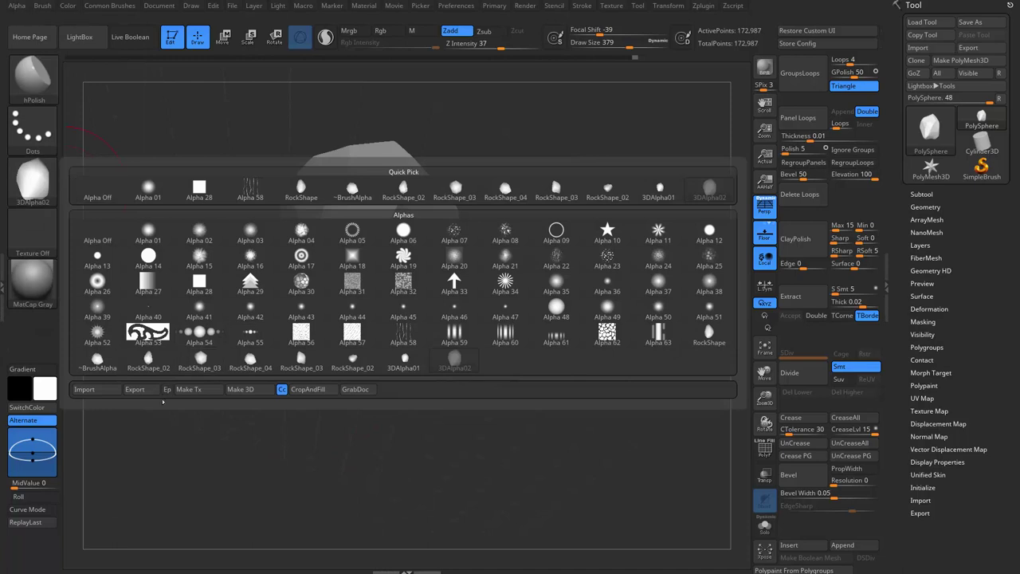
click(134, 388)
double_click(361, 168)
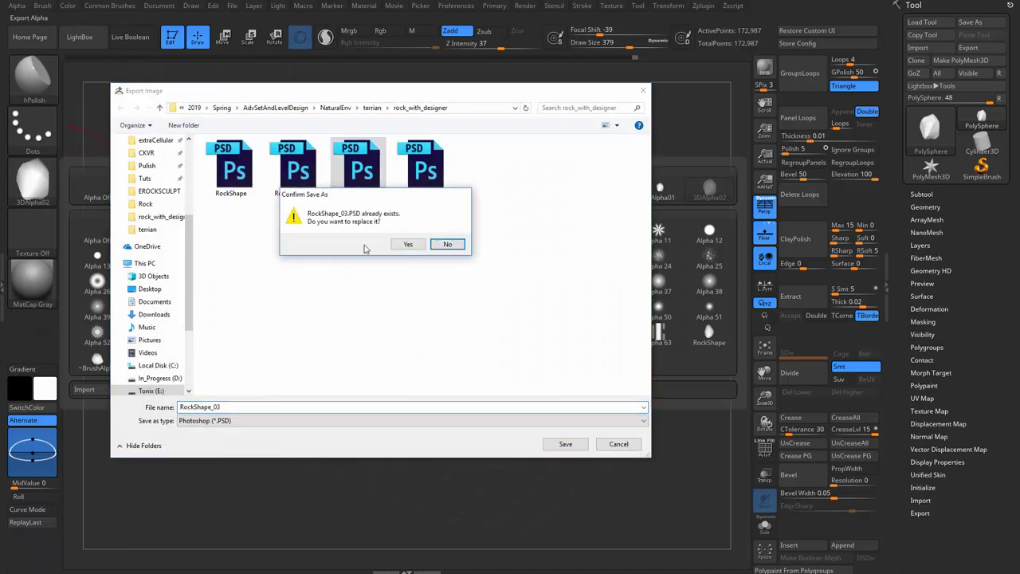
click(406, 247)
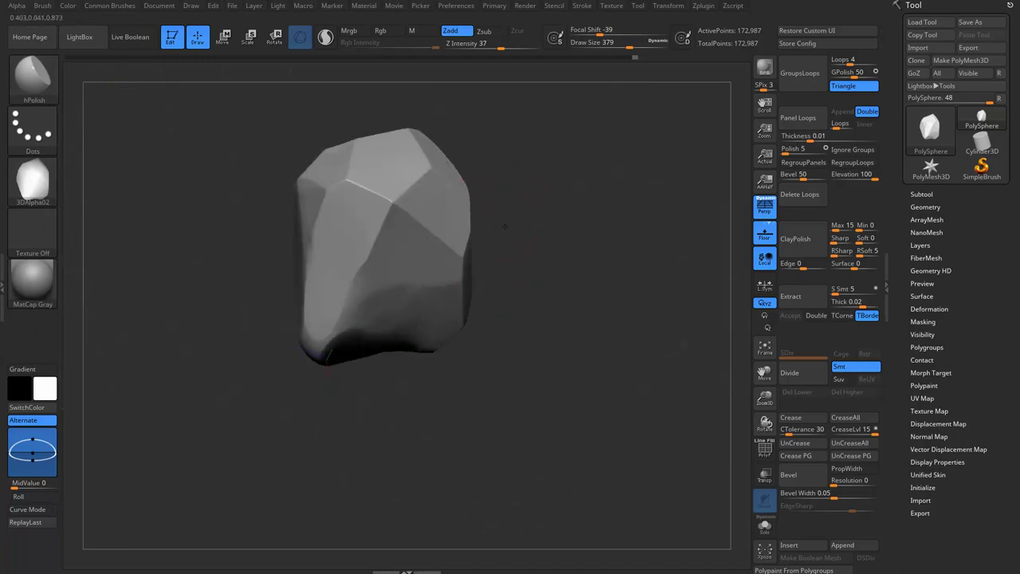
mouse_move(494, 263)
mouse_down()
mouse_move(542, 249)
mouse_move(596, 210)
mouse_move(596, 241)
mouse_move(565, 244)
mouse_up()
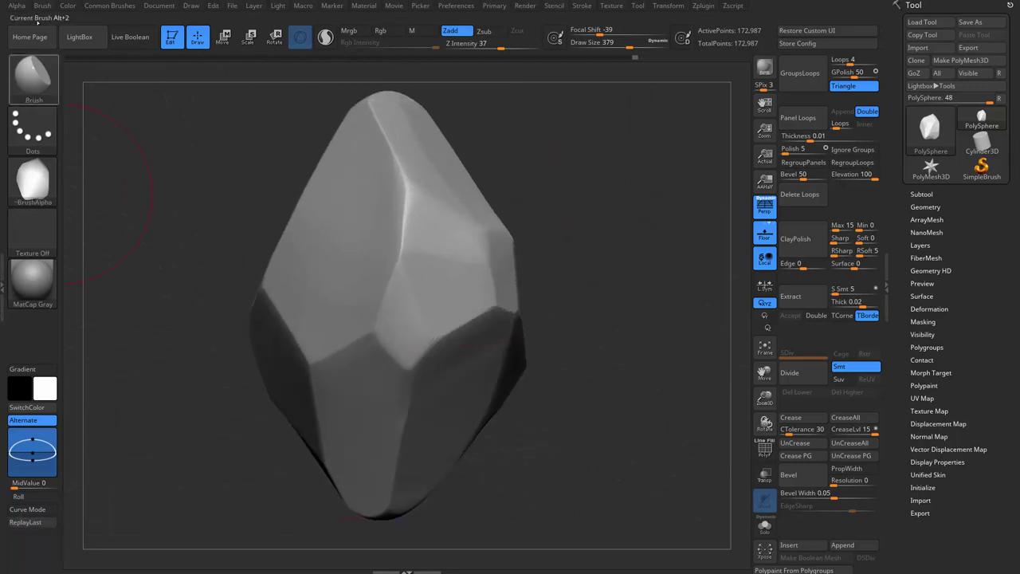
Generate a From Mesh alpha of the current view and save it as RockShape_04.
click(17, 6)
click(101, 294)
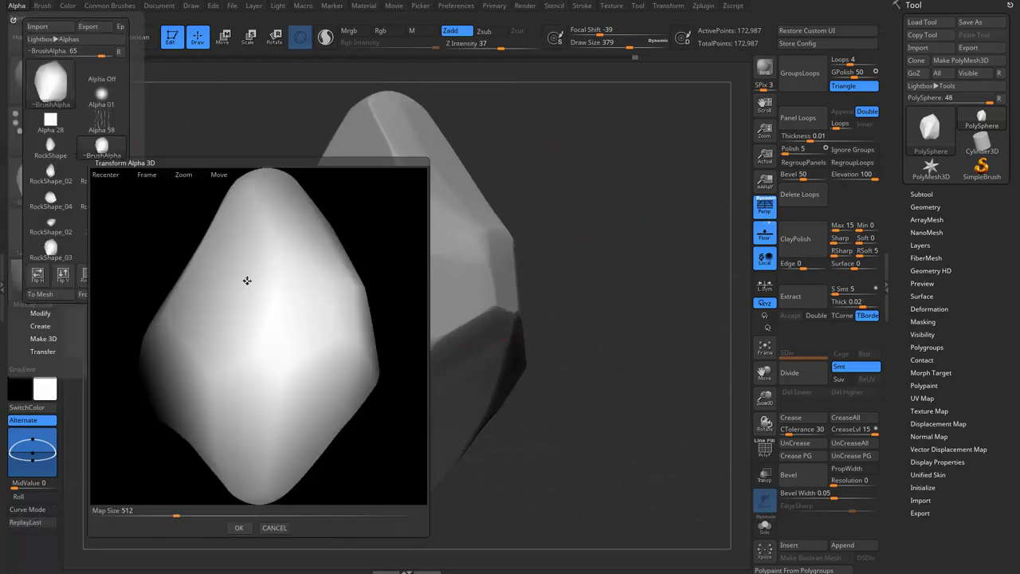
click(238, 528)
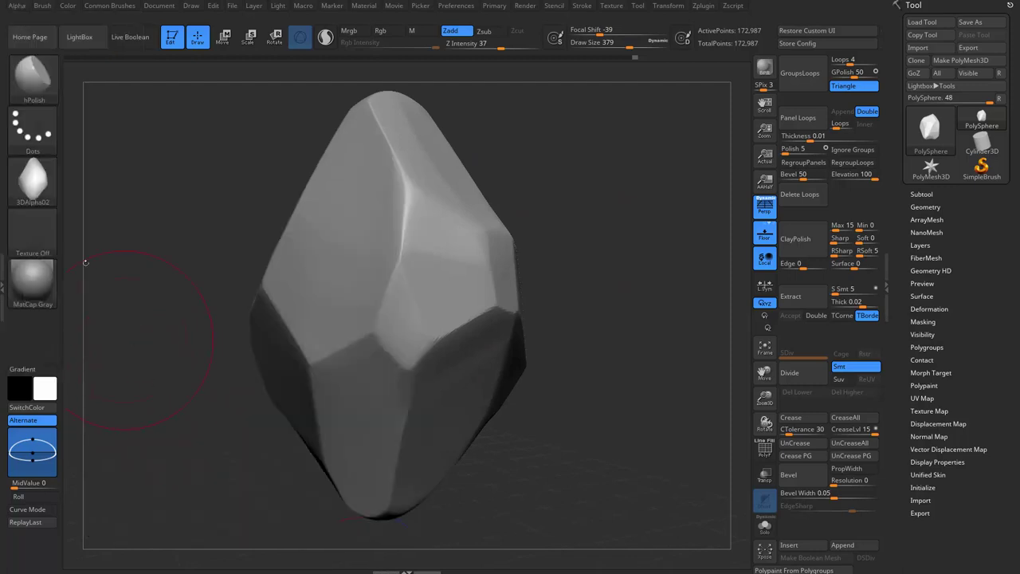
click(32, 180)
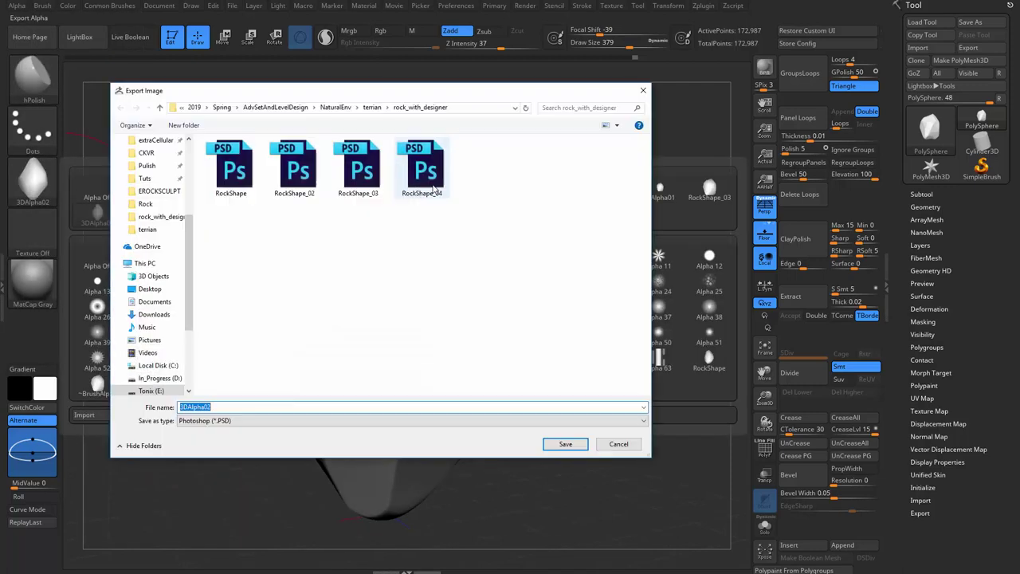
double_click(428, 167)
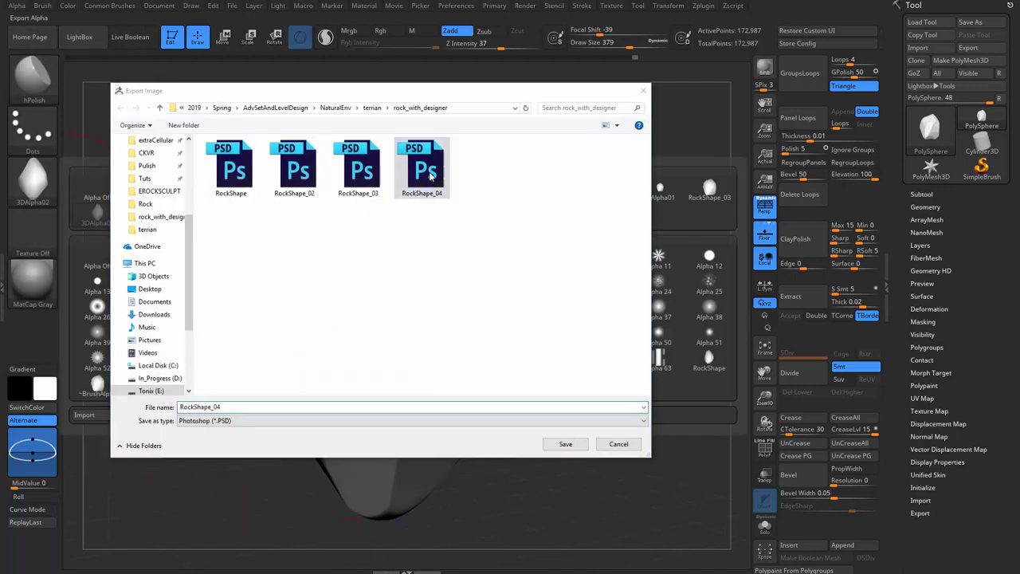
click(408, 244)
Tilt the rock to a fresh angle, generate another alpha, and export it over RockShape_02.
drag(582, 255, 519, 173)
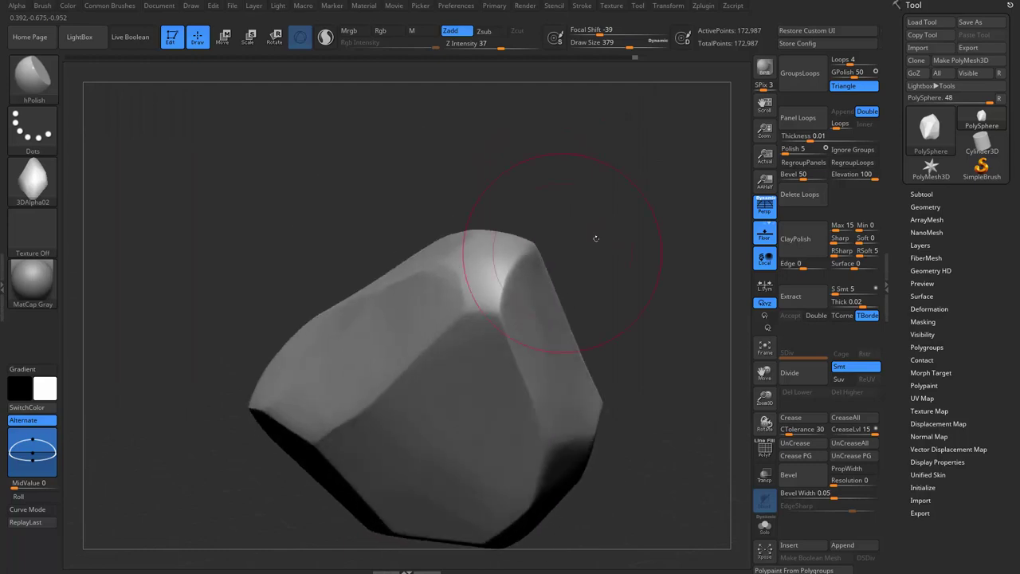
drag(211, 187, 136, 132)
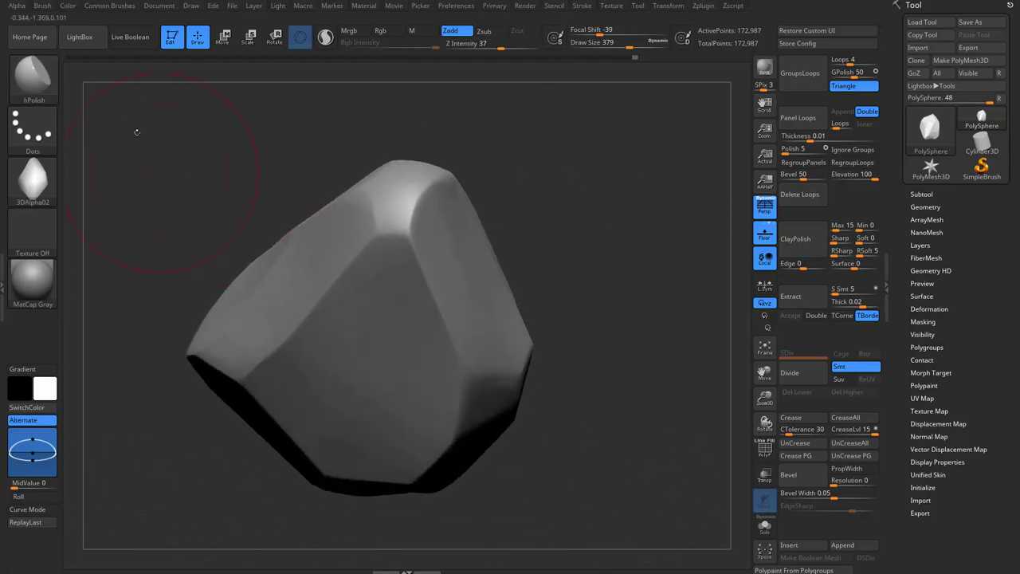
click(15, 7)
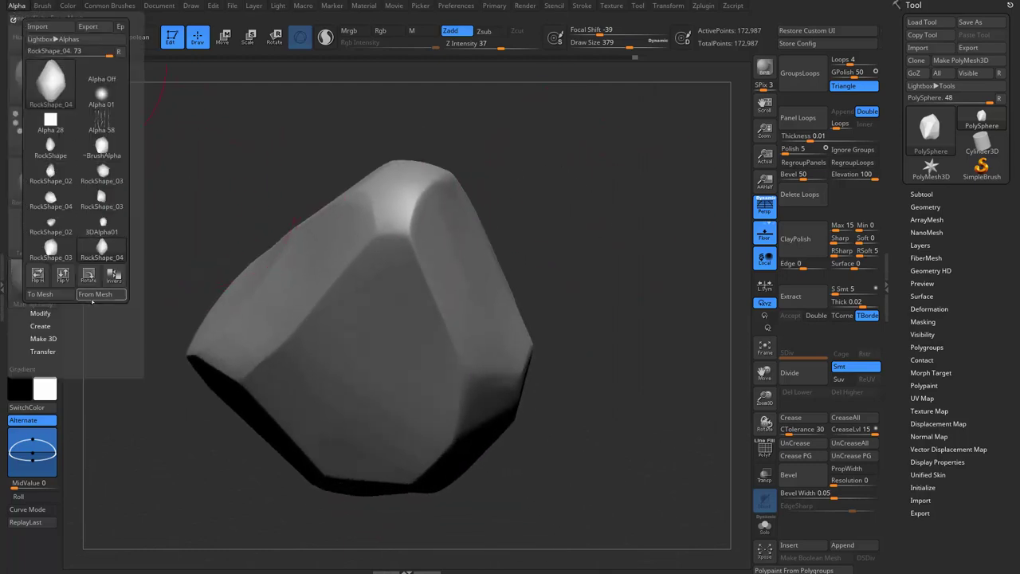
click(94, 295)
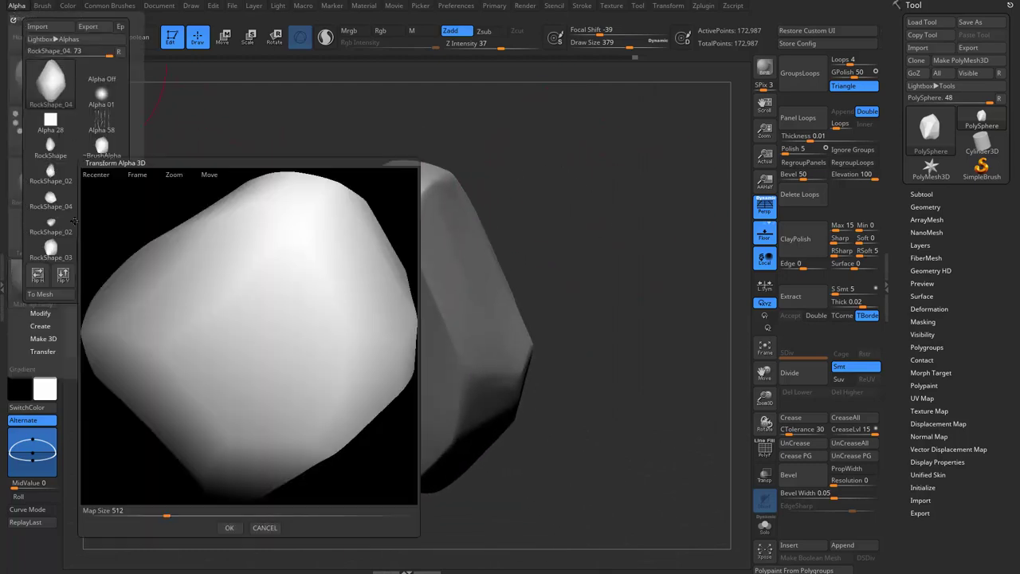
click(228, 528)
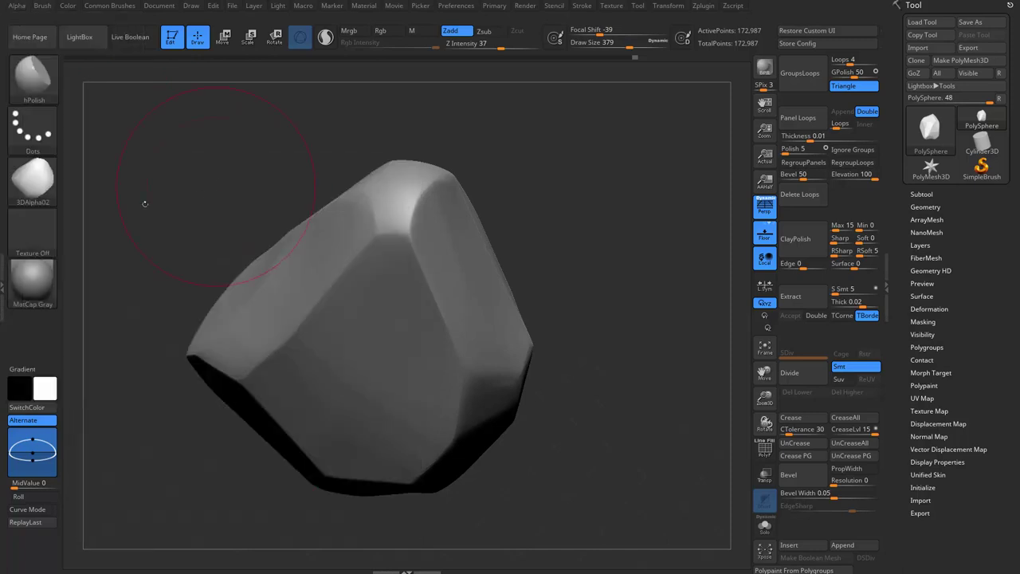
click(32, 180)
click(154, 421)
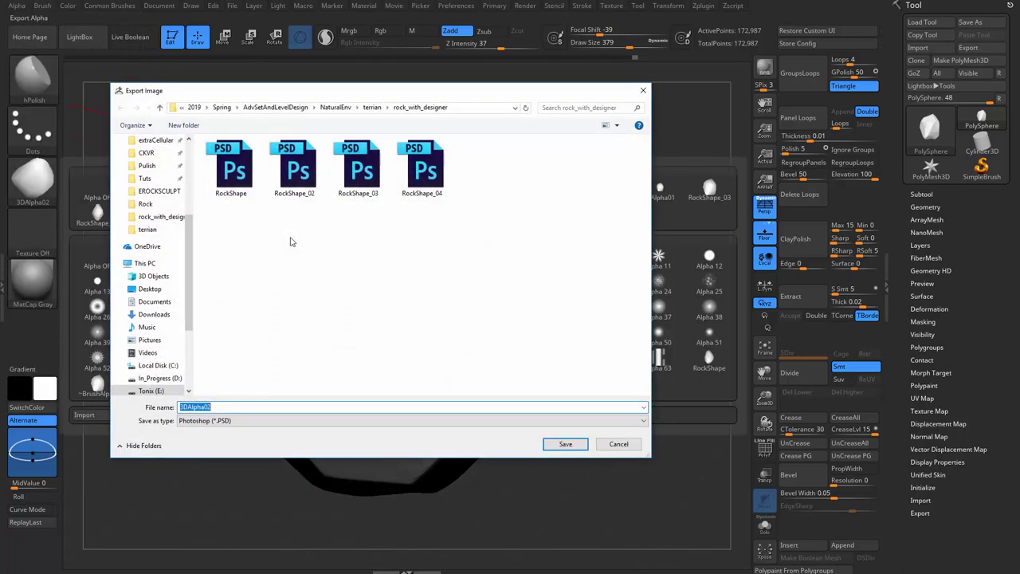
click(295, 166)
key(Return)
Confirm replacing RockShape_02 and rotate the rock to a tilted view.
click(405, 244)
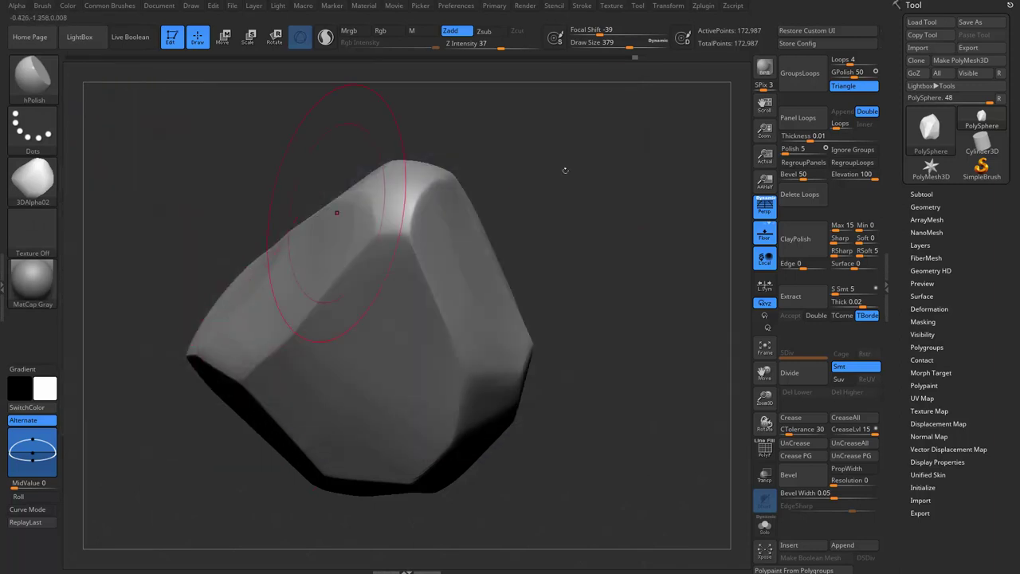
drag(628, 200, 404, 279)
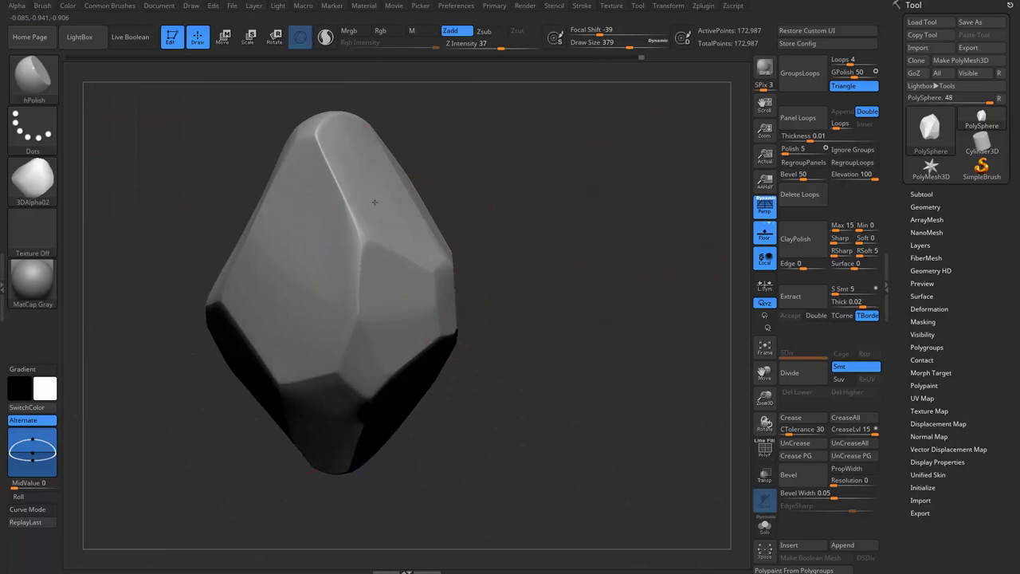
right_drag(373, 202, 439, 194)
Set the brush size to 331, then use the Move brush to push the top and right ridges inward.
key(s)
drag(398, 231, 353, 239)
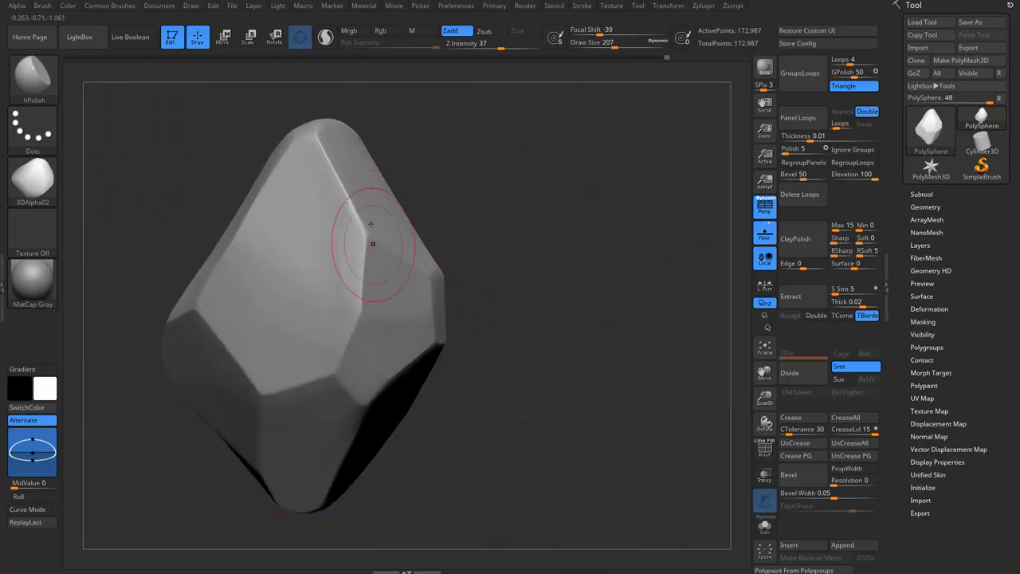
key(s)
key(b)
key(m)
key(v)
mouse_move(351, 206)
mouse_down()
mouse_move(376, 206)
mouse_move(329, 222)
mouse_up()
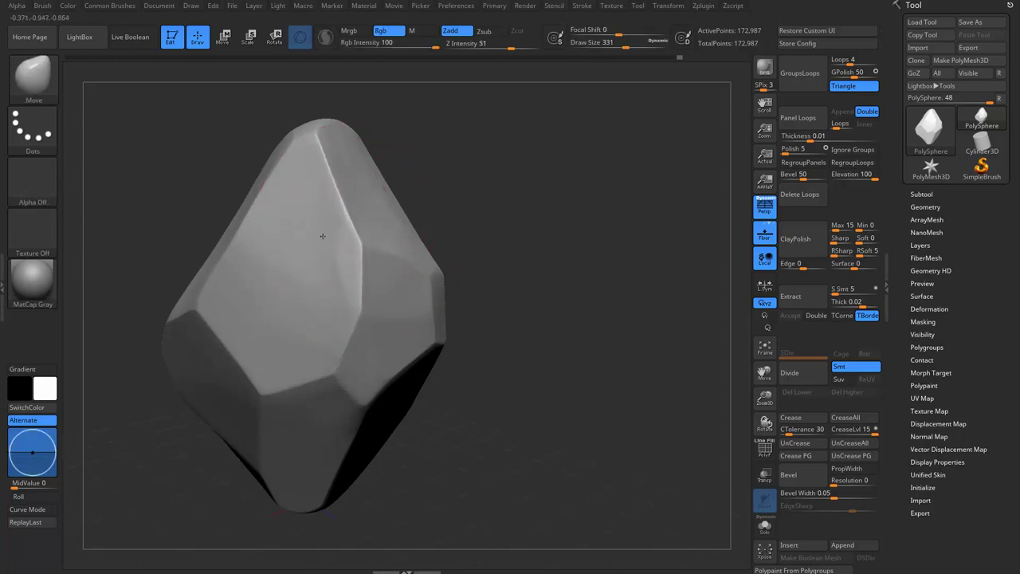
mouse_move(396, 347)
mouse_down()
mouse_move(364, 341)
mouse_move(353, 359)
mouse_move(387, 318)
mouse_move(521, 289)
mouse_move(409, 284)
mouse_up()
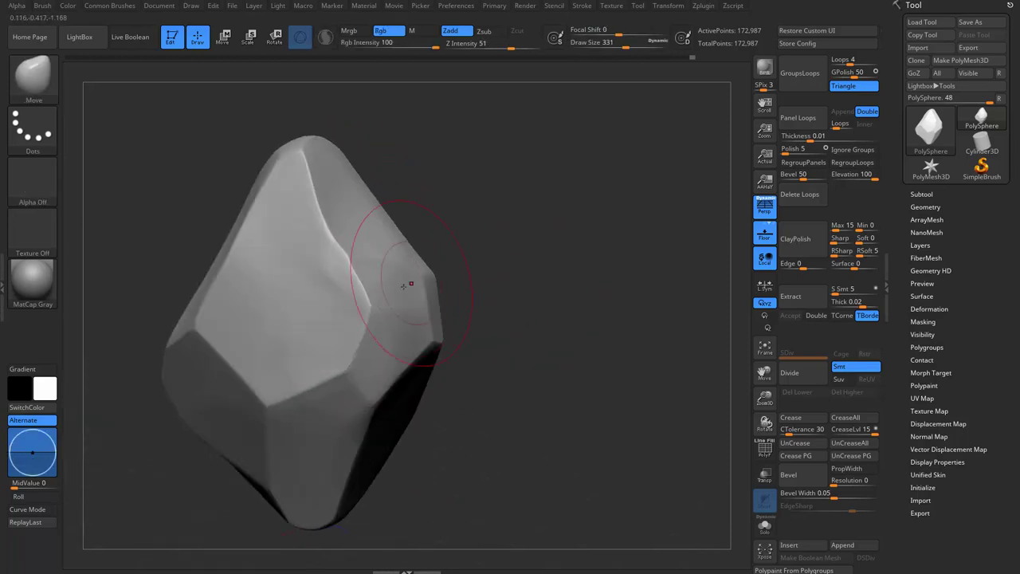
mouse_move(414, 239)
mouse_down()
mouse_move(472, 218)
mouse_move(454, 232)
mouse_move(465, 228)
mouse_move(489, 200)
mouse_move(513, 197)
mouse_move(525, 212)
mouse_up()
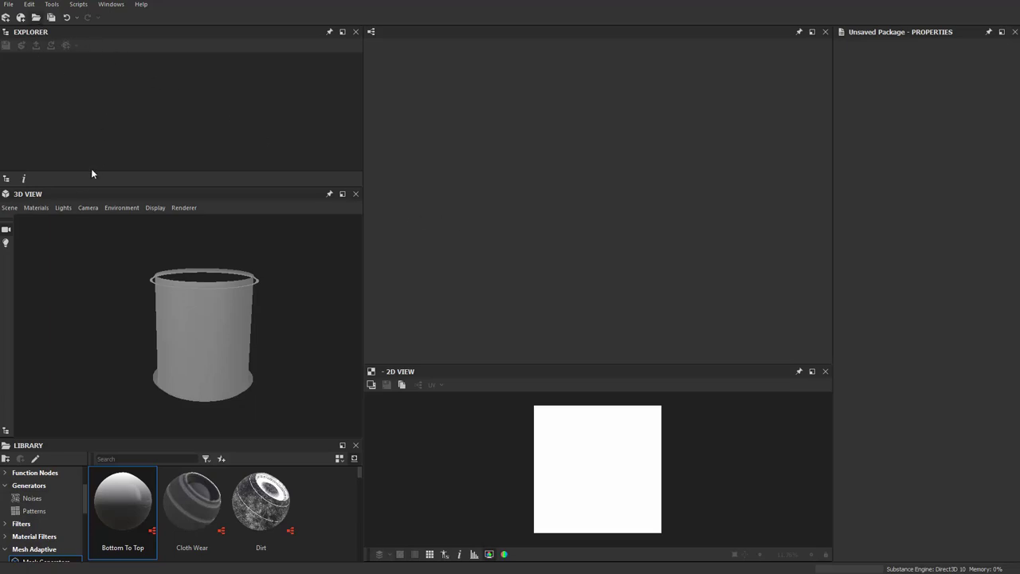
Start a new Substance Graph from the File > New menu.
click(8, 4)
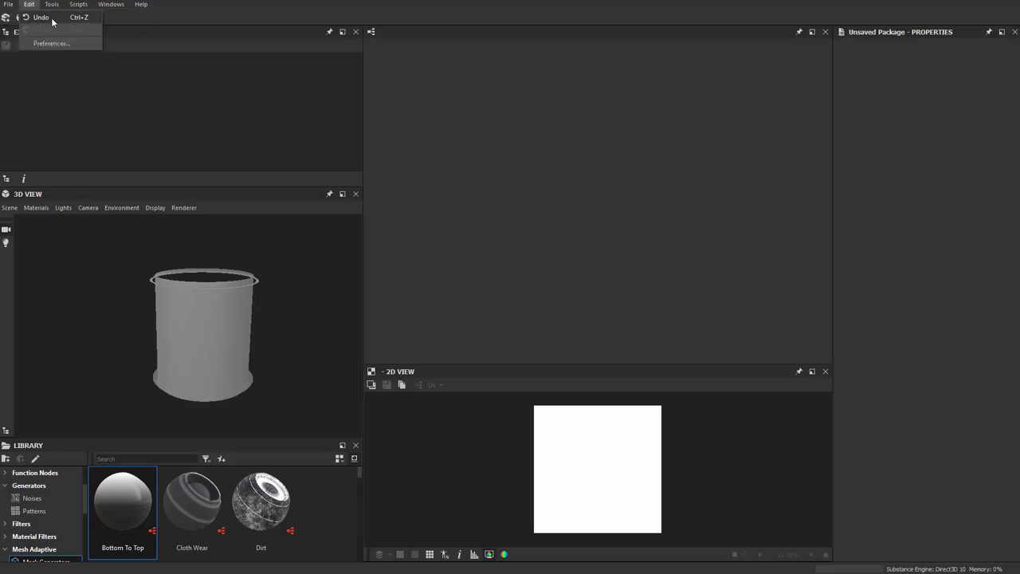
click(48, 15)
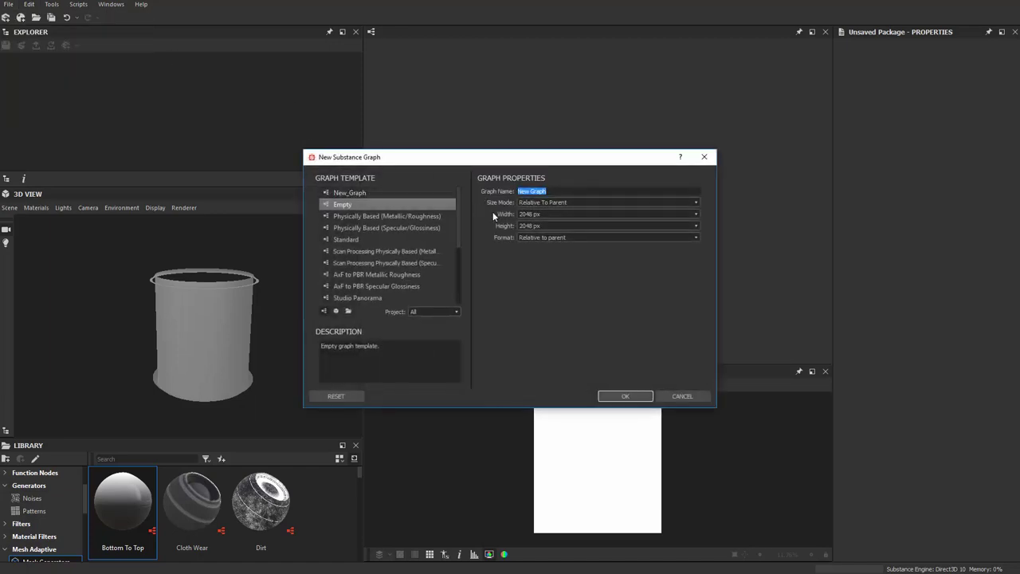
Create the graph 'rock' from the New_Graph template with its material outputs.
click(349, 192)
text(rock)
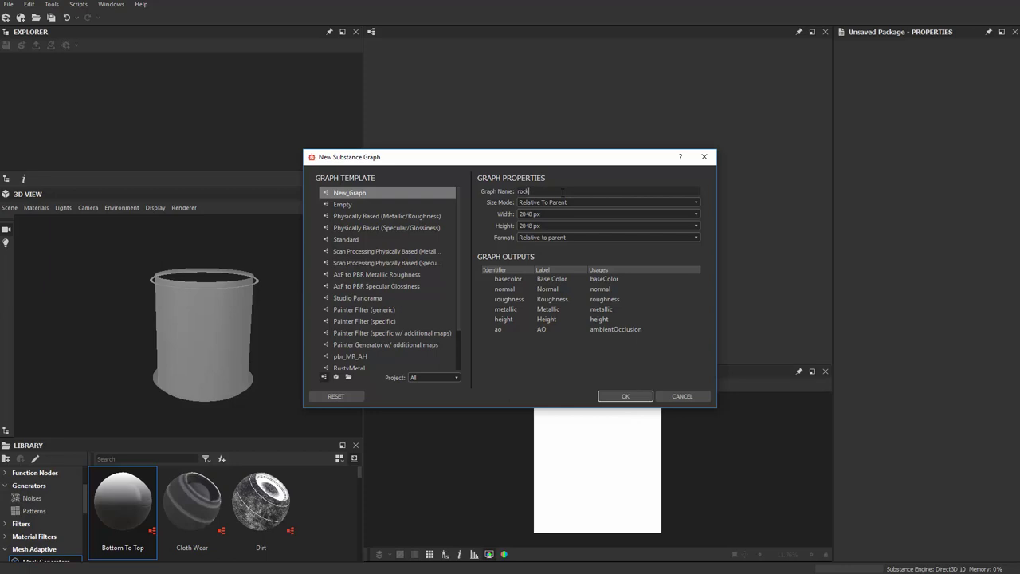
click(646, 396)
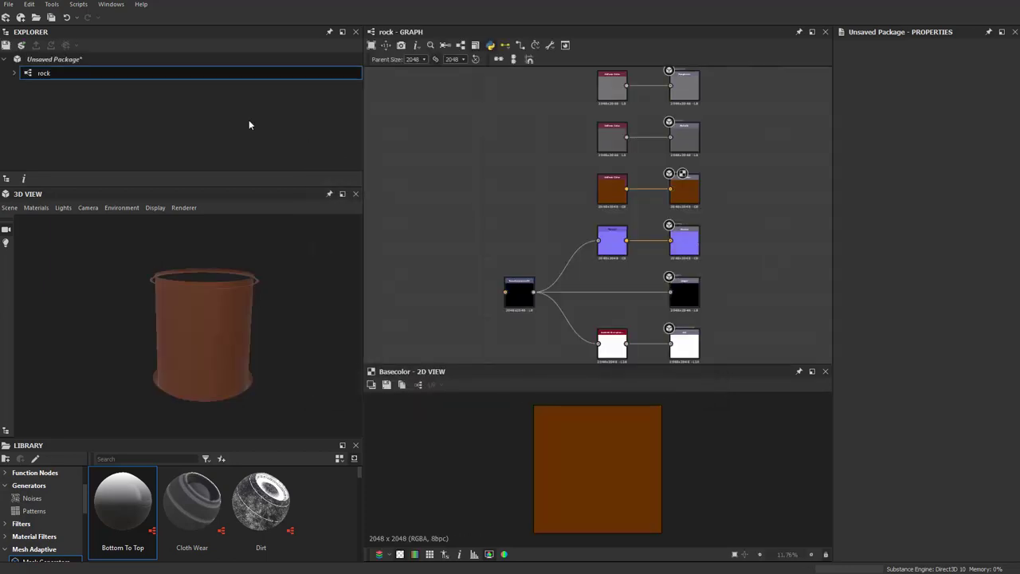
Change the Uniform Color base colour from brown to light grey.
click(619, 194)
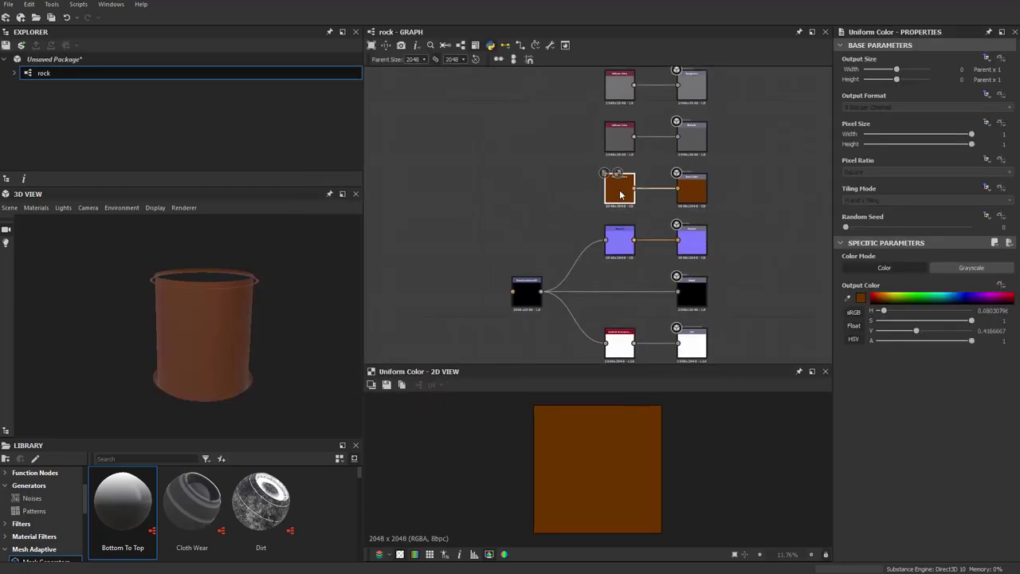
click(860, 298)
click(618, 145)
click(825, 101)
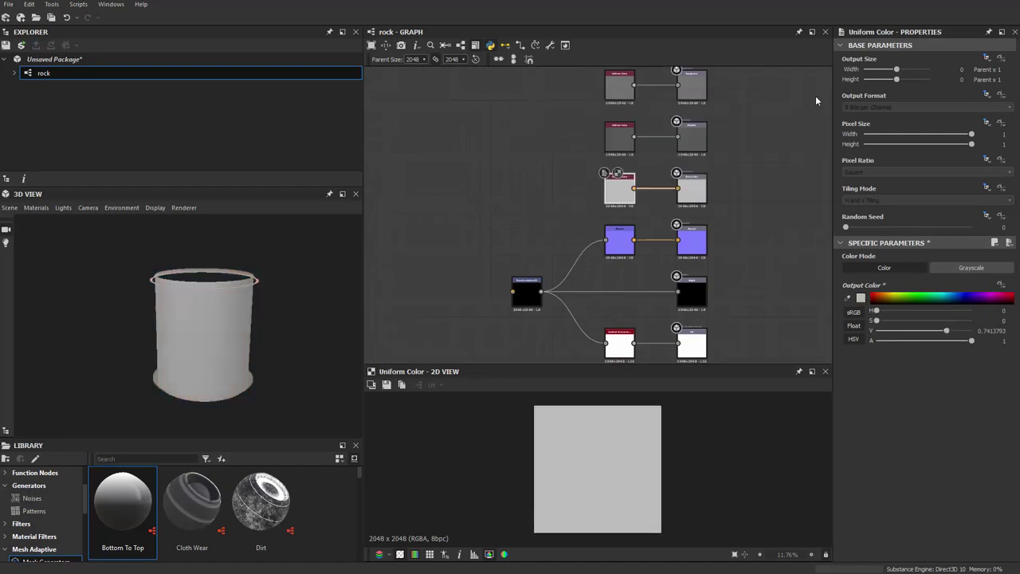
middle_drag(517, 175, 539, 153)
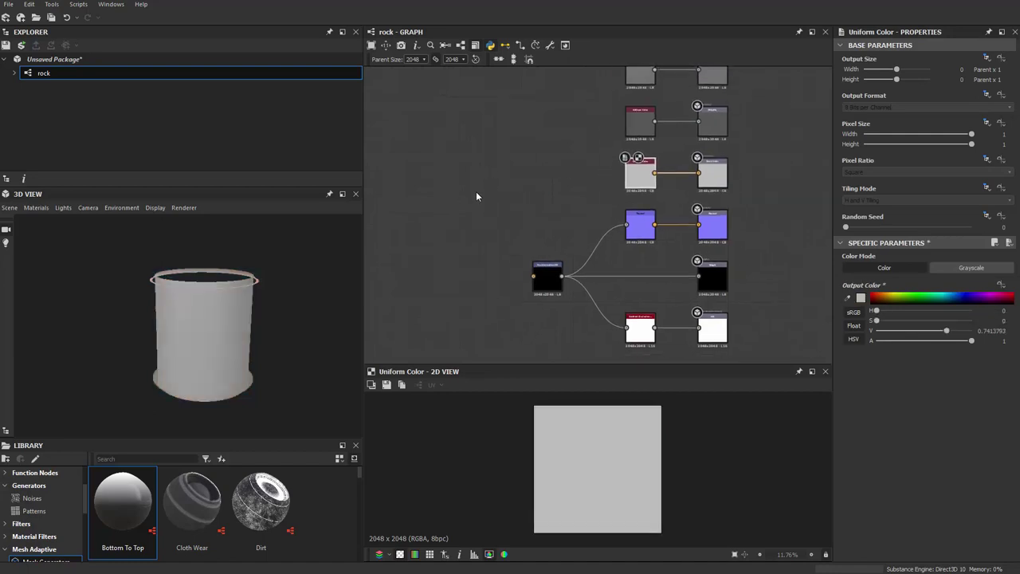
Set the Normal node's Intensity to 30 and raise hbao Height Depth toward 0.33.
click(649, 227)
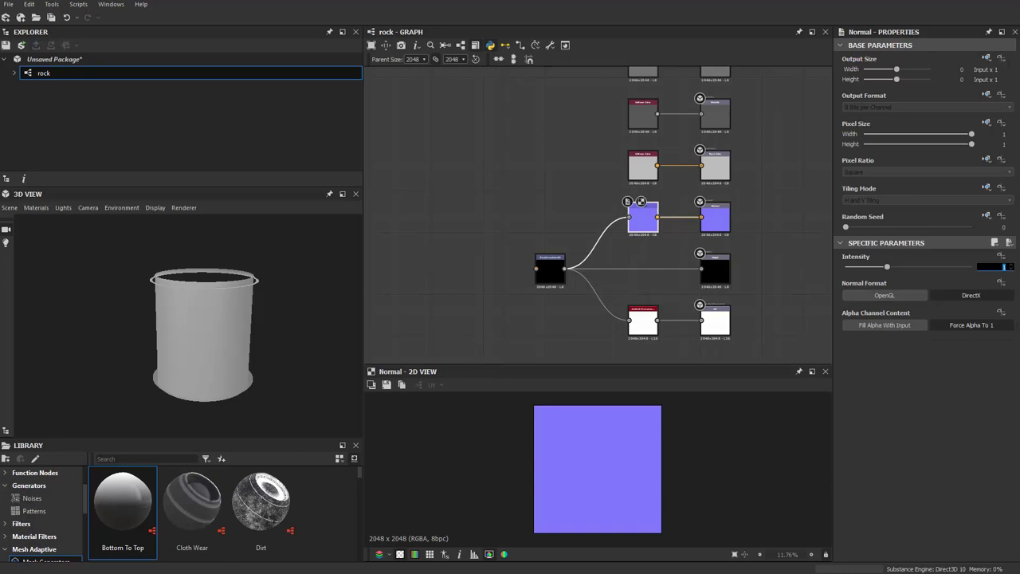
text(30)
key(Return)
click(649, 325)
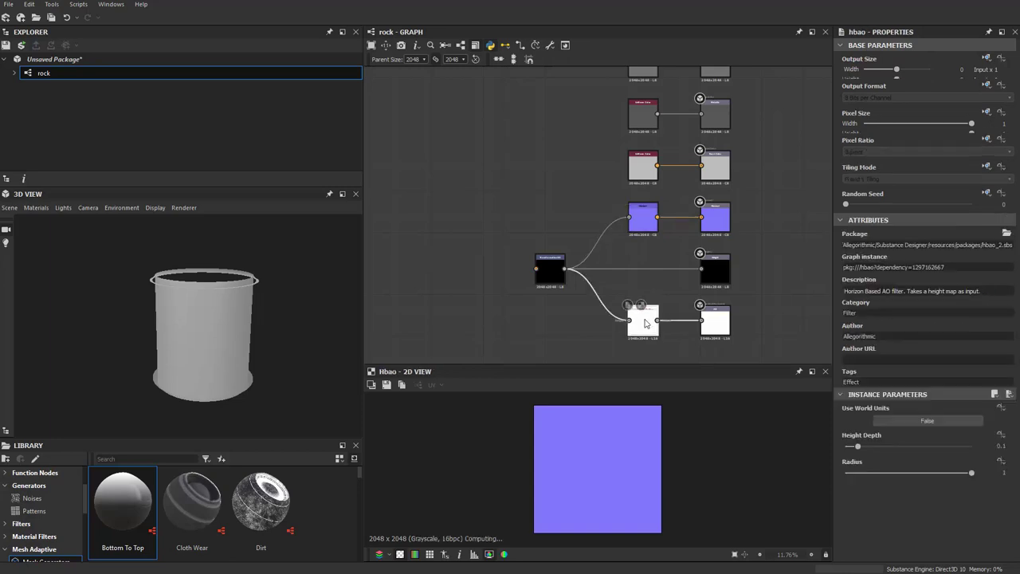
drag(858, 531, 865, 532)
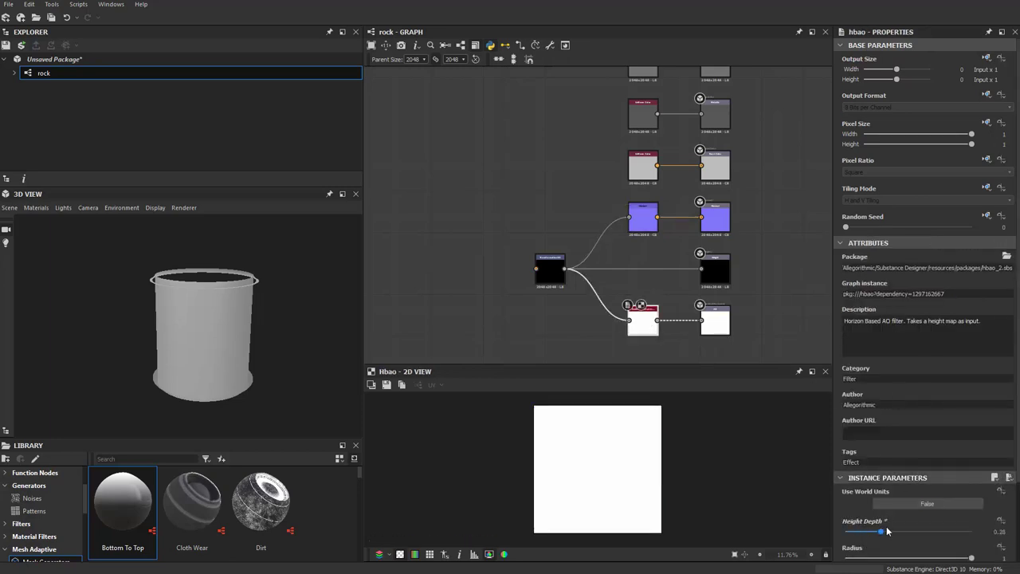
Add bitmap nodes linked to RockShape and RockShape_02.
right_click(494, 165)
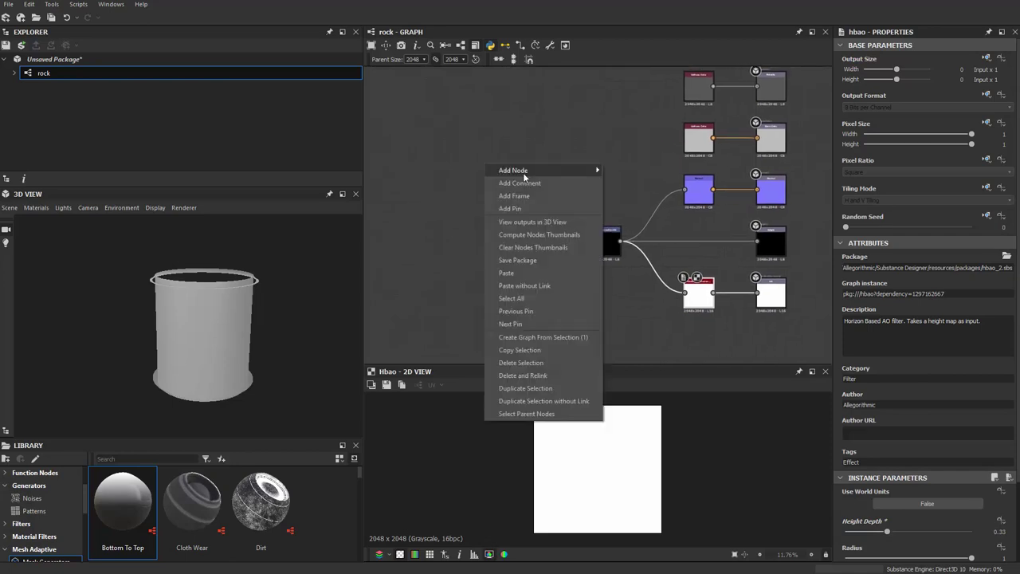
click(656, 177)
click(693, 184)
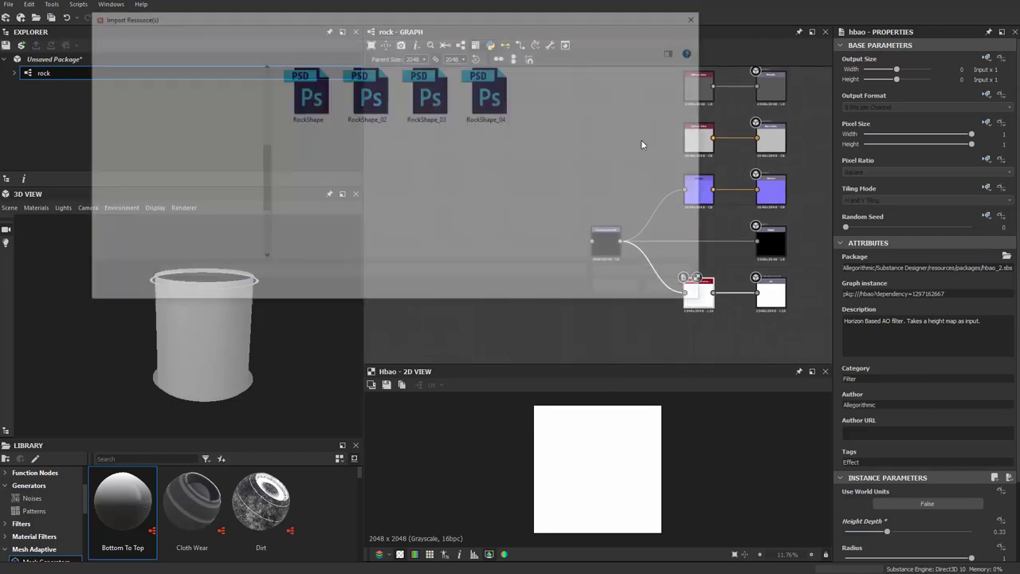
click(354, 115)
double_click(353, 115)
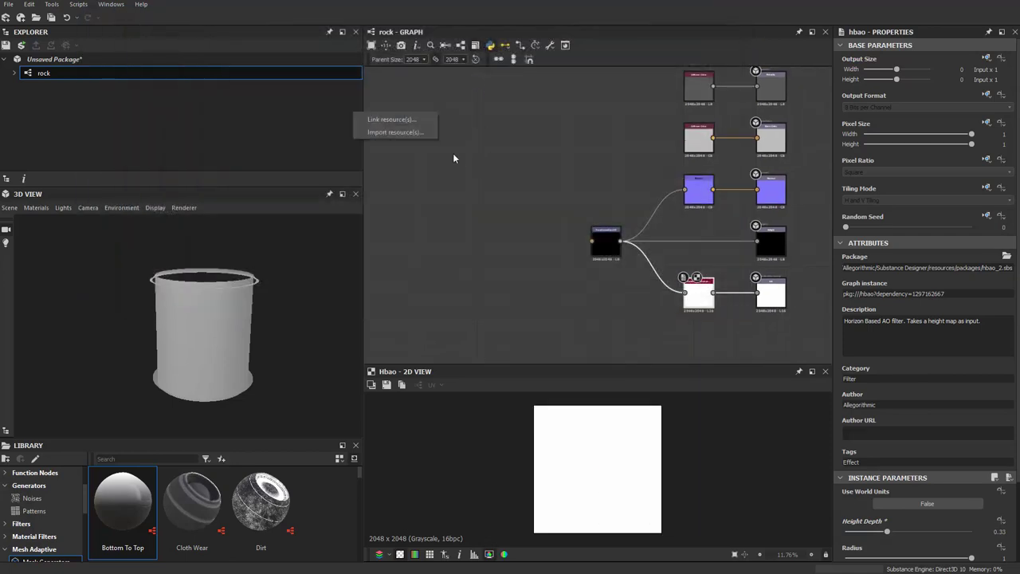
click(382, 118)
right_click(526, 174)
mouse_move(544, 174)
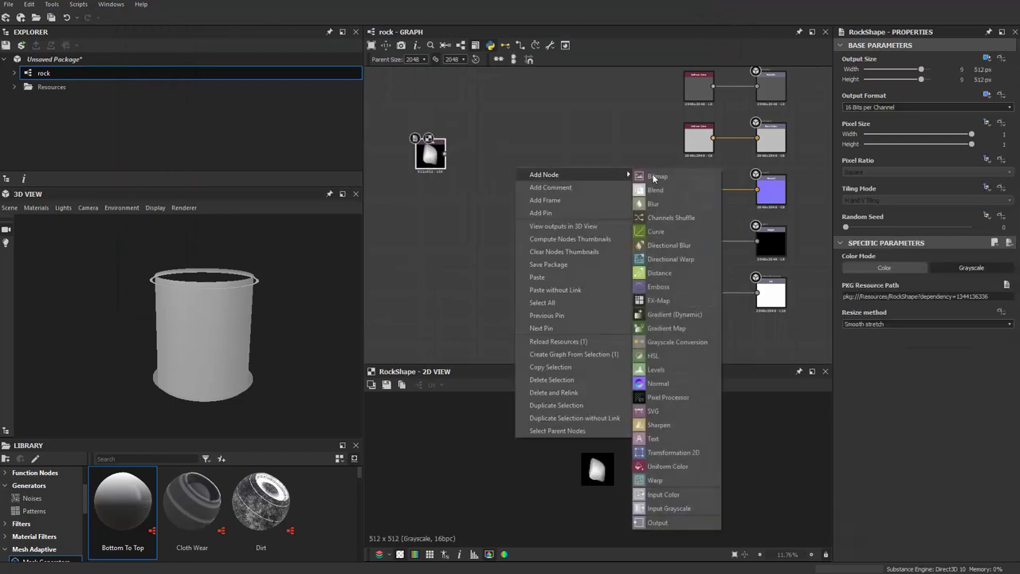
click(659, 177)
click(675, 184)
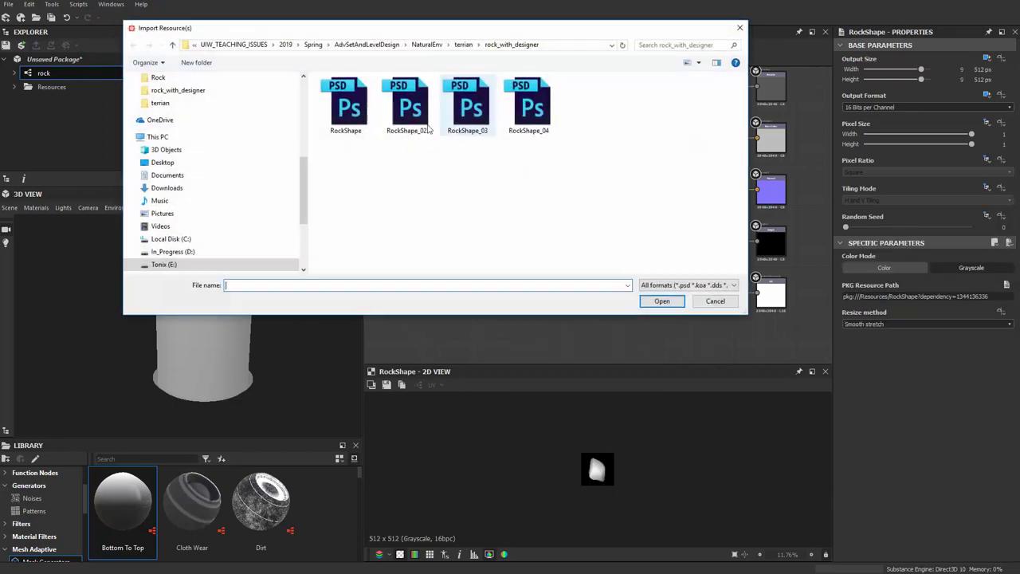
double_click(353, 116)
click(452, 137)
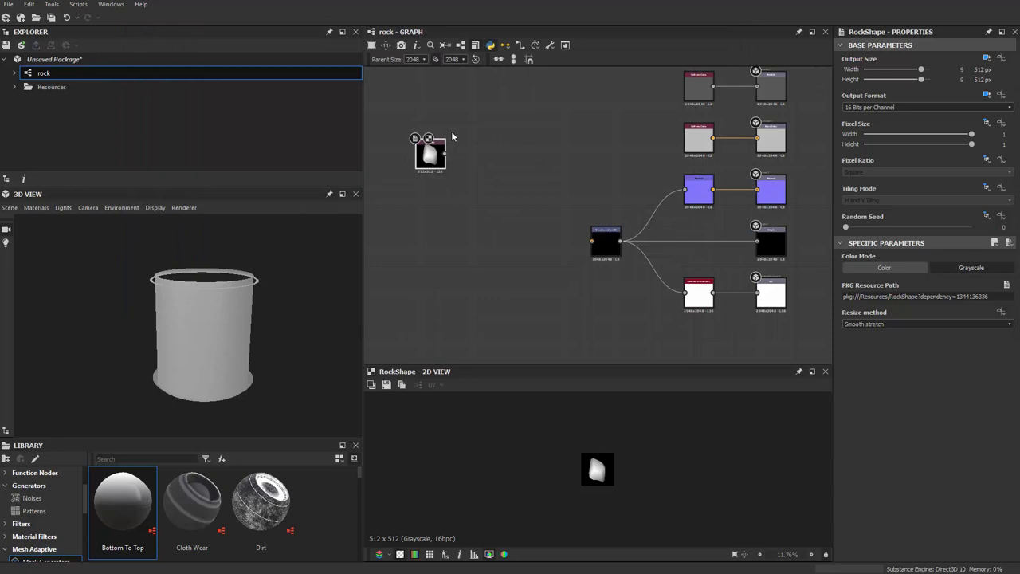
Add two more bitmap nodes linked to RockShape_03 and RockShape_04.
right_click(450, 208)
click(598, 217)
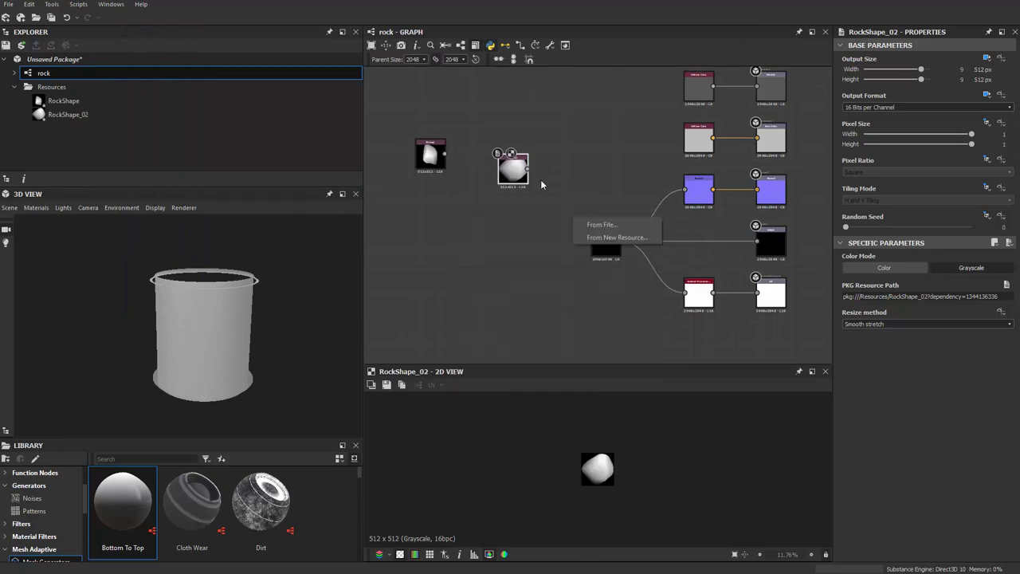
click(611, 224)
double_click(471, 106)
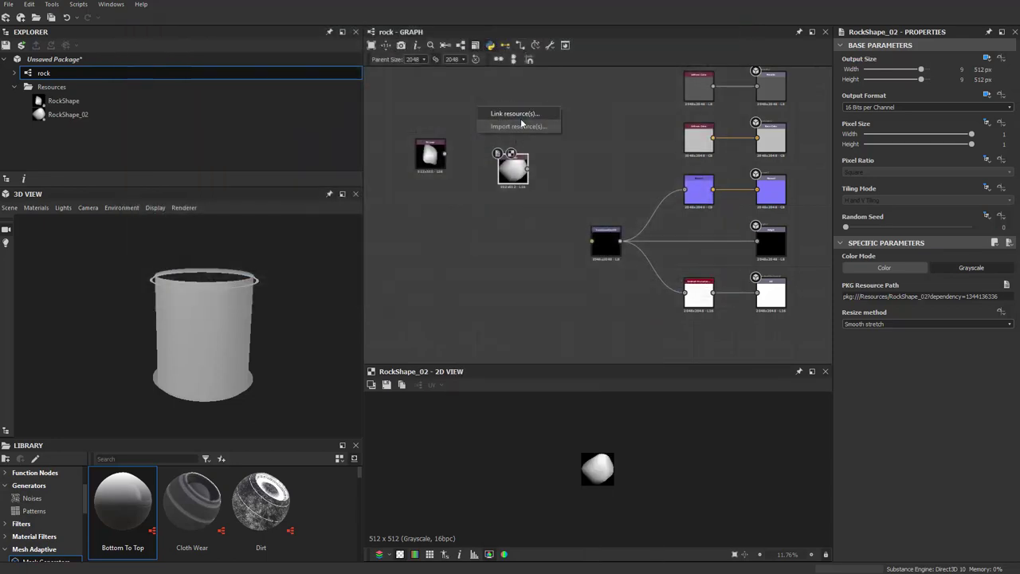
click(520, 126)
right_click(517, 218)
mouse_move(546, 224)
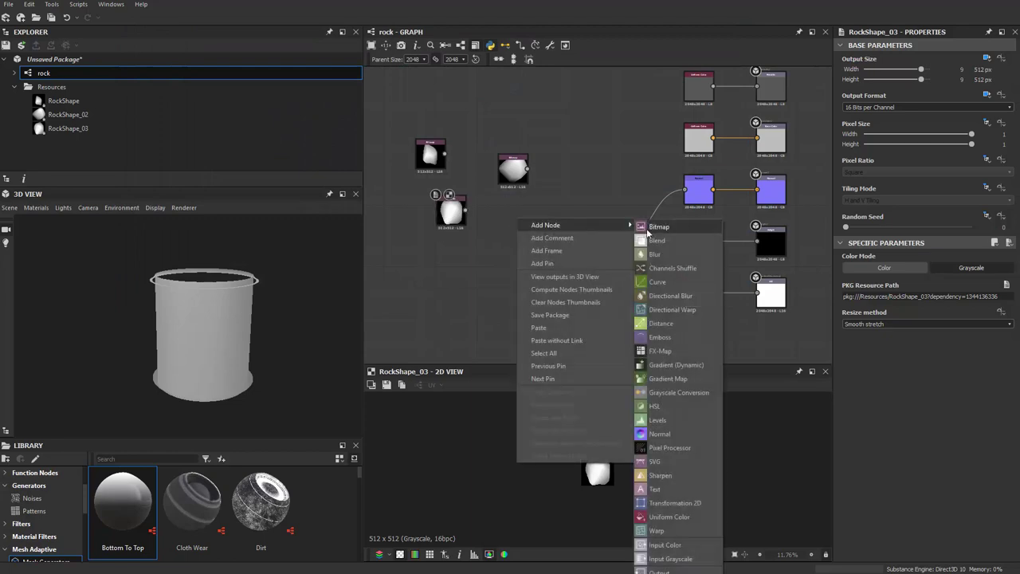
click(654, 228)
click(682, 232)
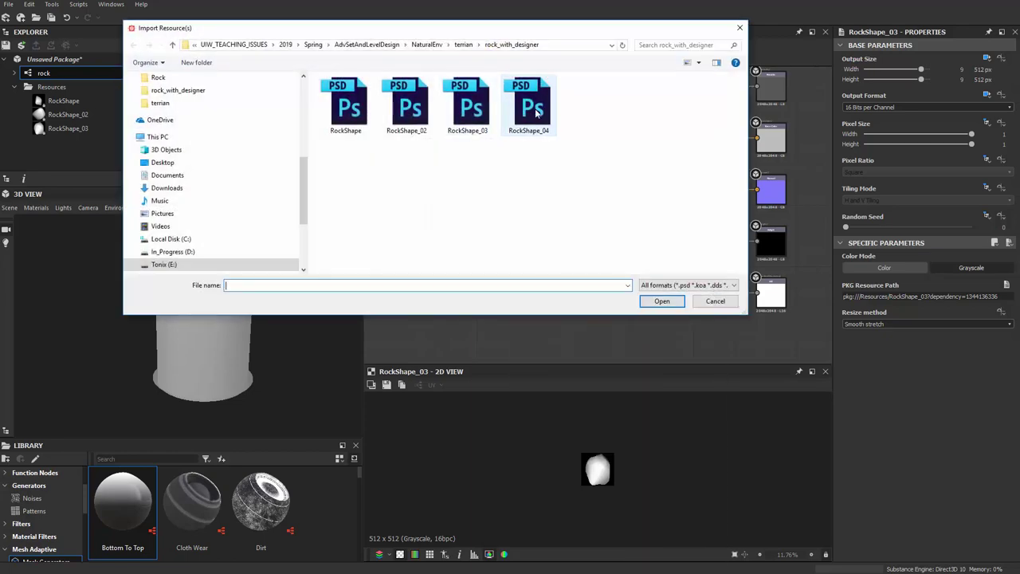
double_click(528, 105)
click(580, 120)
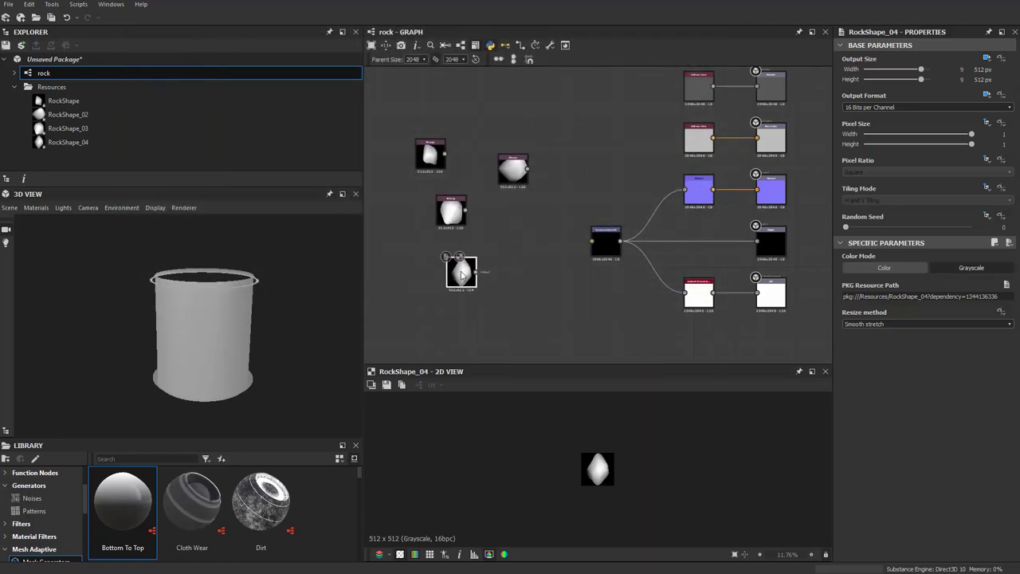
Stack the four rock-shape bitmap nodes in a single column.
click(440, 171)
mouse_move(440, 172)
mouse_down()
mouse_move(456, 174)
mouse_move(485, 134)
mouse_move(463, 137)
mouse_up()
drag(456, 212, 462, 212)
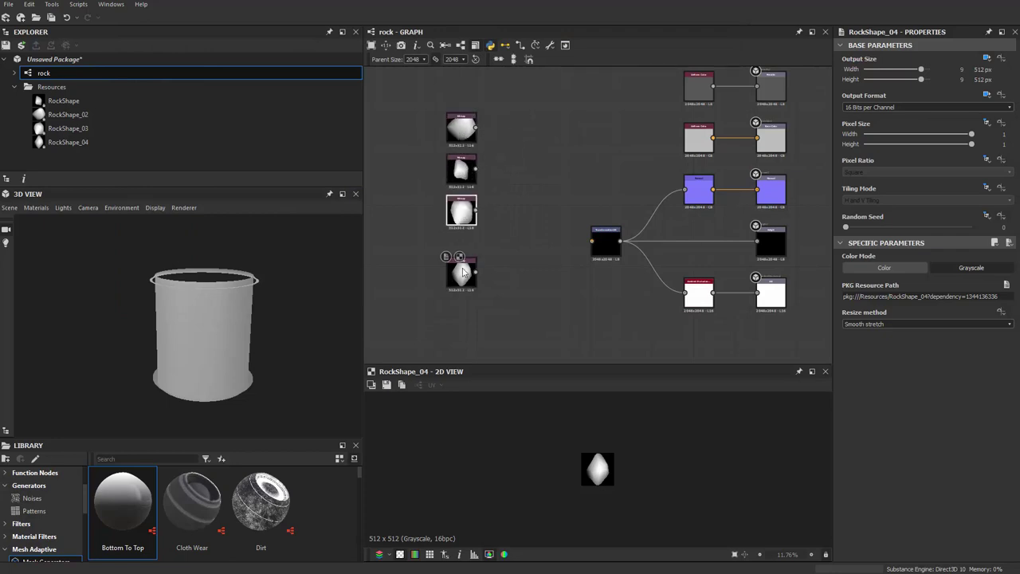
drag(461, 273, 462, 263)
click(542, 171)
mouse_move(550, 107)
mouse_down()
mouse_move(435, 286)
mouse_move(392, 300)
mouse_up()
middle_drag(392, 300, 607, 269)
key(ctrl+z)
key(ctrl+z)
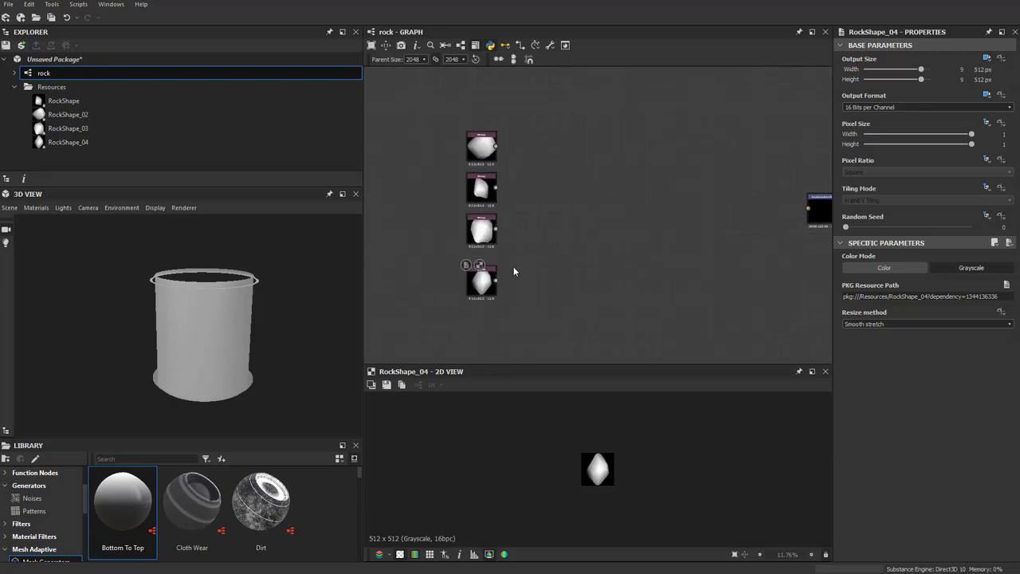
middle_drag(633, 211, 586, 213)
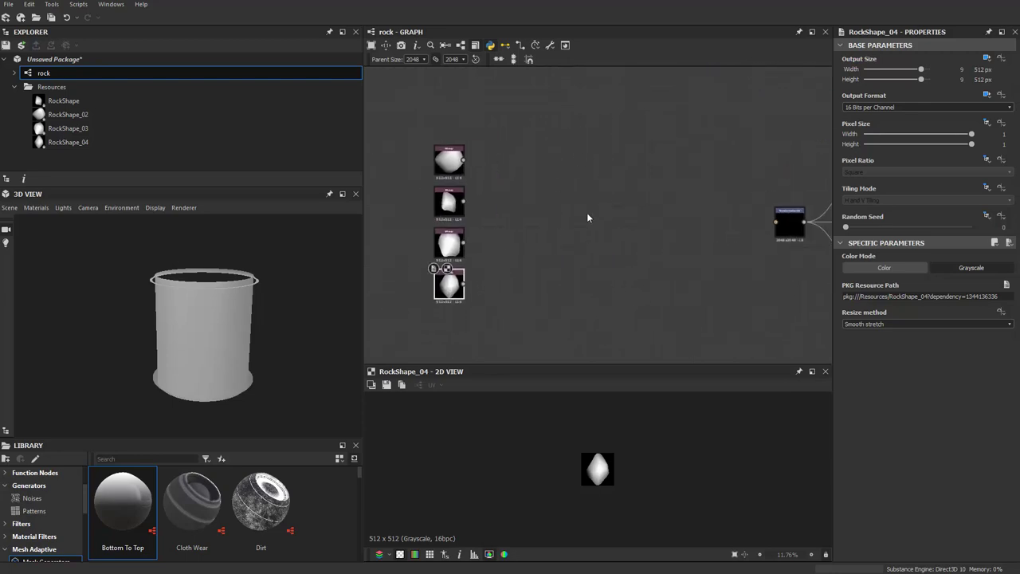
Add a Tile Sampler beside the bitmaps and set Pattern to Pattern Input with 4 inputs.
key(space)
text(t)
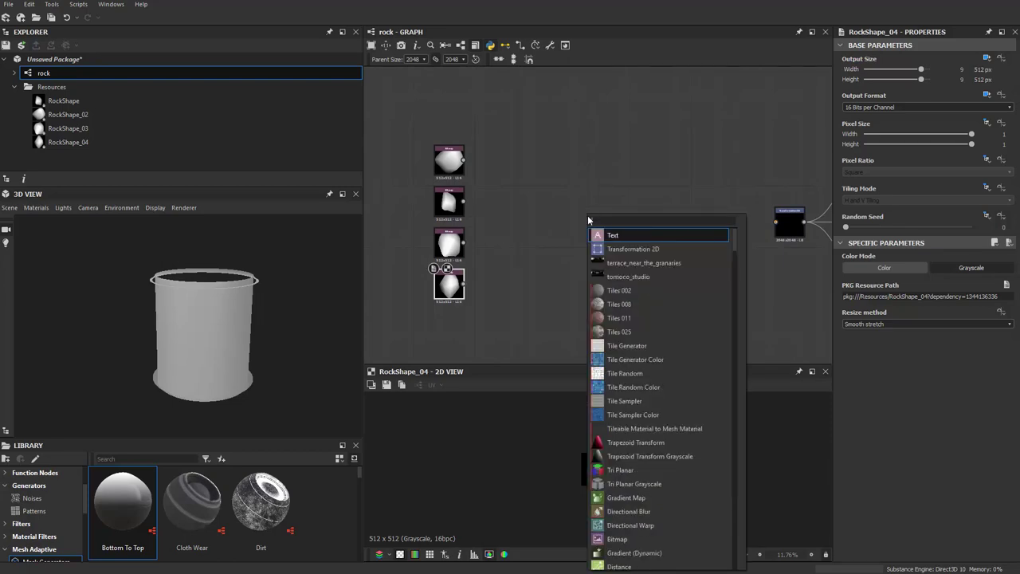
text(ile)
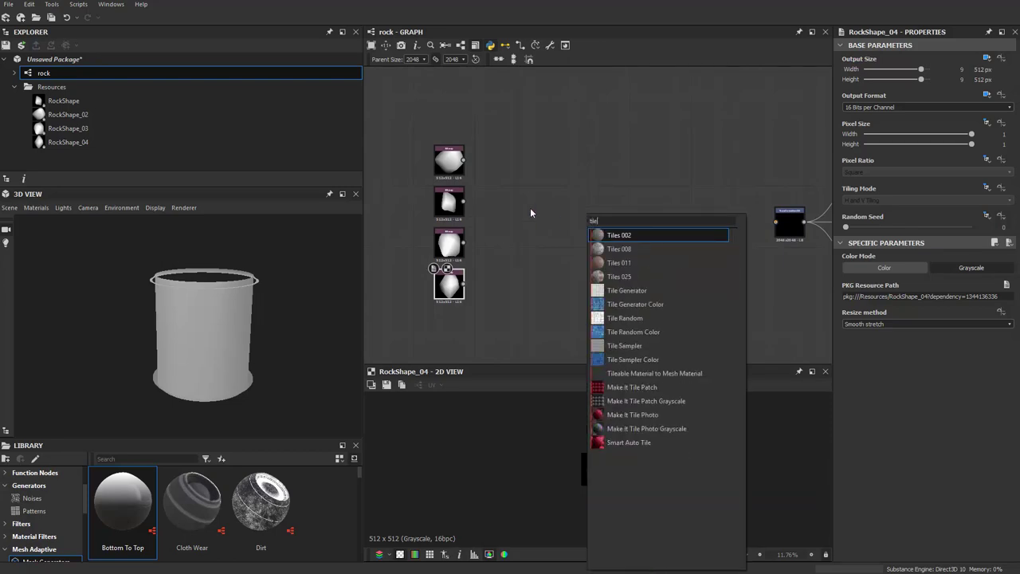
click(625, 345)
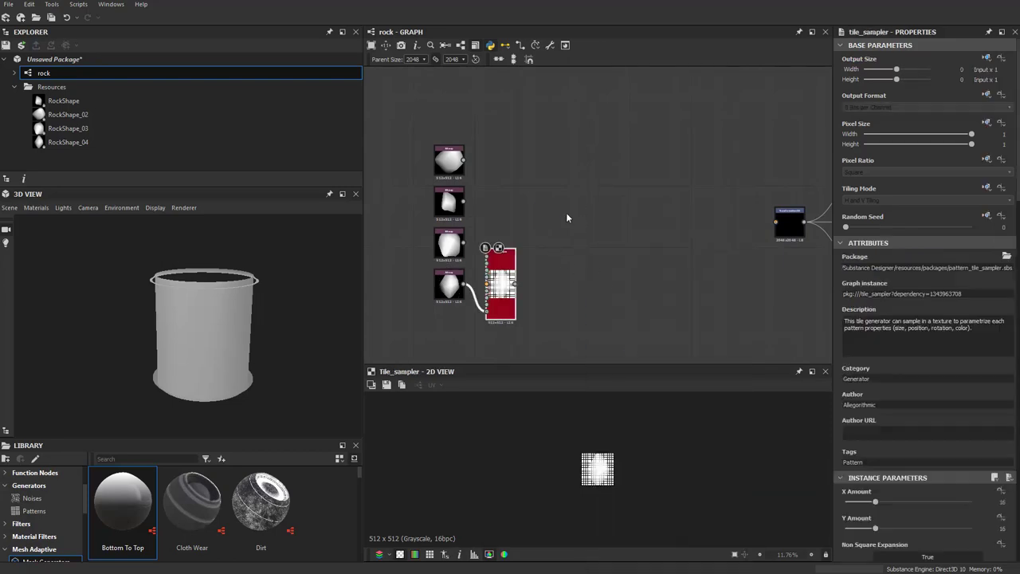
drag(500, 279, 563, 218)
scroll(511, 276, up, 2)
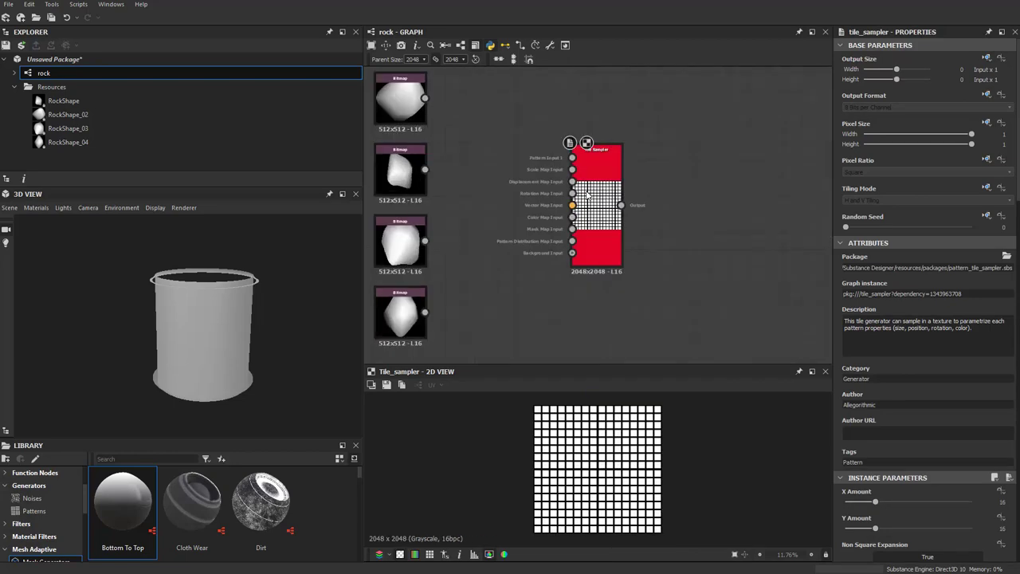
scroll(868, 466, down, 2)
scroll(869, 466, down, 2)
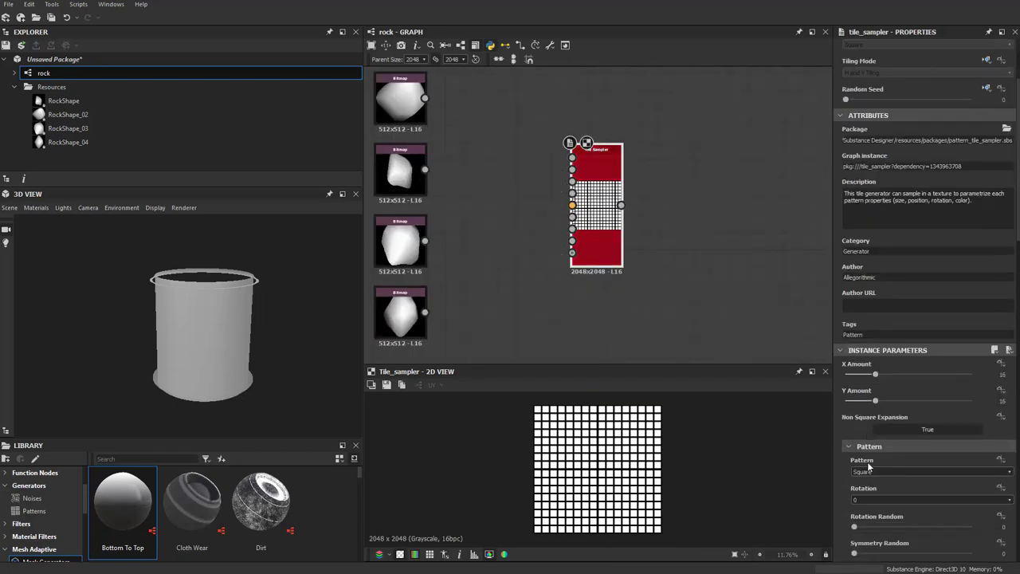
click(873, 472)
middle_drag(467, 183, 660, 199)
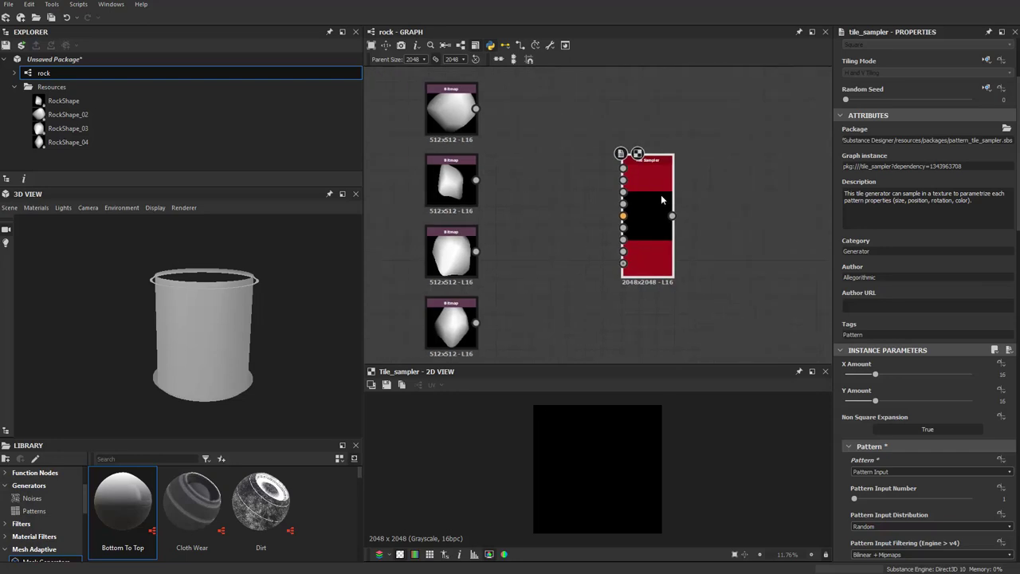
drag(880, 499, 923, 503)
scroll(490, 137, up, 2)
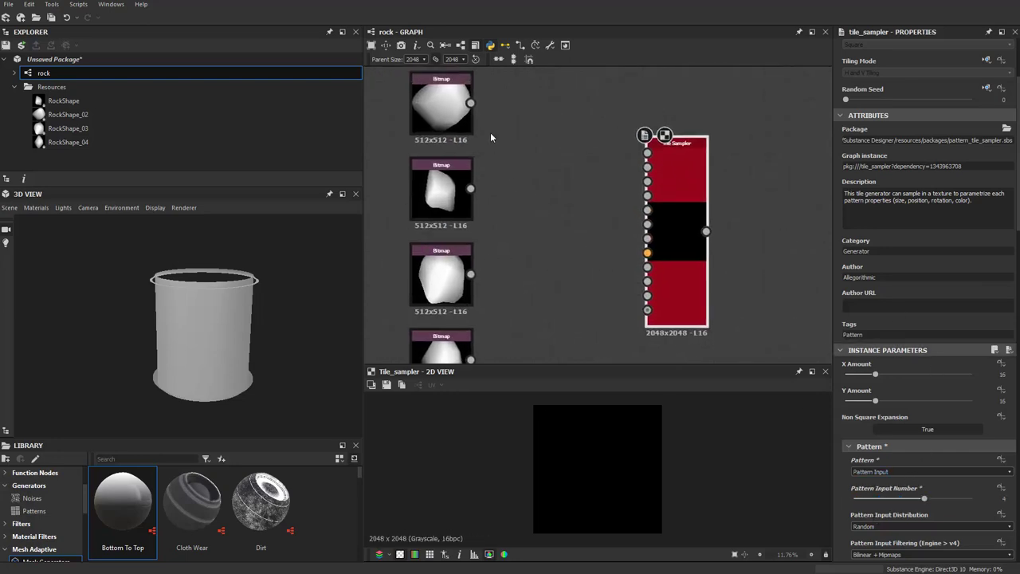
Wire the second, third and fourth rock-shape bitmaps into the Tile Sampler's pattern inputs.
drag(647, 166, 471, 188)
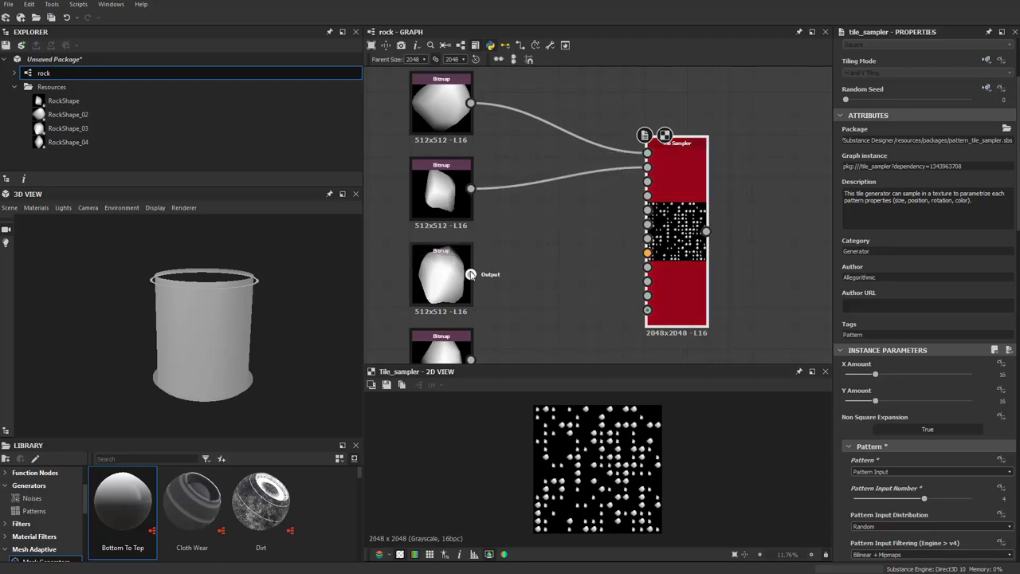
drag(623, 195, 647, 180)
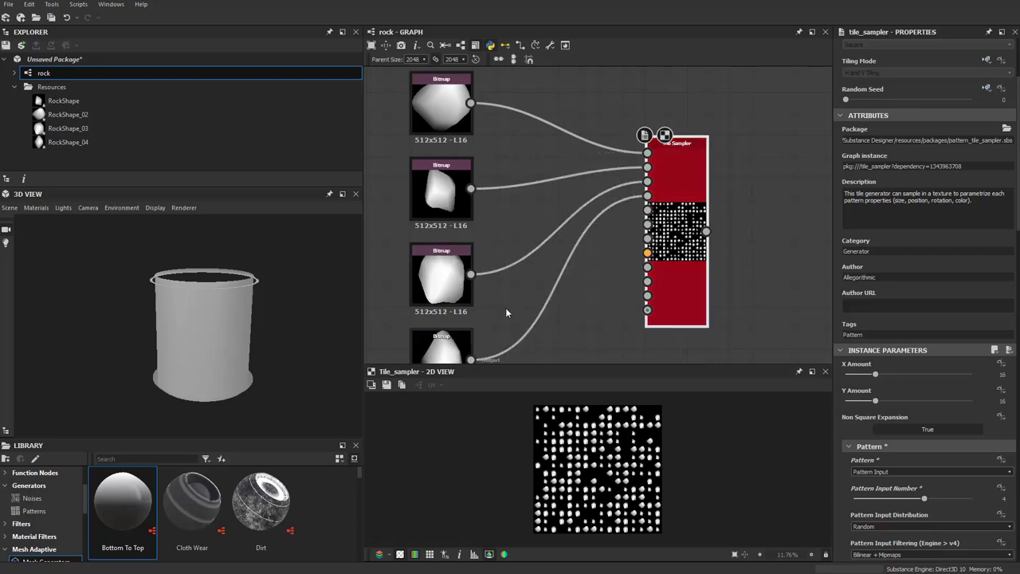
drag(471, 359, 647, 196)
scroll(580, 223, down, 2)
Tidy the spacing of the bitmap column and move it into place as a group.
drag(492, 110, 569, 310)
scroll(669, 290, up, 1)
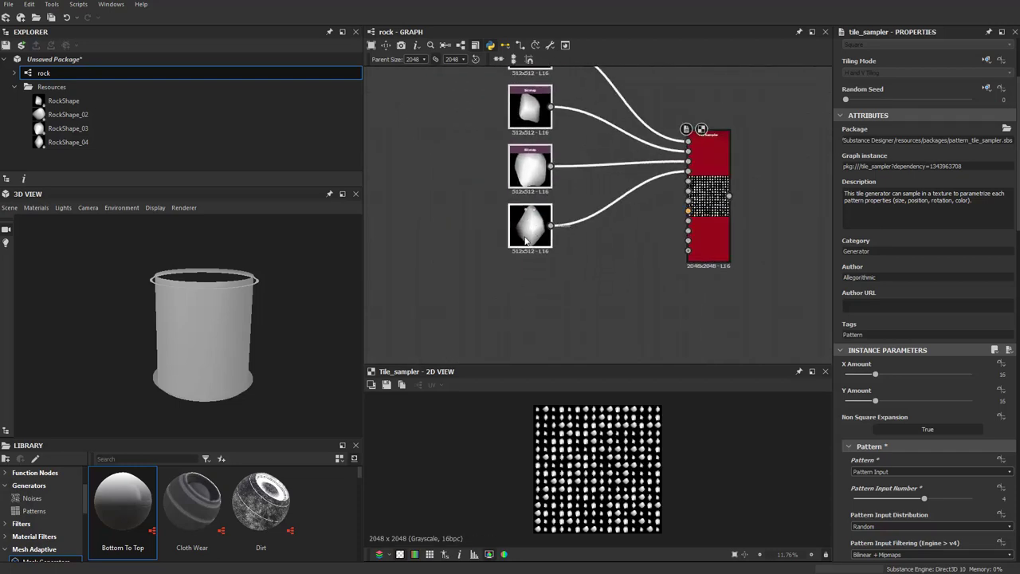
middle_drag(668, 290, 617, 336)
click(457, 274)
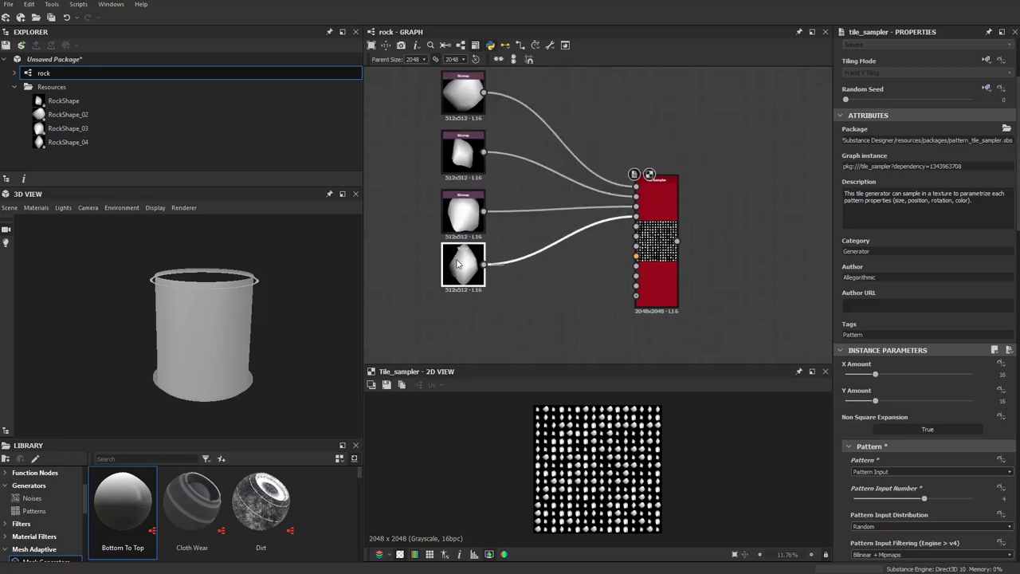
middle_drag(457, 267, 465, 296)
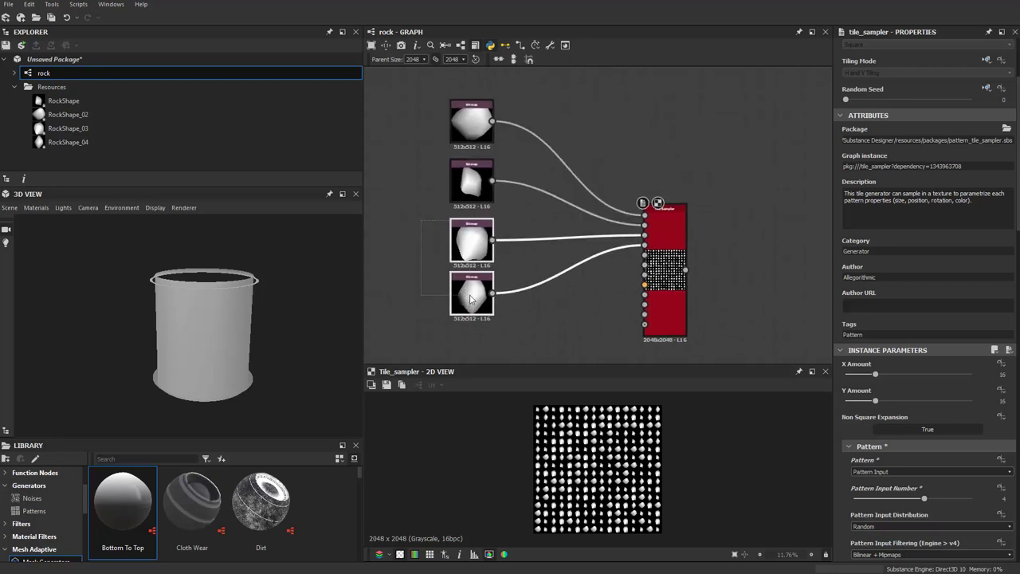
drag(470, 298, 470, 291)
mouse_move(459, 123)
mouse_down()
mouse_move(458, 137)
mouse_move(460, 127)
mouse_up()
drag(447, 253, 475, 310)
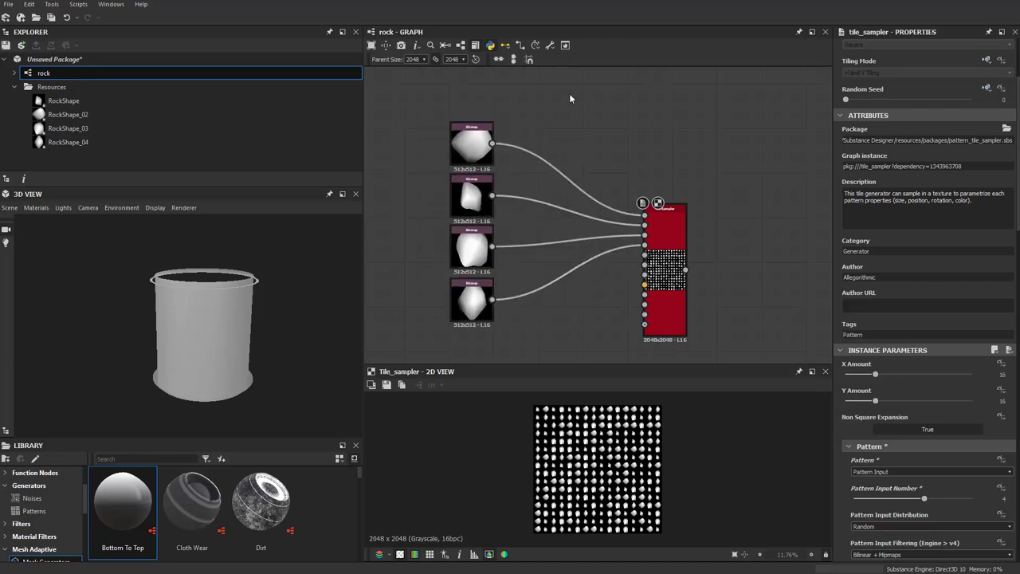
drag(569, 94, 434, 325)
Reduce the Tile Sampler to 6 tiles across.
scroll(535, 269, up, 2)
scroll(587, 145, up, 2)
scroll(633, 211, up, 2)
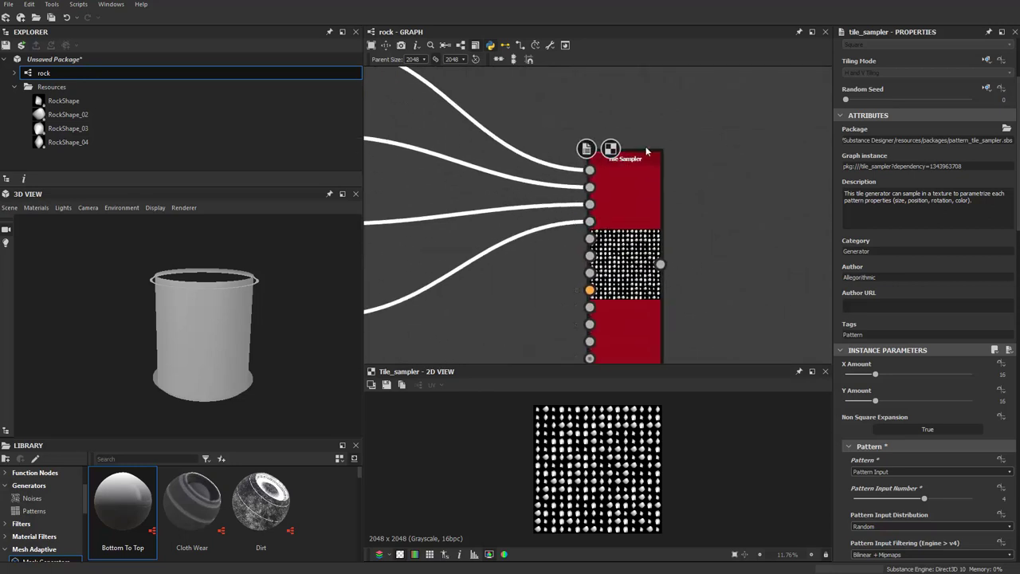
scroll(633, 210, down, 3)
scroll(605, 207, up, 2)
scroll(616, 456, up, 3)
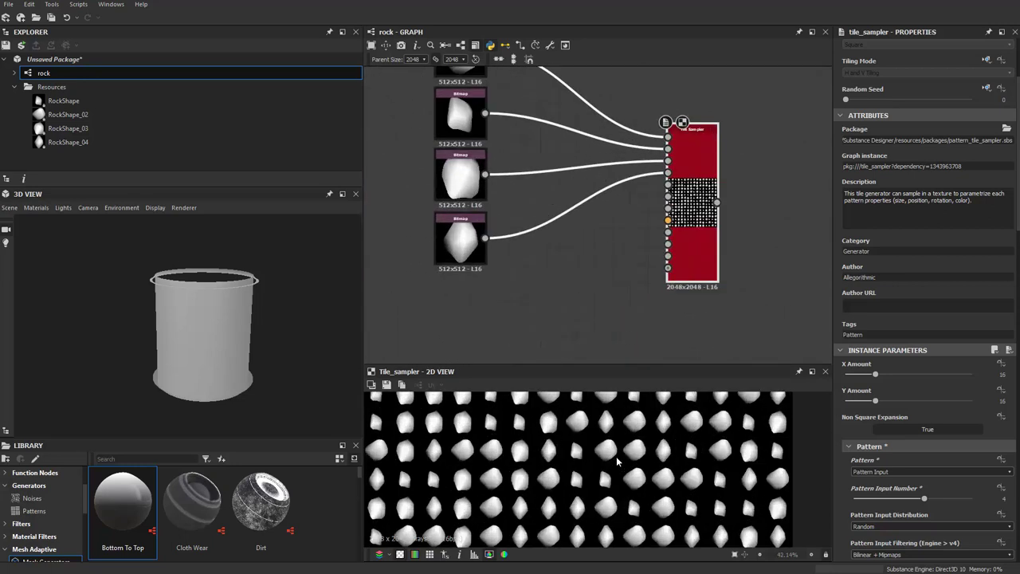
scroll(616, 458, down, 2)
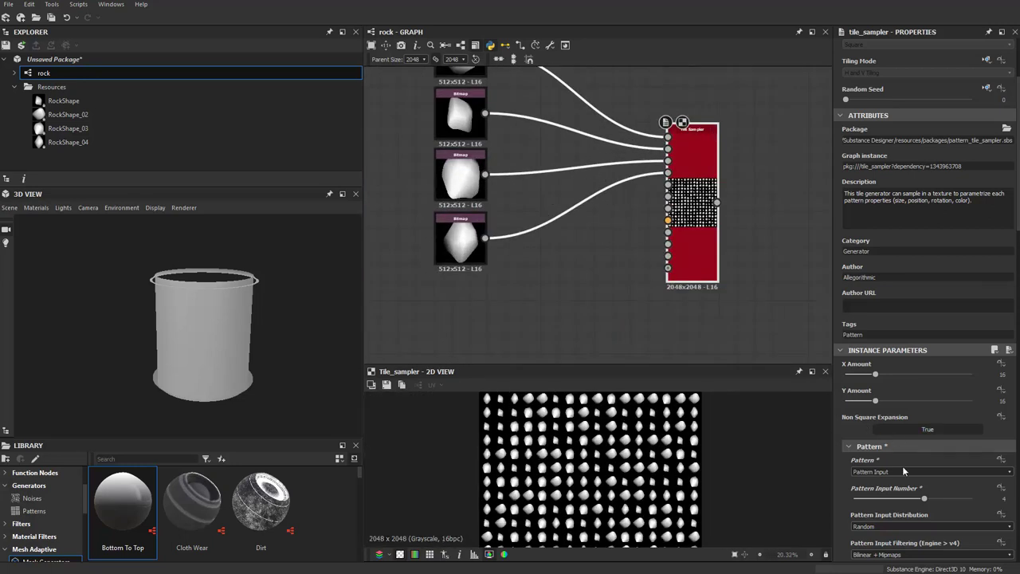
mouse_move(875, 373)
mouse_down()
mouse_move(855, 373)
mouse_move(855, 410)
mouse_up()
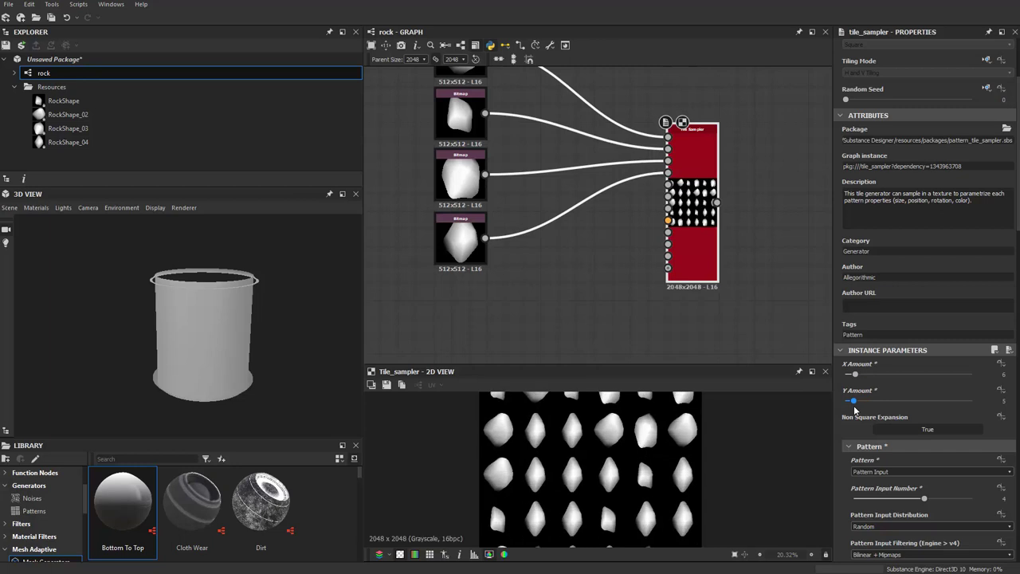
Enlarge the rock shapes to scale 4.14 and set Position Random to 7.3.
scroll(674, 464, down, 3)
scroll(937, 492, down, 3)
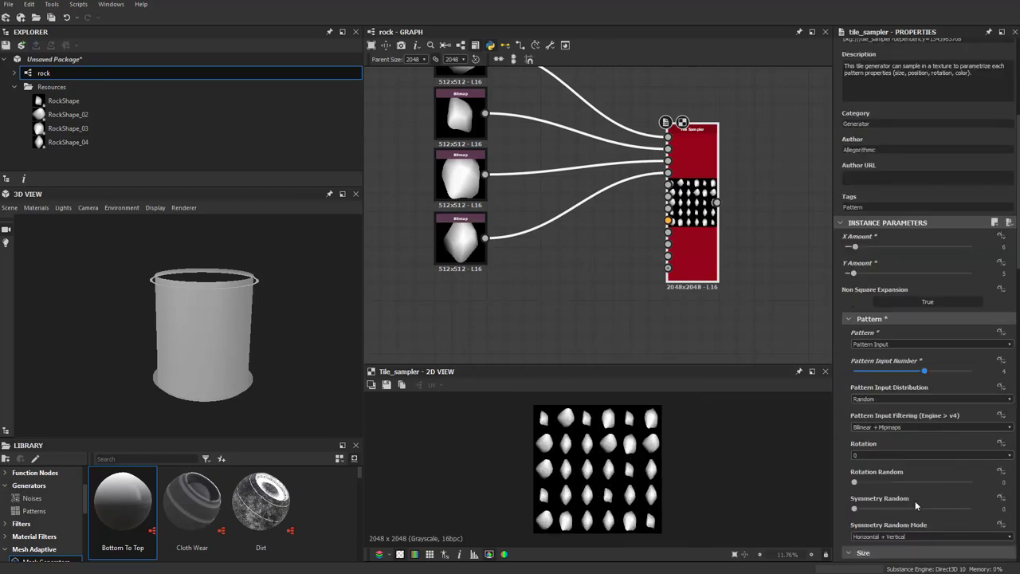
scroll(877, 470, down, 3)
scroll(872, 458, down, 1)
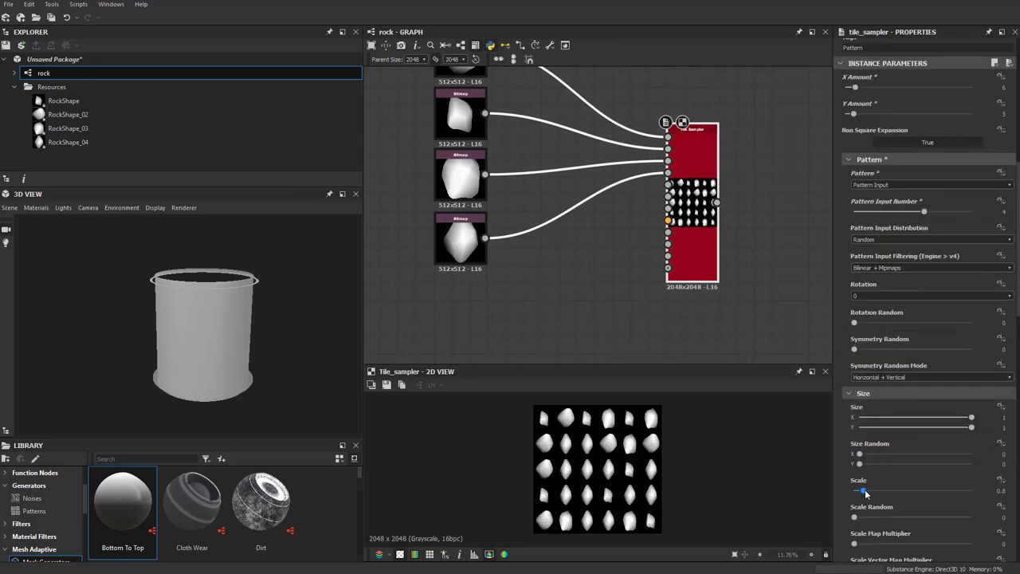
drag(866, 494, 883, 497)
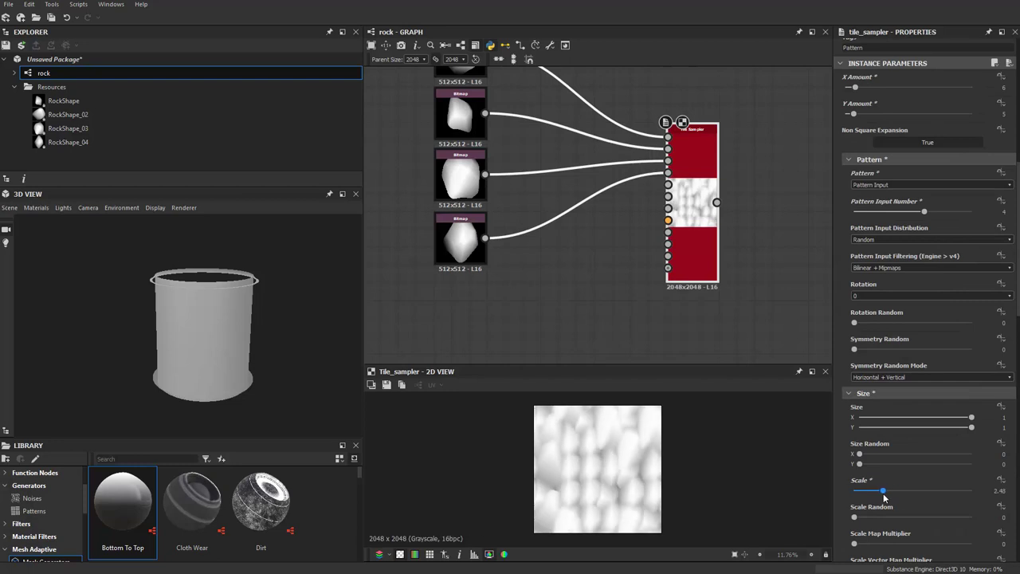
drag(882, 520, 932, 517)
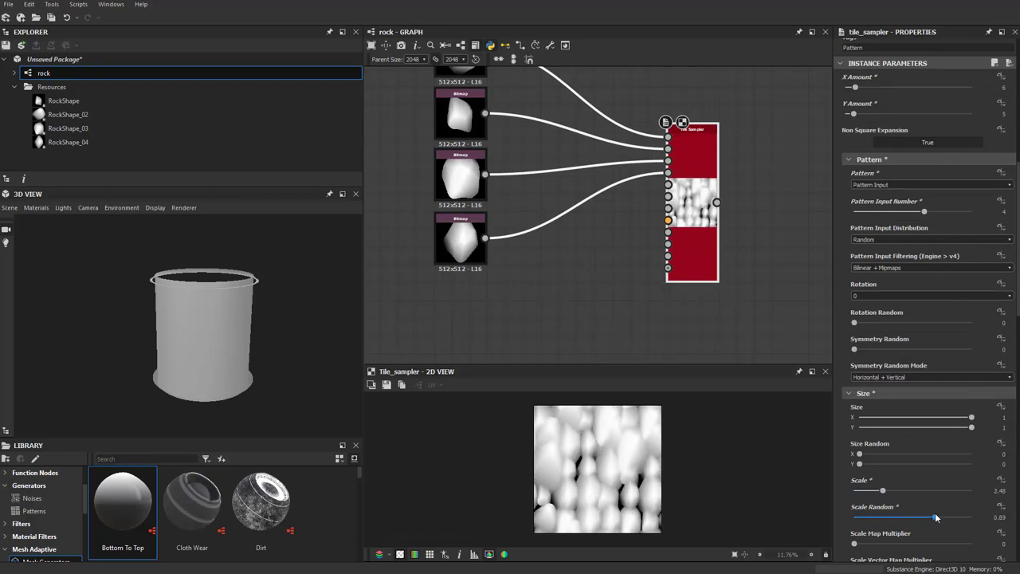
scroll(887, 500, down, 3)
drag(855, 511, 941, 510)
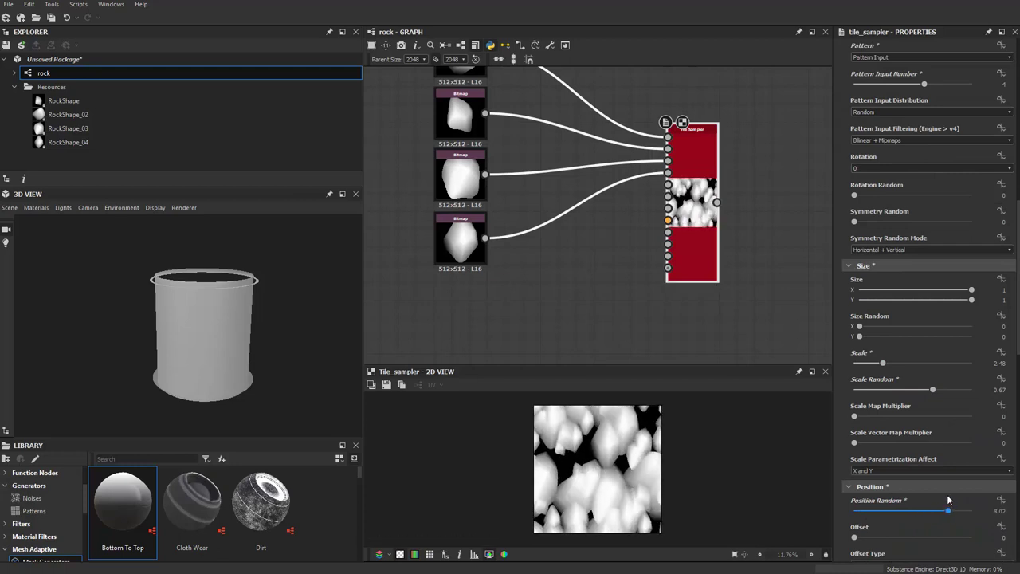
Rotate the tiles 0.16 turns and add 0.09 random rotation.
scroll(872, 503, down, 2)
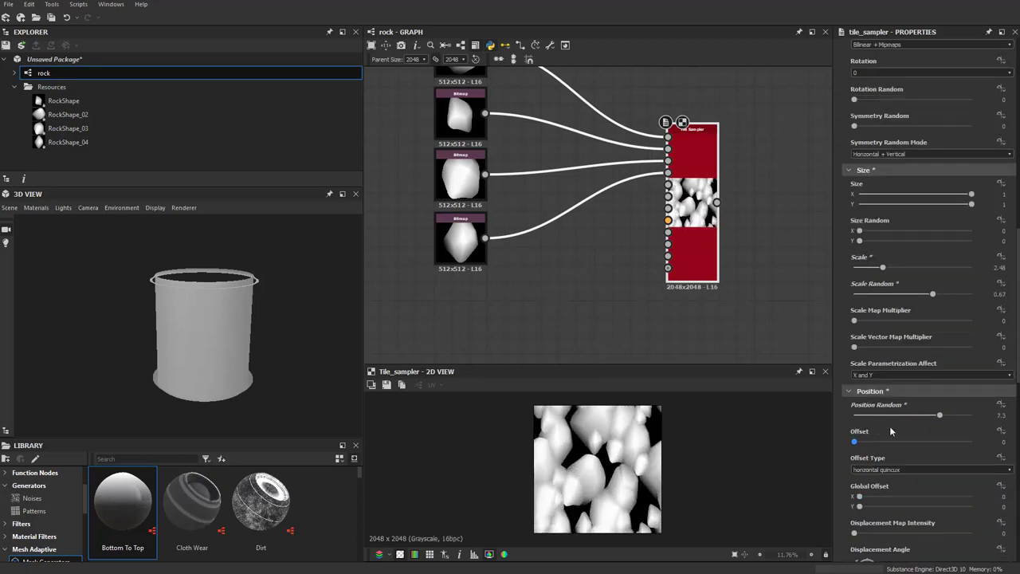
scroll(898, 413, up, 1)
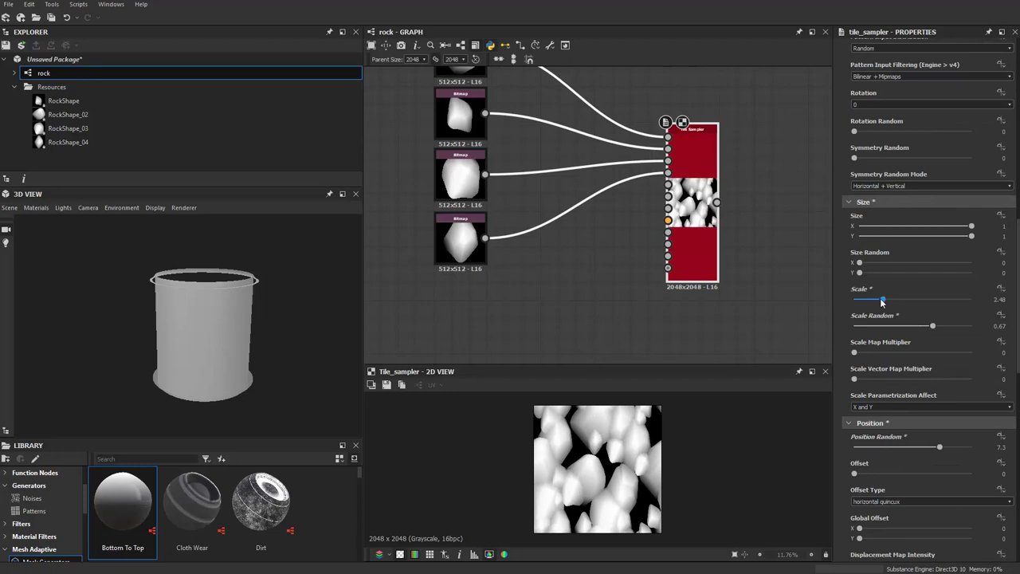
drag(882, 301, 902, 299)
scroll(875, 467, down, 2)
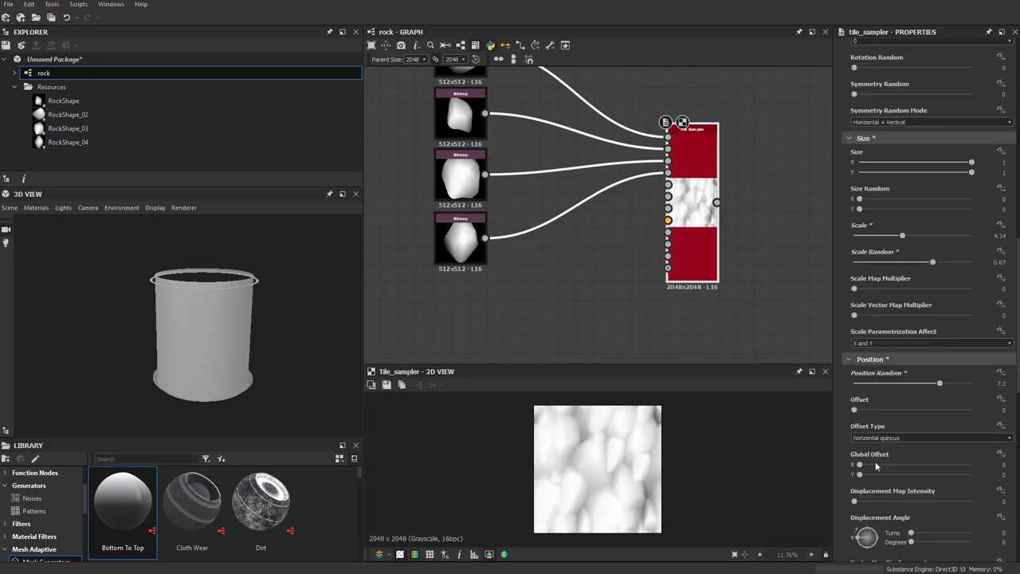
scroll(875, 466, down, 4)
drag(861, 496, 866, 492)
scroll(869, 485, down, 2)
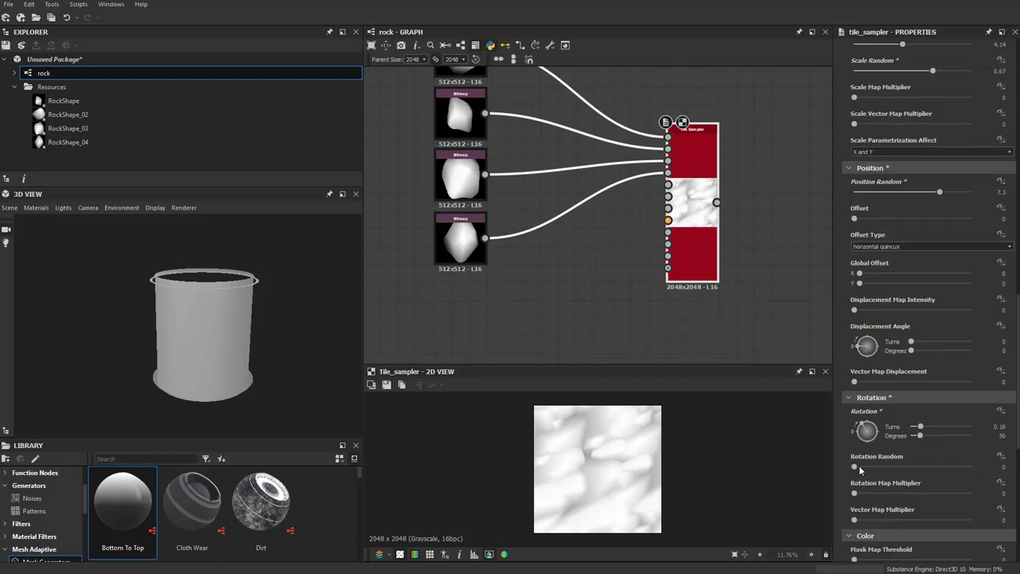
drag(862, 471, 872, 470)
Connect the Tile Sampler output to the Transformation 2D node to displace the cylinder.
scroll(743, 290, down, 3)
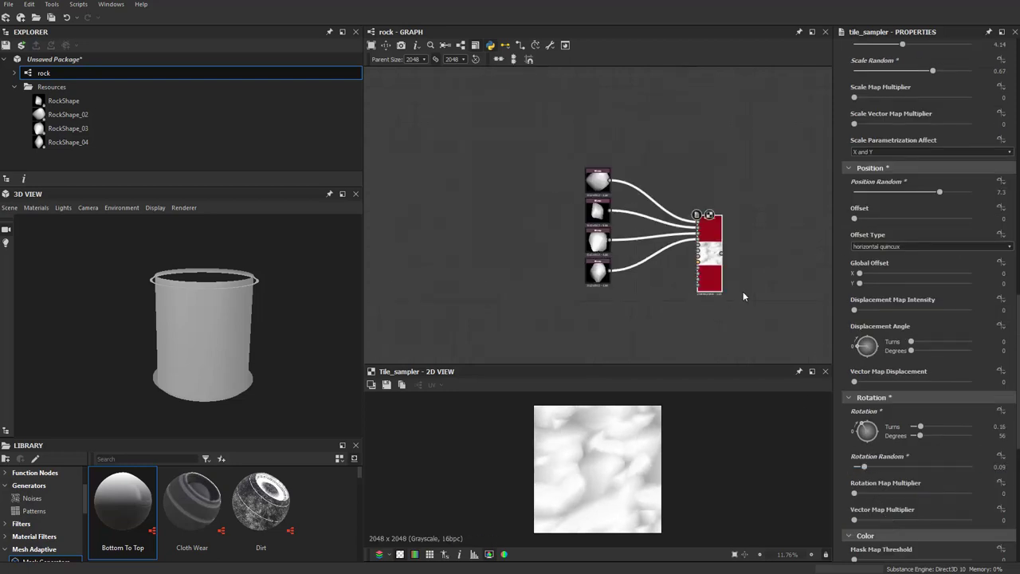
middle_drag(743, 291, 544, 224)
drag(780, 232, 780, 227)
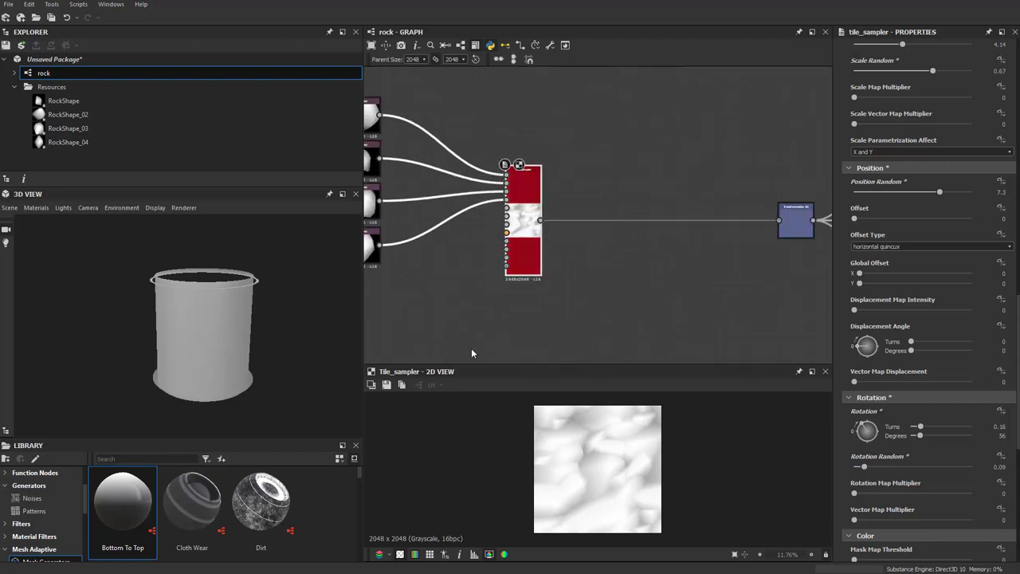
mouse_move(334, 324)
mouse_down()
mouse_move(202, 343)
mouse_move(255, 341)
mouse_move(241, 348)
mouse_move(172, 321)
mouse_move(204, 319)
mouse_move(231, 300)
mouse_move(66, 318)
mouse_move(209, 316)
mouse_move(194, 306)
mouse_move(195, 364)
mouse_move(271, 300)
mouse_move(303, 300)
mouse_move(169, 319)
mouse_move(221, 326)
mouse_move(211, 326)
mouse_up()
scroll(231, 341, up, 5)
scroll(192, 301, down, 2)
scroll(192, 301, down, 4)
scroll(209, 316, up, 3)
scroll(226, 309, down, 5)
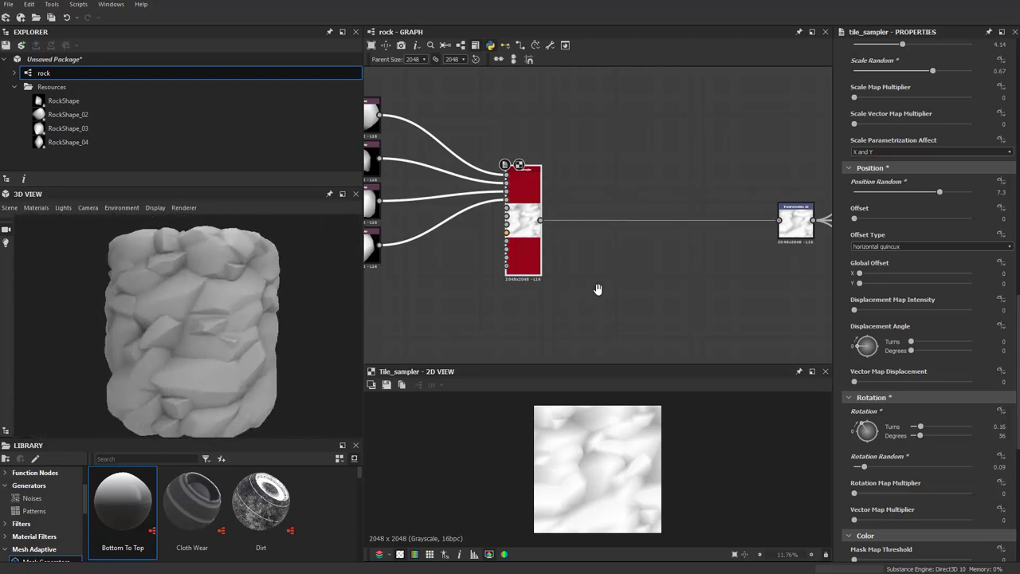
Set Color Parametrization Mode to Scale with a 0.64 multiplier.
middle_drag(599, 290, 605, 262)
scroll(875, 474, down, 5)
scroll(874, 473, down, 5)
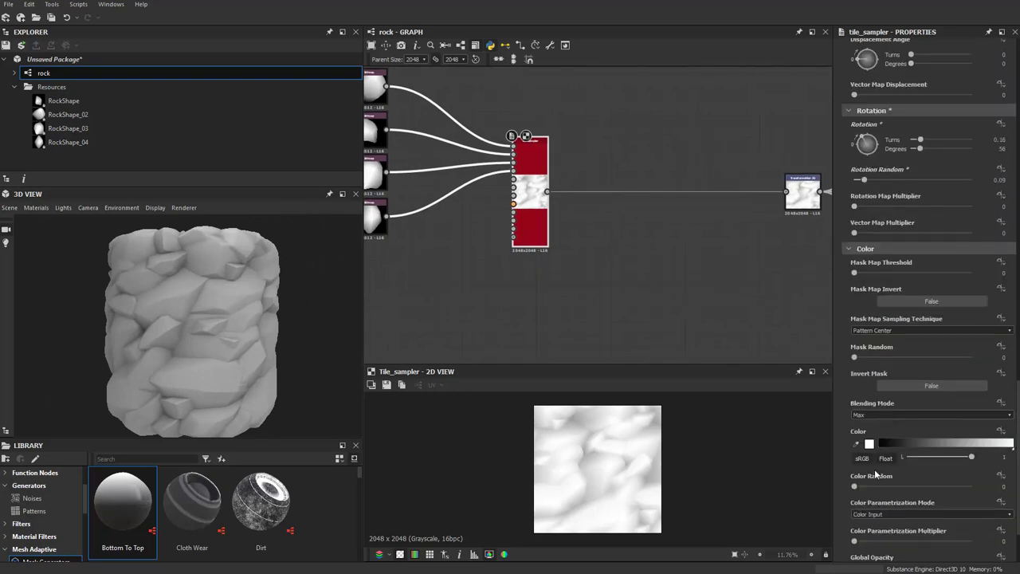
click(879, 513)
click(869, 530)
mouse_move(903, 541)
mouse_down()
mouse_move(884, 551)
mouse_move(926, 548)
mouse_up()
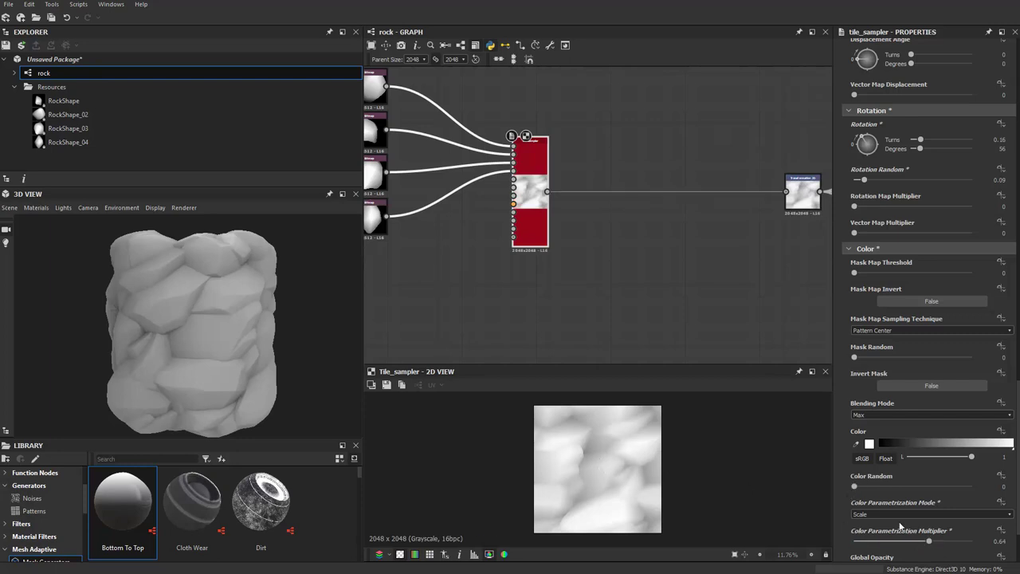
Orbit and zoom the 3D preview to inspect the rocky displacement.
mouse_move(321, 327)
mouse_down()
mouse_move(360, 296)
mouse_move(292, 312)
mouse_up()
scroll(292, 312, down, 3)
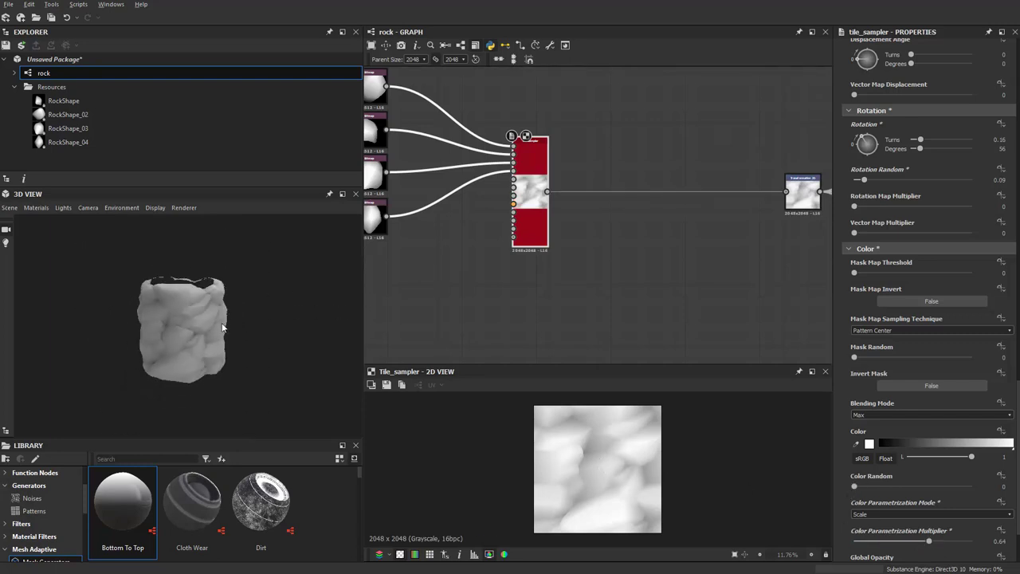
scroll(331, 311, down, 2)
scroll(231, 319, up, 3)
drag(221, 321, 174, 322)
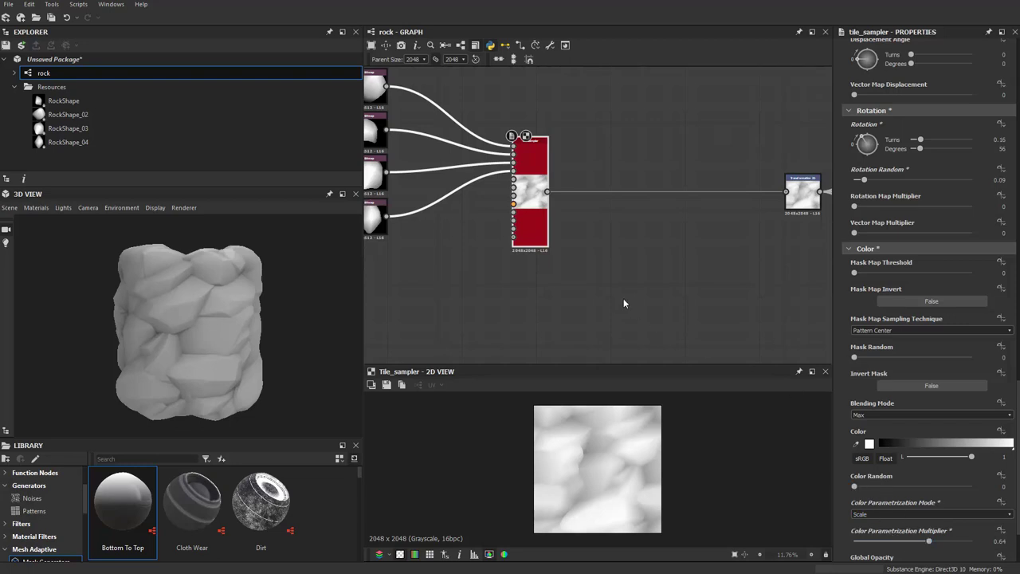
mouse_move(322, 333)
mouse_down()
mouse_move(219, 322)
mouse_move(84, 335)
mouse_up()
scroll(400, 286, down, 3)
scroll(247, 323, down, 2)
scroll(192, 319, up, 3)
Insert an Auto Levels node on the link after the Tile Sampler.
middle_drag(417, 213, 519, 249)
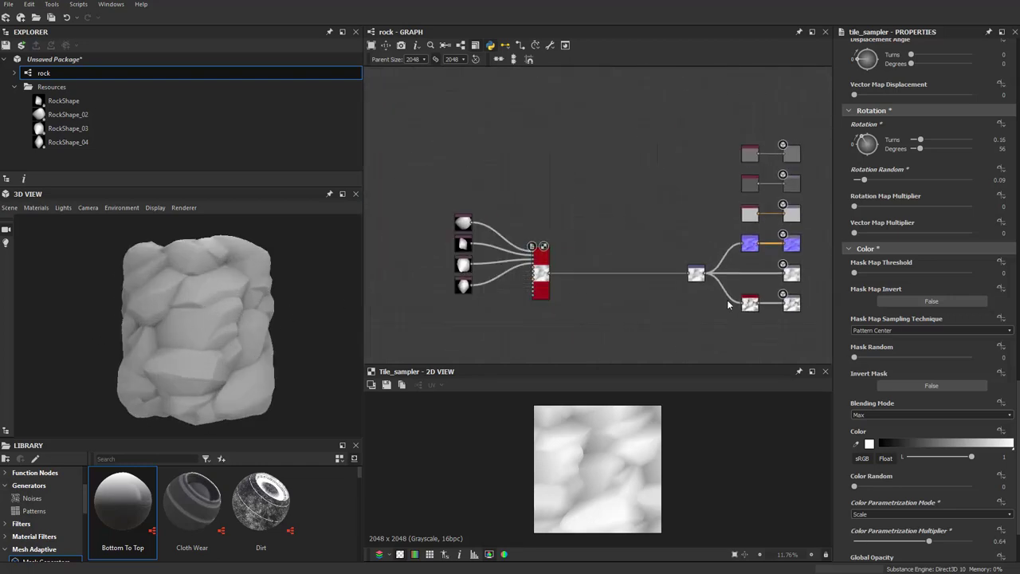
scroll(729, 301, up, 2)
middle_drag(570, 274, 589, 236)
key(space)
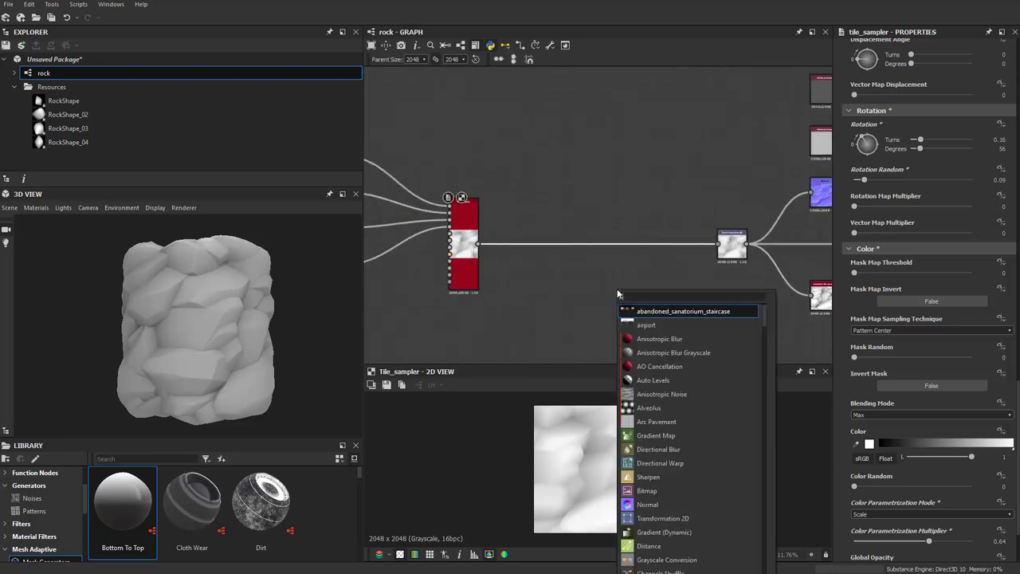
text(aut)
key(Return)
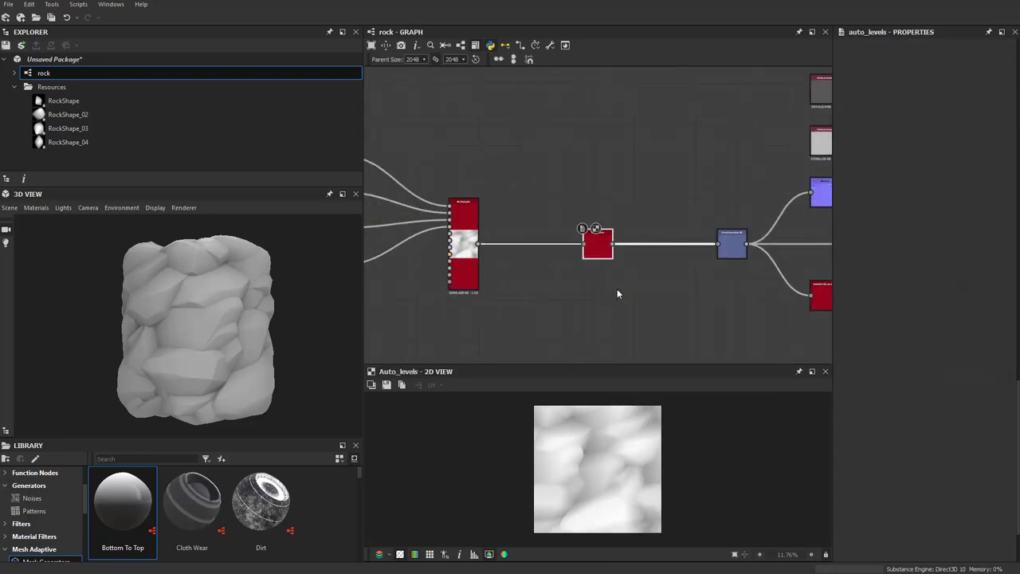
Preview on Sphere 2 Tiles, testing a halved Transformation 2D before resetting it.
mouse_move(158, 314)
mouse_down()
mouse_move(245, 319)
mouse_move(155, 338)
mouse_move(191, 323)
mouse_move(179, 311)
mouse_up()
click(15, 209)
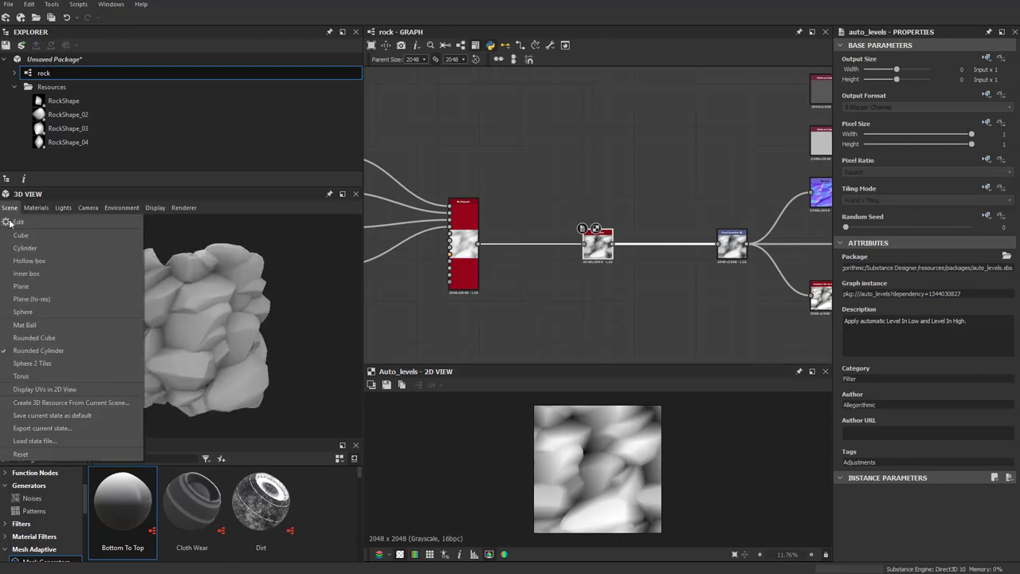
click(28, 364)
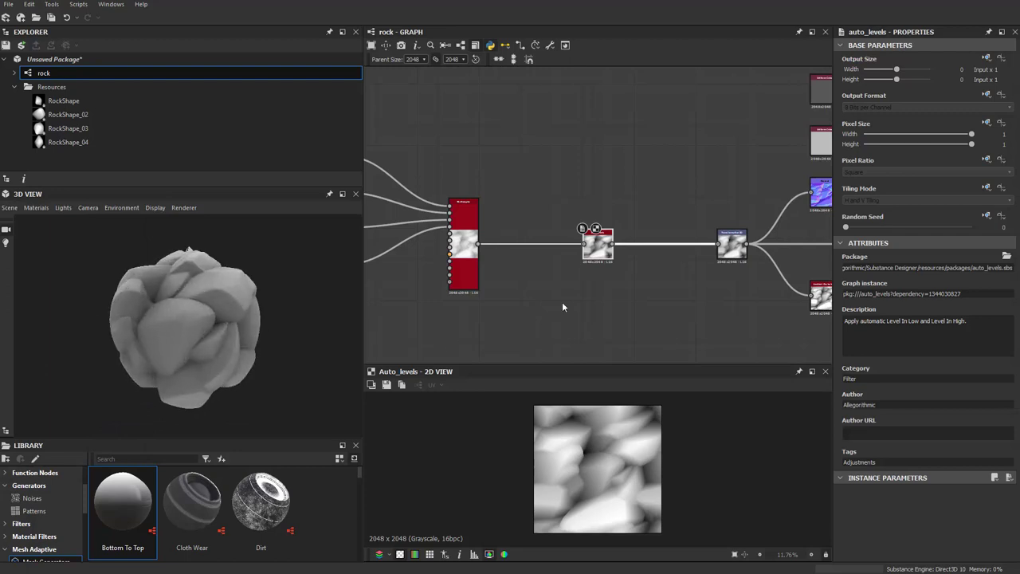
middle_drag(729, 251, 609, 231)
click(609, 231)
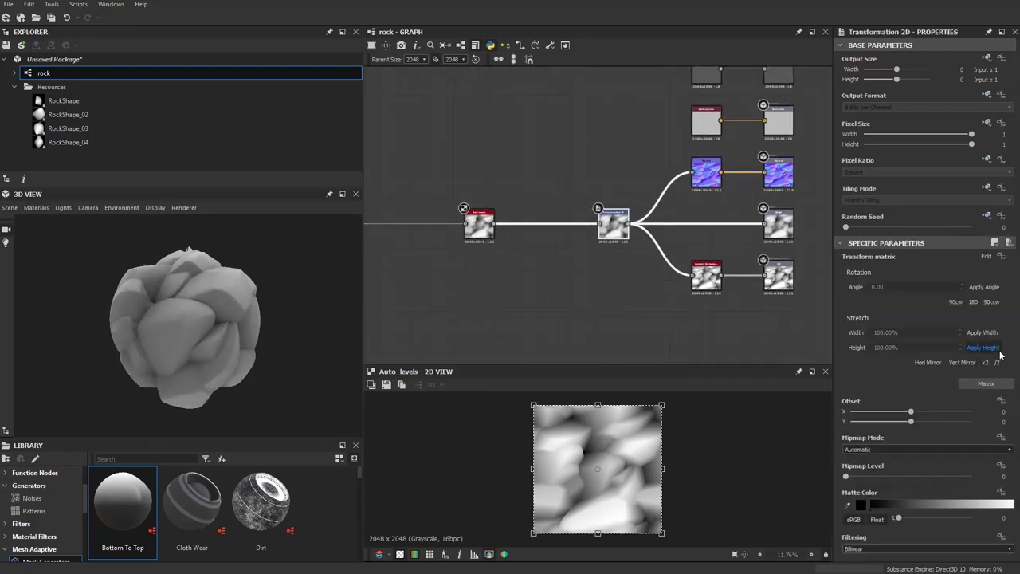
click(999, 364)
scroll(254, 310, up, 3)
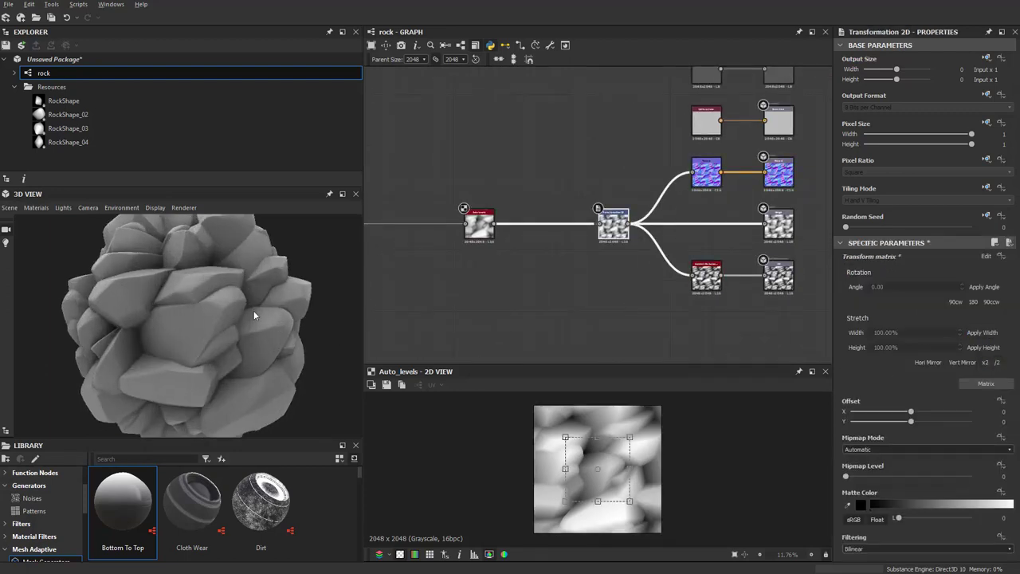
scroll(222, 340, down, 3)
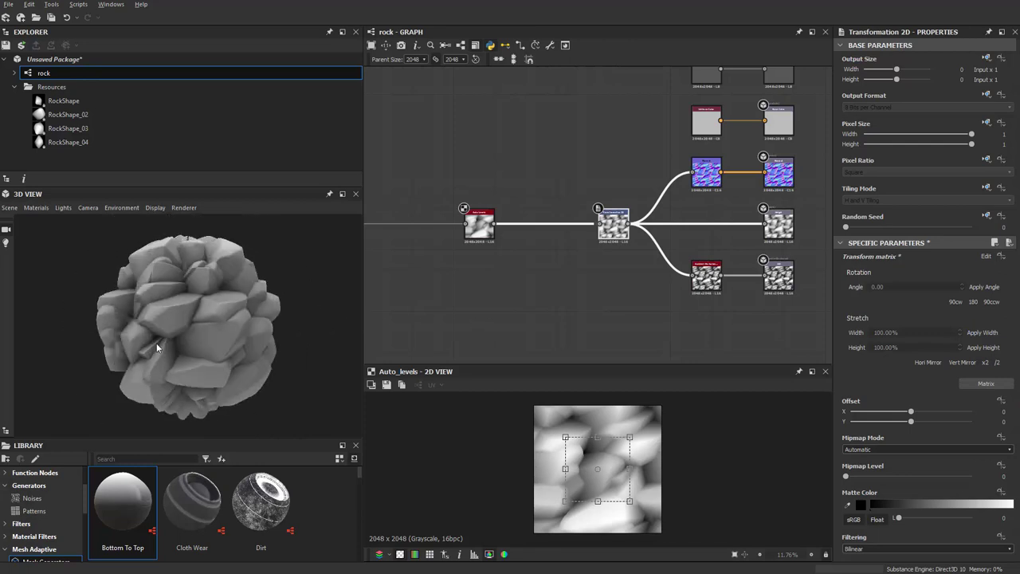
drag(221, 340, 234, 354)
click(985, 363)
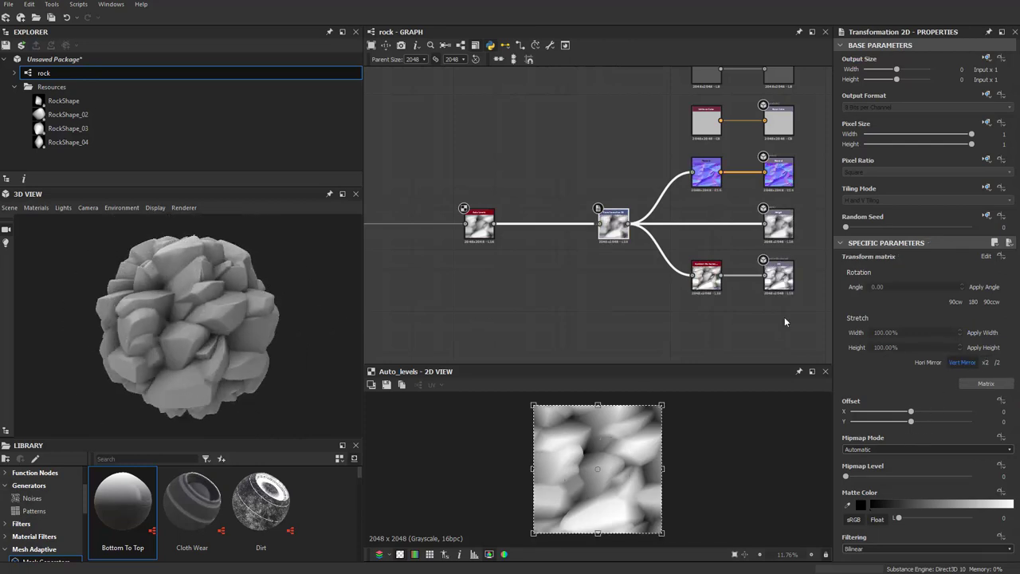
Shift the input nodes and Tile Sampler further left in the graph.
mouse_move(448, 278)
middle_down()
mouse_move(536, 298)
mouse_move(629, 282)
middle_up()
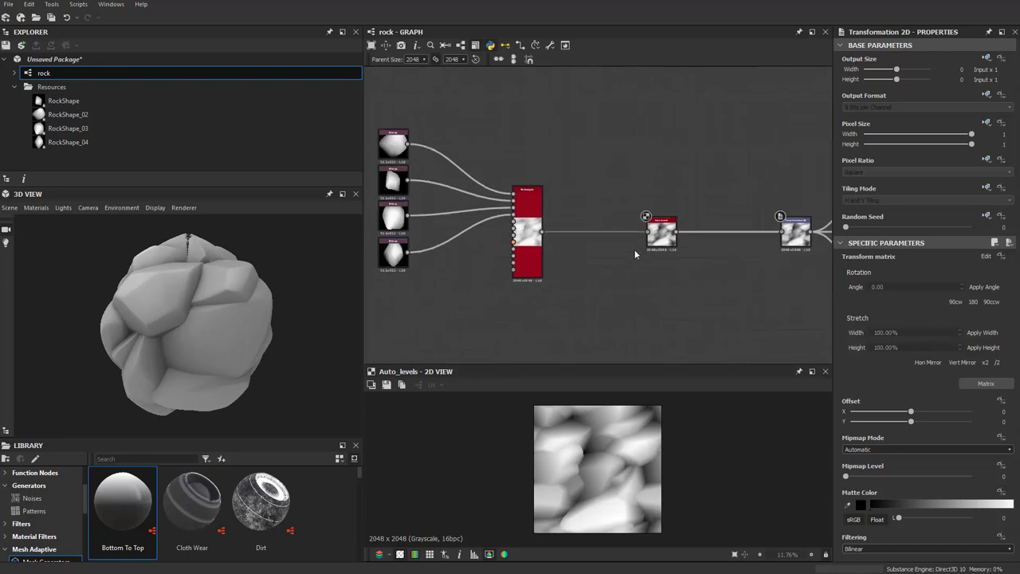
scroll(523, 178, down, 2)
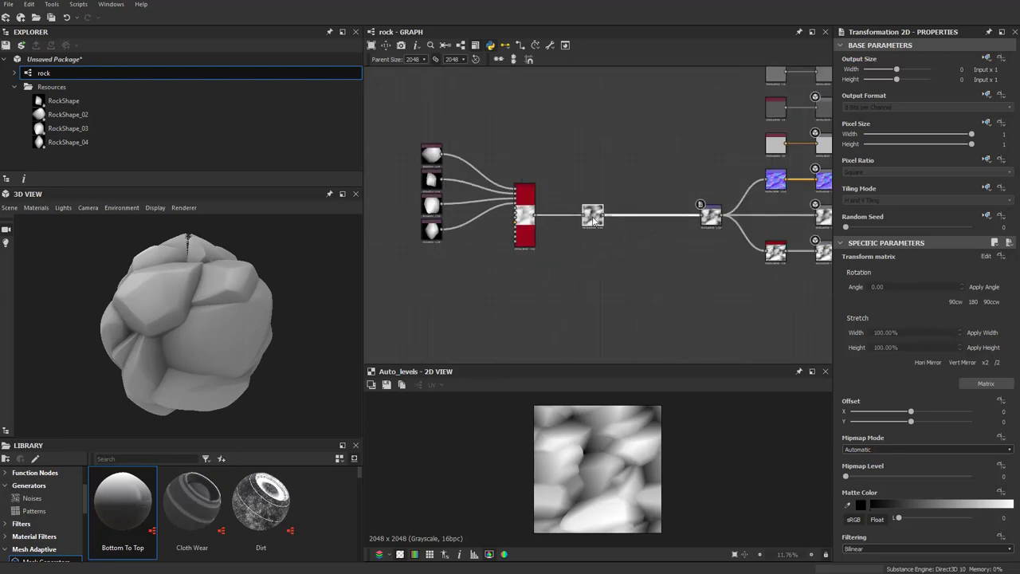
drag(592, 227, 564, 228)
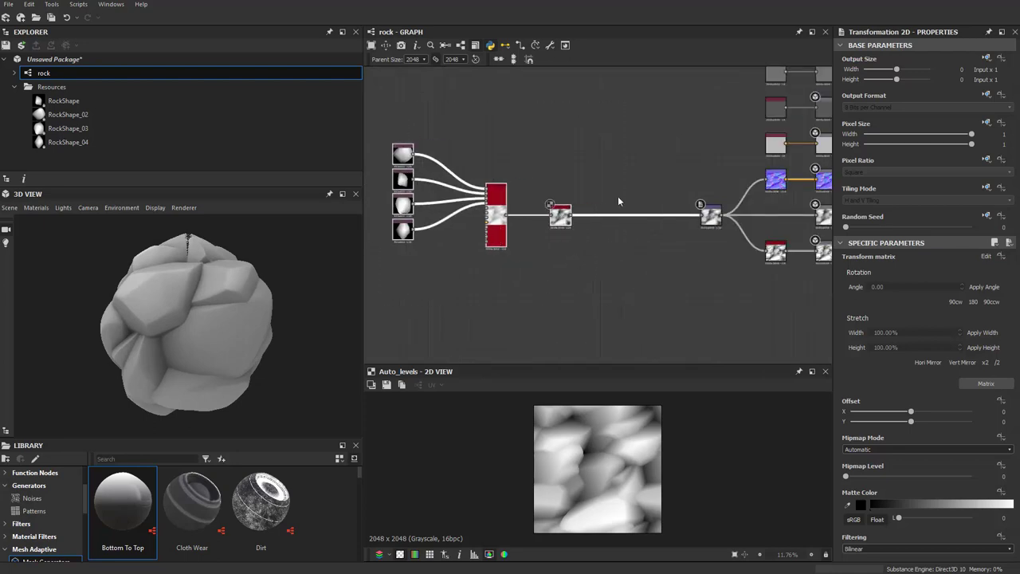
scroll(618, 196, up, 2)
Switch the preview back to Rounded Cylinder and inspect the rocky result.
click(7, 208)
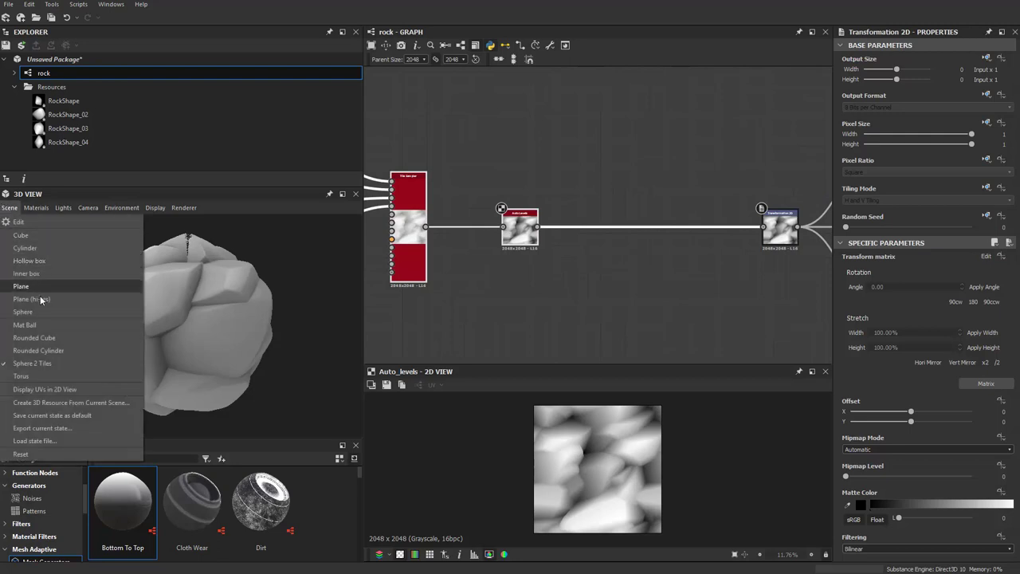
click(36, 350)
mouse_move(262, 300)
mouse_down()
mouse_move(126, 327)
mouse_move(207, 319)
mouse_up()
scroll(592, 269, up, 2)
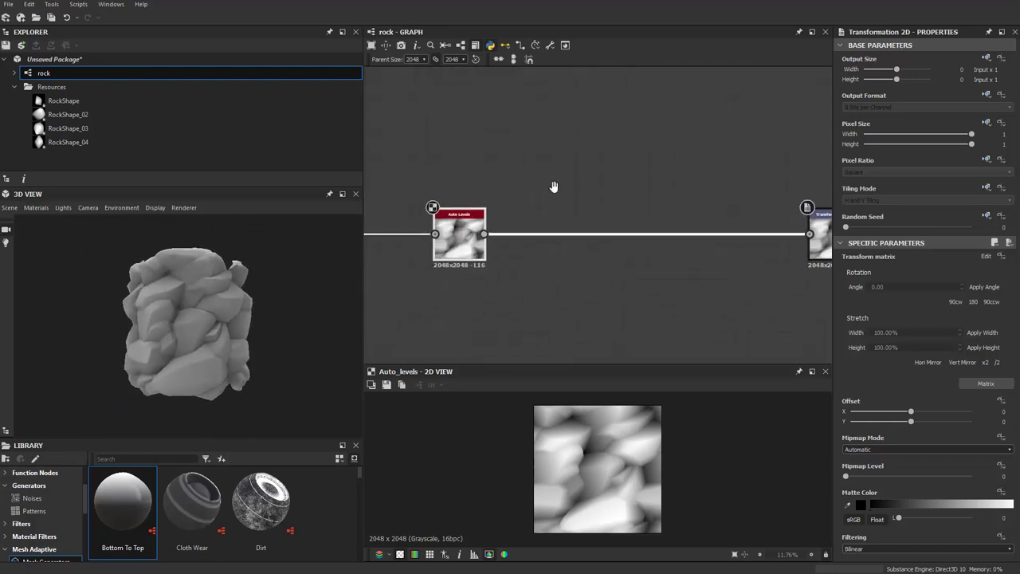
mouse_move(223, 354)
mouse_down()
mouse_move(173, 291)
mouse_move(109, 351)
mouse_move(275, 317)
mouse_move(119, 337)
mouse_move(258, 337)
mouse_move(251, 330)
mouse_up()
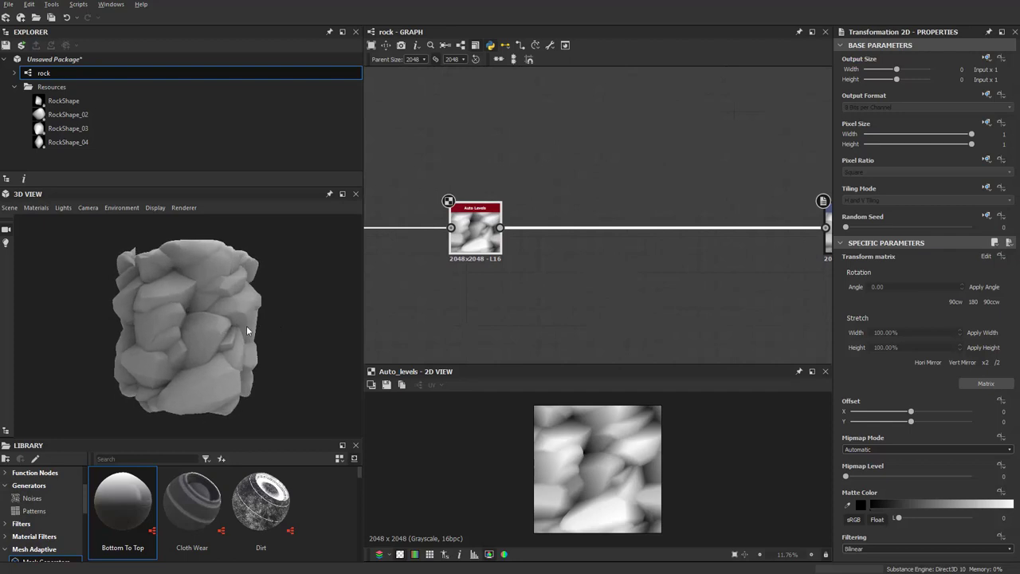
scroll(547, 207, up, 1)
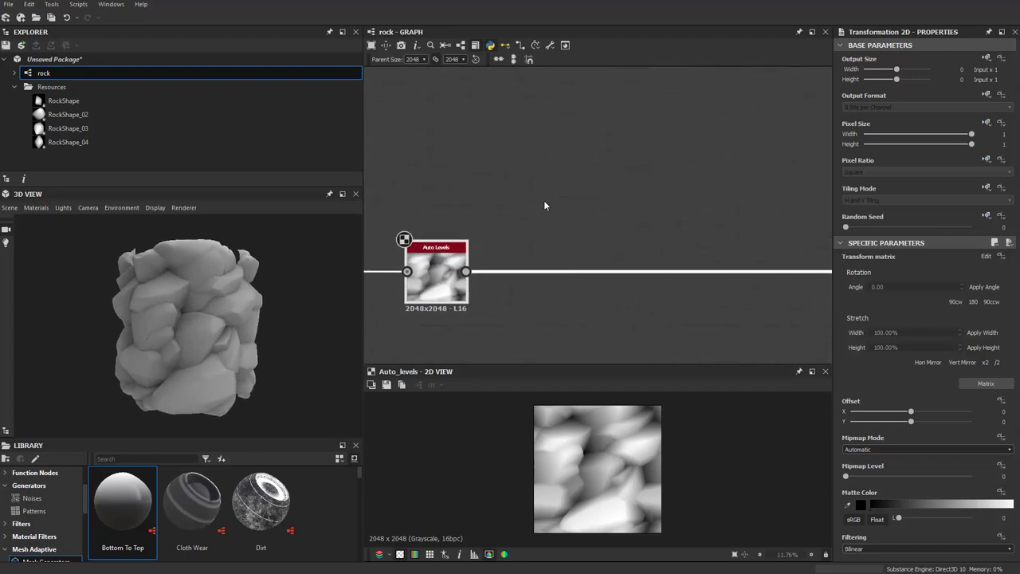
scroll(544, 203, down, 1)
middle_drag(547, 190, 514, 148)
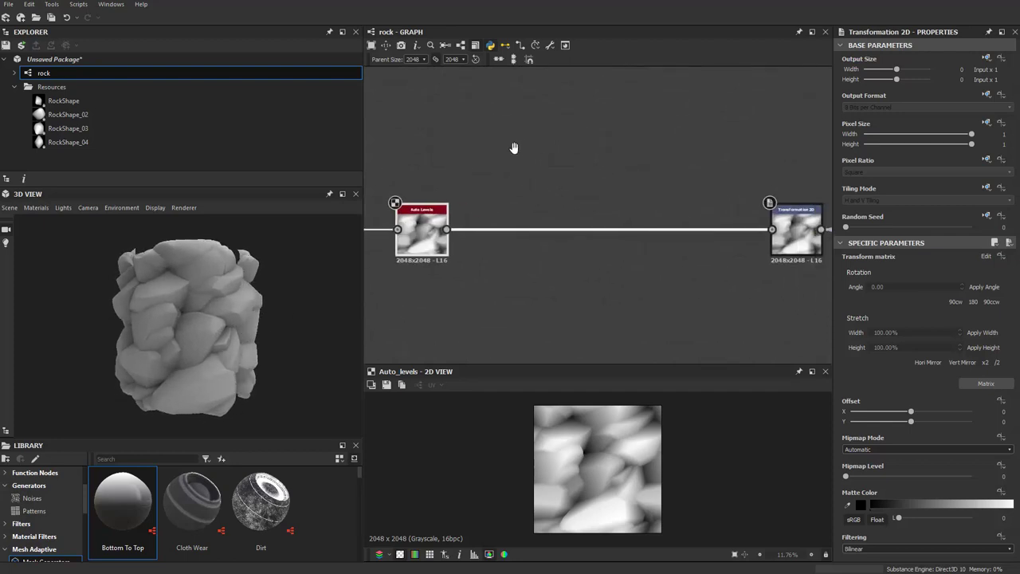
scroll(530, 185, up, 1)
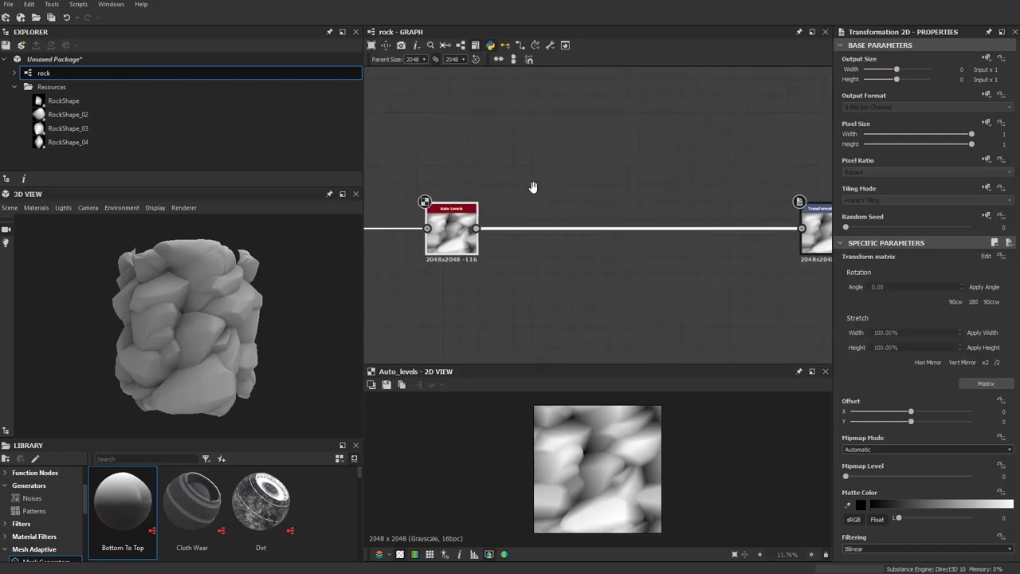
scroll(546, 181, up, 1)
Insert a Directional Warp node after Auto Levels.
key(space)
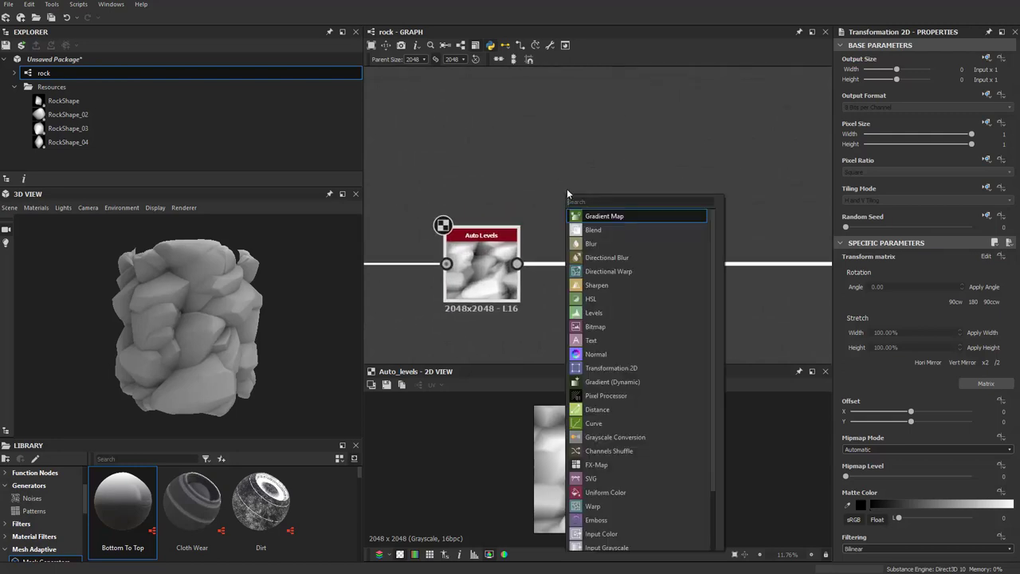
text(dore)
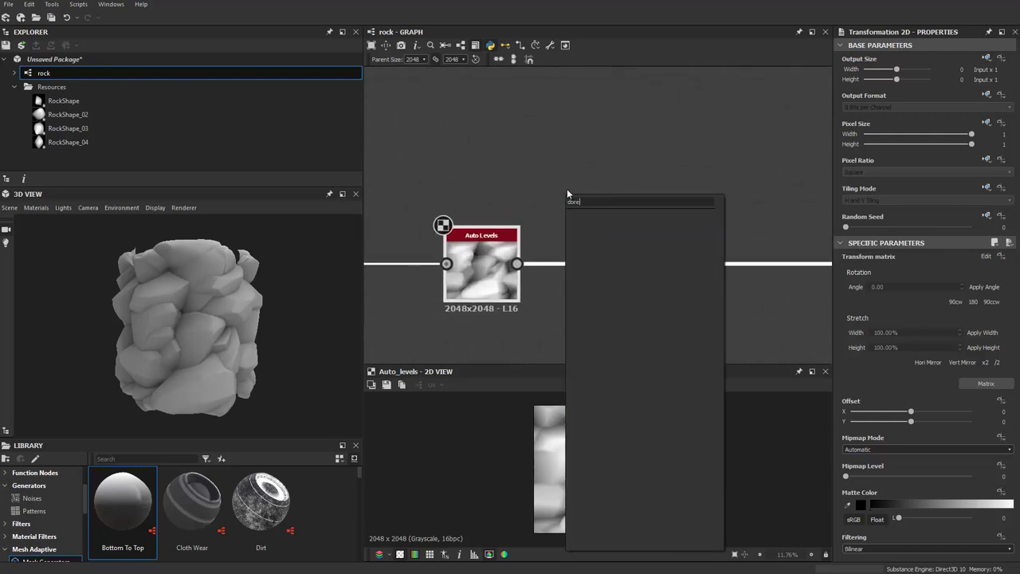
key(BackSpace)
key(BackSpace)
key(BackSpace)
text(irec)
key(Down)
key(Down)
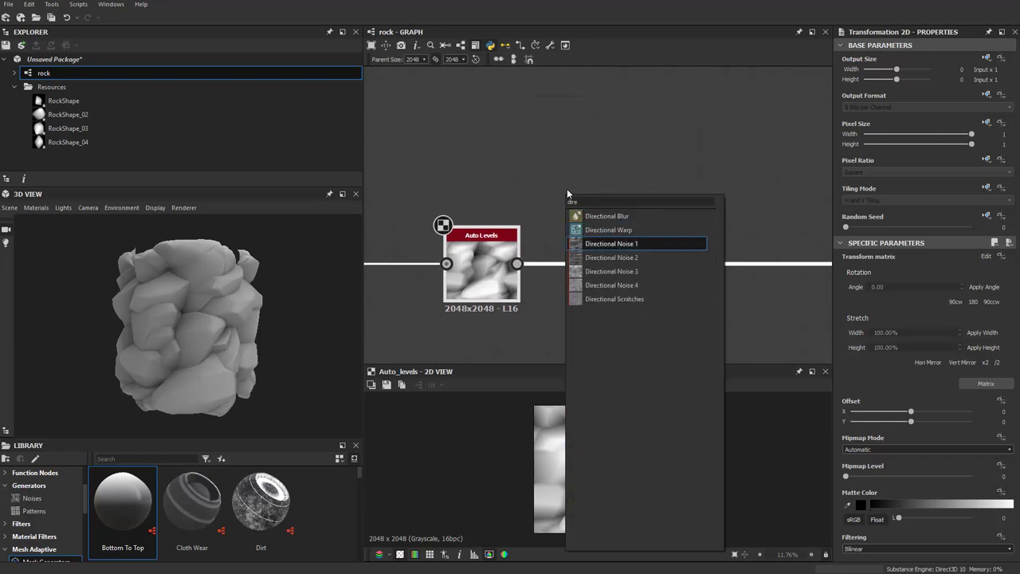
key(Up)
key(Return)
Add a Clouds 2 noise and connect it to the warp's intensity input.
middle_drag(563, 189, 627, 72)
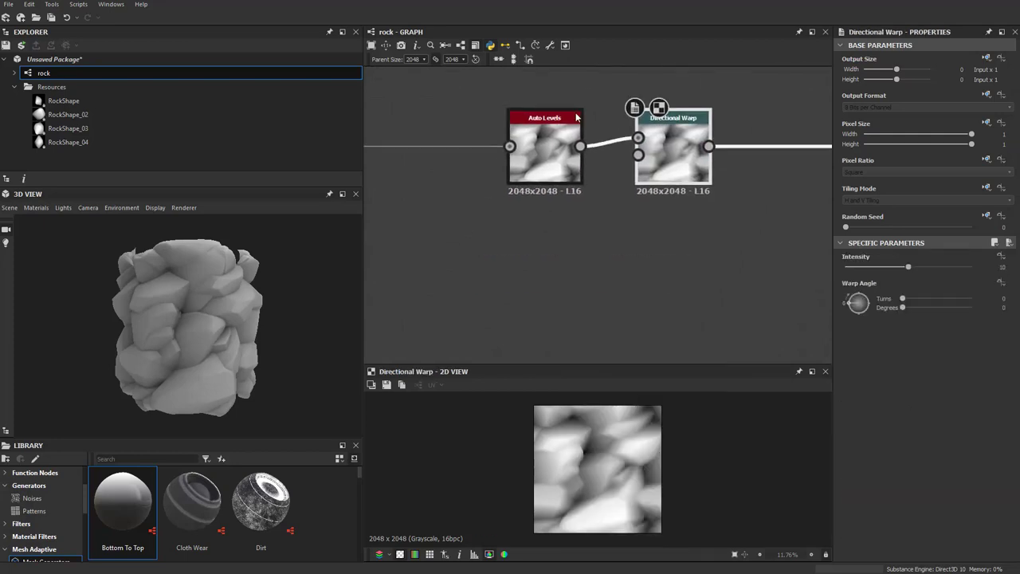
key(space)
text(clo)
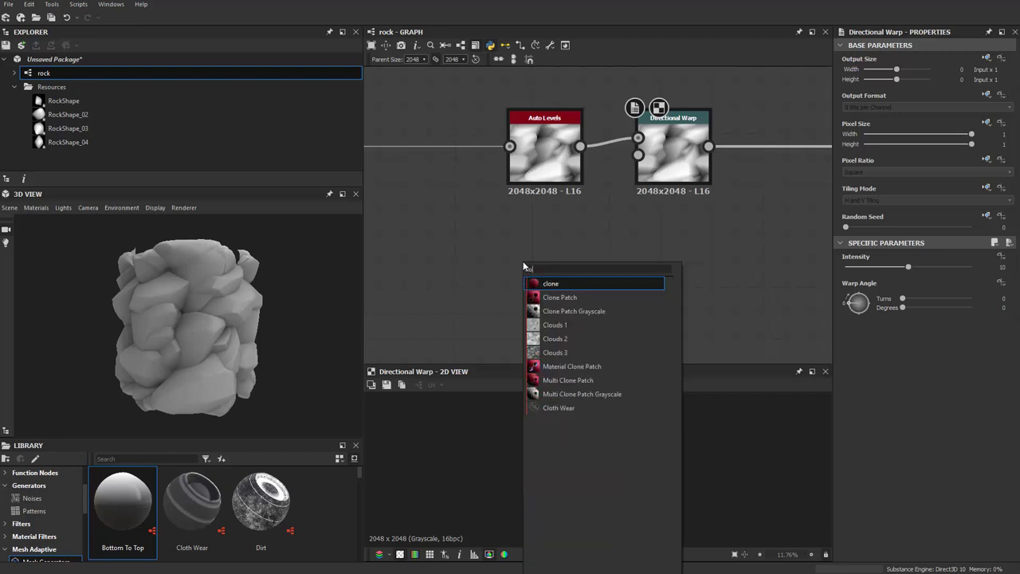
key(Down)
key(Down)
key(Down)
key(Down)
key(Return)
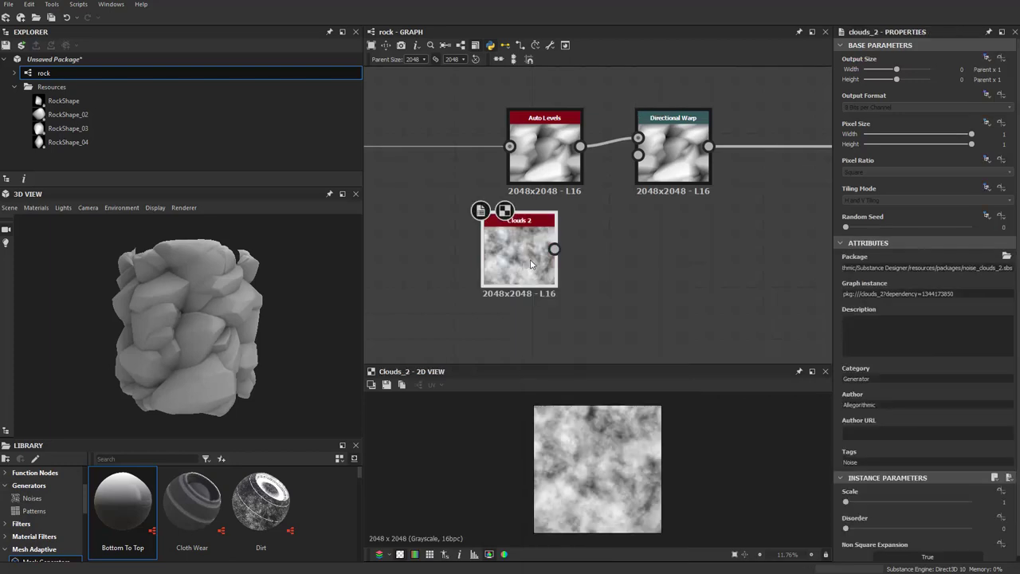
drag(672, 158, 672, 159)
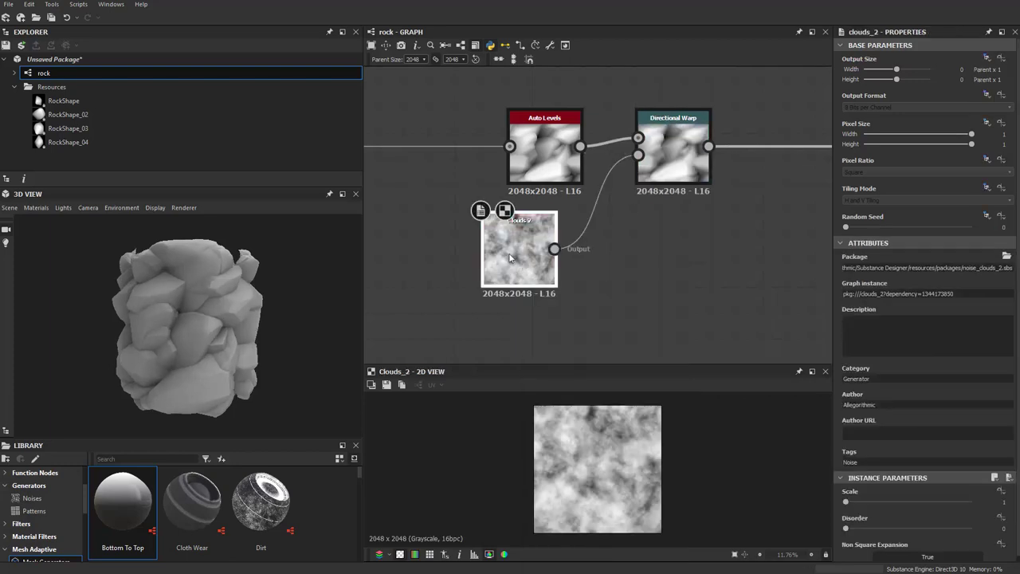
drag(510, 257, 525, 258)
drag(673, 136, 672, 147)
scroll(202, 339, up, 3)
scroll(214, 325, up, 3)
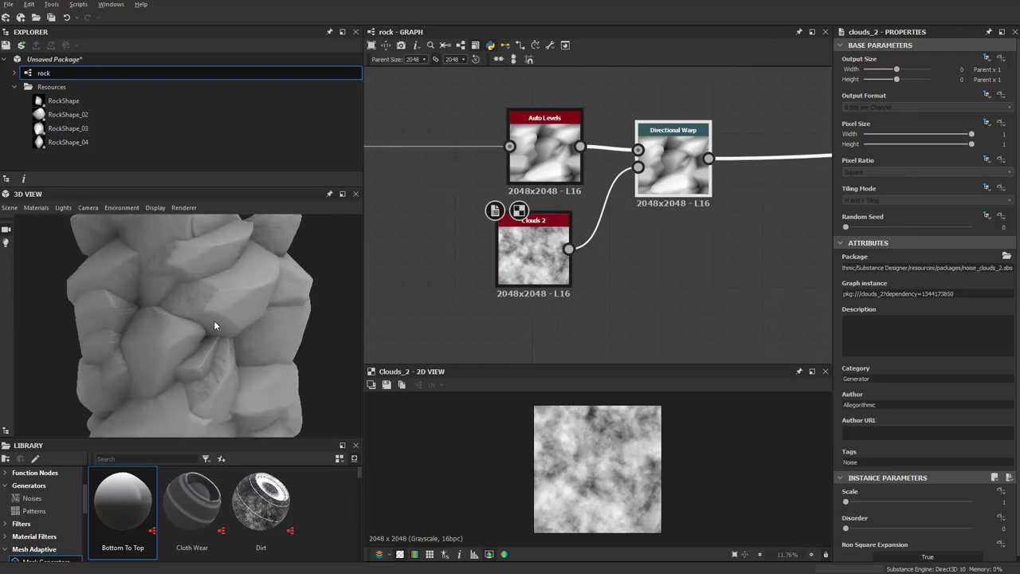
Raise the Clouds 2 scale to 5 for finer noise.
drag(214, 320, 187, 319)
mouse_move(186, 319)
right_down()
mouse_move(263, 333)
mouse_move(185, 335)
right_up()
drag(185, 335, 168, 337)
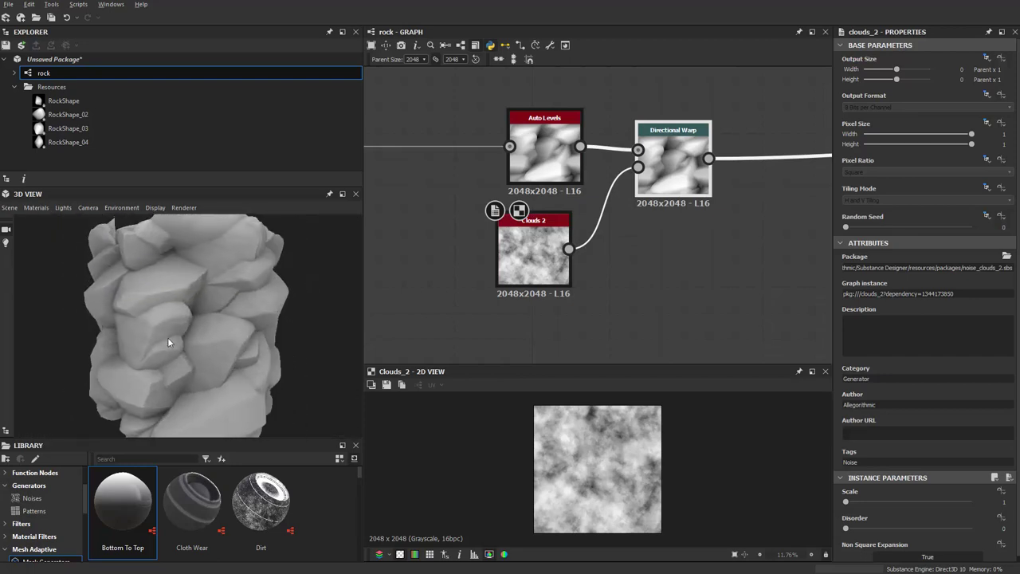
scroll(152, 311, up, 3)
mouse_move(133, 275)
mouse_down()
mouse_move(138, 288)
mouse_move(214, 286)
mouse_move(221, 296)
mouse_move(257, 278)
mouse_move(209, 317)
mouse_move(223, 323)
mouse_up()
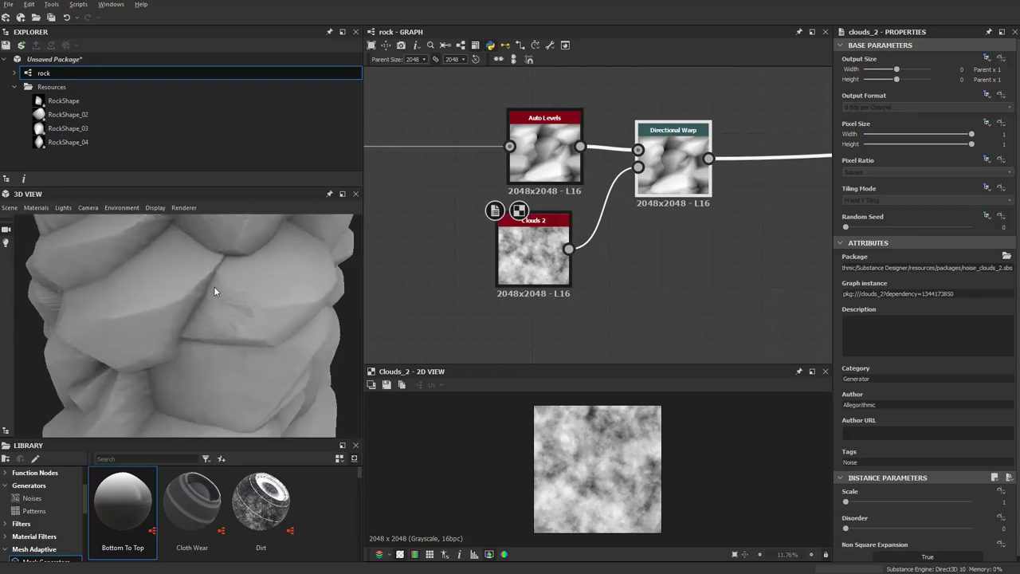
scroll(222, 297, down, 5)
mouse_move(846, 501)
mouse_down()
mouse_move(917, 501)
mouse_move(890, 502)
mouse_move(867, 529)
mouse_up()
Tune the Directional Warp intensity, trying 20 before lowering it to about 12.27.
double_click(688, 190)
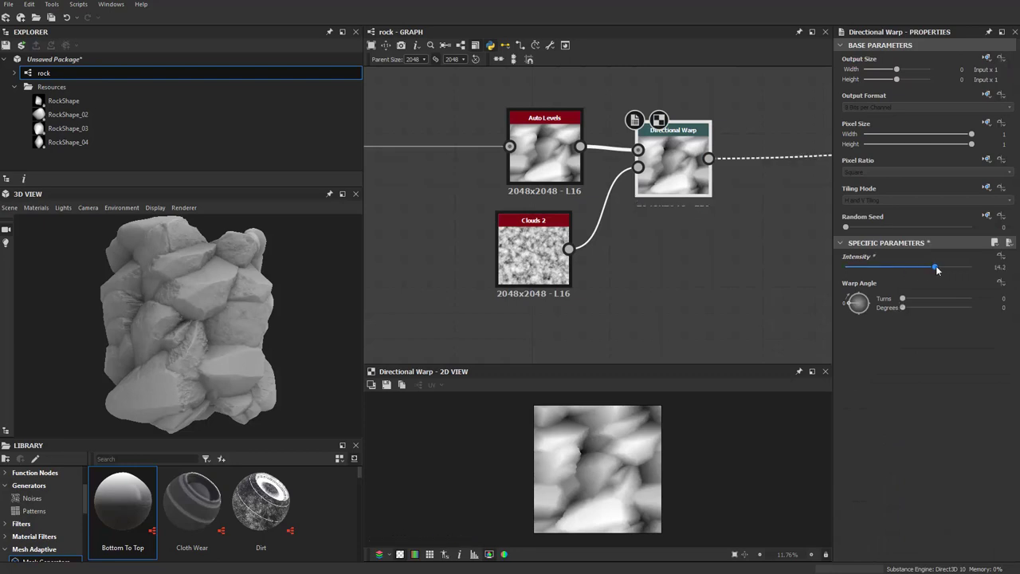
drag(937, 270, 972, 269)
scroll(207, 302, up, 3)
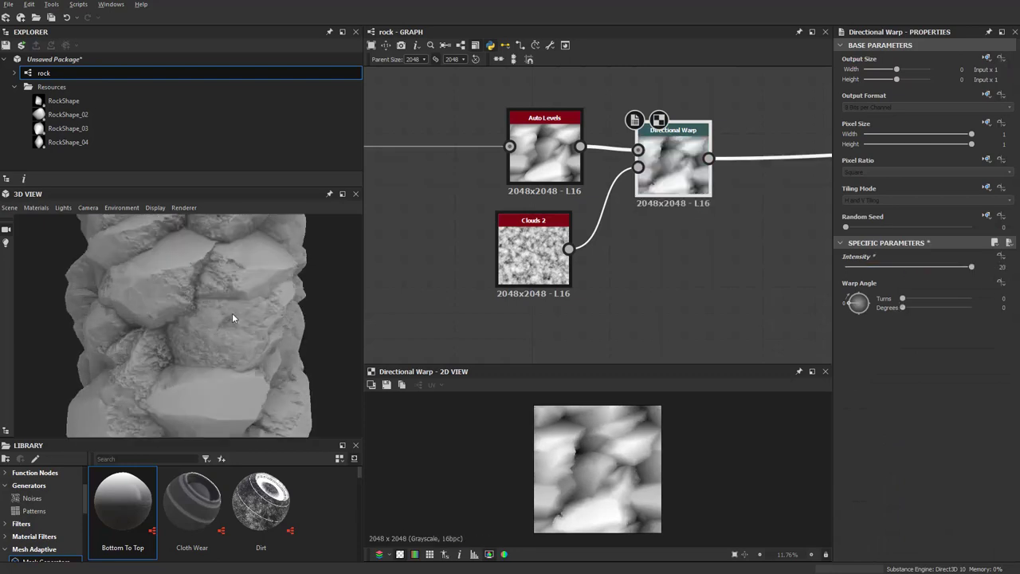
scroll(232, 318, up, 1)
scroll(207, 311, up, 2)
scroll(189, 321, up, 2)
scroll(161, 330, up, 2)
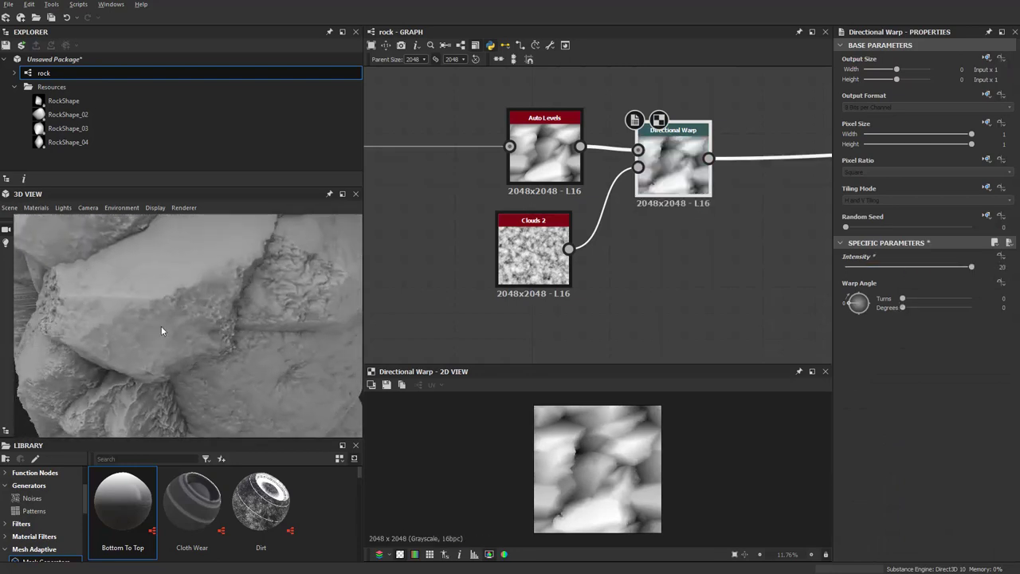
scroll(160, 324, down, 4)
mouse_move(148, 319)
mouse_down()
mouse_move(107, 324)
mouse_move(177, 305)
mouse_move(225, 314)
mouse_up()
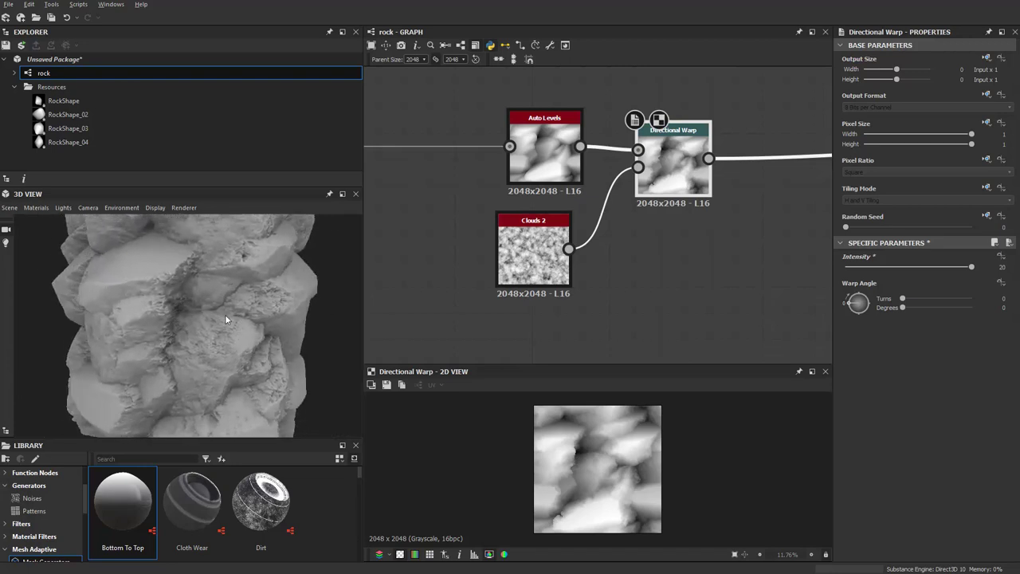
scroll(239, 290, up, 3)
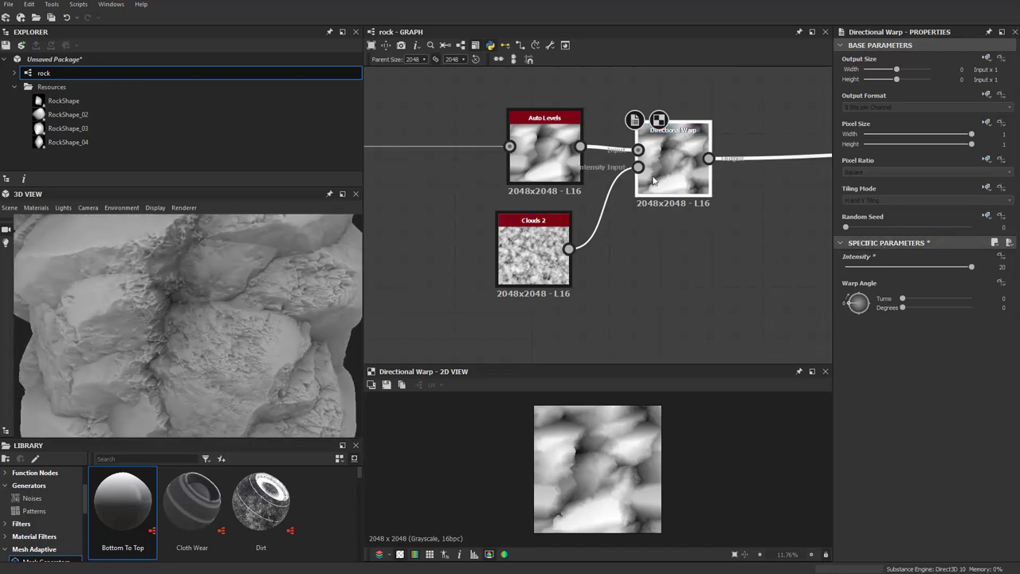
drag(958, 275, 932, 274)
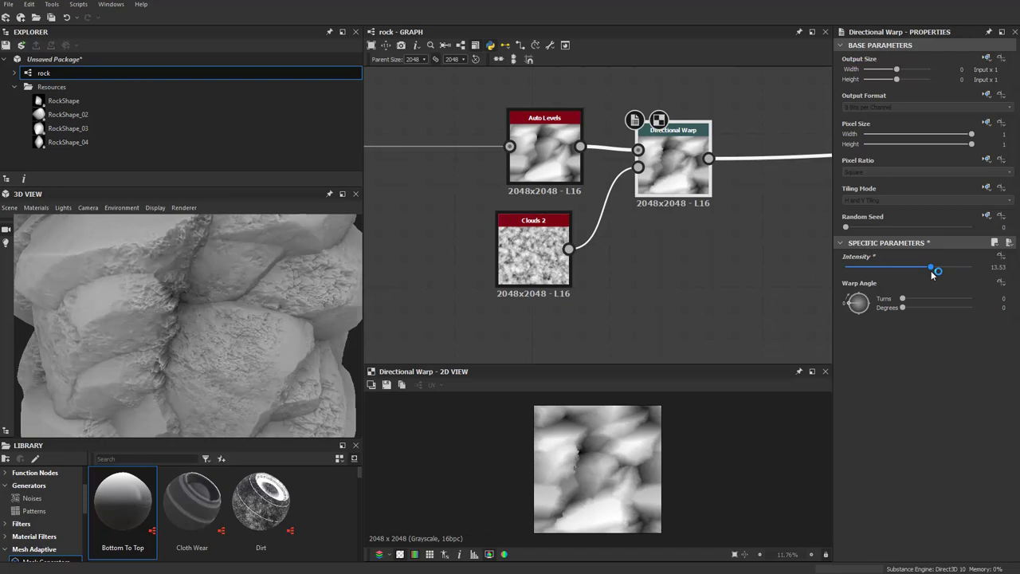
Inspect the warped rock in 3D and move the Directional Warp node further right.
scroll(177, 361, down, 3)
drag(178, 362, 229, 362)
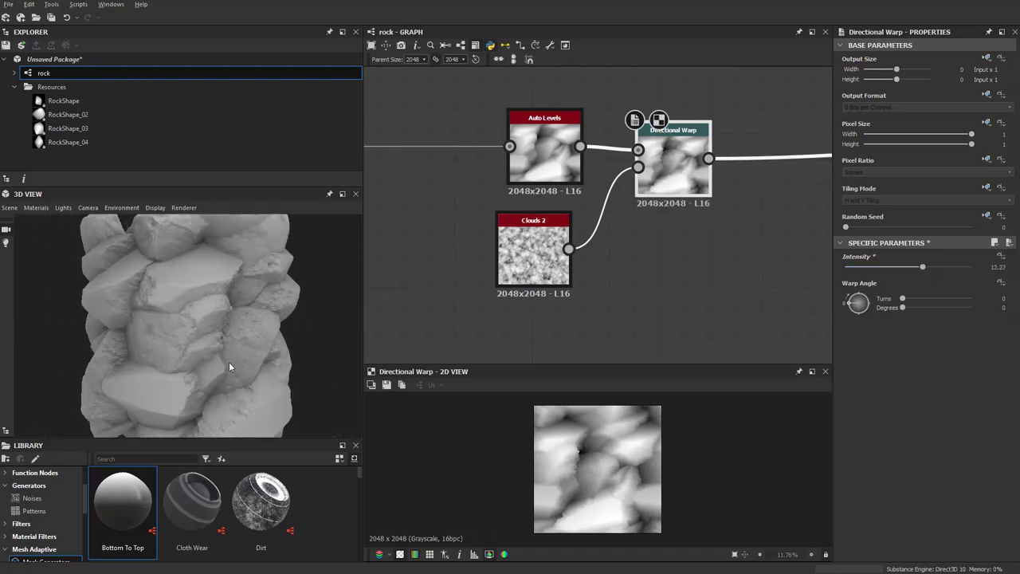
scroll(268, 331, down, 2)
mouse_move(267, 332)
mouse_down()
mouse_move(309, 340)
mouse_move(270, 350)
mouse_move(325, 348)
mouse_up()
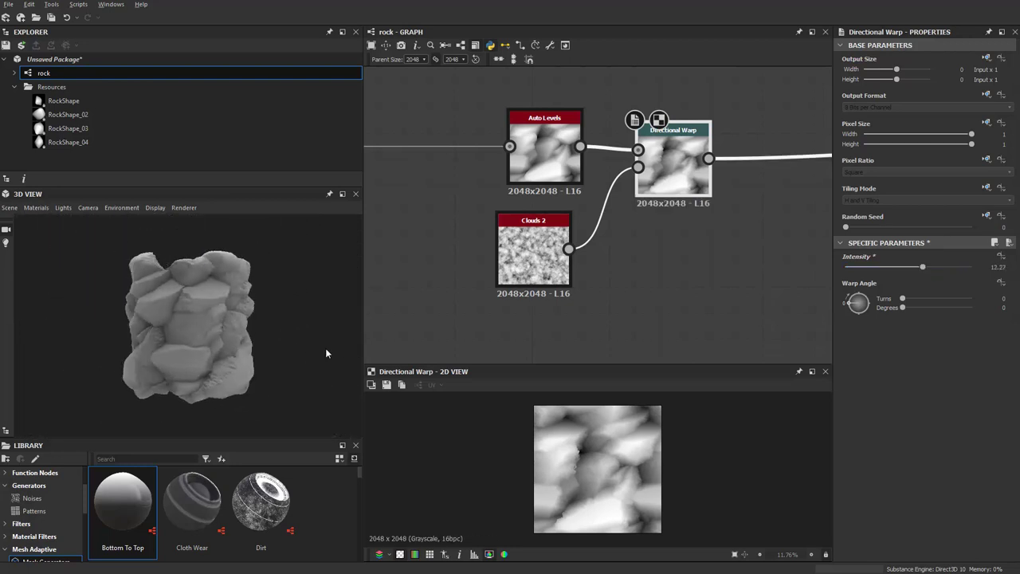
scroll(250, 340, up, 3)
scroll(535, 321, down, 2)
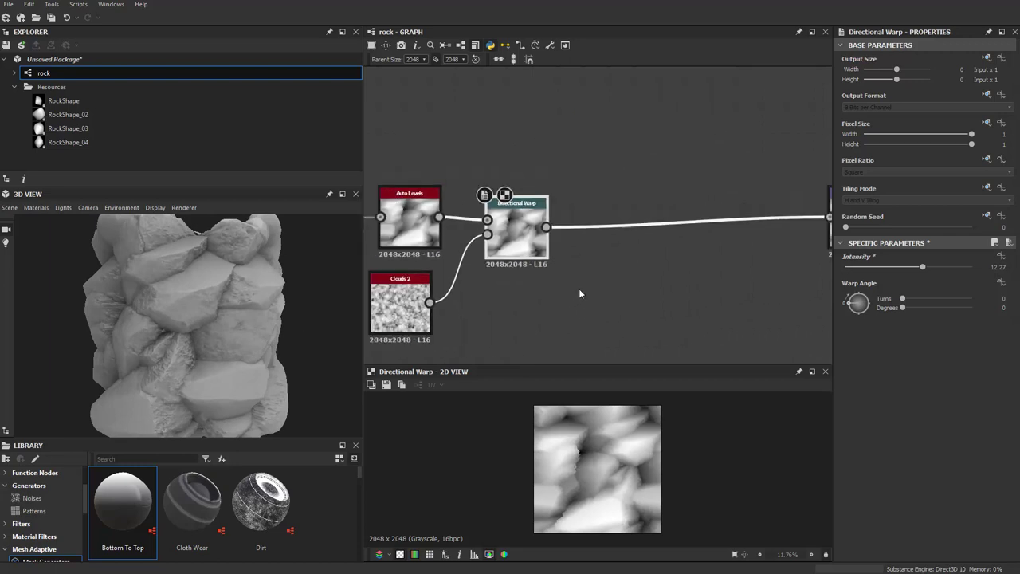
middle_drag(578, 288, 535, 142)
scroll(578, 181, up, 2)
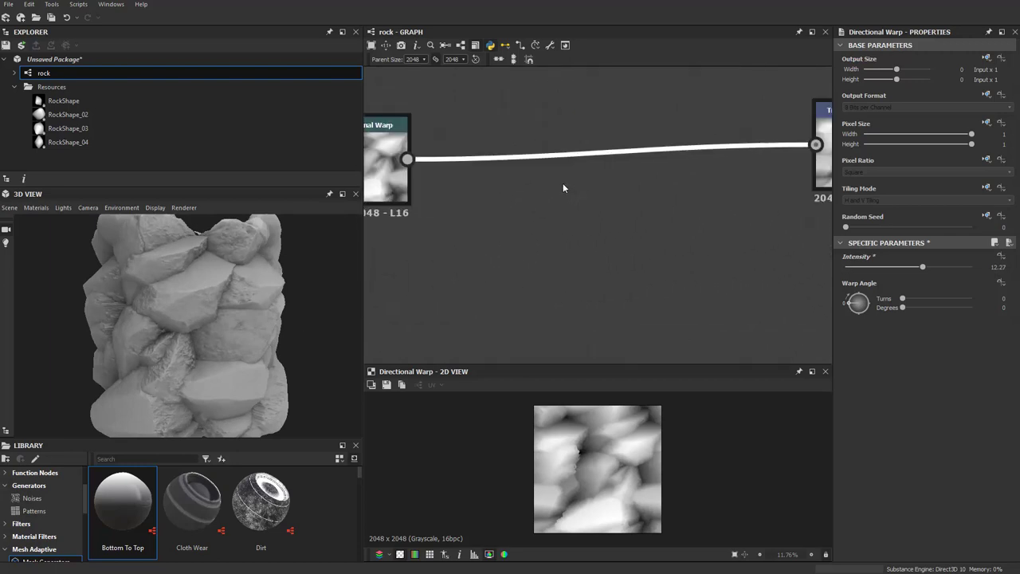
scroll(562, 183, down, 1)
scroll(555, 186, down, 2)
drag(511, 231, 636, 223)
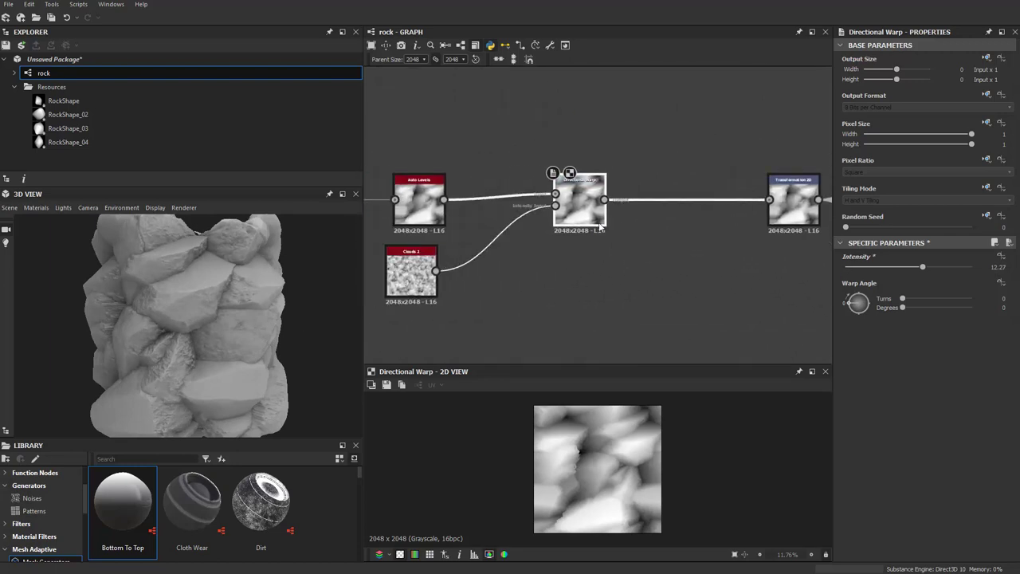
Save the height map as Rock_Composed_From_Designer.psd in the rock_with_designer folder.
click(386, 384)
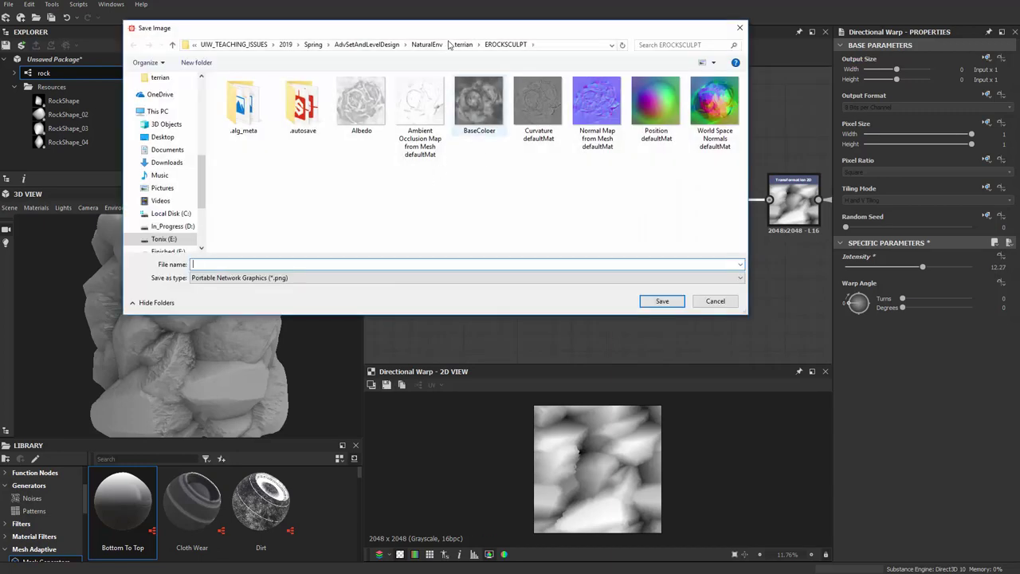
click(464, 44)
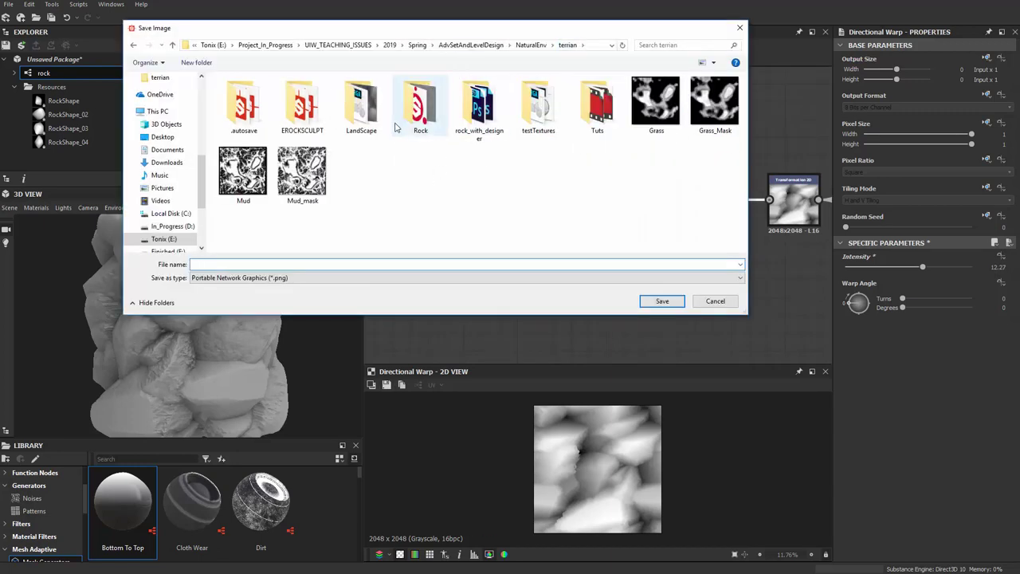
double_click(479, 104)
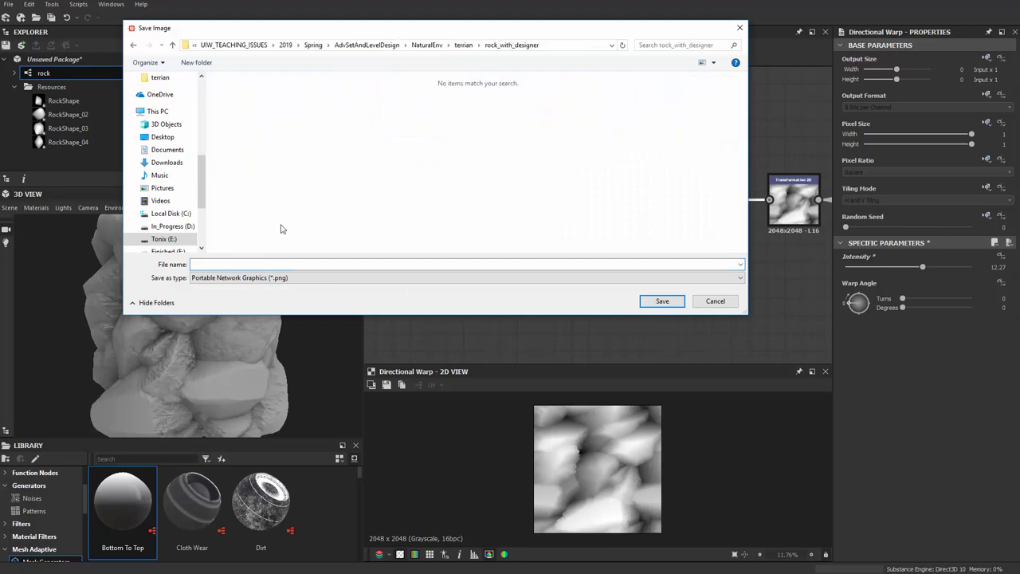
click(224, 277)
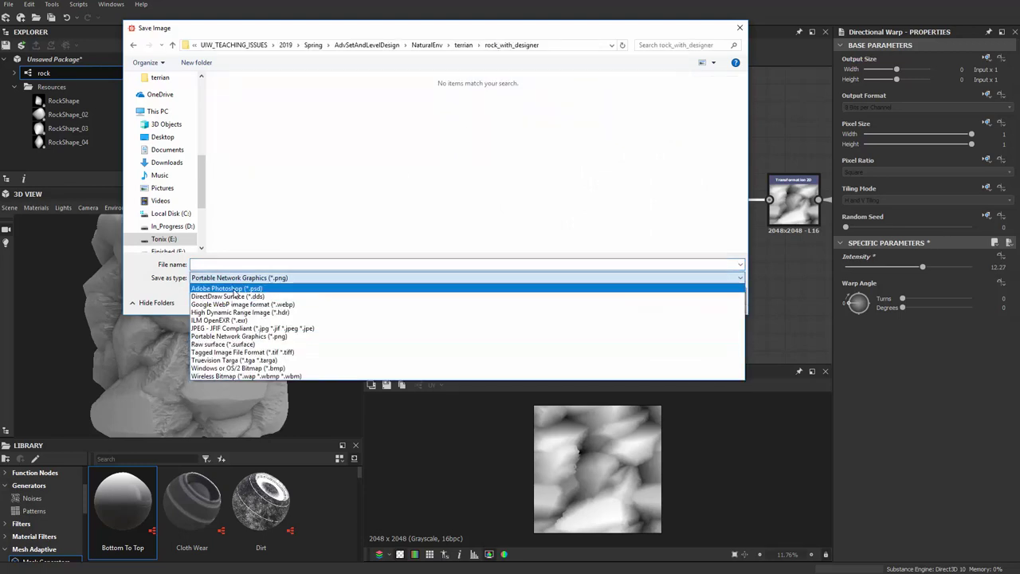
click(235, 287)
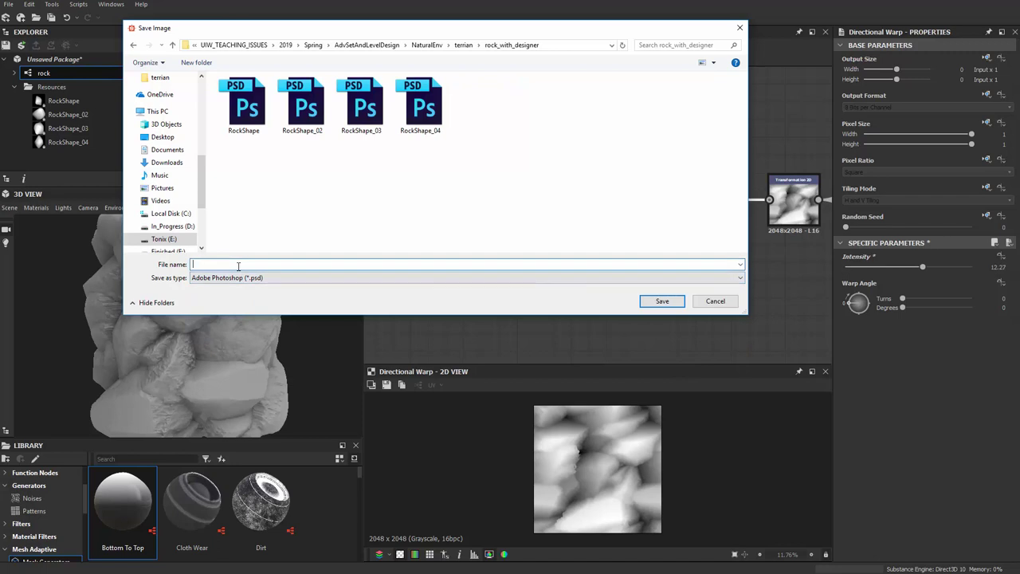
text(Rock)
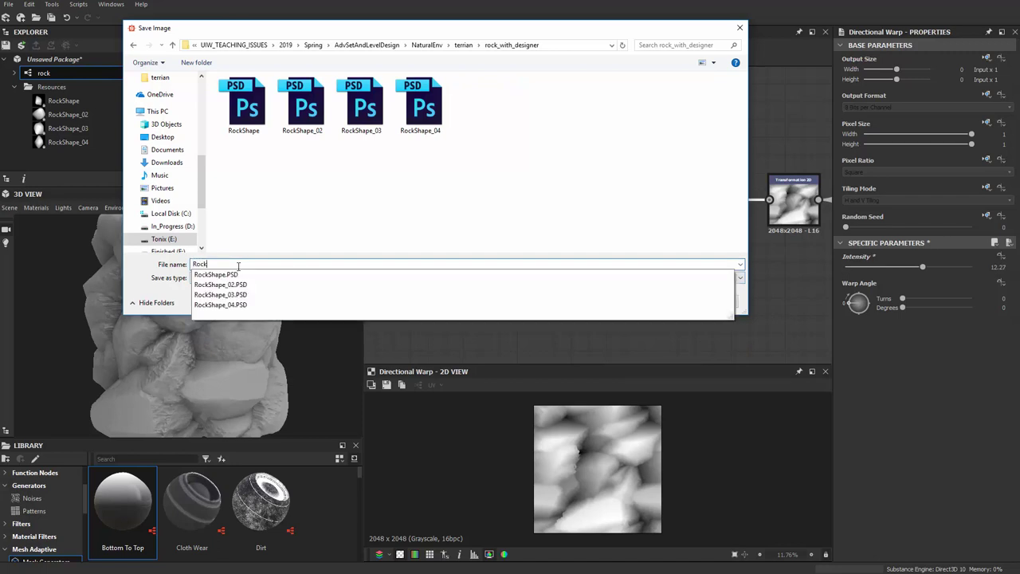
text(_Composed_From_Designer)
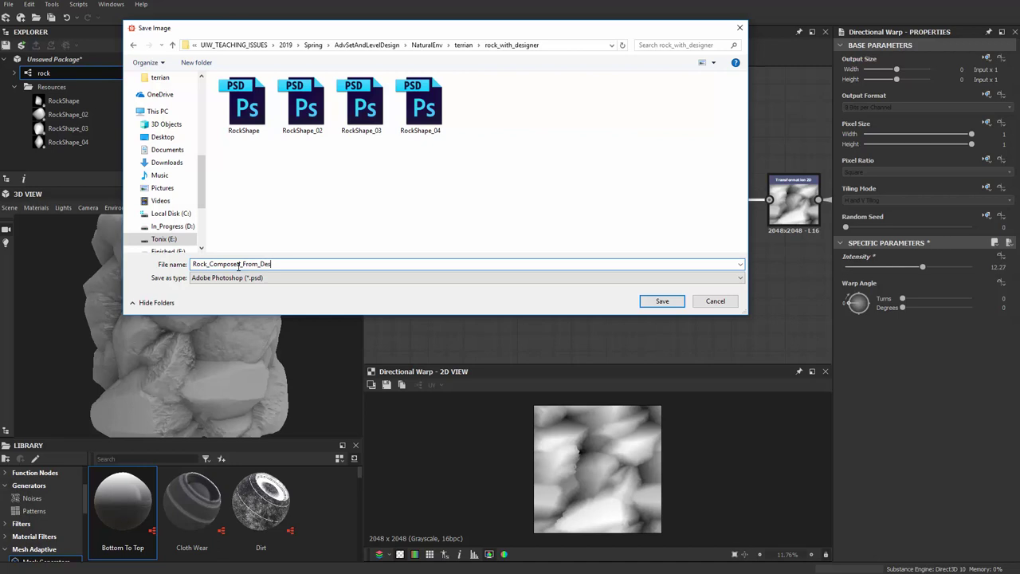
click(662, 301)
In ZBrush, pick the Standard brush with a DragRect stroke and open the alpha library.
mouse_move(240, 325)
mouse_down()
mouse_move(180, 337)
mouse_move(239, 319)
mouse_up()
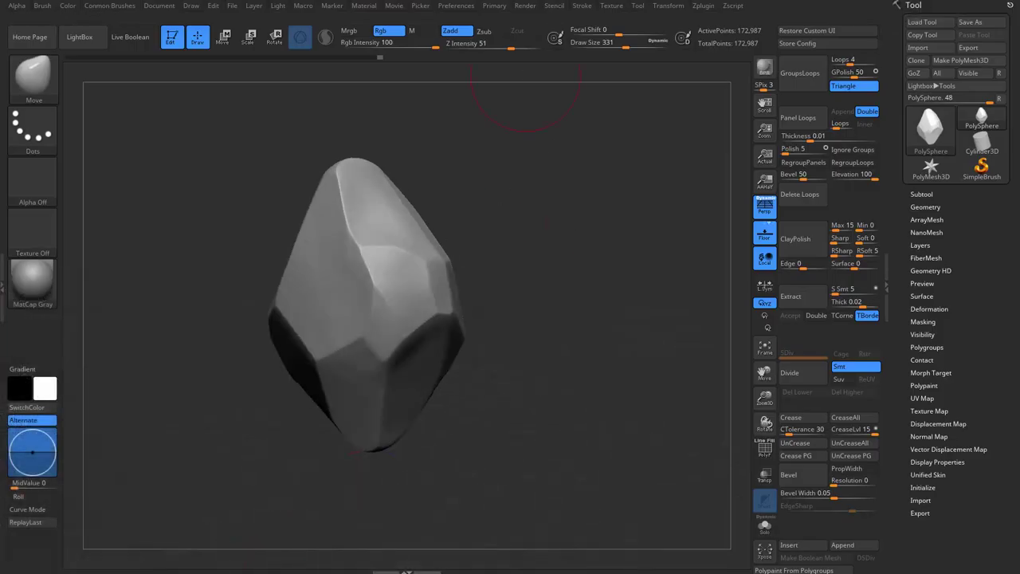
key(b)
key(s)
key(t)
click(48, 132)
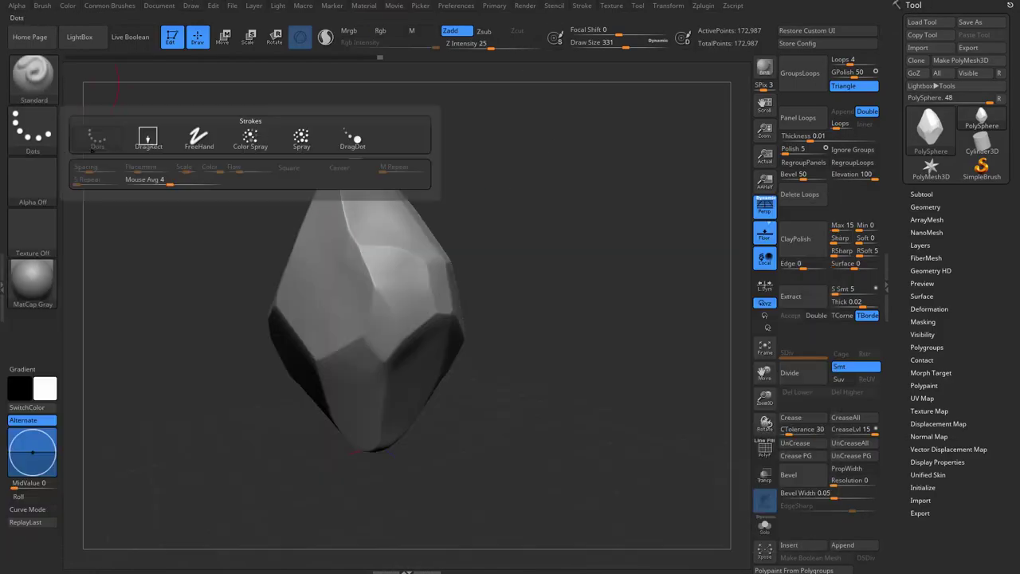
click(147, 138)
click(32, 179)
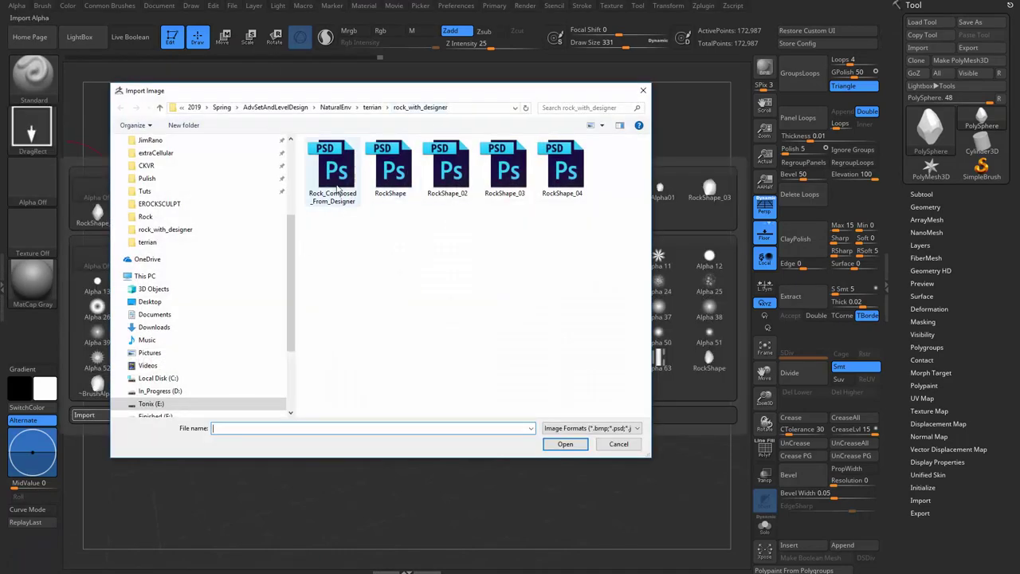
double_click(338, 188)
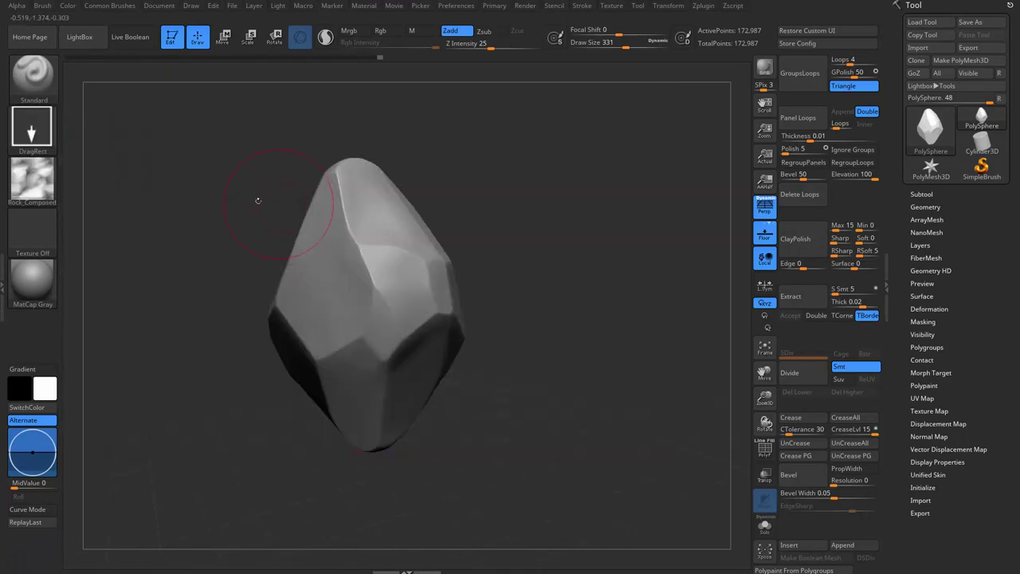
key(s)
mouse_move(545, 204)
mouse_down()
mouse_move(433, 250)
mouse_move(471, 142)
mouse_up()
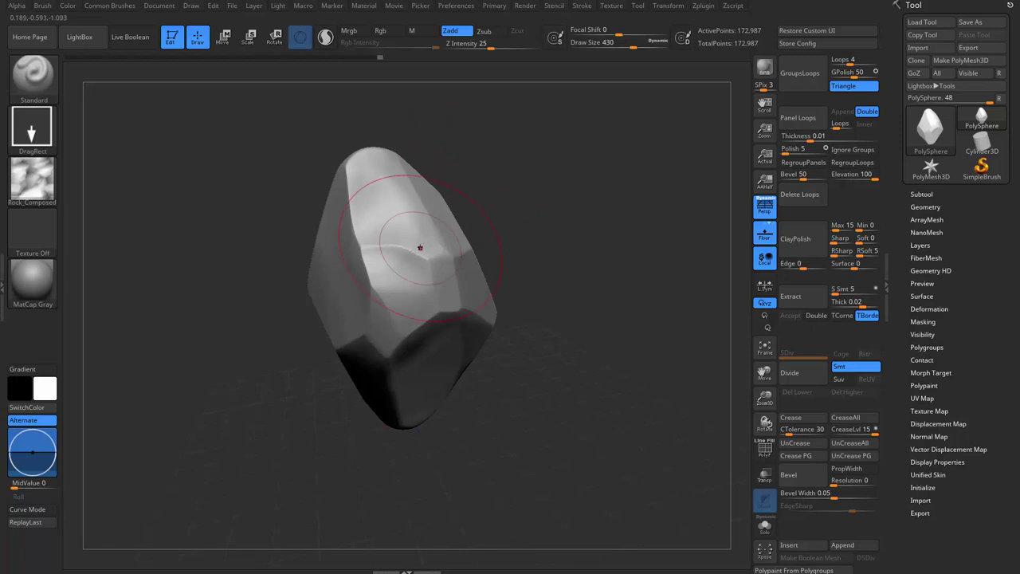
drag(479, 306, 433, 319)
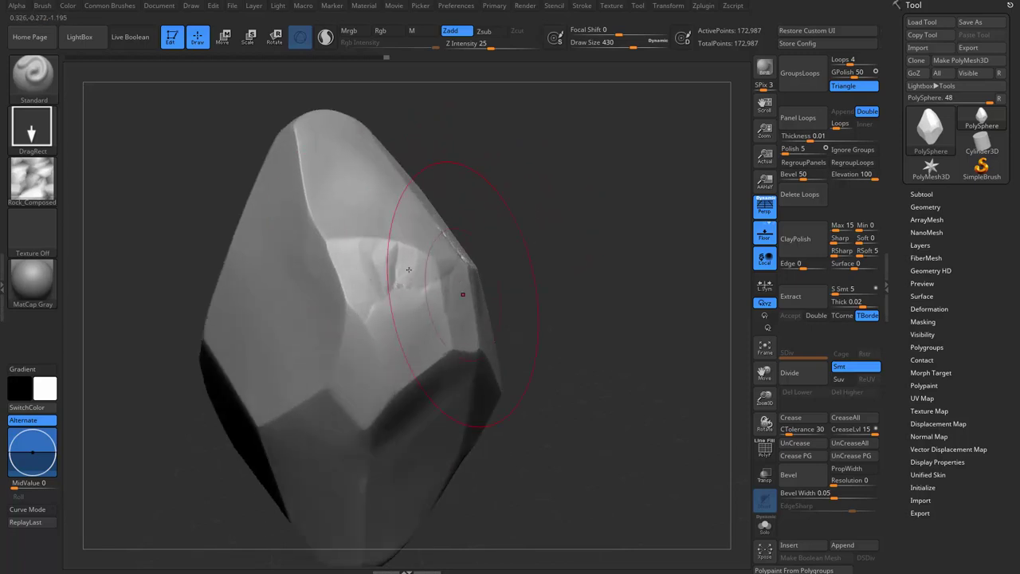
drag(503, 159, 492, 88)
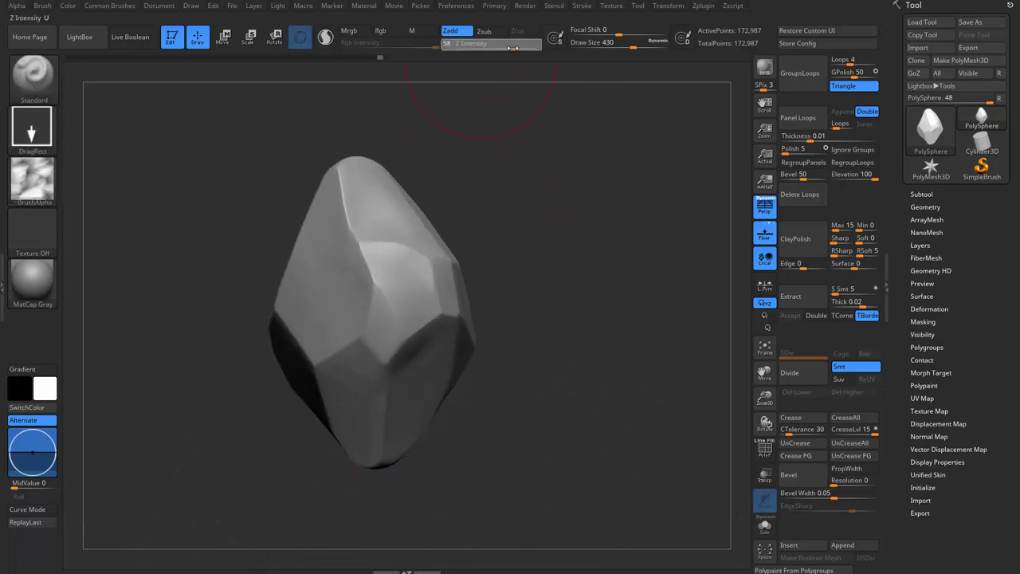
drag(513, 48, 506, 48)
drag(558, 239, 510, 263)
drag(415, 263, 423, 271)
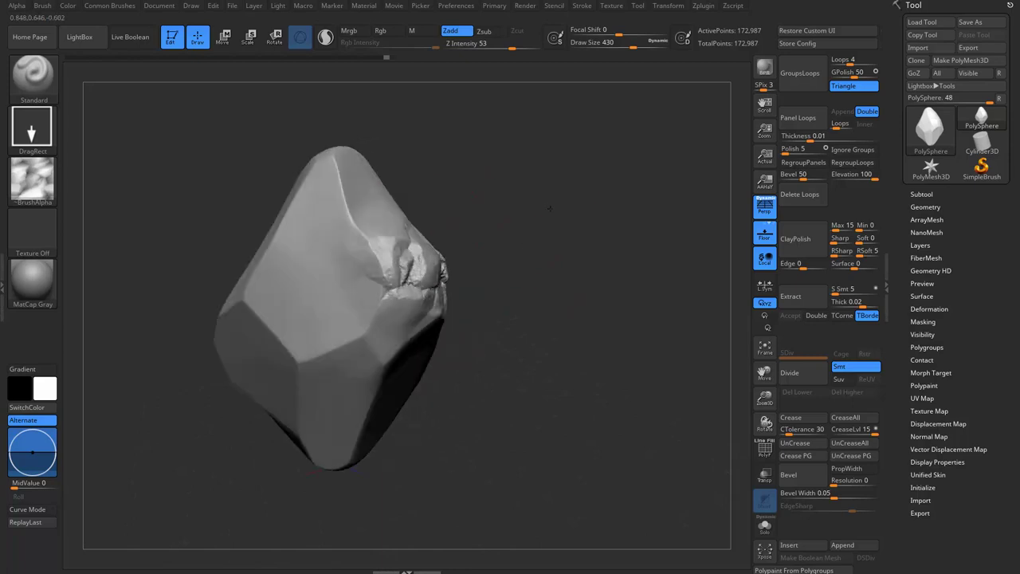
drag(486, 207, 531, 192)
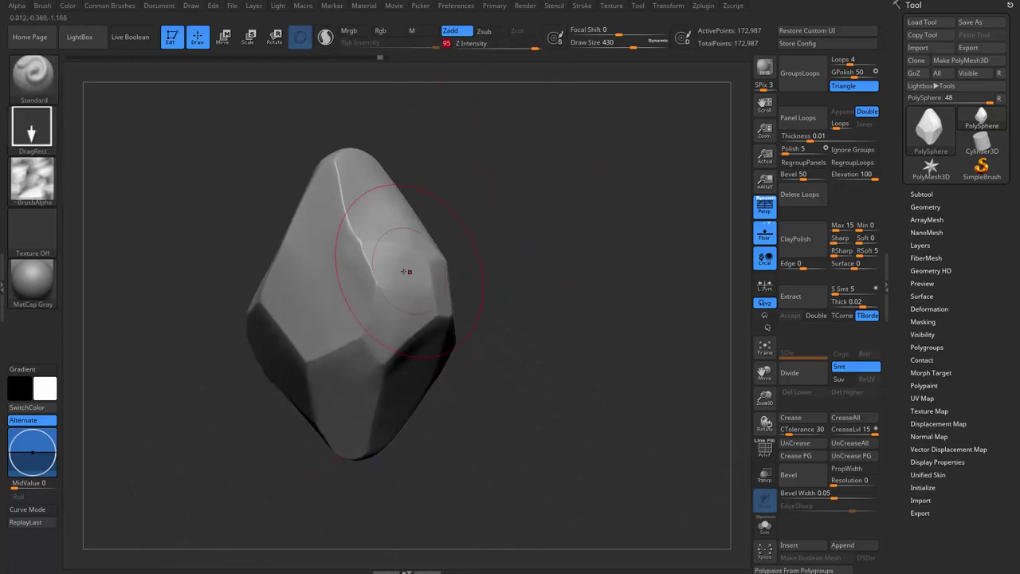
drag(542, 305, 478, 311)
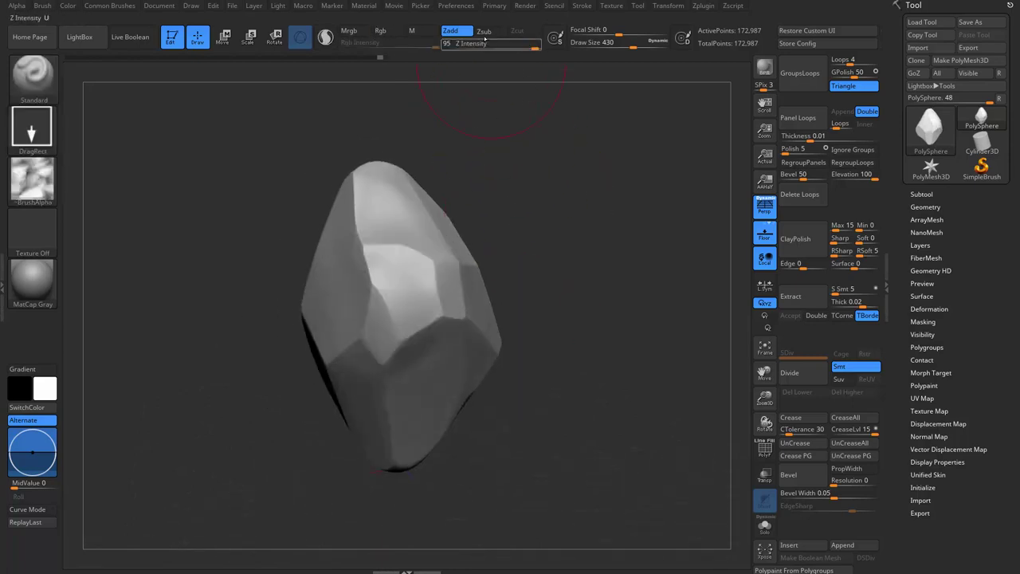
key(s)
drag(447, 193, 435, 193)
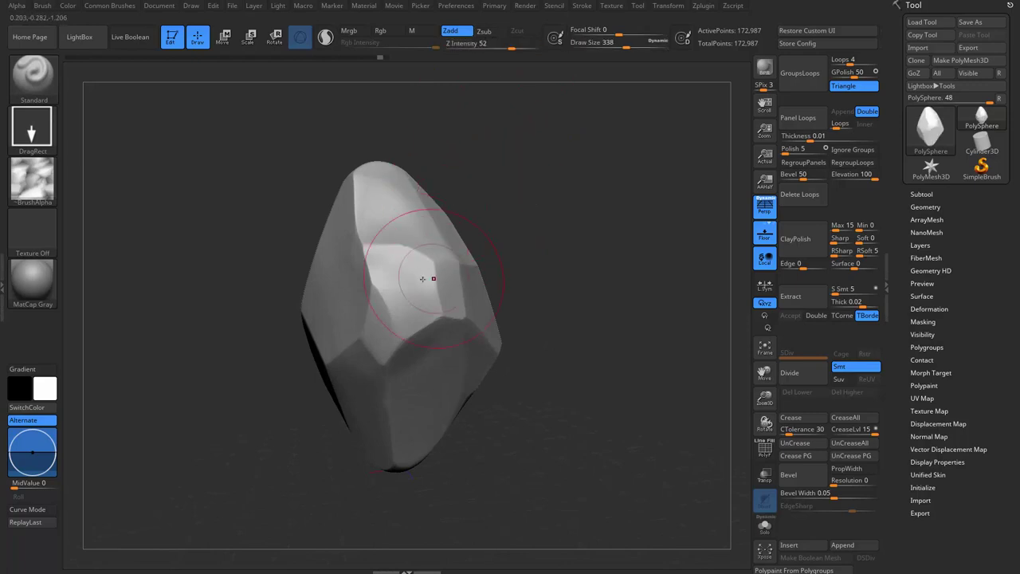
drag(542, 263, 516, 247)
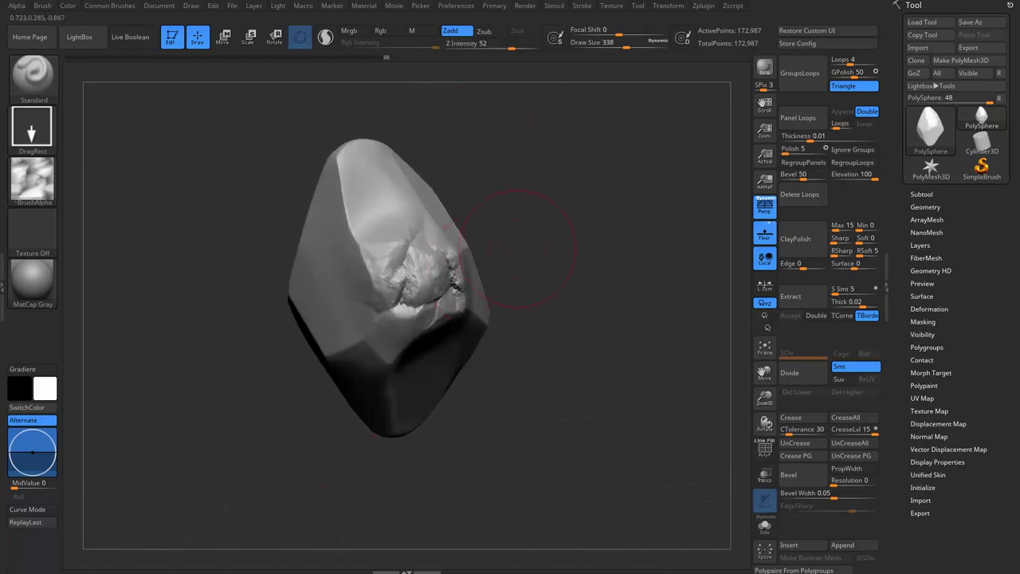
mouse_move(444, 494)
mouse_down()
mouse_move(421, 161)
mouse_move(439, 238)
mouse_up()
shift+drag(467, 345, 478, 354)
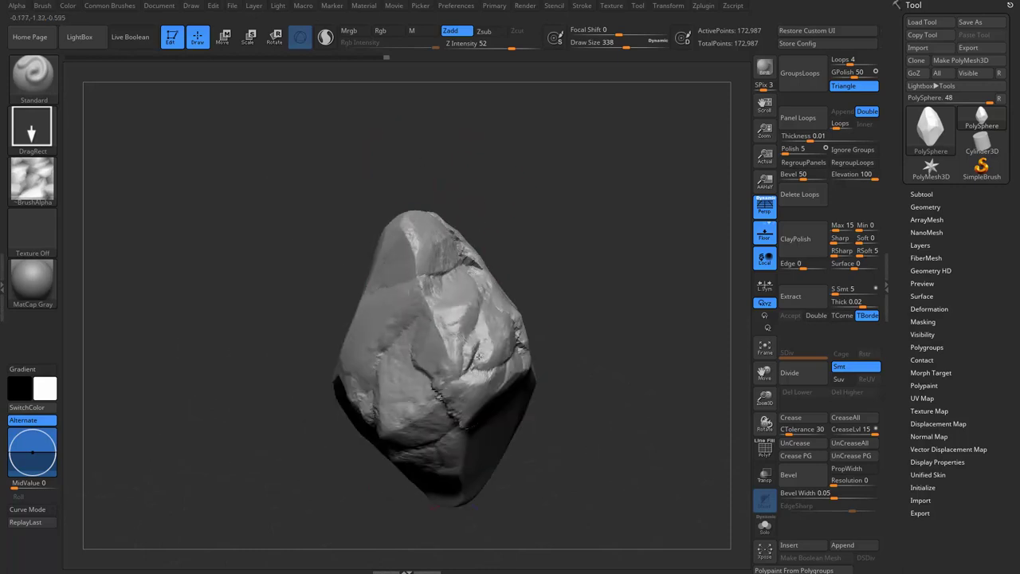
drag(529, 212, 353, 327)
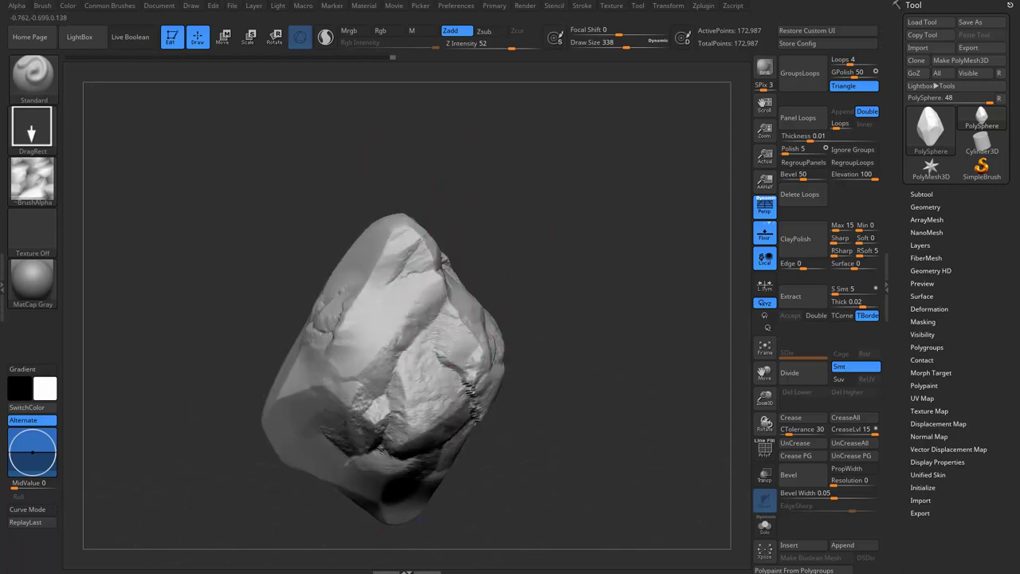
drag(343, 571, 343, 453)
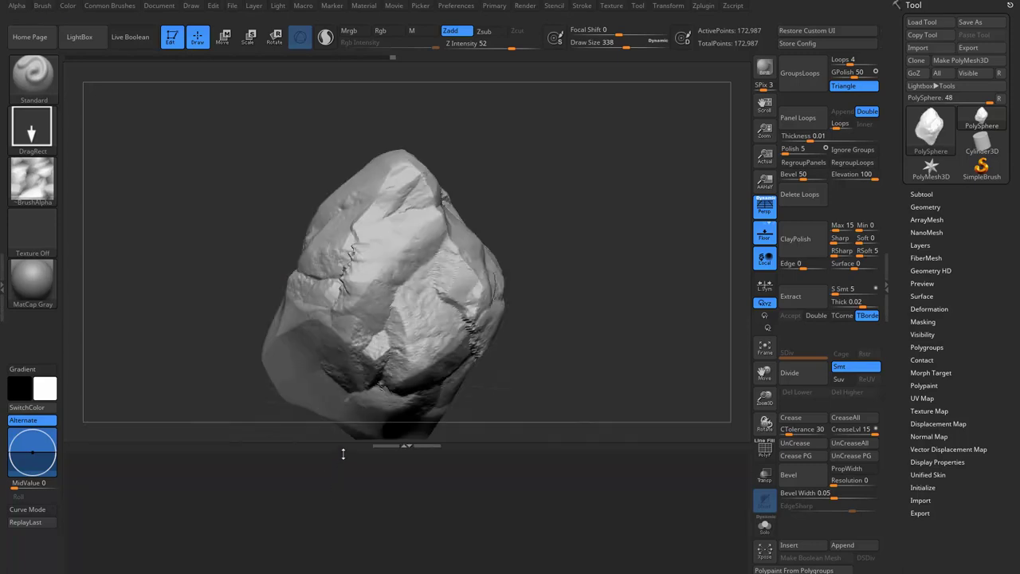
drag(412, 446, 412, 570)
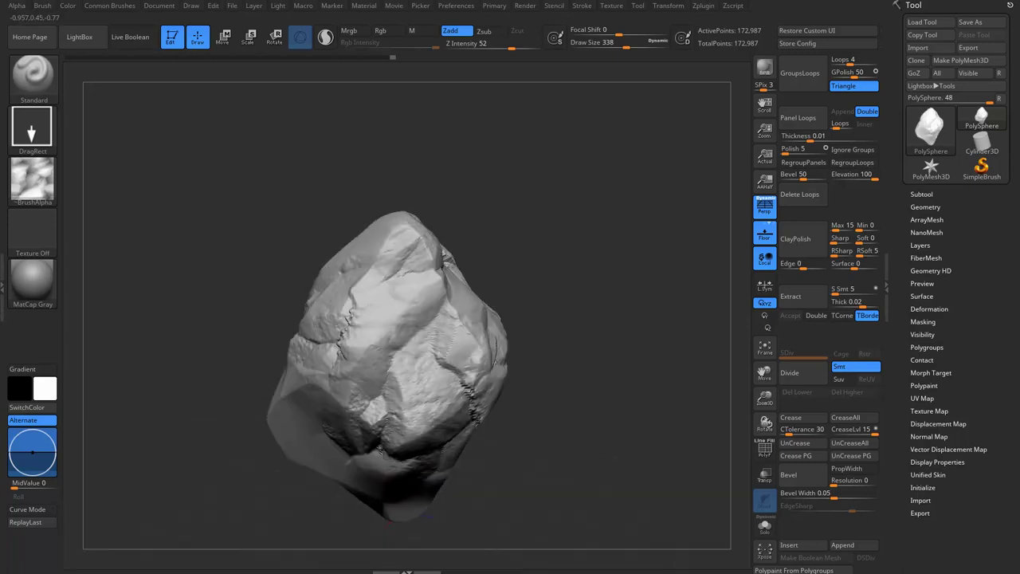
drag(569, 393, 315, 392)
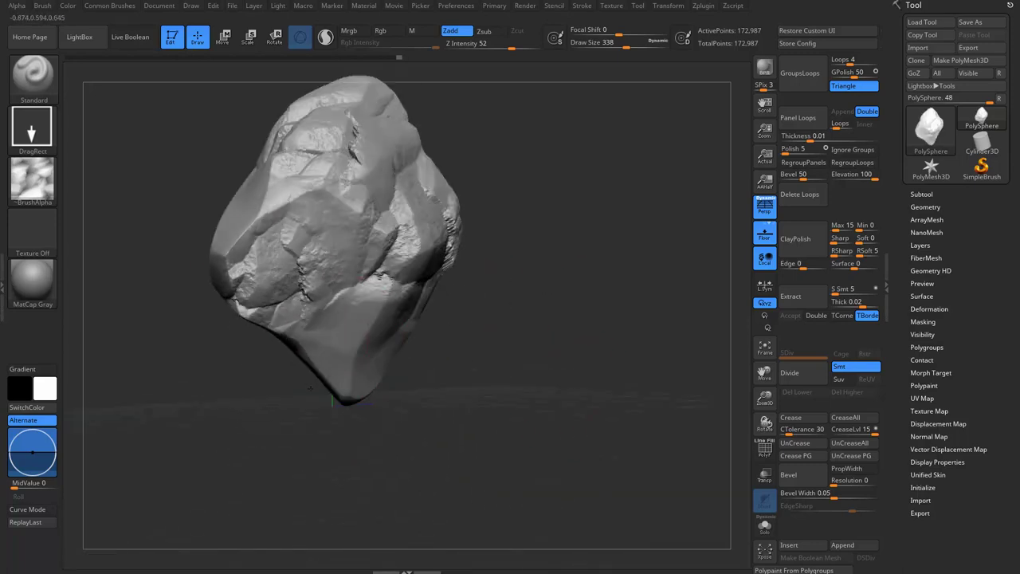
mouse_move(316, 392)
mouse_down()
mouse_move(283, 299)
mouse_move(498, 185)
mouse_move(354, 430)
mouse_move(439, 391)
mouse_move(341, 421)
mouse_move(434, 368)
mouse_move(330, 494)
mouse_move(311, 322)
mouse_move(464, 321)
mouse_move(525, 376)
mouse_move(589, 308)
mouse_move(403, 338)
mouse_move(567, 469)
mouse_move(619, 489)
mouse_move(573, 460)
mouse_move(518, 364)
mouse_move(523, 345)
mouse_move(599, 341)
mouse_move(589, 263)
mouse_move(617, 262)
mouse_move(604, 255)
mouse_move(599, 266)
mouse_up()
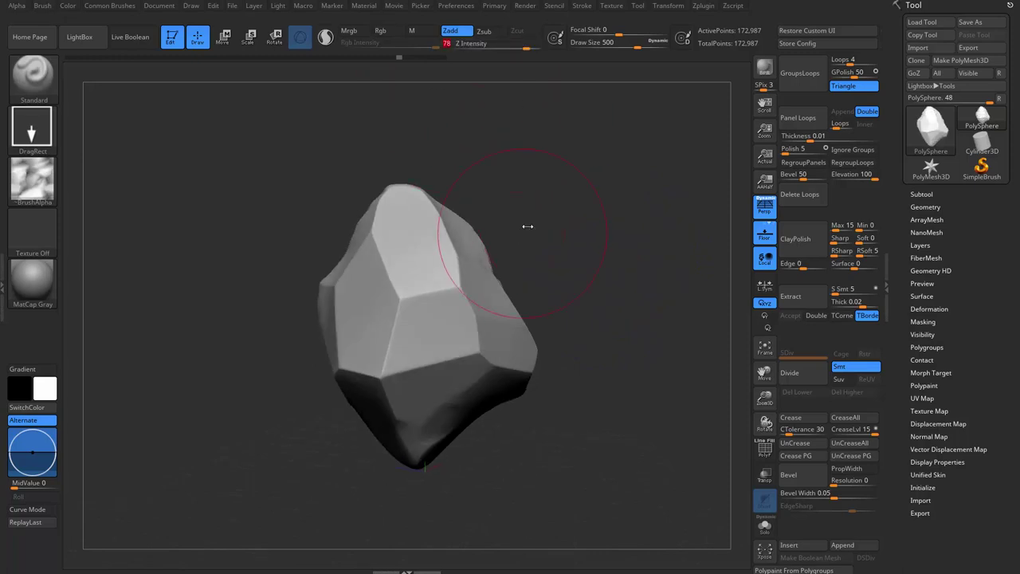
At brush size 386, stamp rock detail on the right, lower and upper-left faces.
drag(528, 227, 478, 223)
key(s)
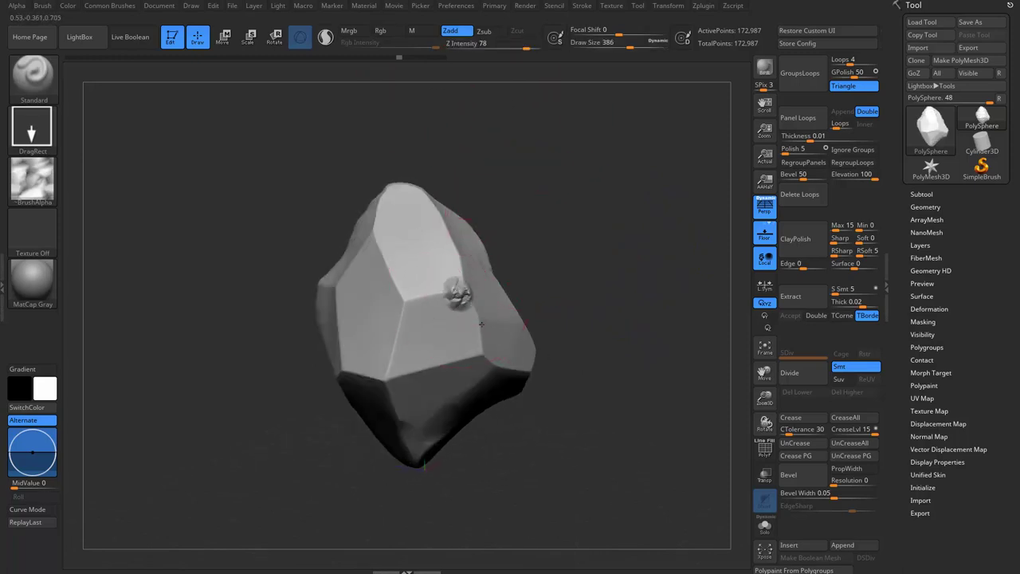
mouse_move(480, 322)
mouse_down()
mouse_move(564, 325)
mouse_move(502, 392)
mouse_move(402, 401)
mouse_move(375, 415)
mouse_up()
drag(334, 375, 446, 414)
drag(510, 454, 447, 452)
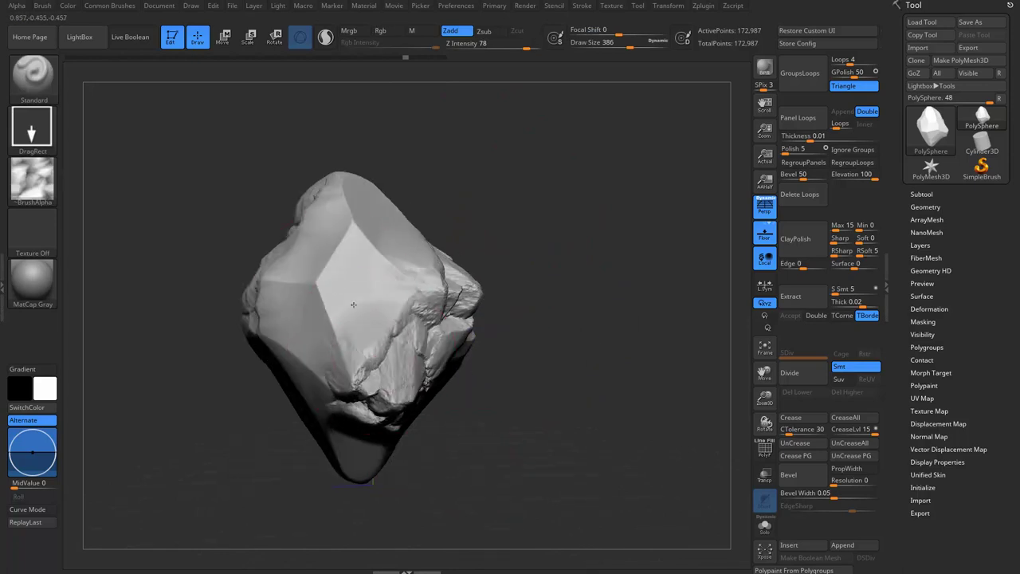
mouse_move(353, 303)
mouse_down()
mouse_move(307, 279)
mouse_move(311, 287)
mouse_move(303, 270)
mouse_move(448, 340)
mouse_up()
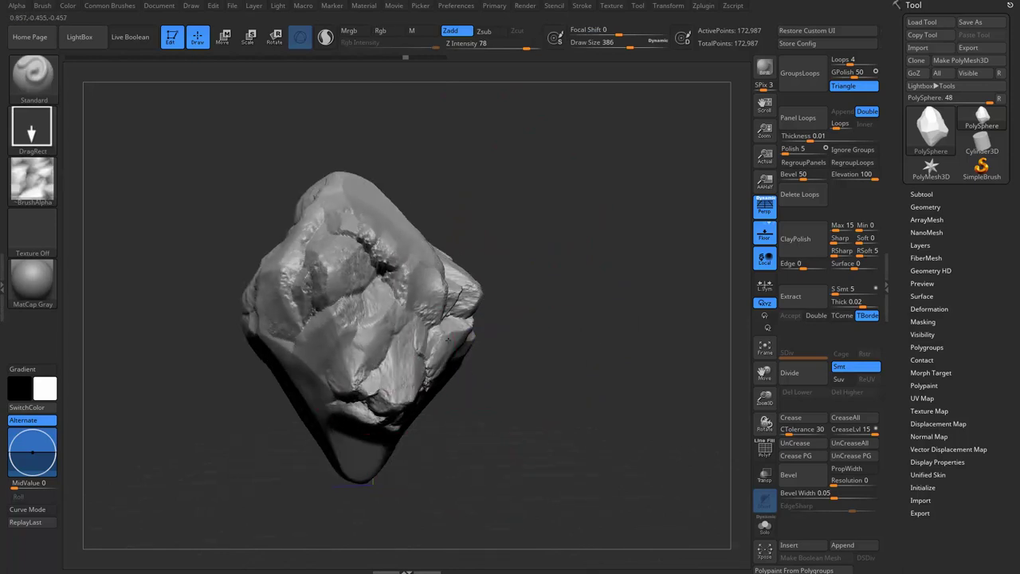
mouse_move(557, 239)
mouse_down()
mouse_move(478, 255)
mouse_move(416, 243)
mouse_move(358, 263)
mouse_move(581, 268)
mouse_up()
Mask part of the upper face and DynaMesh the rock up to 465,795 points.
key(ctrl)
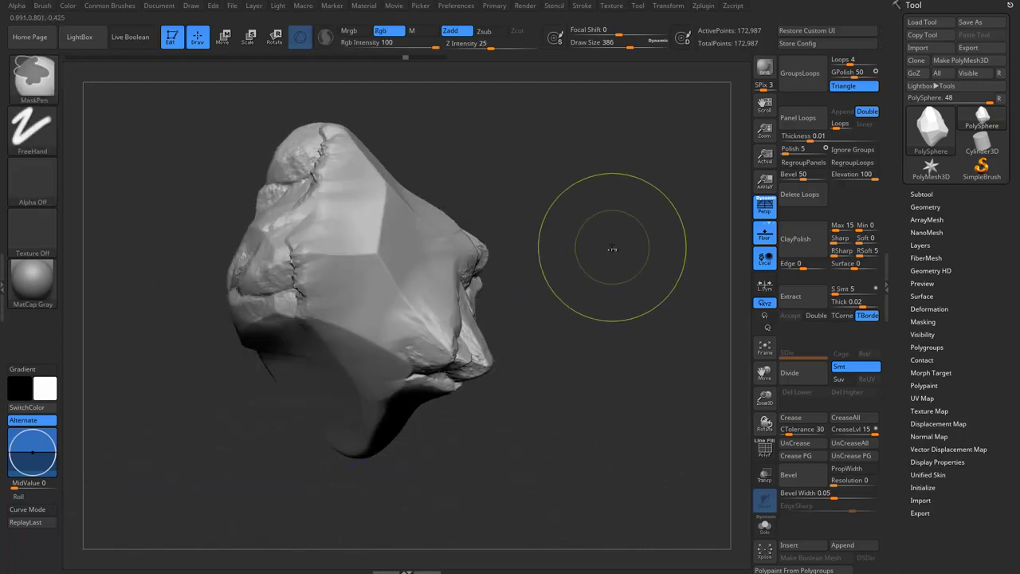
drag(402, 323, 351, 191)
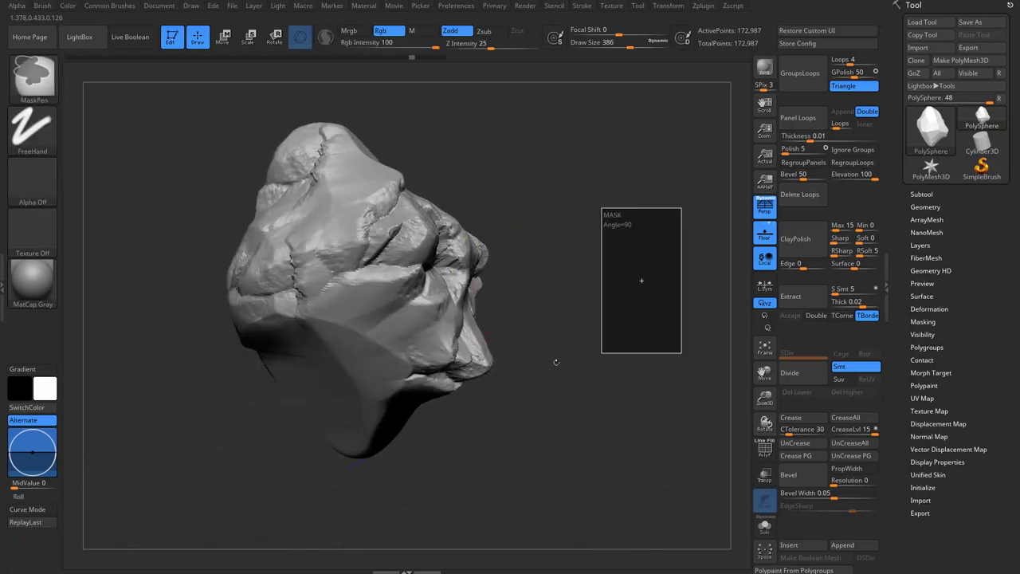
drag(556, 362, 547, 333)
mouse_move(446, 366)
mouse_down()
mouse_move(437, 463)
mouse_move(426, 396)
mouse_up()
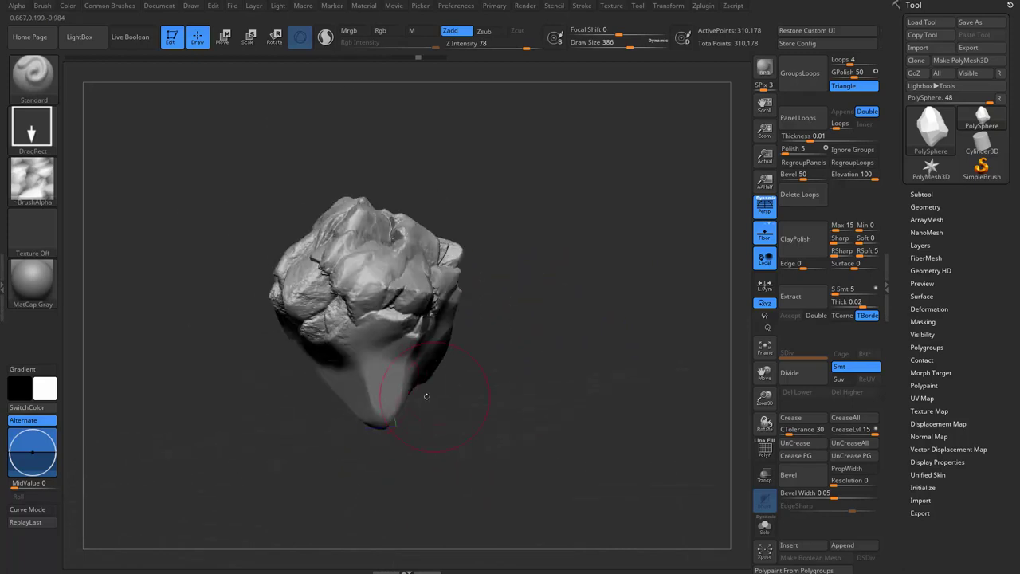
drag(486, 422, 574, 374)
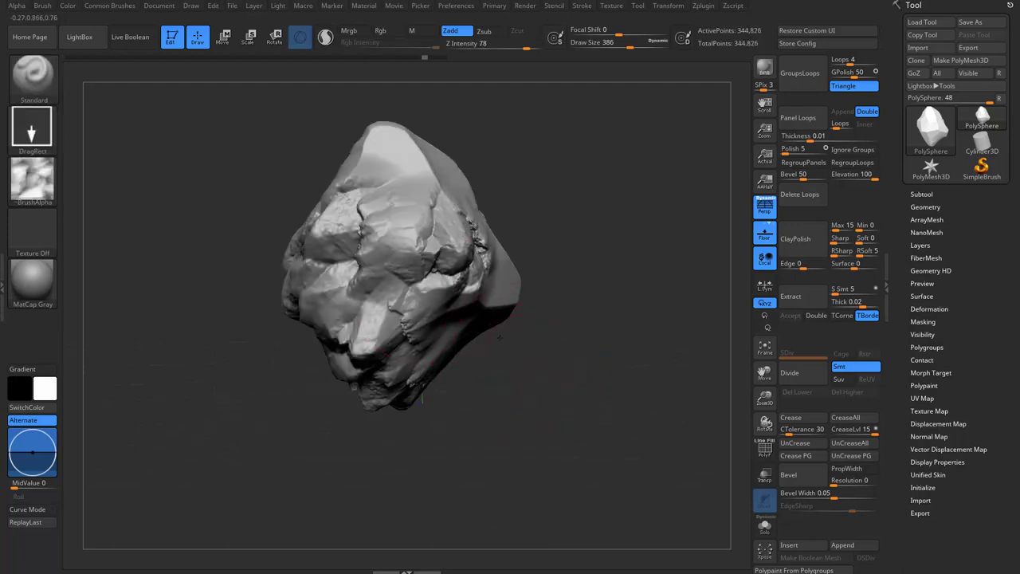
mouse_move(500, 337)
mouse_down()
mouse_move(460, 391)
mouse_move(588, 186)
mouse_move(481, 343)
mouse_move(603, 222)
mouse_up()
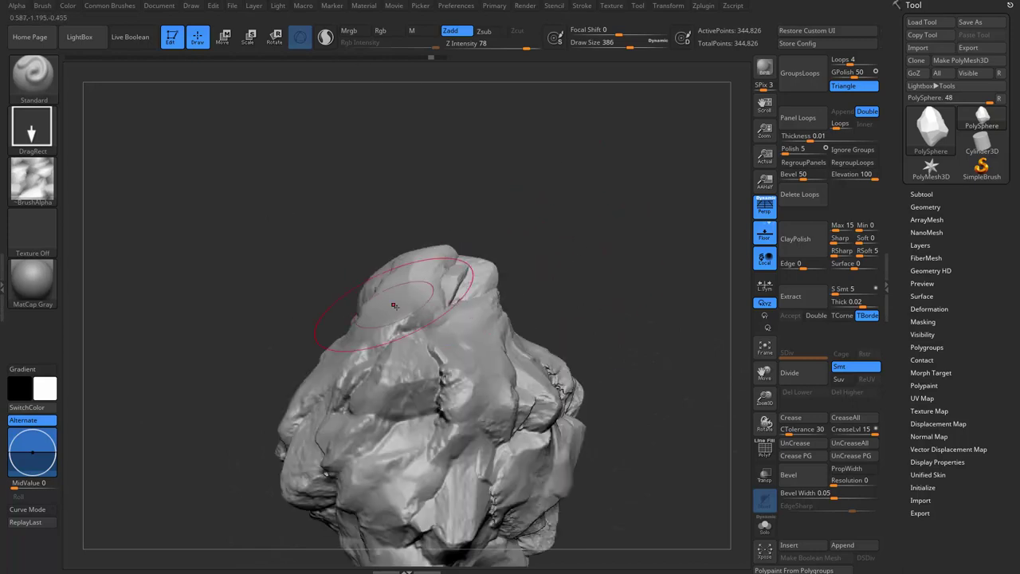
mouse_move(427, 441)
mouse_down()
mouse_move(506, 183)
mouse_move(459, 242)
mouse_move(442, 201)
mouse_up()
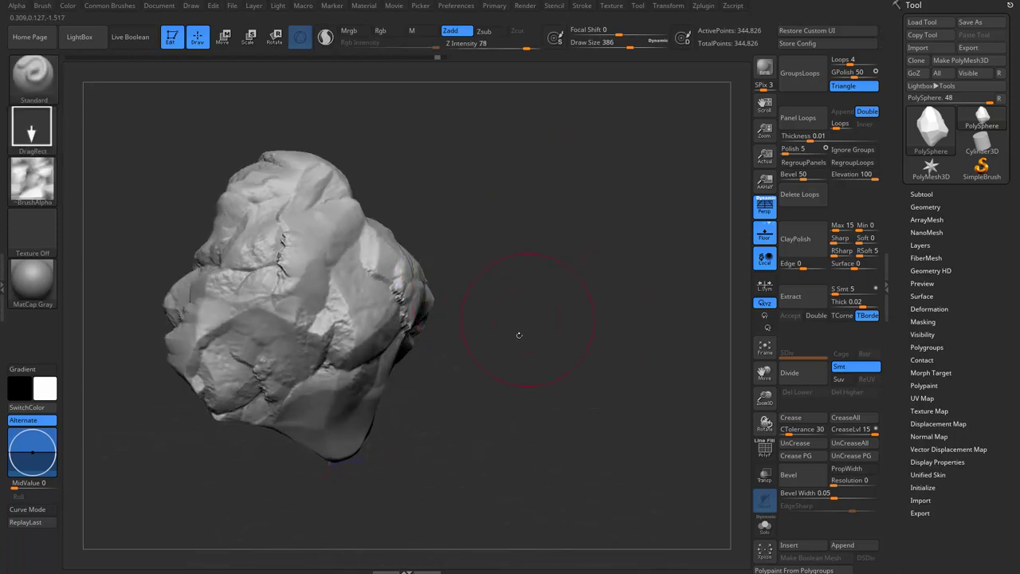
mouse_move(482, 244)
mouse_down()
mouse_move(459, 386)
mouse_move(412, 407)
mouse_up()
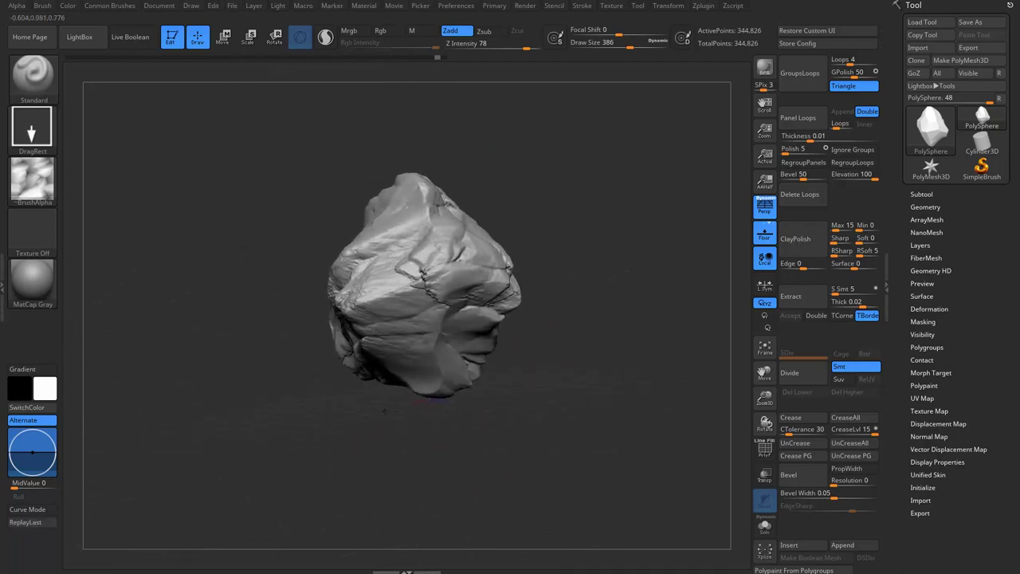
drag(412, 406, 605, 326)
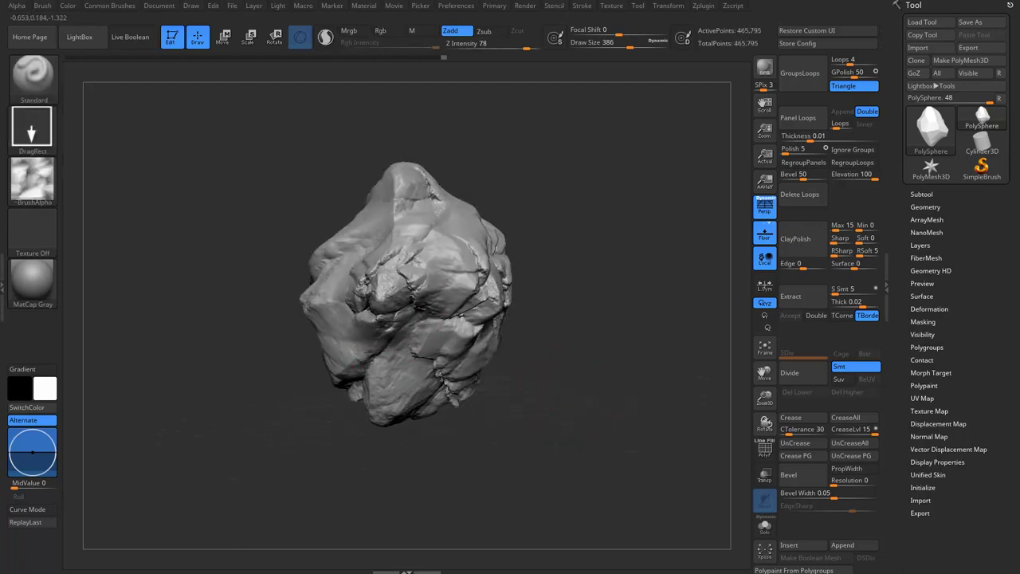
mouse_move(570, 360)
mouse_down()
mouse_move(476, 375)
mouse_move(588, 303)
mouse_move(572, 203)
mouse_move(586, 221)
mouse_up()
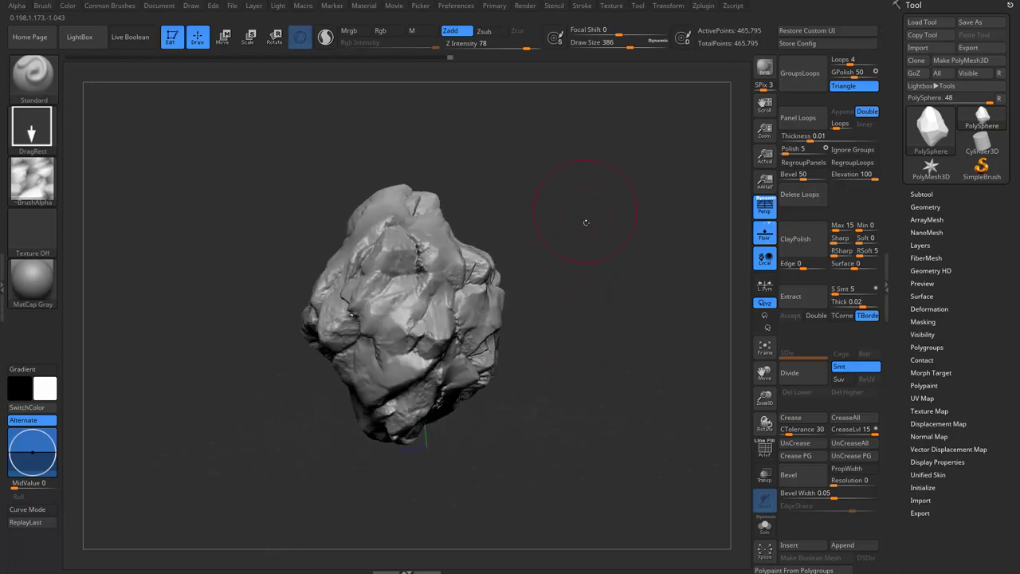
Load TrimSmoothBorder from the LightBox Brush > Trim folder.
key(b)
key(Escape)
key(b)
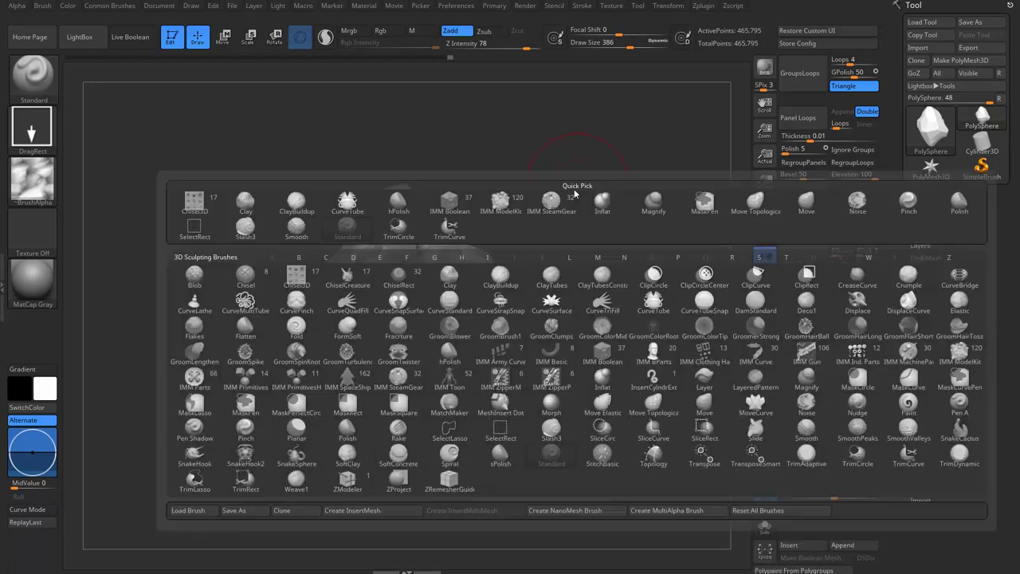
key(b)
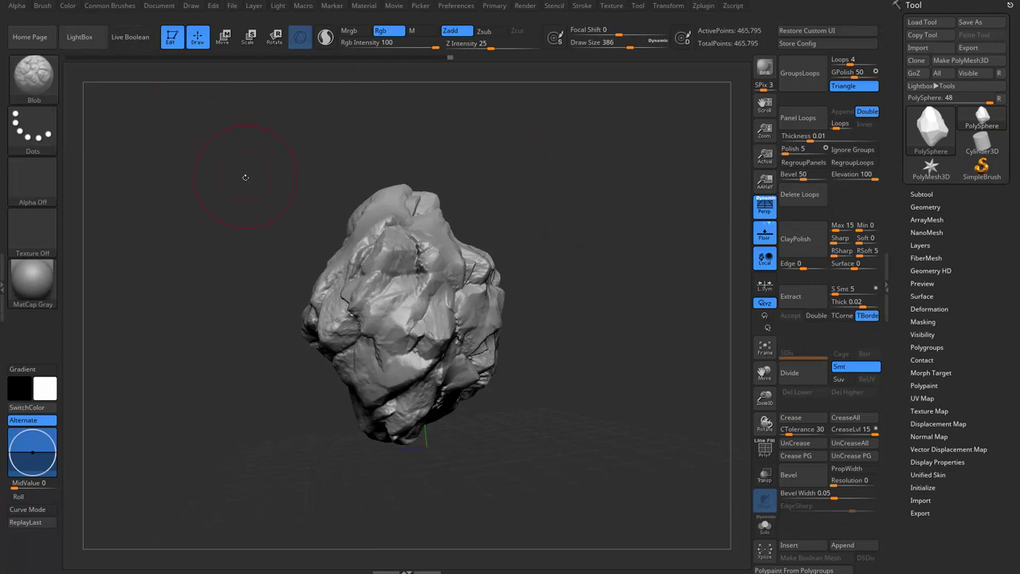
key(comma)
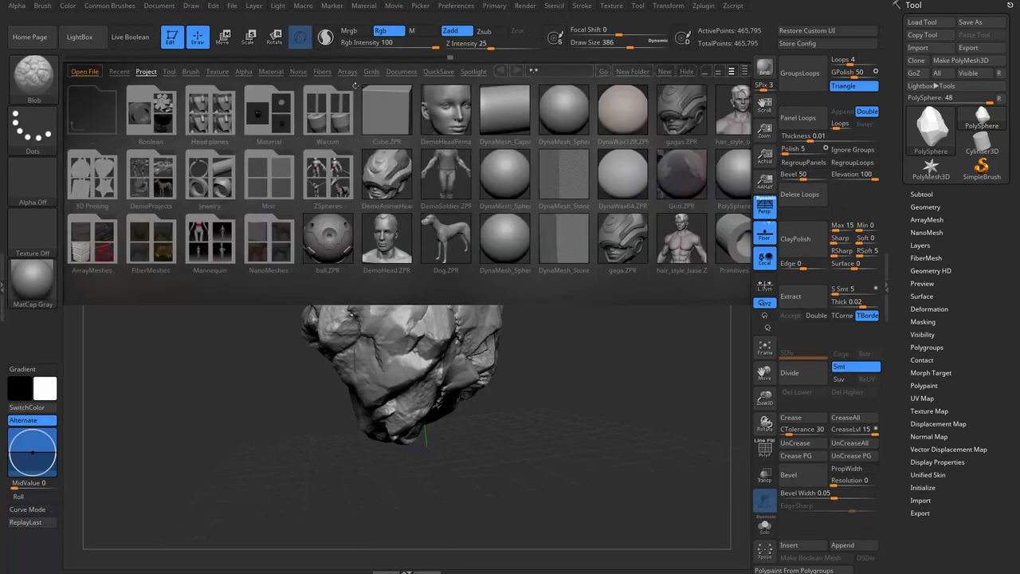
click(190, 71)
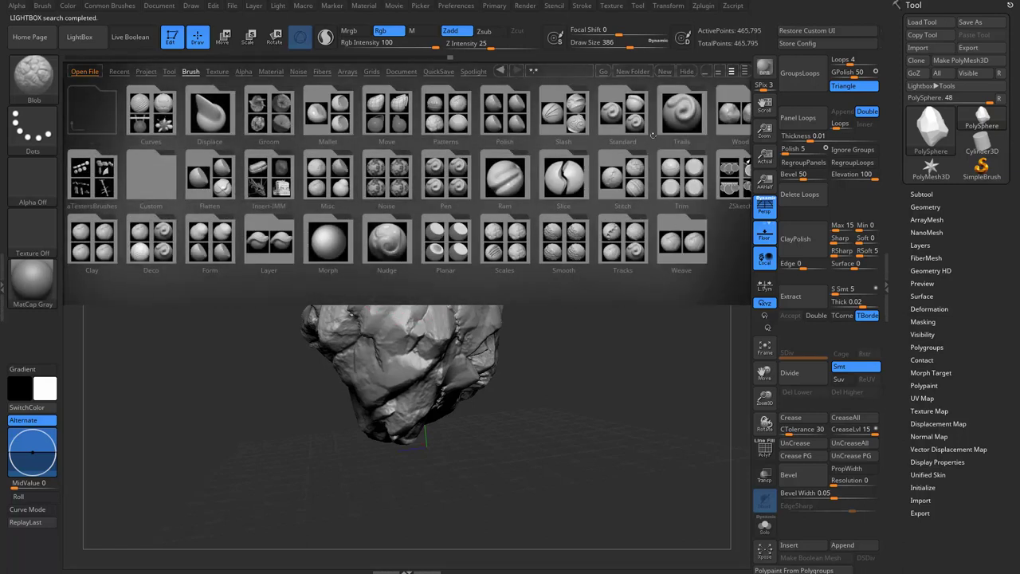
double_click(584, 186)
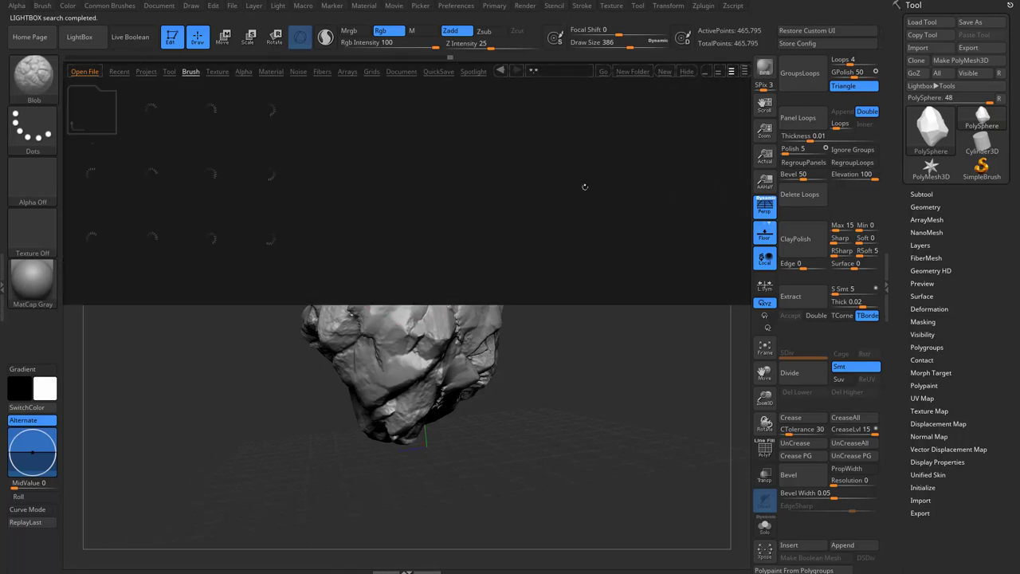
double_click(269, 175)
Enlarge the brush and flatten three patches on the rock surface.
key(s)
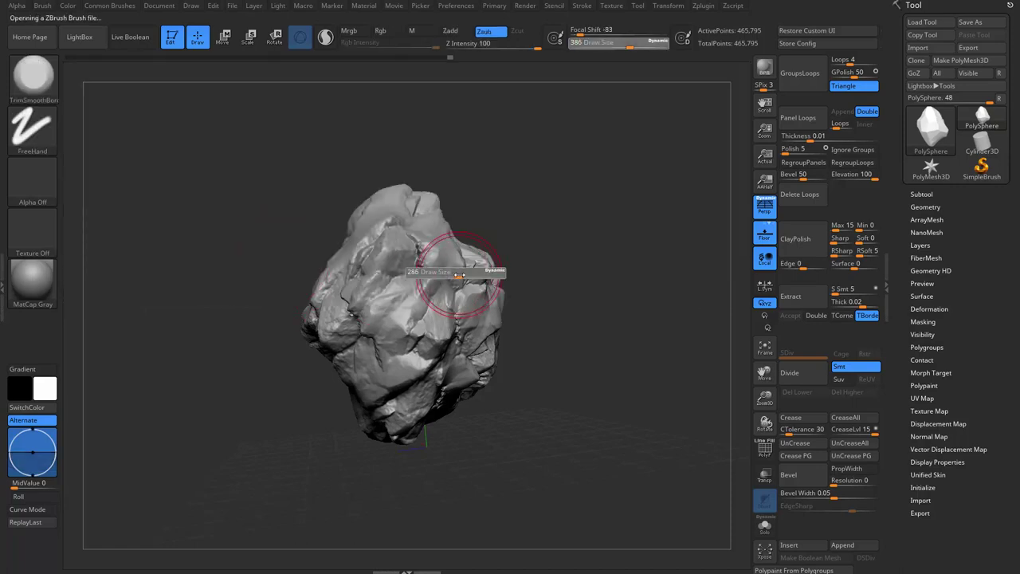
scroll(478, 269, up, 2)
drag(351, 314, 369, 323)
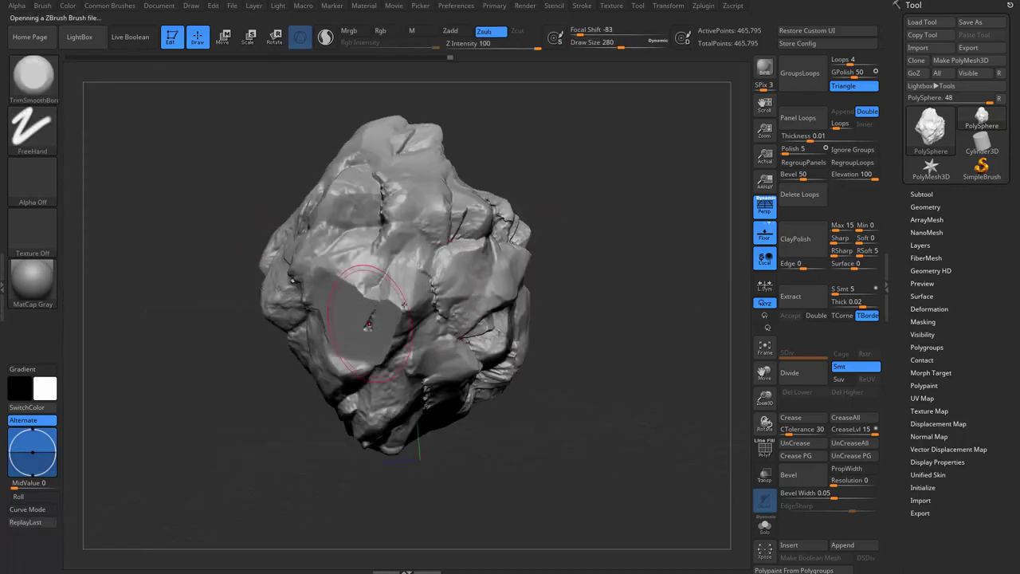
mouse_move(405, 207)
mouse_down()
mouse_move(431, 255)
mouse_move(342, 183)
mouse_up()
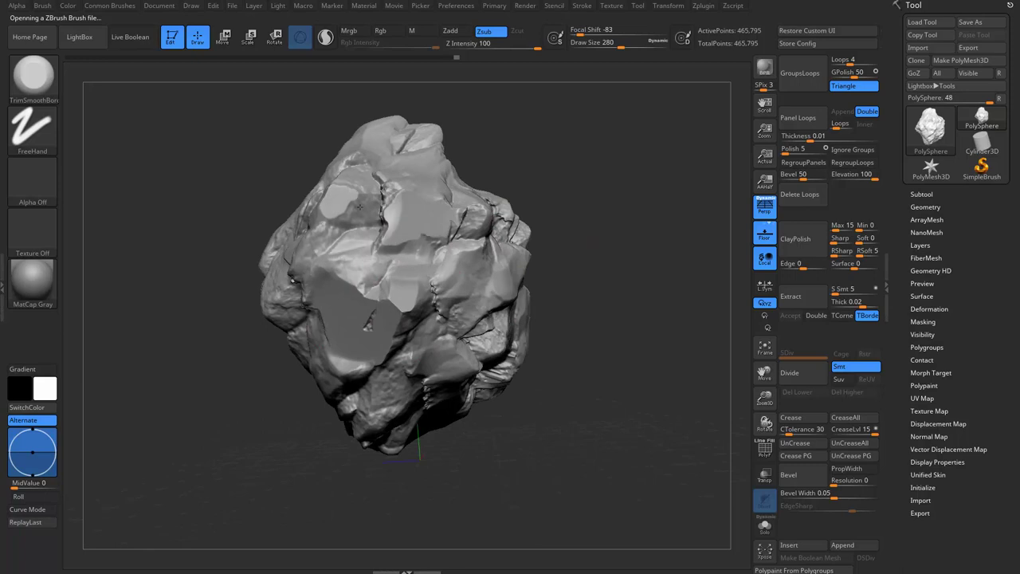
mouse_move(574, 263)
mouse_down()
mouse_move(324, 215)
mouse_move(363, 301)
mouse_up()
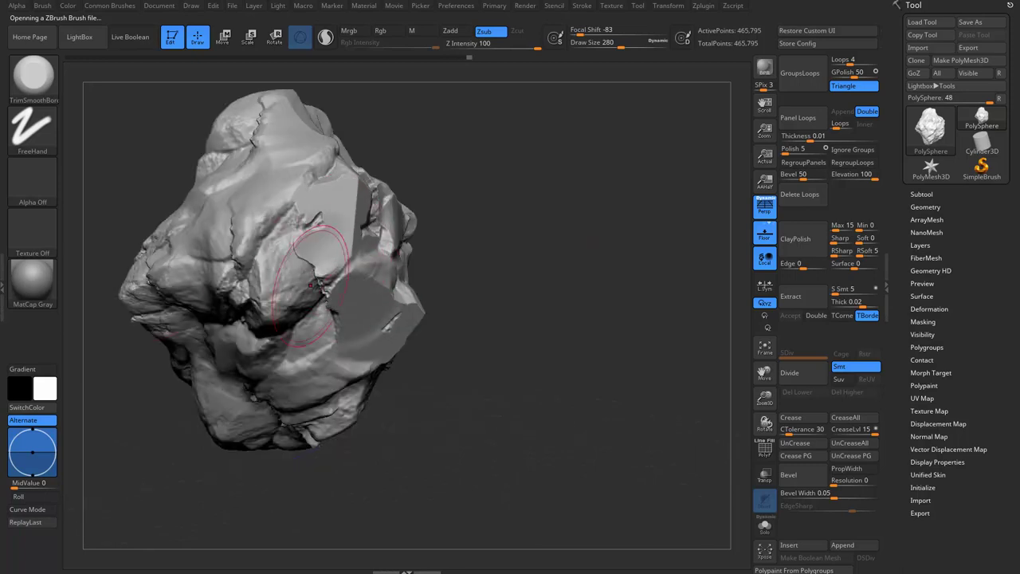
Give the brush the square Alpha 28 with Focal Shift at -100.
click(40, 177)
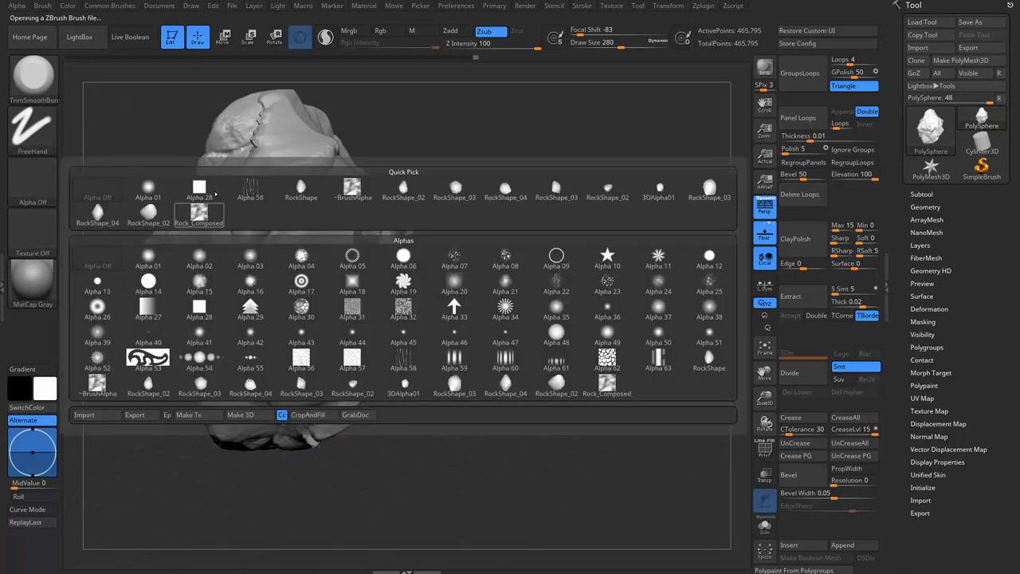
click(209, 195)
key(space)
drag(462, 163, 411, 162)
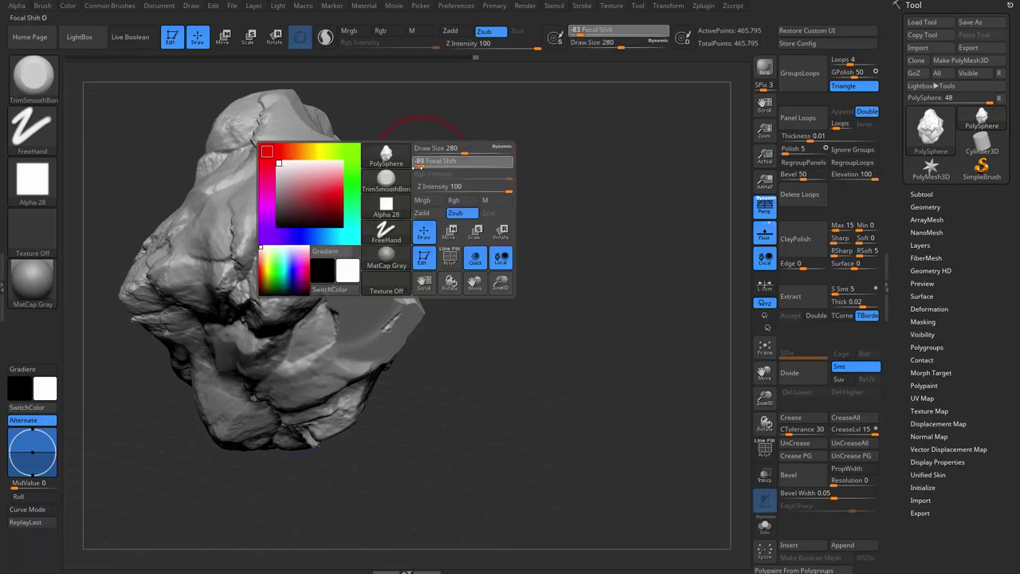
Cut flat trimmed planes into the rock's centre and lower centre.
drag(343, 211, 293, 254)
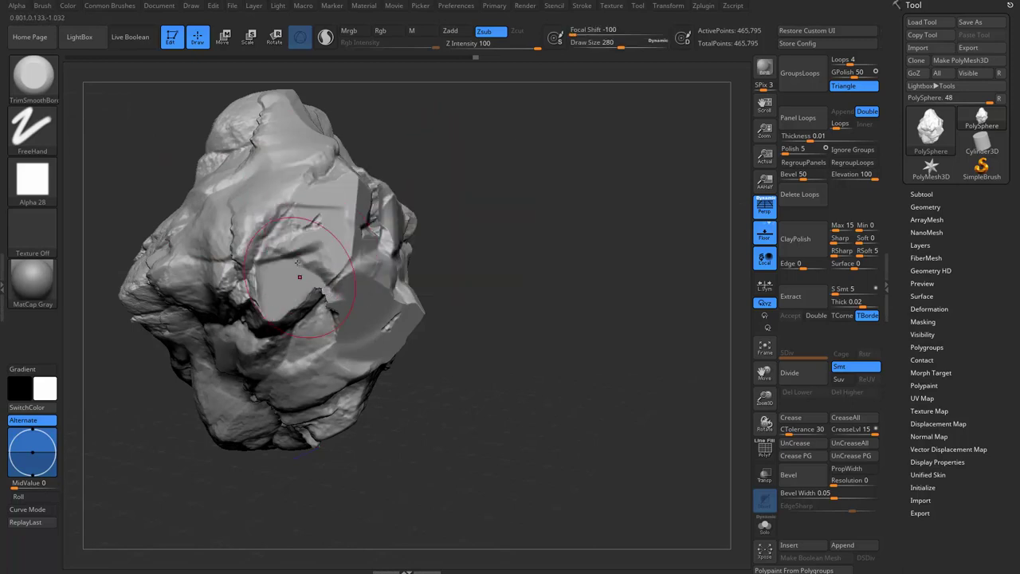
mouse_move(251, 204)
mouse_down()
mouse_move(264, 316)
mouse_move(295, 342)
mouse_move(271, 286)
mouse_move(335, 355)
mouse_up()
right_drag(335, 355, 239, 319)
drag(207, 303, 251, 332)
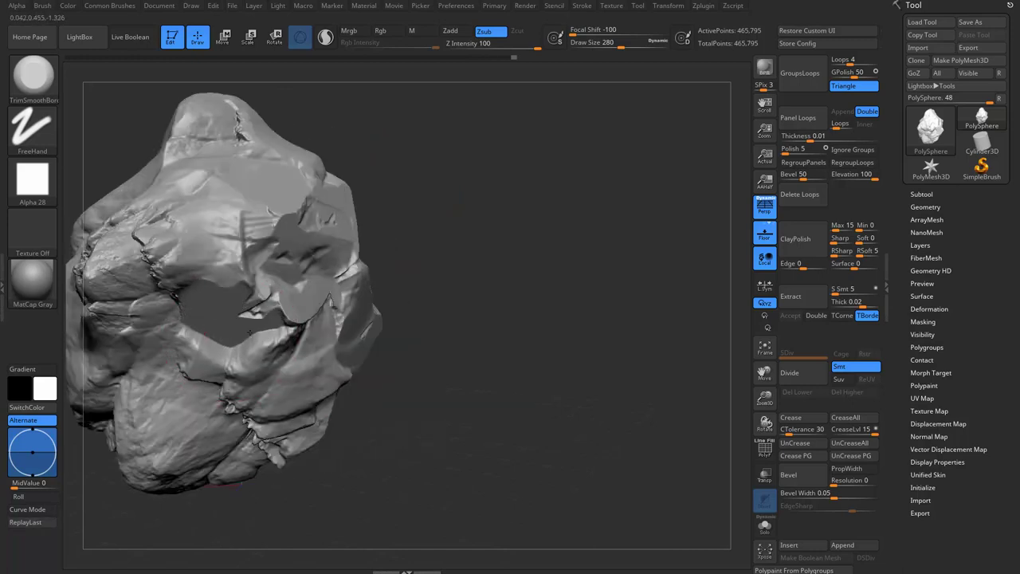
Reframe the rock from a new angle and flatten its central surface into a plane.
right_drag(338, 374, 314, 355)
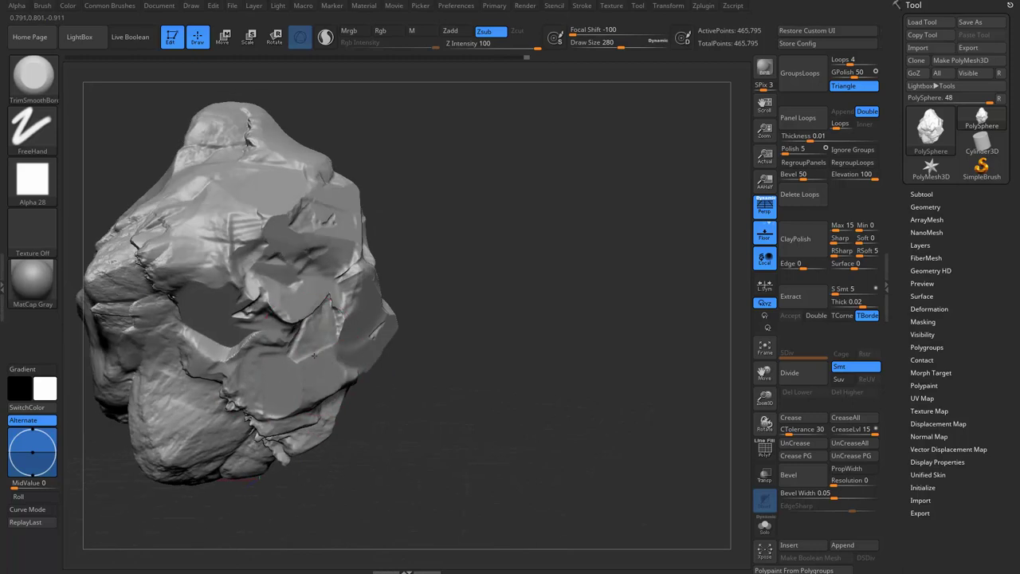
mouse_move(315, 319)
ctrl+right_down()
mouse_move(350, 207)
mouse_move(401, 269)
mouse_move(315, 319)
mouse_move(281, 298)
ctrl+right_up()
right_drag(303, 356, 297, 358)
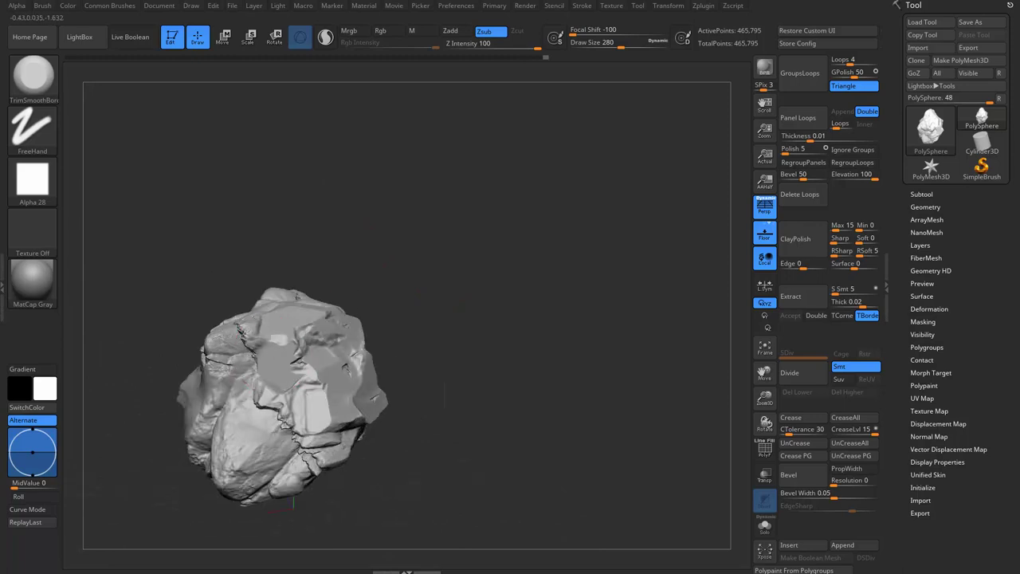
mouse_move(243, 323)
right_down()
mouse_move(231, 380)
mouse_move(224, 354)
mouse_move(301, 283)
right_up()
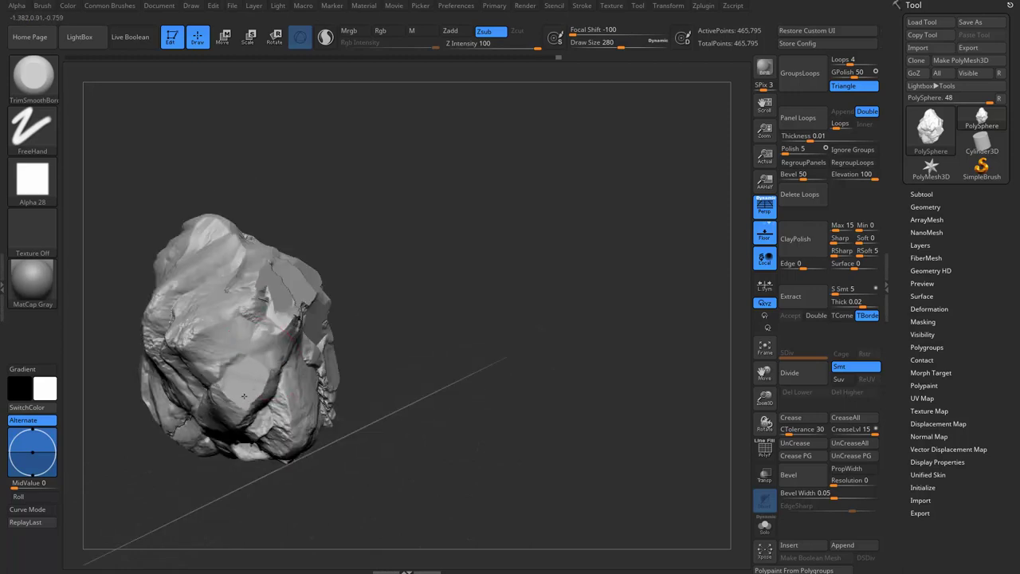
right_drag(256, 367, 249, 409)
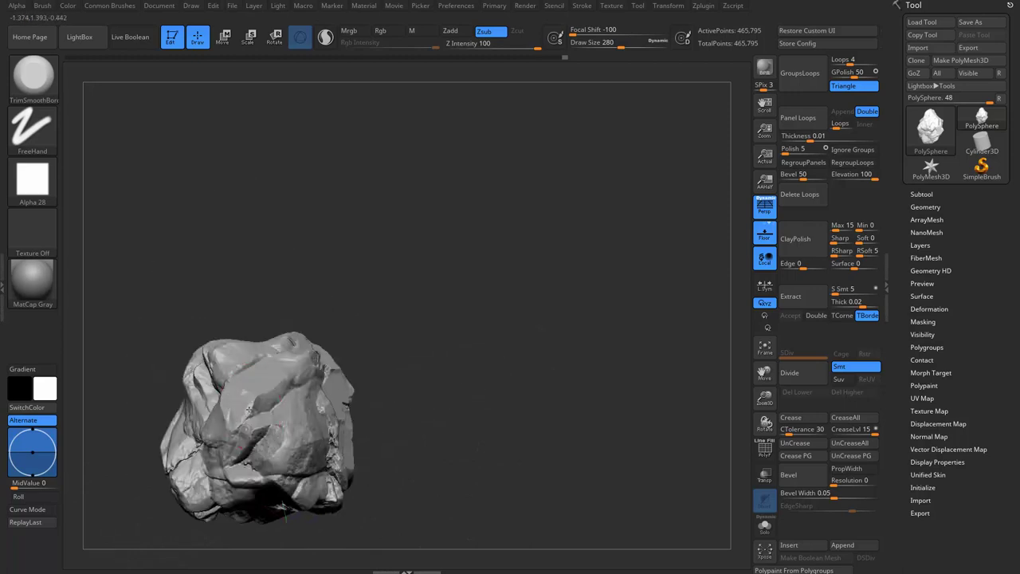
right_drag(293, 407, 266, 436)
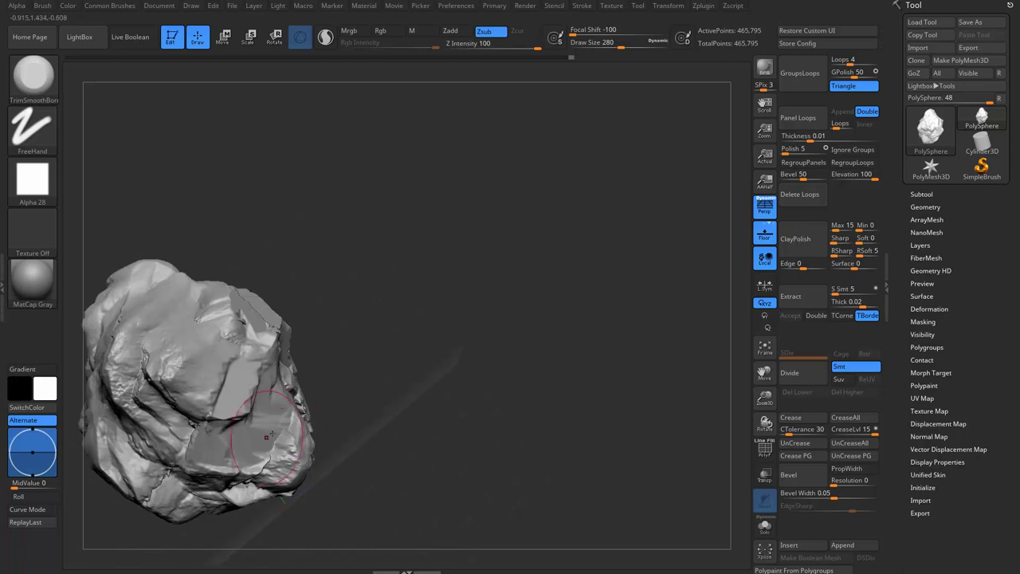
right_drag(332, 364, 356, 267)
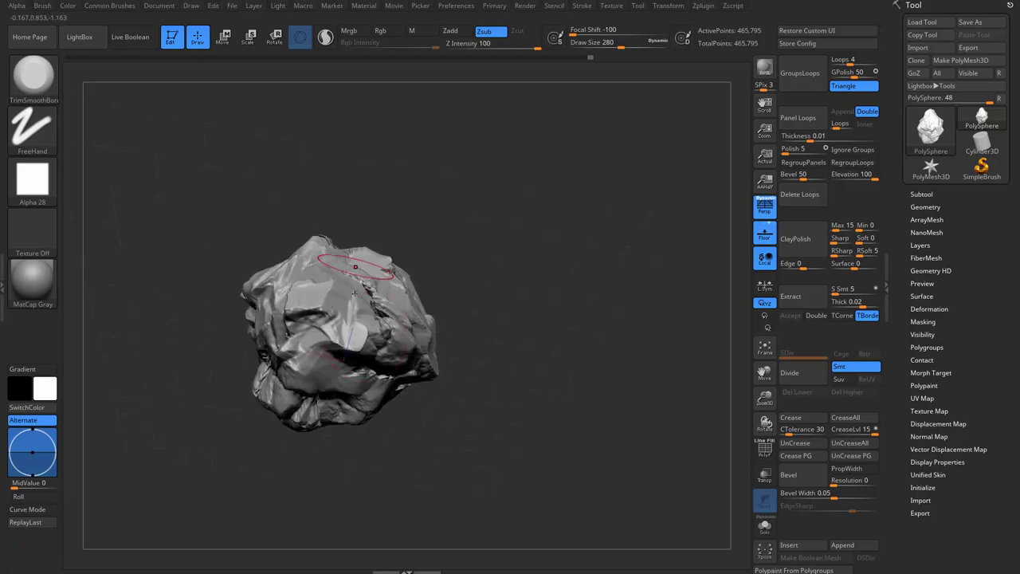
mouse_move(348, 344)
right_down()
mouse_move(358, 335)
mouse_move(350, 349)
mouse_move(342, 255)
right_up()
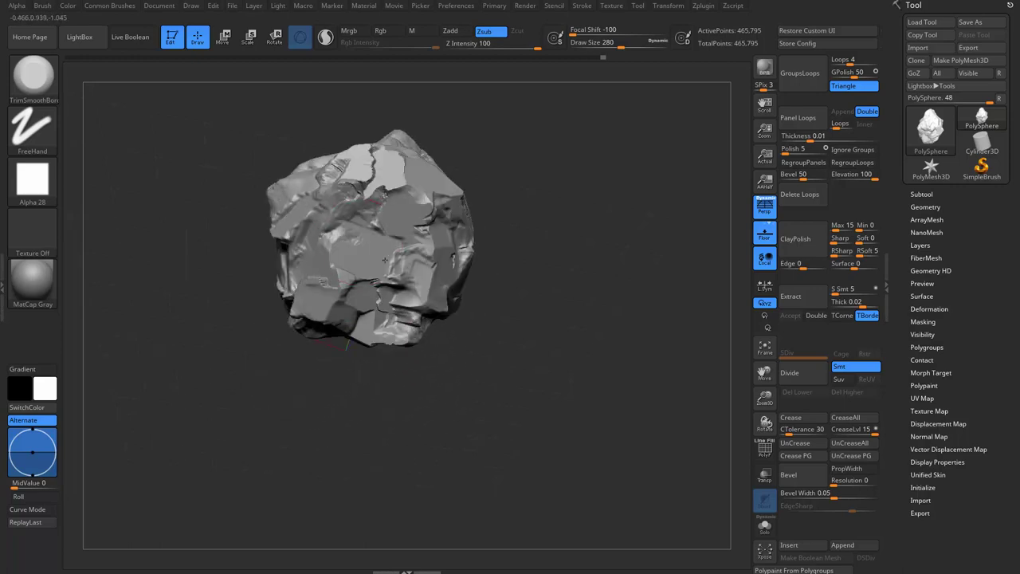
drag(328, 235, 366, 210)
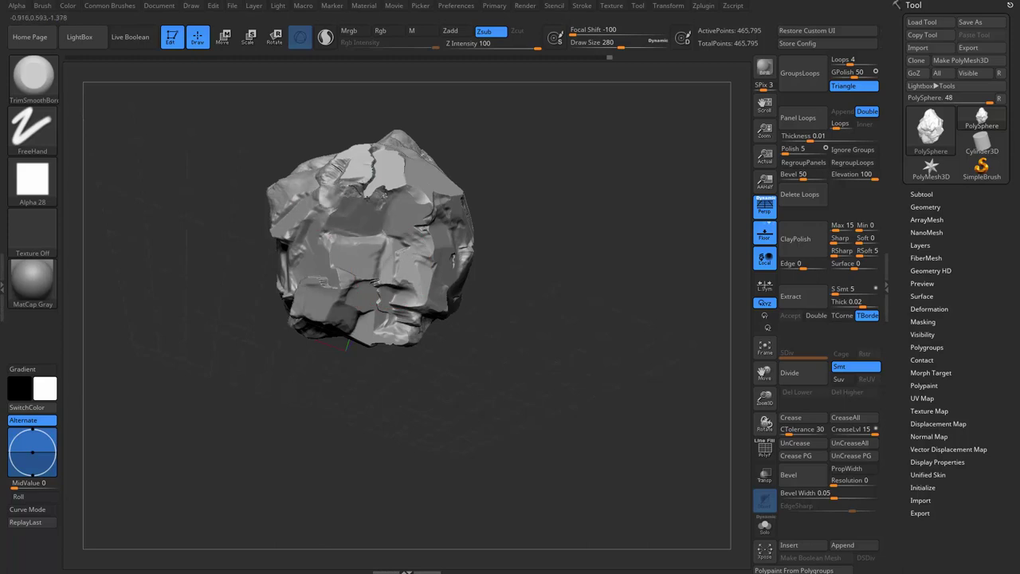
Set brush size to 386 and flatten larger planes on the rock's right side.
mouse_move(363, 199)
right_down()
mouse_move(352, 178)
mouse_move(375, 239)
mouse_move(270, 399)
mouse_move(478, 375)
mouse_move(415, 359)
mouse_move(481, 189)
right_up()
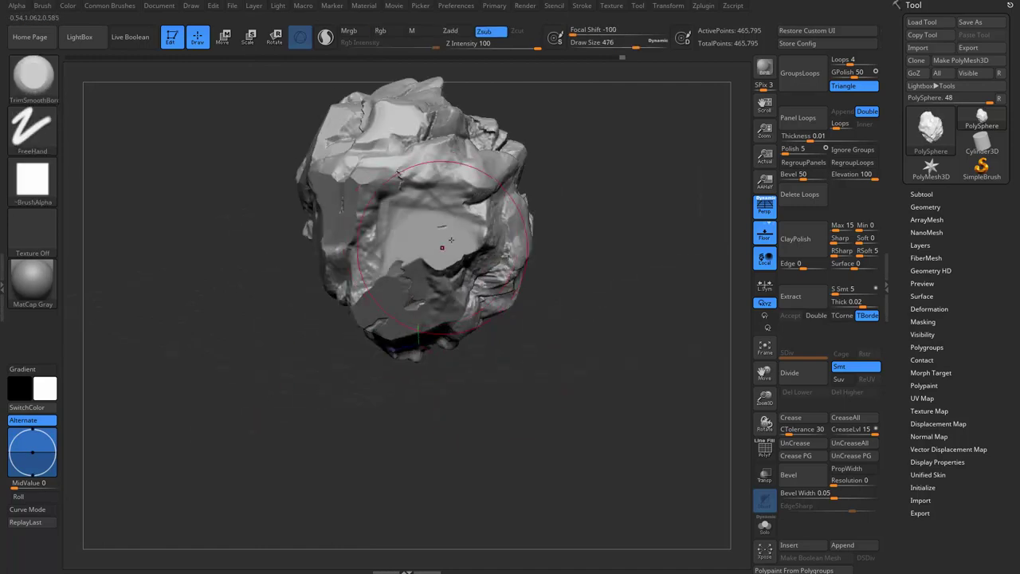
key(bracketleft)
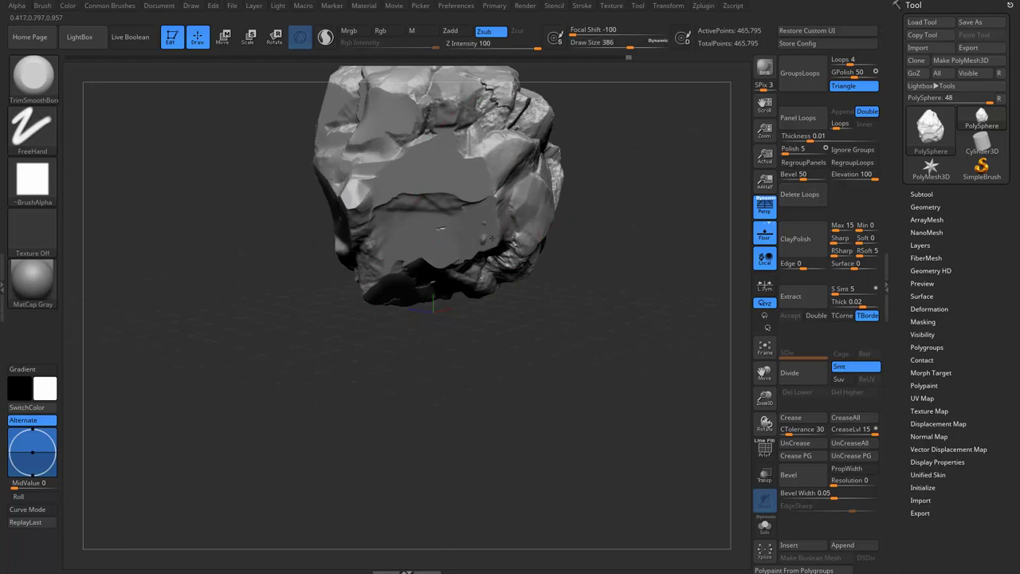
right_drag(482, 191, 507, 238)
drag(508, 241, 478, 247)
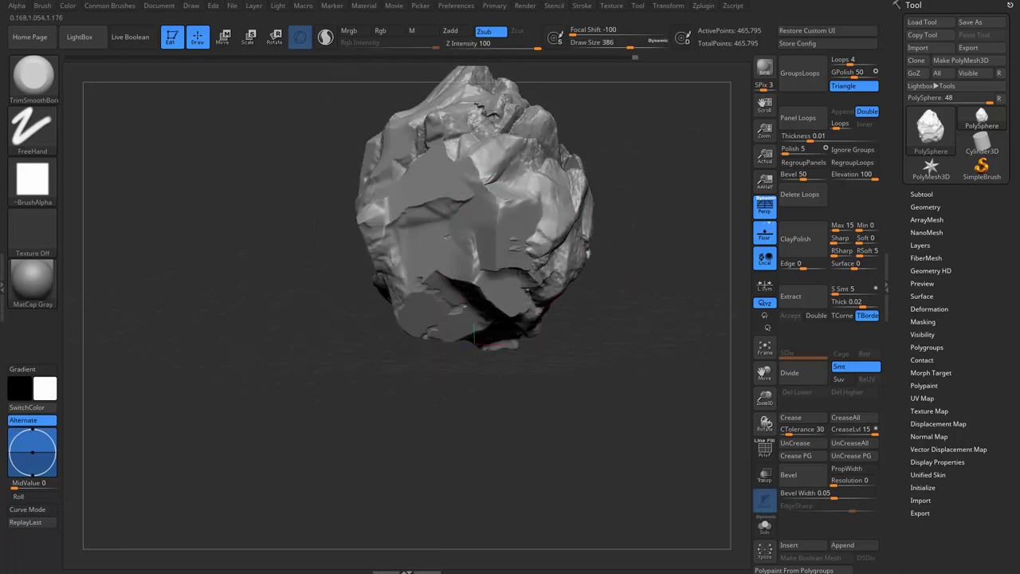
drag(558, 207, 518, 311)
Trim the streaked lower-right area of the rock into flat planes.
right_drag(518, 239, 506, 287)
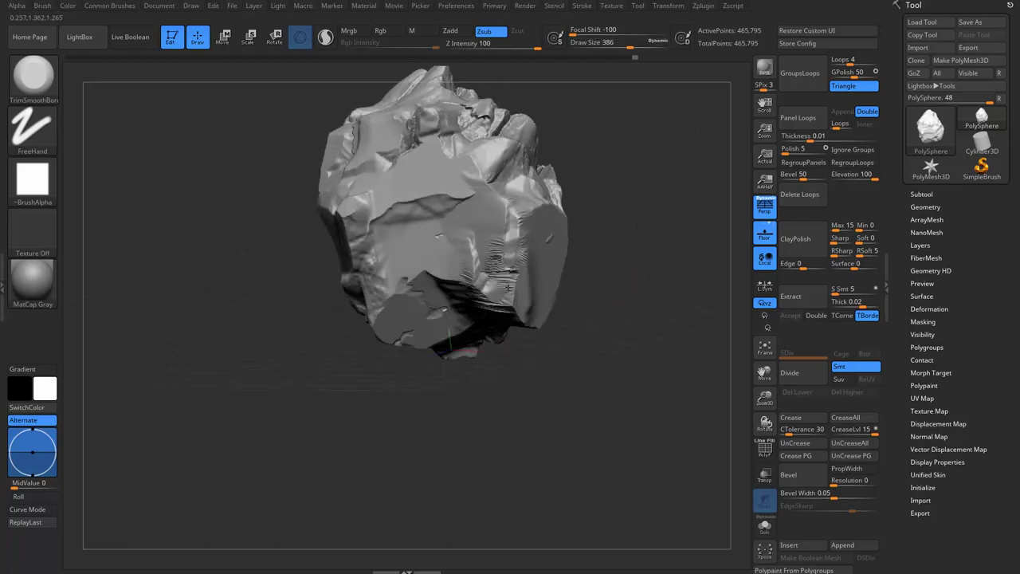
drag(506, 287, 535, 364)
right_drag(535, 364, 626, 342)
right_drag(530, 376, 508, 329)
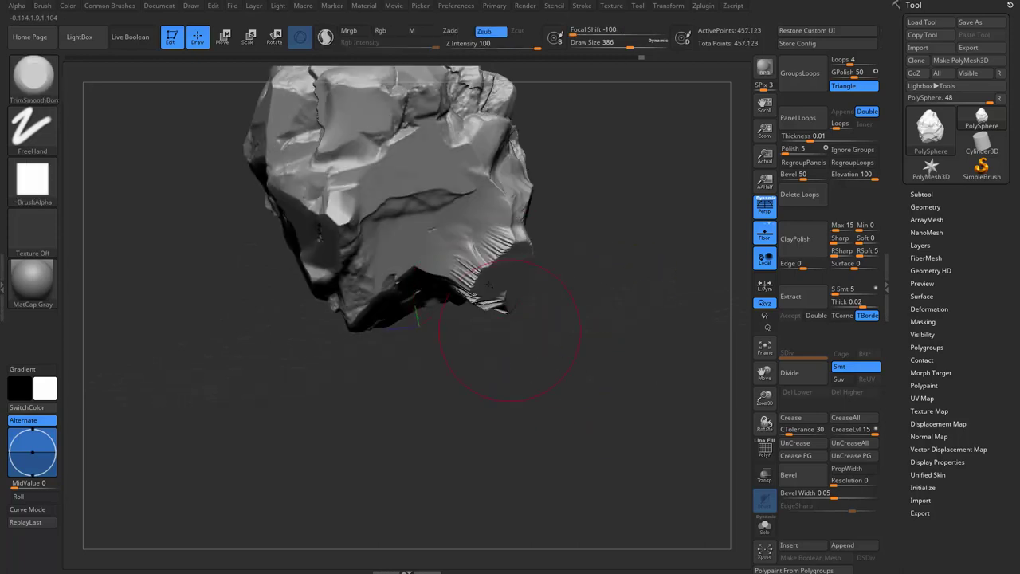
mouse_move(509, 329)
mouse_down()
mouse_move(459, 257)
mouse_move(470, 231)
mouse_up()
right_drag(470, 231, 435, 303)
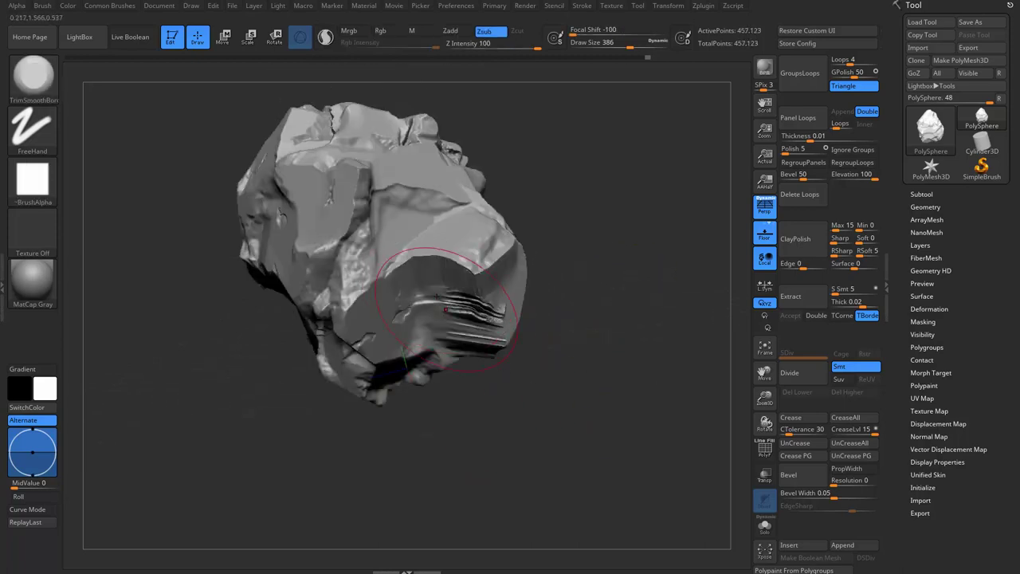
drag(446, 319, 421, 324)
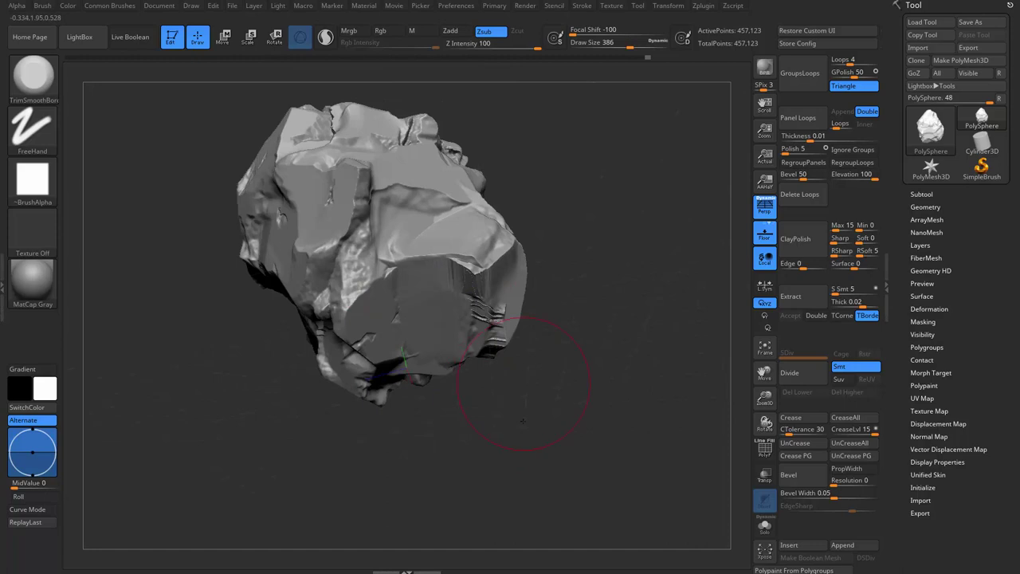
Trim more flat cuts into the rock's lower-right and right surfaces.
right_drag(522, 420, 558, 330)
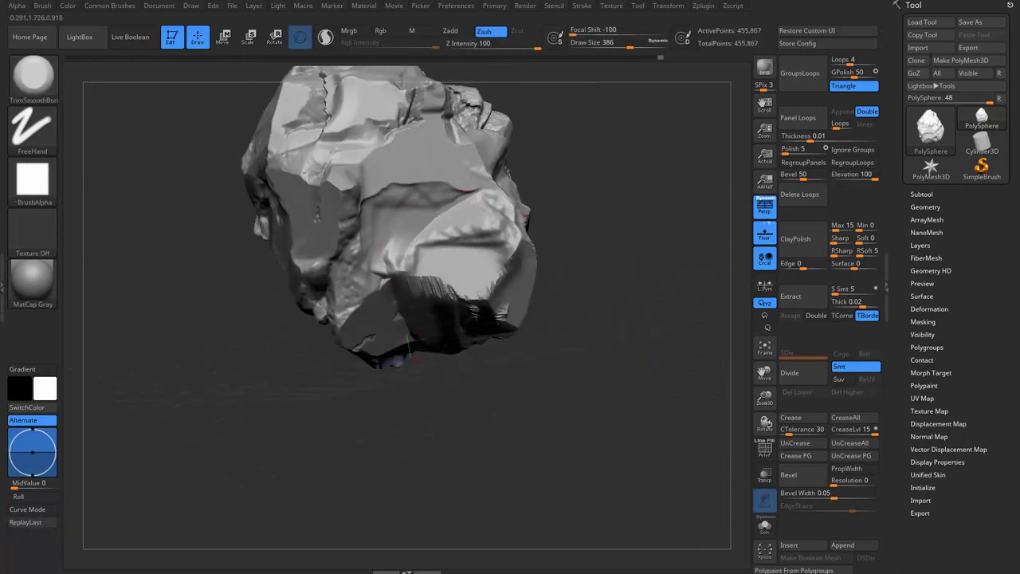
right_drag(479, 269, 478, 319)
drag(494, 287, 430, 239)
right_drag(478, 319, 498, 247)
drag(498, 245, 478, 207)
mouse_move(478, 207)
right_down()
mouse_move(451, 285)
mouse_move(478, 193)
right_up()
Flatten the front face into a box-like planar block.
mouse_move(398, 184)
mouse_down()
mouse_move(358, 239)
mouse_move(375, 231)
mouse_move(335, 263)
mouse_up()
drag(383, 215, 415, 303)
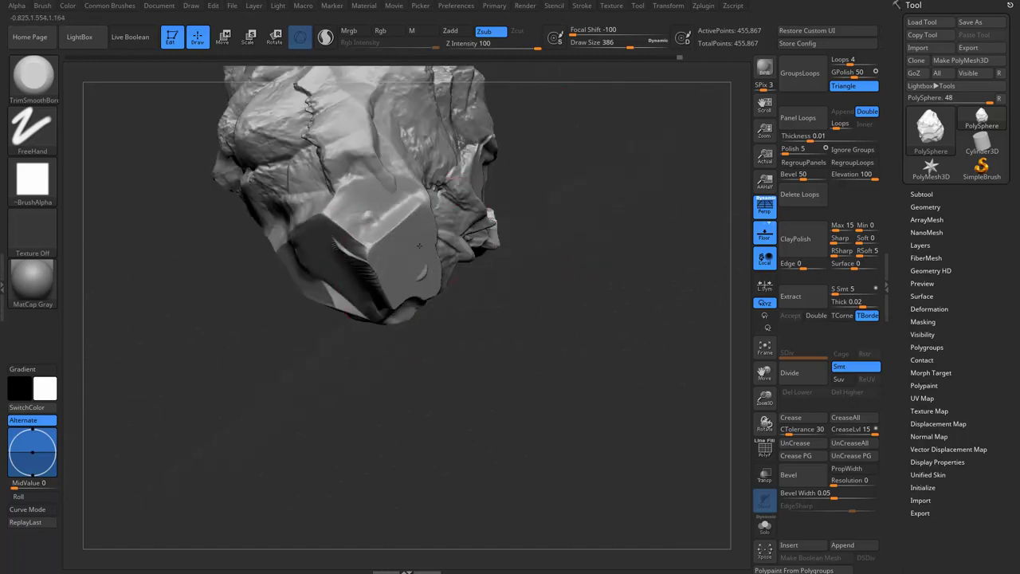
drag(382, 239, 355, 172)
mouse_move(355, 172)
right_down()
mouse_move(299, 297)
mouse_move(359, 280)
right_up()
key(f)
Carve a large flat area and a patch on the upper surface, then review other sides.
mouse_move(359, 280)
mouse_down()
mouse_move(331, 323)
mouse_move(255, 231)
mouse_up()
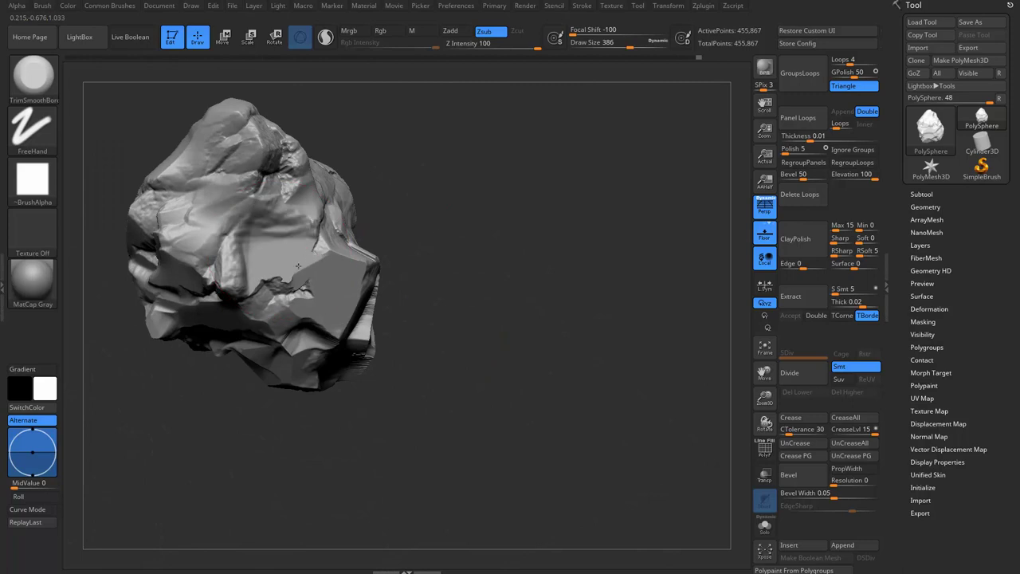
key(ctrl)
alt+drag(223, 199, 255, 239)
alt+drag(255, 183, 239, 255)
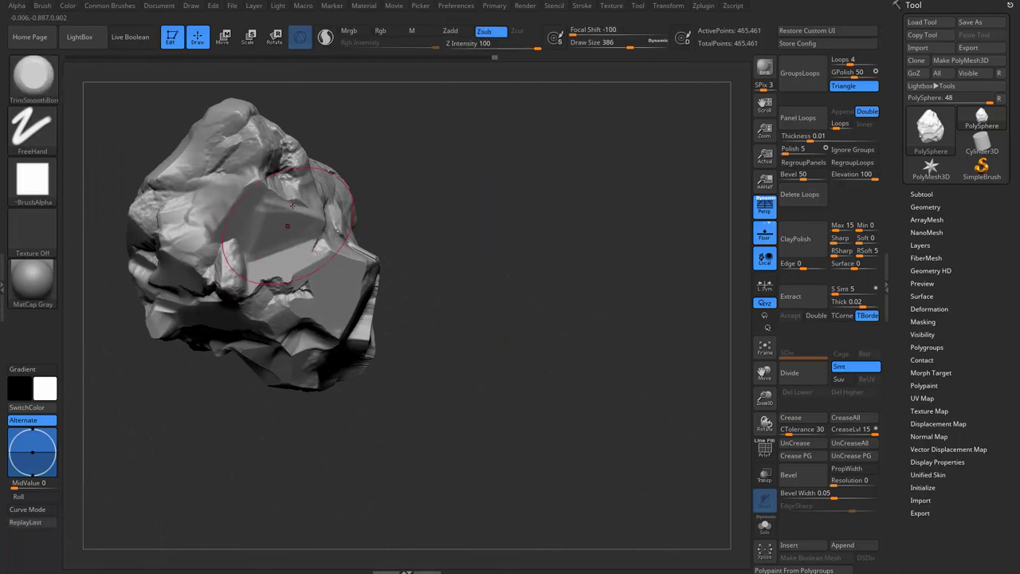
right_drag(239, 255, 266, 184)
drag(266, 184, 260, 167)
right_drag(311, 208, 290, 135)
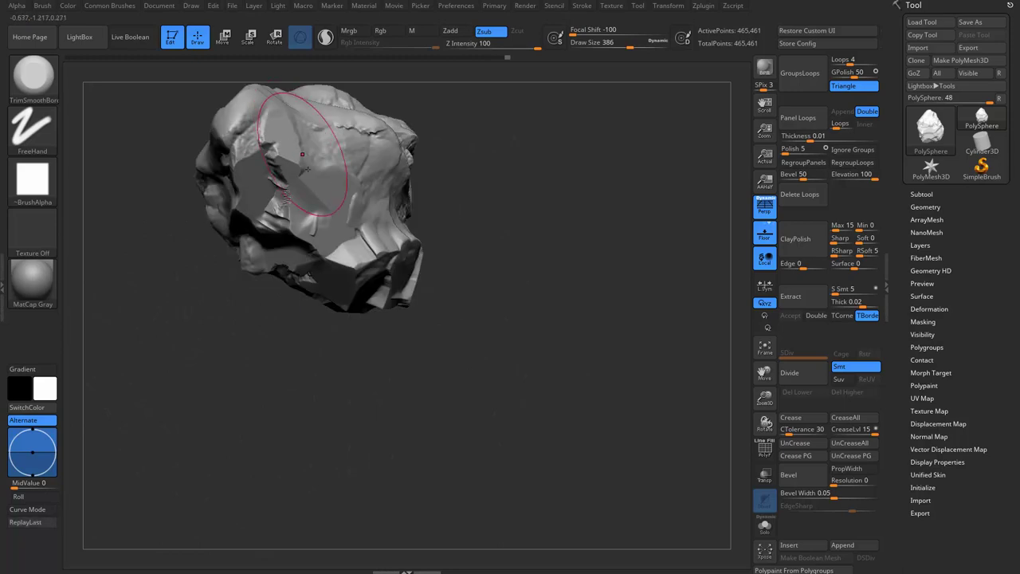
mouse_move(364, 178)
right_down()
mouse_move(368, 152)
mouse_move(406, 163)
mouse_move(420, 217)
mouse_move(376, 211)
right_up()
mouse_move(333, 253)
right_down()
mouse_move(328, 176)
mouse_move(361, 181)
right_up()
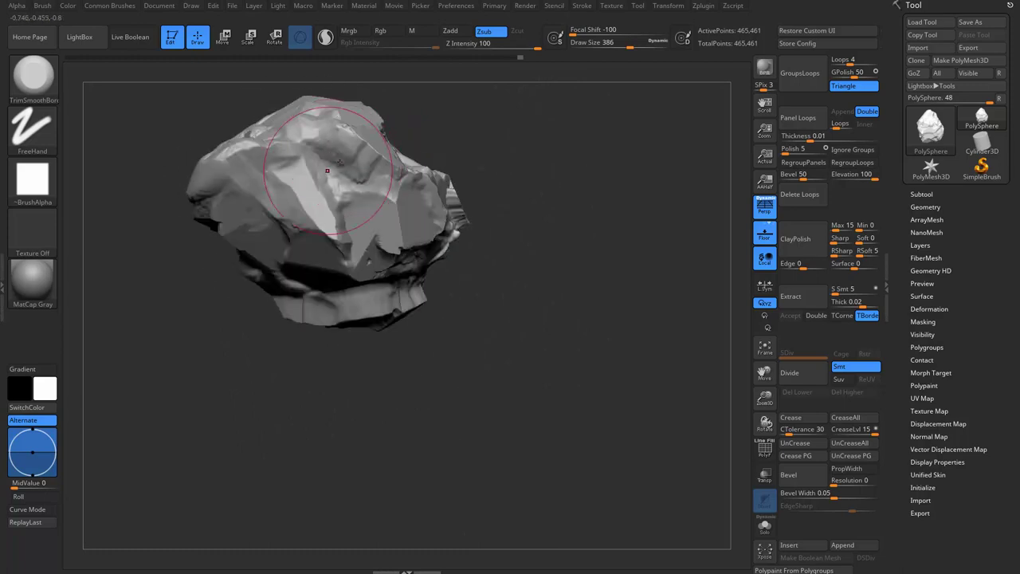
mouse_move(273, 231)
right_down()
mouse_move(366, 231)
mouse_move(418, 337)
mouse_move(293, 271)
right_up()
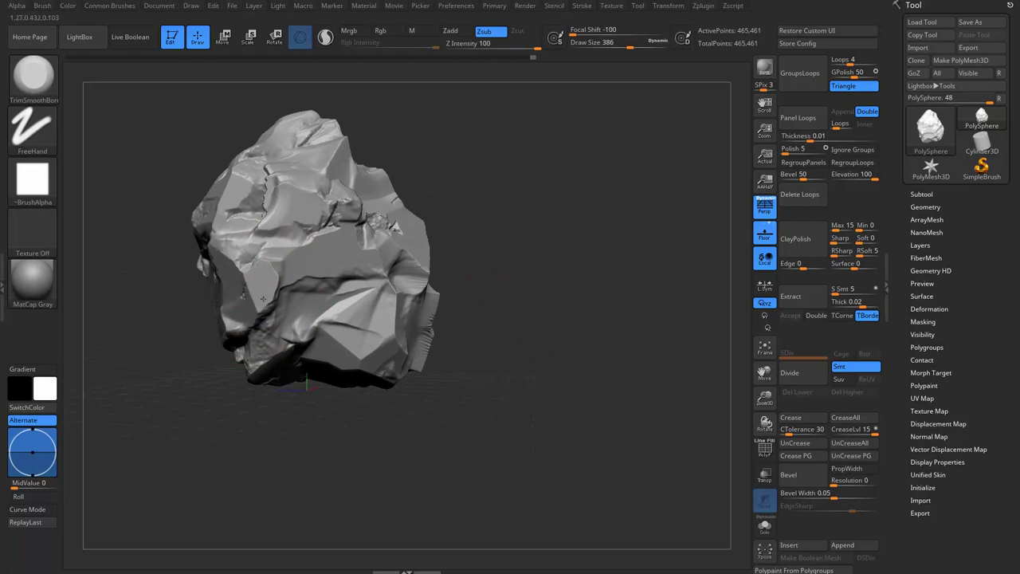
Flatten the surface across the rock's centre from a new angle.
mouse_move(302, 252)
right_down()
mouse_move(331, 305)
mouse_move(317, 268)
mouse_move(342, 243)
right_up()
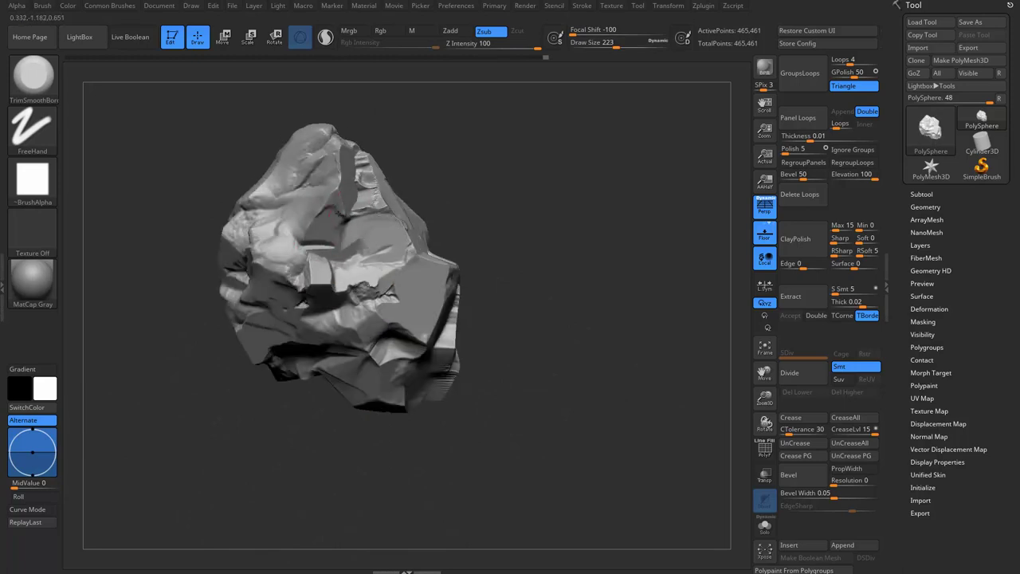
right_drag(336, 204, 274, 238)
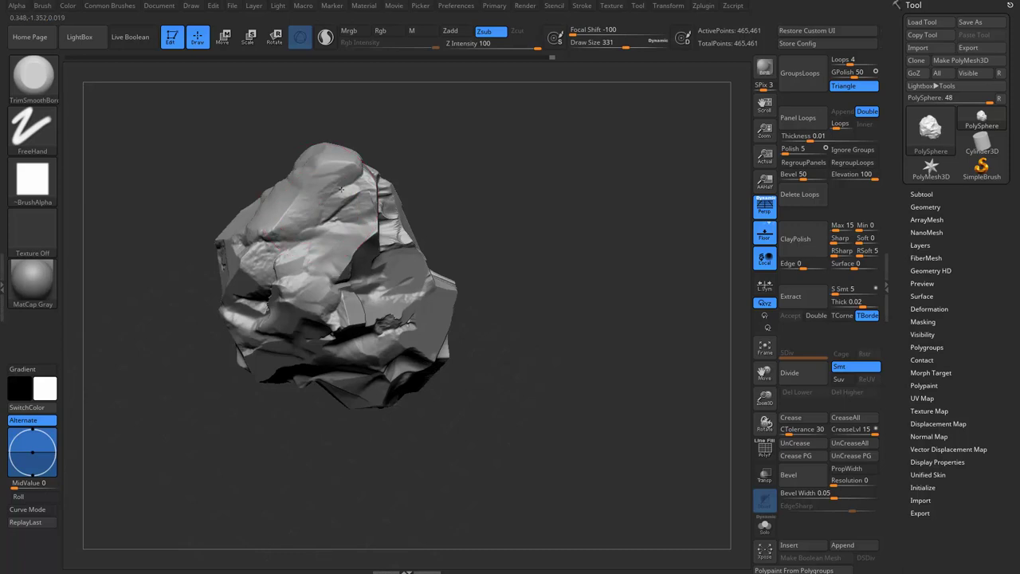
drag(273, 237, 272, 236)
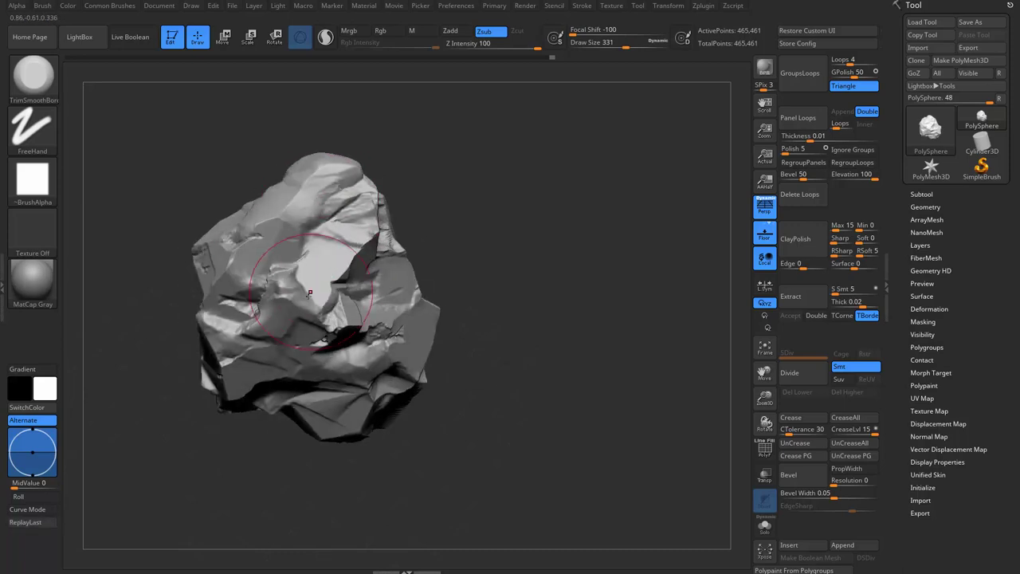
drag(310, 293, 293, 310)
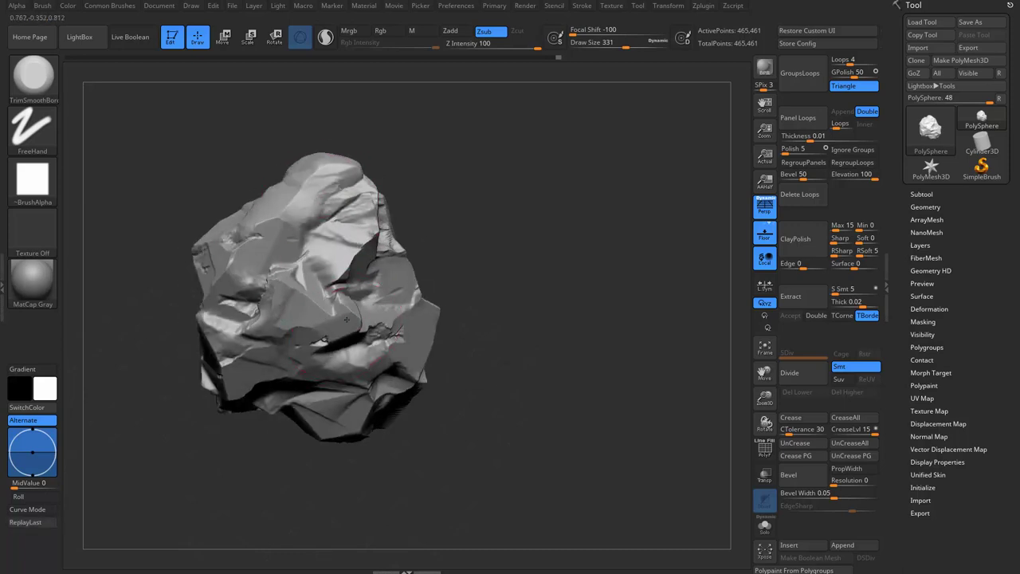
Trim a flat patch onto the rock's upper face.
right_drag(346, 318, 295, 466)
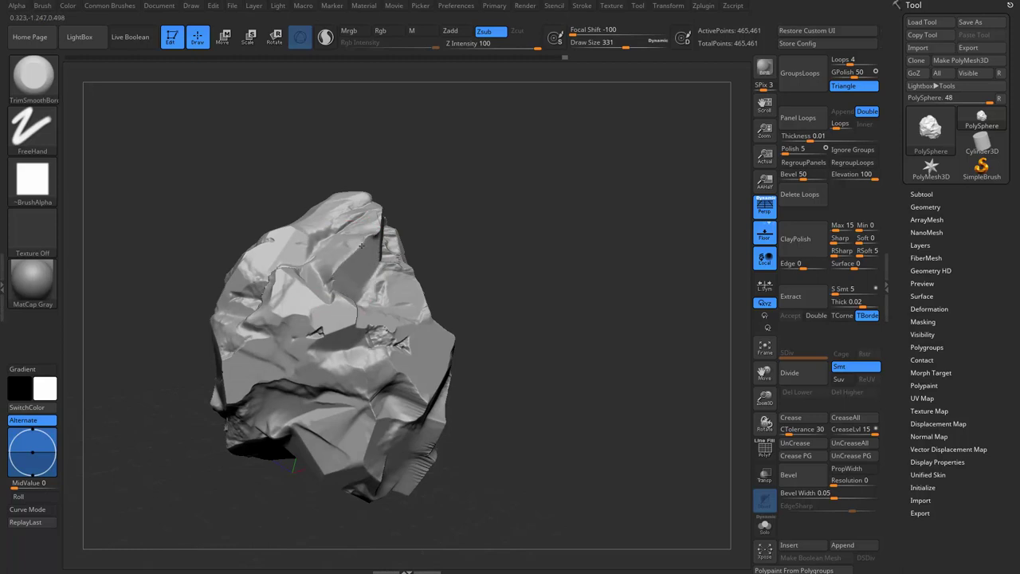
mouse_move(373, 228)
right_down()
mouse_move(352, 216)
mouse_move(364, 205)
mouse_move(414, 214)
right_up()
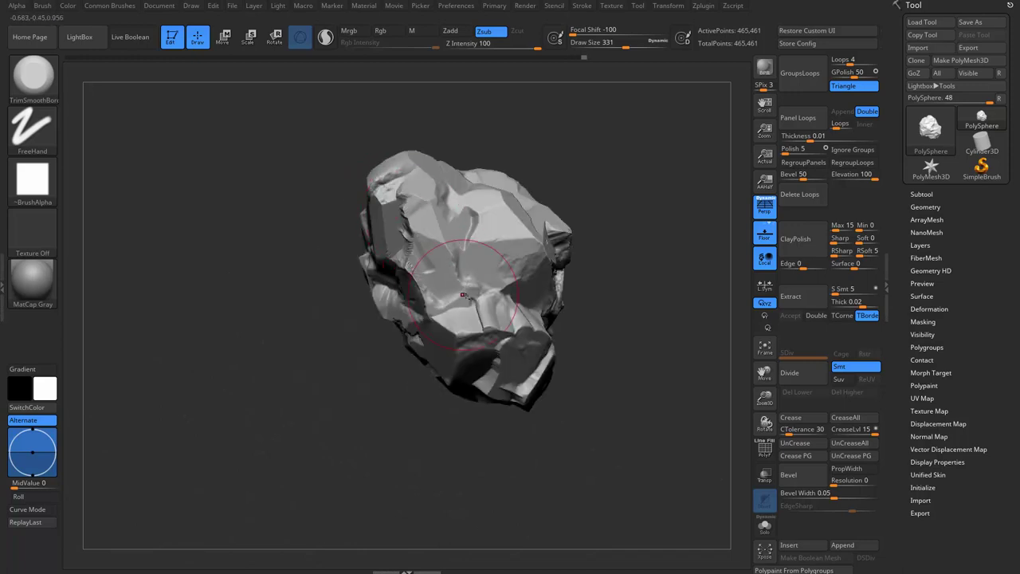
right_drag(437, 255, 339, 204)
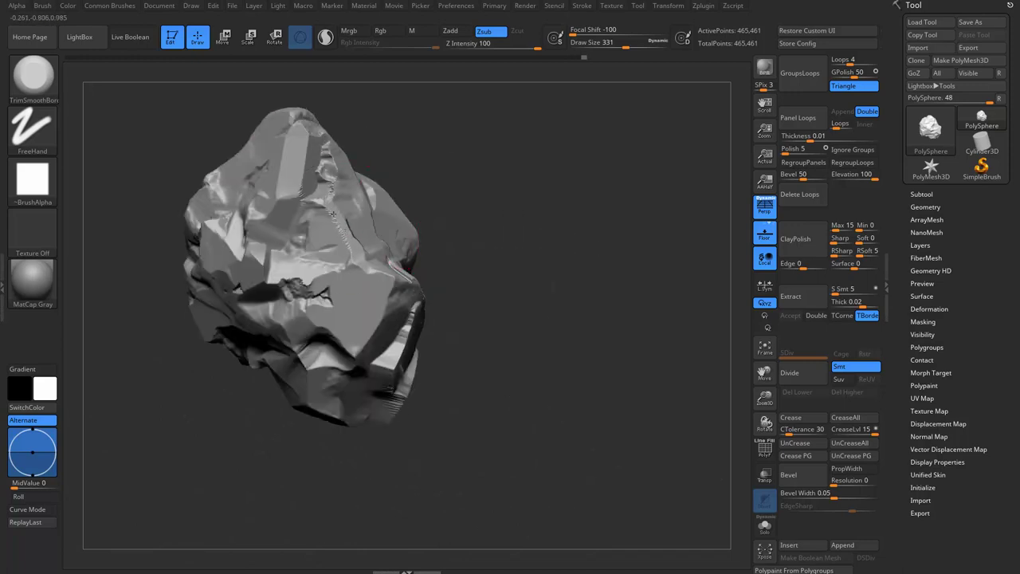
drag(344, 226, 335, 182)
right_drag(340, 171, 296, 211)
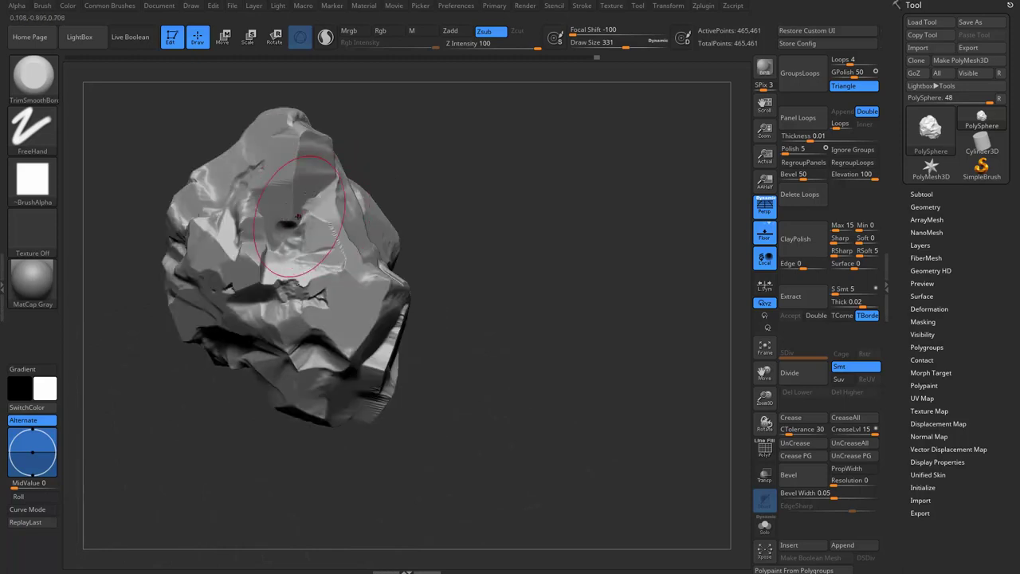
Orbit the rock to inspect its other faces for more planes.
mouse_move(307, 136)
right_down()
mouse_move(303, 165)
mouse_move(303, 140)
mouse_move(340, 163)
mouse_move(552, 148)
mouse_move(381, 275)
right_up()
right_drag(369, 232, 369, 214)
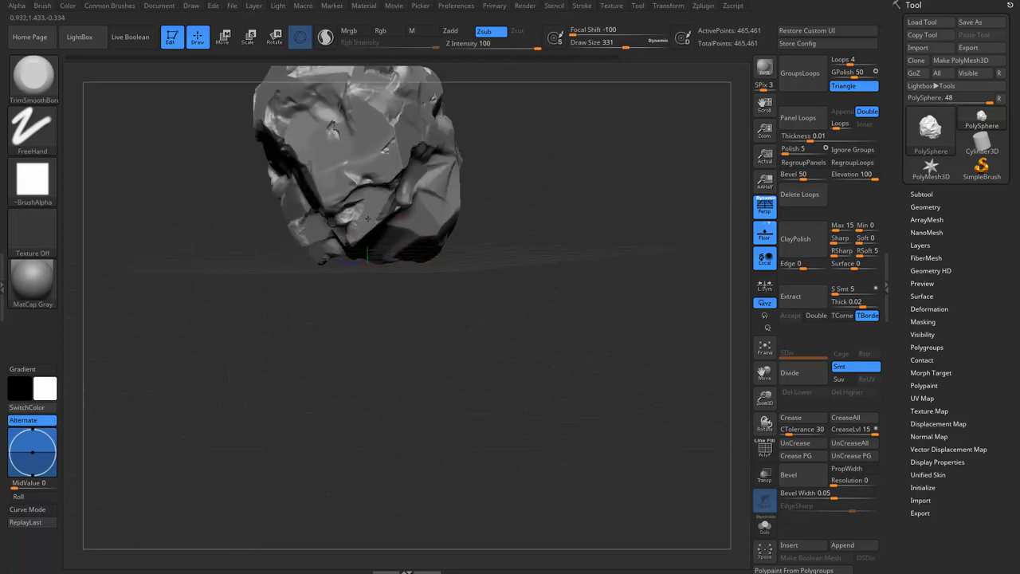
mouse_move(367, 257)
right_down()
mouse_move(388, 279)
mouse_move(400, 239)
right_up()
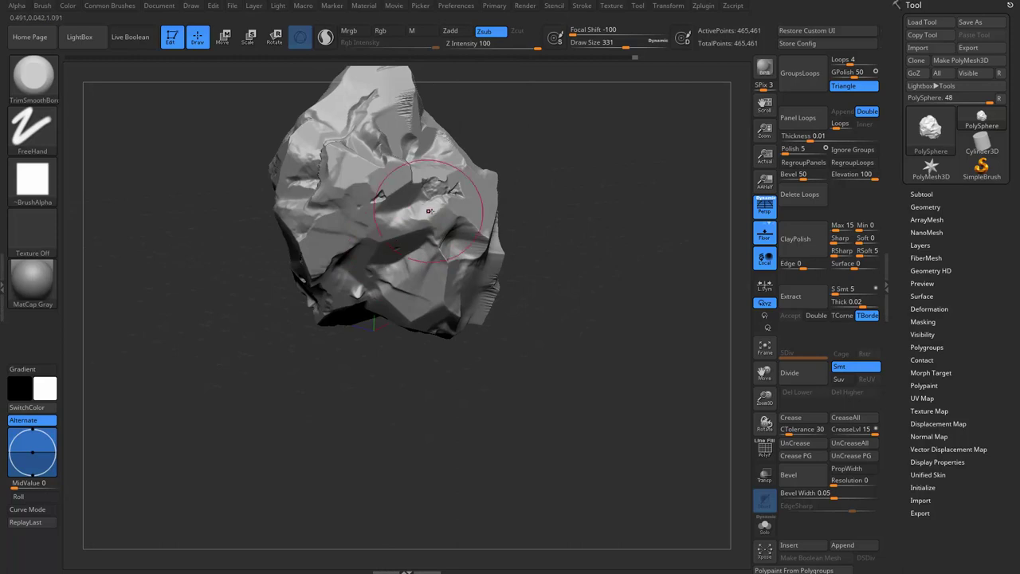
mouse_move(465, 207)
right_down()
mouse_move(489, 194)
mouse_move(433, 167)
mouse_move(476, 211)
right_up()
Raise the brush draw size to 1000 for large reshaping.
key(s)
drag(478, 210, 498, 211)
mouse_move(498, 210)
right_down()
mouse_move(273, 388)
mouse_move(514, 165)
right_up()
mouse_move(515, 164)
right_down()
mouse_move(398, 239)
mouse_move(391, 210)
right_up()
key(s)
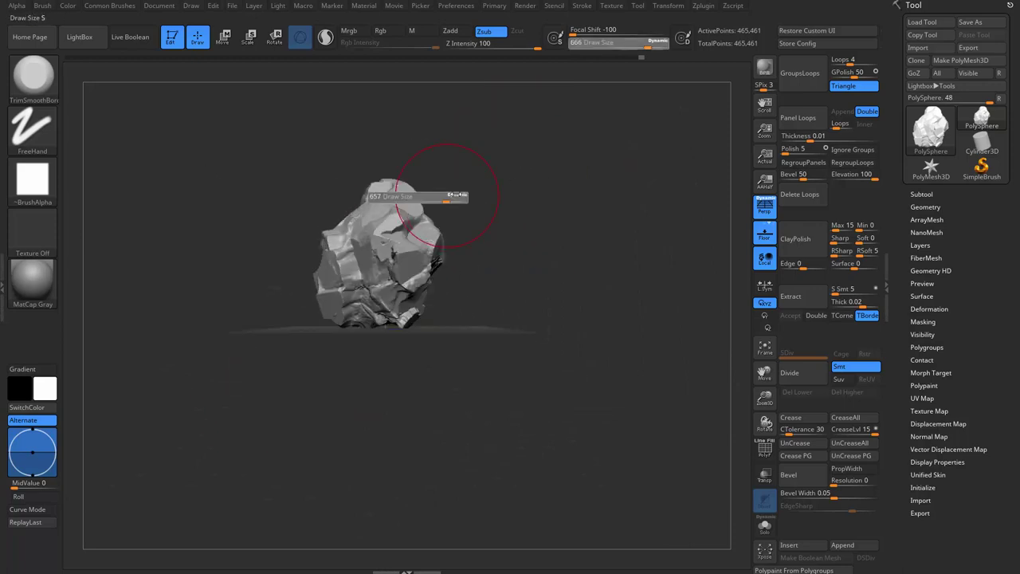
drag(391, 211, 409, 183)
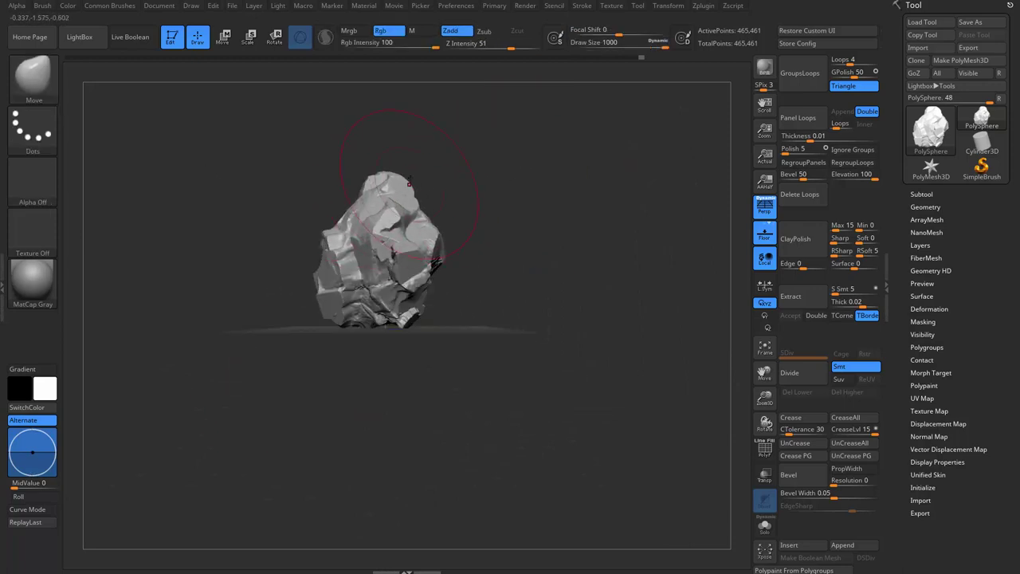
Push the rock's right side and pull its bottom down into a taller shape.
mouse_move(437, 255)
mouse_down()
mouse_move(446, 239)
mouse_move(446, 287)
mouse_move(442, 275)
mouse_up()
mouse_move(422, 239)
mouse_down()
mouse_move(414, 287)
mouse_move(390, 319)
mouse_up()
mouse_move(406, 255)
mouse_down()
mouse_move(399, 343)
mouse_move(414, 299)
mouse_move(444, 342)
mouse_move(577, 262)
mouse_move(574, 216)
mouse_up()
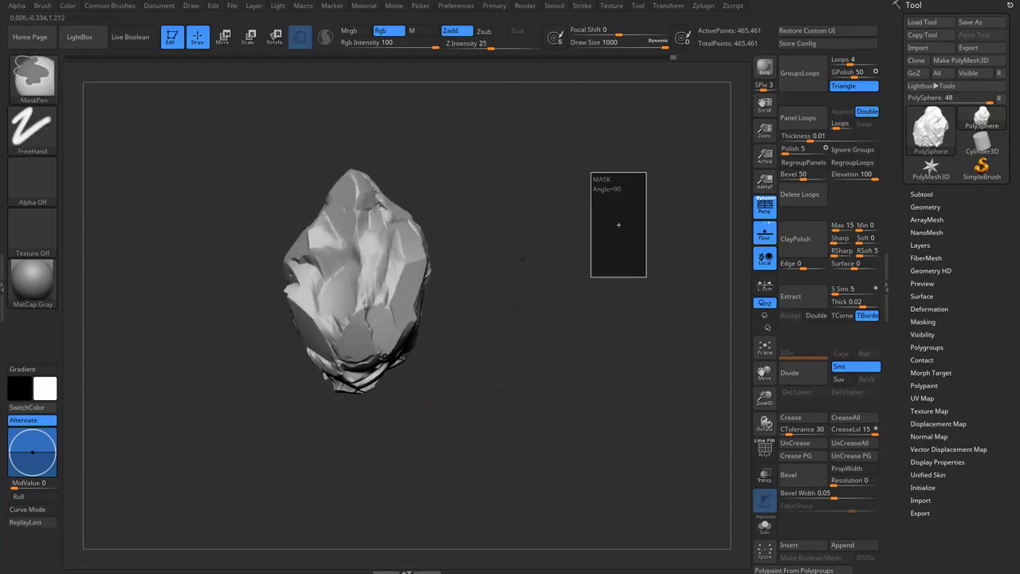
mouse_move(535, 250)
mouse_down()
mouse_move(547, 274)
mouse_move(531, 308)
mouse_up()
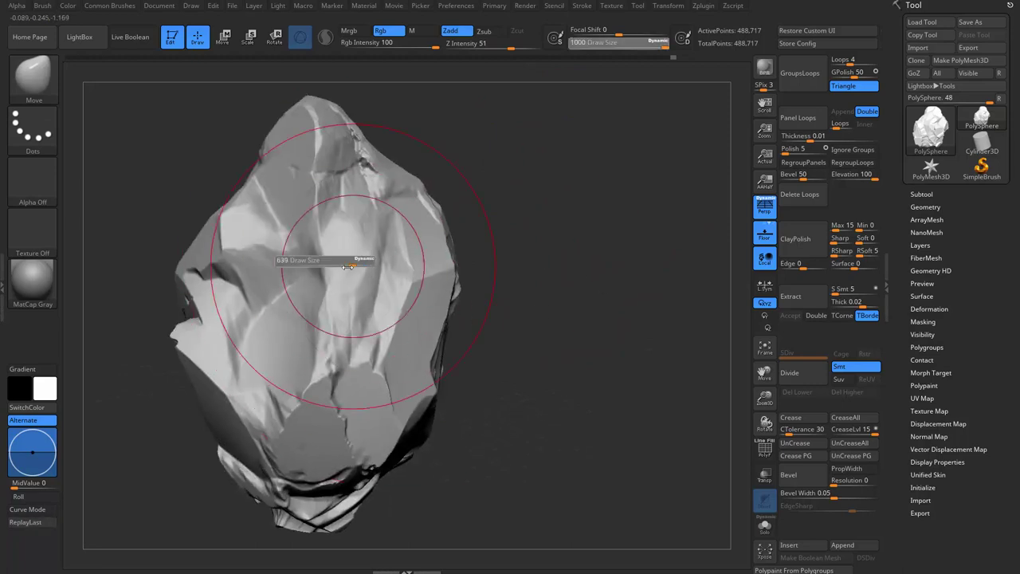
drag(330, 262, 341, 177)
Lightly smooth the rock's tip with the TrimSmoothBorder brush.
key(b)
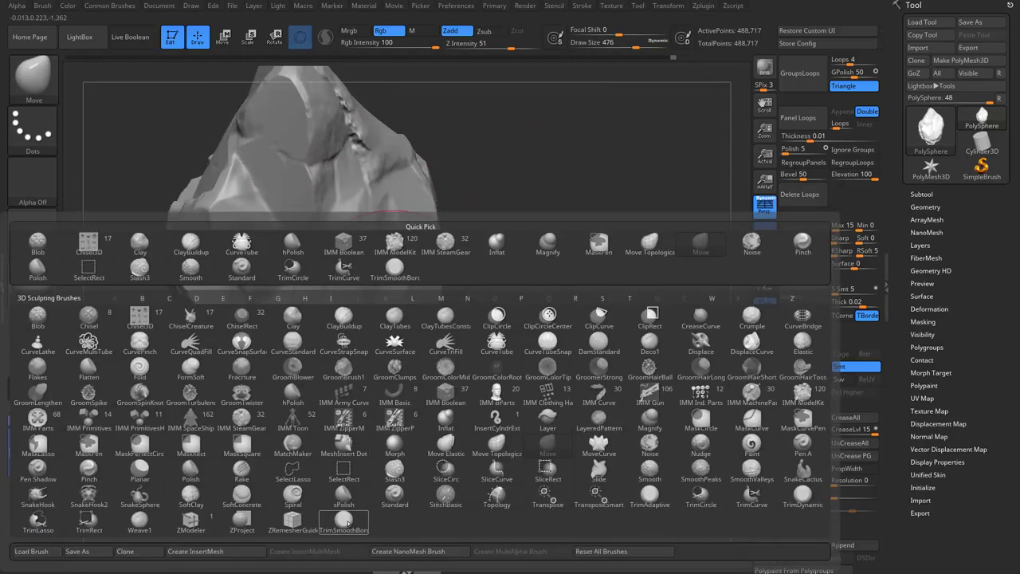
click(344, 522)
mouse_move(308, 171)
mouse_down()
mouse_move(369, 239)
mouse_move(329, 216)
mouse_up()
mouse_move(405, 319)
alt+mouse_down()
mouse_move(457, 182)
mouse_move(408, 289)
mouse_move(406, 249)
alt+mouse_up()
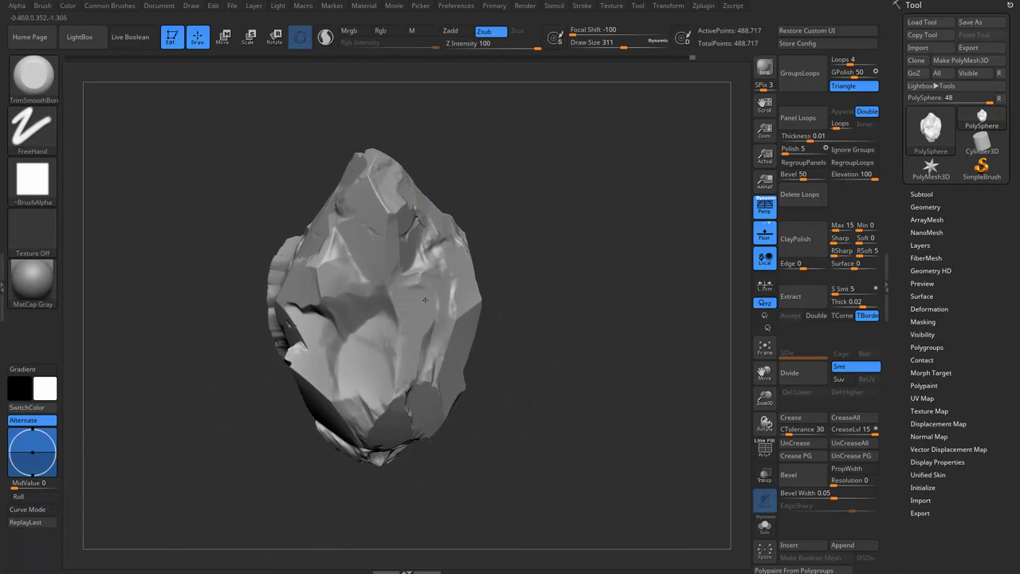
Return to TrimSmoothBorder in Zsub mode and trim small areas of the surface.
drag(424, 300, 455, 300)
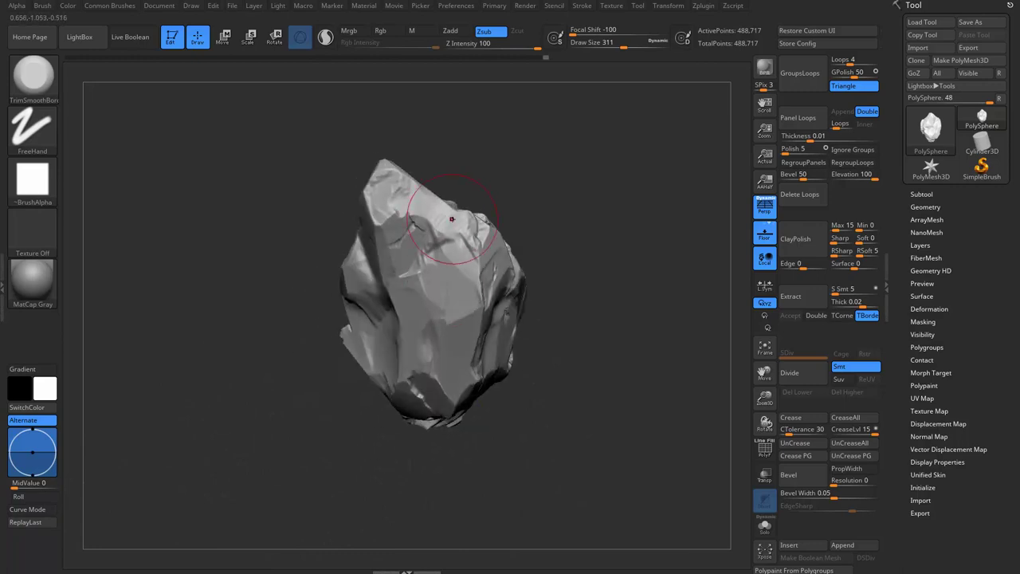
drag(470, 239, 403, 255)
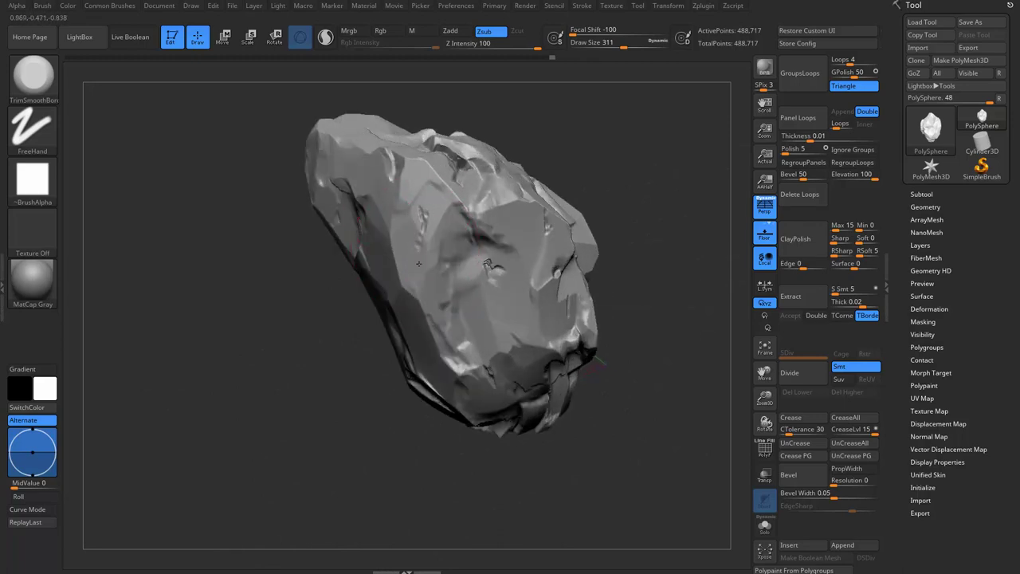
mouse_move(433, 228)
mouse_down()
mouse_move(599, 186)
mouse_move(436, 239)
mouse_move(455, 216)
mouse_up()
key(b)
key(t)
key(s)
mouse_move(455, 216)
right_down()
mouse_move(497, 273)
mouse_move(546, 183)
mouse_move(585, 185)
right_up()
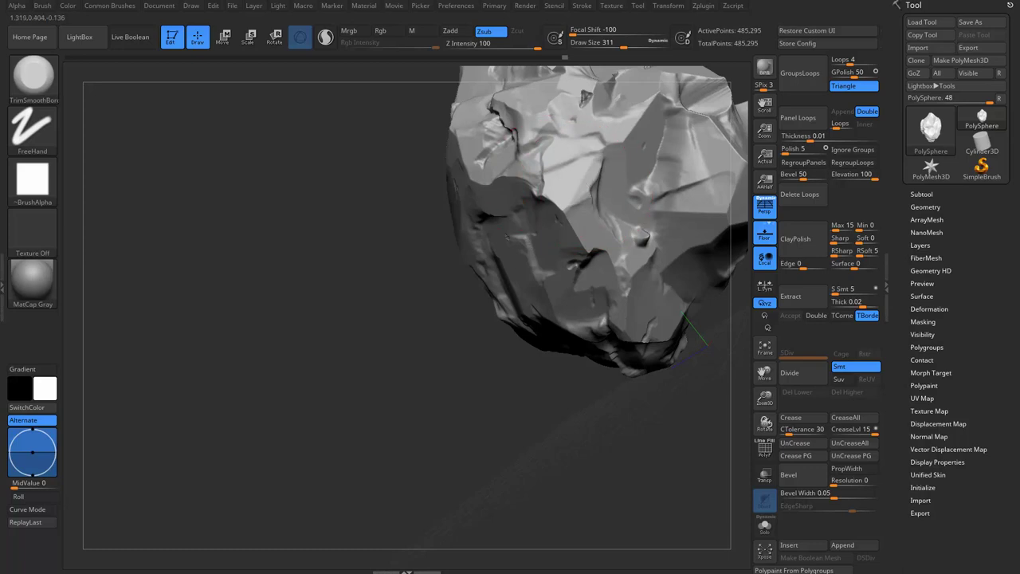
Flatten the front crease and chip the area around the lower ridge.
mouse_move(489, 204)
right_down()
mouse_move(519, 262)
mouse_move(479, 219)
mouse_move(455, 250)
mouse_move(431, 255)
right_up()
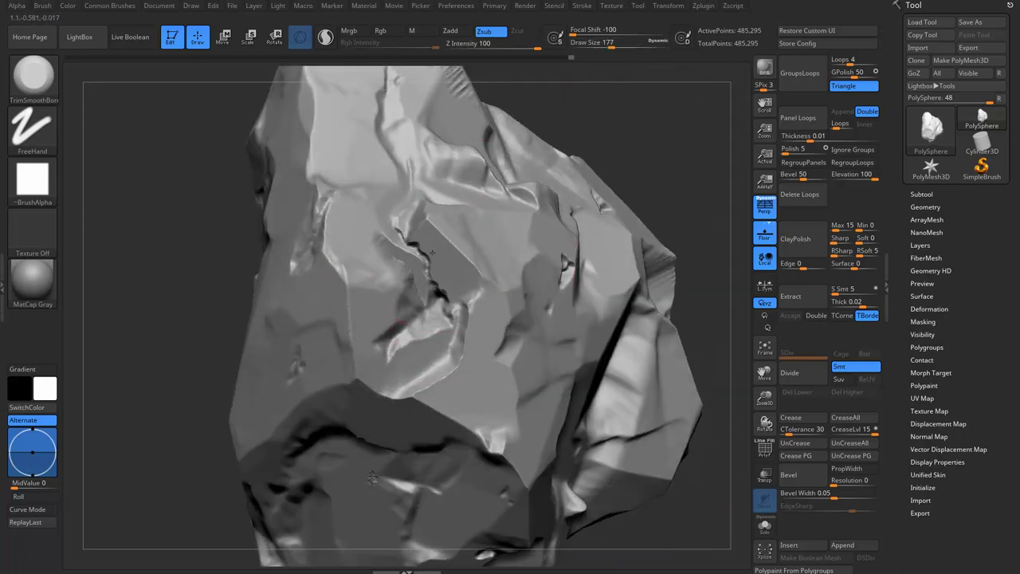
mouse_move(391, 290)
shift+mouse_down()
mouse_move(369, 287)
mouse_move(434, 343)
mouse_move(480, 333)
mouse_move(417, 372)
mouse_move(430, 375)
mouse_move(455, 360)
mouse_move(426, 360)
shift+mouse_up()
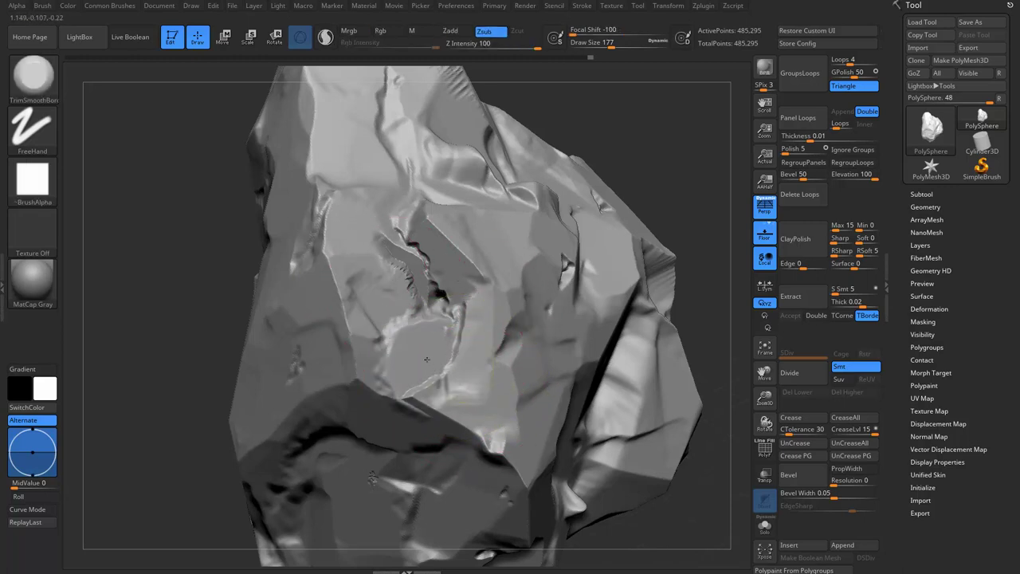
right_drag(452, 353, 446, 382)
drag(422, 398, 455, 410)
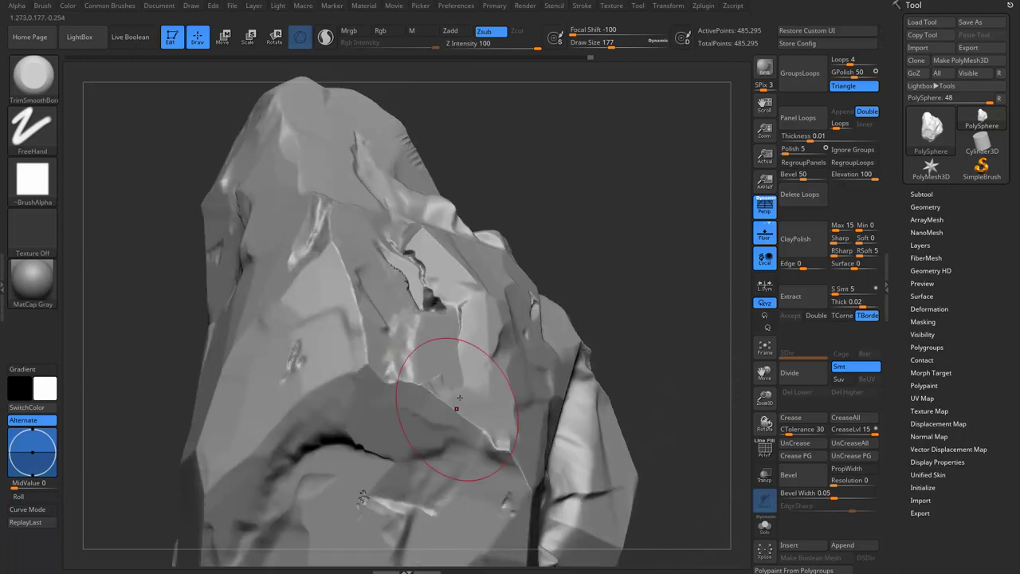
right_drag(455, 410, 414, 345)
mouse_move(415, 345)
mouse_down()
mouse_move(412, 273)
mouse_move(449, 286)
mouse_up()
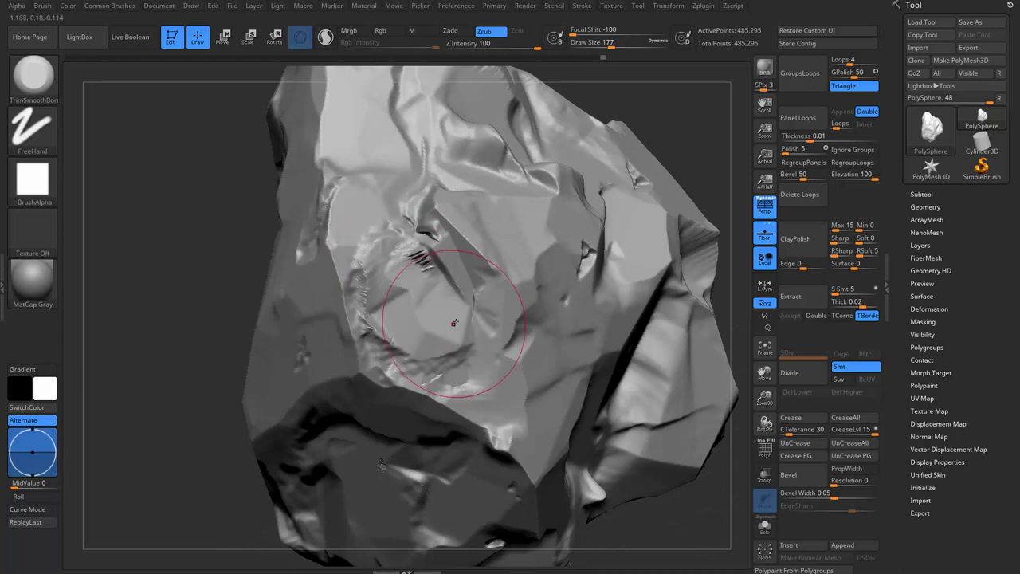
Flatten and smooth the central face, then turn the rock to new angles.
right_drag(430, 323, 424, 333)
mouse_move(431, 355)
mouse_down()
mouse_move(432, 319)
mouse_move(398, 263)
mouse_move(424, 276)
mouse_up()
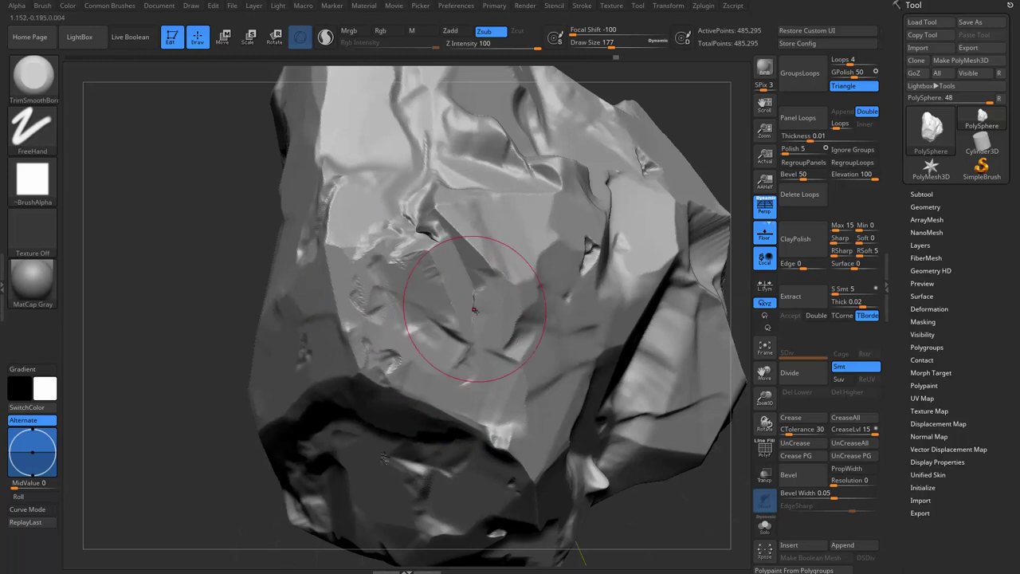
right_drag(474, 309, 540, 305)
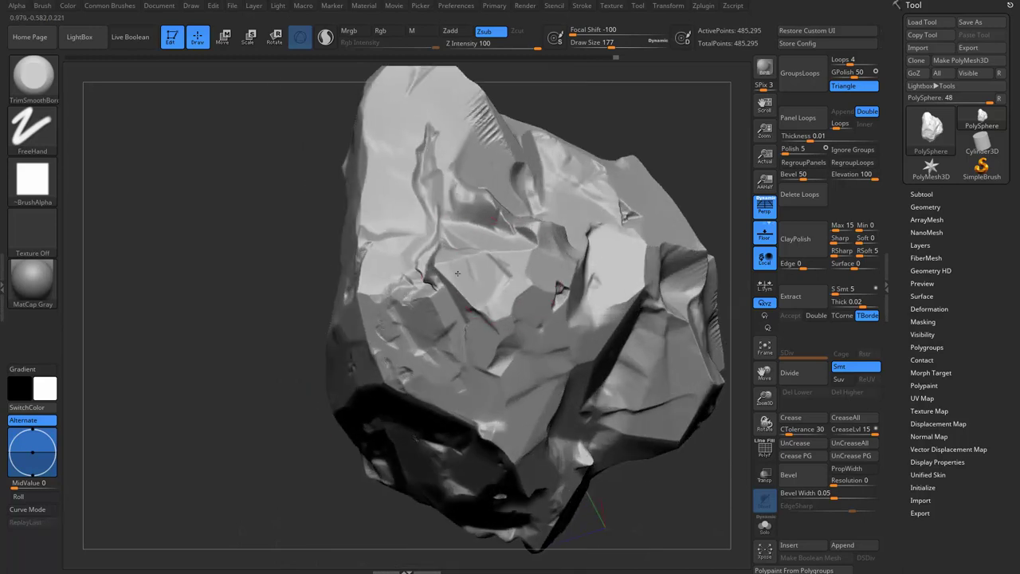
right_drag(525, 291, 465, 309)
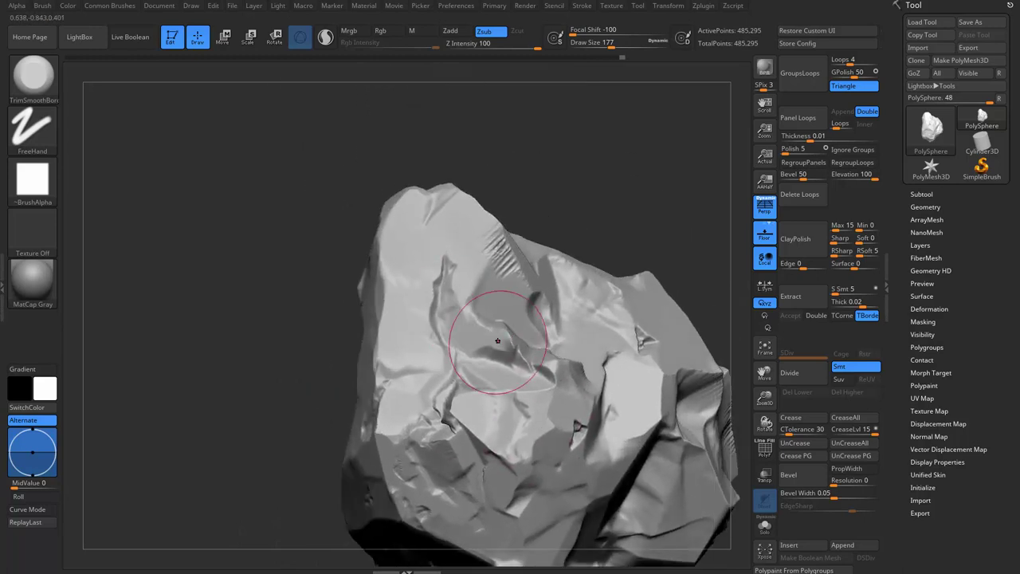
mouse_move(443, 269)
right_down()
mouse_move(505, 244)
mouse_move(486, 248)
mouse_move(410, 216)
mouse_move(433, 250)
mouse_move(413, 226)
mouse_move(410, 239)
right_up()
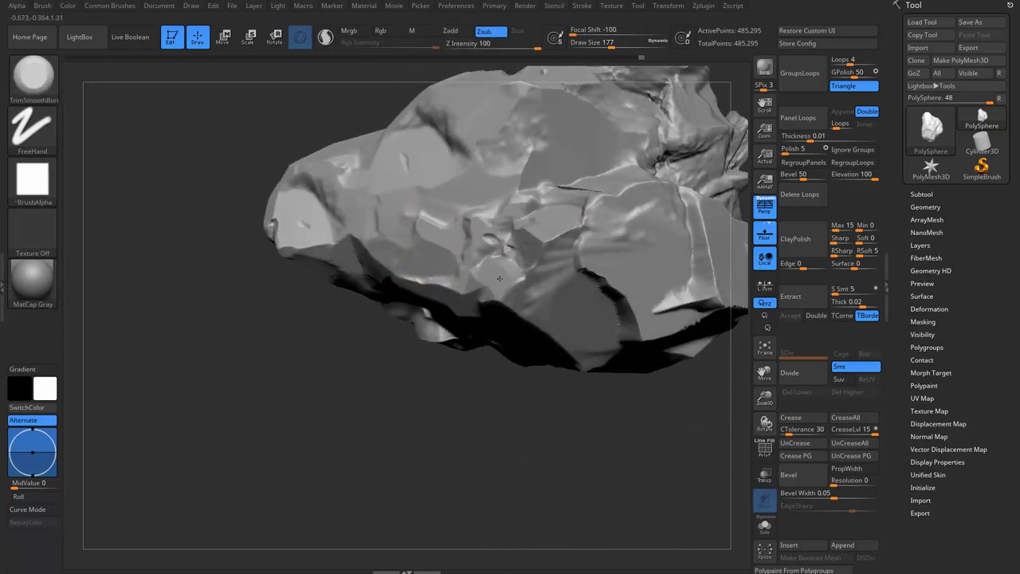
Turn to the rock's far side and flatten its cracked surface with one stroke.
mouse_move(521, 296)
right_down()
mouse_move(464, 262)
mouse_move(492, 246)
right_up()
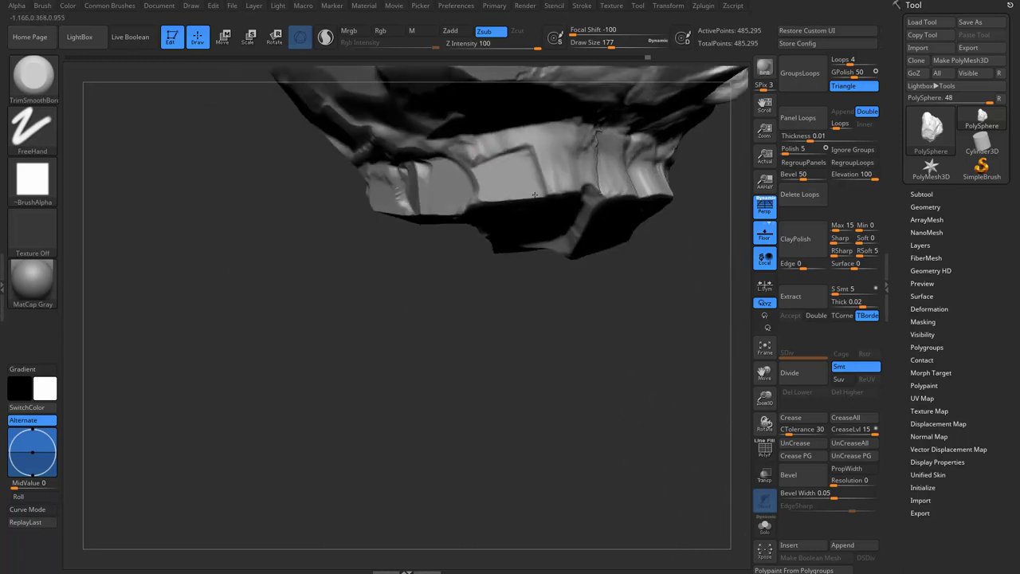
mouse_move(534, 194)
mouse_down()
mouse_move(510, 148)
mouse_move(534, 144)
mouse_move(605, 172)
mouse_move(501, 142)
mouse_move(506, 160)
mouse_move(528, 129)
mouse_move(486, 199)
mouse_up()
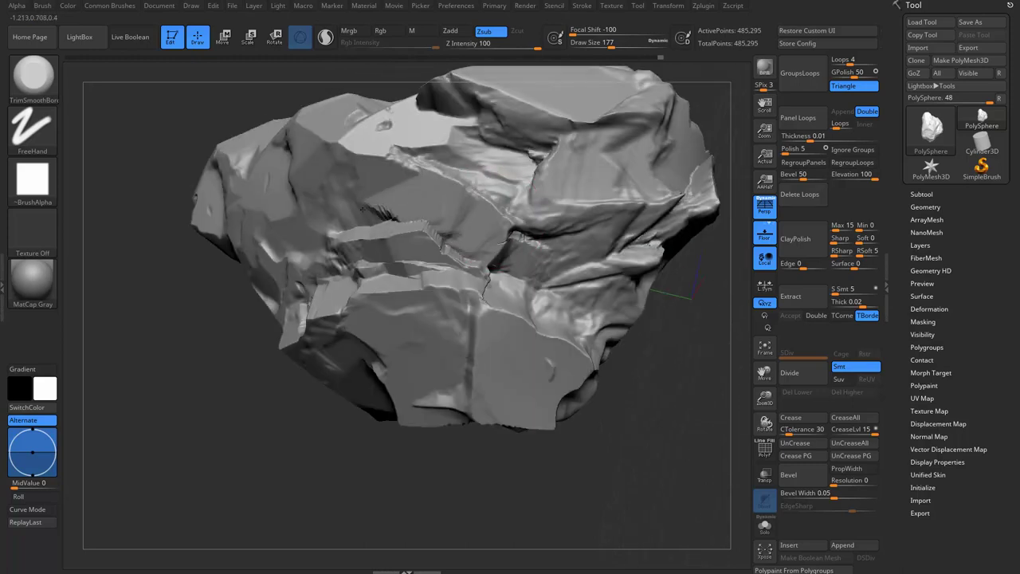
mouse_move(362, 208)
mouse_down()
mouse_move(458, 212)
mouse_move(455, 193)
mouse_move(389, 184)
mouse_up()
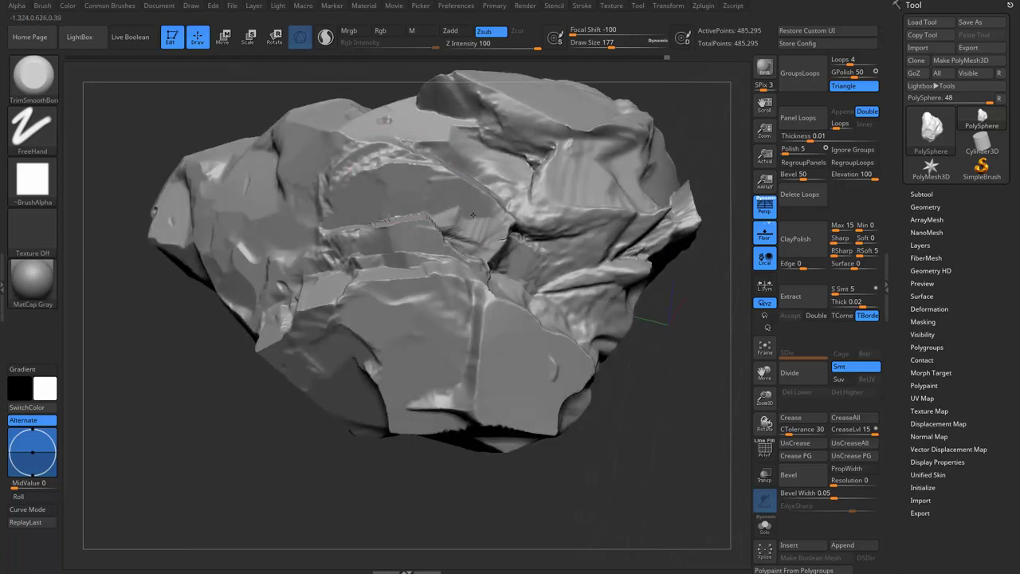
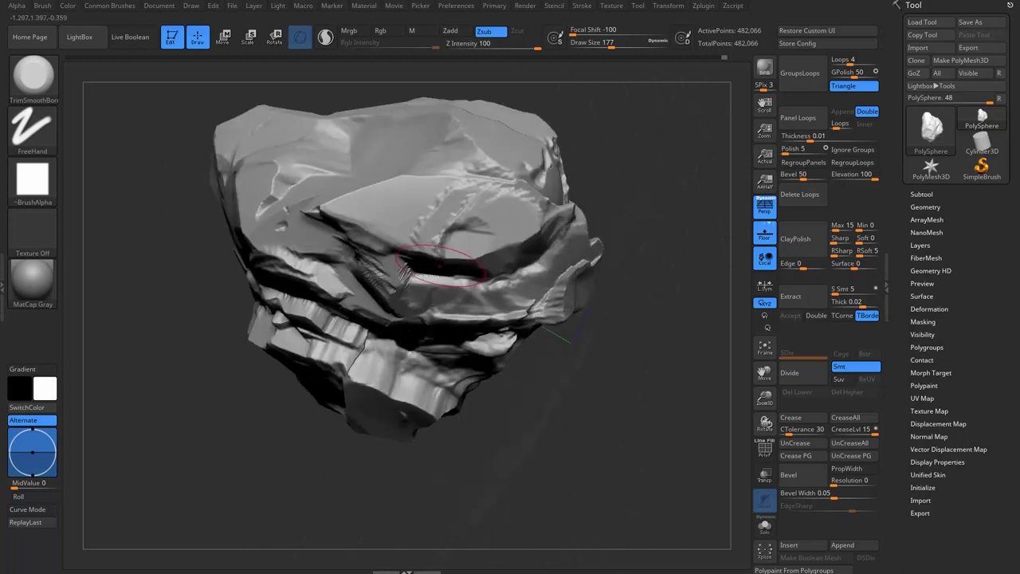
Flatten the dark dents and crevices on the rock's top into smooth trimmed planes, then frame the whole rock.
drag(459, 237, 431, 215)
drag(478, 183, 502, 199)
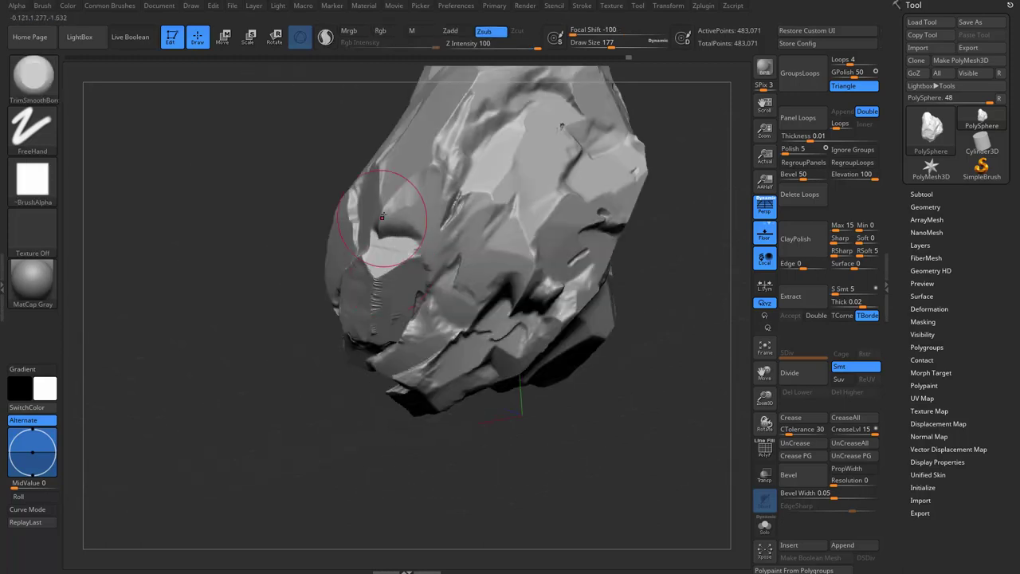
drag(407, 222, 388, 216)
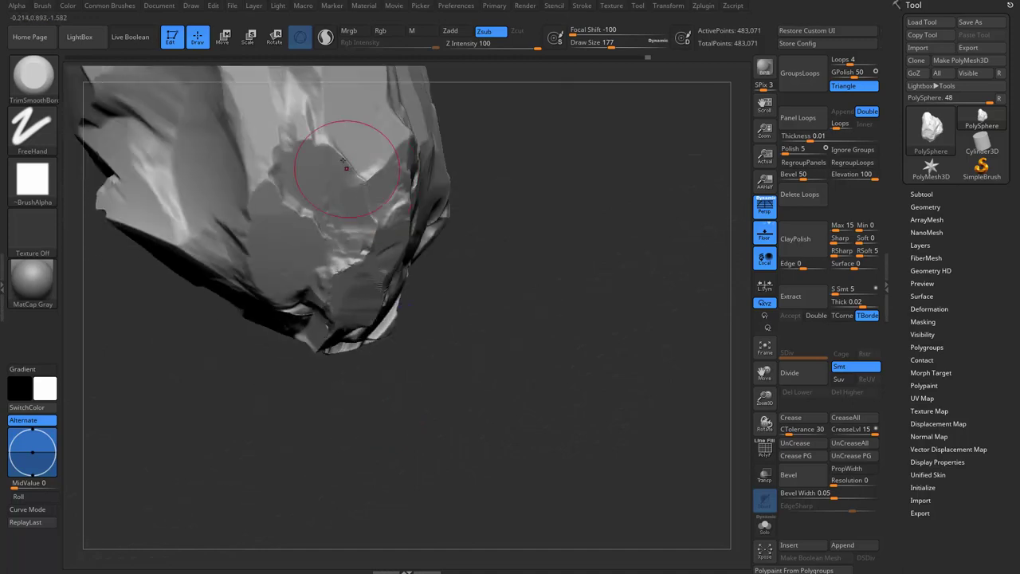
drag(346, 167, 368, 194)
mouse_move(389, 152)
mouse_down()
mouse_move(264, 367)
mouse_move(305, 403)
mouse_move(374, 410)
mouse_move(470, 250)
mouse_move(364, 228)
mouse_move(338, 251)
mouse_up()
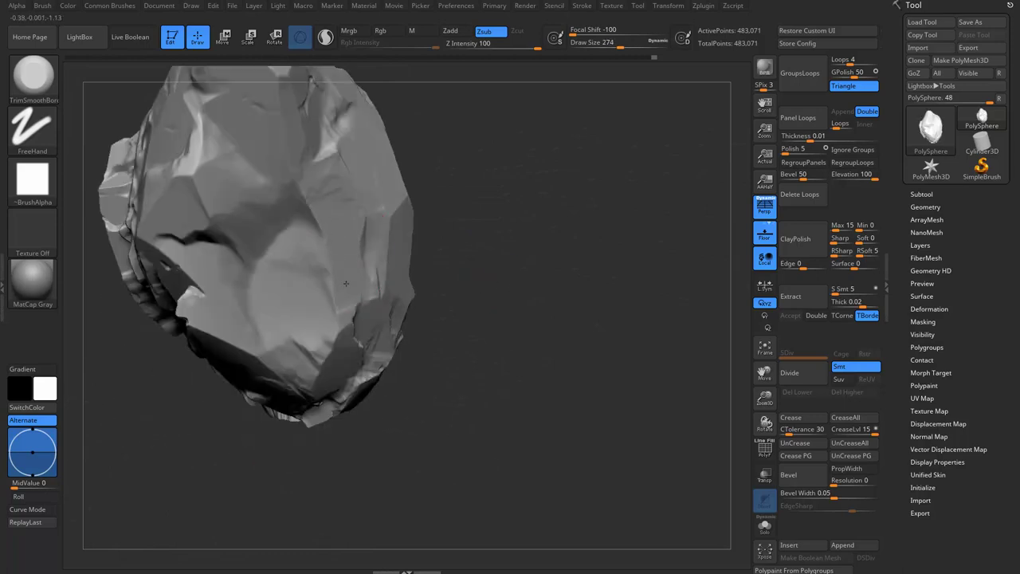
mouse_move(400, 256)
mouse_down()
mouse_move(398, 353)
mouse_move(459, 228)
mouse_move(488, 217)
mouse_up()
Resize the brush, raising draw size to 867 and then lowering it to 437.
key(s)
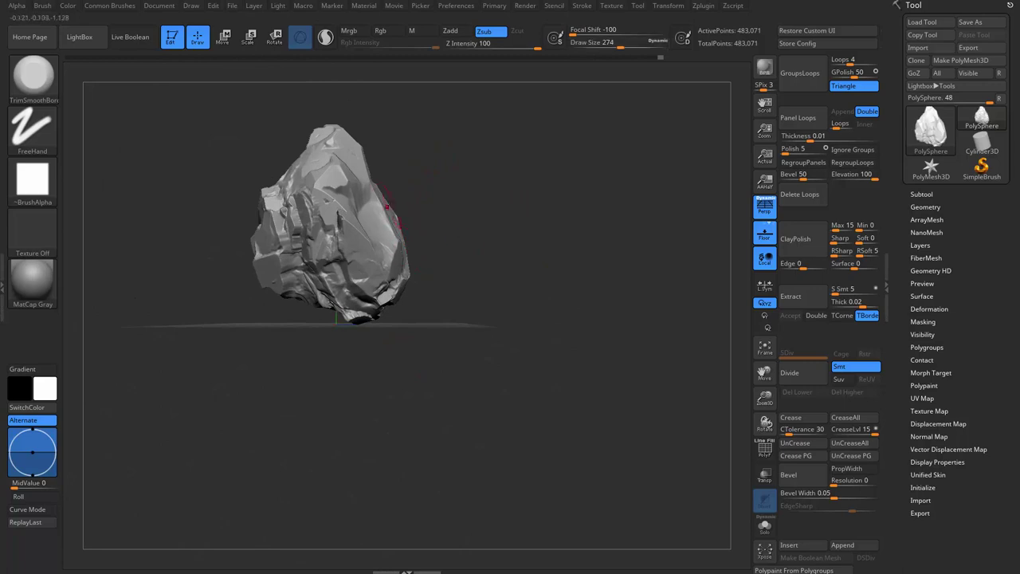
key(s)
drag(398, 178, 426, 182)
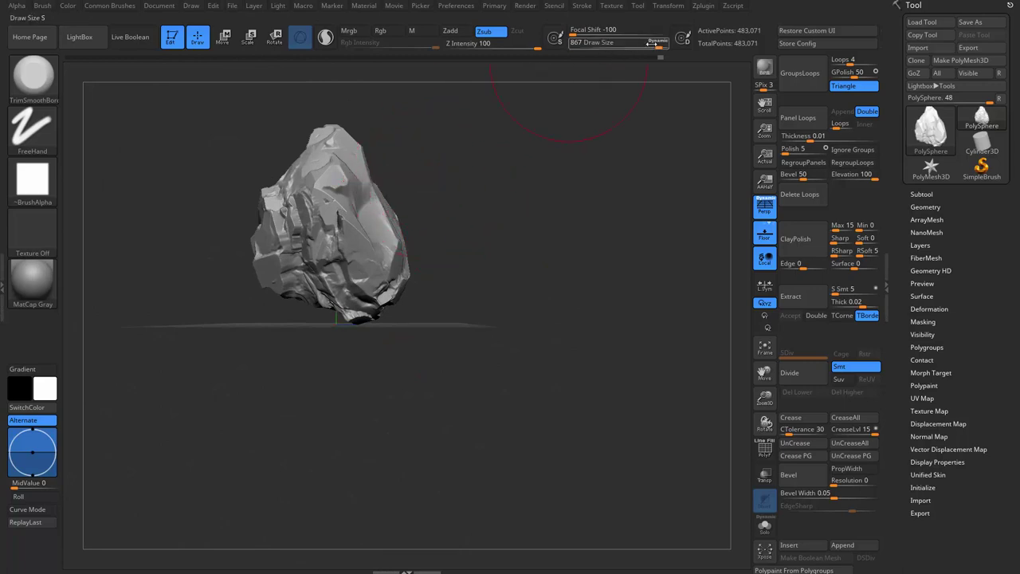
key(s)
mouse_move(448, 195)
mouse_down()
mouse_move(407, 205)
mouse_move(386, 322)
mouse_move(360, 241)
mouse_move(489, 249)
mouse_move(519, 327)
mouse_up()
Switch to the Move brush (BMV), shrink it to 163, and undo the bulge on the right side.
key(b)
key(m)
key(v)
key([)
key([)
key([)
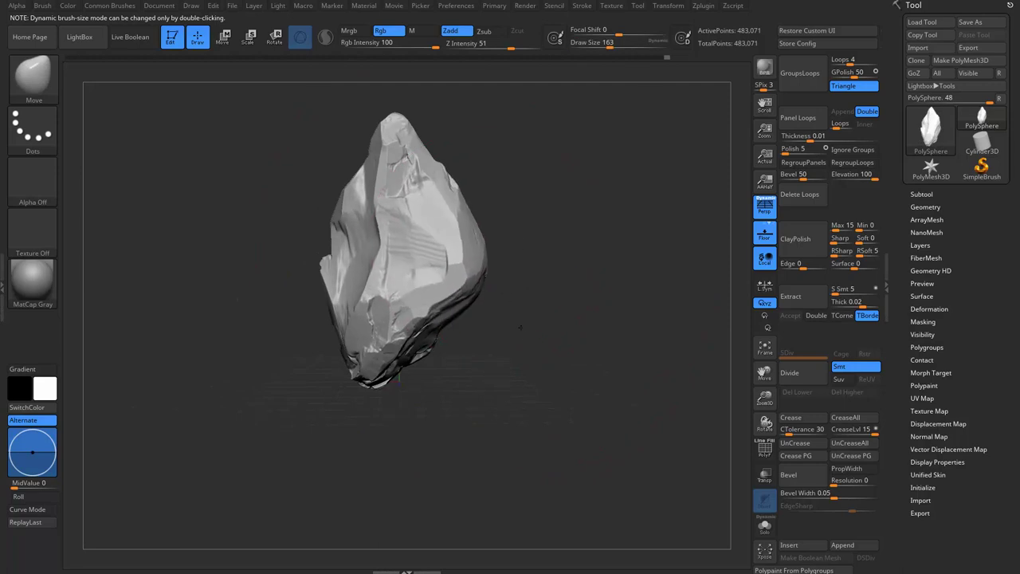
key(ctrl+z)
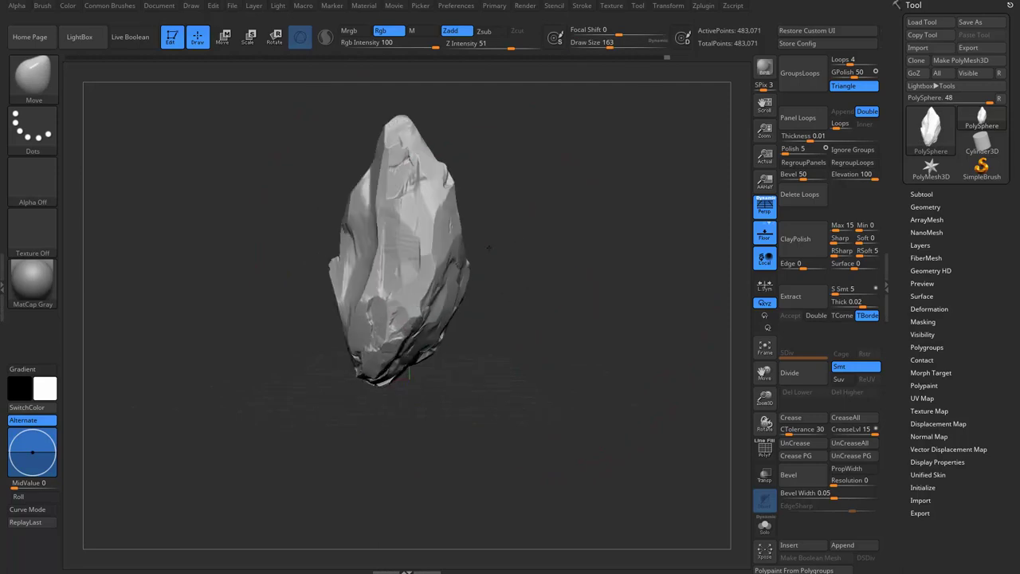
Set the brush size to 245 and orbit the rock to show a more faceted side.
drag(420, 275, 467, 239)
key(s)
drag(466, 200, 510, 200)
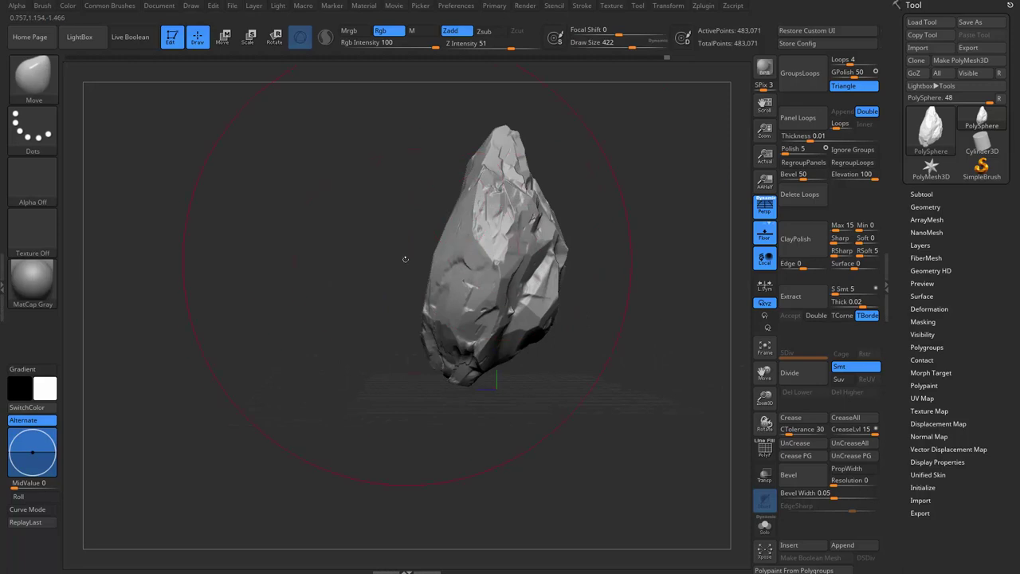
drag(605, 239, 446, 231)
mouse_move(558, 375)
mouse_down()
mouse_move(473, 371)
mouse_move(401, 143)
mouse_move(431, 288)
mouse_move(443, 239)
mouse_up()
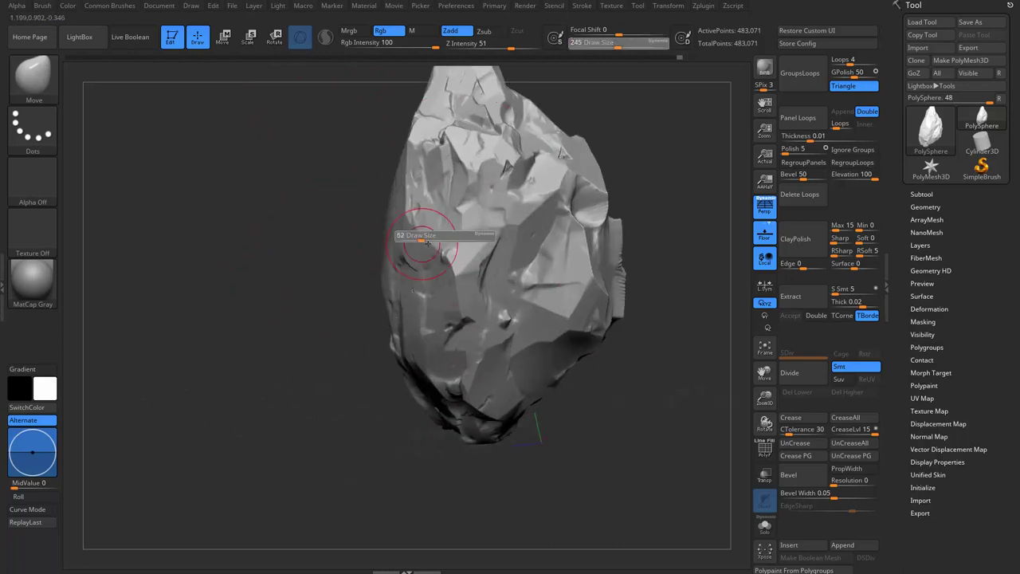
key(ctrl)
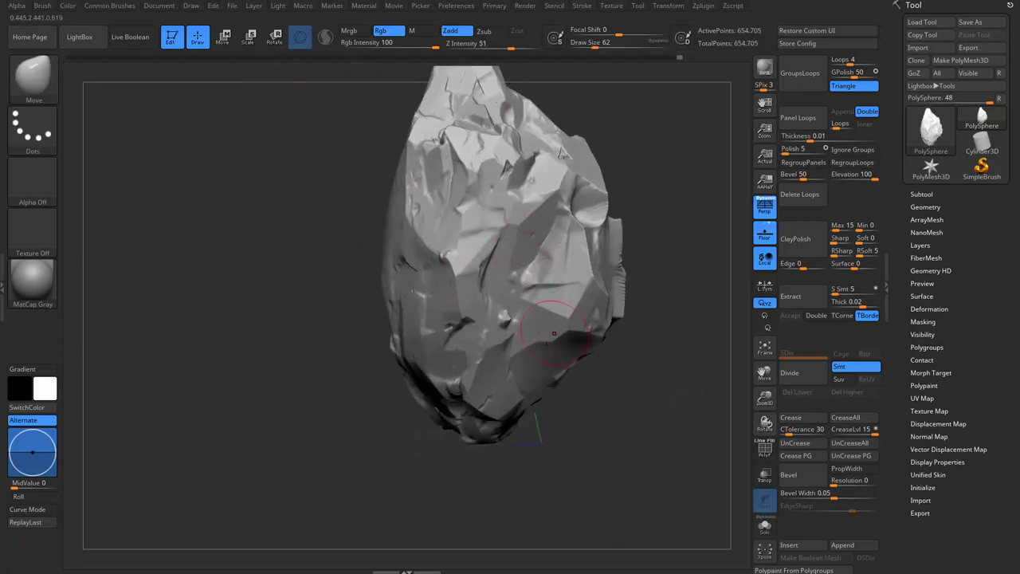
Select the TrimSmoothBorder brush and orbit in close on the rock's right side.
key(b)
click(470, 522)
drag(340, 455, 562, 249)
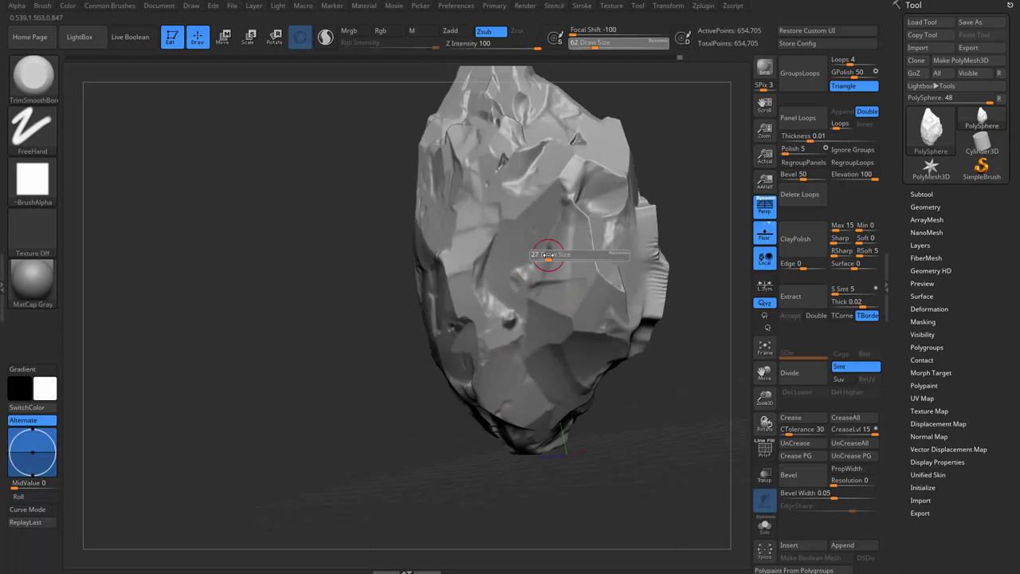
drag(564, 205, 597, 195)
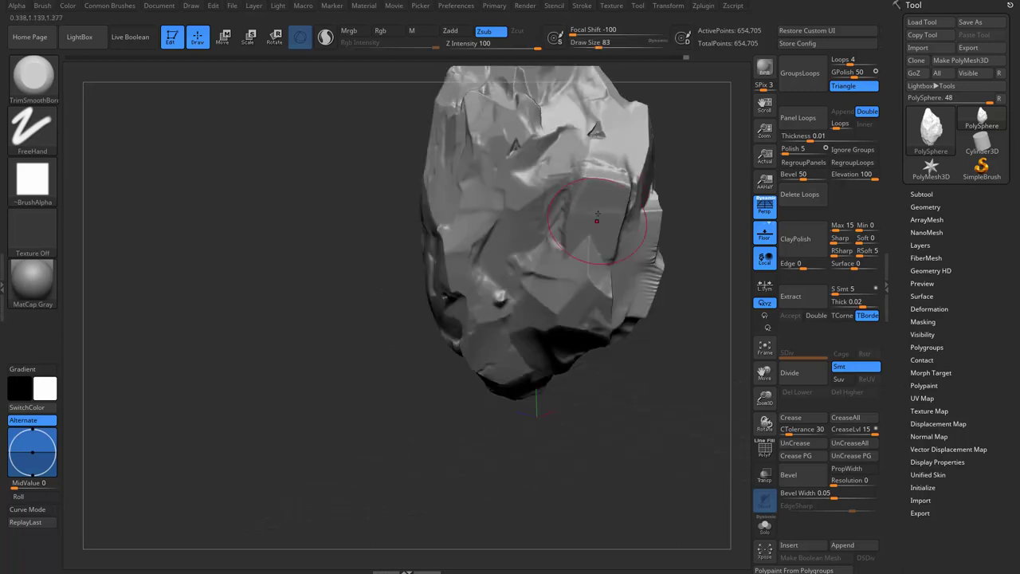
mouse_move(580, 228)
mouse_down()
mouse_move(642, 224)
mouse_move(631, 200)
mouse_up()
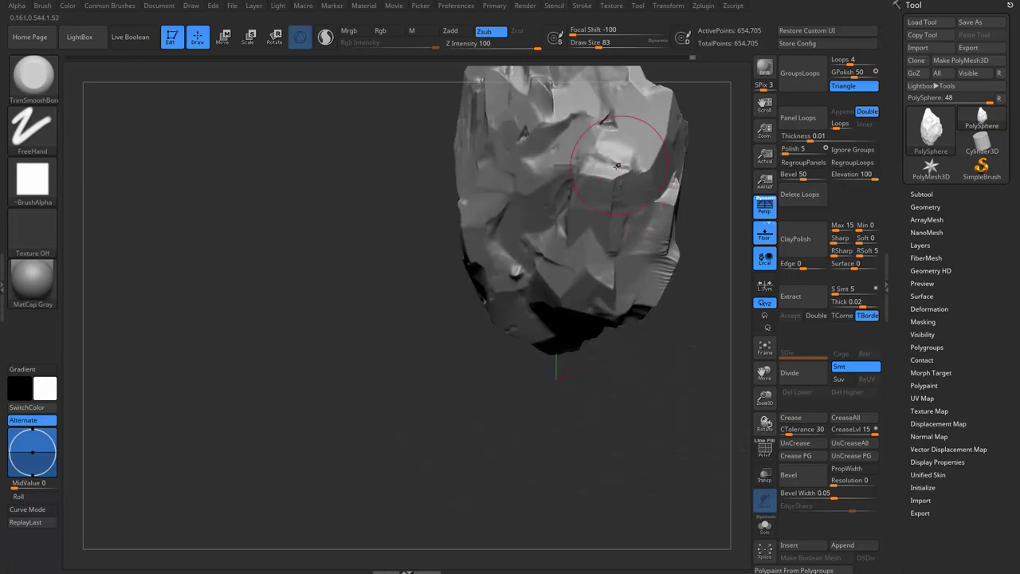
mouse_move(617, 165)
mouse_down()
mouse_move(594, 194)
mouse_move(587, 239)
mouse_up()
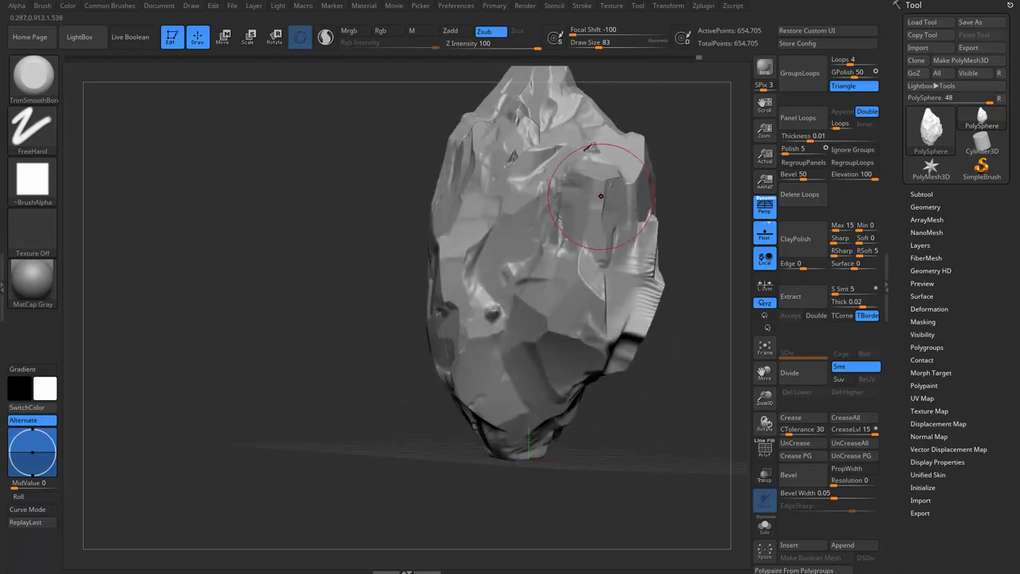
mouse_move(512, 296)
mouse_down()
mouse_move(503, 246)
mouse_move(490, 255)
mouse_up()
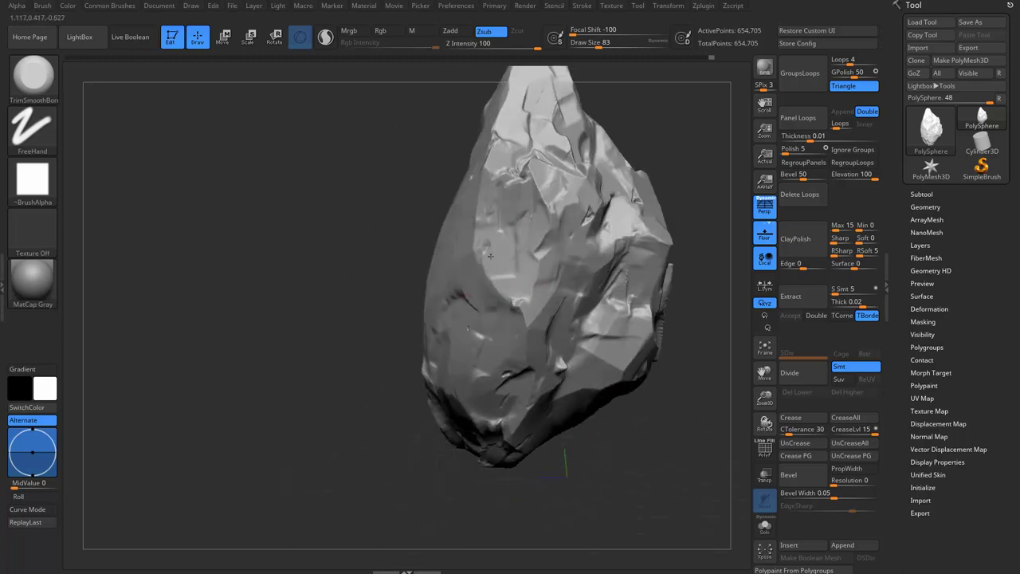
Smooth and flatten a patch near the top of the rock face.
mouse_move(478, 217)
mouse_down()
mouse_move(500, 188)
mouse_move(539, 255)
mouse_move(469, 307)
mouse_up()
right_drag(469, 307, 462, 295)
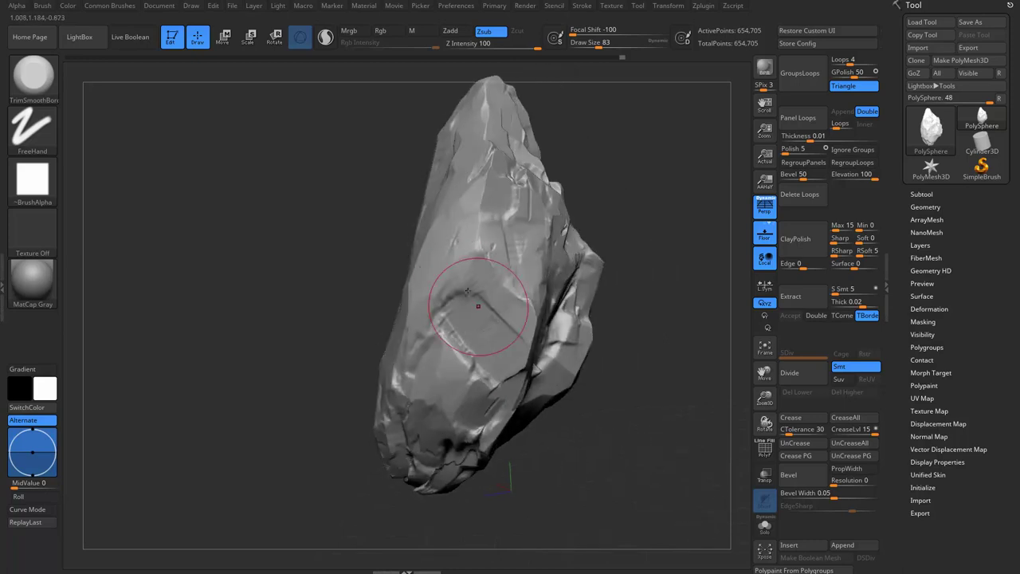
drag(462, 296, 451, 277)
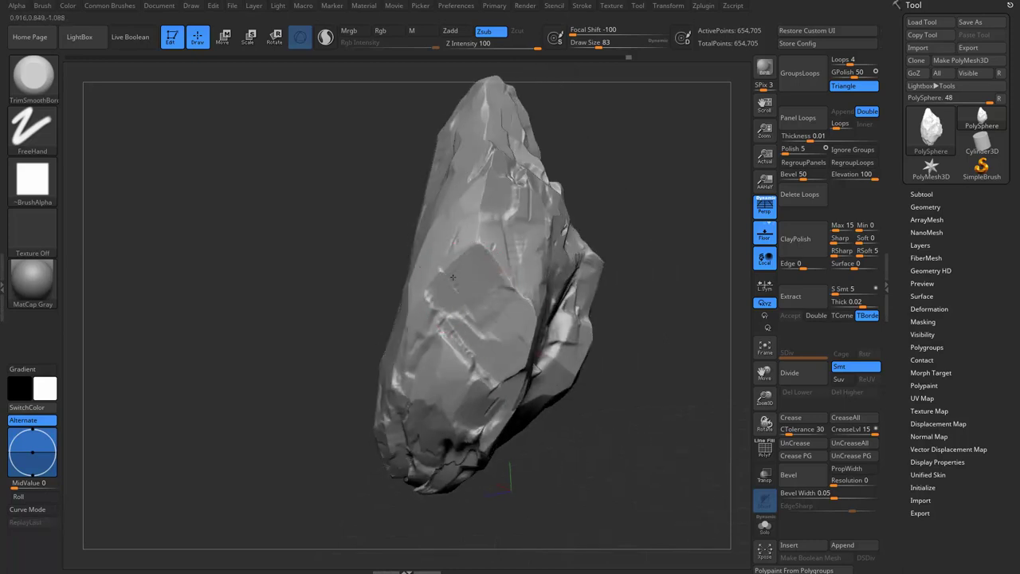
mouse_move(446, 289)
right_down()
mouse_move(429, 270)
mouse_move(467, 239)
right_up()
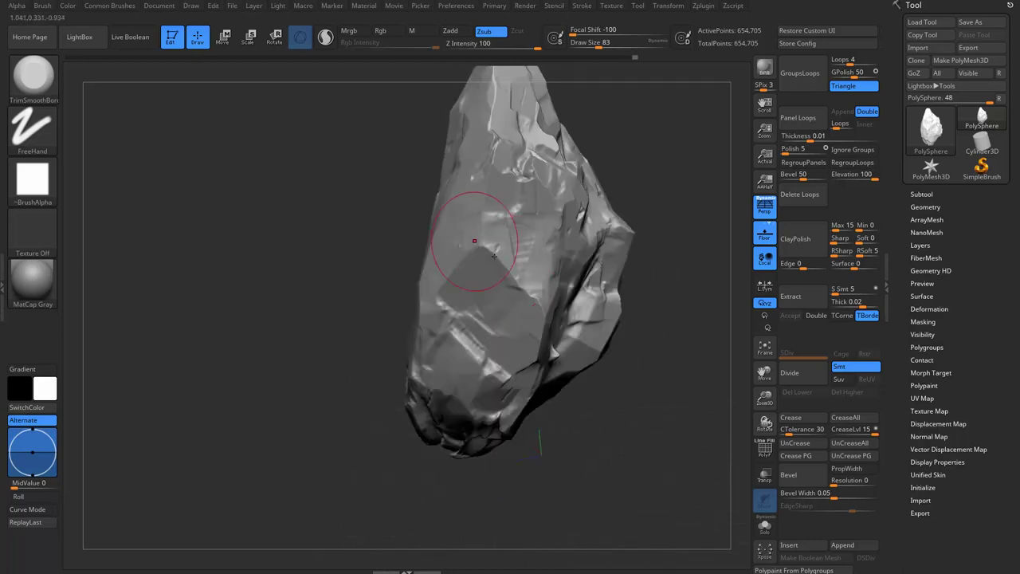
mouse_move(500, 292)
right_down()
mouse_move(522, 306)
mouse_move(557, 287)
mouse_move(566, 267)
right_up()
Set draw size to 37 and carve trimmed flat planes along the rock's right side.
key(s)
click(562, 263)
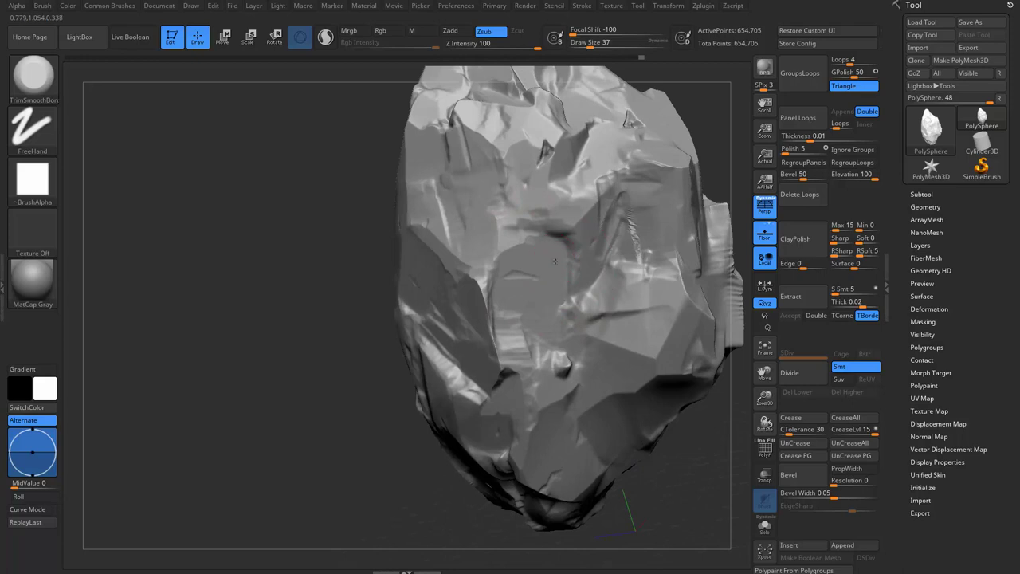
drag(595, 264, 606, 215)
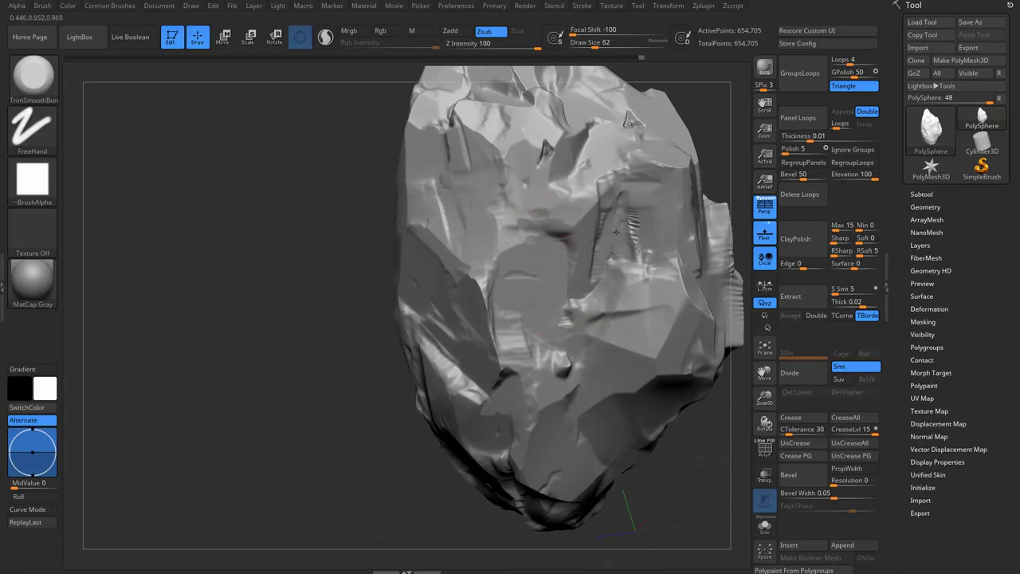
mouse_move(626, 255)
mouse_down()
mouse_move(613, 207)
mouse_move(625, 199)
mouse_up()
mouse_move(653, 271)
mouse_down()
mouse_move(636, 212)
mouse_move(657, 239)
mouse_up()
key(space)
mouse_move(654, 231)
right_down()
mouse_move(651, 204)
mouse_move(510, 319)
mouse_move(518, 327)
mouse_move(529, 317)
mouse_move(489, 308)
mouse_move(493, 331)
mouse_move(460, 265)
right_up()
key(bracketleft)
key(bracketleft)
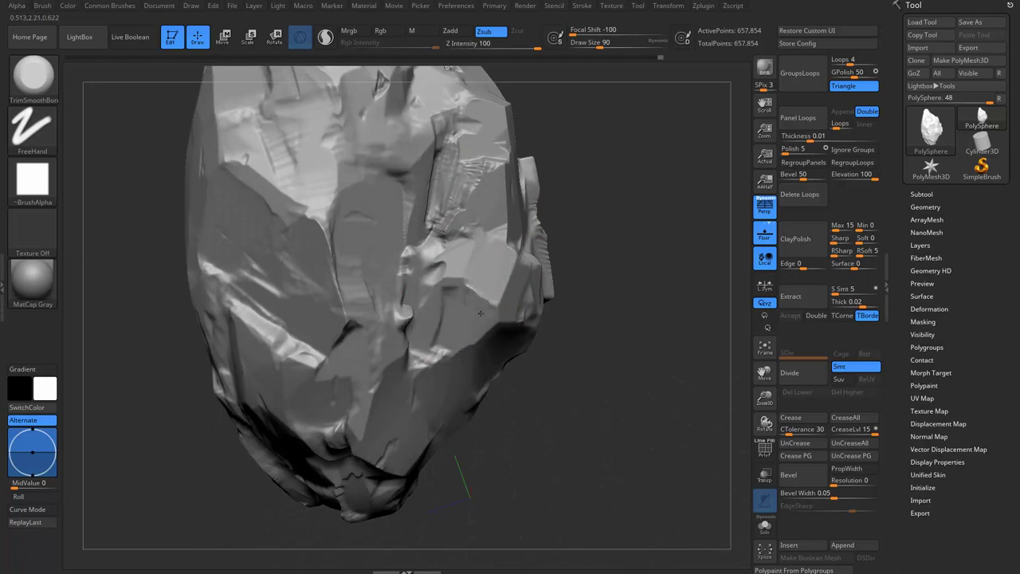
Orbit the rock upright into full view and enlarge the brush to 108.
right_drag(442, 360, 492, 333)
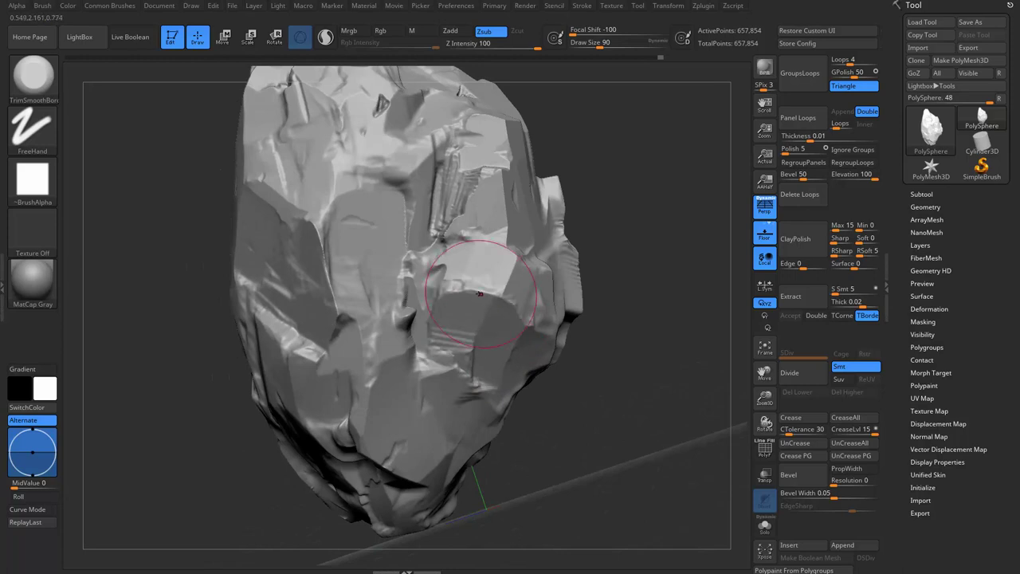
right_drag(460, 355, 439, 305)
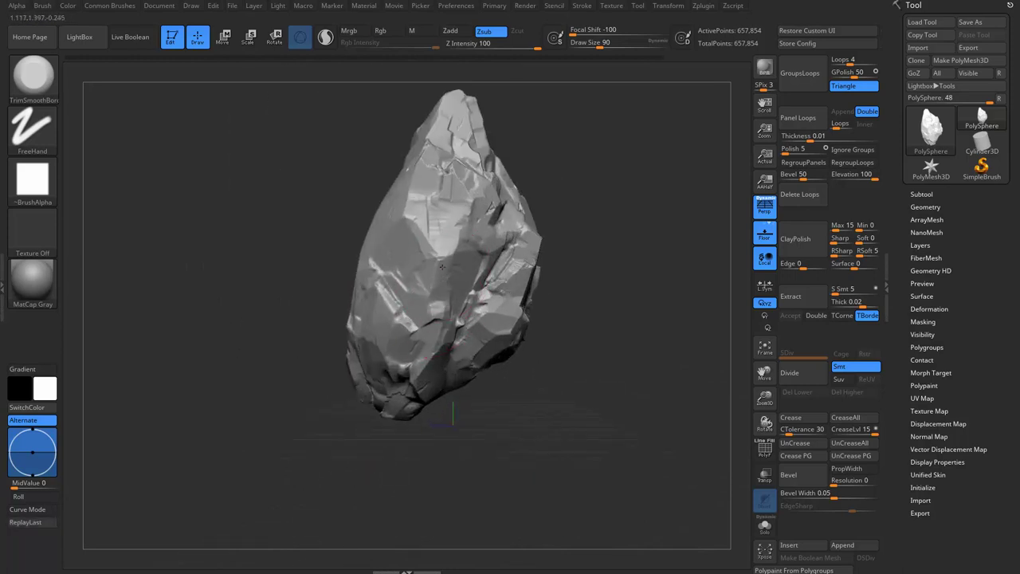
mouse_move(442, 266)
right_down()
mouse_move(387, 246)
mouse_move(442, 241)
mouse_move(423, 264)
mouse_move(450, 255)
right_up()
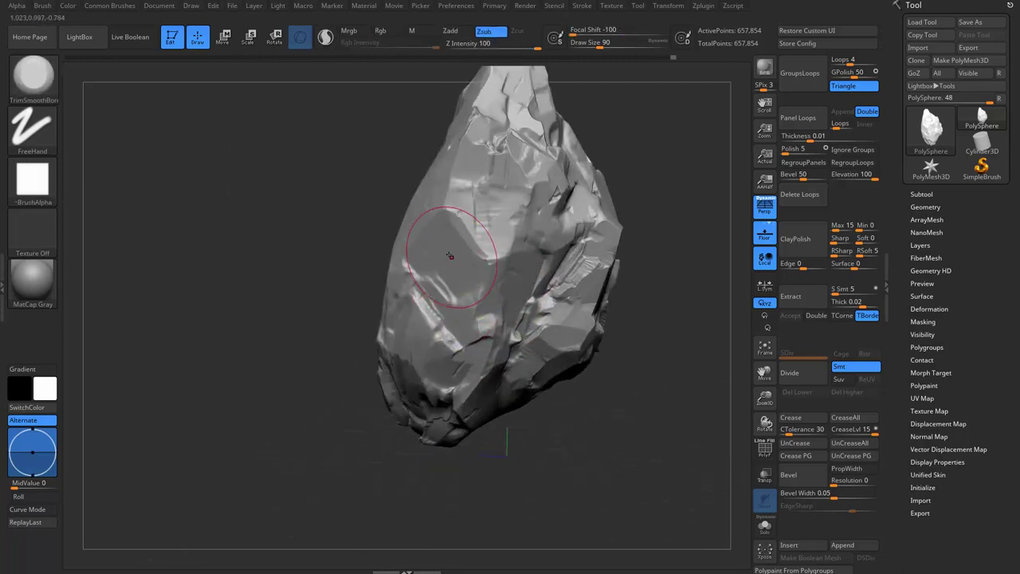
key(bracketright)
right_drag(438, 299, 433, 367)
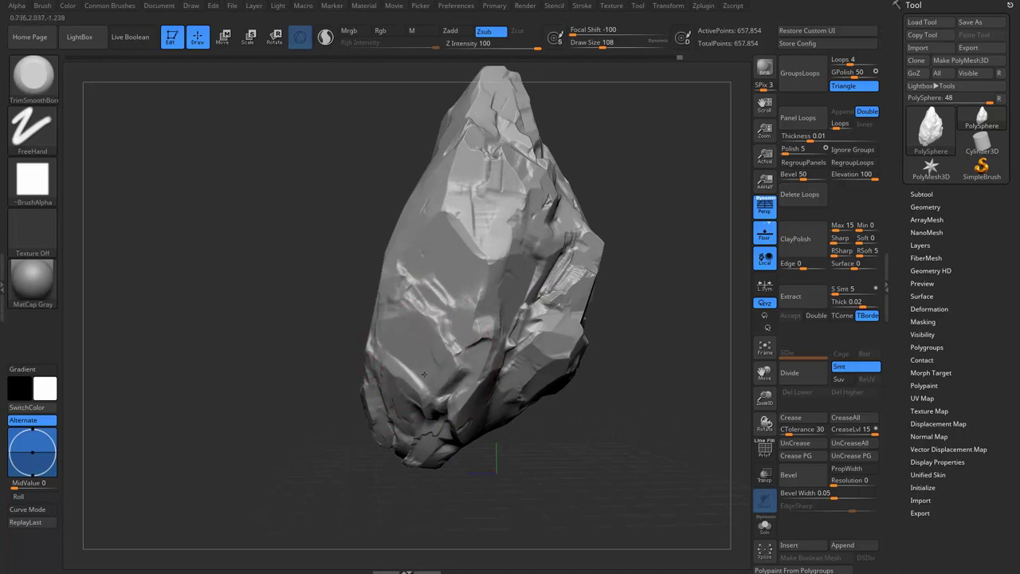
right_drag(410, 327, 458, 385)
Lower draw size to 74 and flatten a patch on the rock's front face.
key(s)
drag(458, 386, 487, 334)
drag(484, 298, 488, 301)
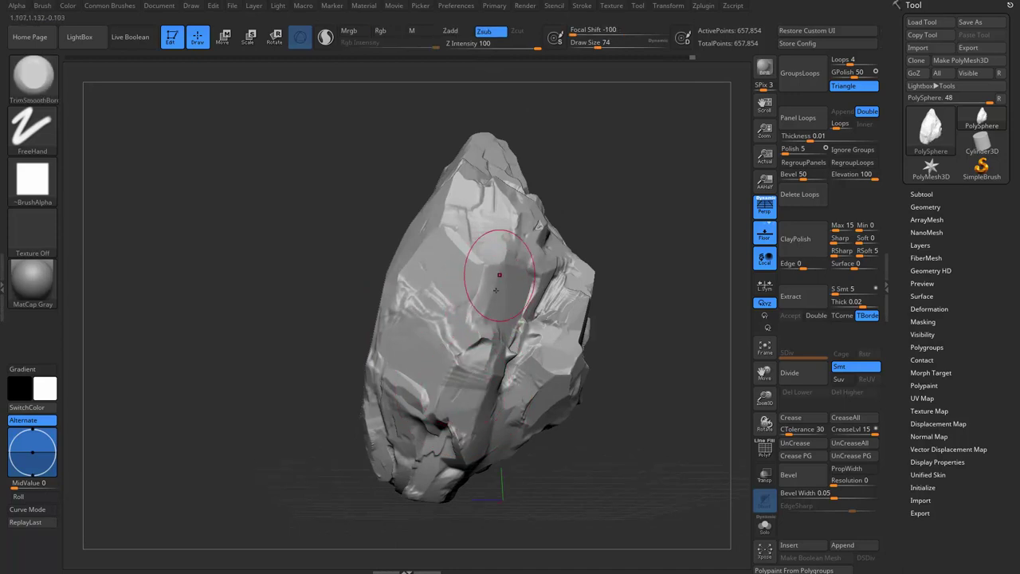
alt+right_drag(510, 294, 494, 330)
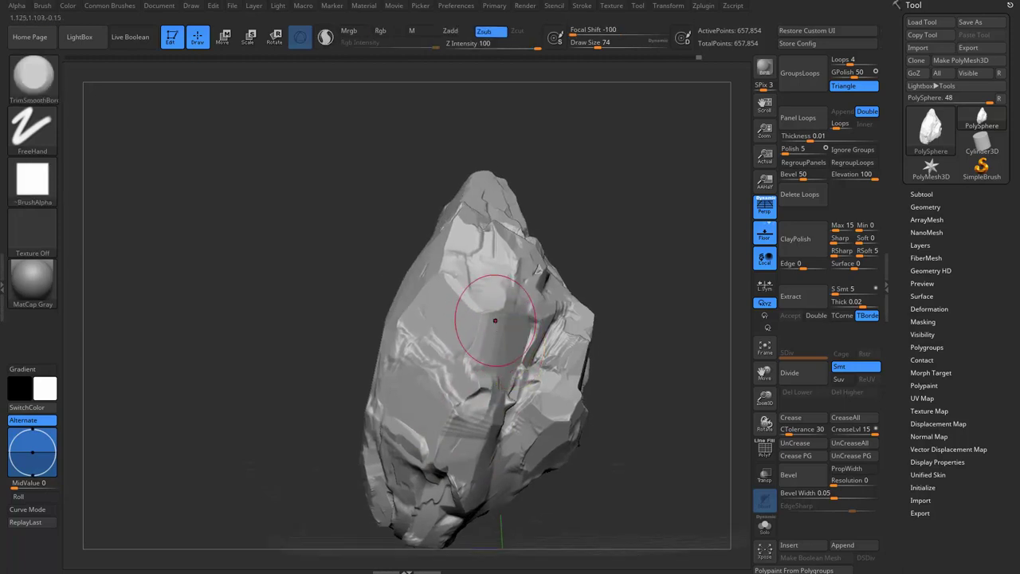
alt+right_drag(502, 345, 343, 434)
ctrl+right_drag(478, 410, 448, 259)
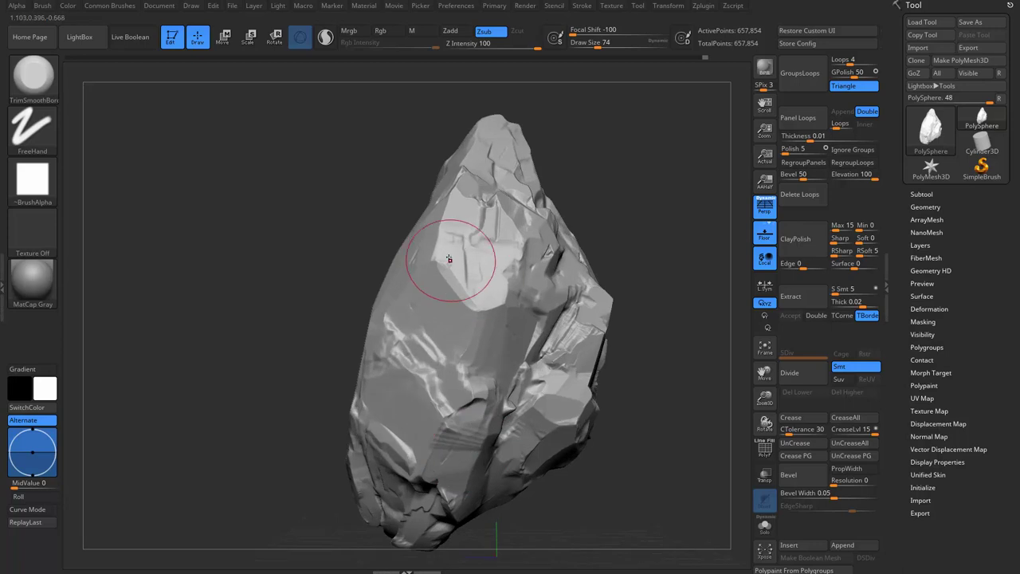
Smooth the bright facet and extend it into a long flat bar with stepped ridges.
shift+drag(458, 280, 398, 371)
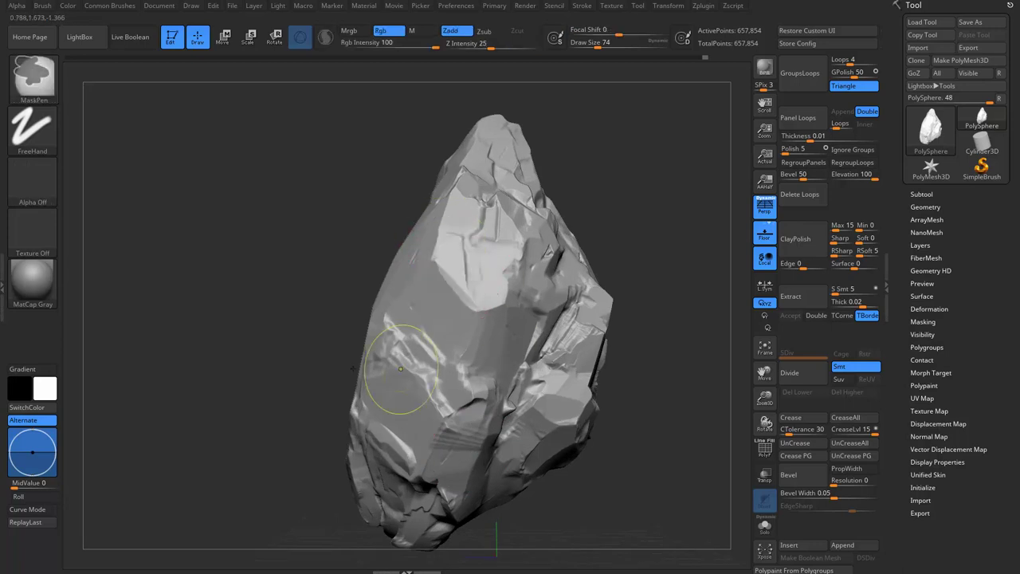
right_drag(398, 371, 393, 300)
mouse_move(414, 243)
right_down()
mouse_move(366, 278)
mouse_move(342, 262)
mouse_move(402, 256)
mouse_move(381, 201)
right_up()
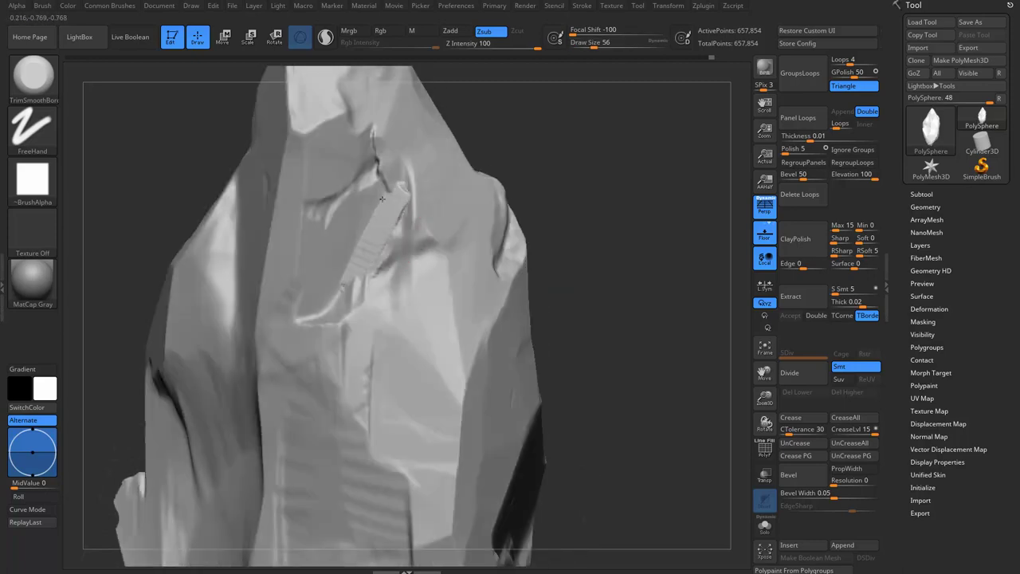
mouse_move(381, 199)
mouse_down()
mouse_move(337, 263)
mouse_move(386, 188)
mouse_move(327, 303)
mouse_up()
mouse_move(367, 263)
mouse_down()
mouse_move(318, 325)
mouse_move(326, 303)
mouse_move(322, 315)
mouse_move(335, 319)
mouse_move(287, 379)
mouse_move(338, 295)
mouse_move(379, 323)
mouse_up()
Enlarge the brush and cut new flat planes and facets across the rock face.
key(bracketright)
mouse_move(374, 287)
mouse_down()
mouse_move(446, 199)
mouse_move(436, 242)
mouse_move(398, 271)
mouse_up()
drag(351, 239, 388, 271)
key(bracketleft)
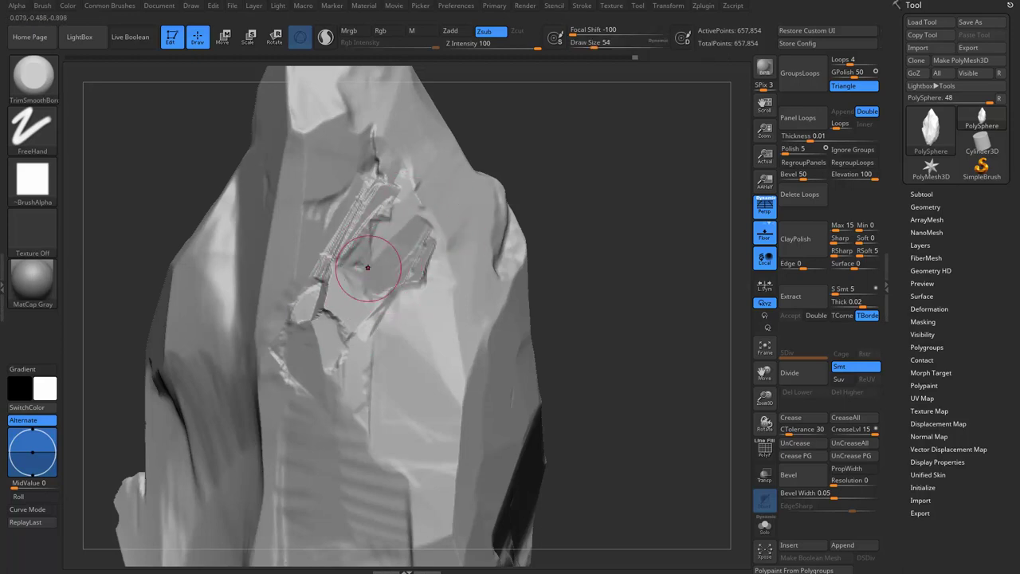
key(bracketright)
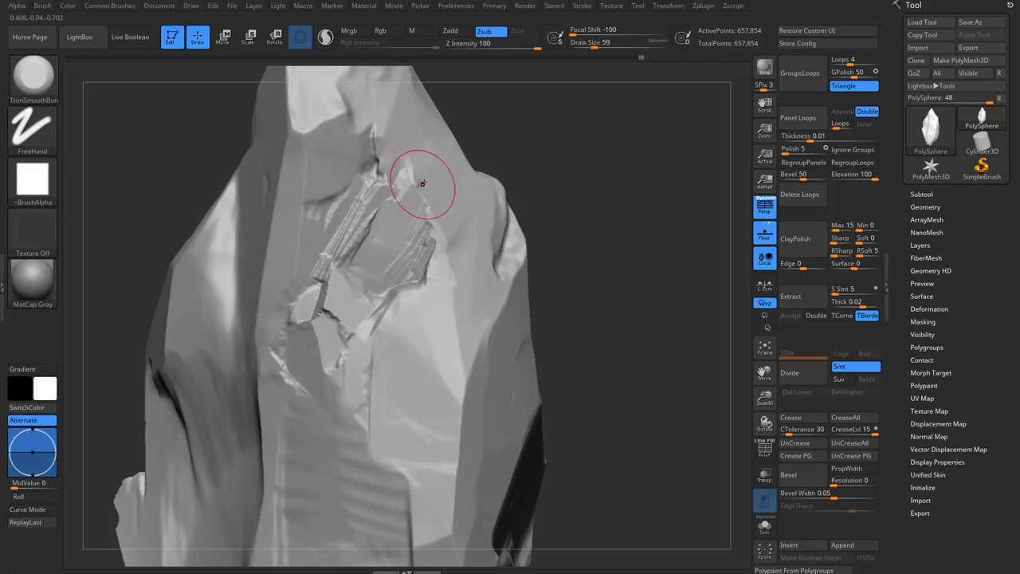
Carve broad flat facets on the upper rock, right side and central face.
drag(418, 172, 451, 207)
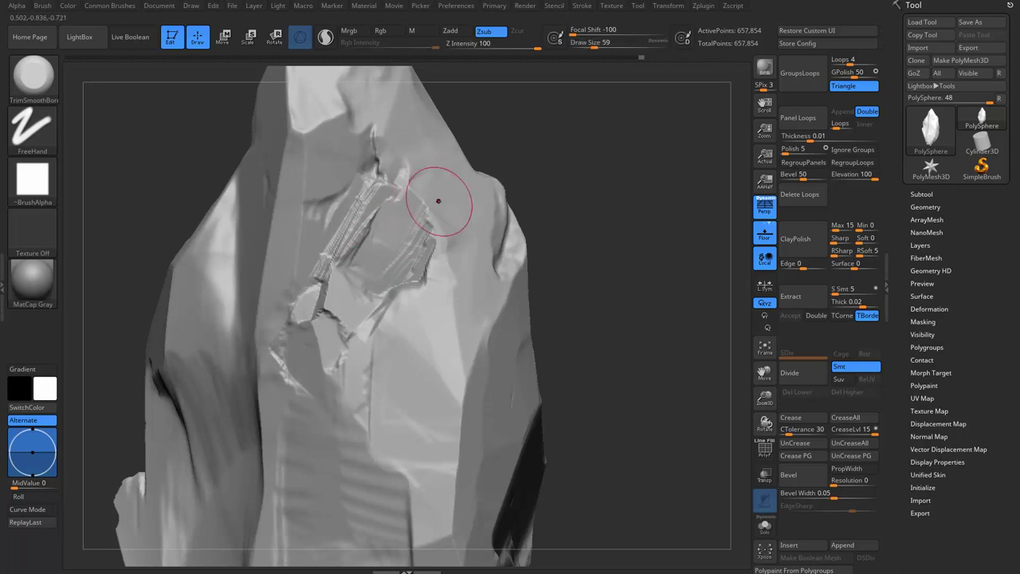
key(bracketright)
key(bracketright)
key(bracketright)
drag(443, 269, 448, 234)
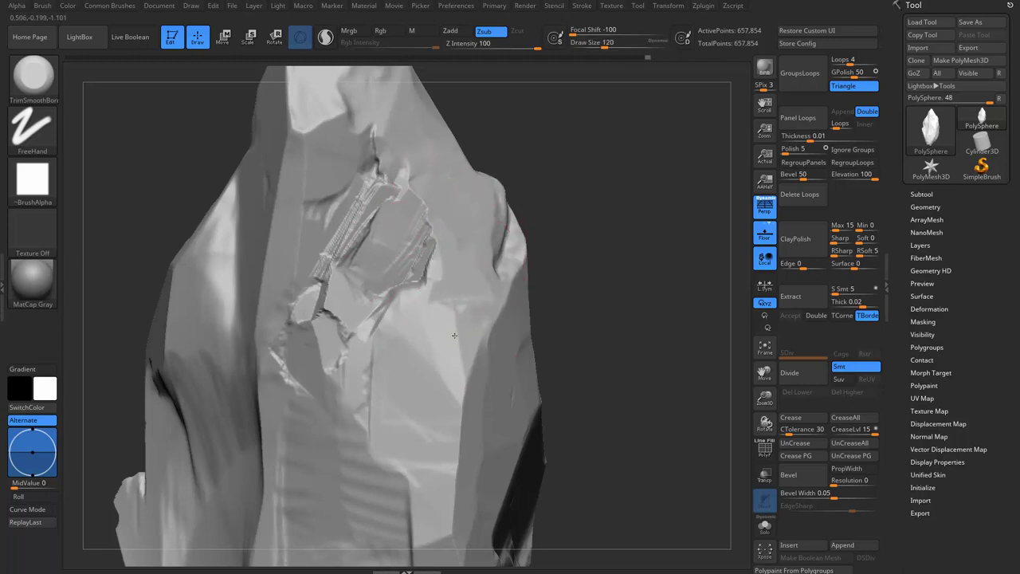
drag(466, 342, 353, 237)
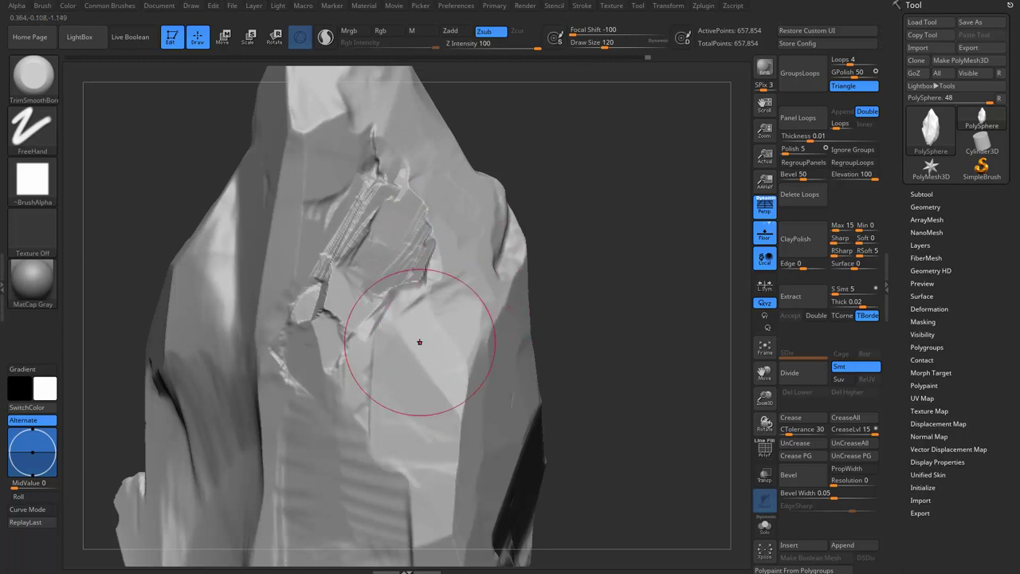
key(f)
right_drag(353, 237, 423, 259)
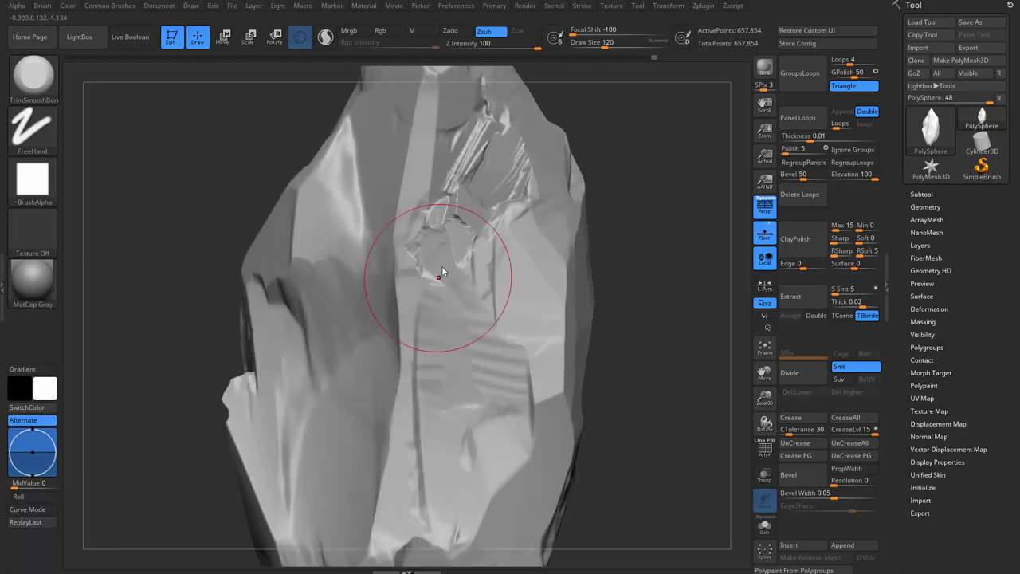
Sculpt flat planes along the crevice and smooth the rock's upper face.
mouse_move(423, 259)
mouse_down()
mouse_move(409, 262)
mouse_move(387, 194)
mouse_move(406, 239)
mouse_up()
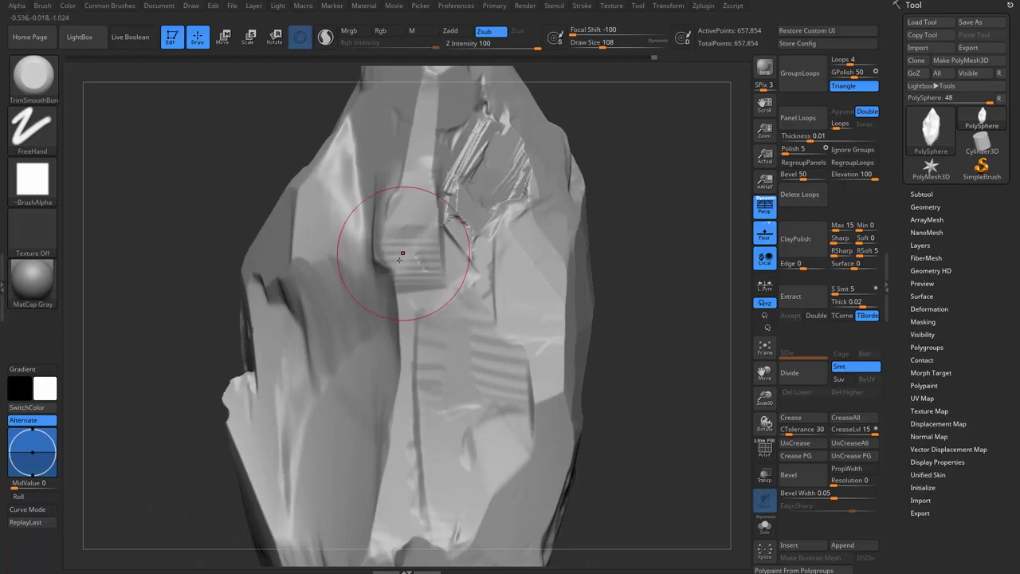
mouse_move(406, 239)
right_down()
mouse_move(405, 264)
mouse_move(364, 193)
right_up()
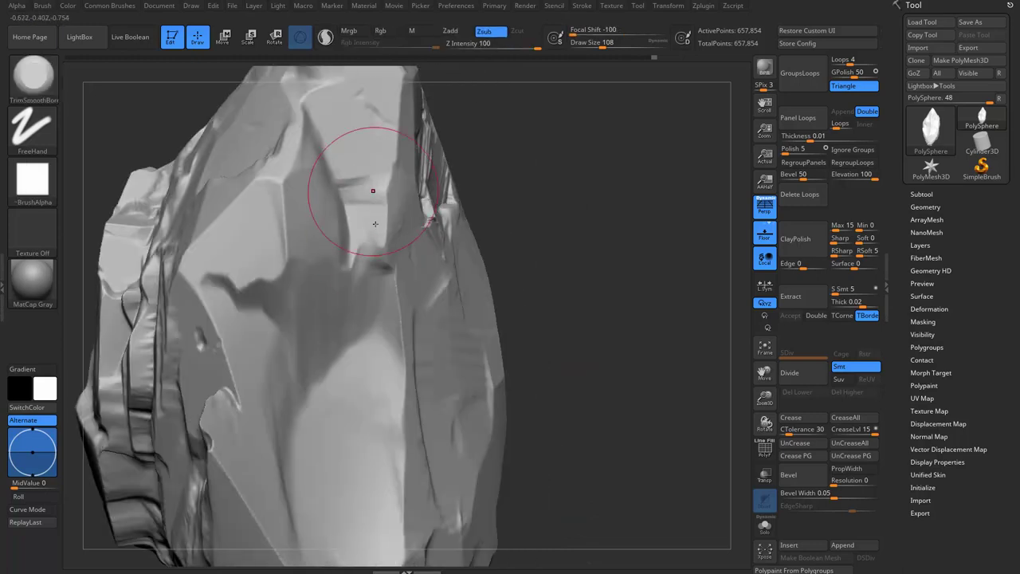
mouse_move(364, 194)
mouse_down()
mouse_move(373, 264)
mouse_move(360, 160)
mouse_up()
alt+right_drag(394, 223, 300, 222)
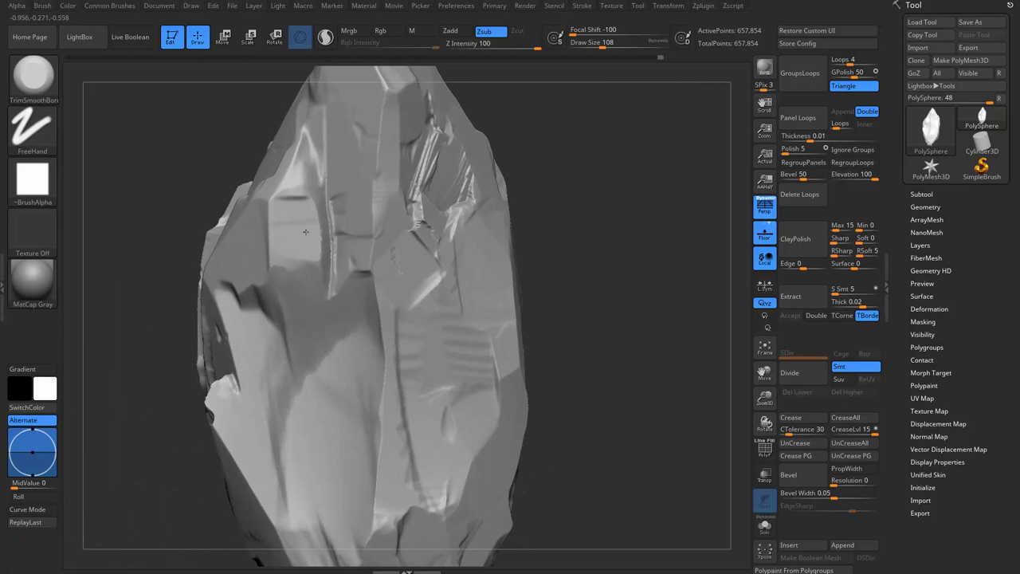
drag(309, 236, 311, 217)
mouse_move(311, 217)
right_down()
mouse_move(324, 206)
mouse_move(269, 169)
mouse_move(311, 239)
right_up()
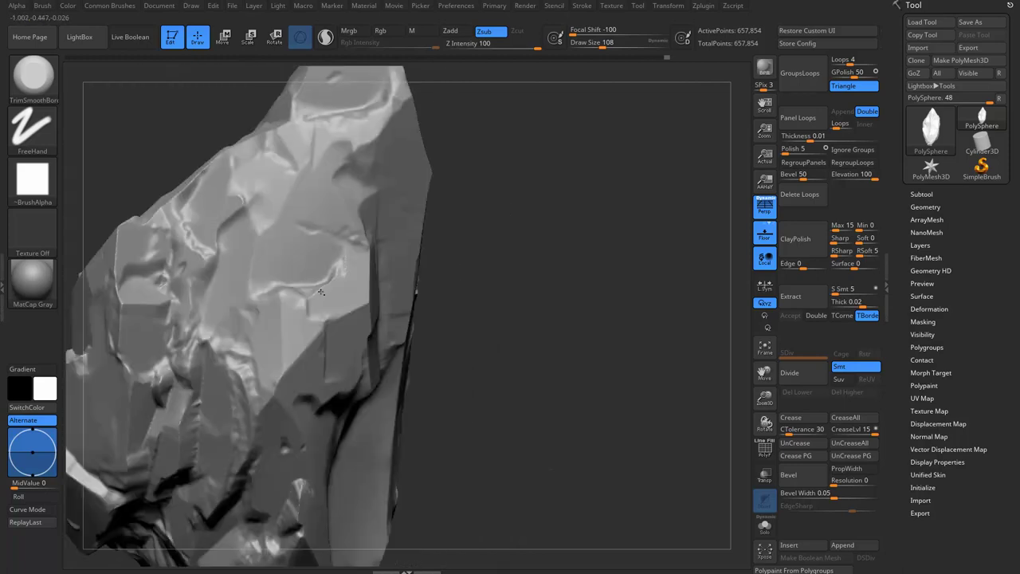
drag(311, 263, 323, 304)
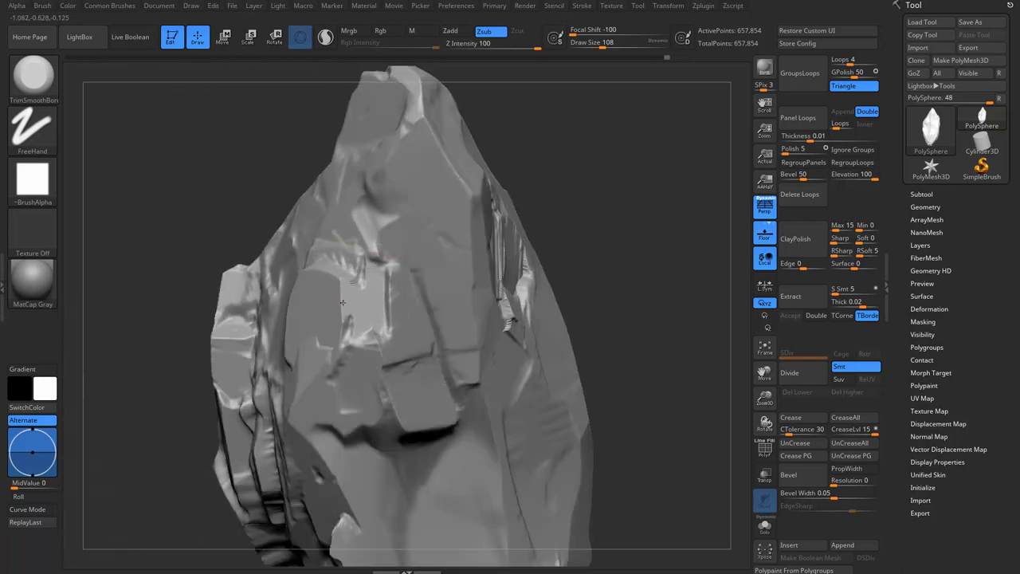
Smooth the left-side facets and flatten the central face into a striped panel.
right_drag(342, 301, 297, 308)
drag(296, 307, 302, 296)
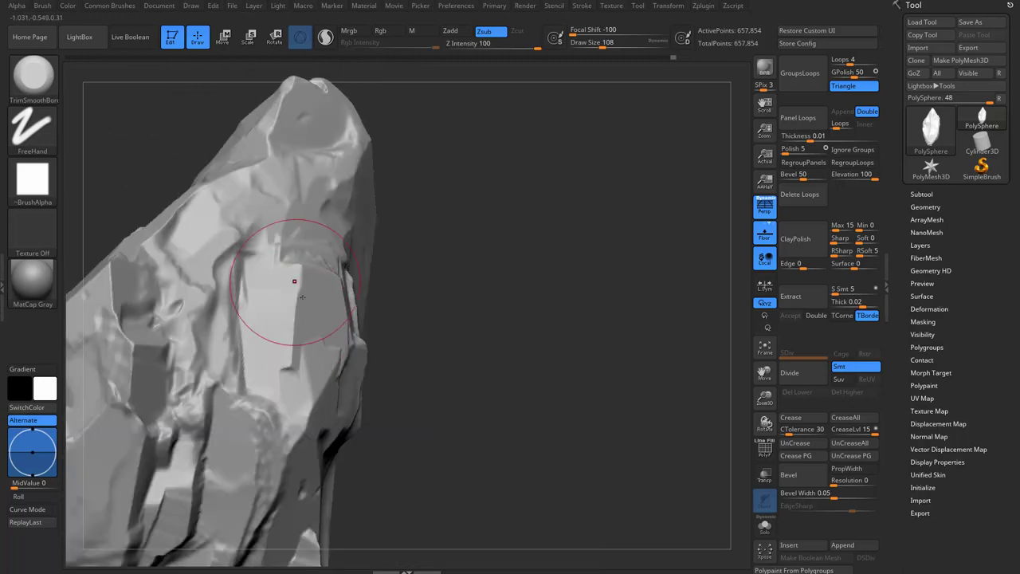
right_drag(302, 297, 319, 229)
drag(318, 229, 341, 247)
right_drag(341, 247, 322, 302)
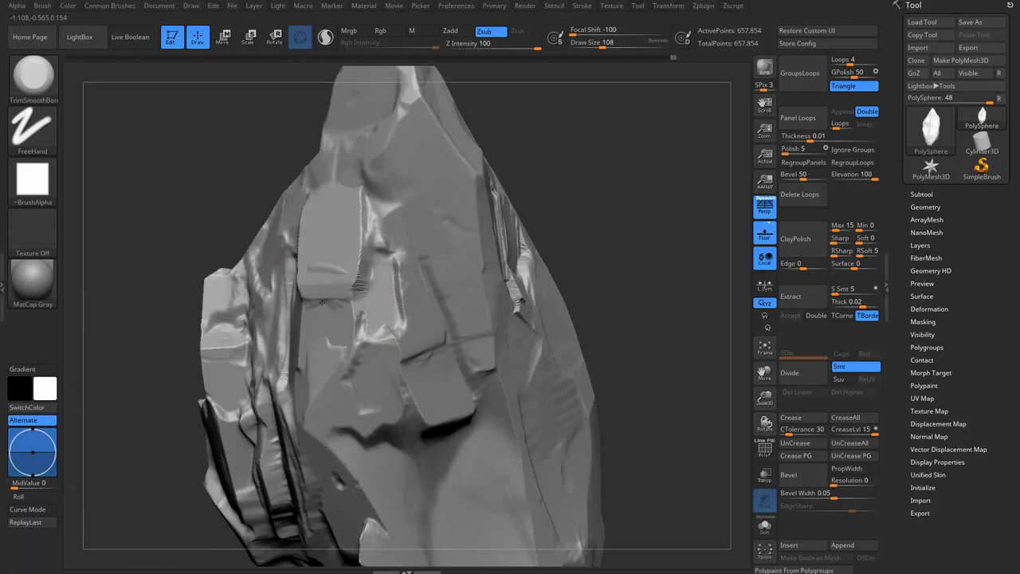
right_drag(350, 261, 374, 227)
drag(374, 227, 392, 239)
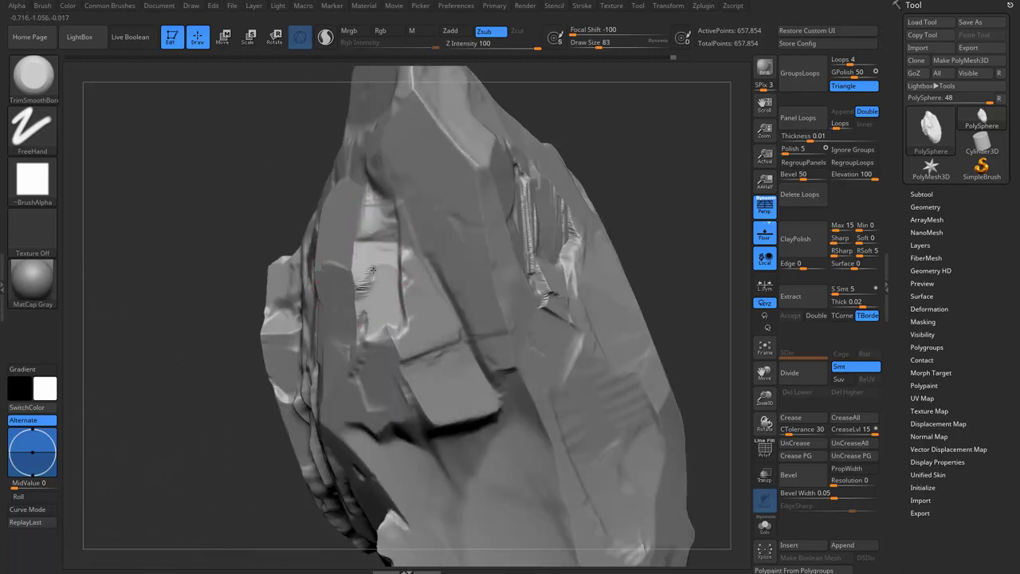
right_drag(392, 239, 374, 294)
mouse_move(375, 293)
mouse_down()
mouse_move(415, 328)
mouse_move(388, 231)
mouse_up()
mouse_move(387, 231)
right_down()
mouse_move(388, 292)
mouse_move(348, 255)
right_up()
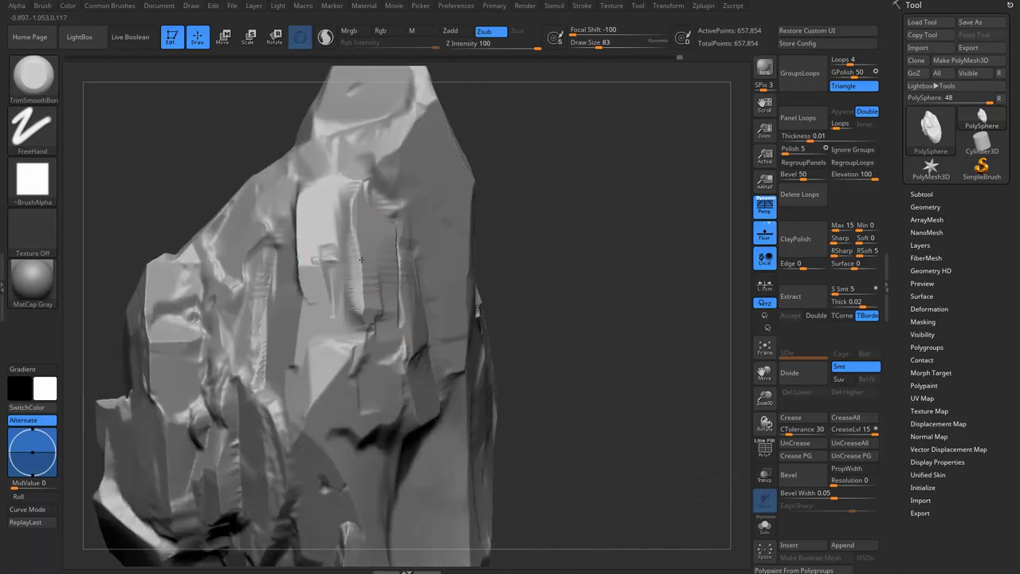
Add striations to the central face and carve creases near the rock's top.
right_drag(361, 300, 360, 253)
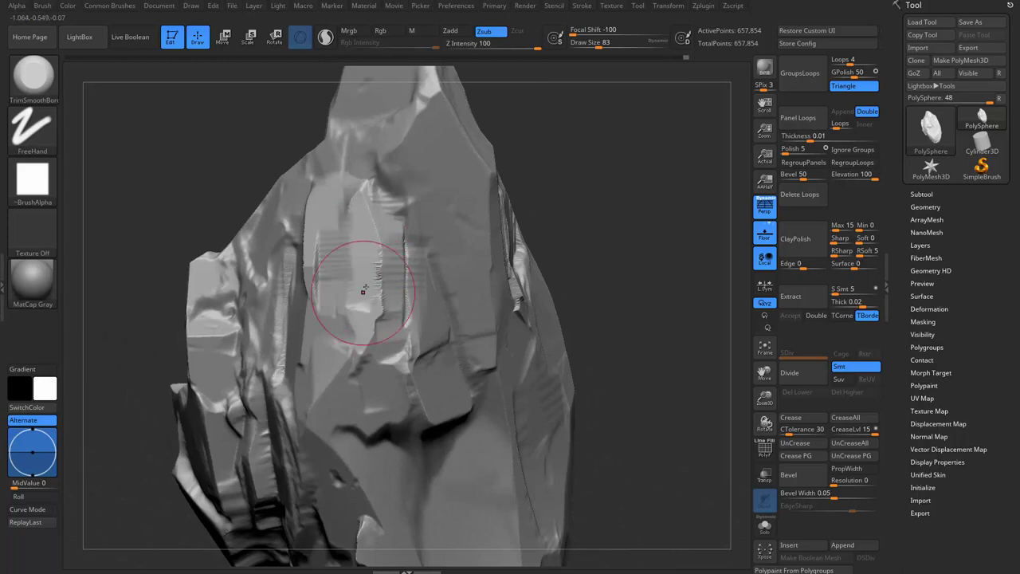
mouse_move(362, 291)
right_down()
mouse_move(388, 153)
mouse_move(365, 149)
right_up()
mouse_move(364, 148)
mouse_down()
mouse_move(410, 165)
mouse_move(419, 185)
mouse_up()
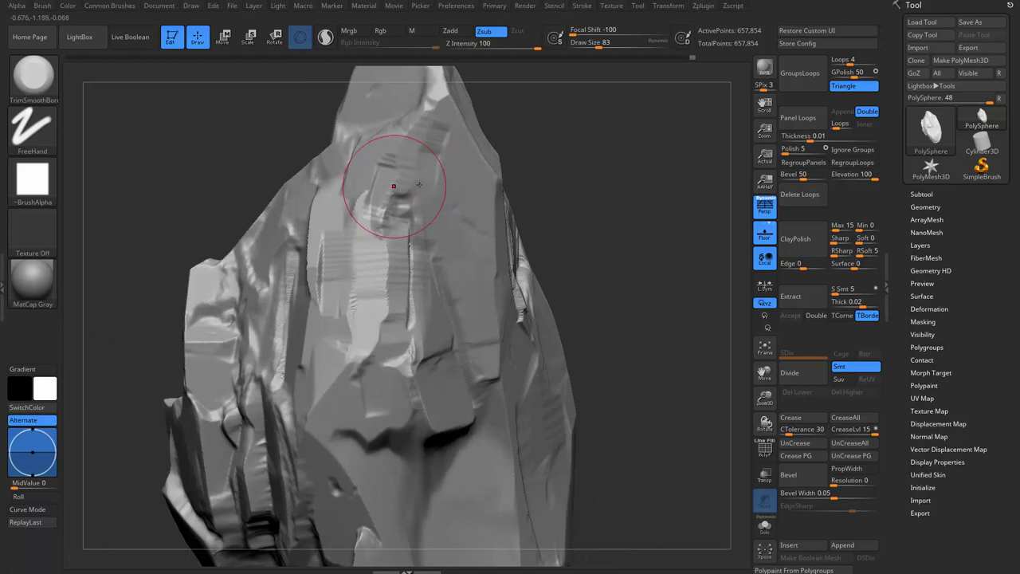
mouse_move(419, 185)
right_down()
mouse_move(378, 240)
mouse_move(399, 171)
right_up()
drag(399, 171, 408, 180)
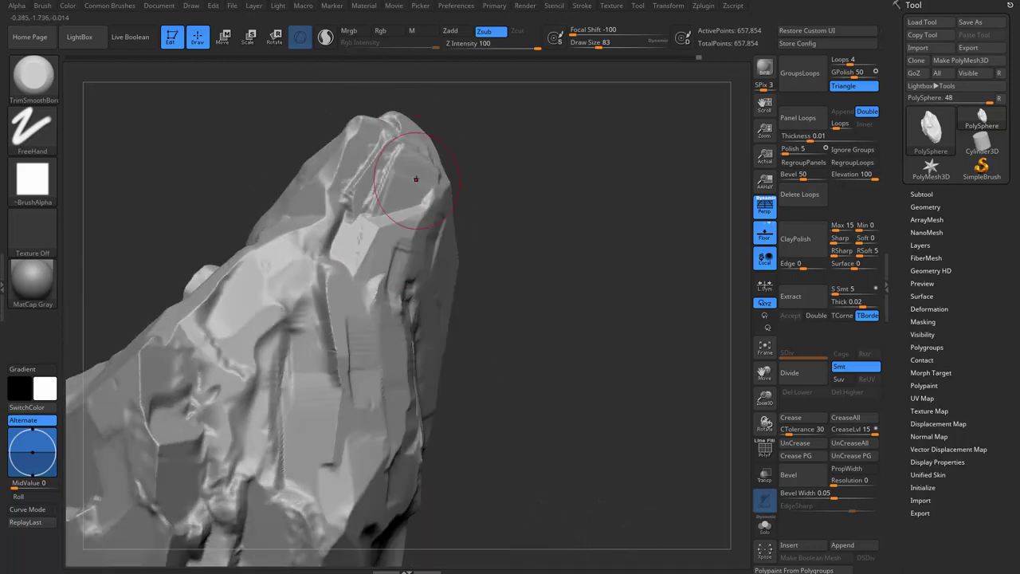
mouse_move(414, 171)
right_down()
mouse_move(425, 165)
mouse_move(255, 237)
mouse_move(255, 228)
mouse_move(364, 269)
right_up()
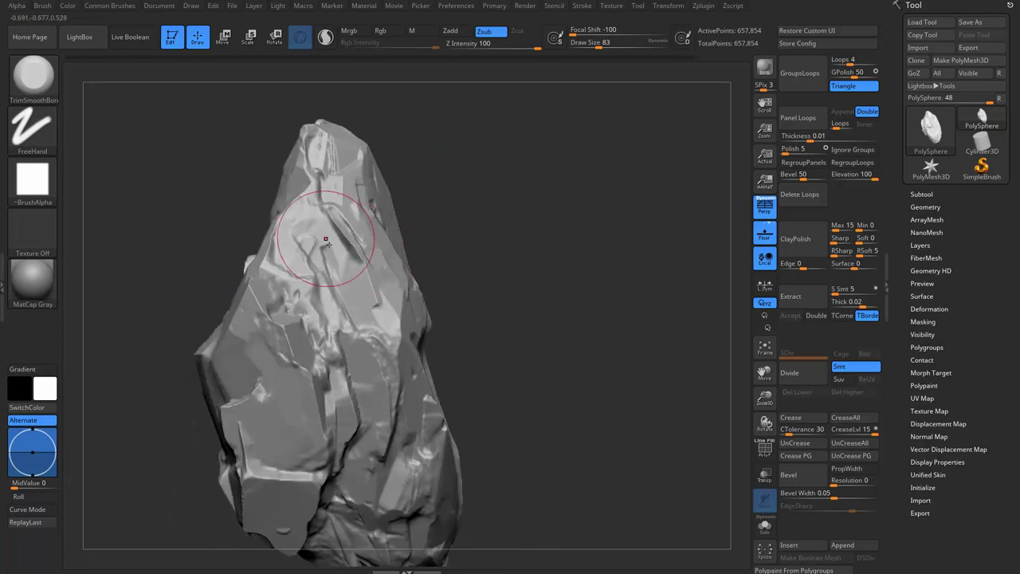
Turn the rock upright, fine-tune the brush size, and carve a dark crease into the surface.
mouse_move(330, 239)
right_down()
mouse_move(353, 250)
mouse_move(335, 252)
mouse_move(320, 271)
mouse_move(346, 271)
right_up()
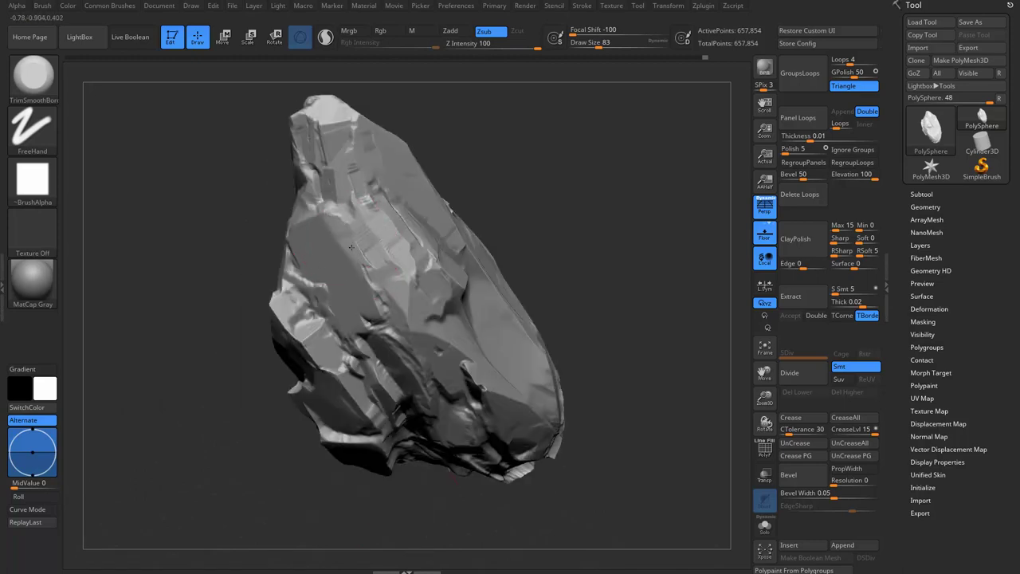
mouse_move(154, 341)
right_down()
mouse_move(163, 223)
mouse_move(239, 255)
mouse_move(303, 310)
mouse_move(307, 268)
mouse_move(273, 249)
right_up()
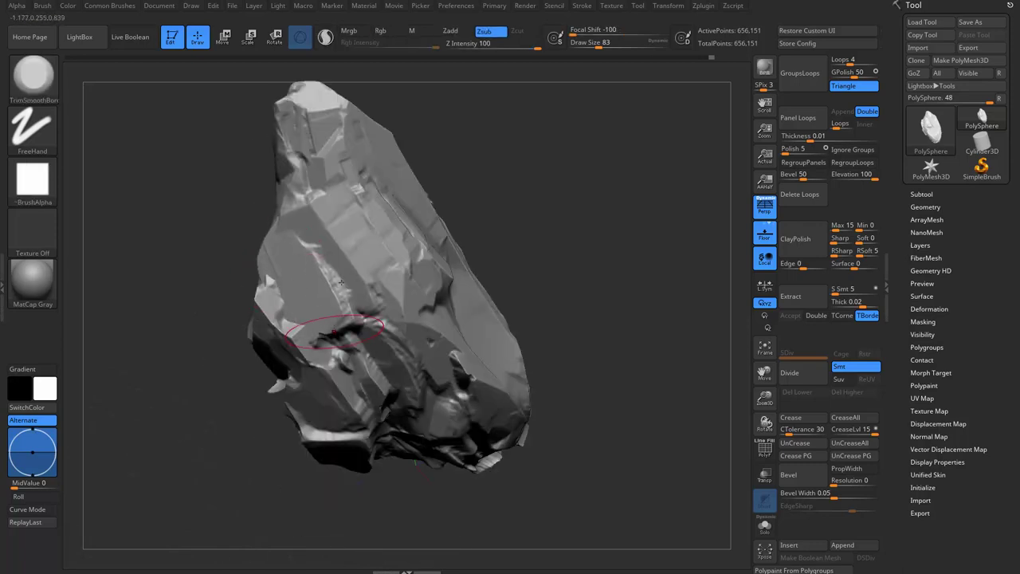
right_drag(341, 282, 341, 307)
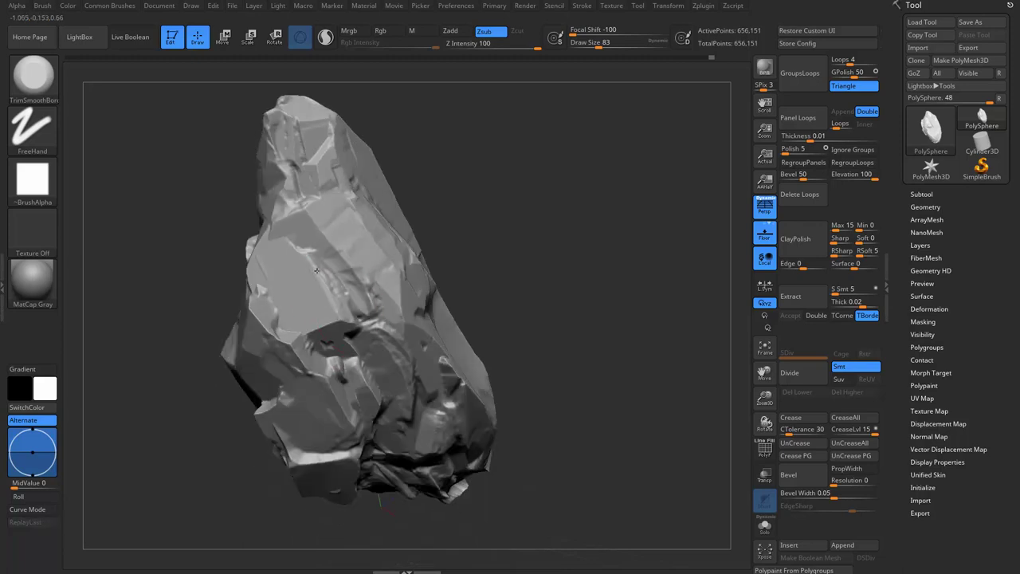
key(bracketleft)
key(bracketleft)
key(bracketleft)
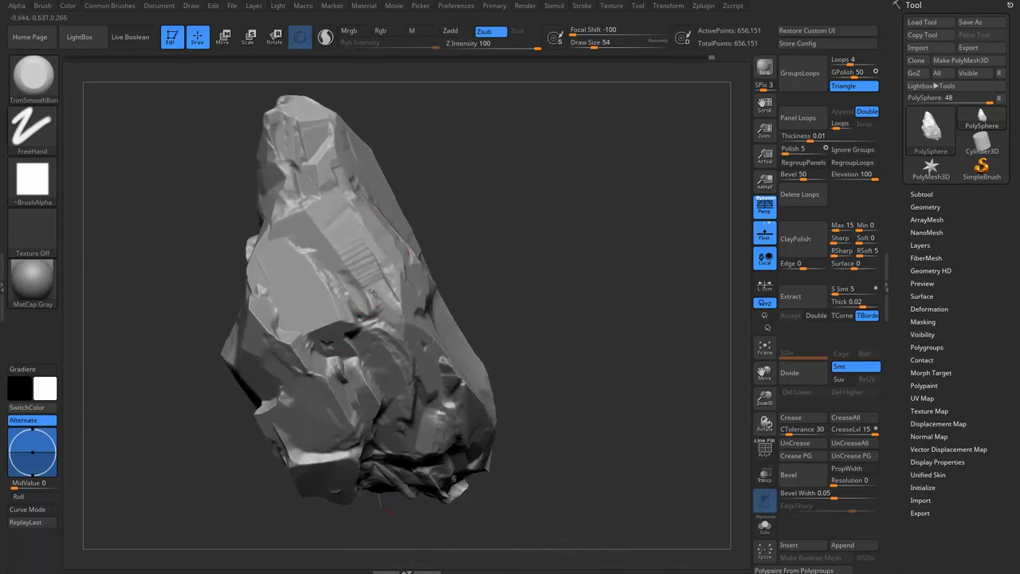
mouse_move(373, 293)
right_down()
mouse_move(445, 269)
mouse_move(403, 283)
mouse_move(337, 268)
right_up()
key(bracketright)
key(bracketright)
key(bracketright)
key(bracketleft)
key(bracketleft)
key(bracketleft)
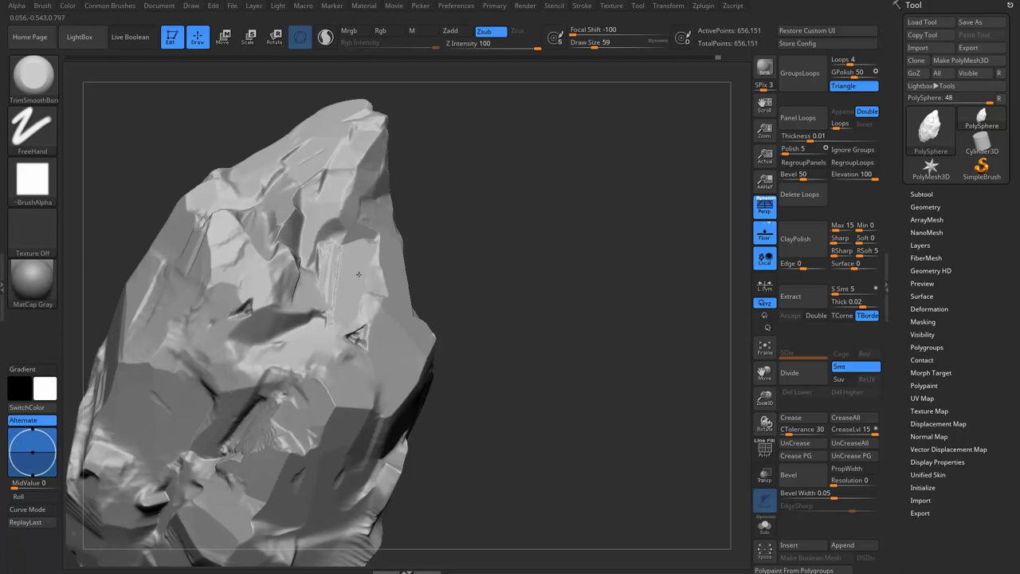
right_drag(377, 276, 389, 294)
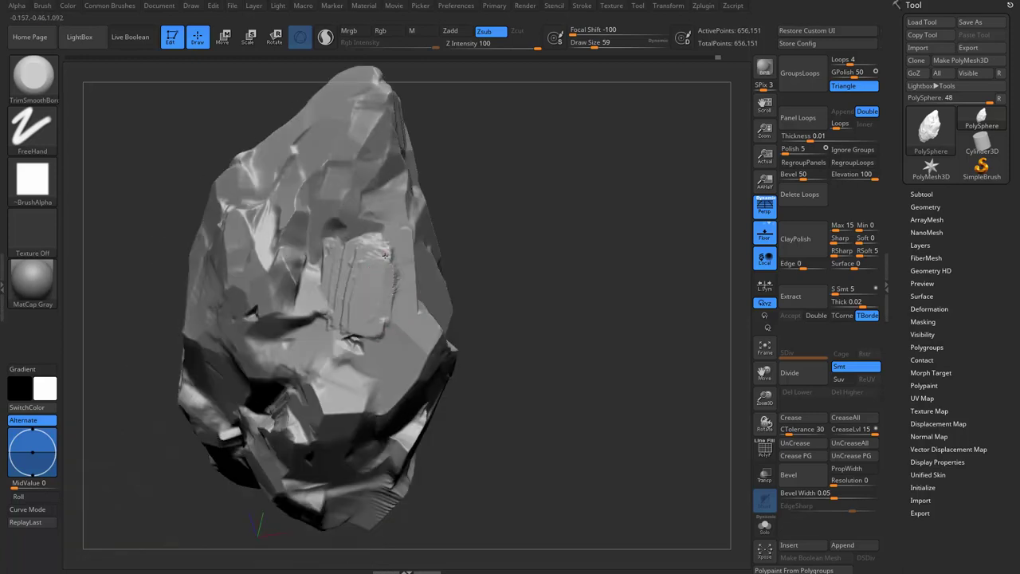
key(bracketright)
key(bracketright)
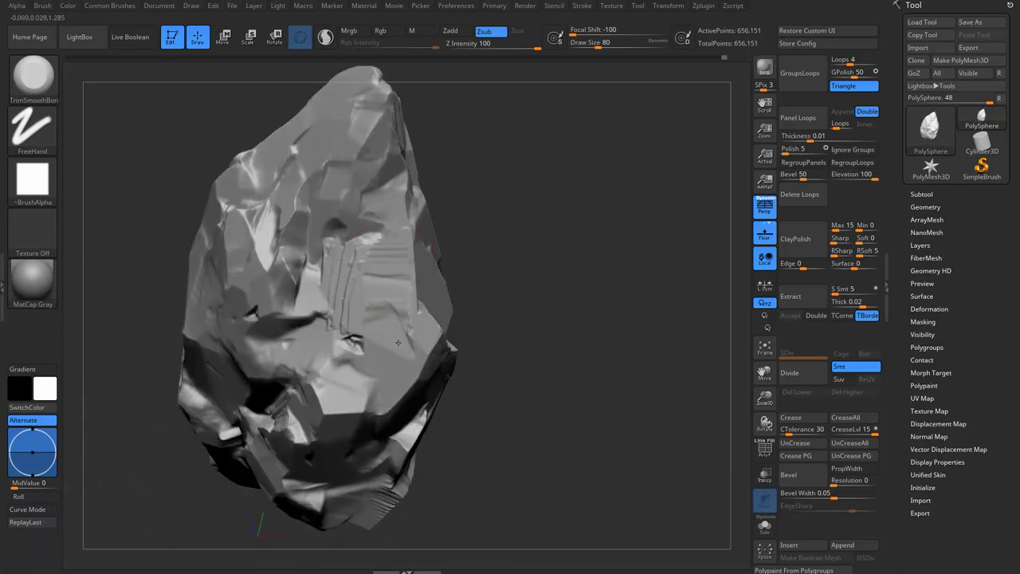
right_drag(391, 335, 375, 284)
key(bracketleft)
key(bracketleft)
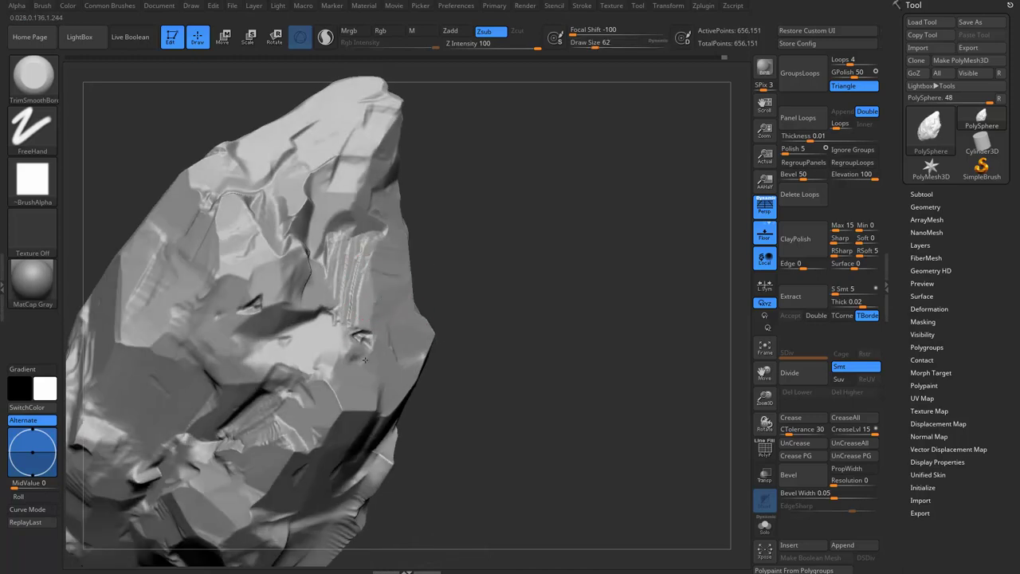
drag(374, 342, 364, 325)
Flatten the upper middle facet and top edge on the rock's left side.
right_drag(361, 346, 368, 322)
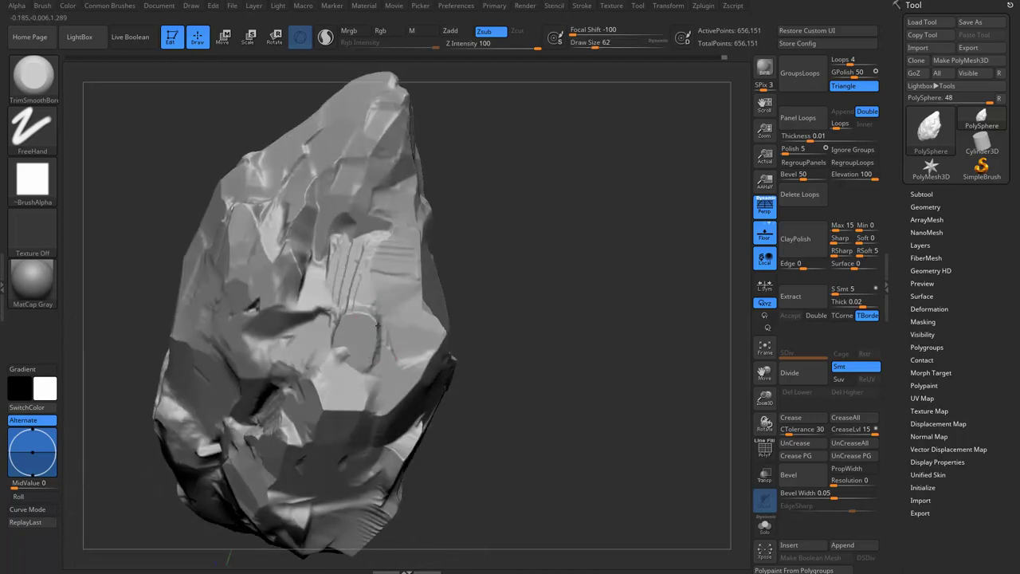
key(bracketleft)
key(bracketleft)
key(bracketleft)
key(bracketright)
key(bracketright)
key(bracketright)
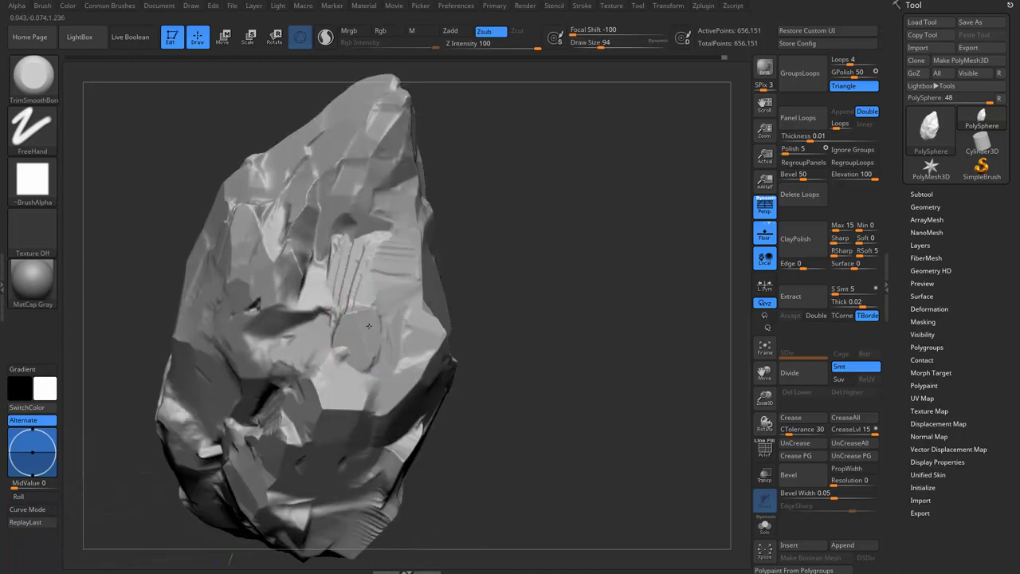
right_drag(363, 339, 374, 361)
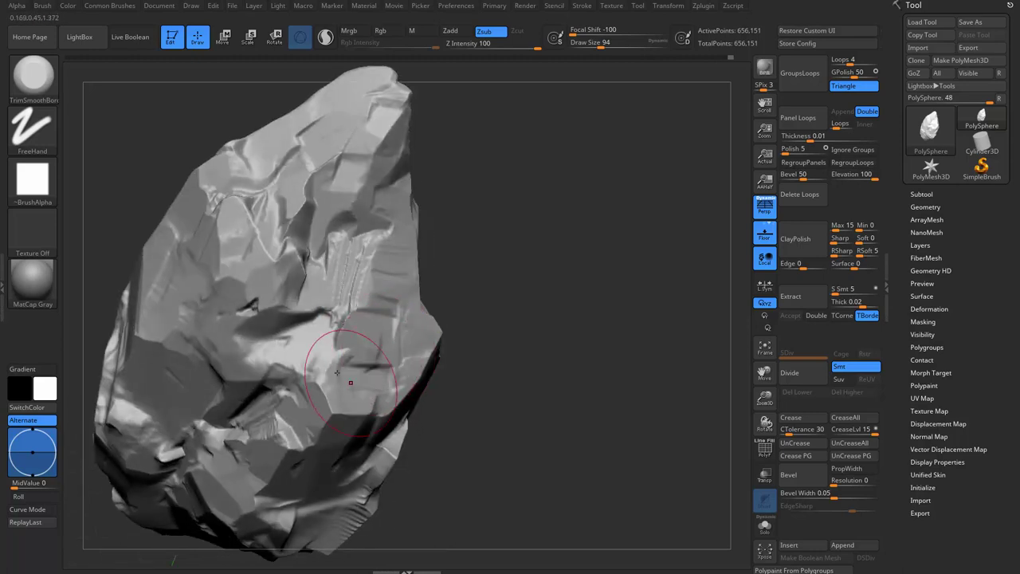
mouse_move(327, 374)
right_down()
mouse_move(314, 368)
mouse_move(381, 275)
right_up()
drag(367, 287, 343, 195)
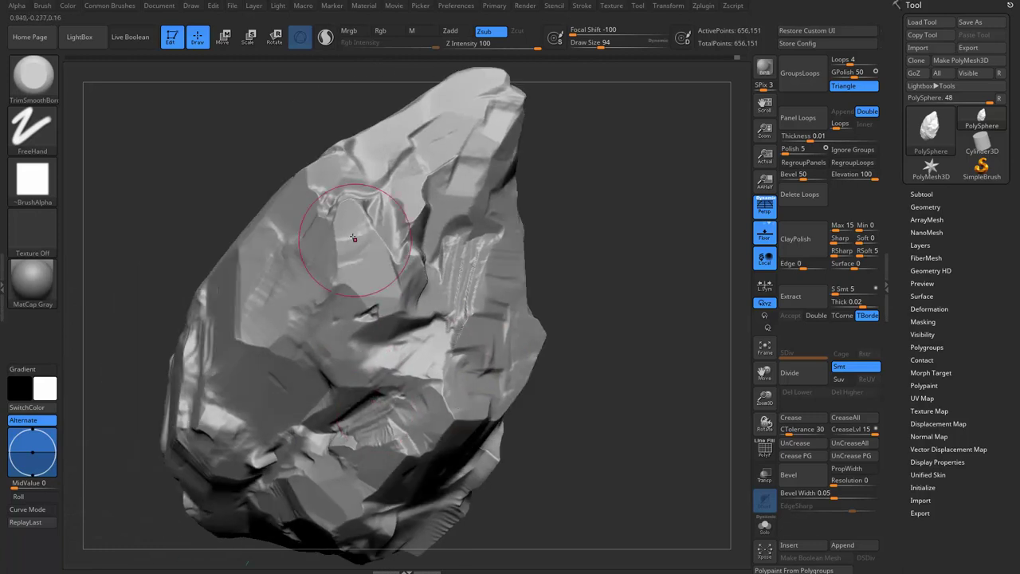
drag(343, 239, 389, 265)
right_drag(389, 266, 341, 228)
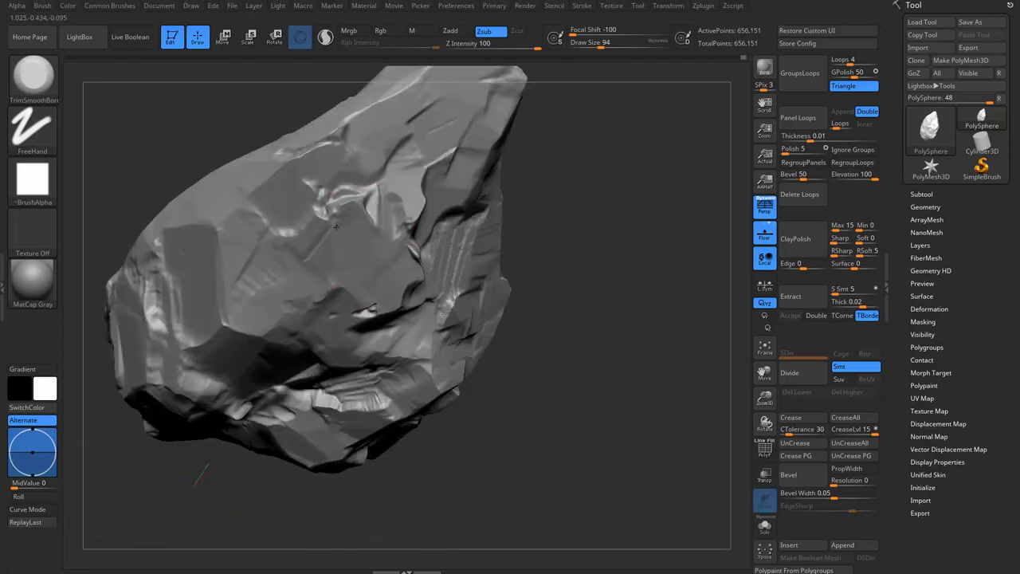
mouse_move(341, 215)
mouse_down()
mouse_move(317, 171)
mouse_move(350, 148)
mouse_up()
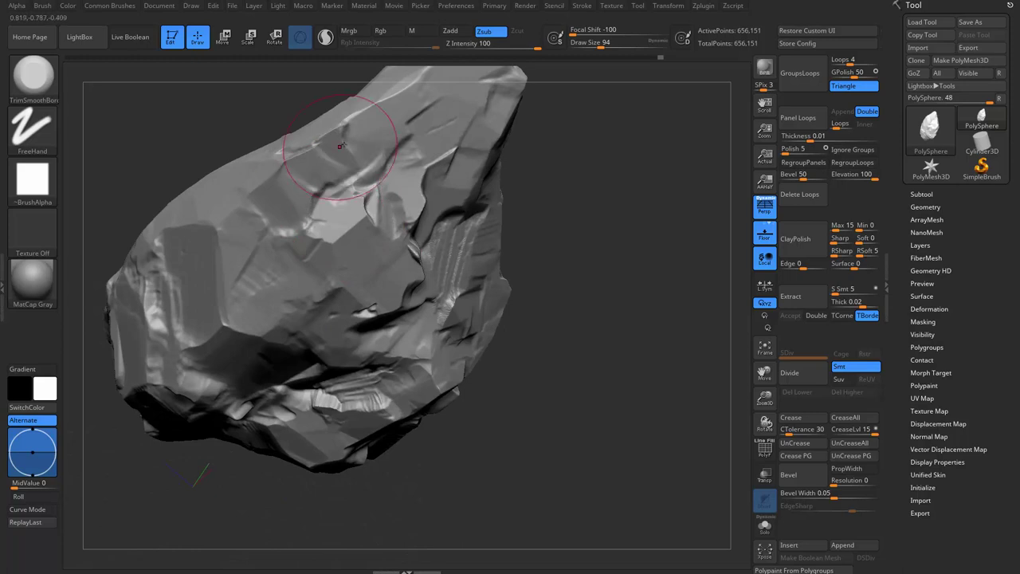
right_drag(350, 147, 392, 205)
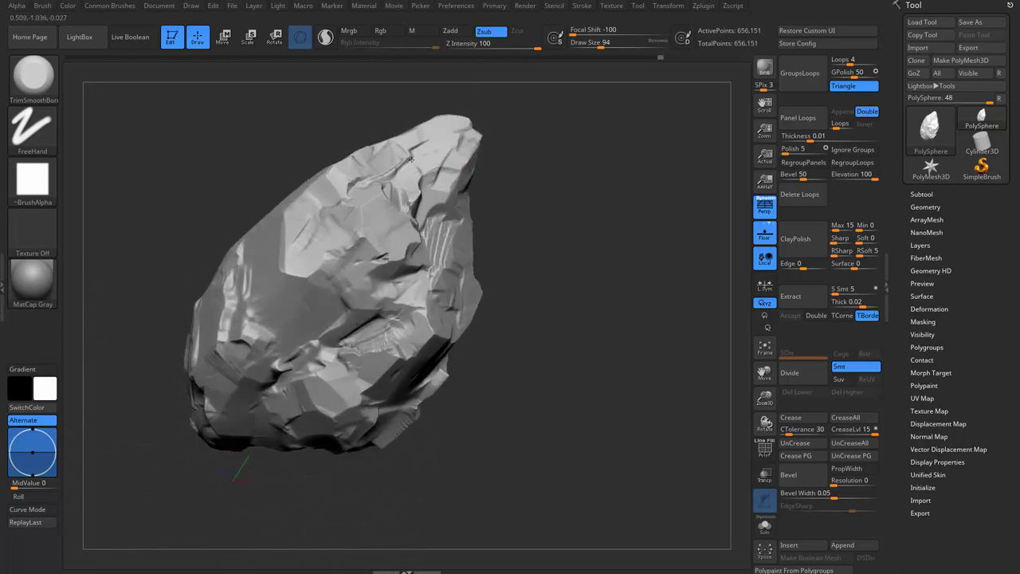
Carve dark creases into the top facet and upper-right edge, then lower draw size to 56.
mouse_move(411, 160)
ctrl+right_down()
mouse_move(301, 356)
mouse_move(414, 289)
mouse_move(421, 239)
mouse_move(409, 296)
mouse_move(444, 251)
mouse_move(457, 167)
ctrl+right_up()
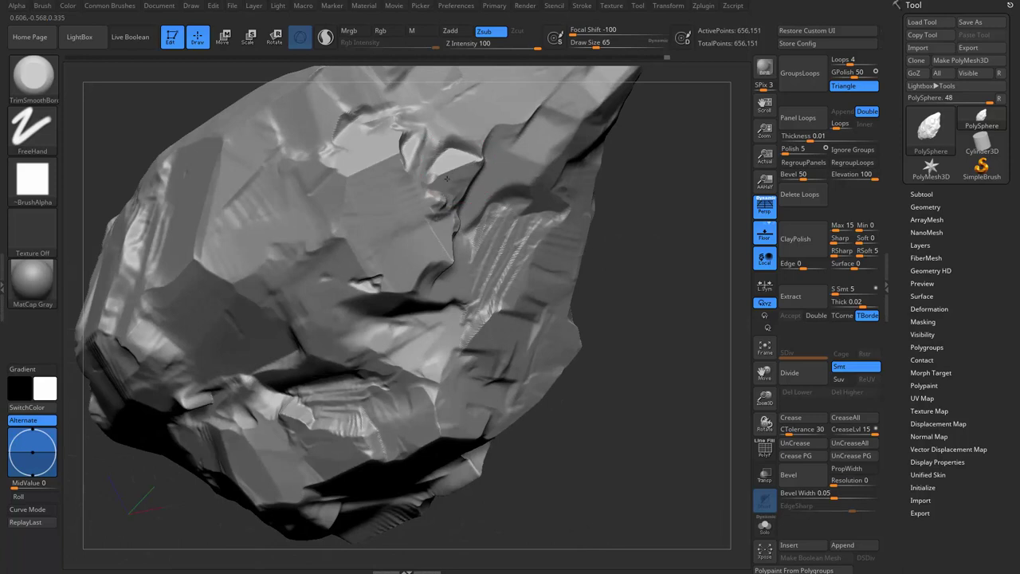
drag(447, 178, 455, 140)
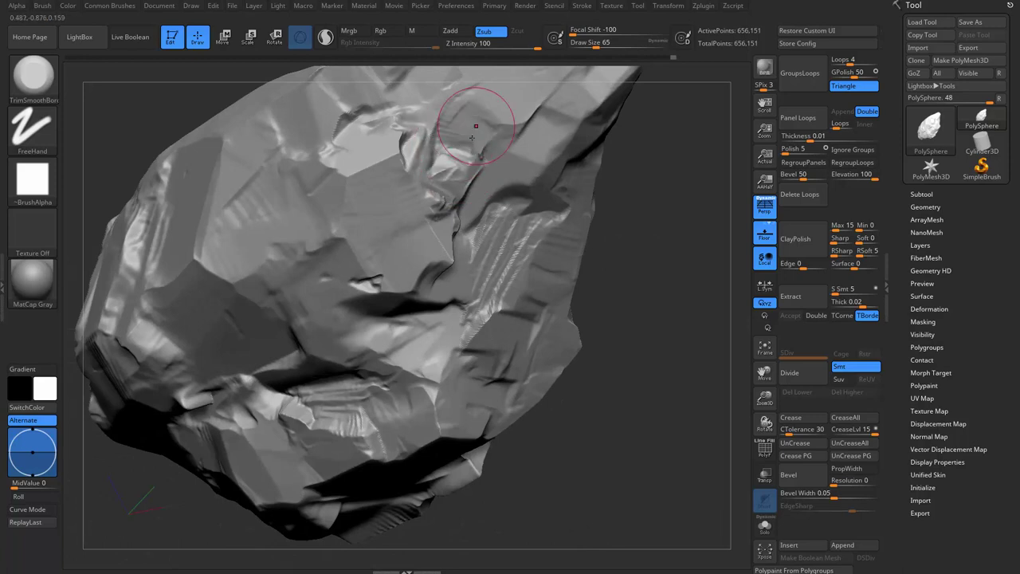
right_drag(476, 126, 439, 263)
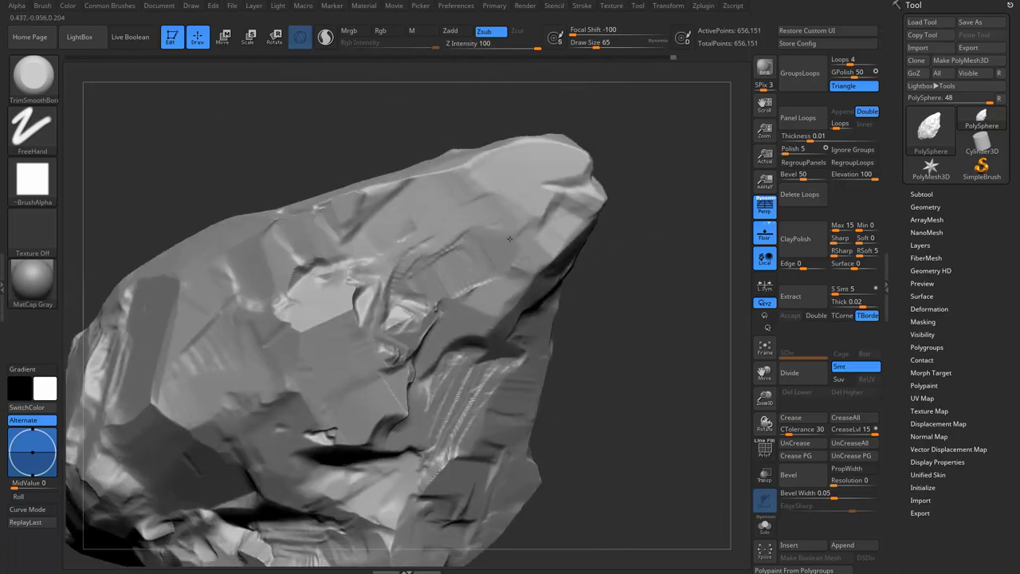
drag(524, 228, 478, 268)
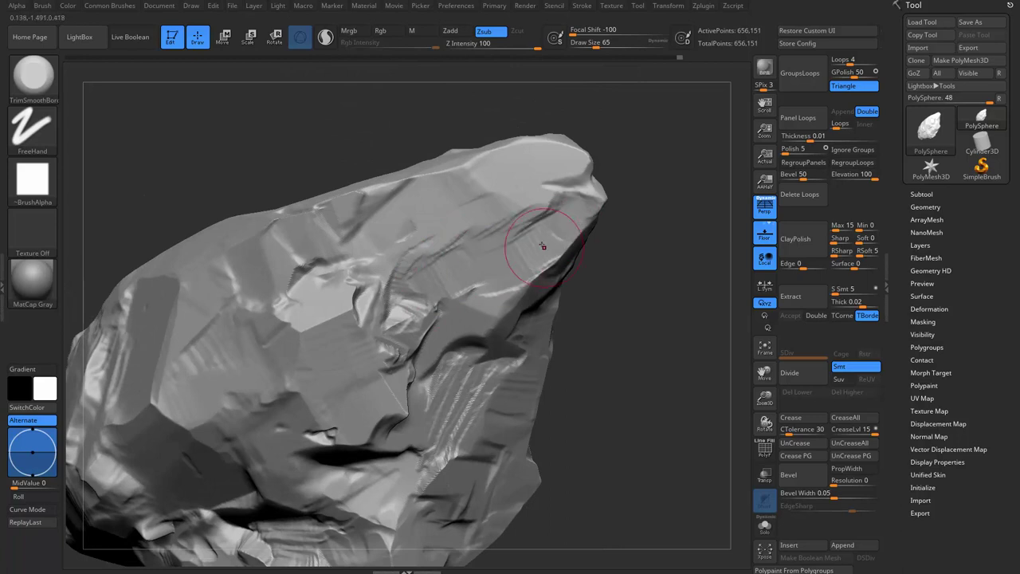
right_drag(593, 172, 609, 205)
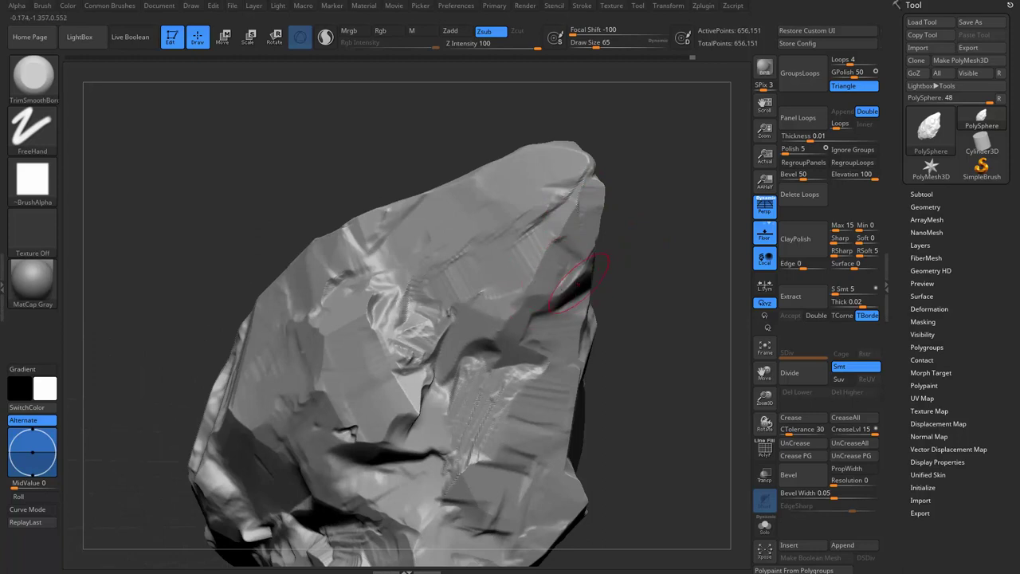
mouse_move(591, 235)
right_down()
mouse_move(644, 247)
mouse_move(580, 170)
mouse_move(610, 222)
mouse_move(536, 262)
right_up()
key(bracketleft)
key(bracketleft)
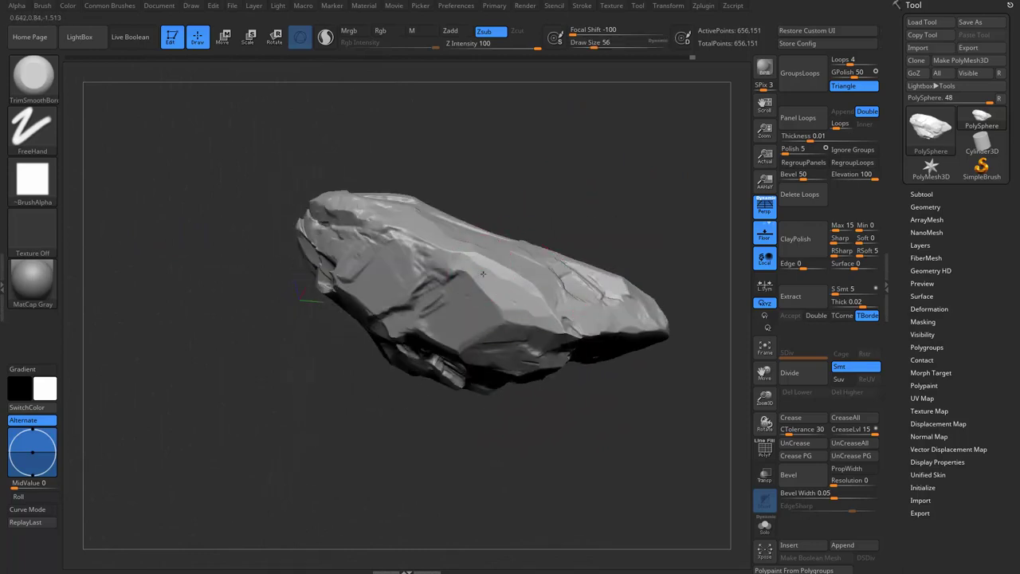
Raise draw size to 90 and flatten the middle surface with short strokes.
mouse_move(496, 293)
right_down()
mouse_move(675, 255)
mouse_move(696, 302)
mouse_move(601, 303)
mouse_move(614, 341)
right_up()
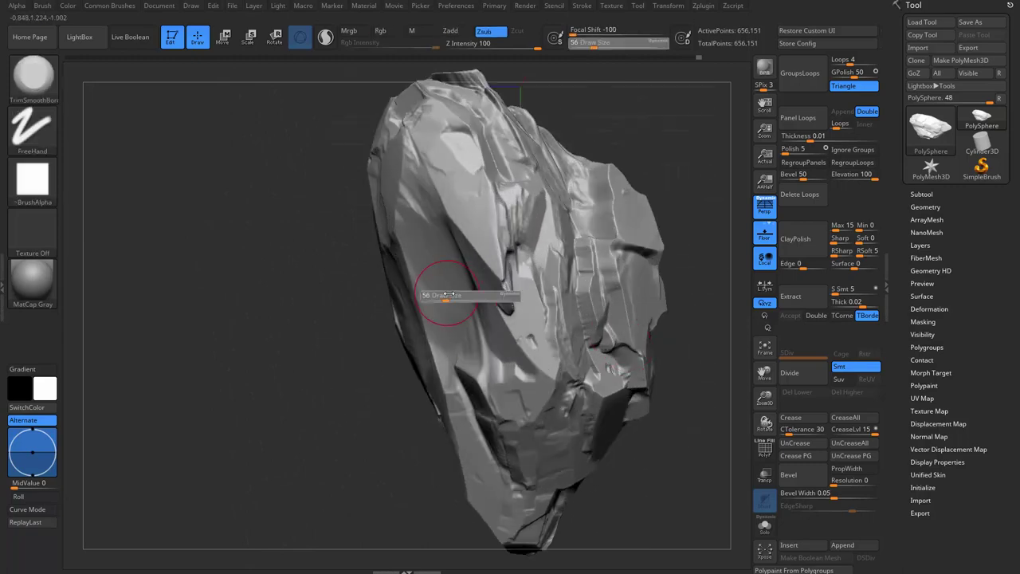
key(bracketright)
right_drag(432, 296, 483, 275)
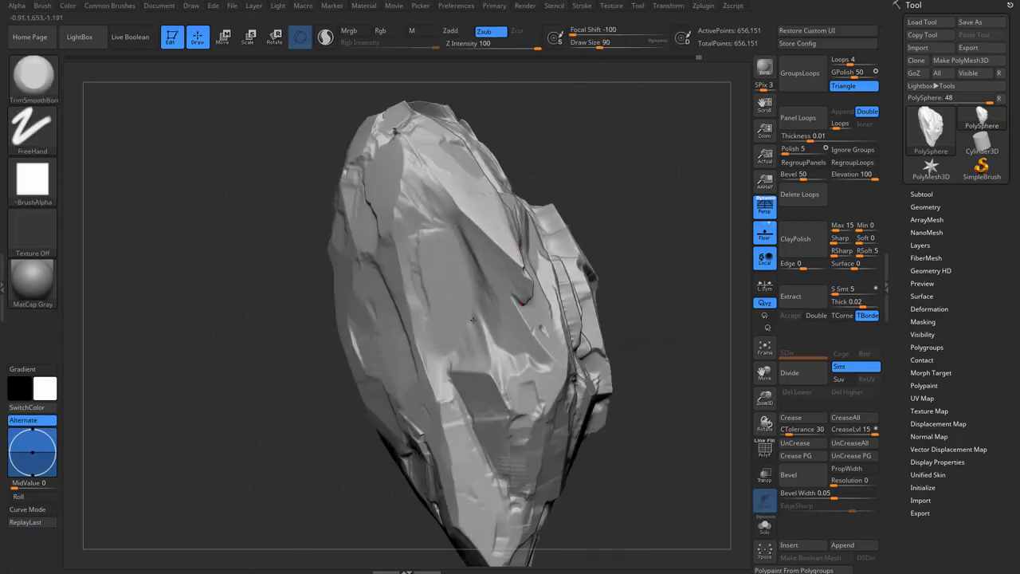
drag(473, 362, 464, 300)
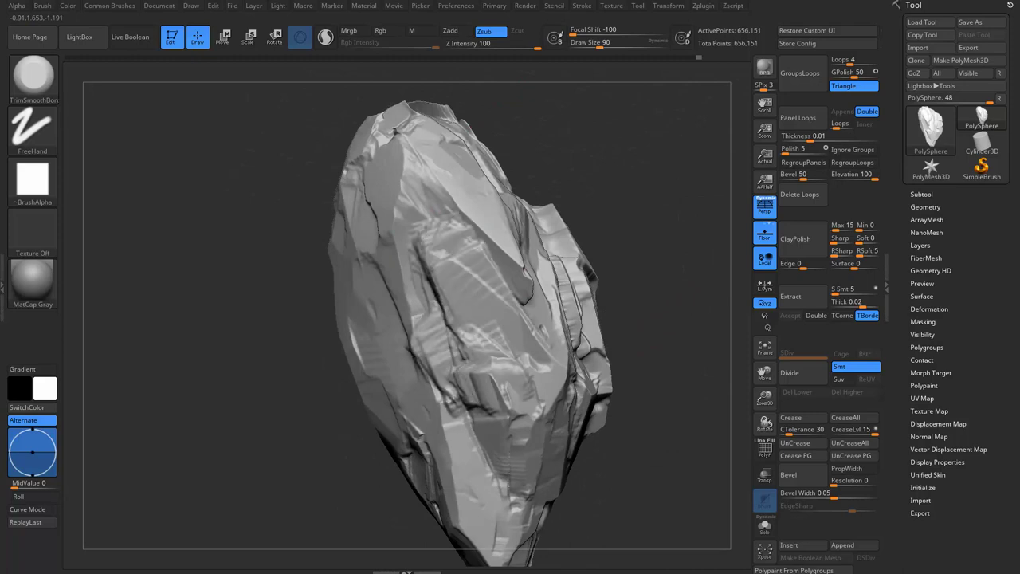
right_drag(462, 285, 402, 311)
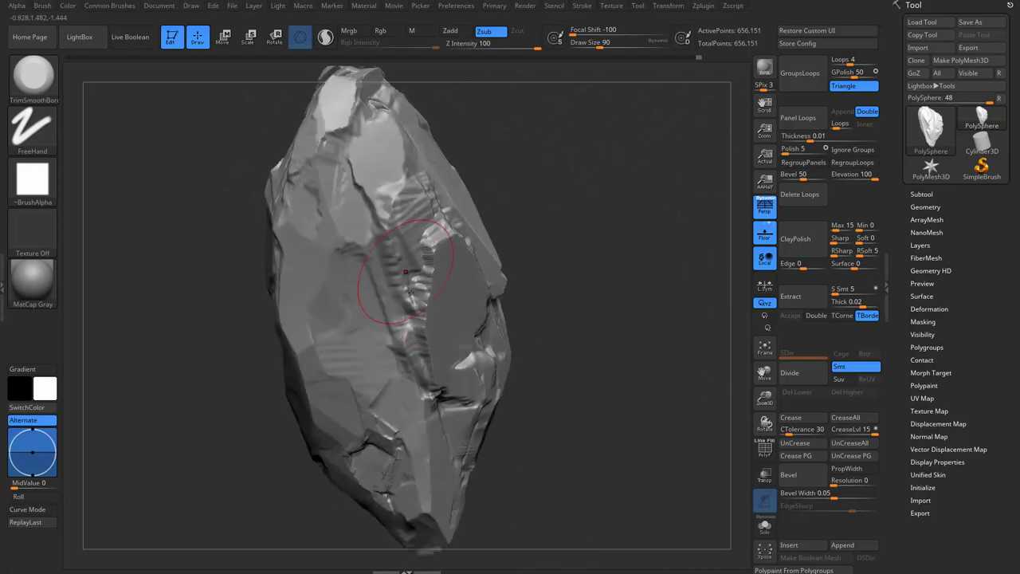
drag(403, 310, 418, 350)
mouse_move(418, 350)
right_down()
mouse_move(407, 244)
mouse_move(444, 364)
right_up()
drag(444, 364, 433, 387)
right_drag(432, 387, 427, 382)
mouse_move(426, 383)
mouse_down()
mouse_move(416, 288)
mouse_move(427, 274)
mouse_up()
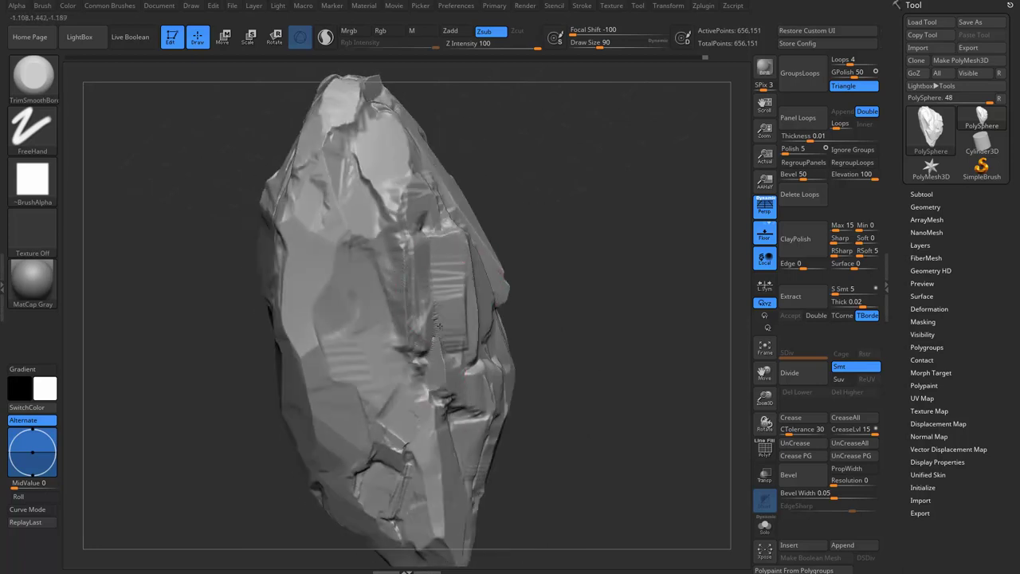
Smooth the upper-right edge and deepen the flat cut down the rock's centre.
mouse_move(444, 283)
right_down()
mouse_move(467, 299)
mouse_move(459, 244)
right_up()
mouse_move(479, 312)
right_down()
mouse_move(476, 284)
mouse_move(422, 259)
right_up()
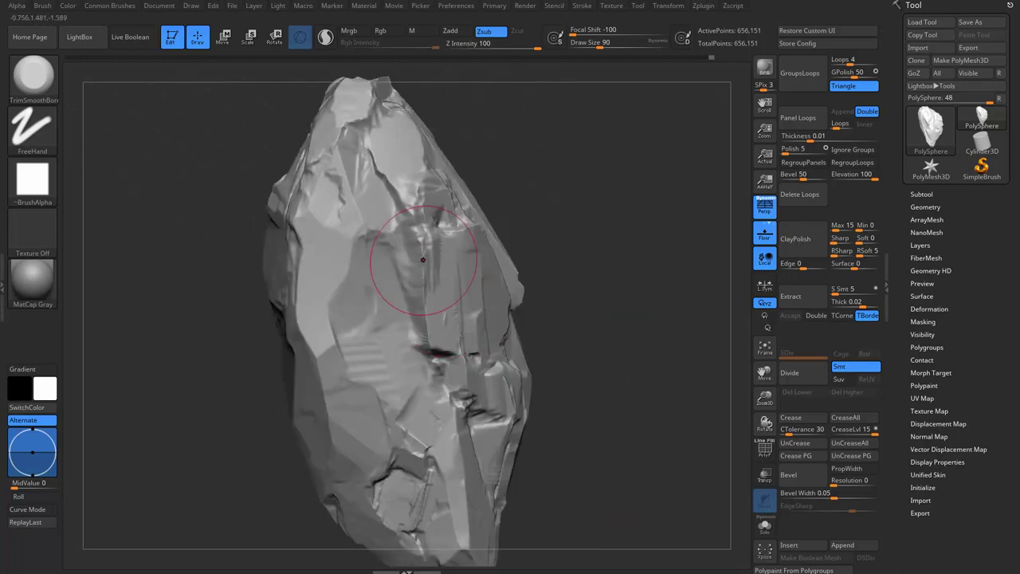
mouse_move(510, 239)
shift+mouse_down()
mouse_move(411, 174)
mouse_move(426, 347)
shift+mouse_up()
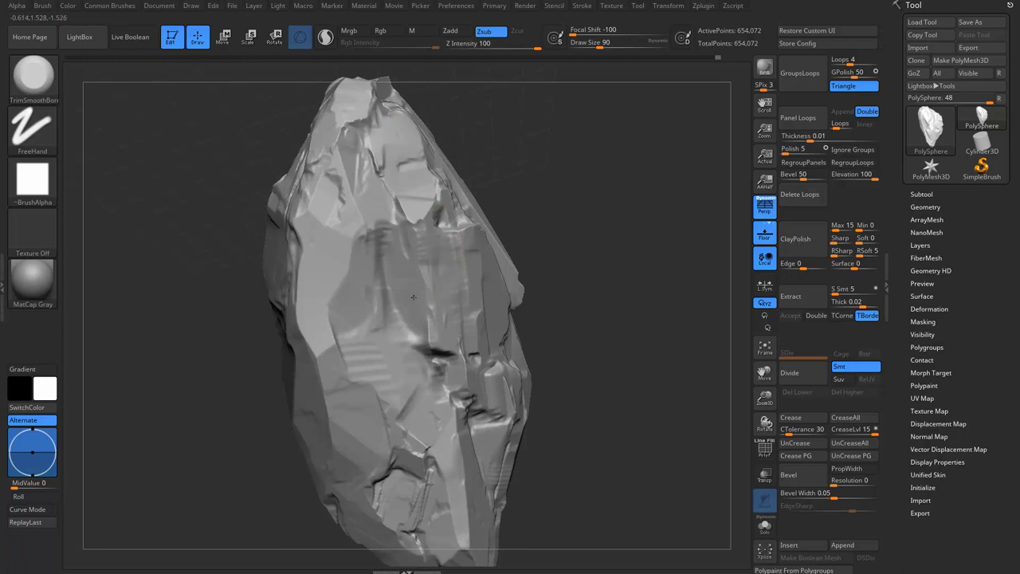
right_drag(426, 347, 432, 271)
right_drag(432, 387, 467, 175)
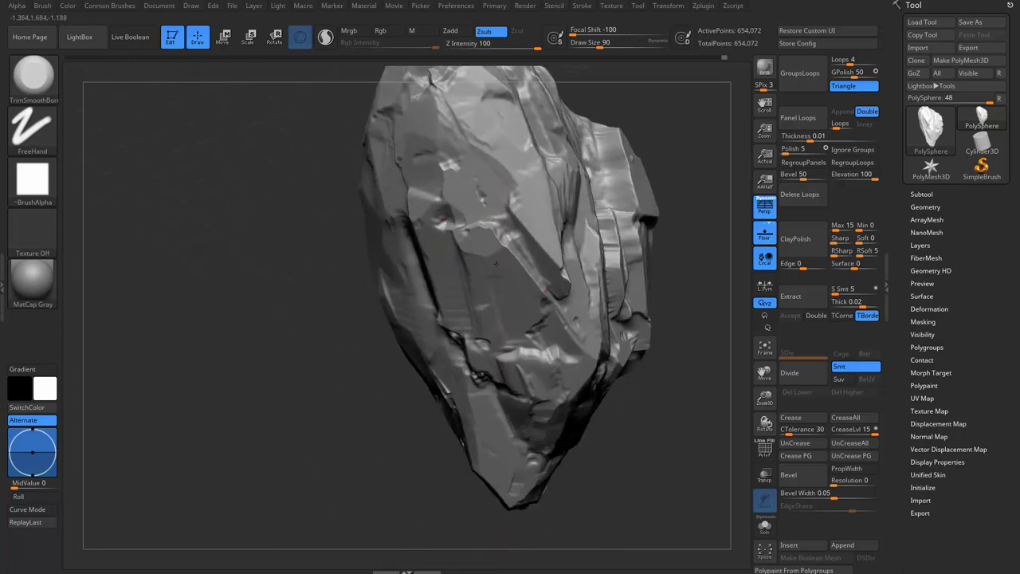
right_drag(523, 316, 481, 263)
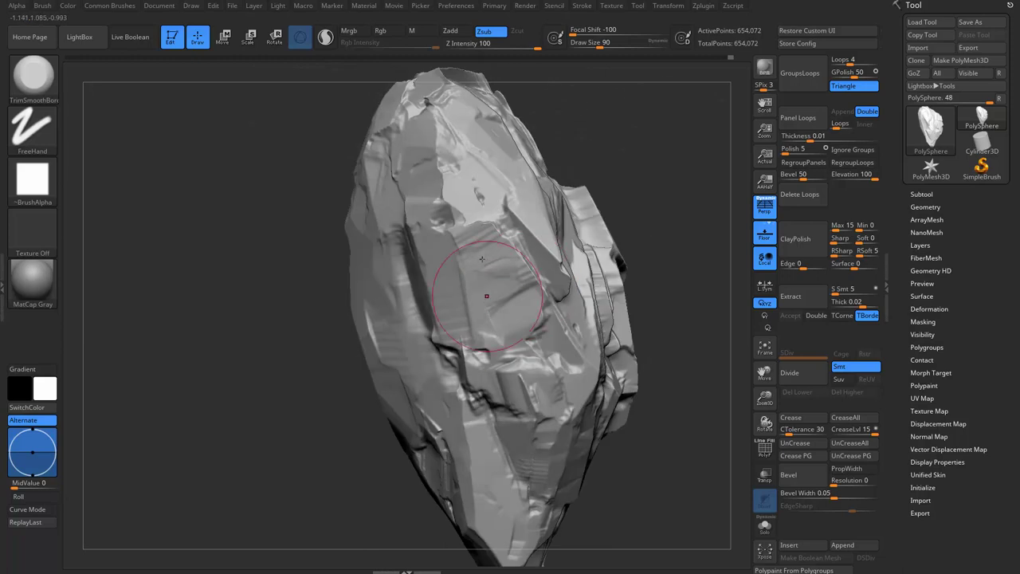
mouse_move(502, 295)
alt+right_down()
mouse_move(364, 319)
mouse_move(532, 428)
alt+right_up()
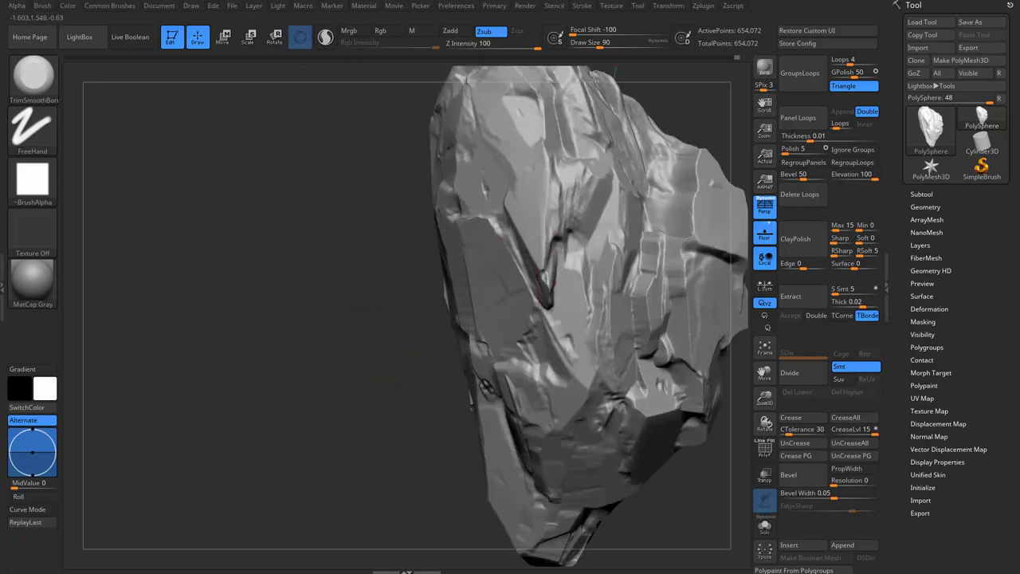
right_drag(542, 274, 672, 175)
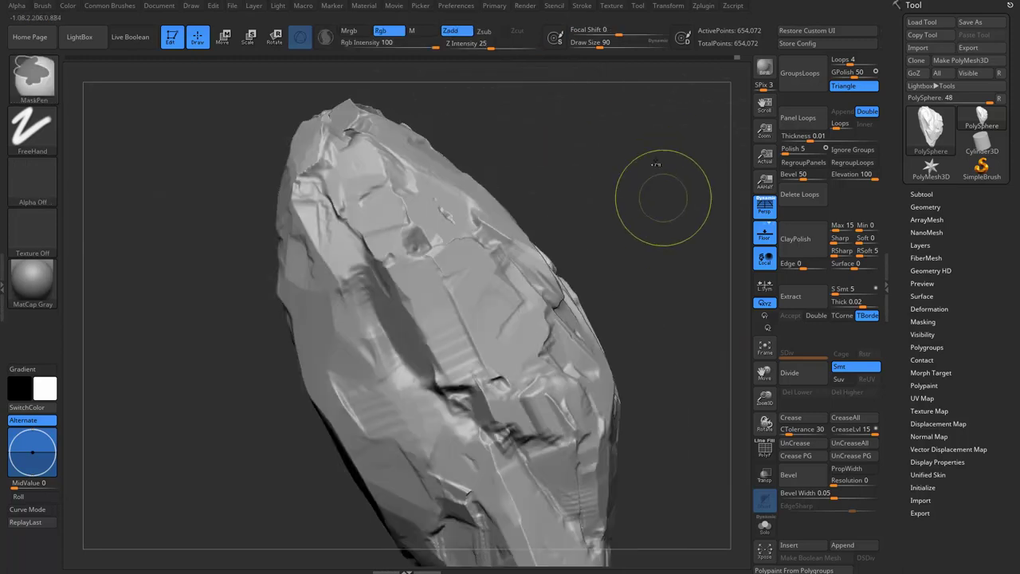
Mask a small patch, shrink Draw Size to 59, and trim more off the front facets.
mouse_move(667, 169)
ctrl+mouse_down()
mouse_move(725, 263)
mouse_move(660, 239)
ctrl+mouse_up()
mouse_move(660, 239)
right_down()
mouse_move(541, 279)
mouse_move(539, 291)
mouse_move(518, 263)
right_up()
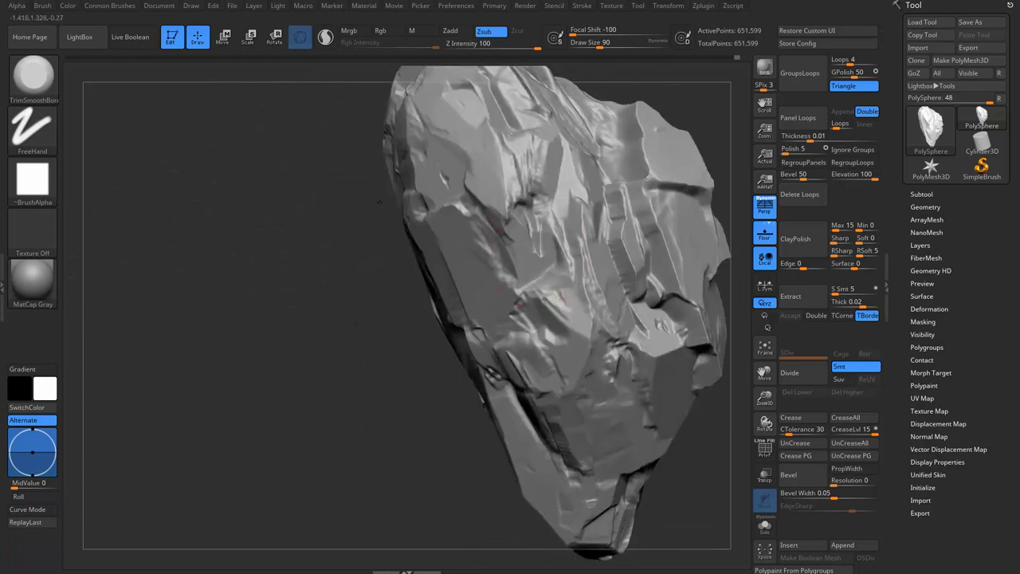
key(s)
drag(512, 308, 500, 309)
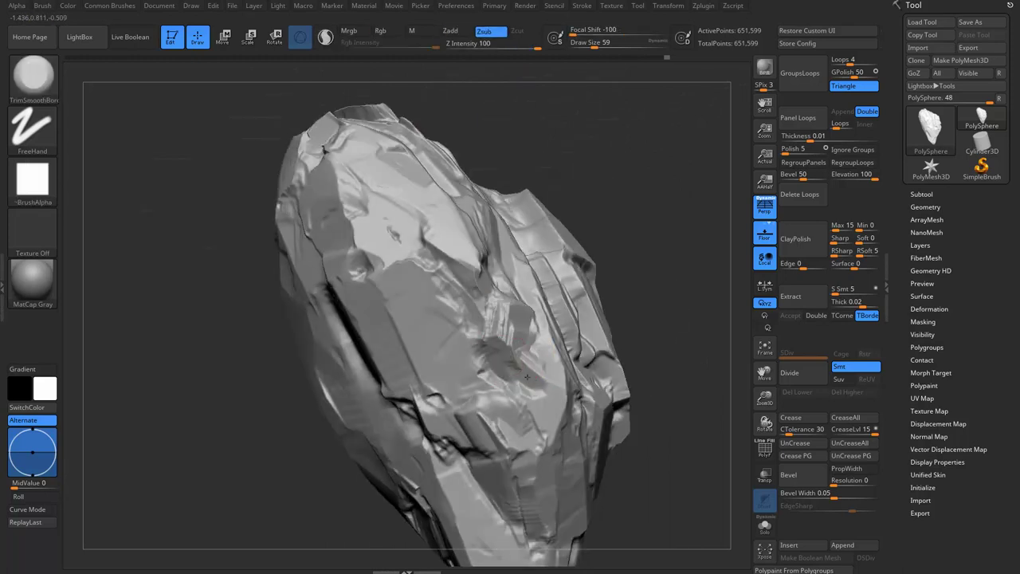
right_drag(524, 353, 523, 303)
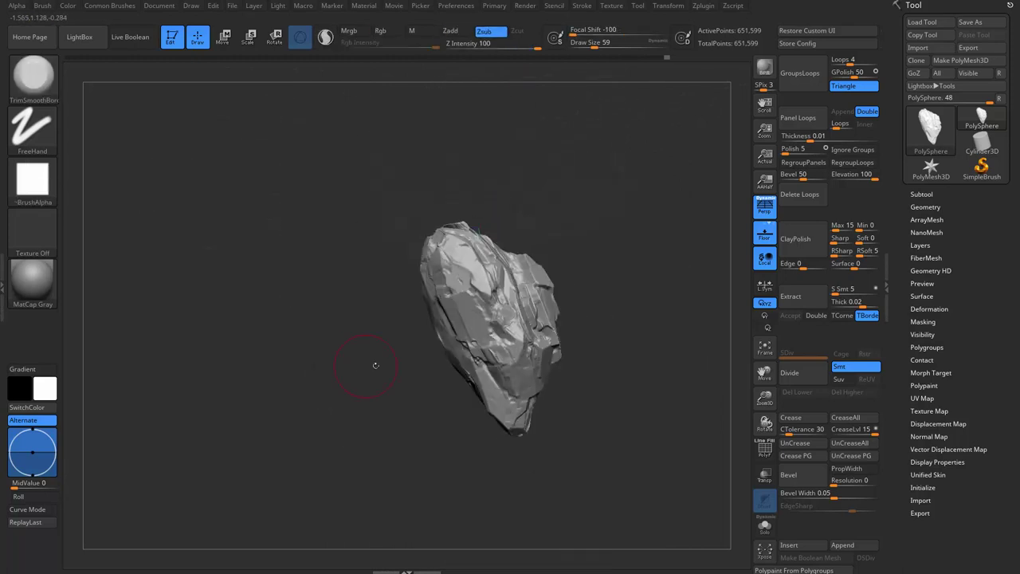
Select the RockShape_04 alpha and open its Modify settings.
click(36, 182)
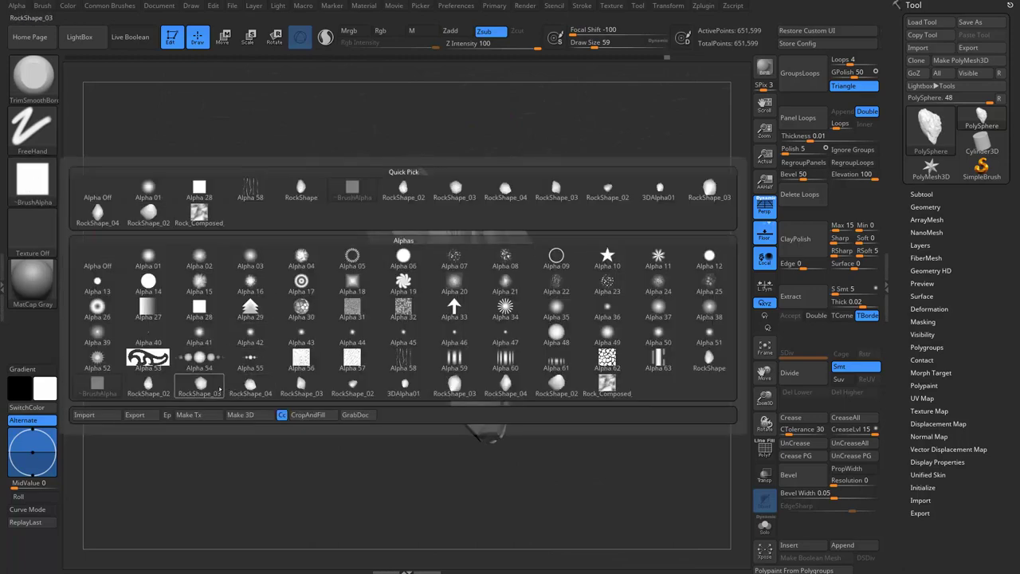
click(505, 386)
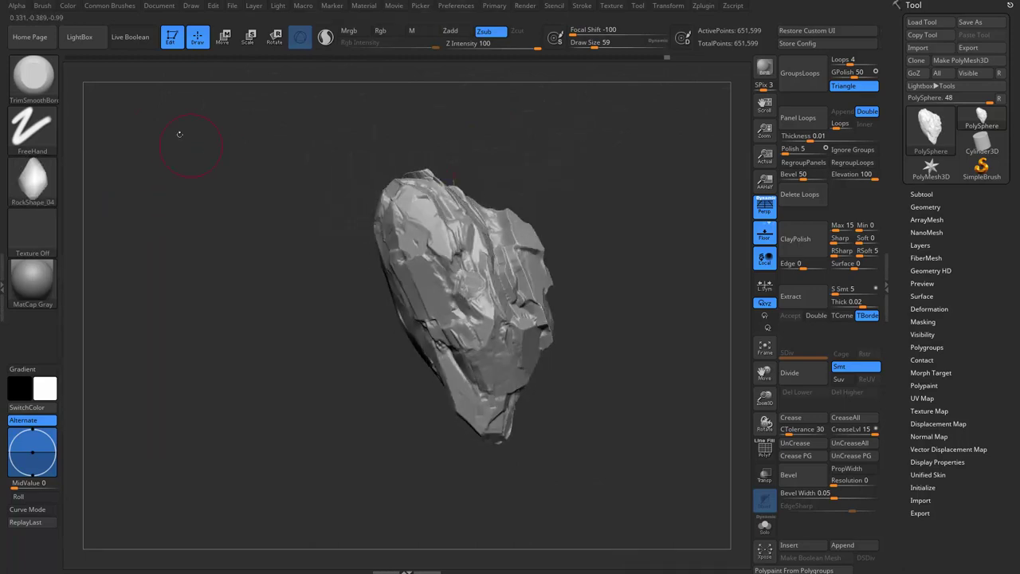
click(18, 8)
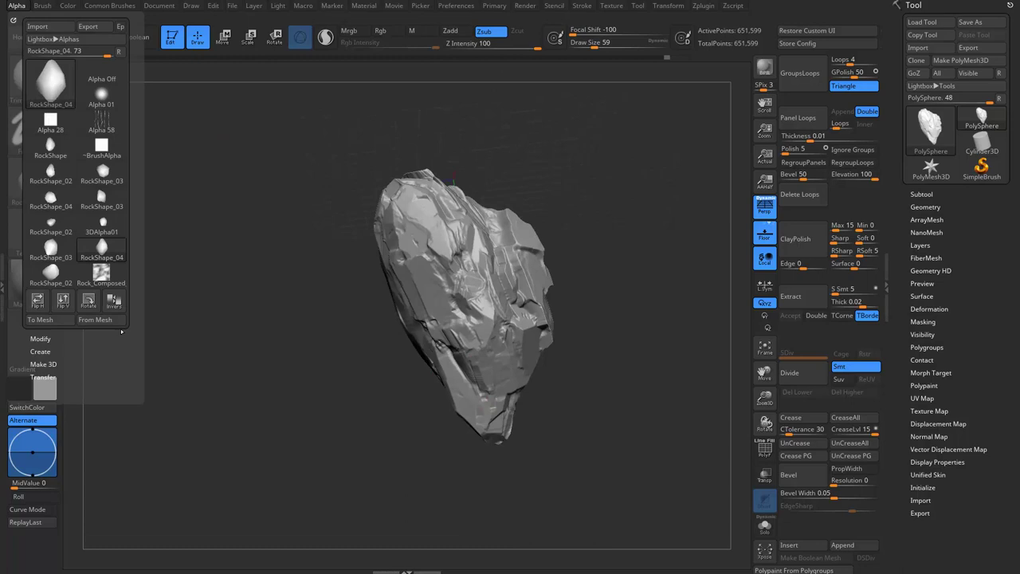
click(70, 339)
drag(134, 383, 106, 310)
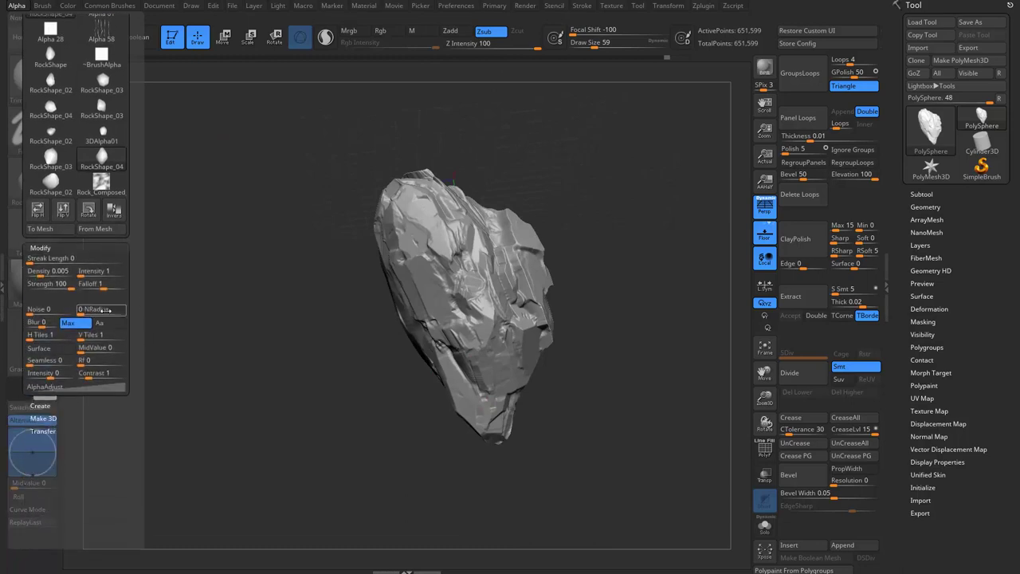
Bow the AlphaAdjust falloff curve by dragging its points to soften the edge.
click(72, 388)
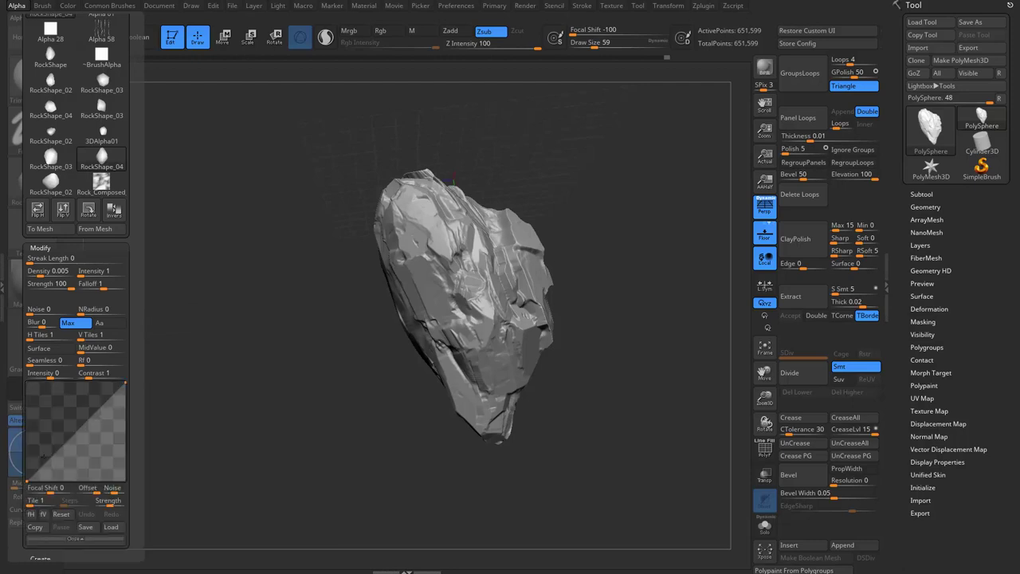
mouse_move(72, 436)
mouse_down()
mouse_move(61, 440)
mouse_move(54, 409)
mouse_up()
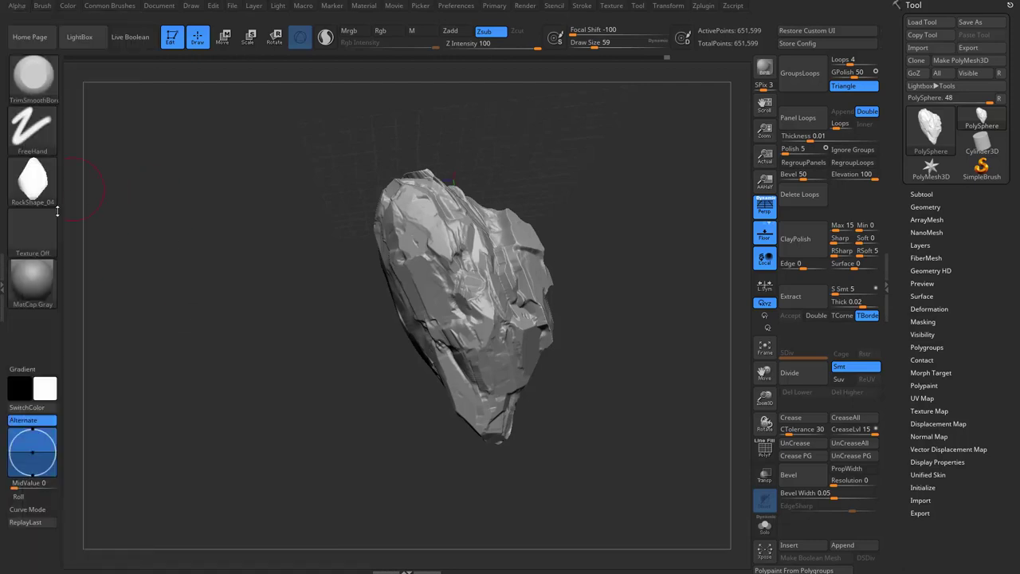
click(18, 6)
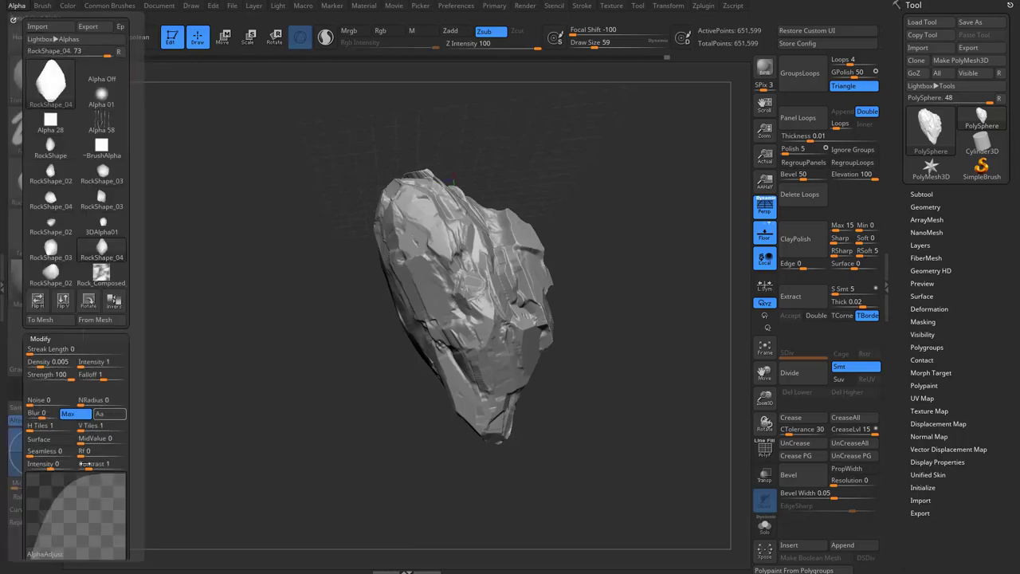
drag(55, 500, 40, 499)
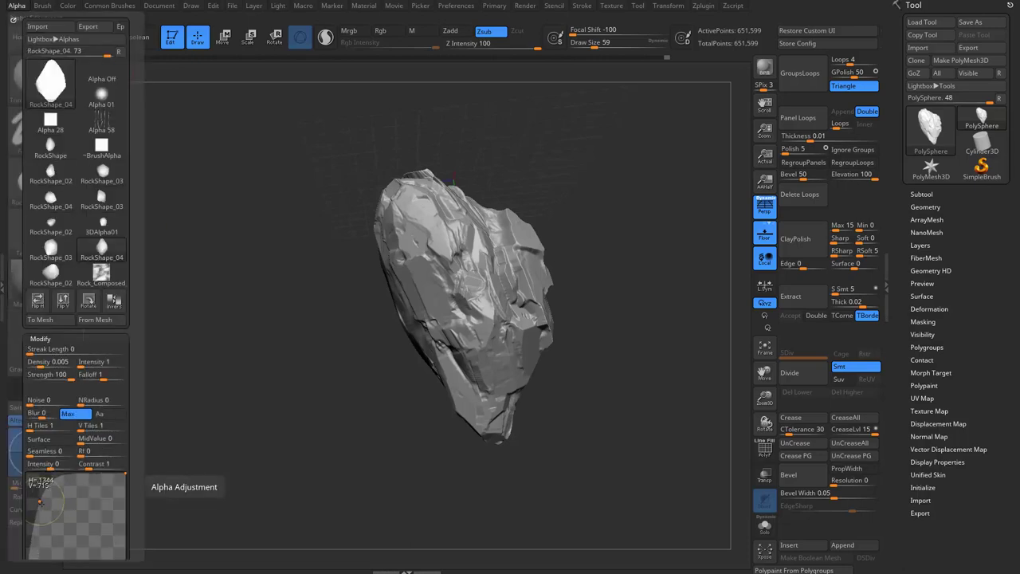
Stroke texture onto the upper-left face and carve a crevice into the upper face.
drag(684, 296, 626, 250)
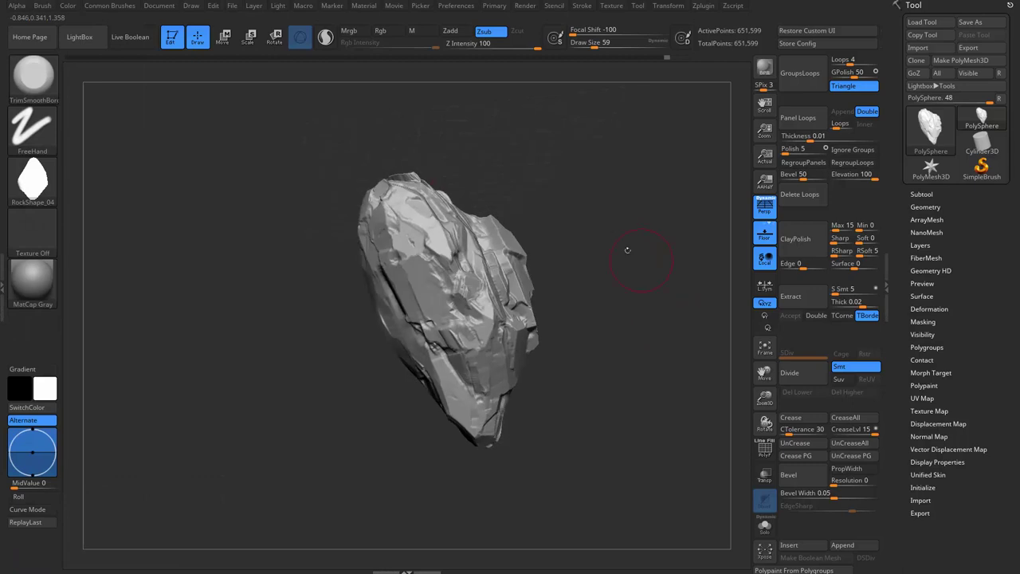
key(f)
mouse_move(358, 244)
mouse_down()
mouse_move(342, 235)
mouse_move(364, 187)
mouse_move(426, 231)
mouse_up()
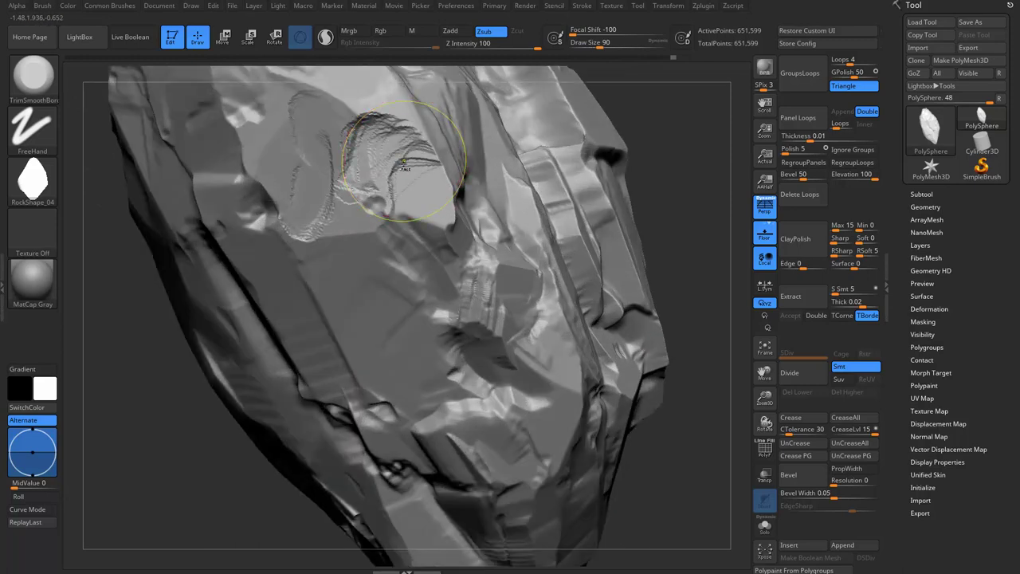
key(ctrl)
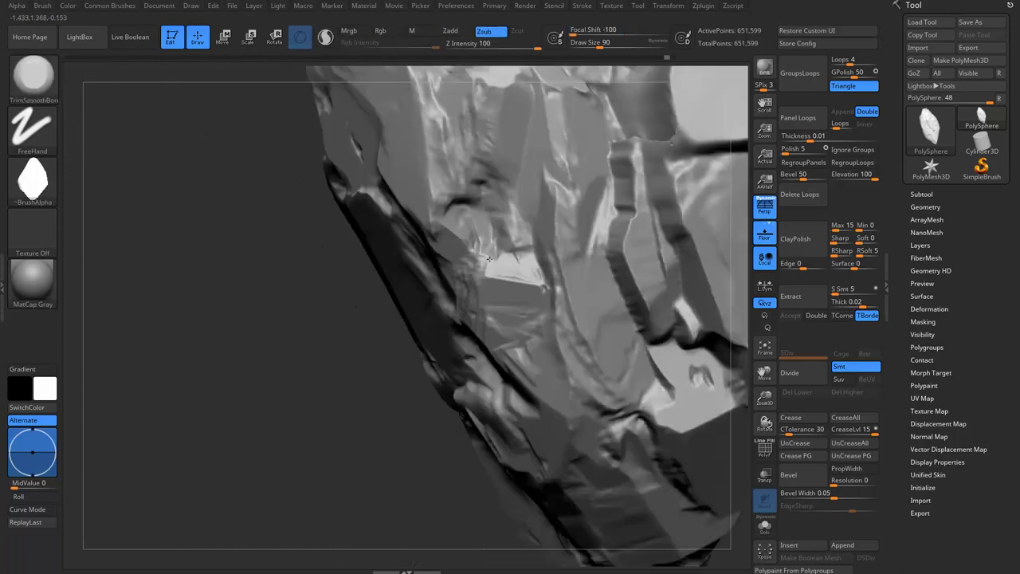
mouse_move(455, 208)
mouse_down()
mouse_move(489, 200)
mouse_move(515, 152)
mouse_move(513, 125)
mouse_move(491, 165)
mouse_move(481, 160)
mouse_up()
key(bracketleft)
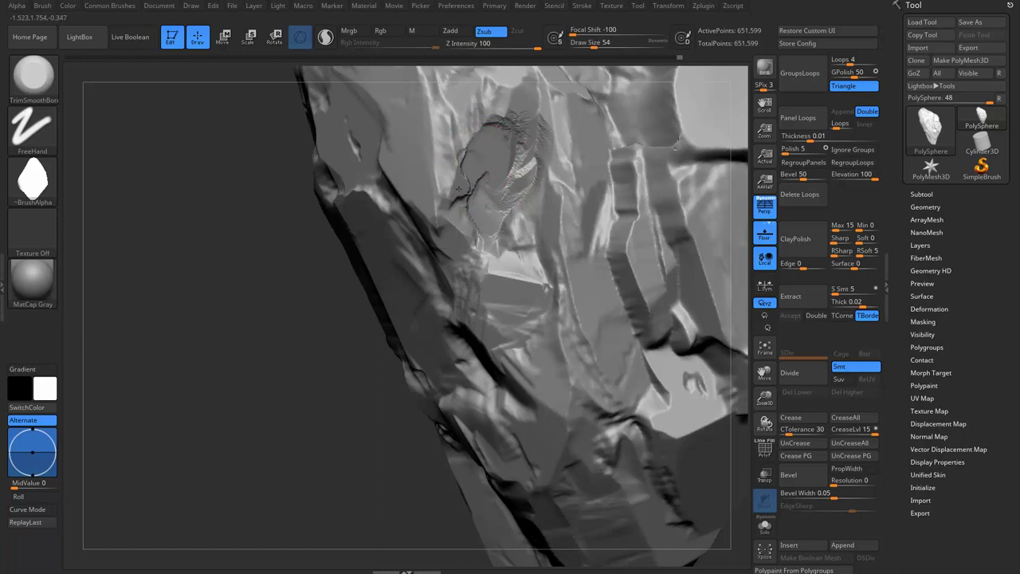
key(bracketright)
Rework the carved patch and sculpt the surface above and below it at draw size 74.
mouse_move(467, 194)
mouse_down()
mouse_move(501, 102)
mouse_move(525, 108)
mouse_move(549, 142)
mouse_up()
right_drag(550, 144, 549, 137)
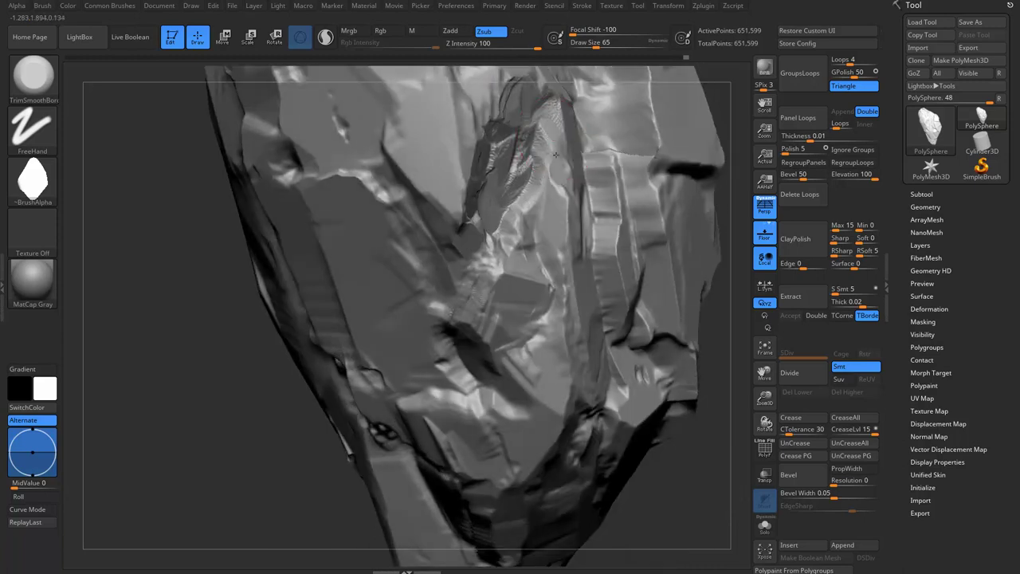
key(bracketleft)
key(bracketleft)
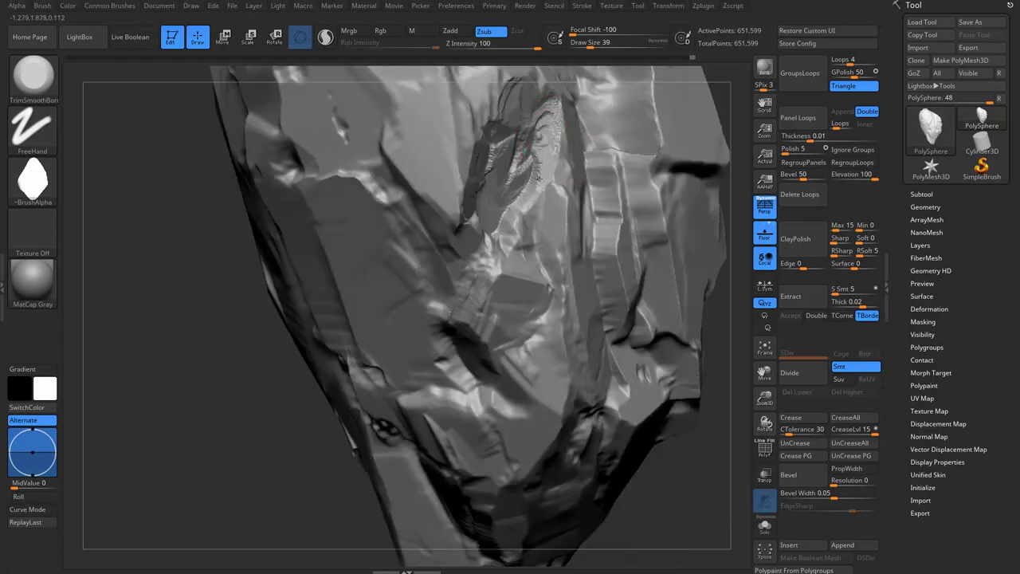
key(bracketright)
key(bracketright)
key(bracketright)
right_drag(514, 215, 510, 227)
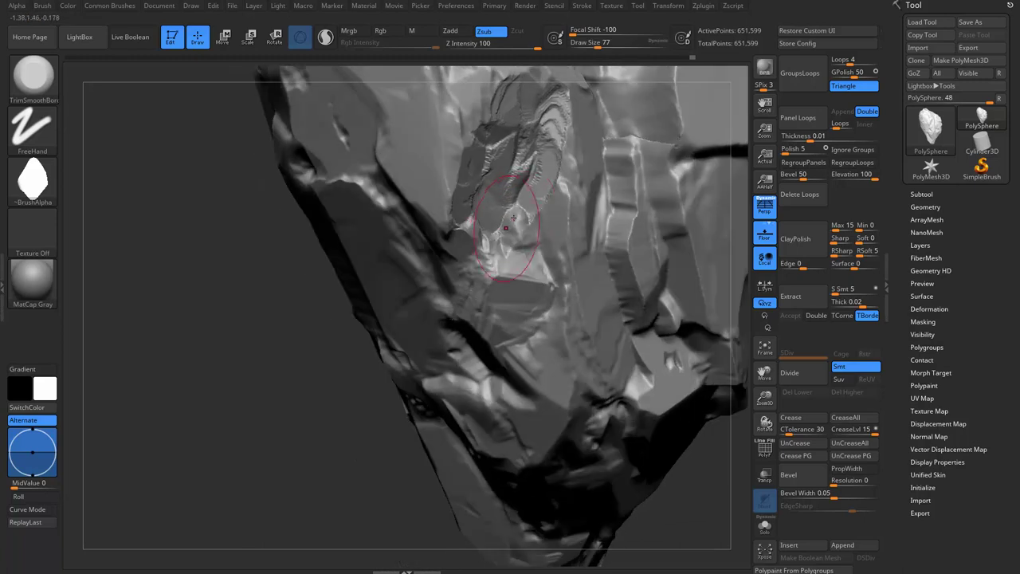
mouse_move(510, 227)
mouse_down()
mouse_move(519, 222)
mouse_move(509, 239)
mouse_move(518, 231)
mouse_up()
key(bracketleft)
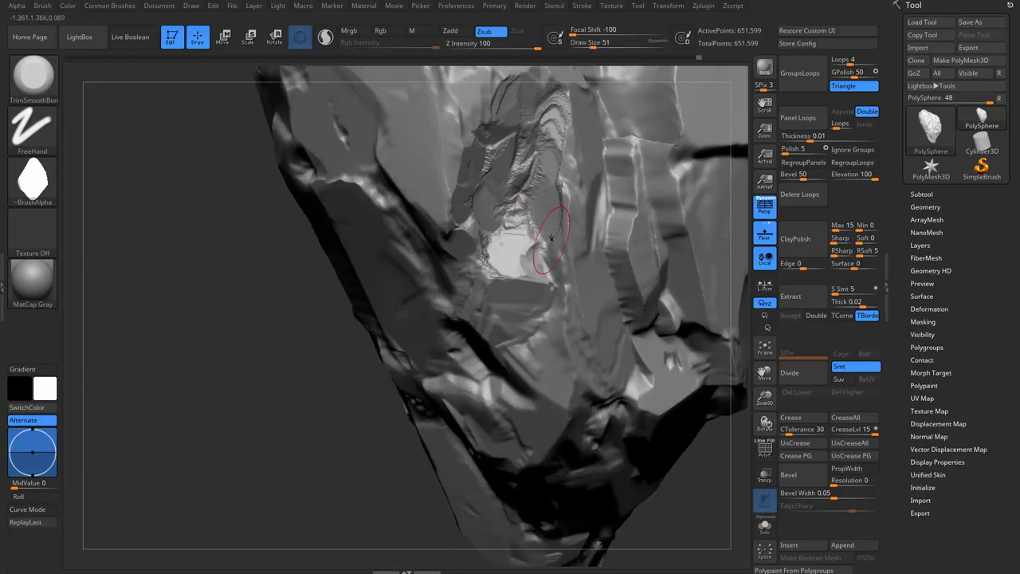
right_drag(572, 327, 558, 204)
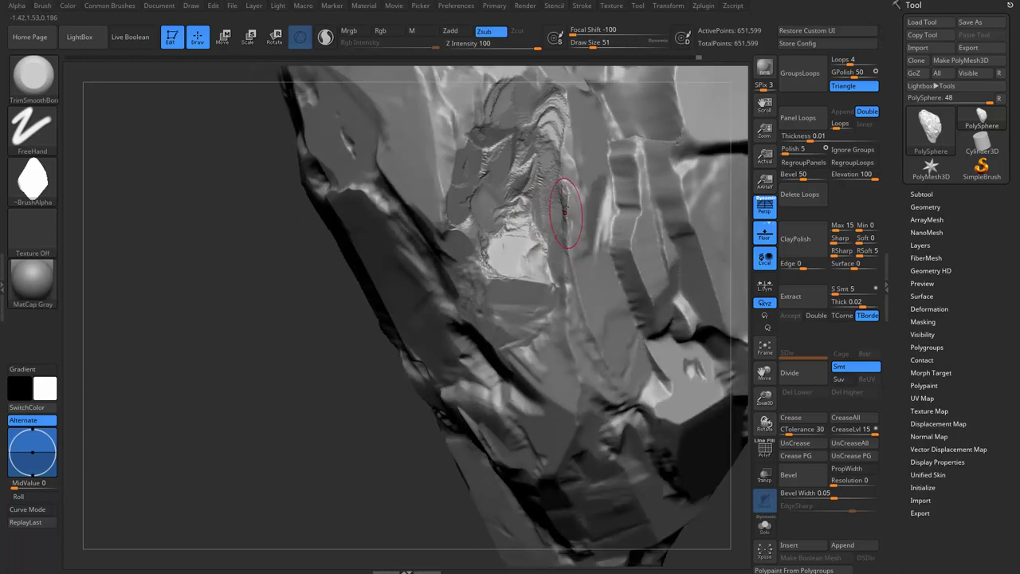
key(bracketright)
key(bracketright)
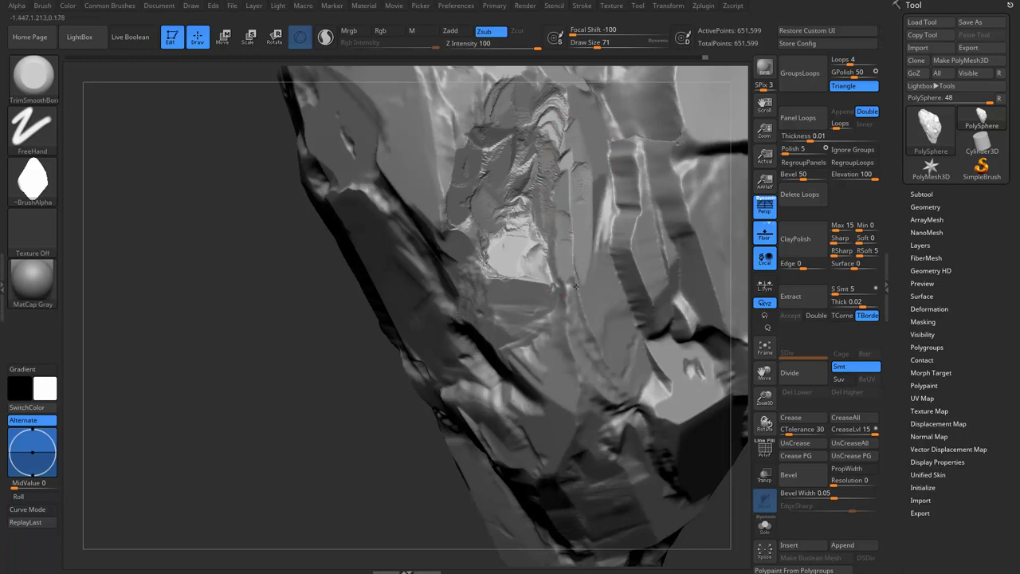
drag(575, 286, 582, 284)
mouse_move(587, 273)
right_down()
mouse_move(558, 255)
mouse_move(558, 200)
mouse_move(523, 216)
right_up()
key(f)
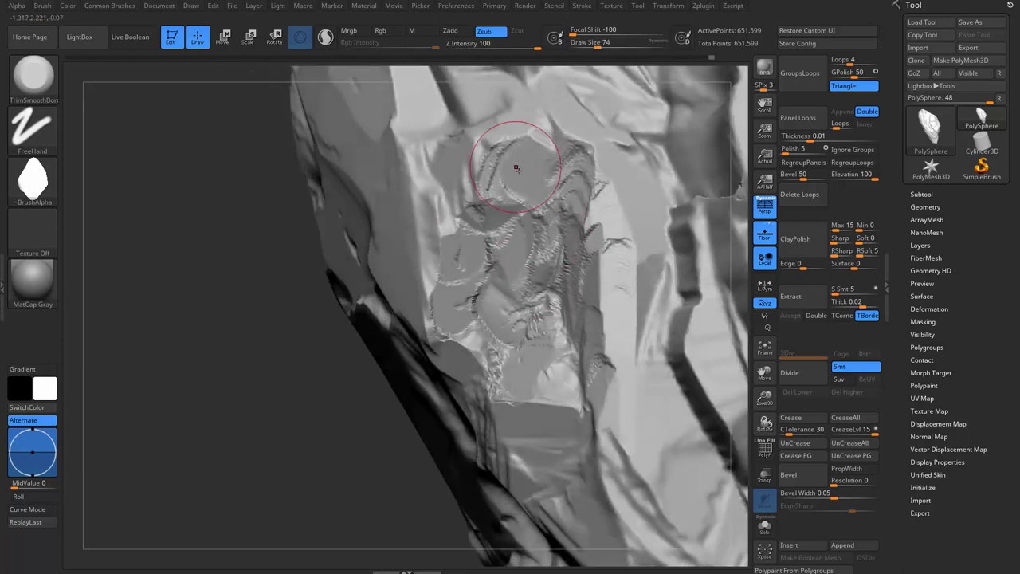
drag(516, 168, 526, 202)
Zoom in on the rock's lower part and smooth the carved surface.
key(f)
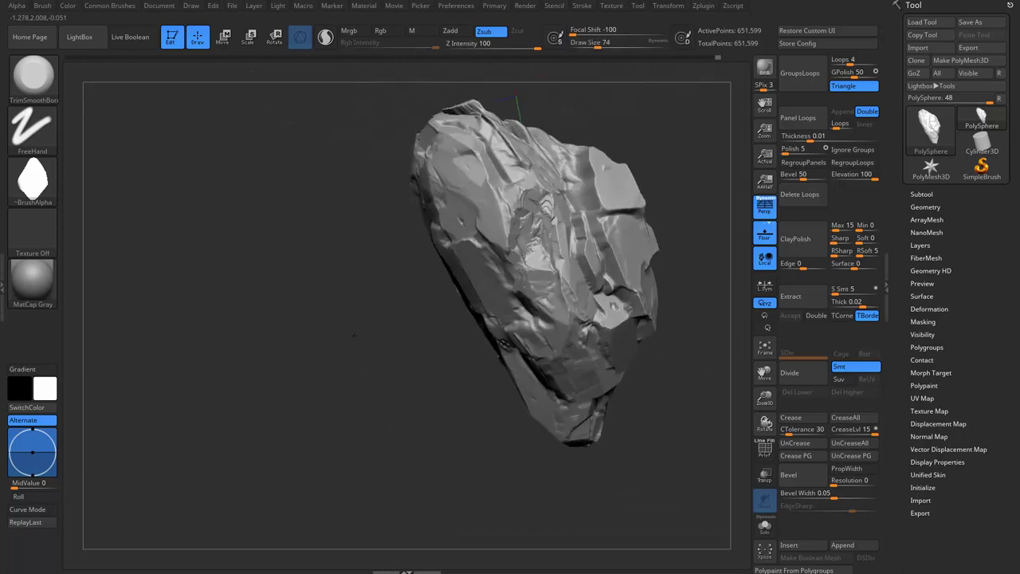
mouse_move(536, 209)
right_down()
mouse_move(447, 303)
mouse_move(359, 367)
mouse_move(358, 387)
mouse_move(470, 253)
right_up()
key(f)
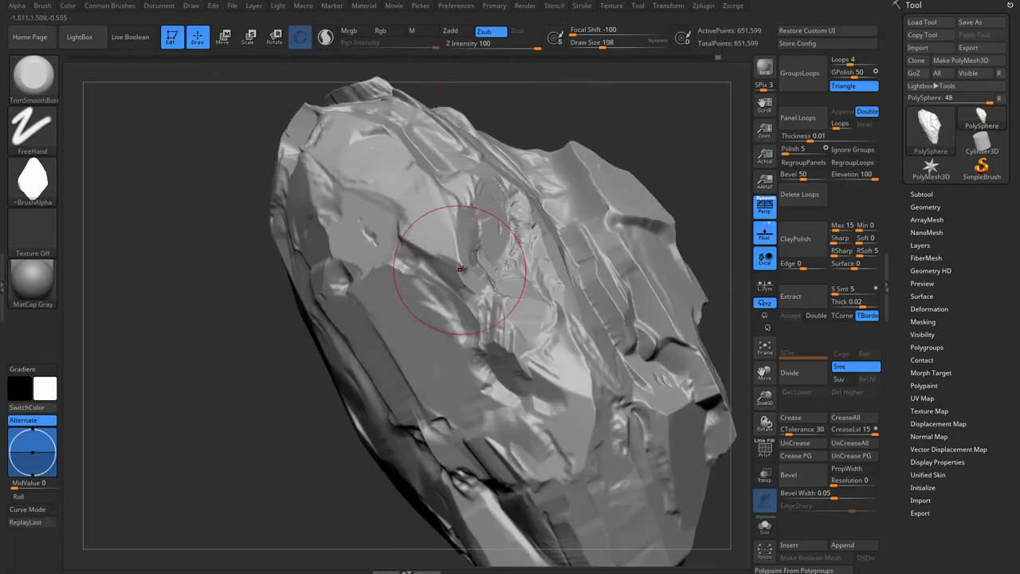
mouse_move(421, 255)
alt+right_down()
mouse_move(454, 301)
mouse_move(427, 227)
alt+right_up()
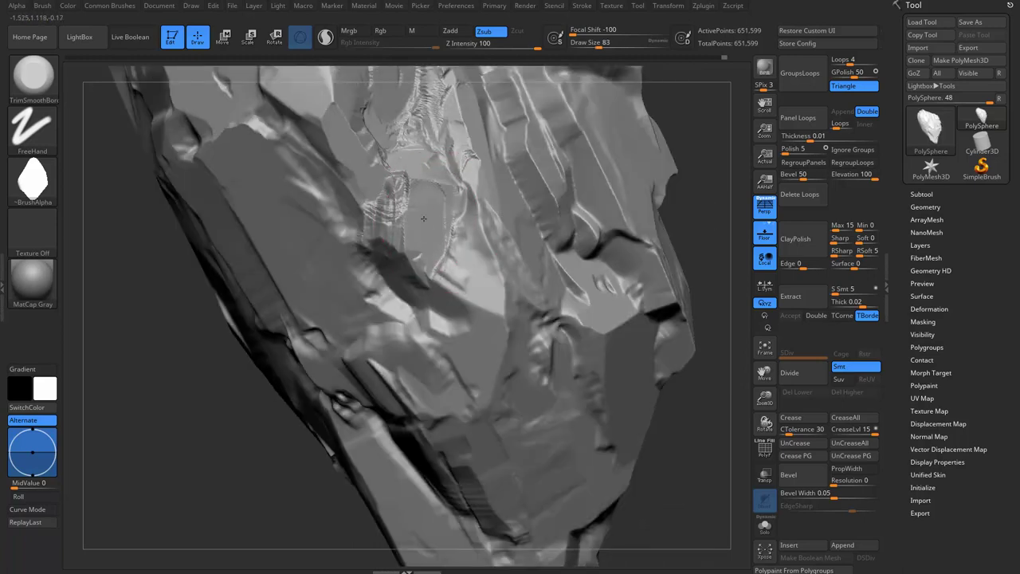
mouse_move(423, 219)
mouse_down()
mouse_move(473, 281)
mouse_move(465, 268)
mouse_up()
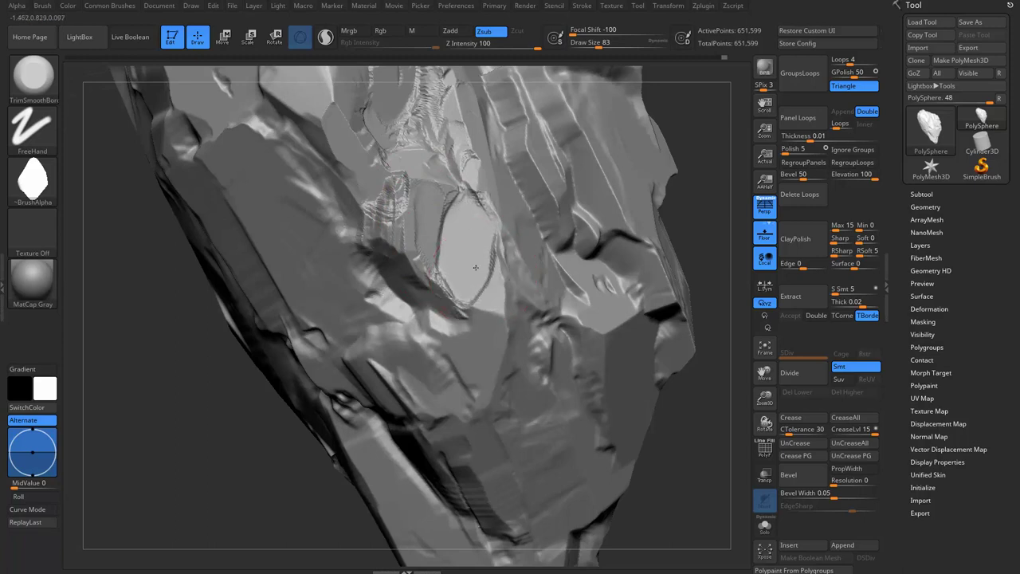
mouse_move(465, 231)
right_down()
mouse_move(478, 296)
mouse_move(523, 268)
right_up()
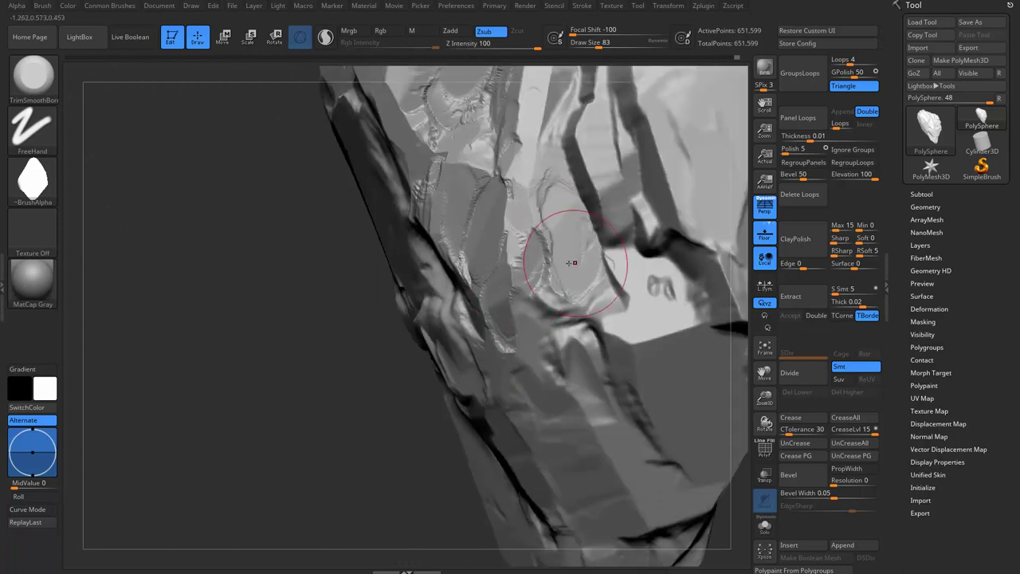
mouse_move(567, 286)
ctrl+right_down()
mouse_move(365, 422)
mouse_move(479, 300)
ctrl+right_up()
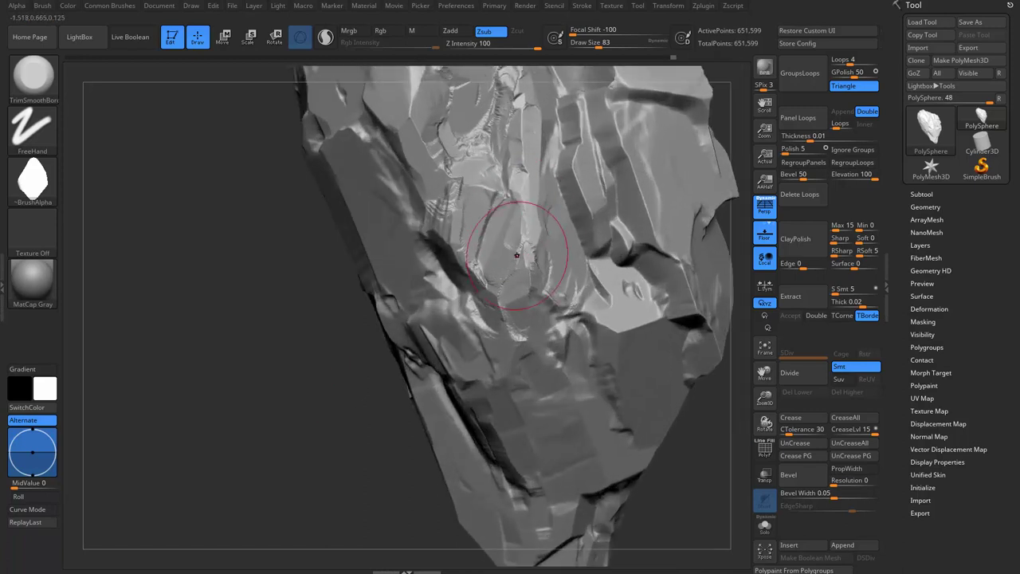
right_drag(517, 255, 522, 272)
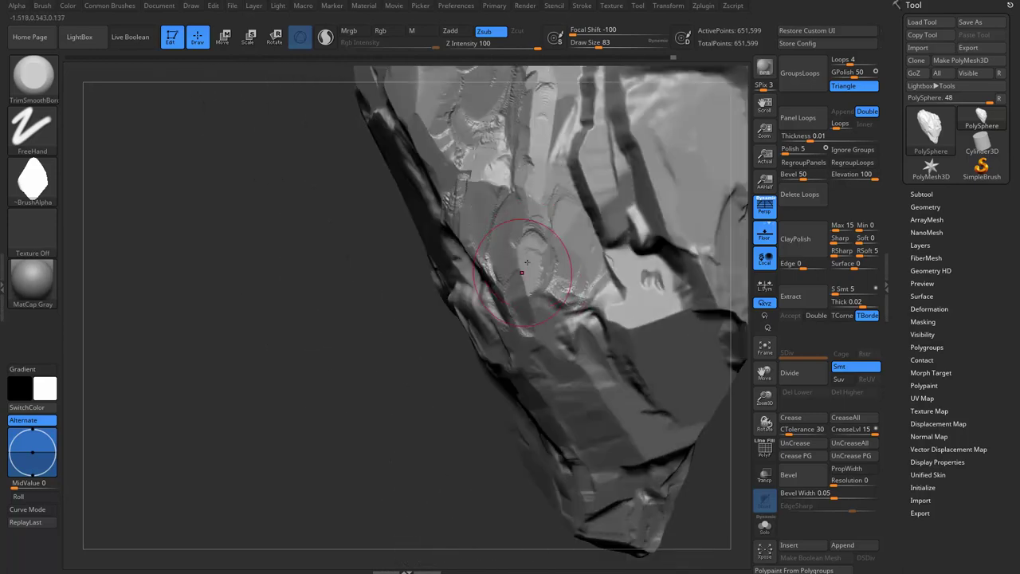
Orbit around the rock's front faces to review the detail and shrink the brush to 39.
key(f)
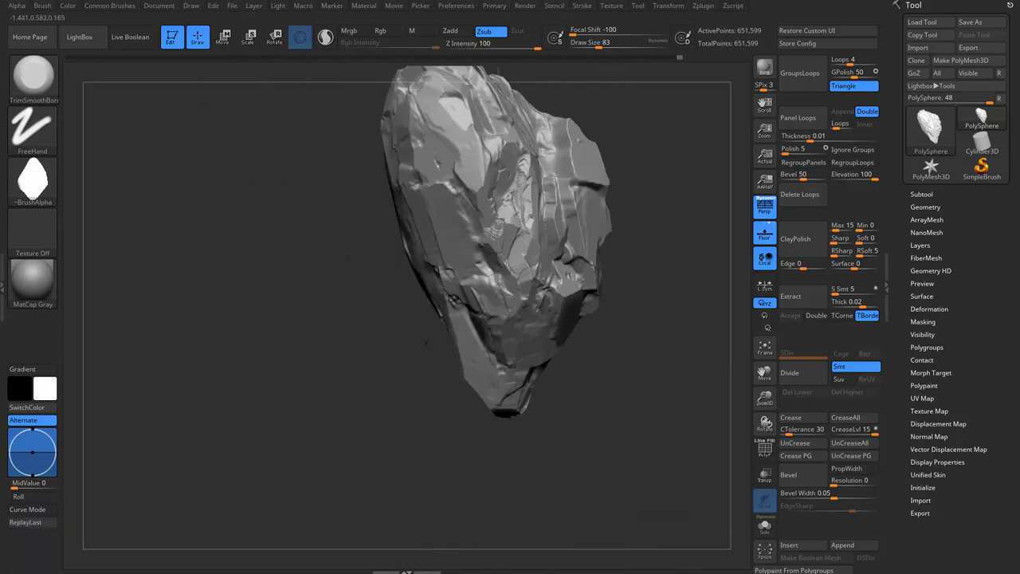
right_drag(447, 343, 417, 345)
mouse_move(364, 398)
right_down()
mouse_move(318, 319)
mouse_move(497, 191)
right_up()
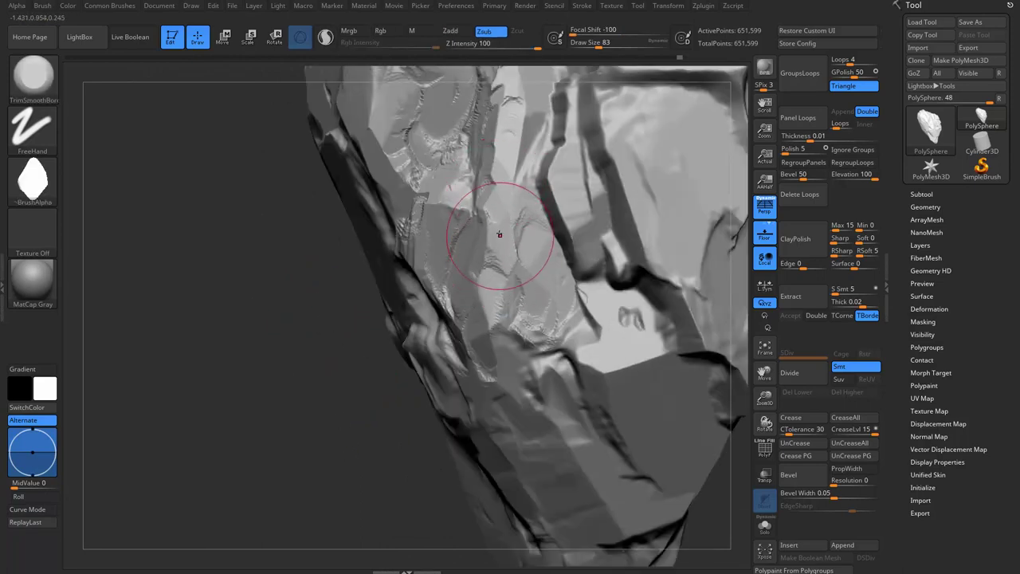
right_drag(490, 219, 478, 223)
key(f)
mouse_move(338, 391)
right_down()
mouse_move(472, 227)
mouse_move(307, 250)
mouse_move(205, 330)
right_up()
key(bracketleft)
key(bracketleft)
key(bracketleft)
Switch the brush to Alpha 27 and carve crack detail into the rock's centre and lower part.
click(44, 198)
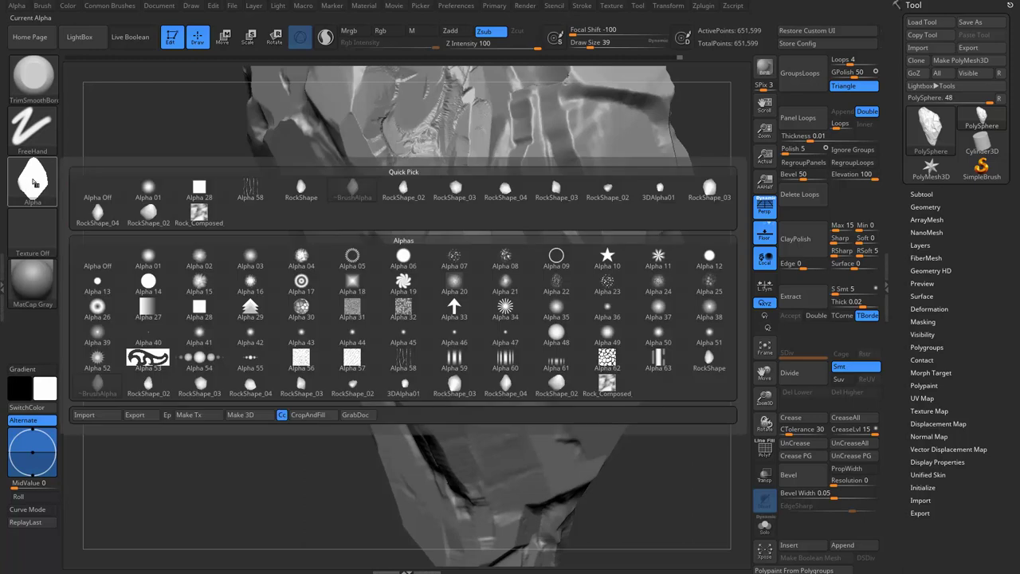
click(157, 313)
key(bracketright)
key(bracketright)
key(bracketright)
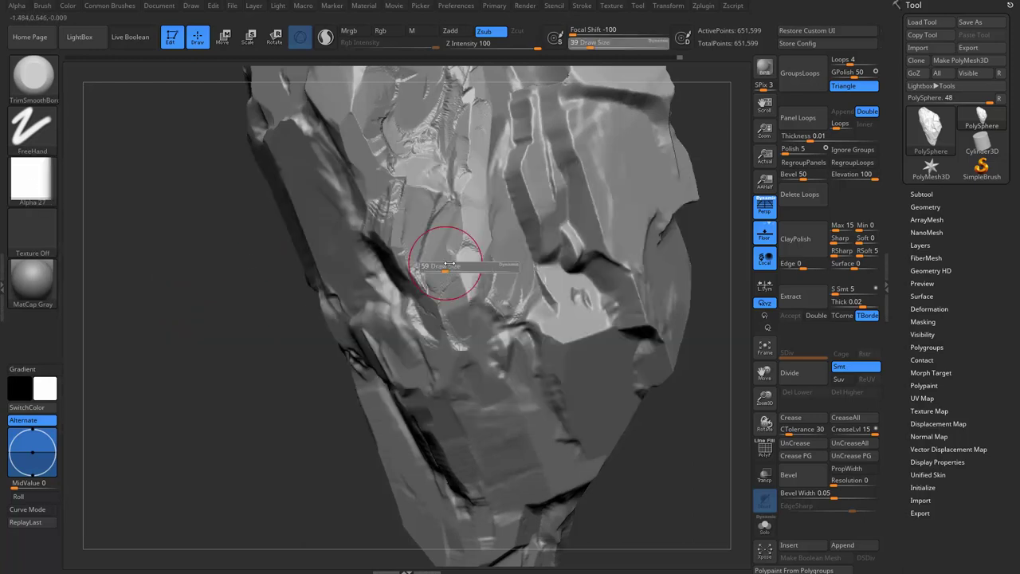
mouse_move(463, 321)
mouse_down()
mouse_move(481, 364)
mouse_move(488, 478)
mouse_up()
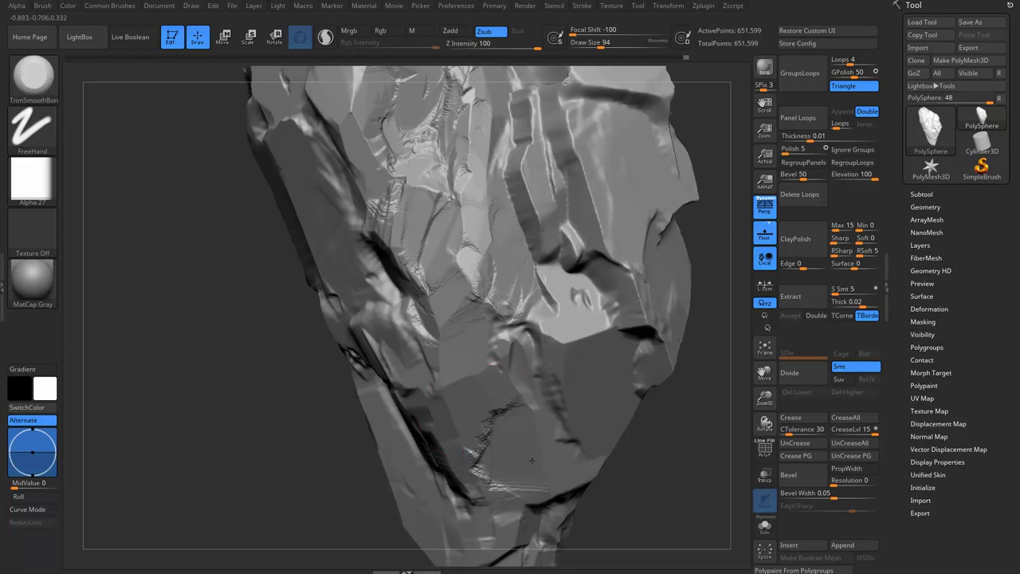
drag(478, 383, 554, 442)
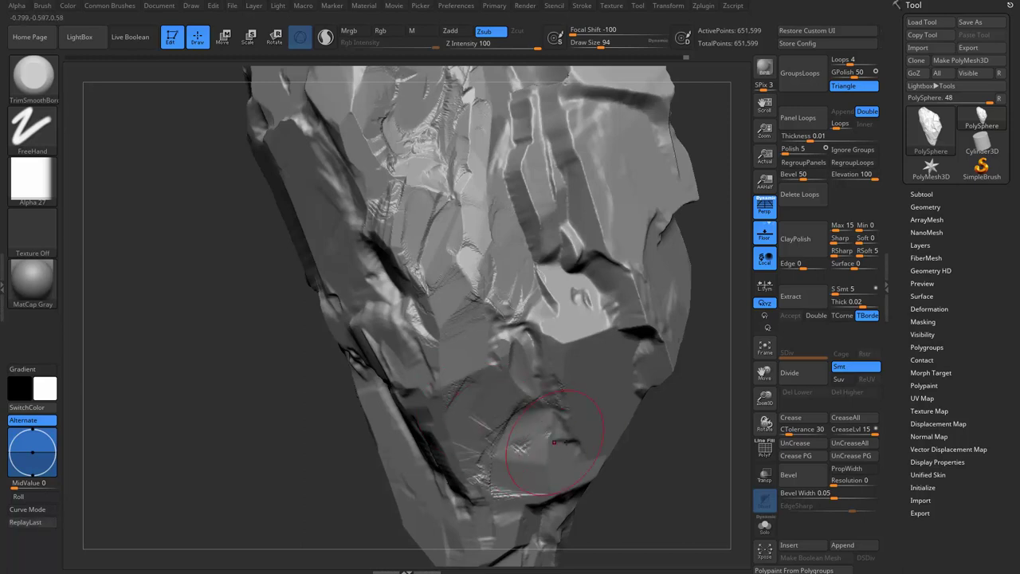
Set Draw Size to 87 and scratch detail along the rock's top crease.
key(f)
drag(366, 430, 630, 433)
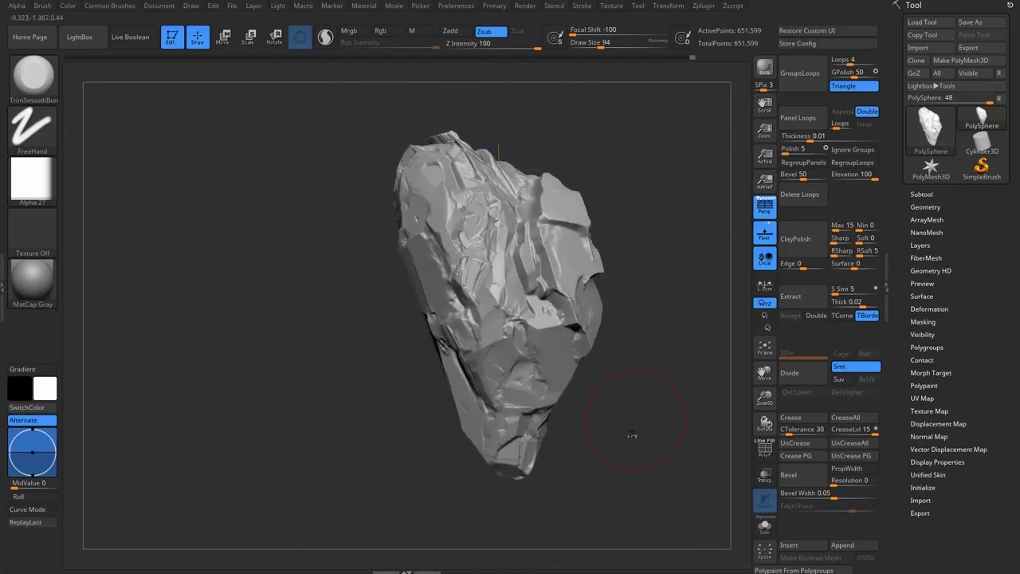
mouse_move(318, 405)
mouse_down()
mouse_move(414, 383)
mouse_move(501, 255)
mouse_move(478, 215)
mouse_move(510, 184)
mouse_up()
key(s)
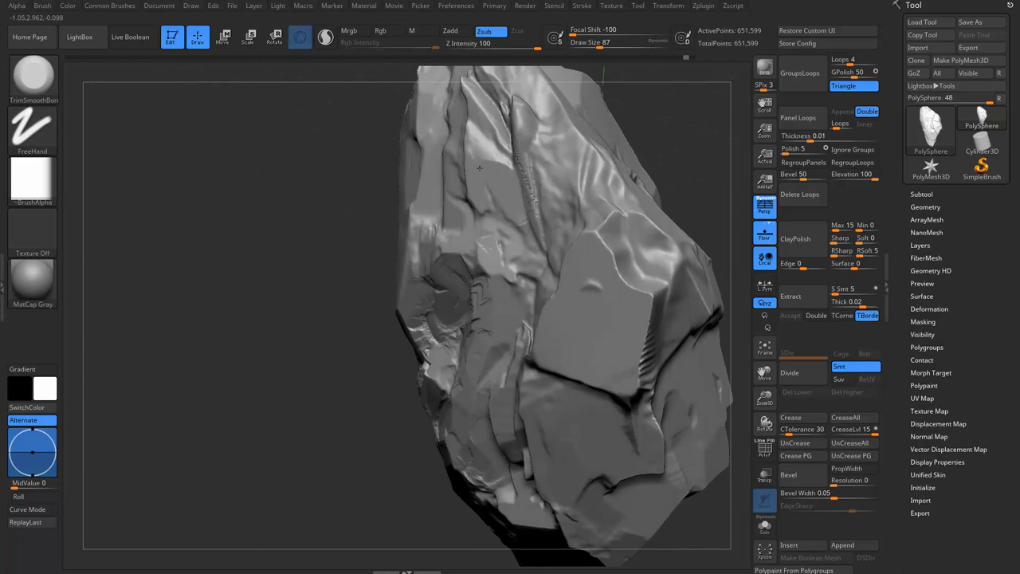
drag(510, 119, 517, 173)
drag(366, 191, 415, 183)
drag(478, 159, 574, 172)
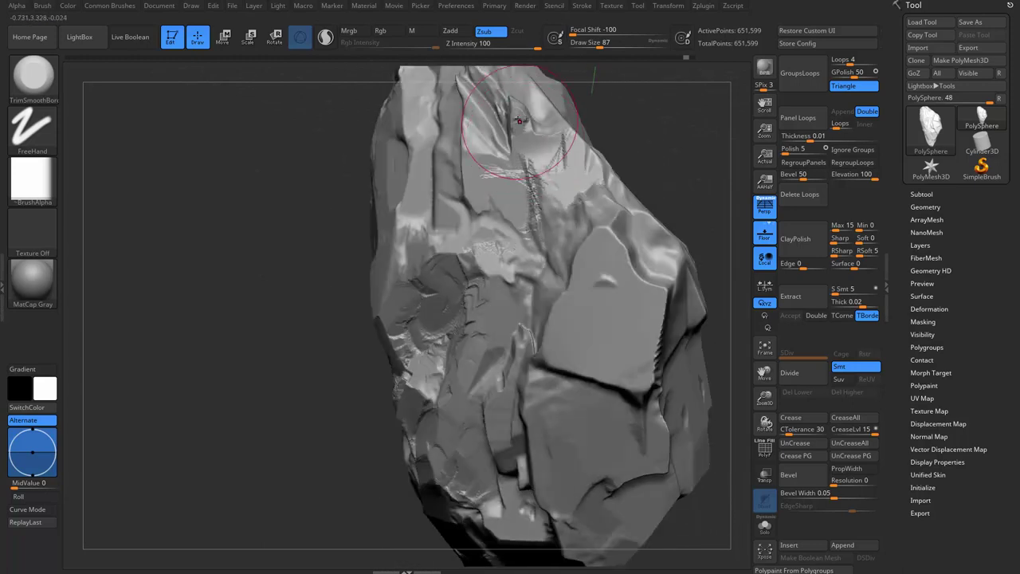
click(32, 180)
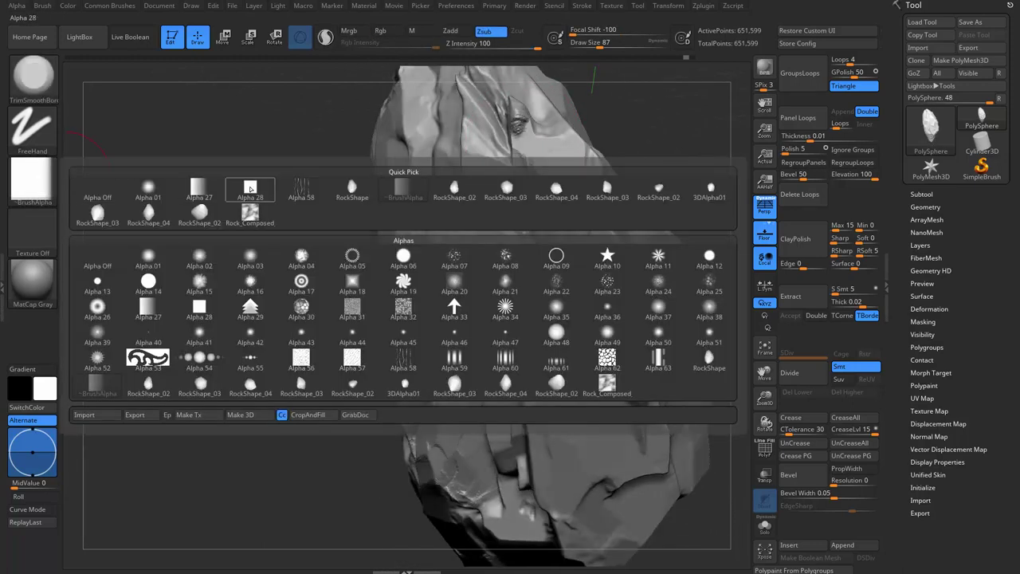
Give the brush Alpha 28 at size 65 and flatten a plane on the rock's top.
click(250, 188)
mouse_move(250, 191)
mouse_down()
mouse_move(279, 212)
mouse_move(490, 250)
mouse_move(462, 162)
mouse_up()
key(bracketleft)
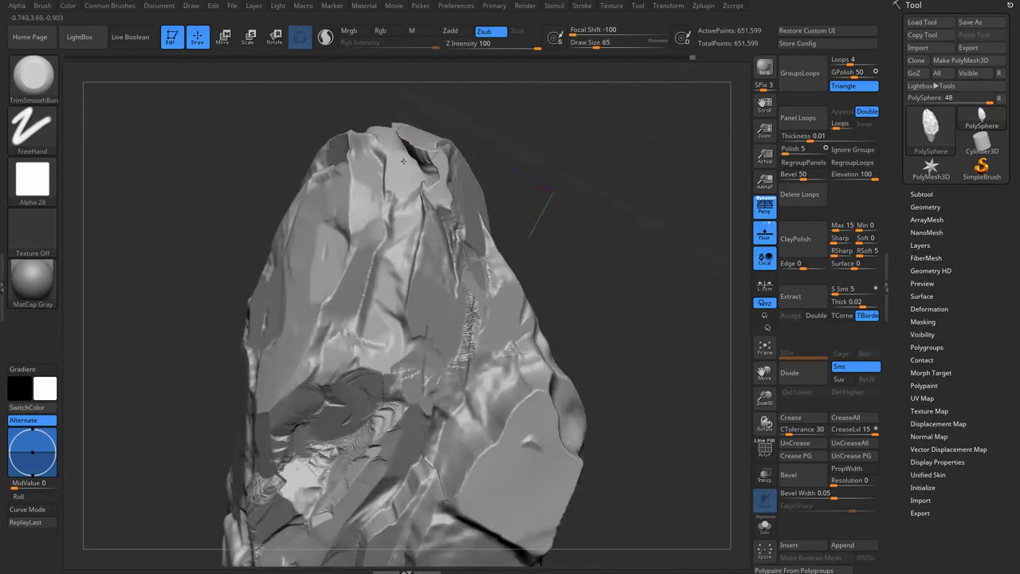
mouse_move(412, 138)
mouse_down()
mouse_move(421, 187)
mouse_move(405, 176)
mouse_move(441, 148)
mouse_move(405, 155)
mouse_up()
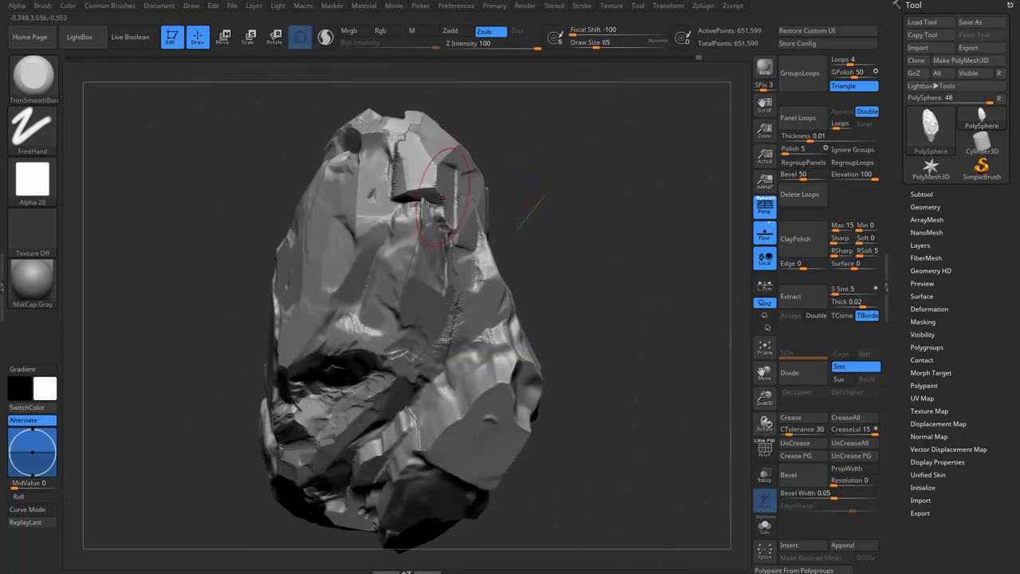
drag(435, 201, 465, 188)
right_drag(465, 189, 422, 247)
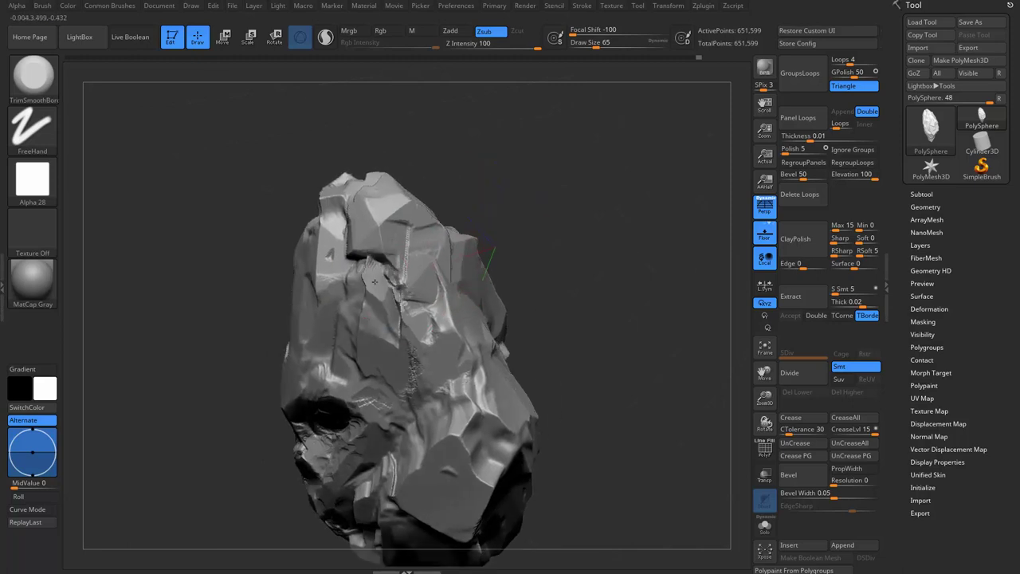
ctrl+right_drag(411, 301, 386, 295)
shift+drag(376, 294, 379, 284)
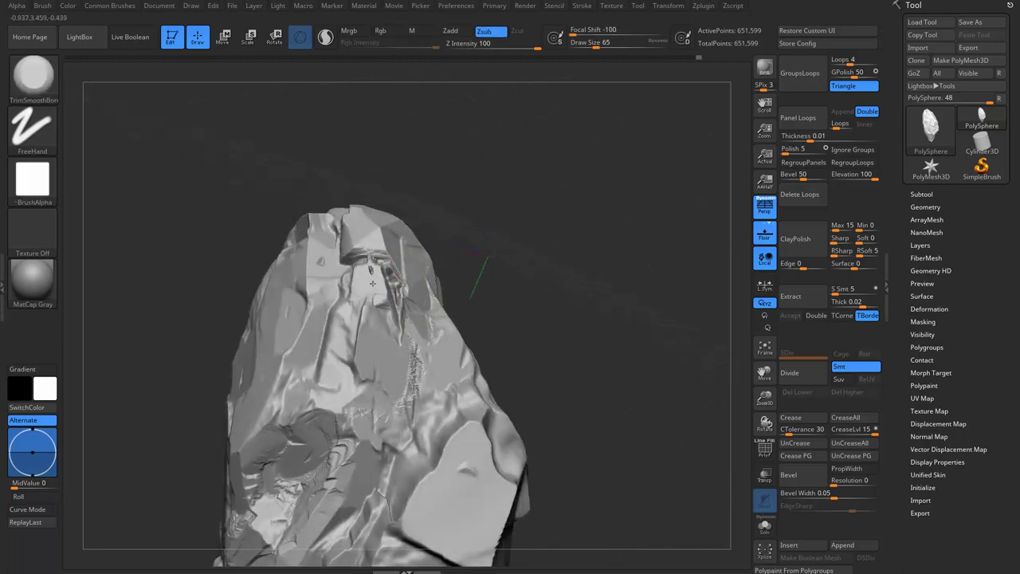
Survey the flattened top and carve darker crease detail into the surface.
right_drag(379, 284, 368, 259)
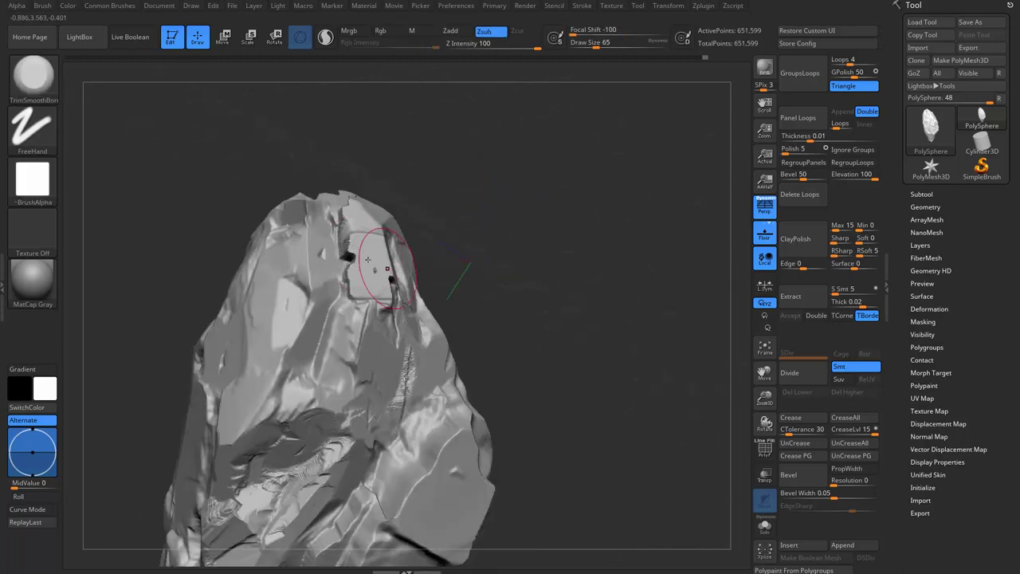
mouse_move(346, 210)
right_down()
mouse_move(319, 194)
mouse_move(311, 225)
mouse_move(353, 125)
mouse_move(453, 155)
mouse_move(364, 200)
mouse_move(429, 294)
mouse_move(346, 290)
mouse_move(375, 246)
right_up()
mouse_move(446, 255)
right_down()
mouse_move(375, 284)
mouse_move(338, 282)
right_up()
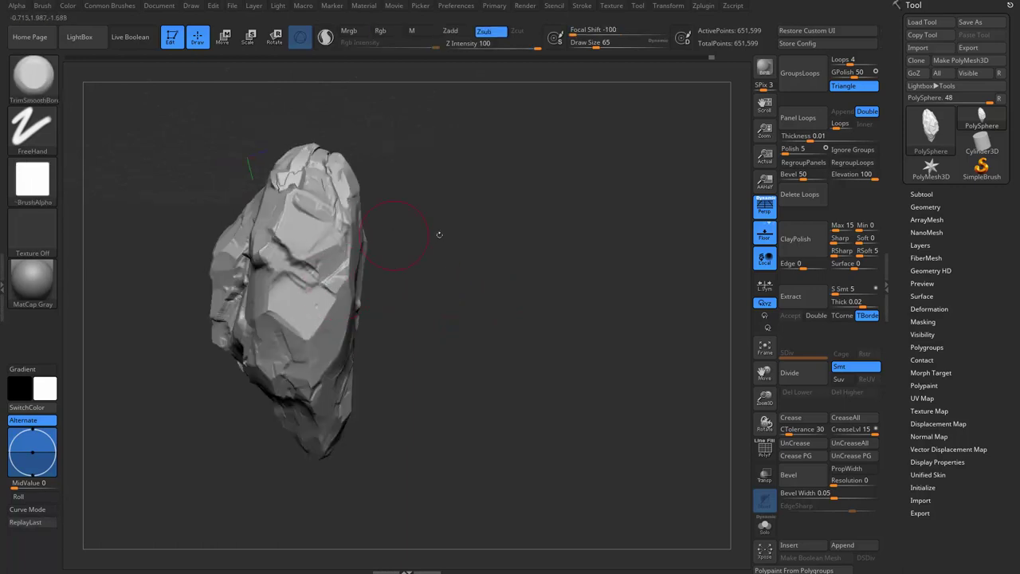
mouse_move(439, 235)
right_down()
mouse_move(526, 262)
mouse_move(526, 239)
right_up()
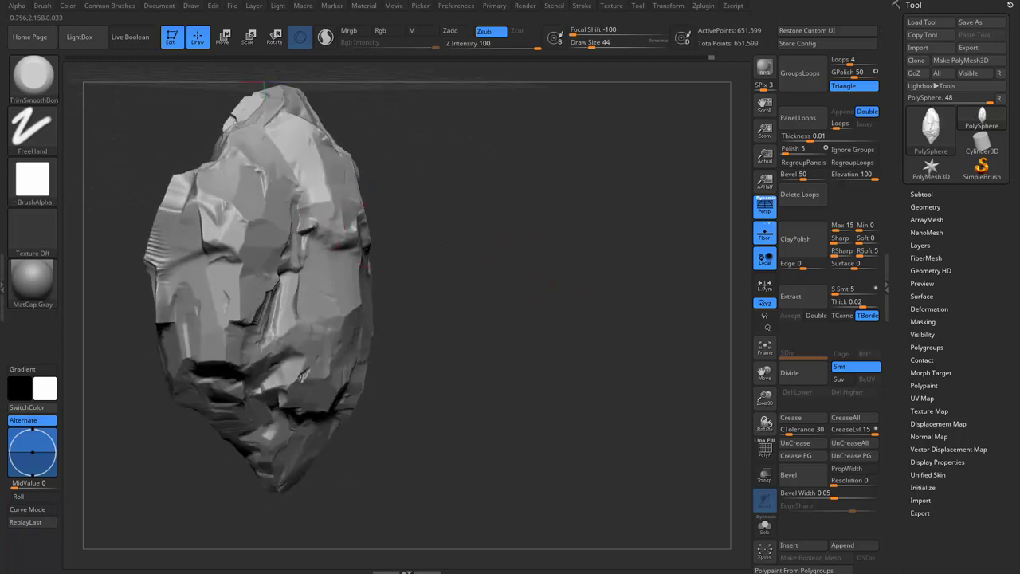
drag(312, 229, 307, 236)
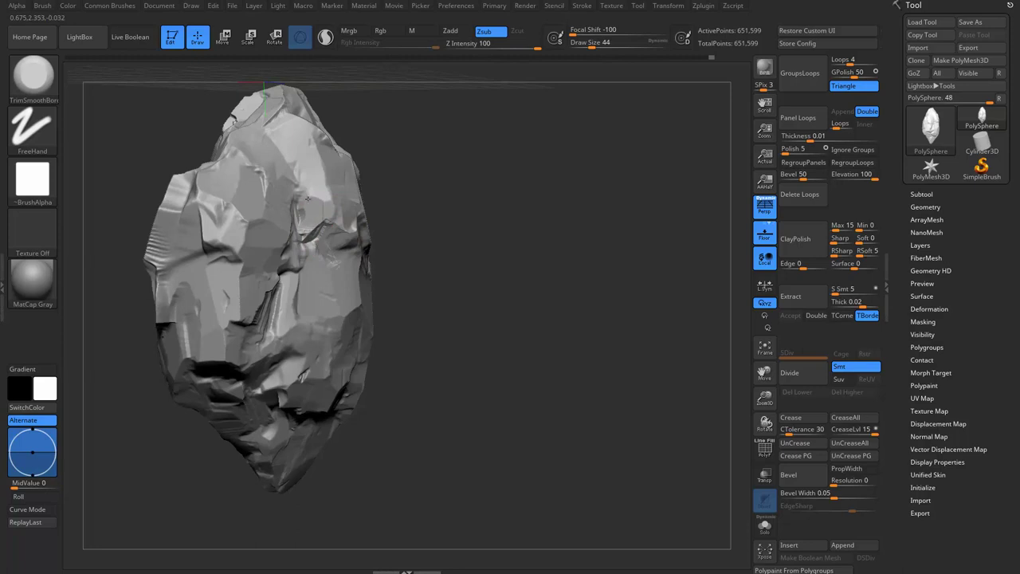
mouse_move(452, 178)
right_down()
mouse_move(455, 216)
mouse_move(658, 231)
right_up()
Expand Geometry > ClayPolish, raise Draw Size to 83, and set Sharp to 100.
click(925, 207)
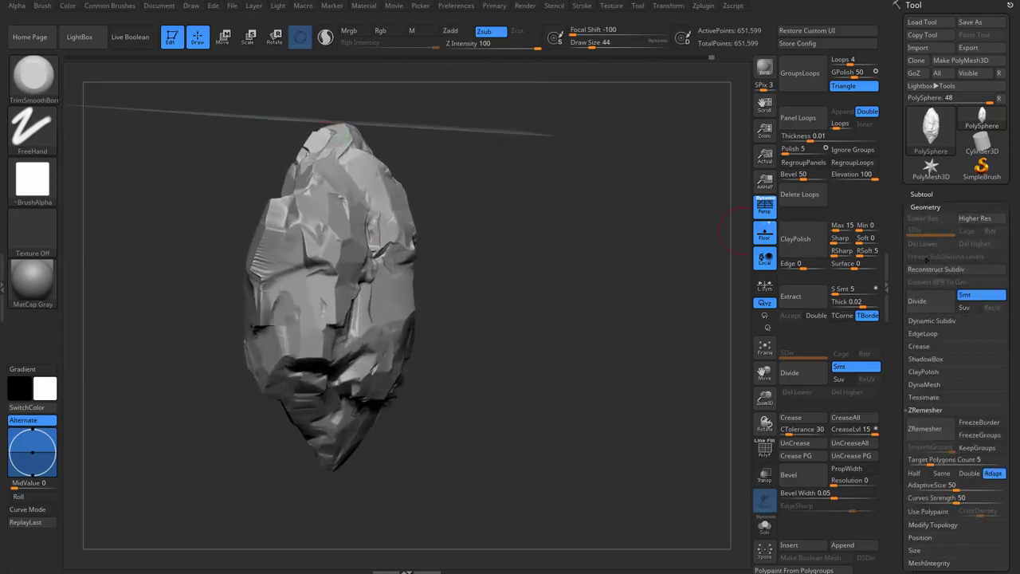
scroll(916, 359, down, 2)
click(924, 349)
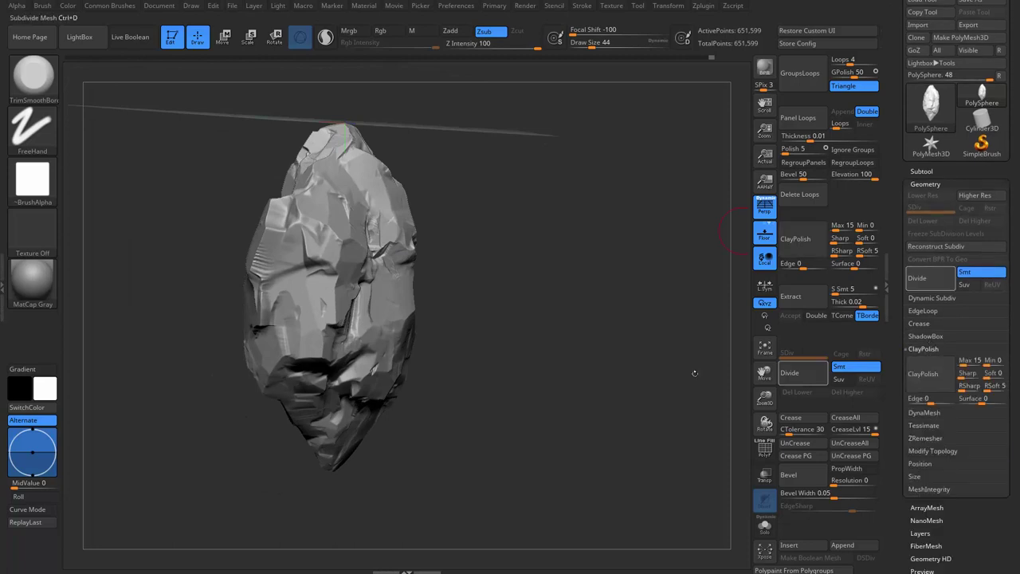
mouse_move(694, 371)
right_down()
mouse_move(690, 273)
mouse_move(721, 291)
right_up()
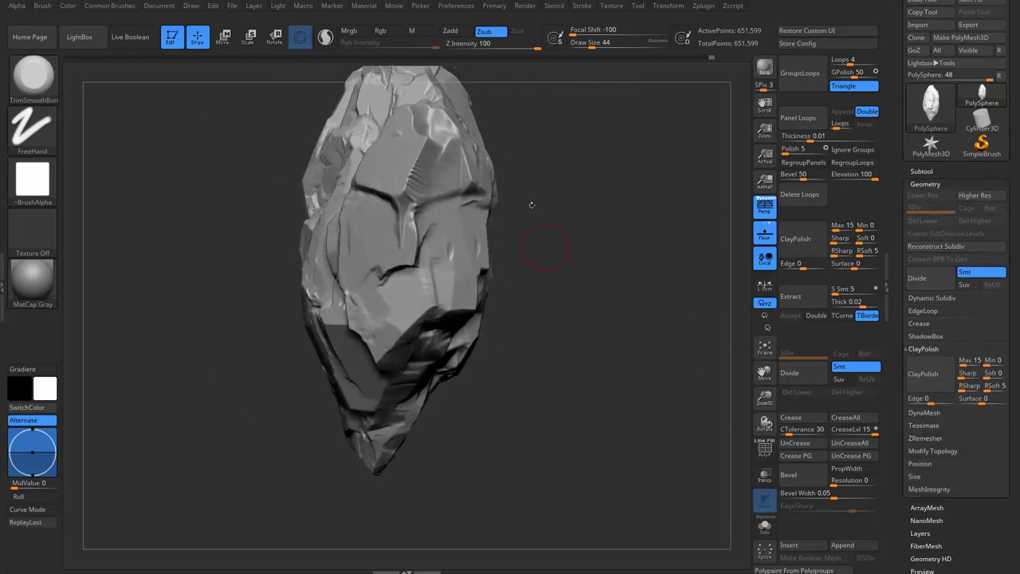
mouse_move(631, 231)
right_down()
mouse_move(387, 239)
mouse_move(457, 213)
right_up()
key(bracketright)
key(bracketright)
key(bracketright)
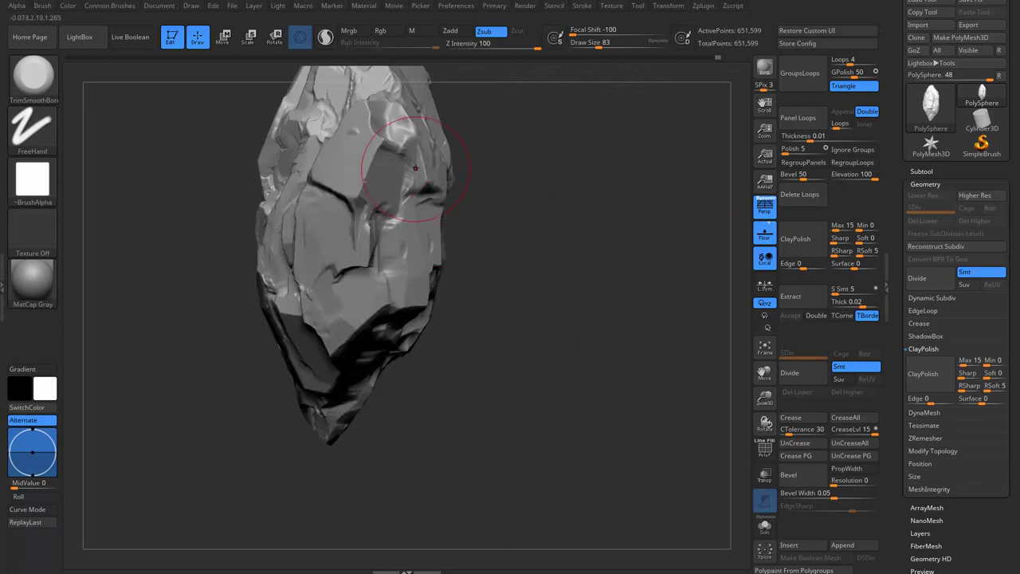
right_drag(547, 205, 462, 180)
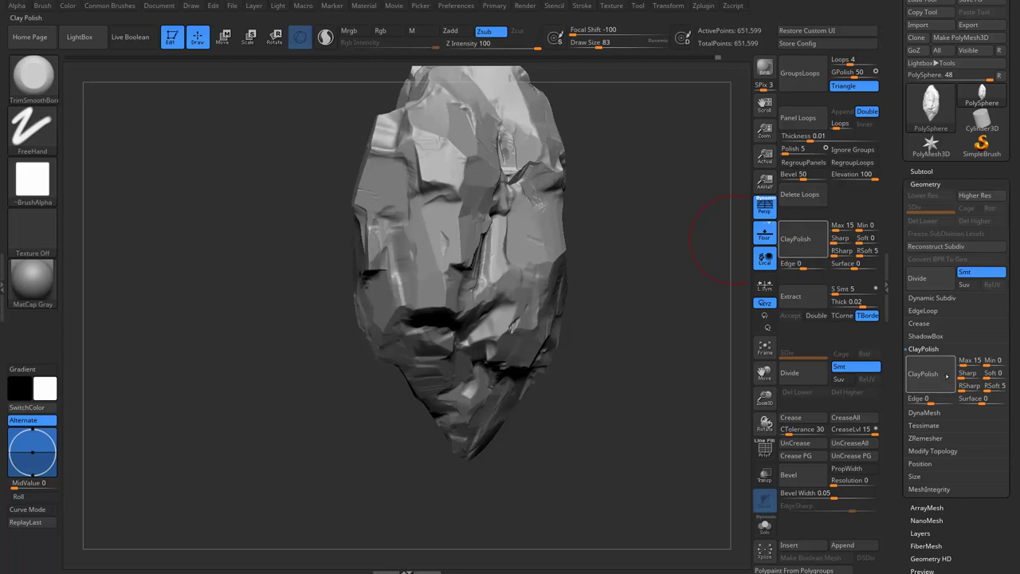
text(100)
key(Return)
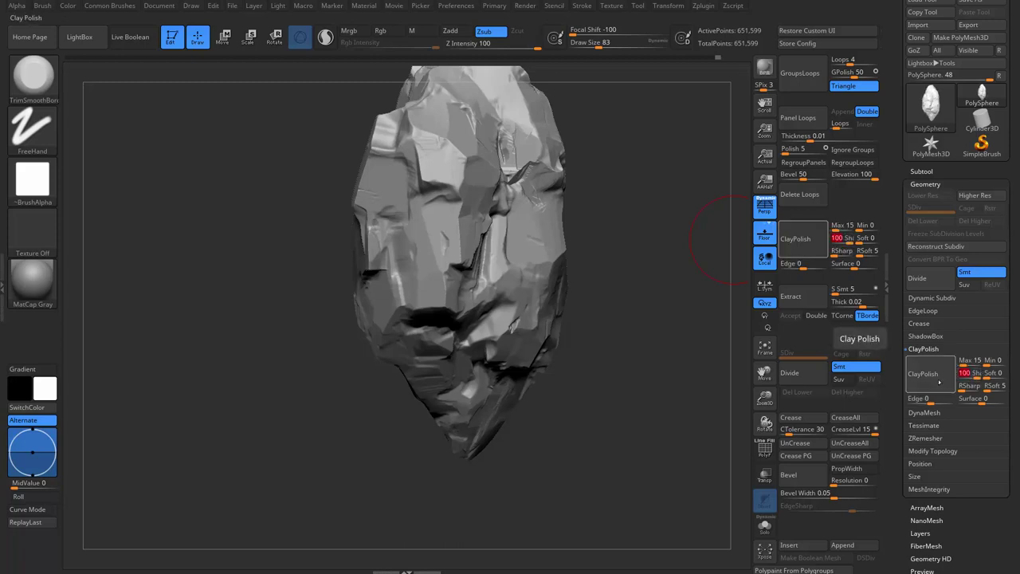
mouse_move(711, 231)
mouse_down()
mouse_move(624, 198)
mouse_move(607, 275)
mouse_move(626, 282)
mouse_move(630, 268)
mouse_move(614, 285)
mouse_move(649, 284)
mouse_move(603, 280)
mouse_move(621, 300)
mouse_up()
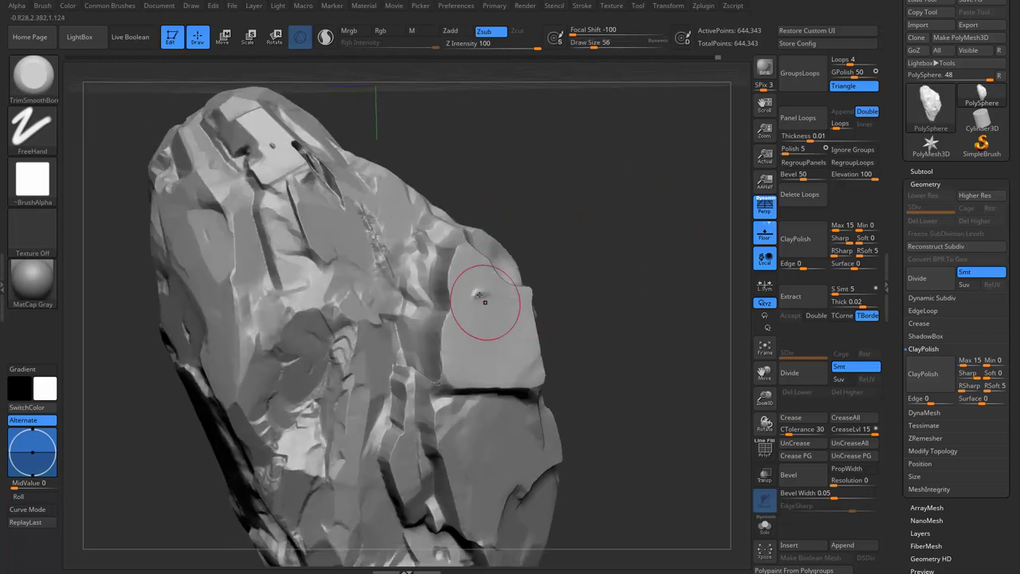
drag(479, 294, 479, 275)
drag(595, 291, 535, 290)
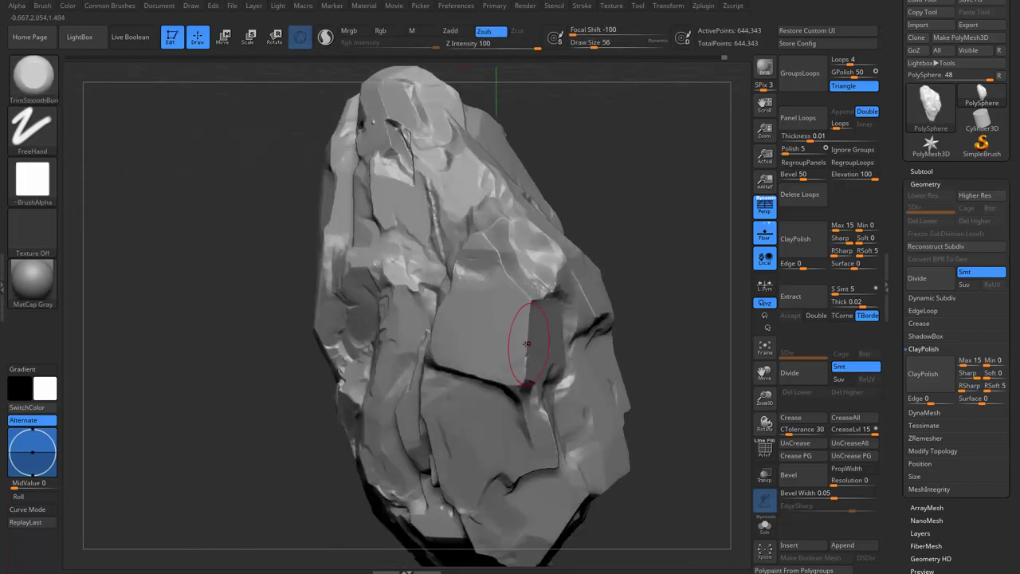
right_drag(511, 385, 535, 376)
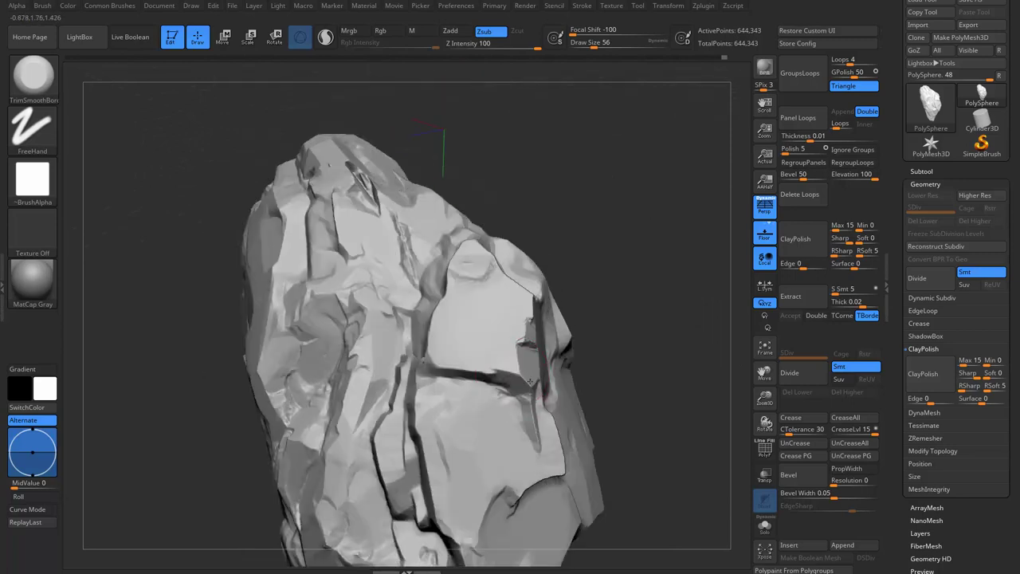
drag(528, 413, 519, 372)
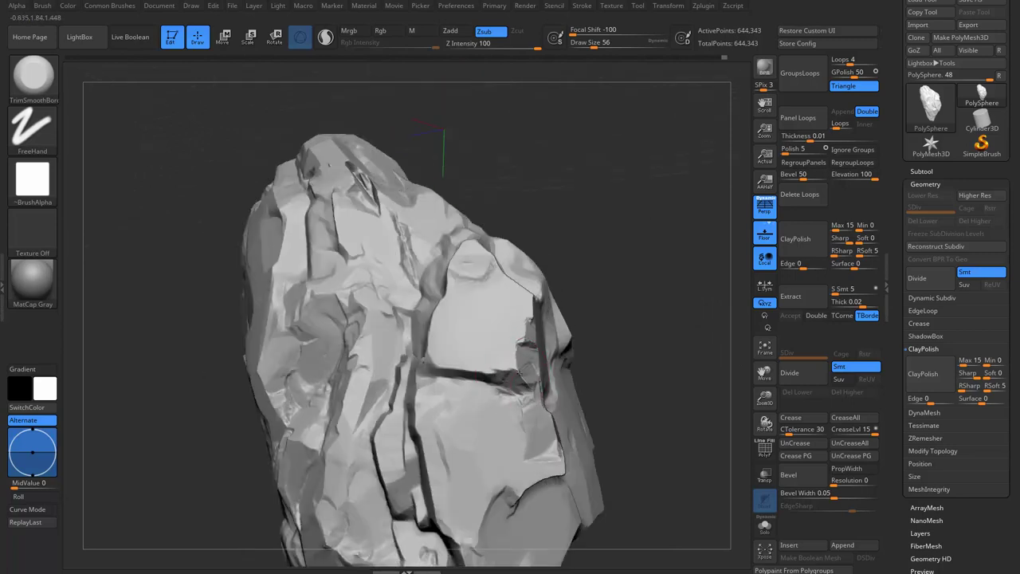
right_drag(540, 413, 536, 356)
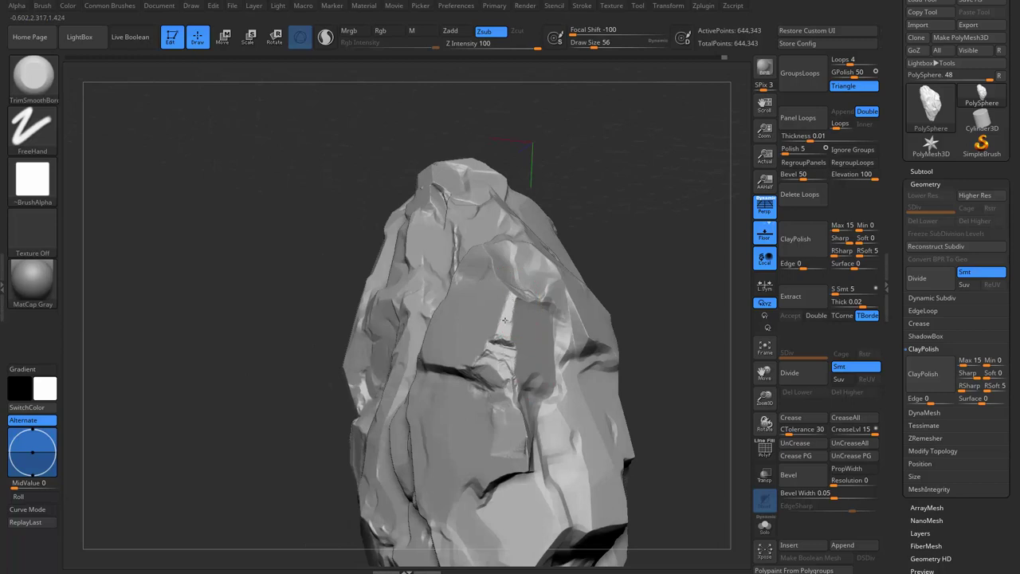
alt+right_drag(529, 307, 542, 315)
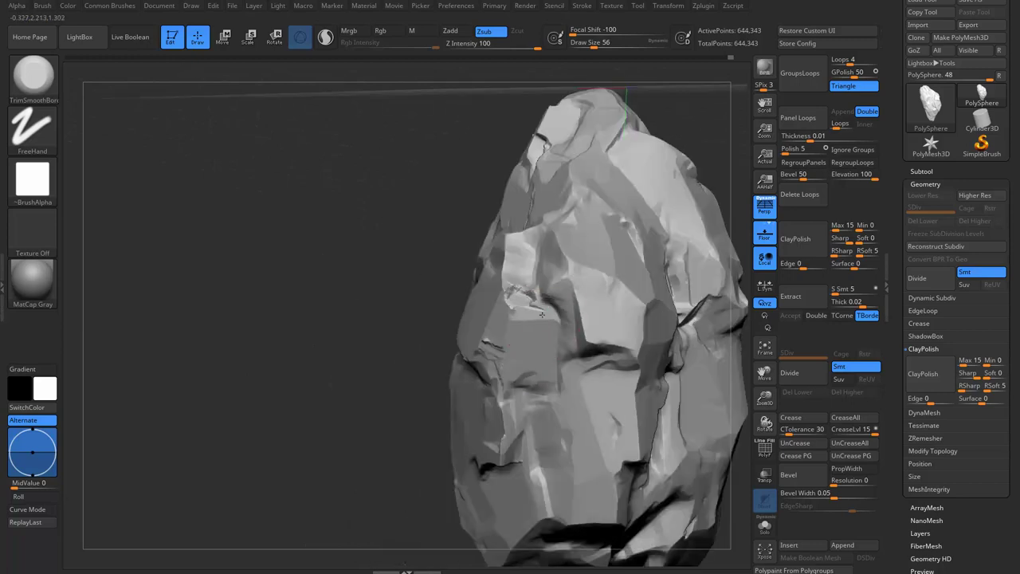
mouse_move(567, 283)
right_down()
mouse_move(510, 287)
mouse_move(573, 310)
right_up()
ctrl+right_drag(446, 319, 438, 390)
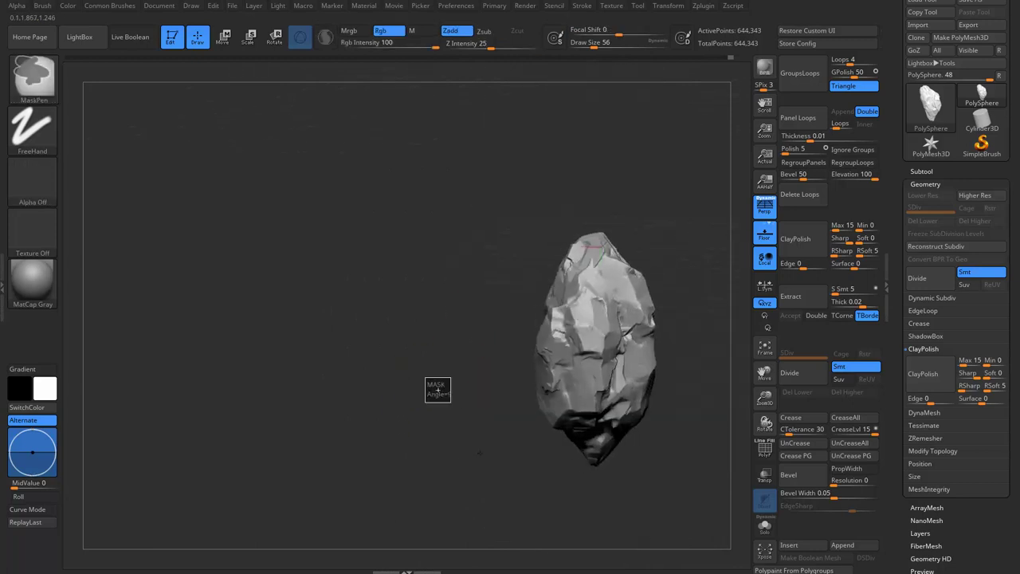
mouse_move(499, 434)
right_down()
mouse_move(667, 312)
mouse_move(678, 362)
mouse_move(583, 282)
mouse_move(621, 260)
mouse_move(630, 334)
right_up()
key(s)
key(s)
key(s)
drag(629, 335, 640, 304)
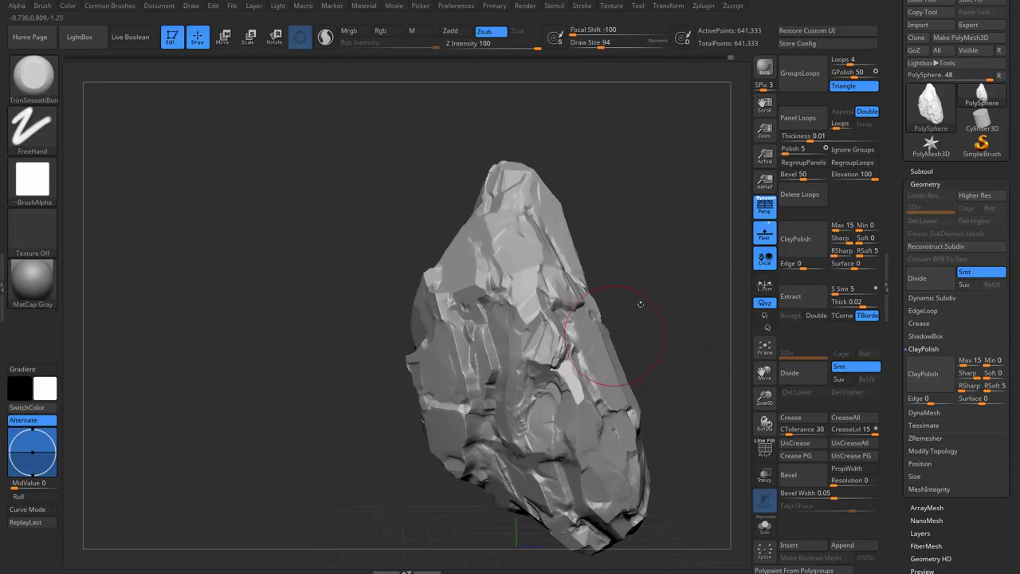
right_drag(640, 303, 606, 339)
mouse_move(645, 284)
right_down()
mouse_move(510, 302)
mouse_move(463, 294)
mouse_move(466, 206)
right_up()
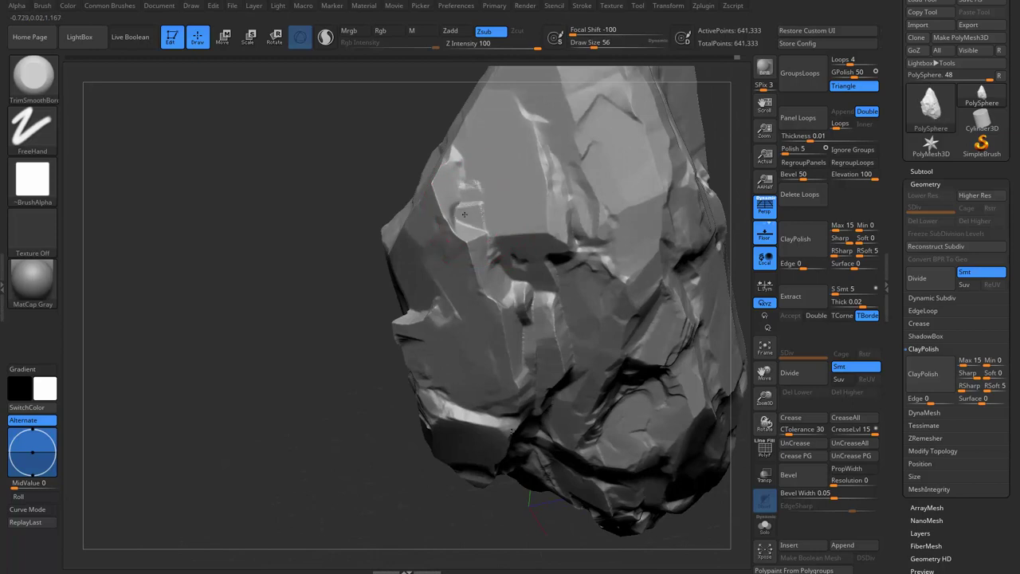
mouse_move(458, 251)
right_down()
mouse_move(469, 218)
mouse_move(481, 233)
mouse_move(416, 421)
mouse_move(606, 282)
mouse_move(615, 245)
mouse_move(574, 255)
mouse_move(636, 266)
mouse_move(602, 286)
right_up()
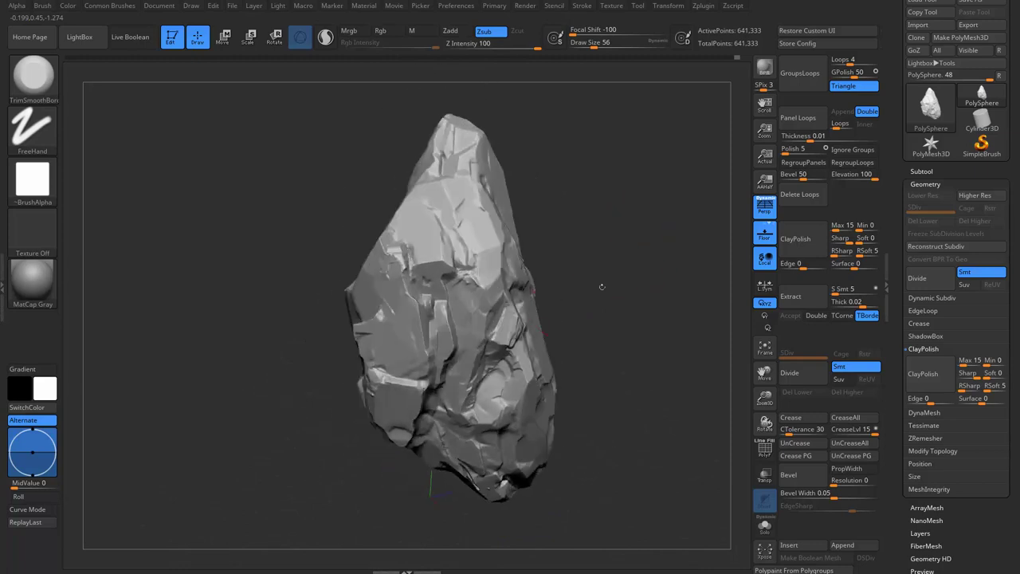
right_drag(671, 277, 683, 319)
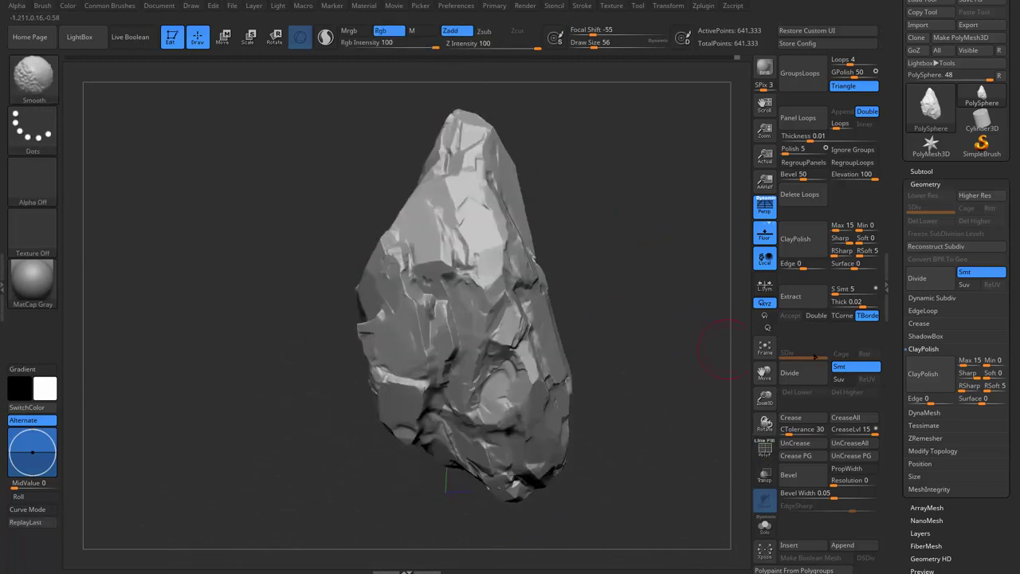
scroll(900, 403, down, 5)
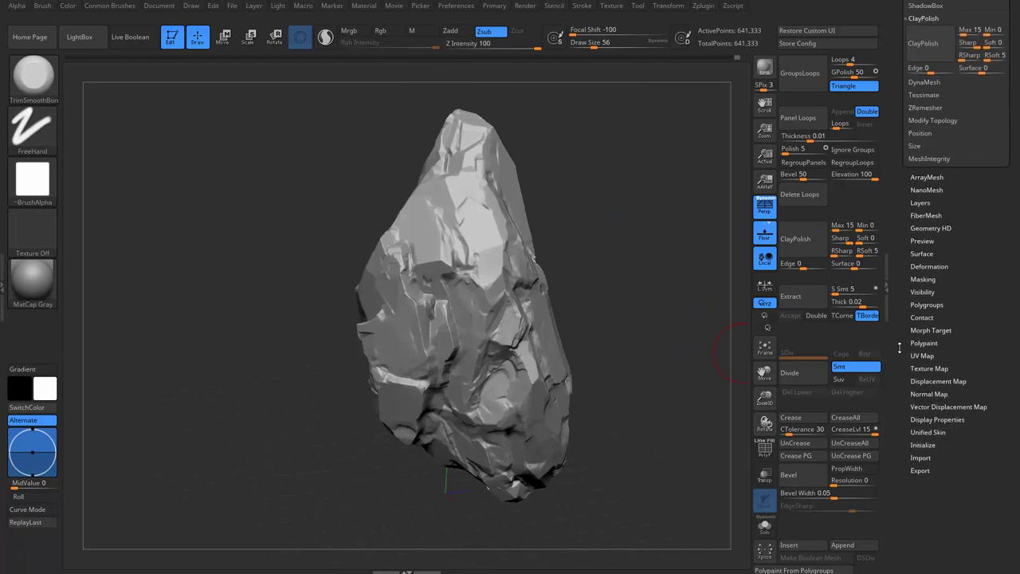
Save the project as 'rock' and run Mask Ambient Occlusion from Masking > Mask By AO.
click(923, 293)
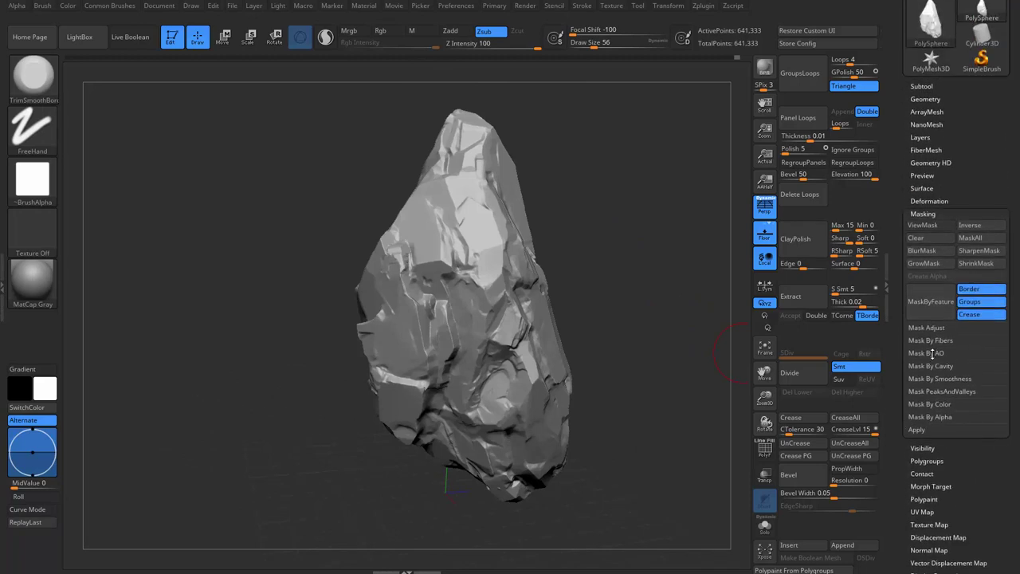
click(929, 353)
key(ctrl+s)
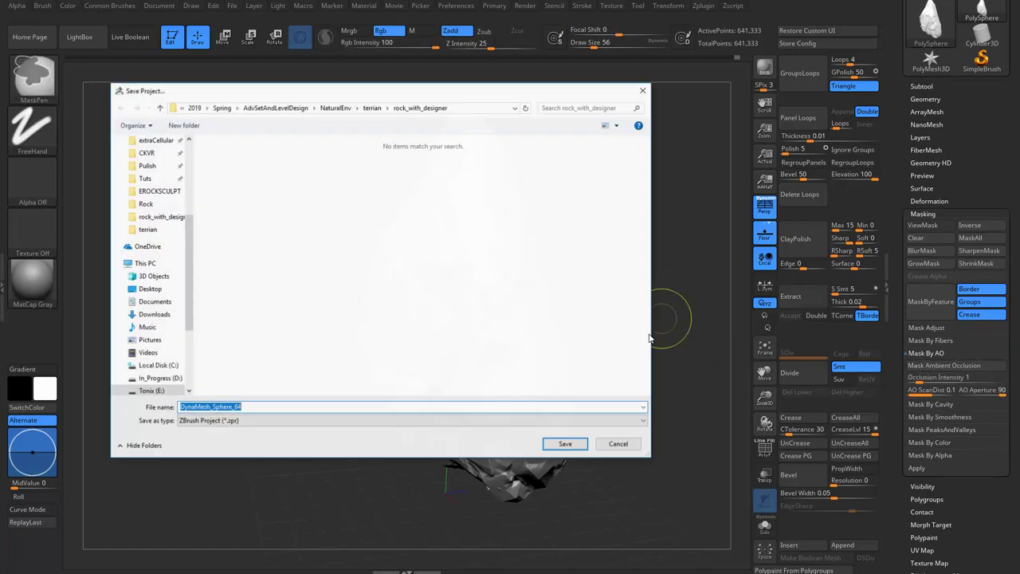
text(rock)
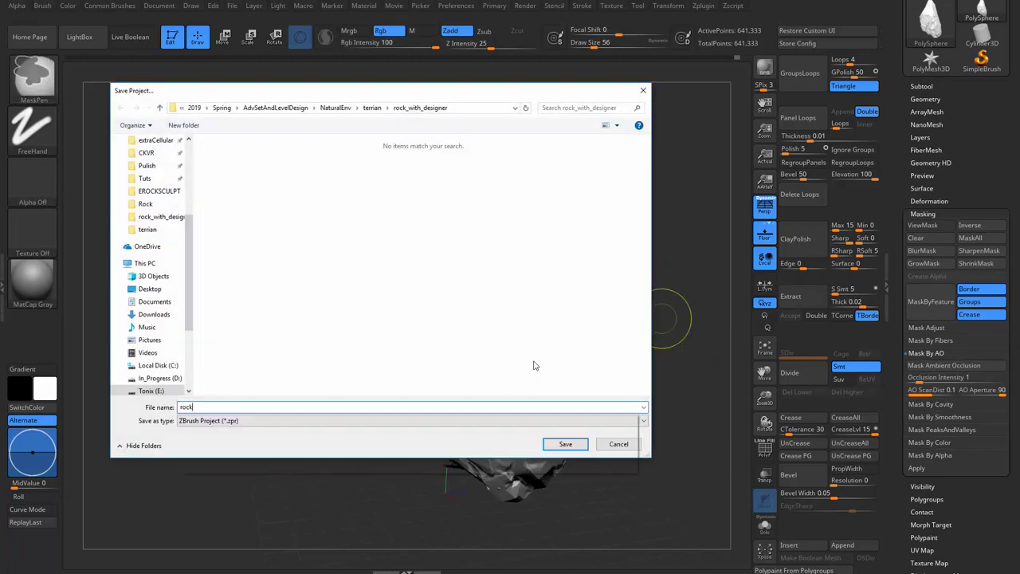
key(Return)
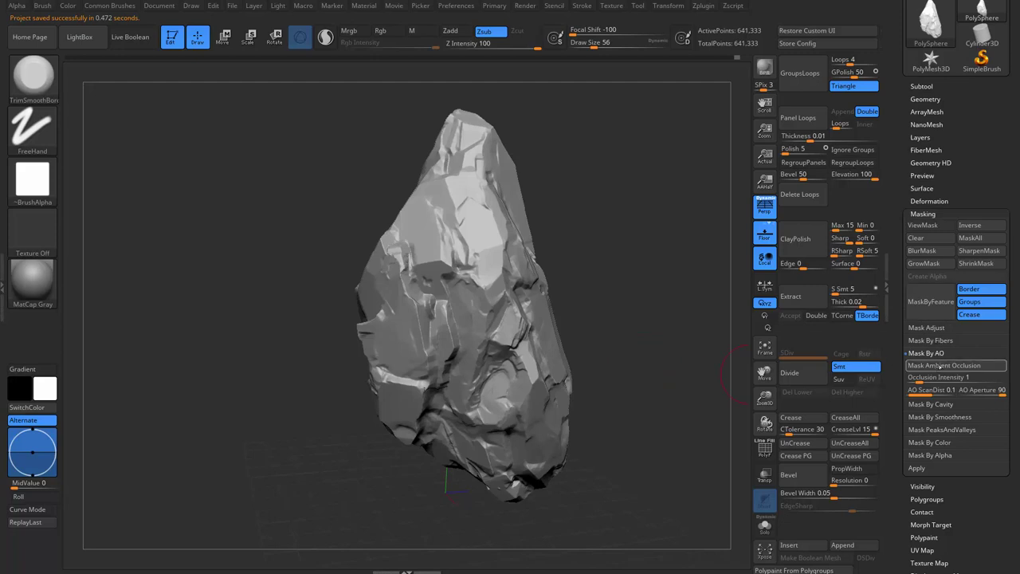
click(941, 365)
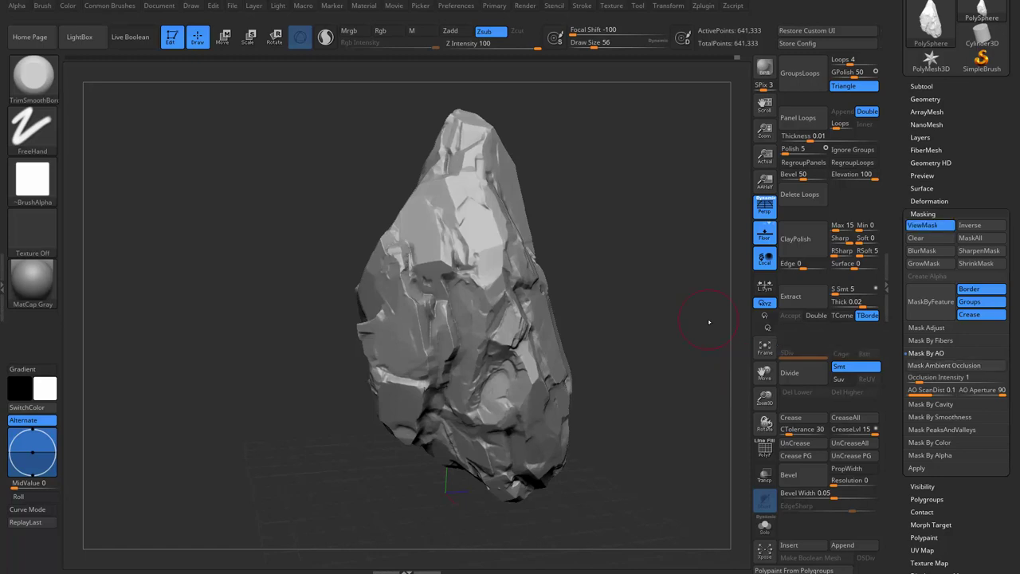
Orbit and zoom around the rock to inspect the finished ambient-occlusion mask.
mouse_move(625, 298)
mouse_down()
mouse_move(636, 234)
mouse_move(665, 235)
mouse_up()
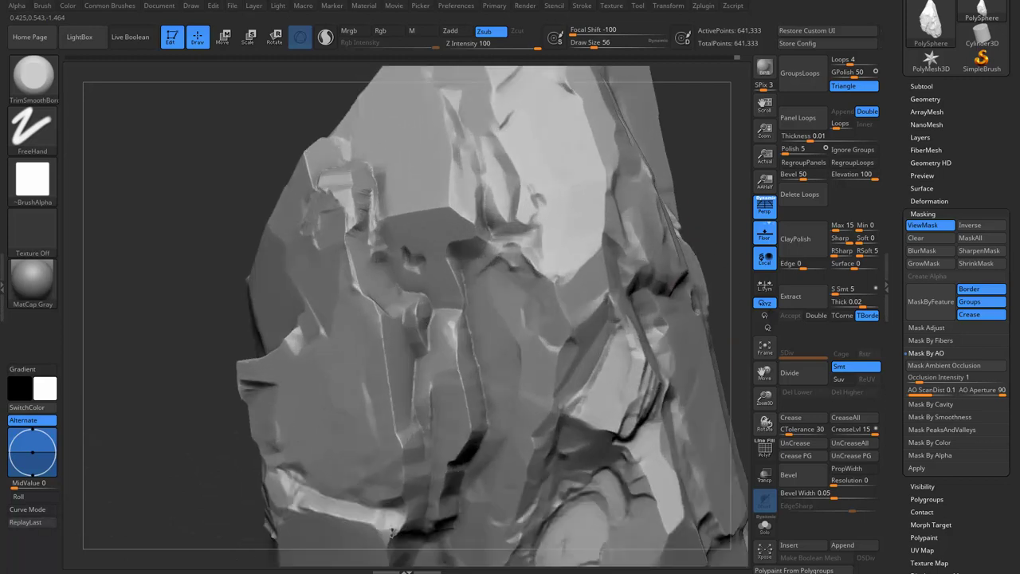
drag(656, 353, 307, 359)
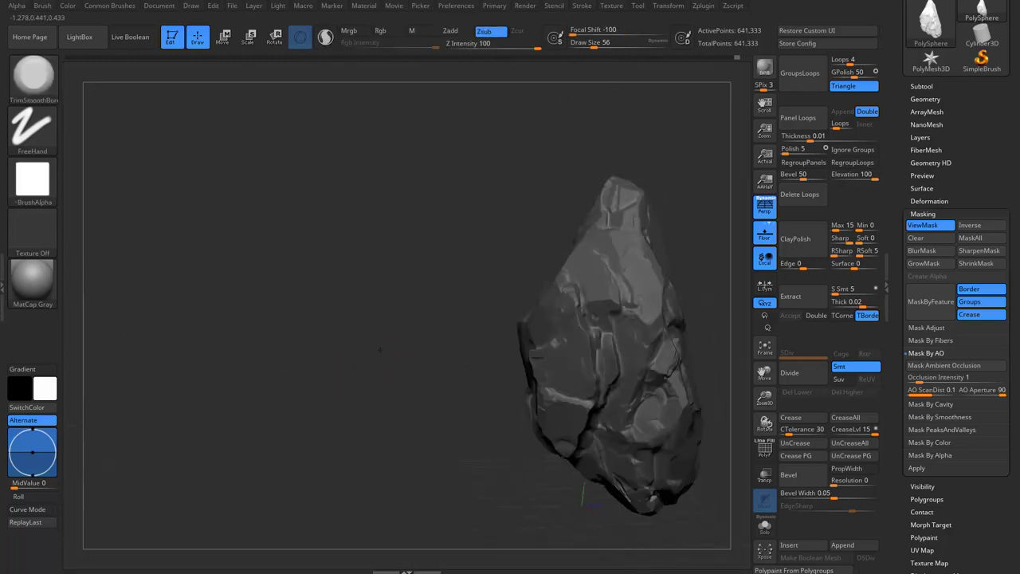
alt+drag(379, 349, 555, 285)
key(ctrl)
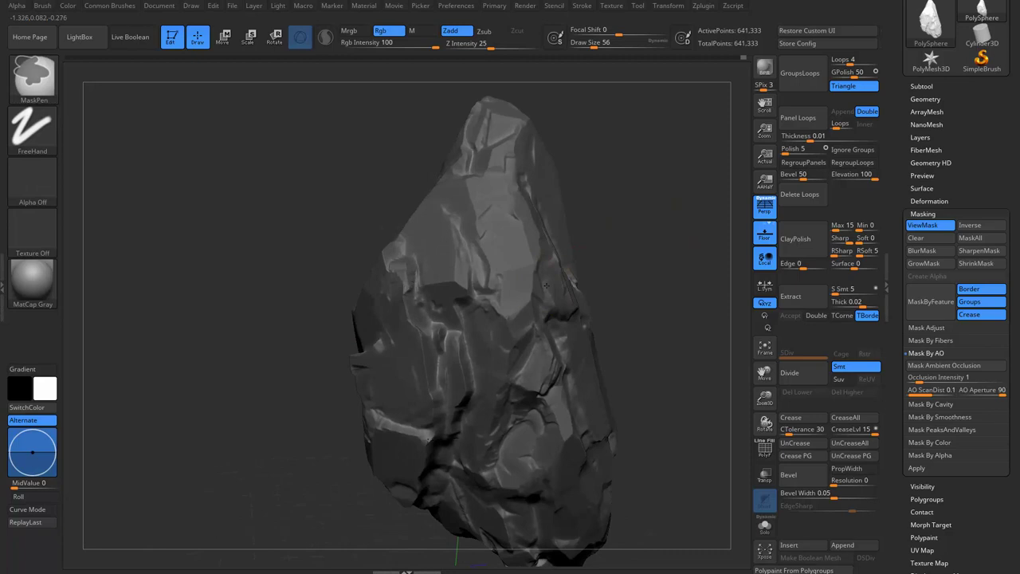
mouse_move(599, 277)
mouse_down()
mouse_move(889, 316)
mouse_move(893, 356)
mouse_up()
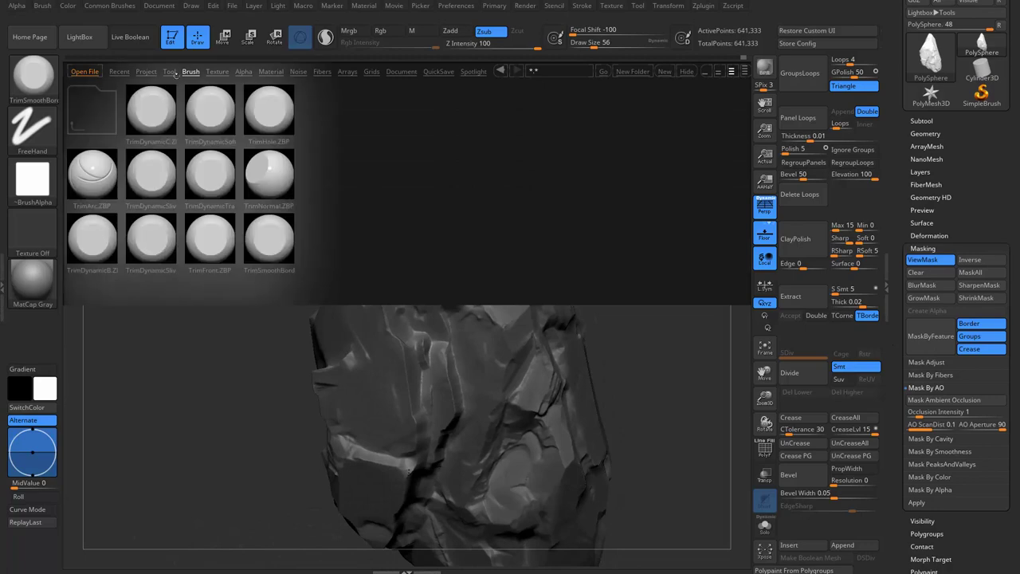
Browse LightBox's Noise presets, then close LightBox and reframe the rock.
click(298, 71)
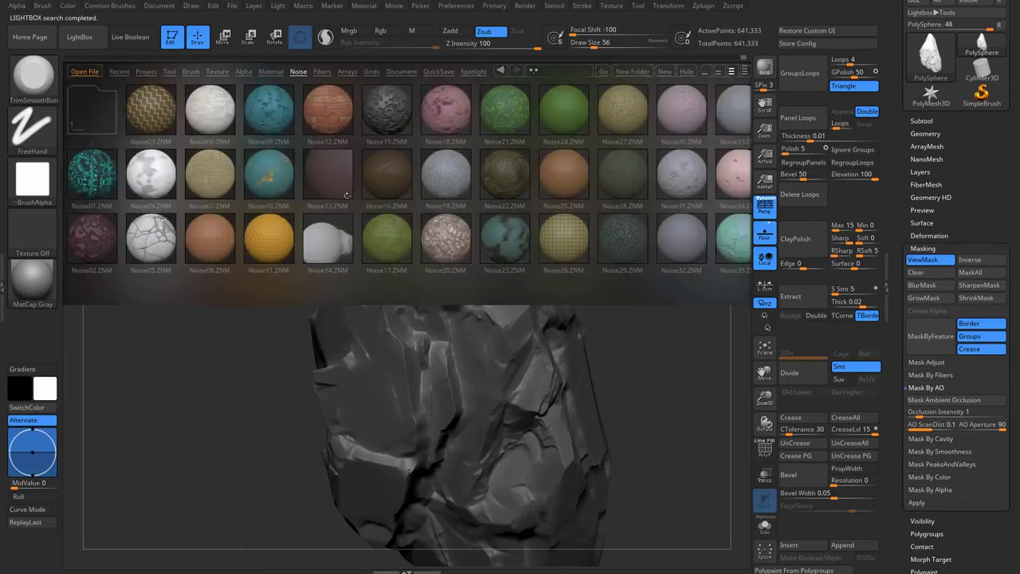
drag(346, 195, 221, 210)
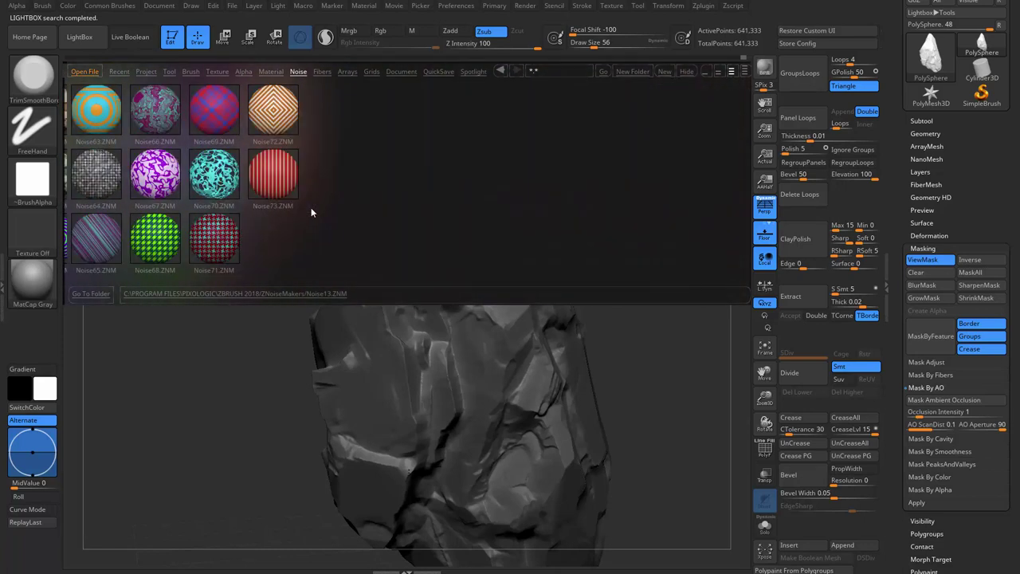
scroll(311, 213, up, 5)
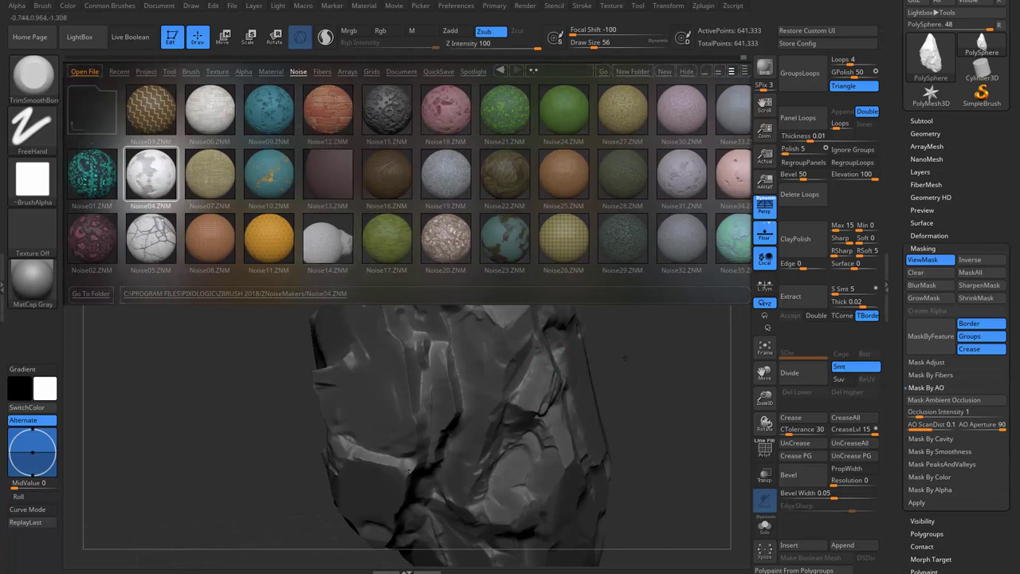
key(comma)
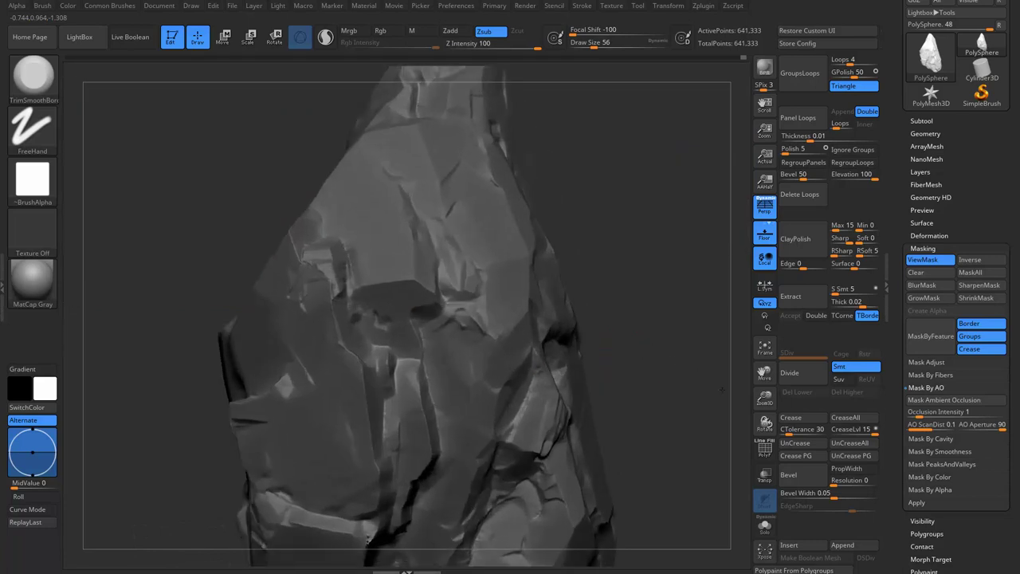
drag(654, 351, 679, 365)
key(f)
drag(631, 341, 660, 292)
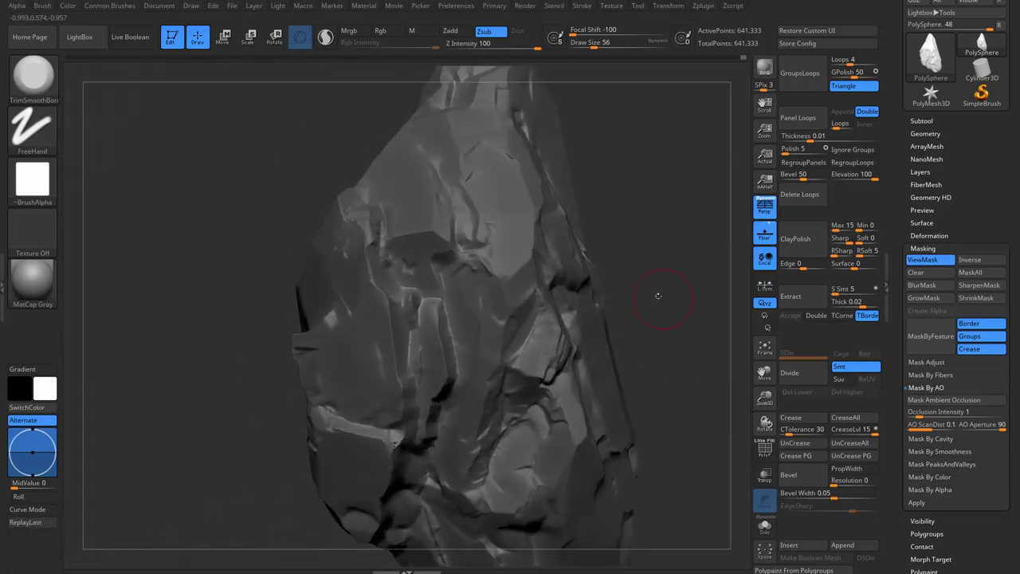
Invert the rock's mask several times to check it, then open the NoiseMaker under Surface.
key(ctrl)
ctrl+click(678, 266)
mouse_move(642, 325)
mouse_down()
mouse_move(673, 310)
mouse_move(851, 329)
mouse_up()
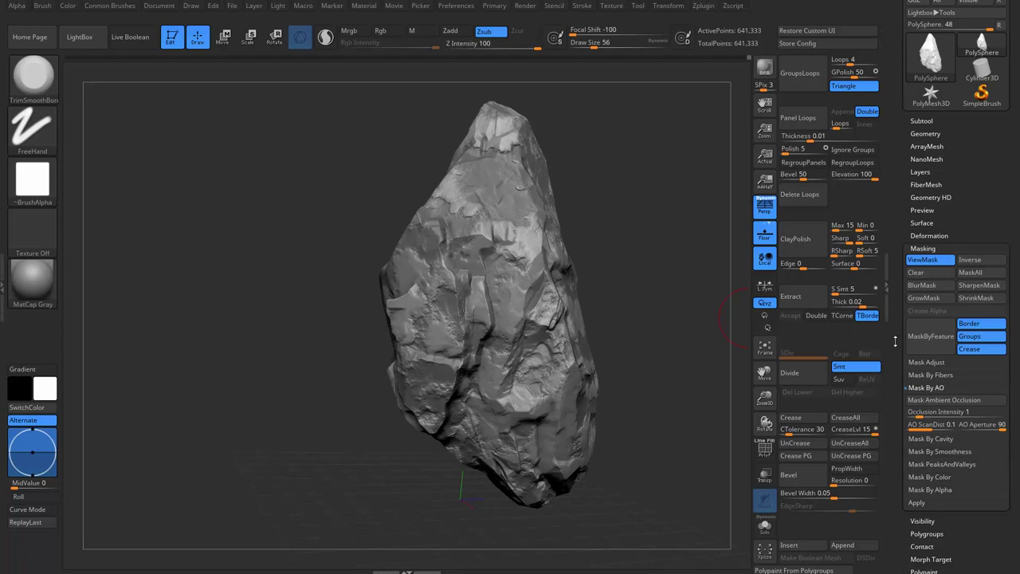
scroll(895, 341, up, 2)
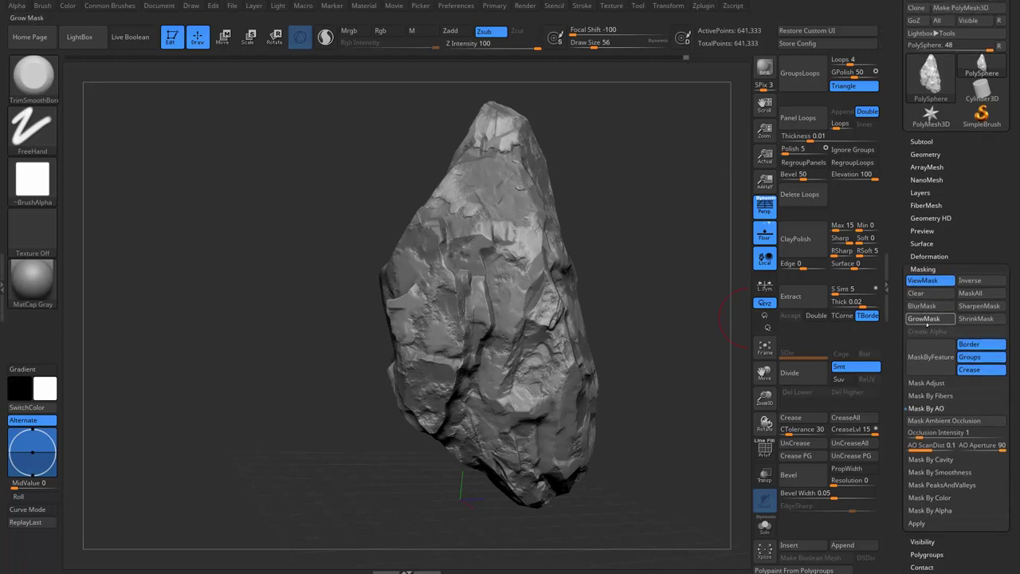
ctrl+click(688, 278)
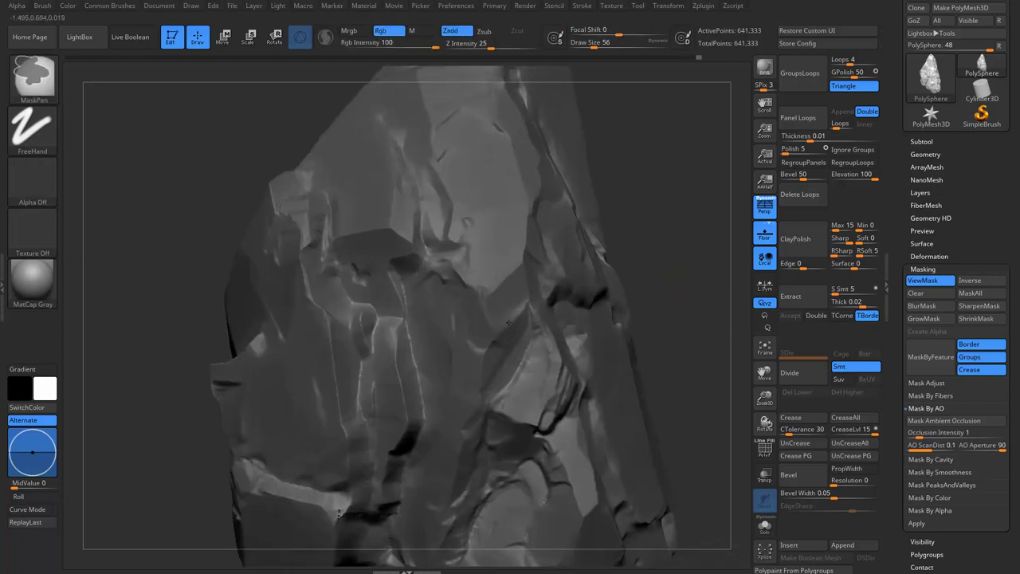
ctrl+click(686, 303)
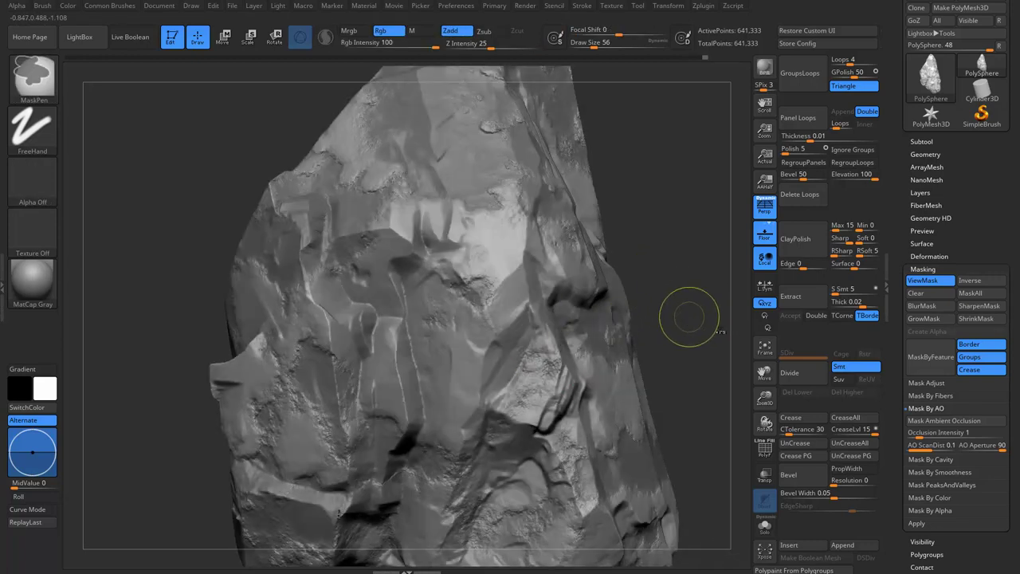
ctrl+click(679, 311)
ctrl+click(698, 241)
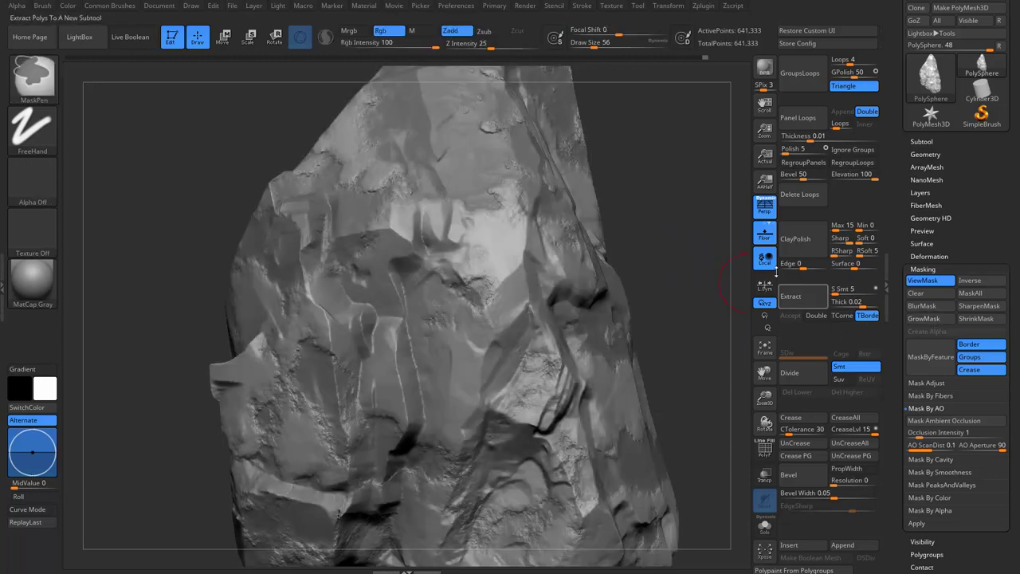
ctrl+click(699, 244)
mouse_move(699, 244)
mouse_down()
mouse_move(704, 197)
mouse_move(413, 279)
mouse_up()
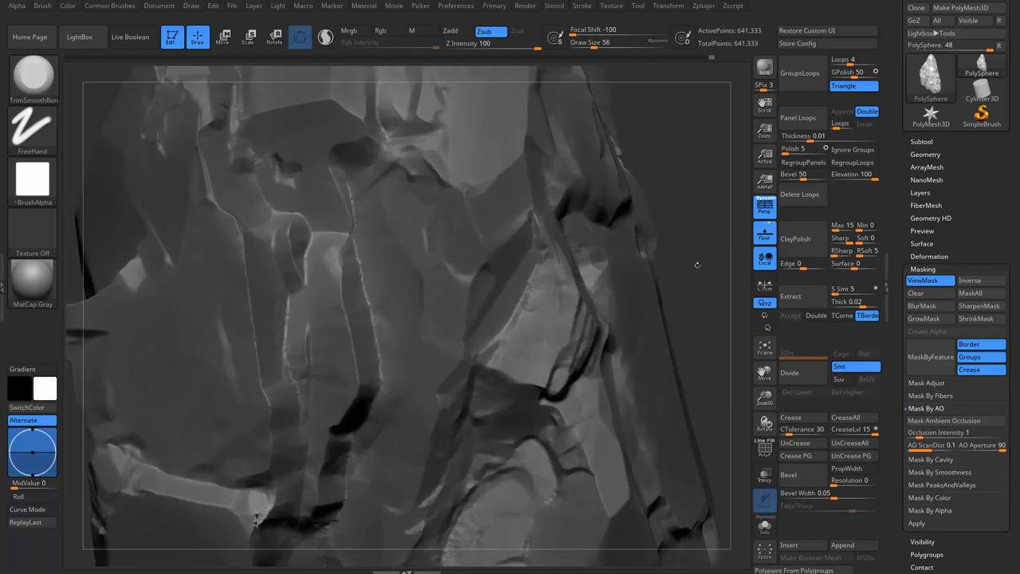
key(f)
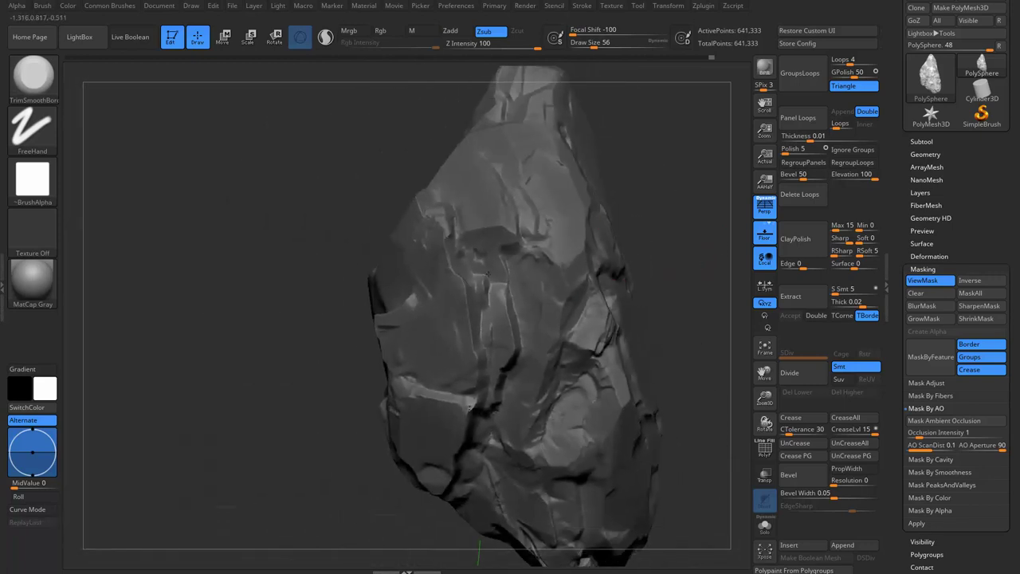
mouse_move(645, 223)
mouse_down()
mouse_move(653, 211)
mouse_move(859, 238)
mouse_up()
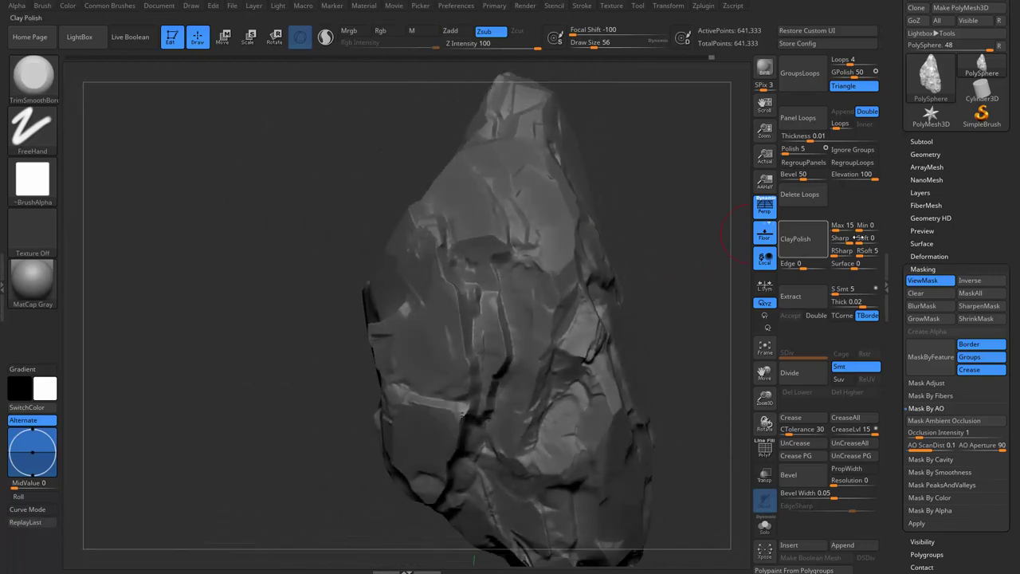
click(921, 243)
click(924, 305)
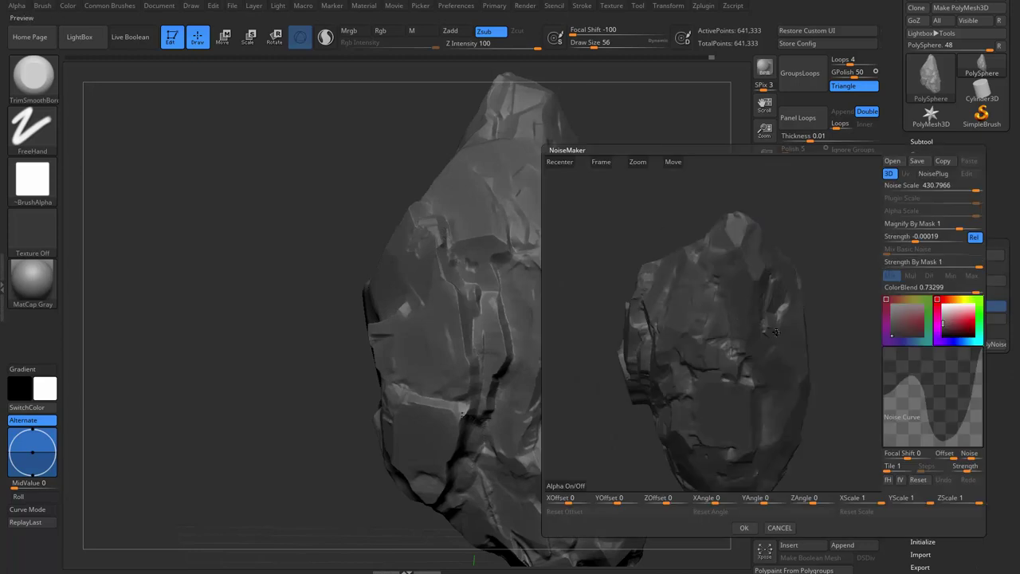
In NoiseMaker, set noise strength -0.0012 and noise scale 497.45547, then accept it.
alt+drag(774, 332, 813, 330)
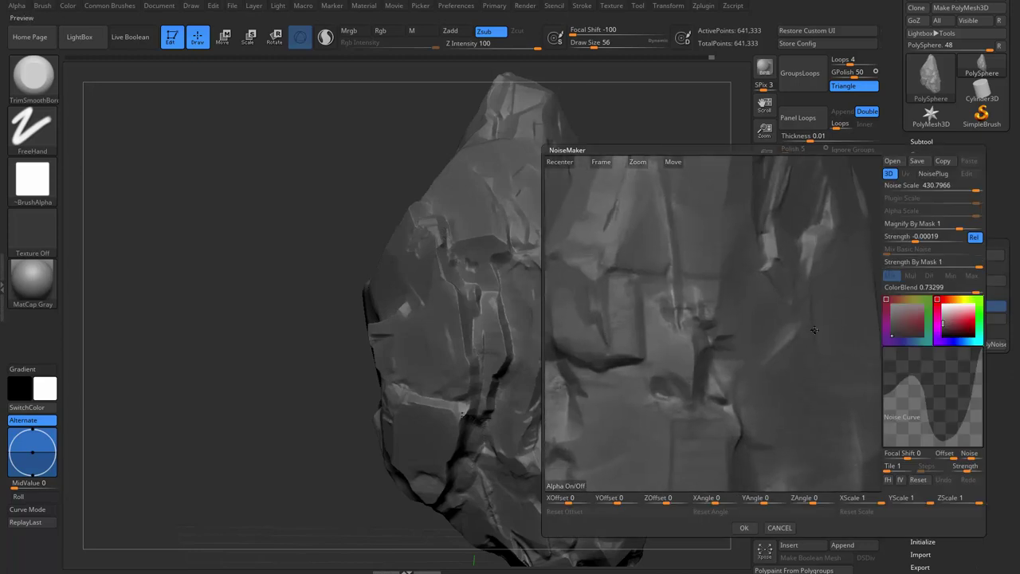
mouse_move(922, 237)
mouse_down()
mouse_move(939, 240)
mouse_move(912, 241)
mouse_up()
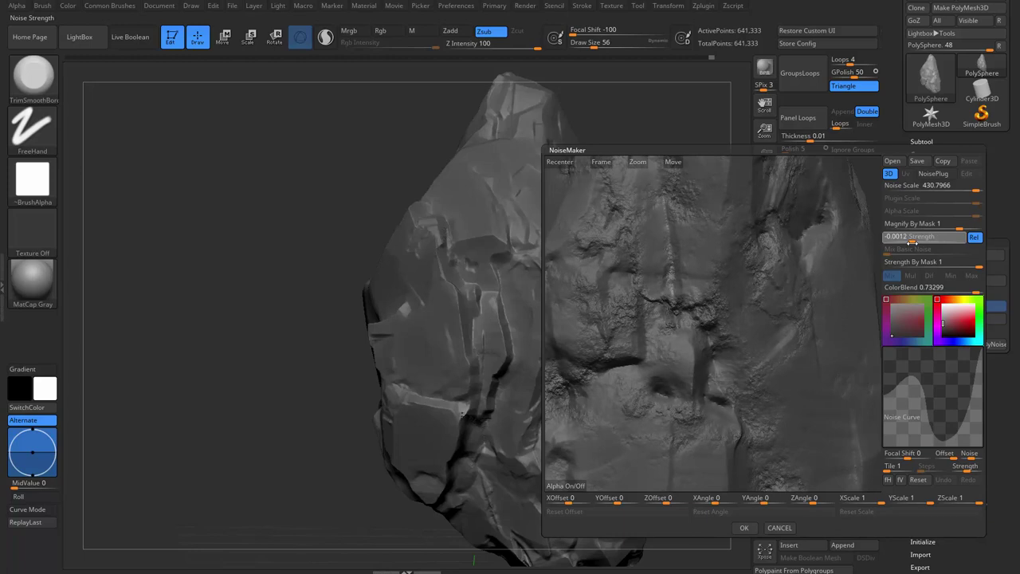
mouse_move(974, 188)
mouse_down()
mouse_move(958, 188)
mouse_move(978, 188)
mouse_up()
key(Return)
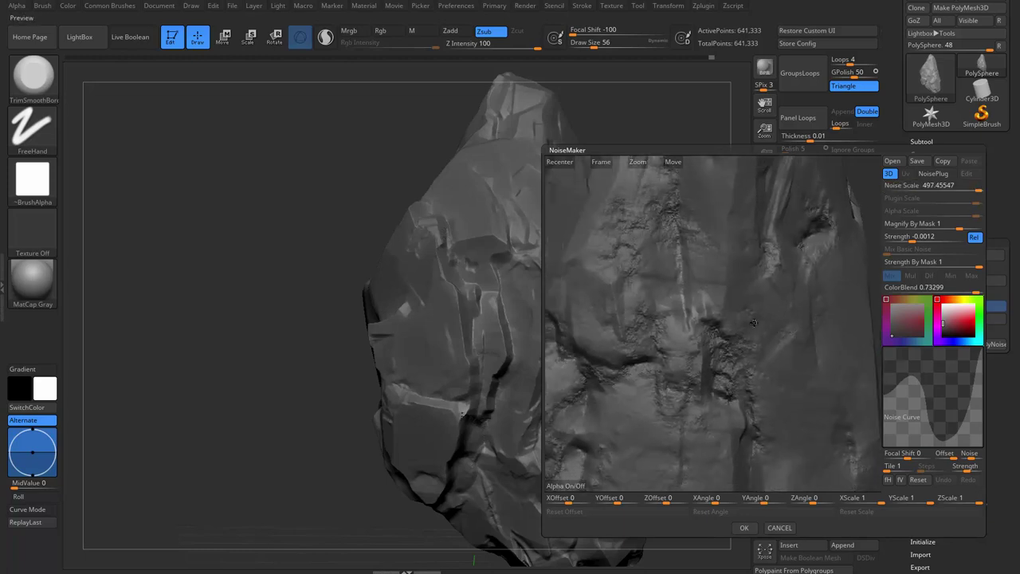
drag(680, 313, 785, 368)
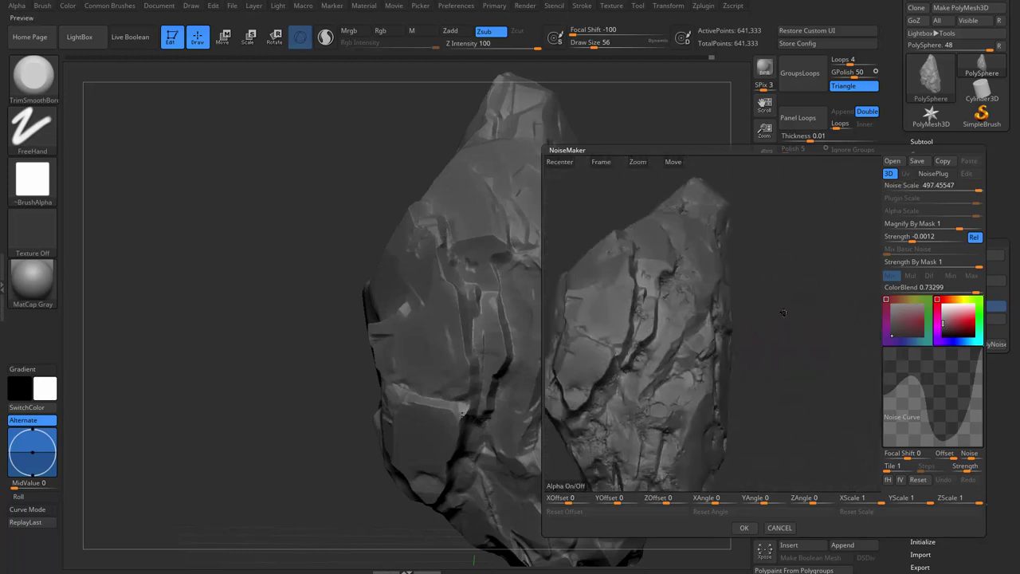
click(744, 527)
mouse_move(697, 320)
mouse_down()
mouse_move(683, 311)
mouse_move(701, 283)
mouse_move(608, 284)
mouse_move(678, 281)
mouse_up()
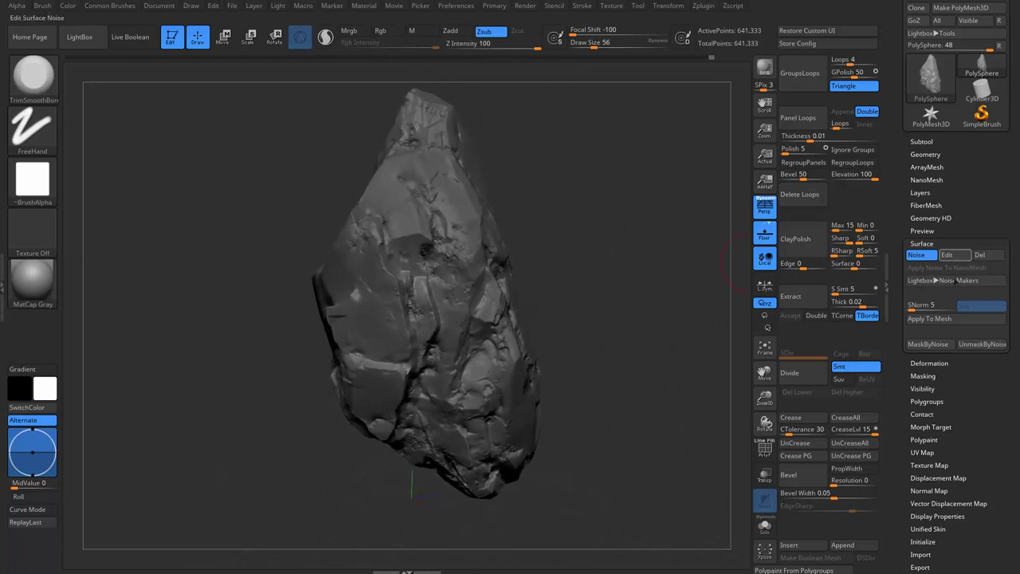
Reopen the noise editor and drop the noise strength to about -0.00093.
click(949, 319)
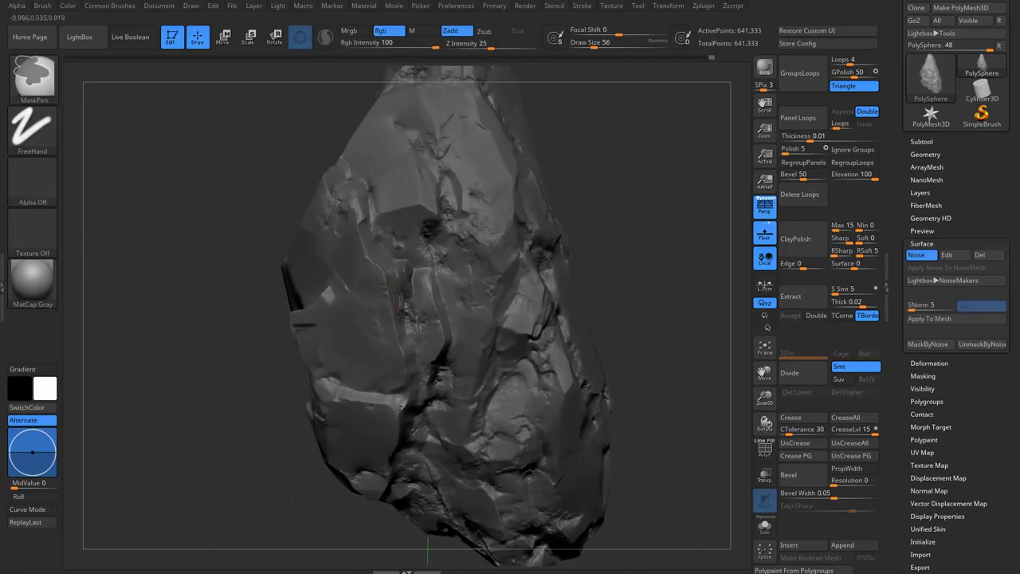
click(947, 254)
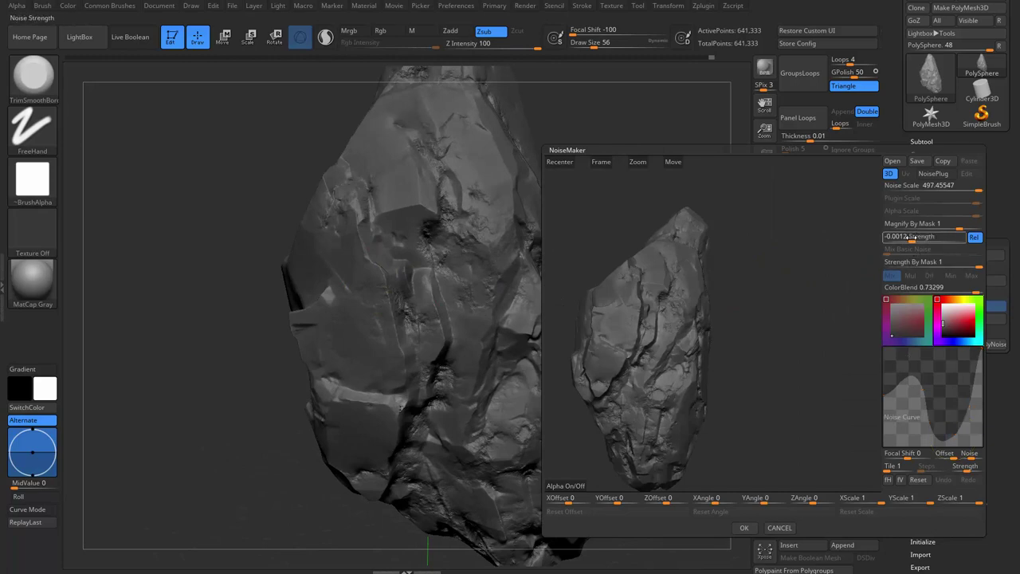
drag(918, 236, 909, 237)
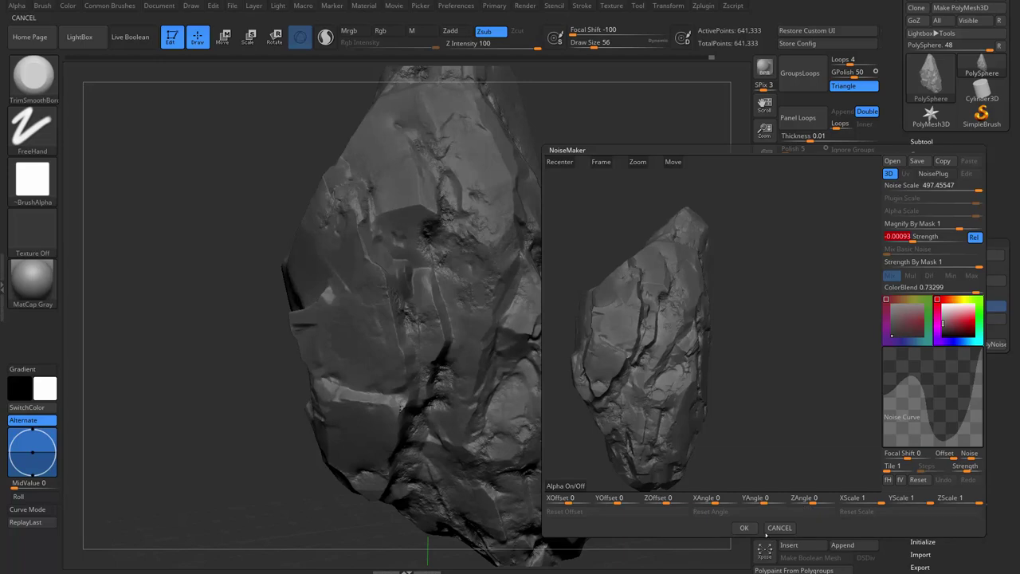
click(744, 528)
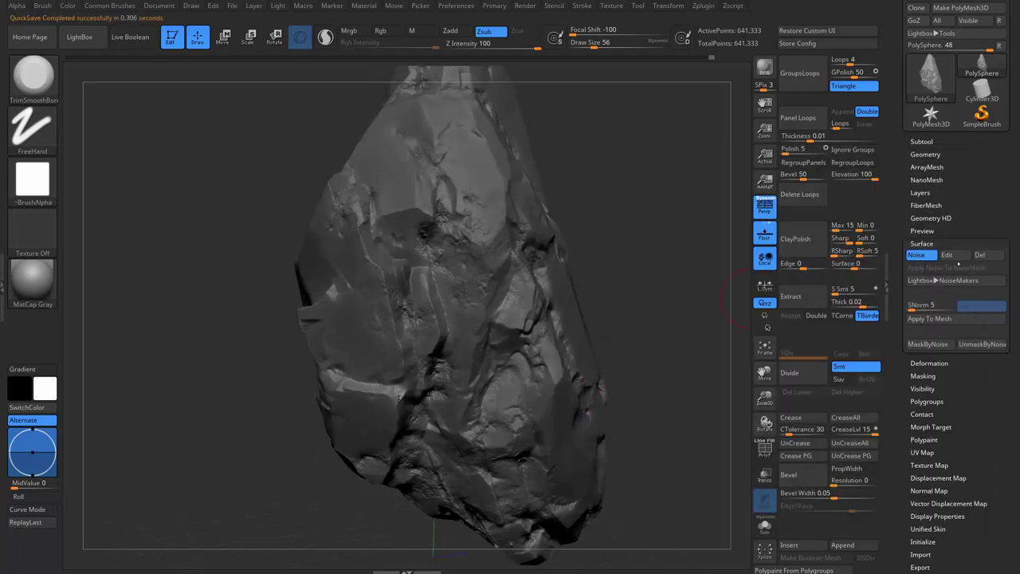
click(946, 319)
mouse_move(680, 325)
mouse_down()
mouse_move(709, 287)
mouse_move(651, 273)
mouse_up()
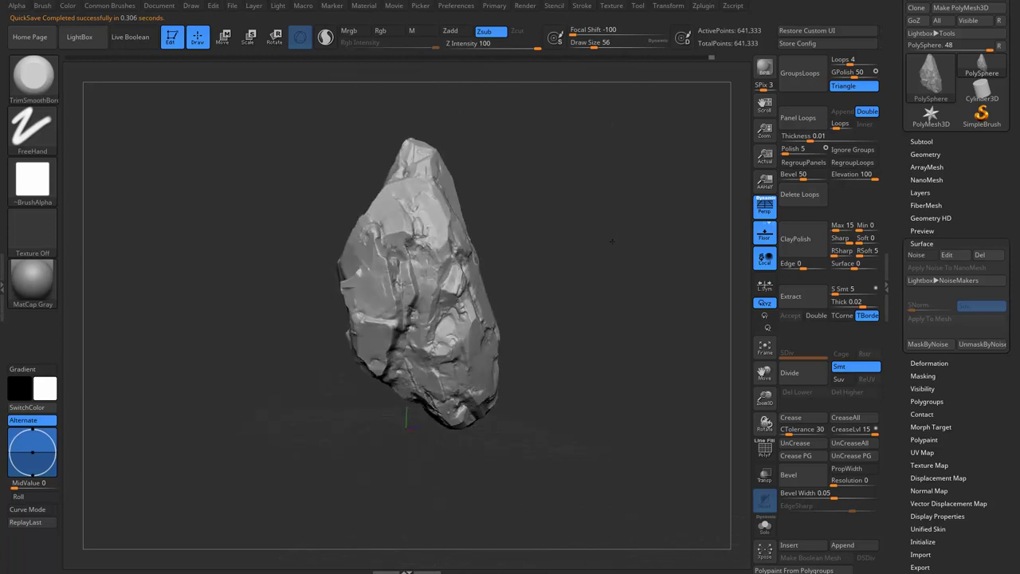
key(ctrl+z)
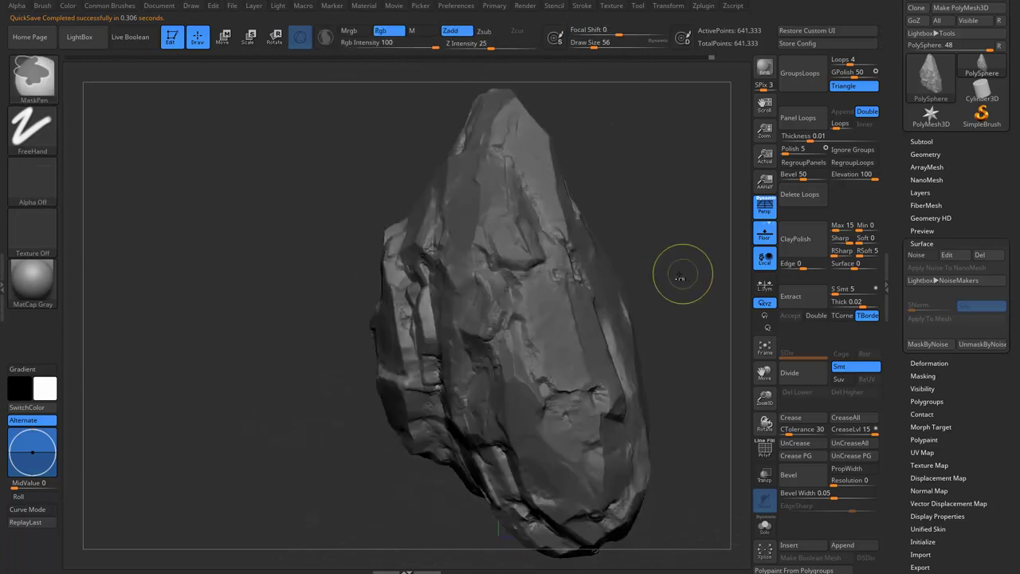
drag(683, 226, 587, 235)
key(s)
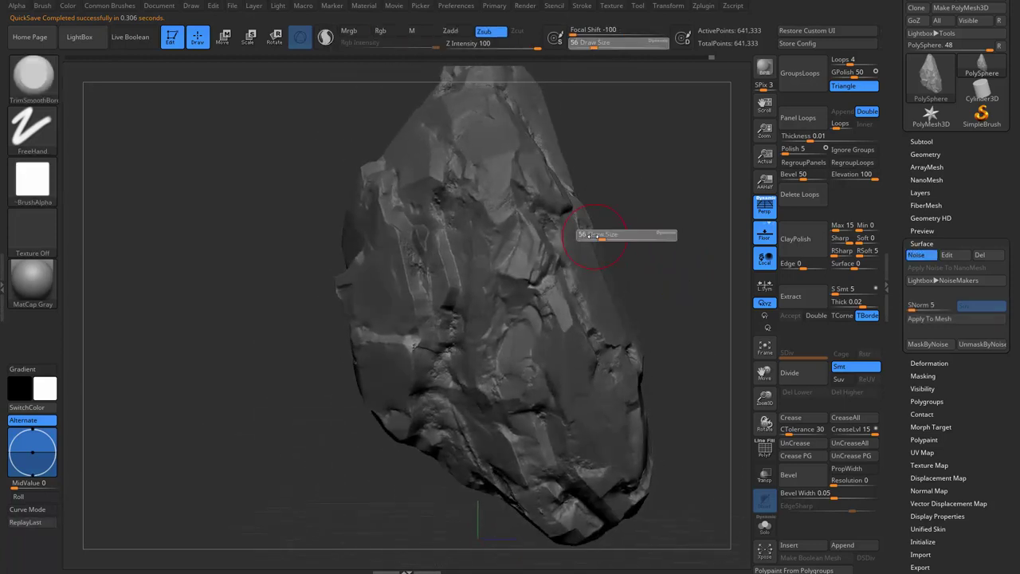
key(ctrl)
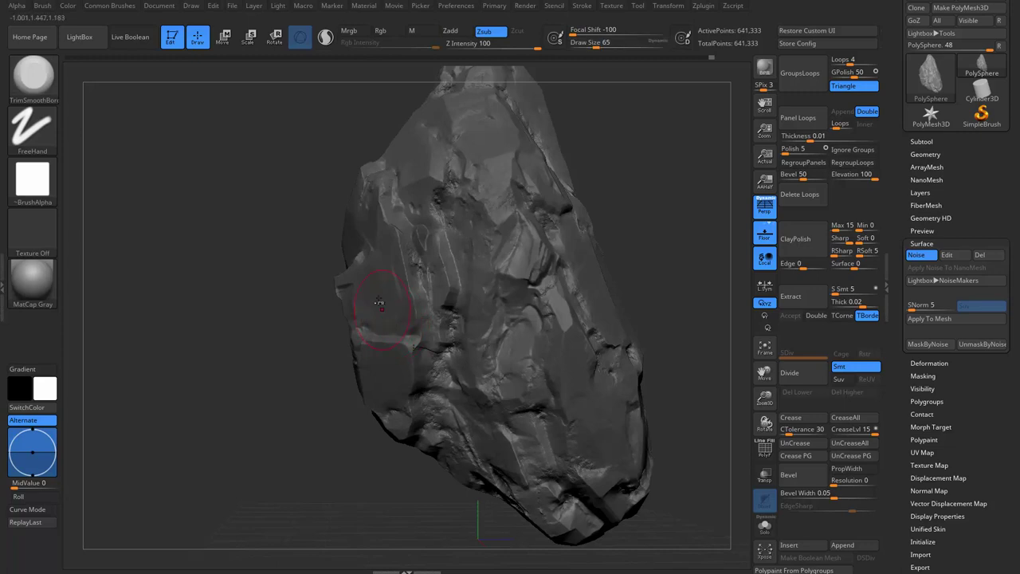
key(ctrl)
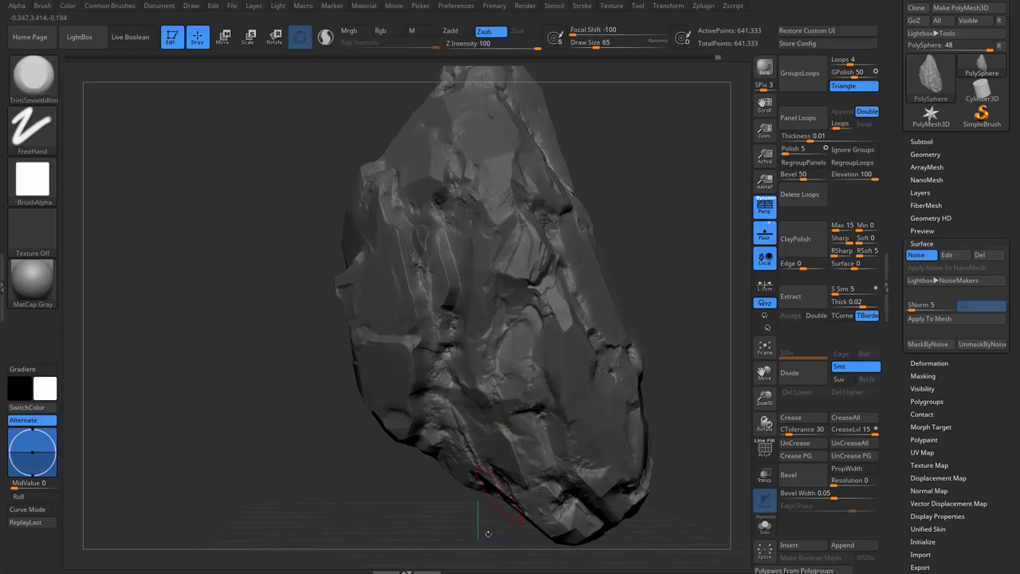
shift+right_drag(526, 462, 550, 365)
key(ctrl)
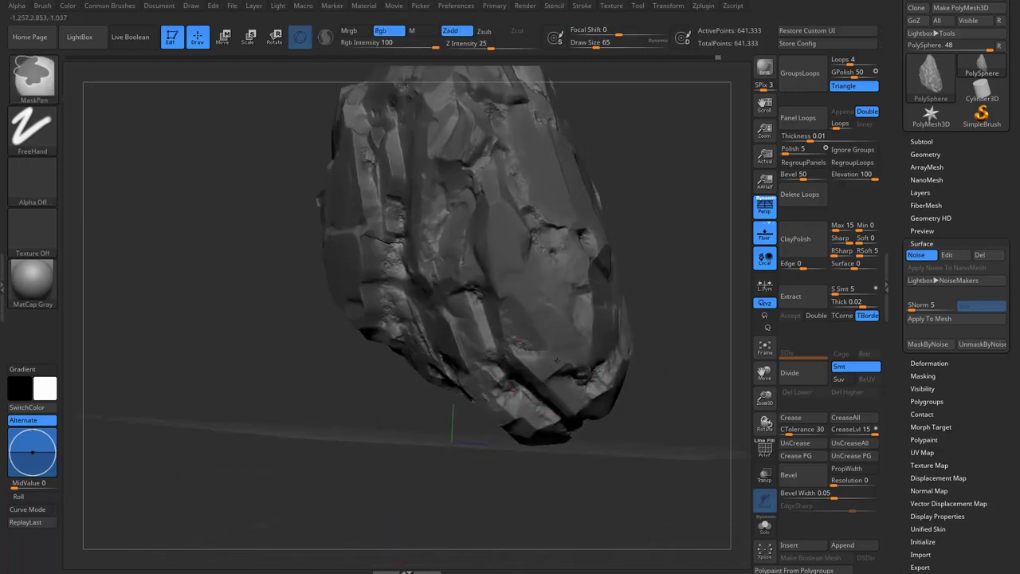
shift+right_drag(560, 388, 563, 302)
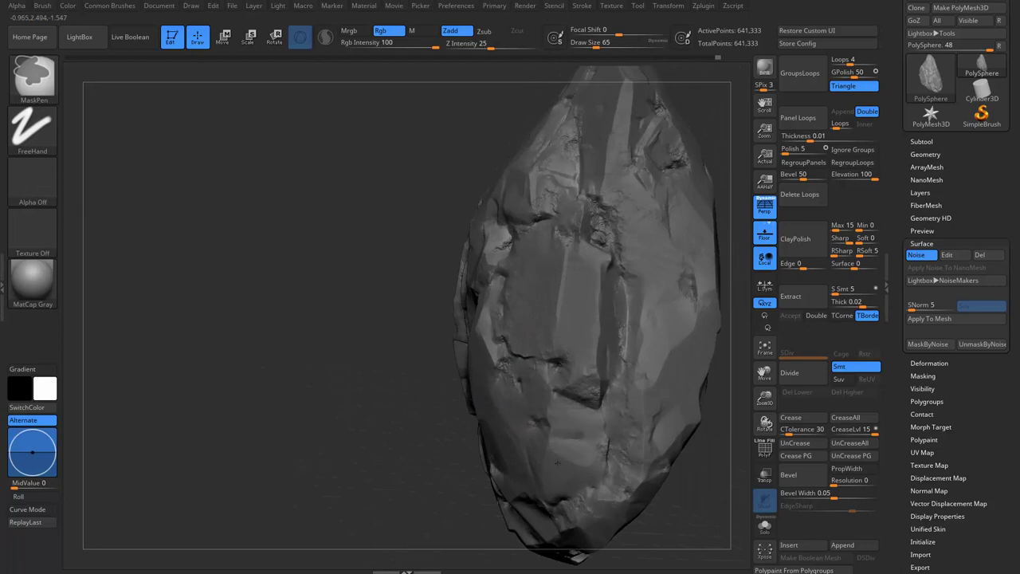
right_drag(580, 494, 566, 287)
key(s)
key(ctrl)
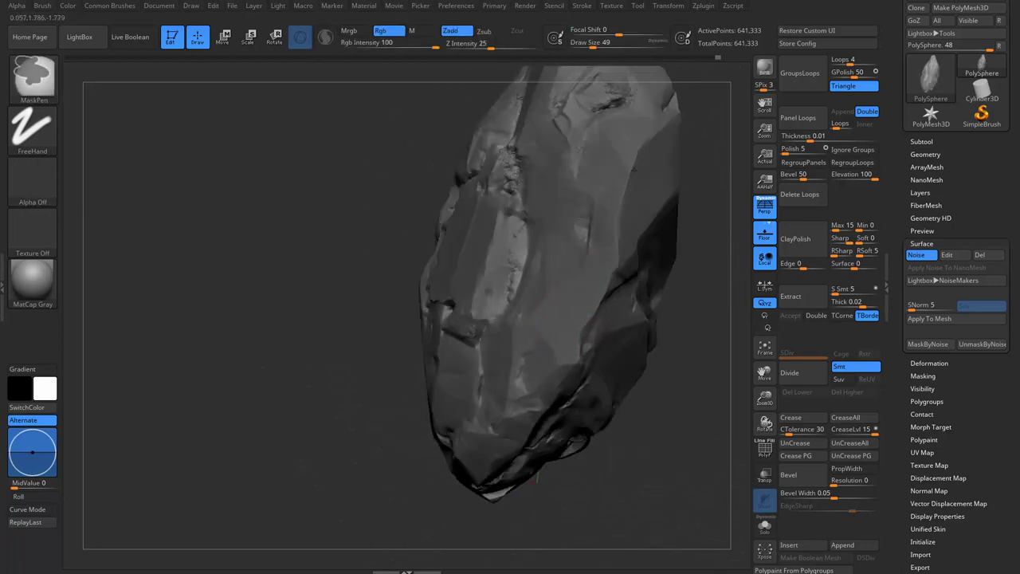
right_drag(651, 155, 489, 260)
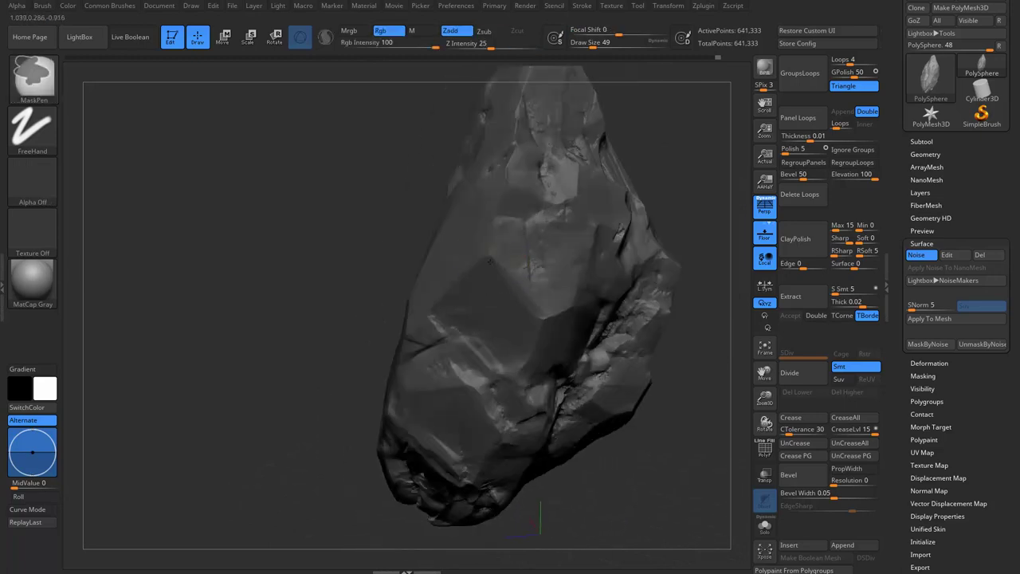
right_drag(558, 299, 627, 244)
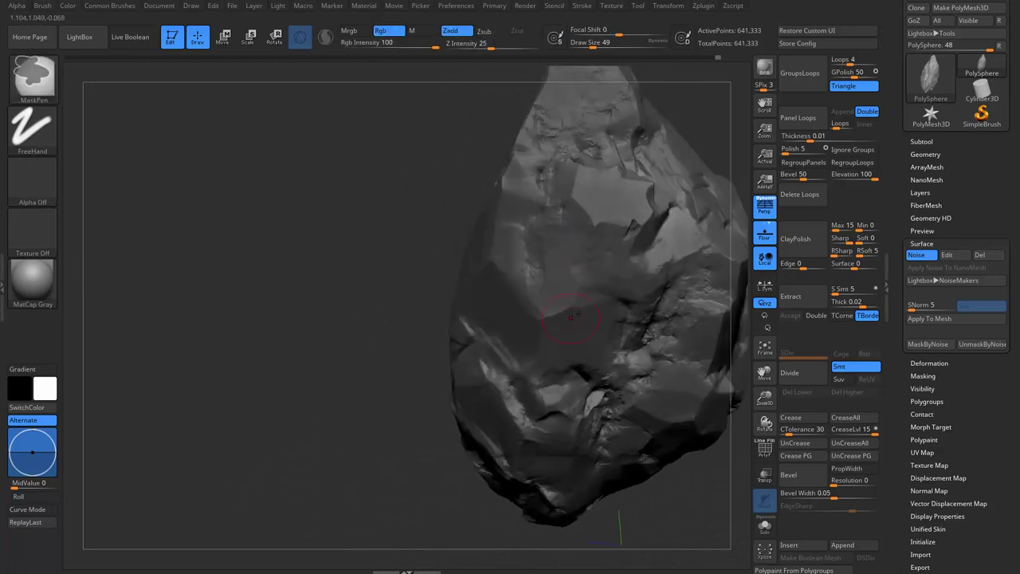
right_drag(570, 317, 545, 276)
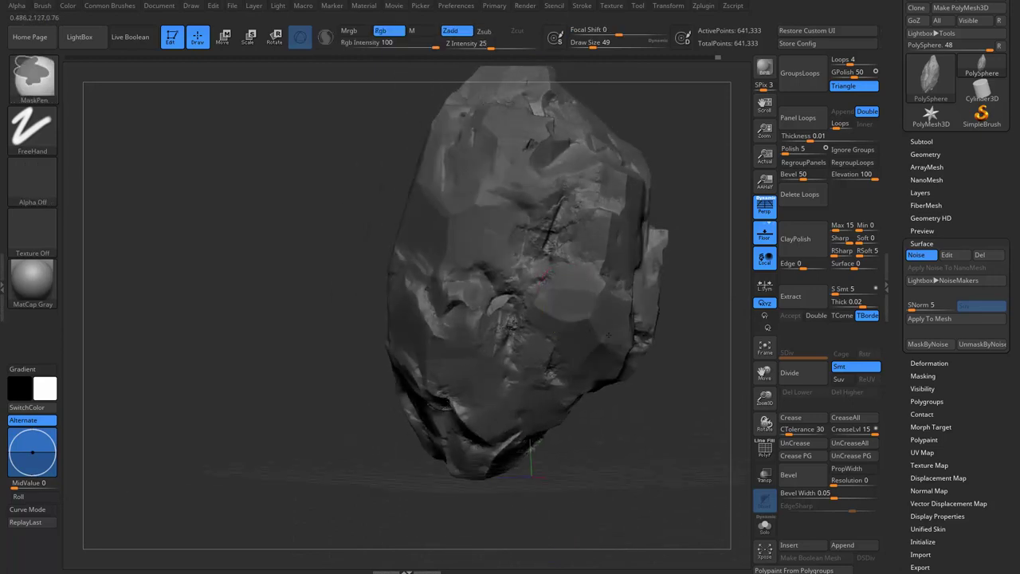
mouse_move(609, 335)
right_down()
mouse_move(627, 206)
mouse_move(520, 281)
mouse_move(551, 258)
right_up()
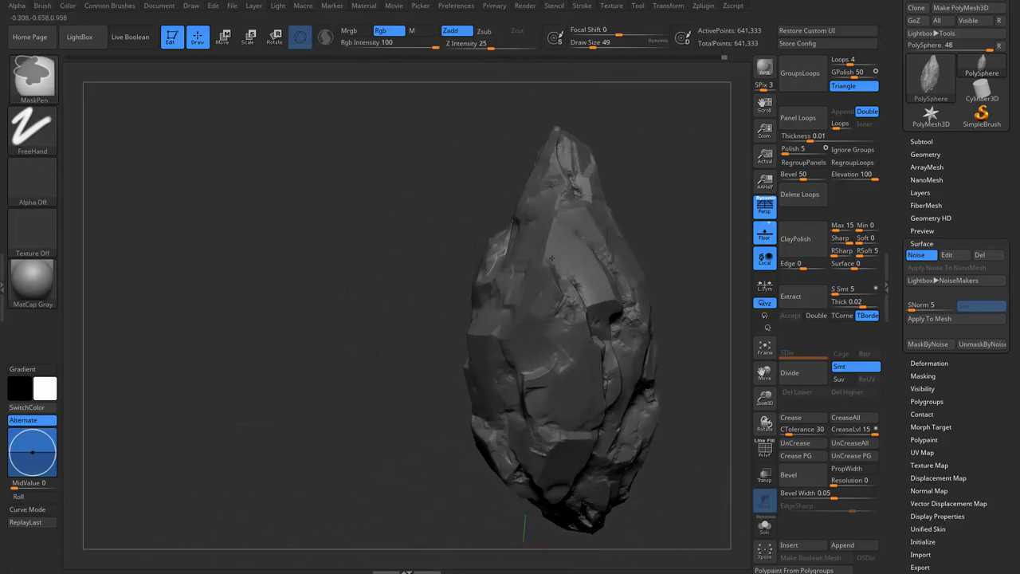
right_drag(525, 374, 593, 386)
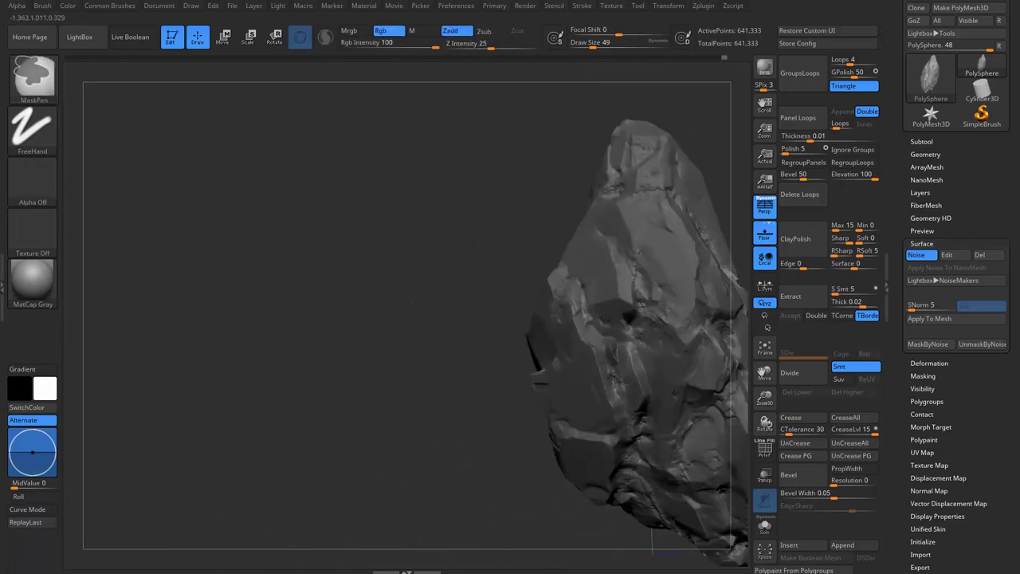
key(shift)
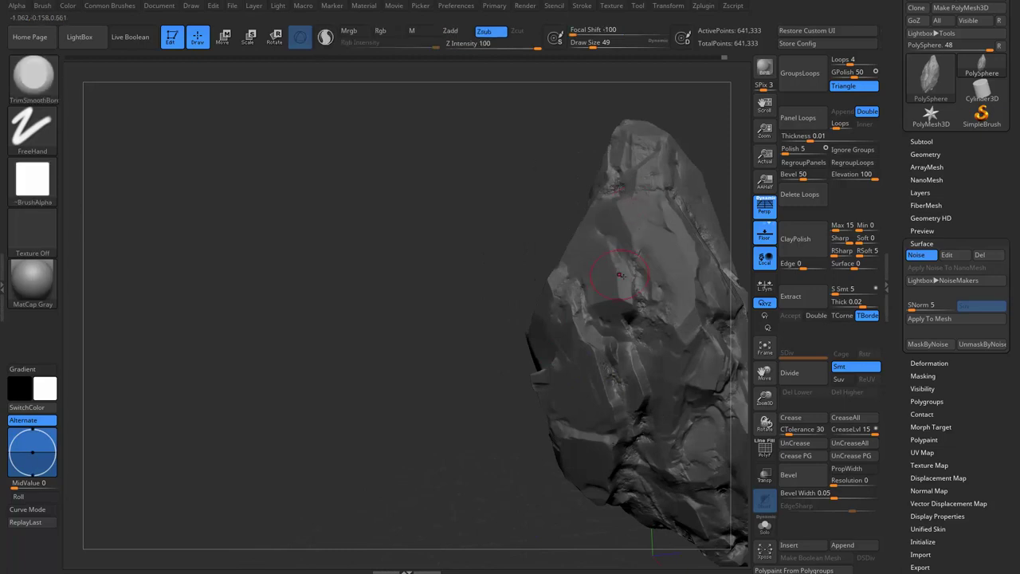
shift+right_drag(620, 275, 428, 257)
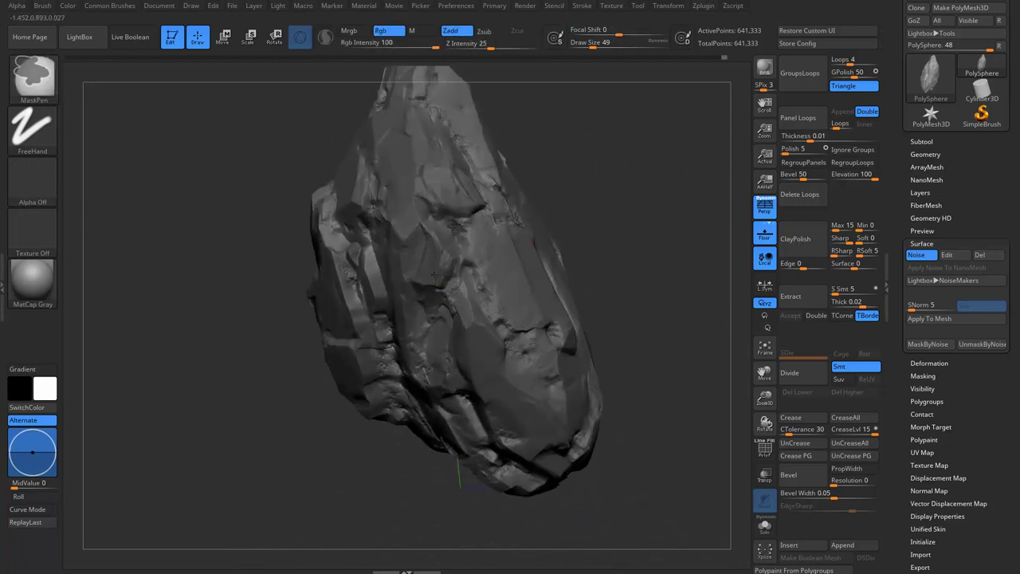
shift+right_drag(527, 423, 661, 285)
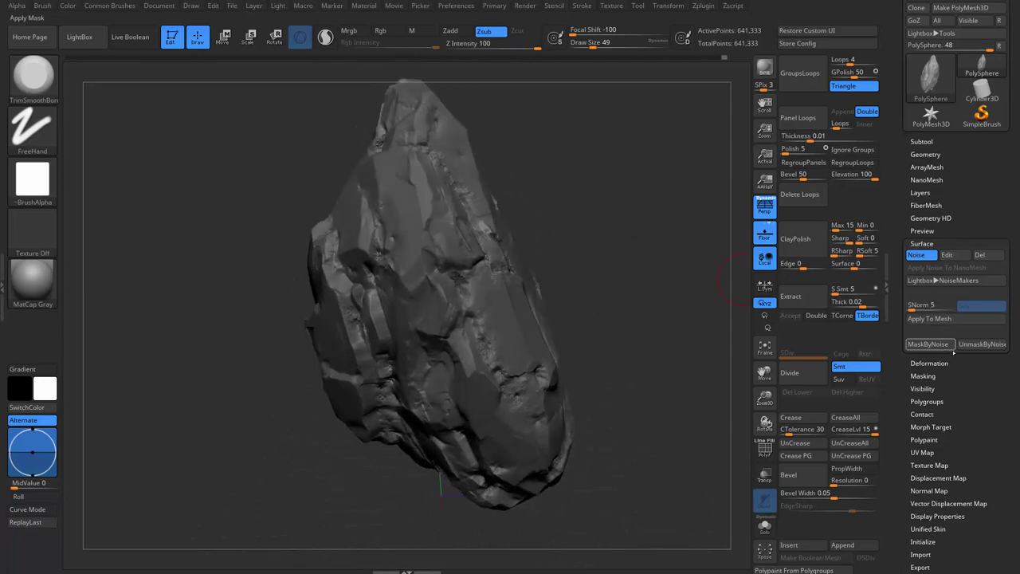
Apply MaskByNoise to the rock and push Deformation Inflate to 100.
click(929, 344)
mouse_move(647, 325)
shift+right_down()
mouse_move(640, 307)
mouse_move(706, 242)
shift+right_up()
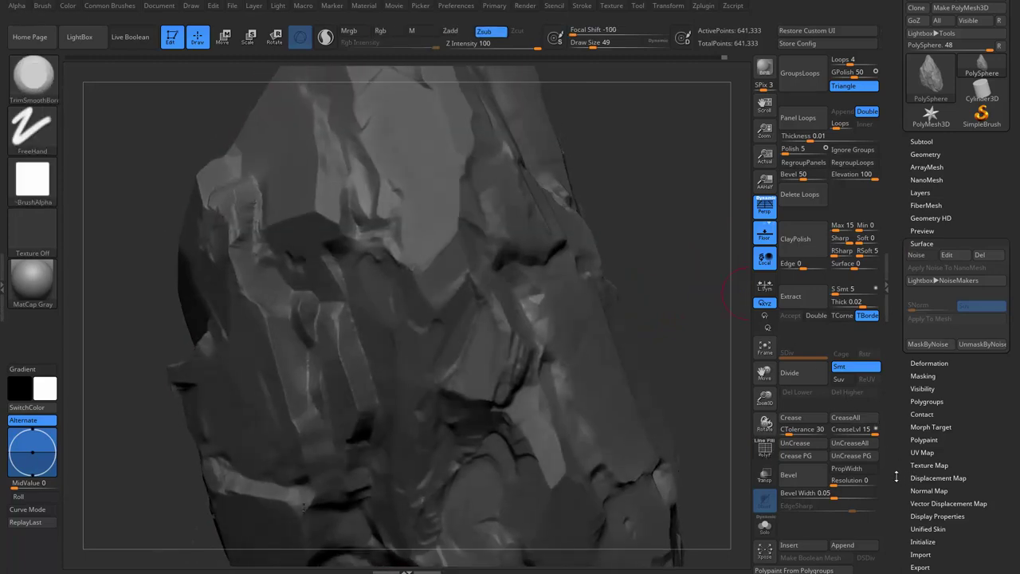
drag(895, 476, 899, 414)
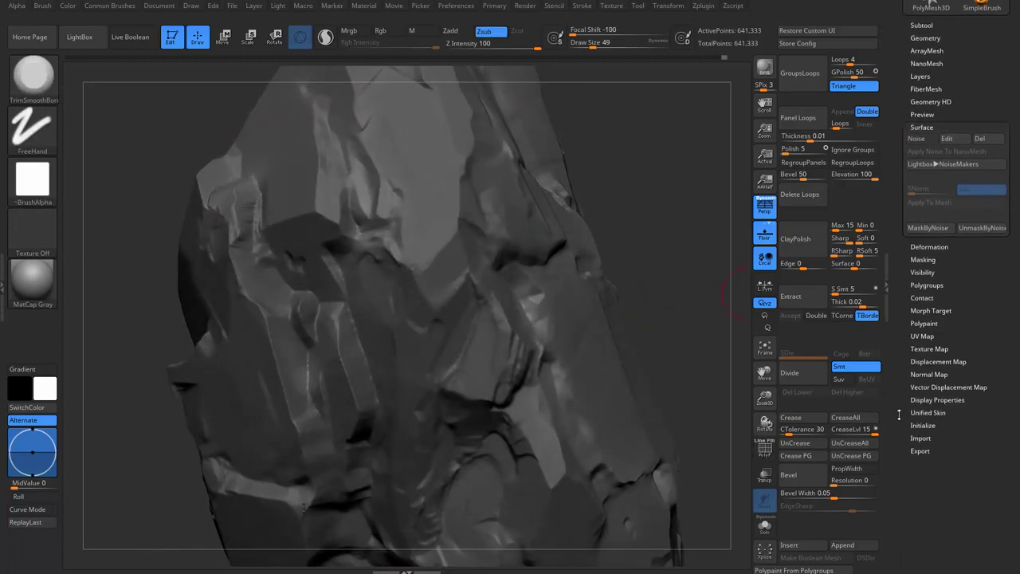
click(915, 247)
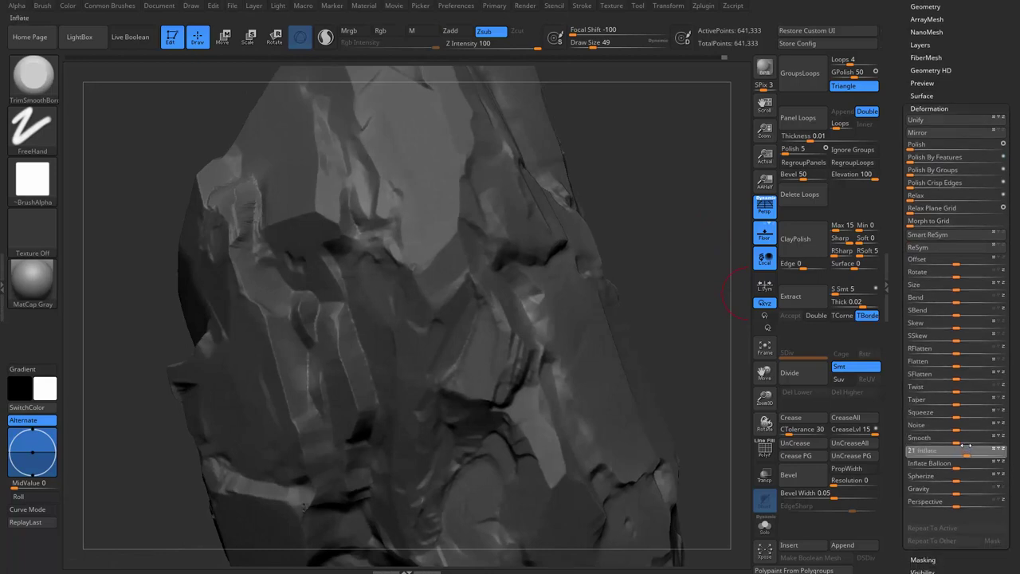
mouse_move(952, 449)
mouse_down()
mouse_move(914, 450)
mouse_move(1005, 442)
mouse_move(988, 442)
mouse_up()
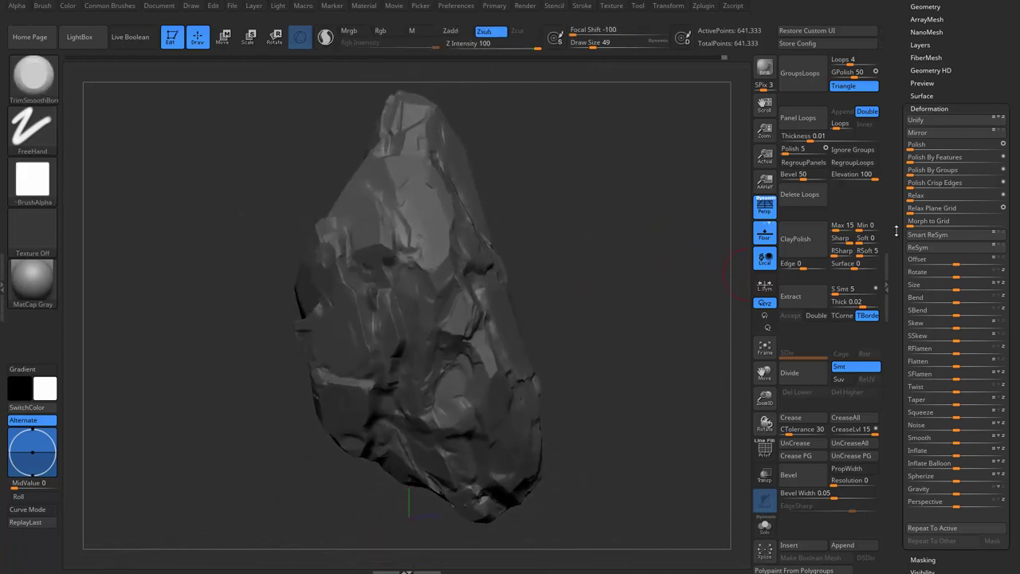
scroll(921, 190, up, 3)
scroll(916, 209, up, 1)
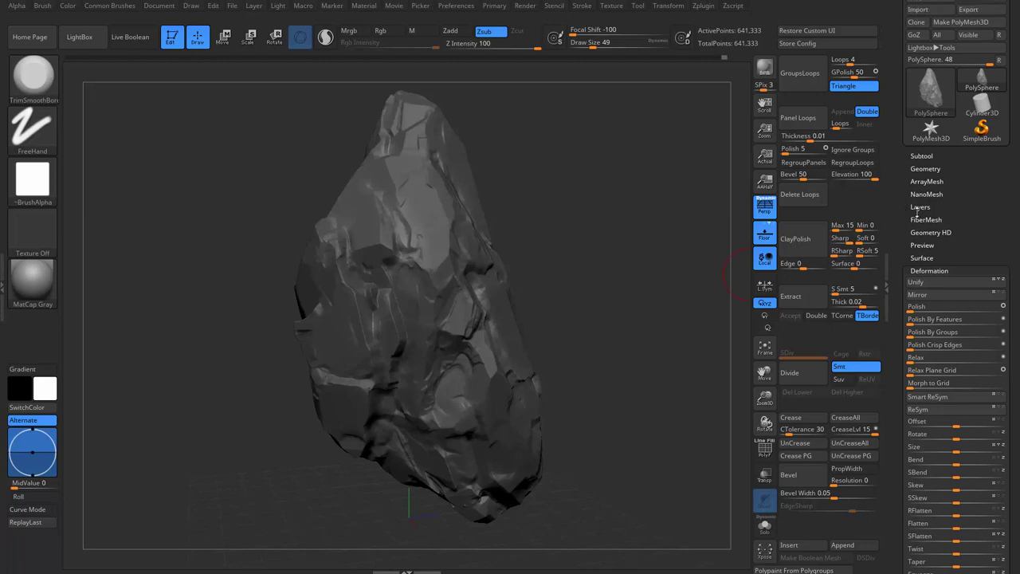
Re-enable the surface noise and bake it with Apply To Mesh, giving 641,333 points.
click(921, 258)
click(940, 321)
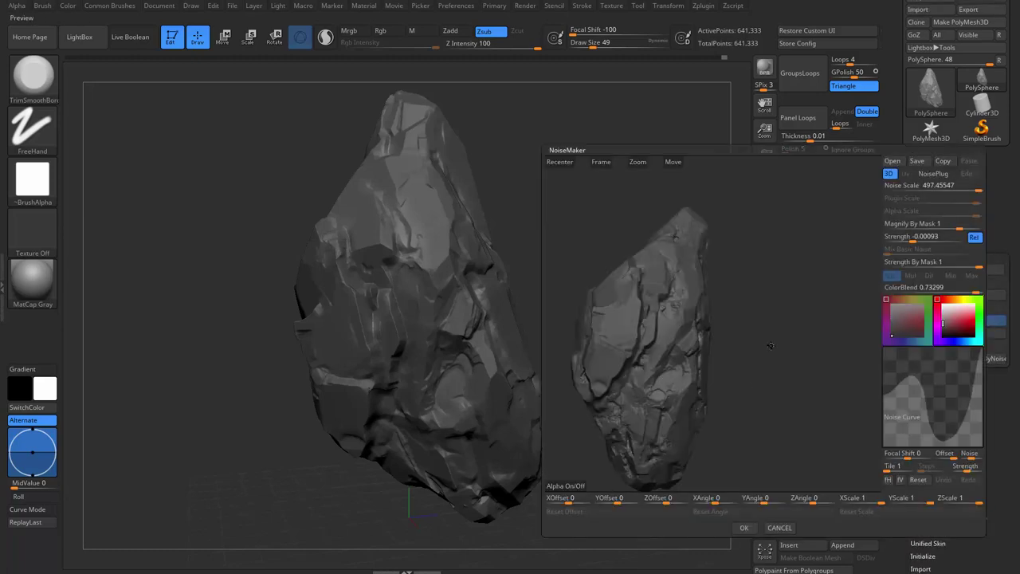
drag(770, 345, 711, 446)
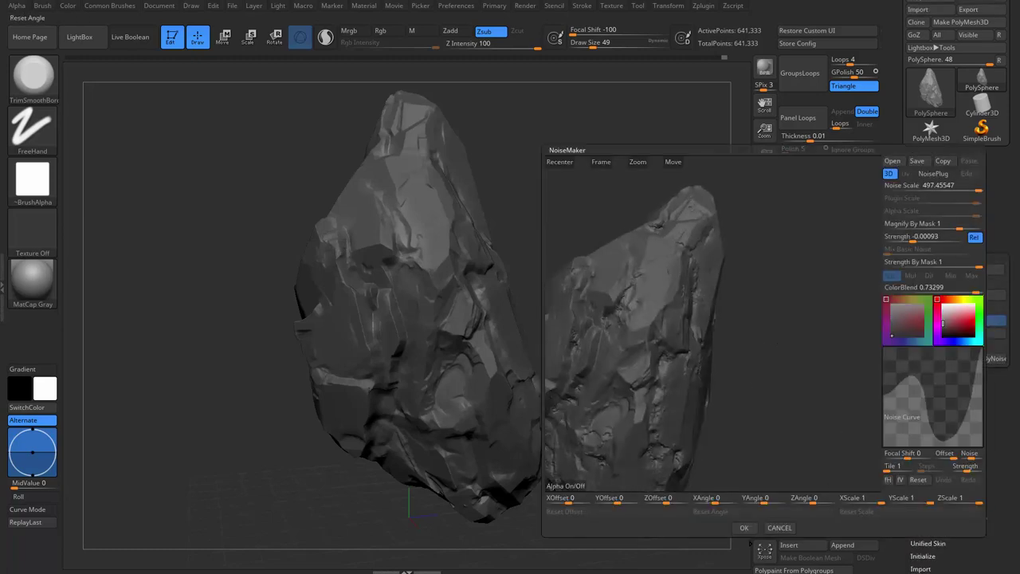
click(743, 527)
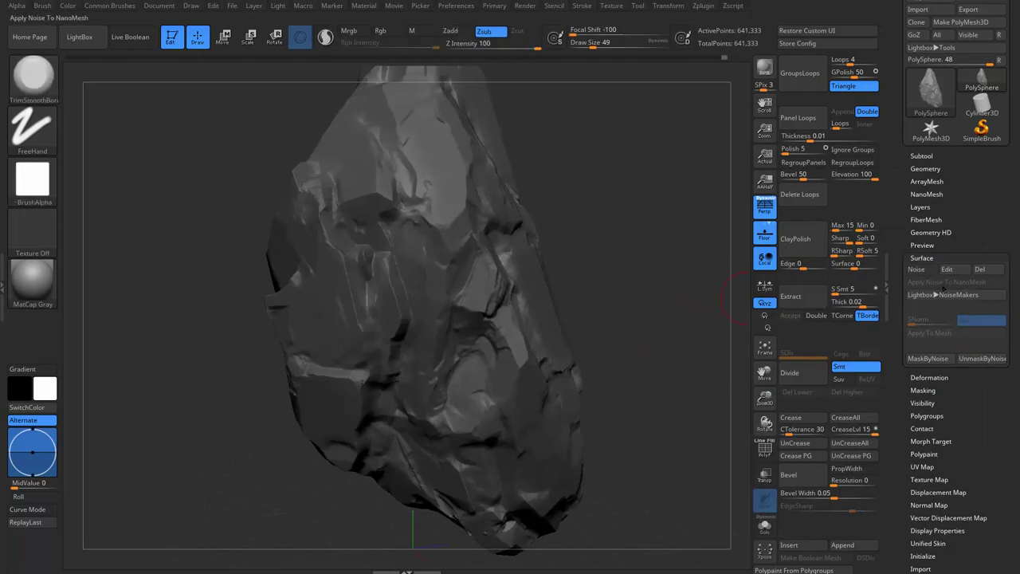
click(918, 269)
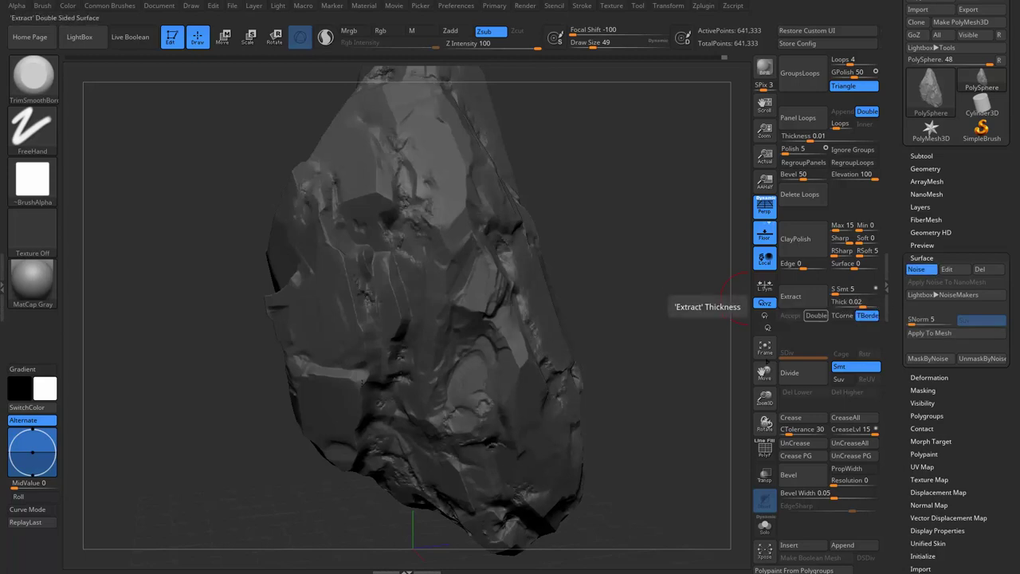
mouse_move(721, 323)
mouse_down()
mouse_move(660, 302)
mouse_move(709, 273)
mouse_move(665, 302)
mouse_move(705, 303)
mouse_up()
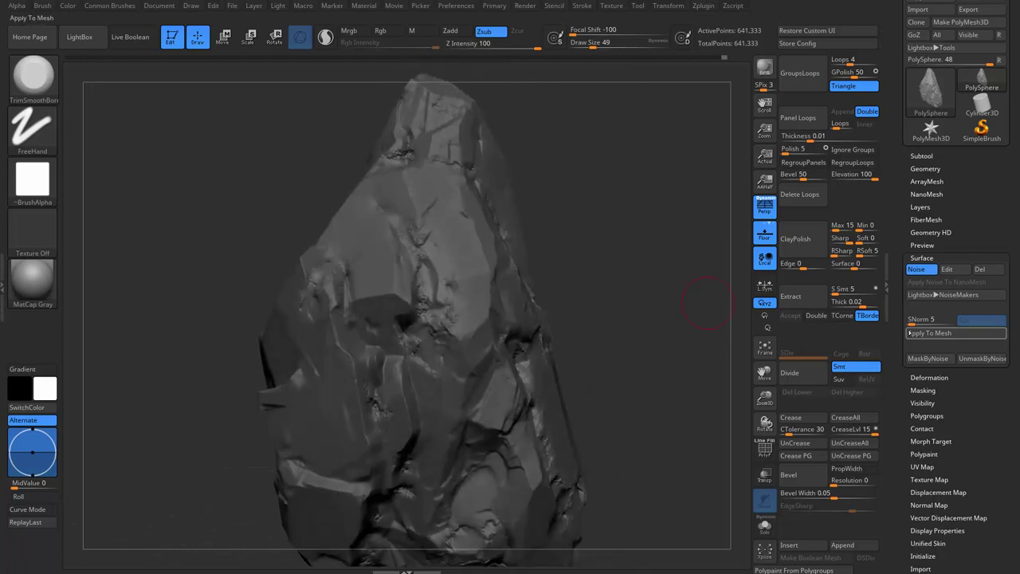
click(916, 333)
Smooth the crease near the rock's centre with the TrimSmoothBorder brush.
mouse_move(655, 246)
mouse_down()
mouse_move(669, 340)
mouse_move(542, 434)
mouse_move(678, 273)
mouse_move(723, 273)
mouse_up()
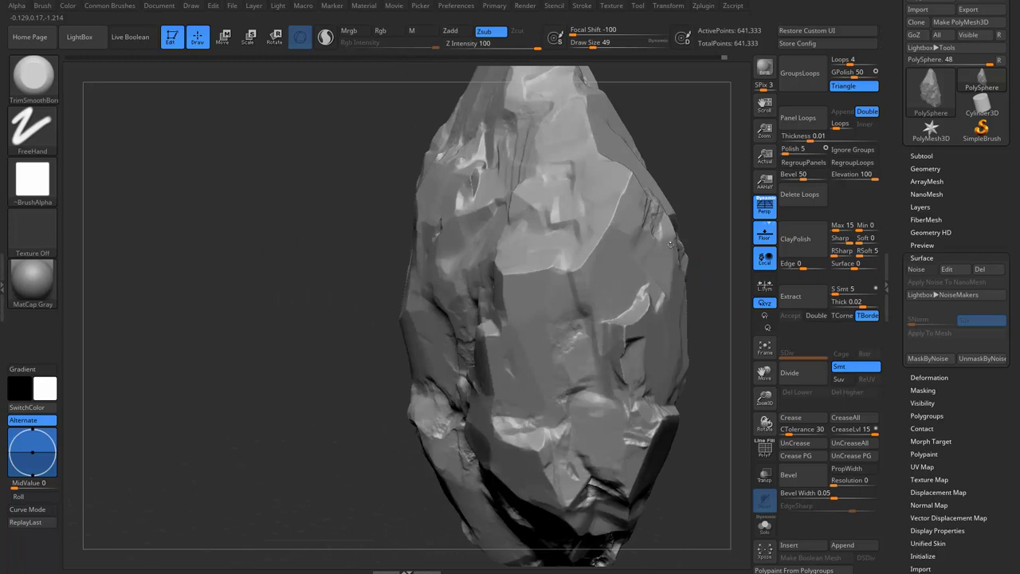
mouse_move(670, 244)
mouse_down()
mouse_move(717, 264)
mouse_move(581, 243)
mouse_up()
key(s)
key(s)
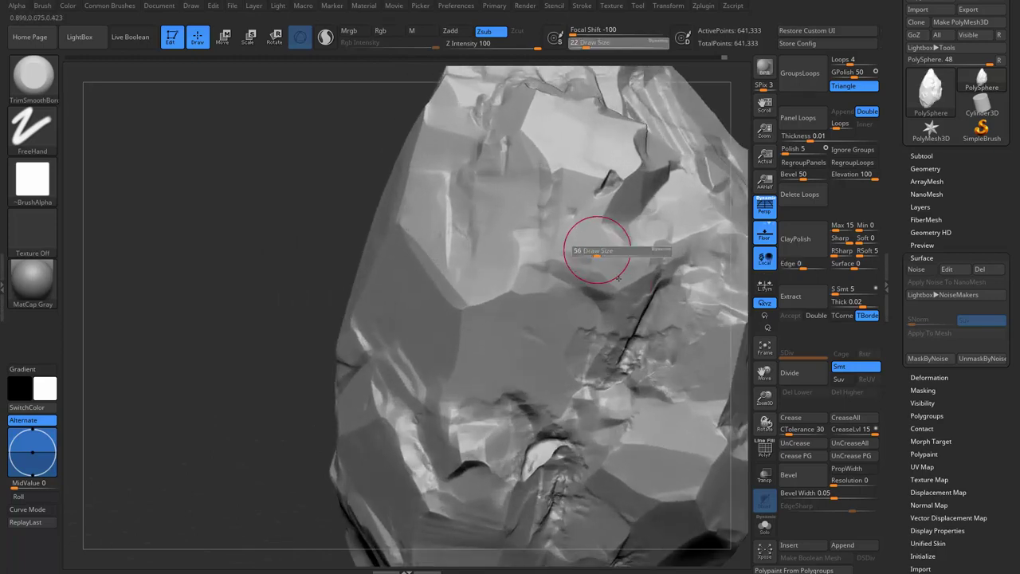
key(b)
key(h)
key(p)
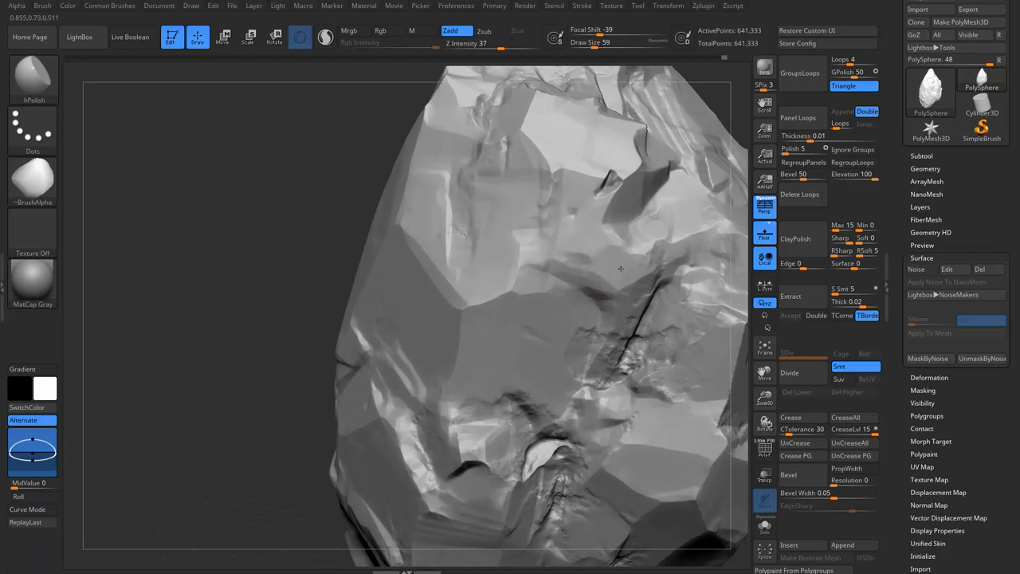
key(b)
click(523, 520)
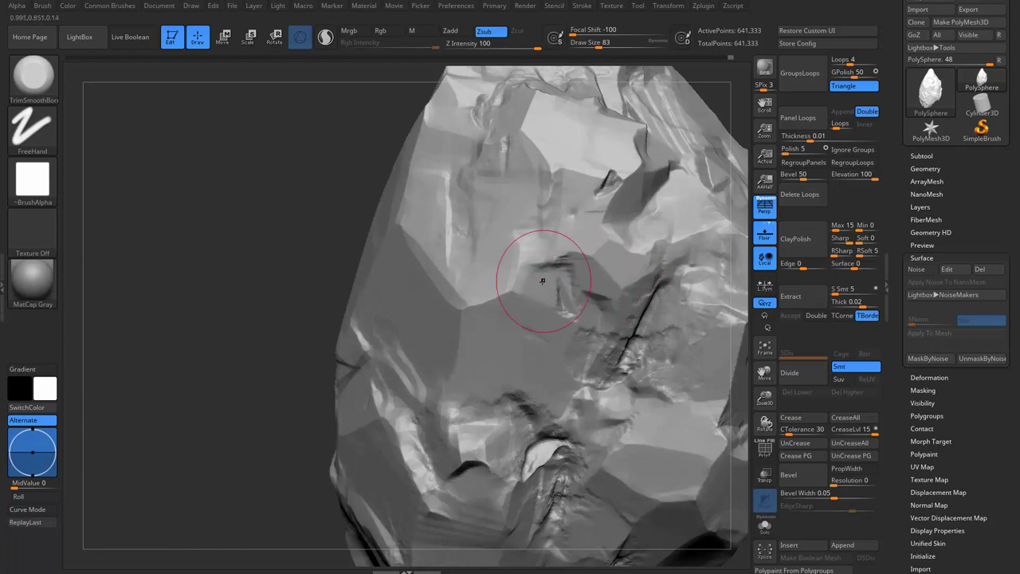
drag(582, 319, 523, 294)
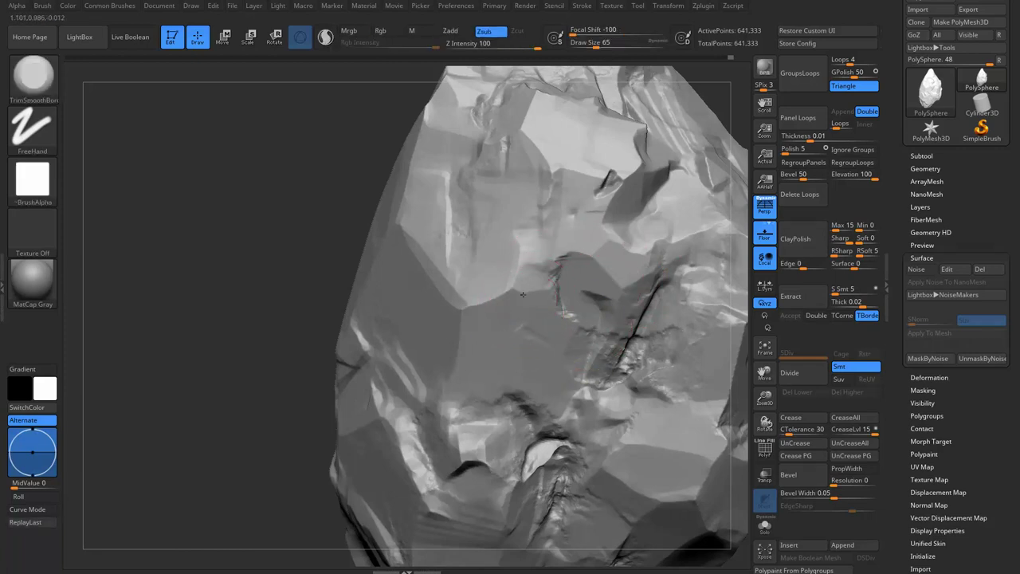
Hide the polygroup display and switch to the Move brush at draw size about 223.
mouse_move(568, 336)
ctrl+right_down()
mouse_move(405, 382)
mouse_move(565, 300)
mouse_move(581, 228)
ctrl+right_up()
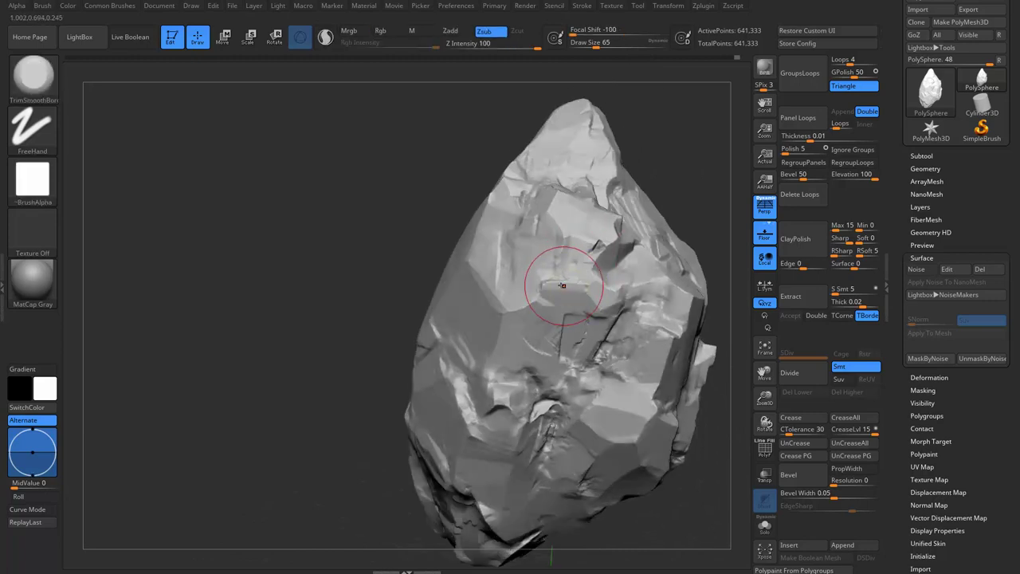
mouse_move(561, 282)
right_down()
mouse_move(543, 277)
mouse_move(589, 274)
mouse_move(611, 299)
mouse_move(526, 359)
mouse_move(521, 458)
mouse_move(487, 471)
mouse_move(574, 453)
right_up()
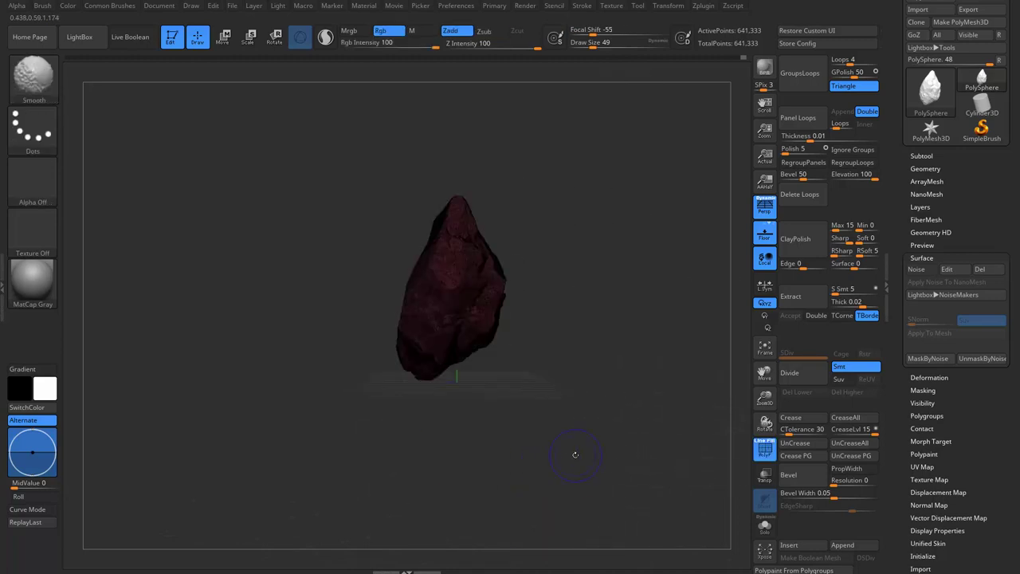
mouse_move(582, 358)
ctrl+right_down()
mouse_move(677, 364)
mouse_move(658, 337)
mouse_move(623, 356)
ctrl+right_up()
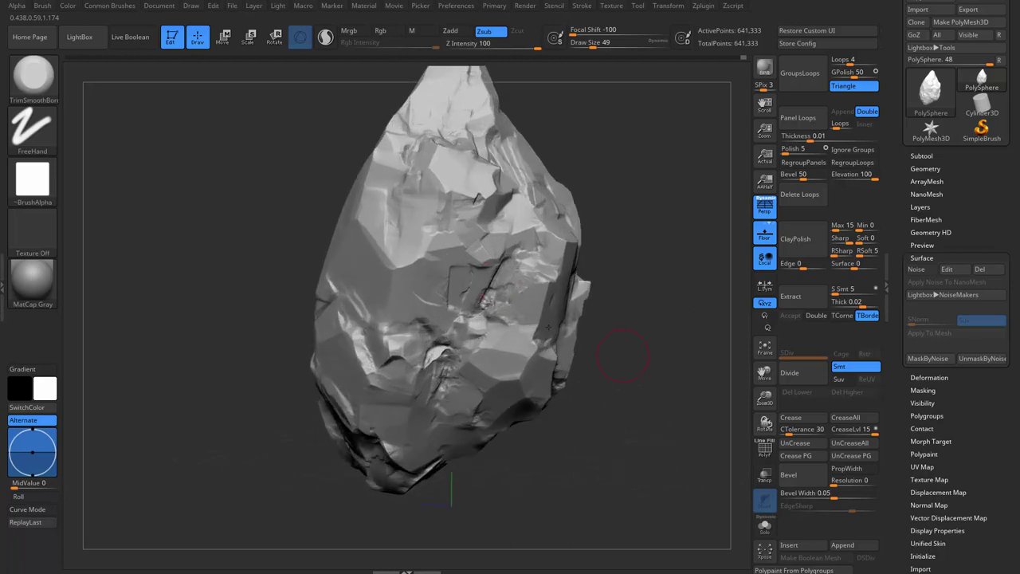
mouse_move(502, 250)
ctrl+right_down()
mouse_move(676, 324)
mouse_move(501, 315)
mouse_move(610, 246)
mouse_move(544, 336)
mouse_move(516, 342)
ctrl+right_up()
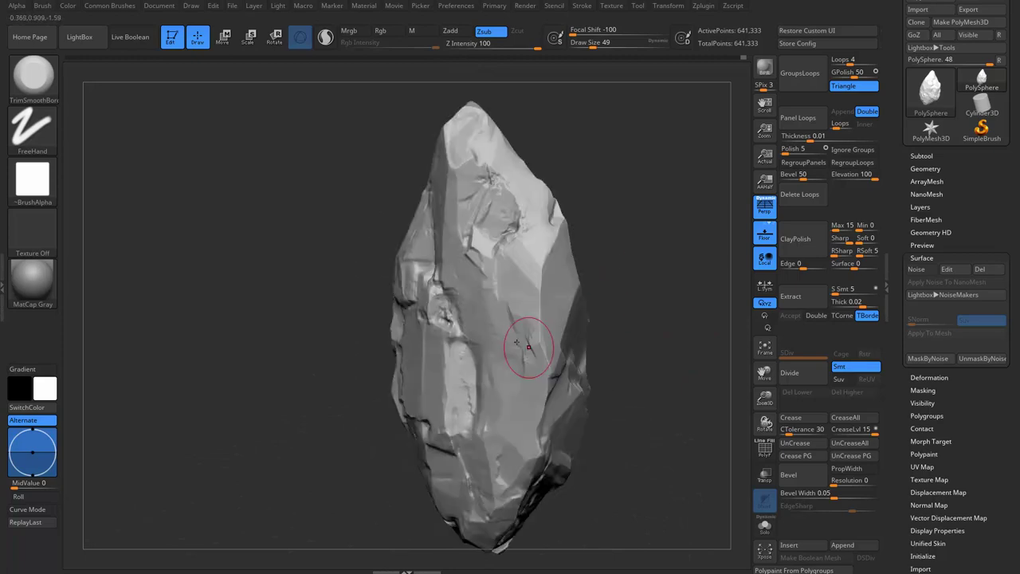
mouse_move(497, 337)
right_down()
mouse_move(519, 277)
mouse_move(586, 211)
mouse_move(657, 292)
right_up()
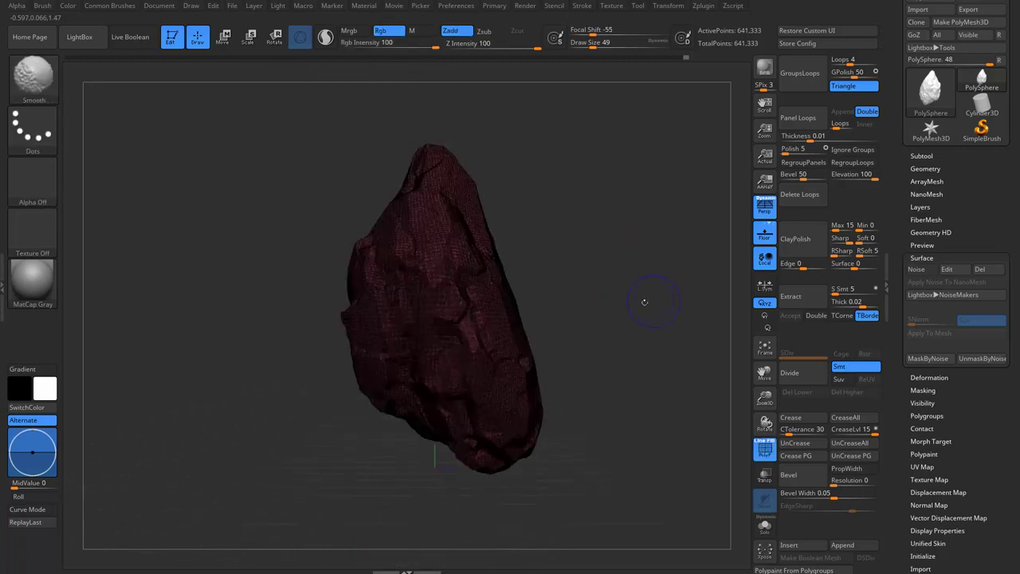
key(shift+f)
key(b)
key(m)
key(v)
key(s)
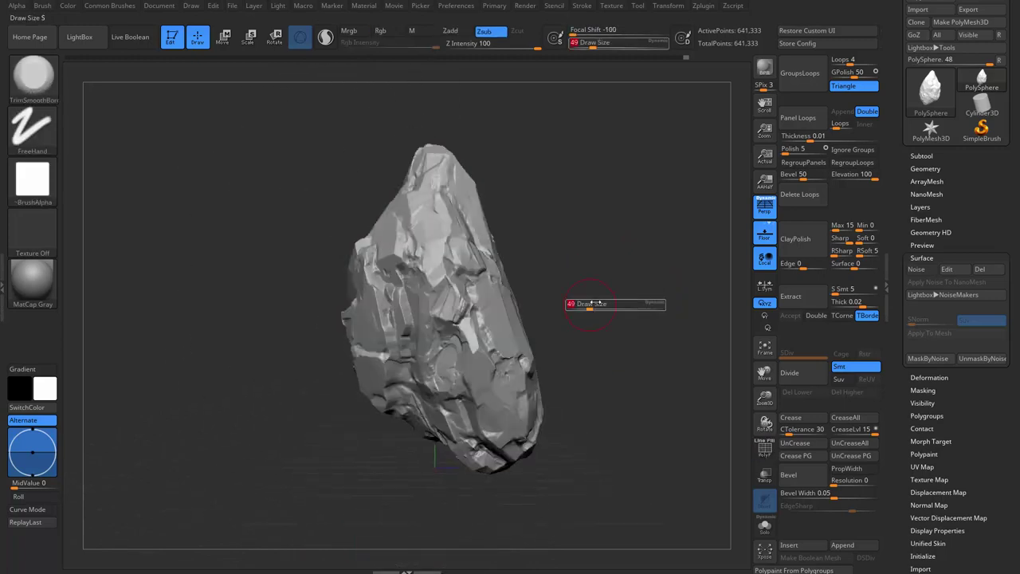
drag(590, 302, 629, 303)
Pull the rock's lower end out and push its lower half up-left, ending at draw size 476.
drag(534, 471, 543, 486)
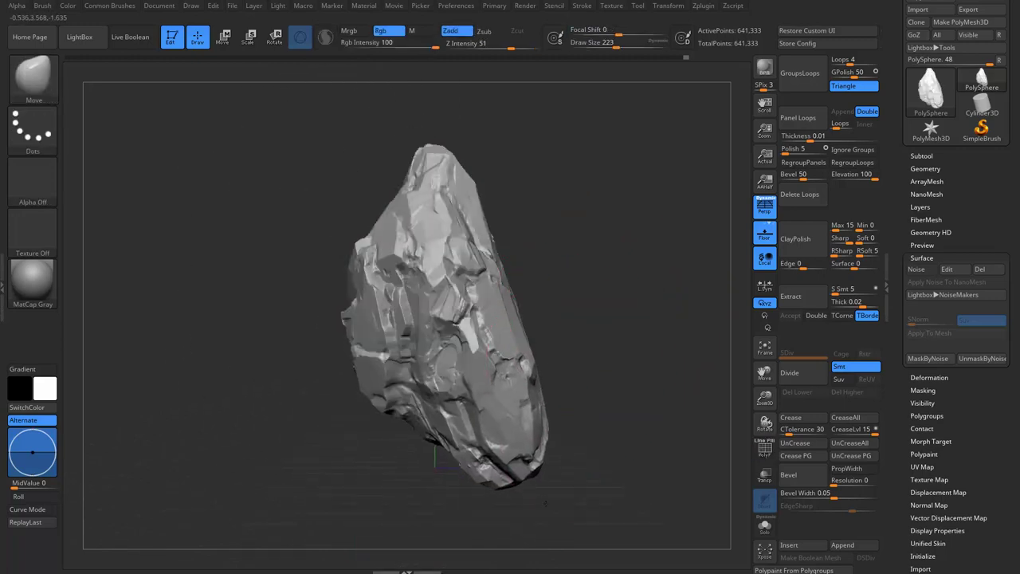
key(s)
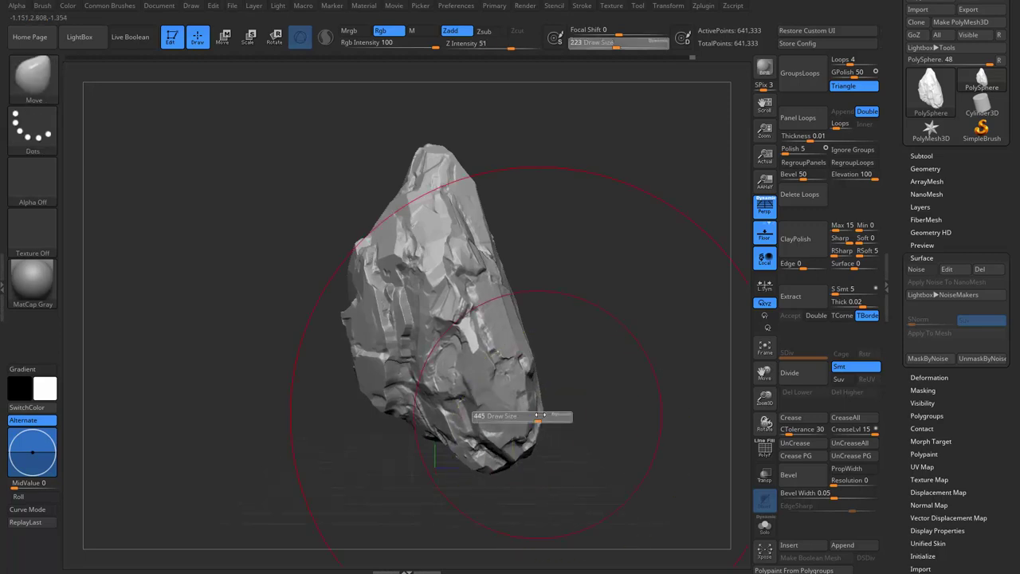
drag(526, 417, 606, 417)
mouse_move(466, 213)
mouse_down()
mouse_move(453, 200)
mouse_move(576, 342)
mouse_up()
key(ctrl)
key(s)
drag(574, 296, 550, 296)
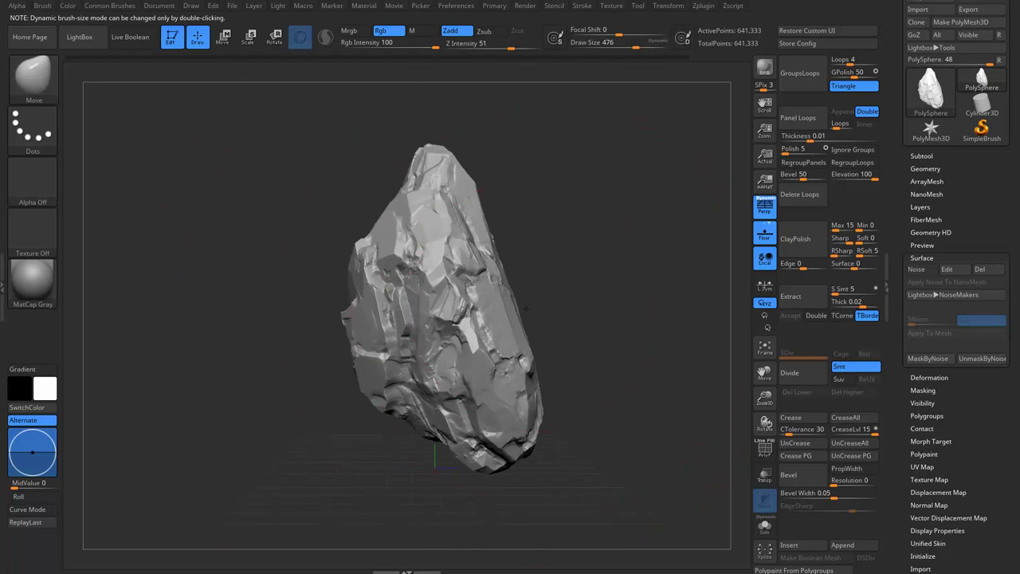
mouse_move(550, 303)
right_down()
mouse_move(476, 413)
mouse_move(630, 336)
mouse_move(637, 310)
mouse_move(623, 353)
mouse_move(982, 168)
right_up()
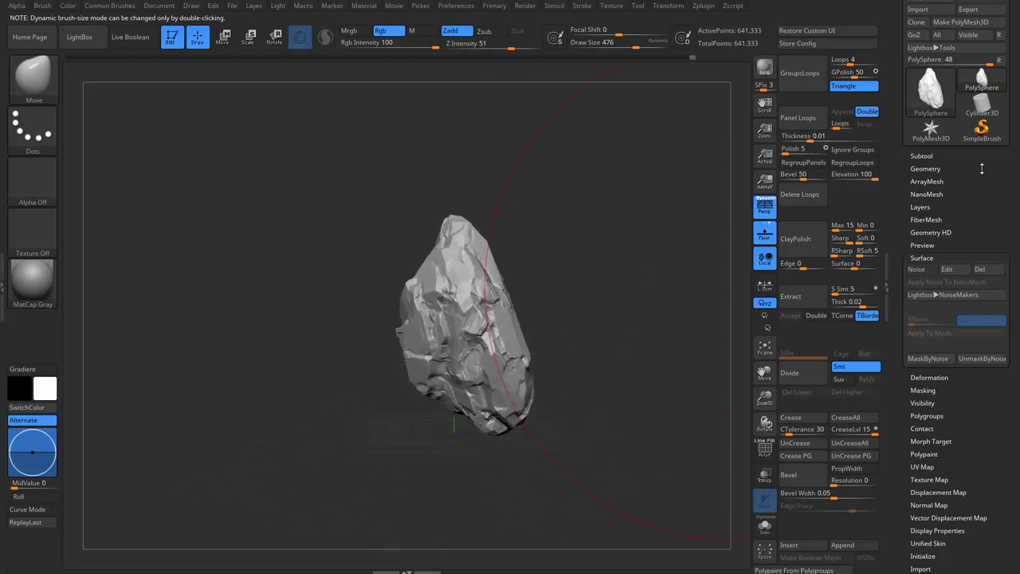
Duplicate the rock as a new subtool, PolySphere1.
click(922, 156)
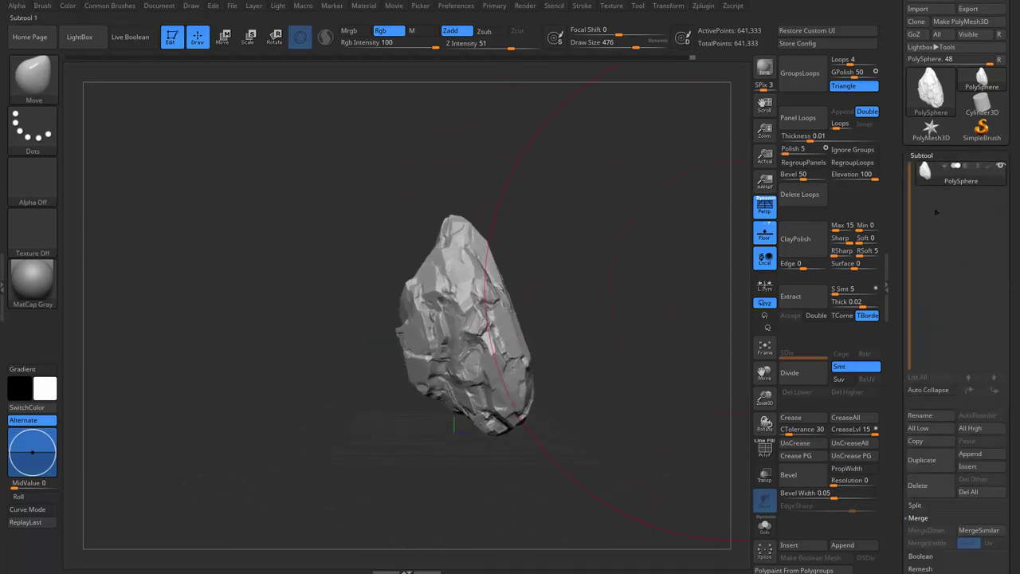
click(922, 460)
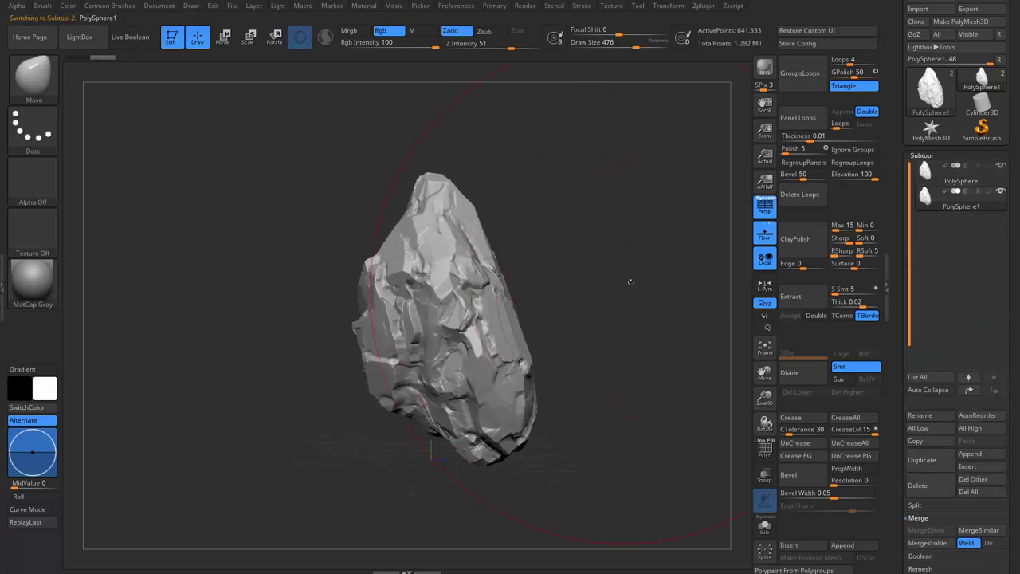
key(s)
mouse_move(607, 264)
mouse_down()
mouse_move(580, 239)
mouse_move(615, 258)
mouse_move(614, 232)
mouse_move(685, 78)
mouse_up()
ZRemesh the copy at target polygon count 0.1 and inspect its 1,583-point quad topology.
key(shift+space)
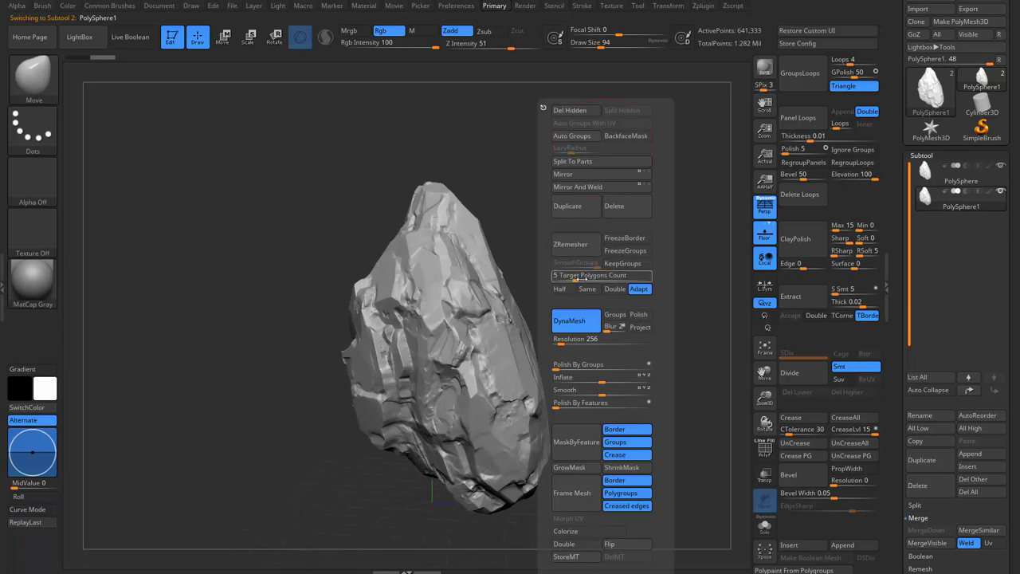
click(561, 275)
click(564, 243)
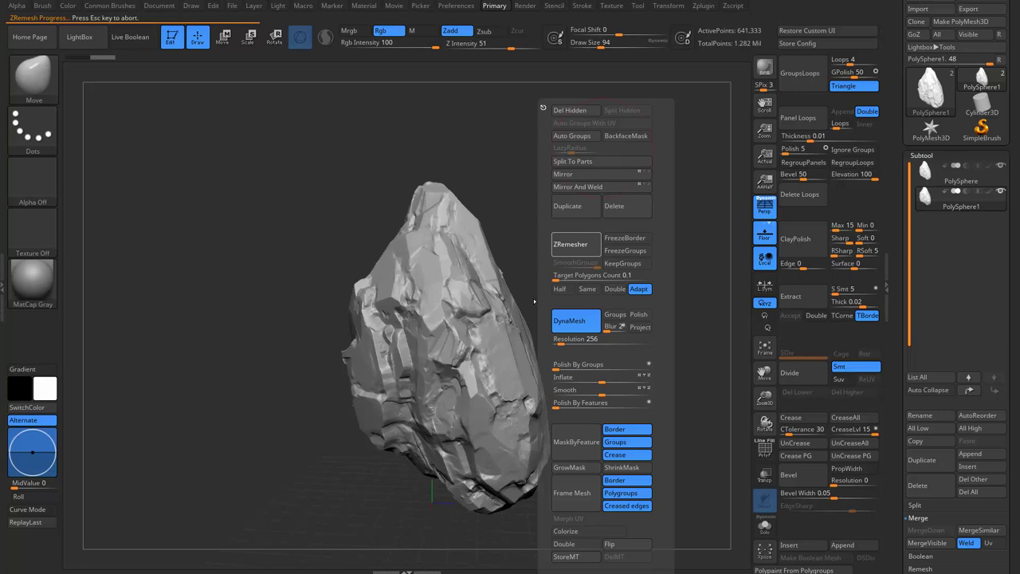
mouse_move(588, 293)
mouse_down()
mouse_move(616, 276)
mouse_move(596, 220)
mouse_move(638, 263)
mouse_up()
key(shift+f)
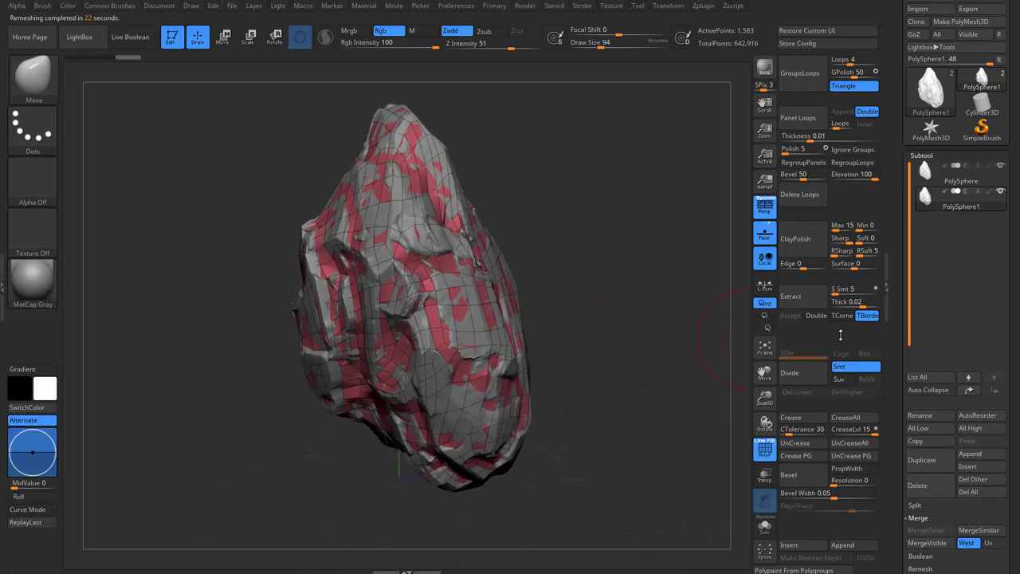
drag(624, 346, 562, 336)
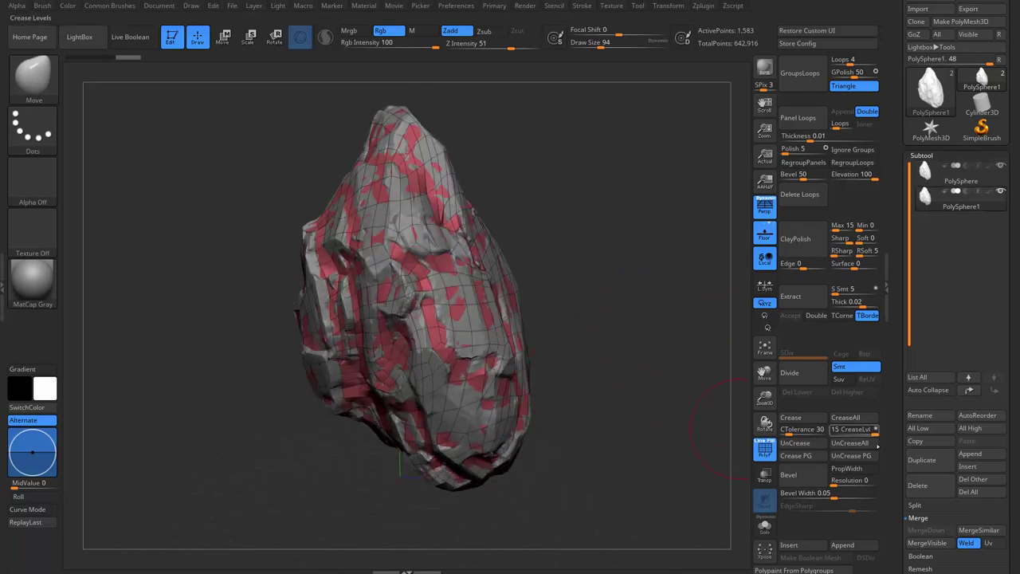
scroll(903, 480, down, 2)
scroll(892, 438, down, 2)
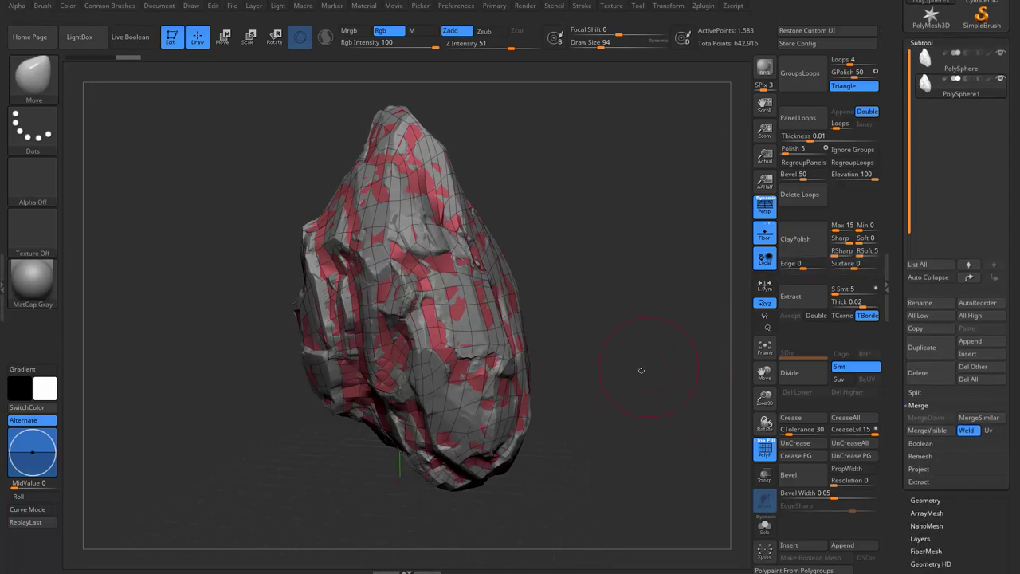
drag(640, 370, 708, 392)
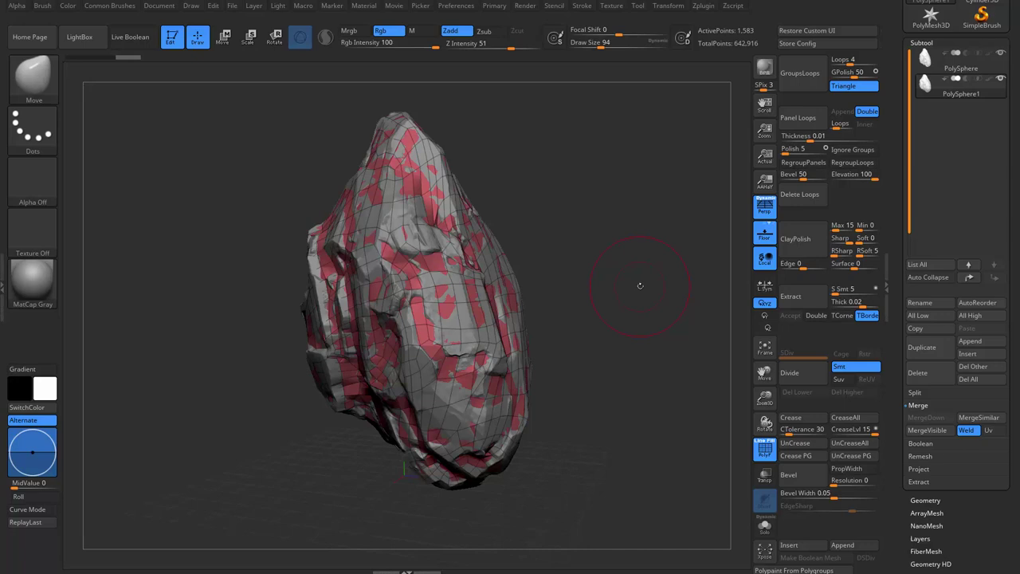
Hide the overlapping grey geometry so only the red rock mesh remains visible.
drag(685, 365, 664, 287)
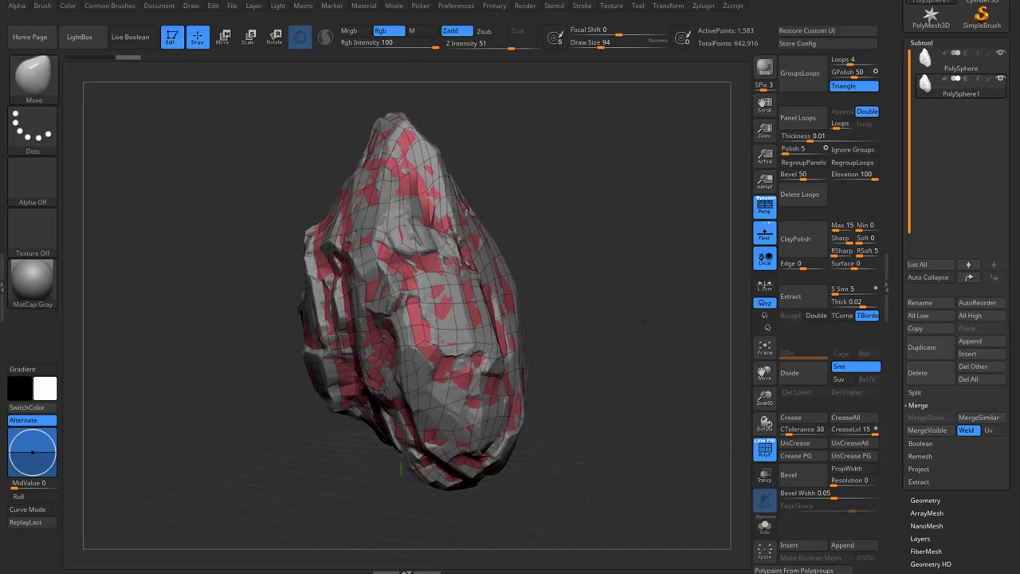
drag(896, 118, 896, 213)
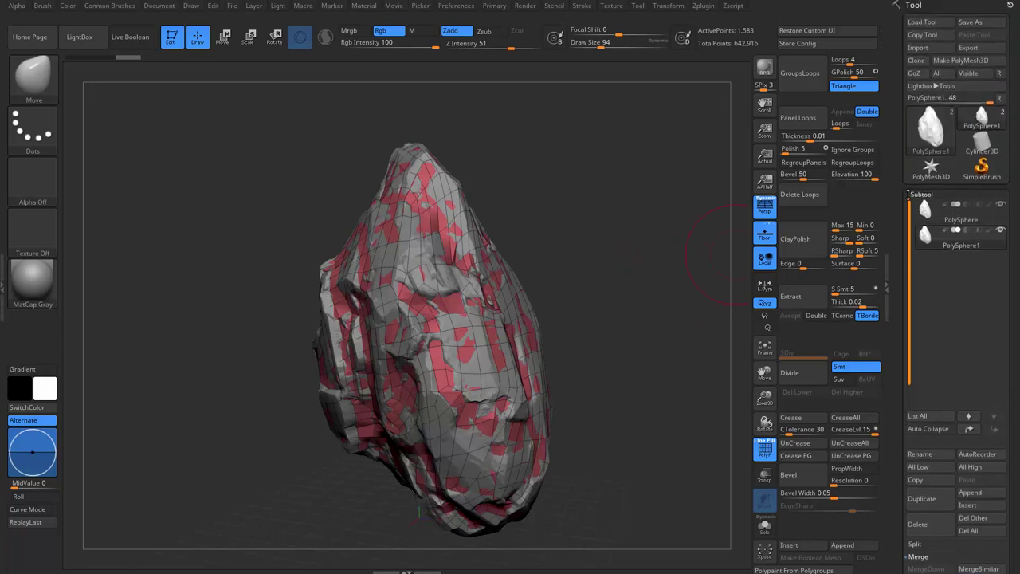
click(995, 154)
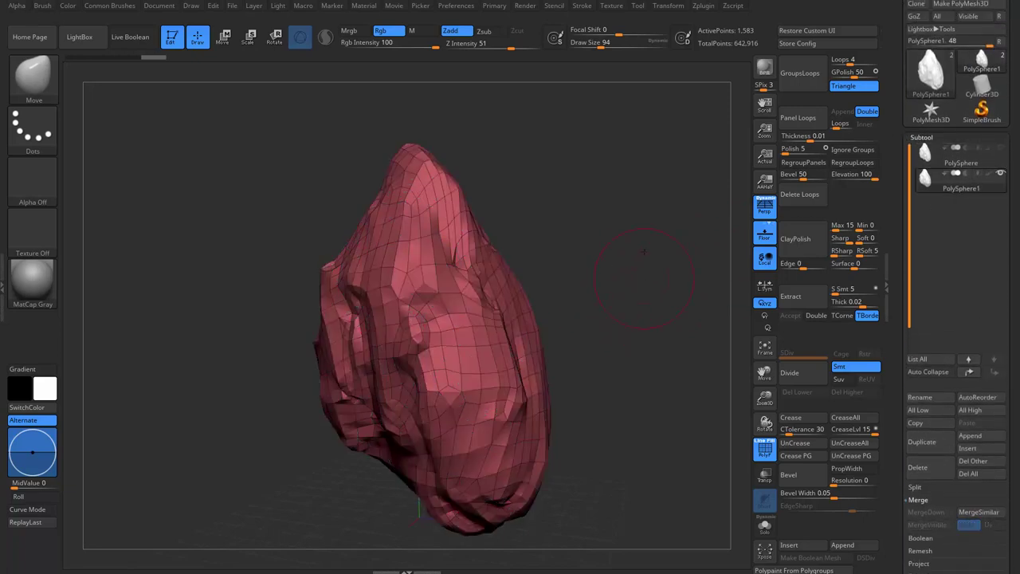
mouse_move(644, 253)
mouse_down()
mouse_move(701, 216)
mouse_move(607, 202)
mouse_move(557, 239)
mouse_up()
Toggle PolyF, set Draw Size to 59, and bring up the quick mesh-operations menu.
key(shift+f)
key(shift+f)
key(shift+f)
key(shift+f)
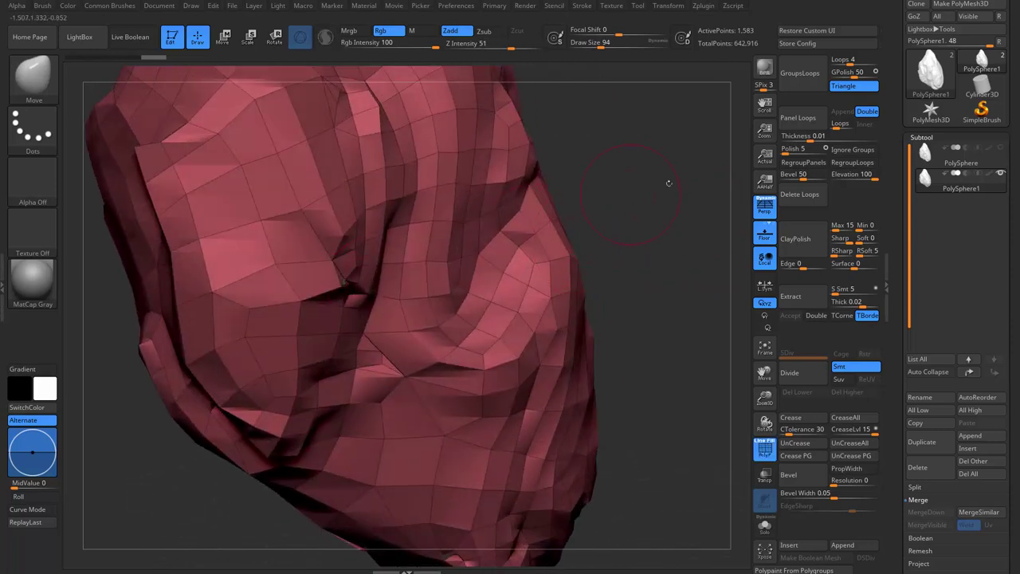
key(s)
mouse_move(668, 175)
mouse_down()
mouse_move(608, 166)
mouse_move(614, 224)
mouse_up()
key(space)
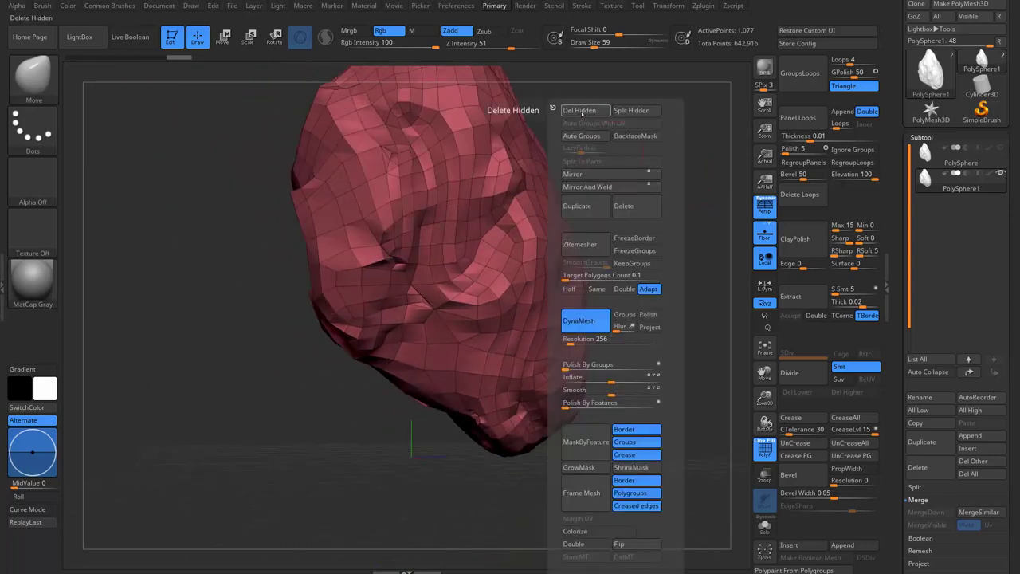
Delete the hidden geometry and expand Tool > Geometry > Modify Topology.
click(580, 112)
scroll(909, 222, down, 5)
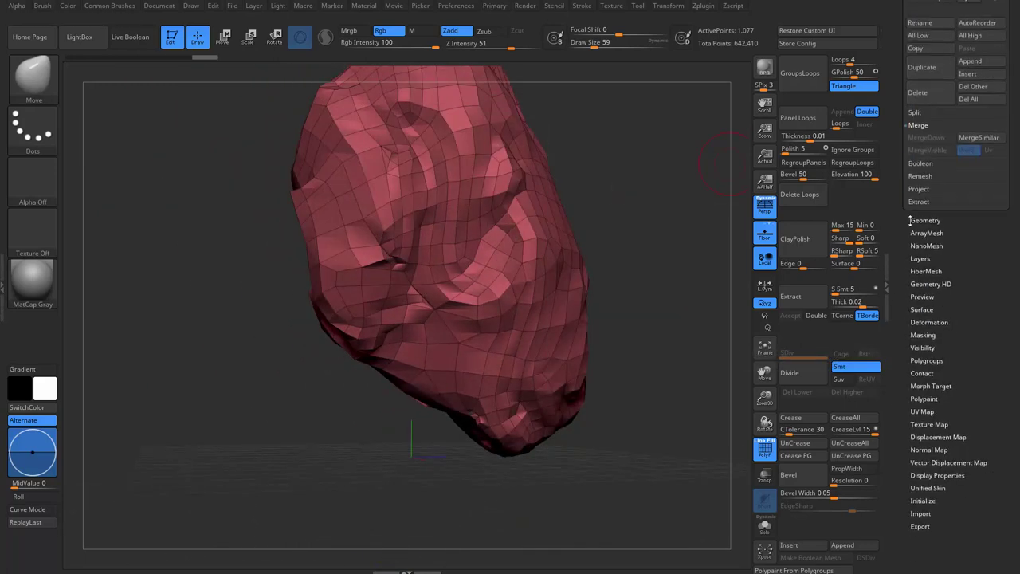
click(909, 222)
click(938, 382)
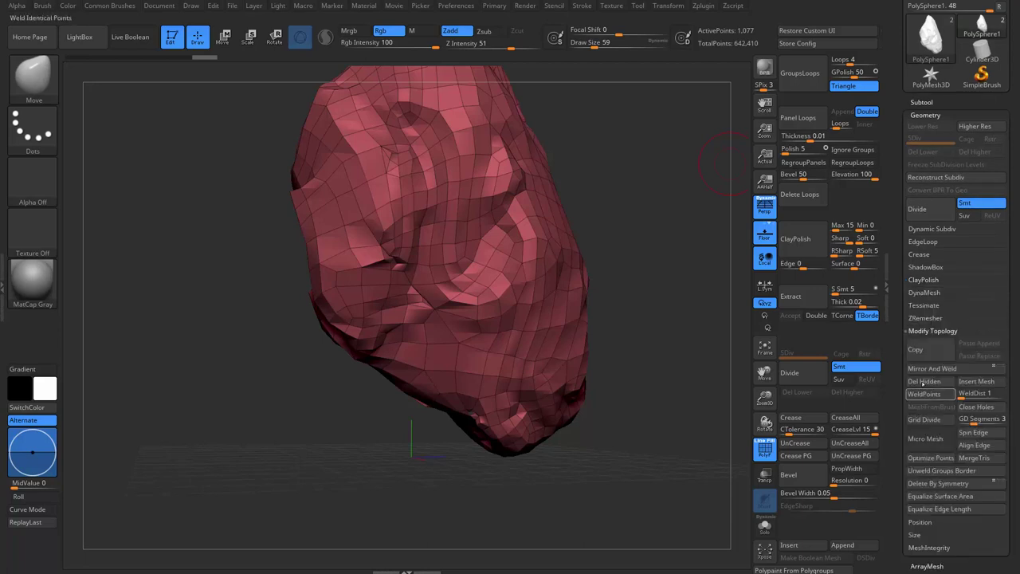
Inspect the trimmed red mesh from several angles, then request a subdivision with D.
ctrl+right_drag(644, 144, 672, 272)
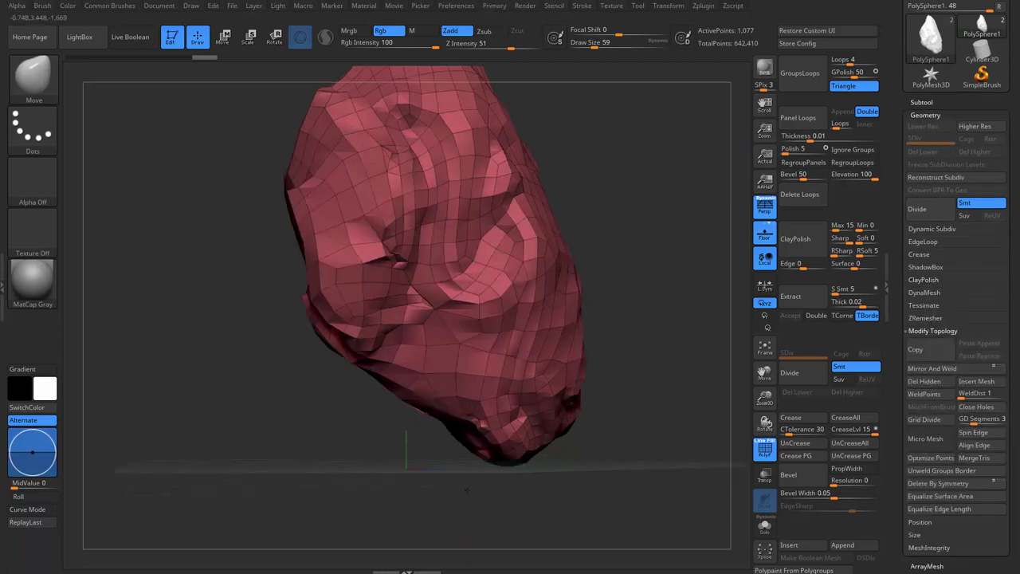
mouse_move(669, 270)
mouse_down()
mouse_move(441, 302)
mouse_move(646, 267)
mouse_move(351, 374)
mouse_up()
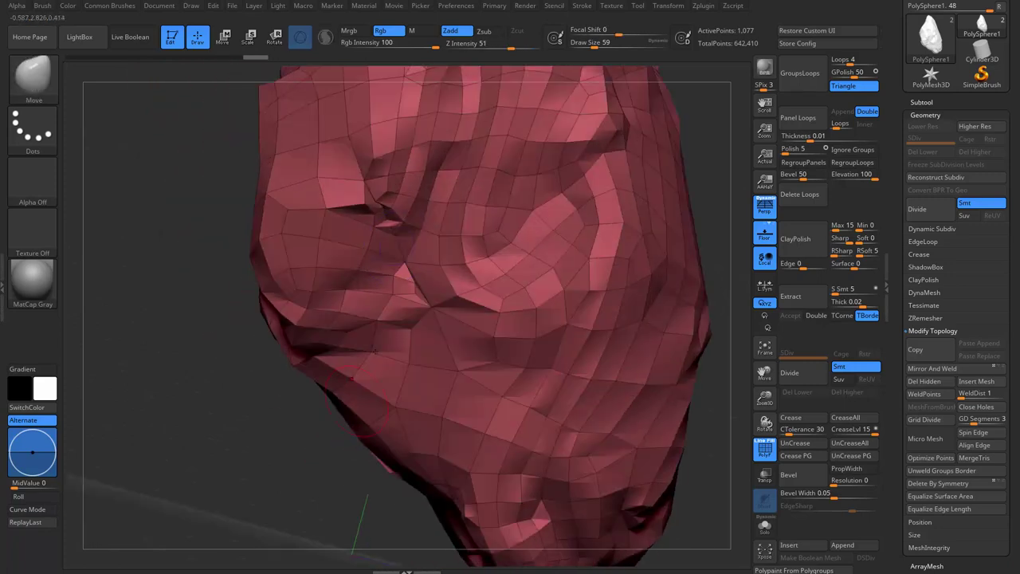
mouse_move(354, 394)
mouse_down()
mouse_move(390, 388)
mouse_move(425, 322)
mouse_up()
mouse_move(482, 404)
mouse_down()
mouse_move(667, 358)
mouse_move(668, 158)
mouse_up()
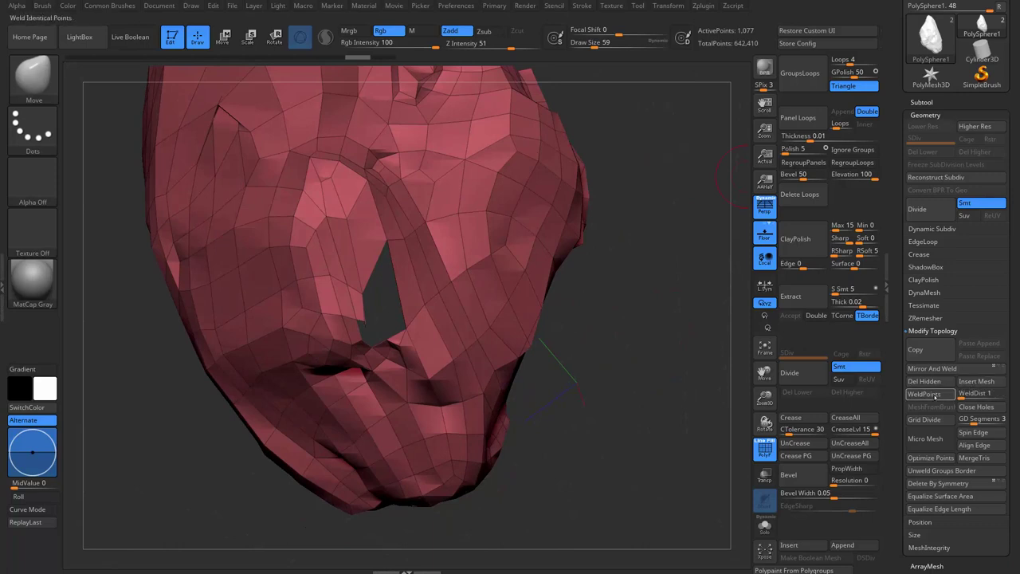
mouse_move(729, 175)
mouse_down()
mouse_move(682, 341)
mouse_move(578, 270)
mouse_move(543, 331)
mouse_move(550, 216)
mouse_up()
key(d)
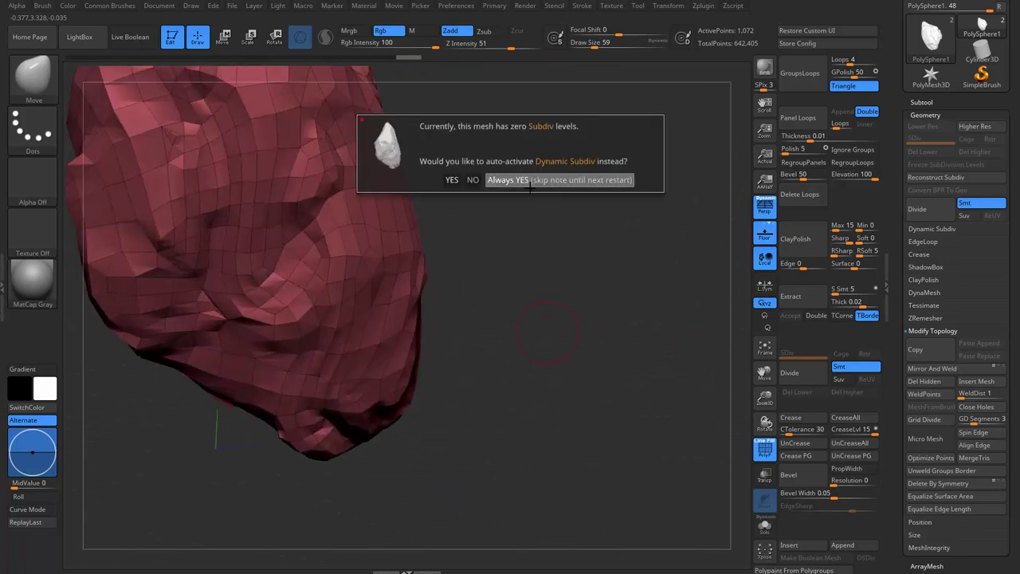
Always accept Dynamic Subdiv, then drop to the lowest level to view the faceted mesh.
click(543, 182)
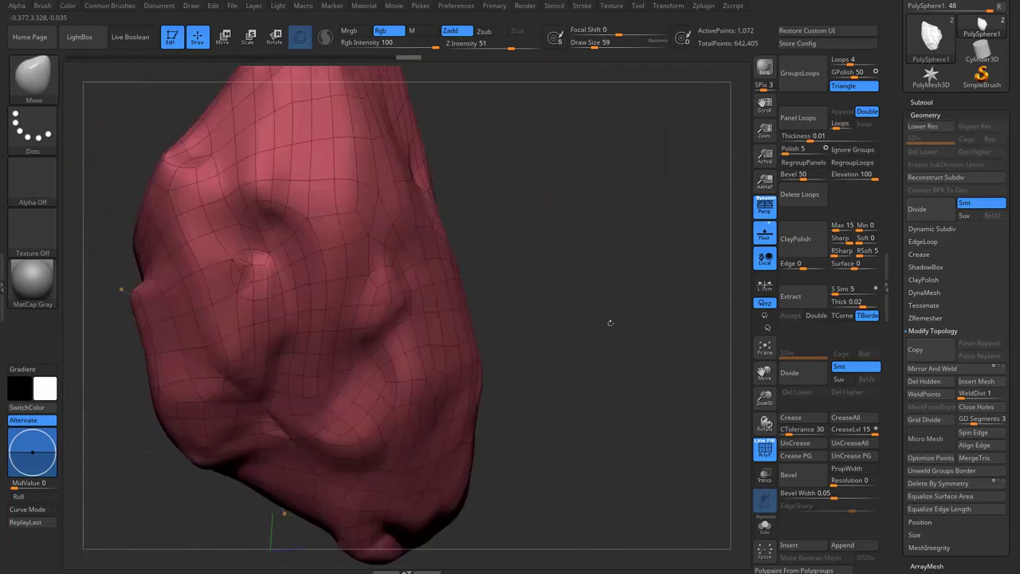
mouse_move(543, 182)
mouse_down()
mouse_move(643, 293)
mouse_move(494, 234)
mouse_up()
key(shift)
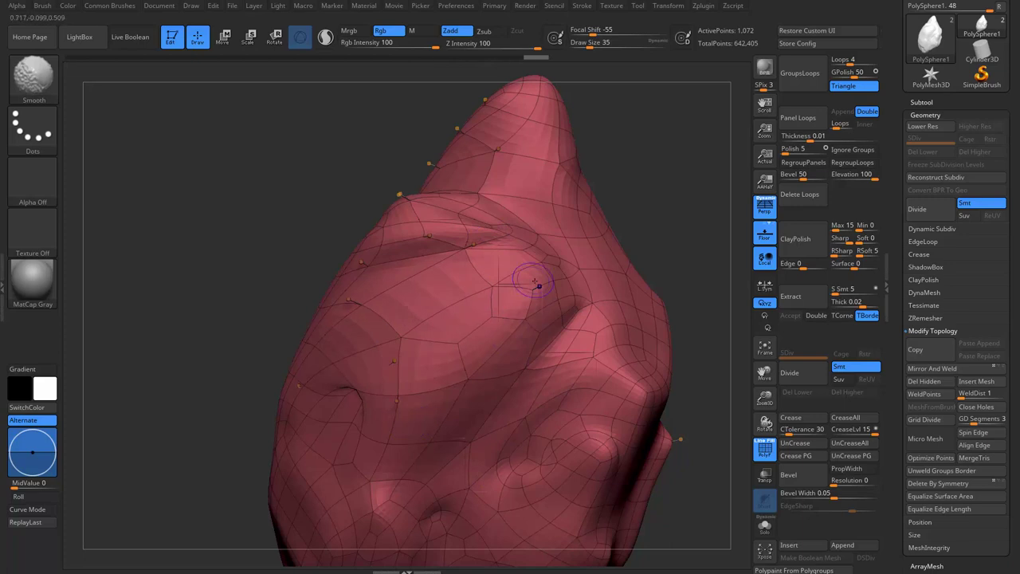
key(shift+f)
key(shift+d)
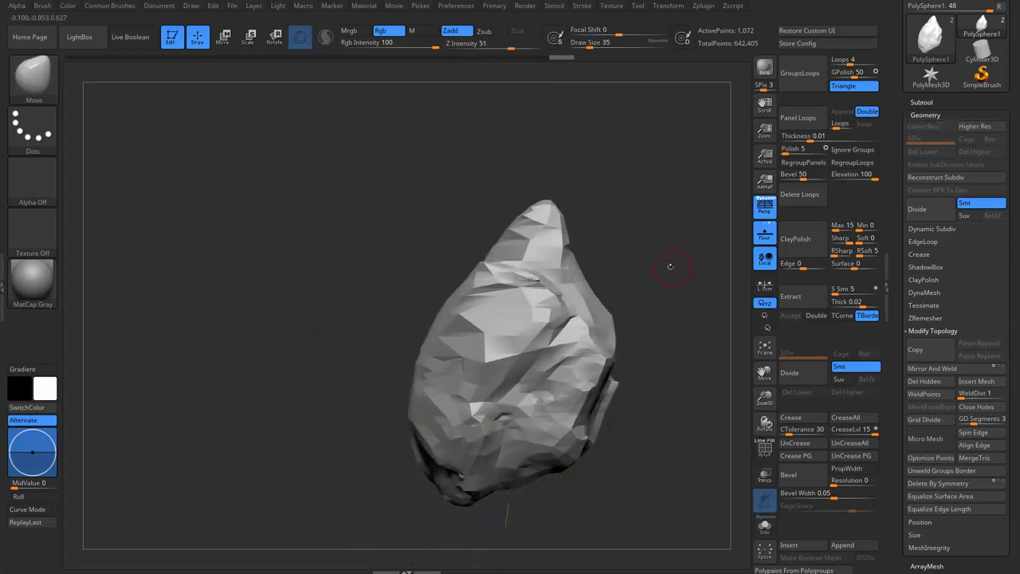
drag(671, 272, 451, 266)
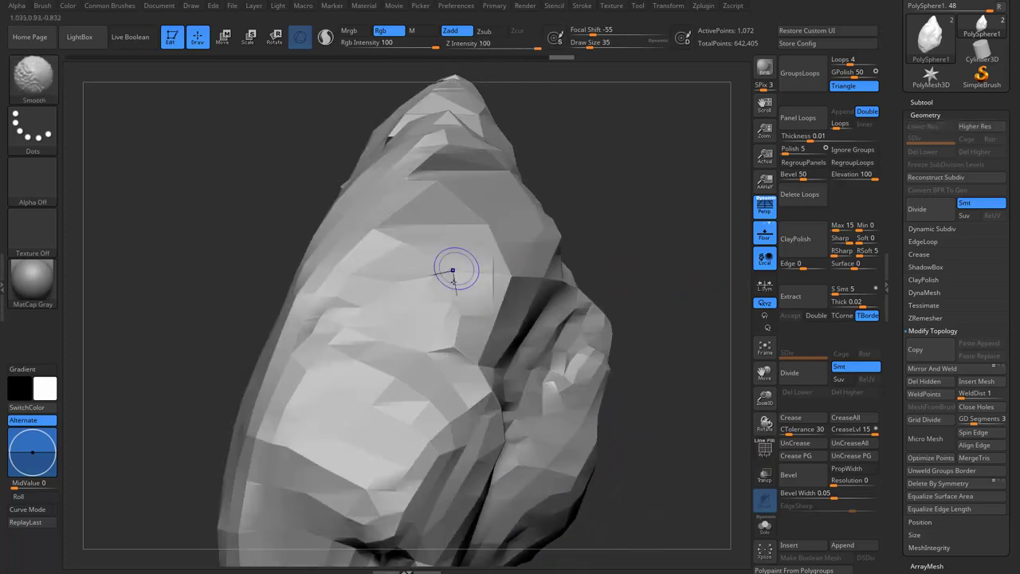
mouse_move(491, 305)
right_down()
mouse_move(455, 262)
mouse_move(462, 287)
right_up()
Compare faceted and smooth subdivision levels with PolyF toggled on and off.
key(shift+f)
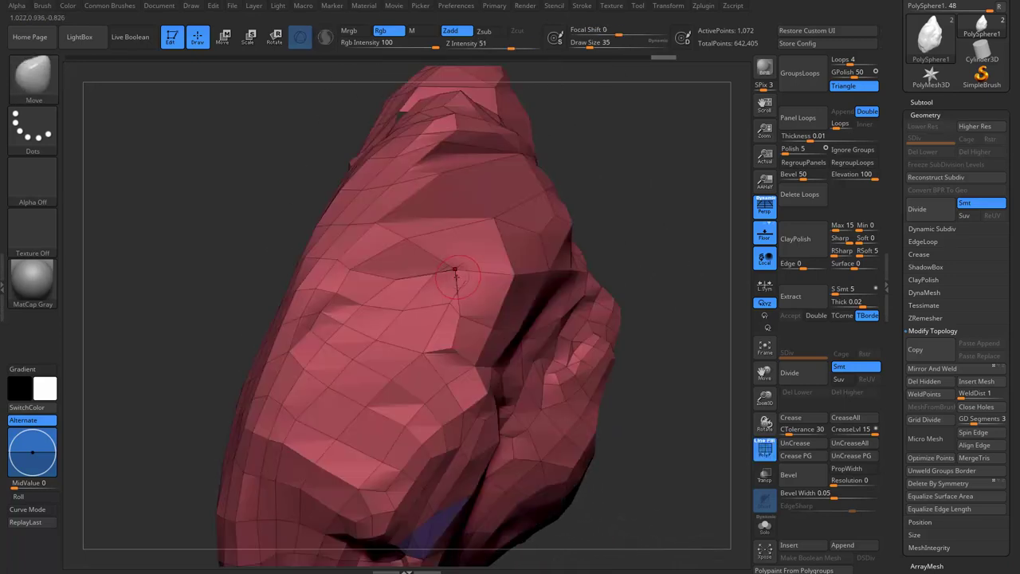
key(d)
right_drag(471, 285, 442, 295)
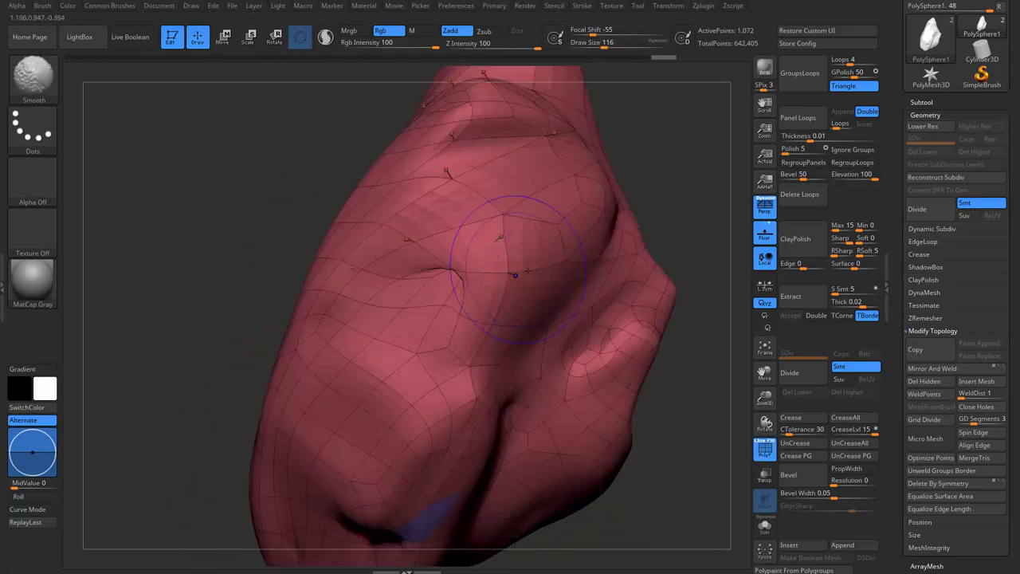
mouse_move(442, 295)
right_down()
mouse_move(631, 167)
mouse_move(643, 200)
mouse_move(453, 302)
mouse_move(590, 246)
mouse_move(448, 299)
right_up()
key(shift+f)
key(shift+d)
key(b)
key(m)
key(v)
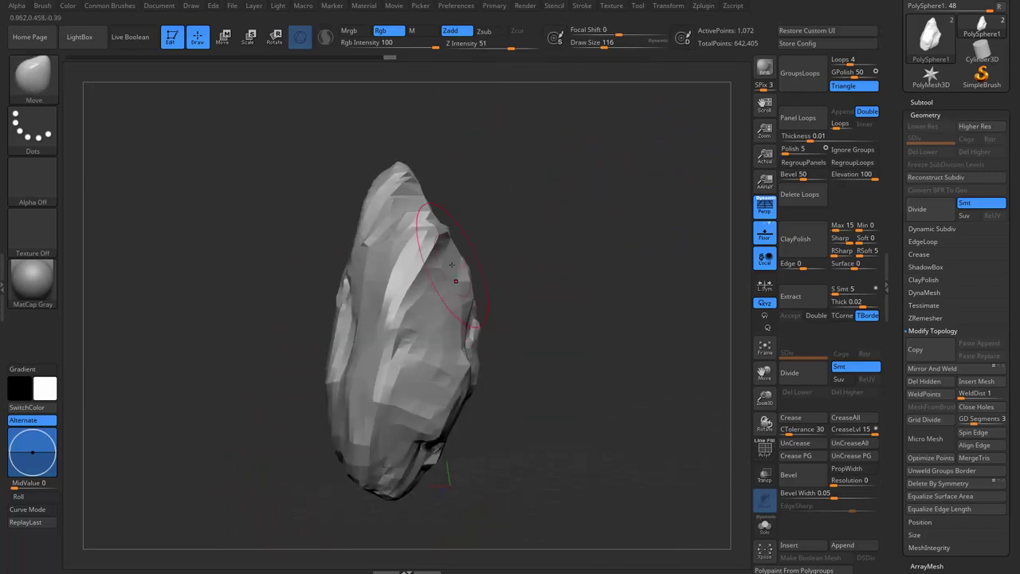
key(d)
Run ZRemesher on the rock mesh with a Target Polygons Count of 0.1.
right_drag(547, 236, 542, 247)
key(shift+f)
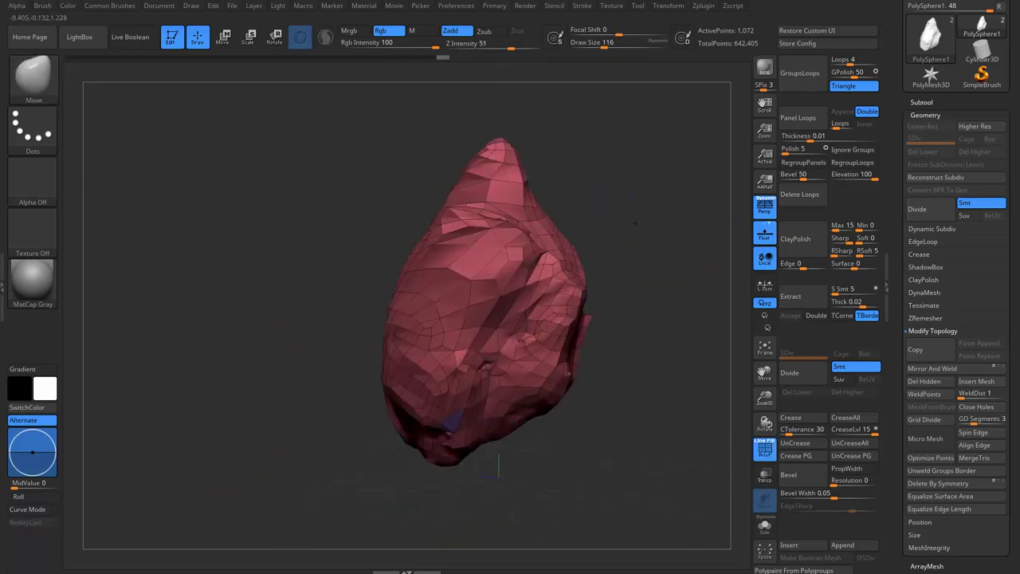
key(shift+f)
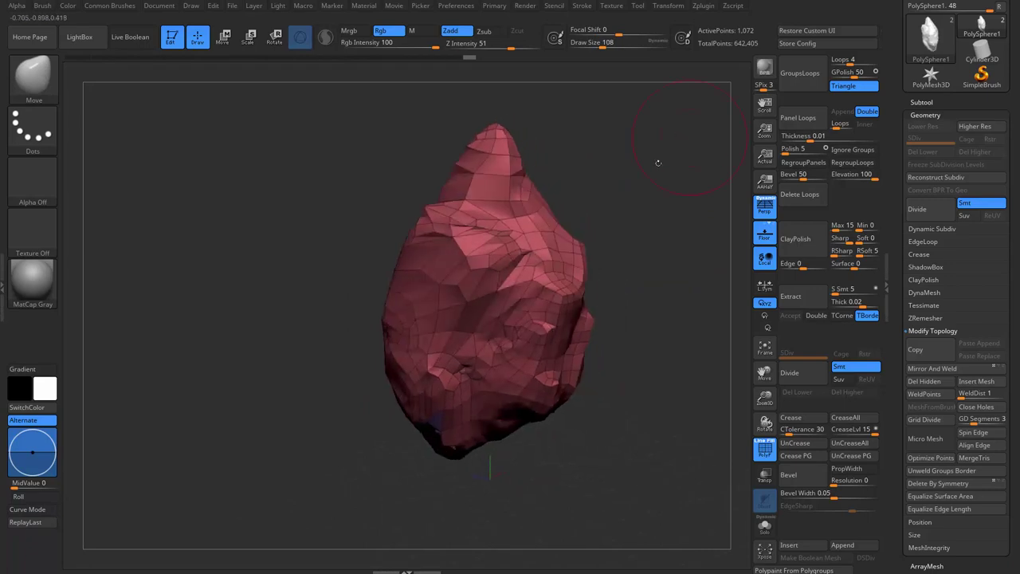
mouse_move(658, 162)
right_down()
mouse_move(468, 252)
mouse_move(638, 167)
right_up()
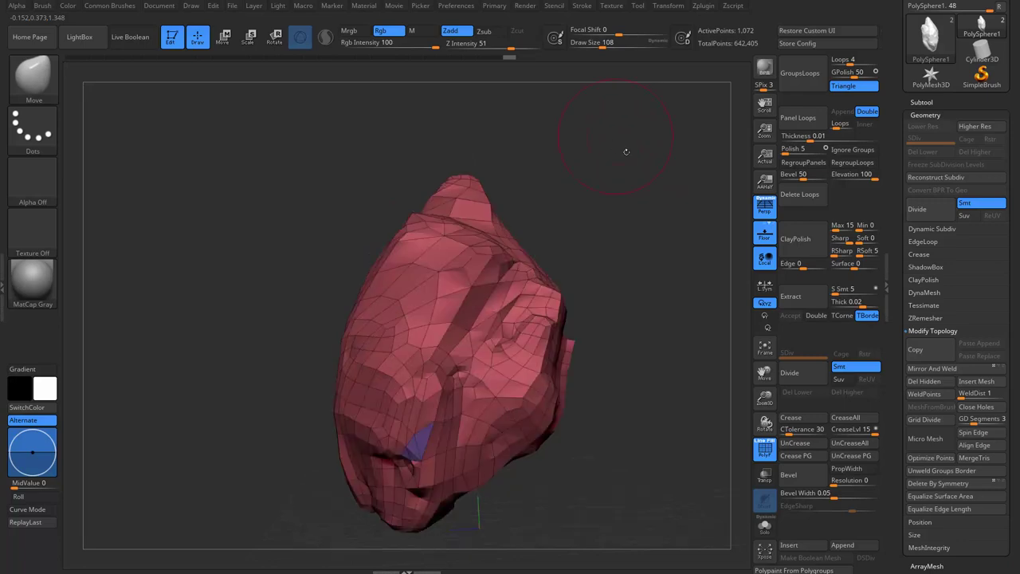
key(space)
click(594, 244)
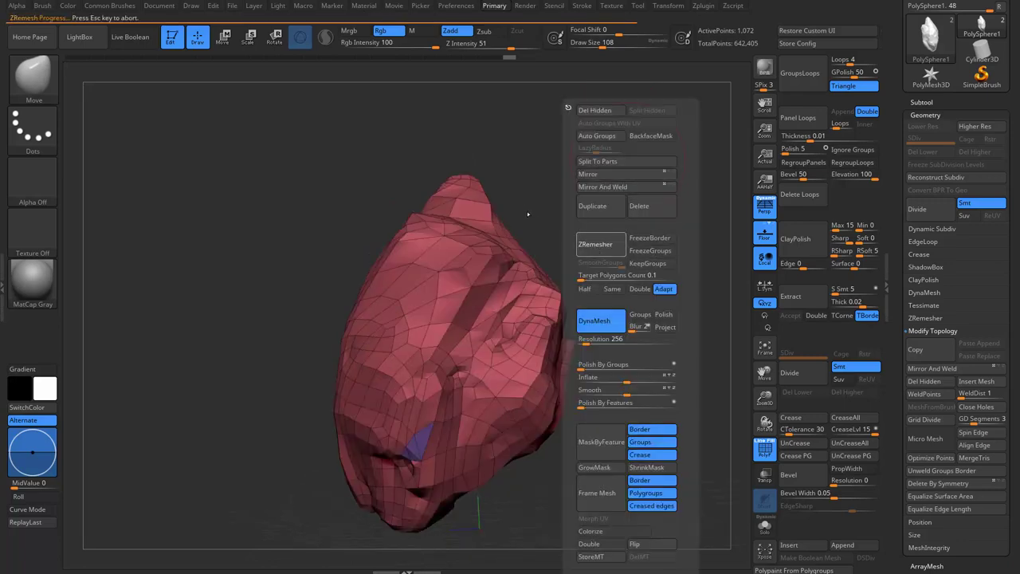
Set brush size to 94 and auto-unwrap the remeshed rock into one UV island with UV Master.
mouse_move(528, 214)
right_down()
mouse_move(616, 209)
mouse_move(532, 225)
mouse_move(453, 197)
mouse_move(530, 307)
mouse_move(526, 295)
mouse_move(645, 330)
mouse_move(614, 405)
mouse_move(526, 423)
mouse_move(666, 350)
mouse_move(674, 357)
right_up()
key(s)
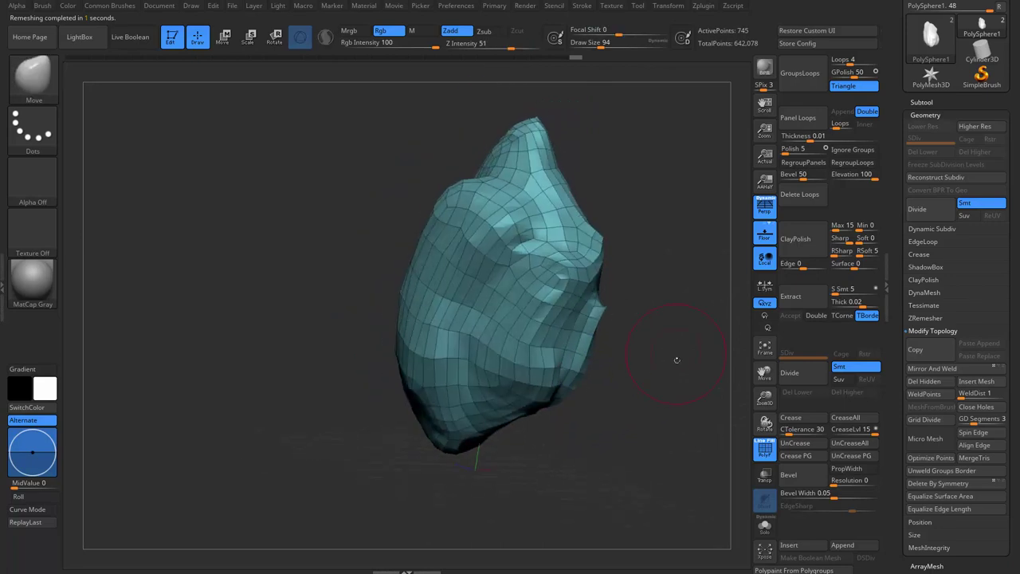
right_drag(663, 282, 652, 19)
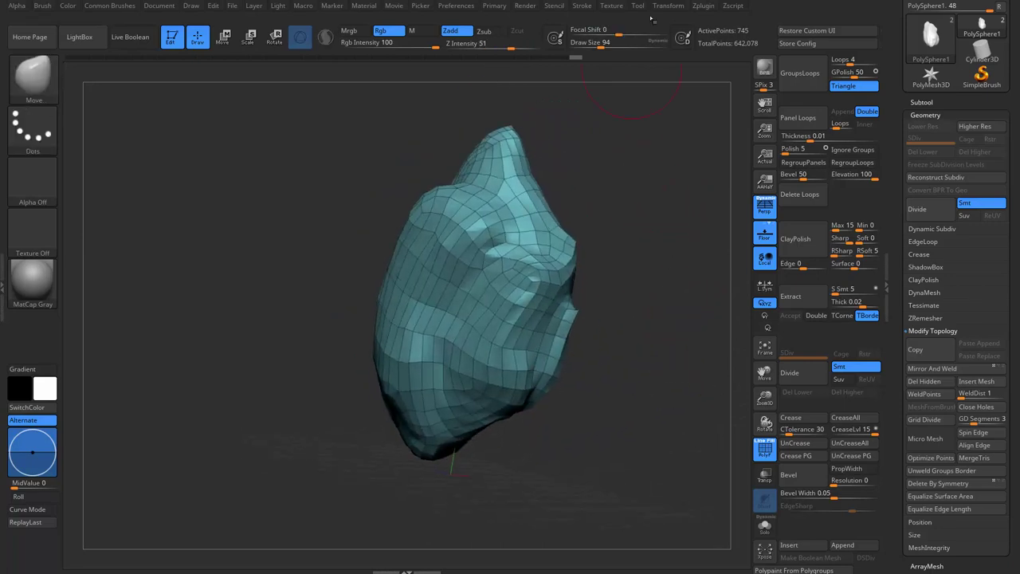
click(702, 8)
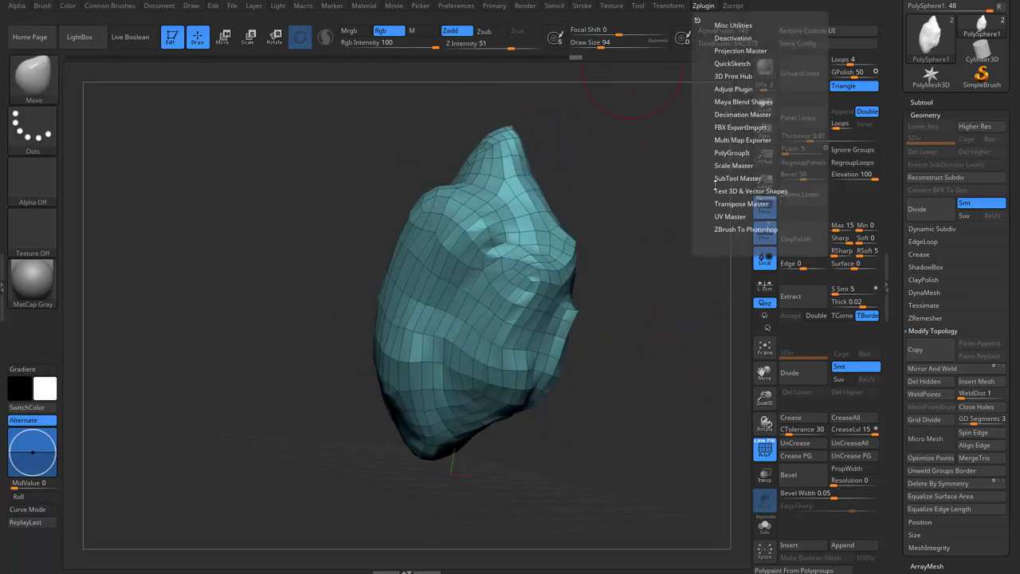
click(701, 8)
click(729, 216)
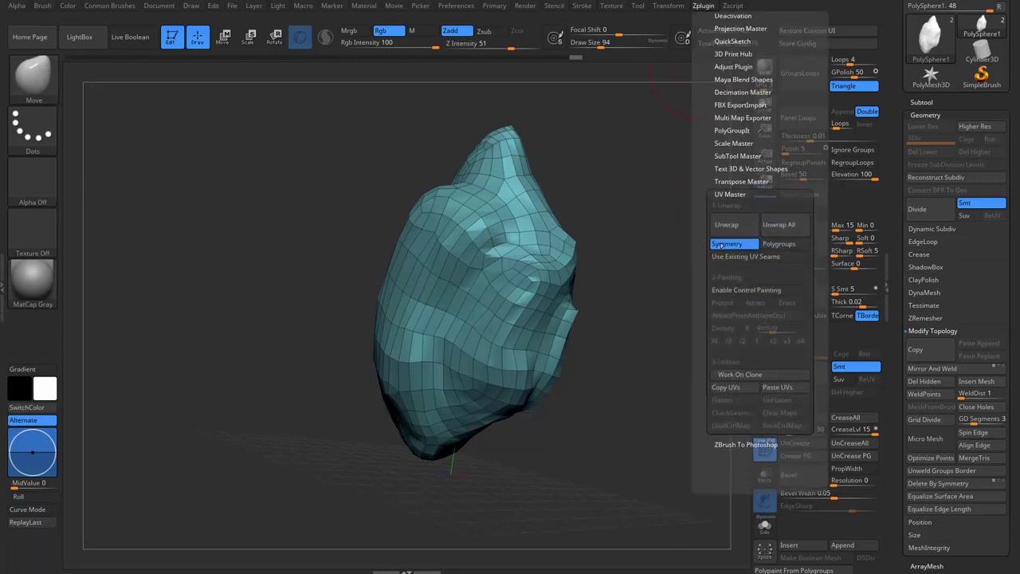
click(736, 244)
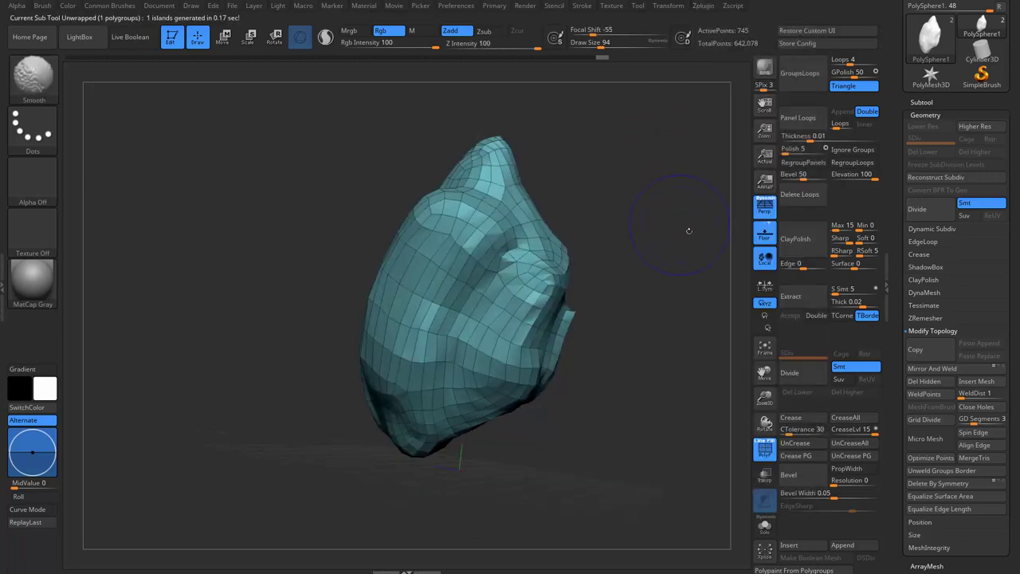
Toggle Tool > UV Map > Morph UV on and off to preview the flattened layout.
scroll(912, 398, down, 5)
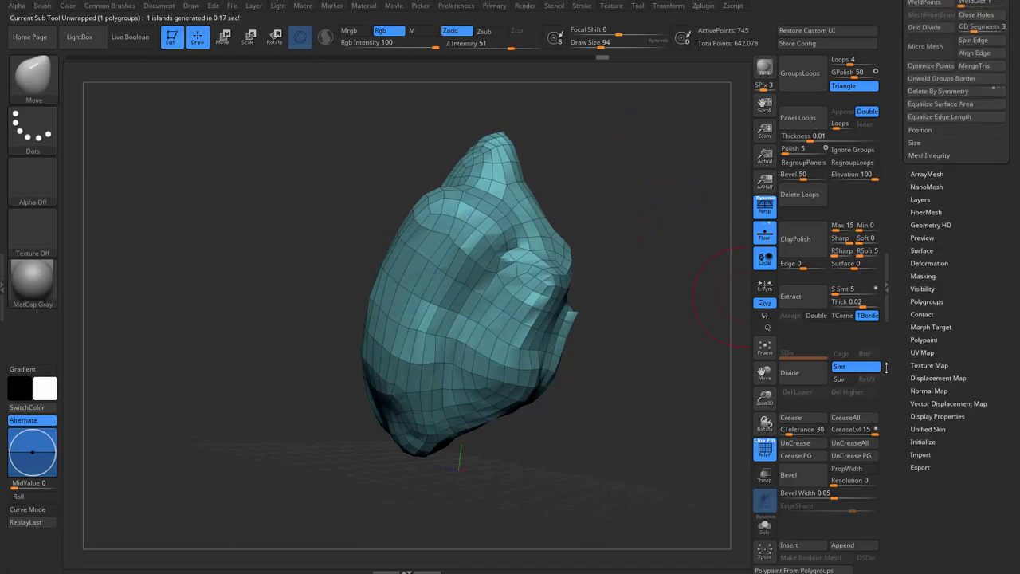
click(922, 417)
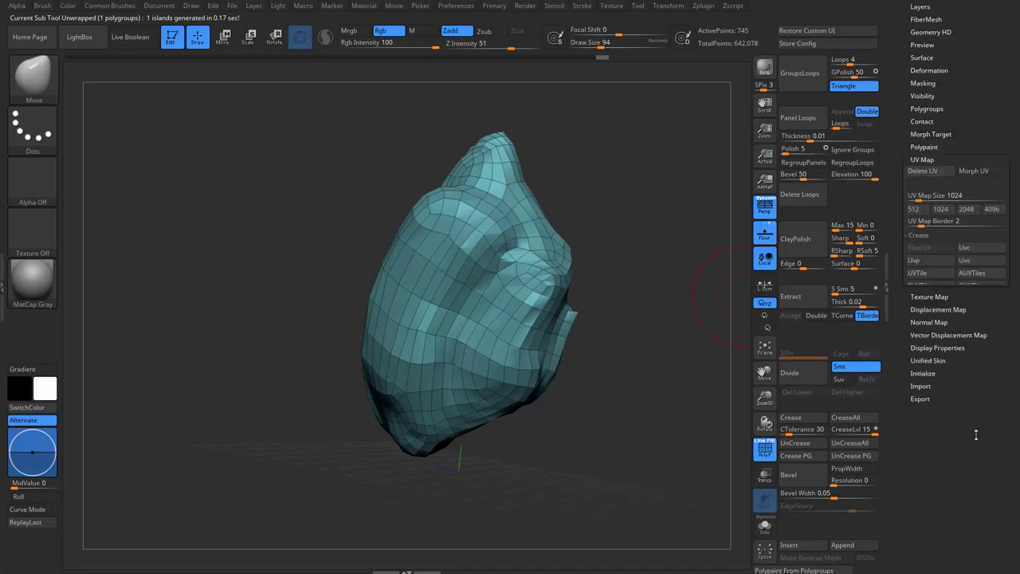
click(973, 409)
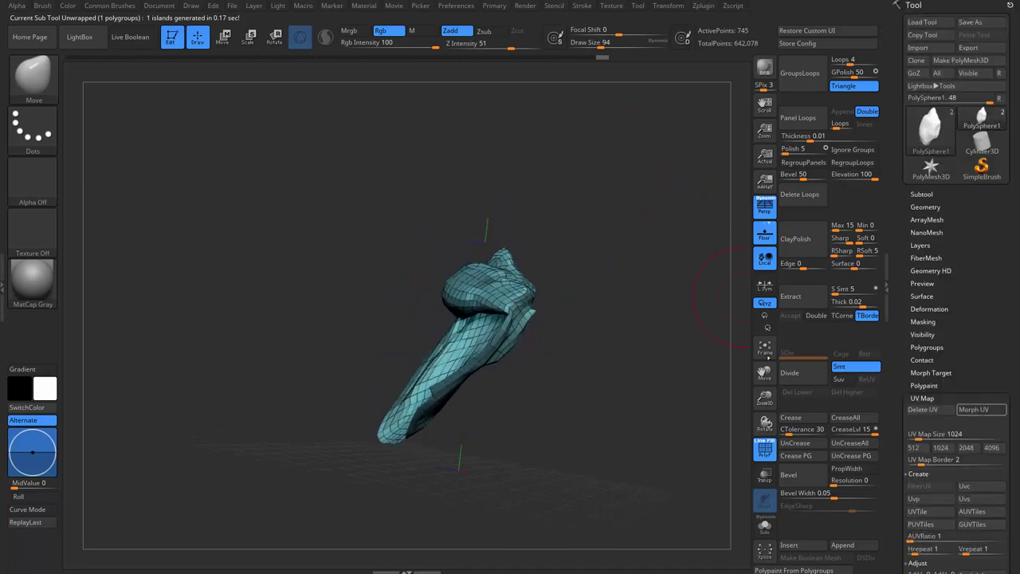
click(973, 409)
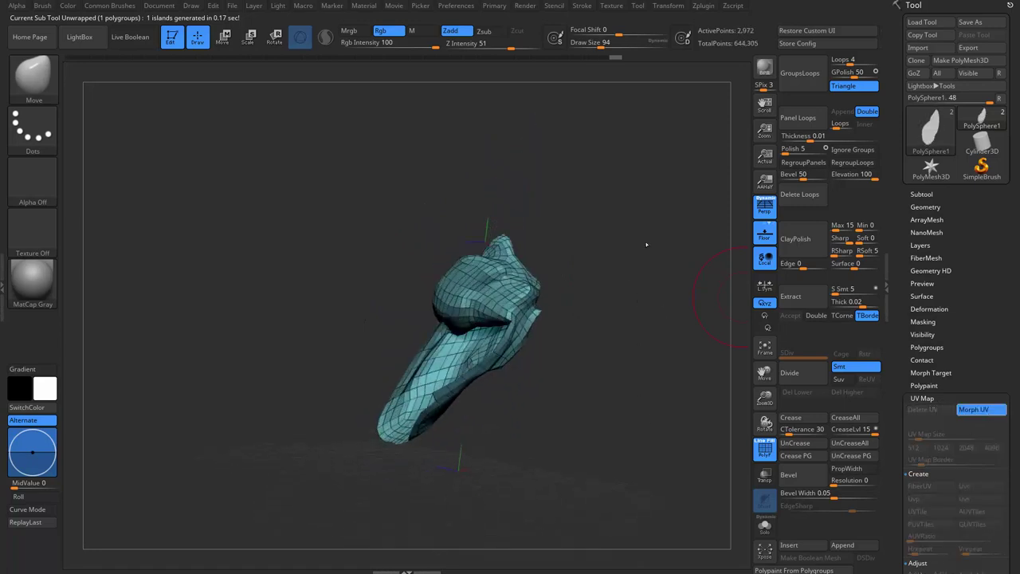
Subdivide the UV-unwrapped rock base mesh up to SDiv 6.
click(925, 206)
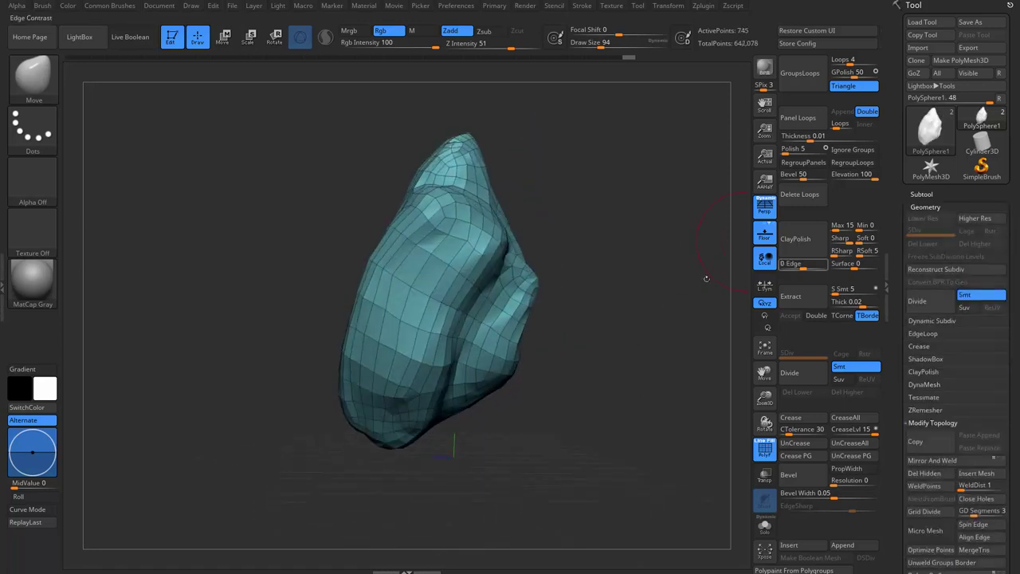
key(ctrl+d)
key(ctrl+d)
key(ctrl+d)
key(ctrl+d)
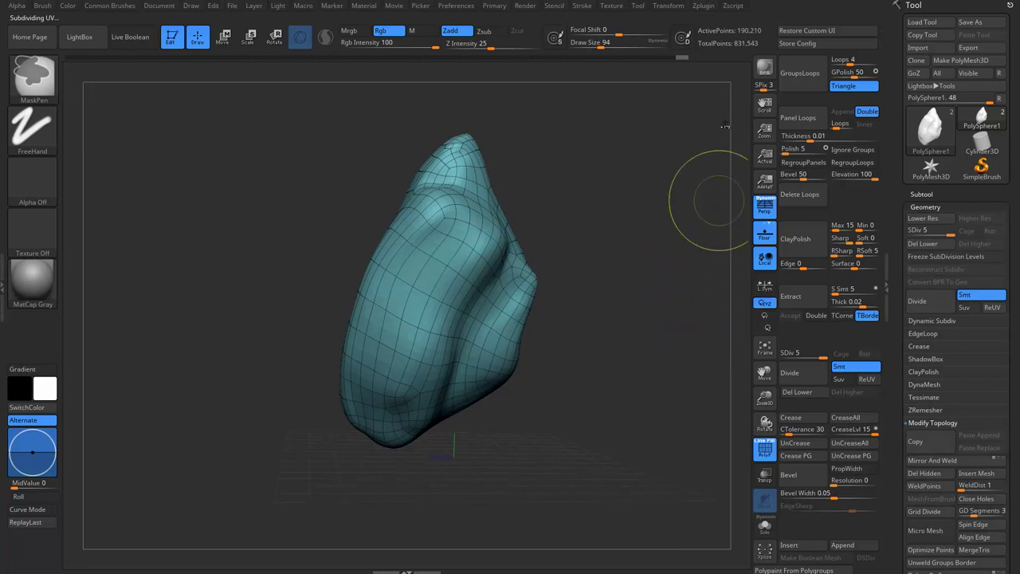
key(ctrl+d)
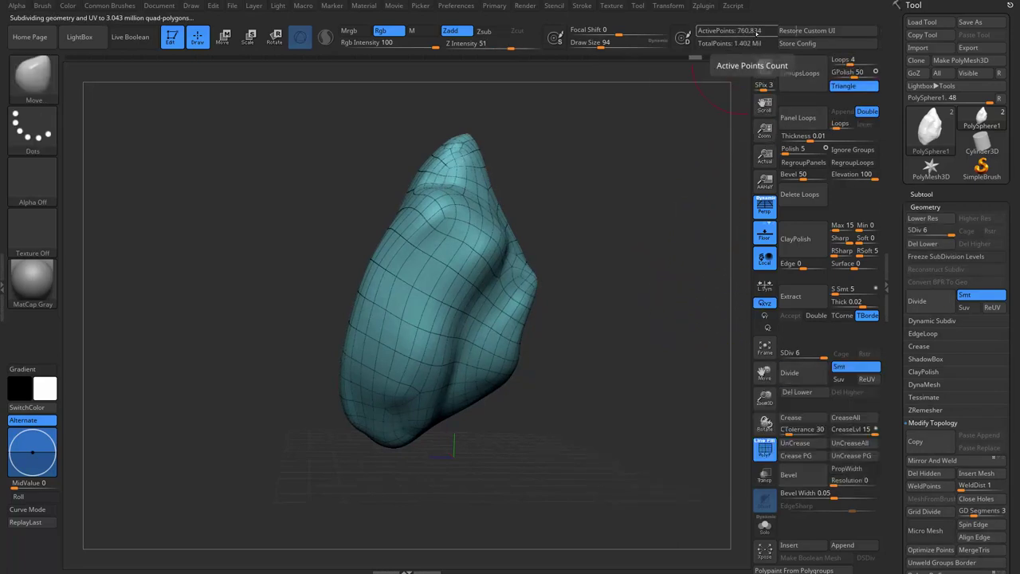
key(shift+d)
Make the top PolySphere detailed rock subtool visible over the base mesh.
click(921, 195)
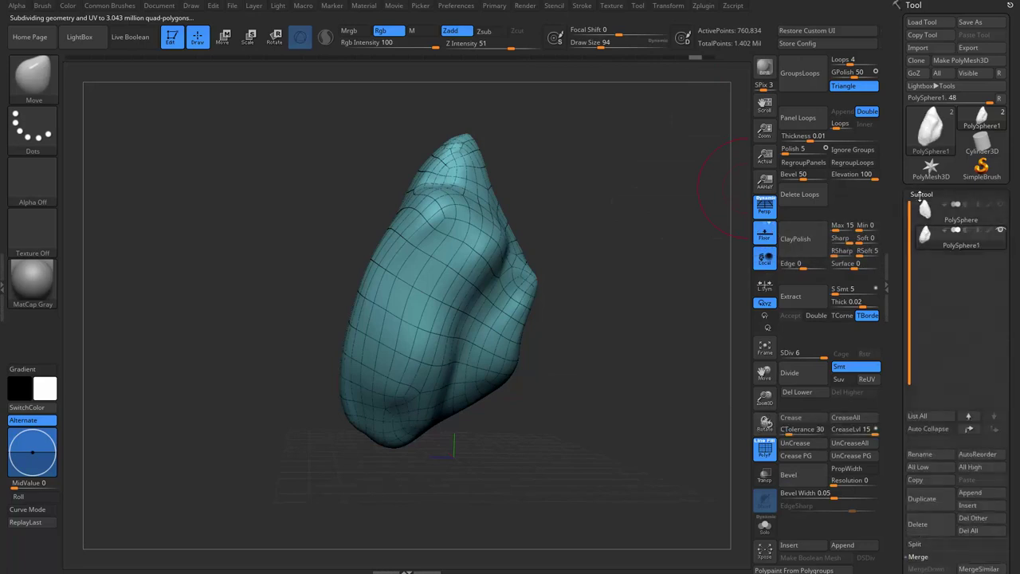
click(1000, 207)
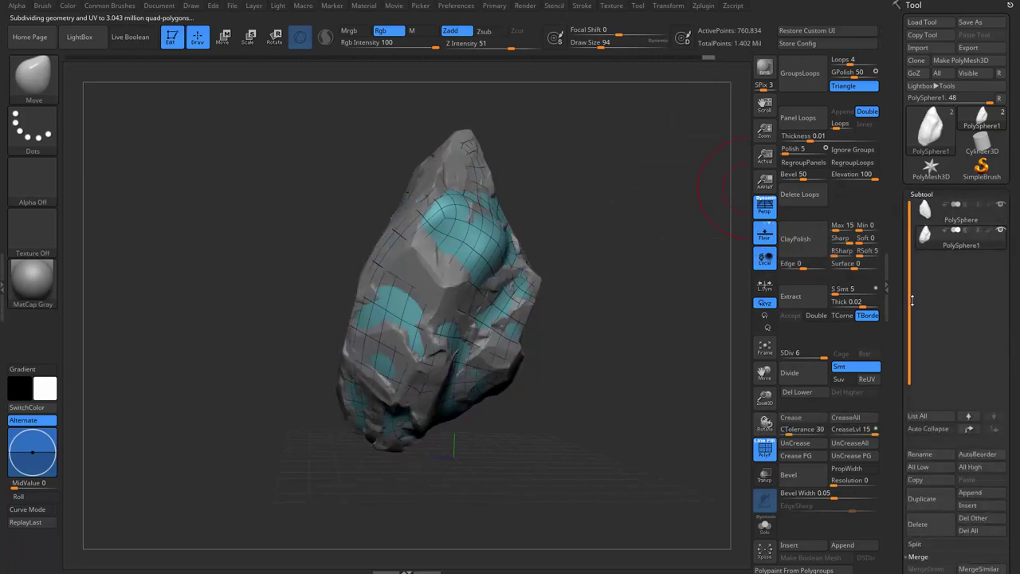
scroll(900, 325, down, 3)
key(s)
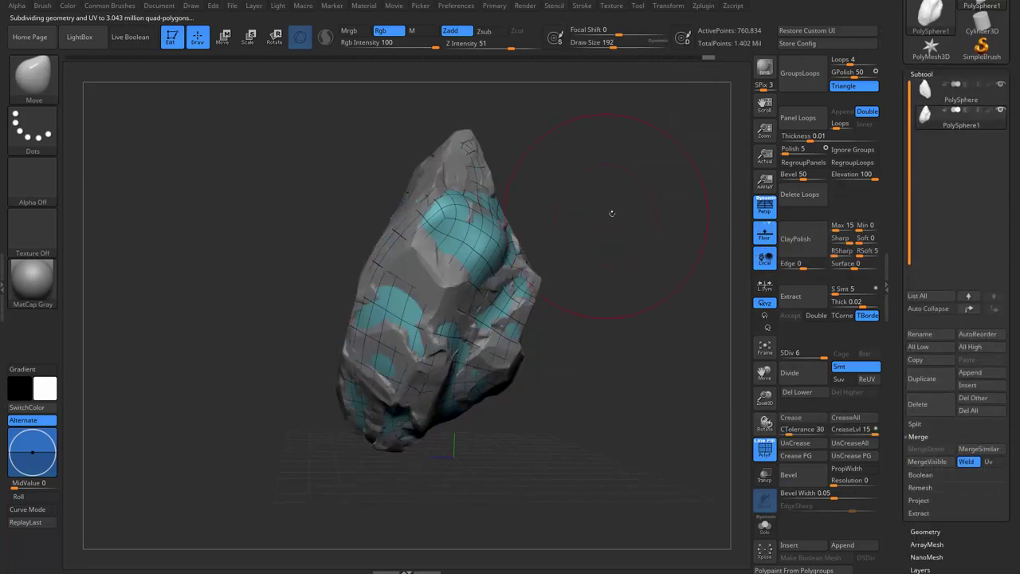
mouse_move(610, 212)
mouse_down()
mouse_move(506, 251)
mouse_move(439, 296)
mouse_move(466, 348)
mouse_up()
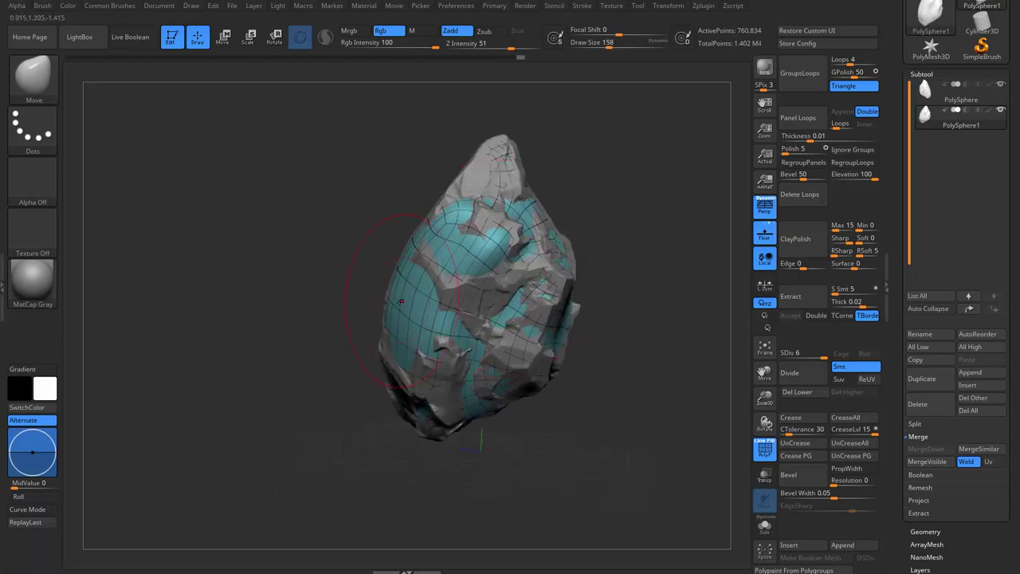
right_drag(401, 301, 405, 327)
Load the hPolish brush and orbit the rock to face the front.
key(b)
key(p)
key(o)
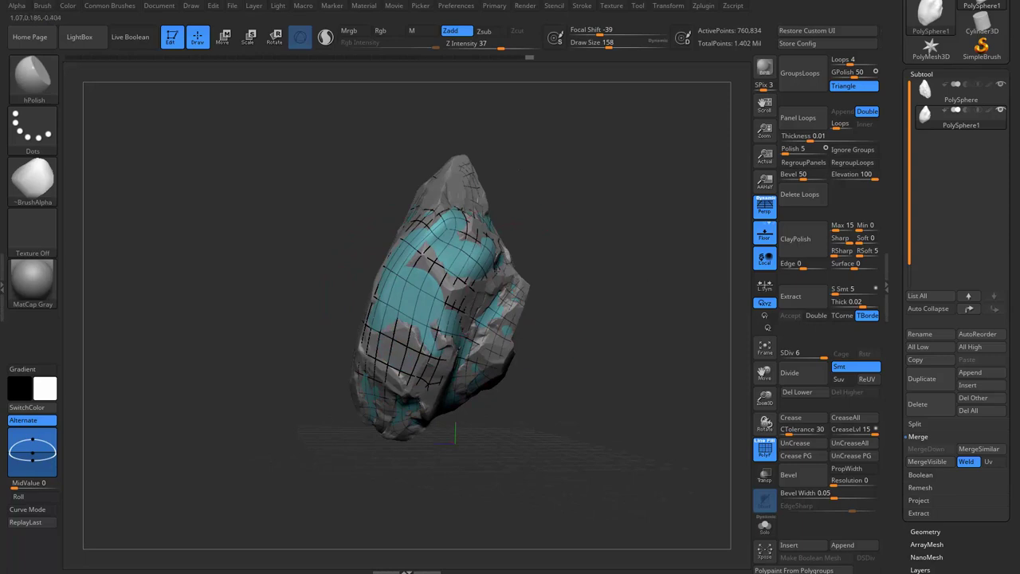
mouse_move(622, 239)
mouse_down()
mouse_move(703, 238)
mouse_move(563, 279)
mouse_up()
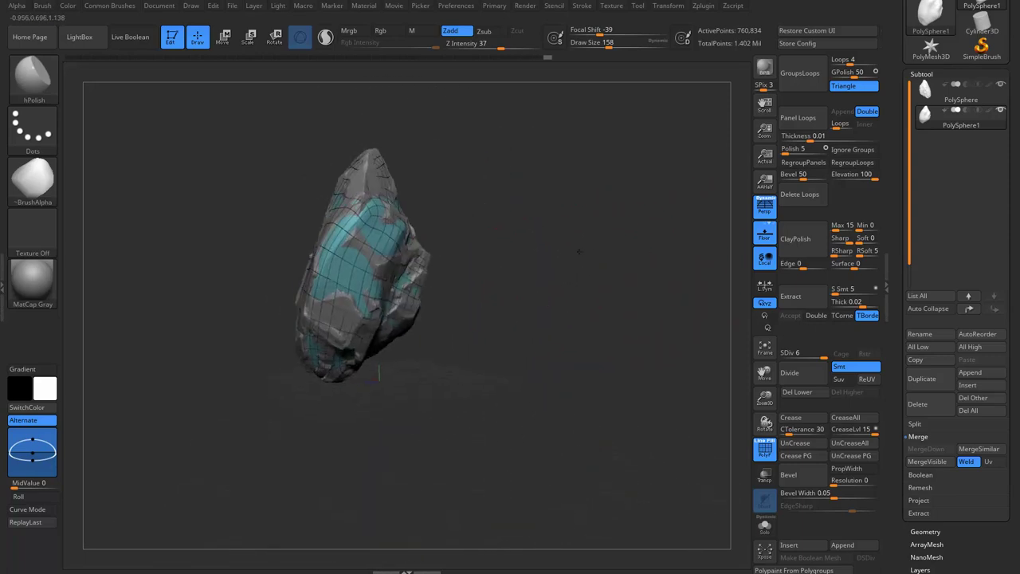
drag(562, 279, 661, 289)
Set the Subtool Project Dist to 0.06 and project the detailed rock onto the base mesh.
drag(917, 491, 898, 465)
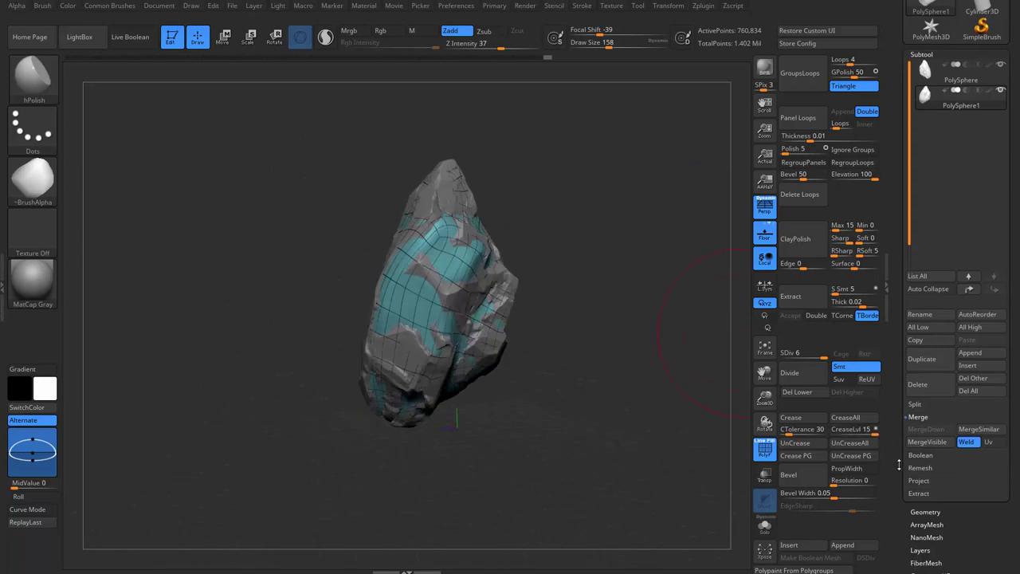
click(919, 480)
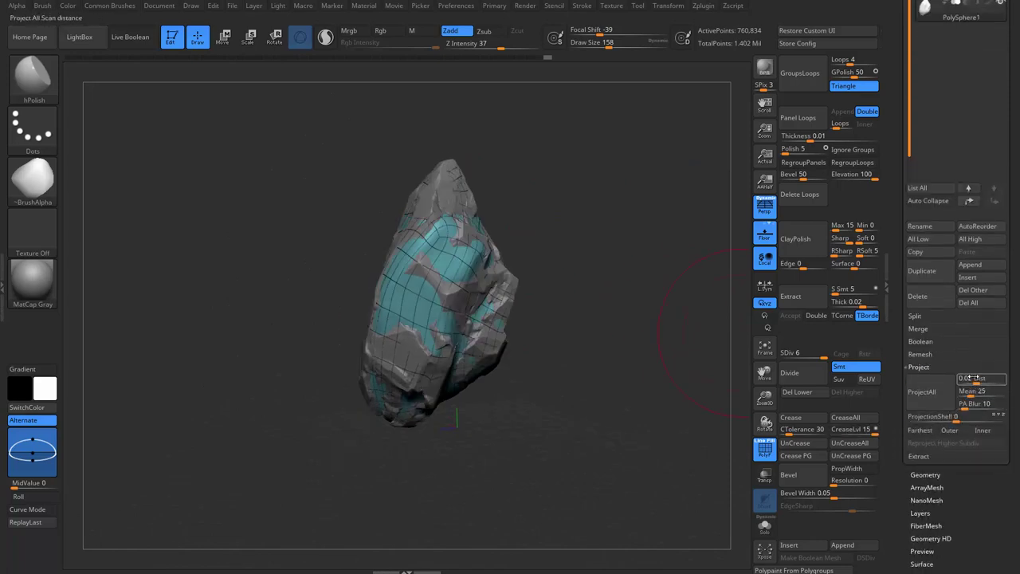
click(964, 380)
text(0.06)
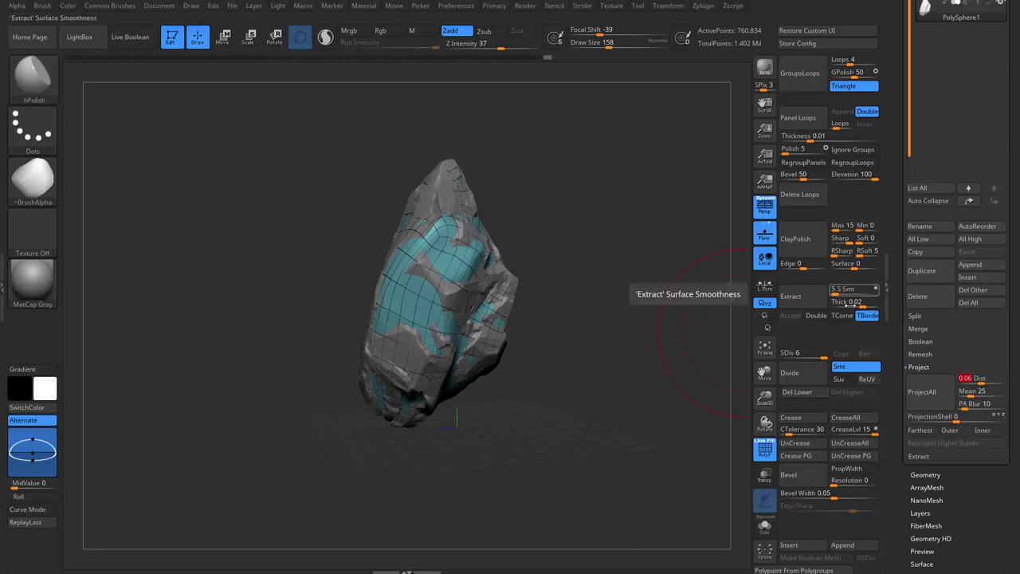
key(Return)
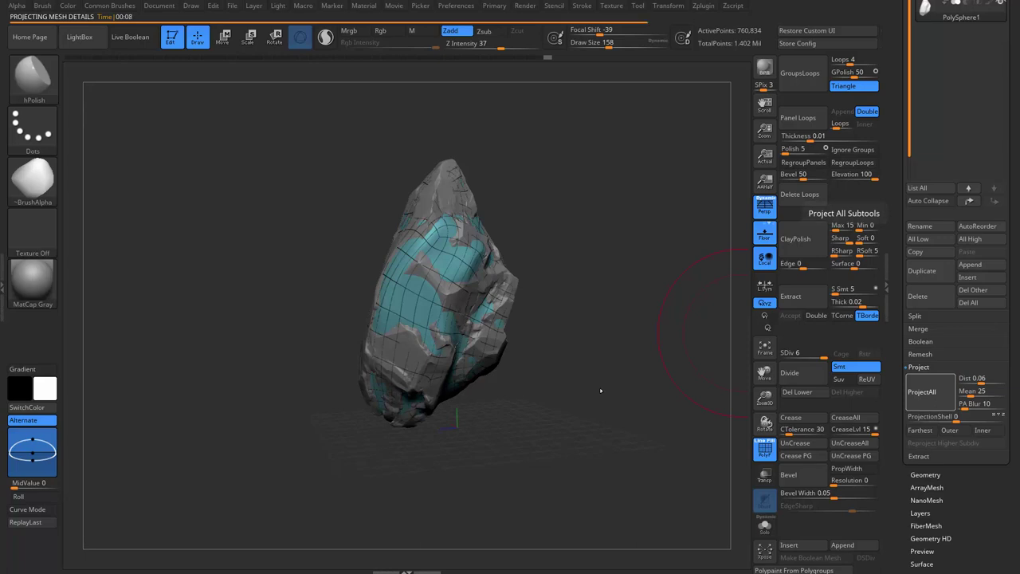
Turn off PolyF and solo the projected rock to inspect the hole near its top.
key(shift+f)
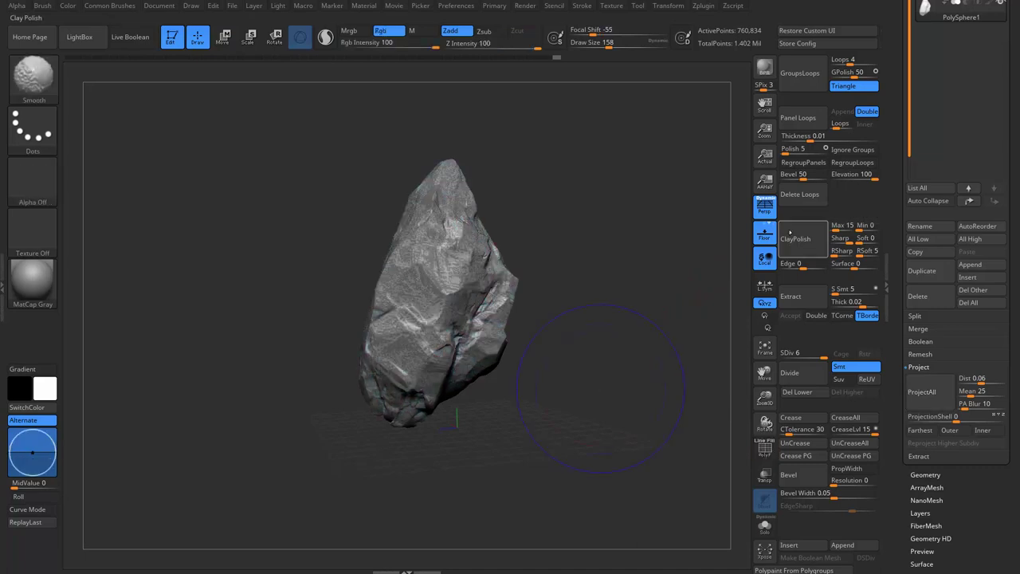
mouse_move(585, 439)
mouse_down()
mouse_move(590, 349)
mouse_move(626, 364)
mouse_move(717, 271)
mouse_up()
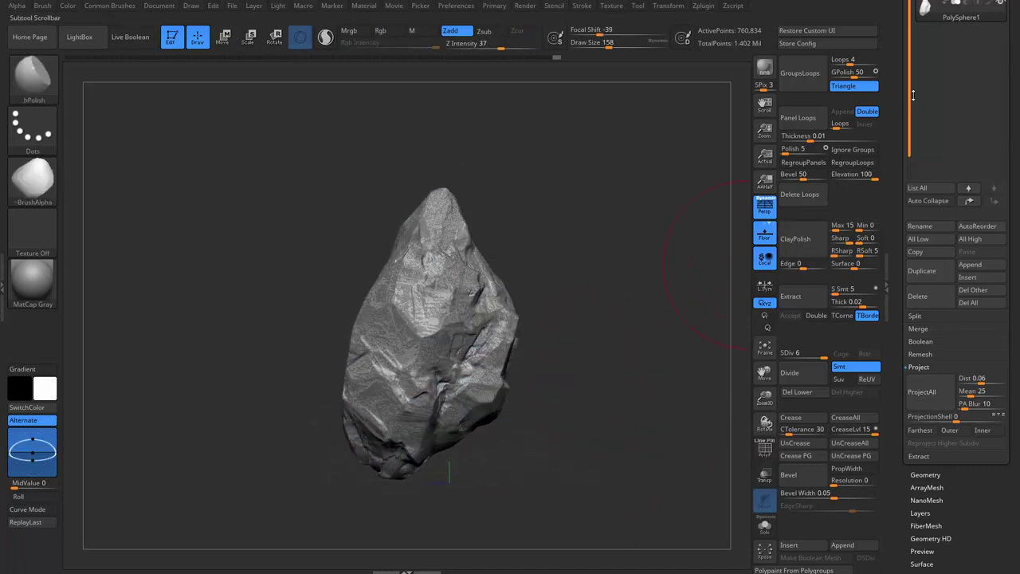
scroll(986, 220, up, 5)
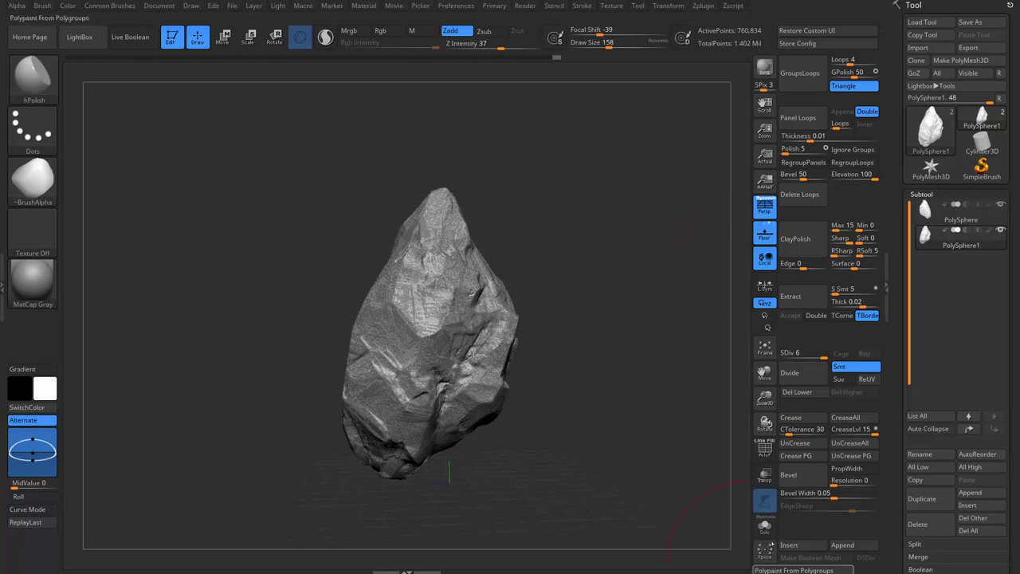
click(765, 526)
mouse_move(581, 433)
mouse_down()
mouse_move(621, 338)
mouse_move(631, 250)
mouse_move(557, 335)
mouse_move(494, 303)
mouse_move(428, 243)
mouse_move(392, 256)
mouse_up()
Load ClayBuildup and smooth the surface, stepping between subdivision levels 3 and 5.
key(s)
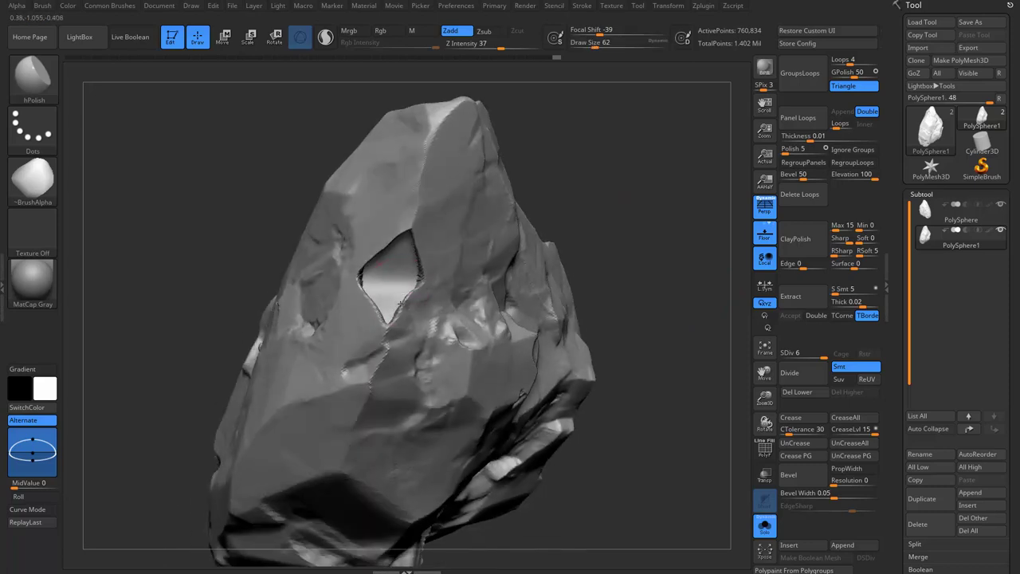
key(b)
key(c)
key(b)
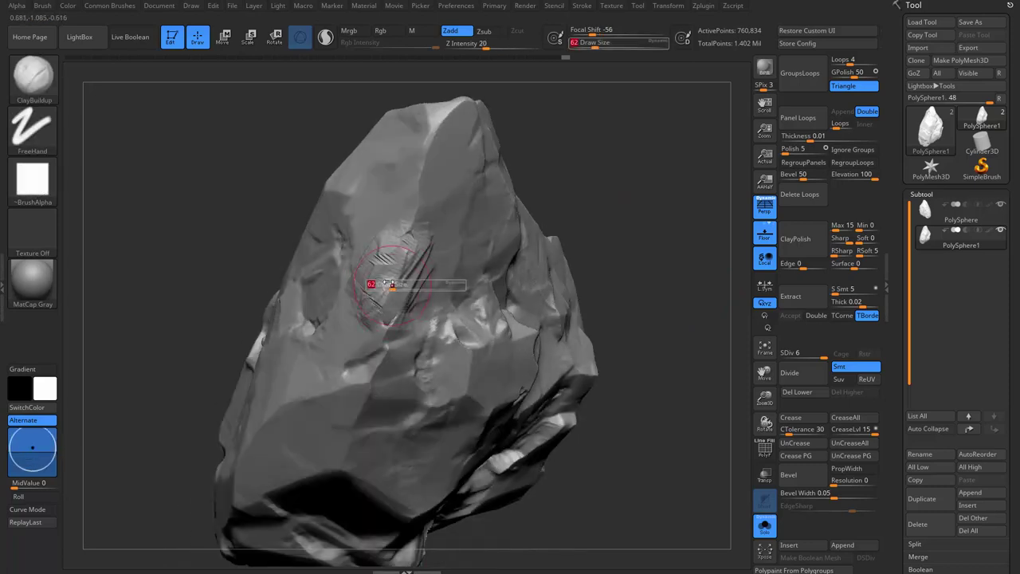
key(shift)
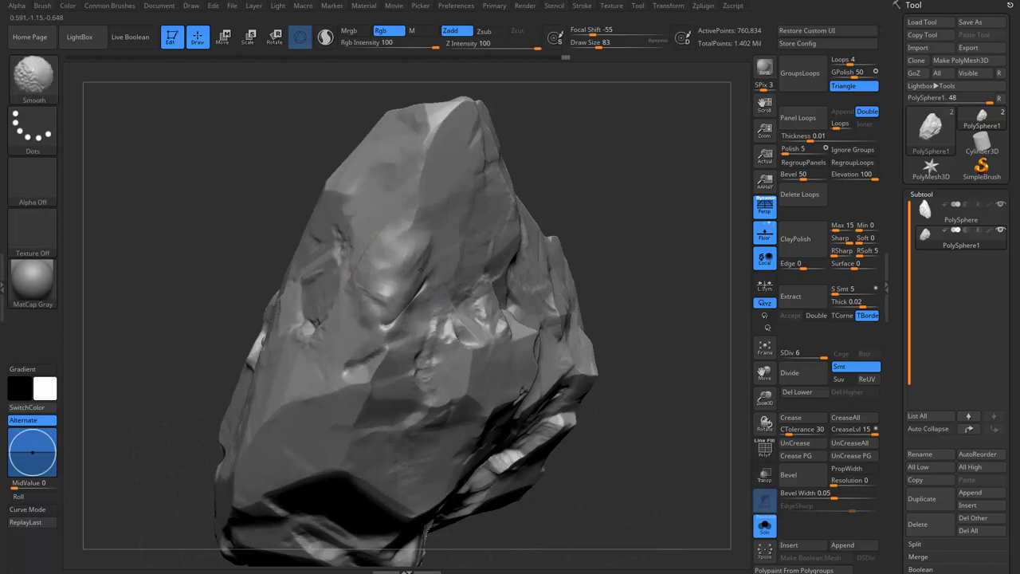
key(shift+f)
key(shift+f)
key(shift+d)
key(shift+d)
key(shift+d)
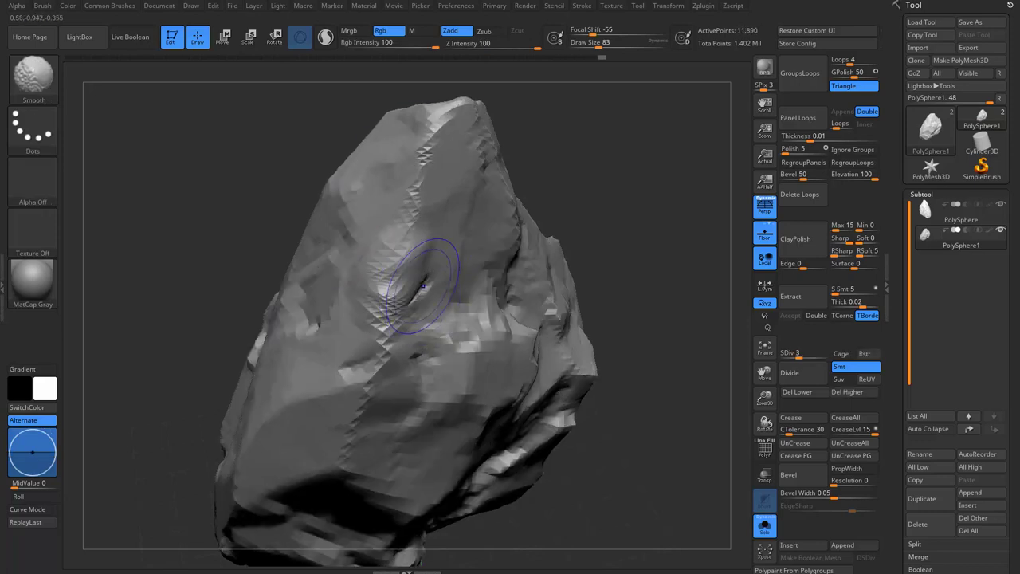
key(d)
key(d)
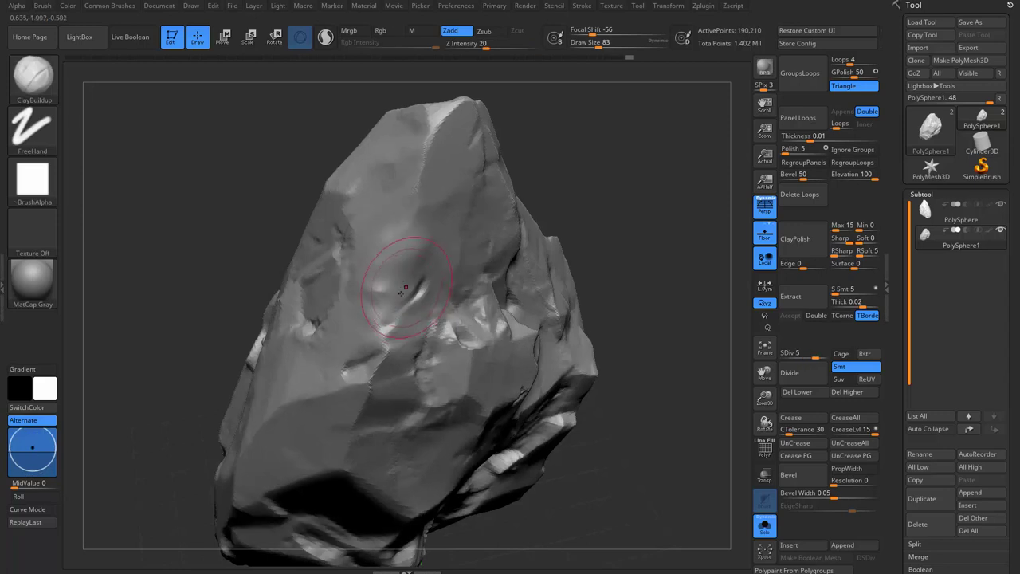
Switch to TrimSmoothBorder and flatten the projection bumps on the rock's upper face.
key(b)
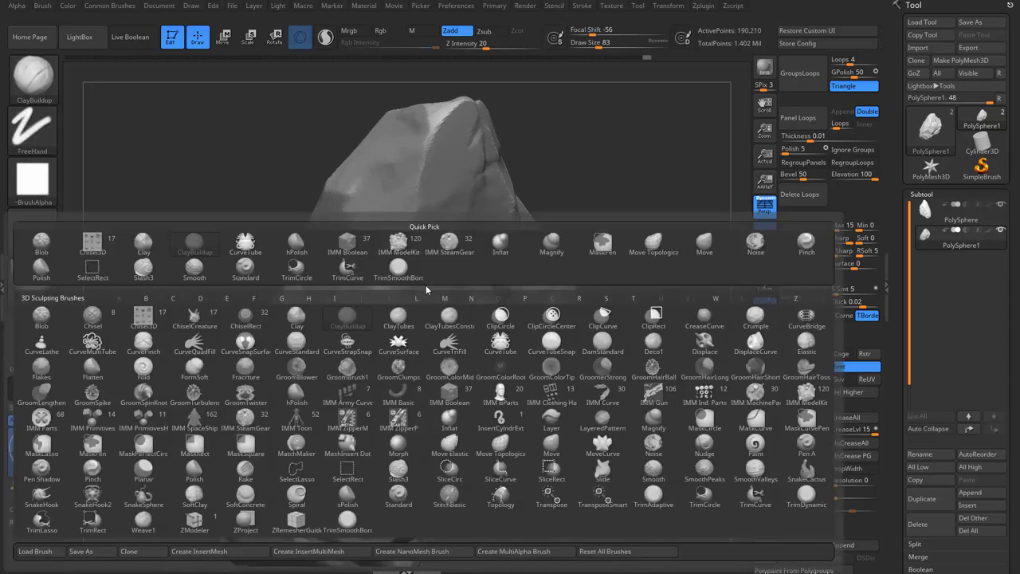
key(Escape)
key(b)
click(347, 524)
key(s)
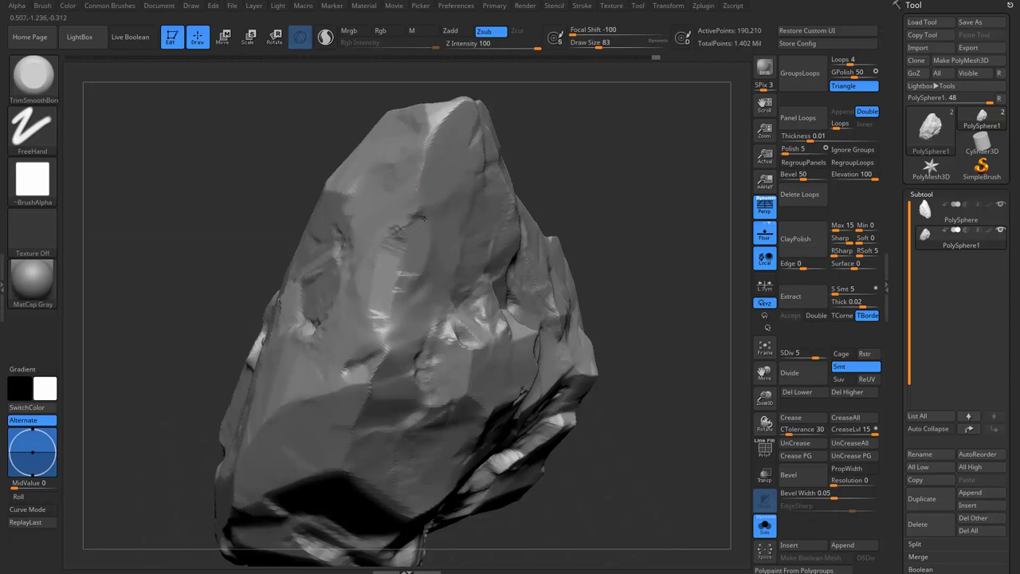
right_drag(435, 205, 394, 338)
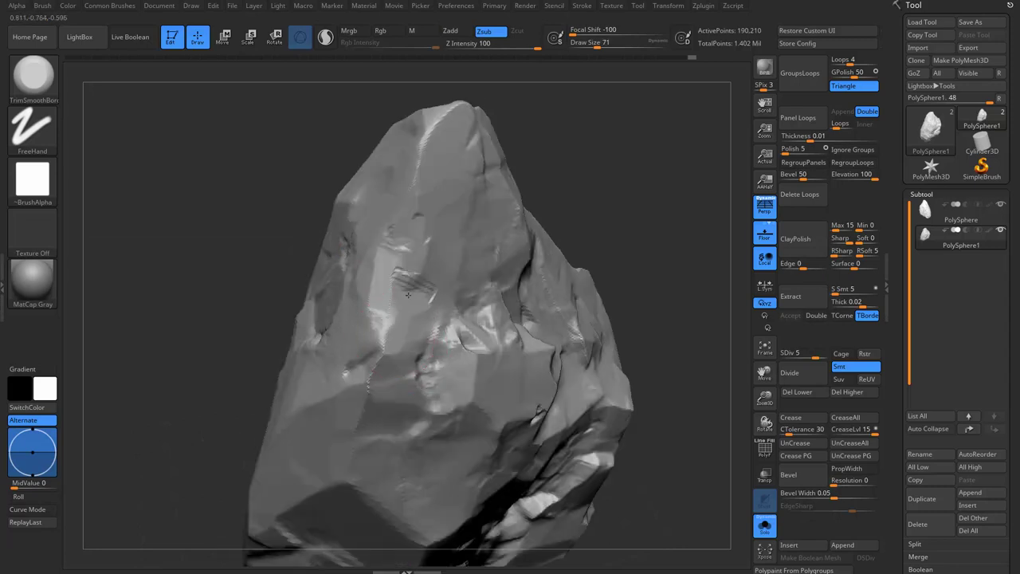
drag(407, 295, 438, 247)
right_drag(439, 247, 455, 228)
mouse_move(455, 228)
mouse_down()
mouse_move(443, 242)
mouse_move(433, 227)
mouse_move(452, 277)
mouse_move(413, 316)
mouse_up()
mouse_move(388, 315)
ctrl+right_down()
mouse_move(374, 351)
mouse_move(365, 285)
mouse_move(393, 273)
ctrl+right_up()
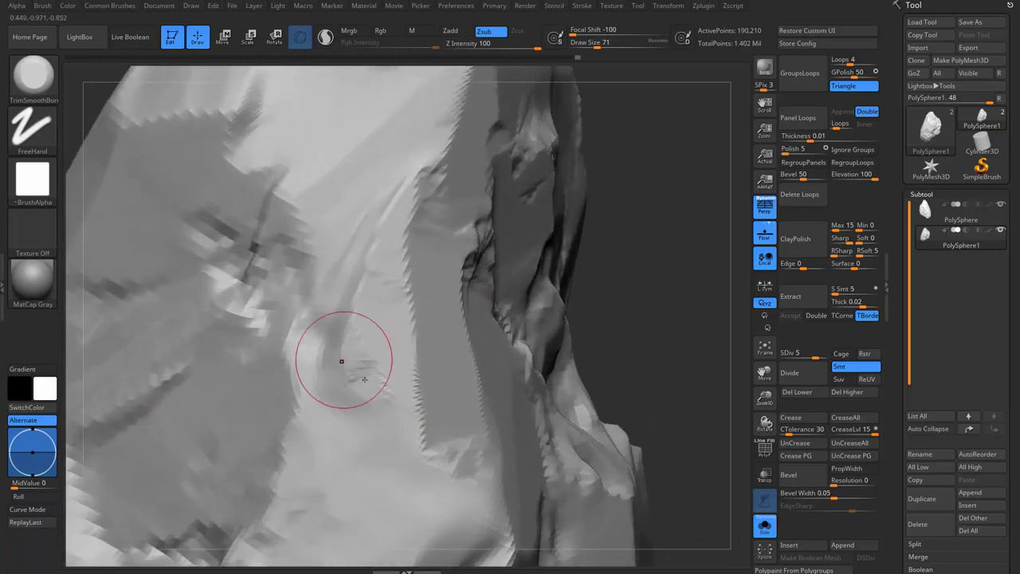
mouse_move(422, 466)
ctrl+right_down()
mouse_move(550, 316)
mouse_move(526, 195)
mouse_move(450, 183)
mouse_move(643, 210)
mouse_move(490, 223)
mouse_move(573, 228)
mouse_move(549, 240)
ctrl+right_up()
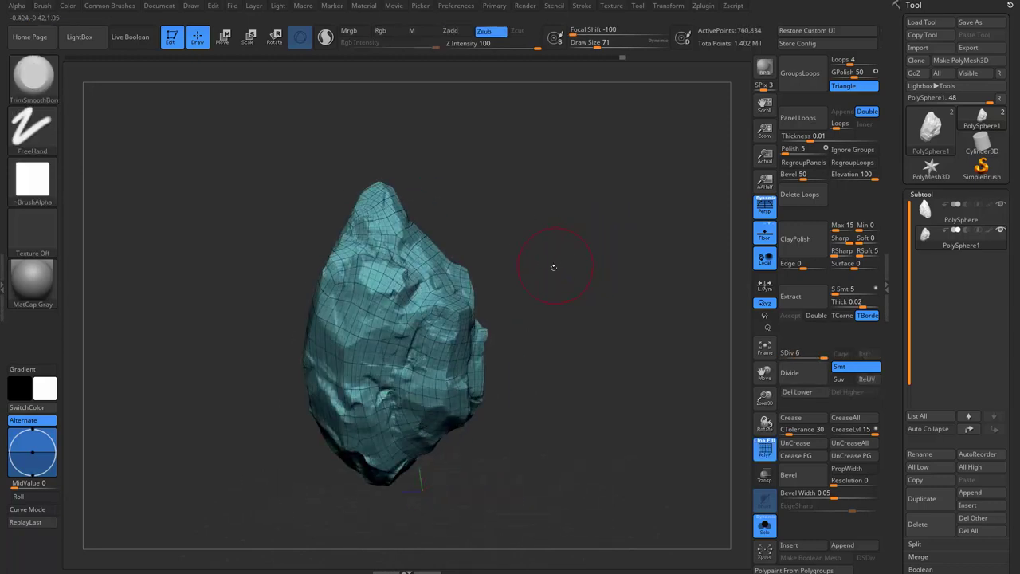
Set brush size to 90 and carve a flattened trim cut into the rock's front face.
ctrl+right_drag(553, 267, 399, 391)
text(s)
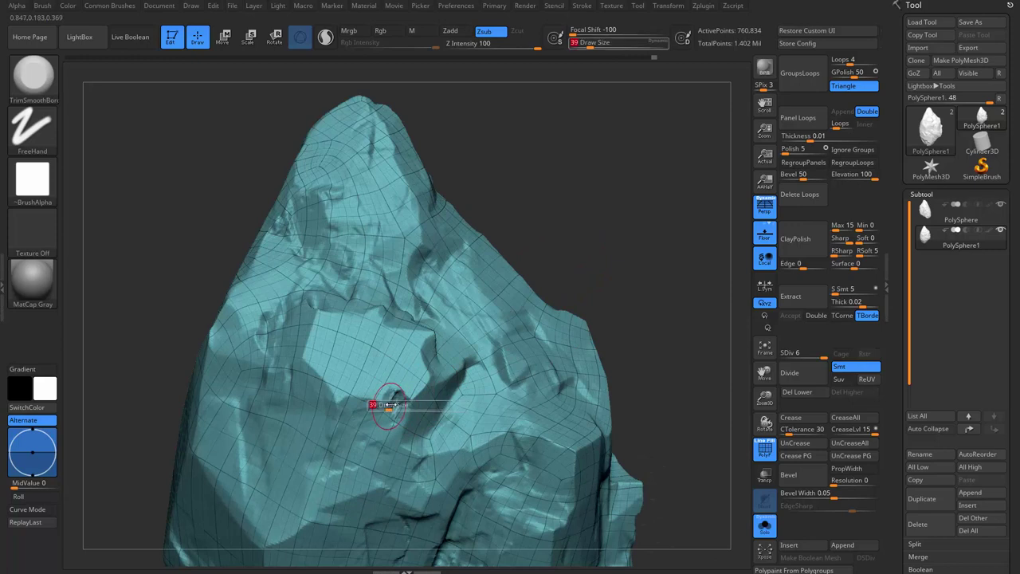
text(90)
key(Return)
drag(414, 395, 391, 406)
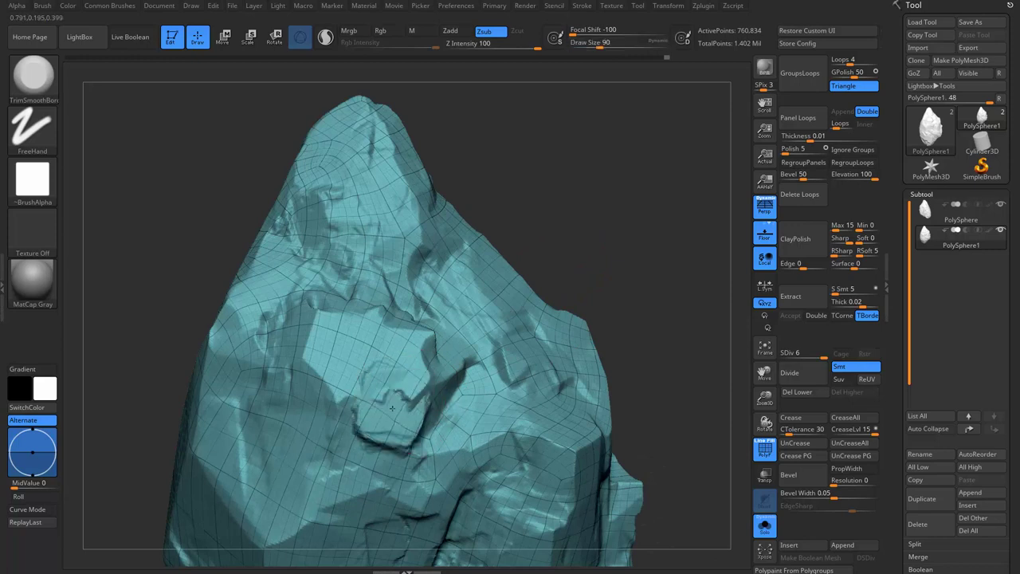
mouse_move(391, 408)
right_down()
mouse_move(417, 420)
mouse_move(403, 371)
right_up()
key(shift+f)
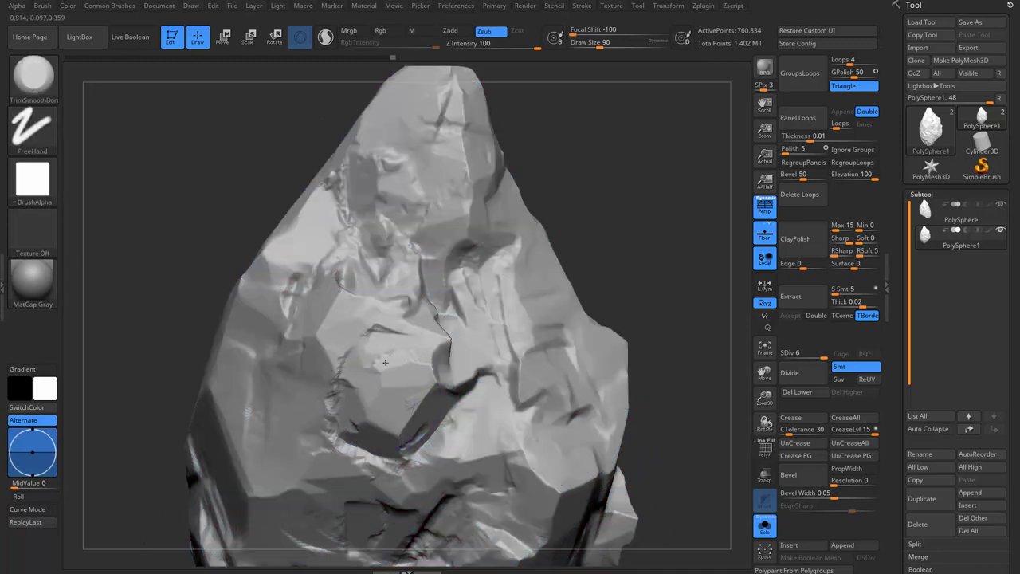
key(f)
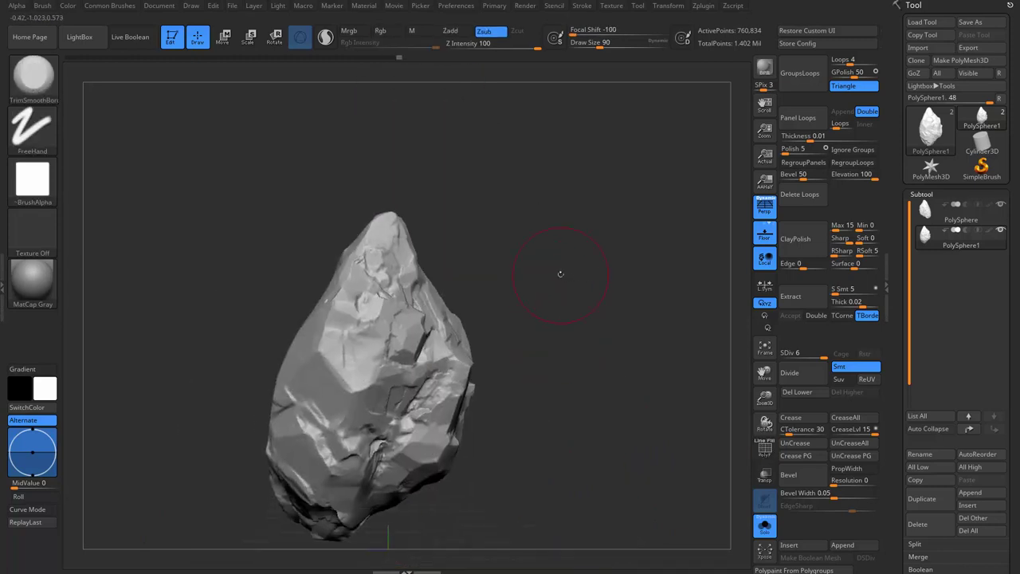
mouse_move(557, 273)
right_down()
mouse_move(431, 341)
mouse_move(409, 322)
right_up()
Smooth and flatten the crack, removing the leftover scratch line.
key(ctrl)
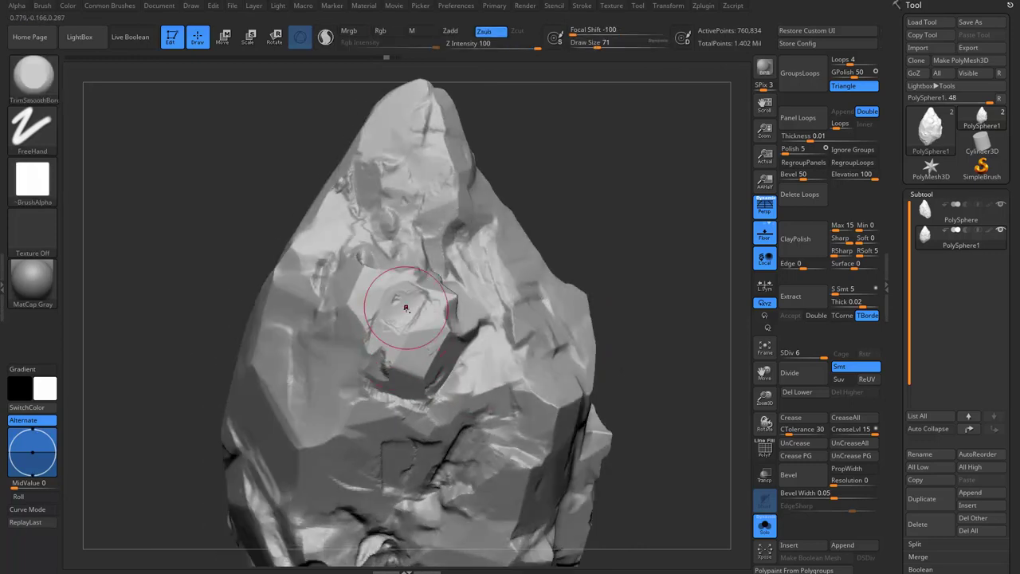
drag(394, 320, 395, 301)
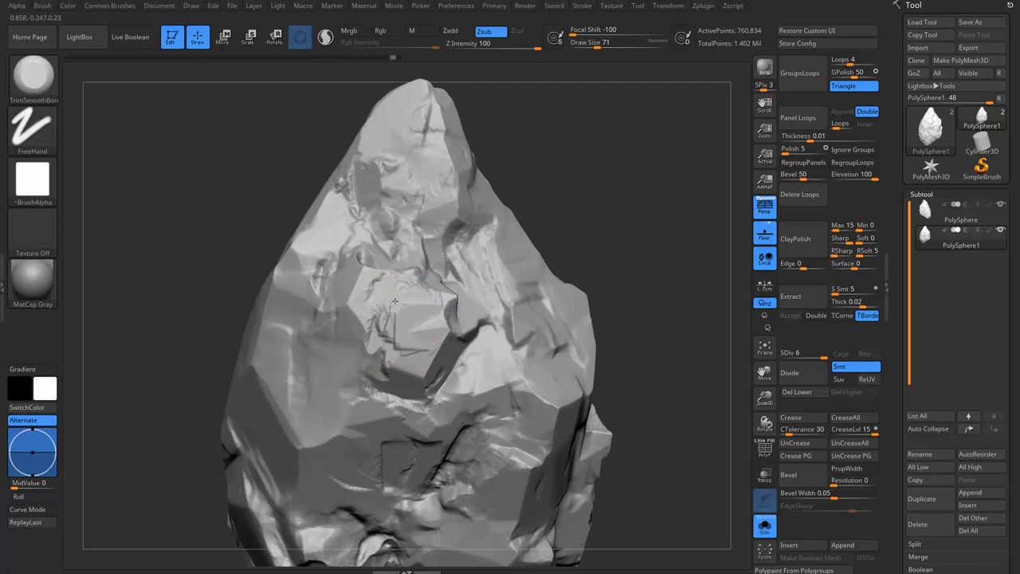
key(ctrl)
mouse_move(418, 309)
right_down()
mouse_move(387, 341)
mouse_move(423, 324)
right_up()
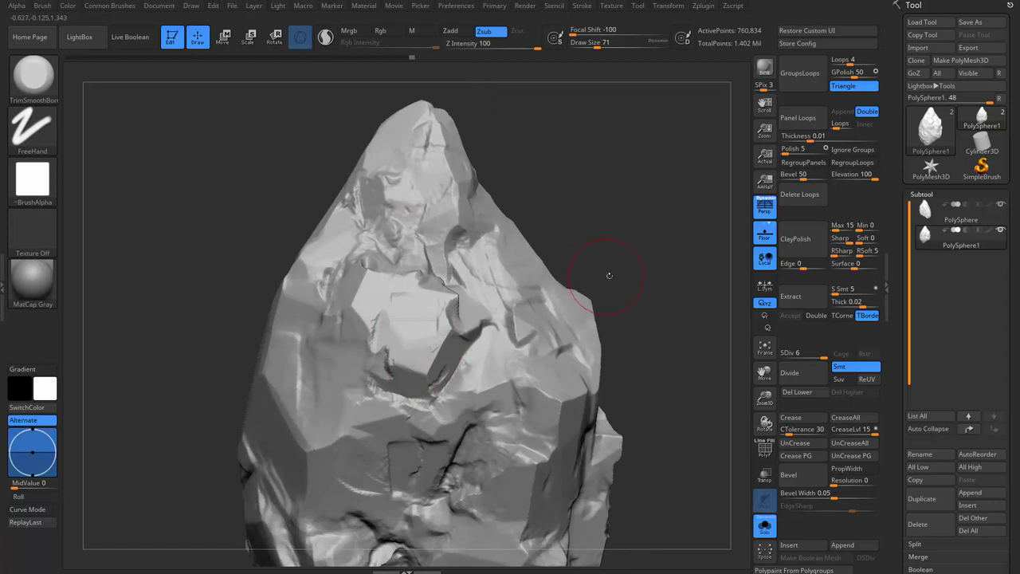
mouse_move(608, 276)
right_down()
mouse_move(468, 302)
mouse_move(587, 216)
mouse_move(414, 414)
mouse_move(389, 423)
right_up()
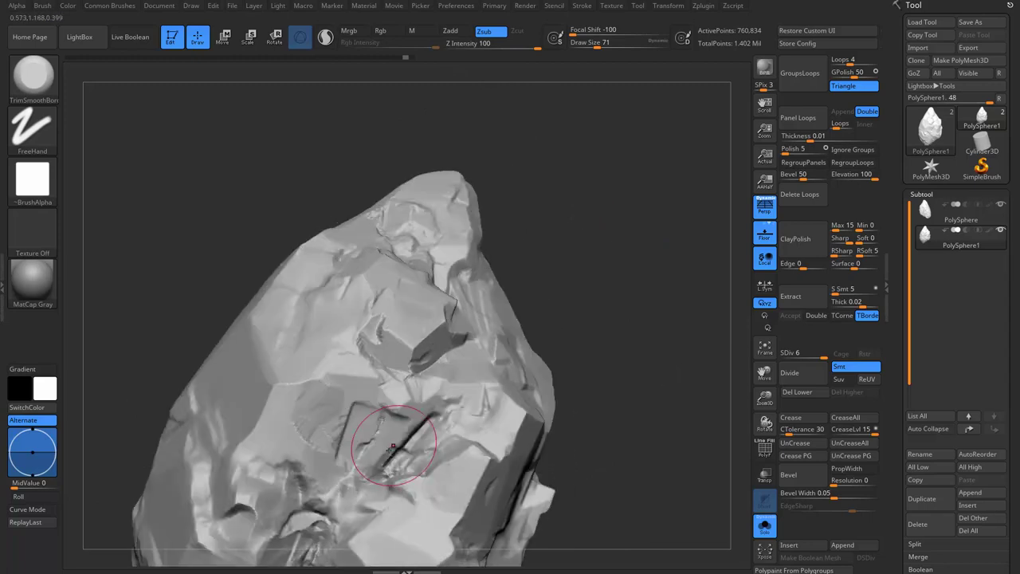
key(shift)
key(alt)
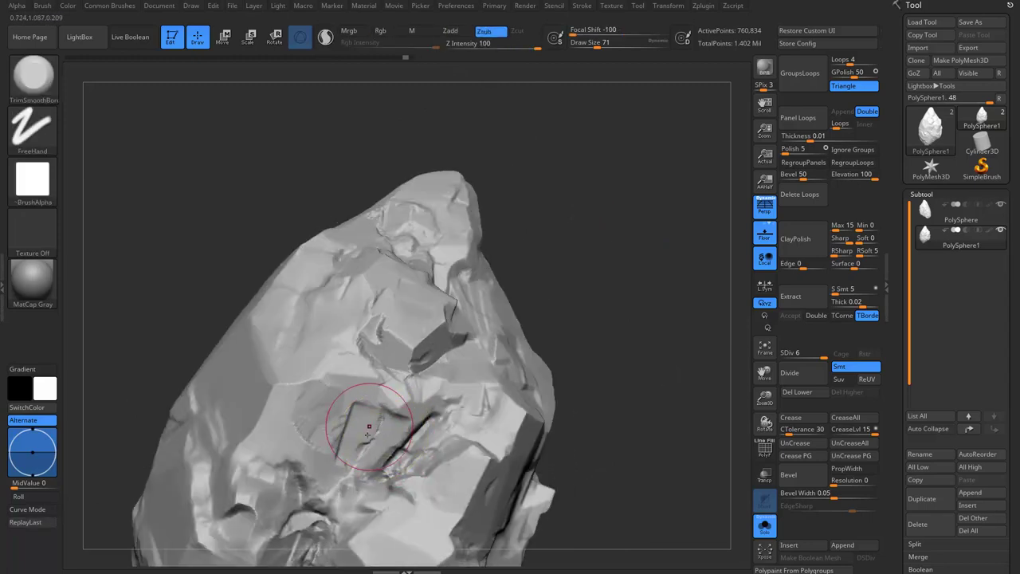
drag(351, 414, 366, 470)
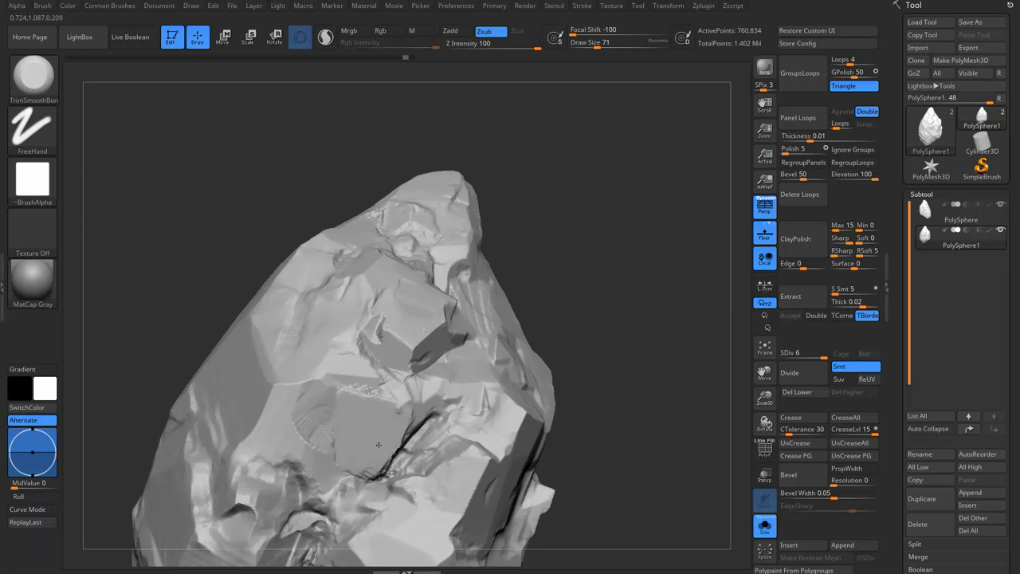
mouse_move(359, 391)
mouse_down()
mouse_move(379, 461)
mouse_move(427, 427)
mouse_up()
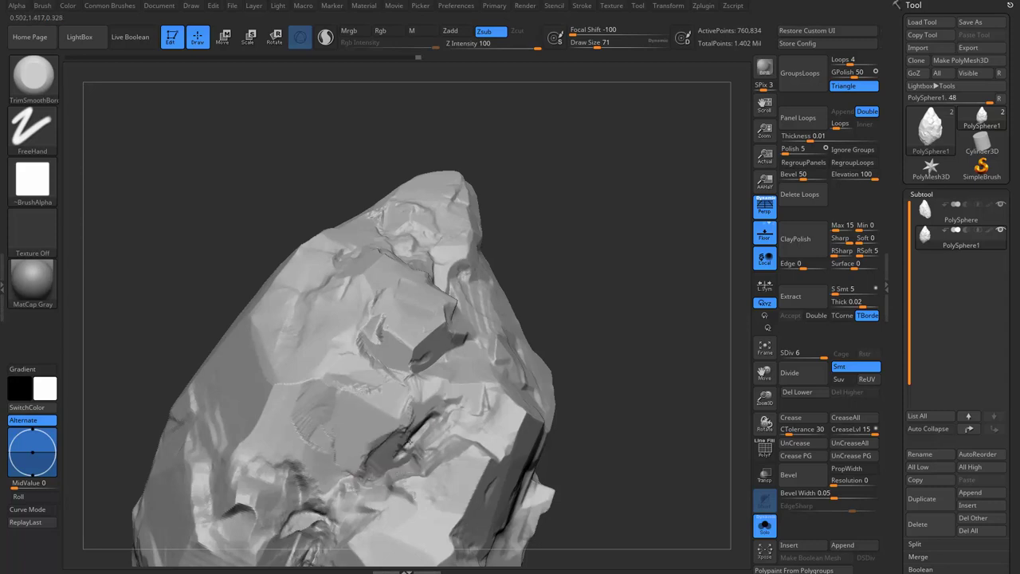
mouse_move(427, 427)
ctrl+right_down()
mouse_move(577, 336)
mouse_move(603, 283)
mouse_move(569, 307)
mouse_move(592, 273)
ctrl+right_up()
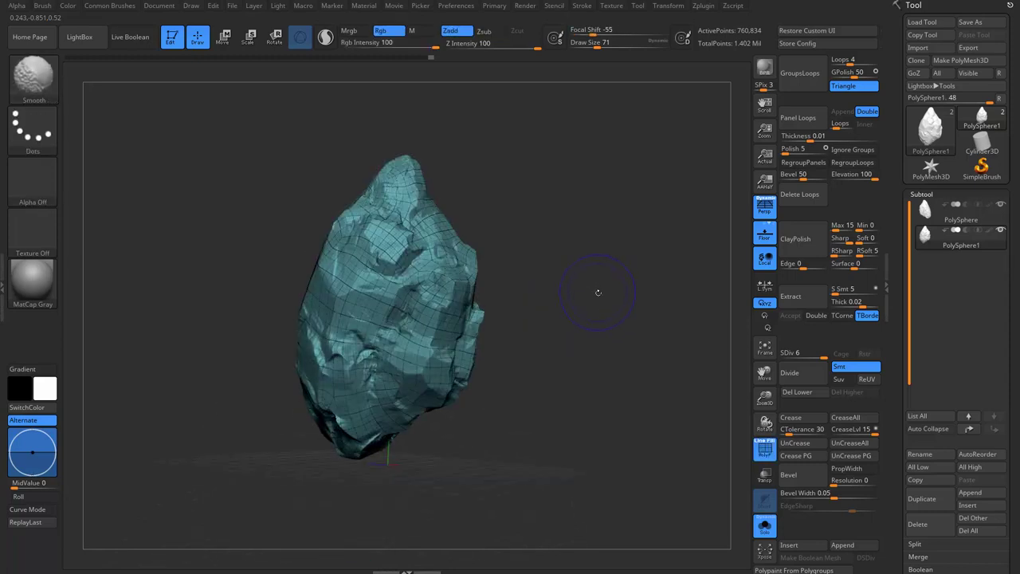
Drop the rock to SDiv 1 and export it via Tool > Export as OBJ named rock_low.
key(shift+d)
key(shift+d)
key(shift+d)
key(shift+d)
key(shift+d)
key(shift+f)
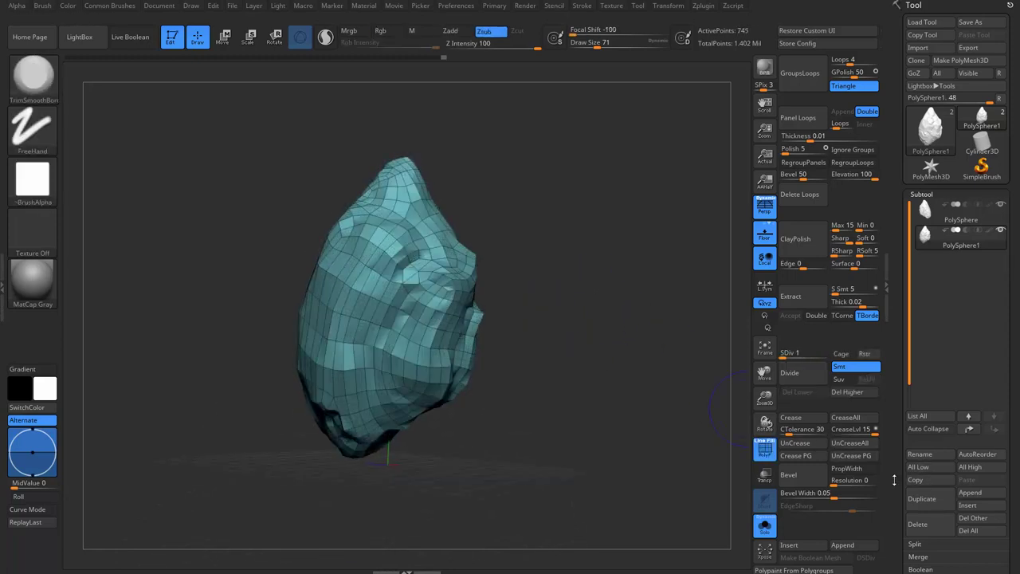
scroll(946, 358, down, 3)
scroll(945, 358, down, 5)
scroll(946, 357, up, 3)
scroll(945, 342, up, 1)
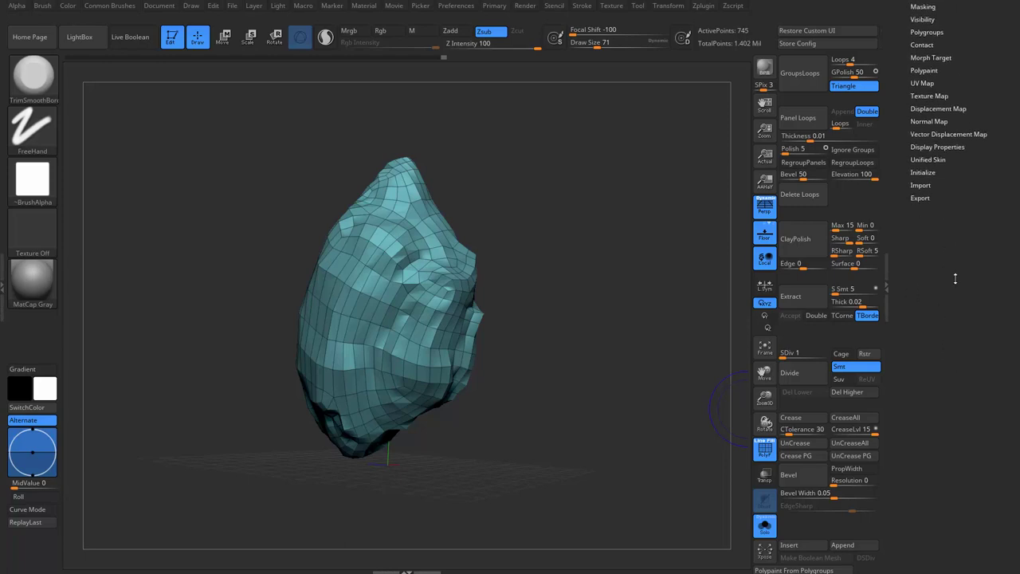
scroll(944, 319, up, 2)
click(950, 283)
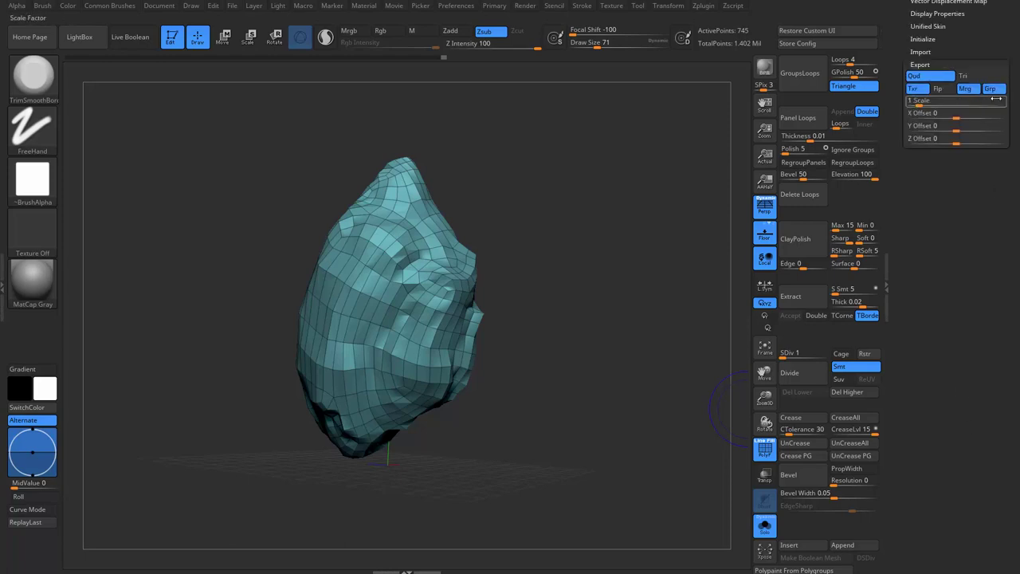
scroll(968, 399, up, 5)
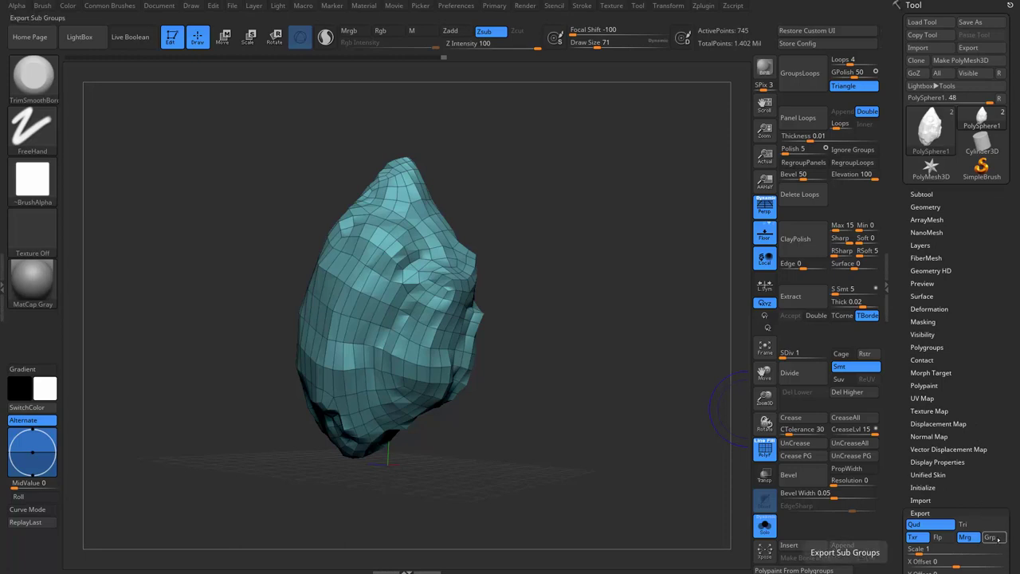
click(968, 48)
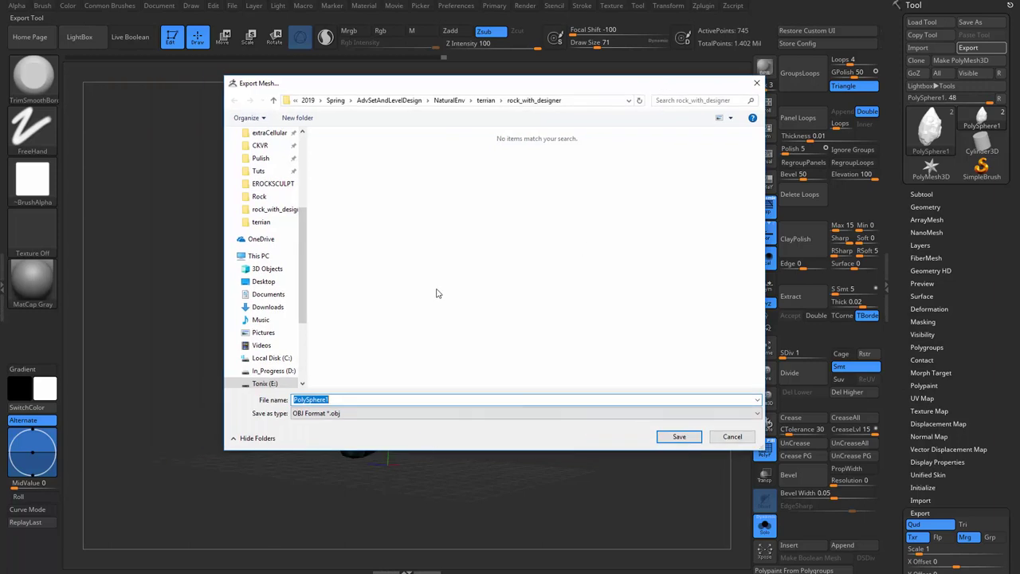
text(rock_low)
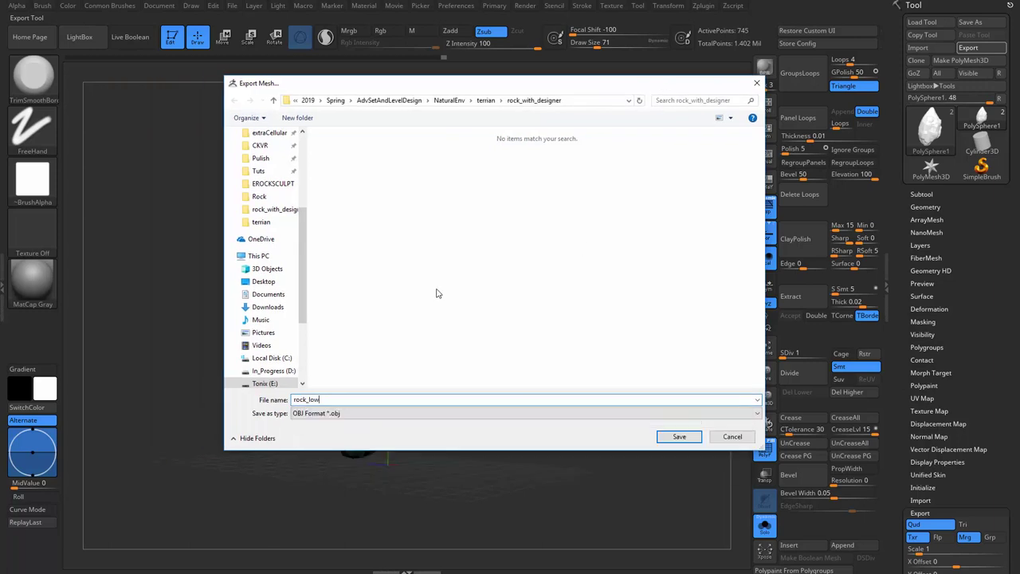
key(Return)
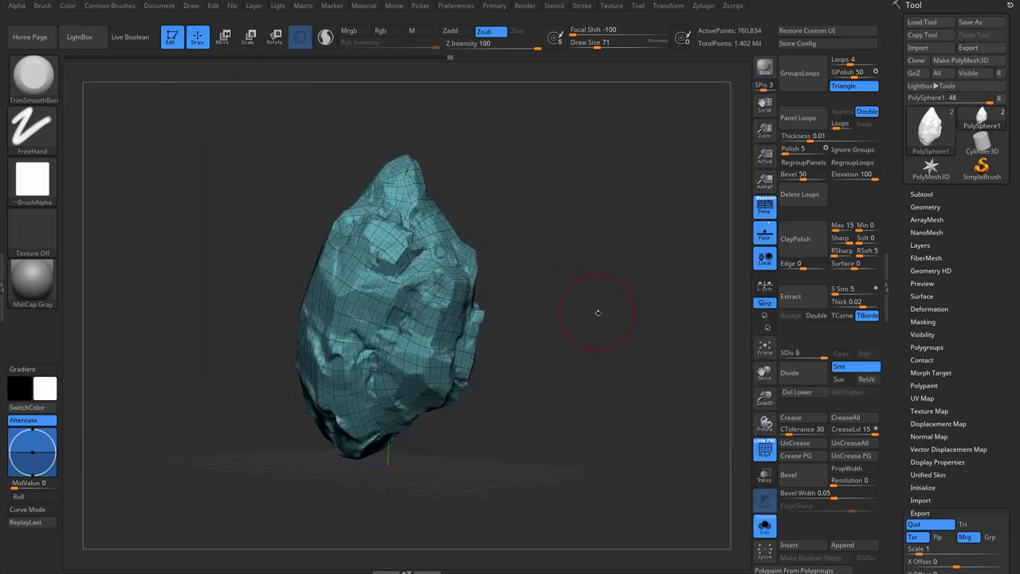
Export the level-6 detailed rock as an OBJ file named rock_hi.
click(969, 48)
click(344, 160)
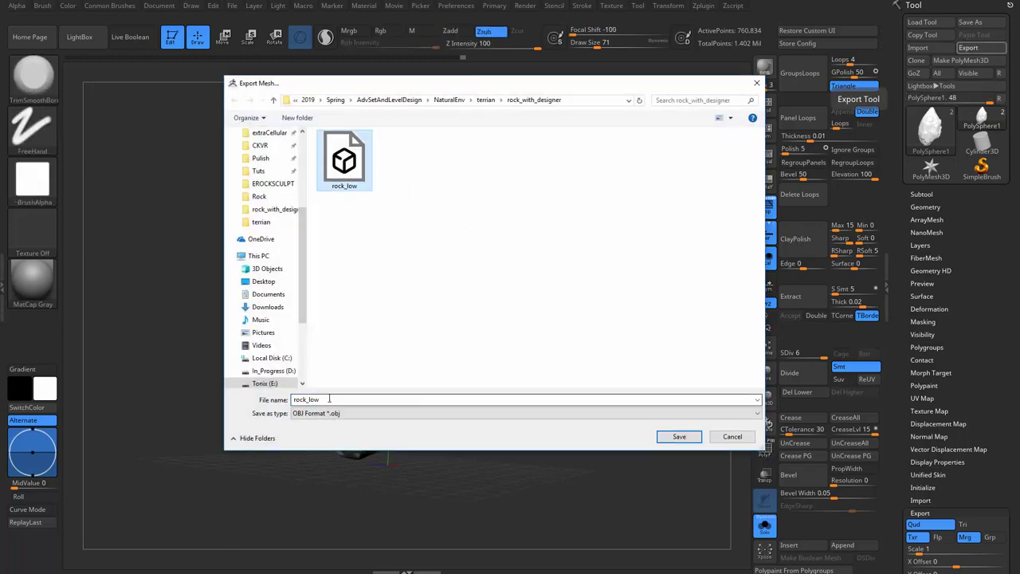
key(BackSpace)
key(BackSpace)
key(BackSpace)
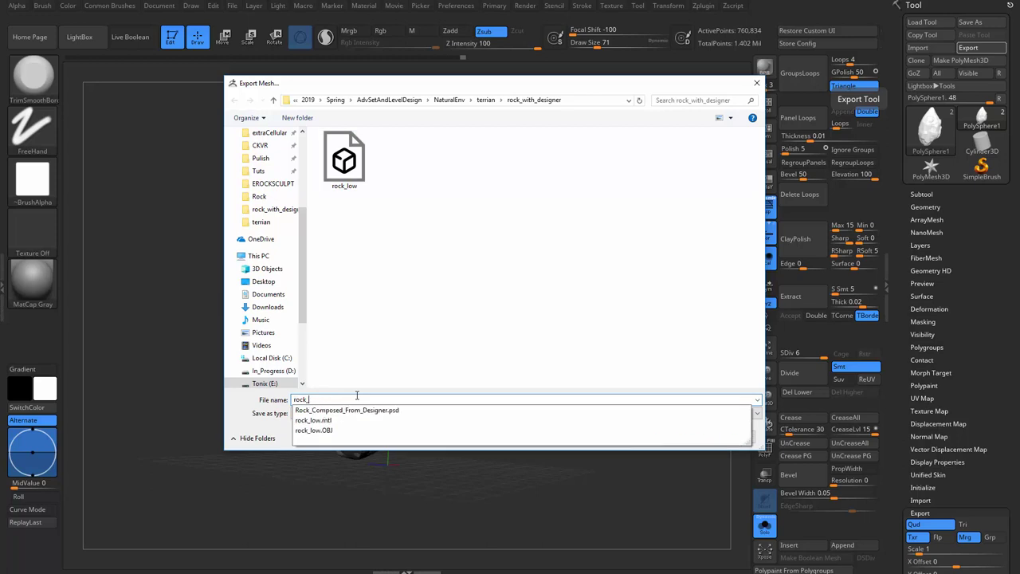
text(high)
key(Return)
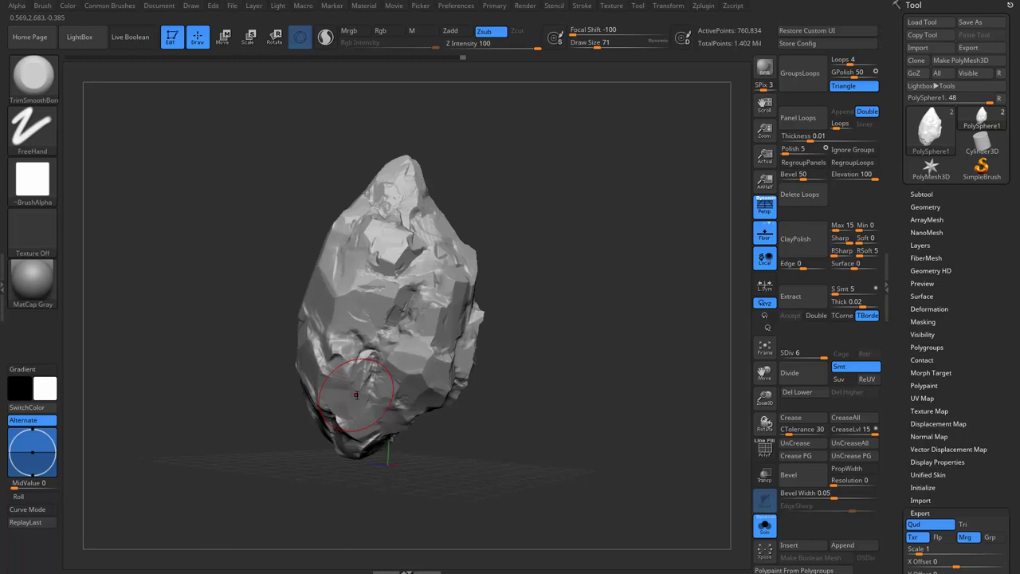
Orbit and zoom around the high-detail rock in ZBrush, ending with its front facing the view.
mouse_move(505, 404)
mouse_down()
mouse_move(587, 289)
mouse_move(510, 223)
mouse_move(598, 216)
mouse_move(580, 228)
mouse_move(595, 271)
mouse_up()
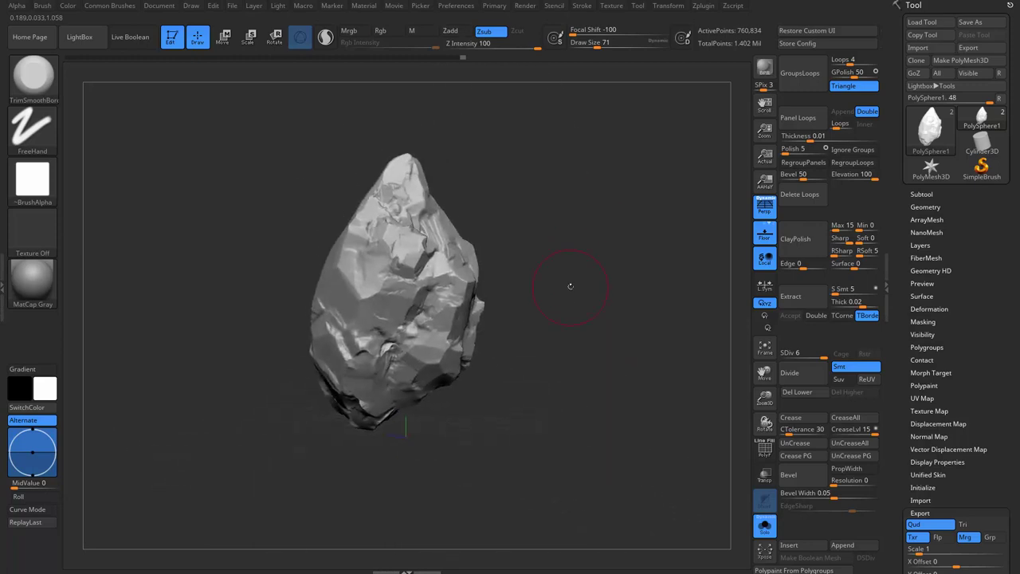
scroll(478, 319, up, 3)
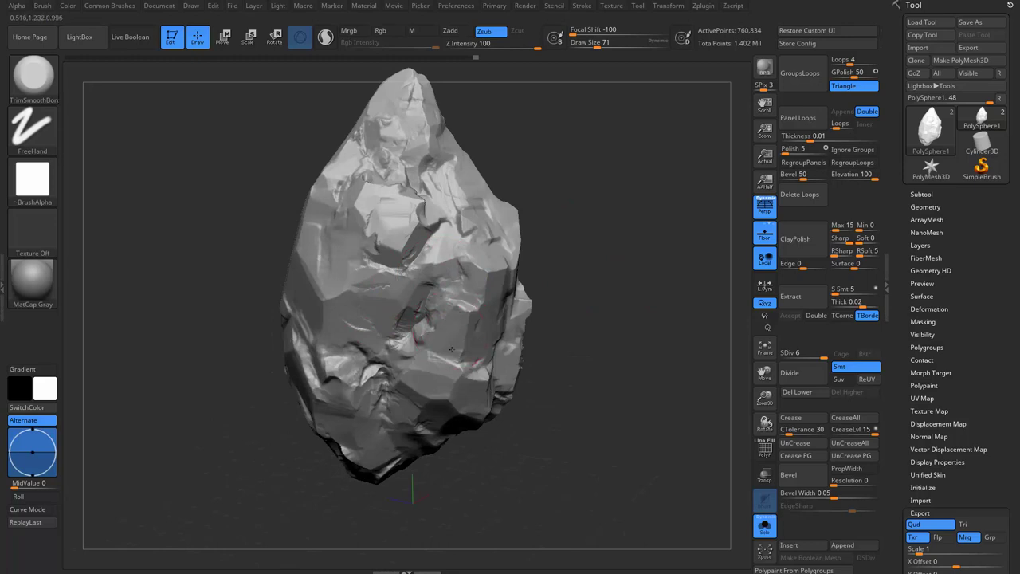
scroll(547, 376, down, 3)
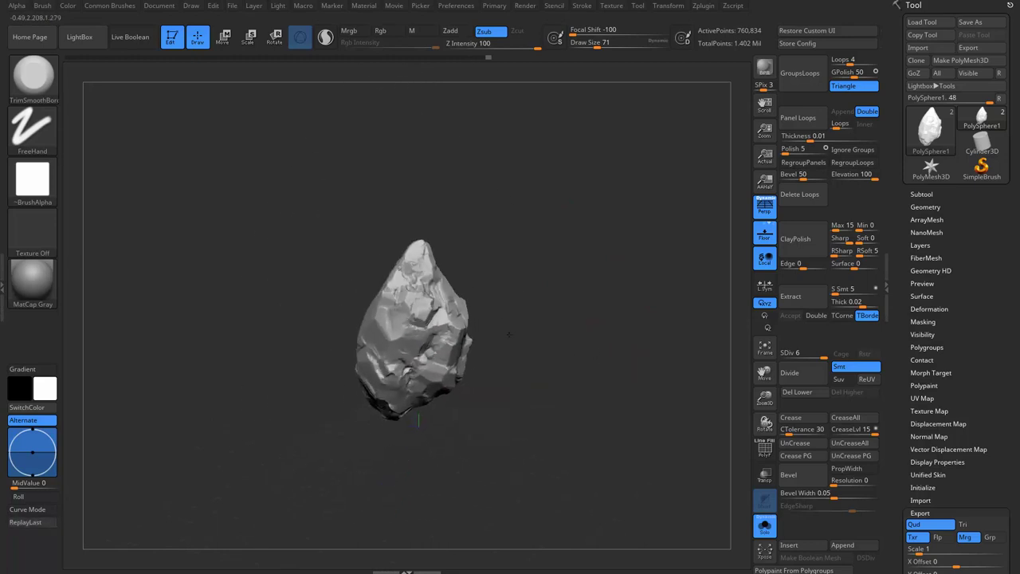
mouse_move(550, 367)
mouse_down()
mouse_move(563, 329)
mouse_move(598, 323)
mouse_move(584, 313)
mouse_move(574, 334)
mouse_move(576, 307)
mouse_move(598, 330)
mouse_move(610, 296)
mouse_move(595, 303)
mouse_up()
scroll(562, 330, up, 3)
drag(604, 415, 596, 404)
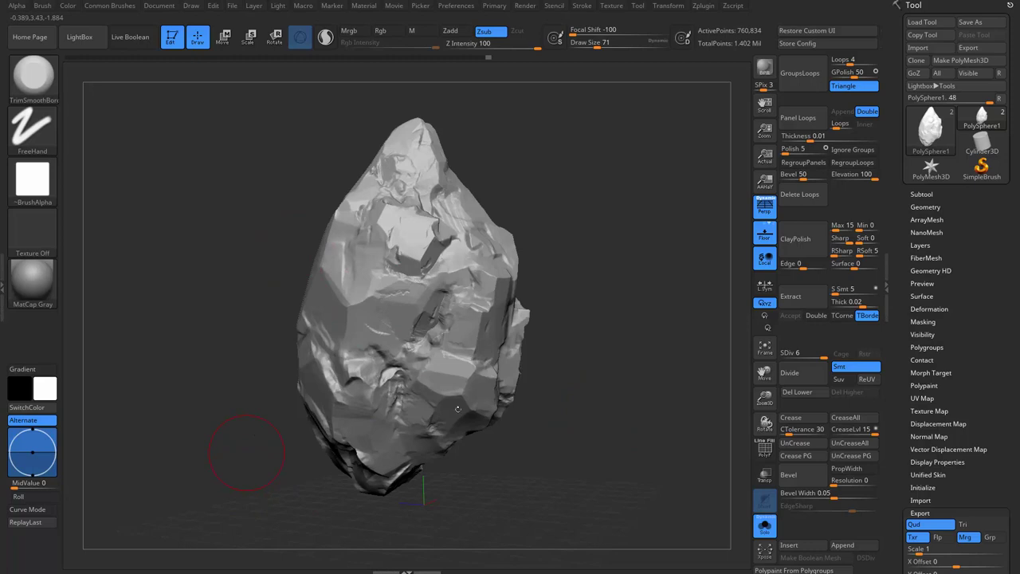
drag(247, 452, 375, 548)
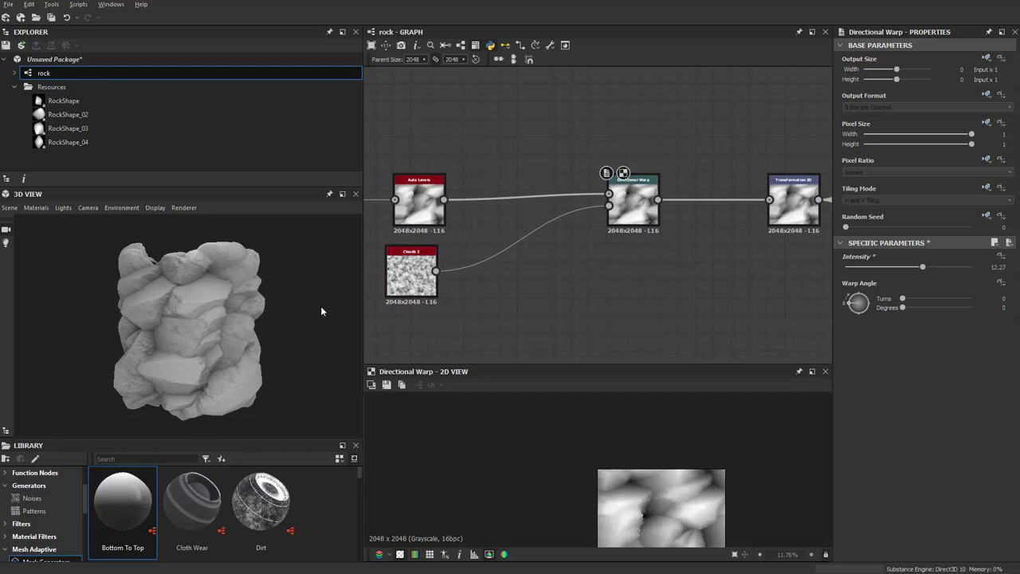
mouse_move(321, 311)
mouse_down()
mouse_move(243, 345)
mouse_move(287, 294)
mouse_up()
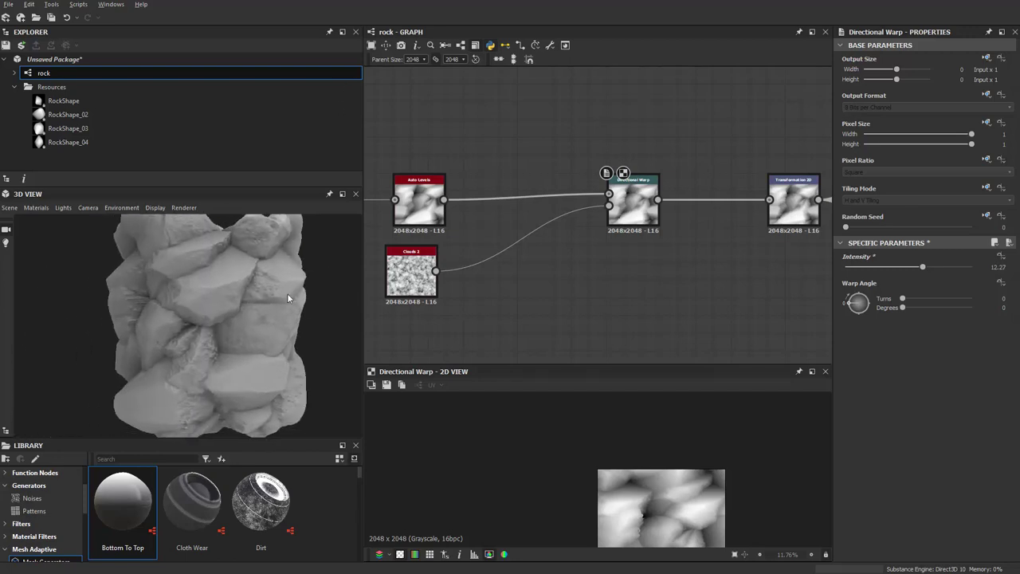
Pan and zoom the graph to bring the whole chain and the rock shape input nodes into view.
middle_drag(480, 222, 595, 315)
scroll(594, 319, down, 3)
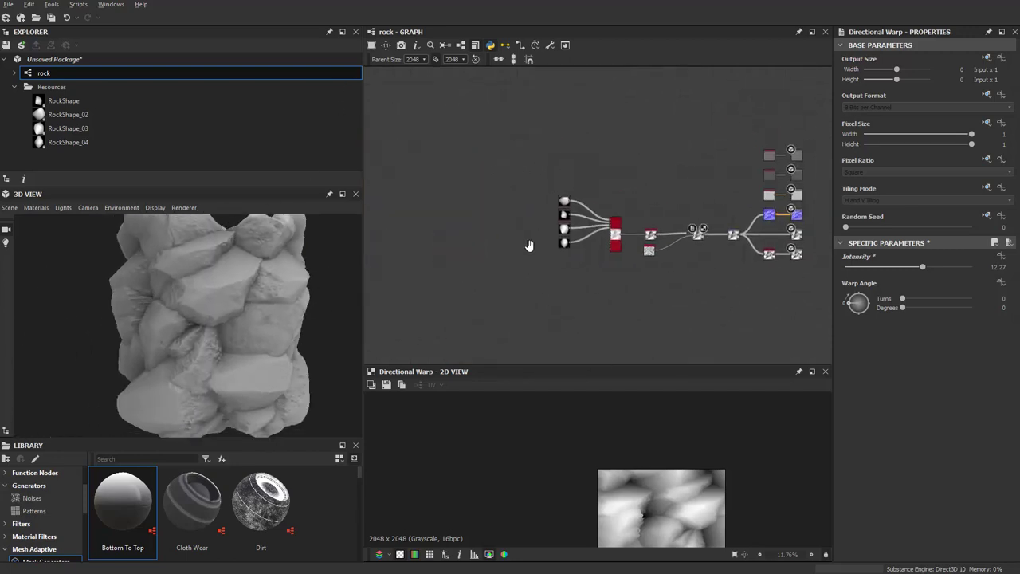
scroll(657, 335, down, 2)
drag(623, 239, 486, 121)
scroll(470, 160, down, 1)
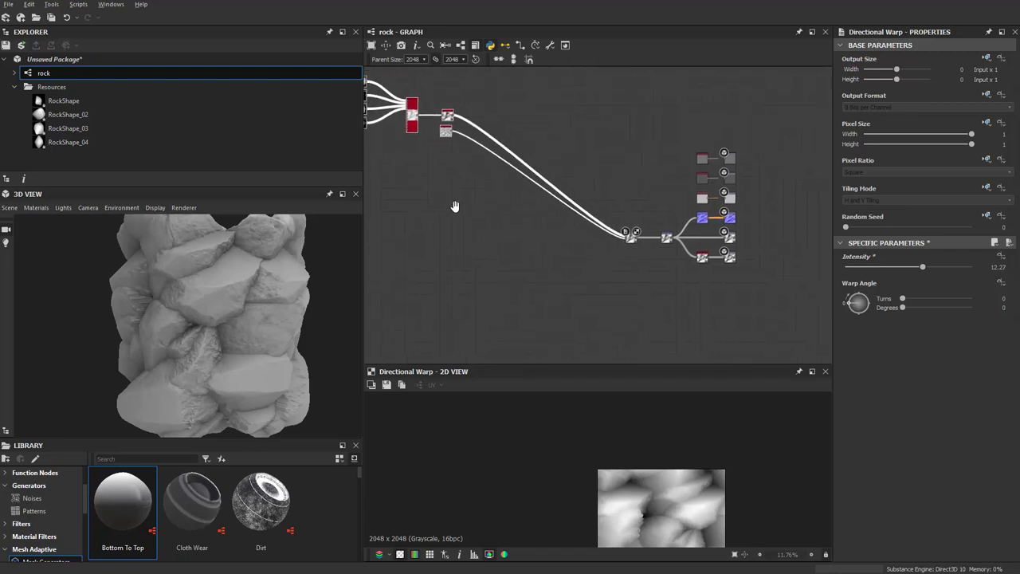
scroll(455, 205, down, 2)
scroll(518, 208, up, 3)
scroll(526, 239, up, 2)
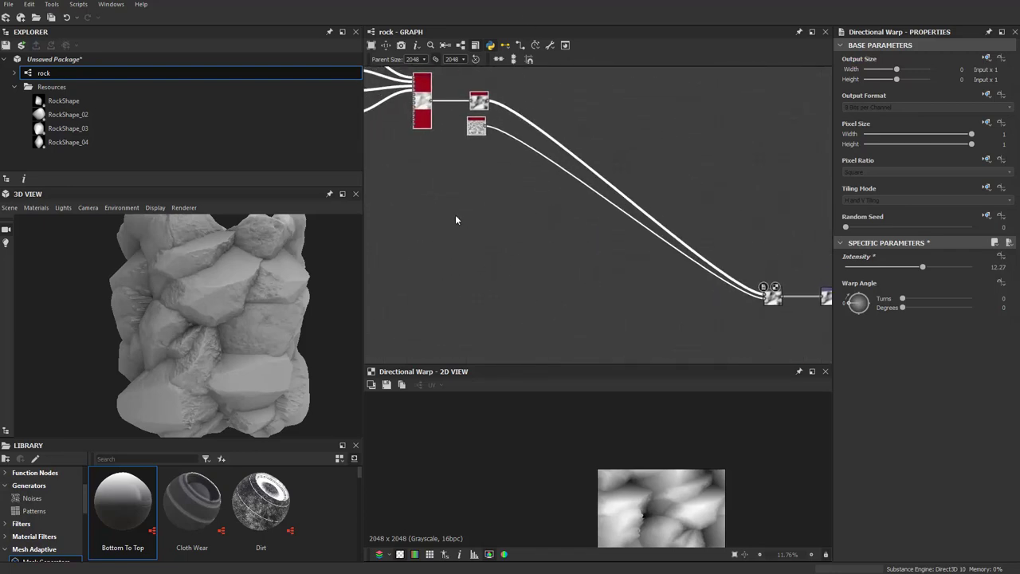
middle_drag(455, 219, 550, 336)
Remove the links feeding the Directional Warp node so the preview shows a plain cylinder.
key(ctrl+z)
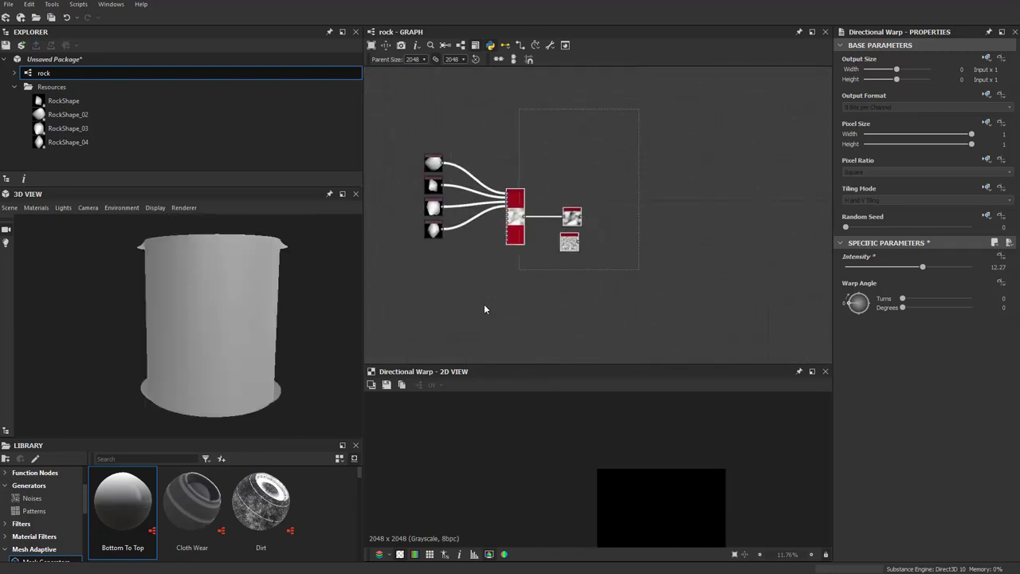
middle_drag(539, 260, 563, 188)
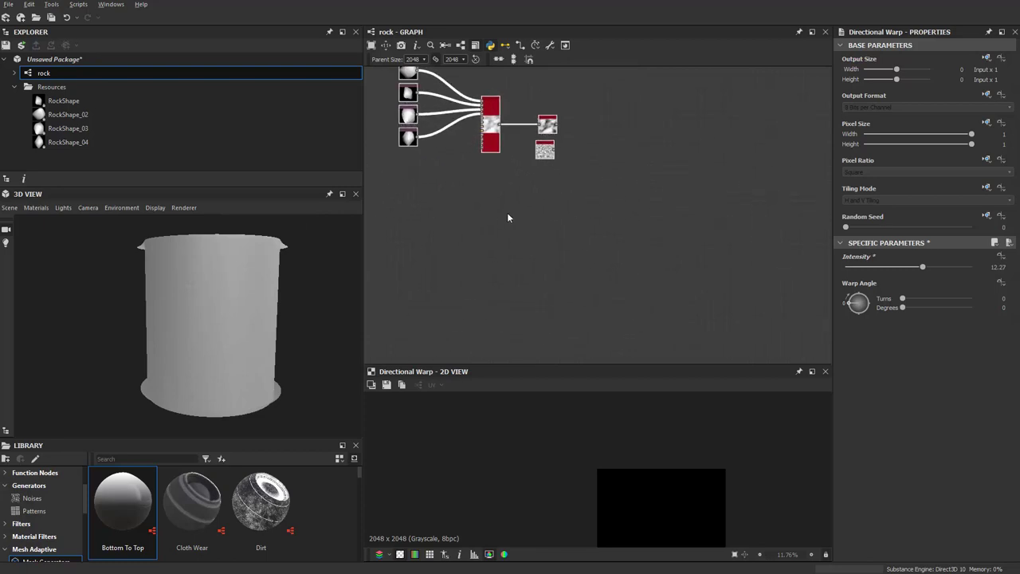
scroll(526, 207, down, 3)
scroll(546, 216, up, 3)
scroll(571, 224, down, 1)
Link the rock_low mesh from the rock_with_designer folder into Resources as a 3D scene.
scroll(572, 275, down, 1)
right_click(573, 275)
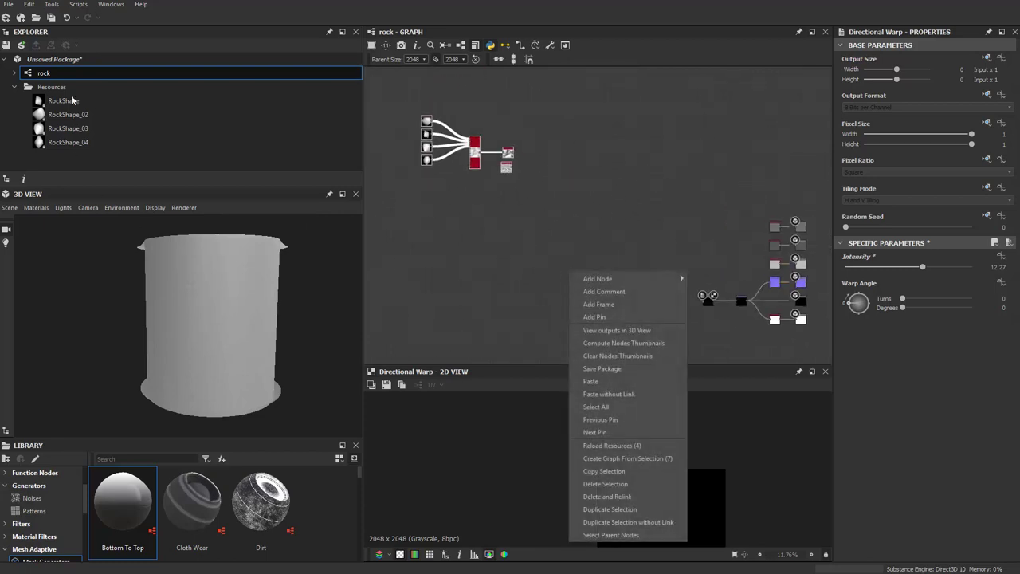
click(78, 87)
right_click(89, 91)
mouse_move(109, 121)
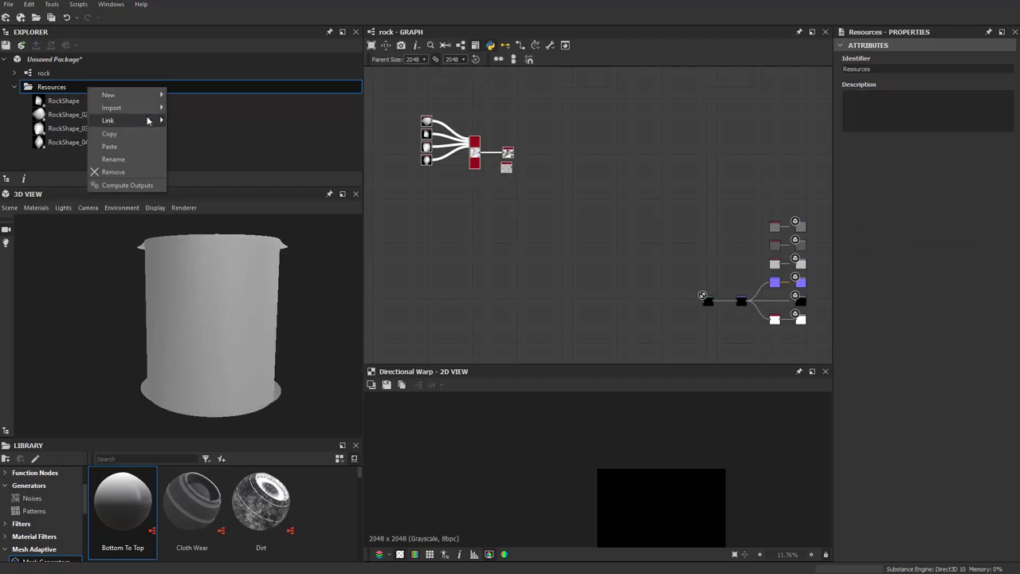
click(191, 121)
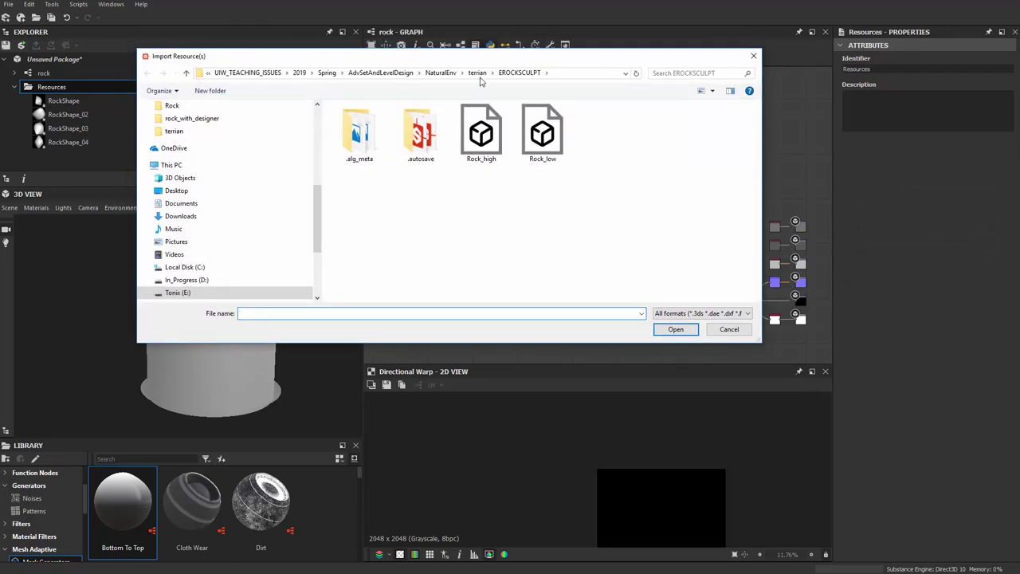
click(477, 73)
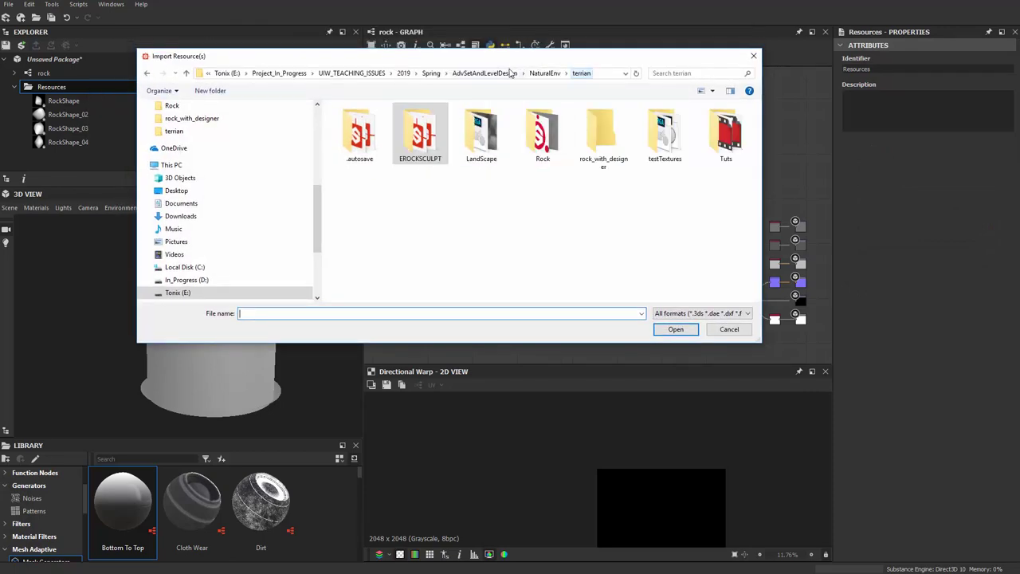
double_click(607, 137)
double_click(429, 143)
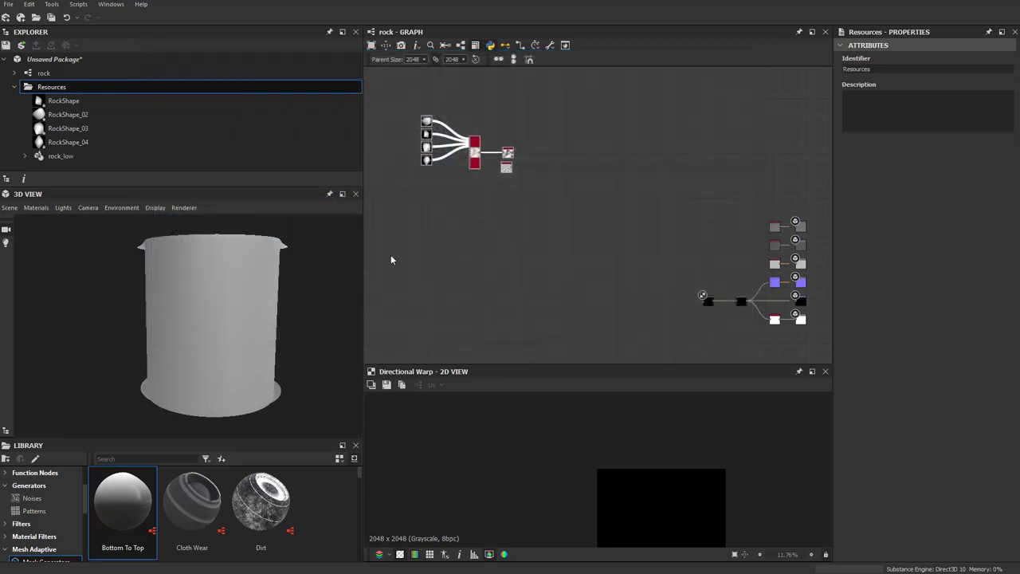
Link the rock_high mesh into Resources too, and display rock_low in the 3D view.
click(79, 73)
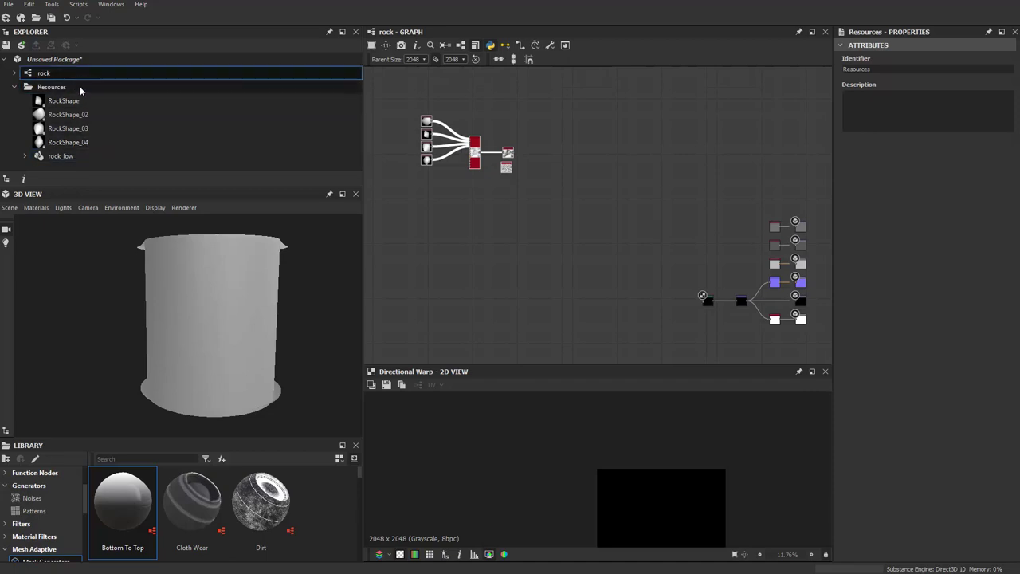
click(80, 88)
right_click(84, 85)
mouse_move(104, 117)
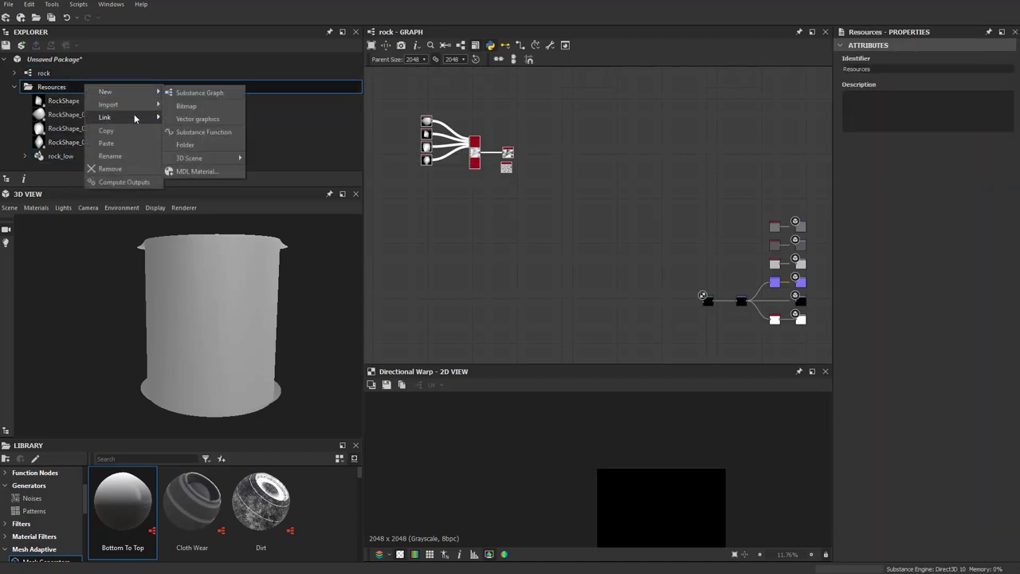
click(192, 121)
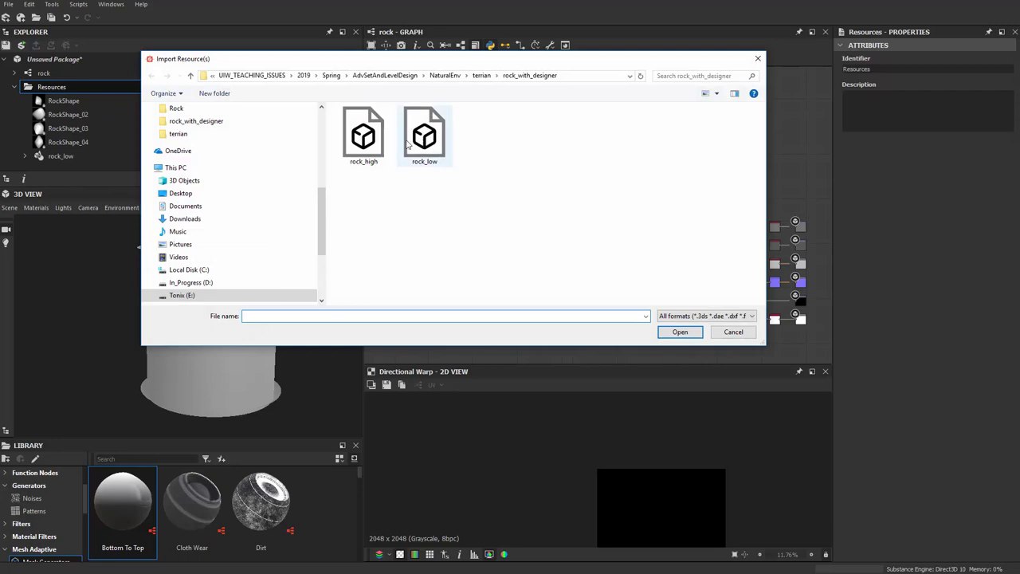
double_click(363, 136)
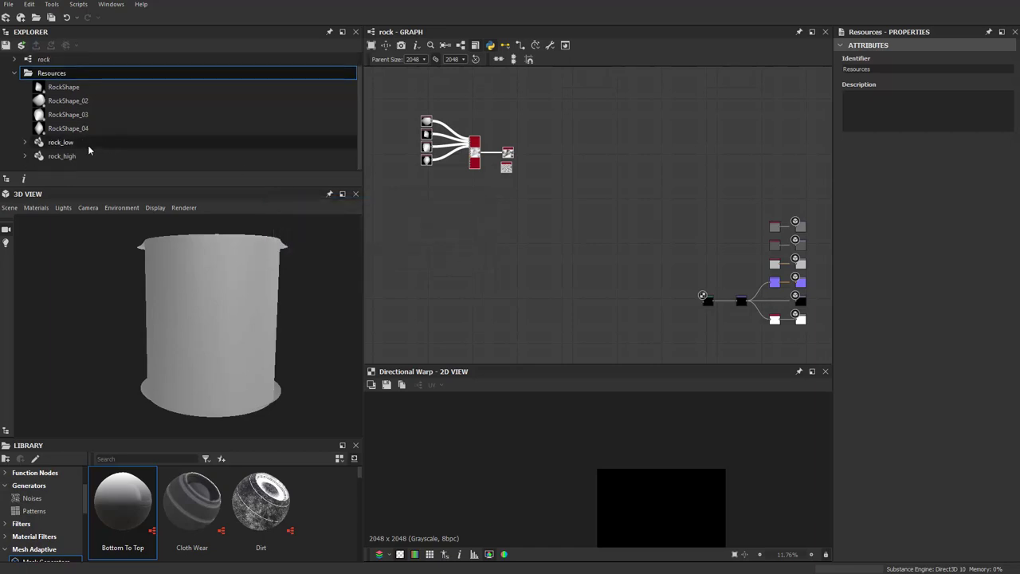
mouse_move(87, 145)
mouse_down()
mouse_move(145, 291)
mouse_move(127, 293)
mouse_move(147, 295)
mouse_up()
Open Bake model information for rock_low and add rock_high from Resources as its high-definition mesh.
right_click(67, 143)
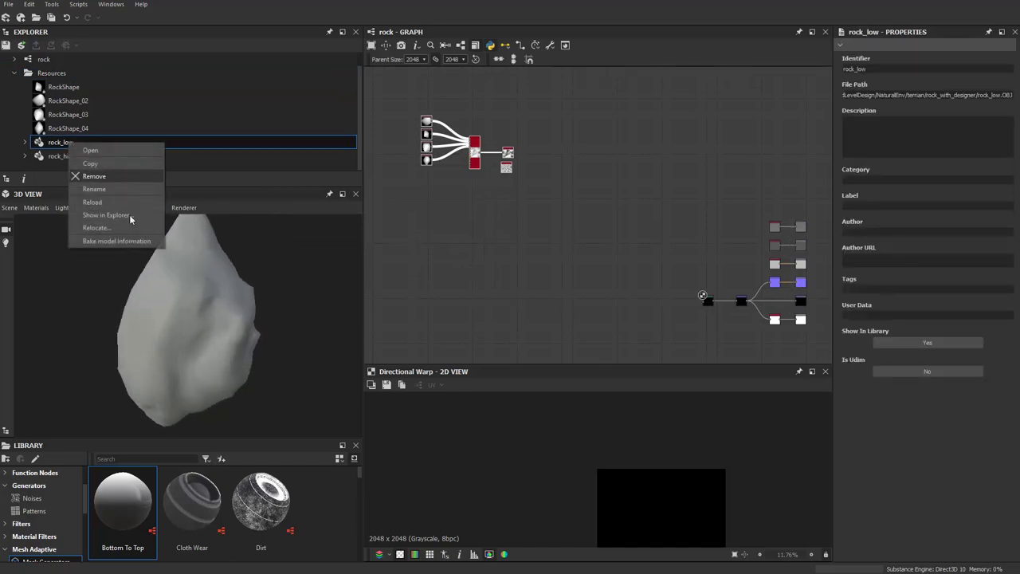
click(116, 241)
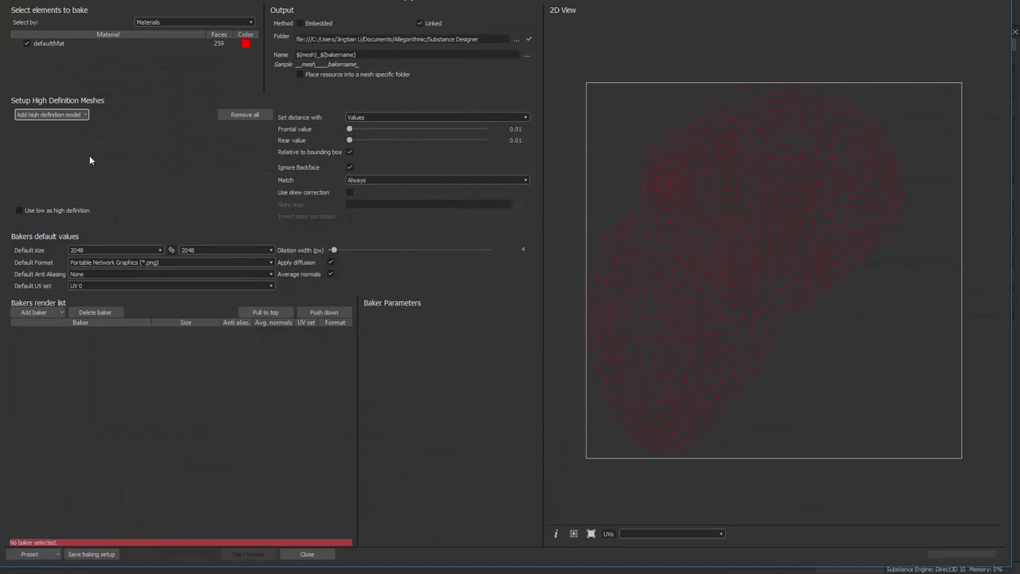
click(70, 116)
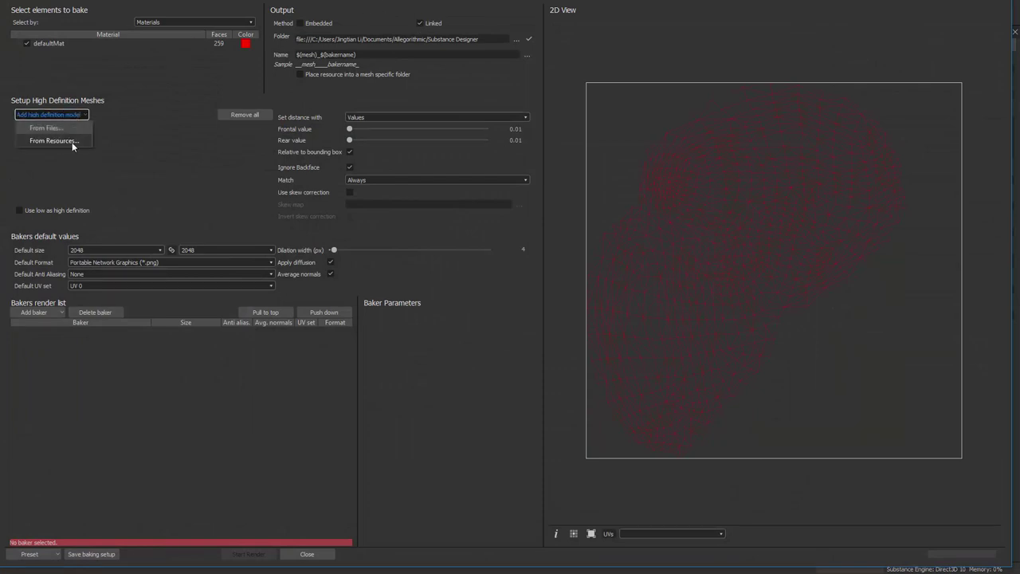
click(70, 141)
drag(443, 110, 442, 116)
click(467, 183)
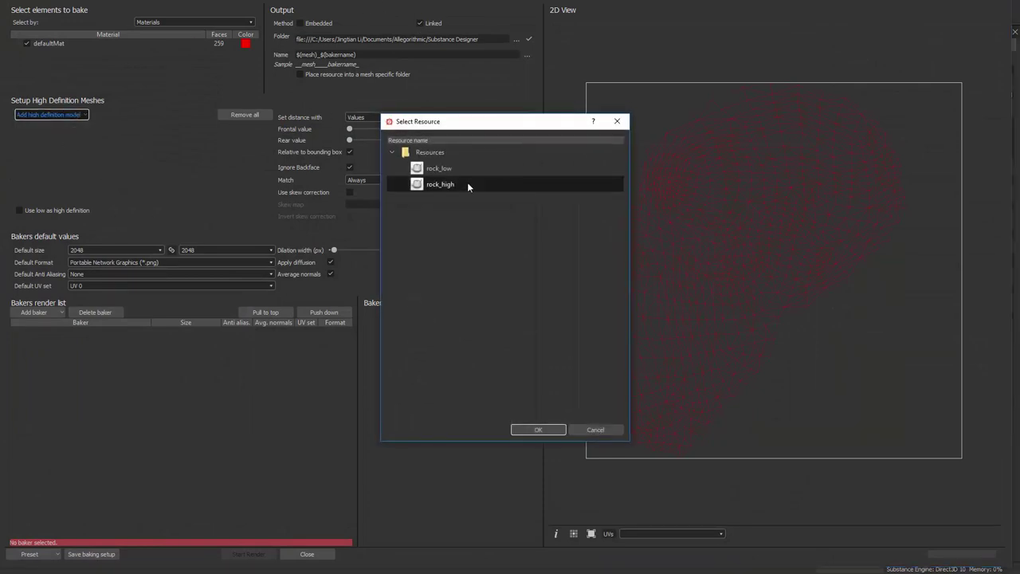
click(538, 430)
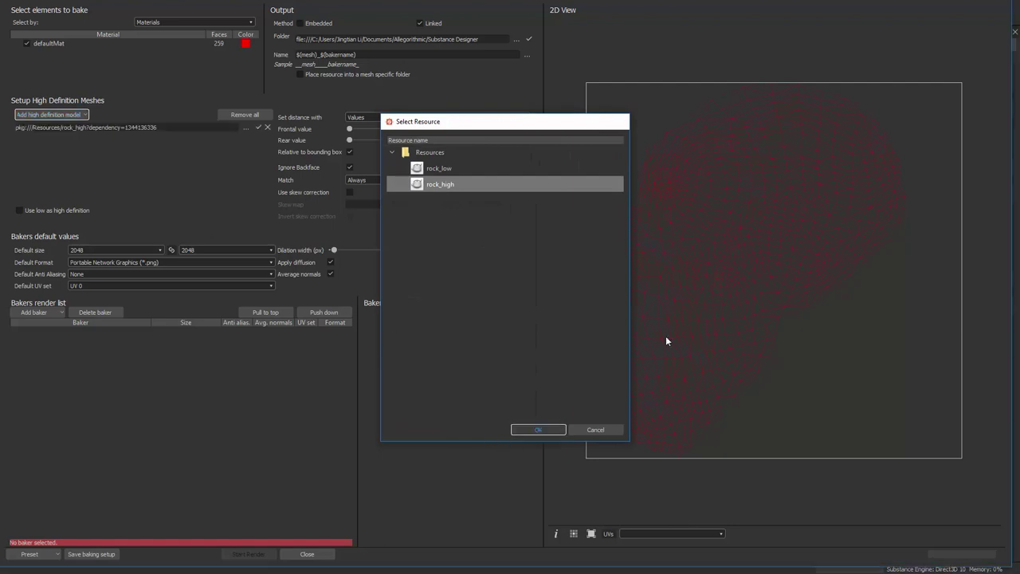
click(35, 313)
Add Ambient Occlusion, Normal, Curvature, Position and World Space Normals bakers to the rock_low bake.
click(57, 338)
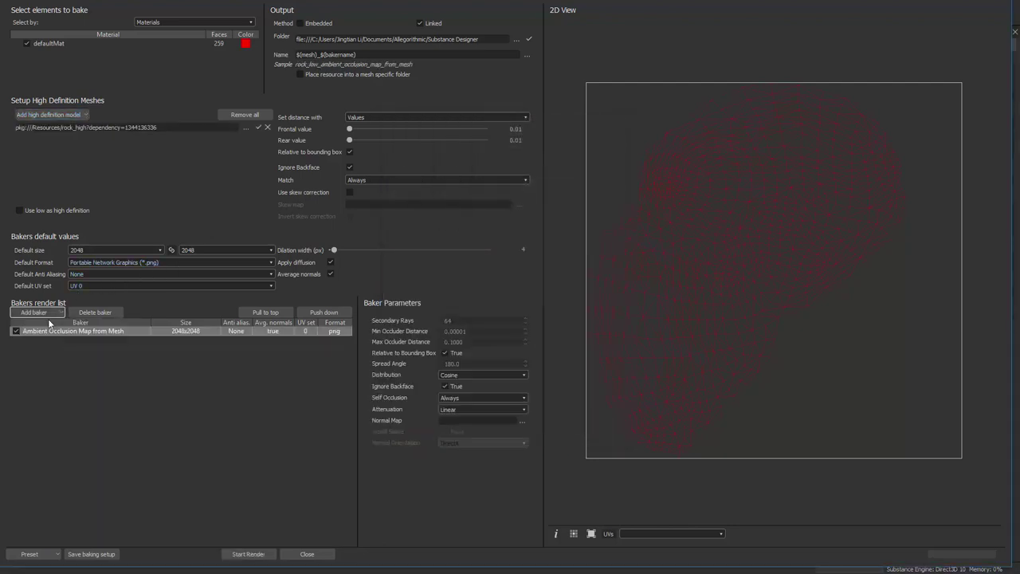
click(44, 312)
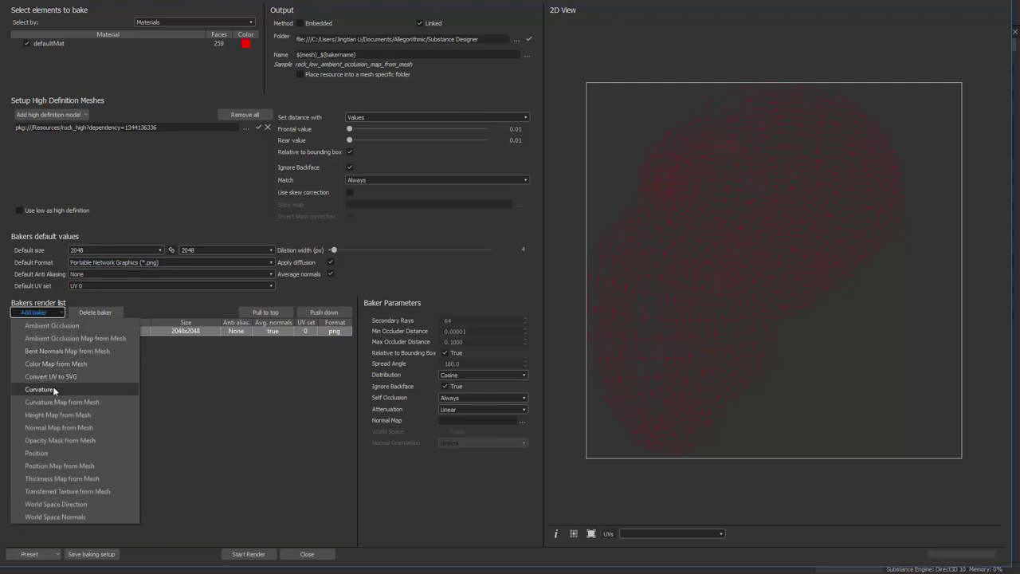
click(76, 429)
click(53, 311)
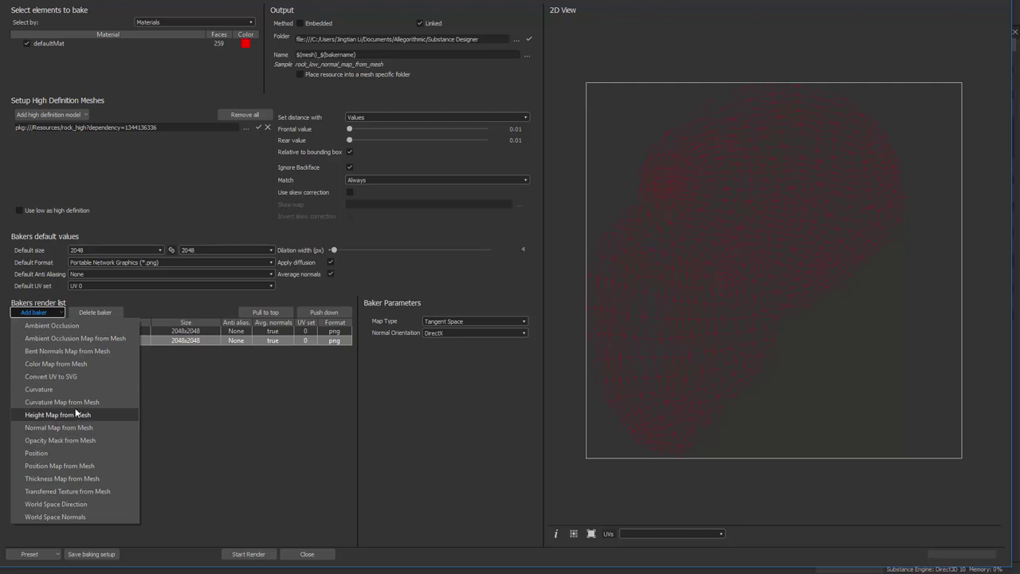
click(78, 402)
click(33, 311)
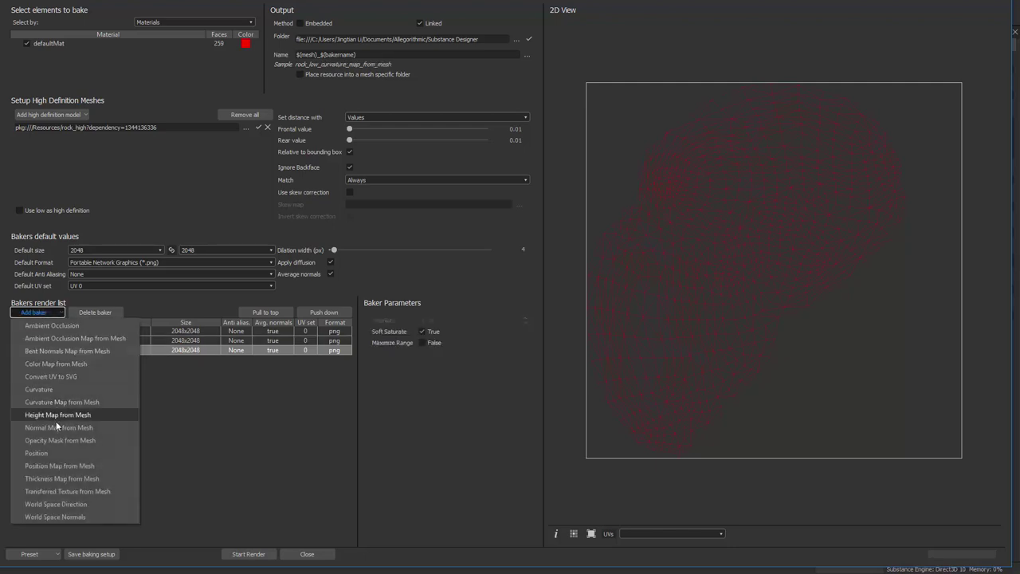
click(62, 464)
click(33, 312)
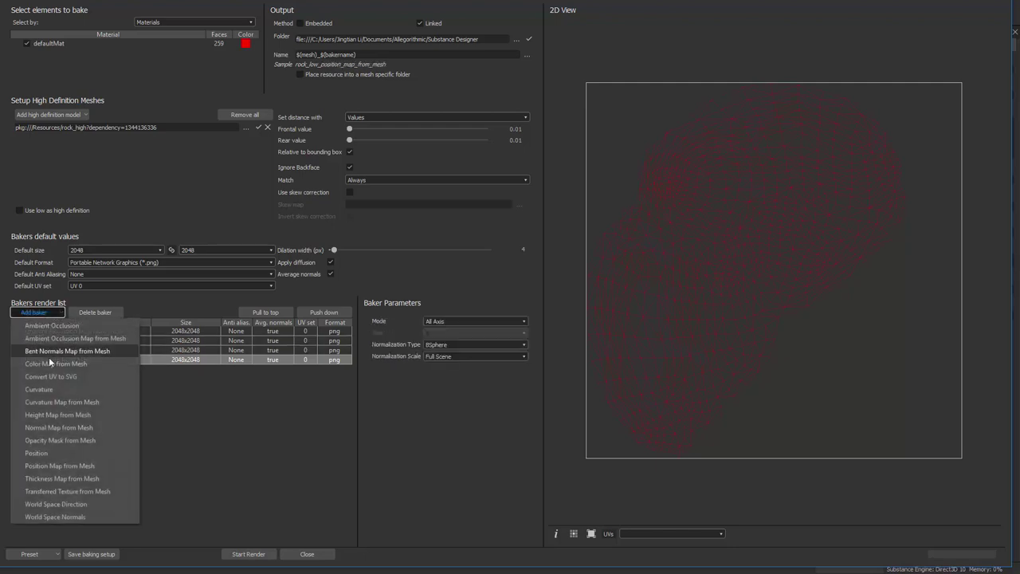
click(68, 517)
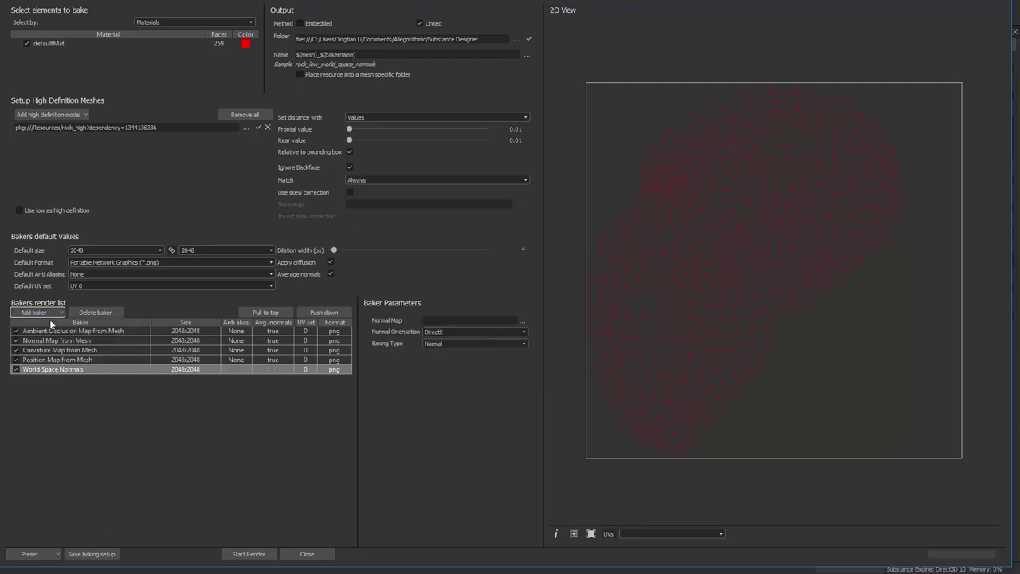
click(33, 311)
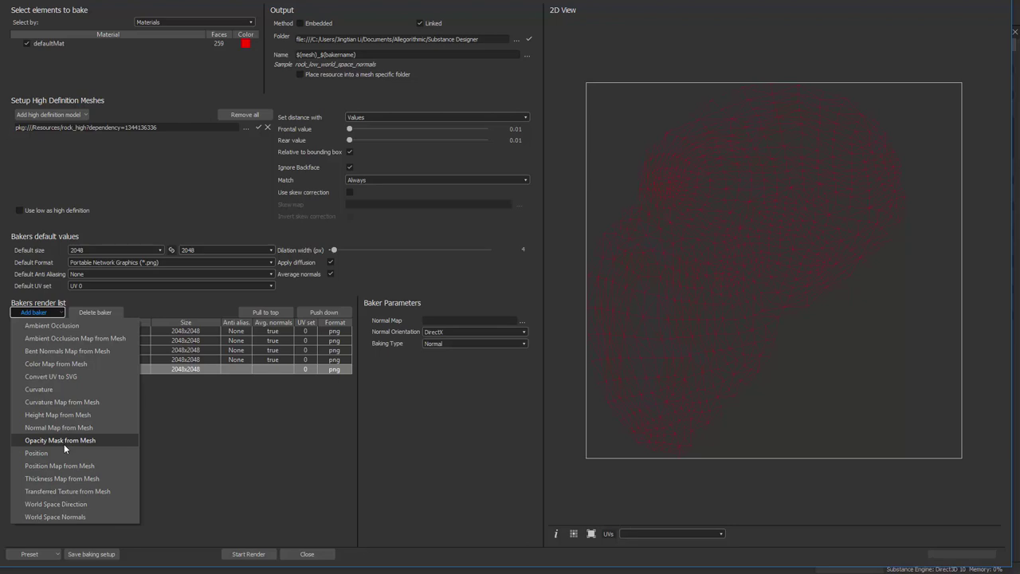
click(220, 380)
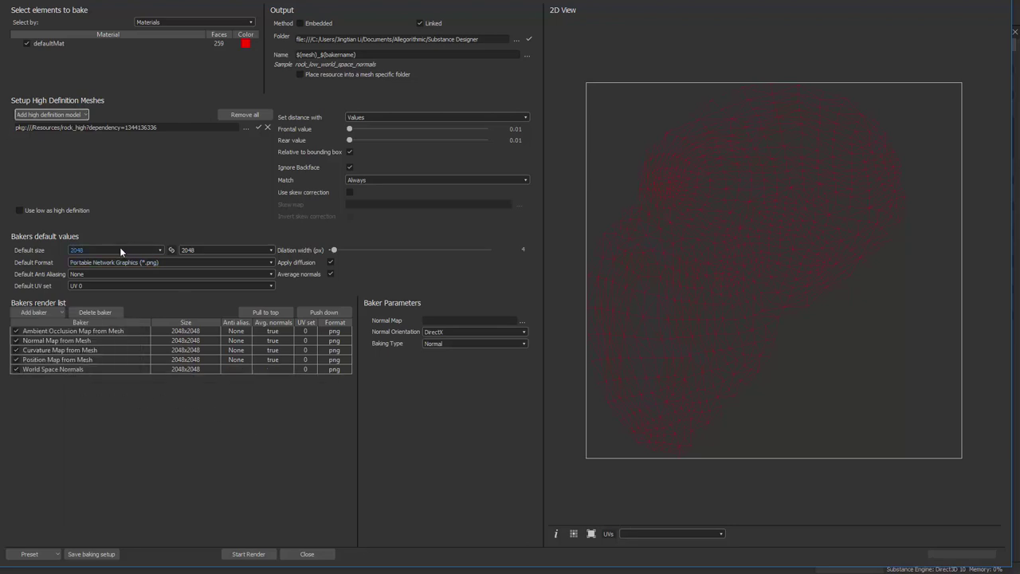
Set Default Anti Aliasing to Subsampling 2x2, leaving the baking type at Normal.
click(92, 275)
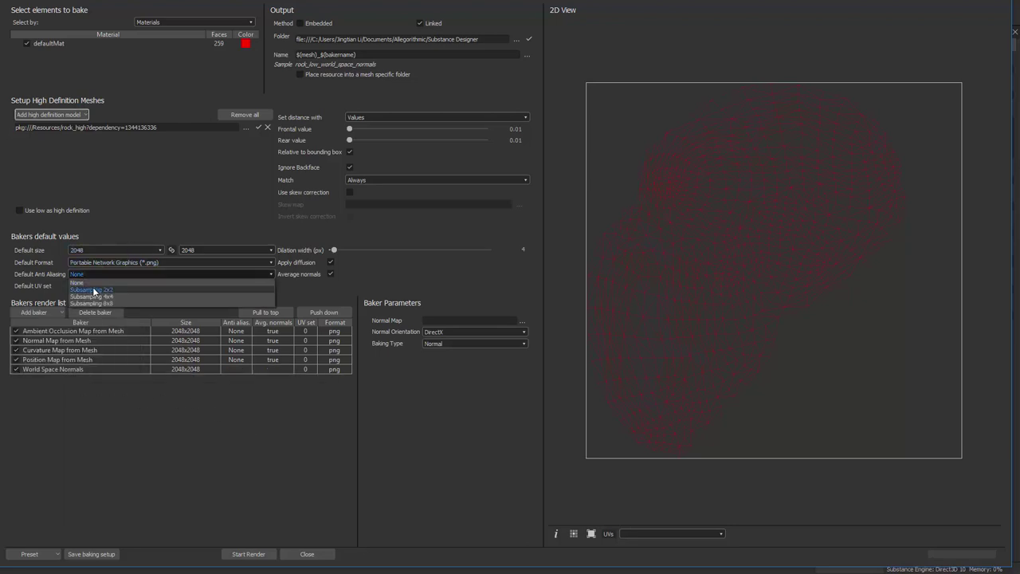
click(85, 284)
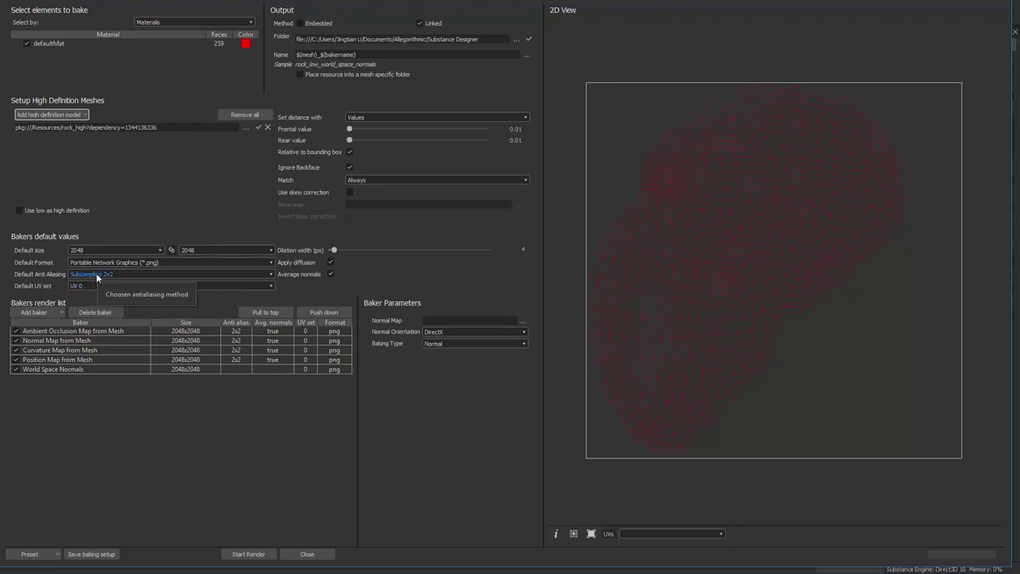
click(97, 275)
click(96, 276)
click(97, 275)
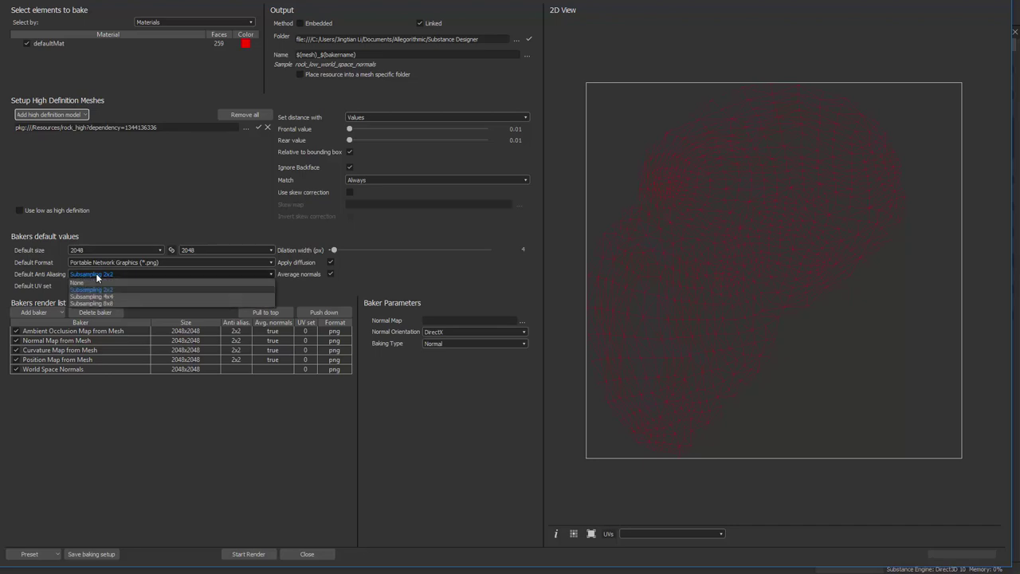
click(97, 276)
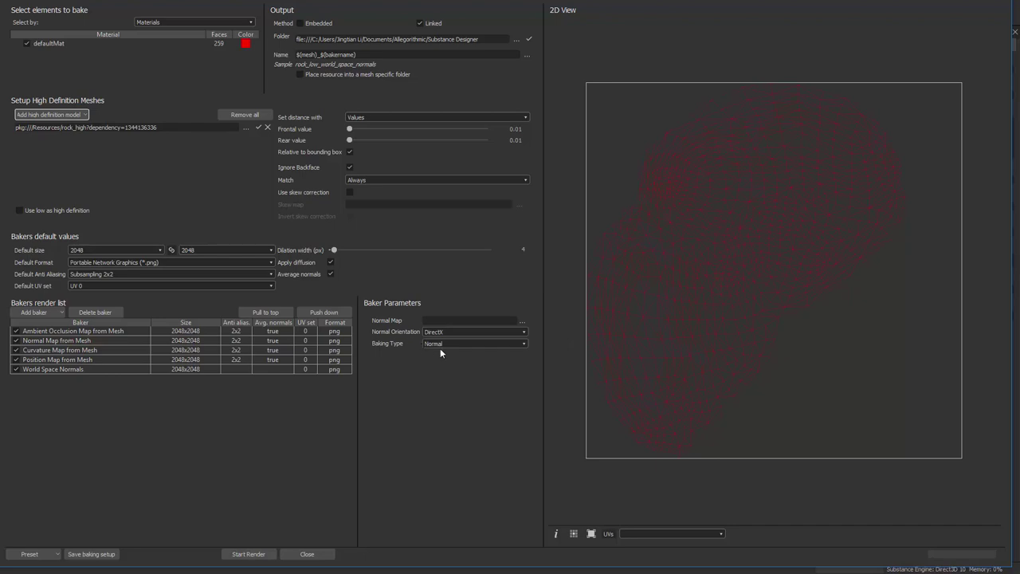
click(460, 341)
click(461, 341)
Start baking the queued rock_low maps, then view the ZBrush rock with its polygon wireframe.
click(265, 557)
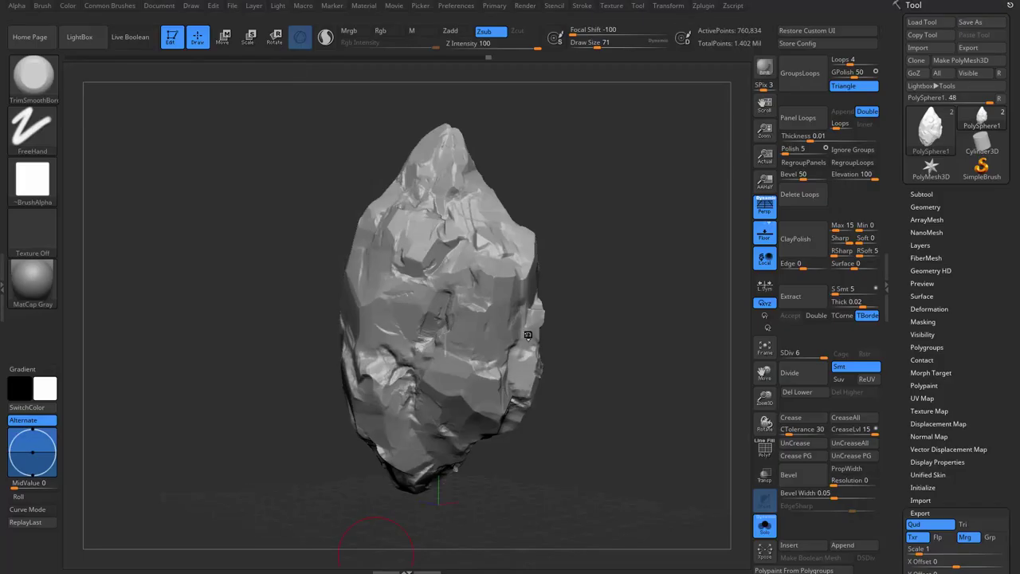
drag(611, 283, 635, 291)
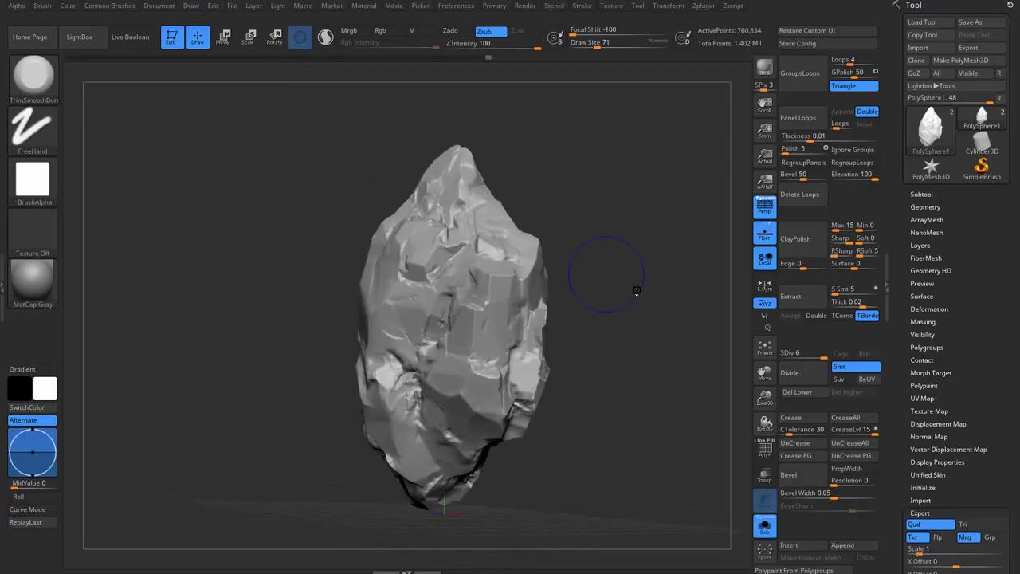
key(shift+f)
Compare the PolySphere and PolySphere1 subtools with PolyF, then bring up Zplugin > Decimation Master.
click(916, 194)
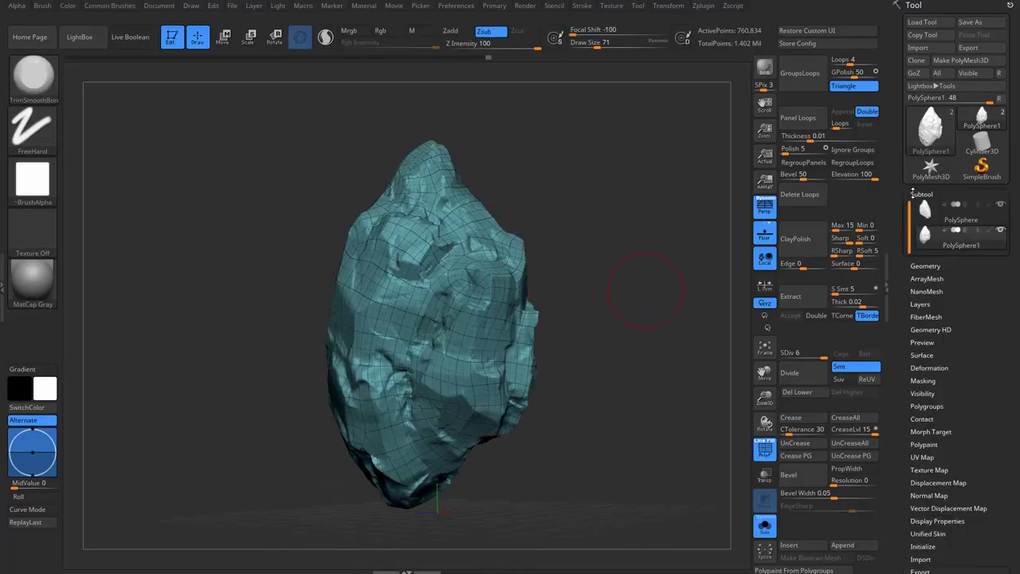
click(940, 212)
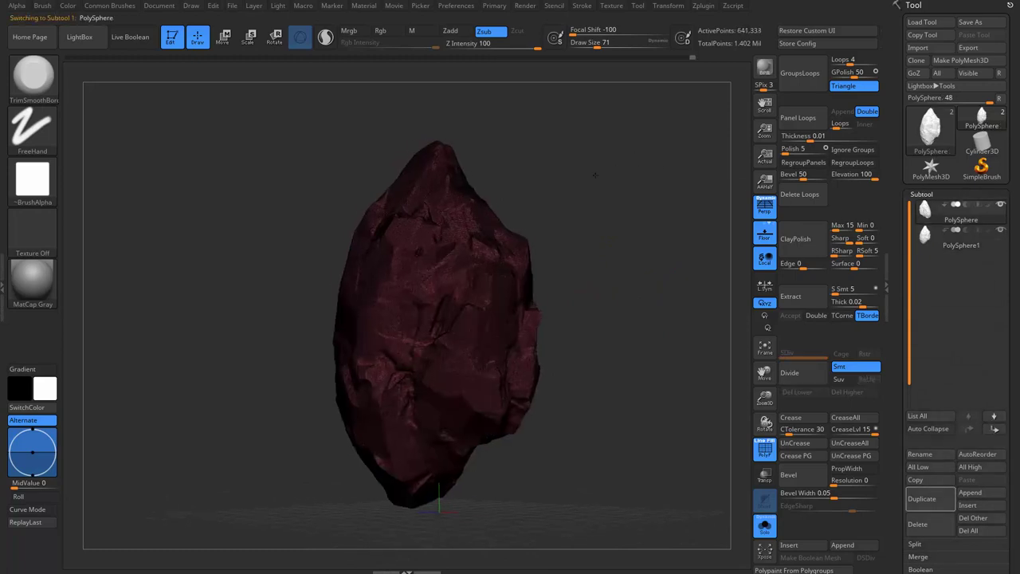
key(shift+f)
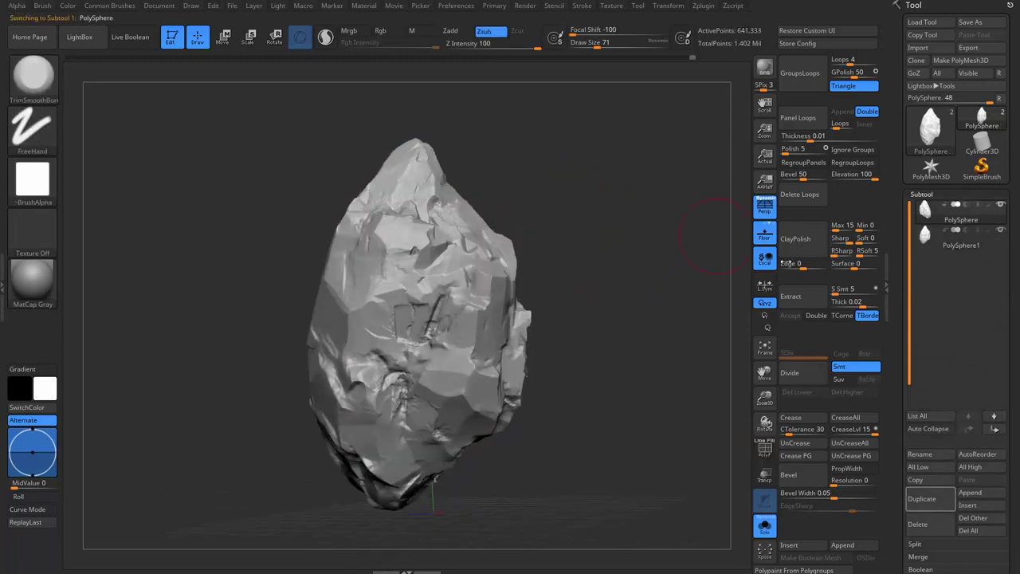
click(960, 239)
key(shift+f)
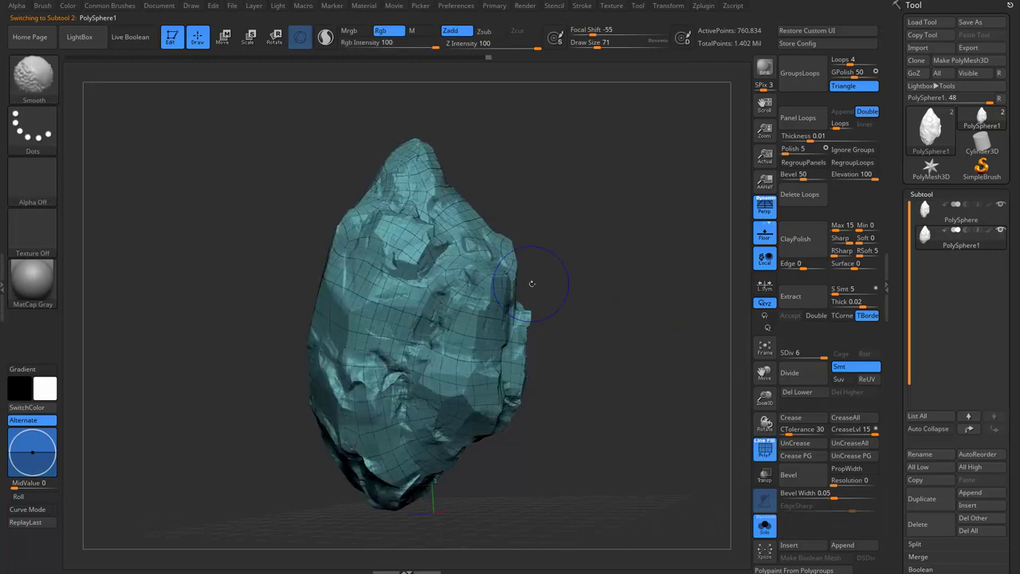
key(shift+f)
alt+click(531, 282)
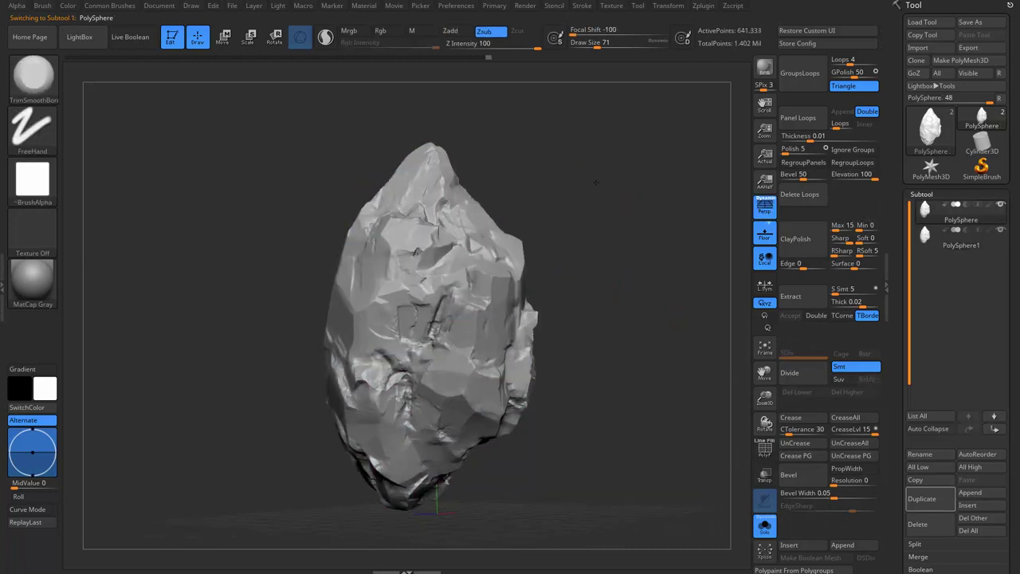
click(703, 8)
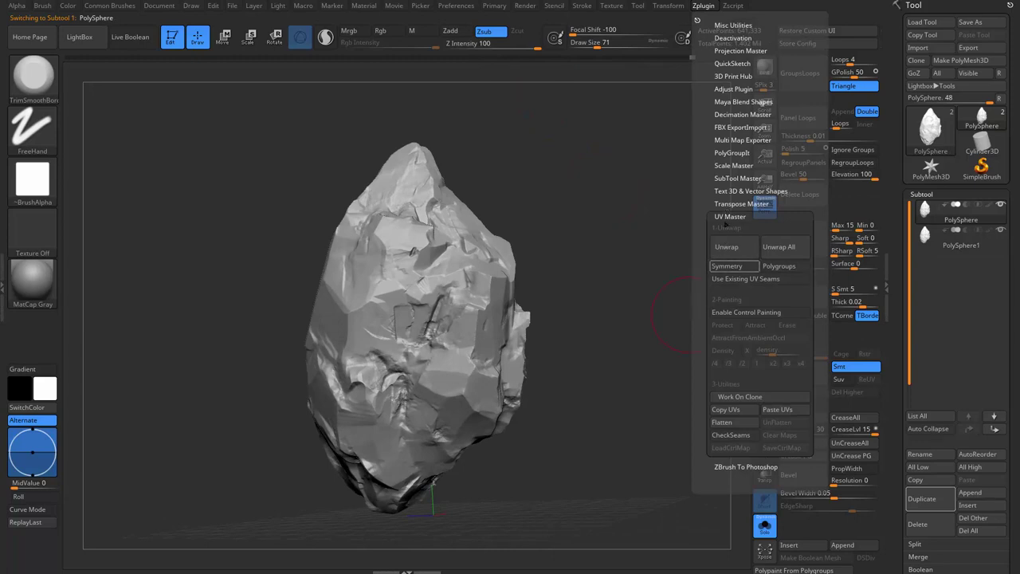
click(740, 114)
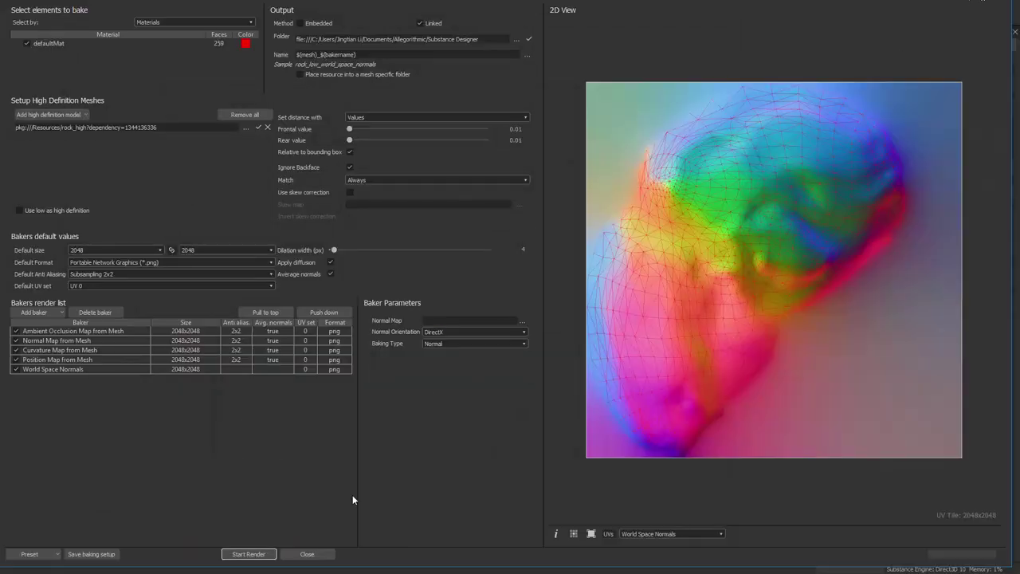
Close the Baking window, returning to the rock graph with the baked AO and normal maps in Resources.
click(309, 554)
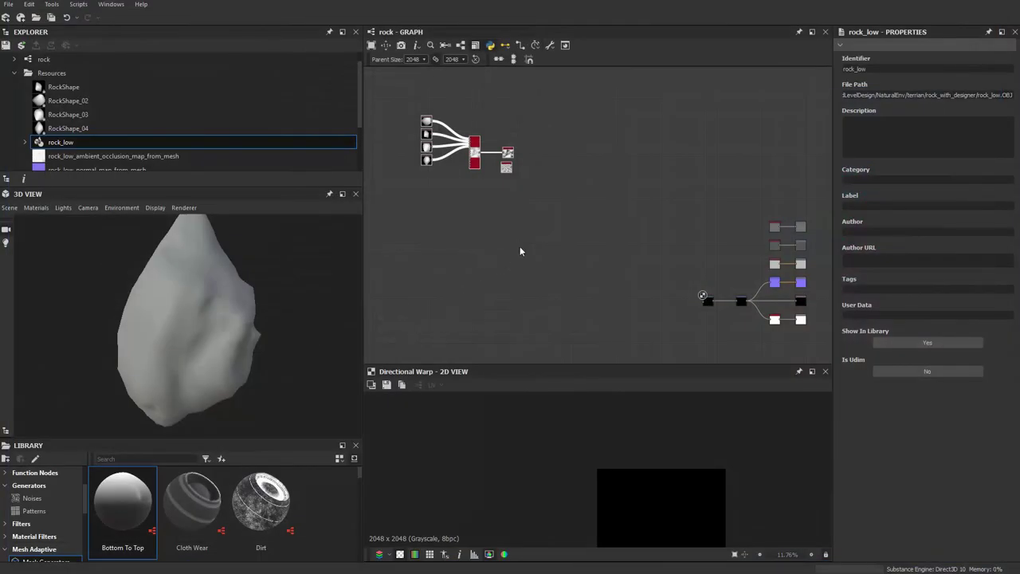
Wire rock_low_normal_map_from_mesh into the Normal output and delete the old Normal node.
scroll(635, 189, up, 2)
scroll(635, 189, up, 2)
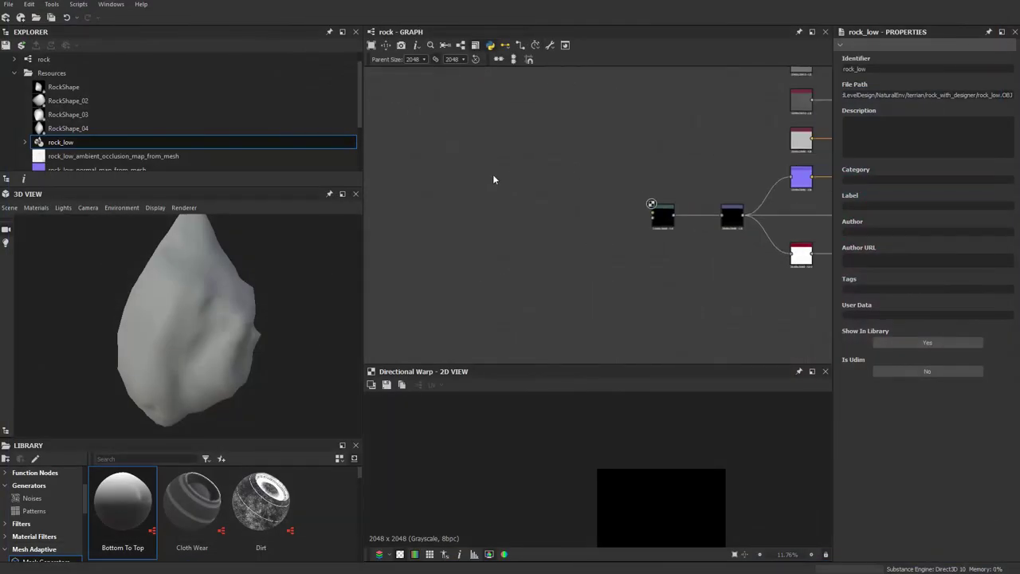
scroll(96, 108, down, 2)
drag(96, 108, 758, 172)
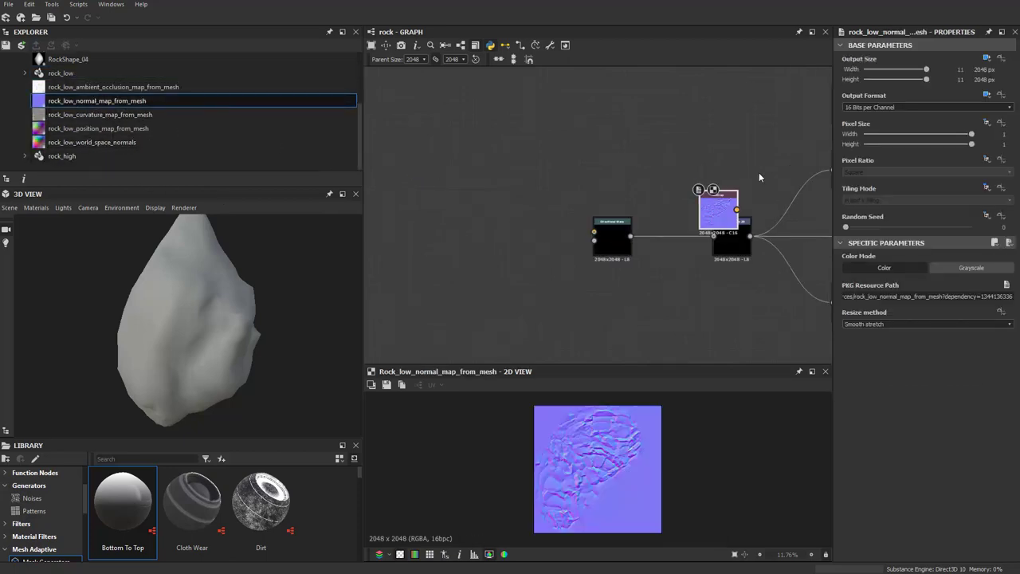
scroll(528, 182, up, 2)
scroll(616, 162, up, 2)
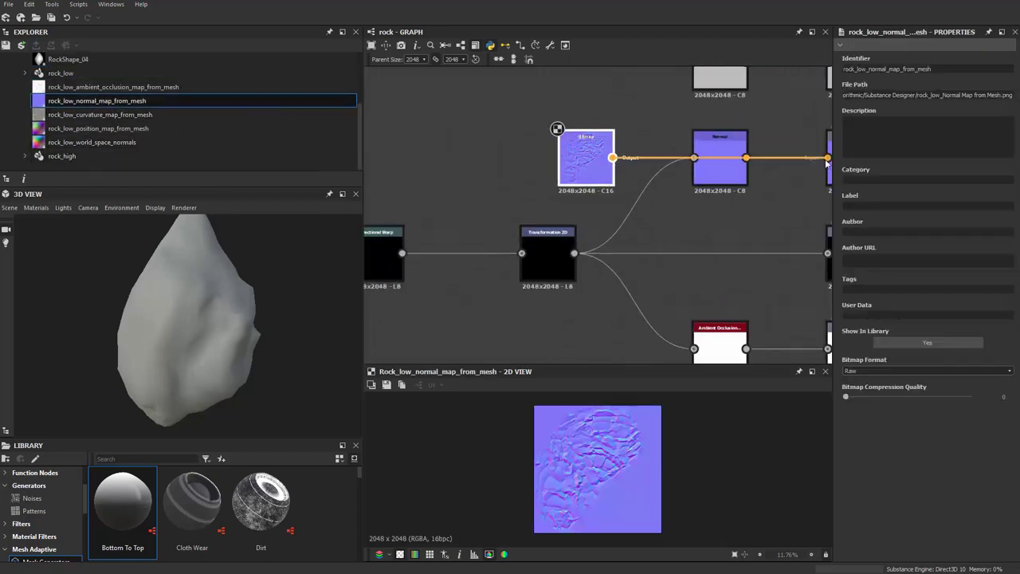
drag(612, 157, 827, 158)
drag(719, 175, 720, 194)
key(Delete)
scroll(514, 207, down, 2)
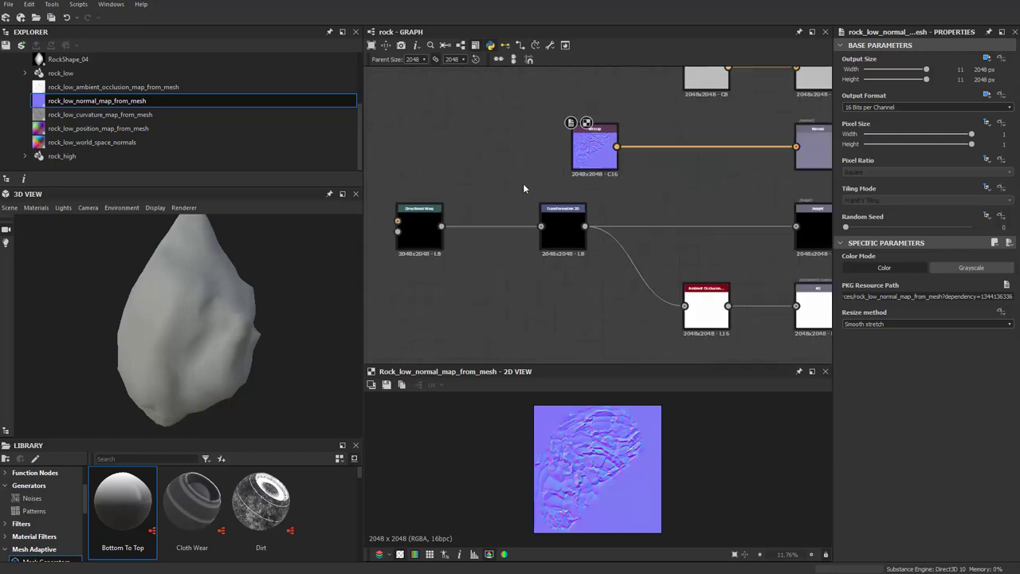
right_click(495, 144)
click(558, 210)
Move the Directional Warp and Transformation nodes to the left of the graph.
scroll(789, 120, down, 1)
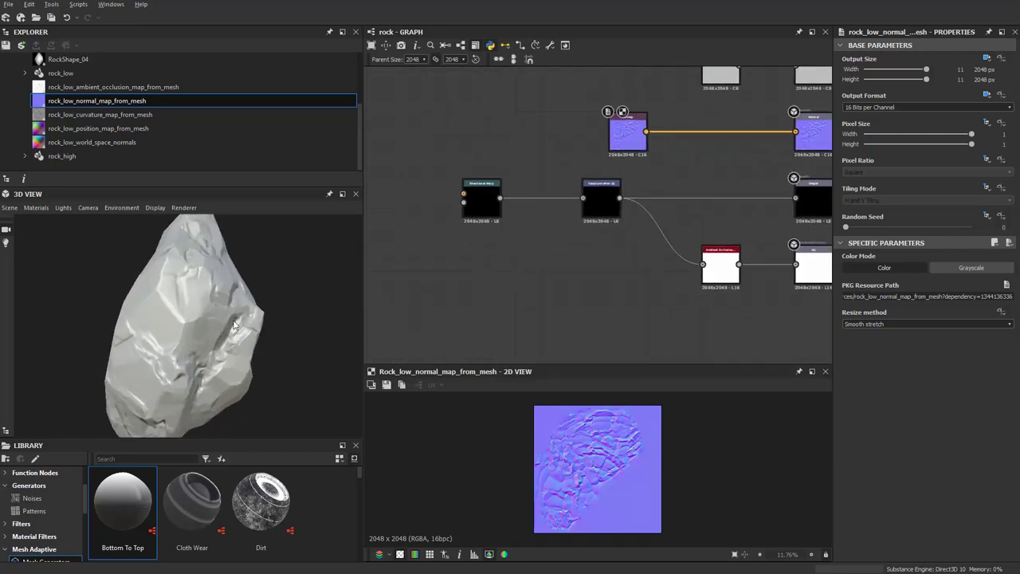
scroll(422, 255, down, 1)
mouse_move(413, 207)
mouse_down()
mouse_move(583, 251)
mouse_move(530, 239)
mouse_up()
mouse_move(481, 205)
mouse_down()
mouse_move(553, 293)
mouse_move(576, 258)
mouse_up()
scroll(547, 277, up, 1)
mouse_move(576, 258)
middle_down()
mouse_move(504, 273)
mouse_move(605, 205)
middle_up()
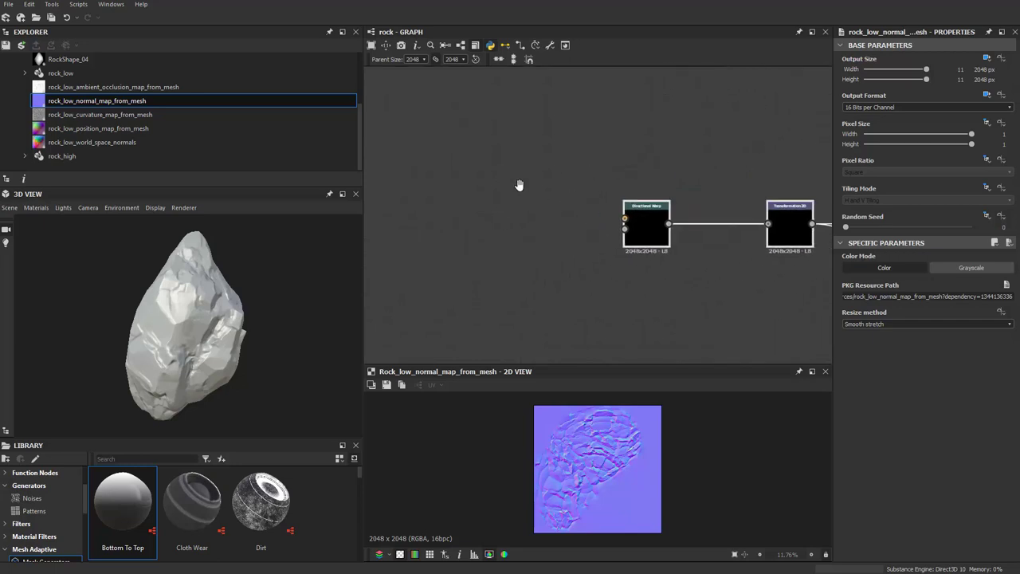
Add a Clouds 2 noise node via the 'clouds' search and place it to the left.
key(space)
text(clouds)
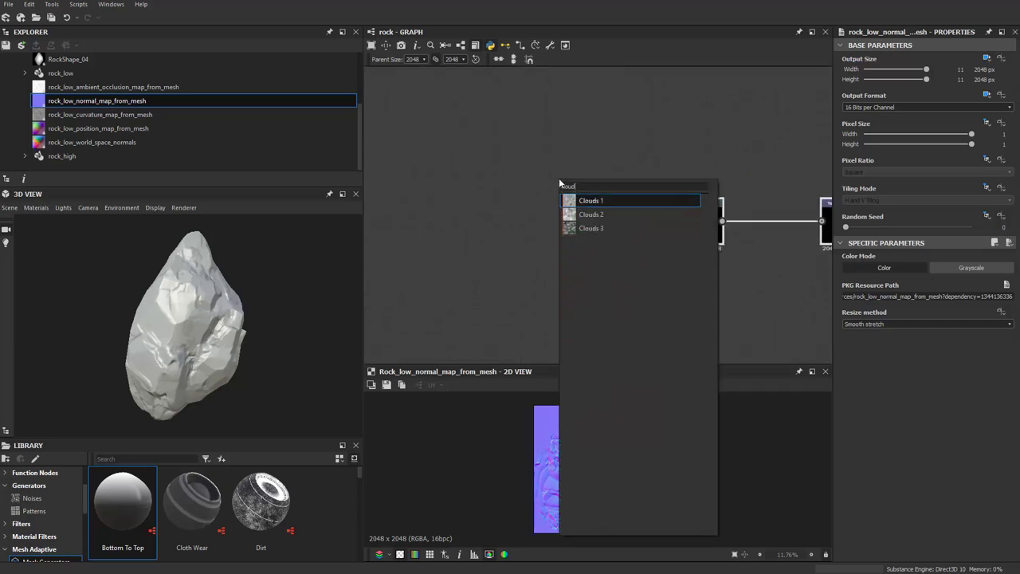
key(Down)
key(Return)
drag(560, 182, 479, 214)
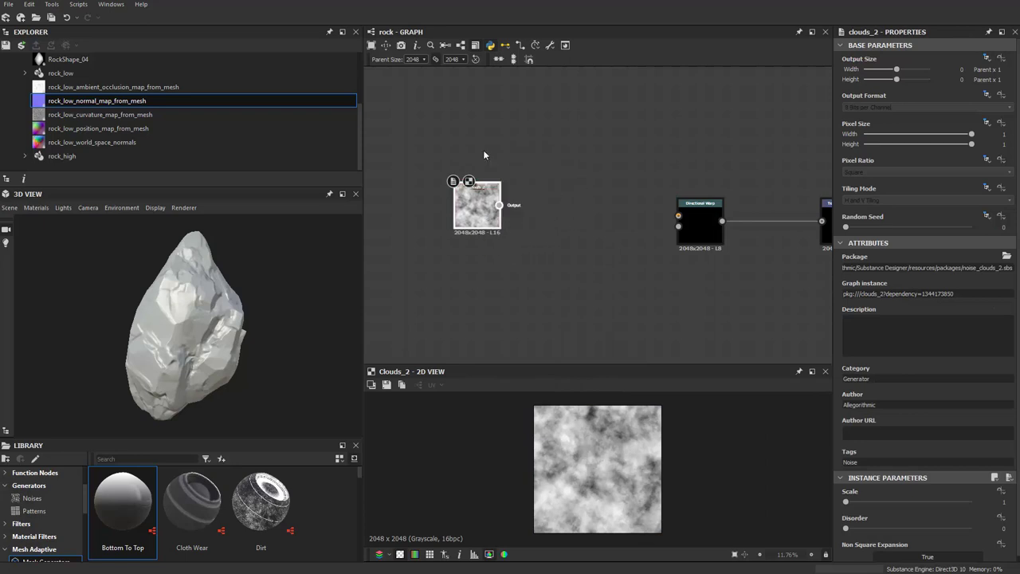
click(116, 90)
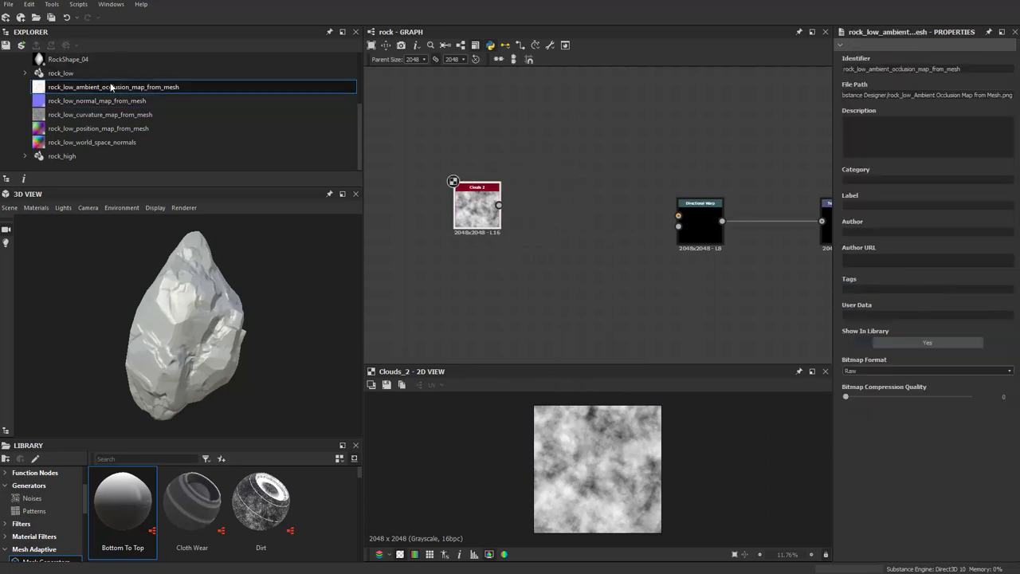
scroll(510, 174, up, 2)
Add a Tri Planar Grayscale node and connect Clouds 2 into its input.
key(space)
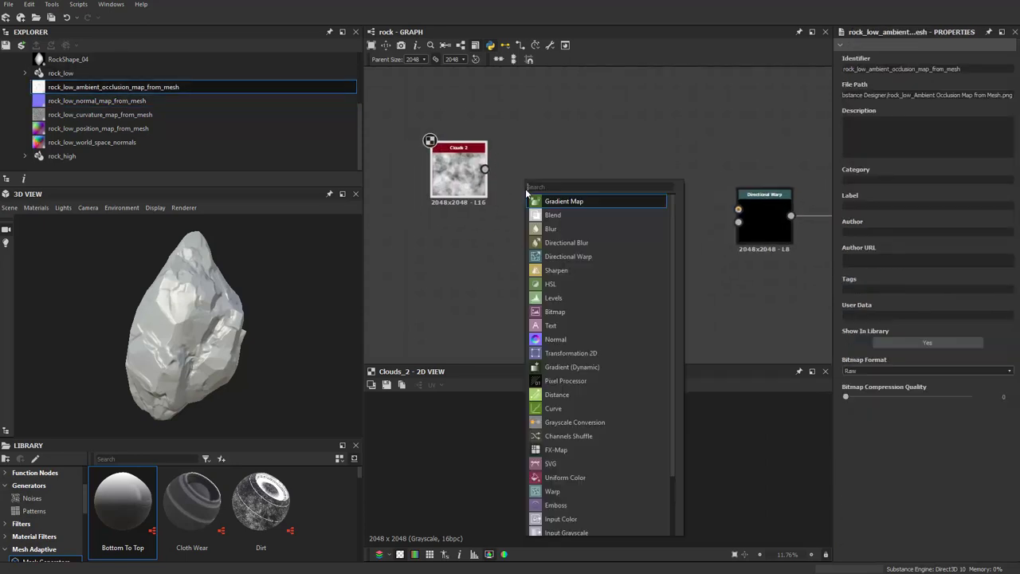
text(tri)
key(Down)
key(Return)
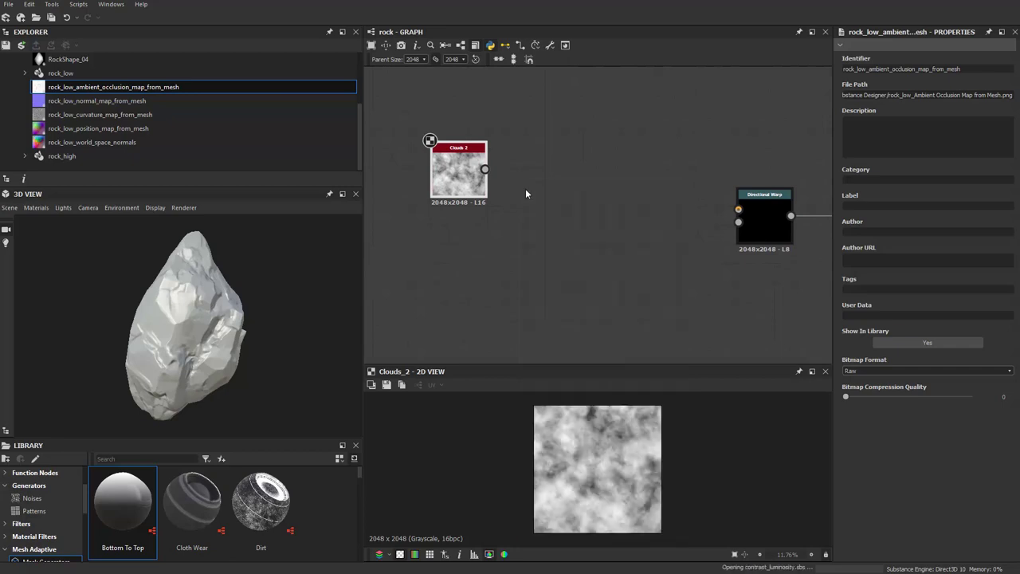
drag(482, 192, 482, 162)
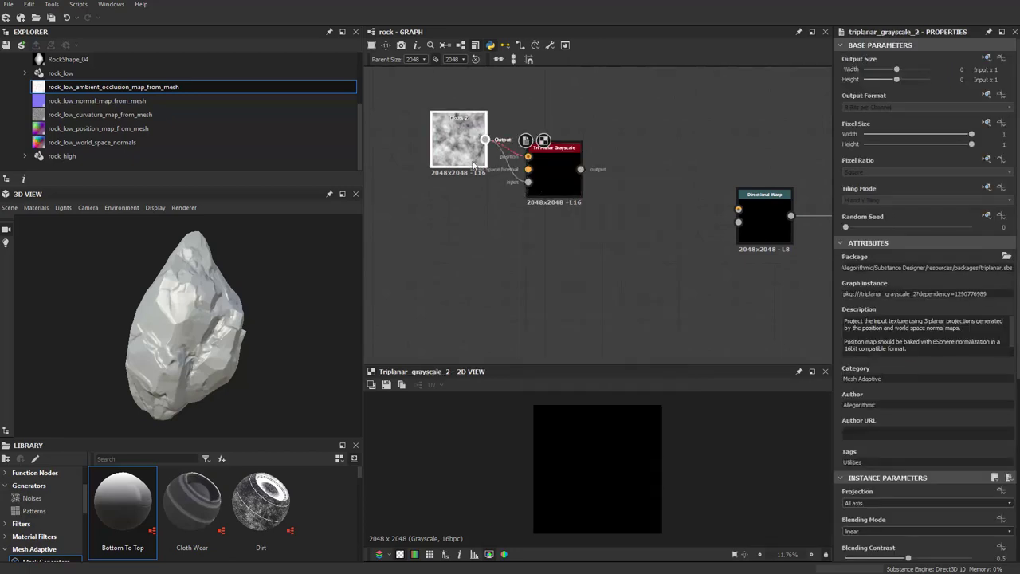
drag(473, 165, 474, 239)
scroll(514, 199, up, 2)
drag(539, 144, 533, 140)
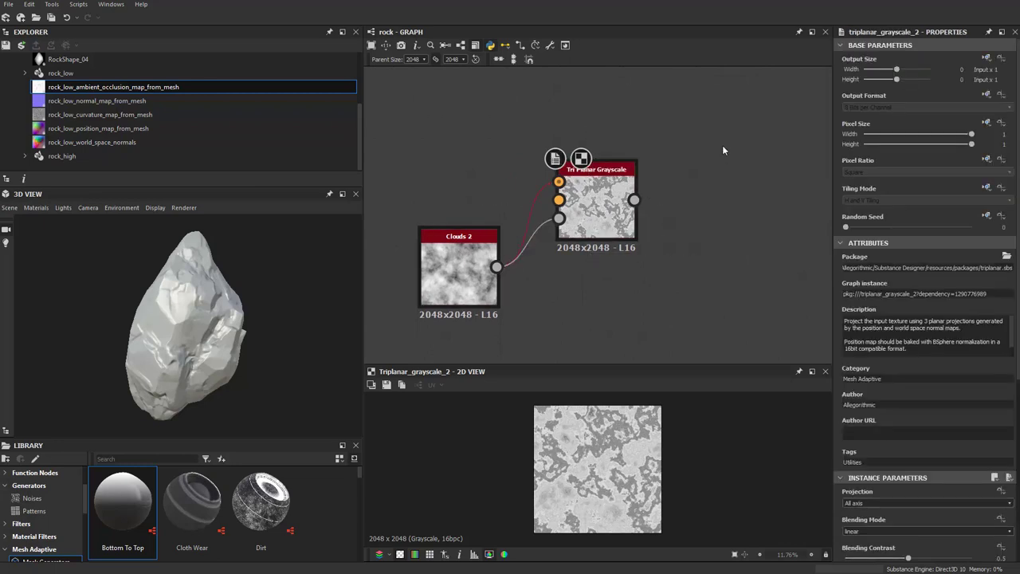
Select Tri Planar Grayscale, Clouds 2 and the rock_low resource to check their results.
drag(734, 125, 591, 257)
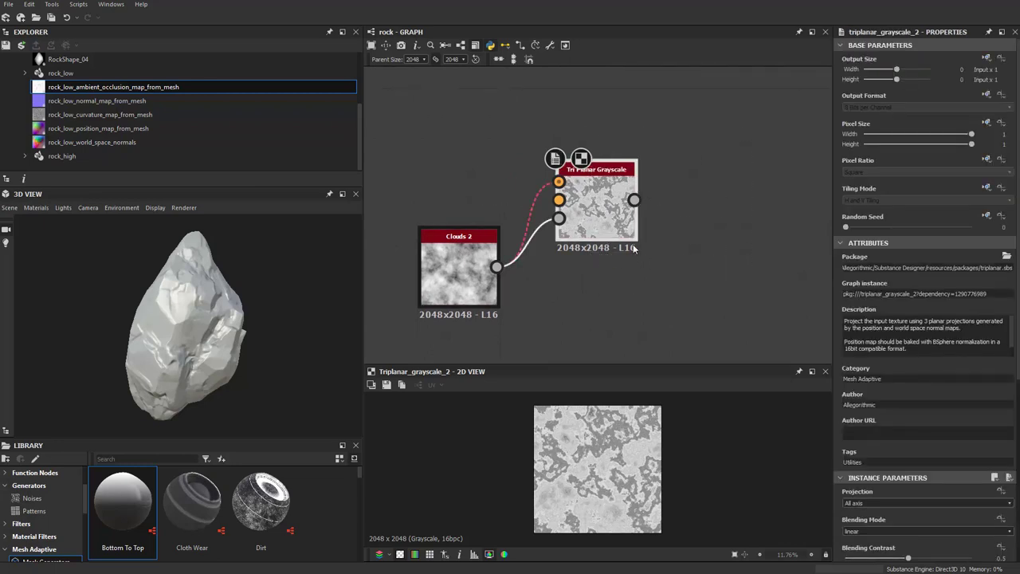
drag(558, 323, 557, 323)
click(444, 265)
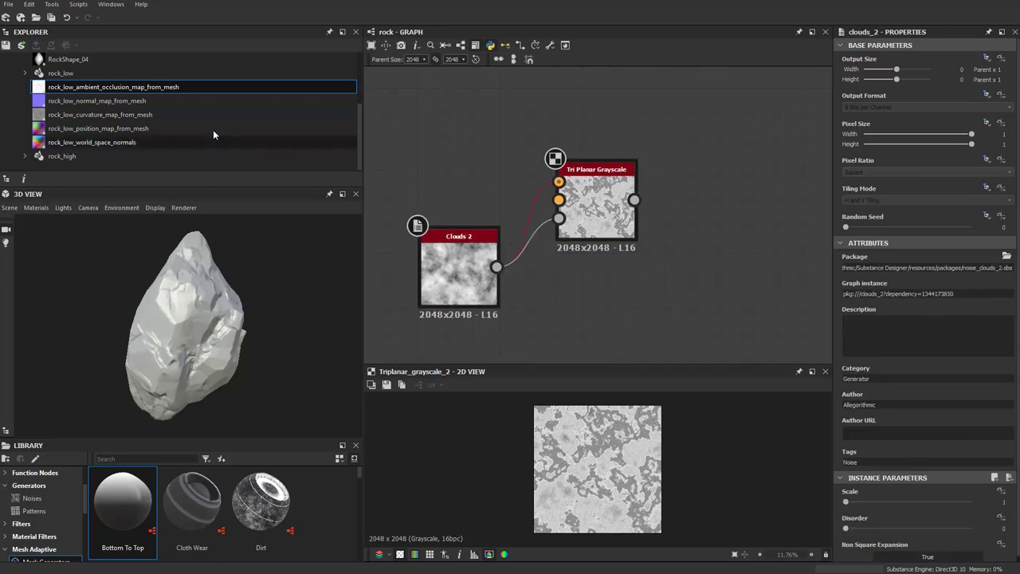
click(62, 74)
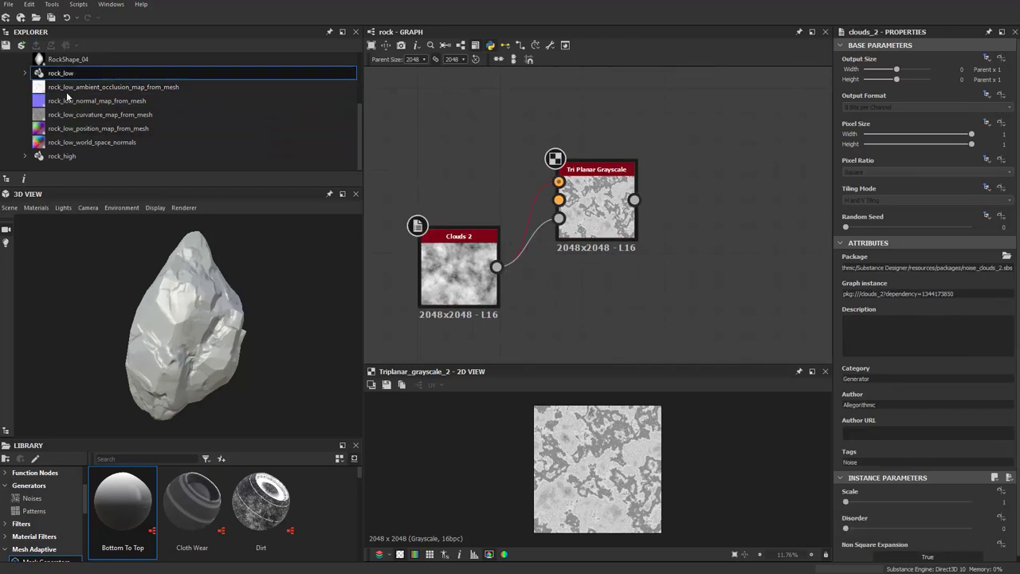
scroll(60, 92, up, 2)
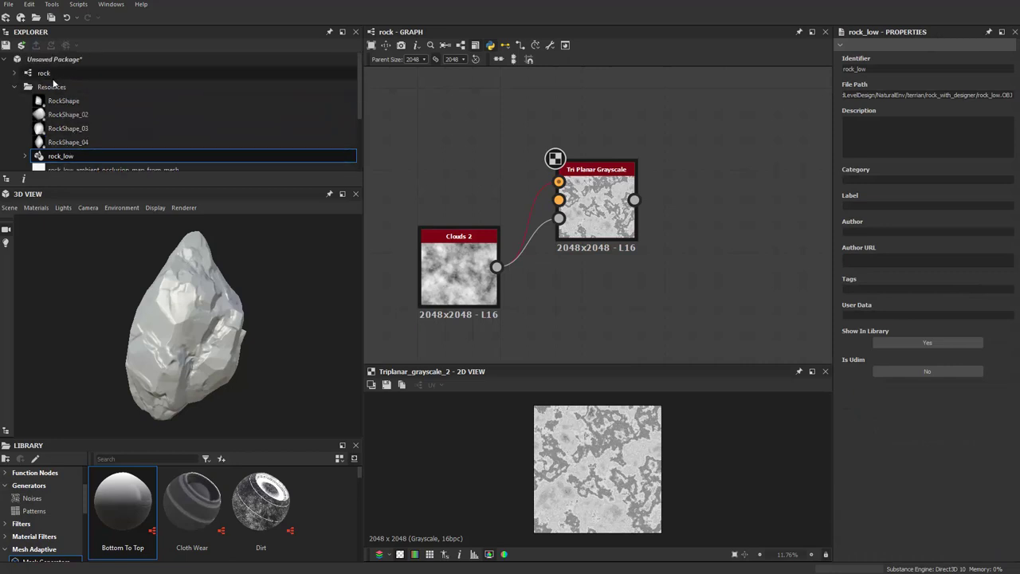
scroll(70, 101, down, 2)
scroll(73, 102, up, 2)
Create a new Substance graph named TriPlaner and delete its default nodes.
right_click(56, 64)
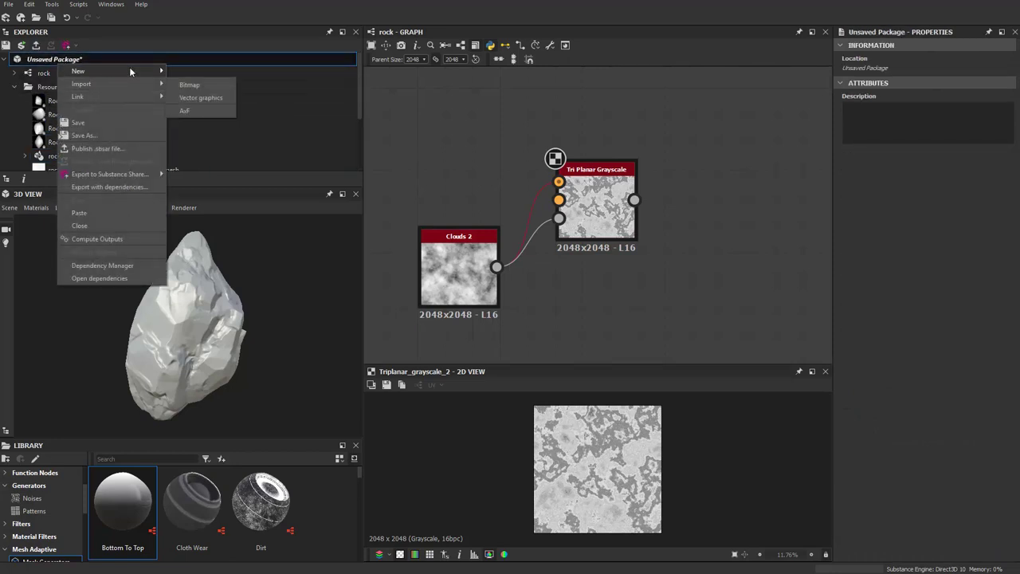
mouse_move(78, 71)
click(212, 74)
text(TriPlaner)
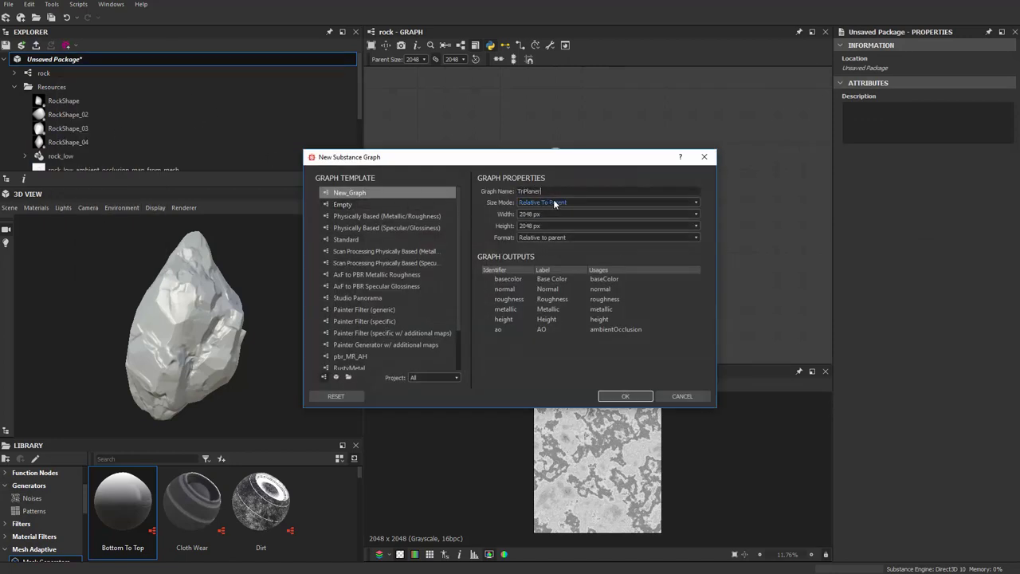
key(Return)
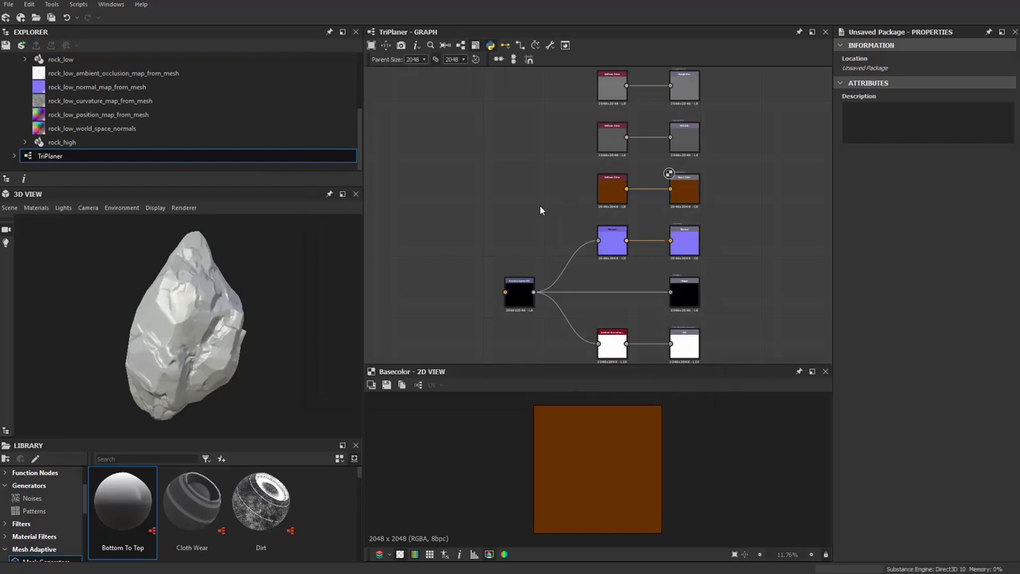
scroll(515, 178, down, 3)
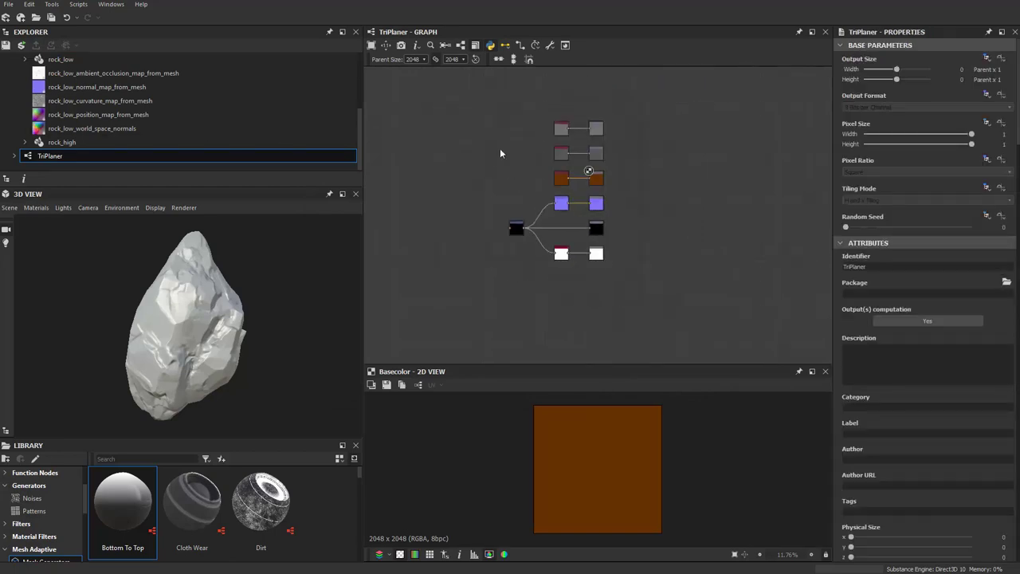
drag(690, 316, 516, 168)
key(Delete)
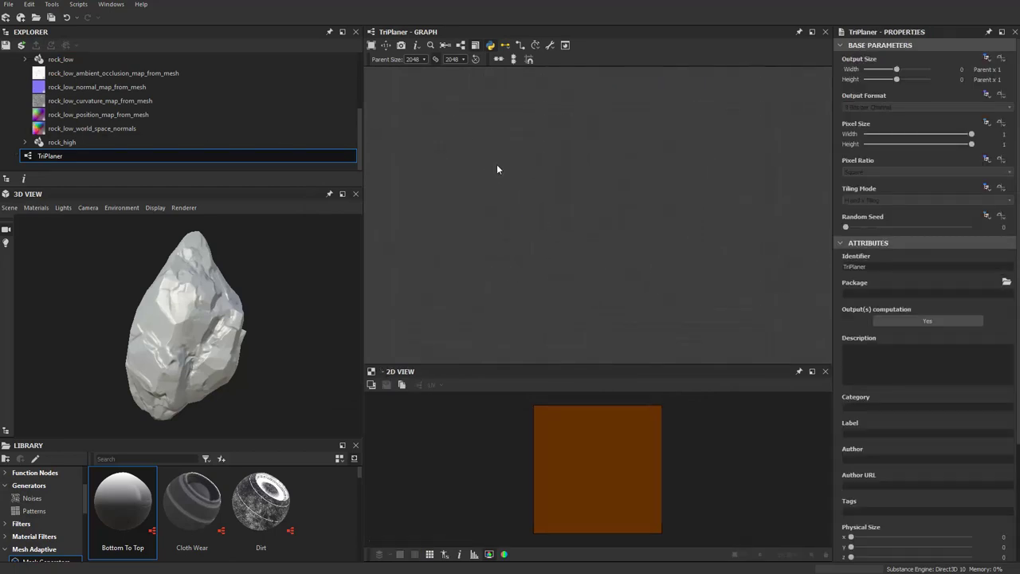
Add a Tri Planar Grayscale node to the TriPlaner graph.
right_click(497, 166)
mouse_move(526, 173)
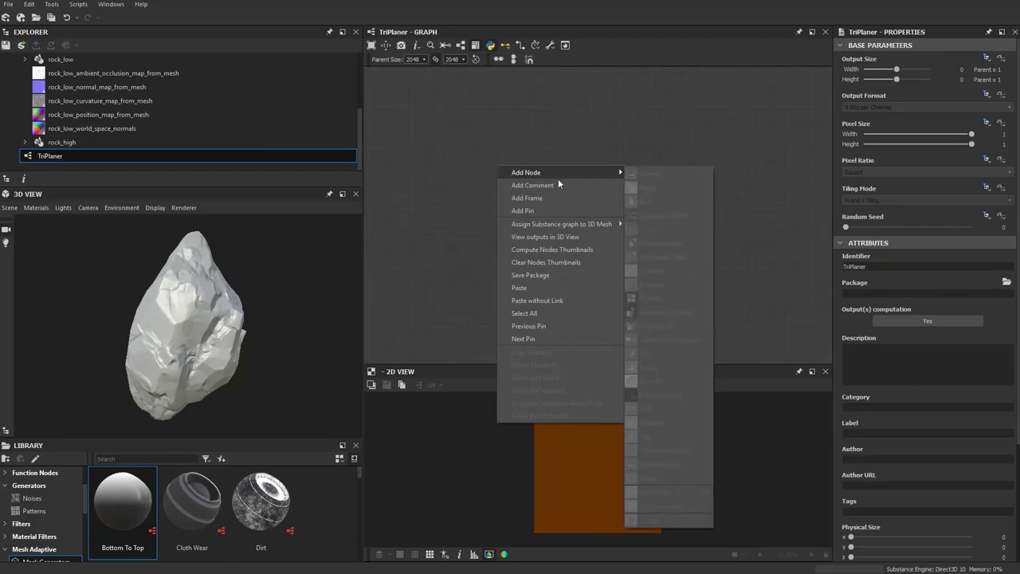
click(542, 172)
text(TRIP)
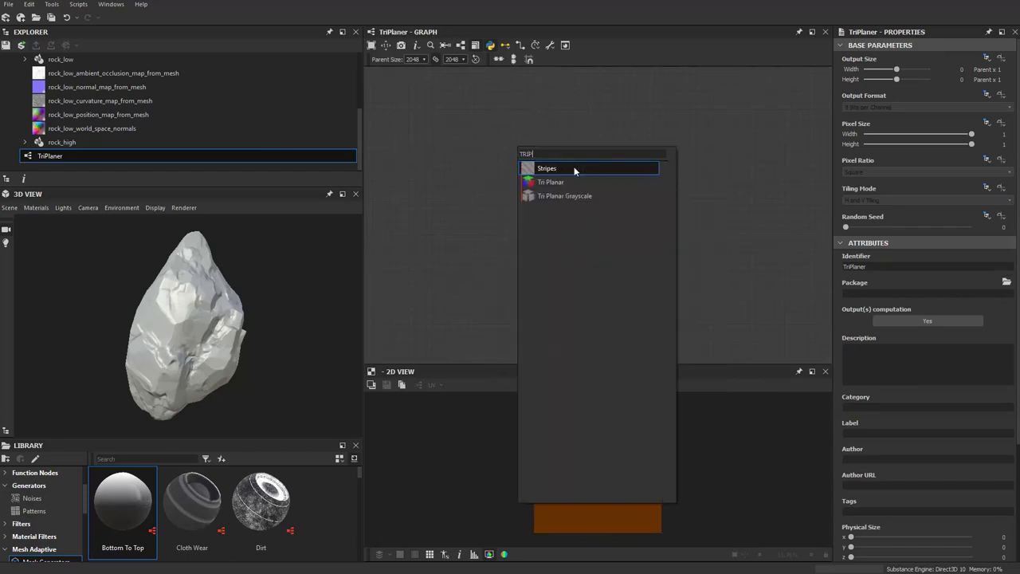
click(574, 196)
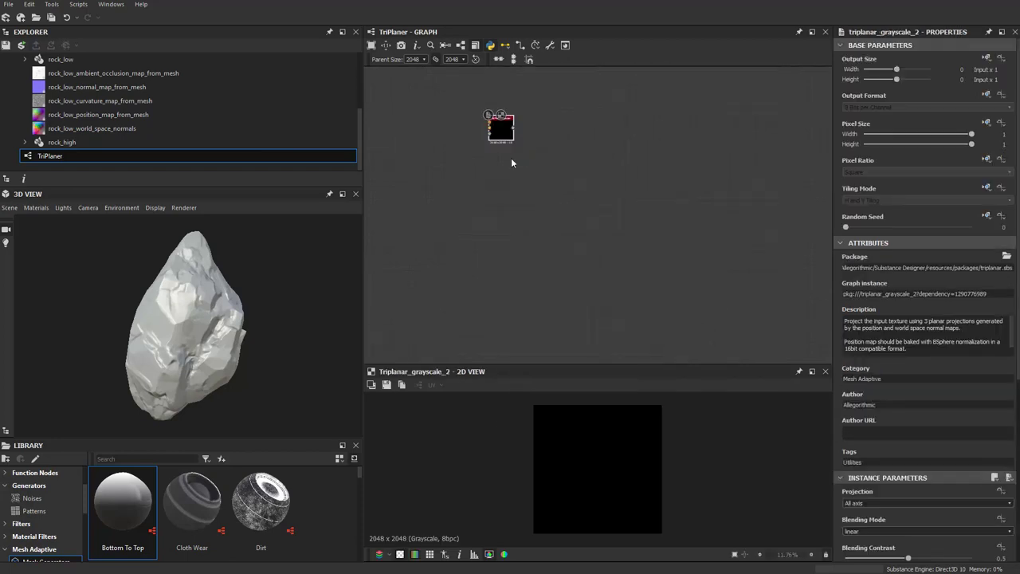
Add an Input Grayscale node and connect it to Tri Planar's third input.
scroll(486, 178, up, 1)
right_click(471, 169)
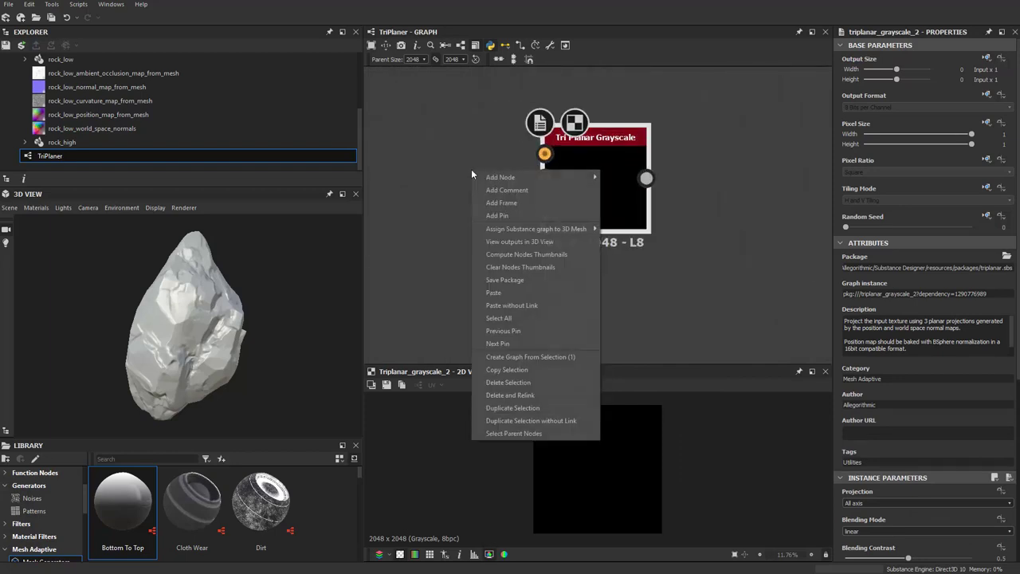
key(Down)
key(Down)
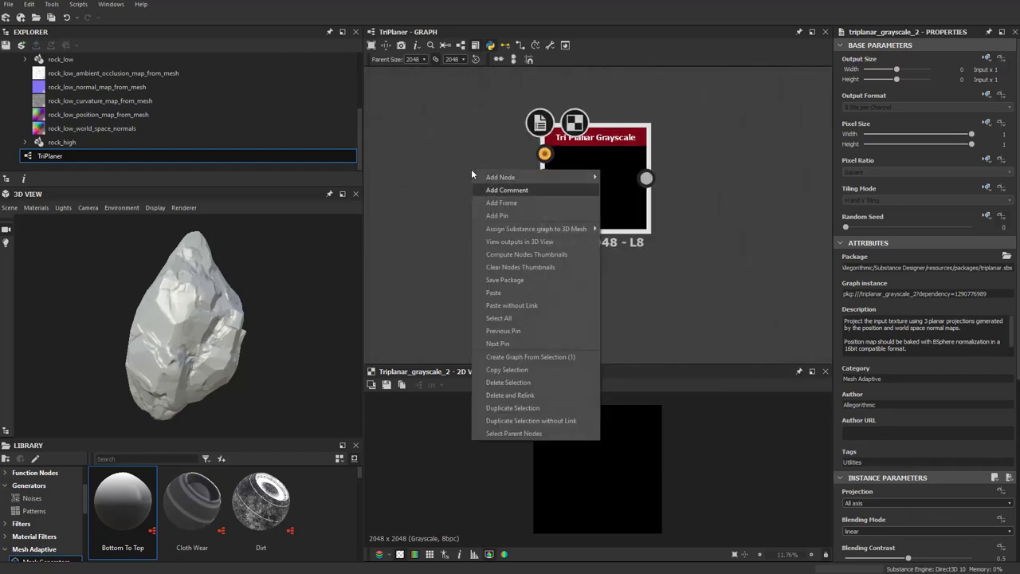
key(Escape)
right_click(470, 188)
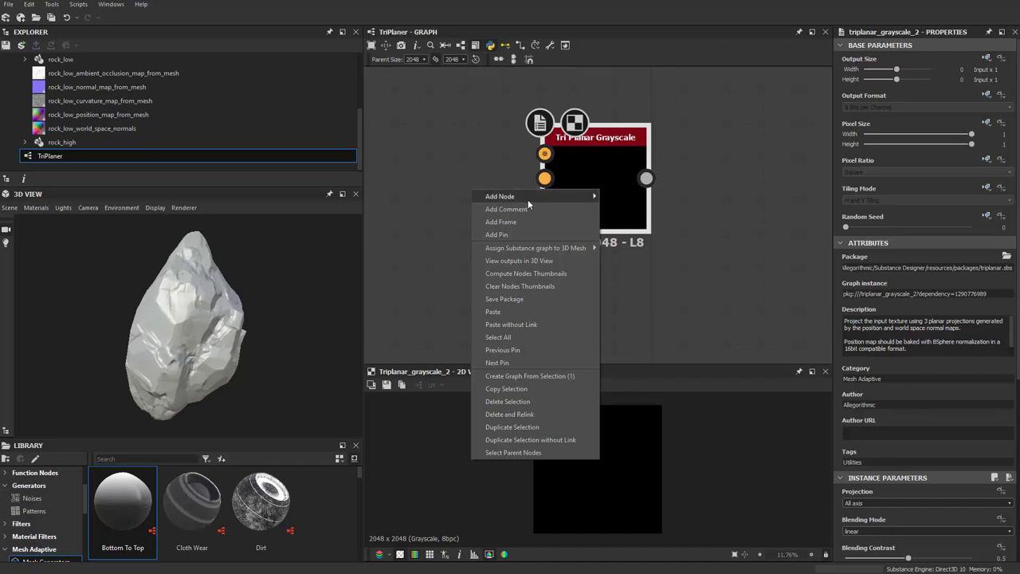
mouse_move(500, 177)
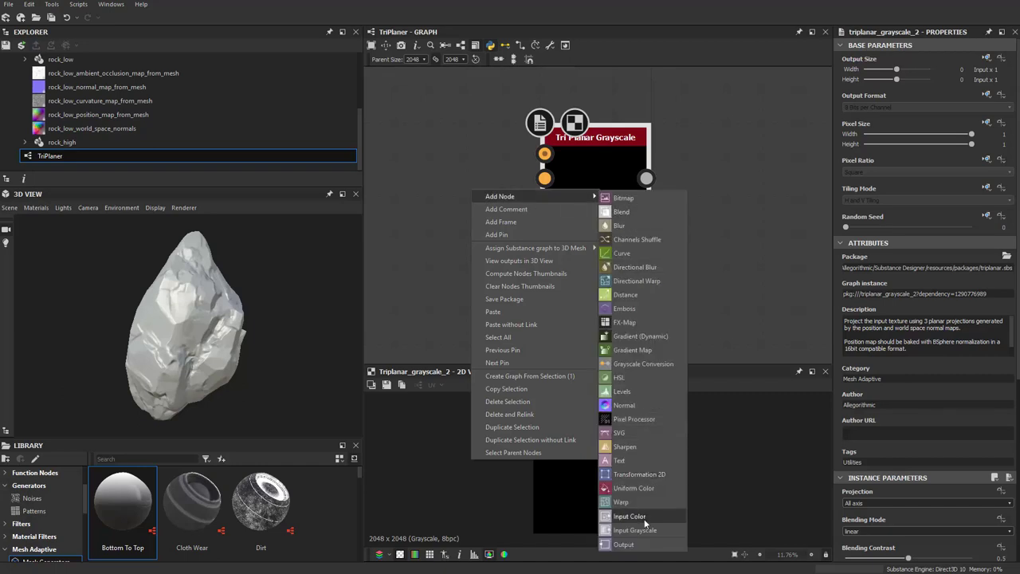
click(644, 529)
drag(505, 194, 411, 200)
drag(424, 252, 544, 203)
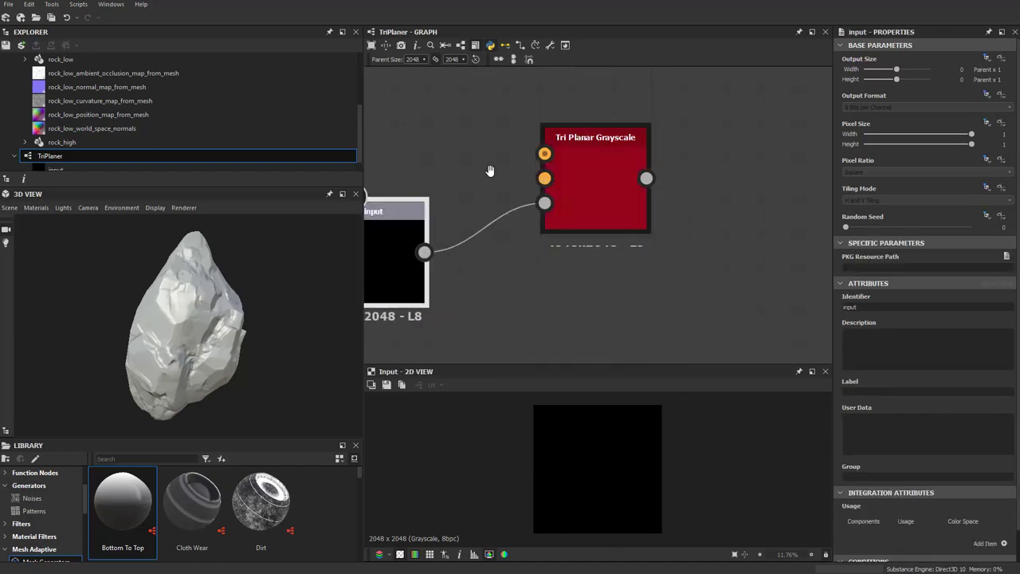
middle_drag(490, 170, 549, 153)
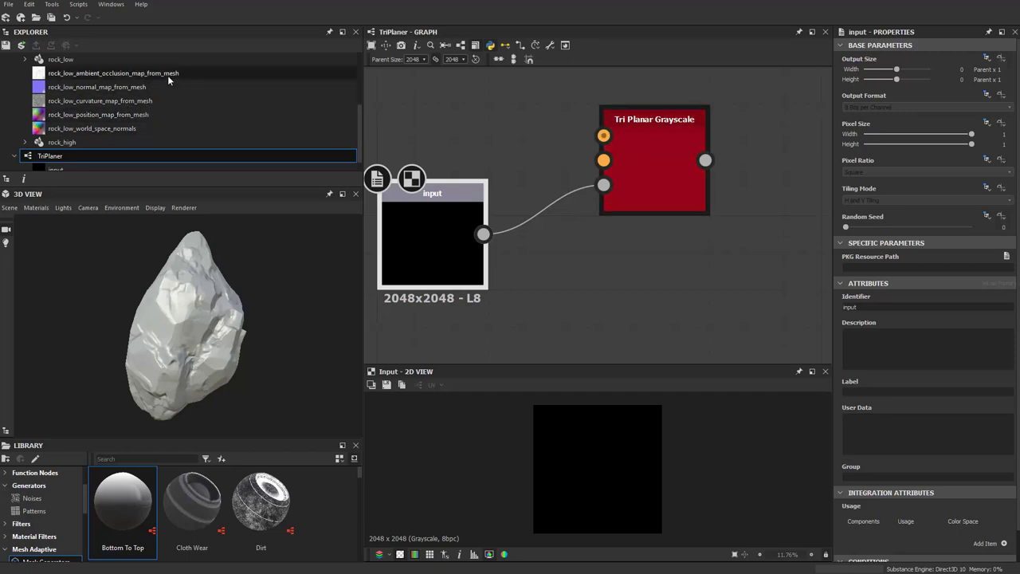
Bring in the rock_low position map and world-space normals bitmaps, wiring both into Tri Planar Grayscale.
click(124, 115)
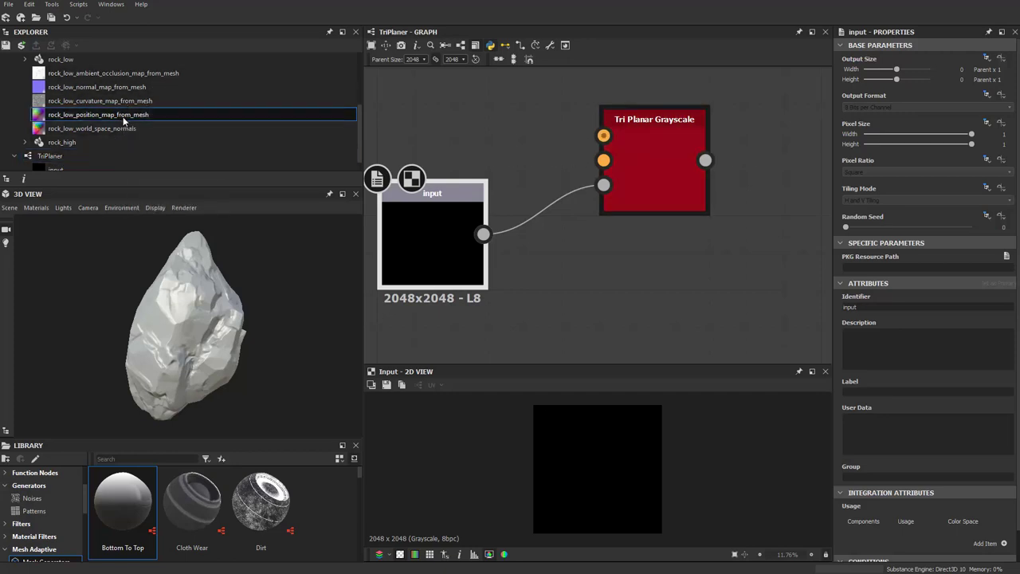
drag(632, 124, 501, 106)
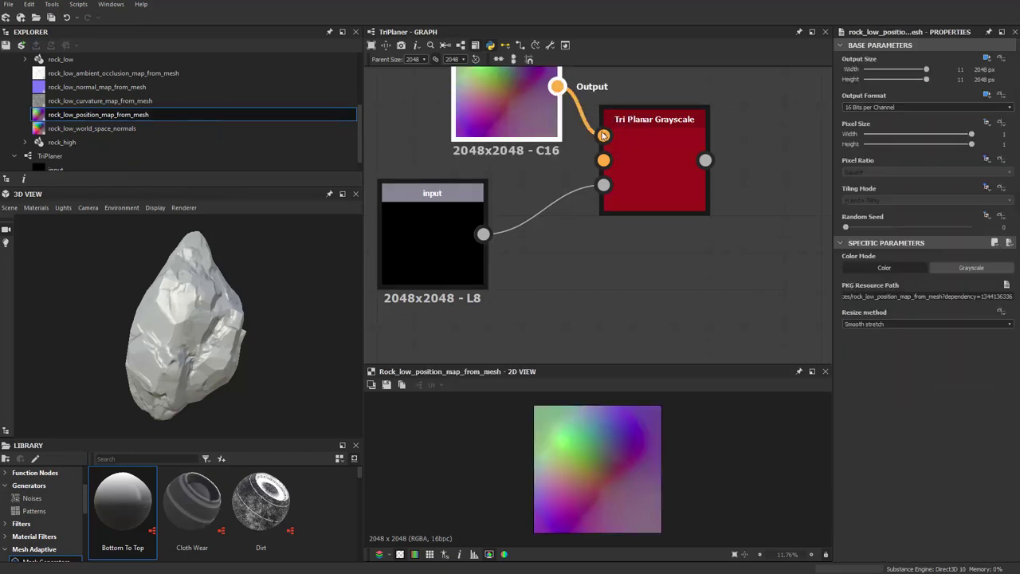
scroll(604, 135, down, 2)
drag(92, 128, 449, 135)
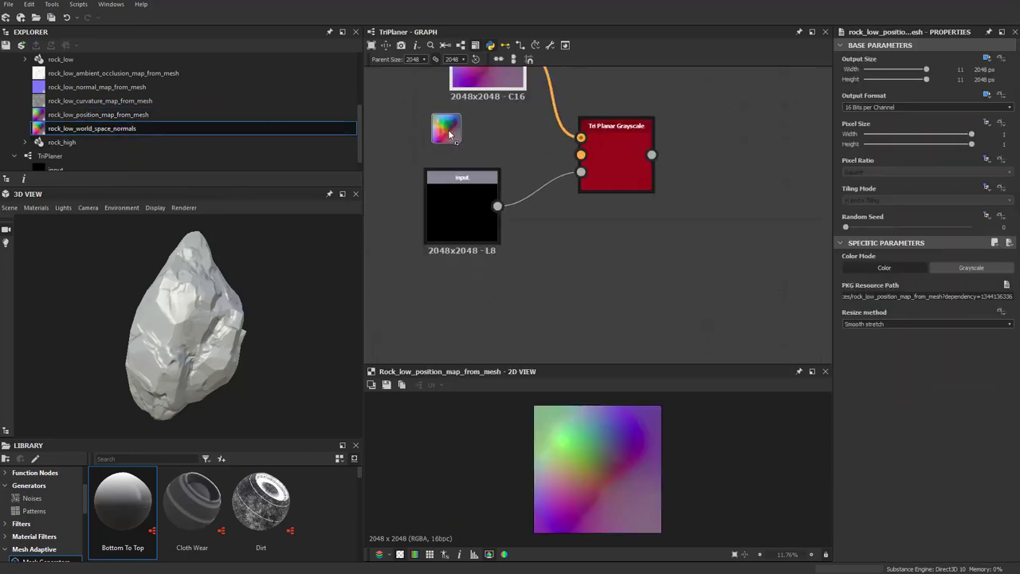
drag(486, 212, 485, 237)
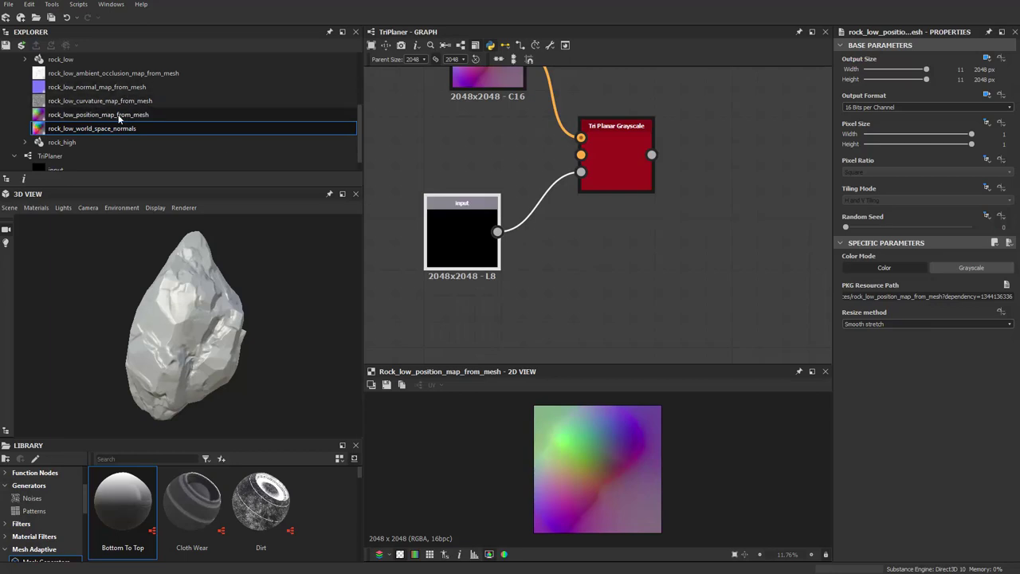
click(78, 115)
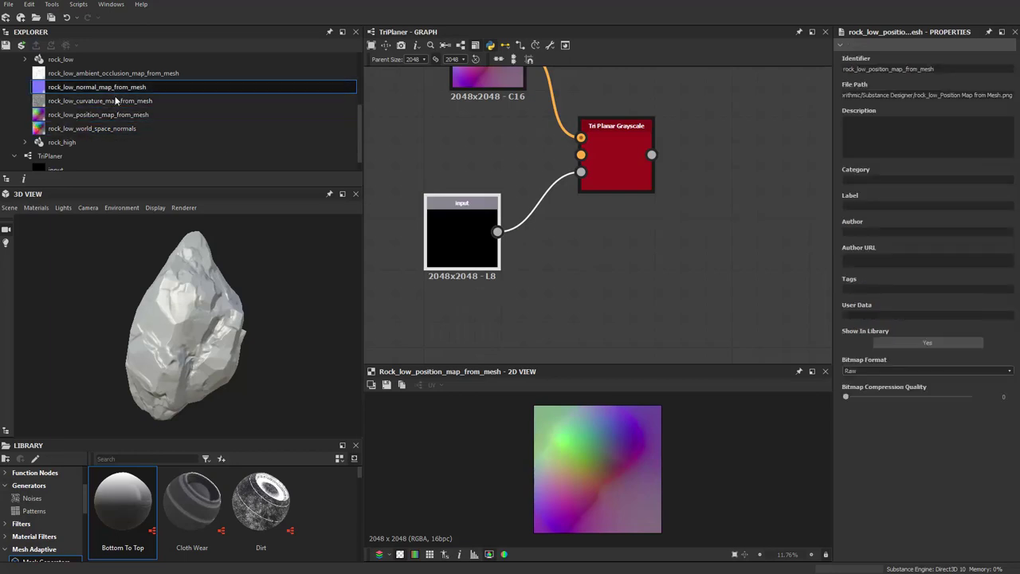
click(109, 131)
drag(111, 133, 644, 154)
scroll(525, 185, down, 2)
drag(526, 238, 526, 259)
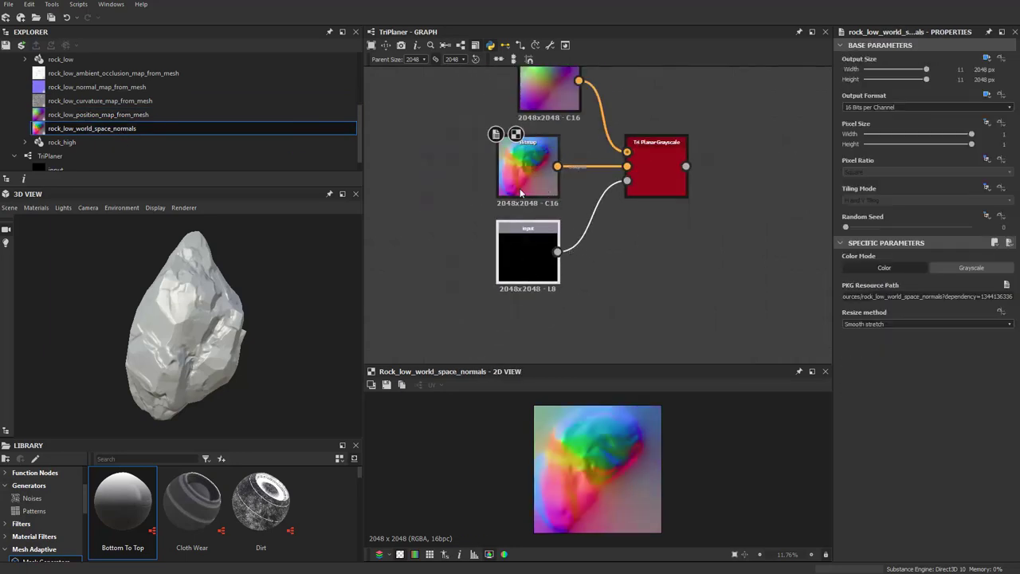
key(f)
Add an Output node linked to Tri Planar Grayscale and start saving the package.
click(648, 210)
scroll(652, 190, up, 2)
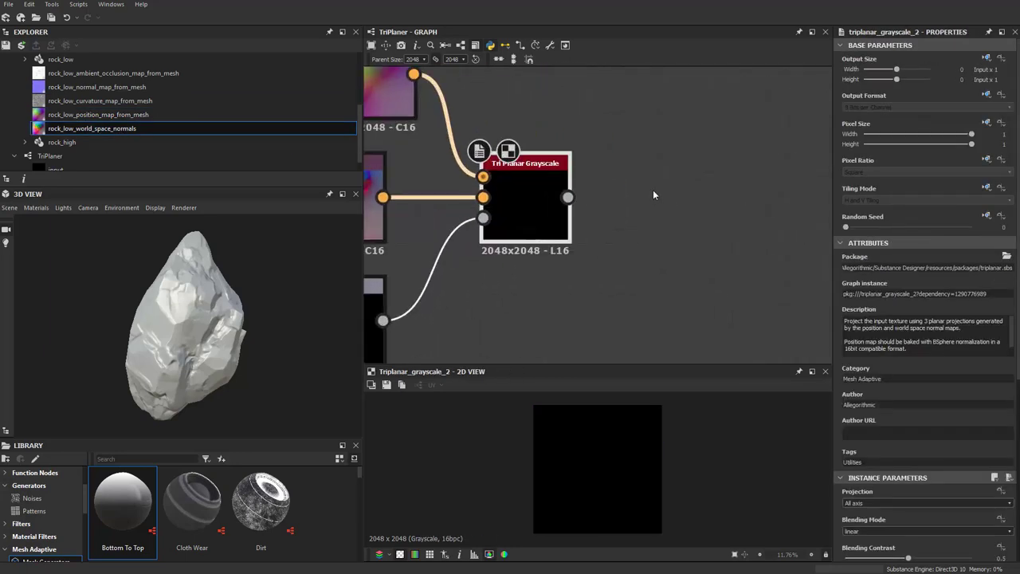
key(space)
text(output)
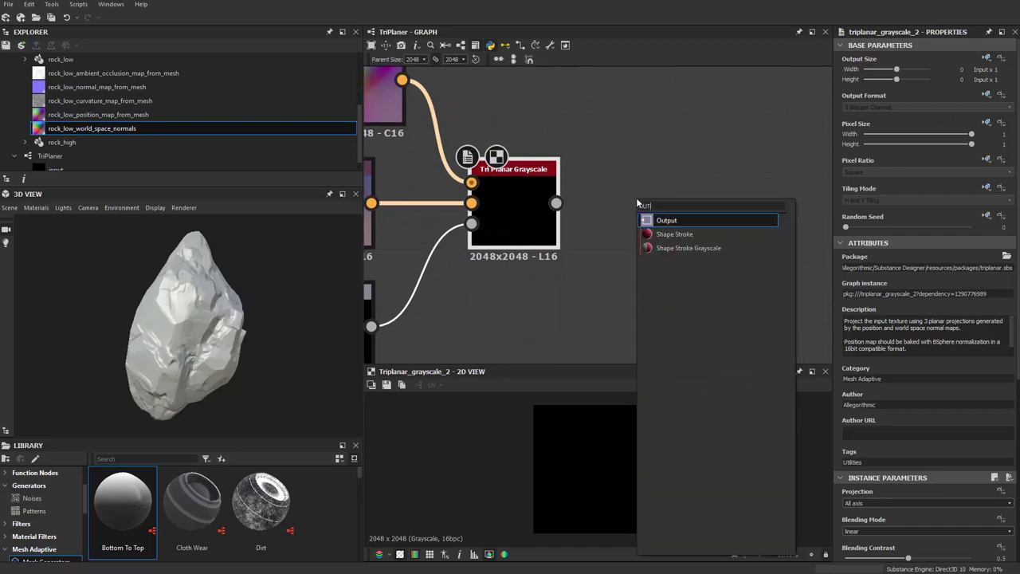
click(717, 220)
key(f)
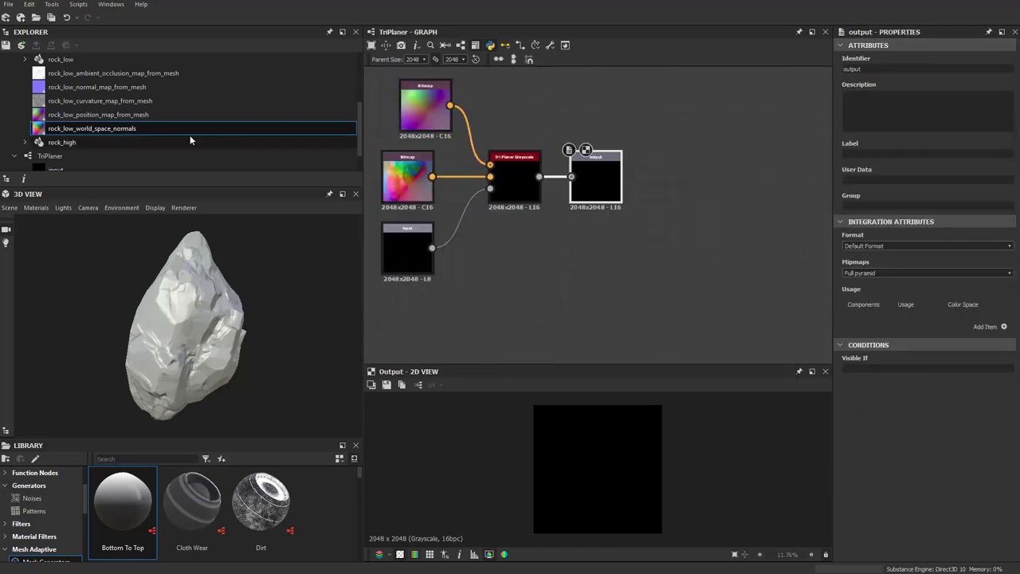
key(ctrl+s)
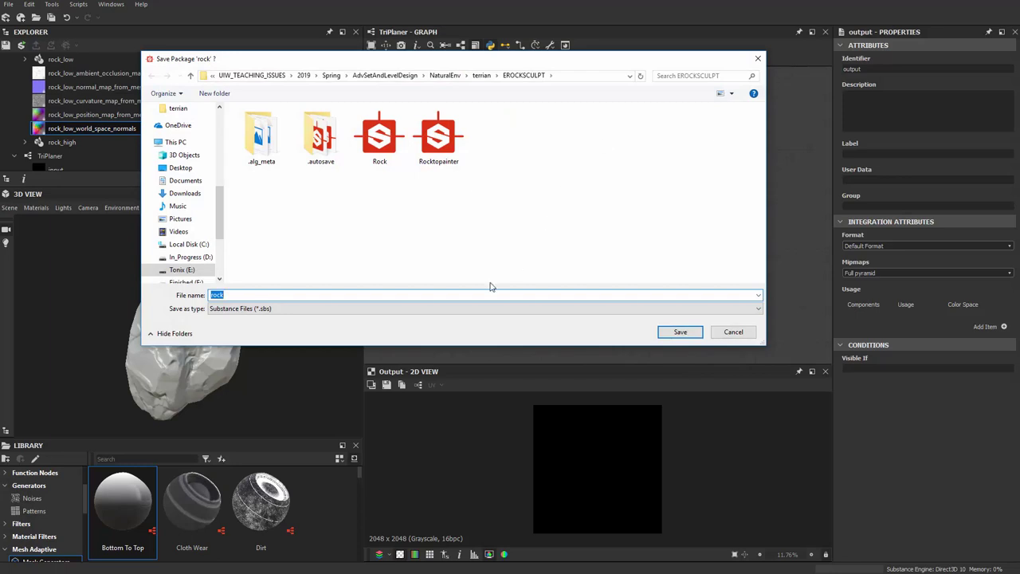
Save the package as RCT.sbs, then select rock_high, Resources and rock_low in the Explorer.
text(CT)
key(Return)
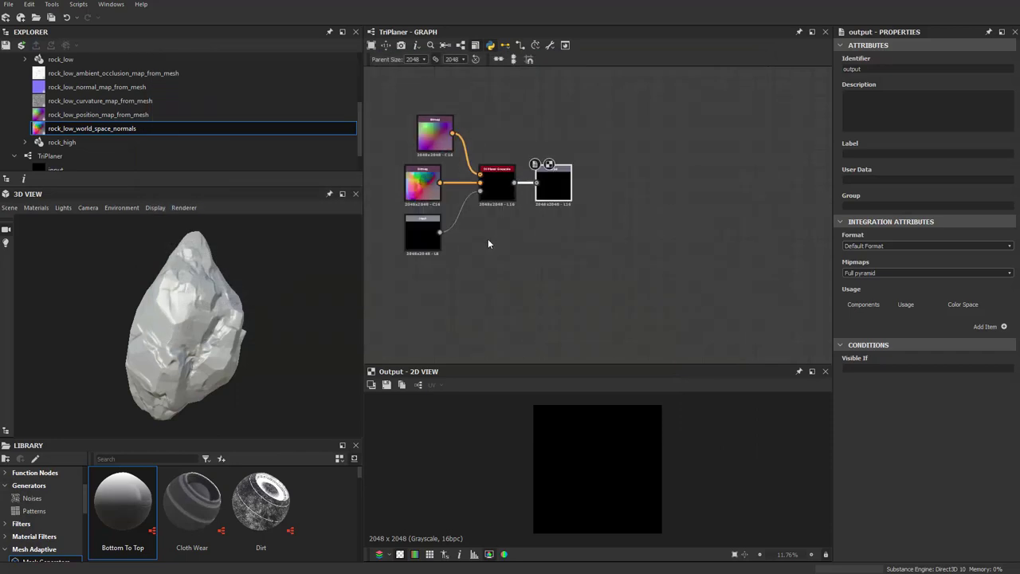
scroll(119, 140, down, 1)
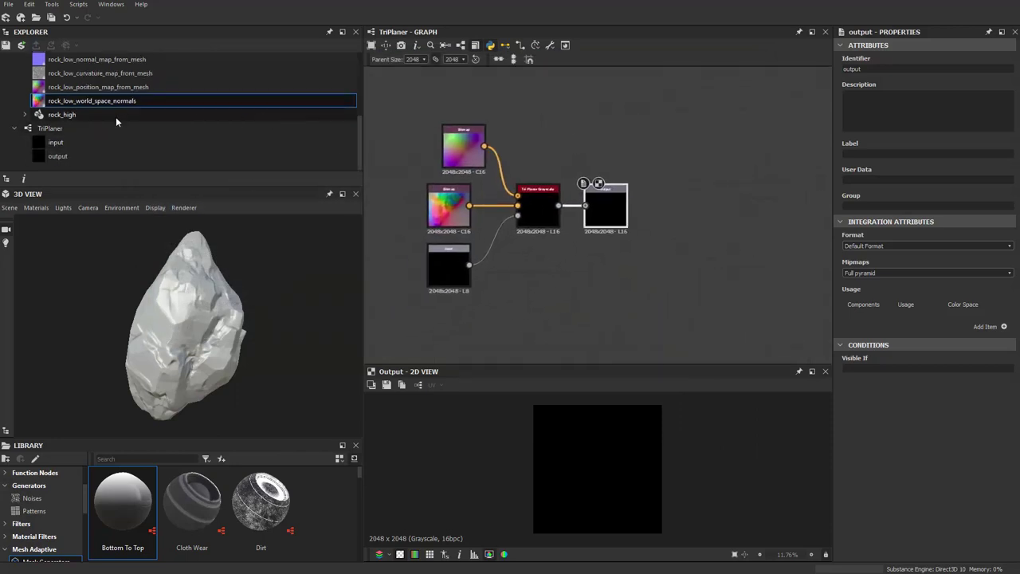
click(60, 116)
scroll(95, 114, up, 3)
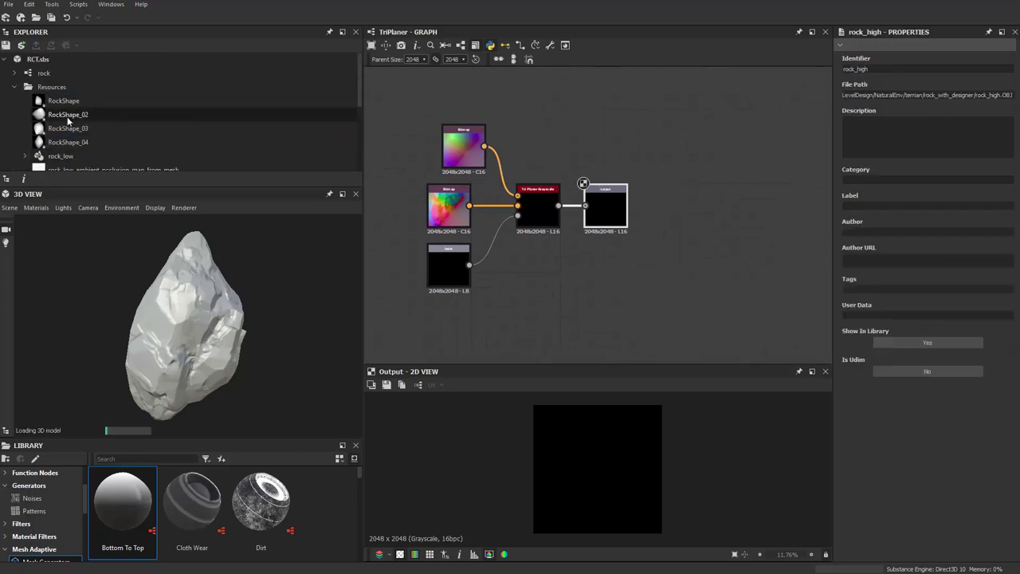
click(68, 87)
click(67, 156)
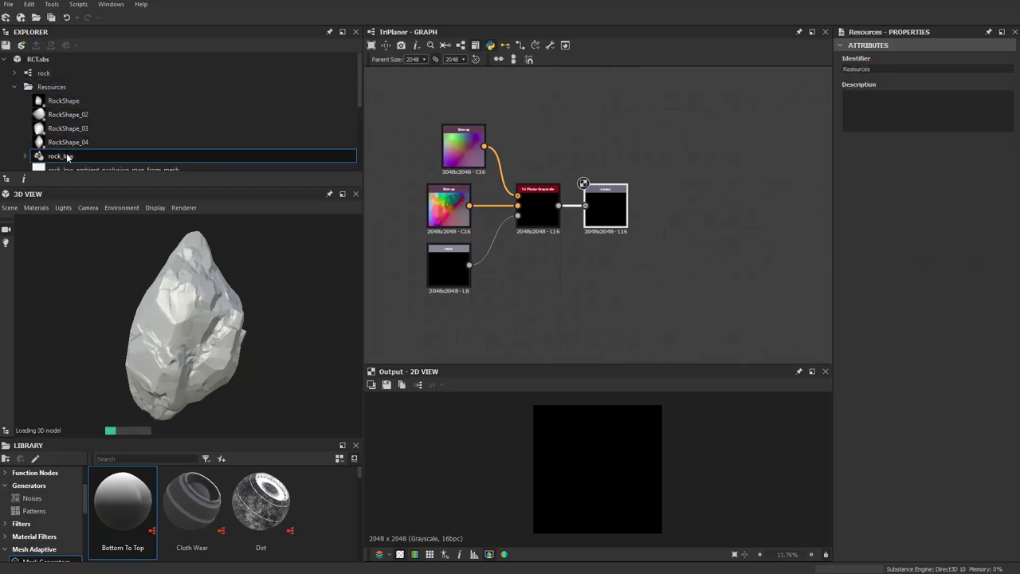
Load the rock_low mesh into the 3D view and orbit it to inspect the surface.
click(64, 75)
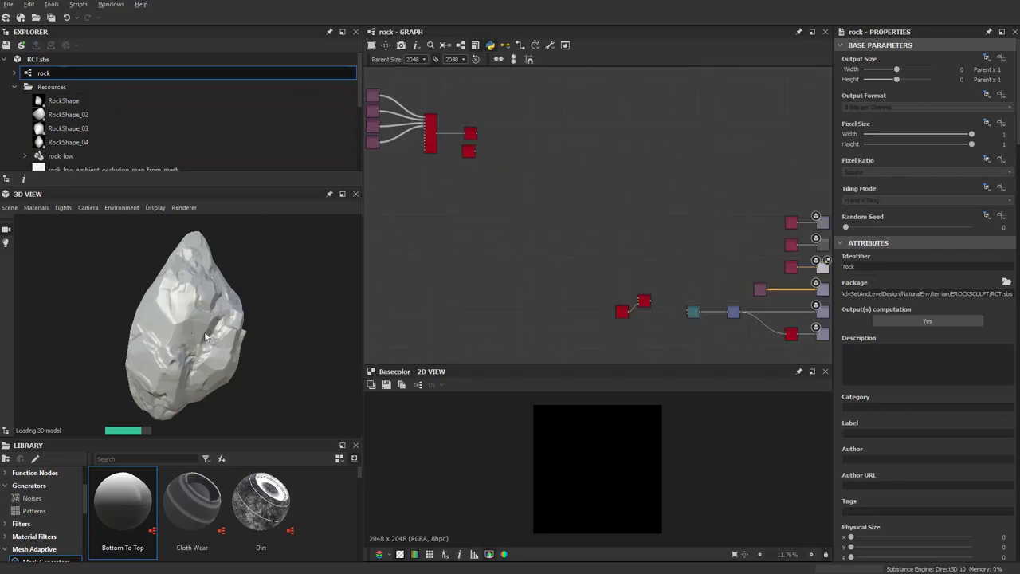
scroll(89, 144, down, 1)
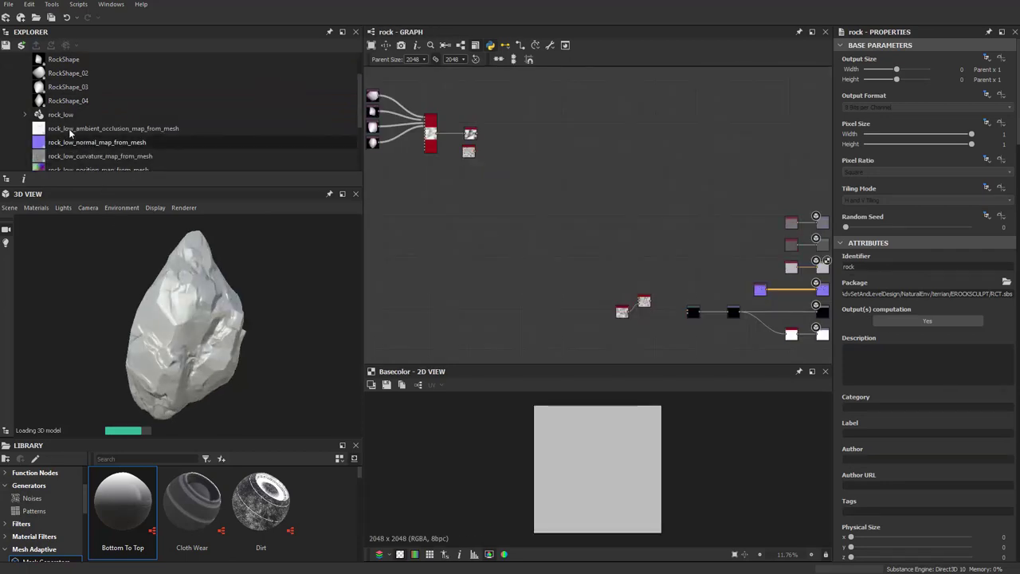
mouse_move(63, 115)
mouse_down()
mouse_move(85, 305)
mouse_move(248, 317)
mouse_up()
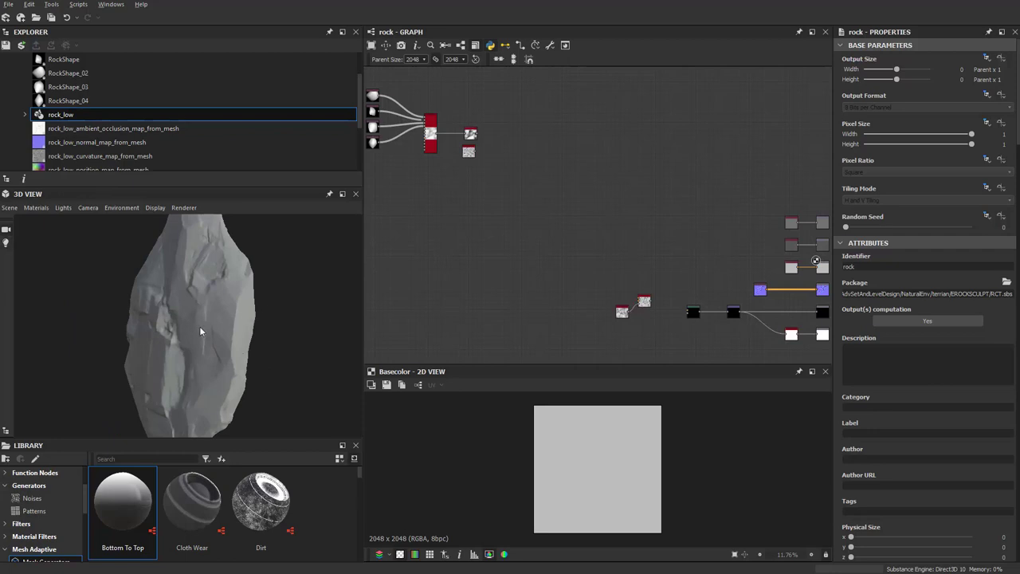
click(154, 207)
click(157, 227)
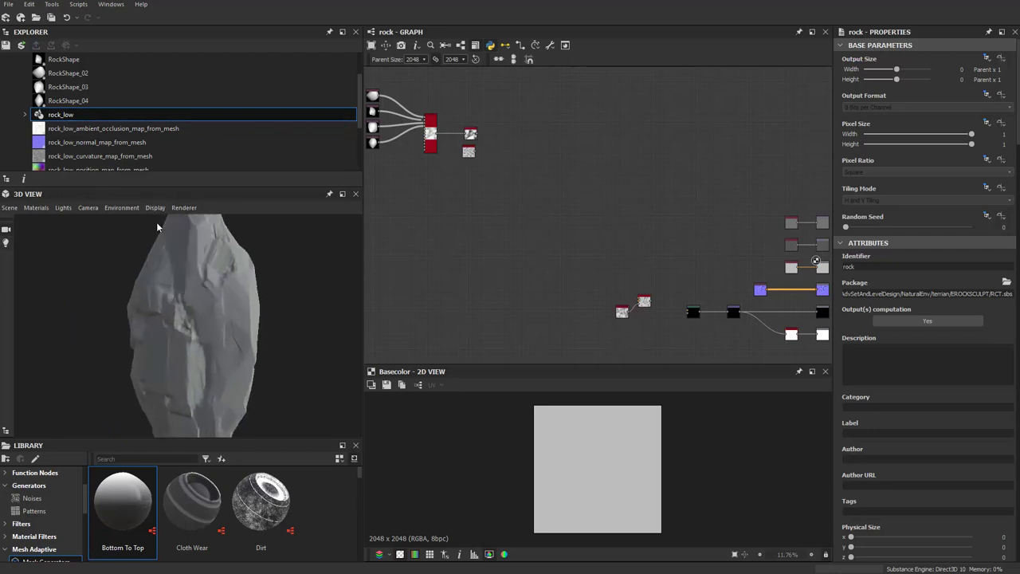
drag(205, 297, 232, 291)
scroll(239, 311, up, 5)
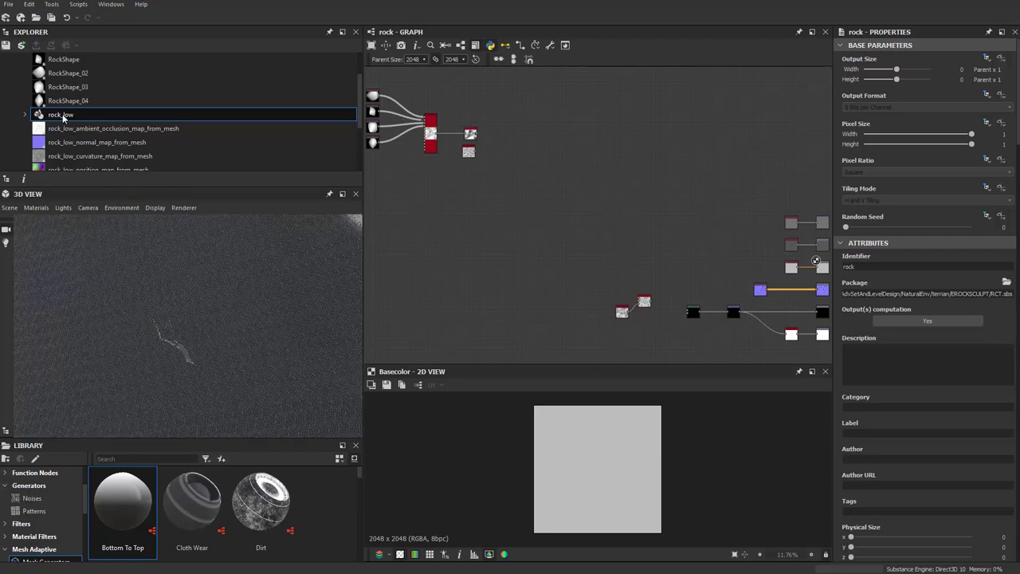
drag(164, 331, 168, 327)
scroll(199, 319, up, 3)
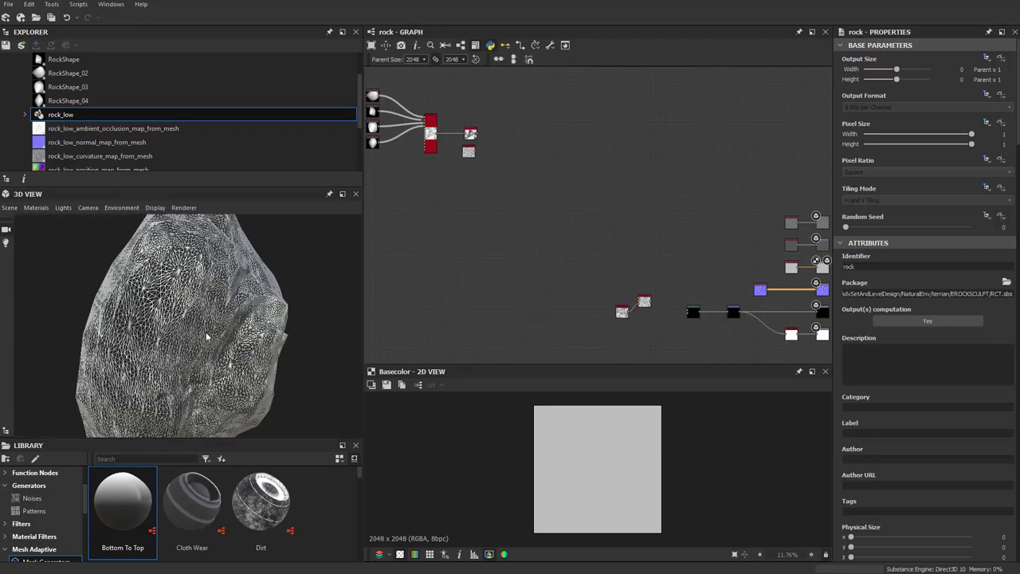
scroll(205, 313, up, 2)
scroll(223, 311, down, 1)
scroll(223, 311, down, 1)
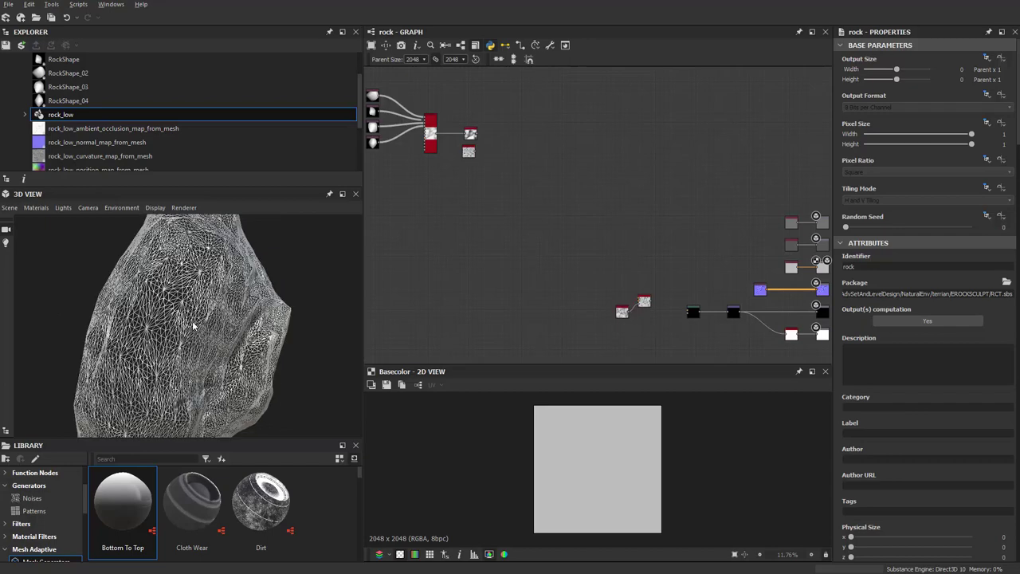
scroll(291, 350, down, 2)
scroll(290, 335, down, 2)
drag(290, 335, 309, 341)
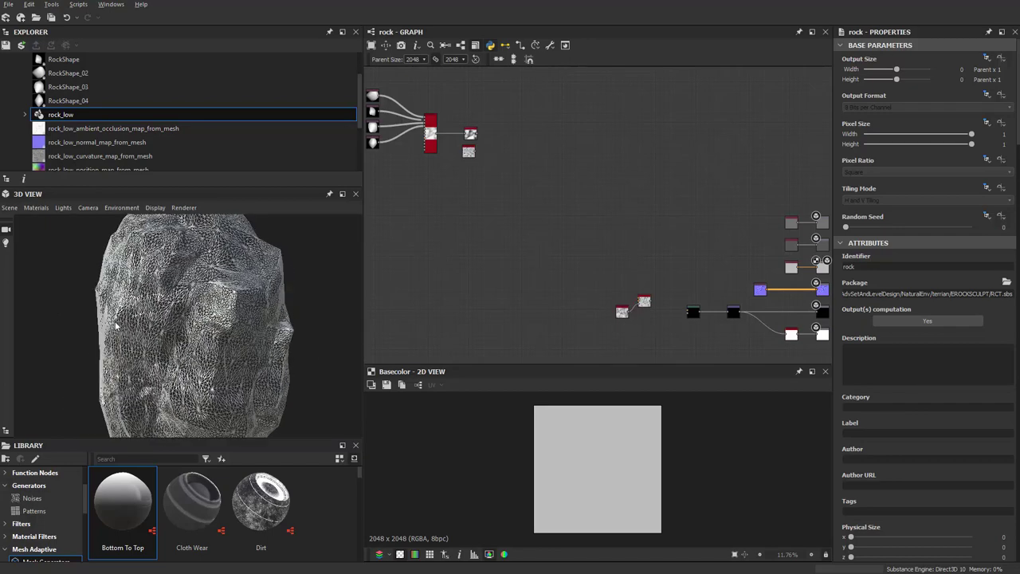
drag(247, 323, 180, 330)
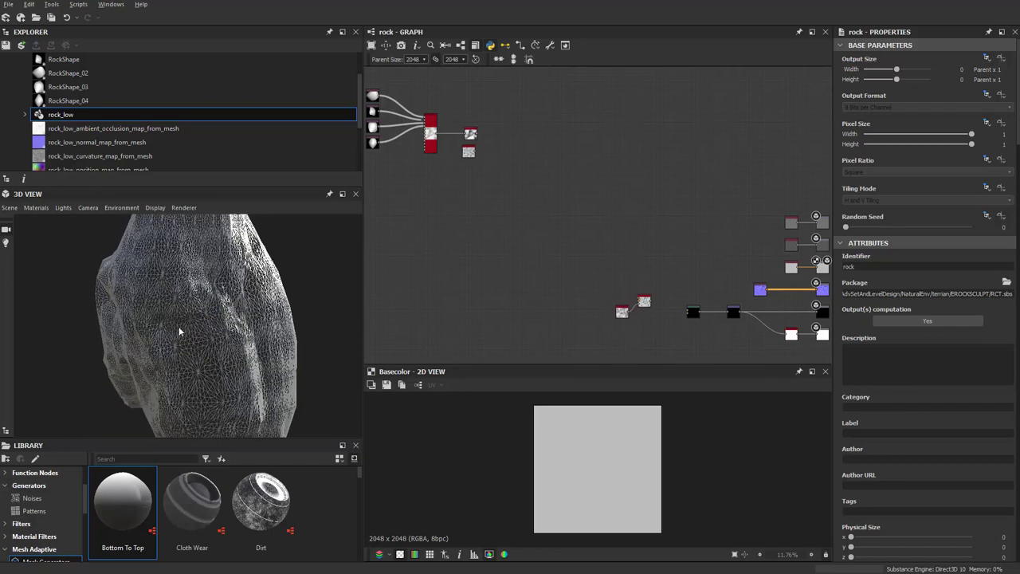
Turn off the wireframe overlay and drag a TriPlaner instance into the rock graph.
click(157, 209)
click(159, 221)
scroll(150, 146, down, 3)
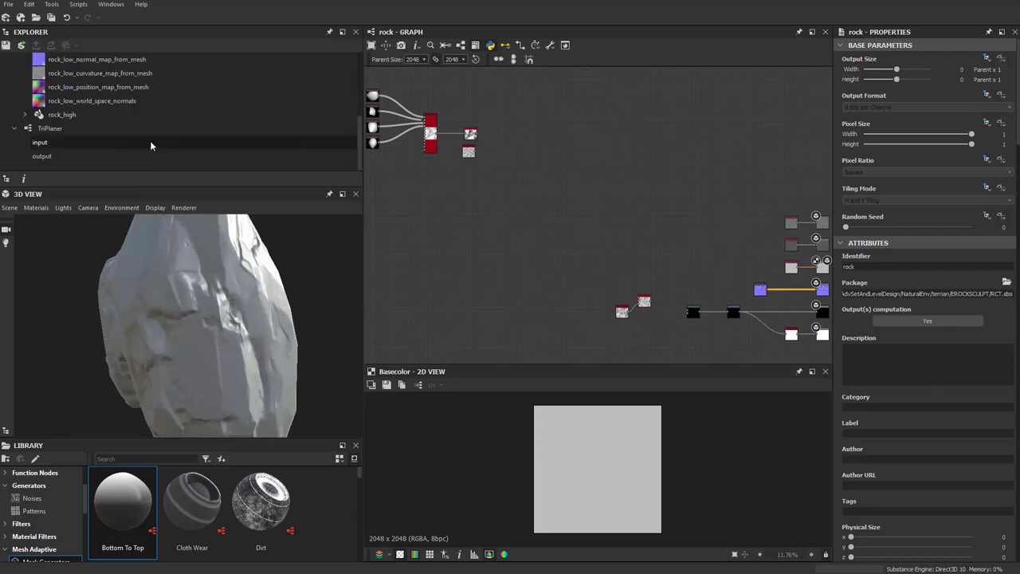
drag(59, 130, 524, 176)
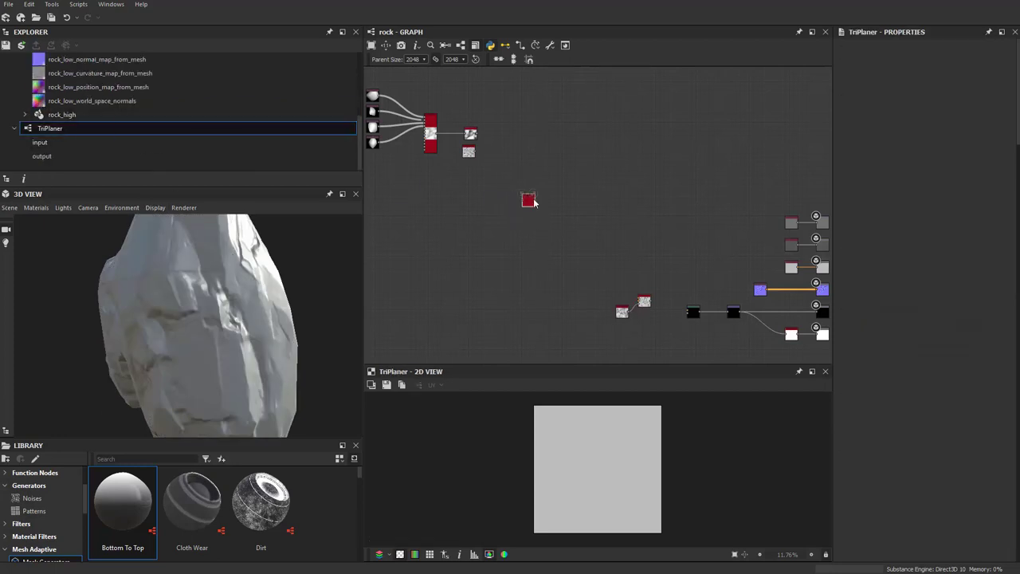
Replace the old triplanar grayscale node with the TriPlaner instance, fed by Clouds 2.
scroll(534, 203, up, 3)
middle_drag(528, 207, 482, 143)
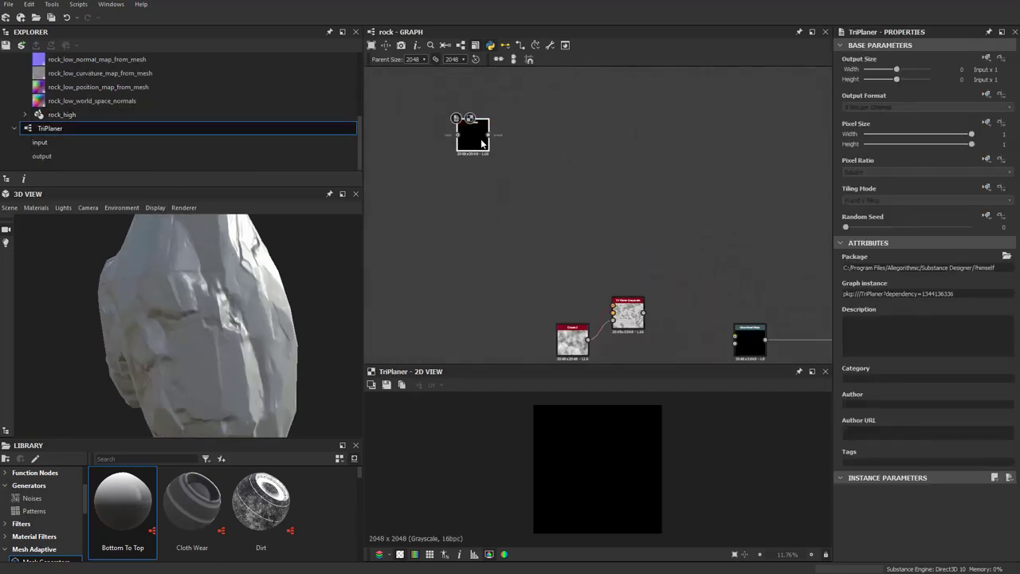
drag(481, 143, 607, 231)
scroll(604, 146, up, 2)
click(599, 233)
key(Delete)
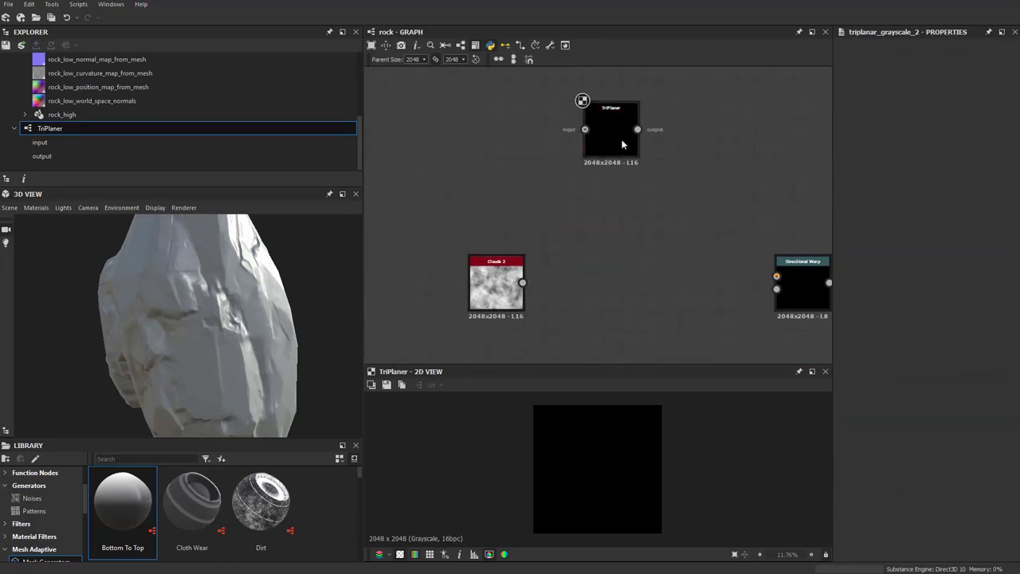
drag(619, 141, 599, 213)
scroll(596, 214, up, 2)
click(598, 217)
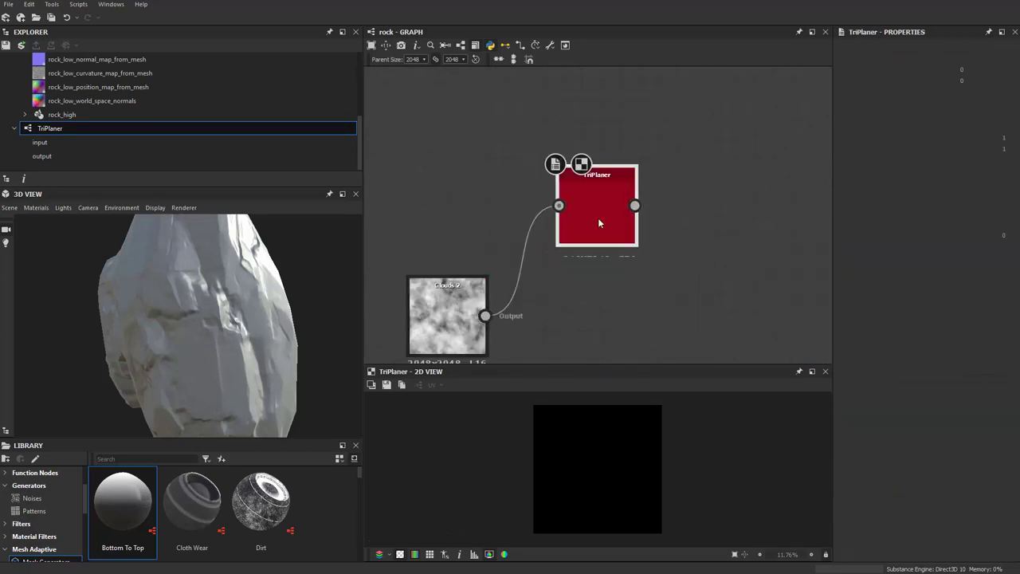
Feed TriPlaner's output into Transformation 2D and delete the Directional Warp node.
scroll(709, 248, down, 3)
scroll(554, 191, up, 2)
scroll(554, 191, up, 2)
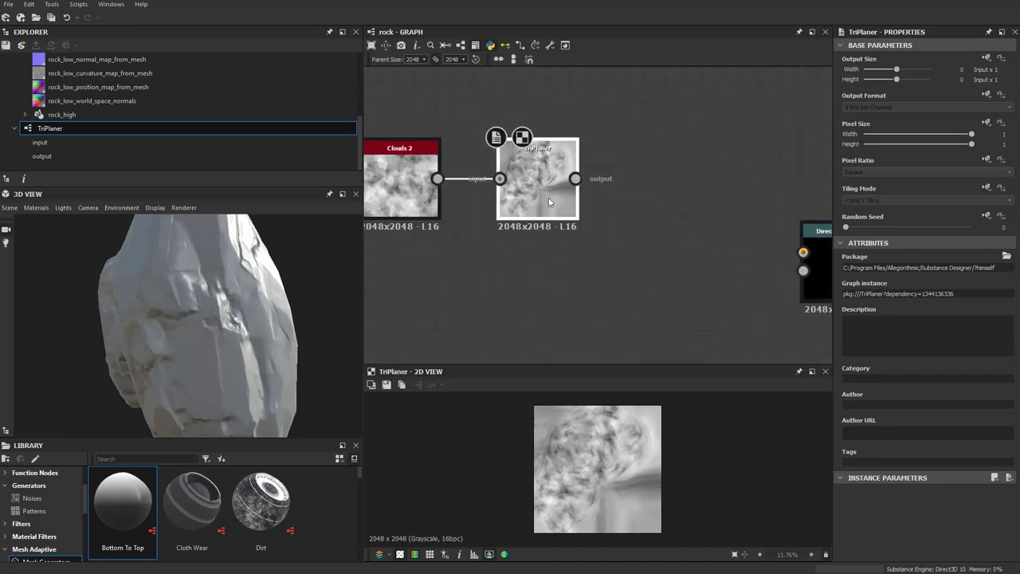
scroll(550, 197, down, 3)
scroll(486, 165, up, 2)
middle_drag(635, 165, 487, 165)
scroll(523, 158, down, 1)
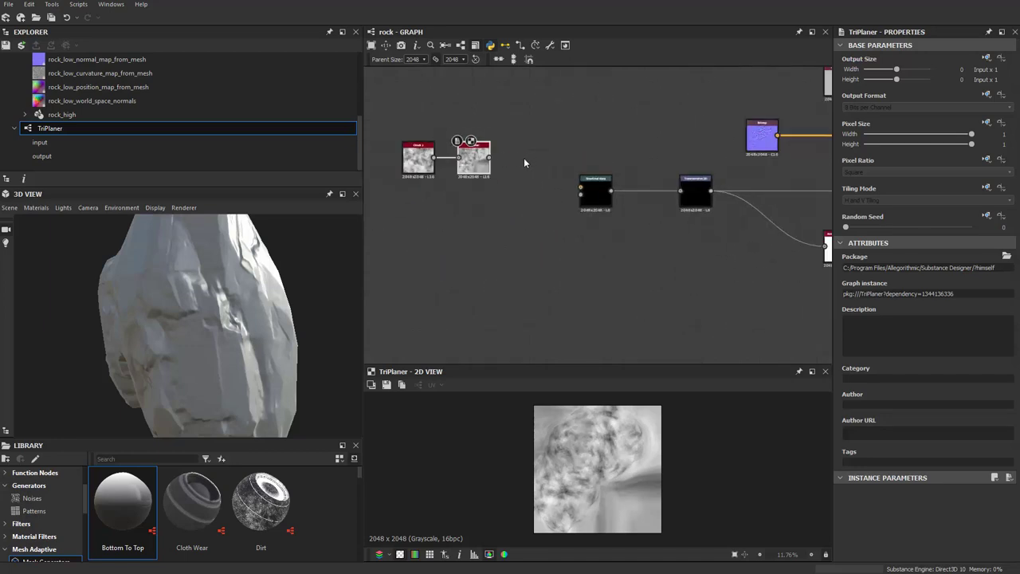
drag(498, 160, 541, 208)
scroll(541, 208, up, 2)
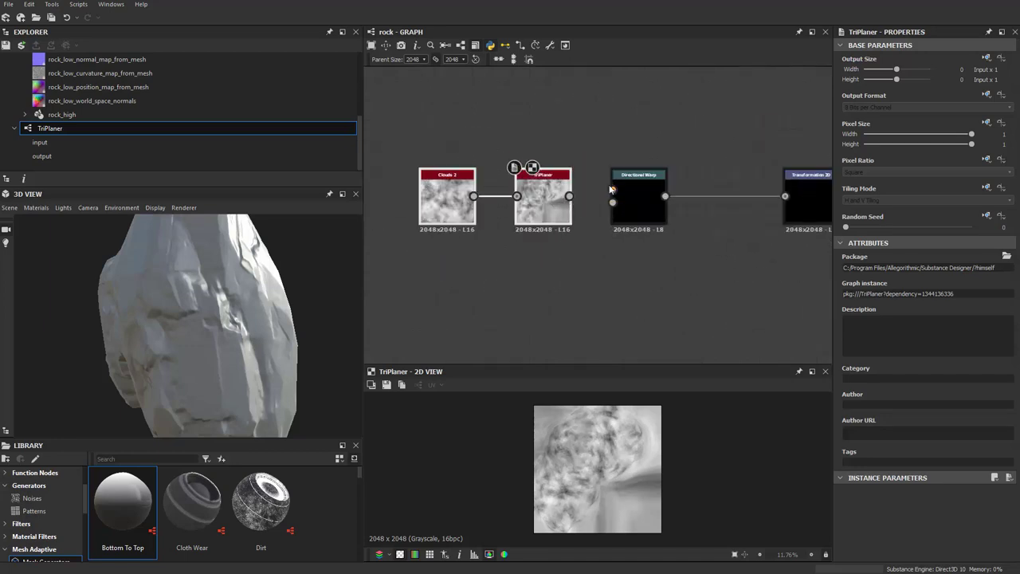
middle_drag(628, 190, 491, 155)
drag(506, 144, 506, 105)
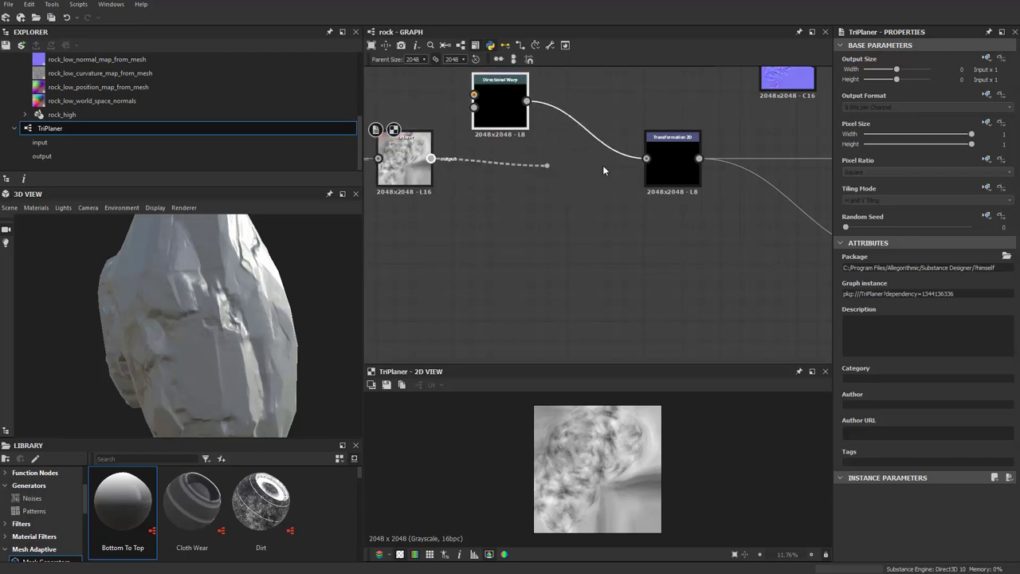
drag(602, 170, 647, 157)
key(Delete)
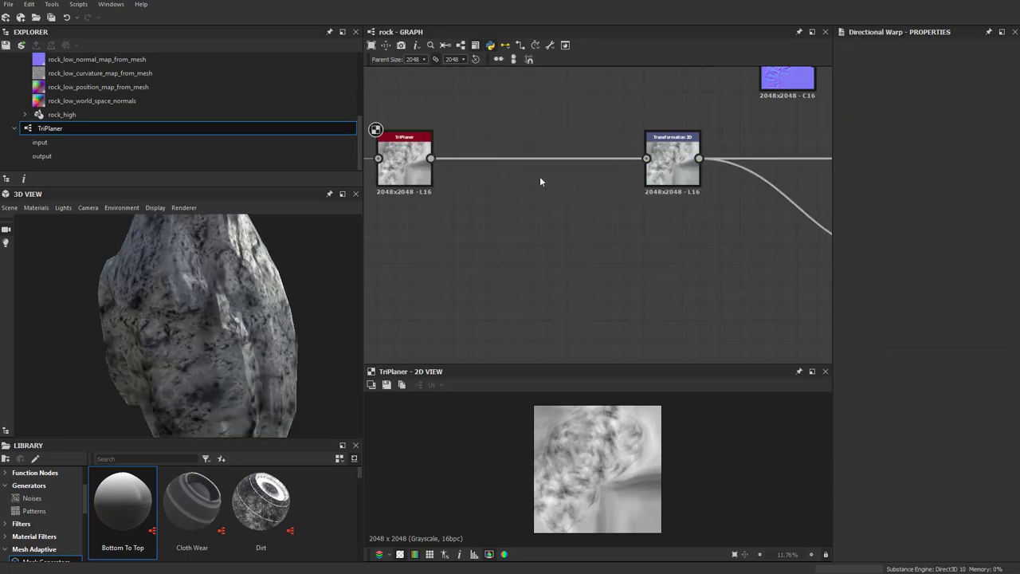
Shift Clouds 2 and TriPlaner right and orbit the rock to check the cloud pattern.
scroll(539, 176, down, 2)
middle_drag(549, 196, 611, 192)
drag(611, 192, 665, 192)
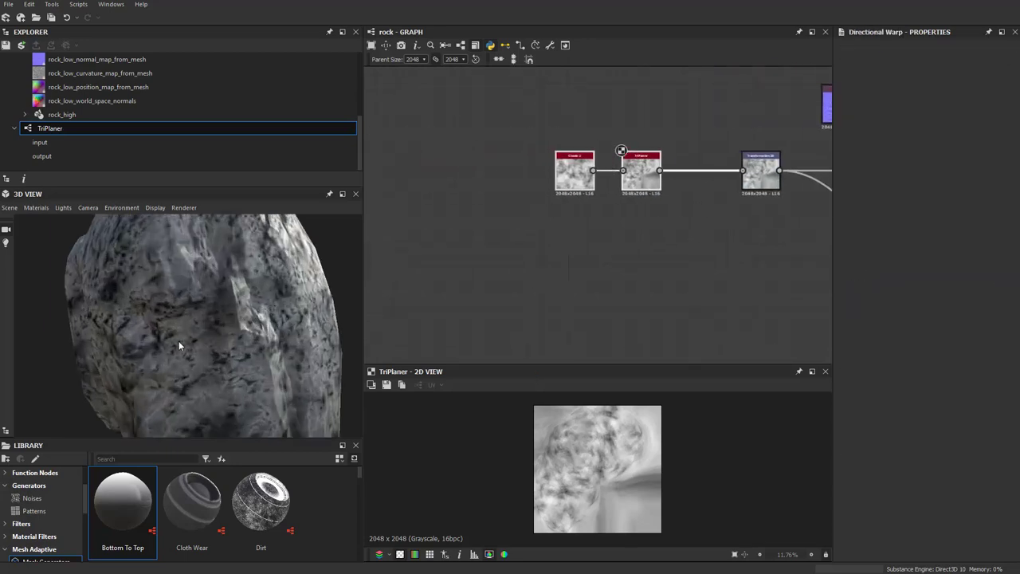
mouse_move(178, 340)
mouse_down()
mouse_move(239, 333)
mouse_move(274, 308)
mouse_move(236, 309)
mouse_move(342, 310)
mouse_up()
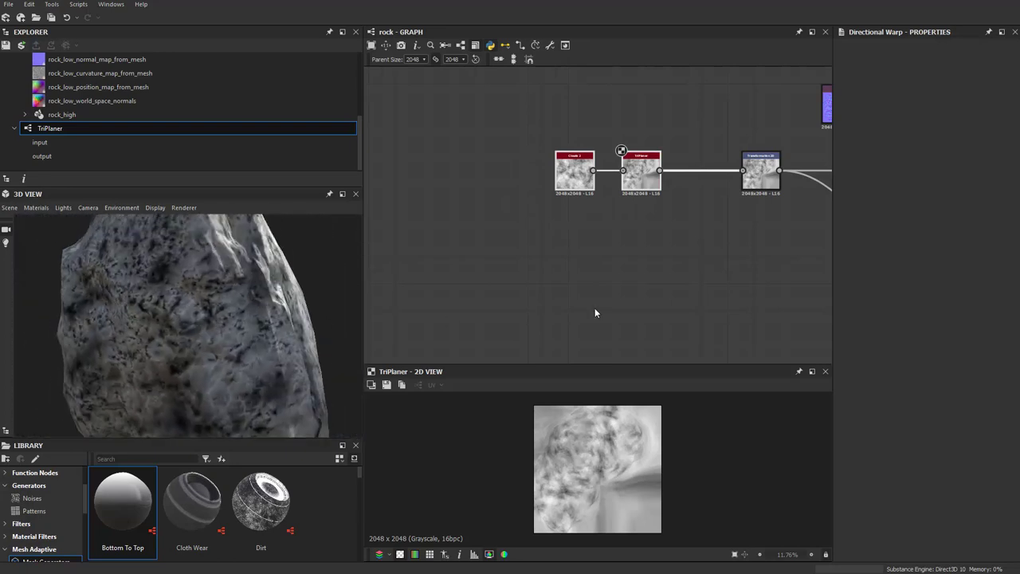
middle_drag(596, 312, 542, 278)
scroll(573, 244, up, 2)
scroll(610, 199, up, 2)
Set the Ambient Occlusion Height Depth to 0 and move the Height output node right.
double_click(610, 199)
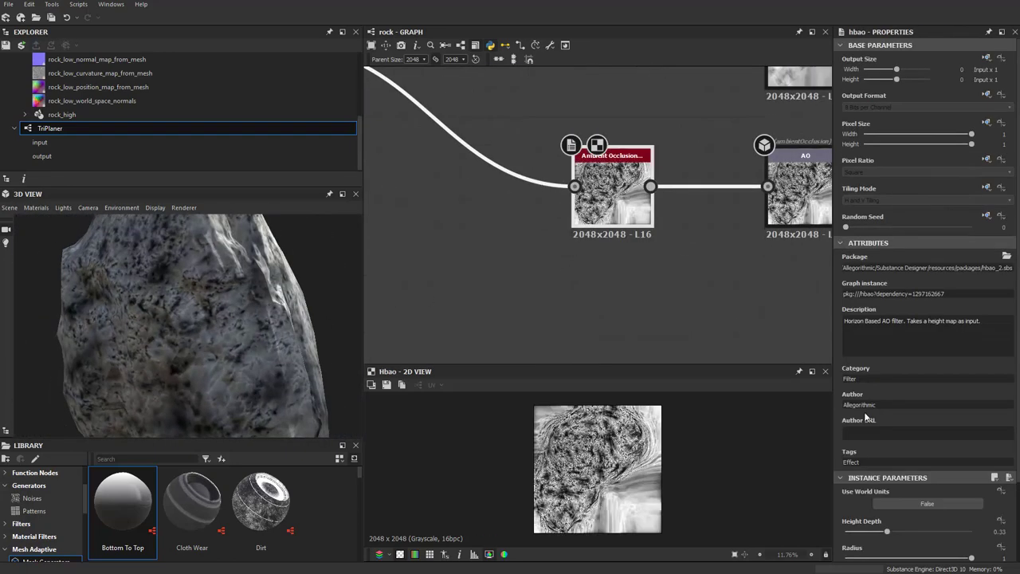
drag(867, 535, 832, 536)
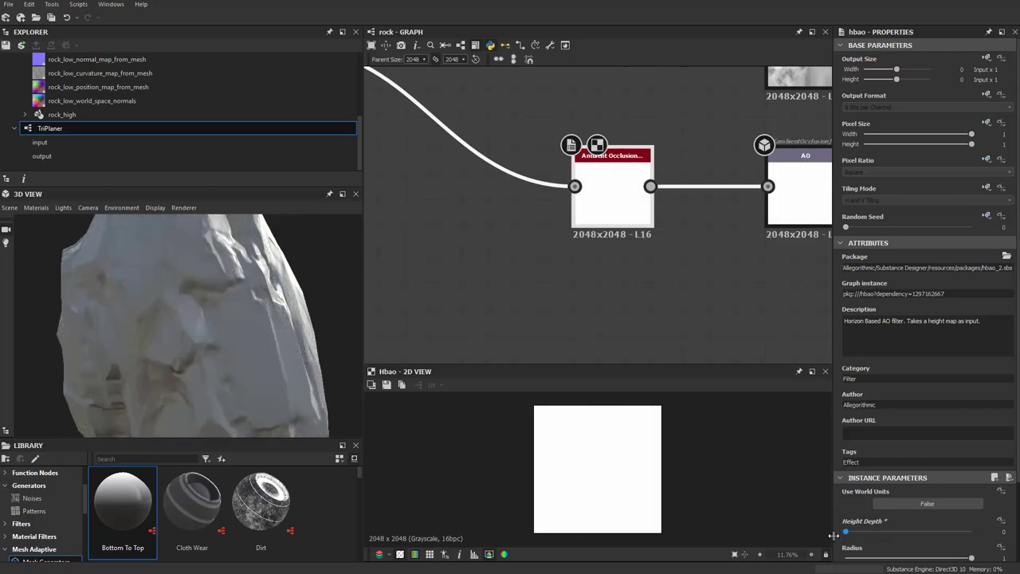
scroll(547, 266, down, 2)
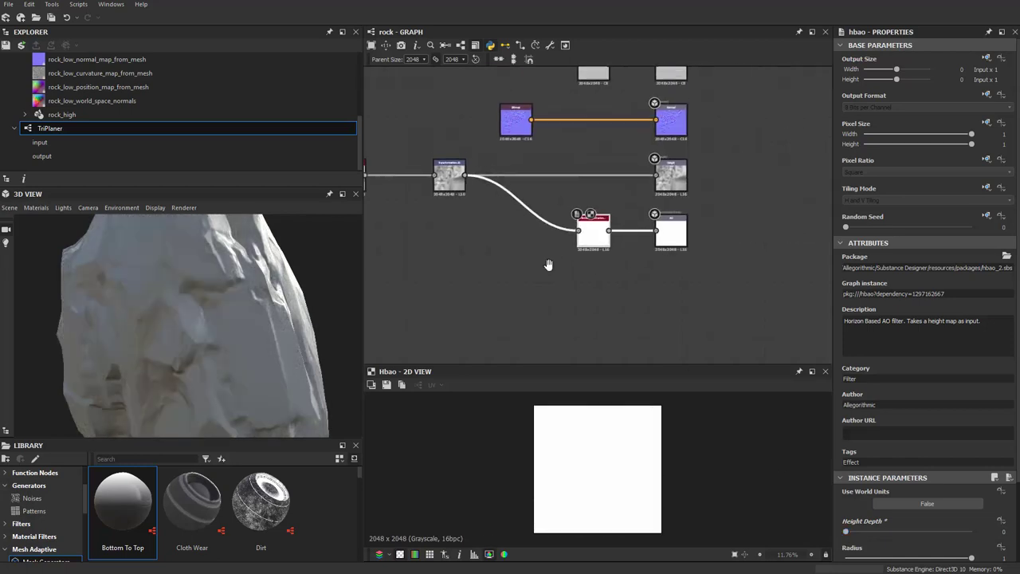
scroll(533, 230, up, 2)
middle_drag(548, 189, 702, 200)
scroll(702, 201, down, 2)
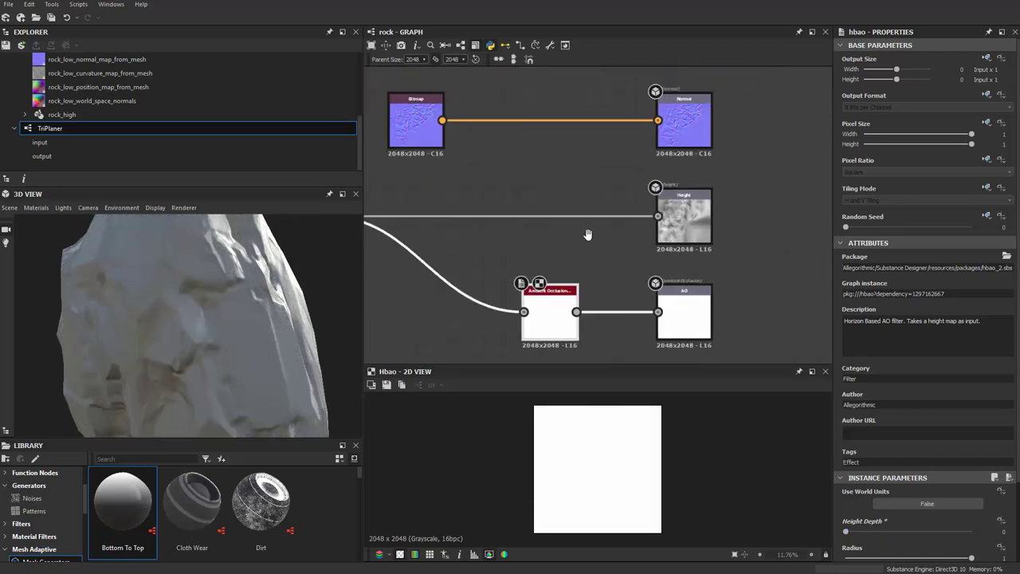
scroll(587, 230, down, 1)
scroll(603, 220, up, 1)
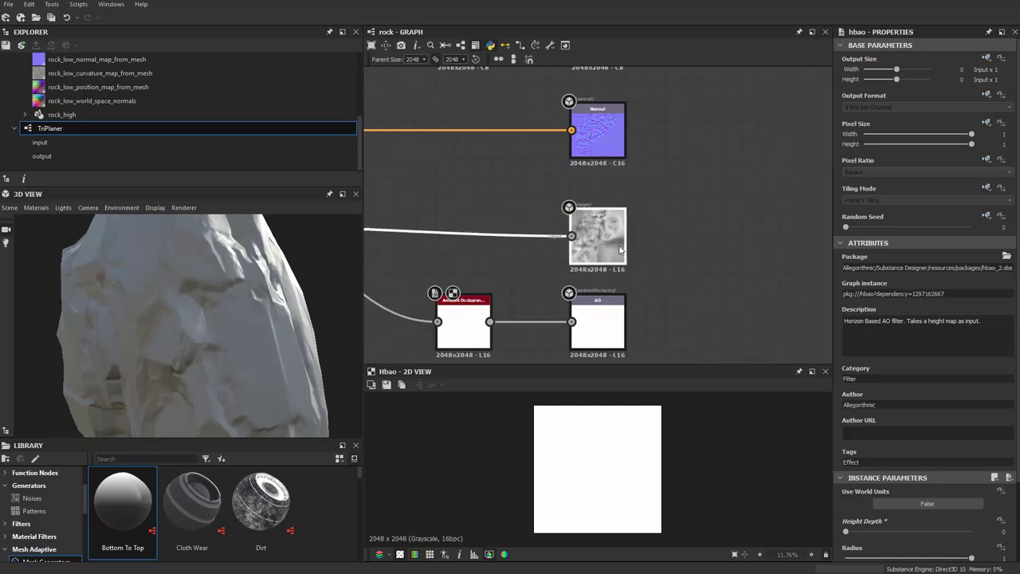
drag(651, 239, 785, 239)
Add a Normal node off Transformation 2D, discarding a trial Blend node after the Bitmap.
mouse_move(403, 205)
middle_down()
mouse_move(702, 266)
mouse_move(495, 154)
middle_up()
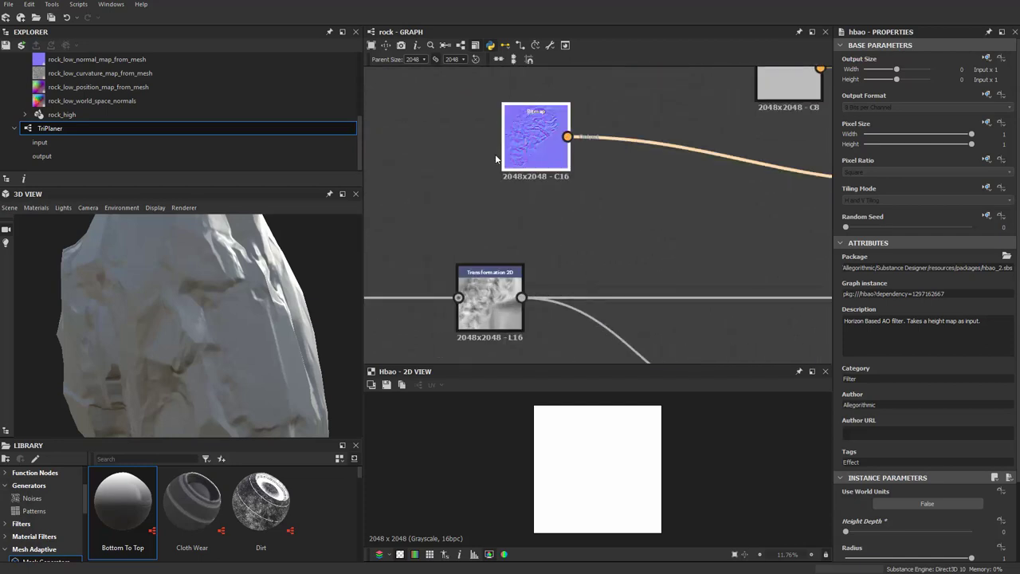
right_click(510, 190)
key(Escape)
scroll(578, 197, down, 2)
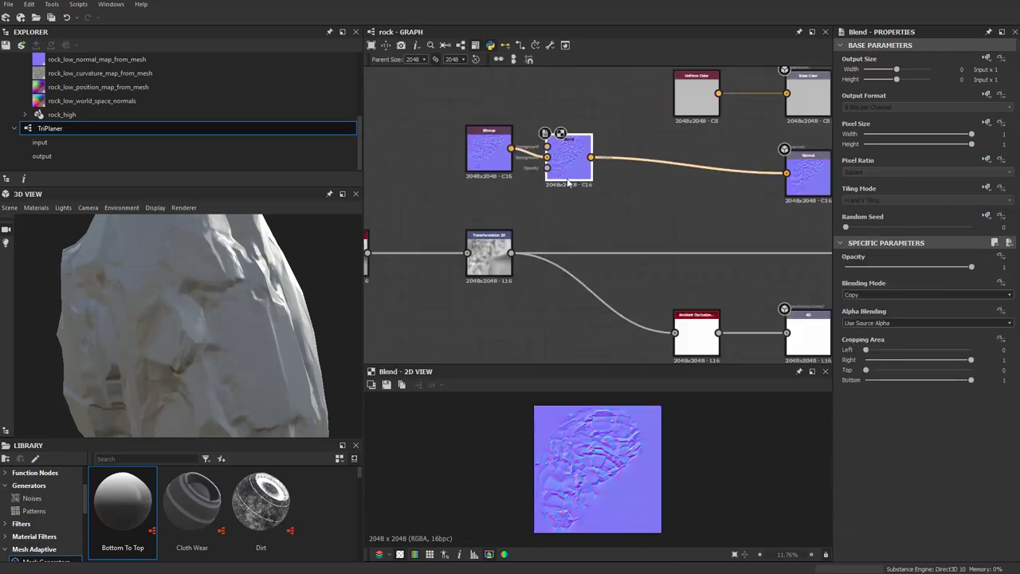
scroll(535, 176, up, 2)
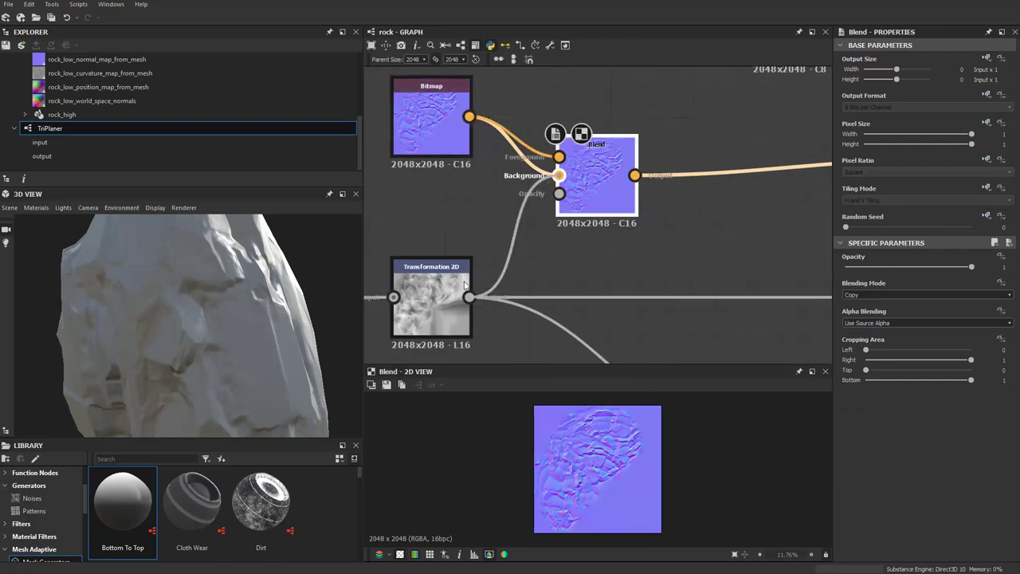
scroll(466, 285, up, 1)
drag(524, 250, 572, 192)
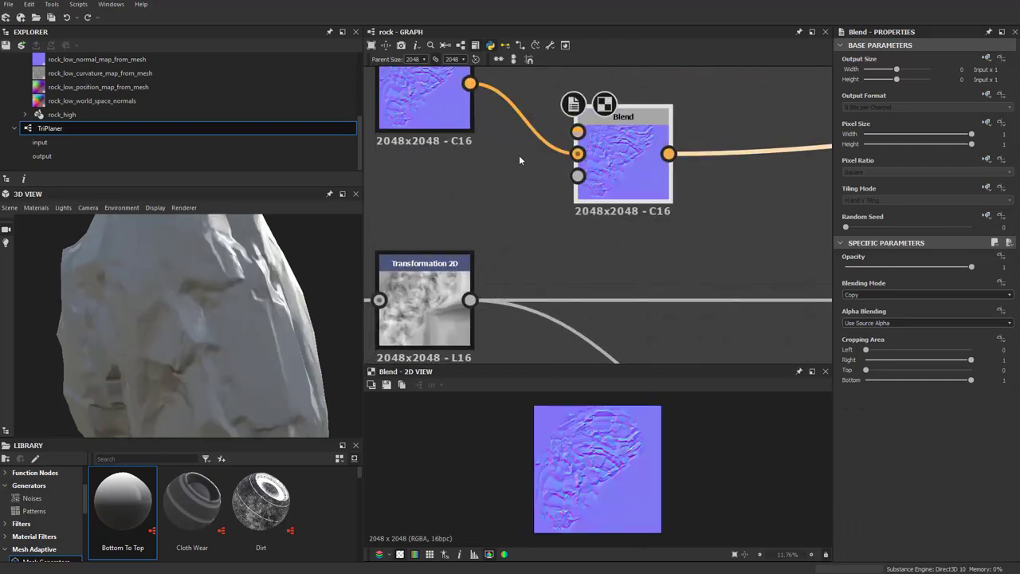
scroll(518, 154, down, 1)
key(Delete)
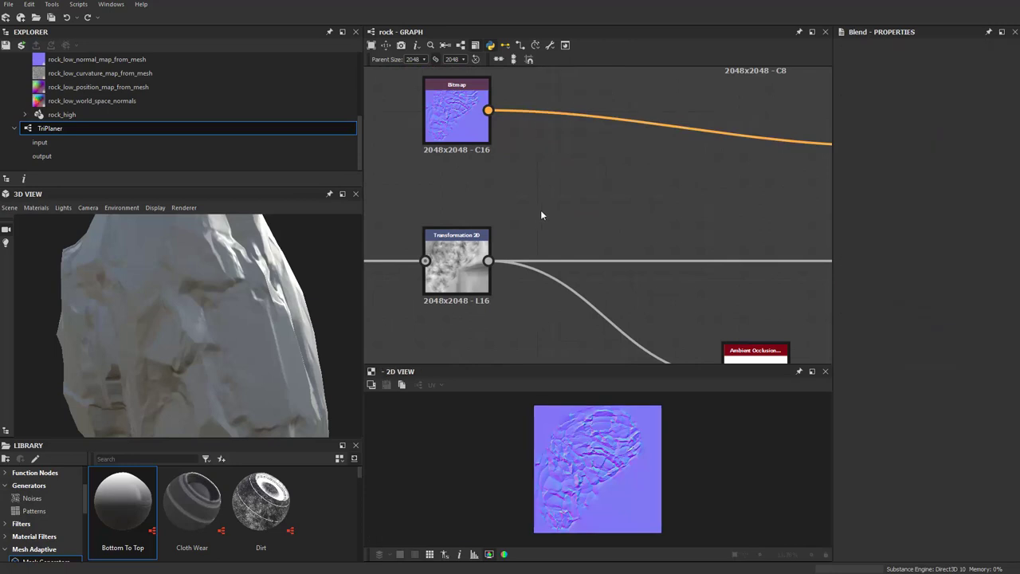
key(space)
text(nor)
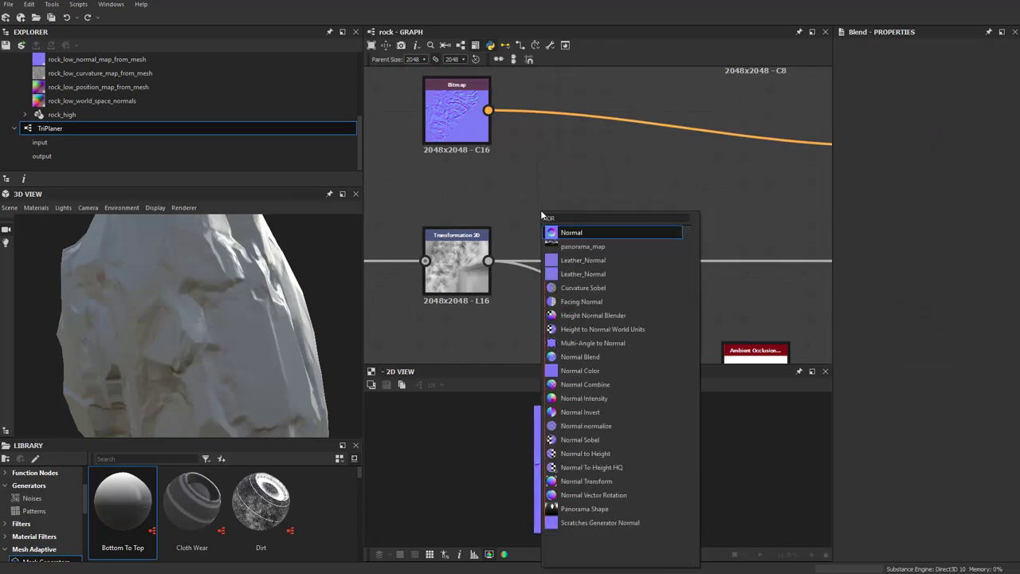
key(Return)
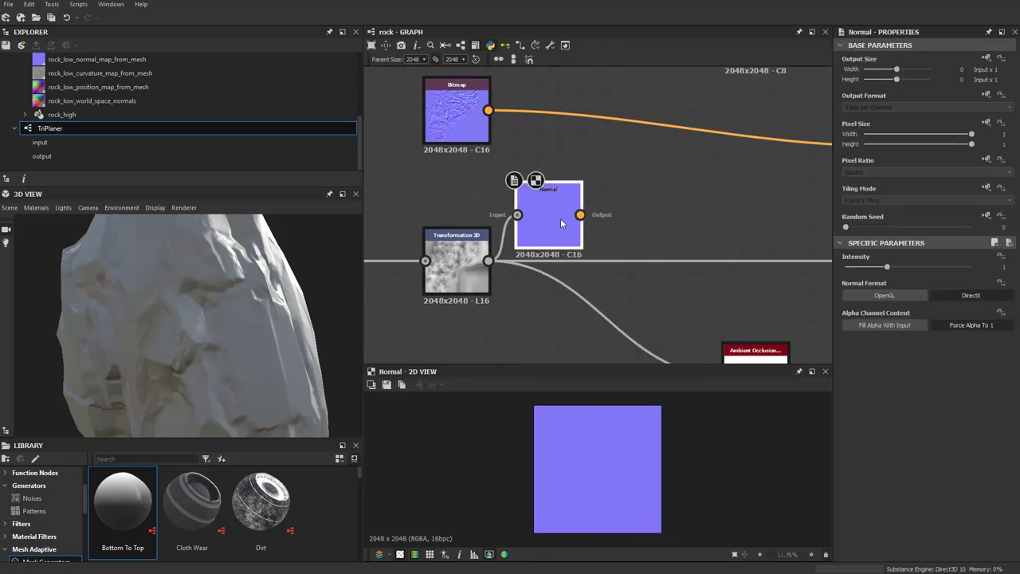
Add a Normal Combine node taking the baked normal map, placed before the normal output.
scroll(560, 223, down, 1)
key(space)
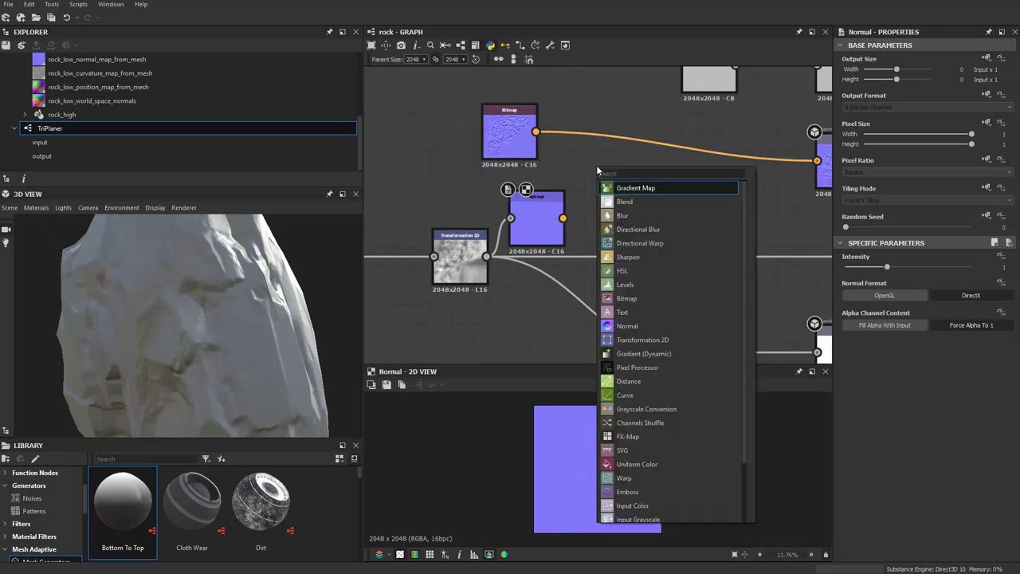
text(normal )
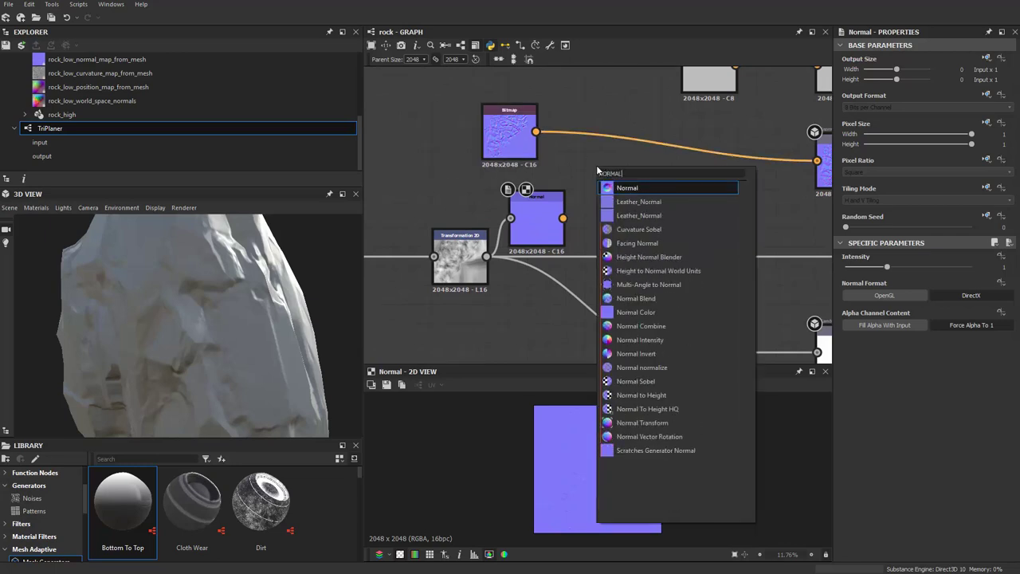
text(c)
click(671, 203)
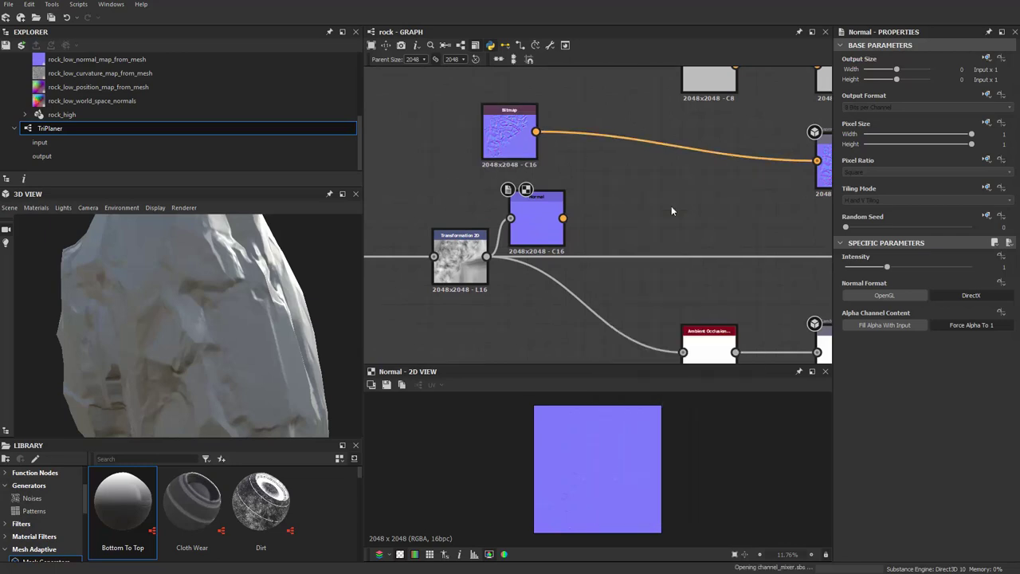
mouse_move(536, 132)
mouse_down()
mouse_move(567, 154)
mouse_move(704, 174)
mouse_up()
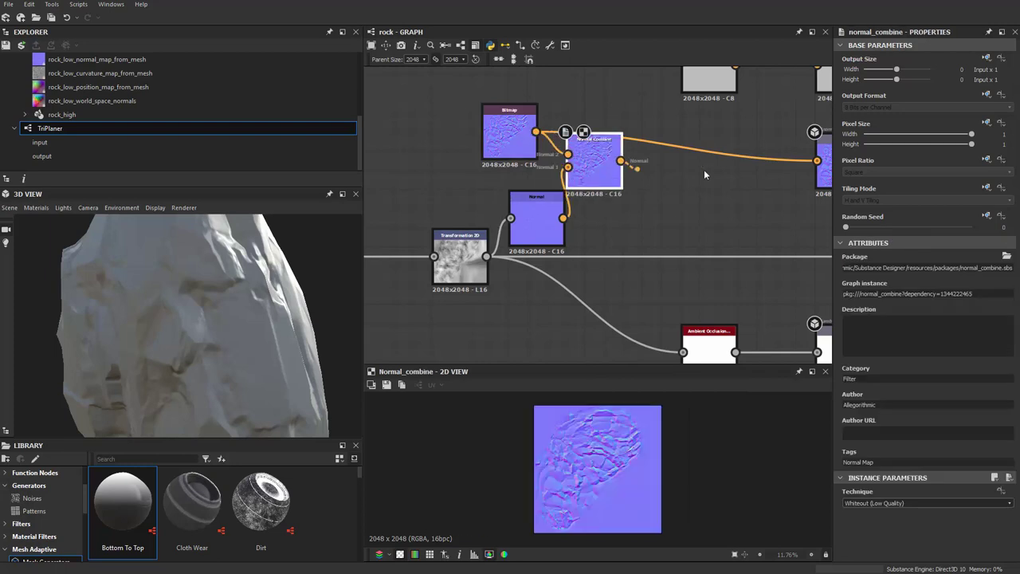
drag(594, 168, 670, 168)
mouse_move(161, 335)
mouse_down()
mouse_move(192, 341)
mouse_move(282, 317)
mouse_move(184, 330)
mouse_move(244, 334)
mouse_move(178, 329)
mouse_up()
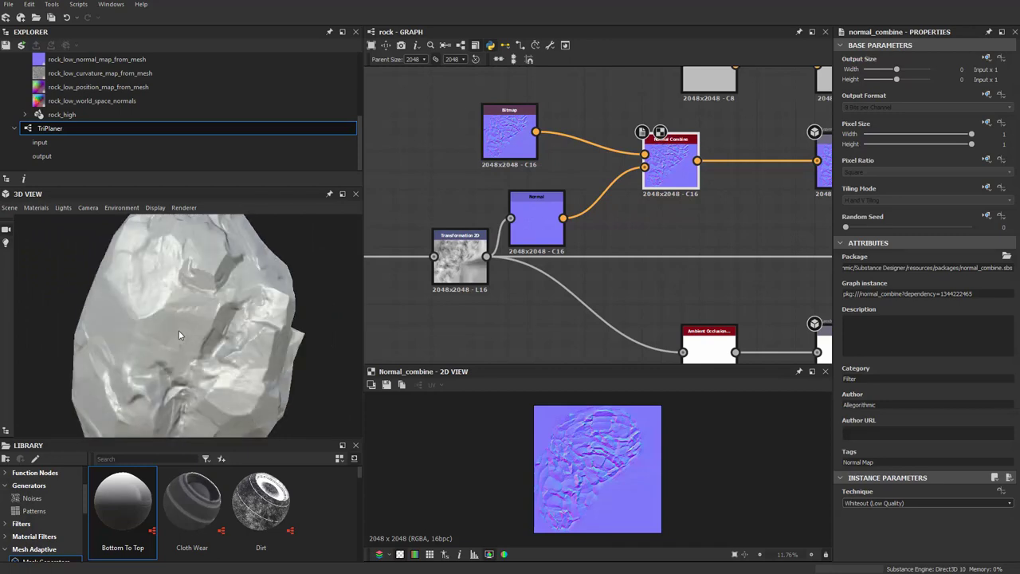
middle_drag(497, 311, 725, 295)
middle_drag(390, 263, 556, 261)
double_click(689, 255)
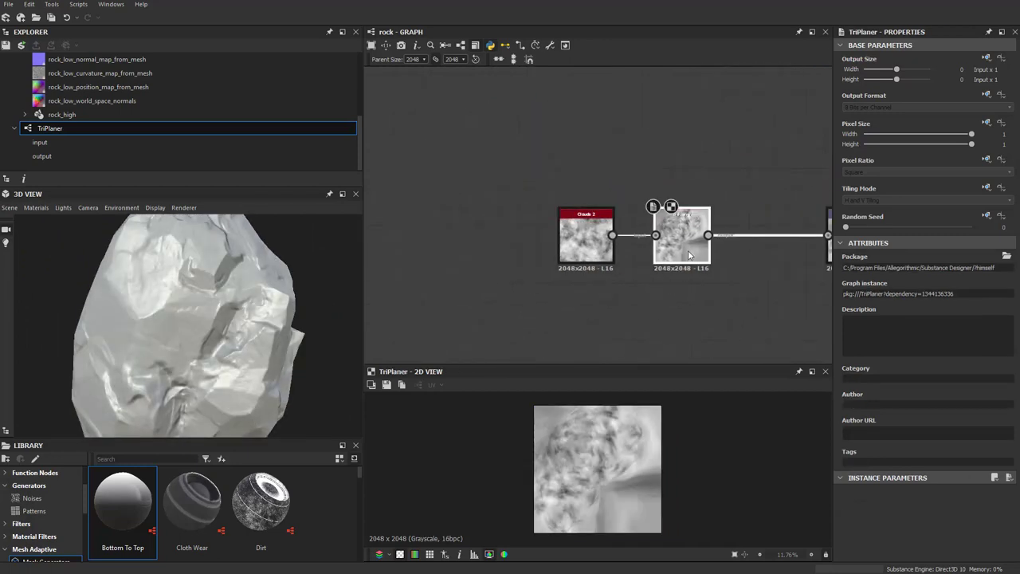
double_click(57, 129)
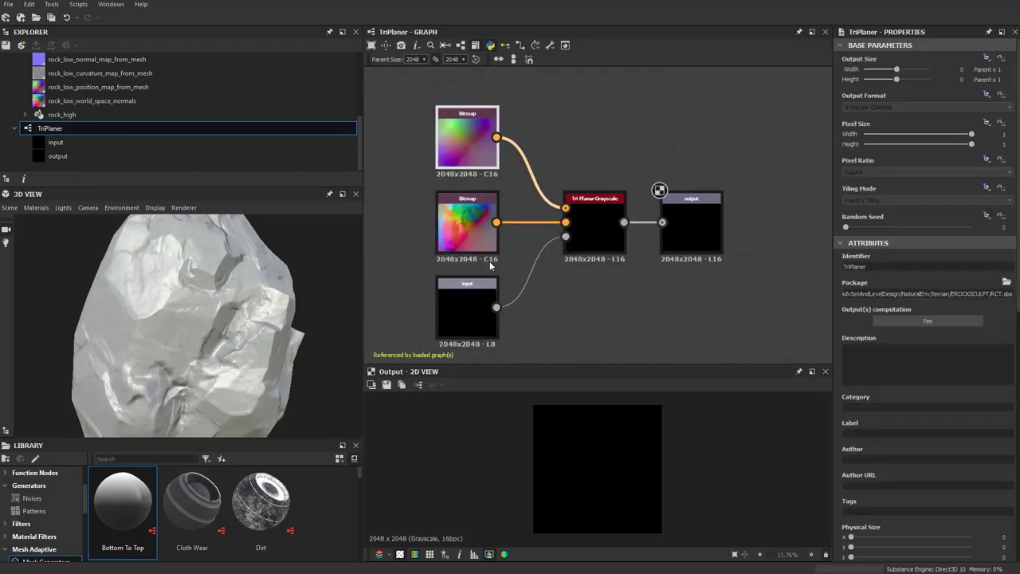
drag(180, 348, 309, 298)
scroll(626, 119, up, 2)
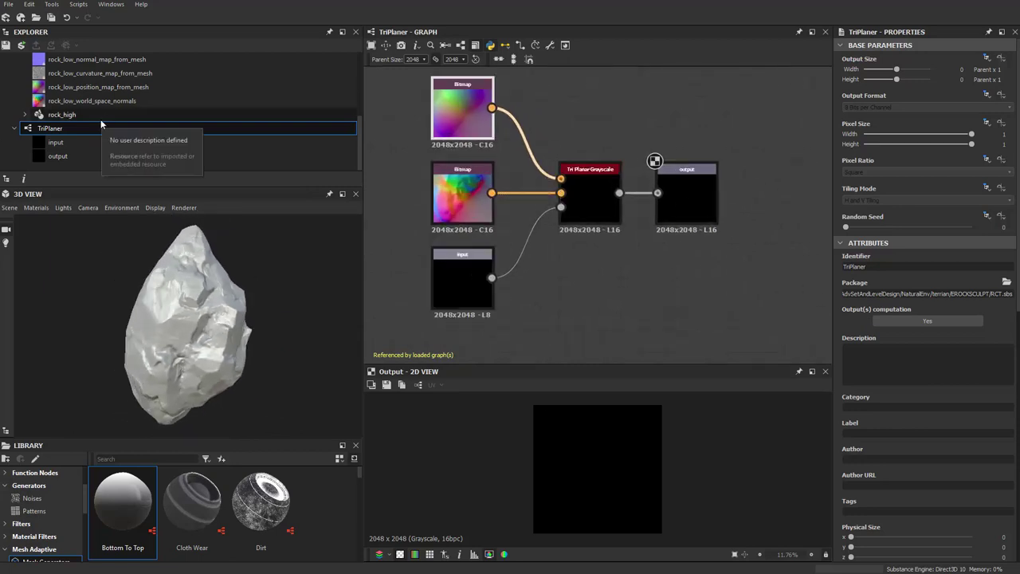
scroll(101, 123, up, 3)
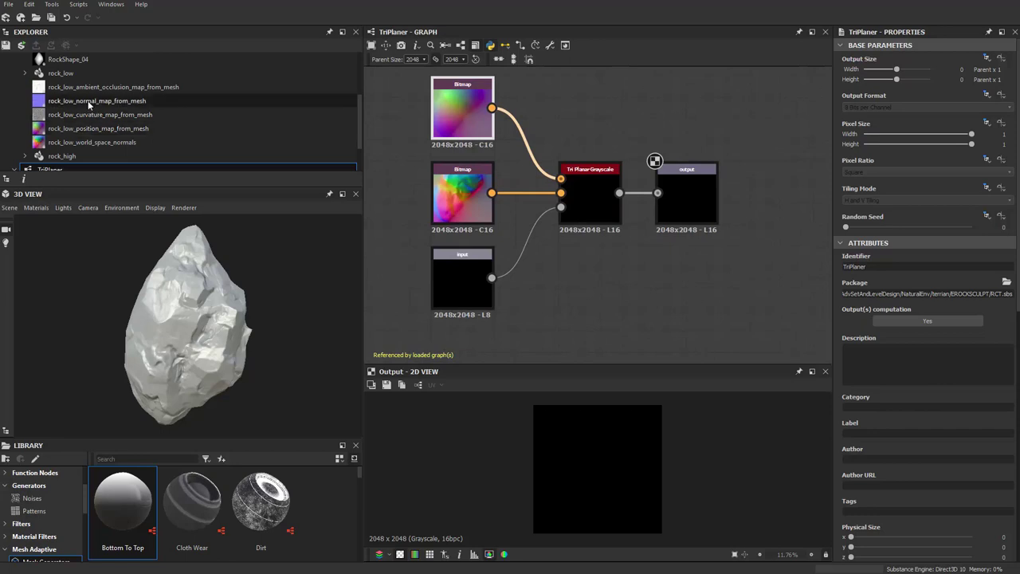
scroll(88, 100, up, 3)
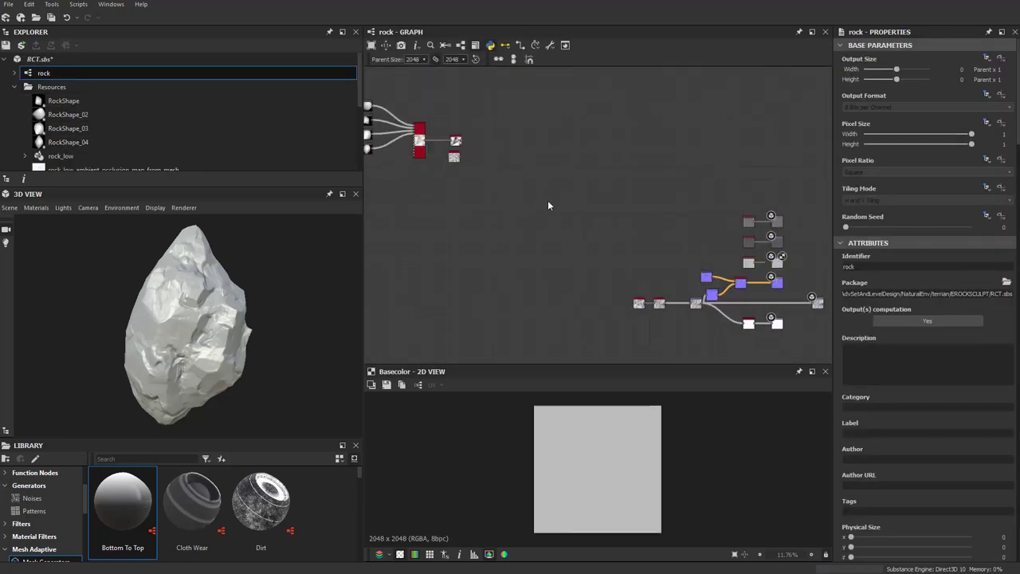
Add a Directional Warp node beside the Clouds 2 and TriPlaner nodes.
scroll(604, 206, up, 2)
middle_drag(412, 114, 539, 185)
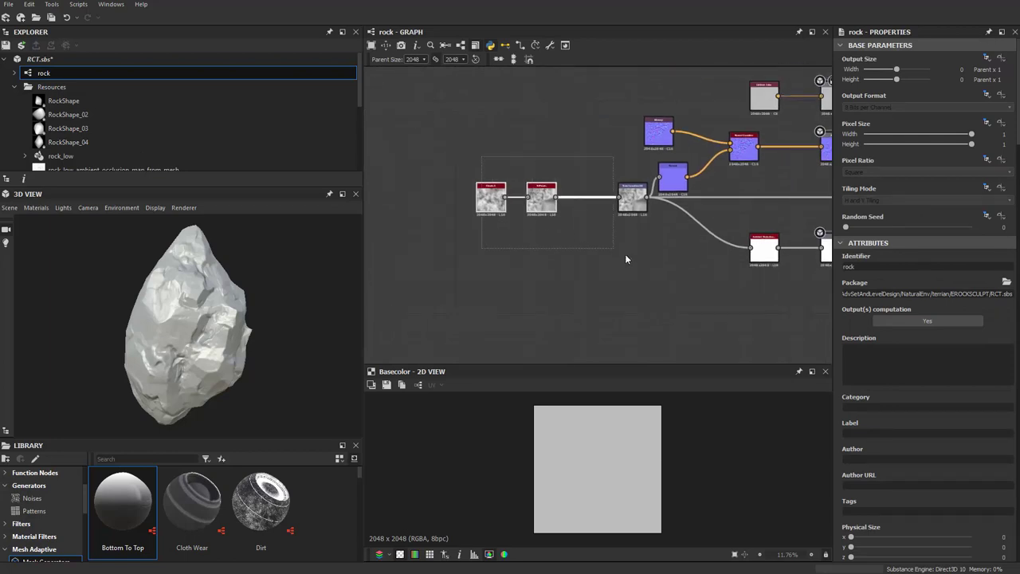
mouse_move(625, 259)
middle_down()
mouse_move(499, 221)
mouse_move(468, 231)
middle_up()
scroll(518, 240, up, 2)
scroll(510, 239, up, 2)
scroll(492, 223, down, 2)
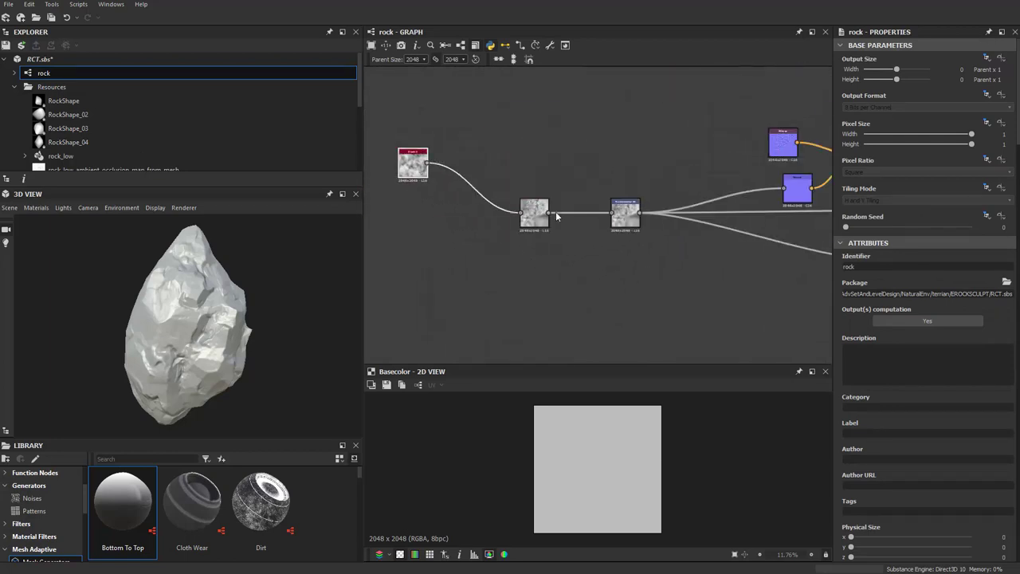
scroll(497, 228, up, 2)
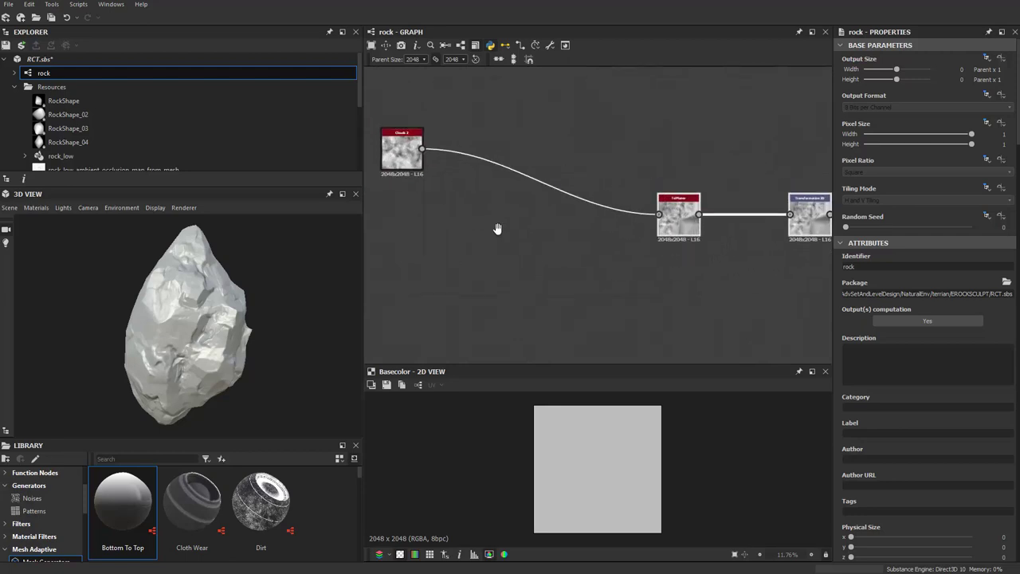
middle_drag(497, 228, 574, 257)
key(space)
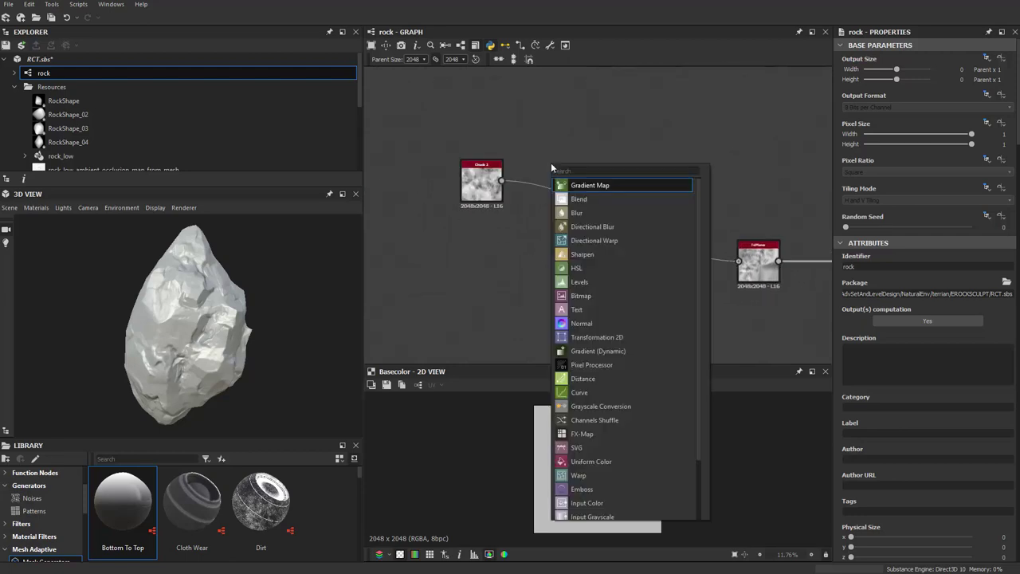
text(dir)
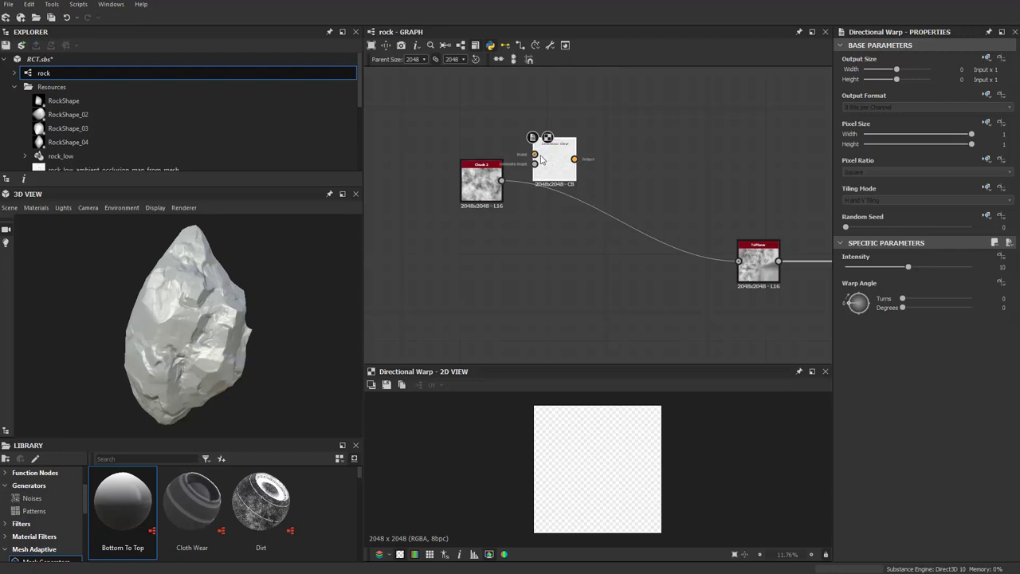
Route the Clouds 2 noise through the Directional Warp into TriPlaner.
mouse_move(501, 179)
mouse_down()
mouse_move(533, 154)
mouse_move(563, 197)
mouse_up()
scroll(545, 171, up, 1)
middle_drag(481, 216, 498, 210)
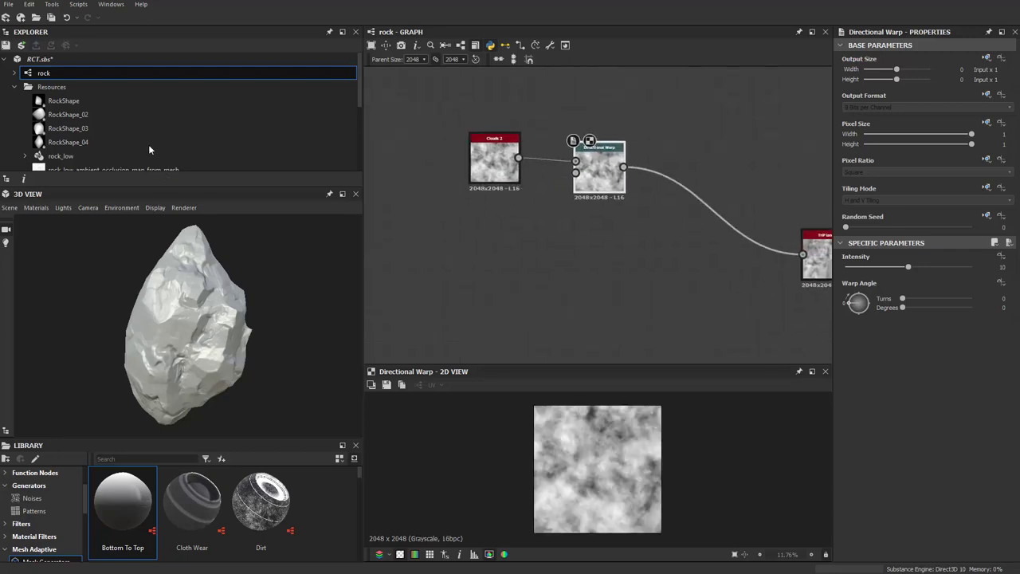
Swap the mistaken RockShape_02 bitmap for RockShape_04 and plug it into the warp intensity input.
scroll(120, 140, down, 3)
scroll(90, 132, up, 2)
scroll(72, 123, up, 1)
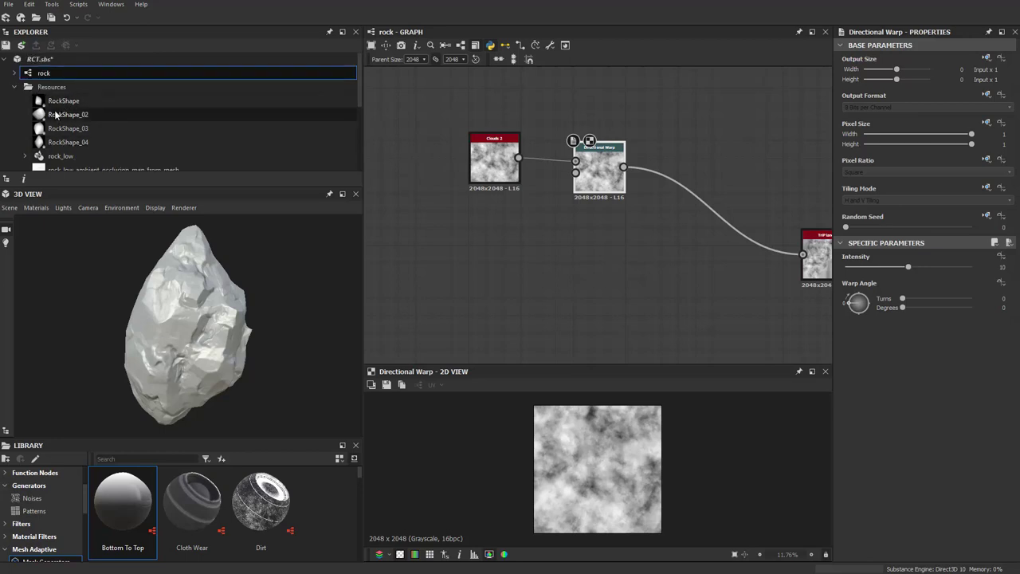
drag(55, 116, 537, 259)
scroll(452, 240, up, 2)
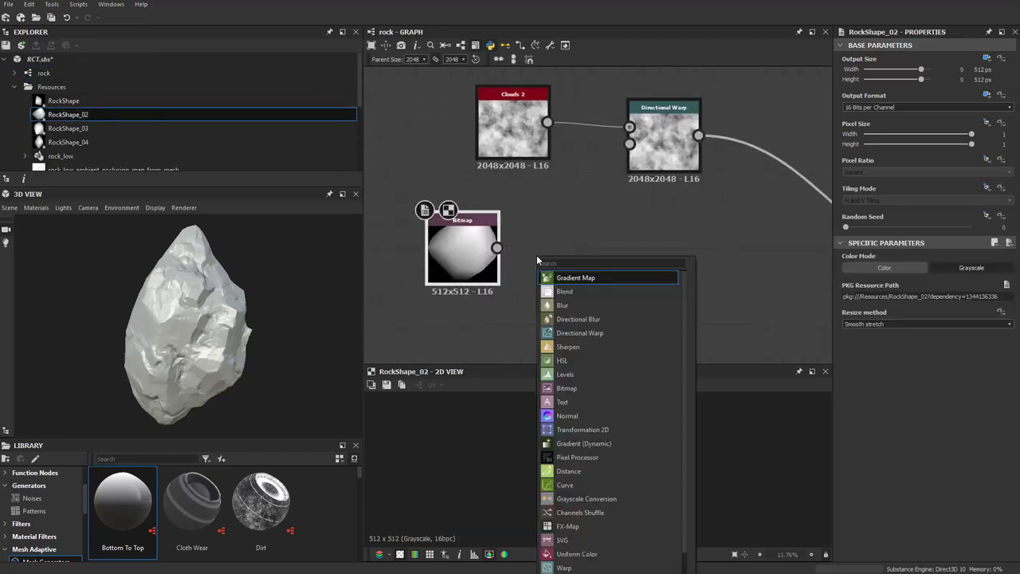
key(Escape)
key(Delete)
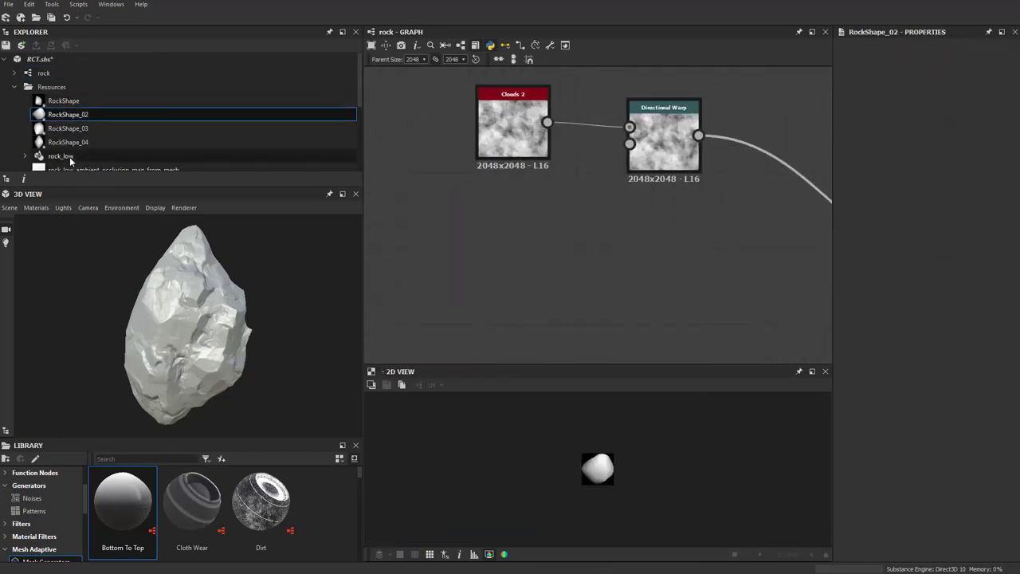
drag(68, 141, 514, 234)
scroll(548, 236, up, 2)
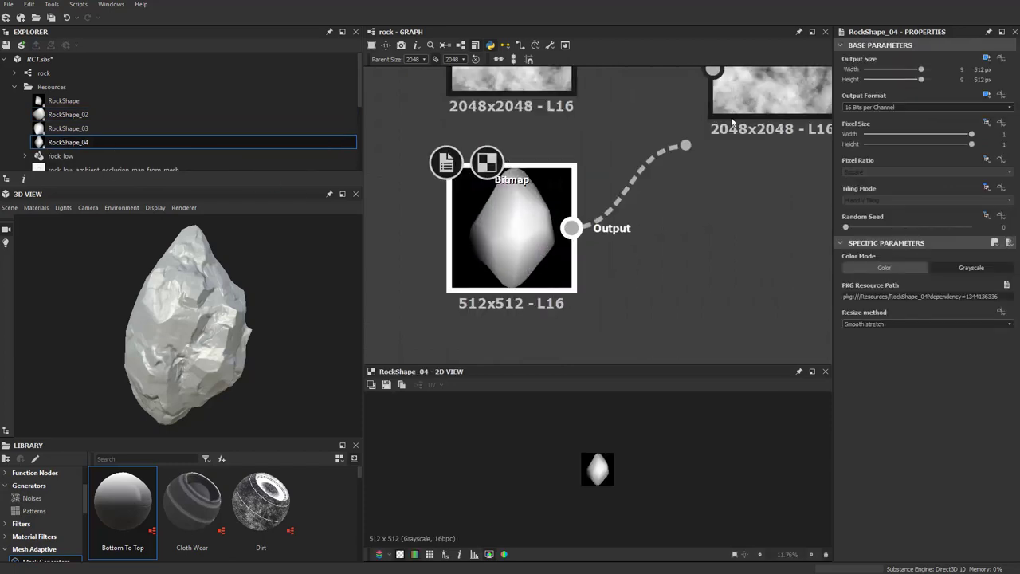
drag(732, 121, 713, 70)
Set the Directional Warp's Warp Angle to about 147 degrees.
scroll(713, 71, down, 2)
scroll(646, 242, up, 1)
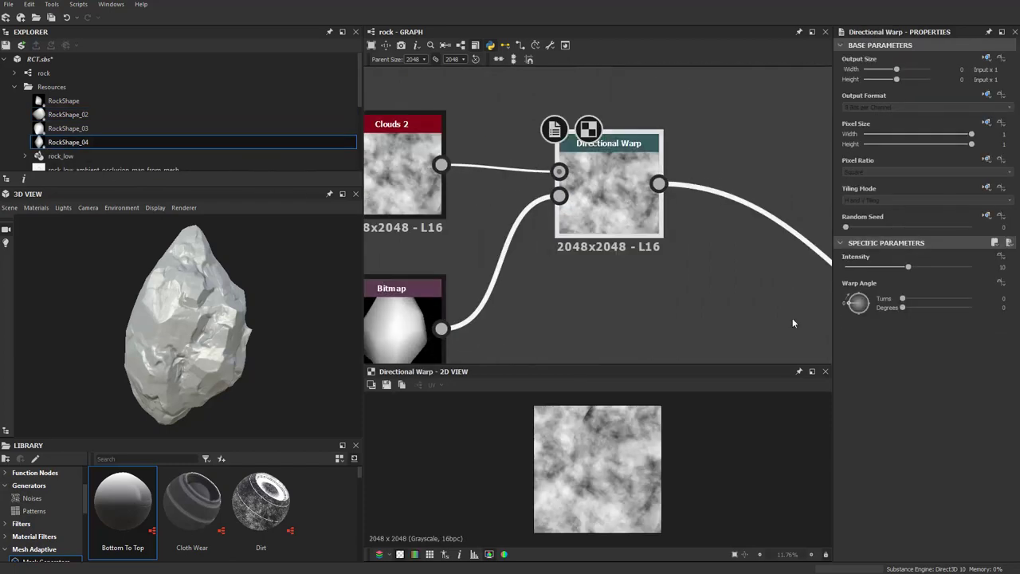
drag(873, 301, 866, 296)
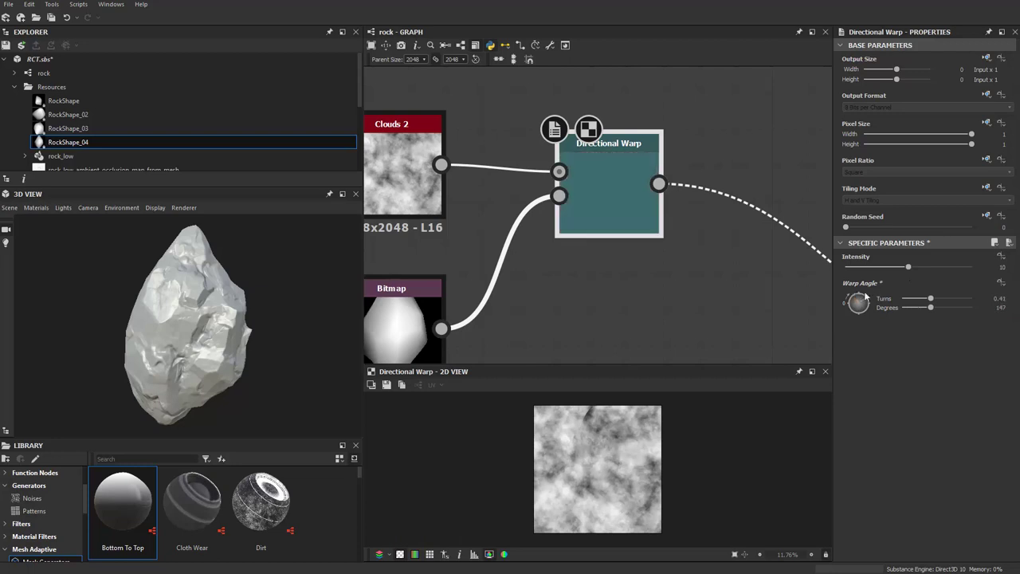
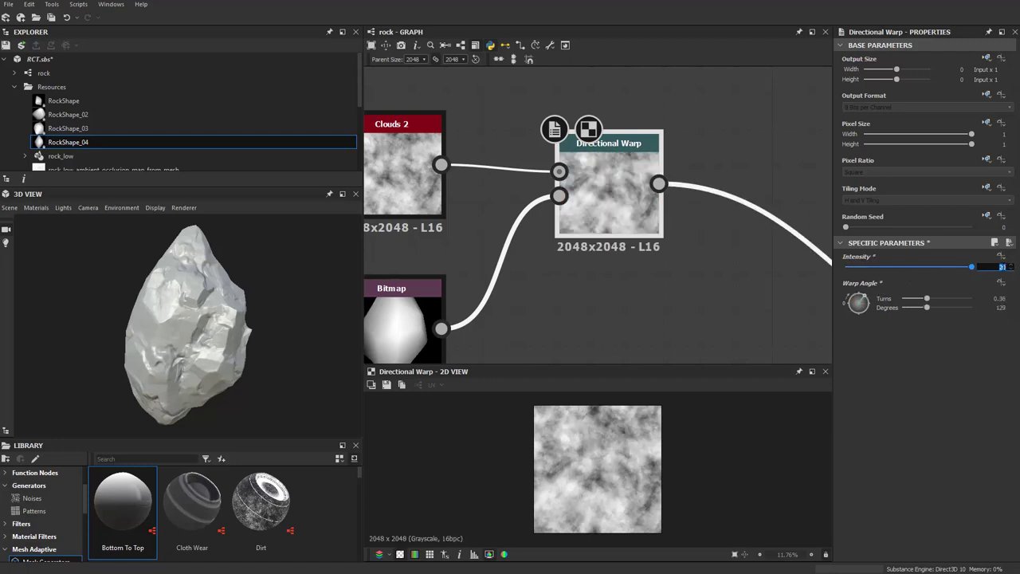
text(50)
Commit a Directional Warp intensity of 50 and check the TriPlaner output.
key(Return)
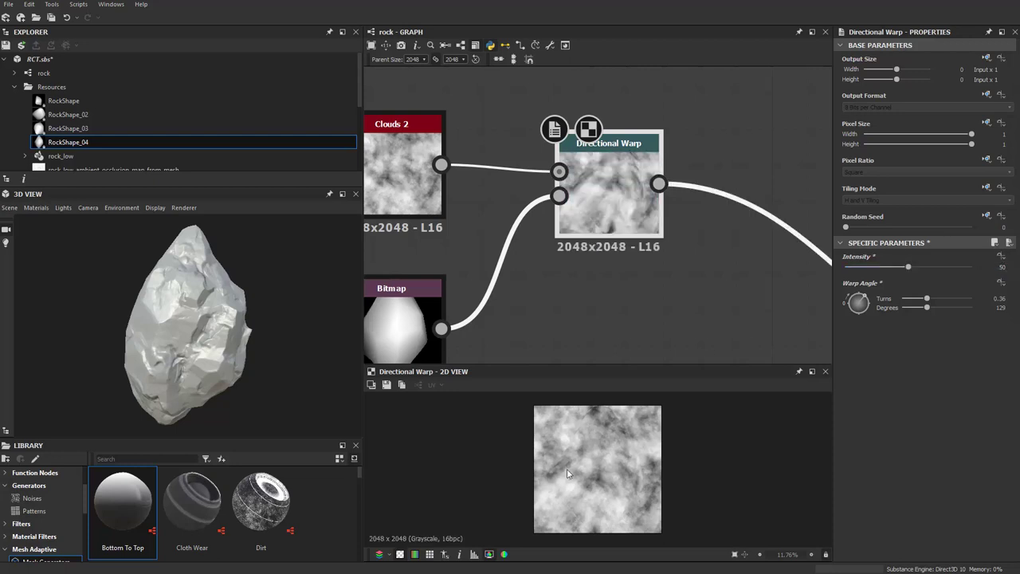
scroll(633, 485, up, 2)
mouse_move(637, 347)
middle_down()
mouse_move(547, 288)
mouse_move(502, 222)
middle_up()
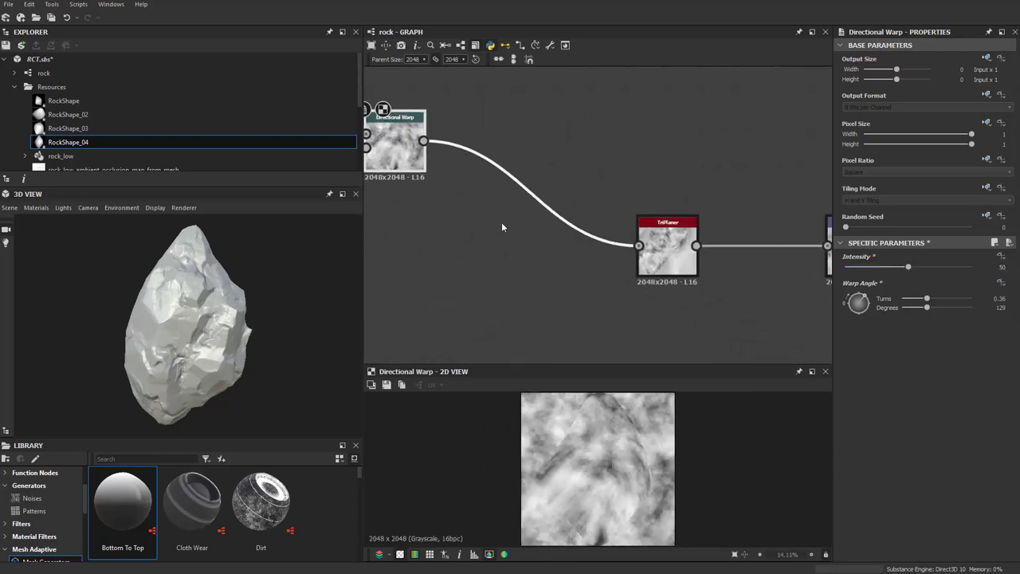
scroll(713, 261, up, 2)
click(715, 261)
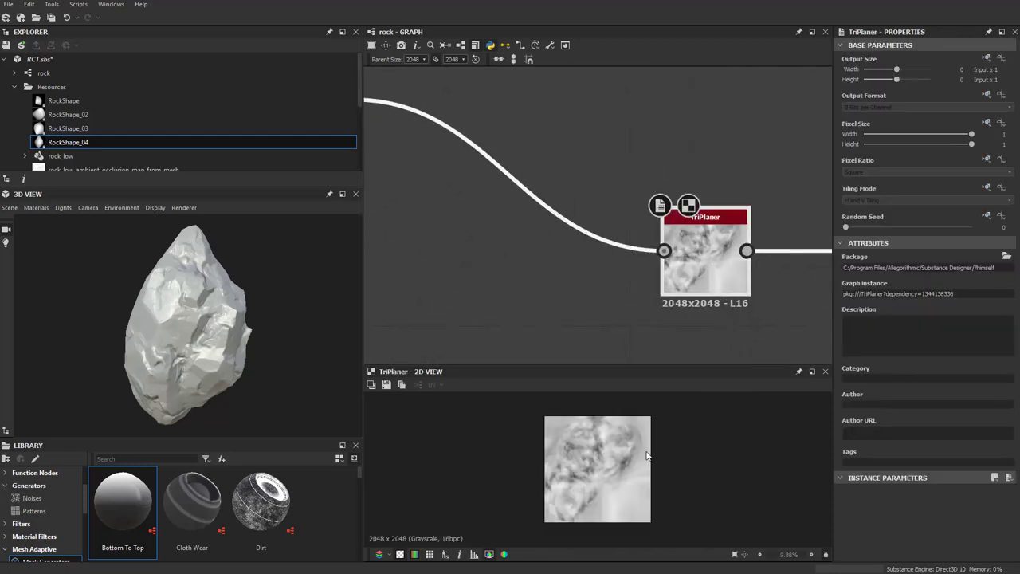
Set the Normal node's intensity to 30, undoing an overly strong 300.
scroll(715, 262, down, 2)
mouse_move(697, 272)
middle_down()
mouse_move(544, 284)
mouse_move(590, 219)
middle_up()
scroll(589, 219, up, 2)
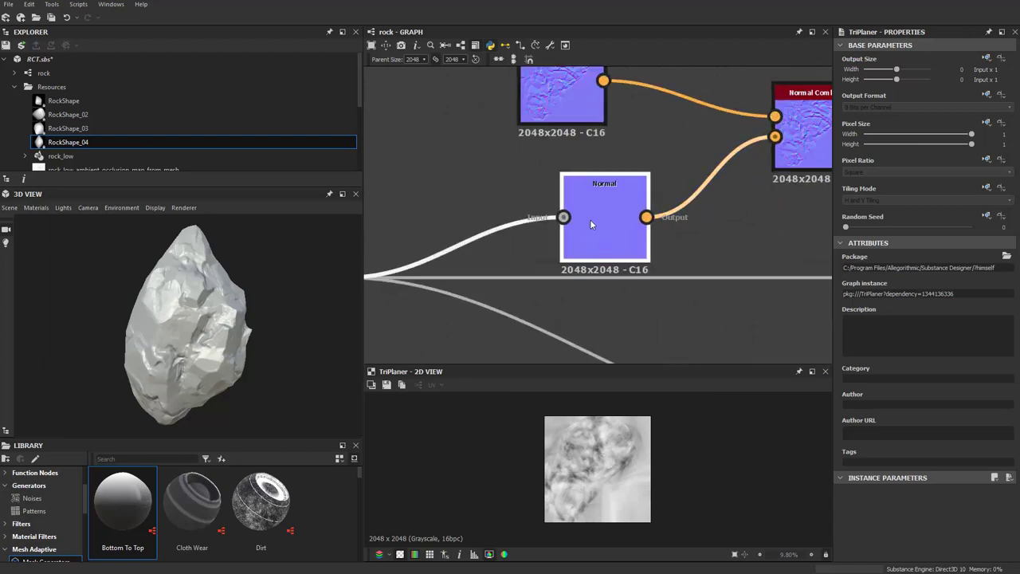
click(590, 219)
drag(889, 269, 972, 268)
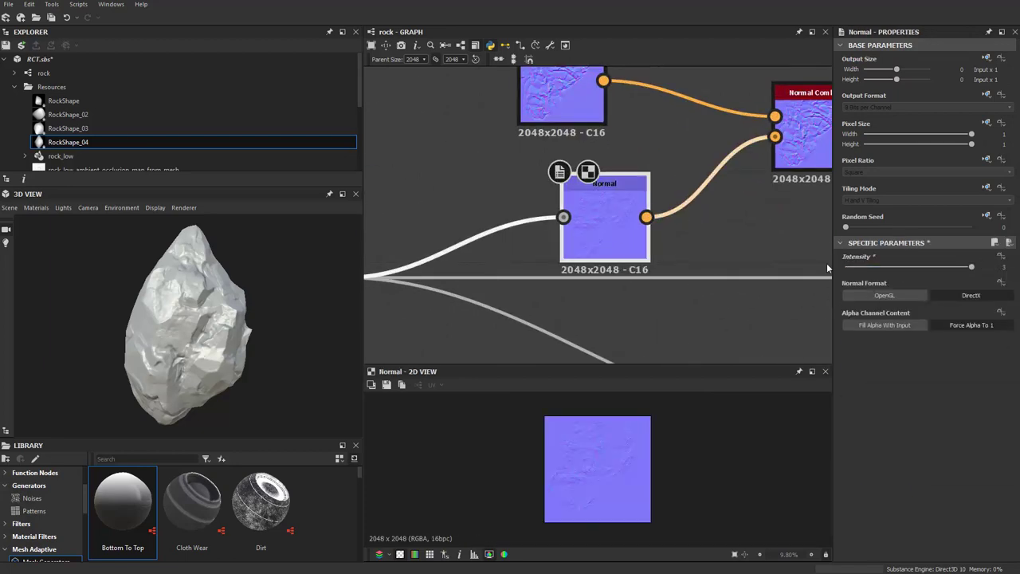
scroll(171, 327, up, 3)
scroll(171, 326, up, 2)
scroll(171, 327, up, 2)
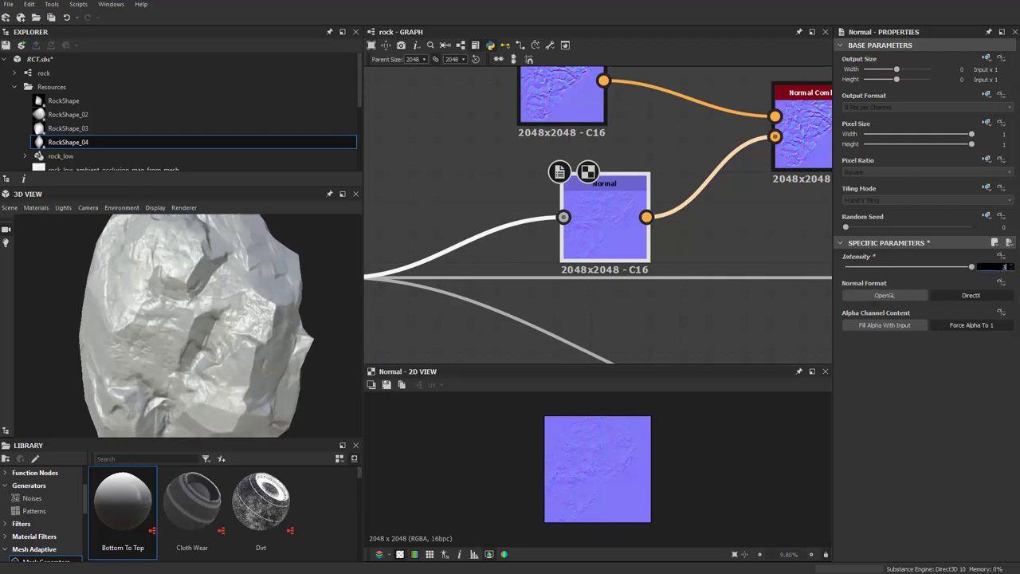
text(300)
key(Return)
key(ctrl+z)
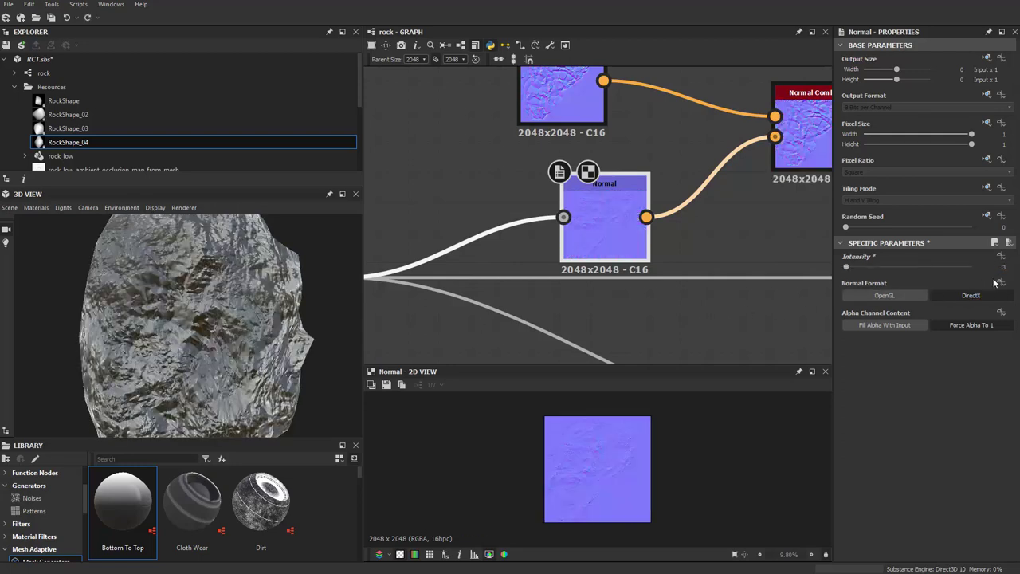
text(0)
key(Return)
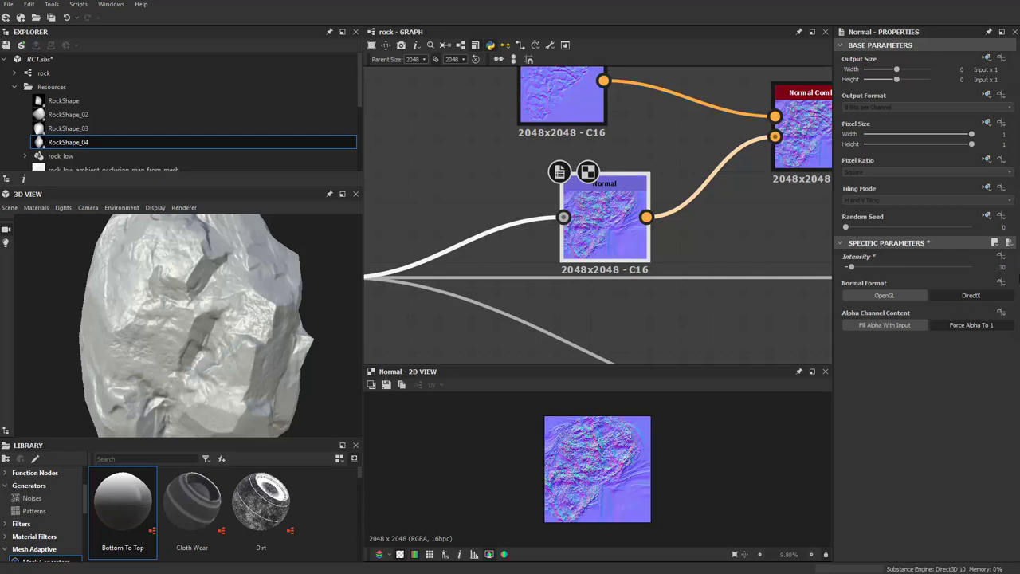
Rotate the 3D view and try shifting the three leftmost nodes, then undo the move.
mouse_move(334, 335)
mouse_down()
mouse_move(107, 337)
mouse_move(328, 337)
mouse_move(263, 316)
mouse_up()
scroll(488, 249, down, 3)
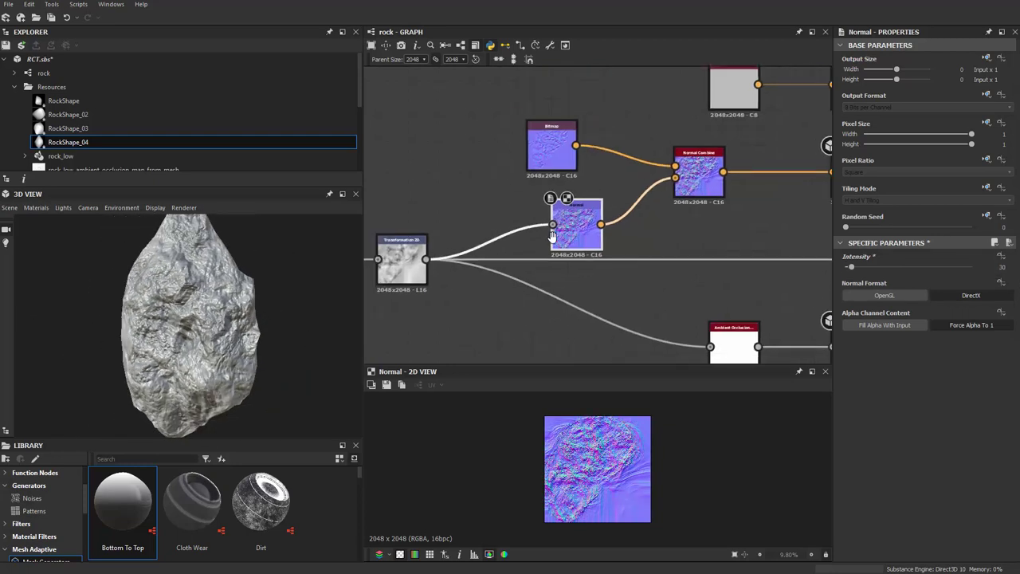
scroll(488, 249, down, 2)
middle_drag(334, 249, 488, 248)
drag(468, 204, 518, 255)
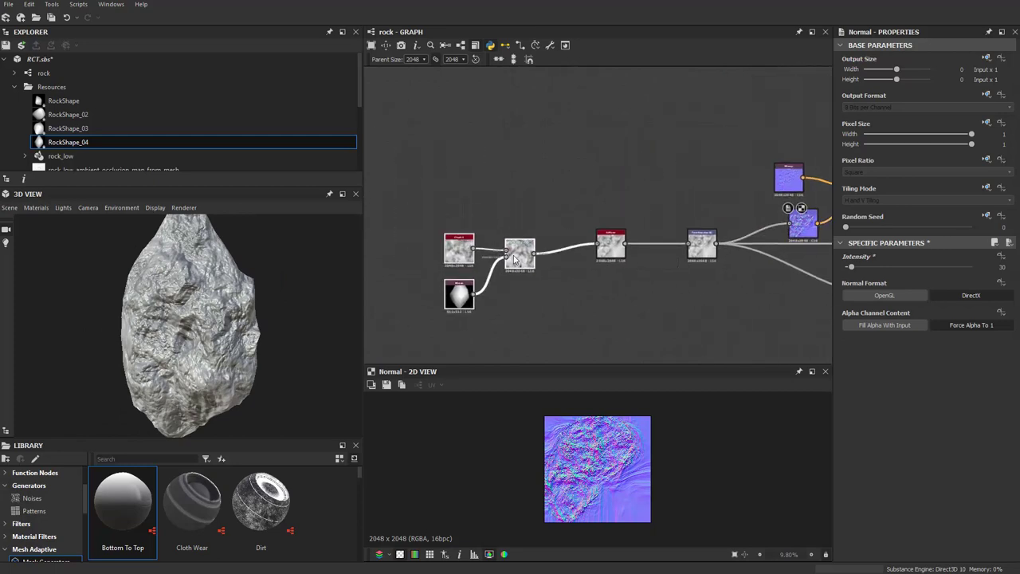
key(ctrl+z)
Add the rock_low_ambient_occlusion_map_from_mesh bake to the graph as a Bitmap node.
scroll(621, 313, up, 2)
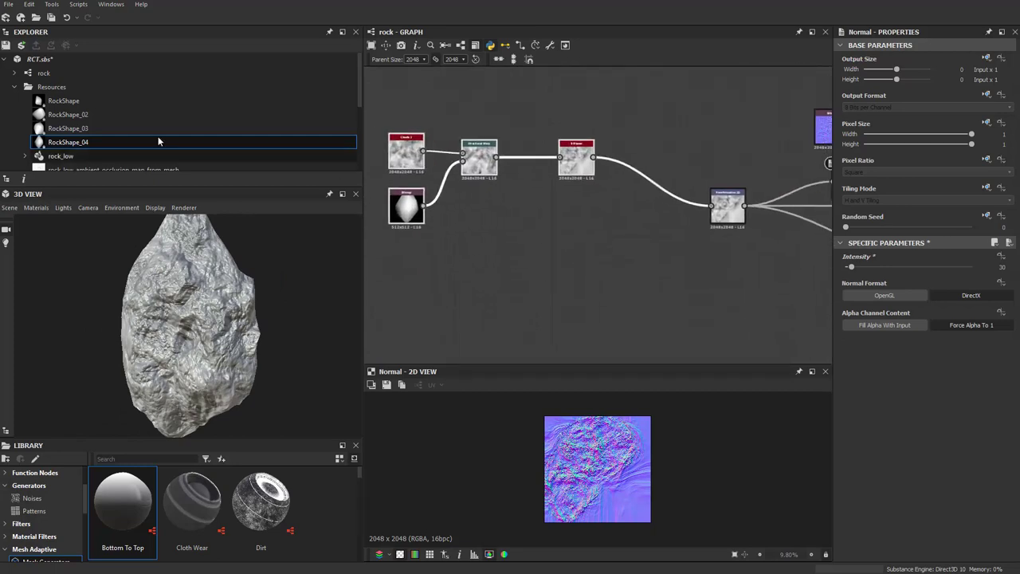
scroll(138, 115, down, 3)
scroll(80, 136, up, 1)
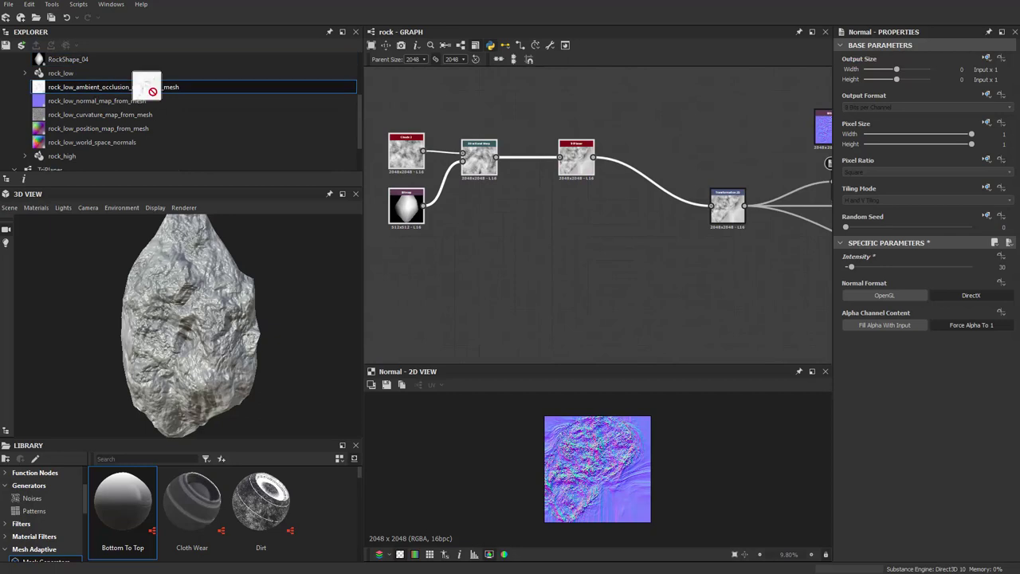
drag(79, 88, 455, 250)
scroll(455, 250, up, 2)
scroll(445, 247, up, 2)
scroll(450, 255, up, 2)
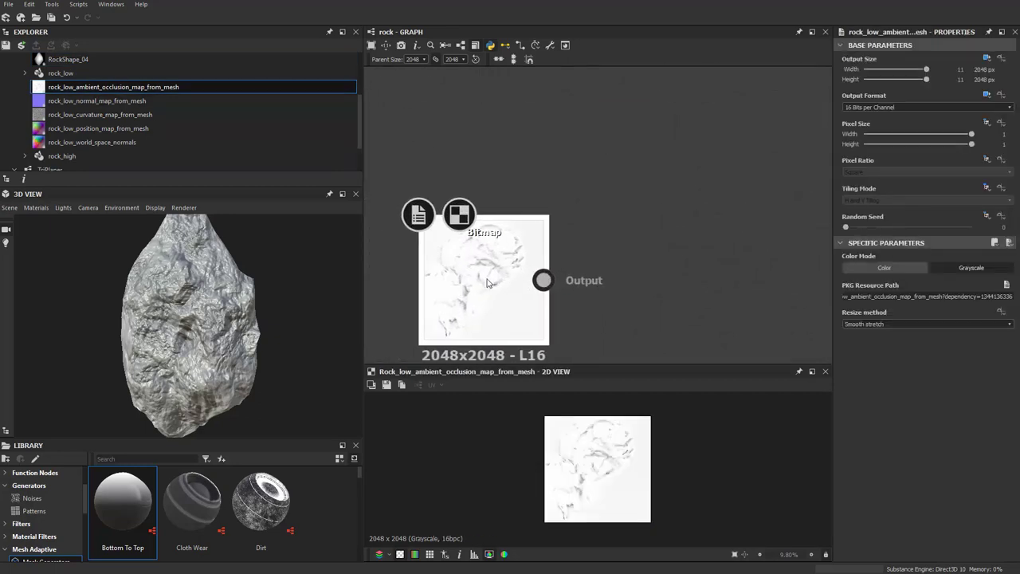
scroll(599, 480, up, 3)
scroll(599, 479, down, 2)
scroll(599, 480, up, 3)
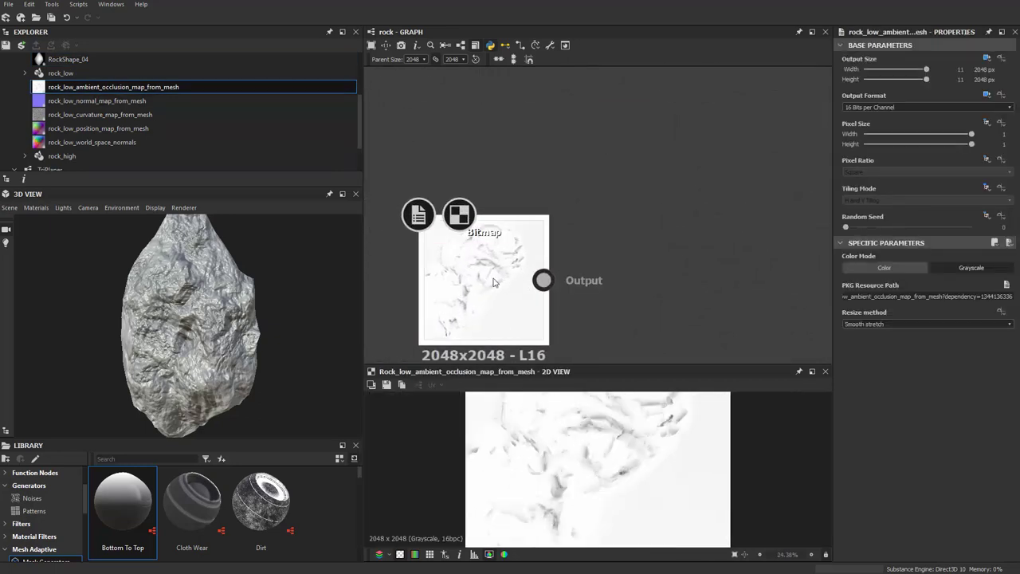
middle_drag(491, 280, 560, 229)
scroll(574, 219, down, 2)
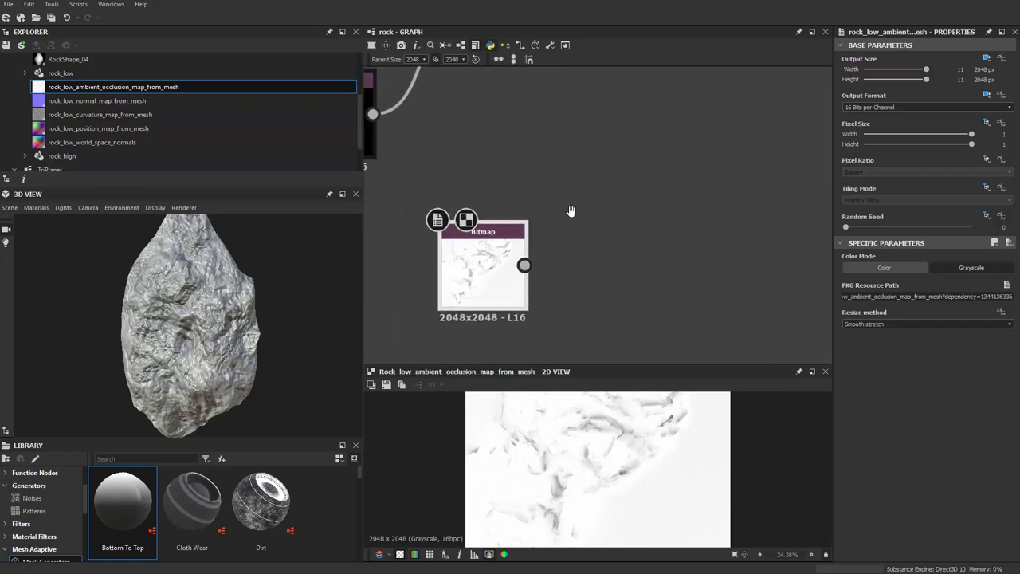
Add an Invert Grayscale node after the Bitmap via the 'inv' node search.
key(space)
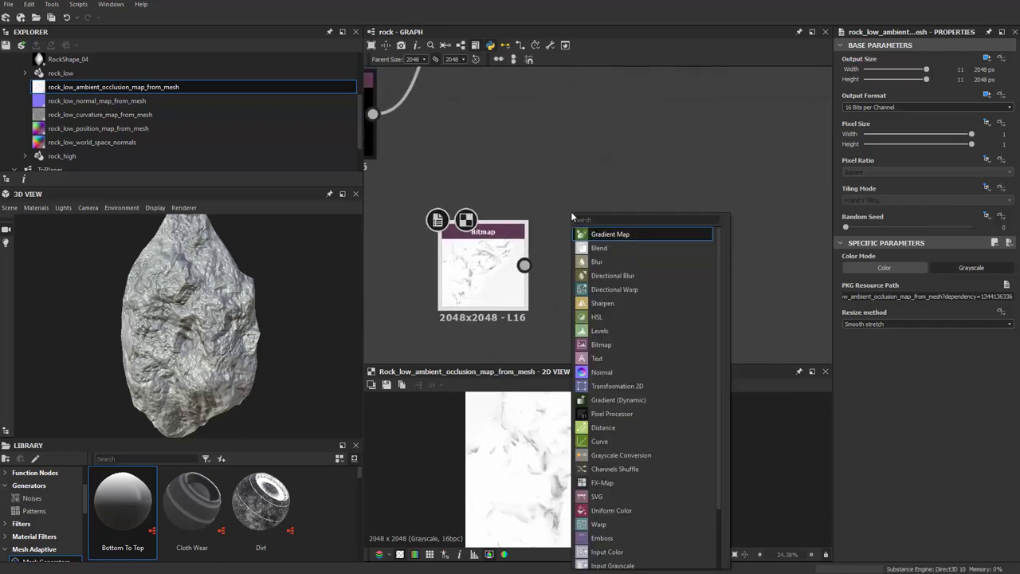
text(inv)
key(Down)
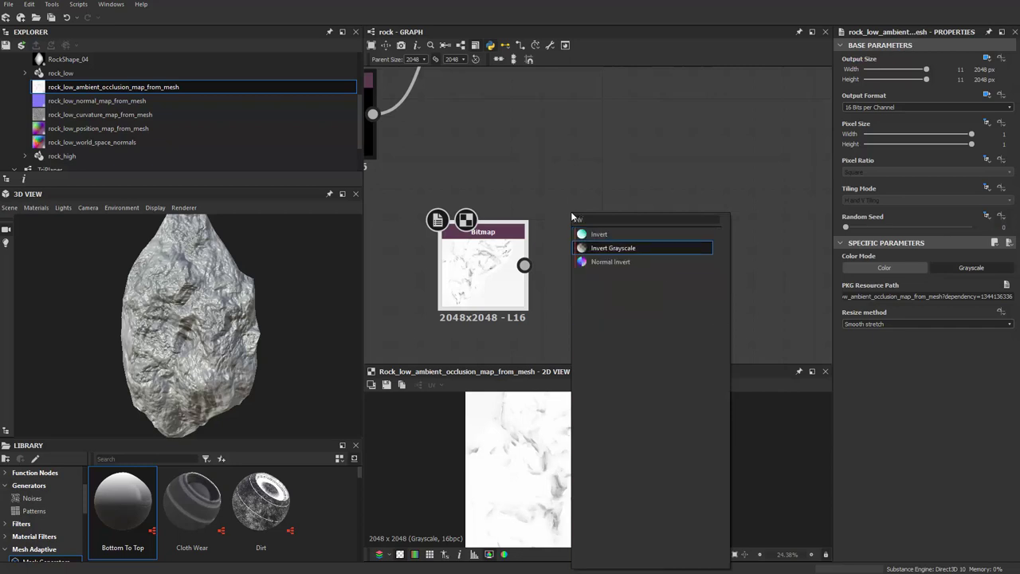
key(Return)
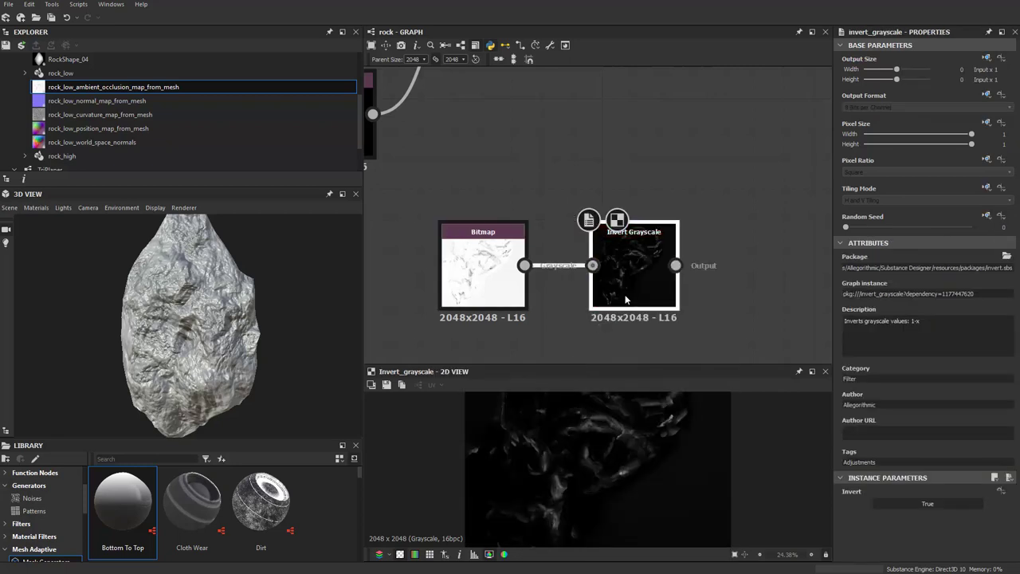
Arrange the Bitmap and Invert Grayscale nodes close together.
drag(630, 263, 615, 263)
scroll(614, 283, down, 1)
scroll(614, 279, down, 2)
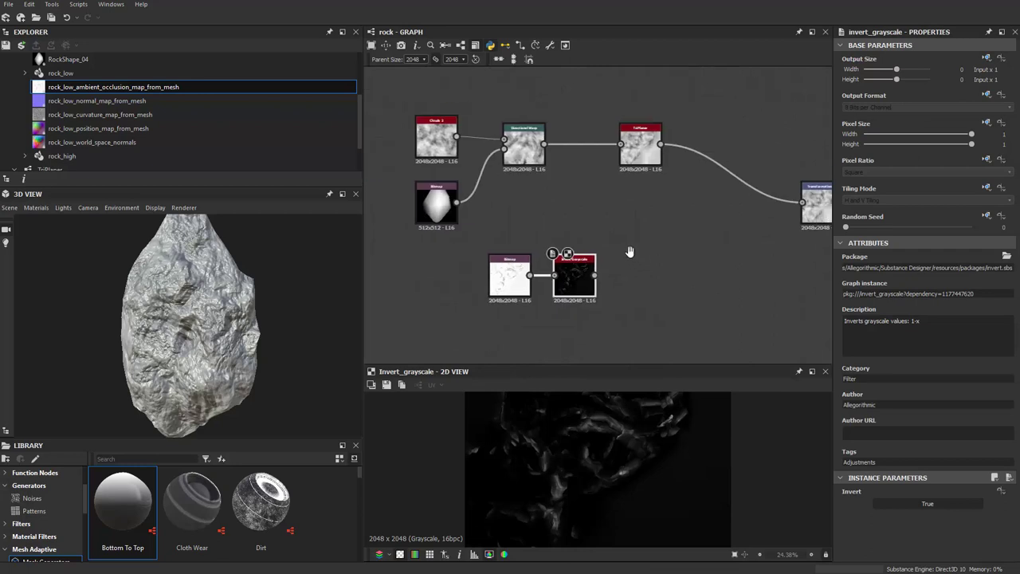
drag(541, 283, 672, 285)
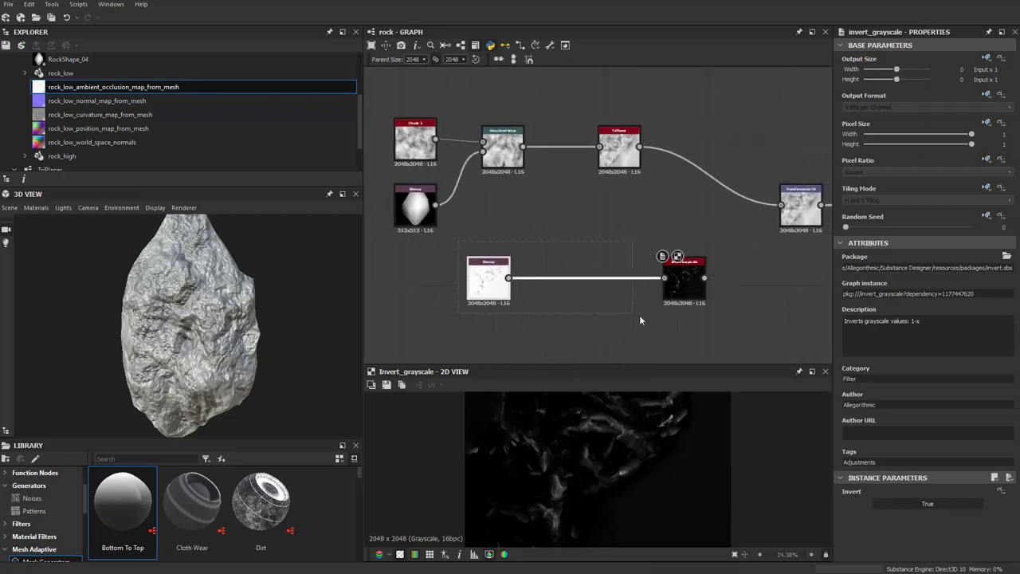
middle_drag(663, 317, 593, 313)
drag(435, 257, 446, 257)
drag(644, 257, 585, 255)
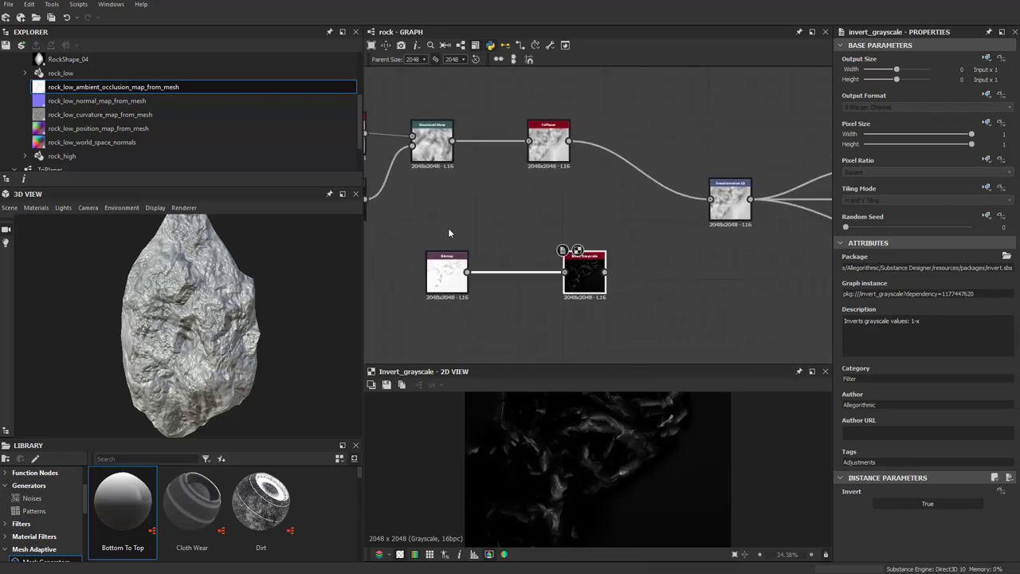
key(space)
text(bl)
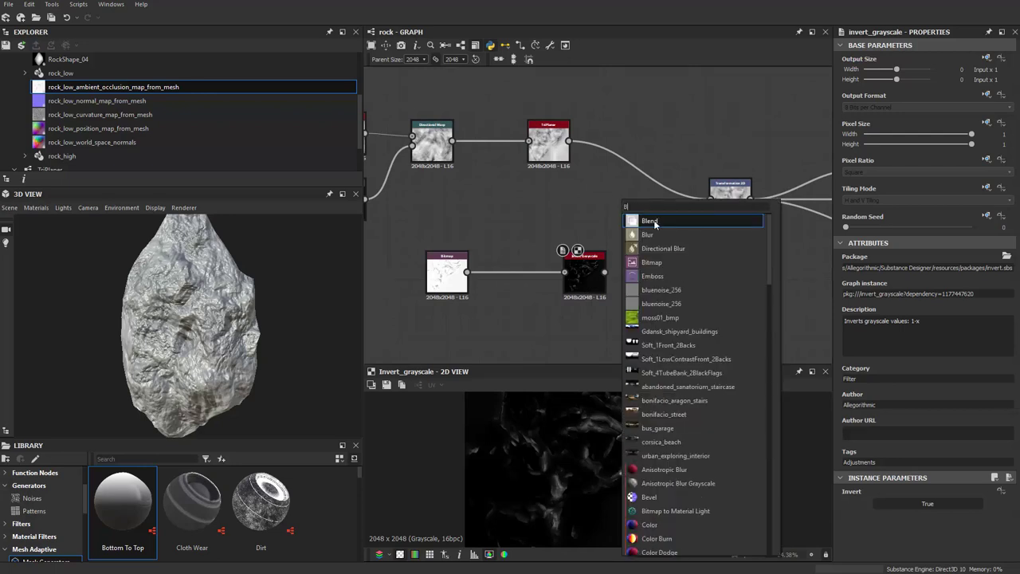
key(Return)
scroll(630, 209, up, 1)
drag(628, 208, 646, 208)
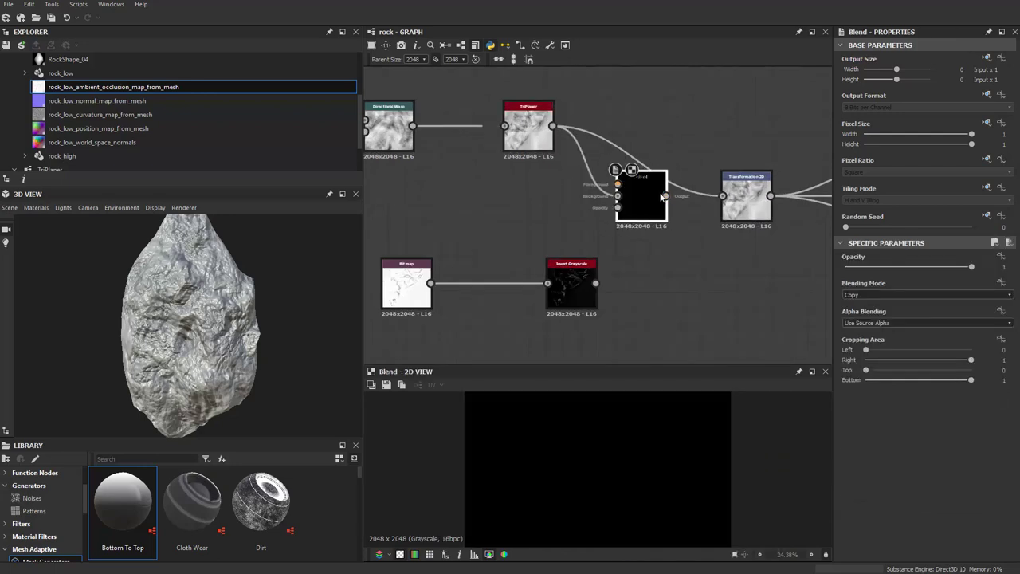
drag(596, 283, 617, 195)
scroll(630, 269, up, 1)
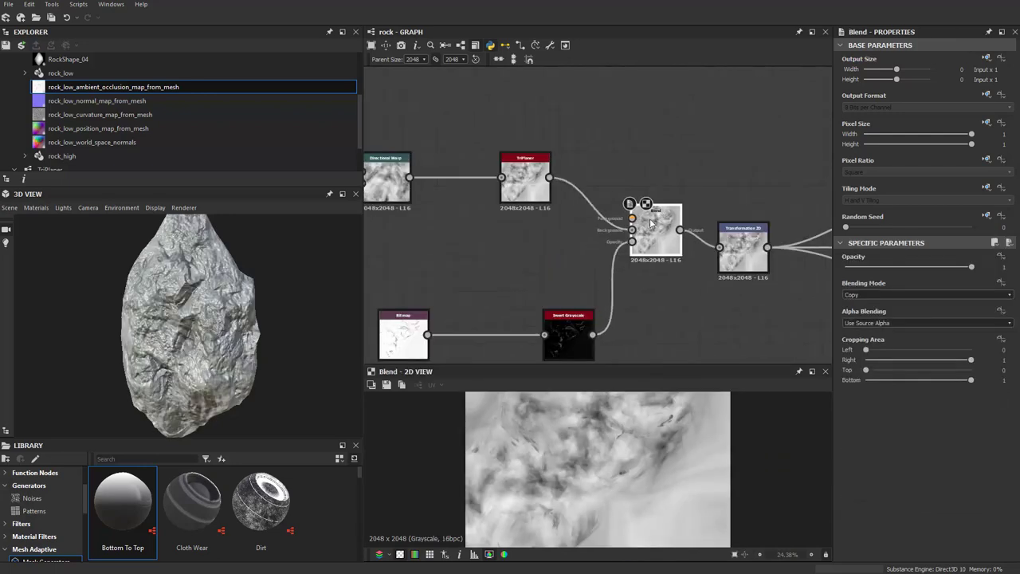
middle_drag(586, 81, 603, 181)
scroll(602, 181, up, 1)
key(space)
text(B)
key(BackSpace)
text(U)
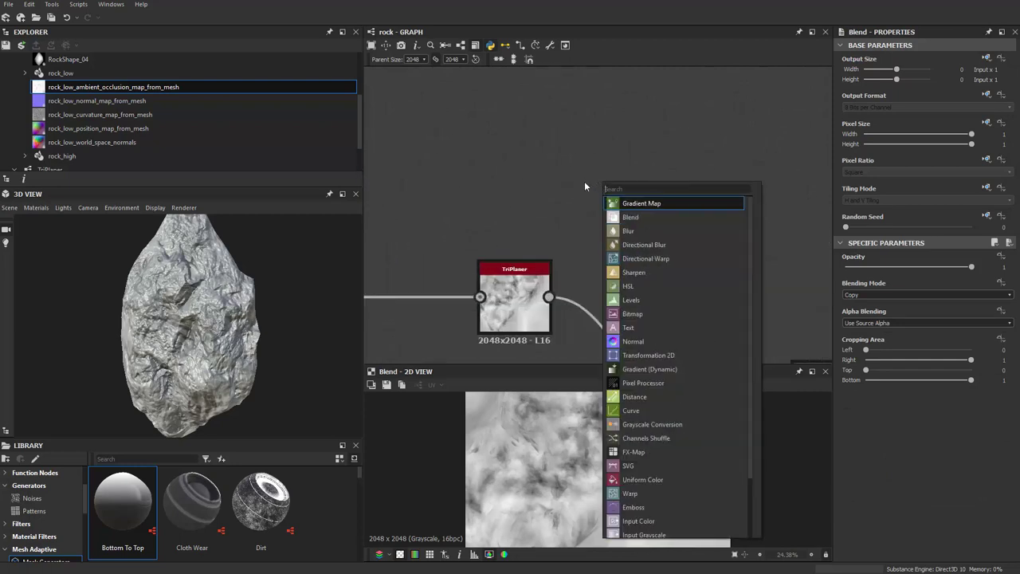
text(NI)
key(Return)
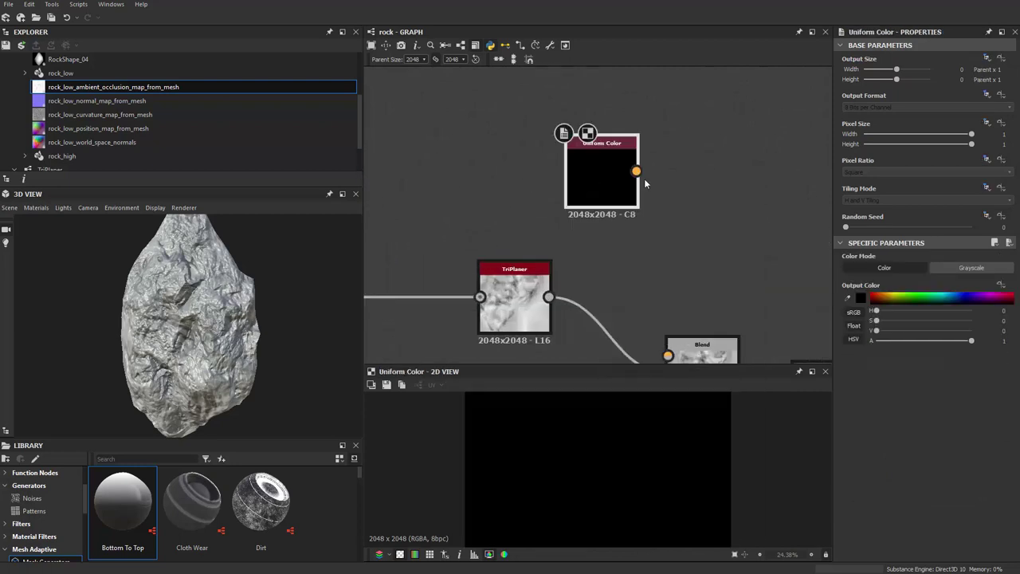
click(971, 268)
click(861, 297)
drag(638, 143, 488, 97)
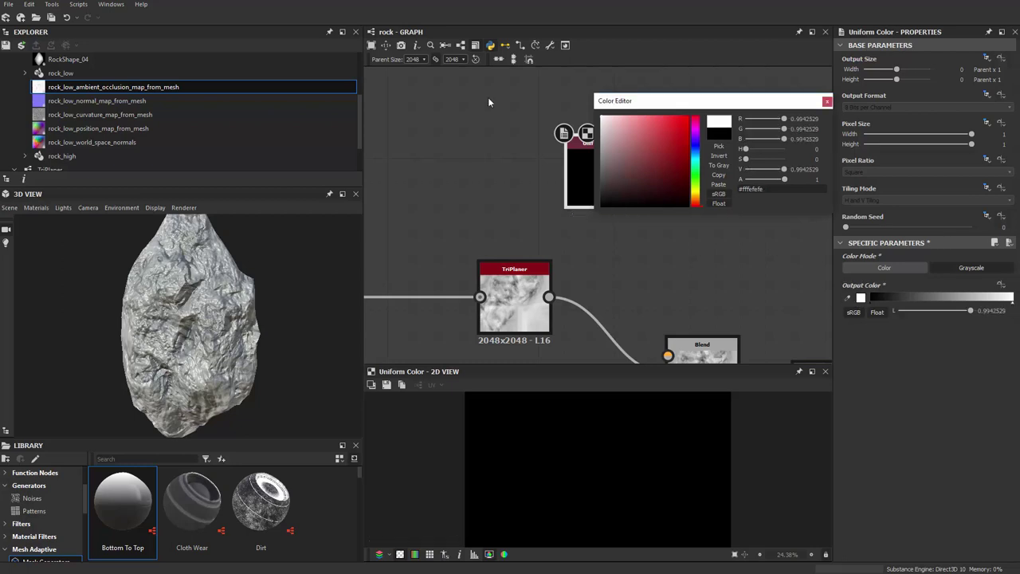
click(829, 111)
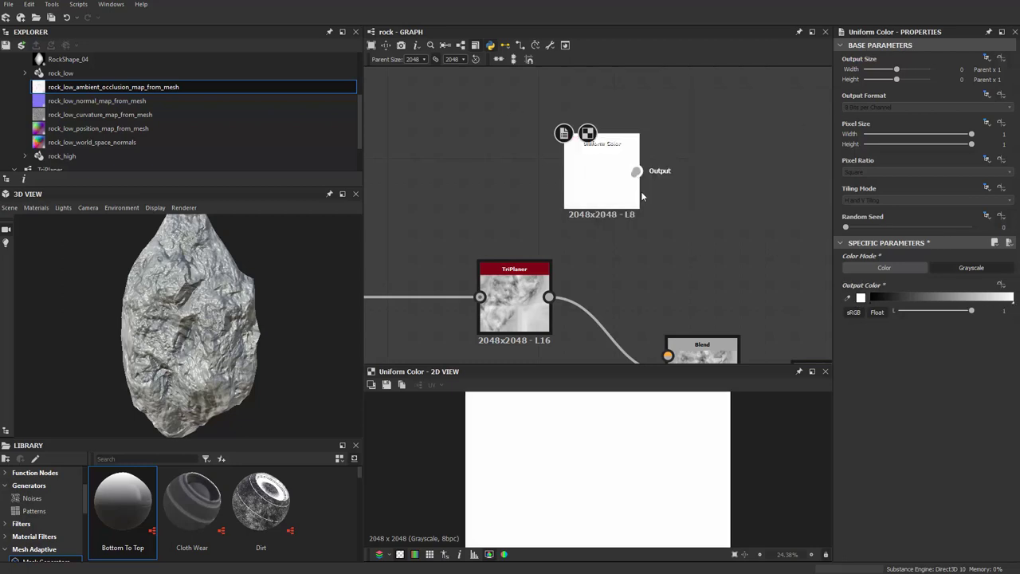
scroll(692, 328, down, 2)
drag(683, 120, 629, 115)
middle_drag(629, 167, 658, 115)
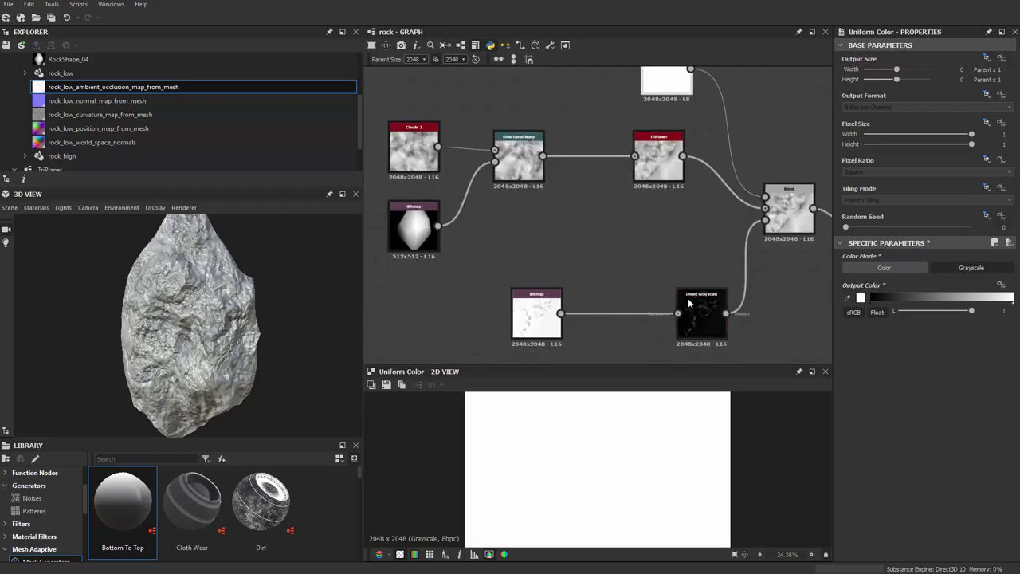
scroll(674, 317, up, 2)
click(638, 228)
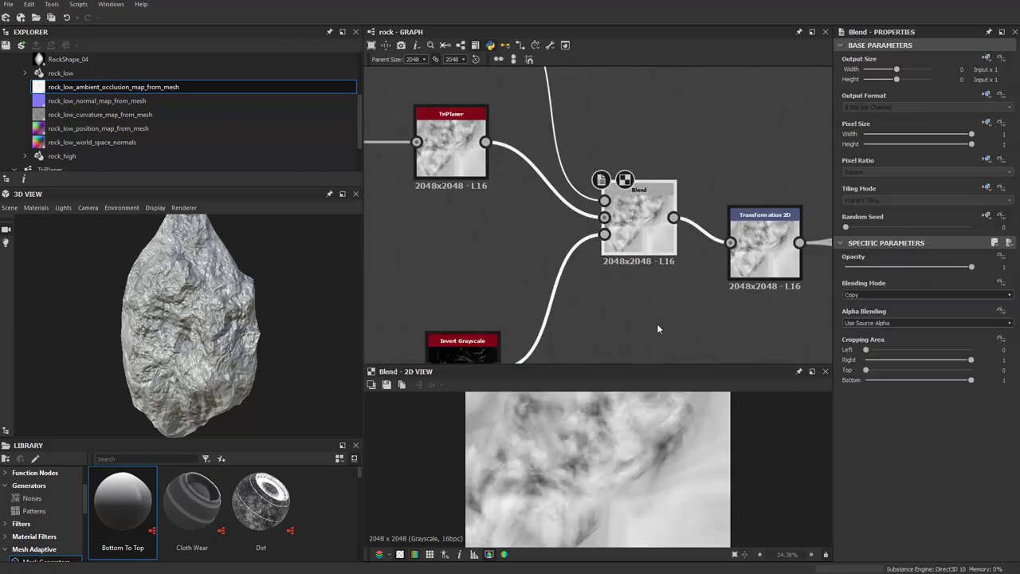
middle_drag(640, 360, 752, 271)
scroll(751, 271, down, 2)
scroll(752, 271, up, 2)
scroll(751, 271, down, 2)
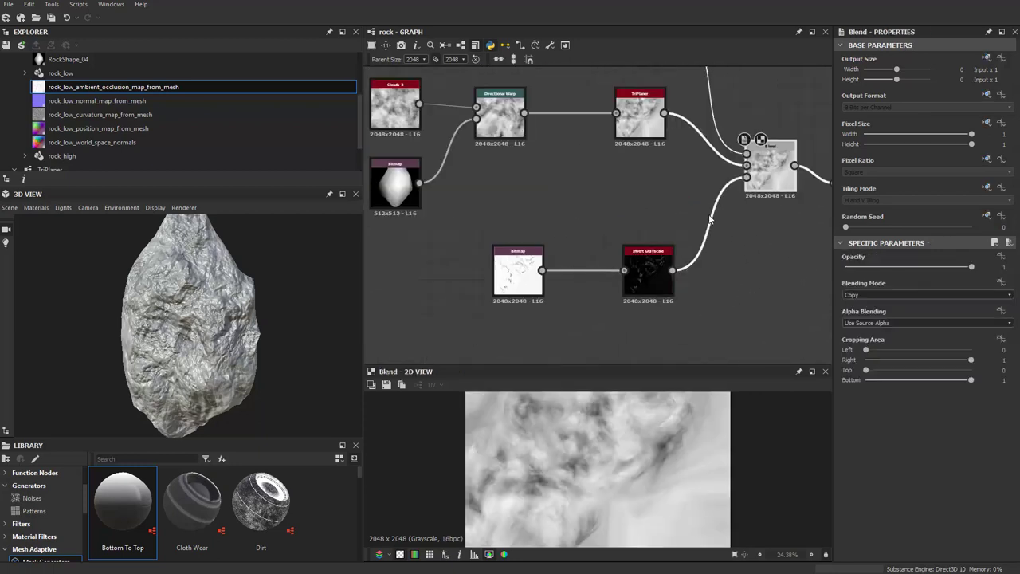
middle_drag(760, 191, 698, 247)
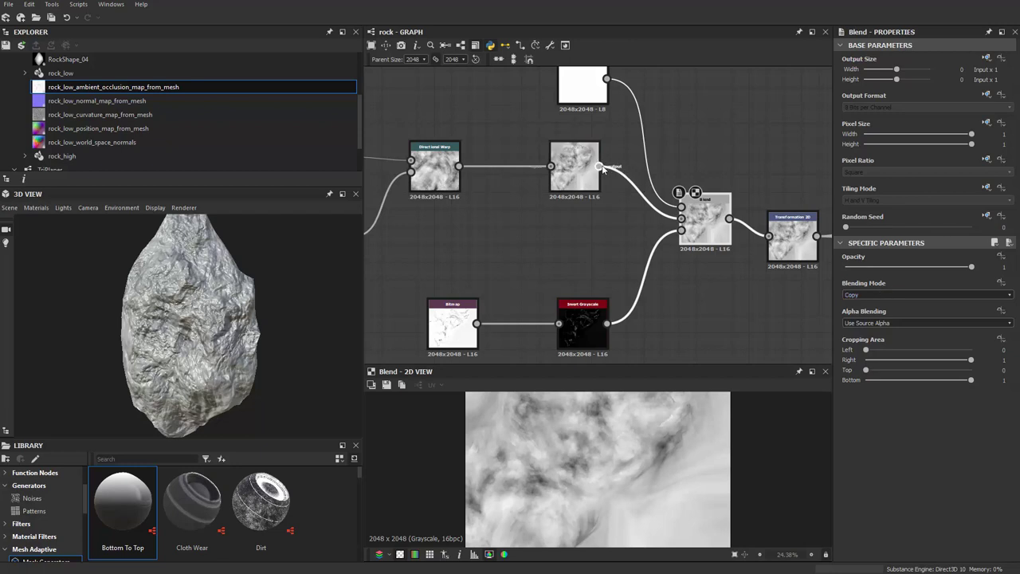
mouse_move(575, 233)
middle_down()
mouse_move(606, 263)
mouse_move(622, 179)
middle_up()
scroll(623, 289, up, 2)
scroll(584, 164, down, 2)
middle_drag(659, 147, 629, 207)
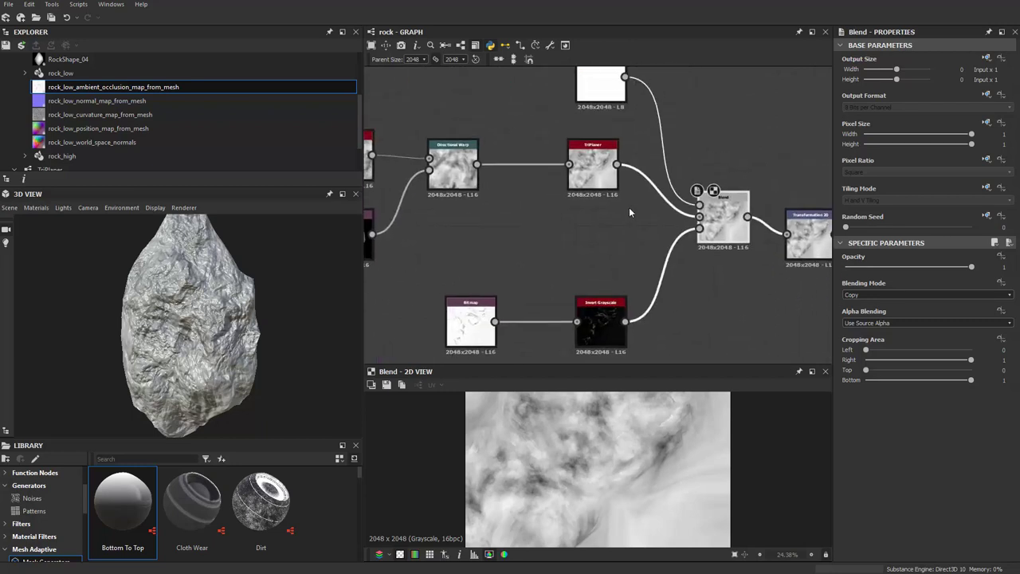
Move the Uniform Color node beside TriPlaner and connect it into Blend.
drag(699, 205, 645, 127)
drag(606, 86, 588, 238)
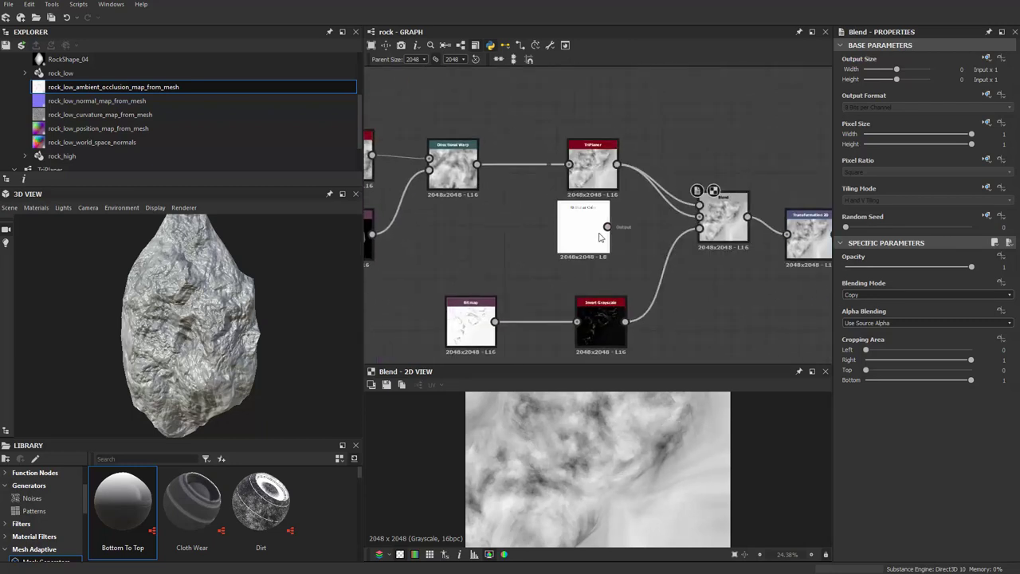
drag(704, 221, 608, 234)
Set the Uniform Color output format to 16 Bits per Channel.
click(583, 239)
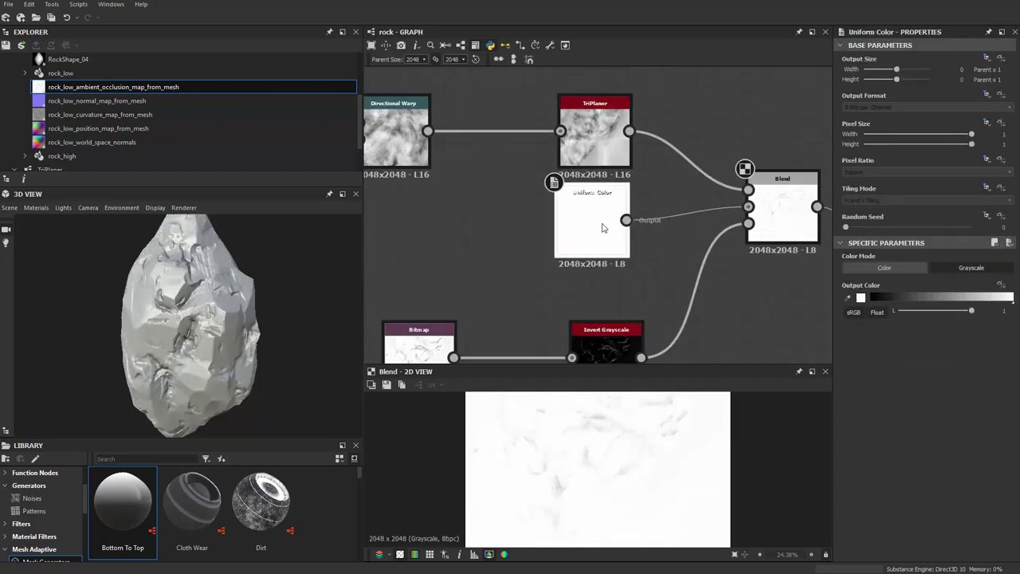
scroll(583, 235, up, 3)
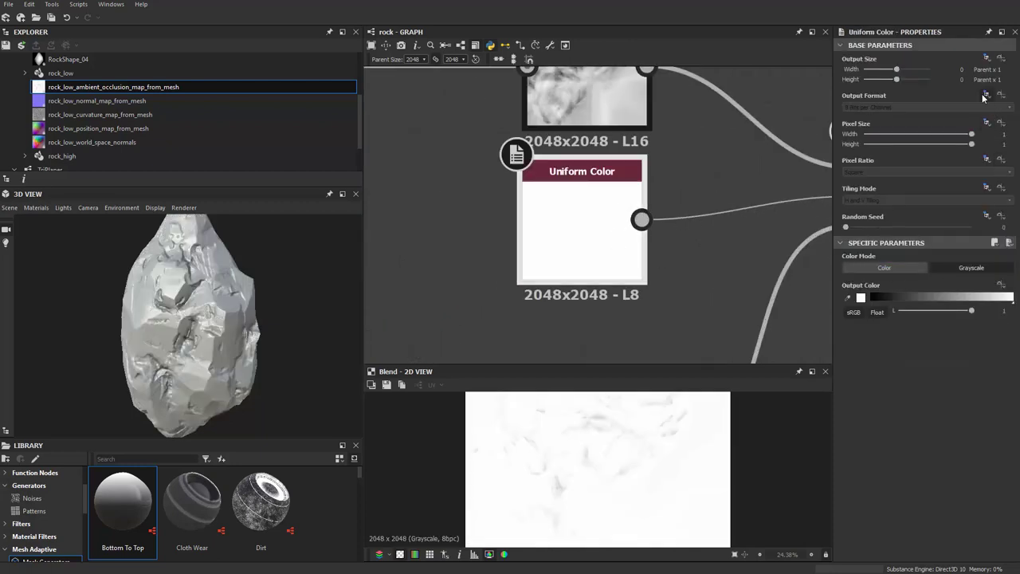
click(924, 107)
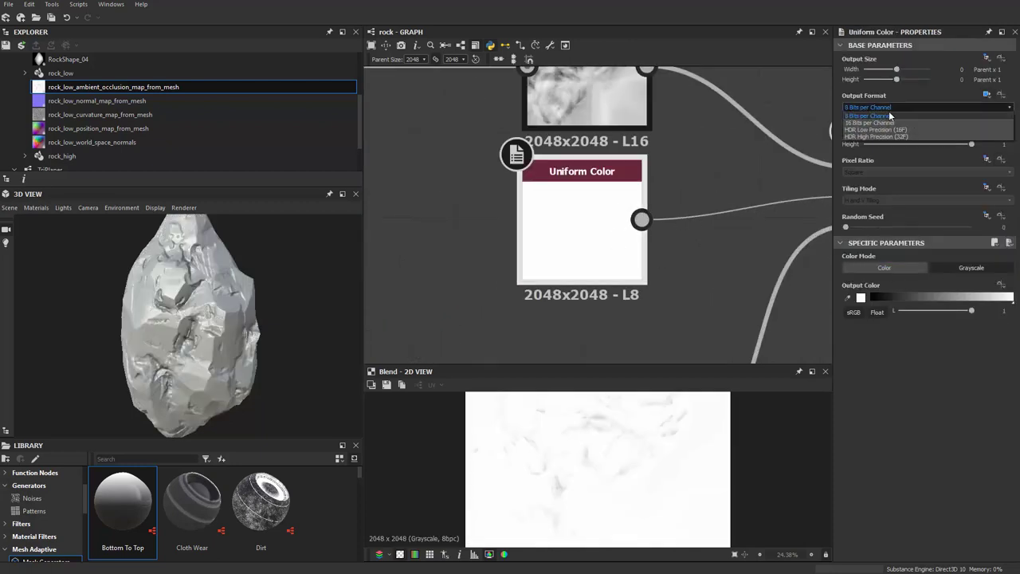
click(916, 119)
scroll(586, 276, down, 2)
scroll(586, 276, down, 1)
scroll(192, 335, up, 4)
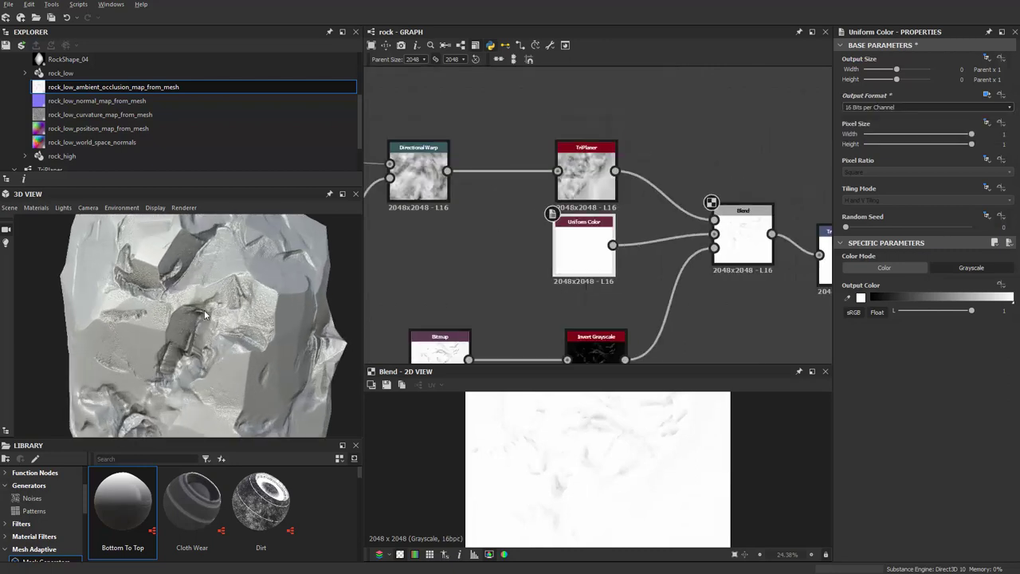
mouse_move(175, 375)
mouse_down()
mouse_move(191, 389)
mouse_move(502, 312)
mouse_up()
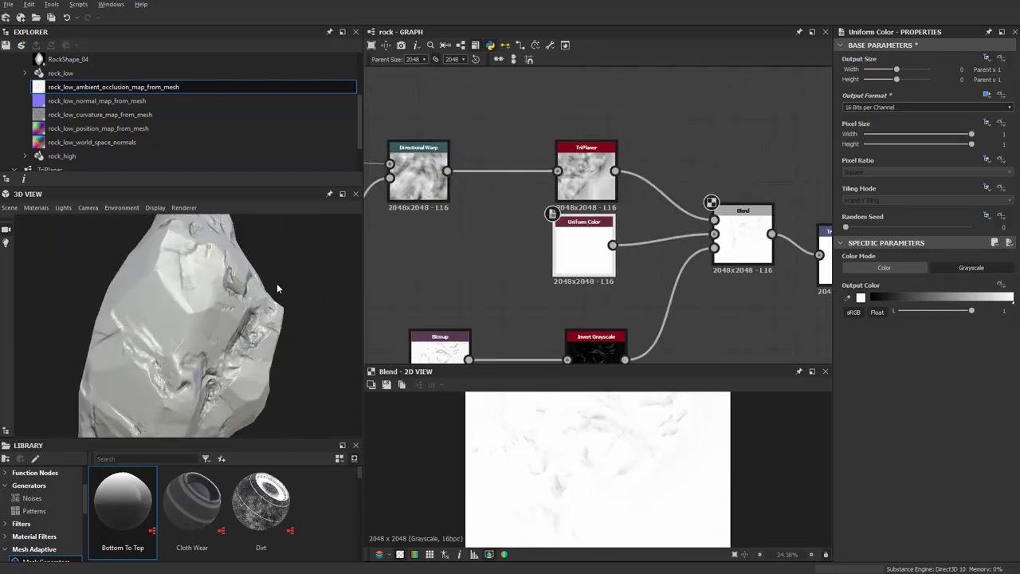
scroll(569, 250, down, 2)
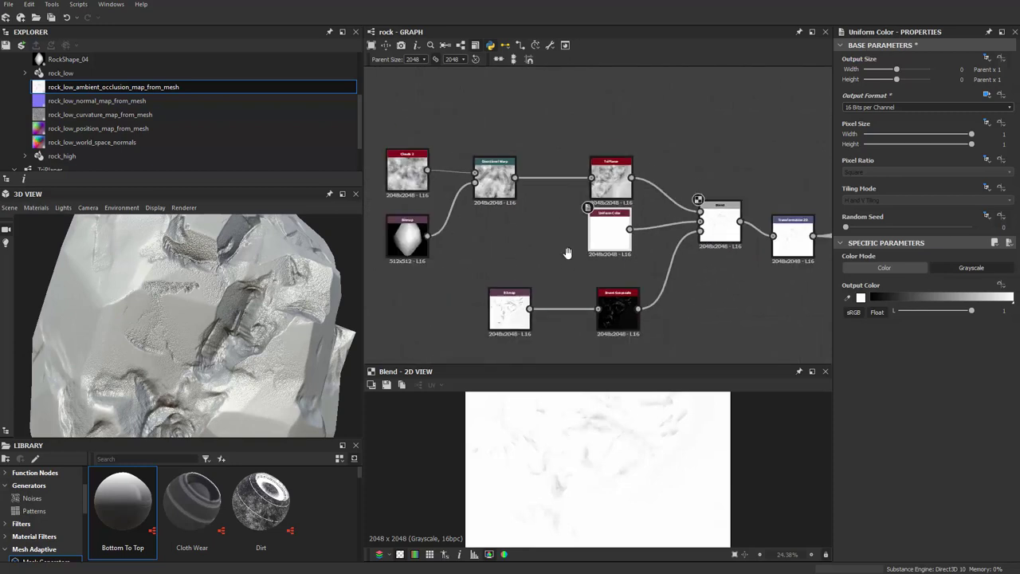
scroll(569, 250, down, 1)
Raise the Clouds 2 node's Scale to 3.
click(610, 303)
scroll(464, 229, up, 3)
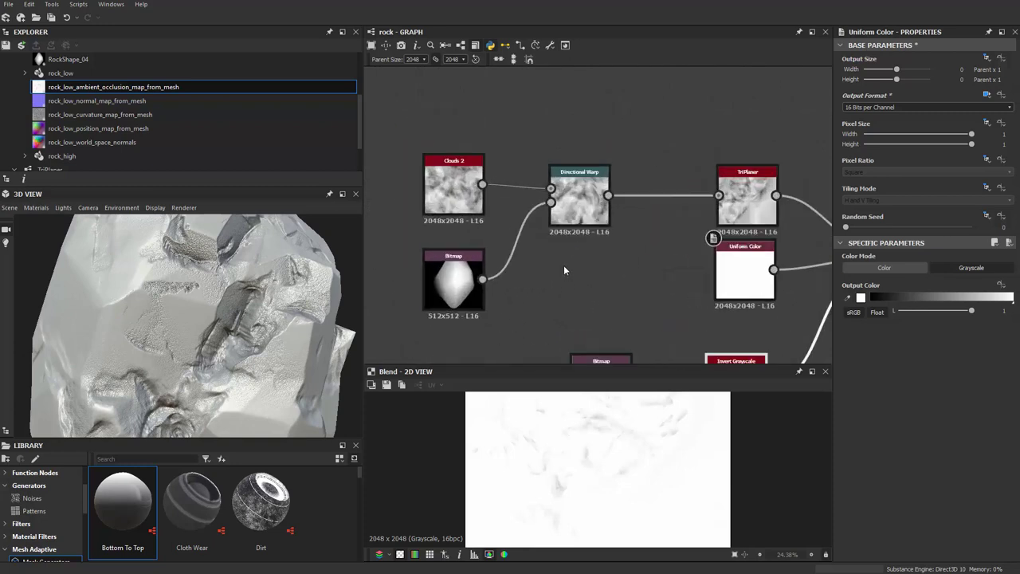
scroll(563, 264, up, 1)
click(430, 172)
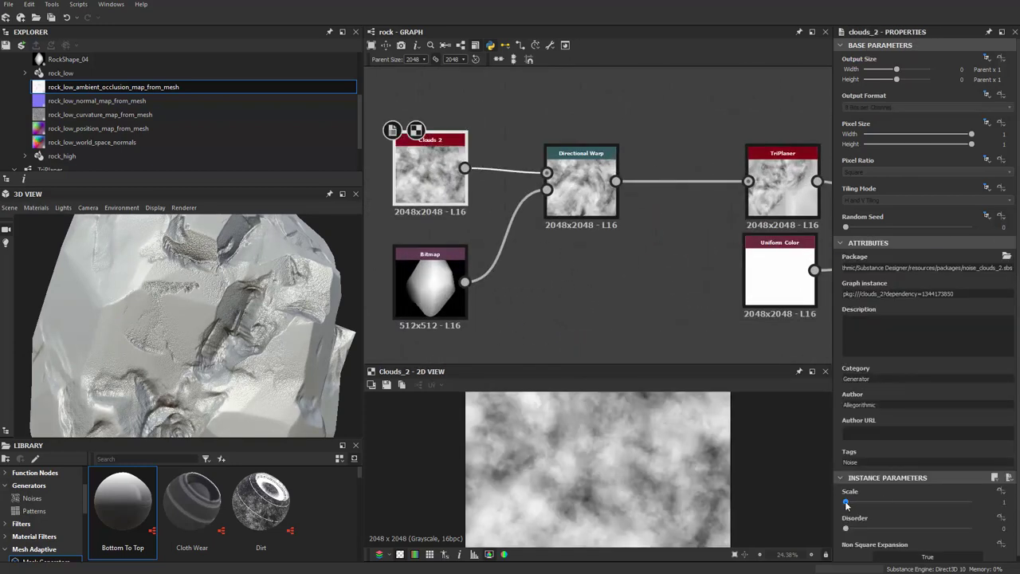
mouse_move(846, 504)
mouse_down()
mouse_move(883, 502)
mouse_move(846, 508)
mouse_up()
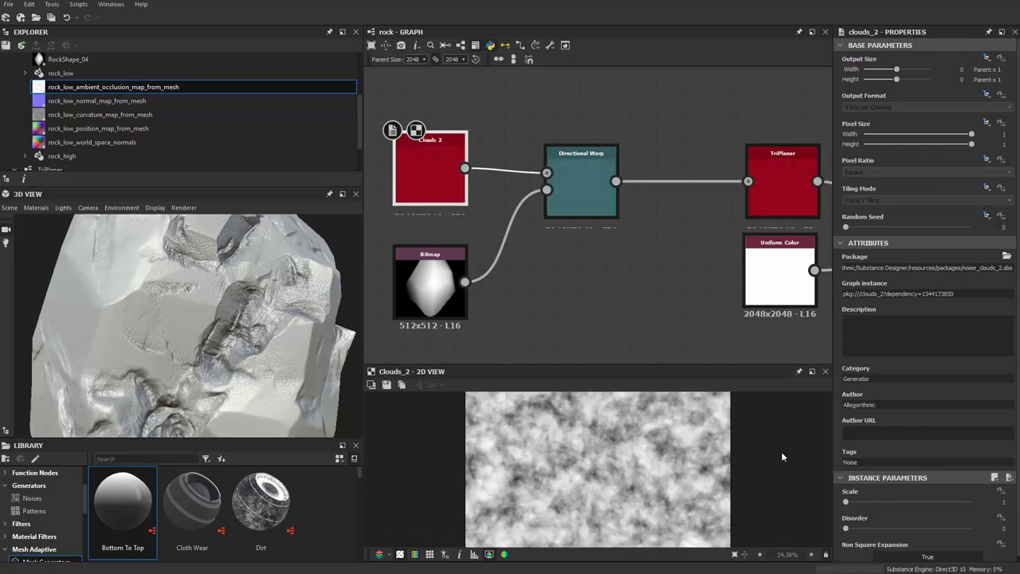
Insert a Transformation 2D node between Clouds 2 and Directional Warp.
middle_drag(541, 258, 708, 289)
drag(594, 199, 530, 165)
key(space)
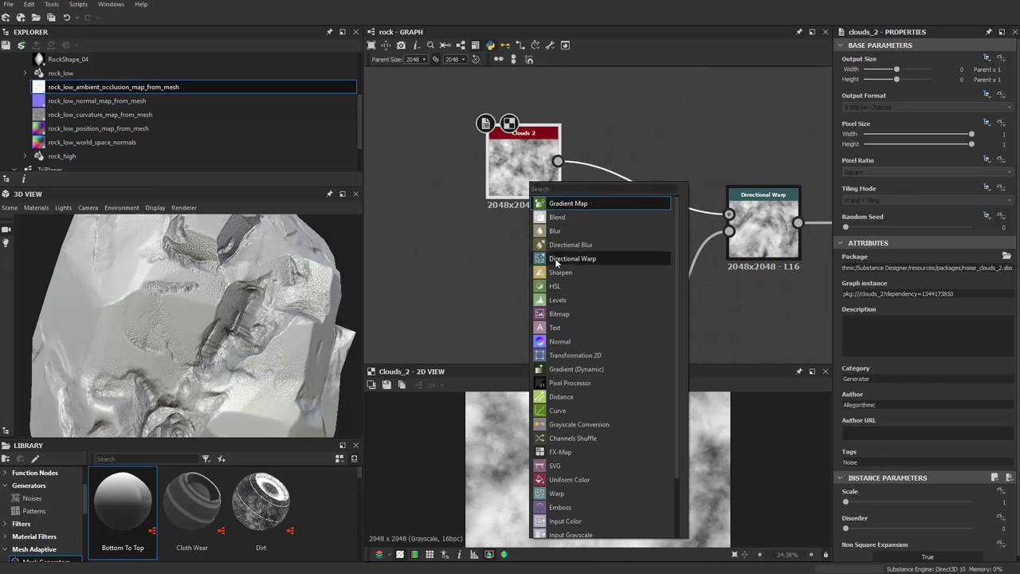
text(TR)
click(583, 206)
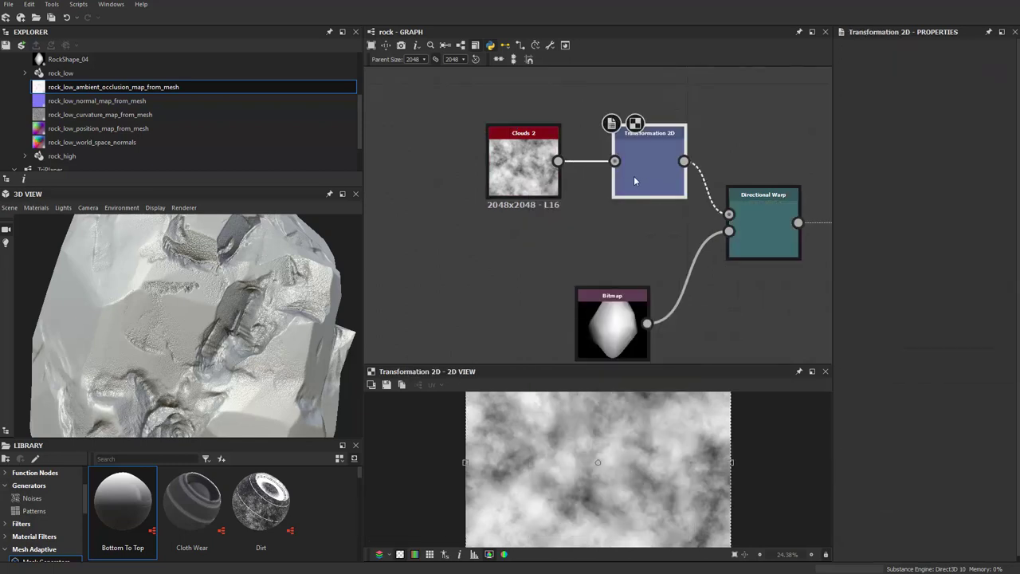
drag(634, 182, 608, 180)
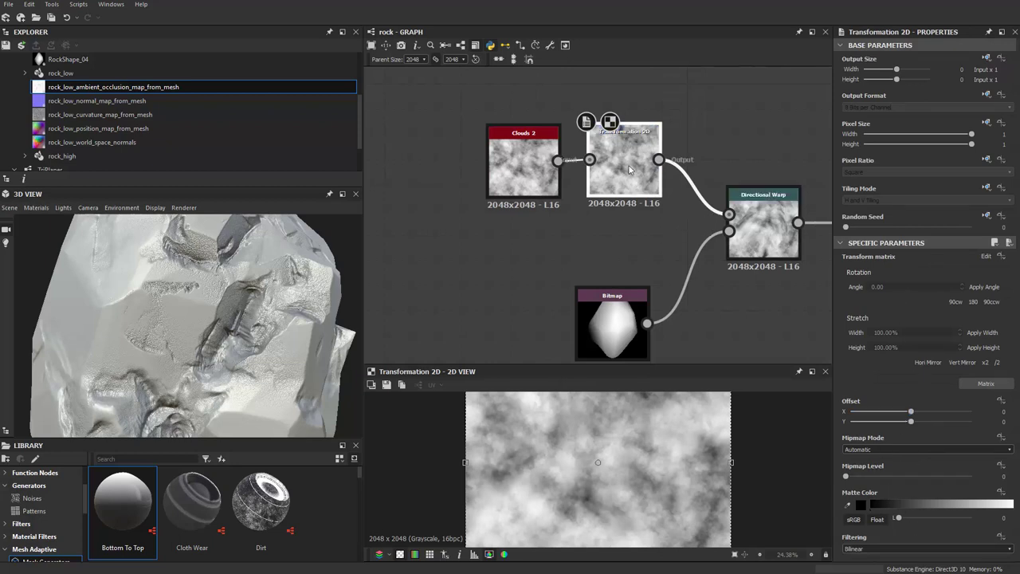
Scale the cloud pattern up with the stretch buttons, undoing the x2 tiling.
click(999, 363)
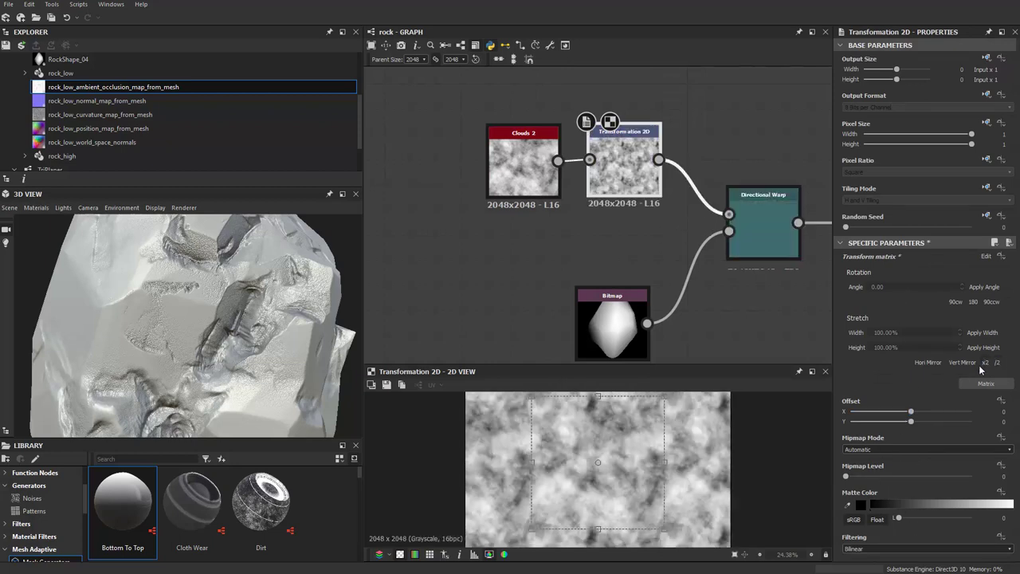
key(ctrl+z)
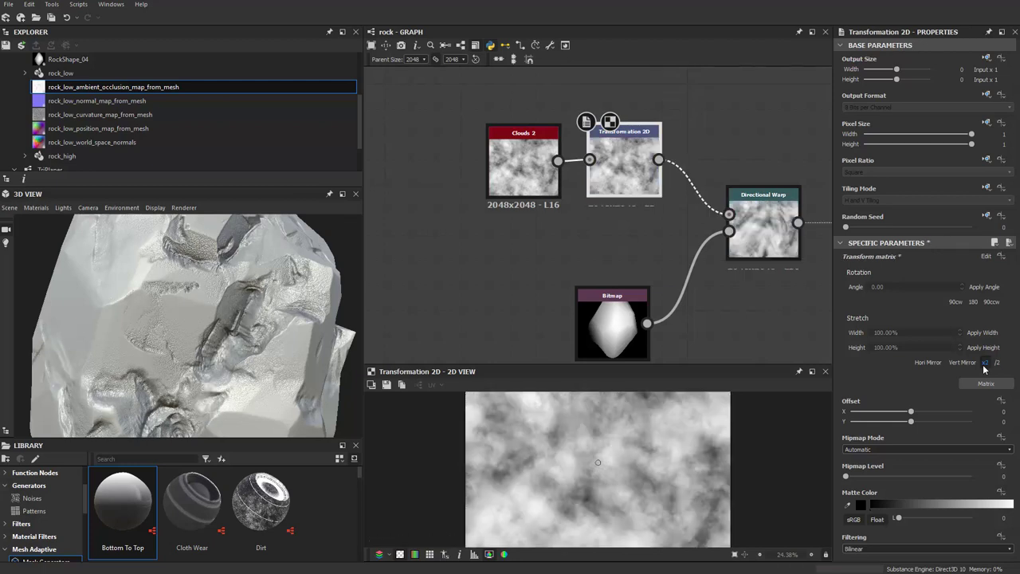
click(984, 365)
Preview the Directional Warp and TriPlaner outputs.
middle_drag(600, 257, 462, 210)
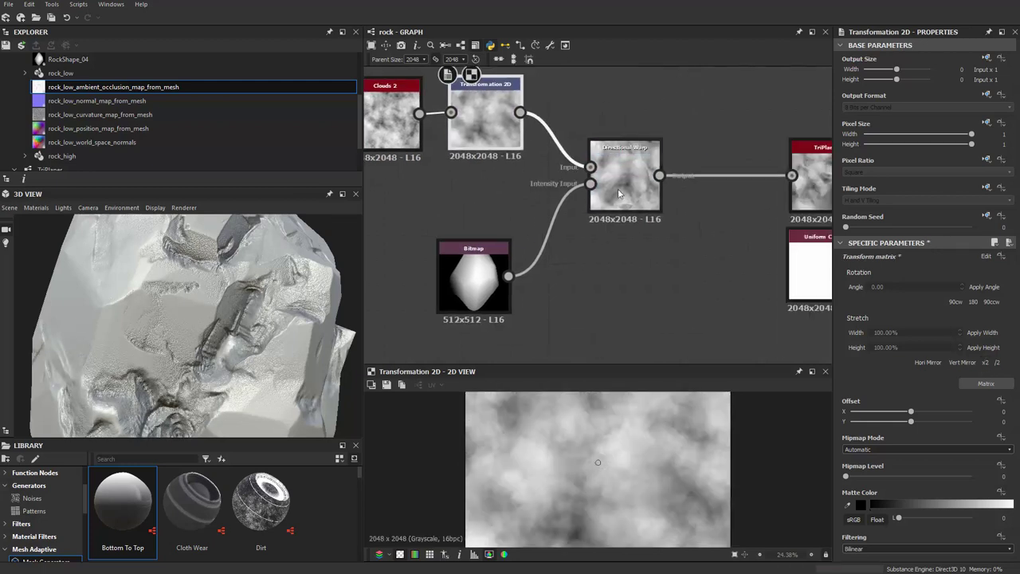
double_click(625, 179)
scroll(604, 429, up, 3)
middle_drag(688, 258, 472, 263)
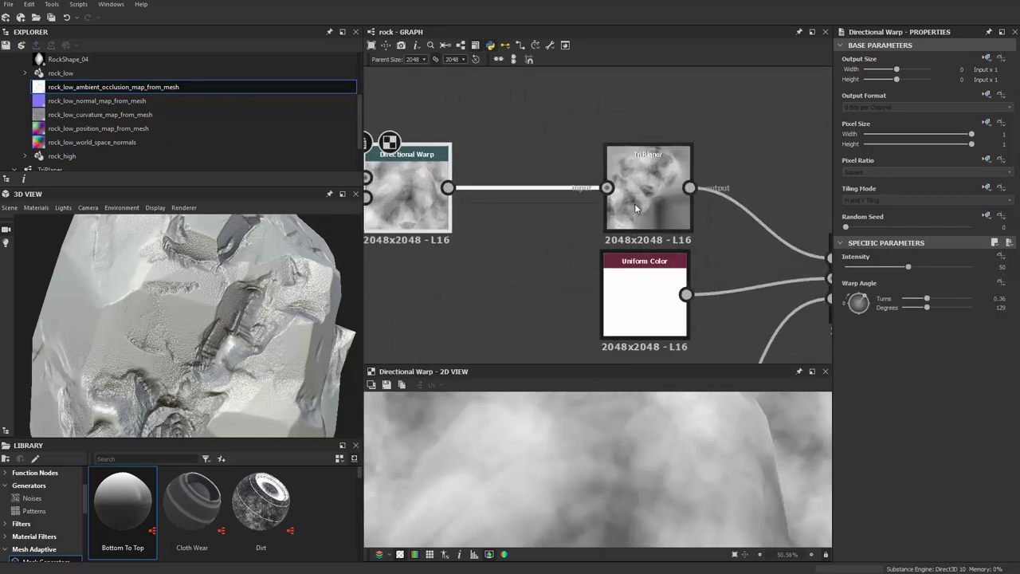
double_click(643, 181)
mouse_move(668, 362)
middle_down()
mouse_move(592, 223)
mouse_move(604, 195)
mouse_move(565, 234)
middle_up()
Preview the Invert Grayscale output and center the graph on it.
double_click(522, 287)
middle_drag(522, 287, 568, 318)
scroll(557, 452, up, 3)
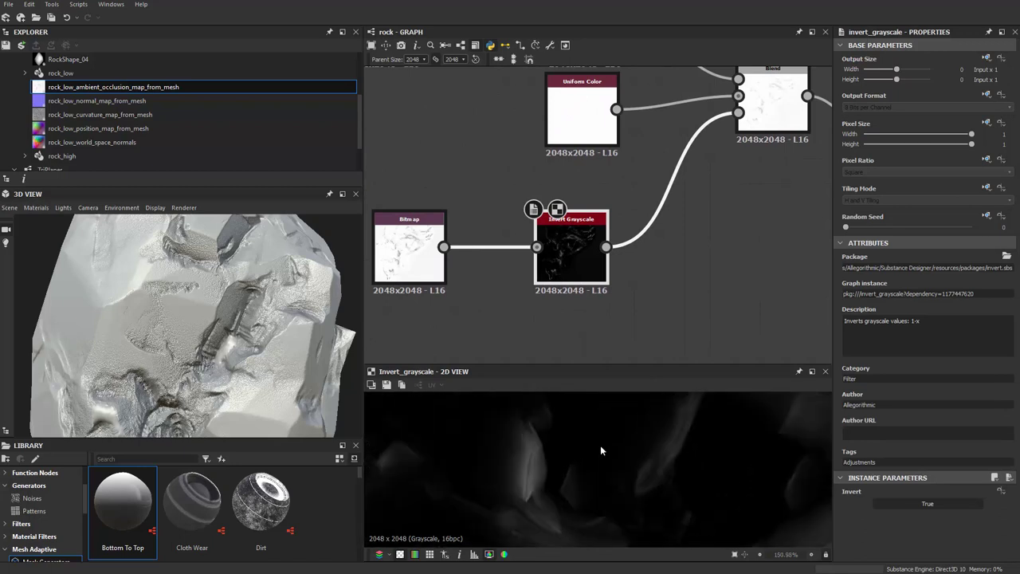
scroll(512, 471, up, 3)
scroll(512, 469, up, 3)
scroll(615, 309, down, 4)
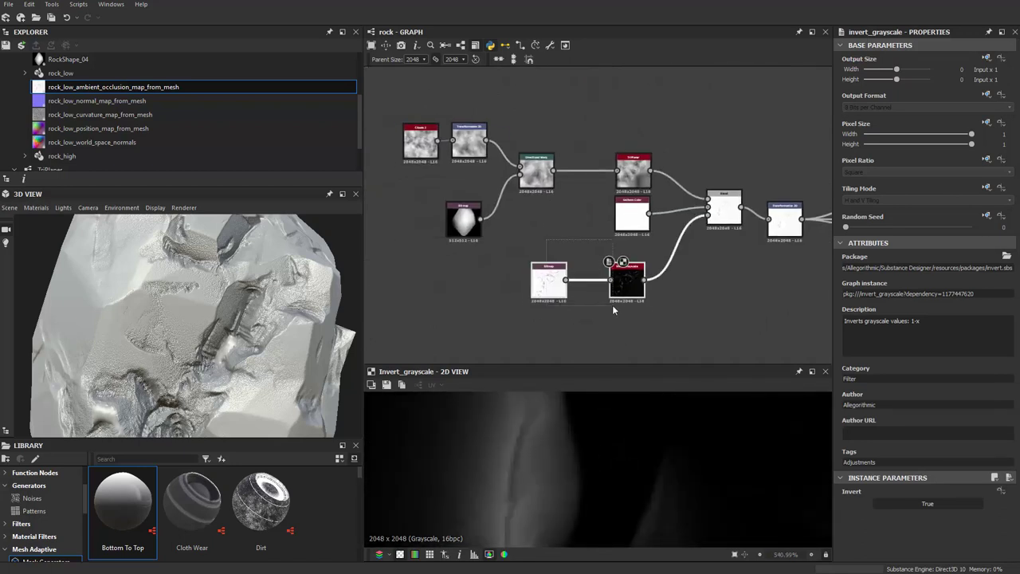
scroll(590, 296, up, 2)
scroll(604, 239, up, 2)
middle_drag(604, 240, 604, 207)
Add a Blur HQ Grayscale node onto the Invert Grayscale link, replacing a mistaken Anisotropic Blur.
key(space)
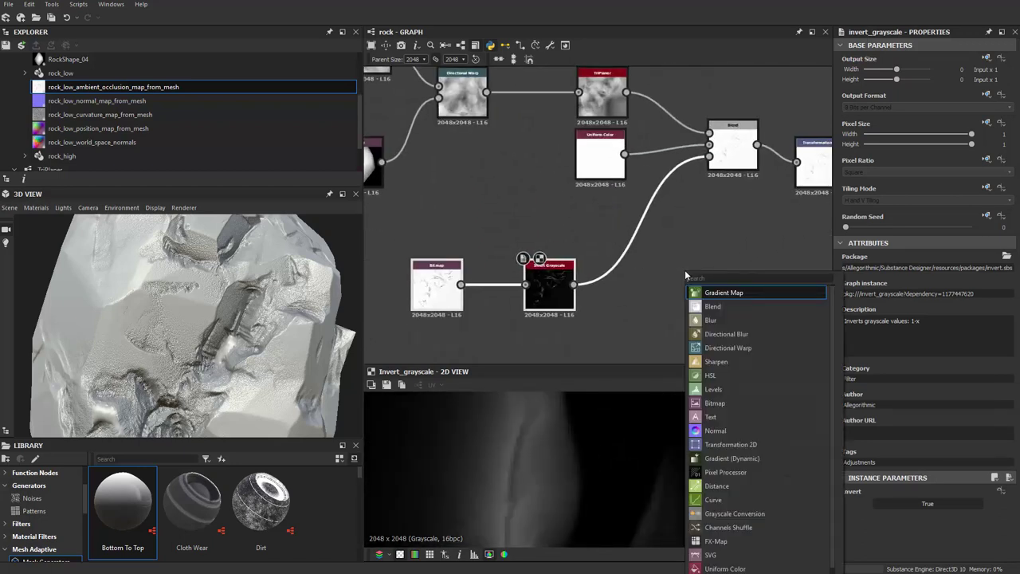
text(blur)
key(Down)
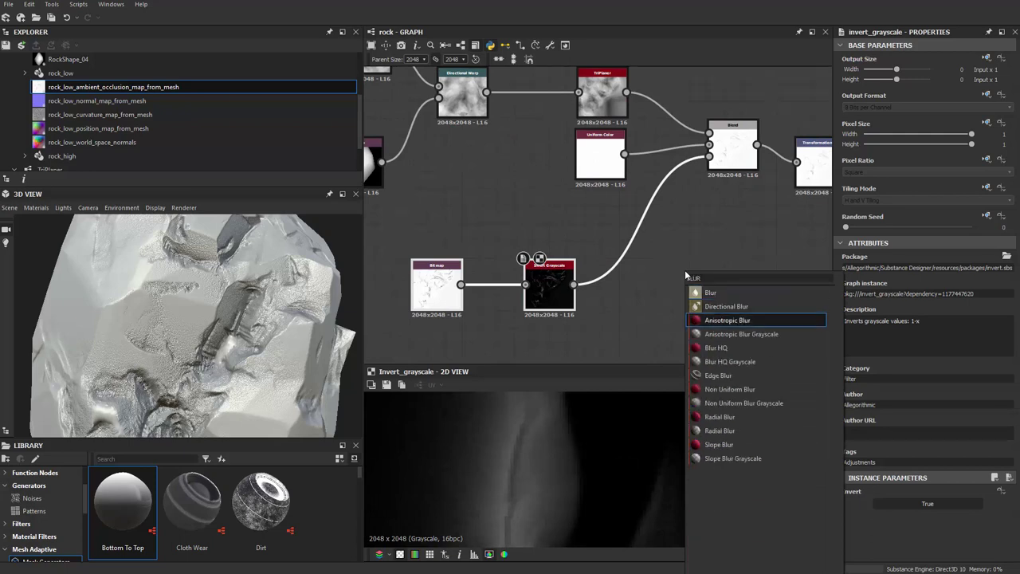
key(Down)
key(Return)
key(ctrl+z)
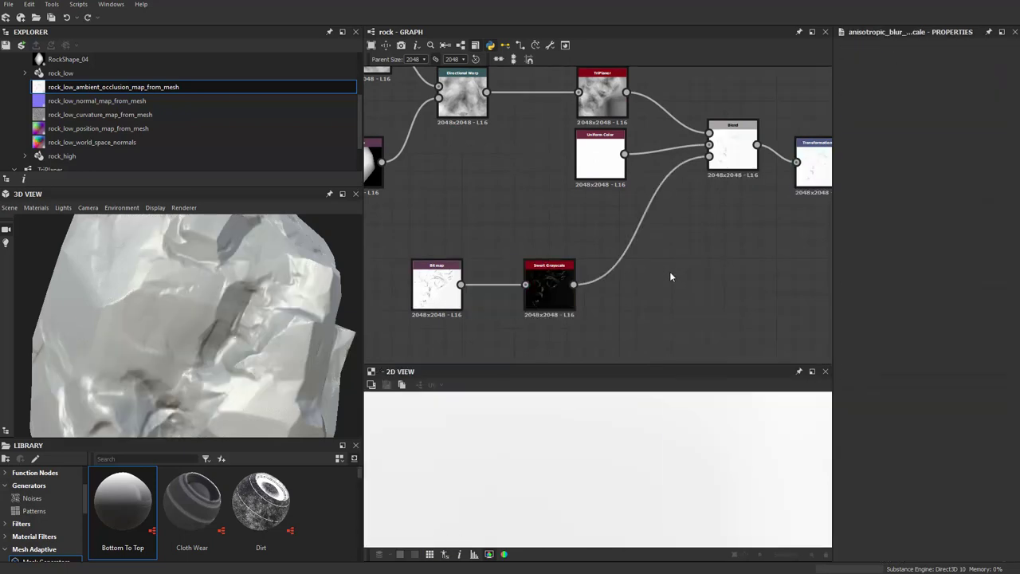
key(space)
text(blur)
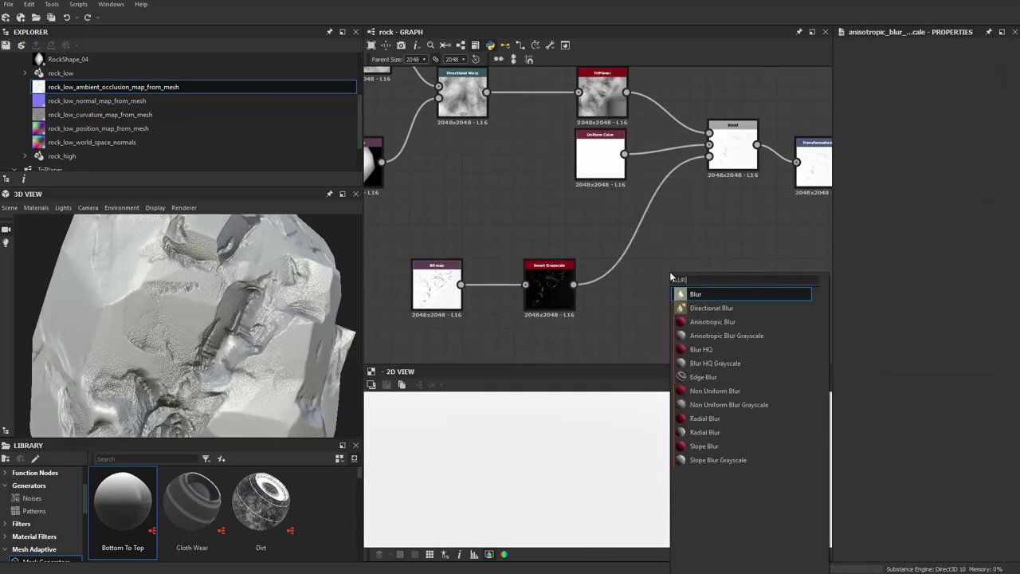
key(Down)
key(Down)
key(Down)
key(Return)
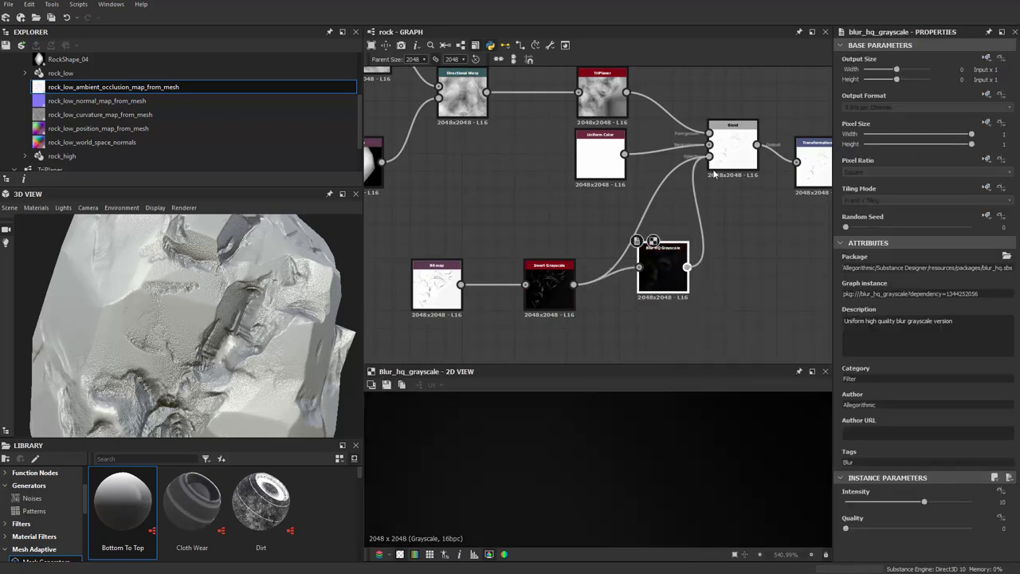
drag(666, 281, 650, 295)
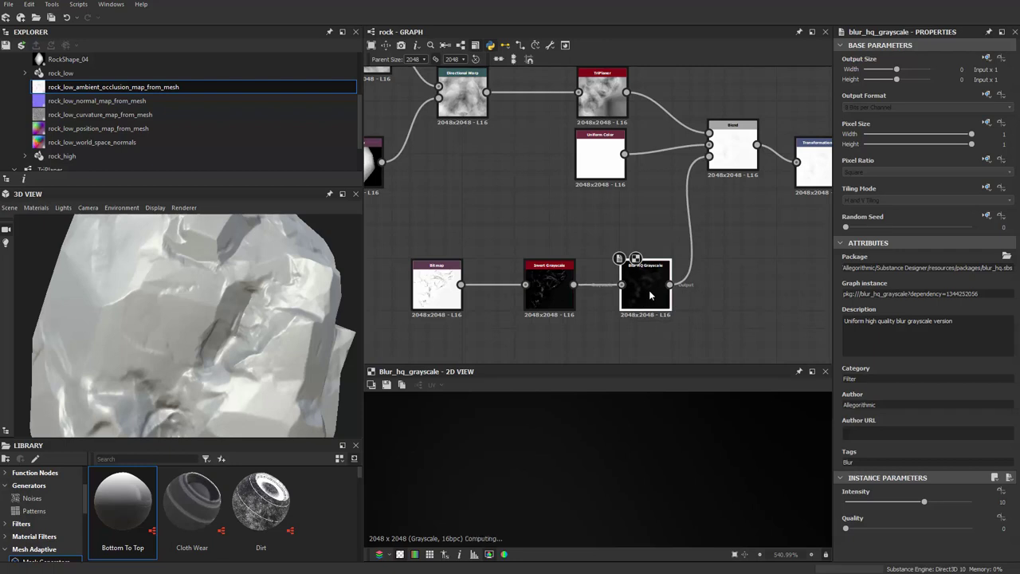
Set the Blur HQ Grayscale intensity to 6.66.
drag(911, 501, 936, 506)
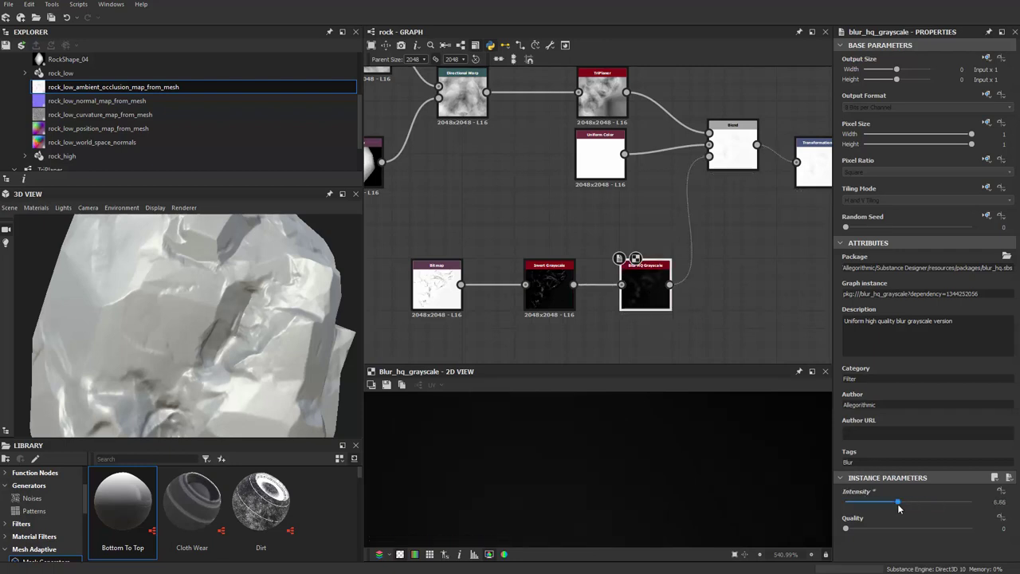
scroll(713, 291, up, 1)
scroll(482, 198, up, 2)
scroll(475, 195, down, 3)
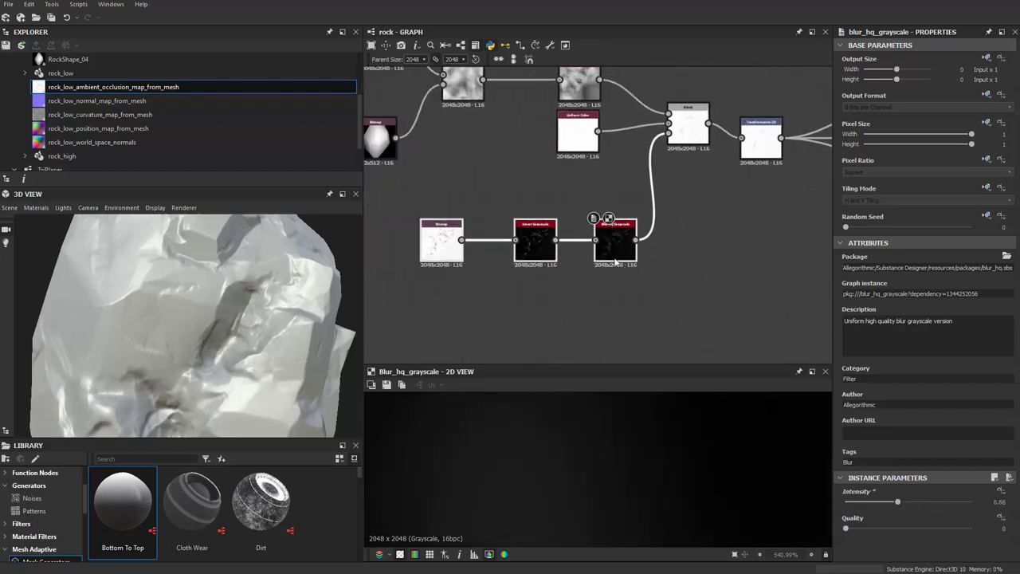
scroll(666, 227, up, 2)
key(space)
Insert a Histogram Scan node between Blur HQ Grayscale and Blend.
text(hist)
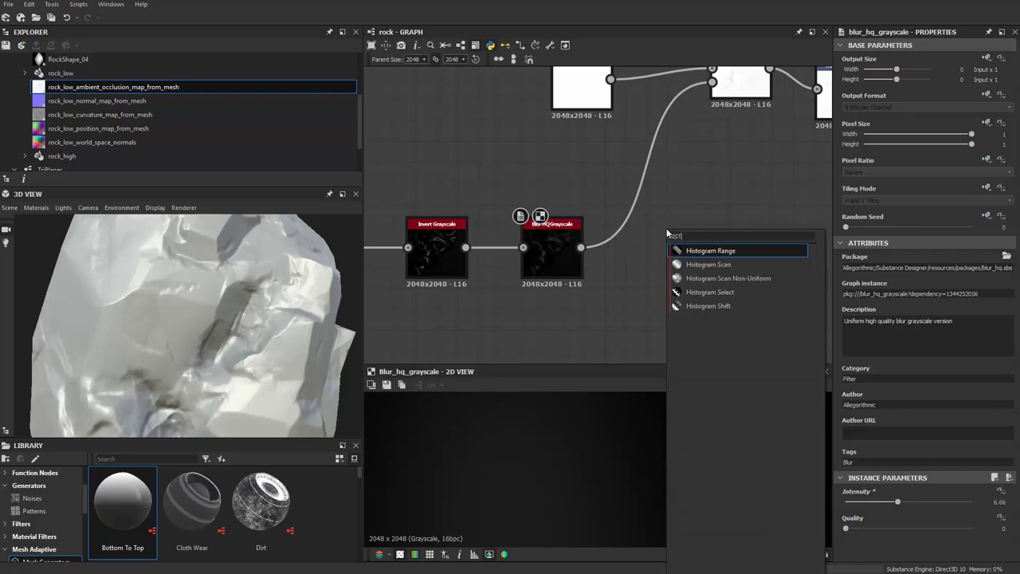
key(Down)
key(Return)
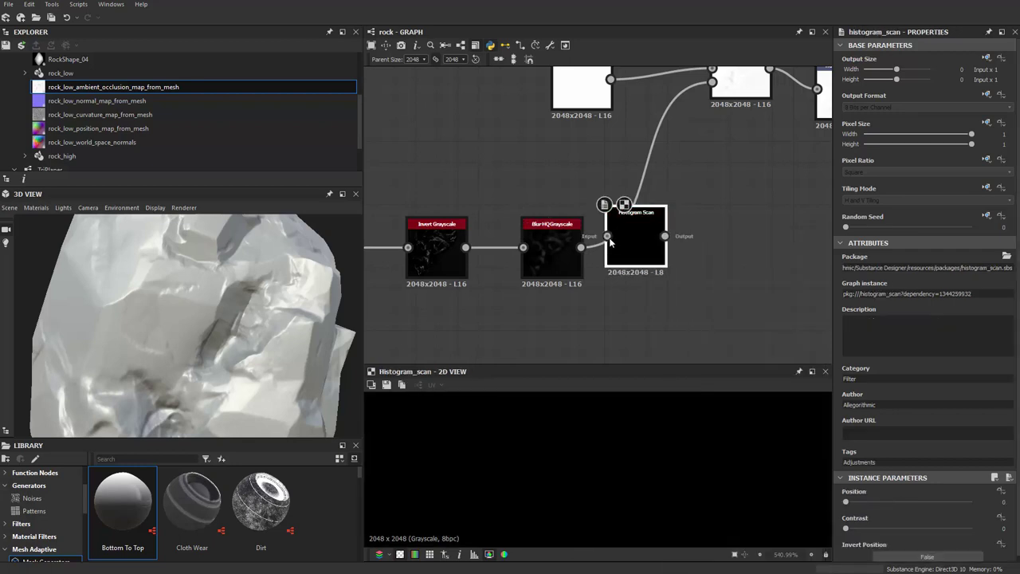
middle_drag(669, 231, 658, 269)
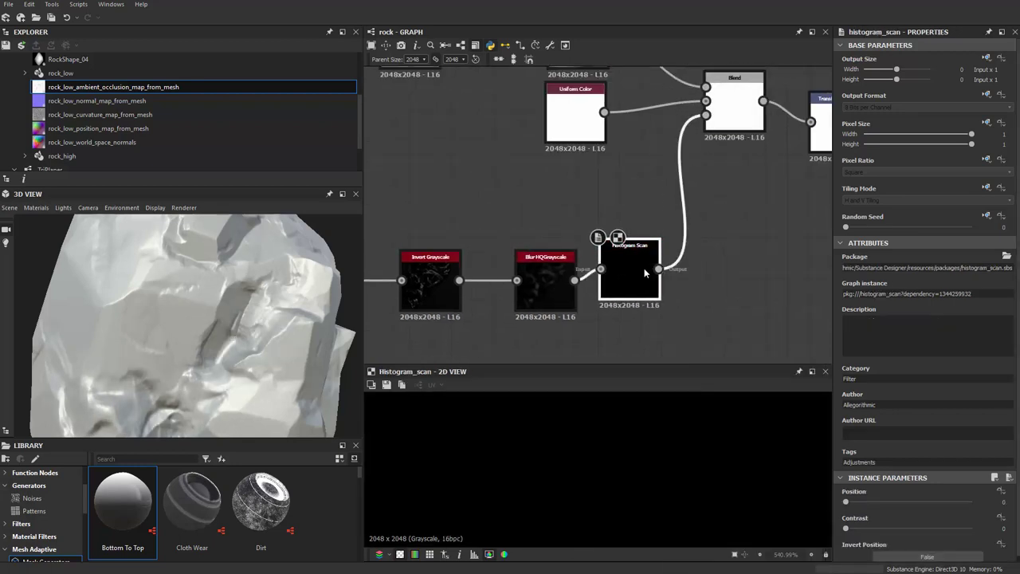
drag(637, 275, 647, 296)
Push Histogram Scan Position to maximum and lower Contrast to about 0.2.
mouse_move(858, 507)
mouse_down()
mouse_move(994, 508)
mouse_move(931, 504)
mouse_up()
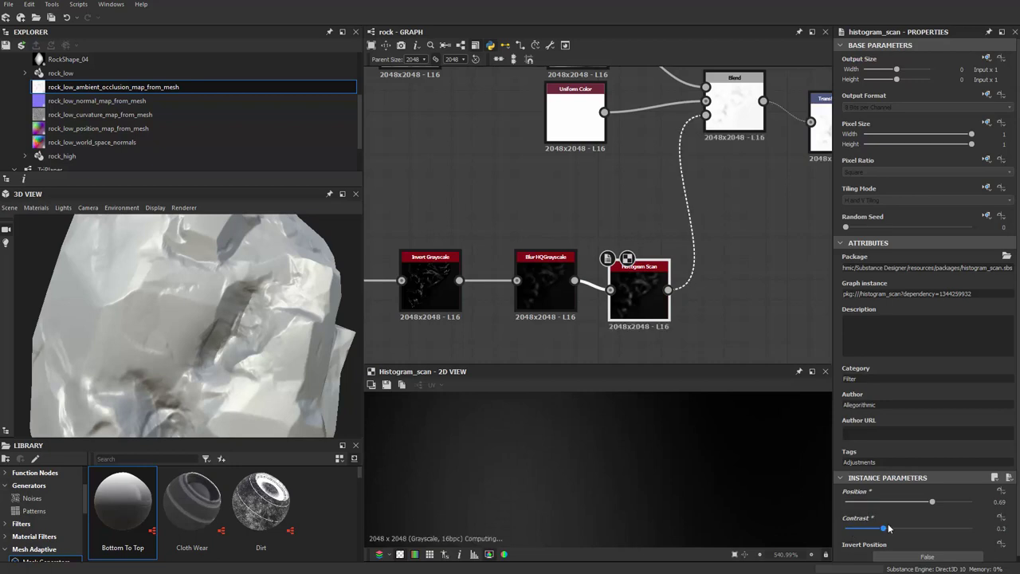
drag(847, 529, 873, 527)
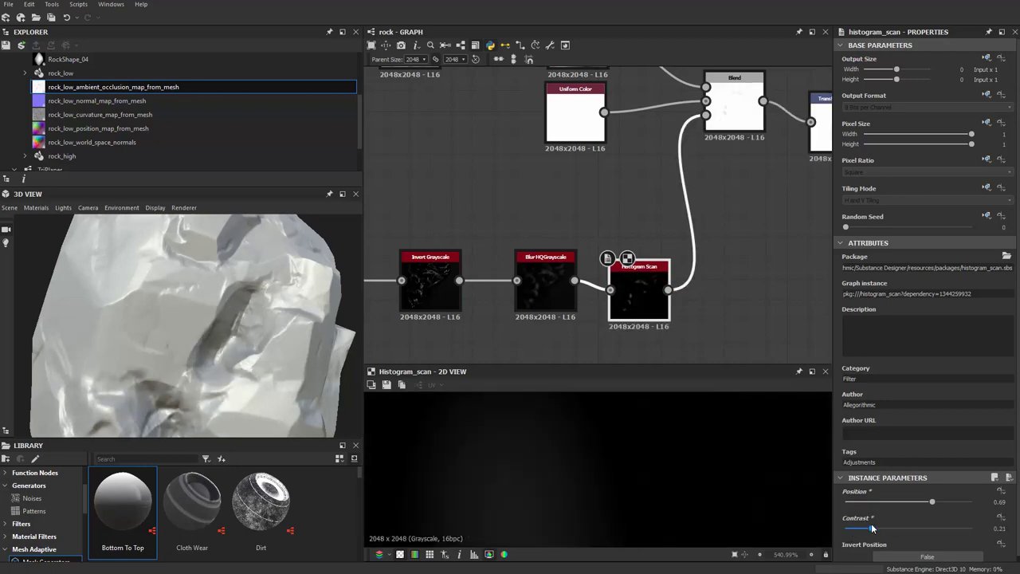
scroll(351, 318, down, 3)
scroll(444, 329, down, 1)
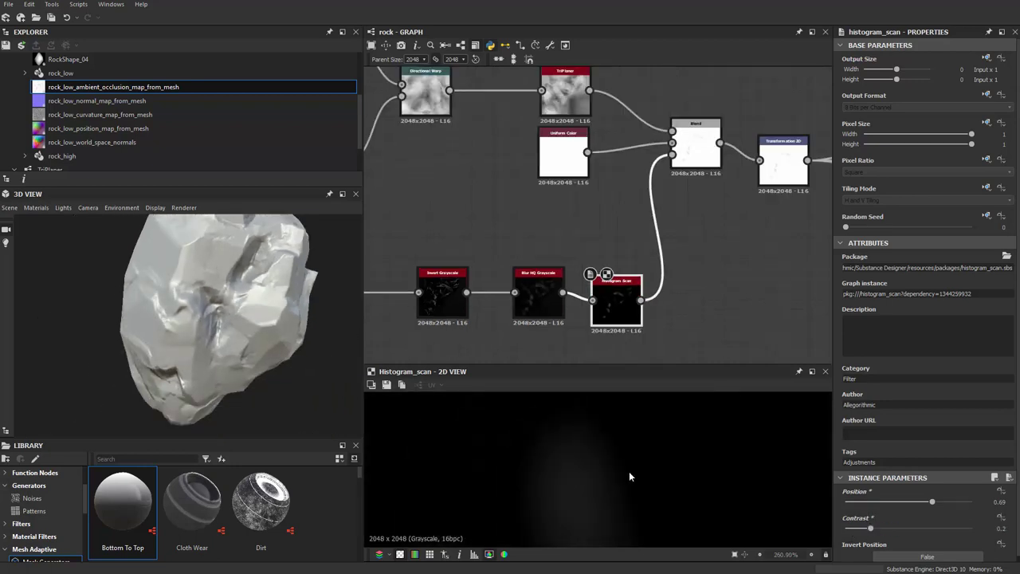
scroll(629, 471, down, 5)
middle_drag(582, 344, 616, 242)
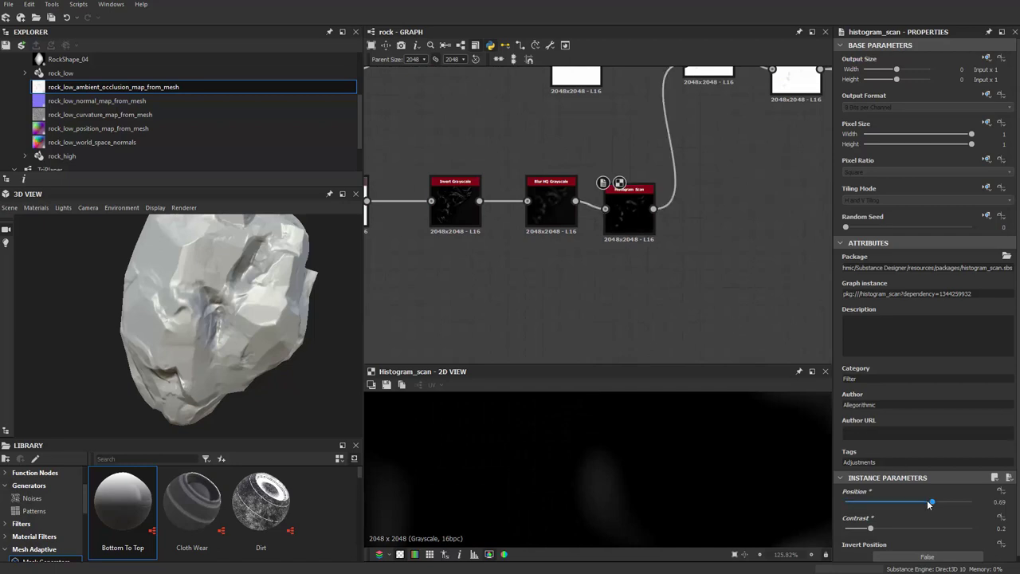
Refine the Histogram Scan to Position 0.87 and Contrast 0.14, checking the rock.
drag(970, 507, 953, 508)
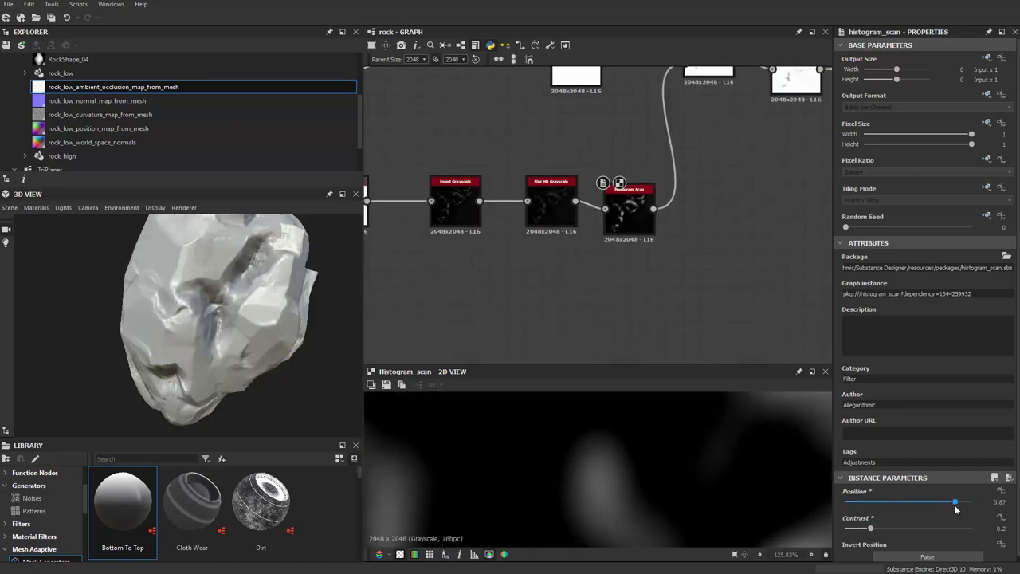
drag(883, 529, 862, 529)
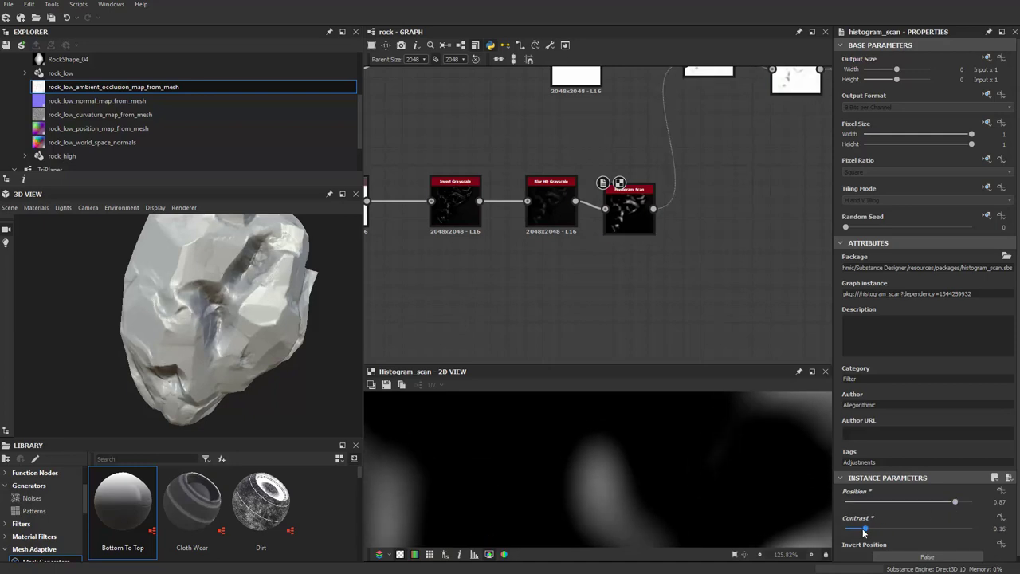
drag(239, 319, 206, 323)
scroll(206, 323, up, 2)
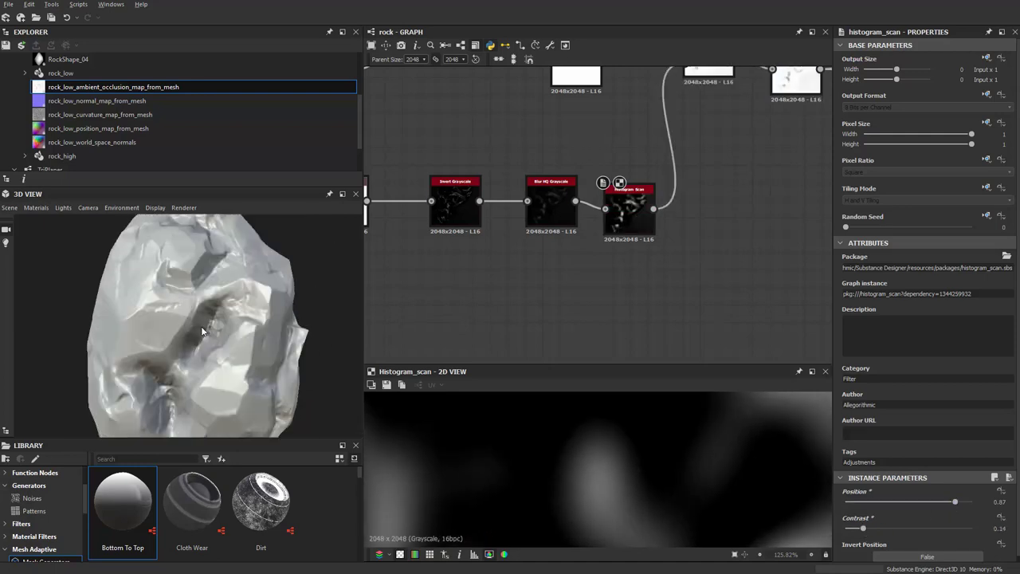
scroll(205, 322, up, 3)
scroll(205, 323, up, 3)
scroll(470, 277, down, 2)
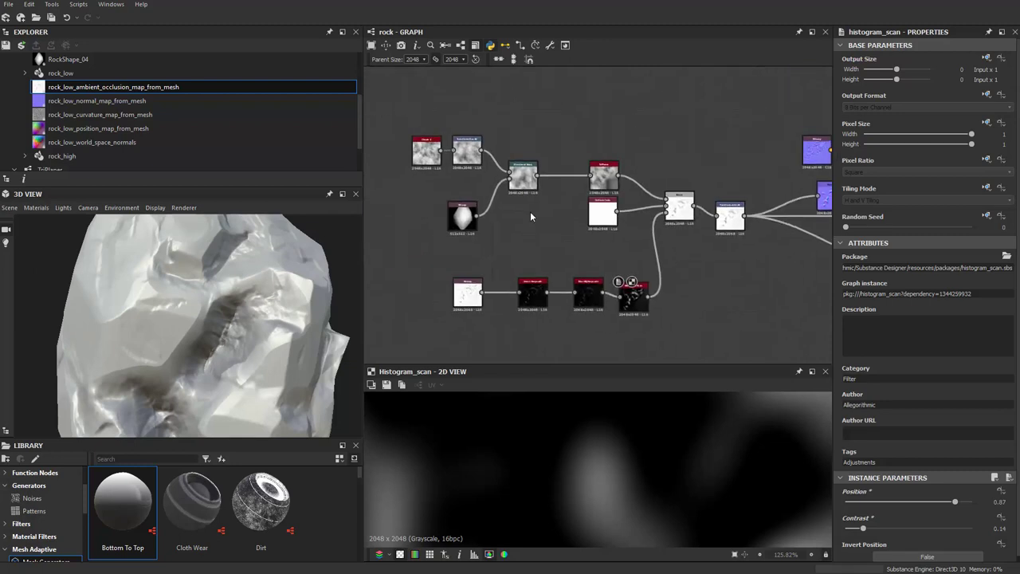
scroll(530, 211, up, 1)
Double the tiling on the upper Transformation 2D node and inspect the rock.
click(439, 120)
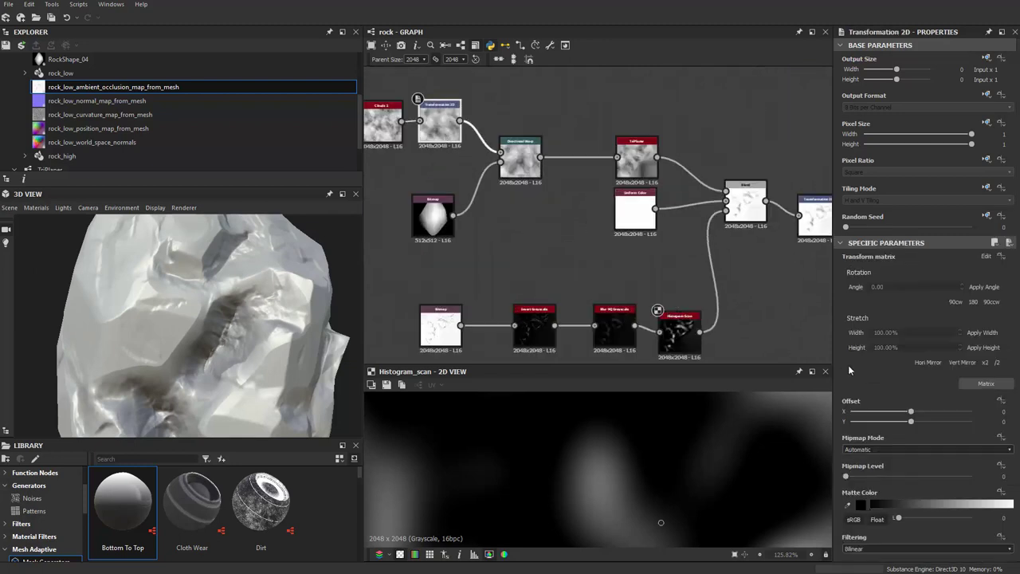
click(998, 364)
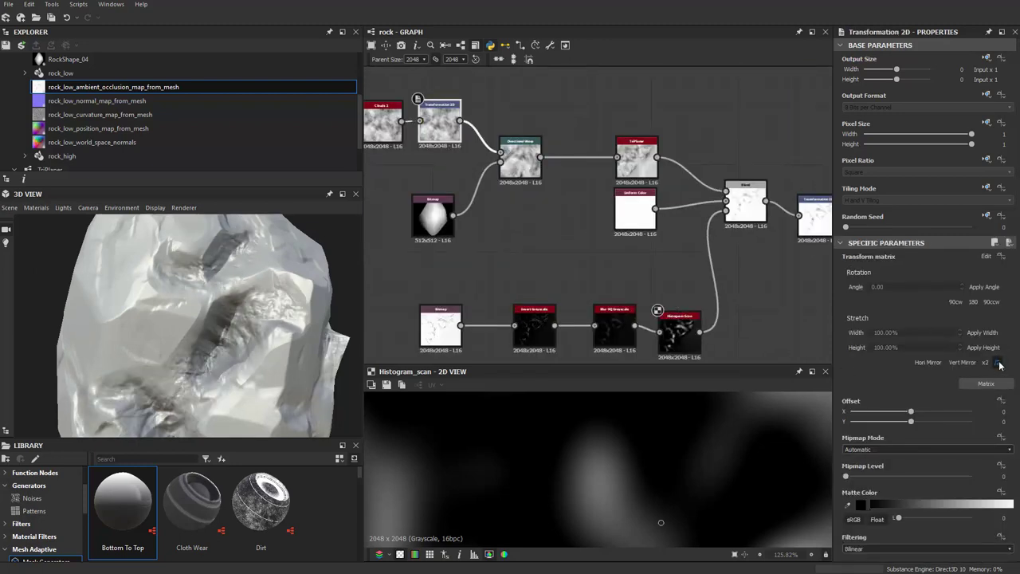
mouse_move(231, 319)
mouse_down()
mouse_move(275, 276)
mouse_move(296, 340)
mouse_up()
drag(145, 328, 75, 330)
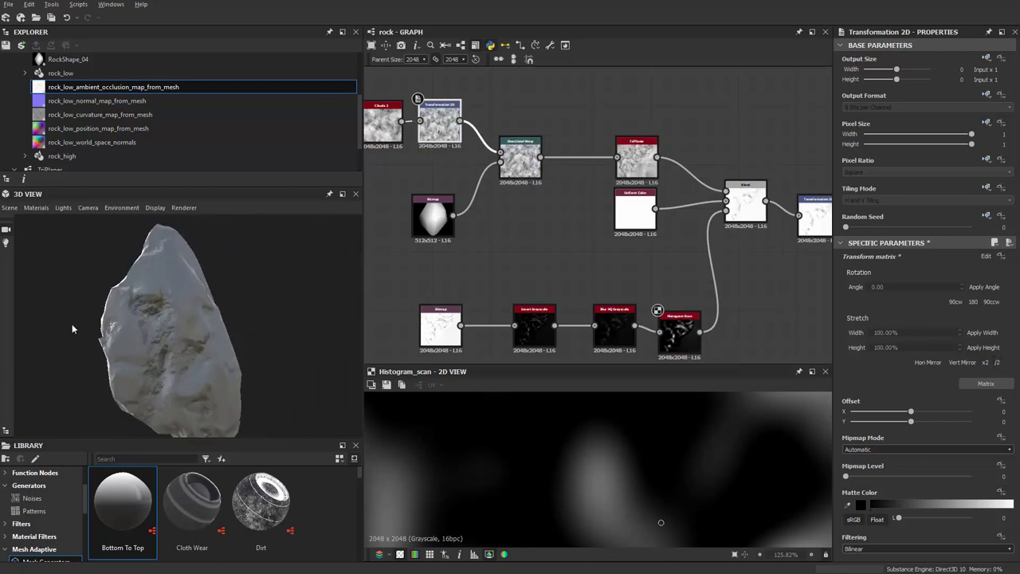
mouse_move(75, 330)
right_down()
mouse_move(141, 341)
mouse_move(146, 363)
mouse_move(191, 363)
right_up()
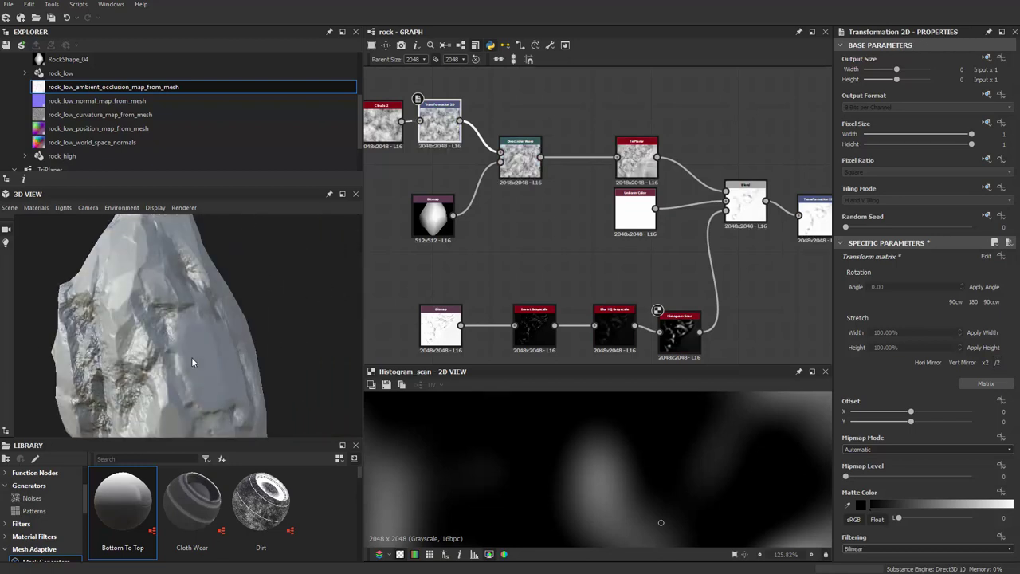
mouse_move(156, 362)
mouse_down()
mouse_move(262, 325)
mouse_move(259, 304)
mouse_move(266, 309)
mouse_move(237, 323)
mouse_move(221, 283)
mouse_move(303, 282)
mouse_move(148, 298)
mouse_move(196, 311)
mouse_move(177, 340)
mouse_move(256, 286)
mouse_move(225, 269)
mouse_up()
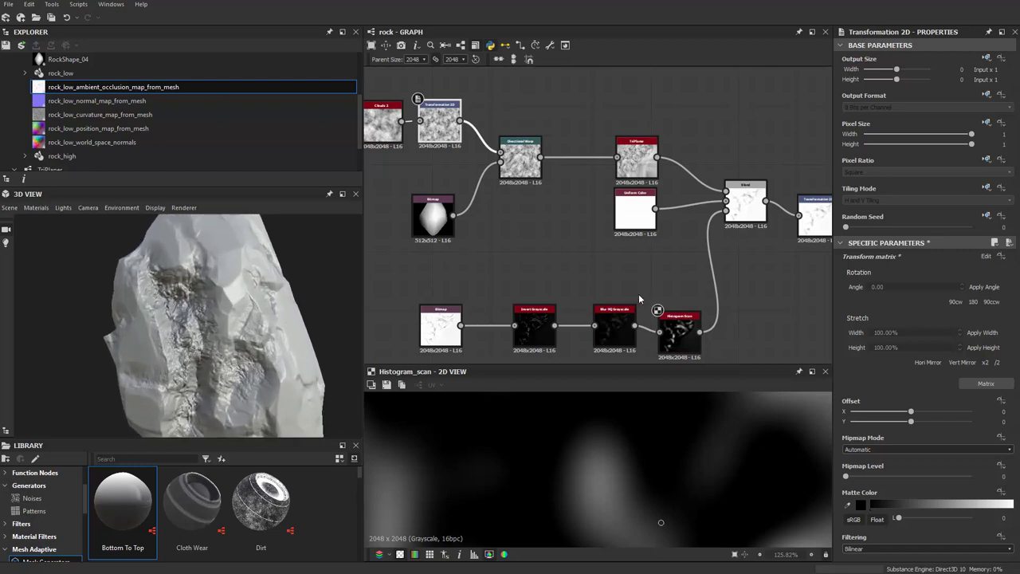
Reduce the Blur HQ Grayscale intensity to 3.7 after nudging the Bitmap node right.
middle_drag(639, 300, 610, 239)
click(647, 275)
drag(425, 284, 453, 285)
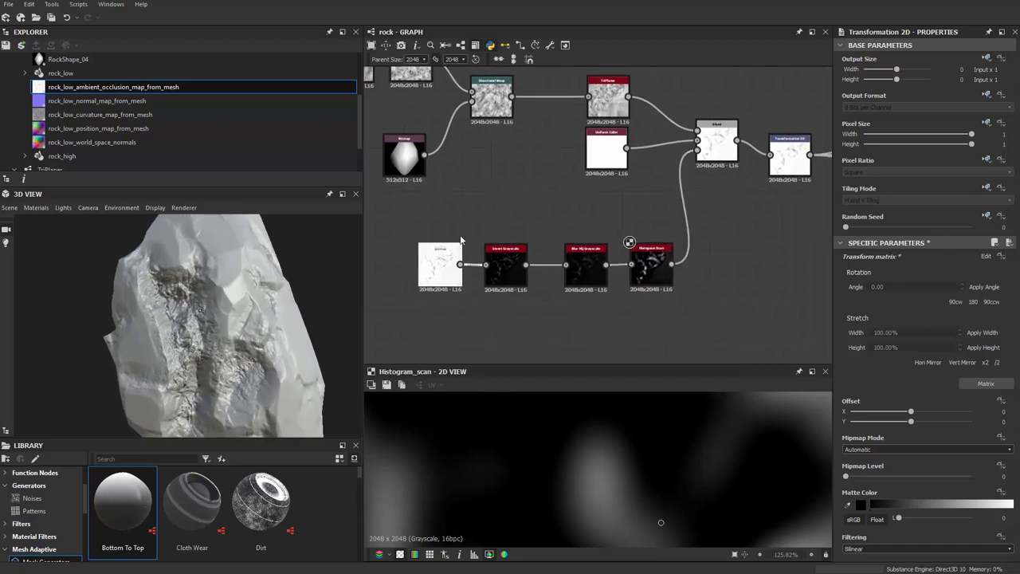
drag(445, 225, 648, 334)
scroll(579, 279, up, 2)
click(577, 262)
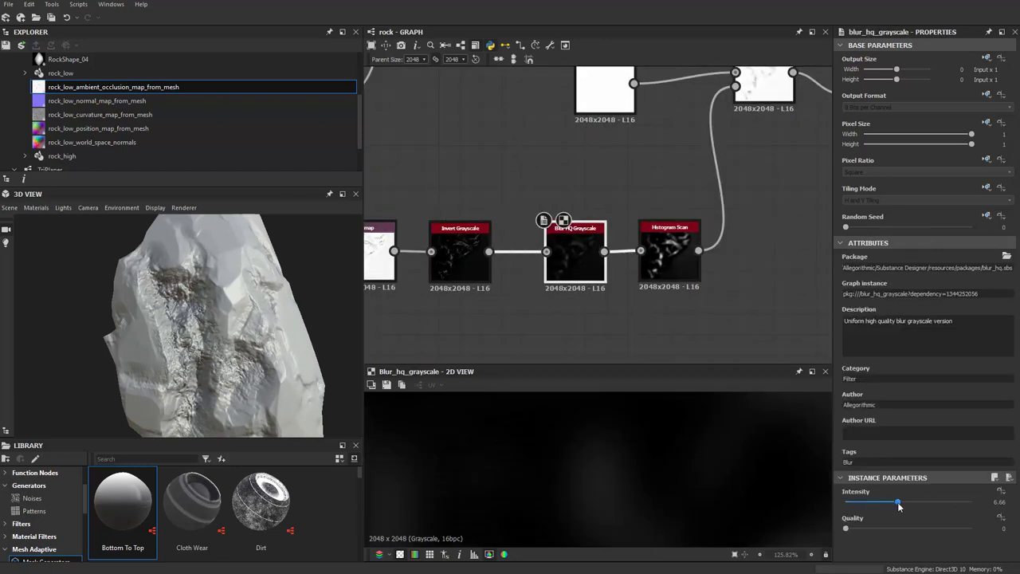
mouse_move(898, 506)
mouse_down()
mouse_move(855, 514)
mouse_move(873, 513)
mouse_up()
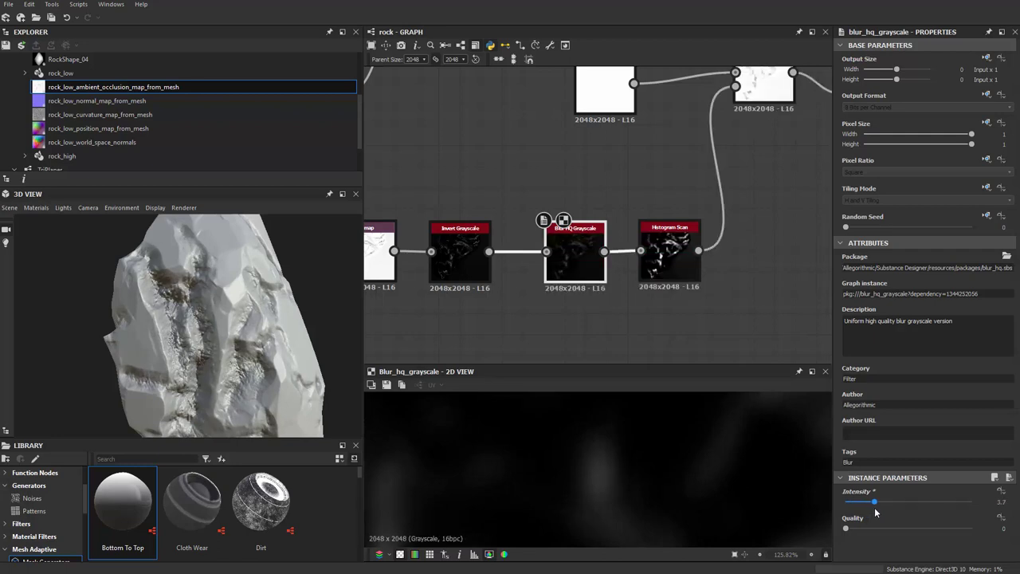
mouse_move(627, 236)
middle_down()
mouse_move(553, 266)
mouse_move(666, 217)
middle_up()
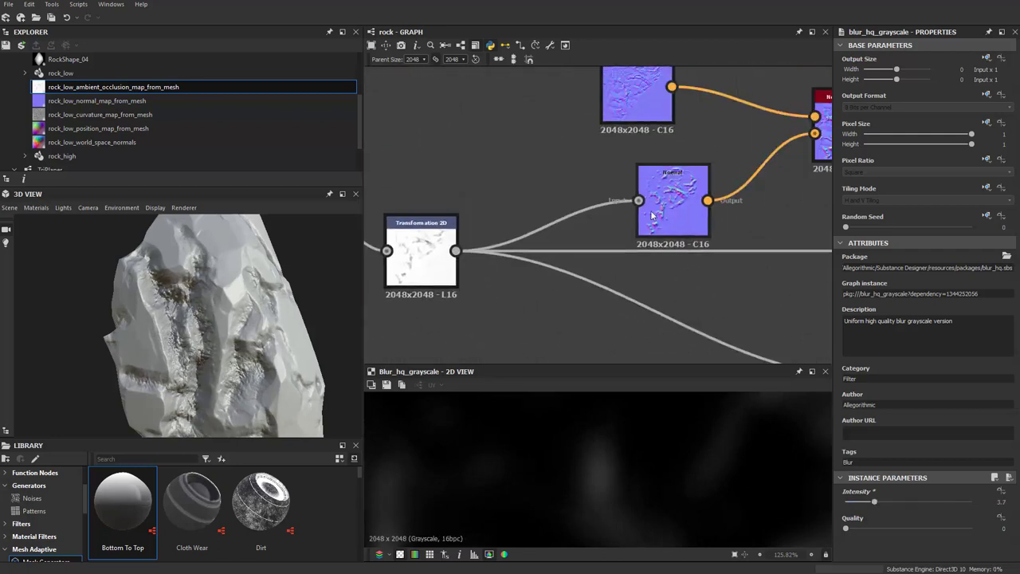
Lower the Normal node's intensity from 30 to about 7.08.
click(667, 217)
scroll(694, 469, up, 1)
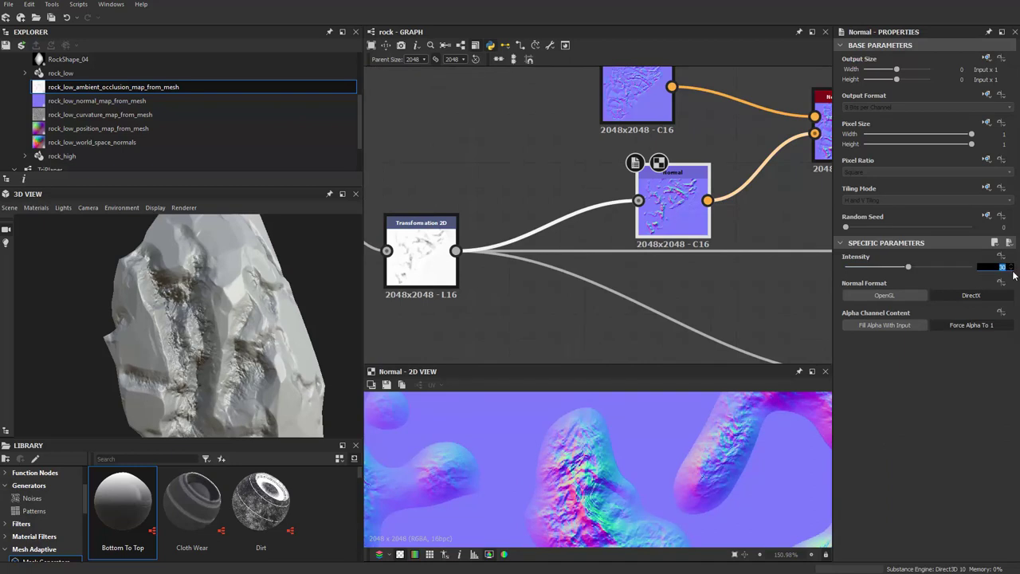
key(Return)
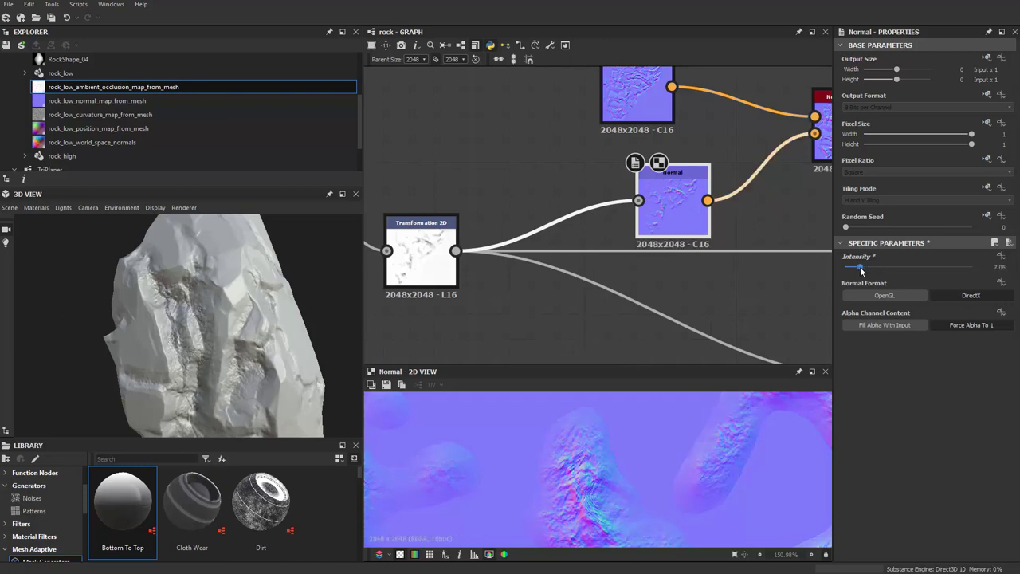
Select the Transformation 2D node and orbit the rock to view it whole.
middle_drag(473, 282, 624, 282)
click(572, 255)
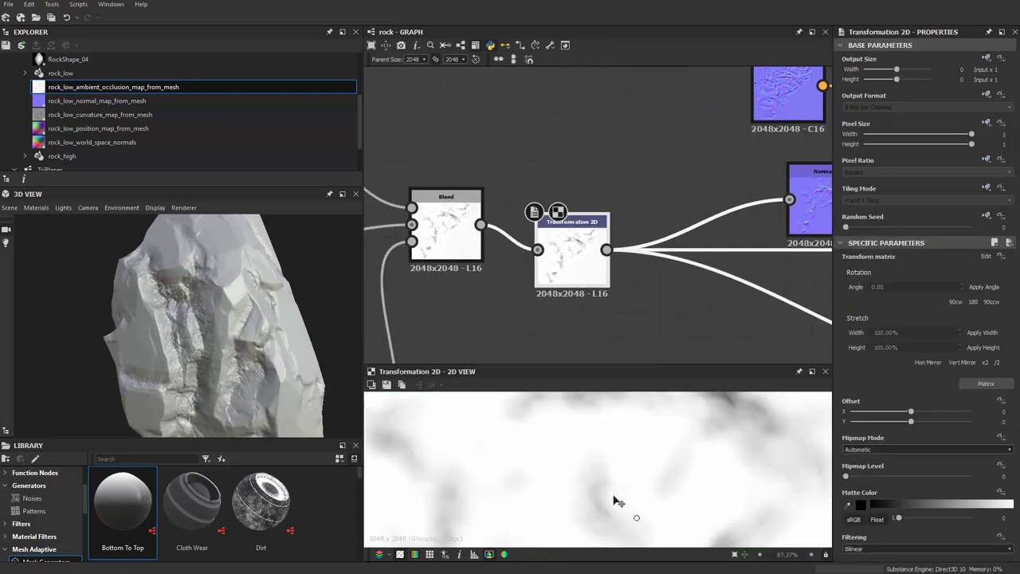
scroll(635, 497, down, 3)
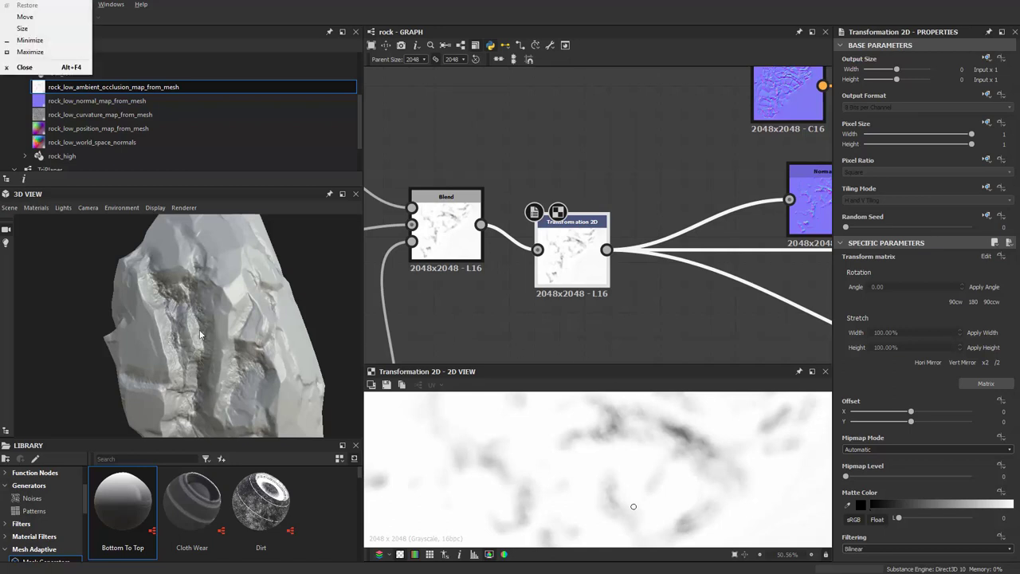
mouse_move(202, 335)
alt+mouse_down()
mouse_move(282, 341)
mouse_move(209, 358)
mouse_move(87, 348)
mouse_move(211, 363)
mouse_move(257, 391)
mouse_move(281, 384)
alt+mouse_up()
scroll(661, 316, down, 3)
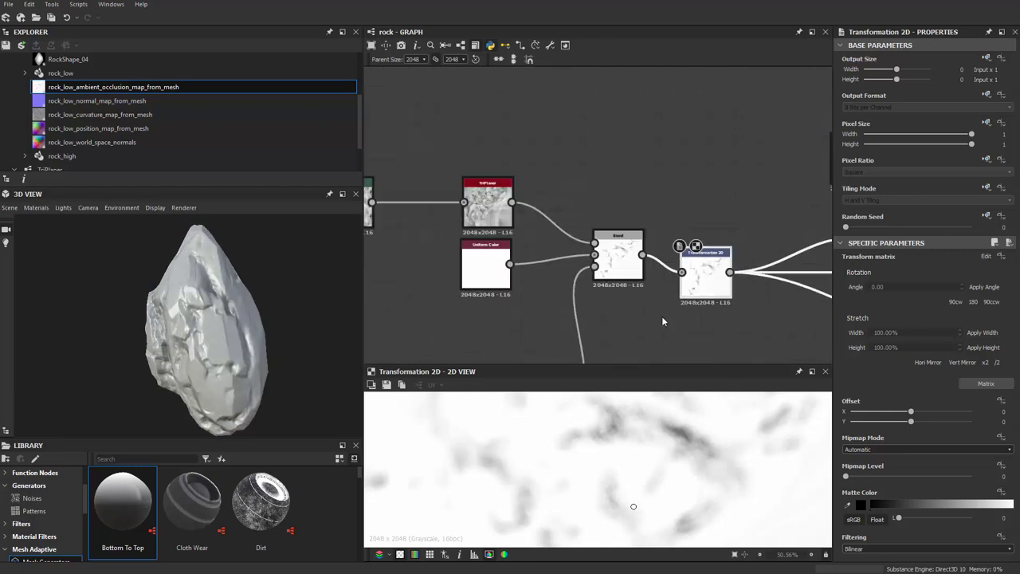
scroll(566, 260, down, 2)
Move the bottom row of four mask nodes up and right and box-select the node group.
drag(594, 297, 612, 274)
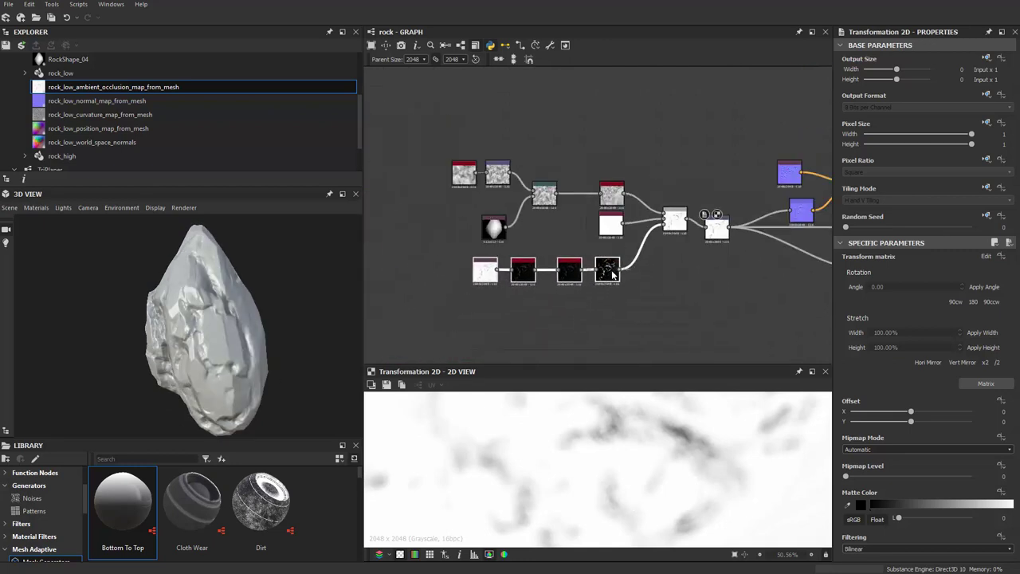
drag(512, 235, 672, 345)
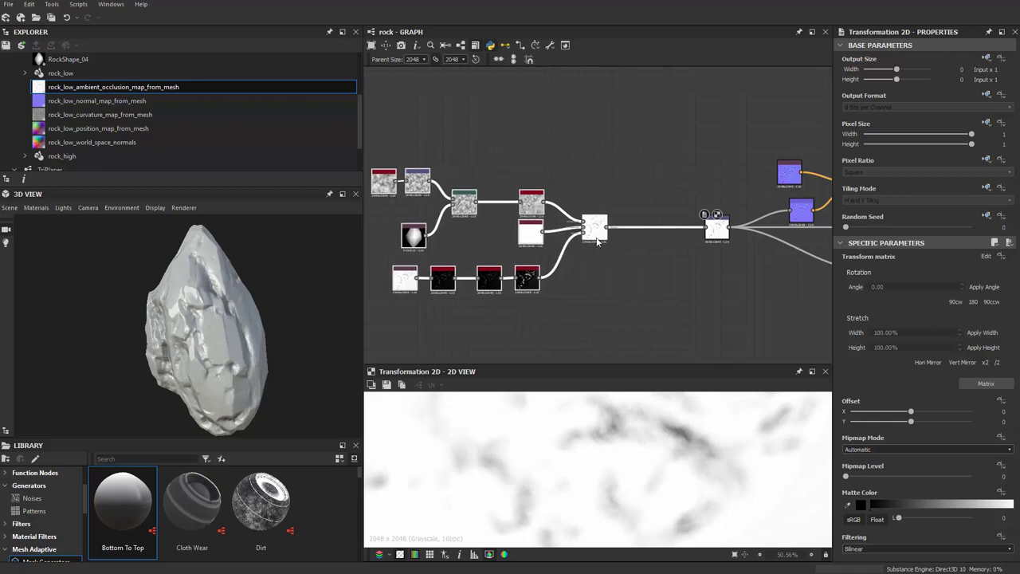
scroll(714, 204, up, 3)
scroll(574, 158, up, 2)
Try adding a Grunge Map 004 node from the node search, then delete it.
key(space)
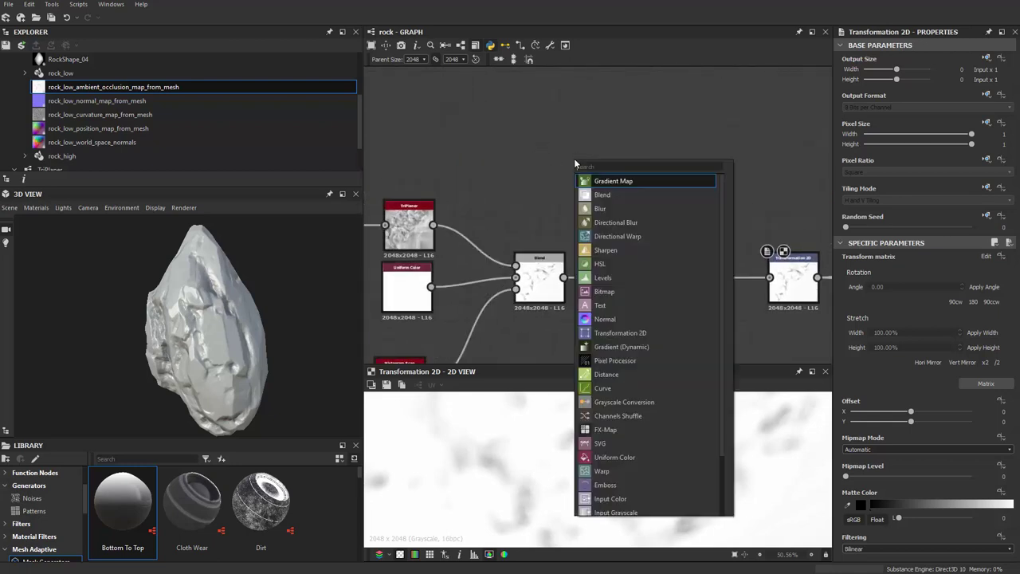
text(grou)
key(BackSpace)
key(BackSpace)
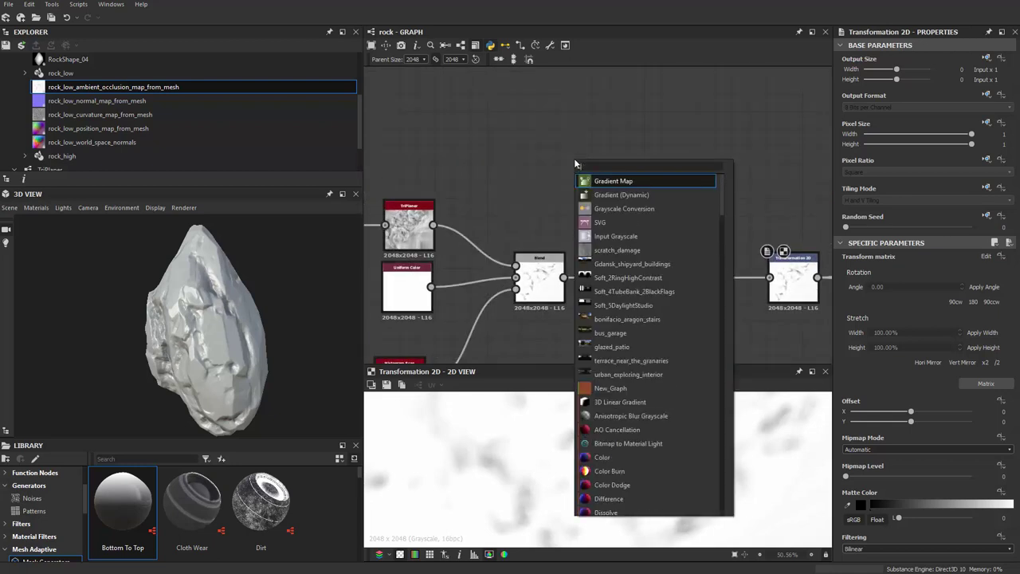
text(u)
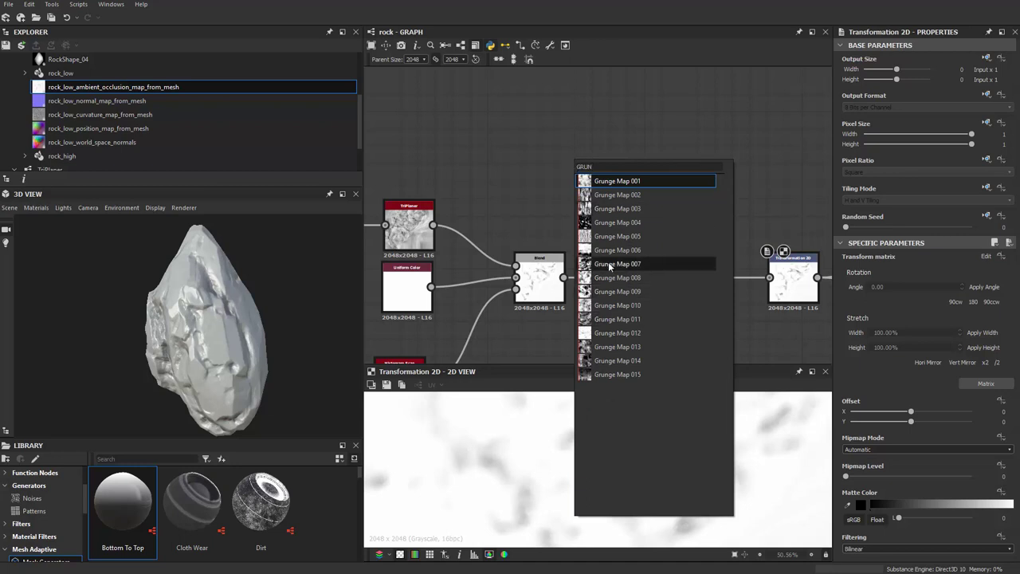
click(608, 222)
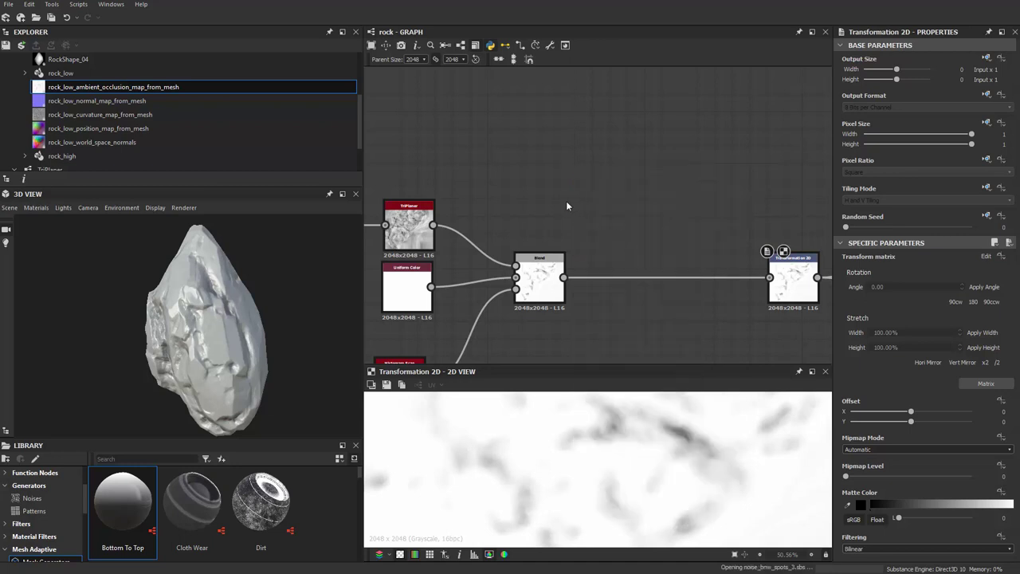
scroll(565, 204, up, 2)
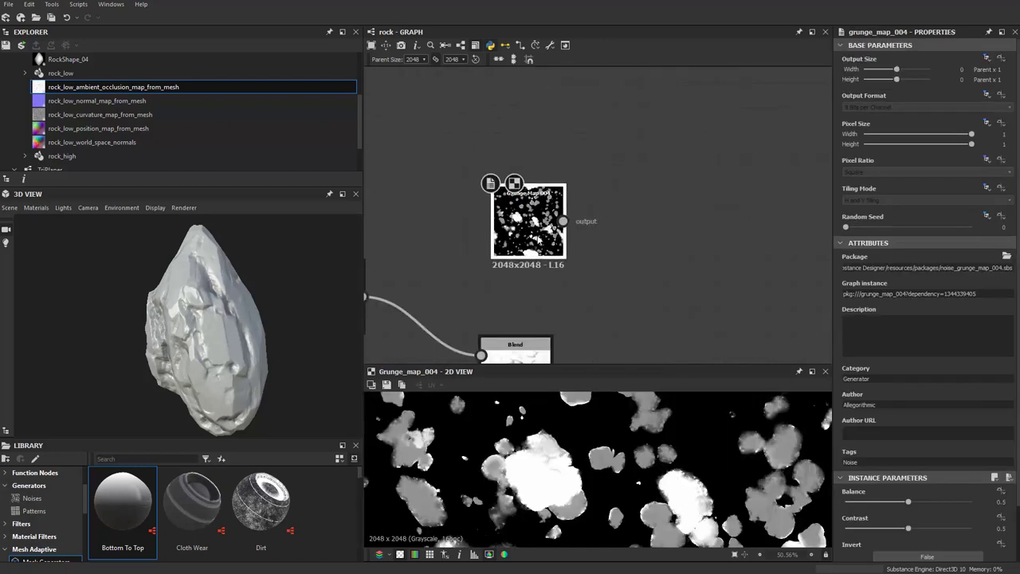
middle_drag(541, 249, 589, 157)
key(Delete)
Cancel a second grunge search and place the Grunge Map 011 node above Blend.
right_click(586, 156)
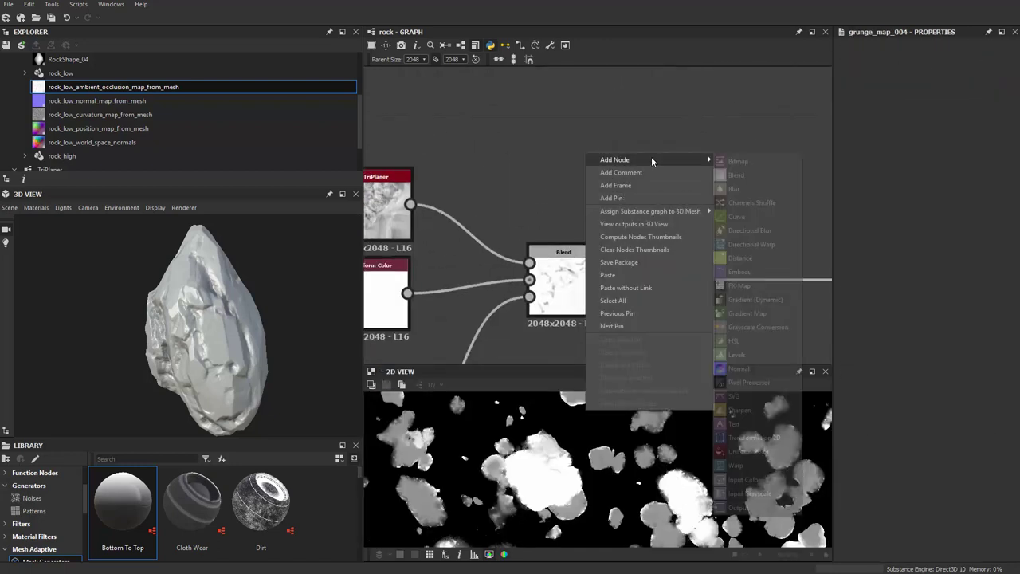
key(Escape)
key(space)
text(grung)
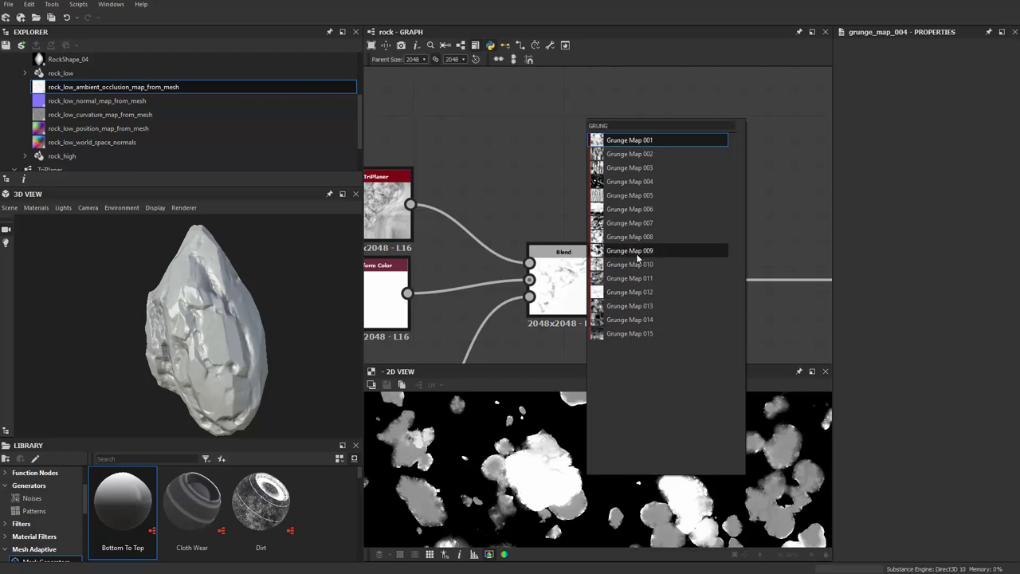
key(Escape)
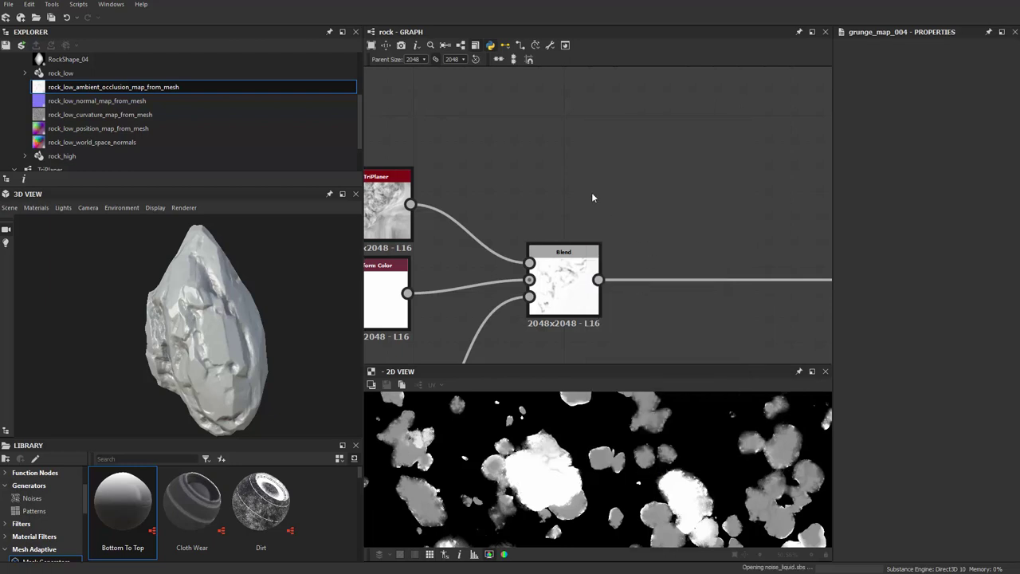
drag(581, 147, 629, 200)
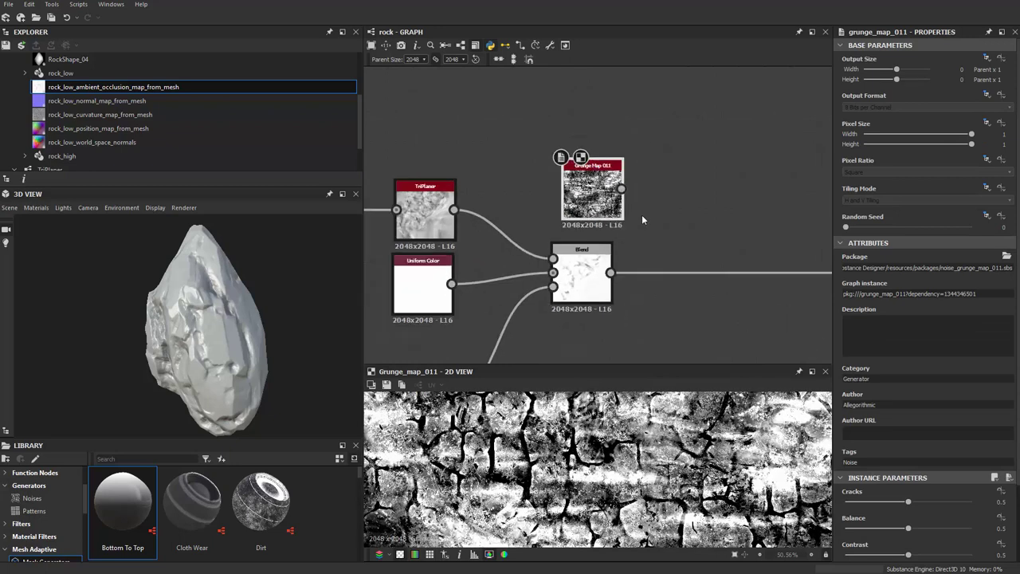
scroll(594, 159, down, 2)
scroll(594, 164, up, 1)
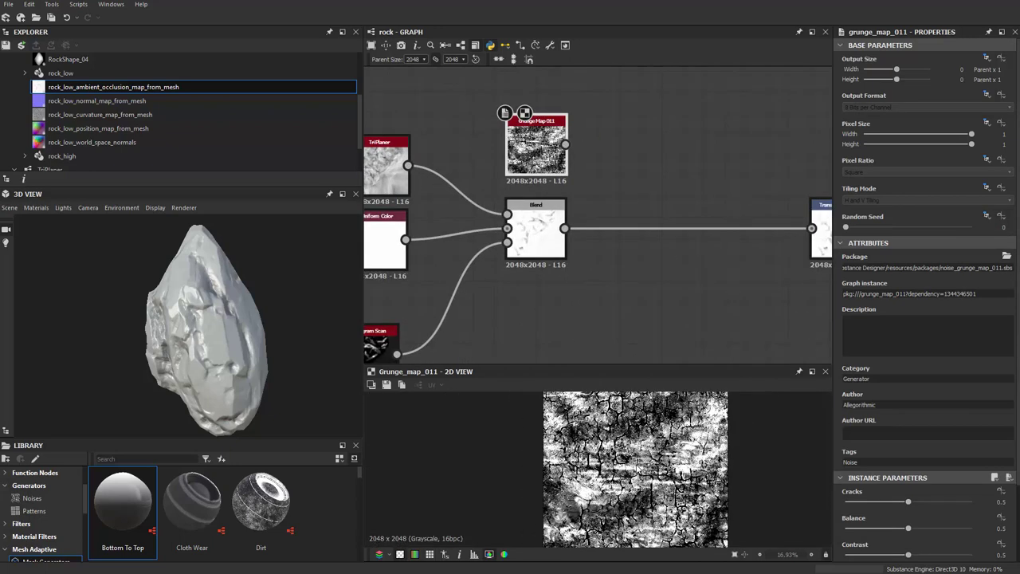
Delete Grunge Map 011 and add a Grunge Map 007 node via a 'GRUN' search.
key(Delete)
right_click(553, 150)
mouse_move(579, 154)
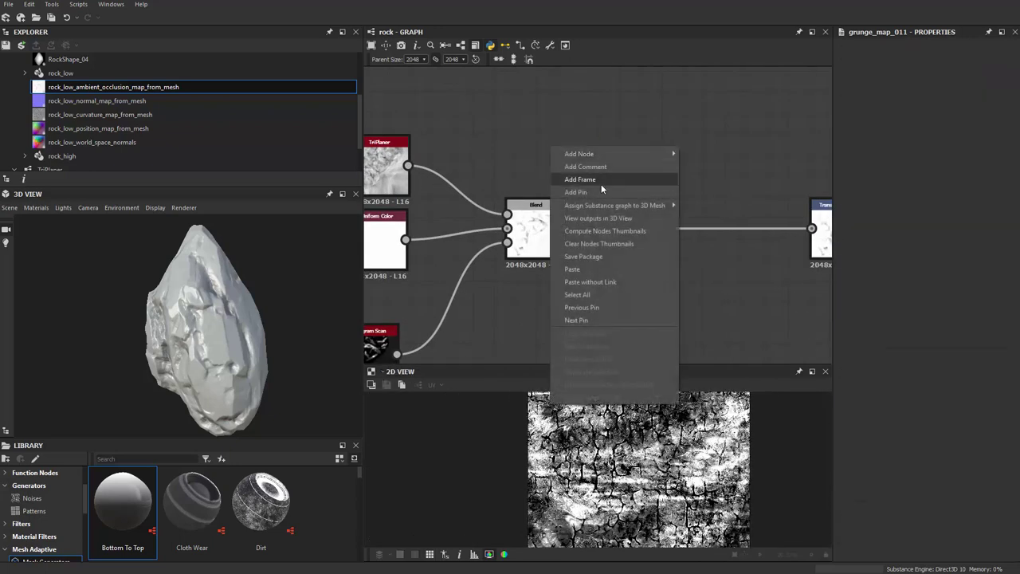
click(592, 132)
key(space)
text(GR)
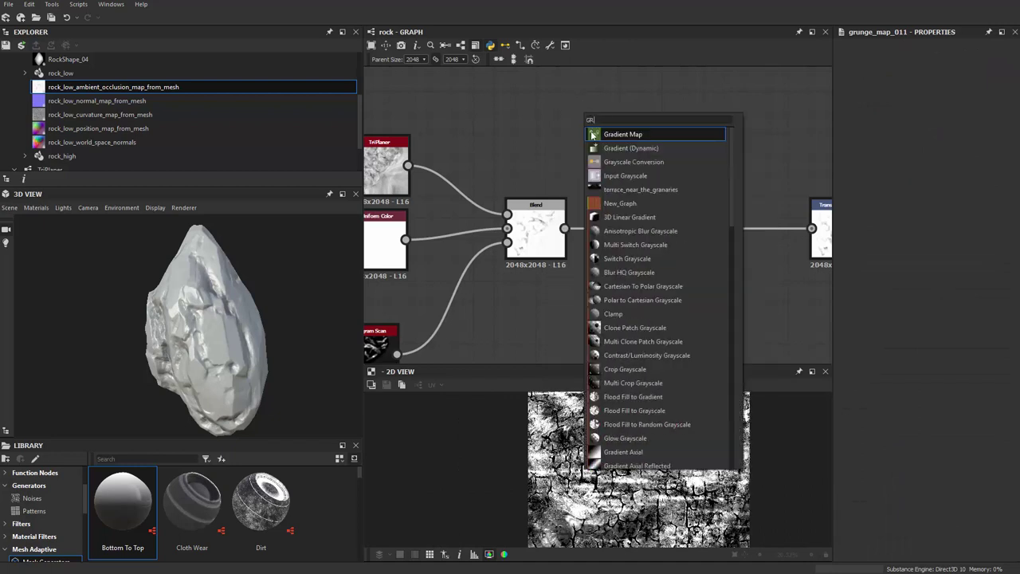
text(UNGE)
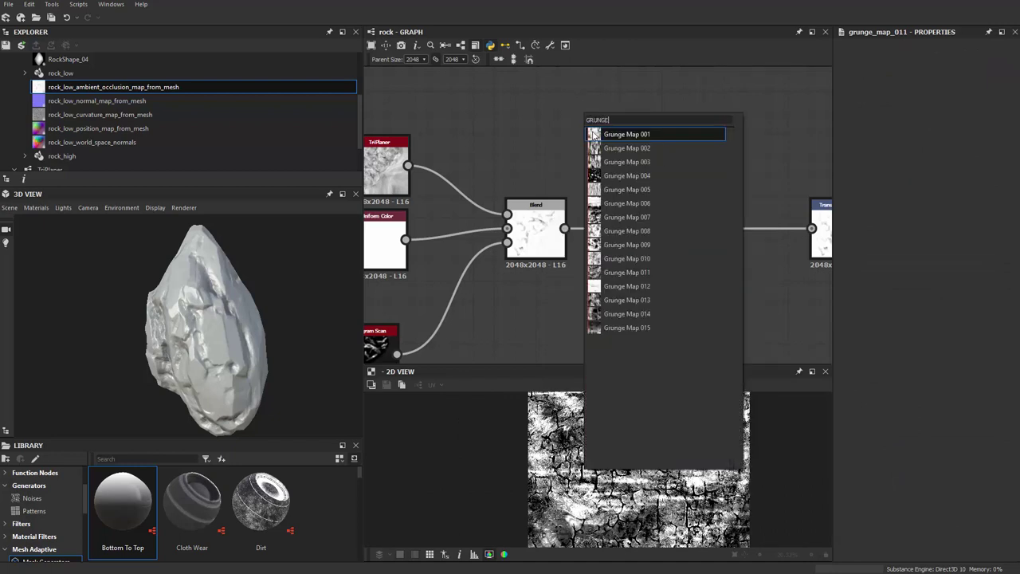
click(626, 216)
Preview Grunge Map 007, move it above the Blend node, and add a Blend node.
double_click(575, 141)
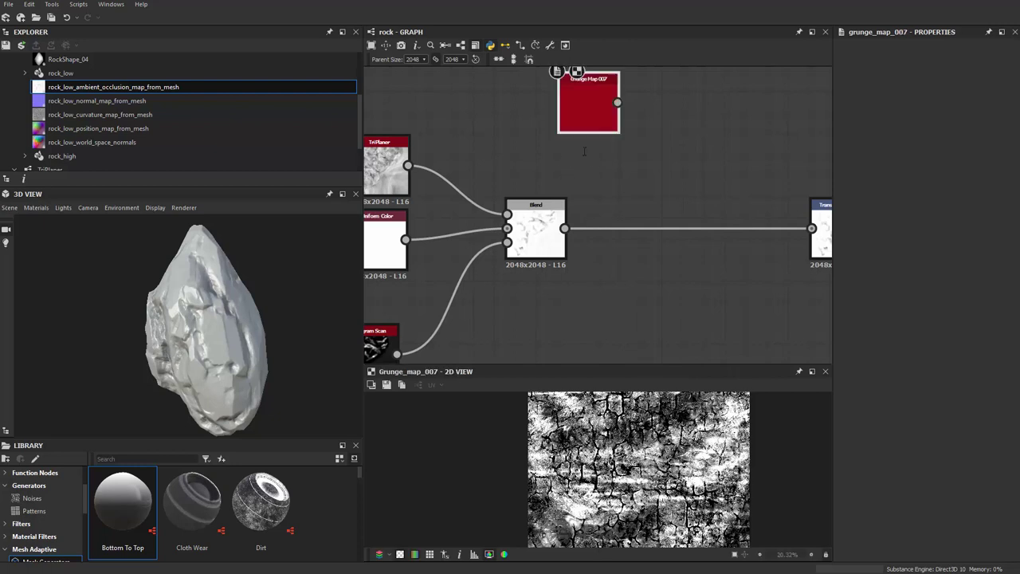
drag(573, 141, 527, 149)
scroll(527, 150, up, 2)
key(space)
text(B)
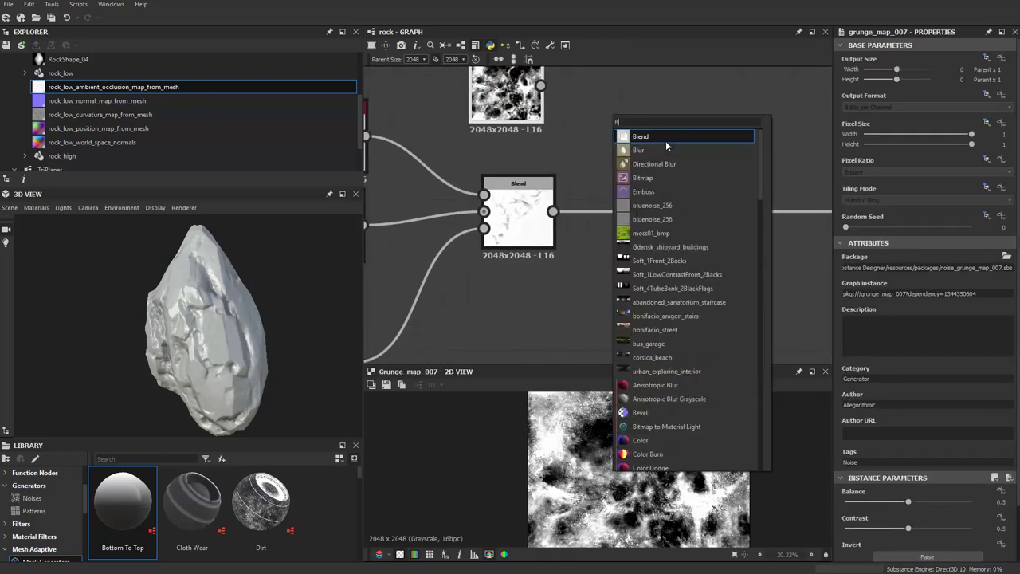
click(661, 135)
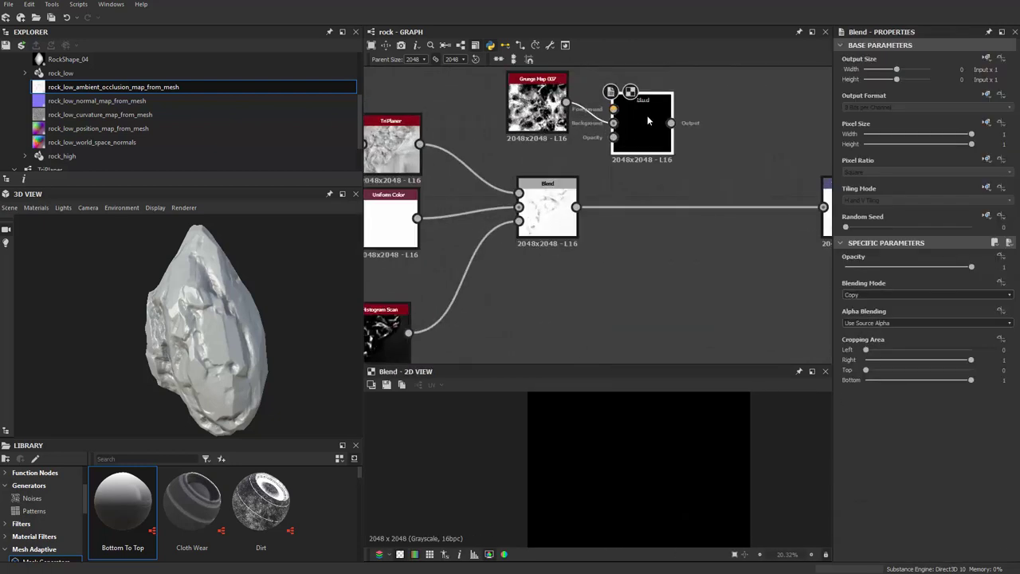
middle_drag(631, 103, 631, 136)
Bring in a TriPlaner node from the Explorer and wire Grunge Map 007 into it.
key(space)
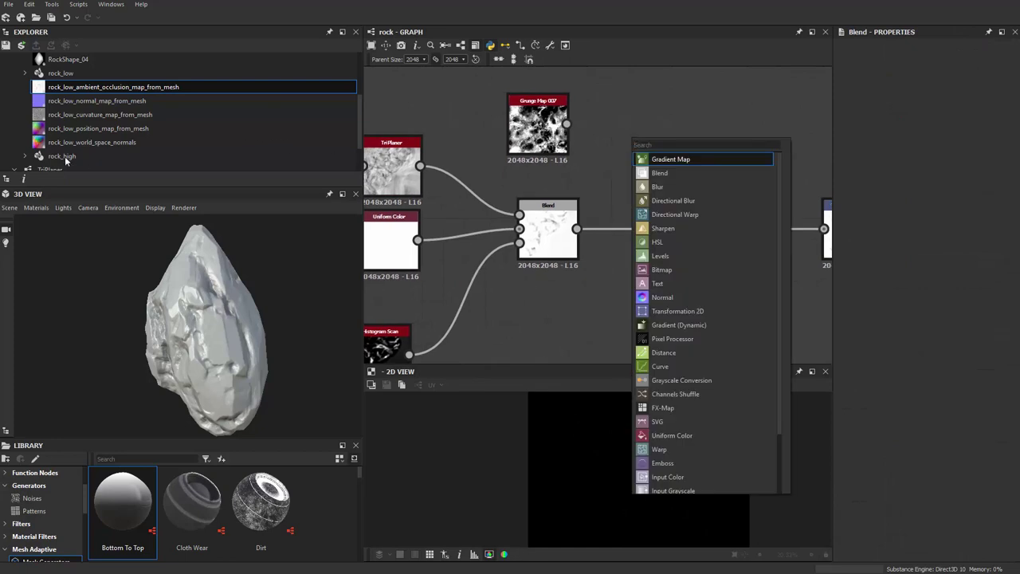
mouse_move(56, 169)
mouse_down()
mouse_move(656, 125)
mouse_move(637, 147)
mouse_up()
drag(567, 124, 613, 124)
drag(506, 83, 666, 179)
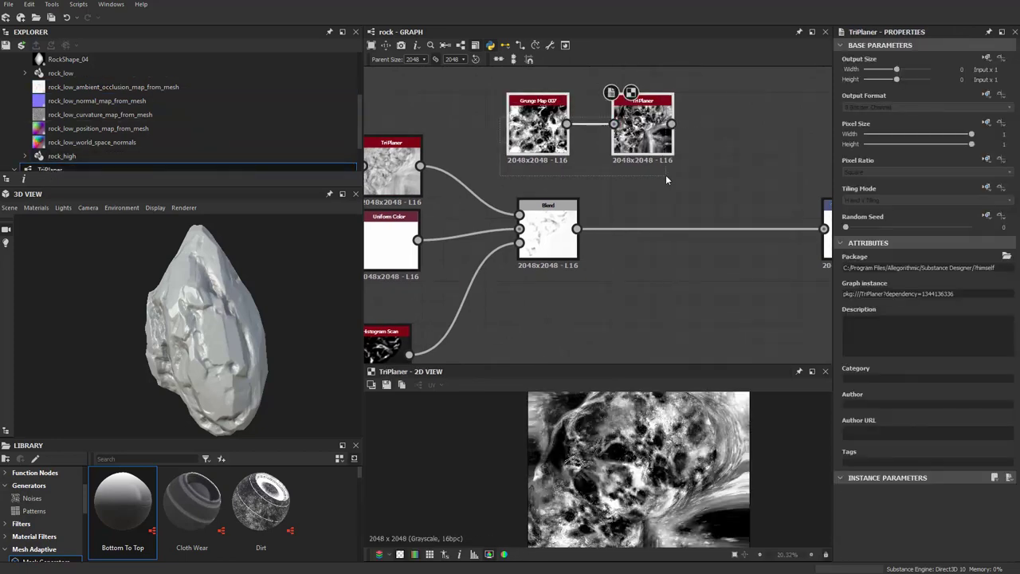
middle_drag(768, 227, 656, 200)
Add a new Blend node fed by the first Blend's output, inserted before Transformation 2D.
key(space)
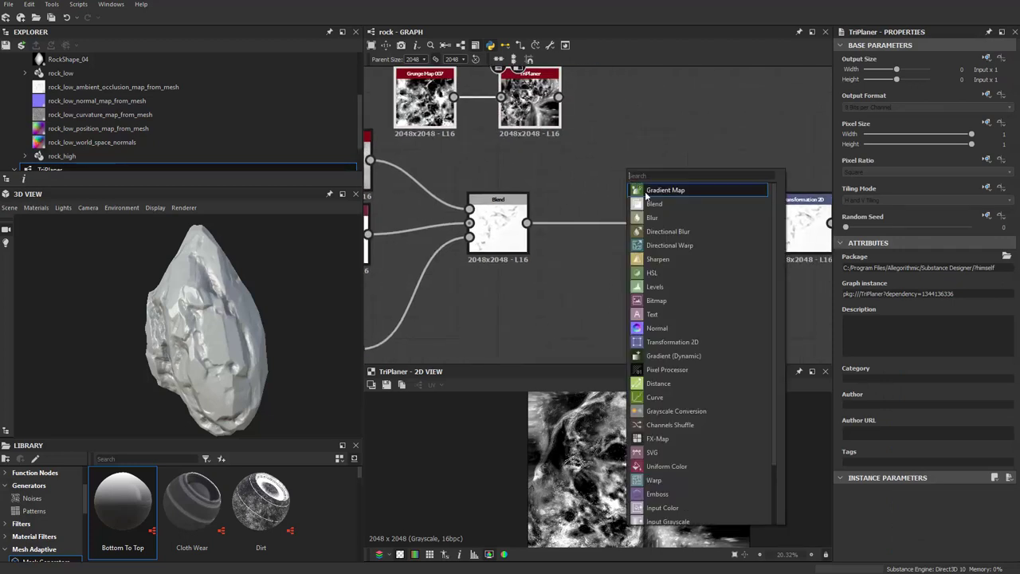
click(654, 204)
scroll(642, 176, down, 2)
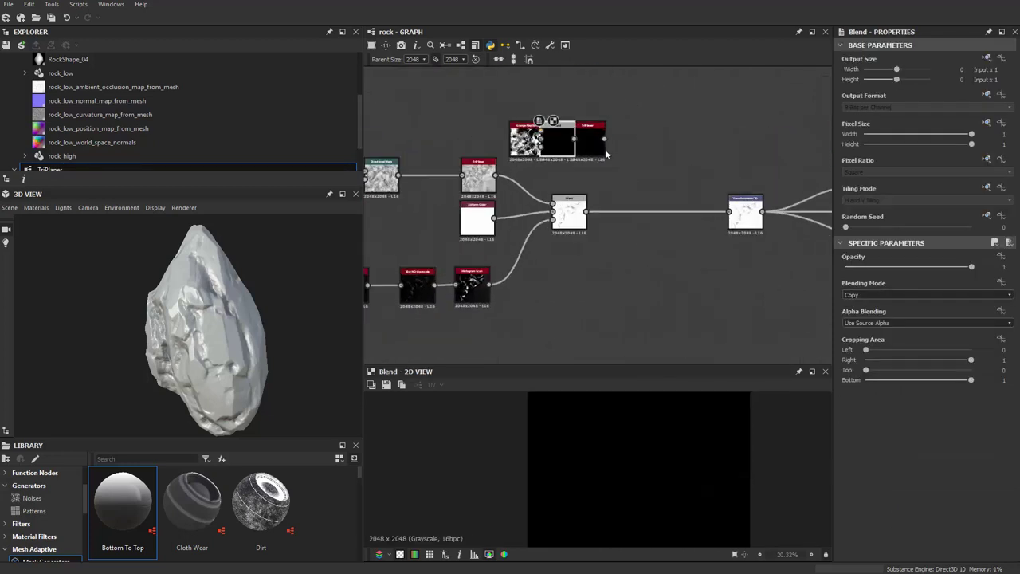
mouse_move(606, 154)
mouse_down()
mouse_move(633, 154)
mouse_move(630, 196)
mouse_up()
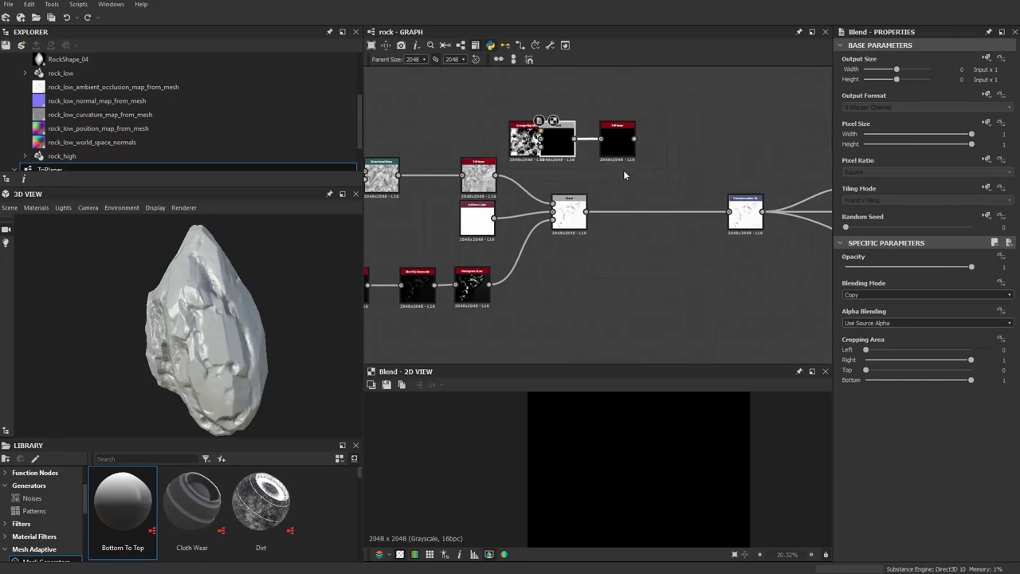
key(ctrl+z)
key(ctrl+z)
scroll(641, 164, up, 2)
key(space)
click(653, 186)
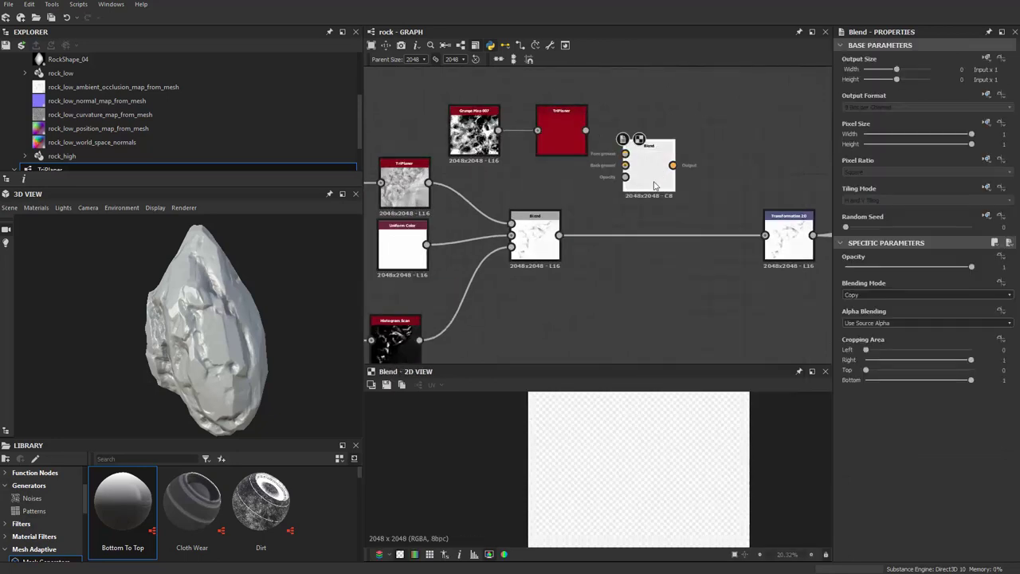
scroll(654, 186, down, 2)
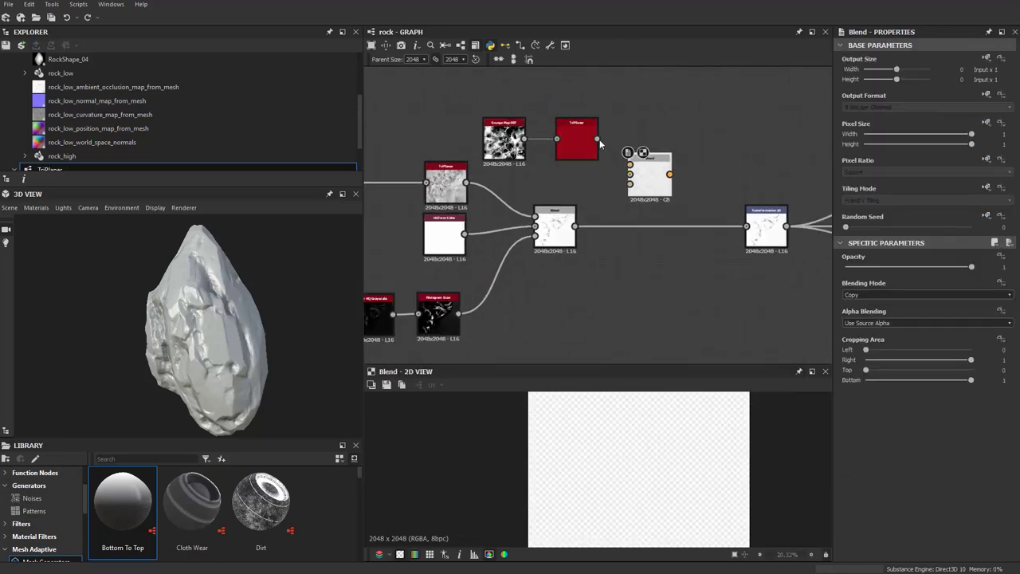
drag(598, 202, 607, 211)
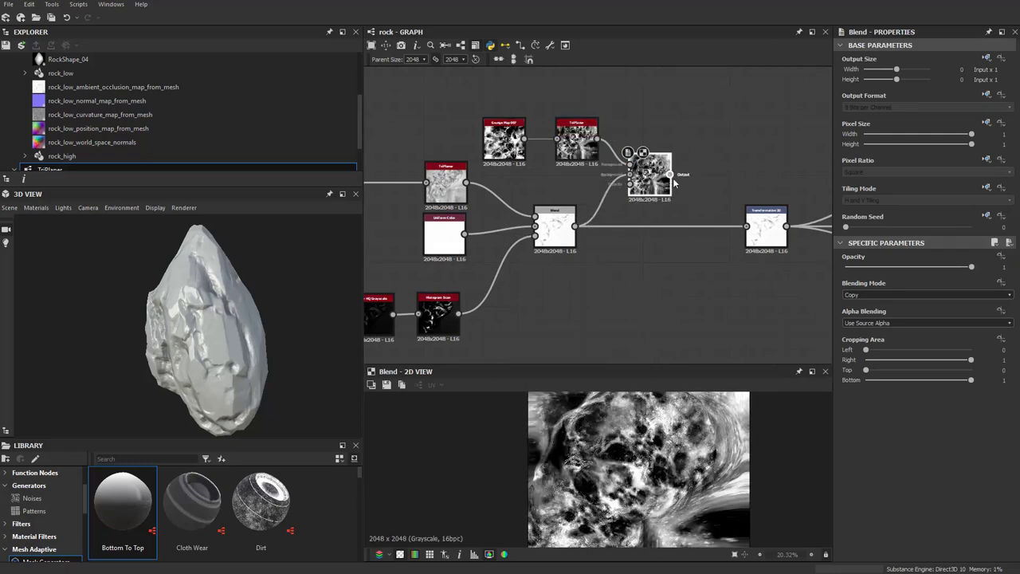
drag(649, 174, 664, 226)
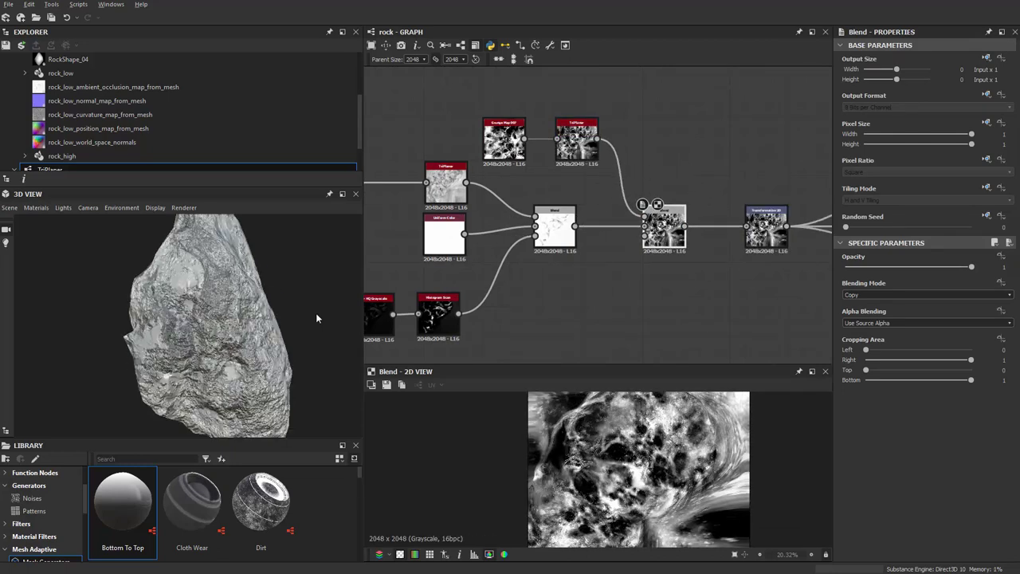
Drop the second Blend's opacity to 0.06 and settle on Multiply after trying Add (Linear Dodge).
scroll(284, 306, up, 3)
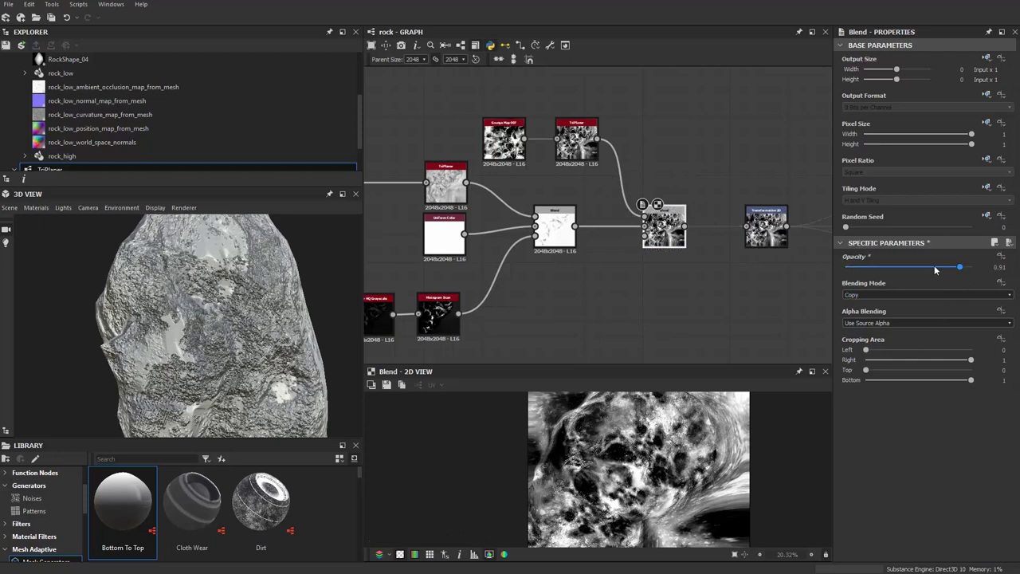
drag(934, 270, 851, 275)
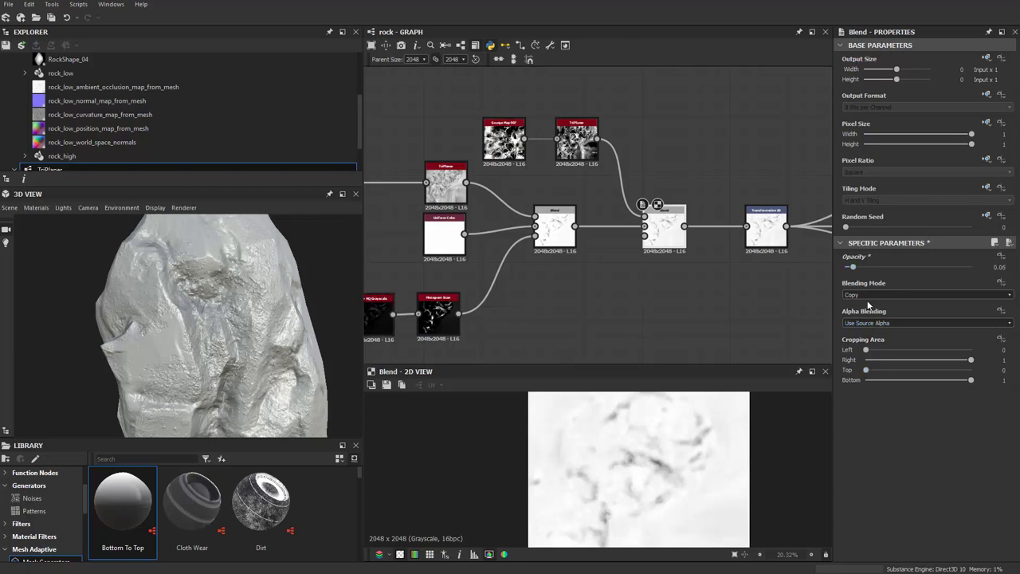
click(869, 297)
click(865, 327)
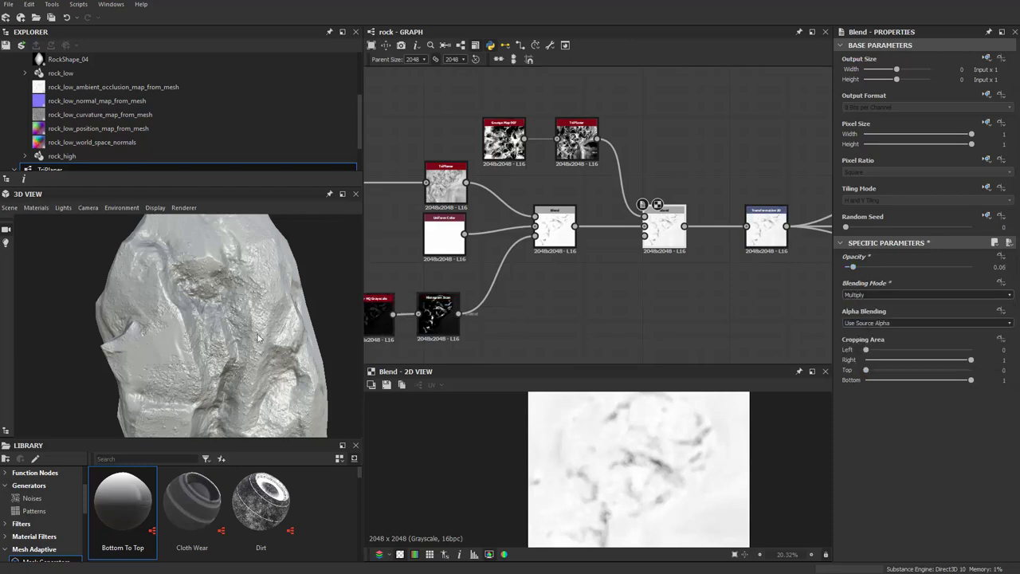
mouse_move(259, 345)
mouse_down()
mouse_move(176, 333)
mouse_move(211, 361)
mouse_move(281, 325)
mouse_move(220, 327)
mouse_move(267, 325)
mouse_up()
click(868, 295)
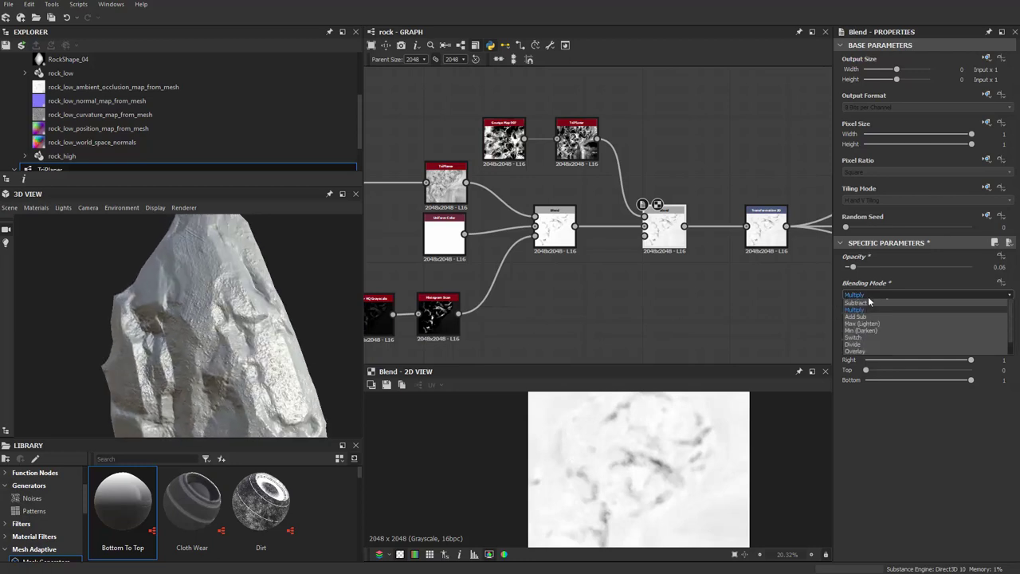
click(877, 310)
drag(224, 316, 293, 314)
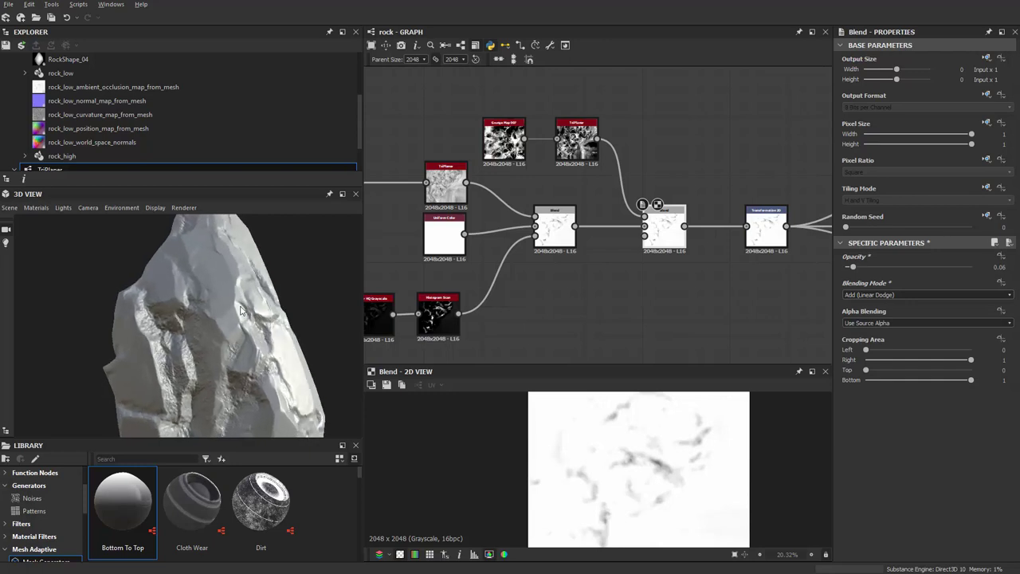
click(869, 296)
click(916, 325)
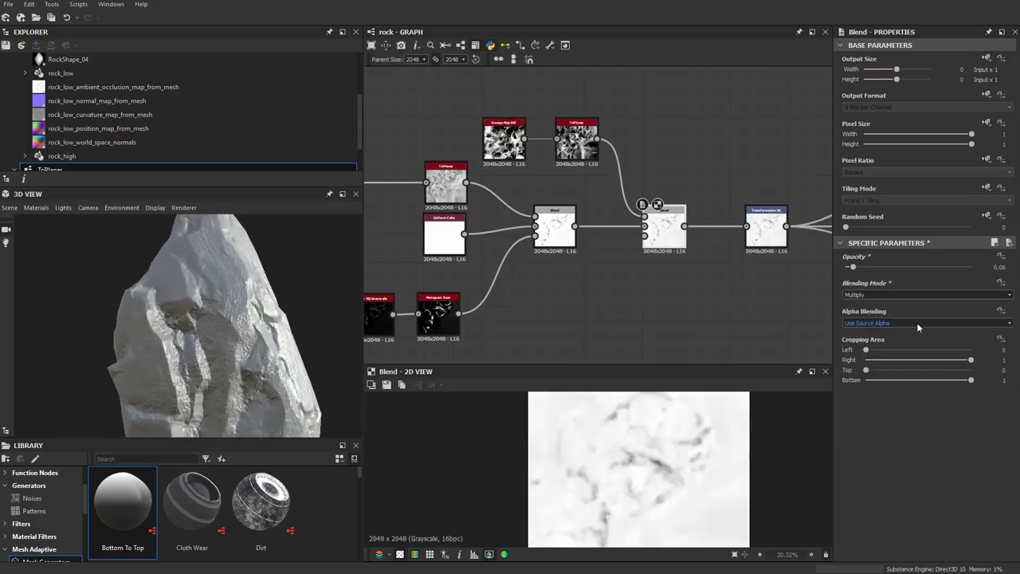
Raise Grunge Map 007's Balance to about 0.76 and lower its Contrast from 0.18 to 0.15.
click(518, 152)
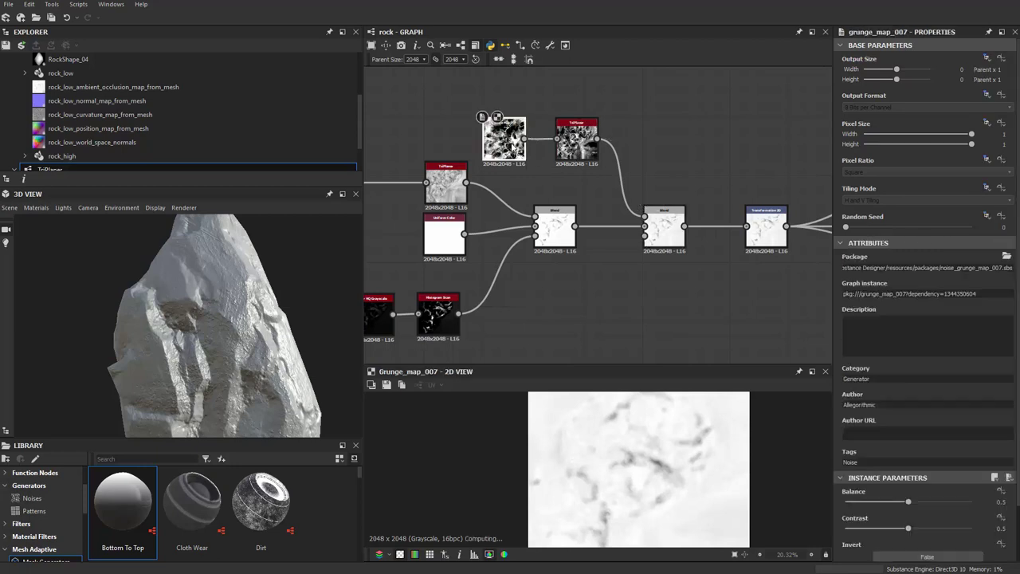
scroll(894, 450, down, 2)
click(945, 441)
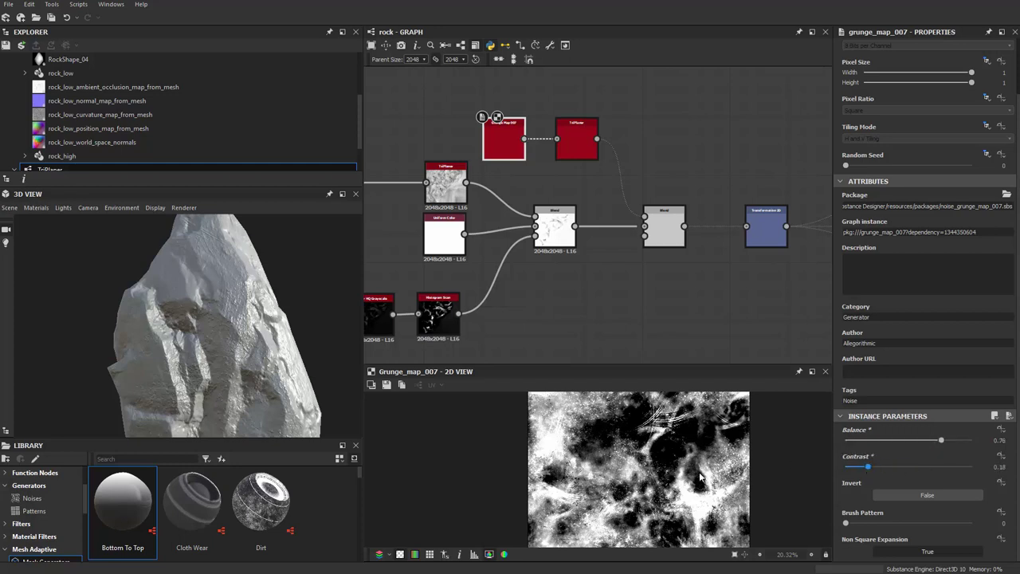
mouse_move(246, 370)
mouse_down()
mouse_move(285, 369)
mouse_move(223, 341)
mouse_up()
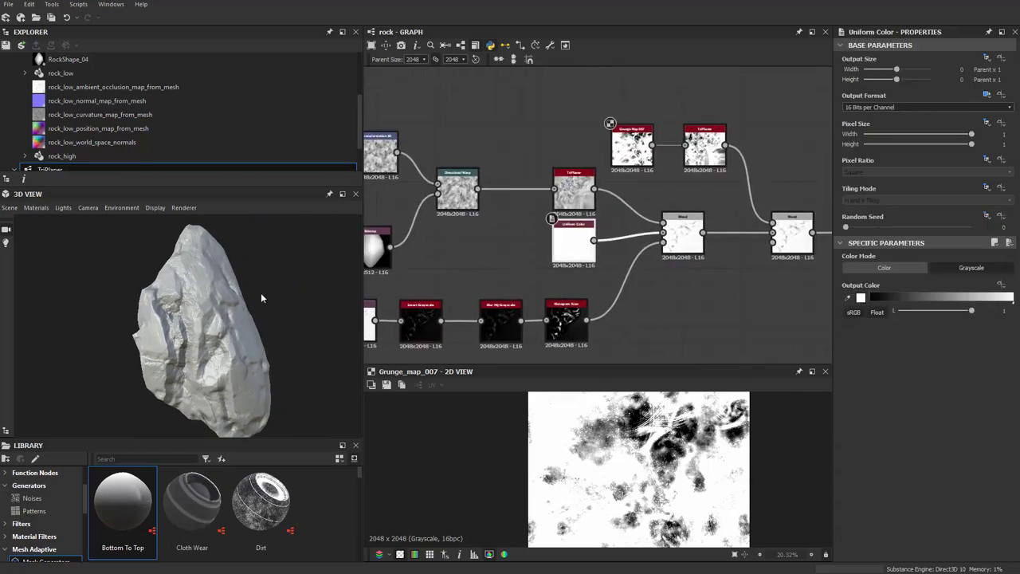
scroll(262, 297, up, 5)
mouse_move(262, 297)
mouse_down()
mouse_move(234, 366)
mouse_move(251, 329)
mouse_up()
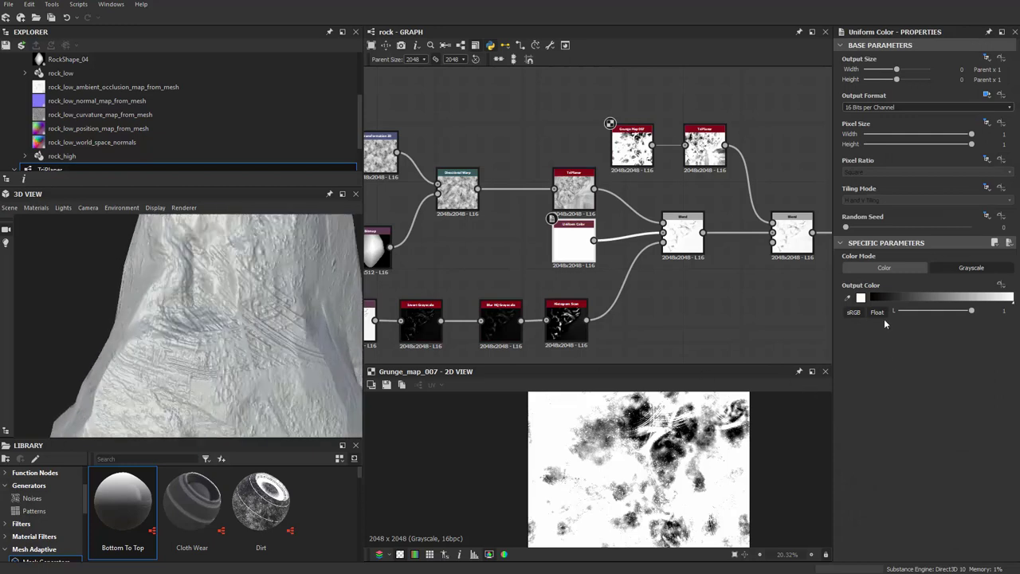
click(619, 159)
scroll(893, 455, down, 3)
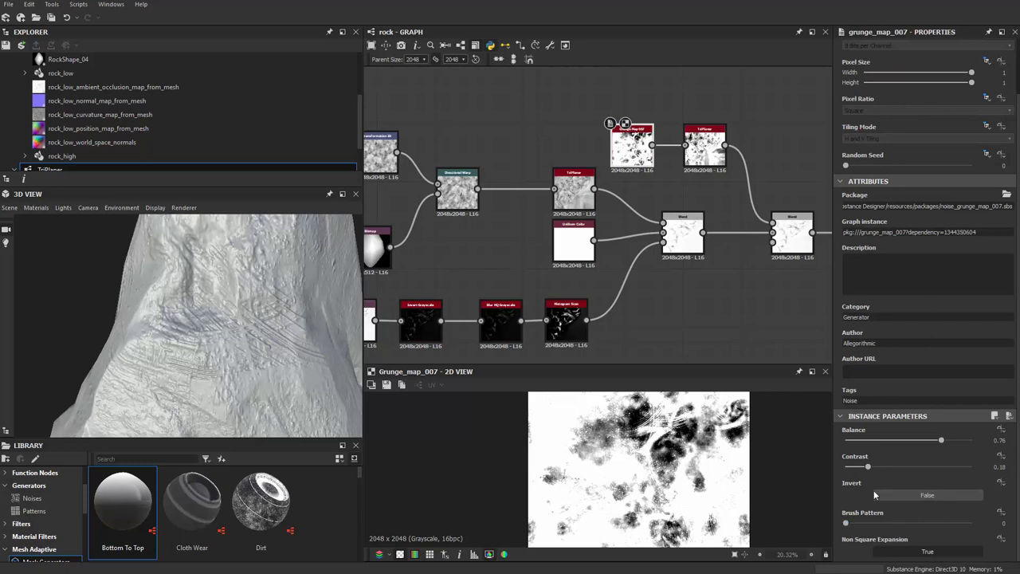
click(849, 468)
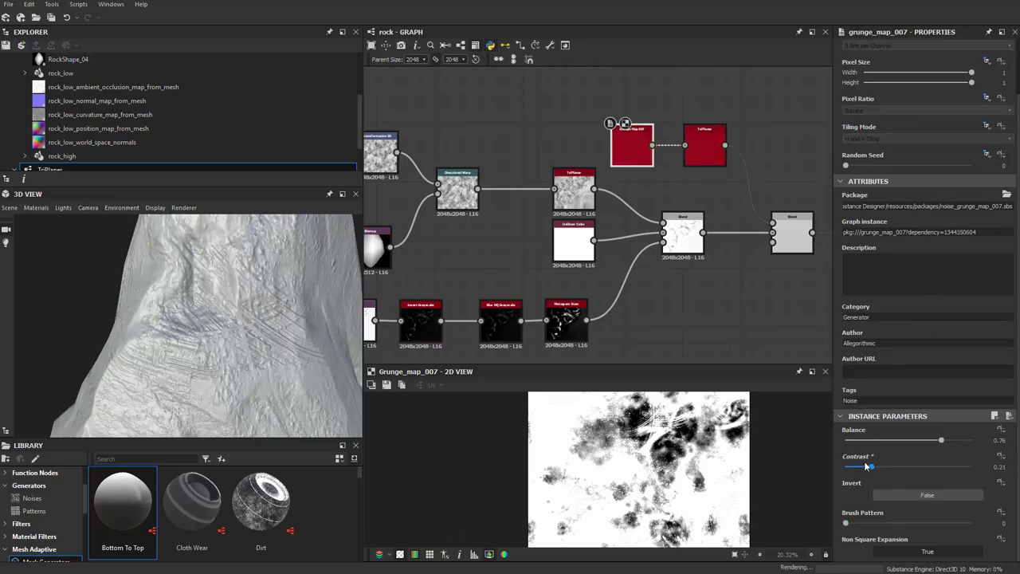
middle_drag(605, 201, 596, 289)
middle_drag(602, 188, 625, 266)
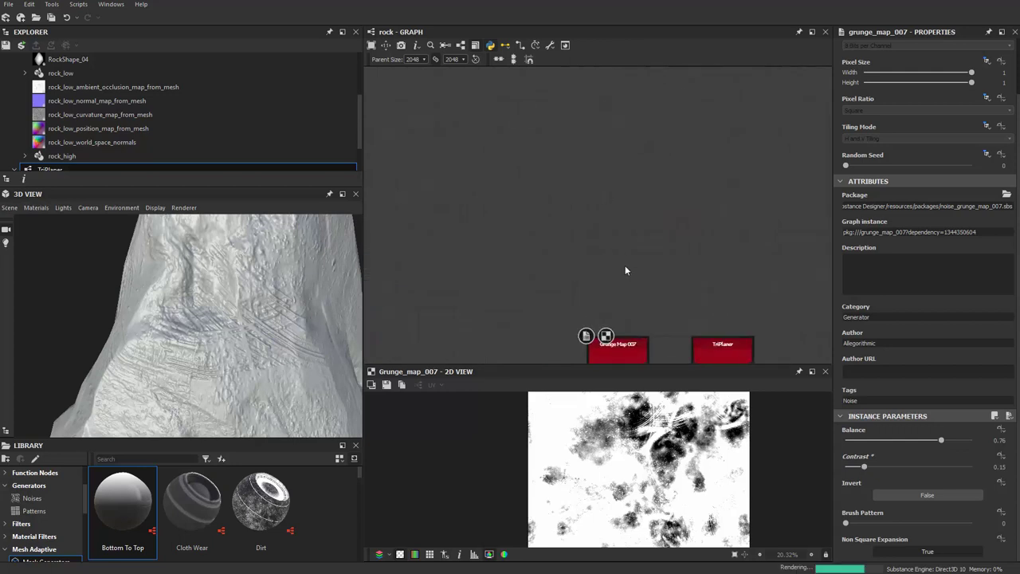
scroll(624, 265, up, 2)
Add a Clouds 2 node and line it up with the TriPlaner below the grunge map.
drag(581, 221, 561, 128)
key(space)
text(c)
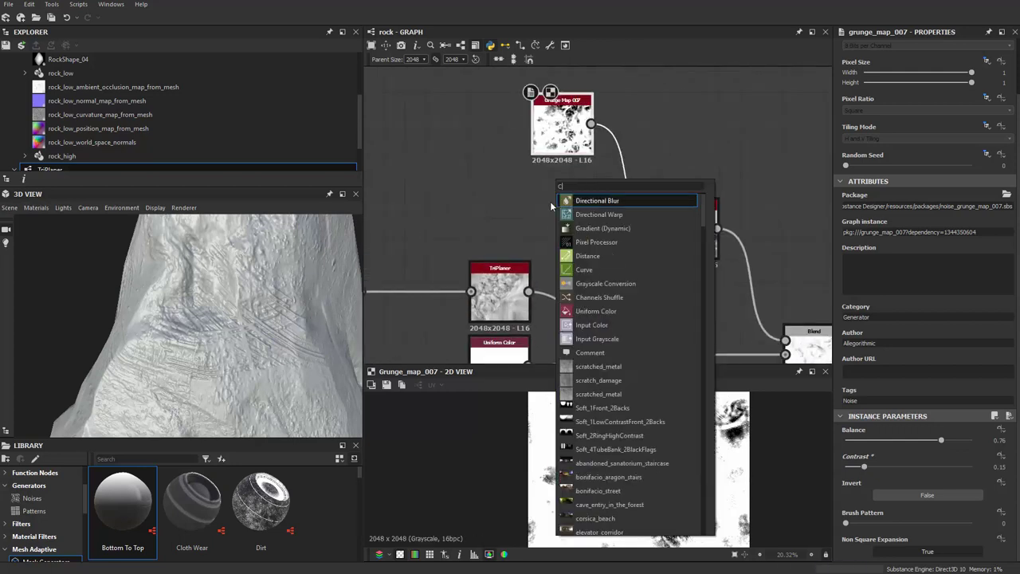
text(louds)
key(Down)
key(Return)
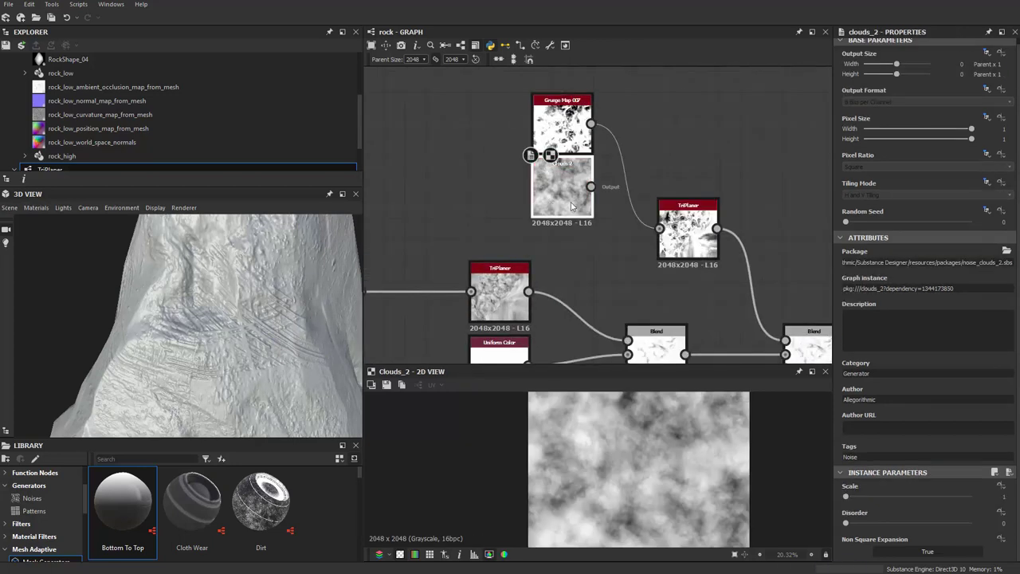
drag(576, 206, 581, 225)
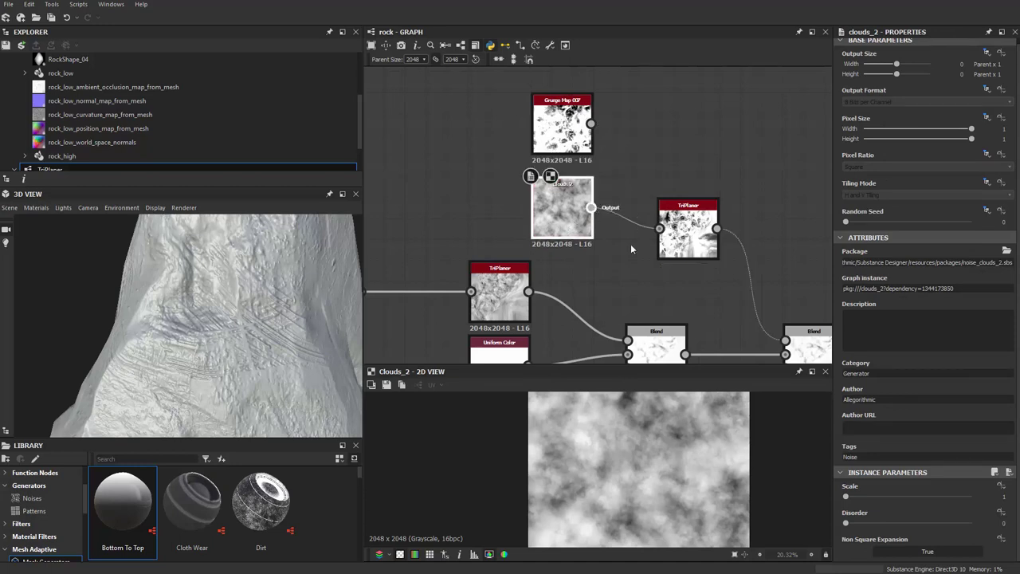
drag(578, 245, 589, 270)
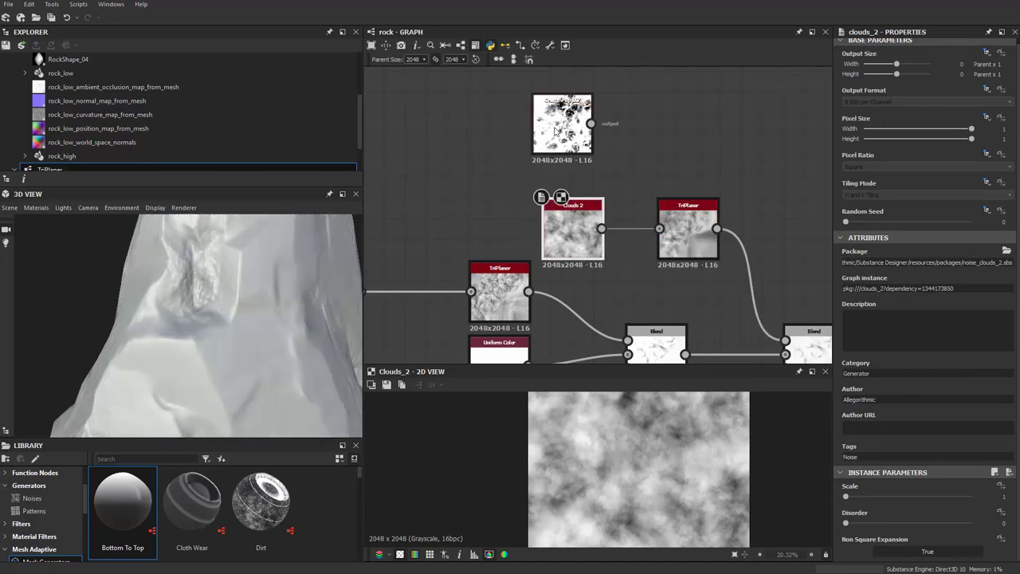
drag(555, 132, 555, 110)
scroll(185, 333, down, 5)
drag(185, 333, 185, 327)
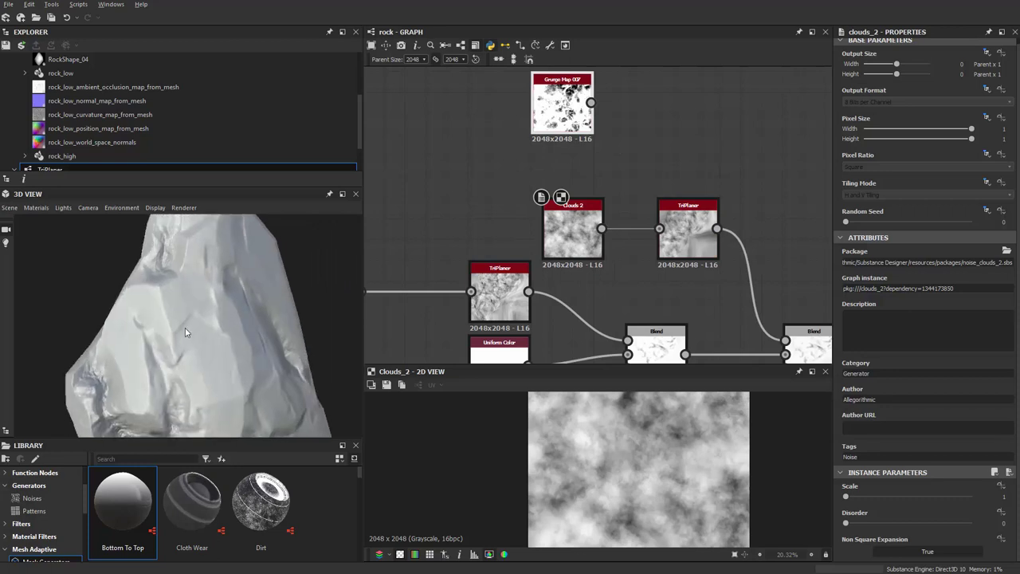
Review the multiply Blend's settings while orbiting the rock to check the grime.
middle_drag(653, 270, 616, 230)
click(774, 292)
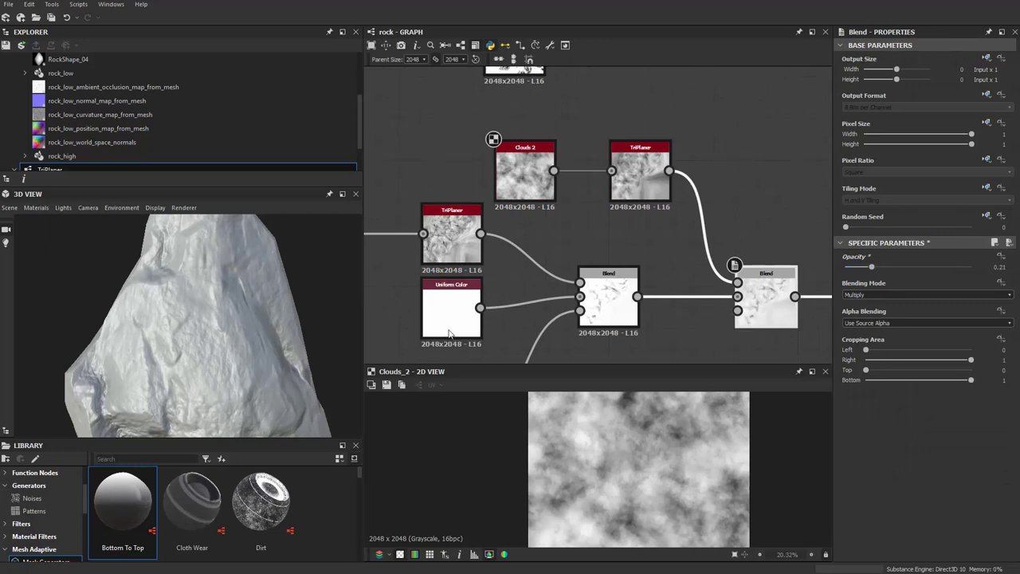
scroll(448, 333, down, 1)
mouse_move(263, 319)
mouse_down()
mouse_move(204, 306)
mouse_move(176, 317)
mouse_move(215, 358)
mouse_move(188, 348)
mouse_move(217, 302)
mouse_move(304, 321)
mouse_up()
mouse_move(273, 331)
mouse_down()
mouse_move(217, 335)
mouse_move(177, 308)
mouse_move(171, 292)
mouse_up()
scroll(172, 292, up, 2)
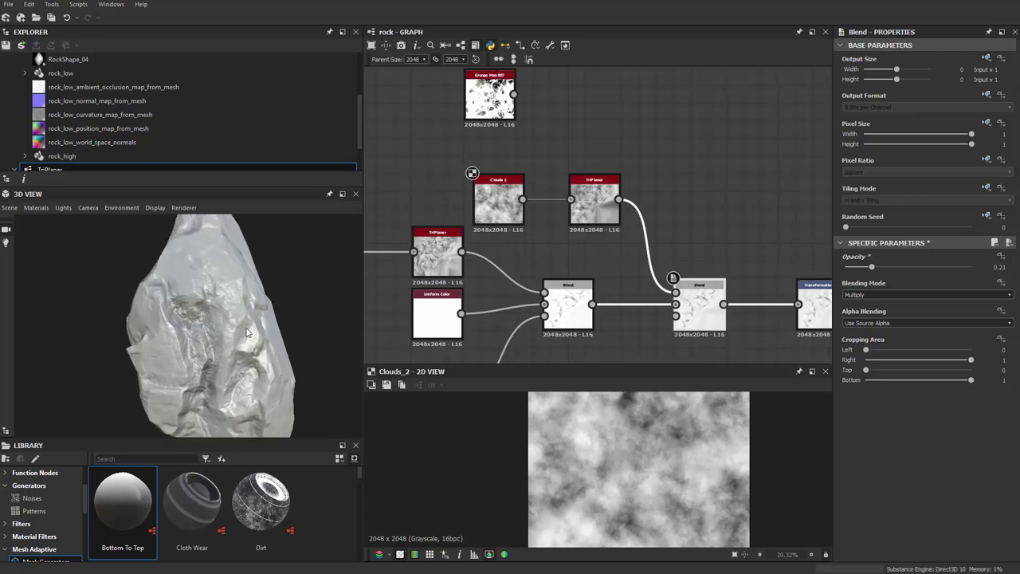
Raise the Clouds 2 noise scale to 4.
click(495, 219)
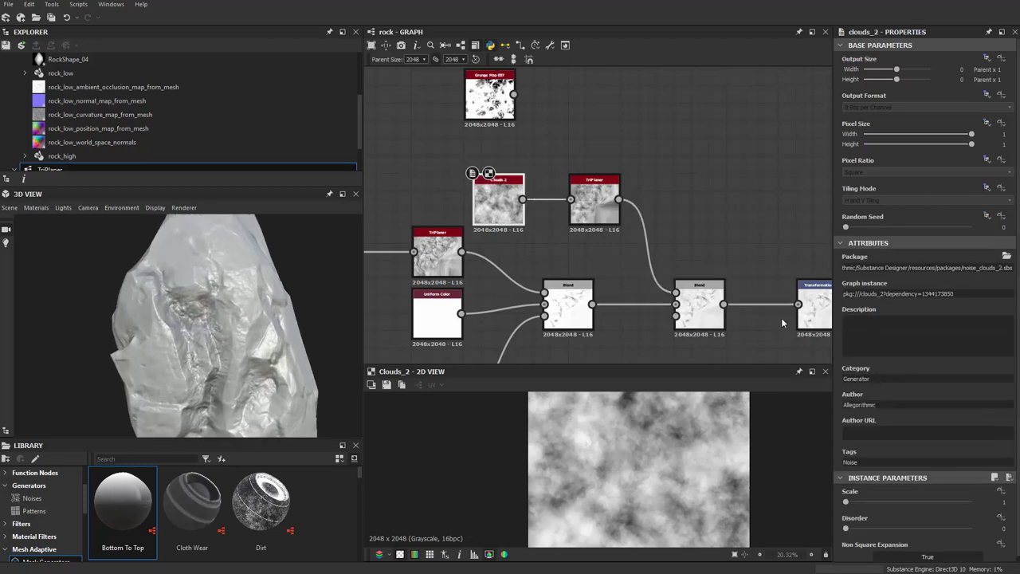
drag(846, 502, 899, 502)
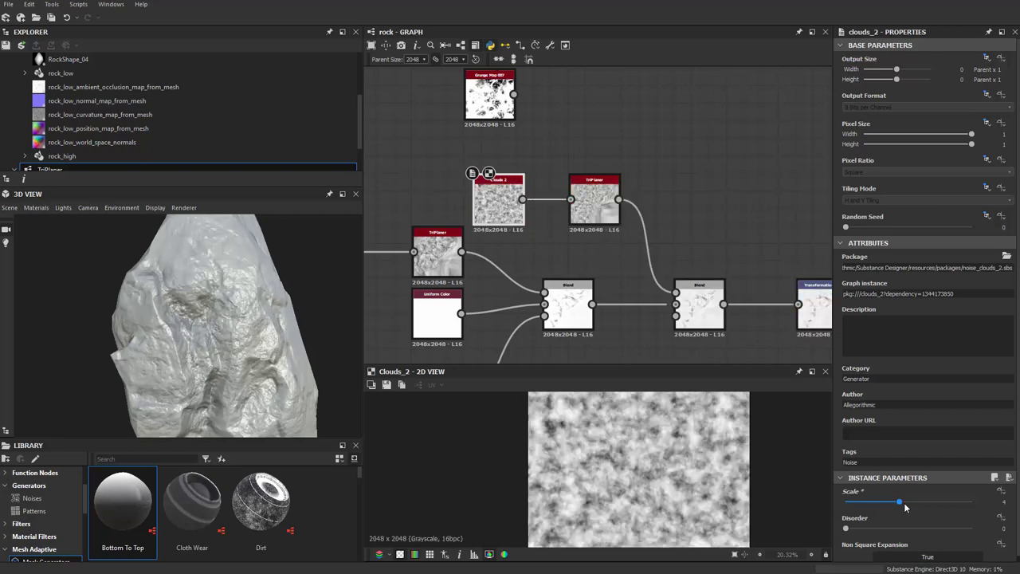
scroll(668, 239, up, 2)
Lower the multiply Blend's opacity from 0.21 to 0.07.
click(608, 295)
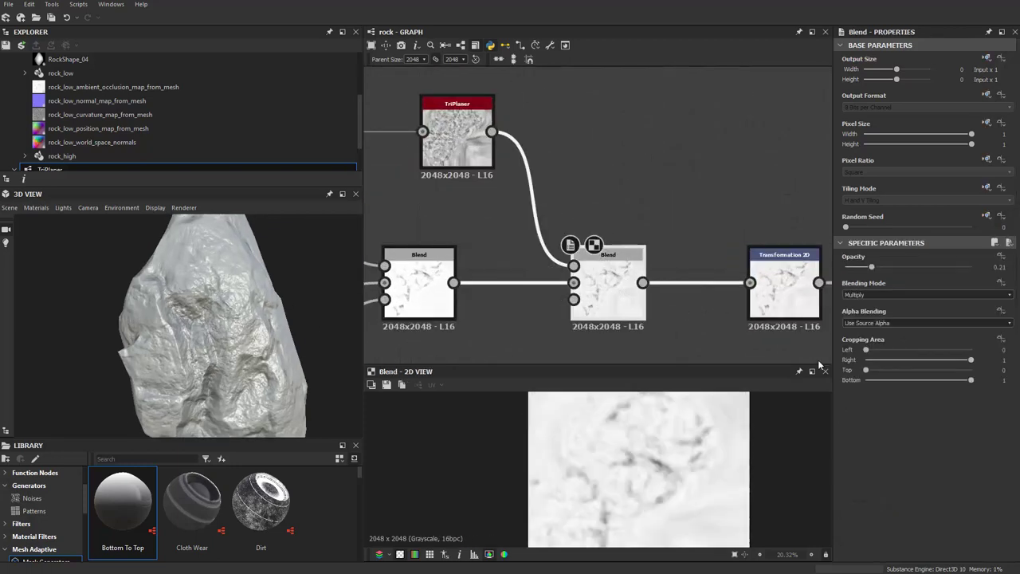
drag(871, 268, 853, 267)
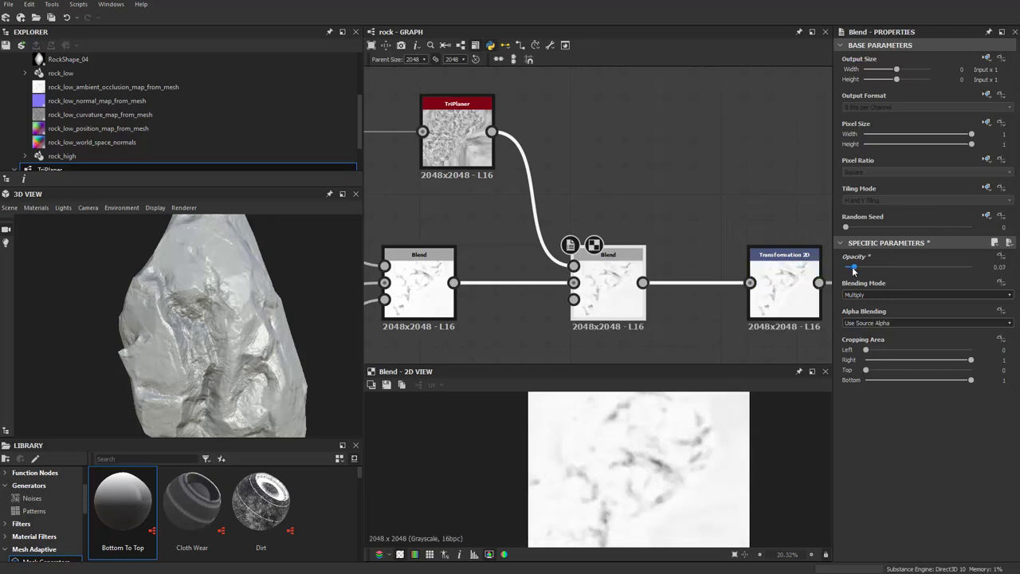
mouse_move(258, 308)
mouse_down()
mouse_move(209, 327)
mouse_move(261, 344)
mouse_move(190, 345)
mouse_move(271, 319)
mouse_move(359, 189)
mouse_move(228, 264)
mouse_move(235, 253)
mouse_move(225, 318)
mouse_move(280, 324)
mouse_move(261, 320)
mouse_move(276, 312)
mouse_move(255, 314)
mouse_up()
scroll(210, 327, down, 3)
scroll(234, 252, up, 3)
scroll(235, 253, down, 2)
scroll(635, 317, down, 5)
scroll(635, 318, down, 2)
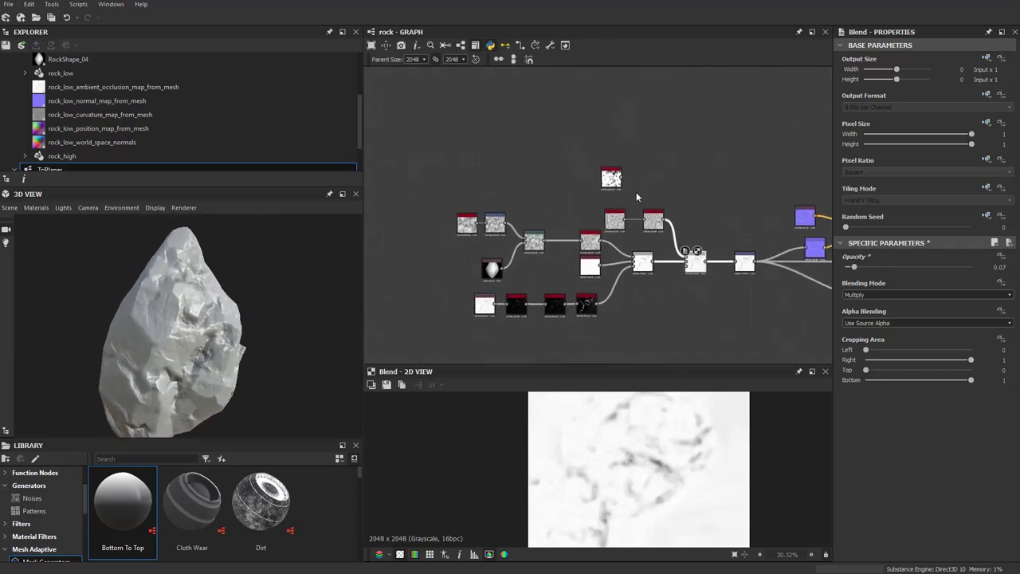
Move the lone grunge map node upward and zoom out over the graph.
drag(610, 174, 597, 100)
scroll(697, 290, up, 2)
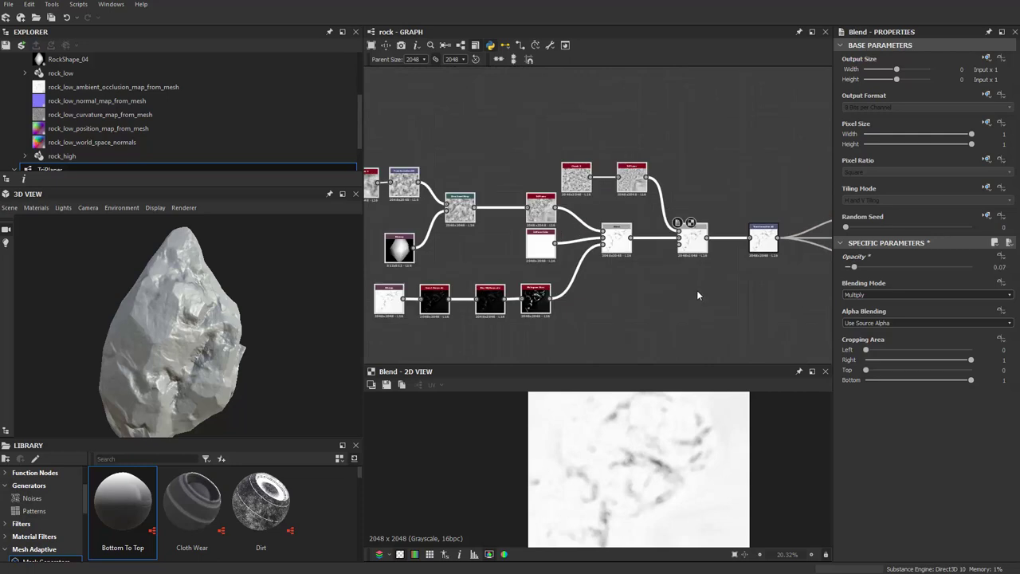
scroll(637, 263, up, 2)
scroll(552, 244, up, 2)
scroll(552, 244, down, 2)
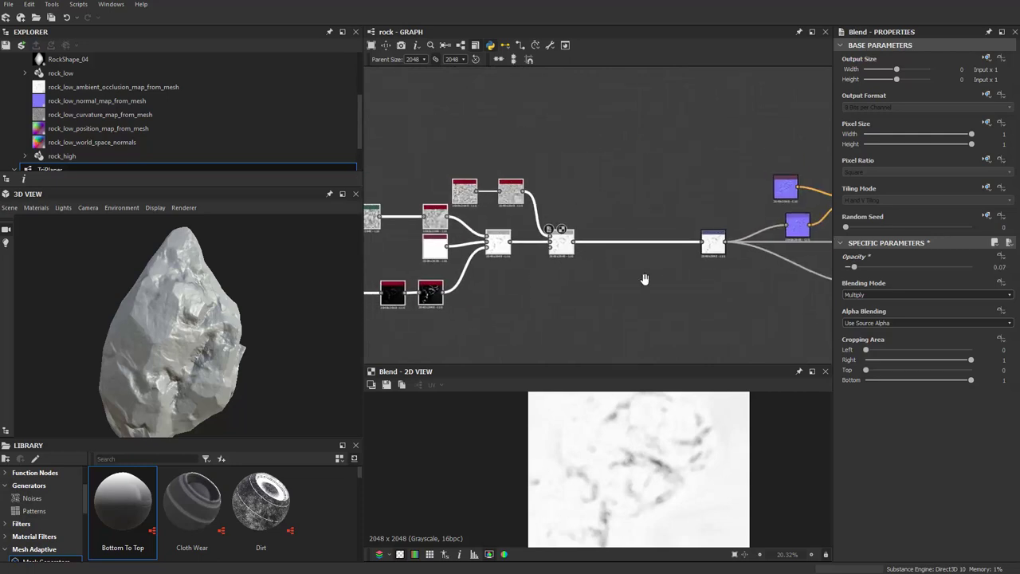
scroll(645, 280, up, 1)
scroll(692, 243, up, 1)
scroll(709, 239, up, 2)
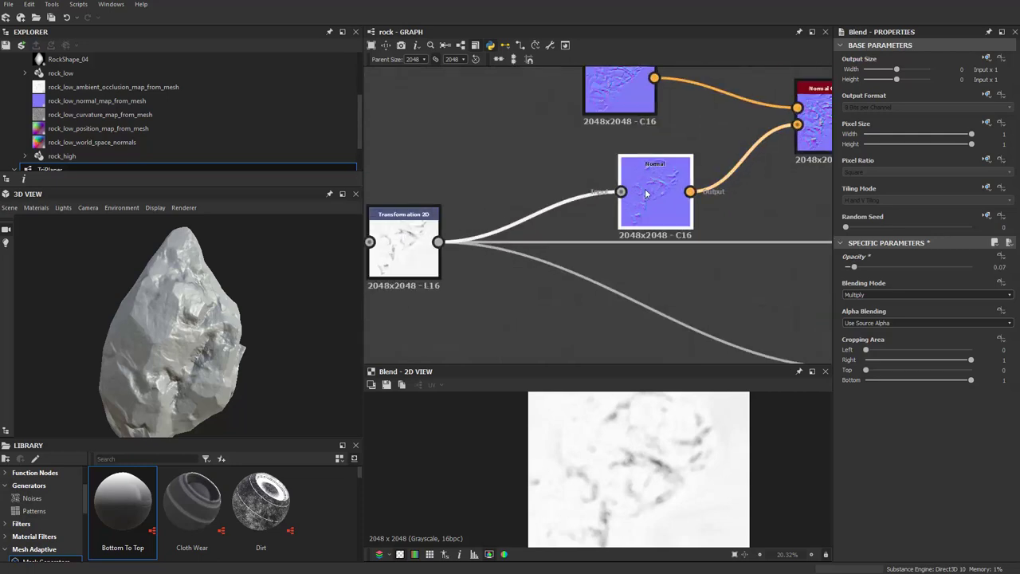
scroll(627, 194, up, 2)
Preview the Normal node and inspect the Normal Combine node's Whiteout settings.
click(627, 195)
middle_drag(754, 202, 468, 324)
click(645, 205)
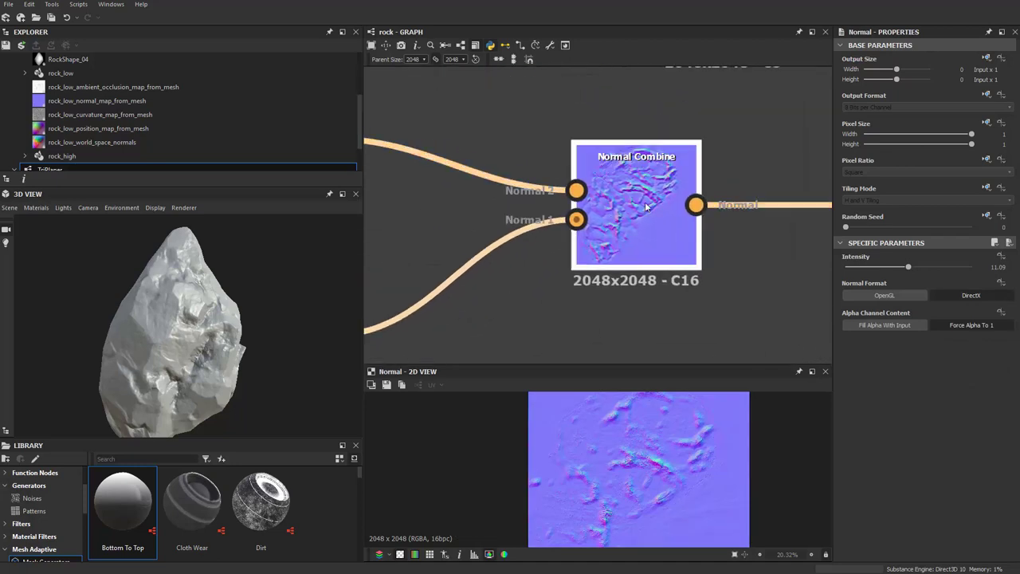
scroll(647, 207, up, 2)
scroll(624, 206, down, 3)
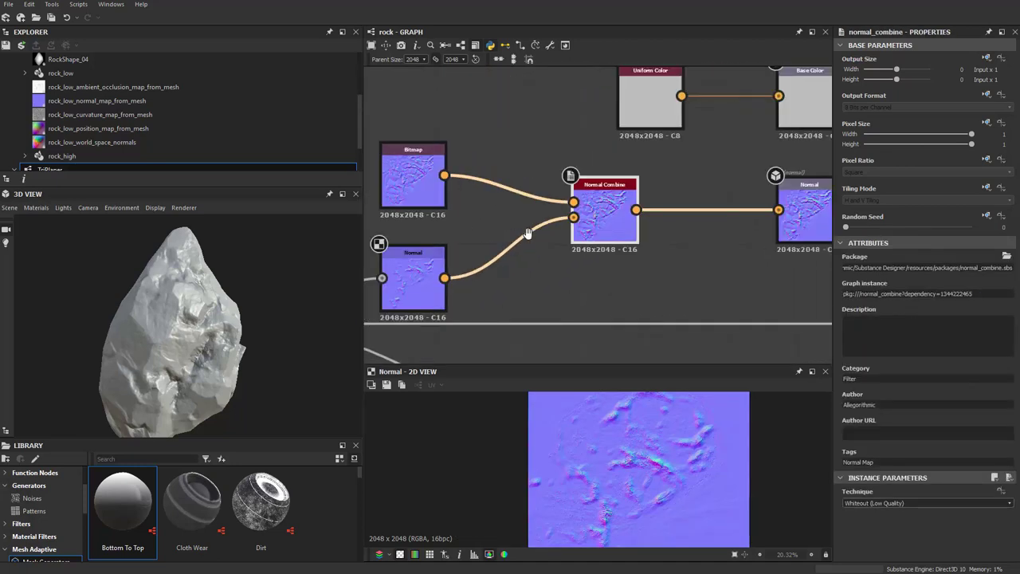
middle_drag(548, 236, 700, 220)
middle_drag(596, 158, 466, 163)
Link the baked normal bitmap straight to the Normal output, then reconnect Normal Combine instead.
drag(462, 163, 797, 197)
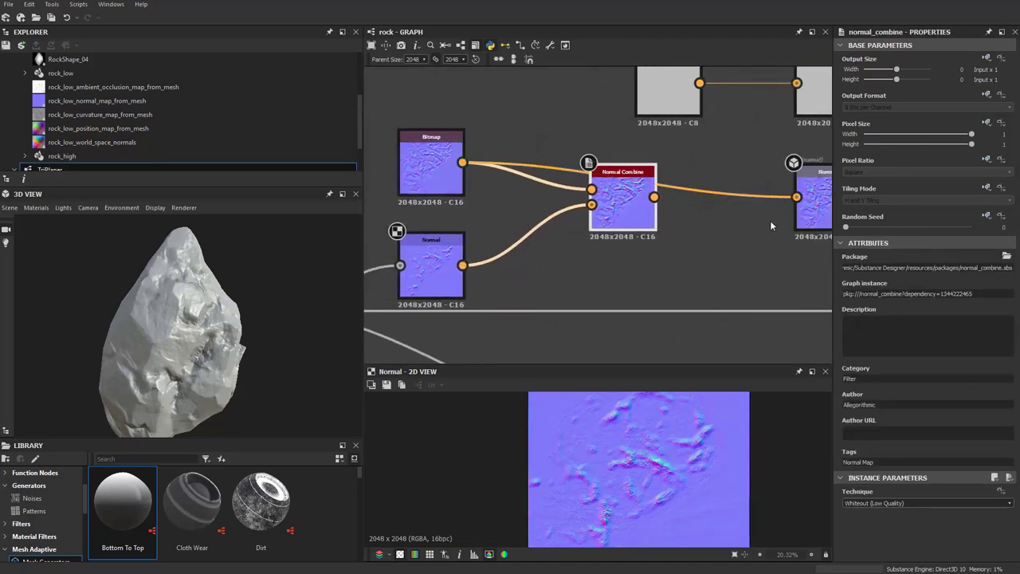
drag(654, 198, 797, 197)
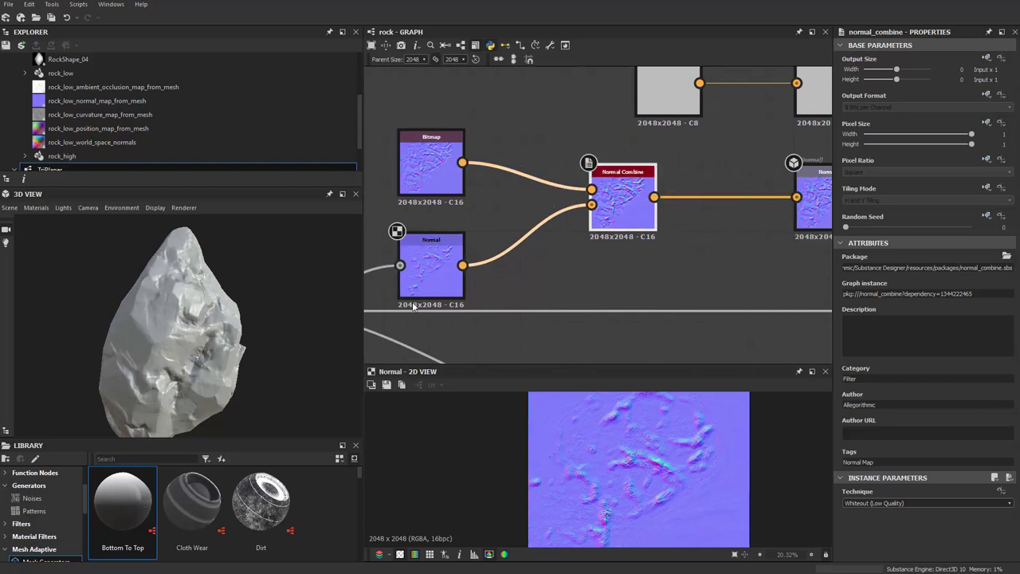
drag(257, 333, 525, 261)
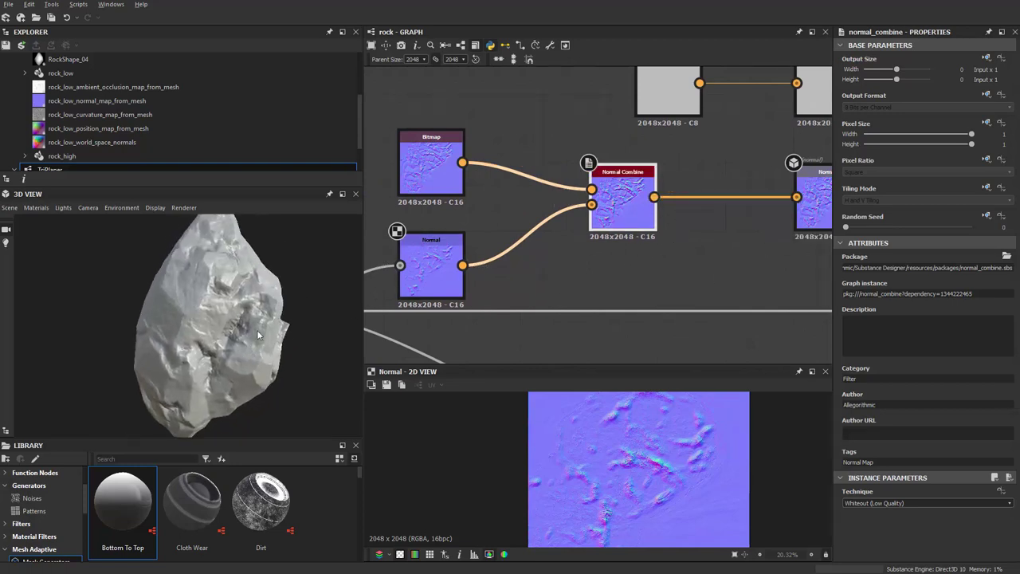
scroll(662, 245, down, 3)
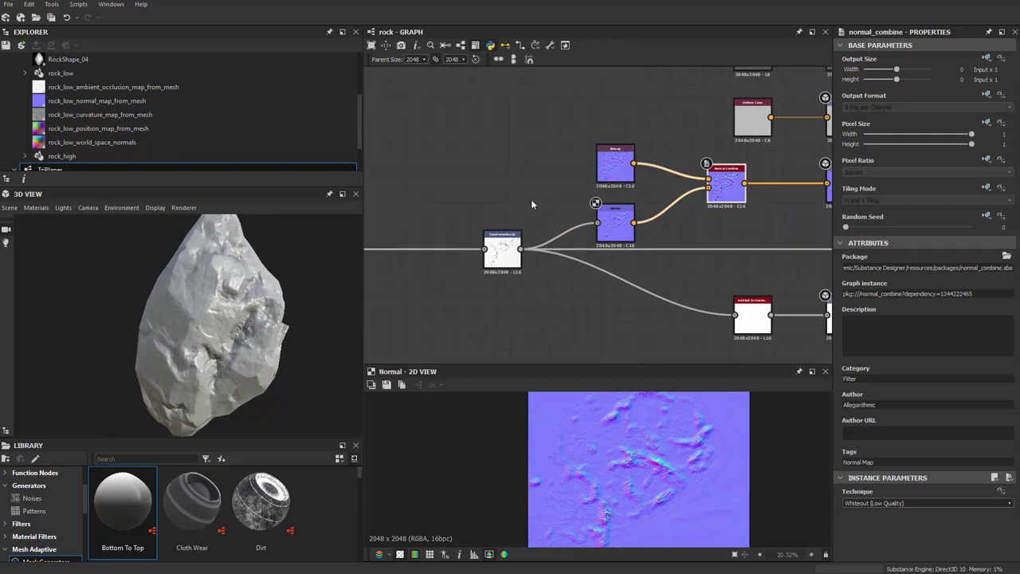
scroll(530, 199, down, 2)
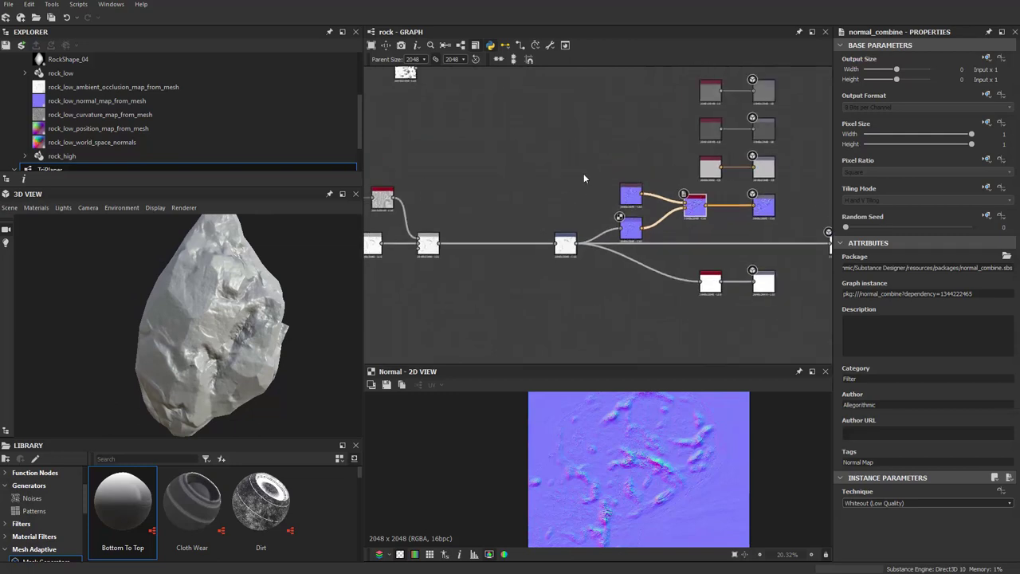
Box-select the whole additional noise node chain.
middle_drag(585, 177, 617, 236)
scroll(619, 237, down, 2)
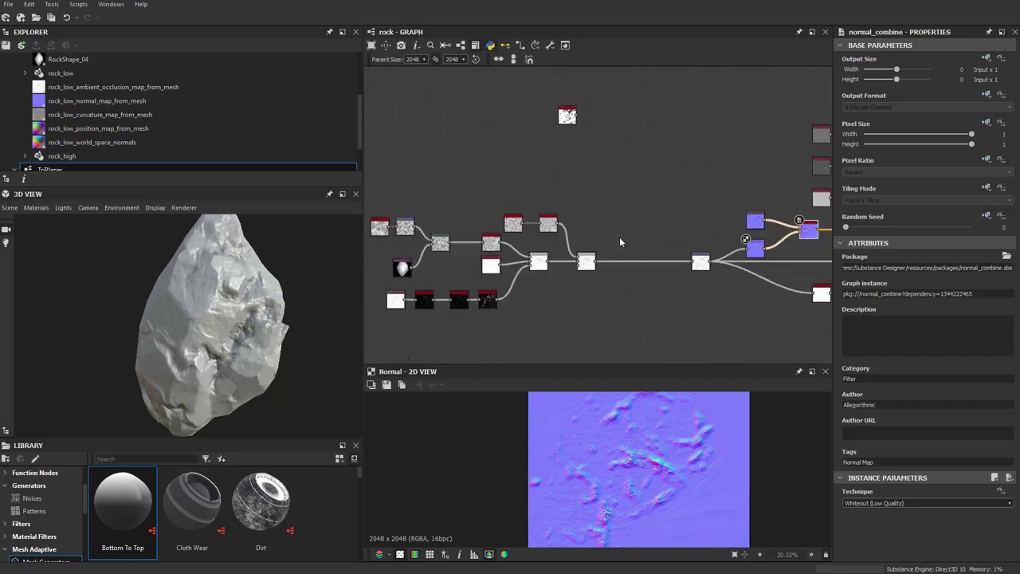
scroll(566, 234, up, 2)
scroll(706, 180, up, 2)
scroll(706, 181, up, 2)
scroll(652, 215, up, 2)
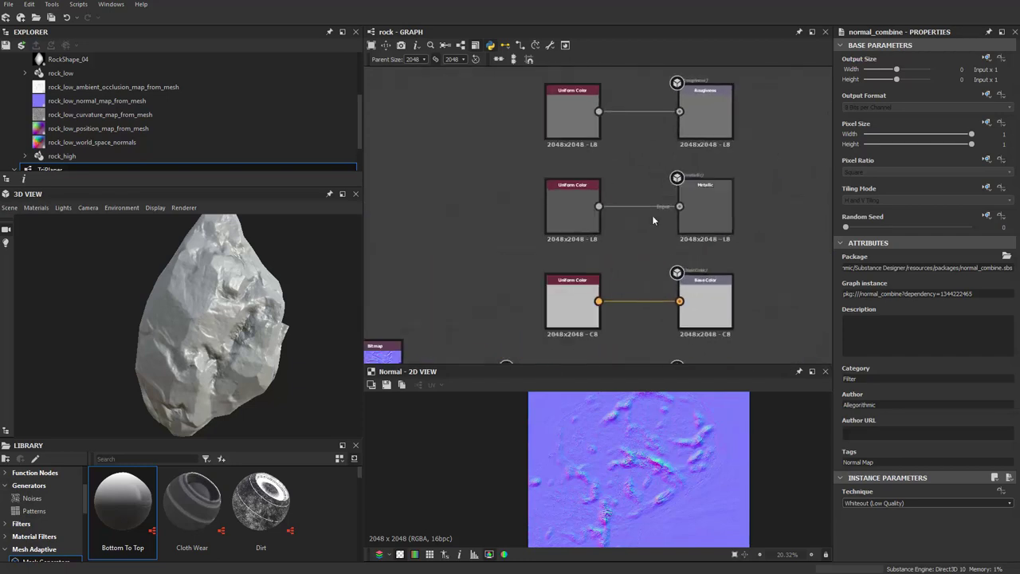
scroll(590, 212, down, 8)
scroll(420, 209, up, 2)
drag(420, 209, 646, 338)
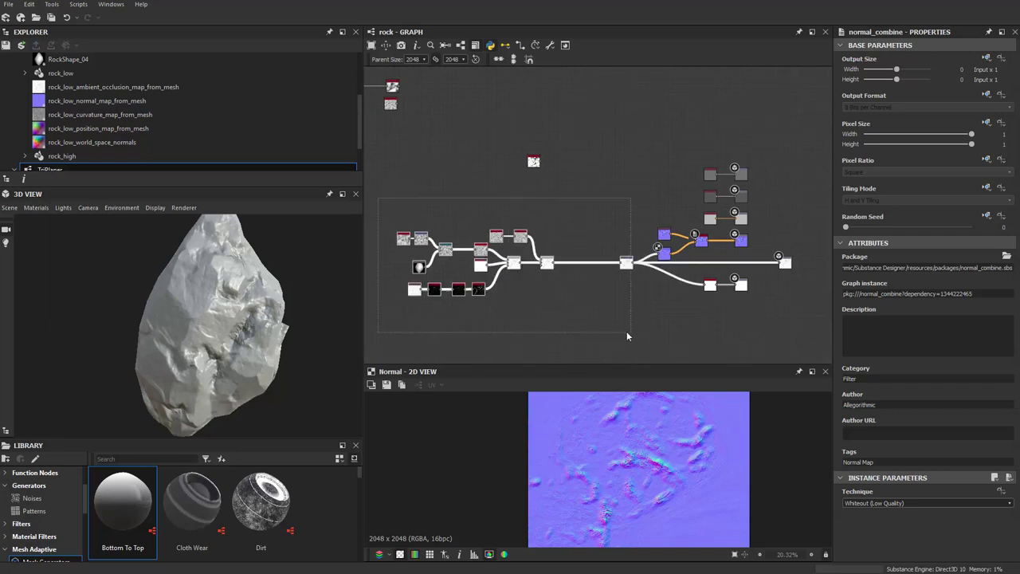
Wrap the selected noise node chain in a new frame using the quick search.
key(space)
text(frame)
key(Return)
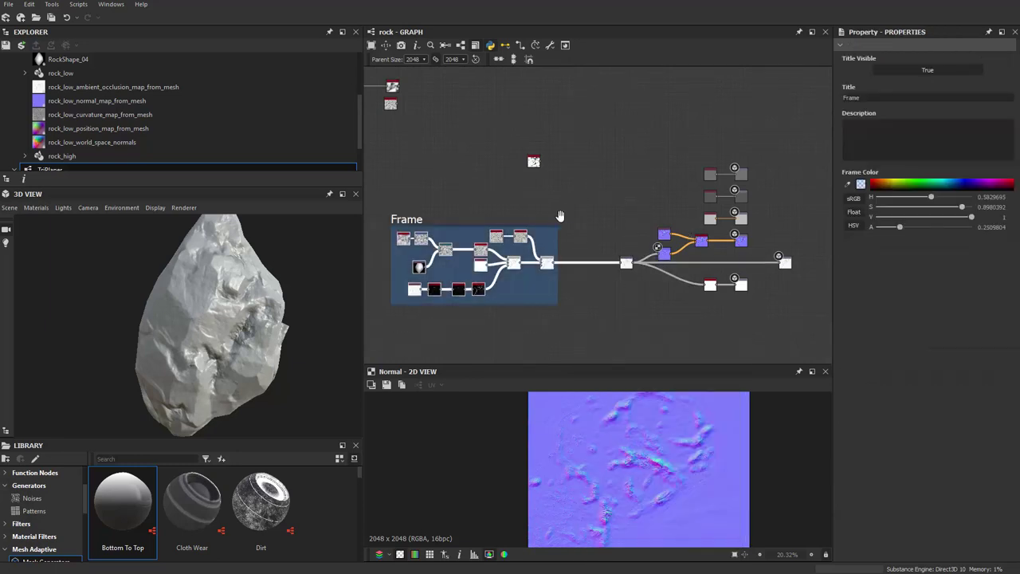
scroll(571, 231, up, 1)
Title the frame AdditionalNormalNoise, shift it left, and bring the grunge map node into view.
click(488, 226)
text(AdditionalNormalNo)
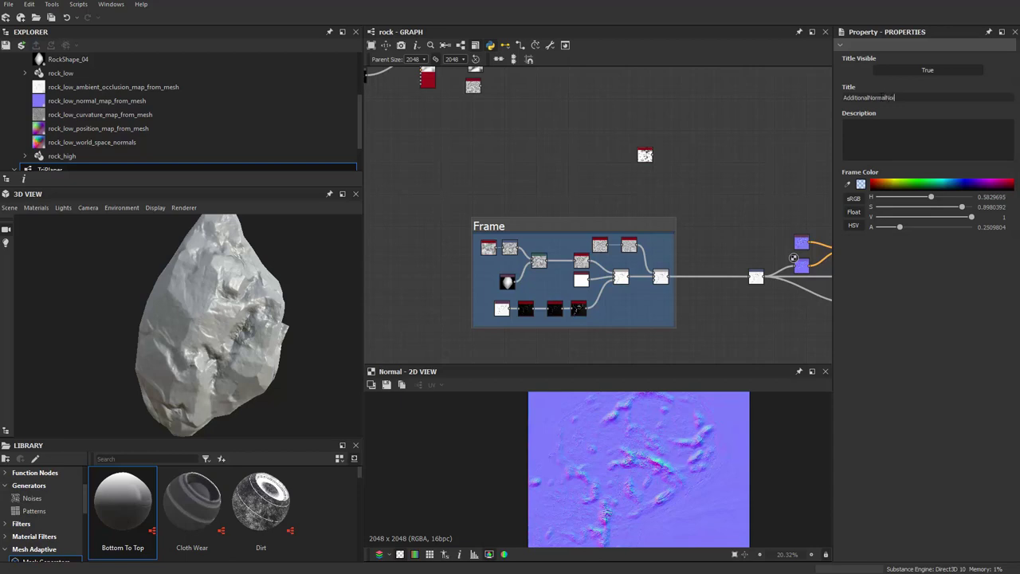
text(se)
key(Return)
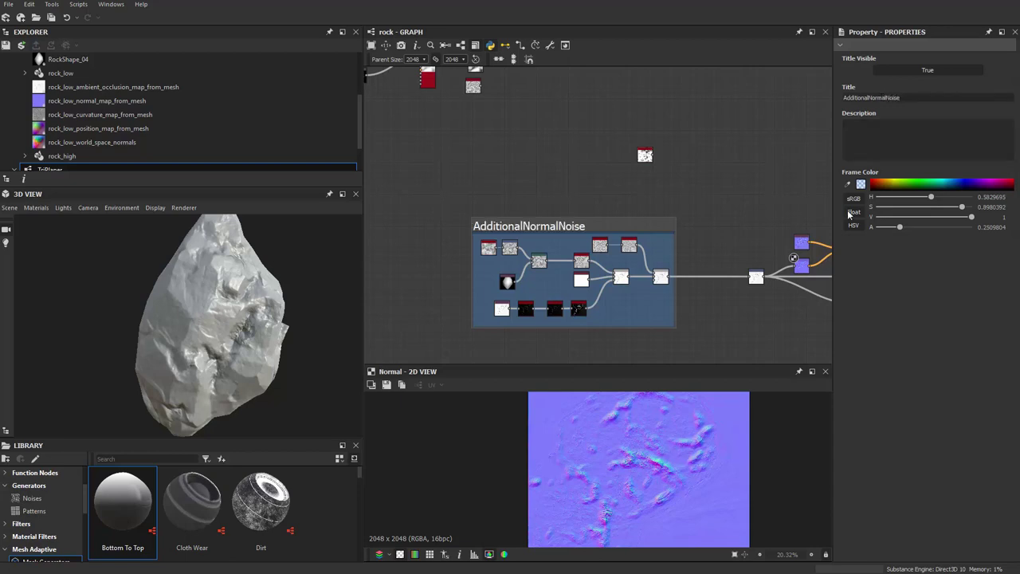
drag(558, 226, 469, 220)
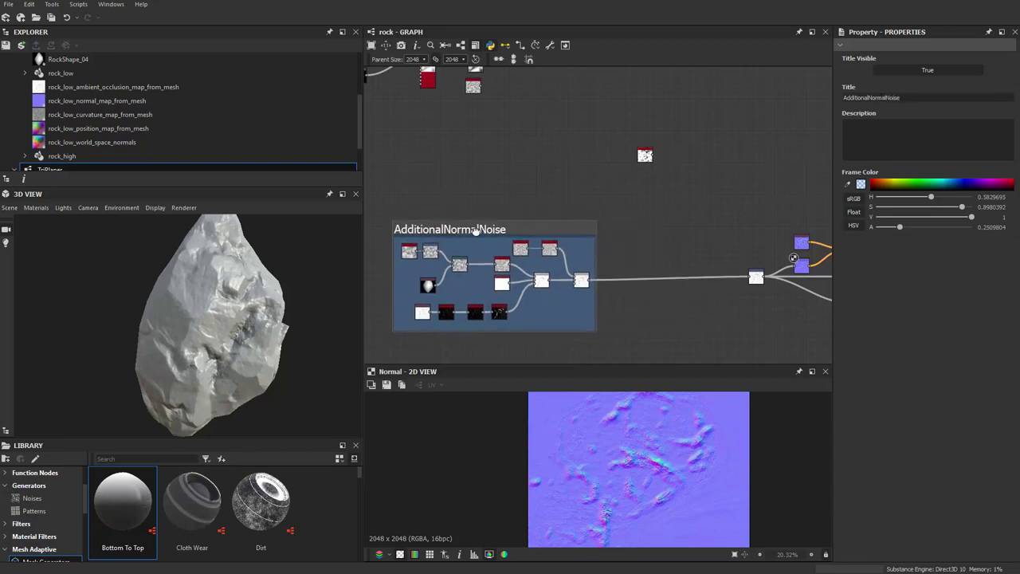
scroll(644, 211, up, 2)
click(628, 116)
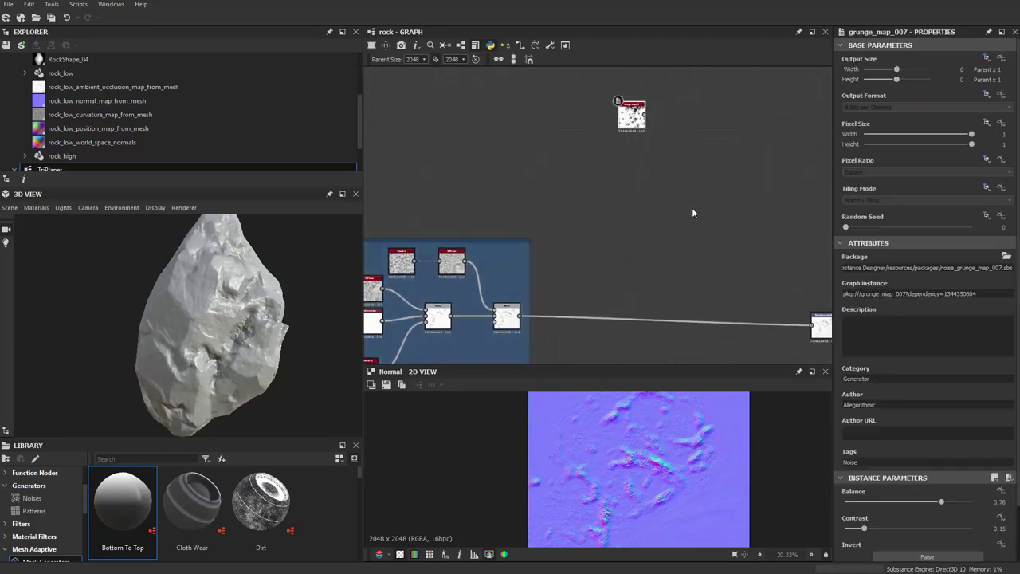
mouse_move(691, 207)
middle_down()
mouse_move(659, 171)
mouse_move(608, 310)
middle_up()
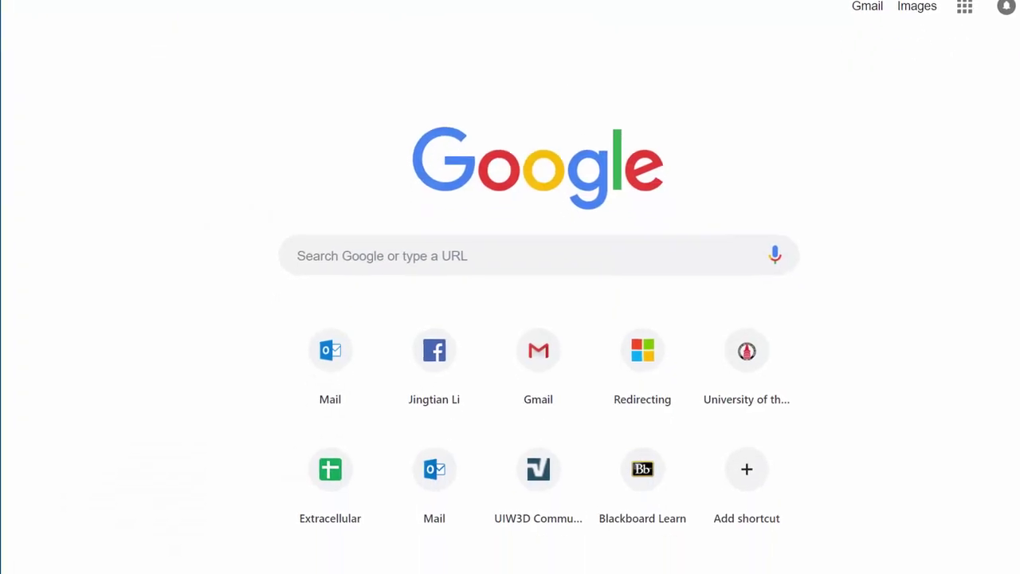
Run a Google search for 'rock'.
click(412, 255)
text(rock)
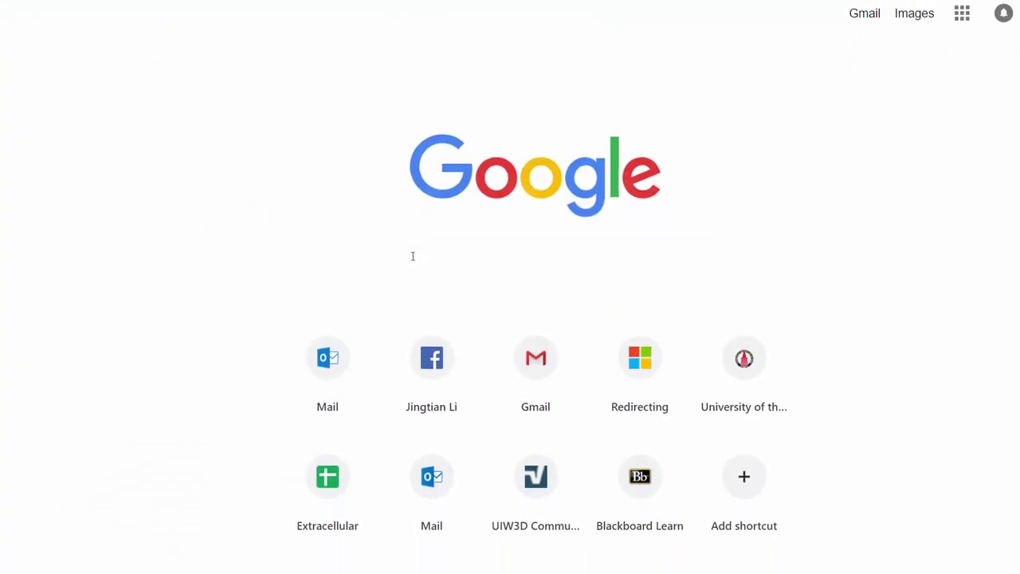
key(Return)
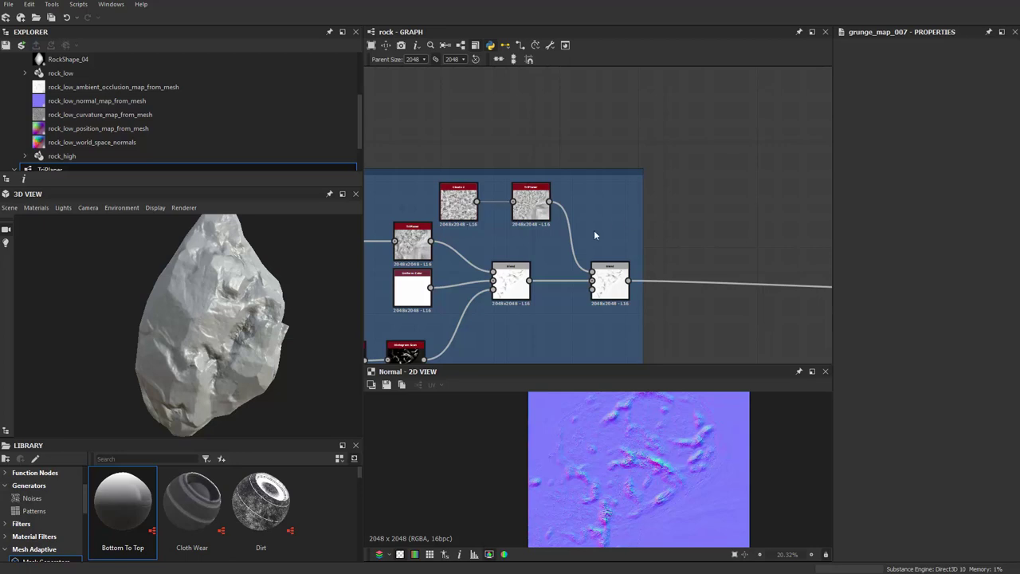
Drag the baked normal map into the rock graph as a Bitmap node.
scroll(594, 235, down, 1)
scroll(593, 236, down, 2)
scroll(603, 189, down, 2)
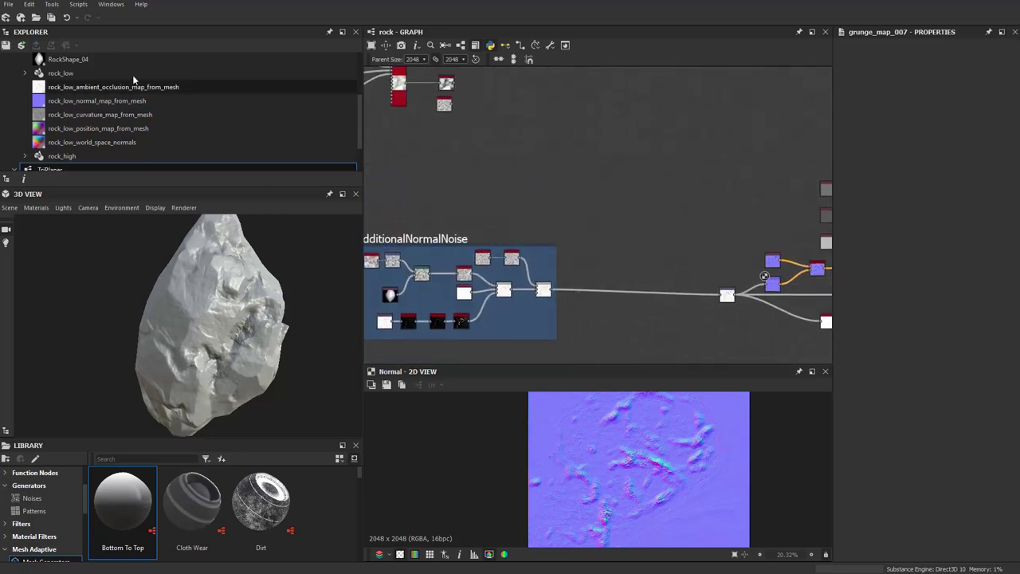
drag(97, 100, 563, 168)
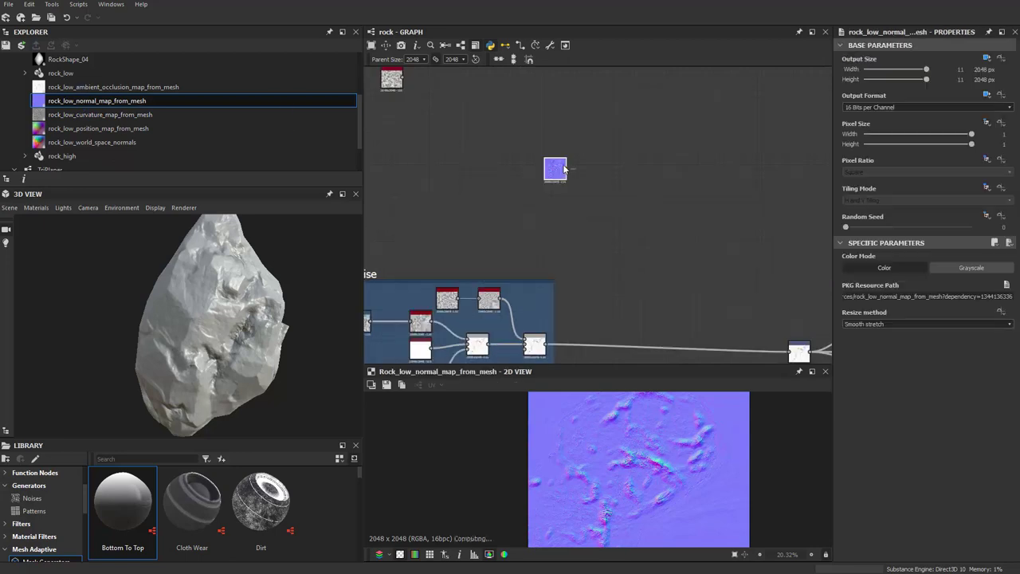
scroll(531, 186, up, 5)
Cancel the node search and delete the stray normal-map Bitmap node.
key(space)
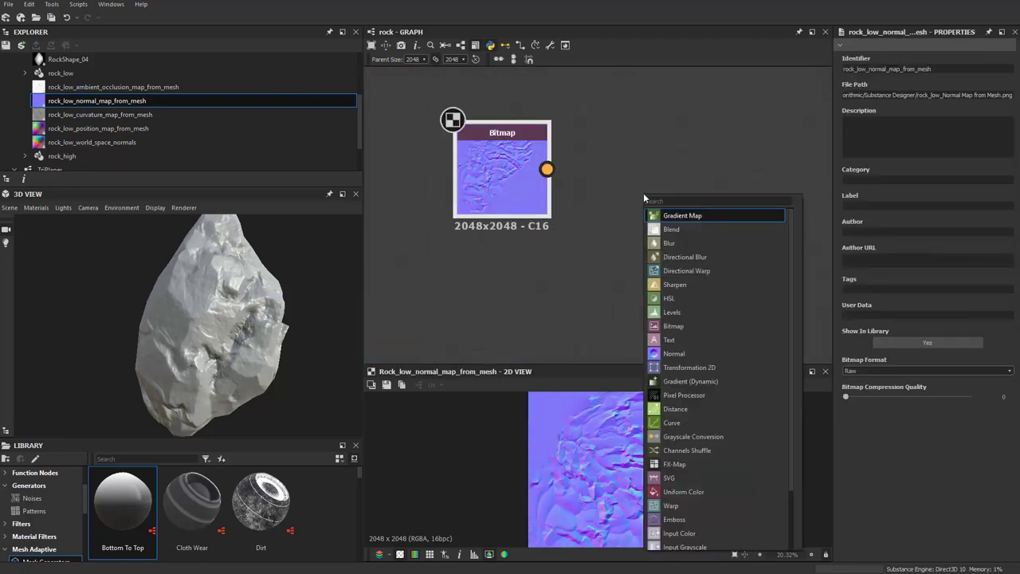
text(he)
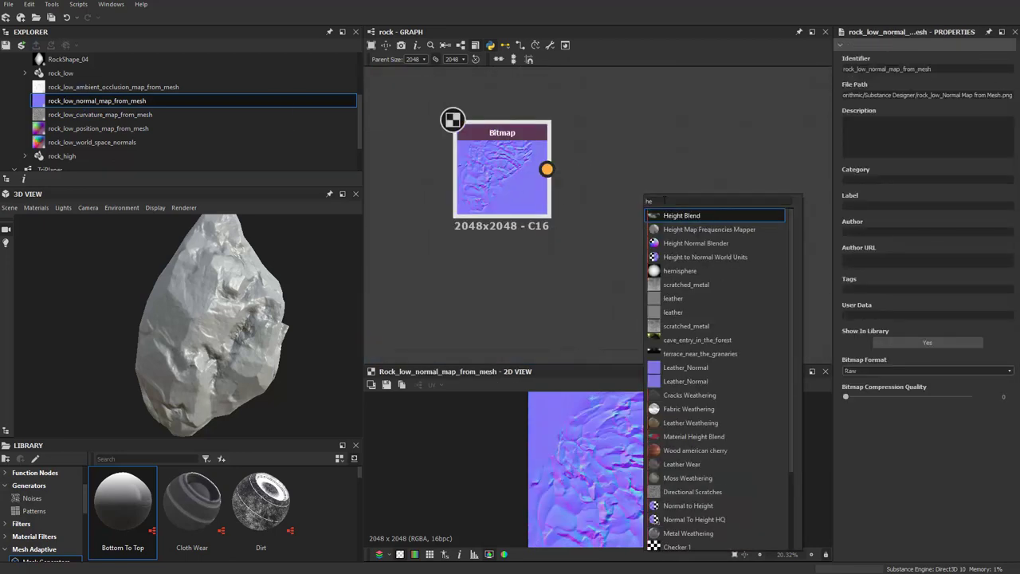
key(Escape)
scroll(512, 200, down, 3)
scroll(540, 115, down, 2)
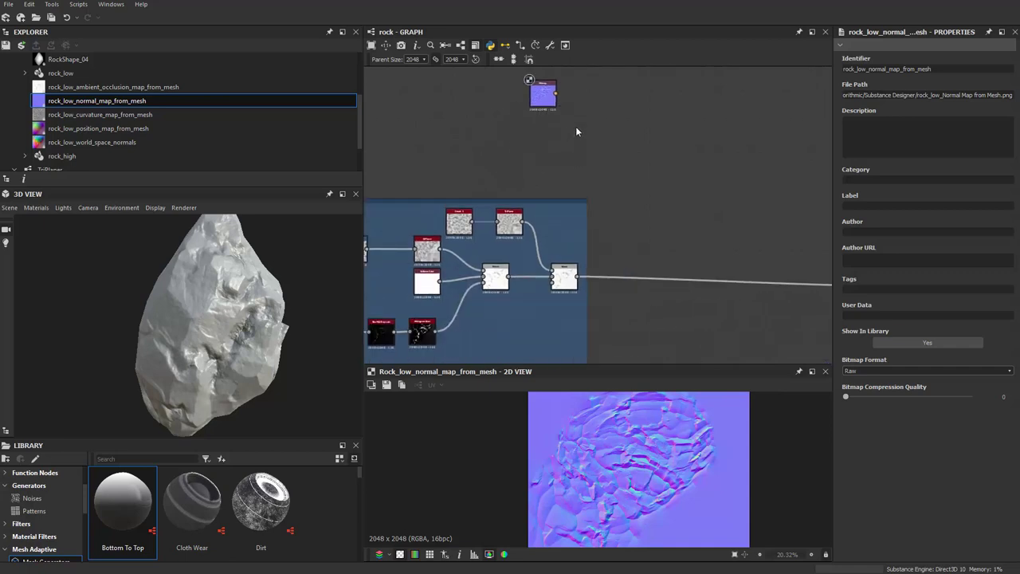
drag(543, 91, 610, 143)
key(Delete)
scroll(591, 164, down, 3)
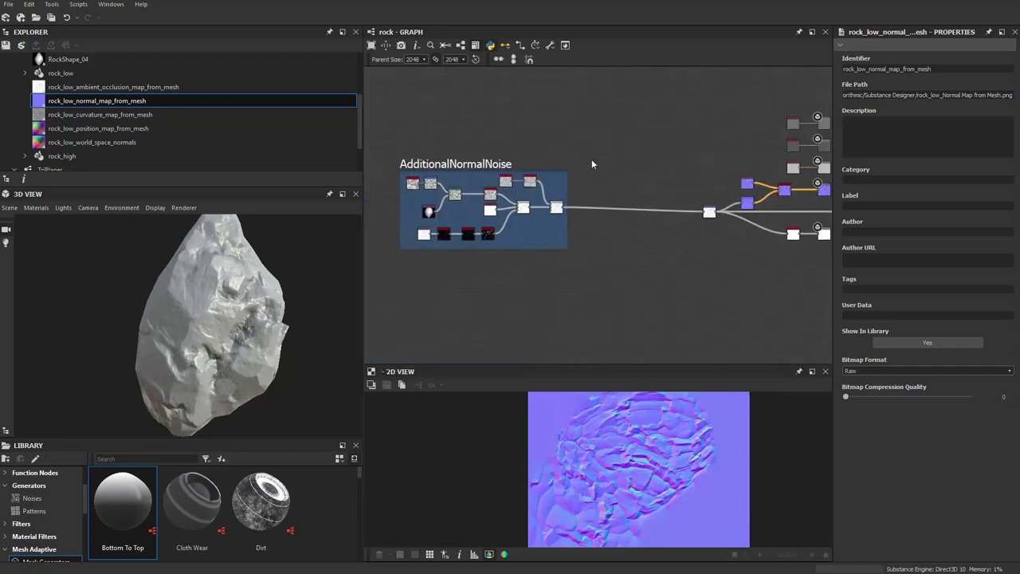
middle_drag(591, 164, 586, 188)
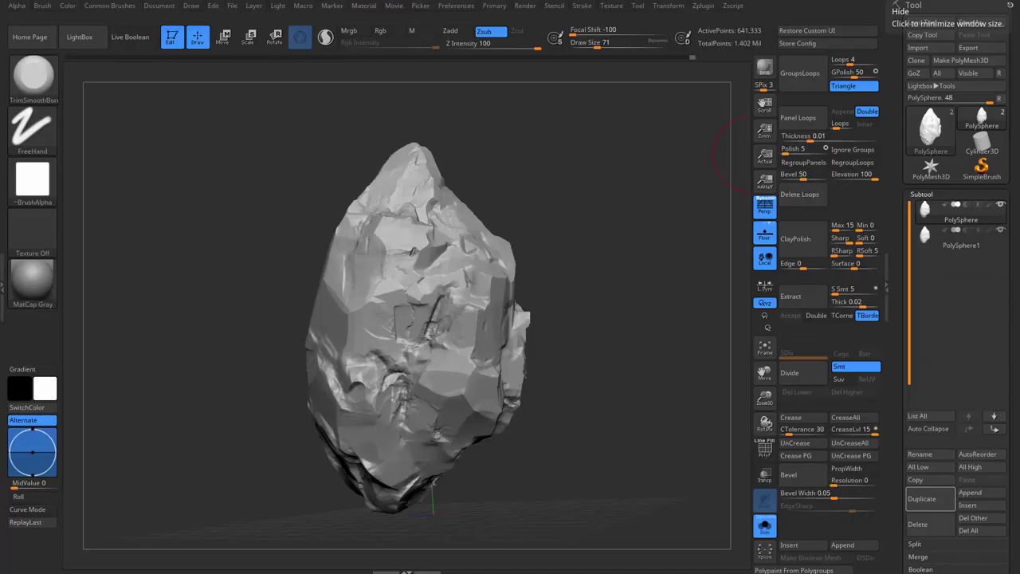
Make PolySphere1 the active subtool and drop it to its lowest subdivision level.
alt+click(430, 319)
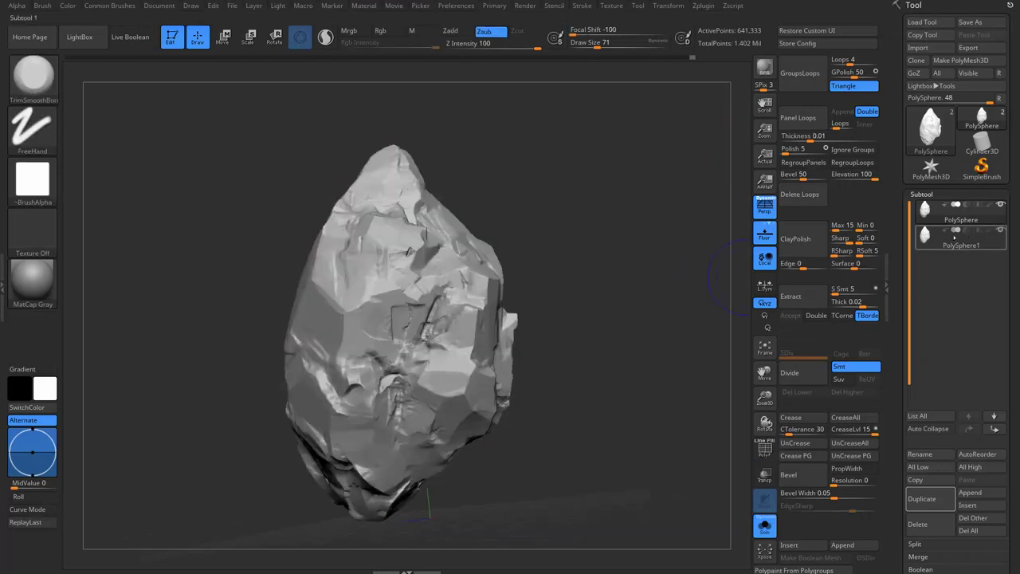
mouse_move(587, 219)
mouse_down()
mouse_move(617, 217)
mouse_move(598, 234)
mouse_move(165, 131)
mouse_up()
key(shift+f)
key(shift+d)
key(shift+d)
key(shift+d)
key(shift+f)
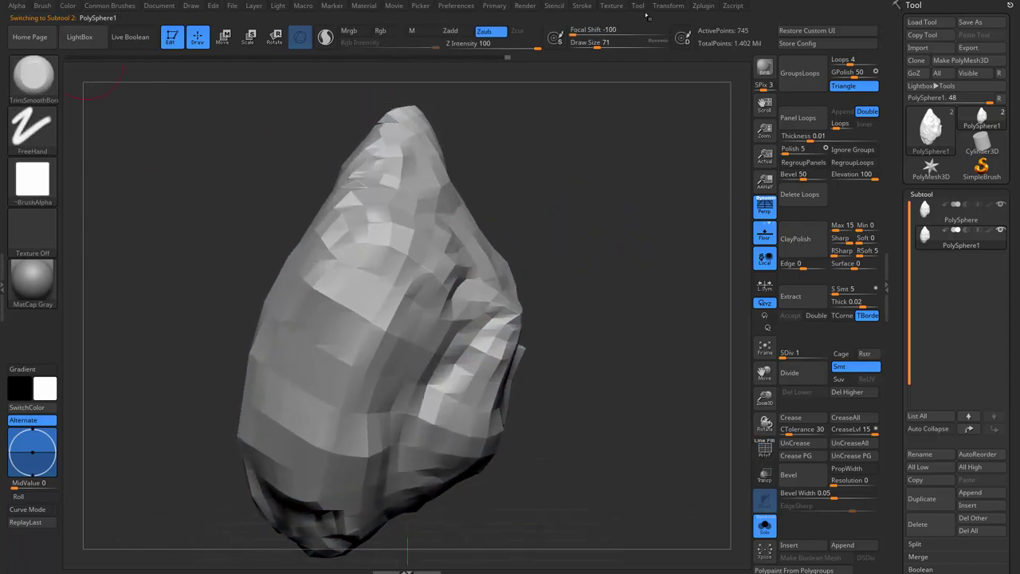
In Multi Map Exporter, enable the displacement map and compute its scale from the mesh.
click(704, 6)
click(740, 202)
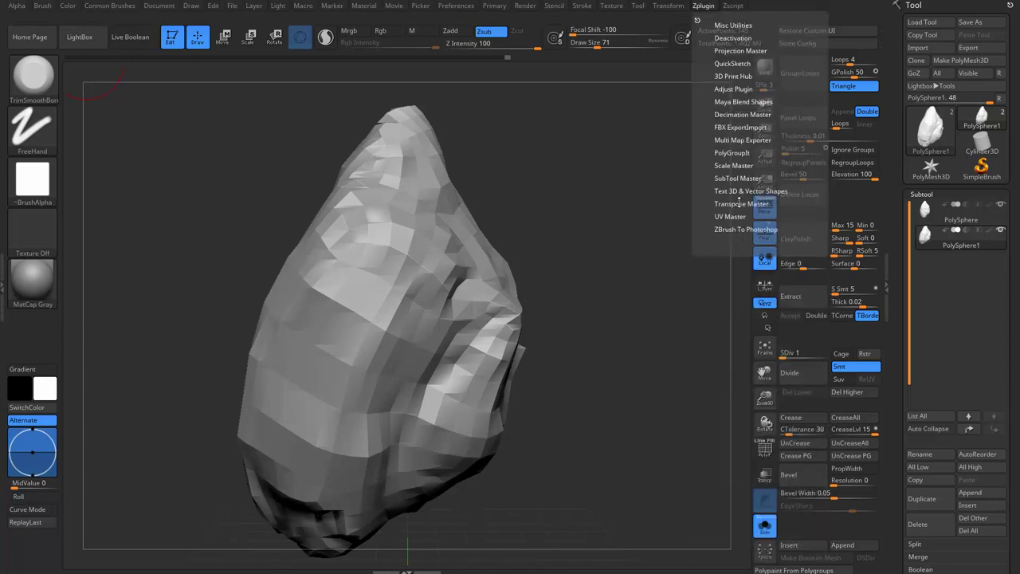
click(744, 140)
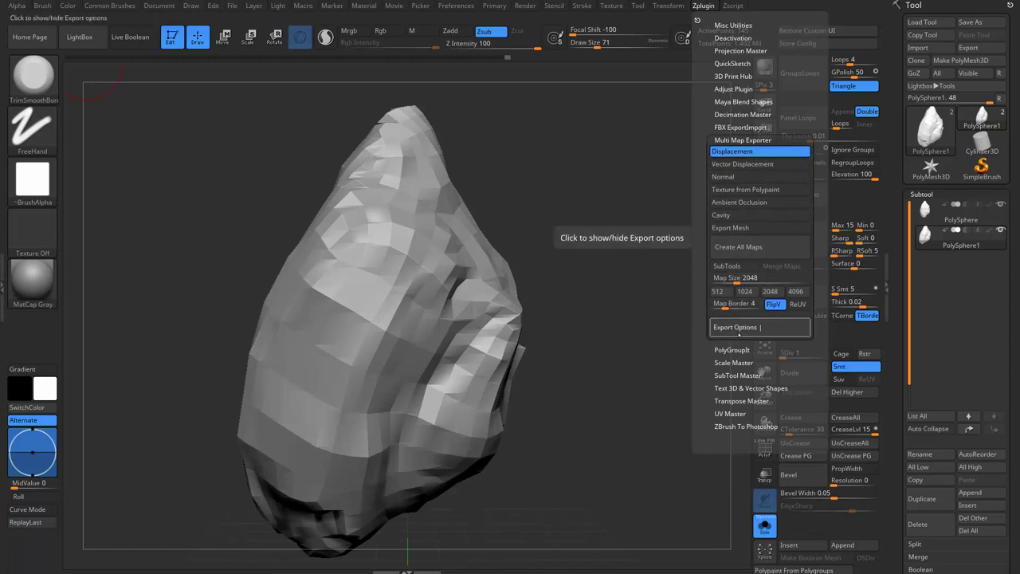
click(735, 327)
click(743, 378)
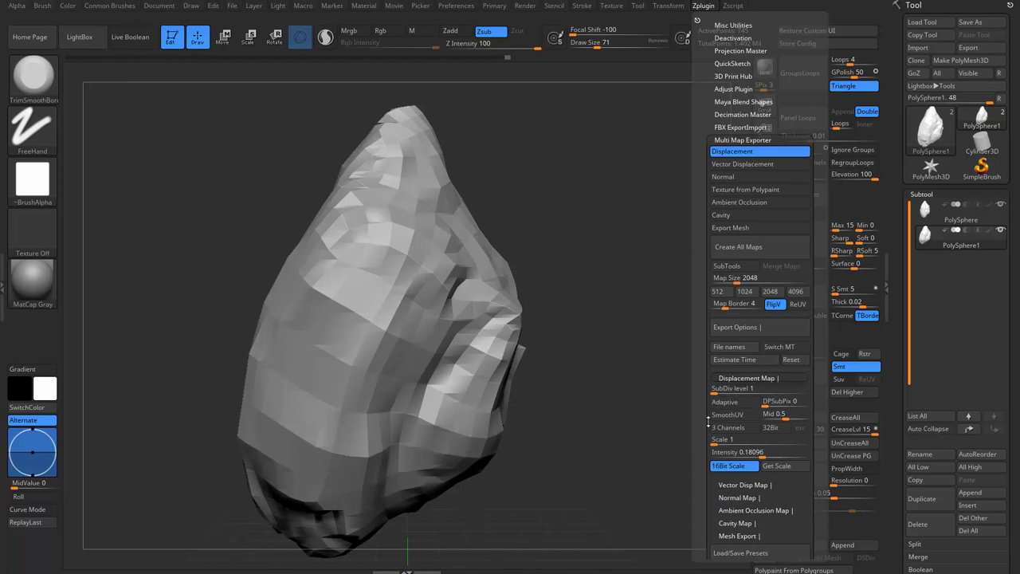
scroll(733, 395, down, 3)
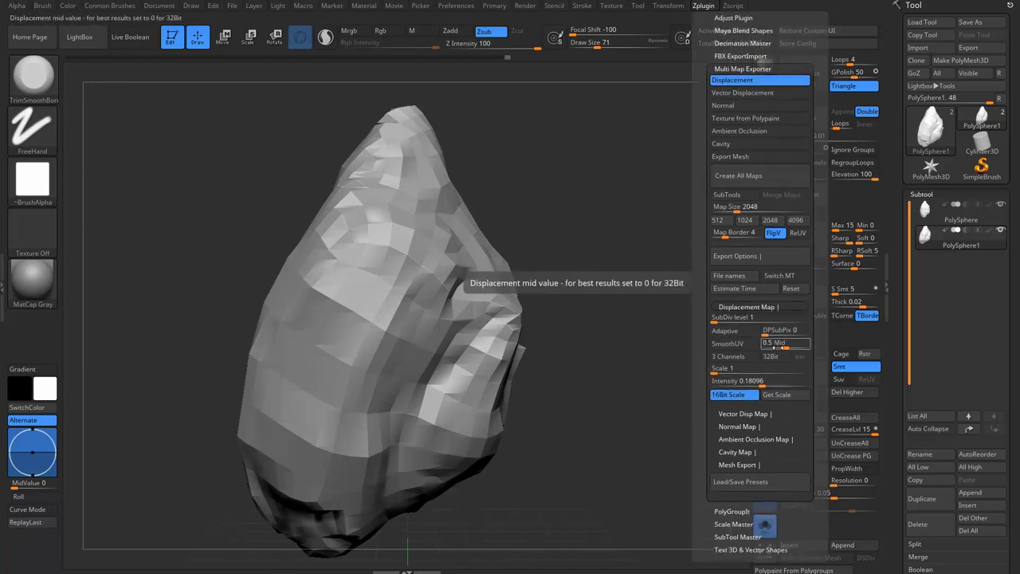
click(777, 394)
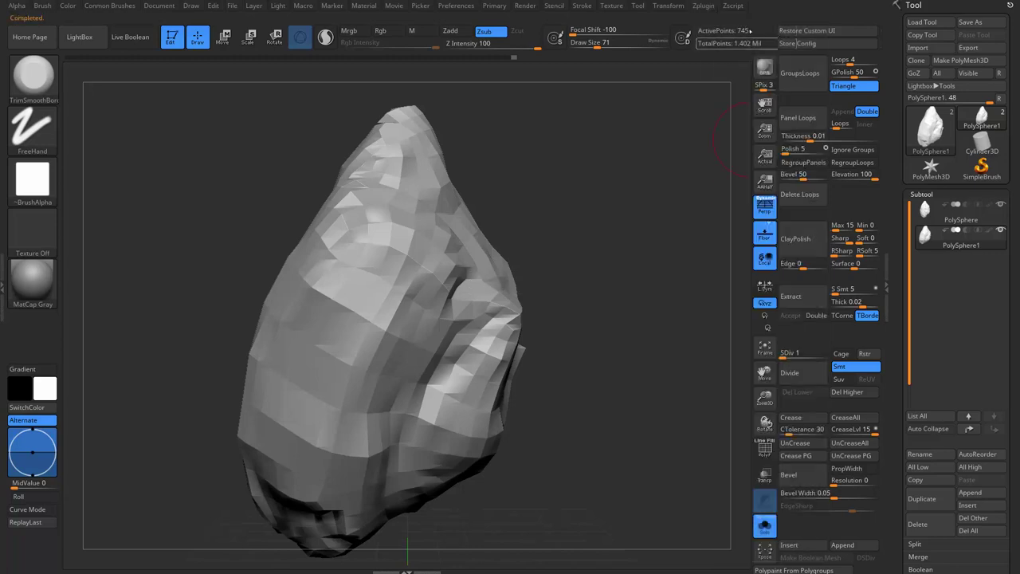
Create all maps and save them as PolySphere1 in the rock_with_designer folder.
click(704, 6)
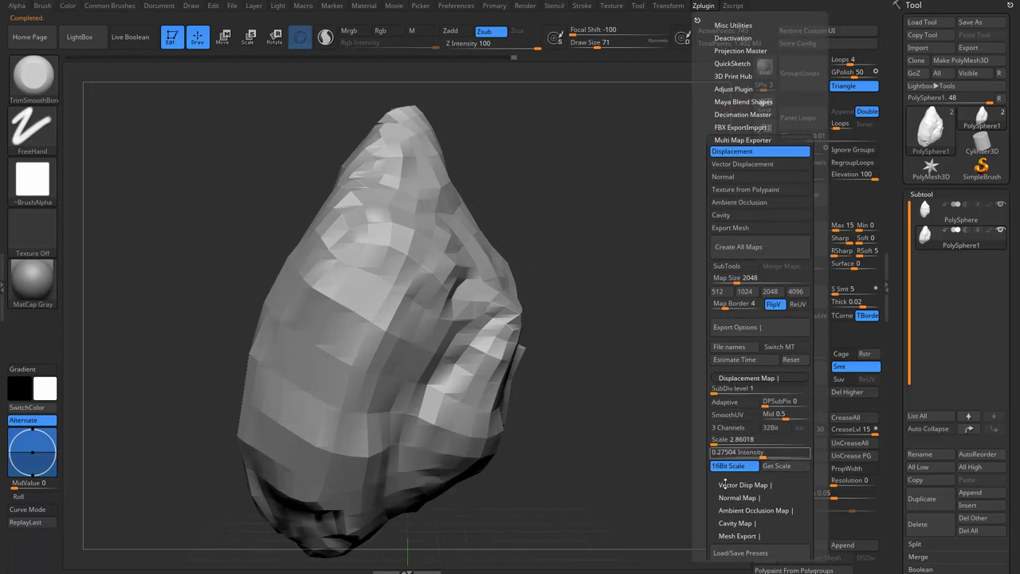
click(757, 249)
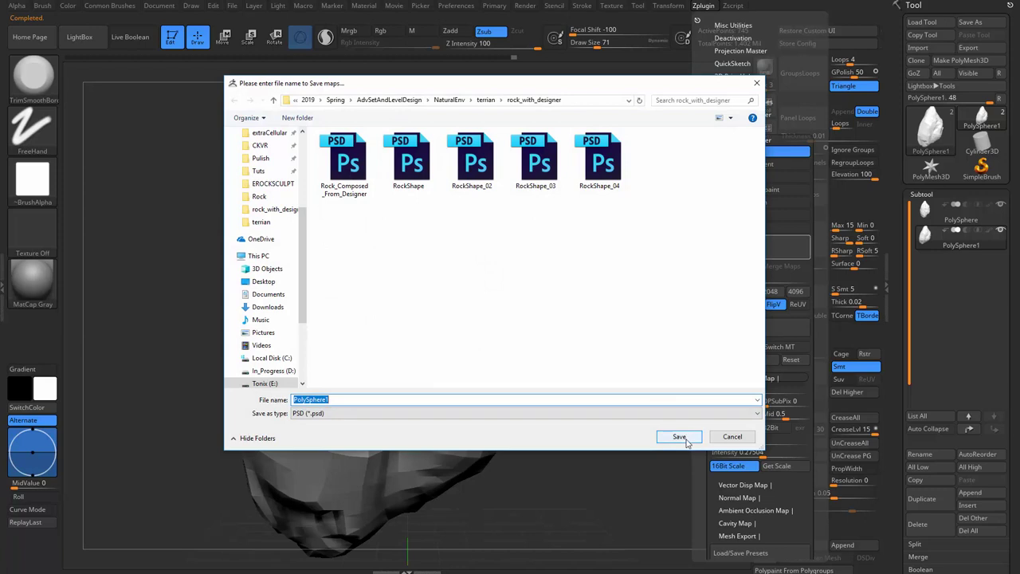
click(685, 439)
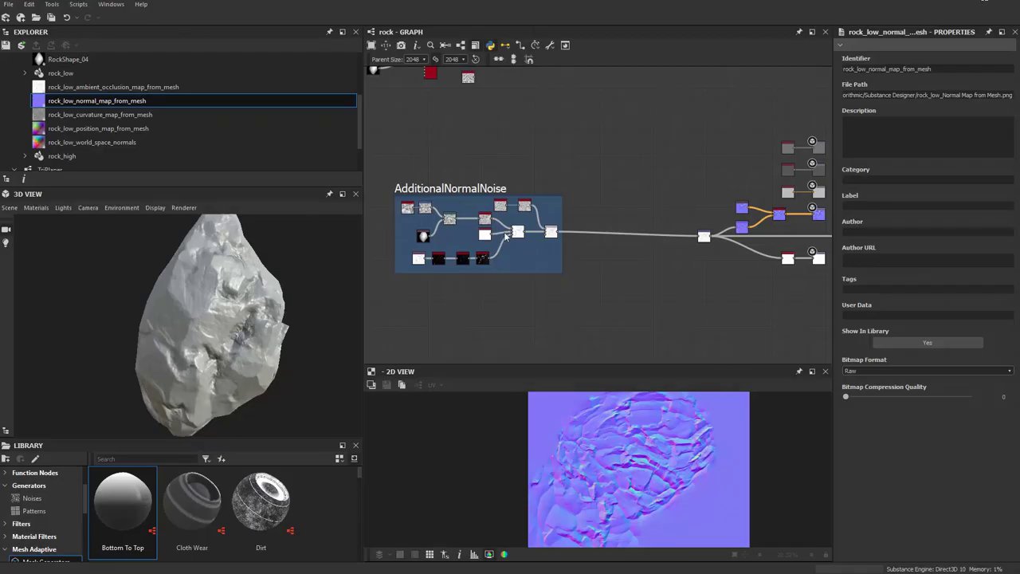
Import the PolySphere1-DM file from rock_with_designer as a new Bitmap node.
right_click(575, 135)
mouse_move(629, 140)
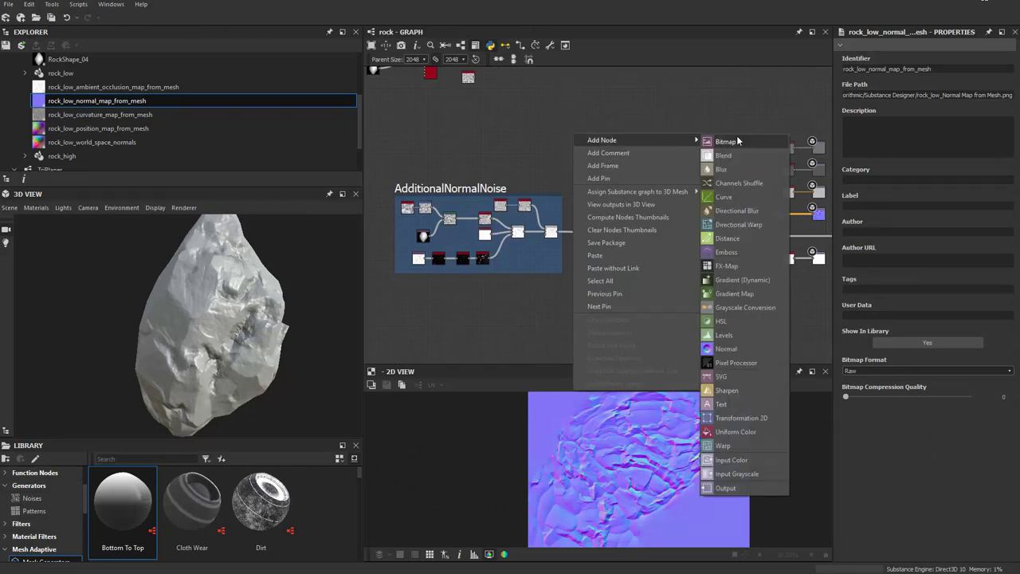
click(738, 141)
click(766, 145)
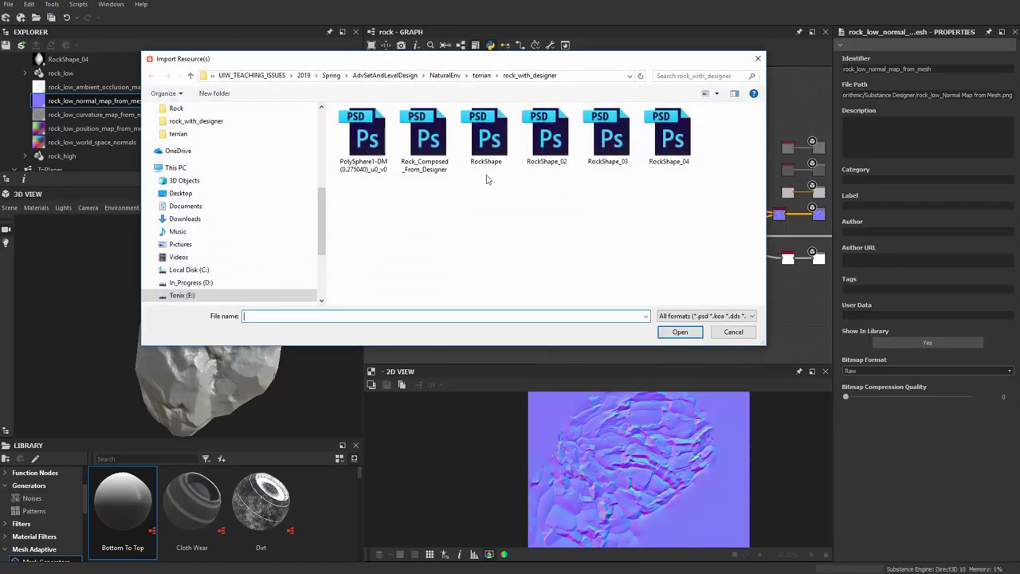
double_click(363, 140)
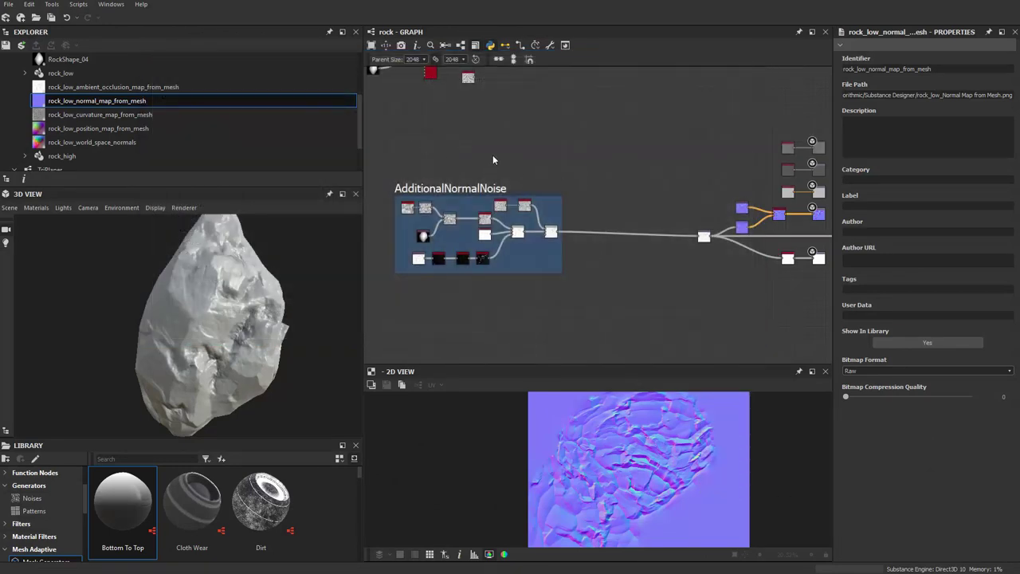
scroll(454, 153, up, 3)
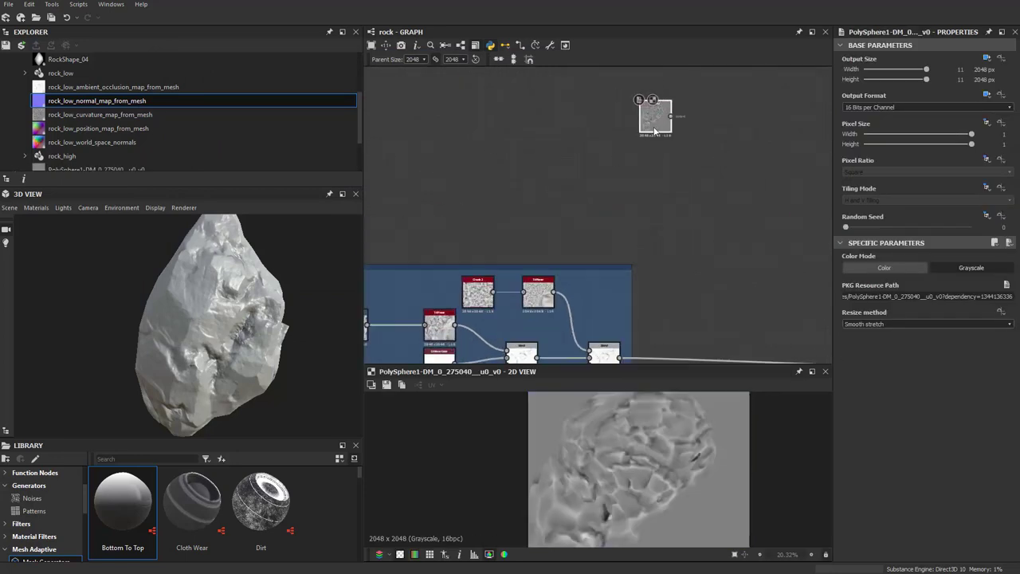
scroll(657, 458, up, 1)
scroll(657, 484, up, 3)
scroll(622, 445, up, 2)
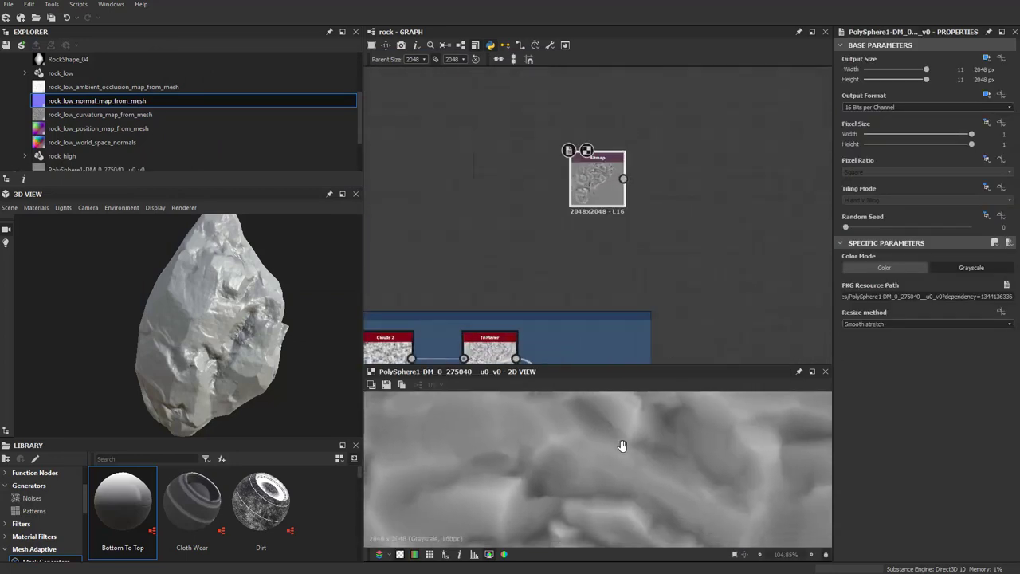
scroll(622, 445, down, 2)
scroll(489, 235, down, 1)
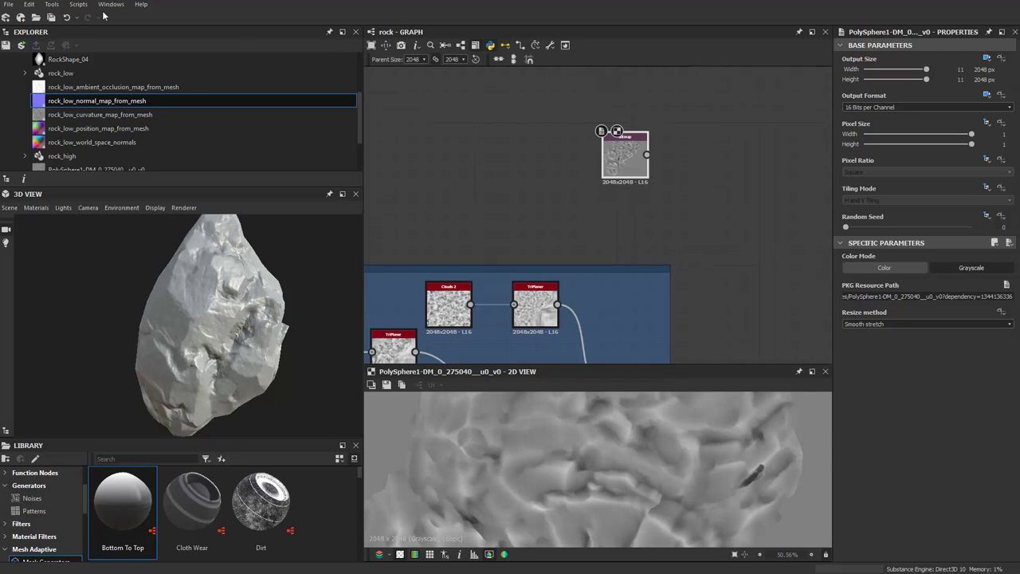
click(10, 6)
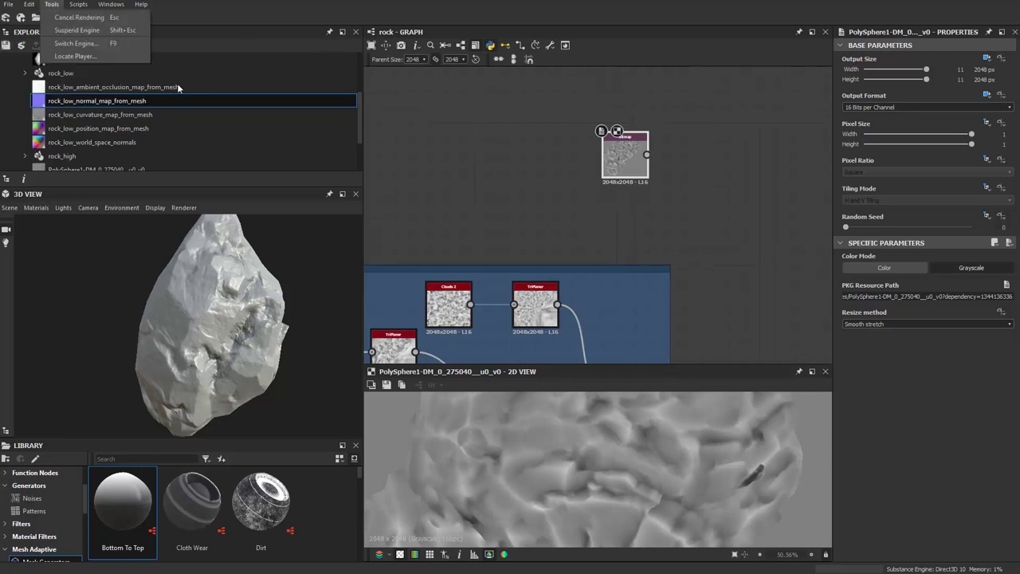
Add a Height Map from Mesh baker for rock_low, disabling the AO, normal, curvature, position and world-normal bakers.
click(72, 73)
right_click(71, 75)
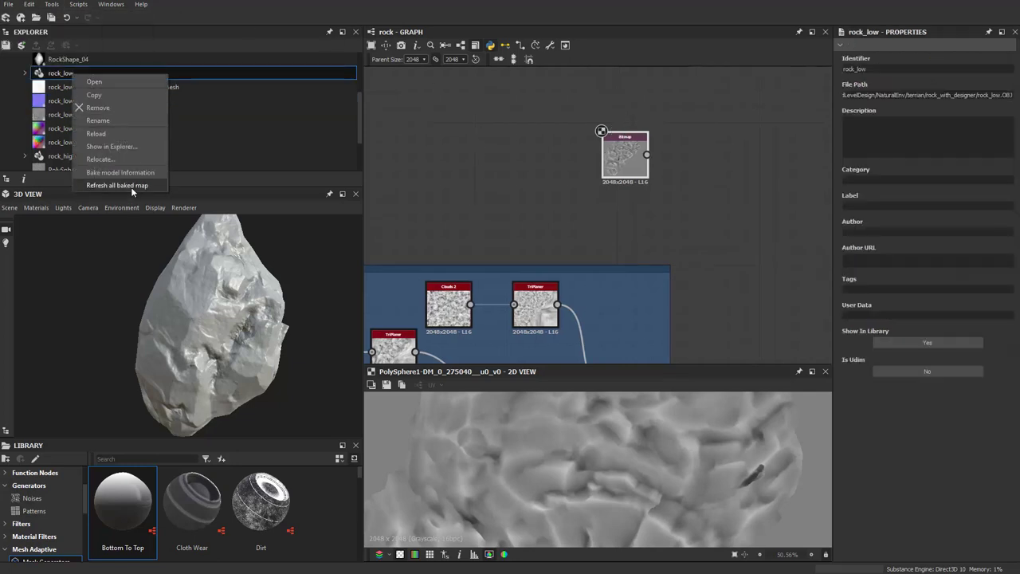
click(137, 173)
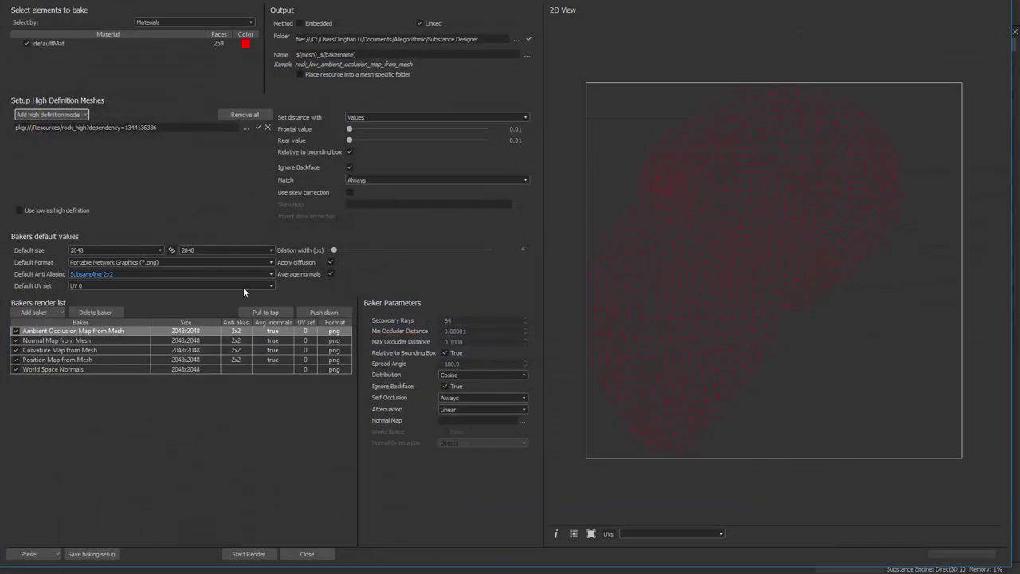
click(53, 311)
click(57, 413)
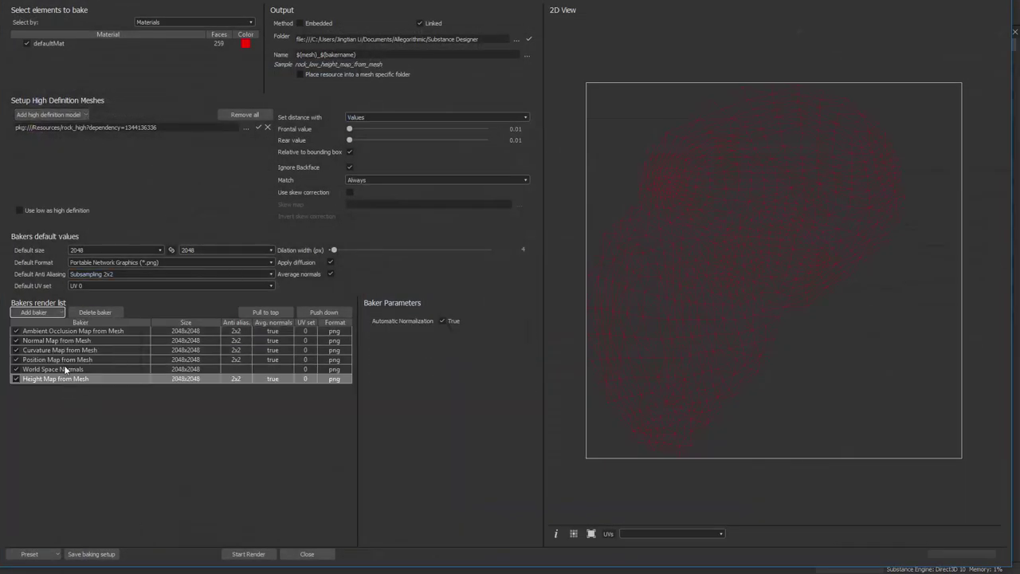
click(16, 331)
click(16, 340)
click(16, 350)
click(15, 359)
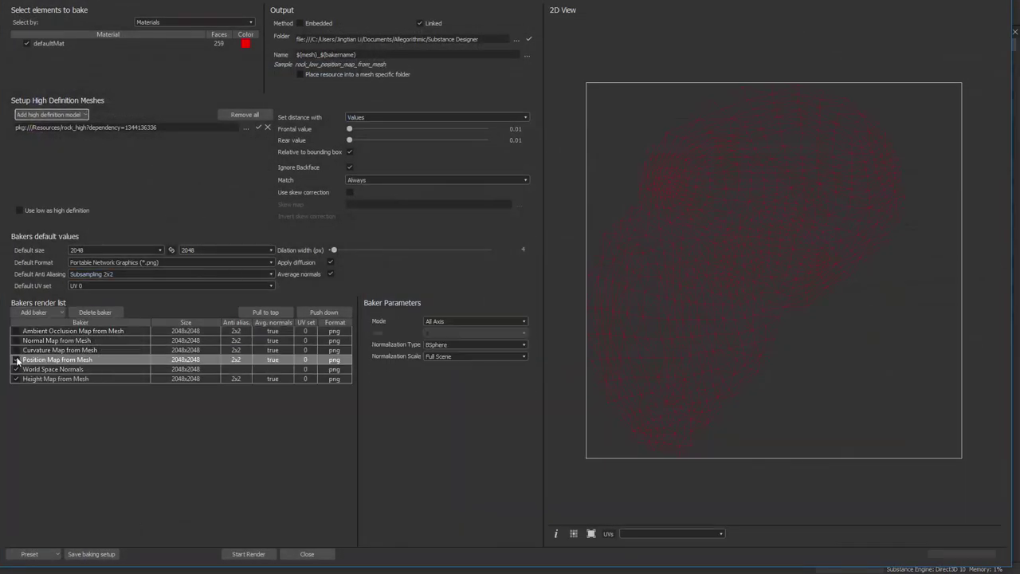
click(16, 369)
click(66, 380)
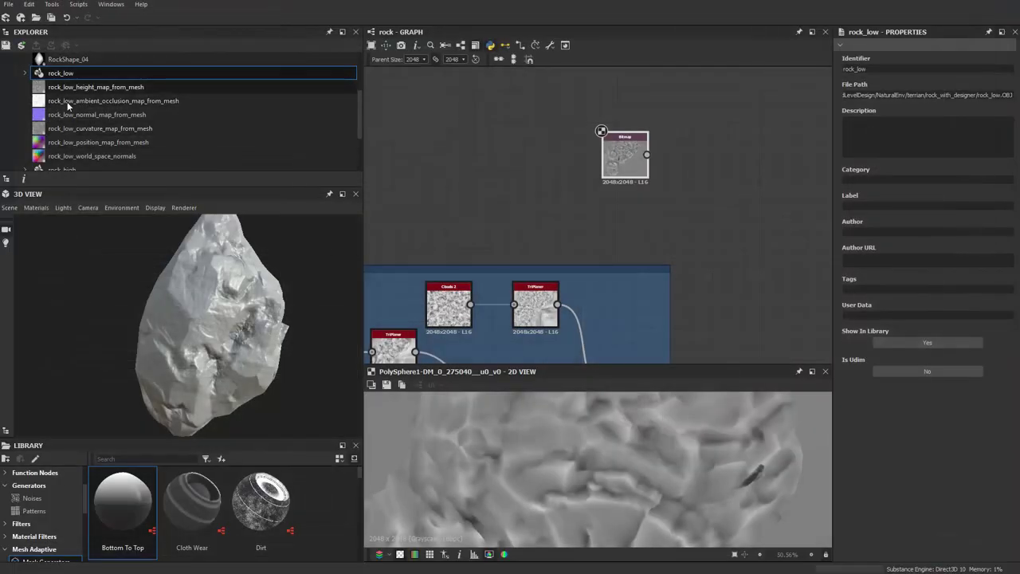
Drag the baked rock_low height map into the graph beside the PolySphere1 displacement bitmap.
scroll(104, 147, down, 1)
click(100, 144)
scroll(94, 111, up, 1)
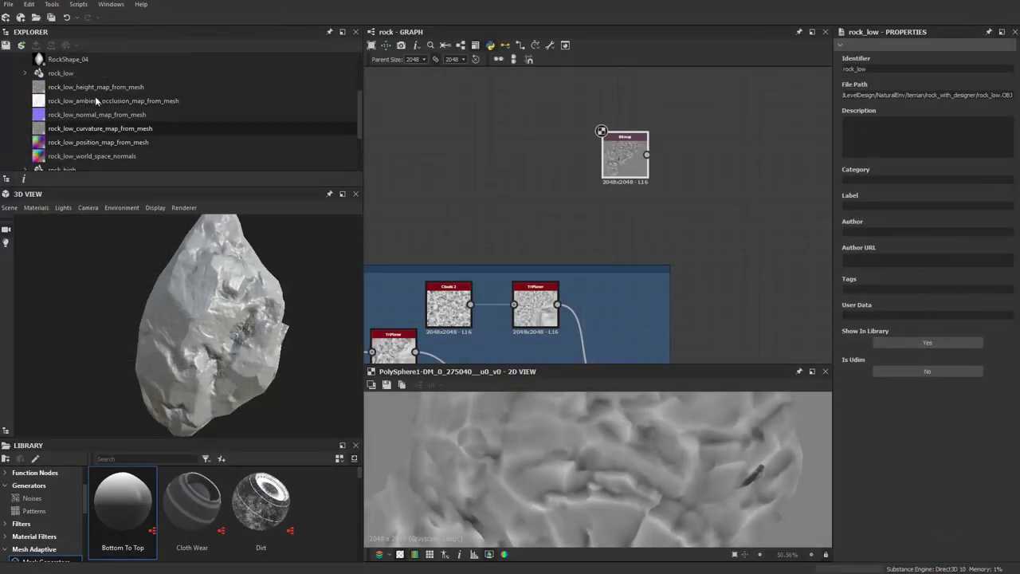
click(96, 87)
drag(96, 87, 613, 231)
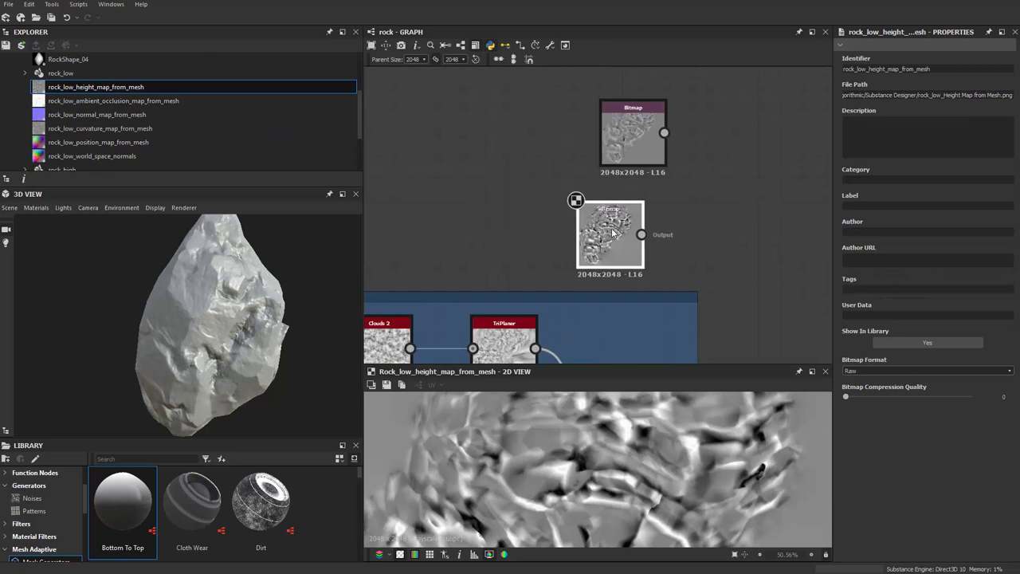
scroll(612, 233, up, 2)
scroll(558, 460, up, 3)
middle_drag(690, 255, 674, 318)
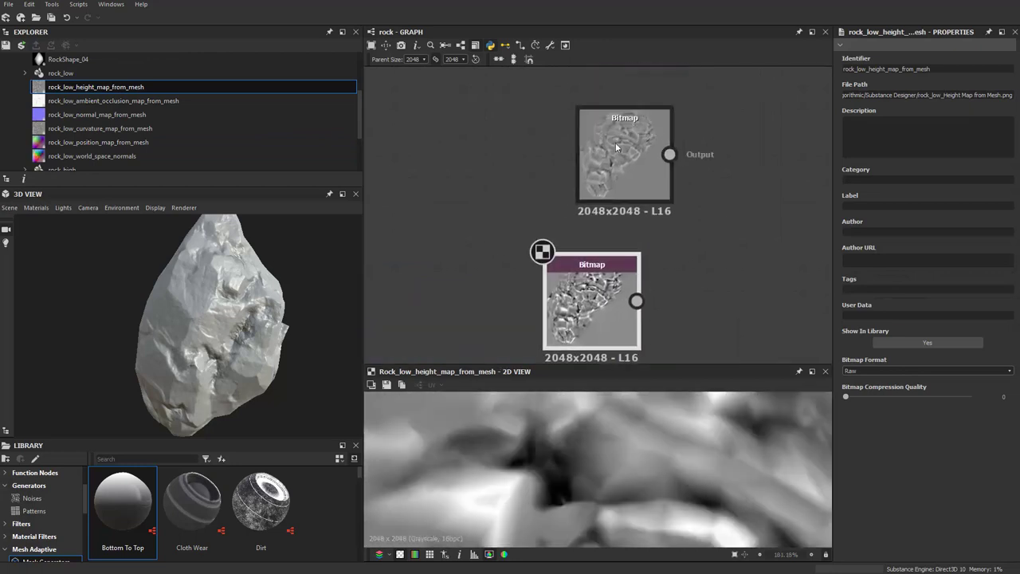
double_click(623, 159)
scroll(605, 310, down, 4)
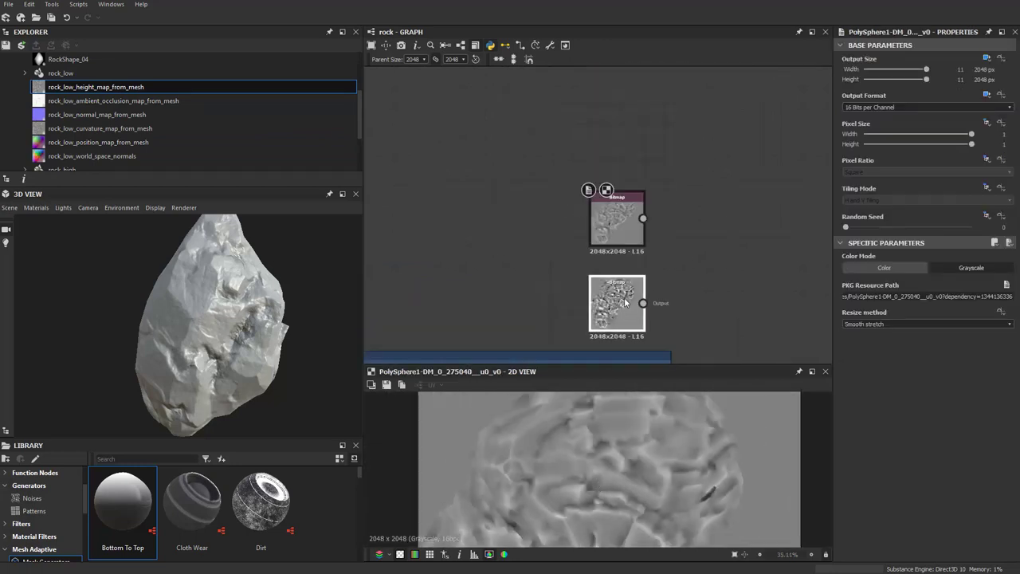
scroll(624, 297, down, 1)
mouse_move(518, 201)
middle_down()
mouse_move(670, 188)
mouse_move(606, 139)
mouse_move(450, 126)
middle_up()
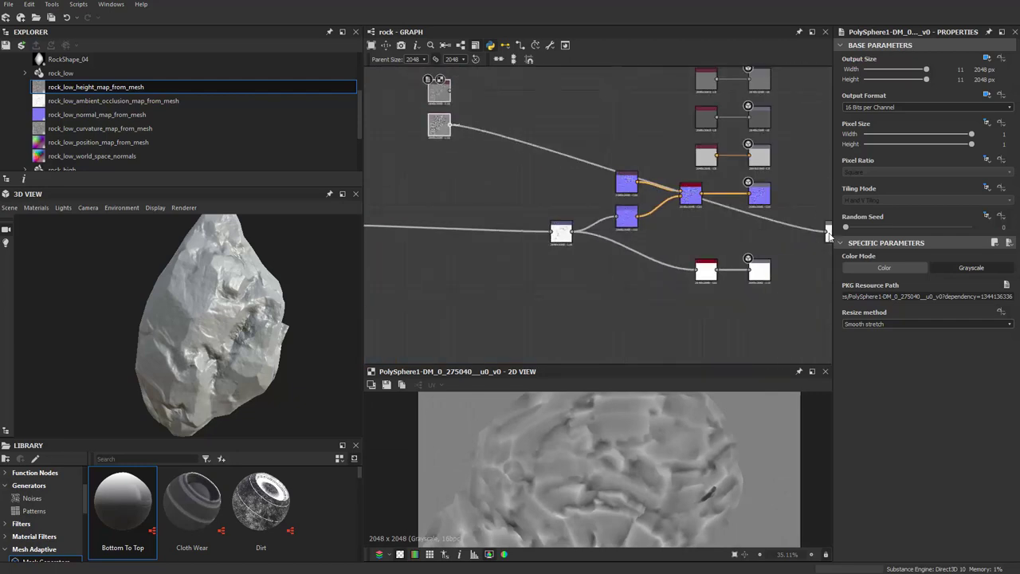
Check the Height output, then select and zoom in on the height-map Bitmap node.
scroll(738, 236, up, 2)
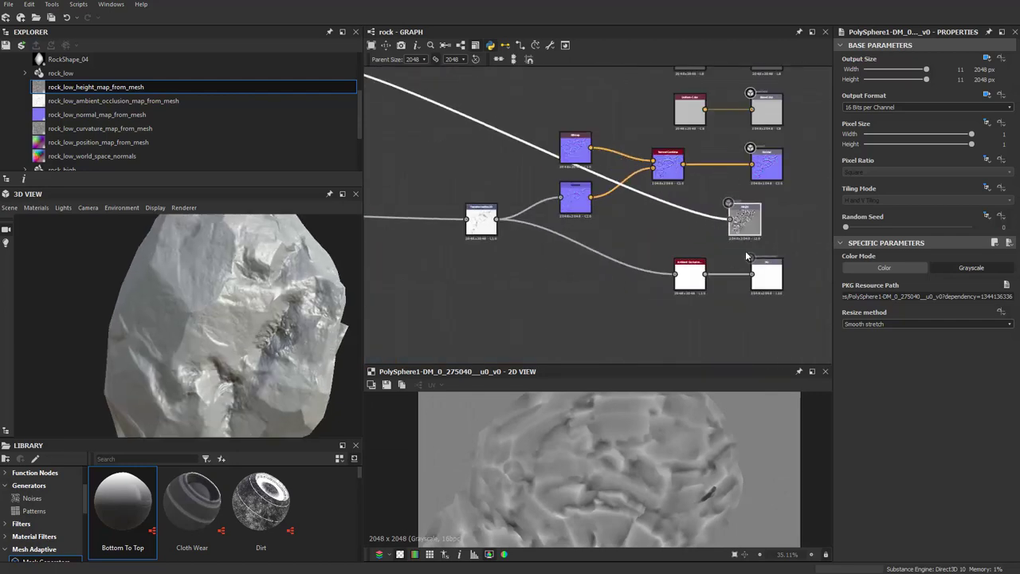
click(744, 216)
scroll(558, 199, down, 2)
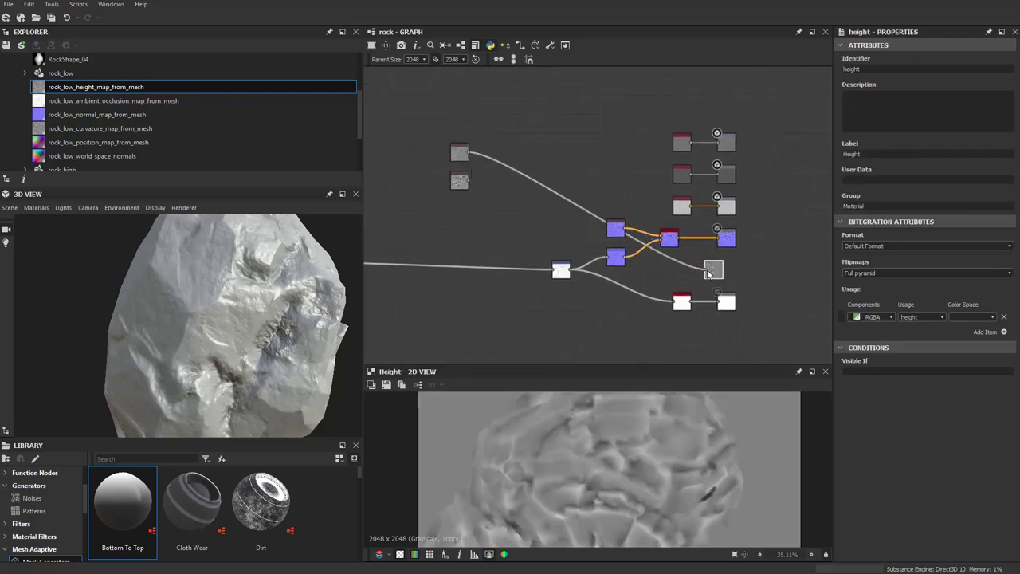
scroll(483, 199, up, 2)
click(548, 164)
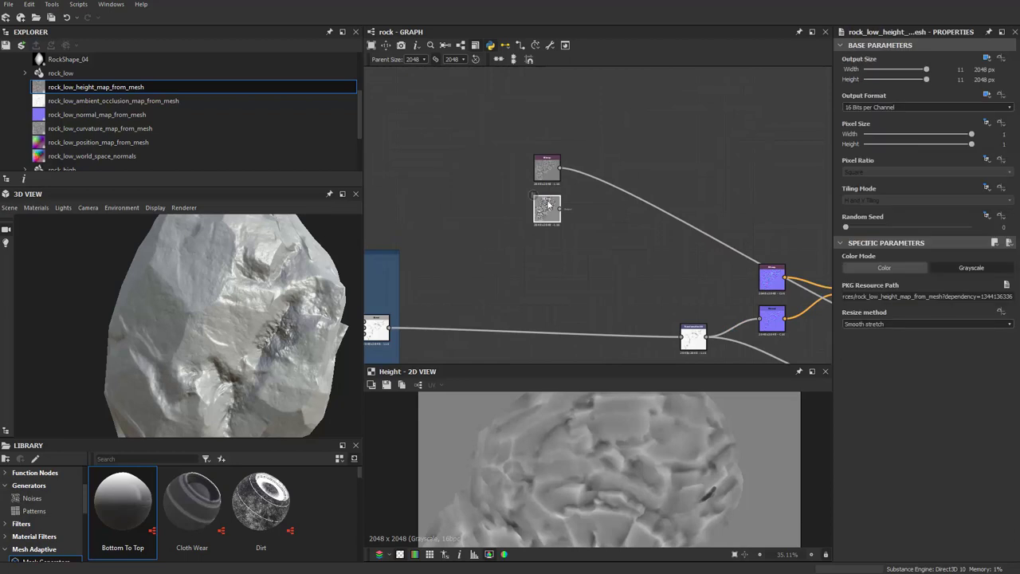
scroll(558, 160, up, 3)
scroll(558, 160, down, 3)
scroll(551, 151, down, 1)
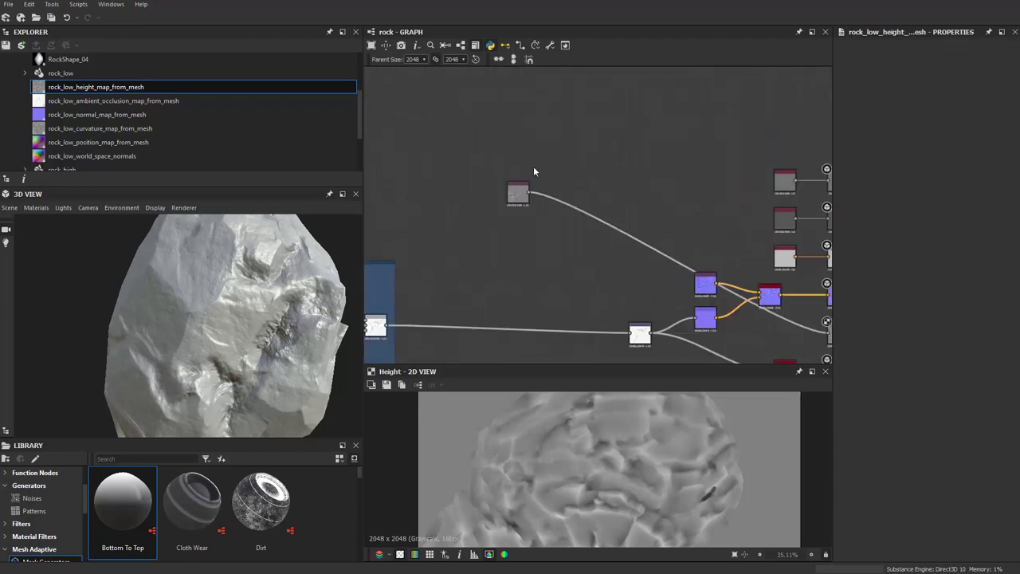
scroll(467, 222, up, 2)
middle_drag(467, 221, 581, 168)
scroll(648, 256, up, 2)
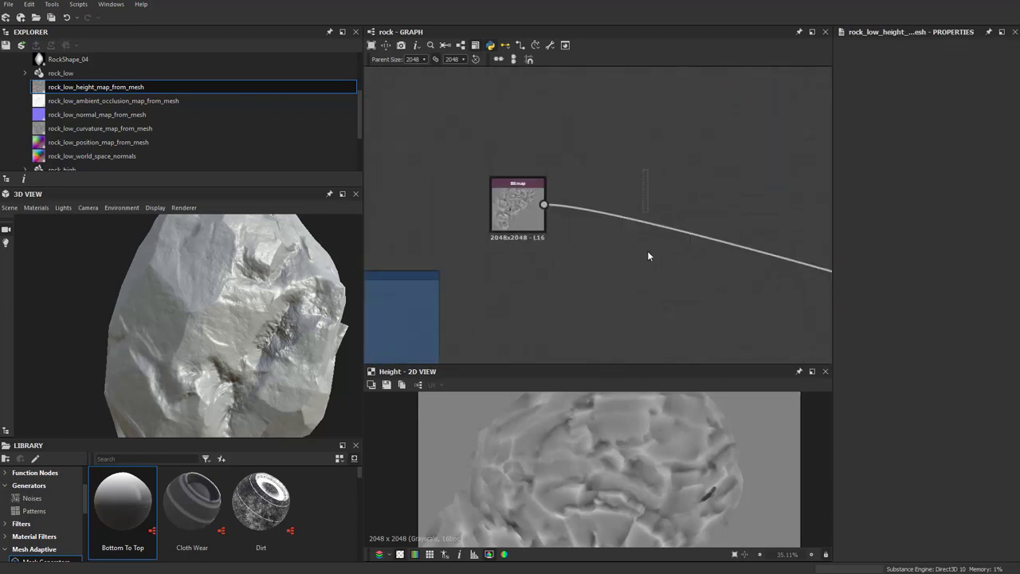
scroll(617, 239, up, 1)
Test a Histogram Scan on the Bitmap with position 0.25, then 0.31, and delete it.
scroll(614, 191, up, 1)
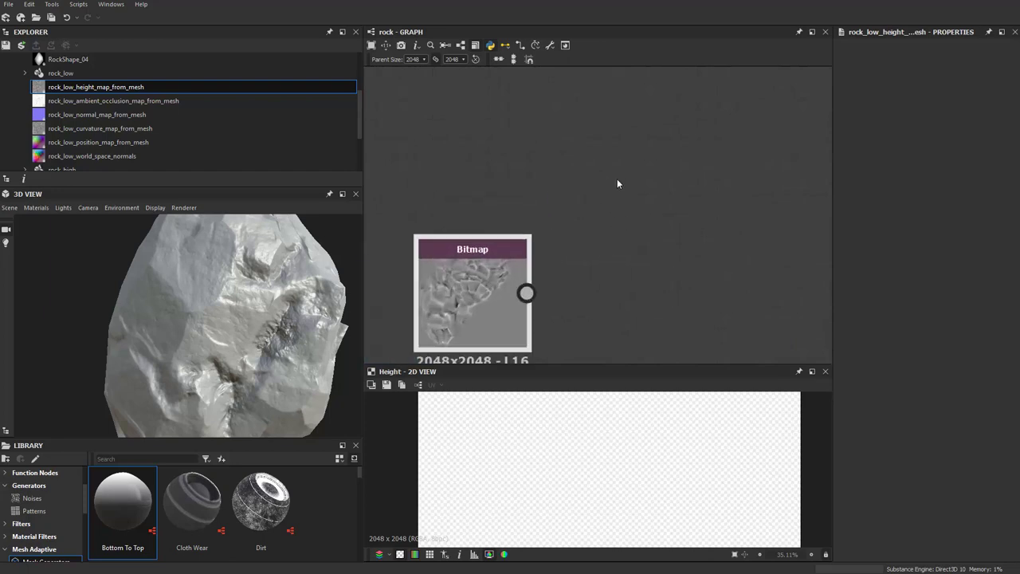
scroll(637, 164, up, 1)
key(space)
text(hist)
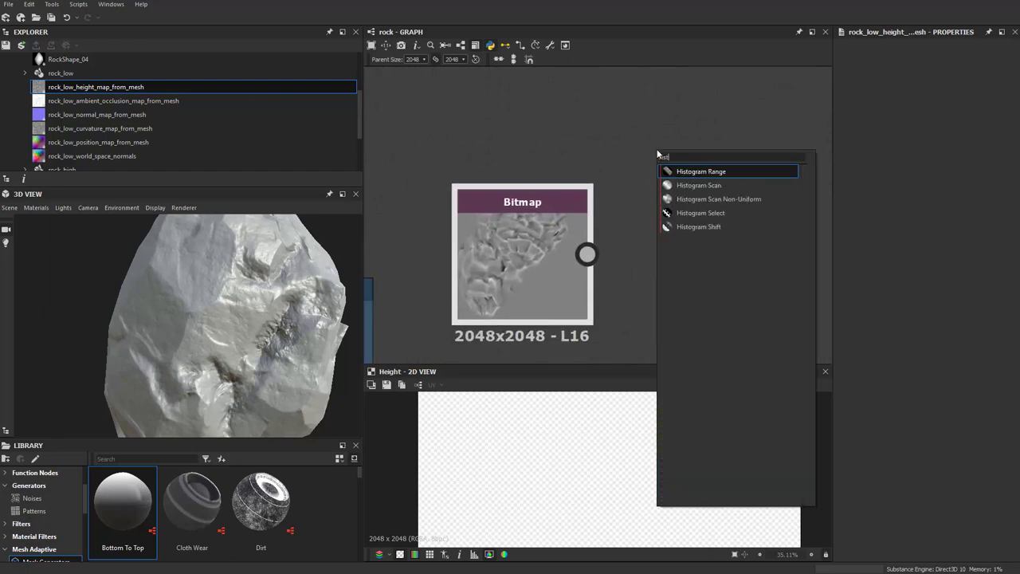
key(Return)
key(f)
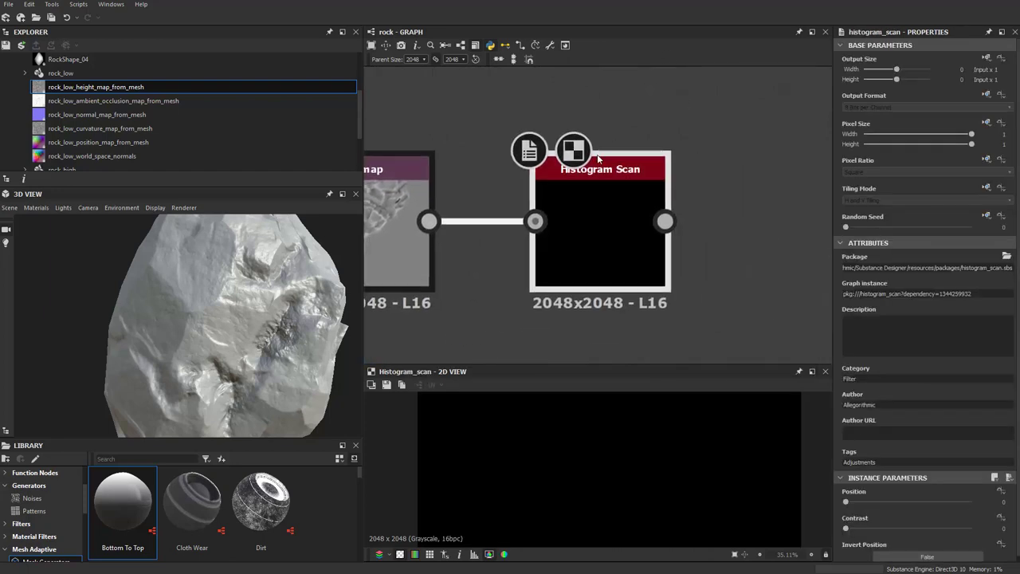
drag(929, 499, 876, 501)
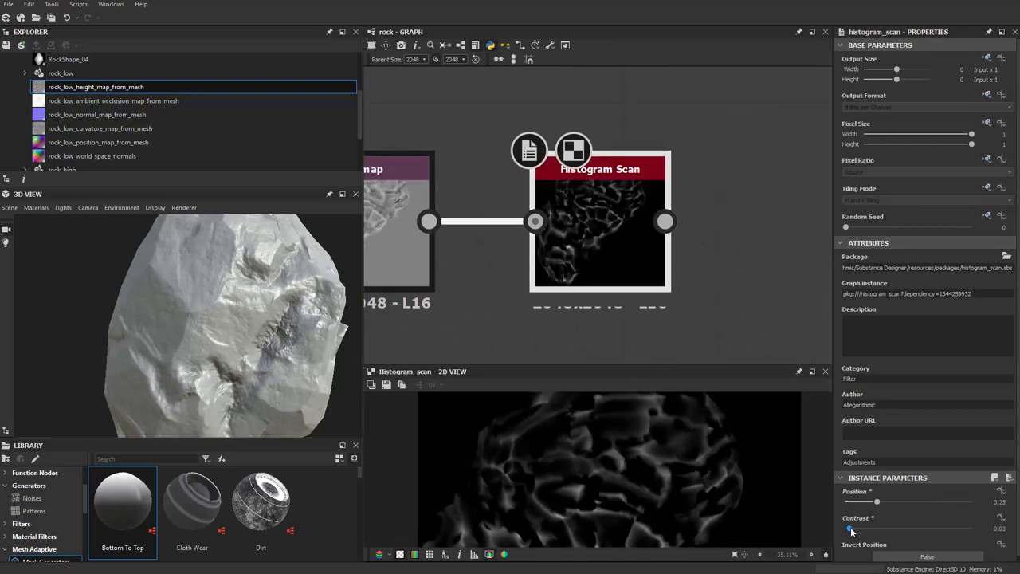
drag(874, 502, 883, 502)
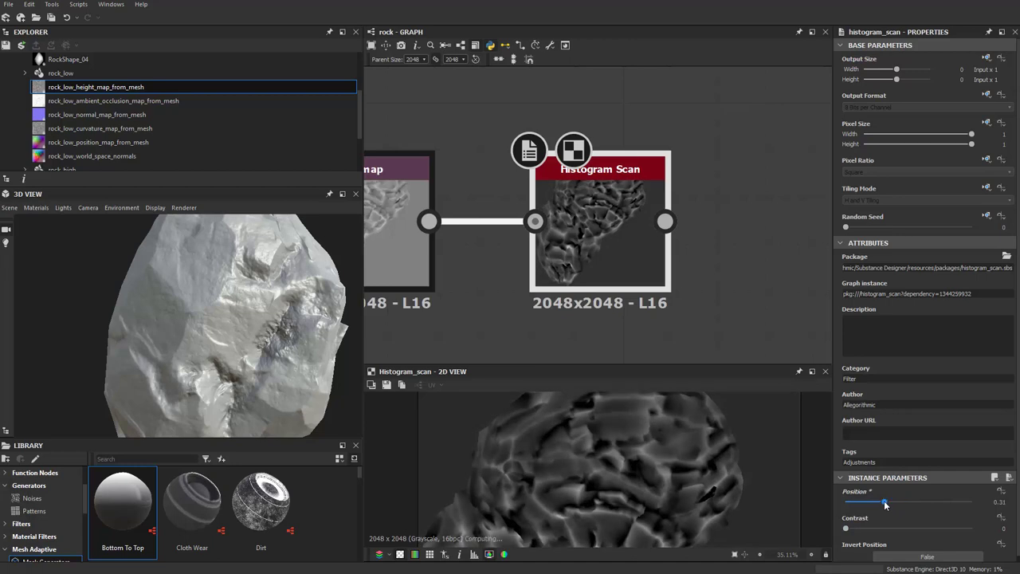
scroll(739, 193, down, 1)
middle_drag(738, 193, 636, 229)
key(space)
key(Escape)
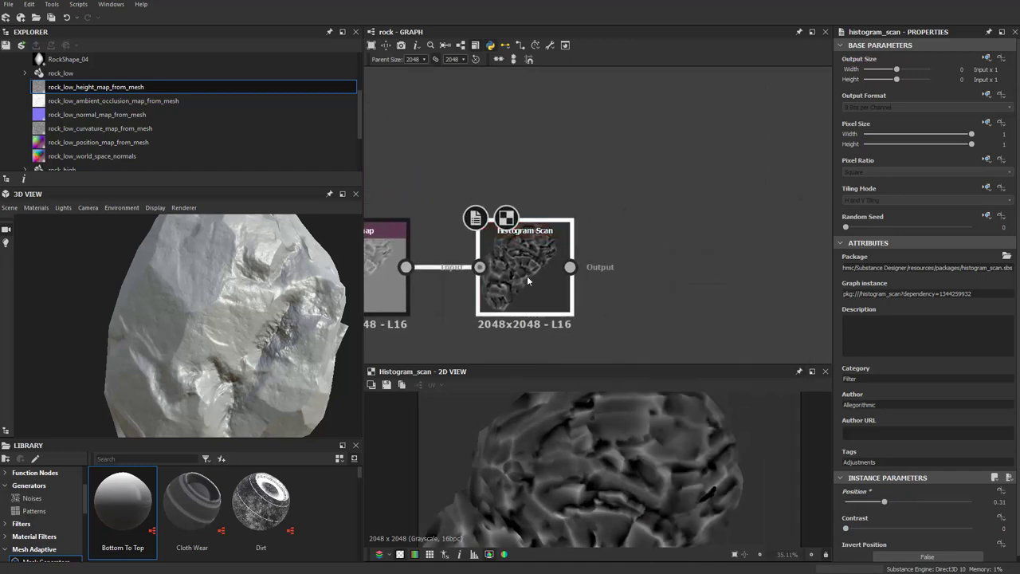
key(Delete)
middle_drag(527, 276, 653, 229)
Add an Auto Levels node after the Bitmap, followed by a Gradient Map.
key(space)
text(auto)
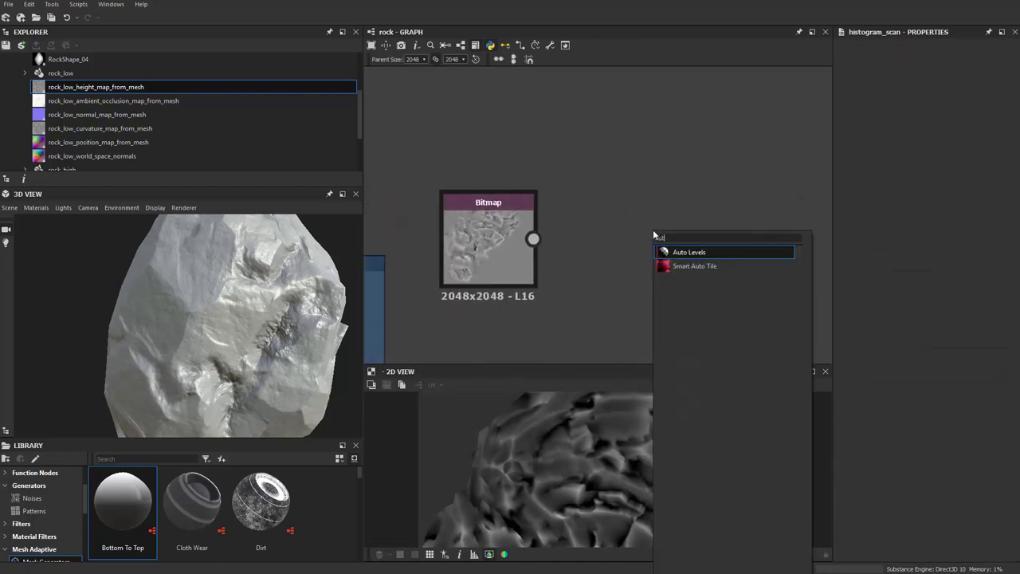
key(Return)
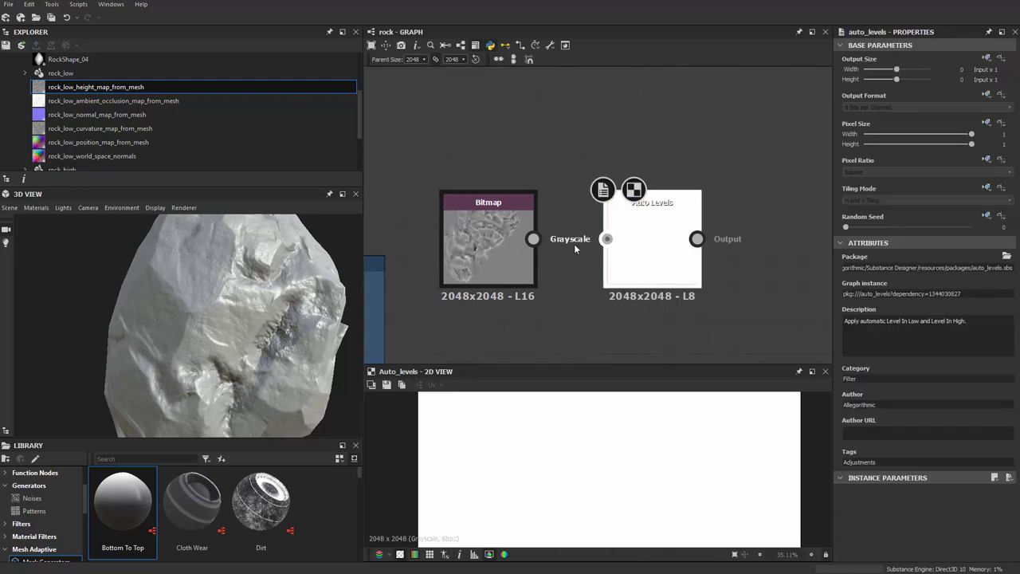
scroll(568, 188, down, 2)
key(space)
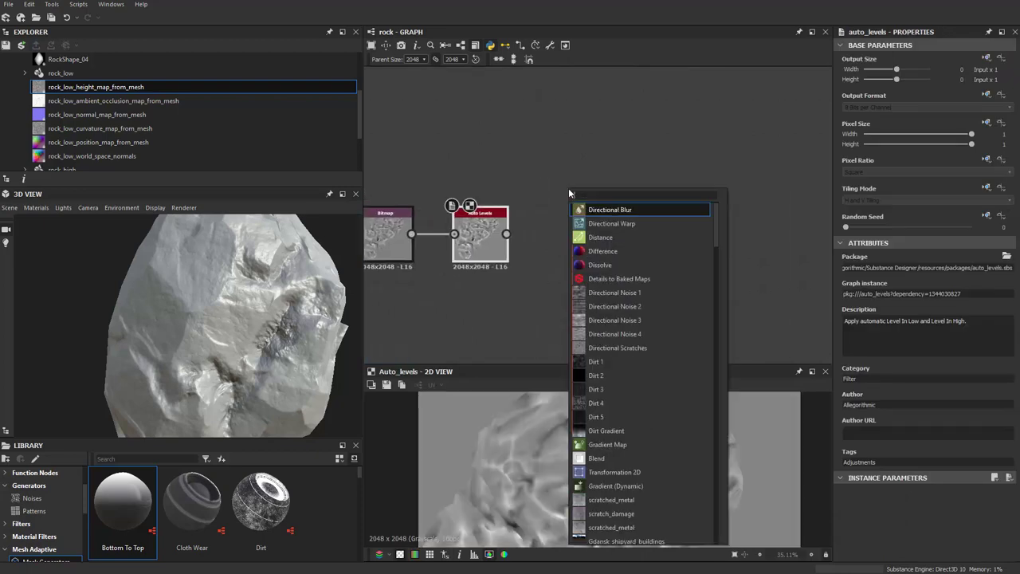
text(gradient)
key(Return)
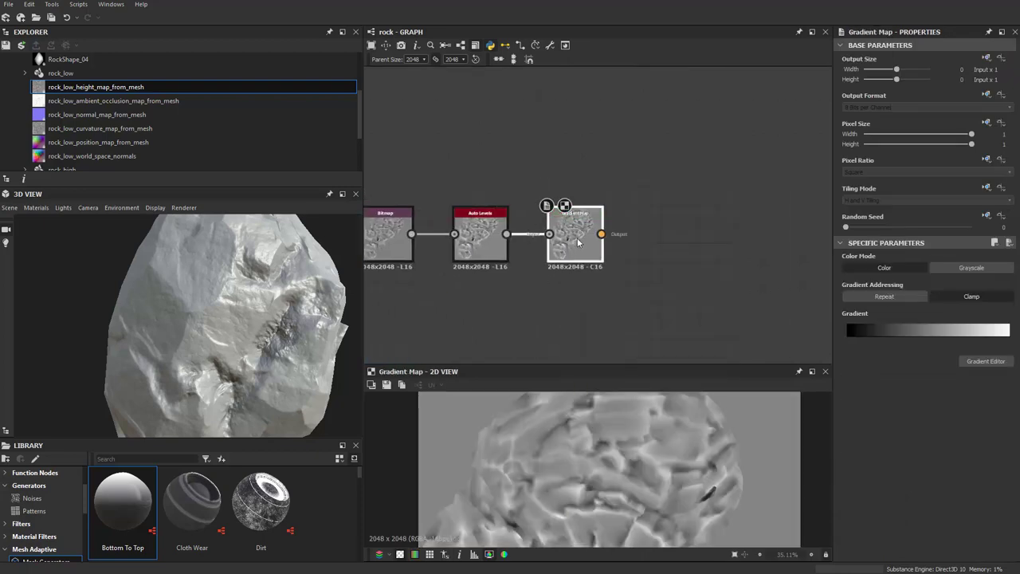
Sample a brown rock gradient from a reference image into the Gradient Map.
click(985, 361)
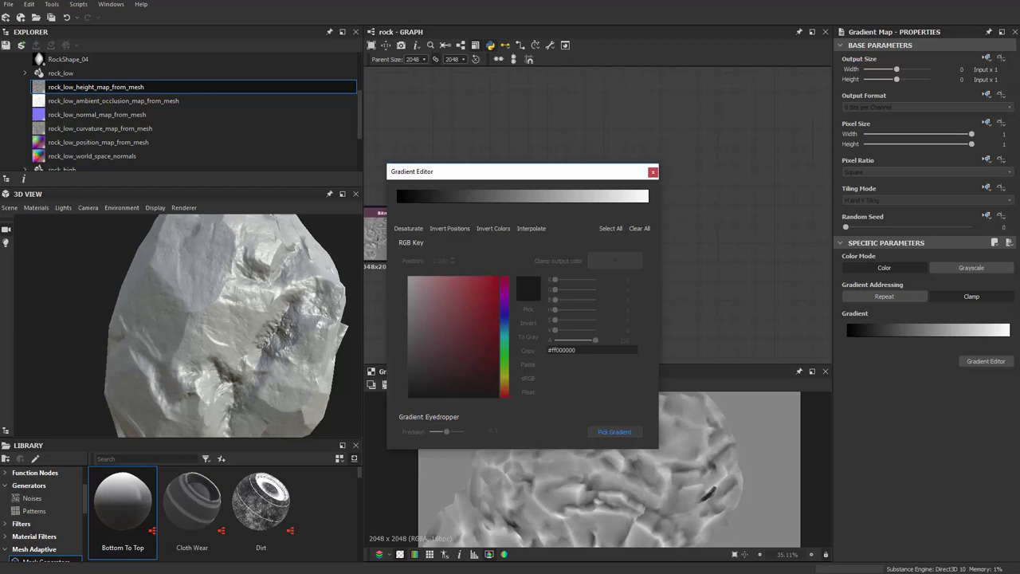
drag(526, 266, 876, 375)
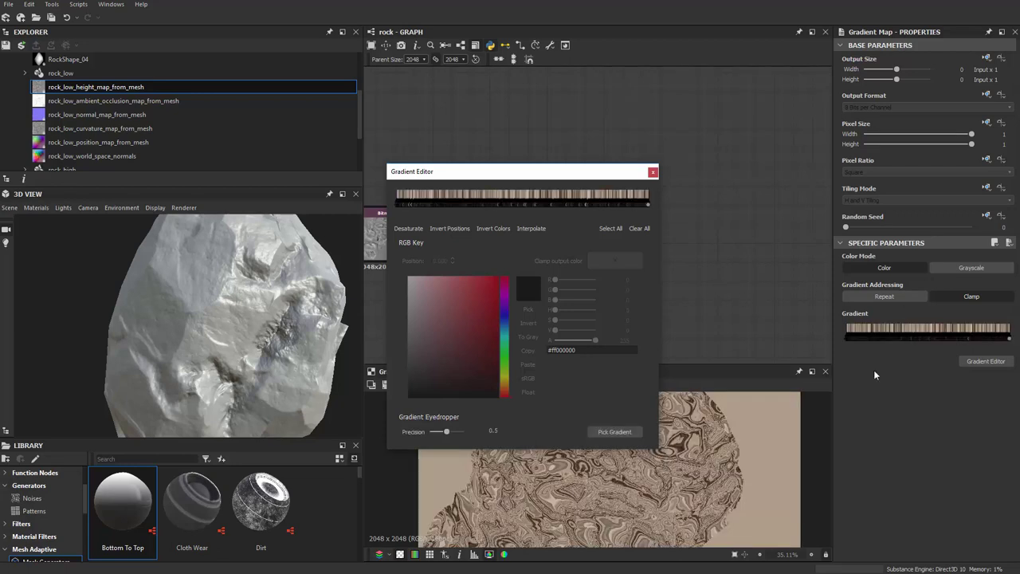
click(655, 173)
scroll(601, 203, up, 5)
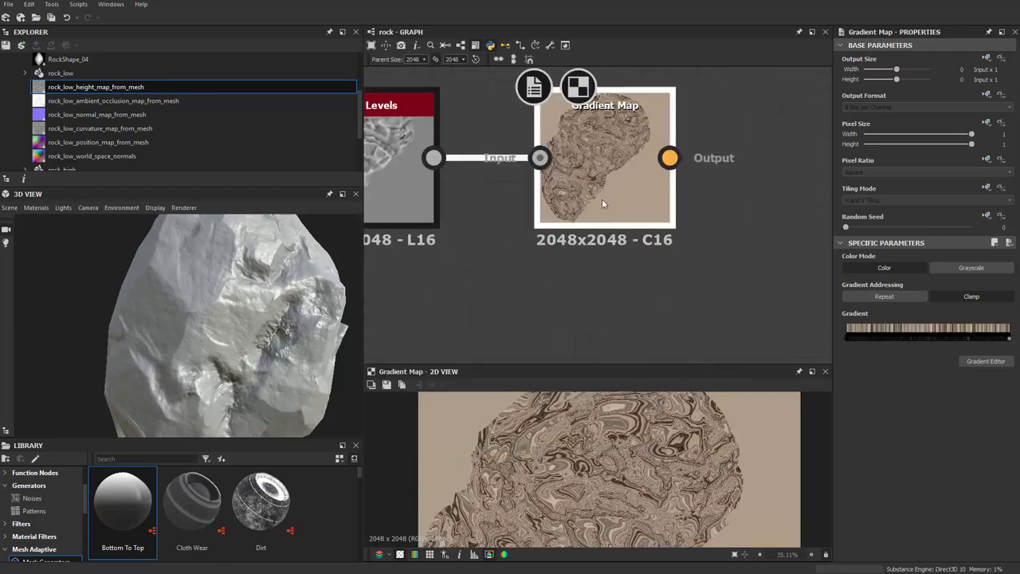
scroll(670, 255, down, 3)
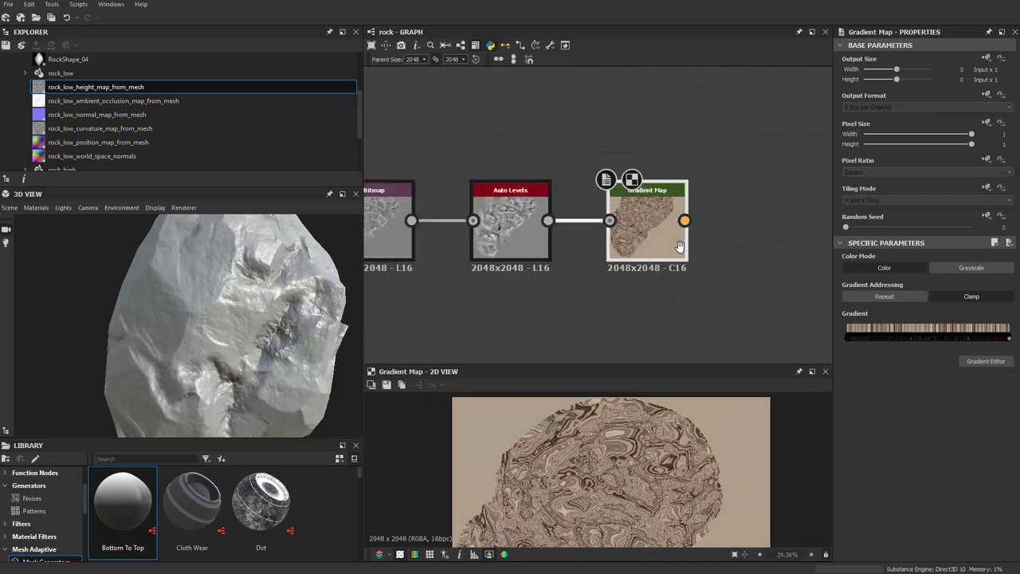
Select the Bitmap and Auto Levels nodes and bring up the node search.
drag(437, 139, 606, 295)
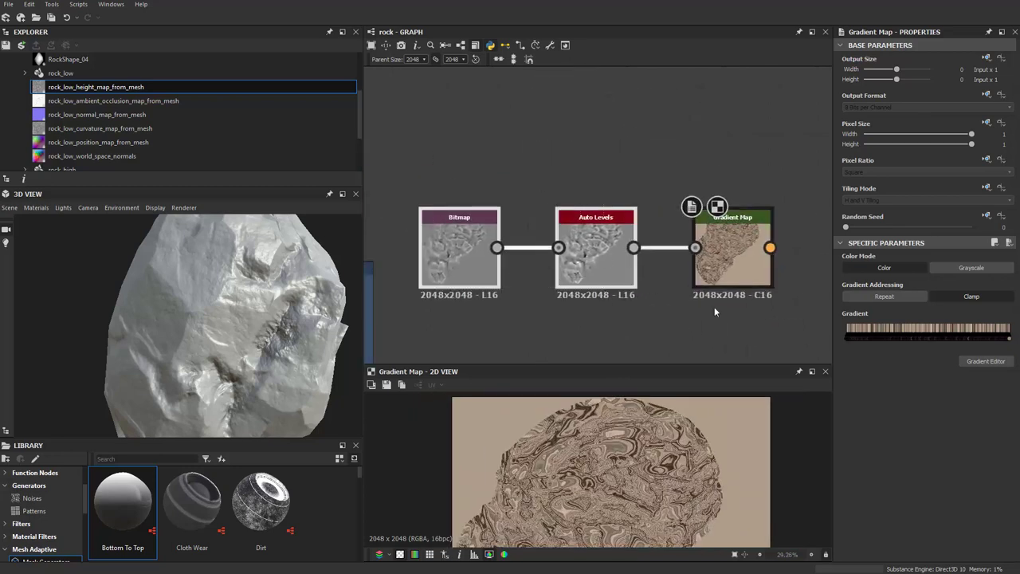
scroll(714, 307, down, 2)
scroll(707, 255, up, 2)
scroll(714, 247, up, 3)
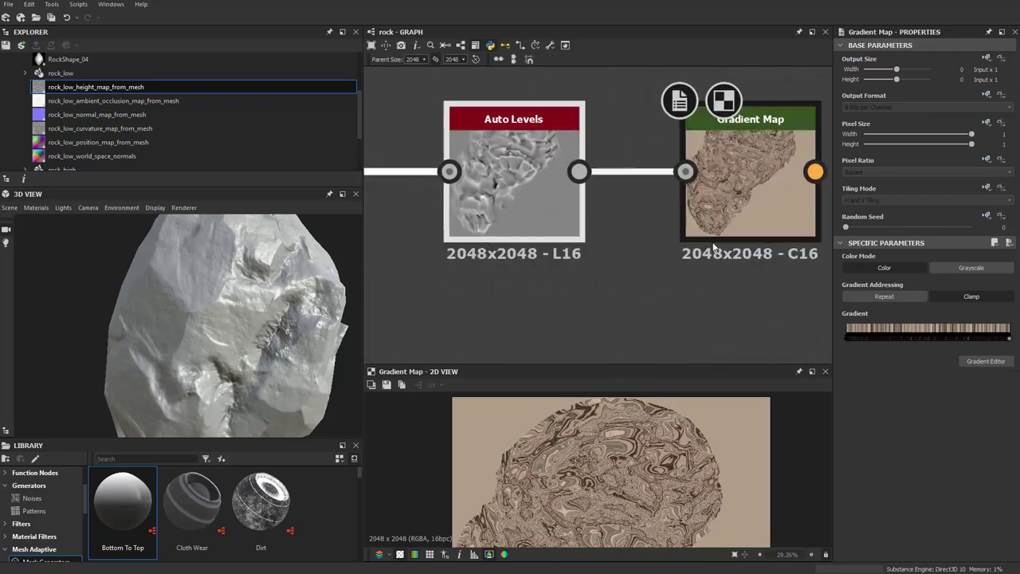
scroll(666, 228, down, 2)
scroll(604, 249, down, 1)
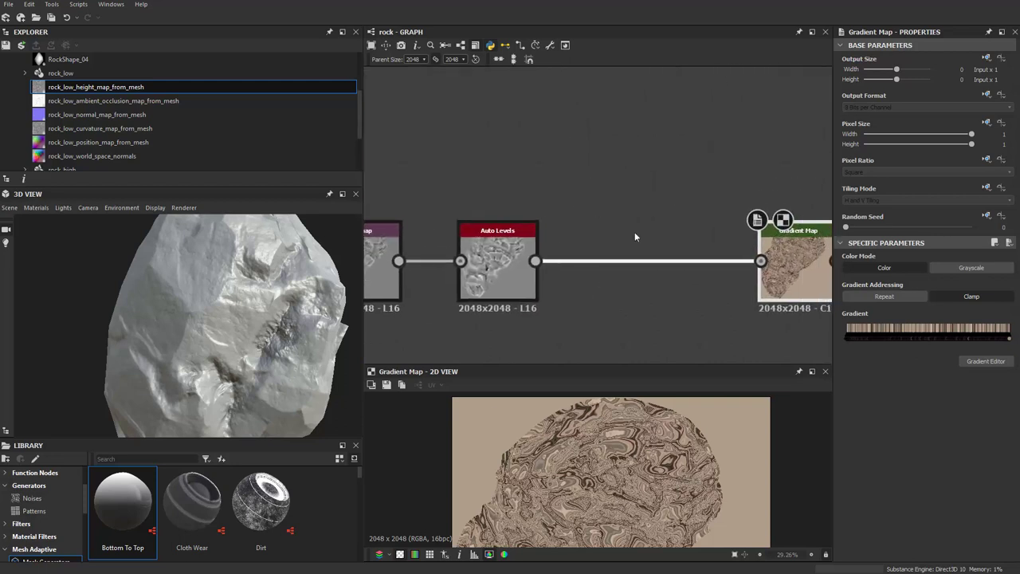
key(space)
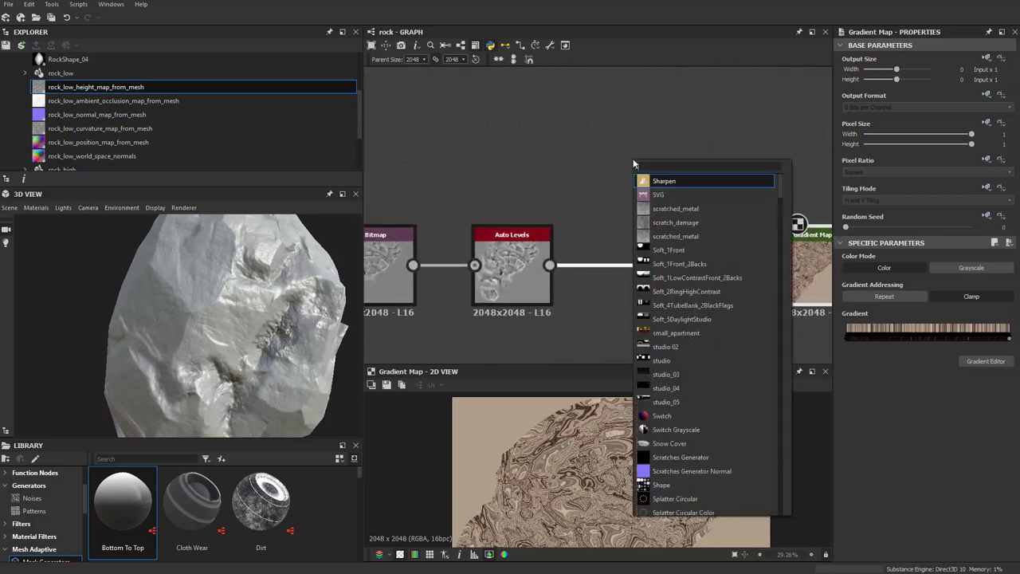
key(Escape)
key(space)
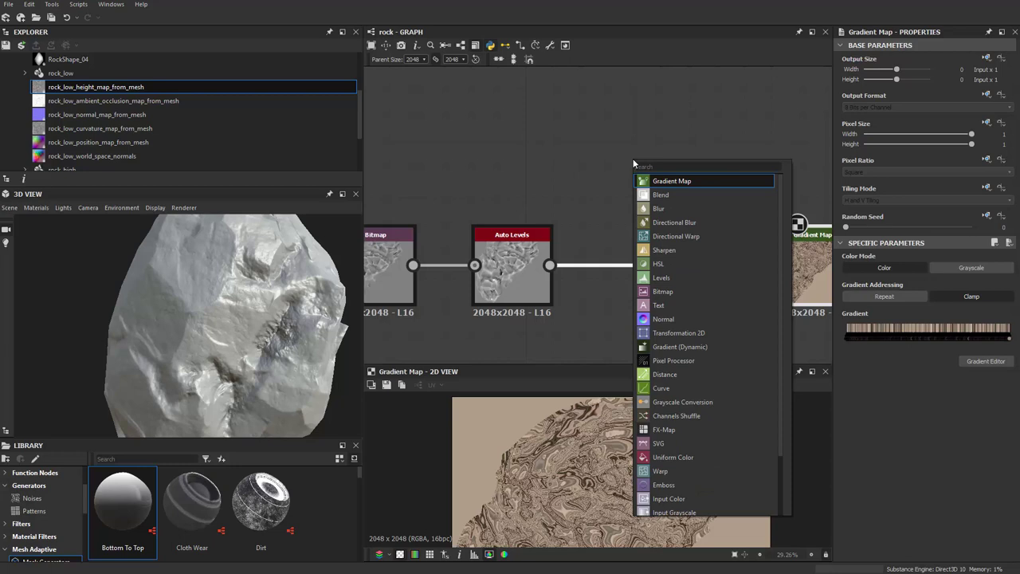
Wire a Slope Blur Grayscale between Auto Levels and Gradient Map, then preview the Gradient Map.
text(slope)
key(Down)
key(Return)
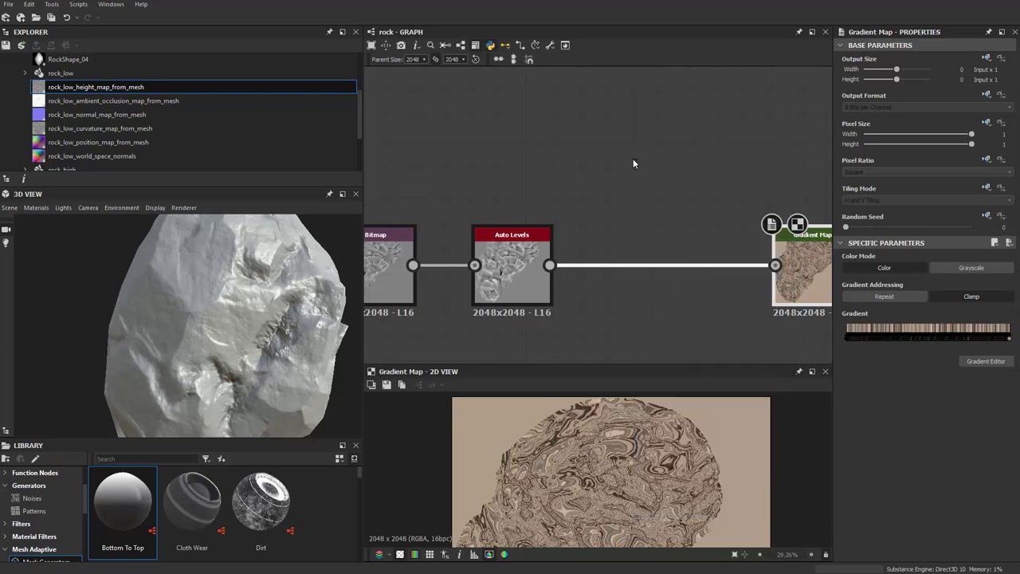
key(f)
mouse_move(787, 239)
mouse_down()
mouse_move(645, 175)
mouse_move(655, 272)
mouse_up()
scroll(629, 271, up, 2)
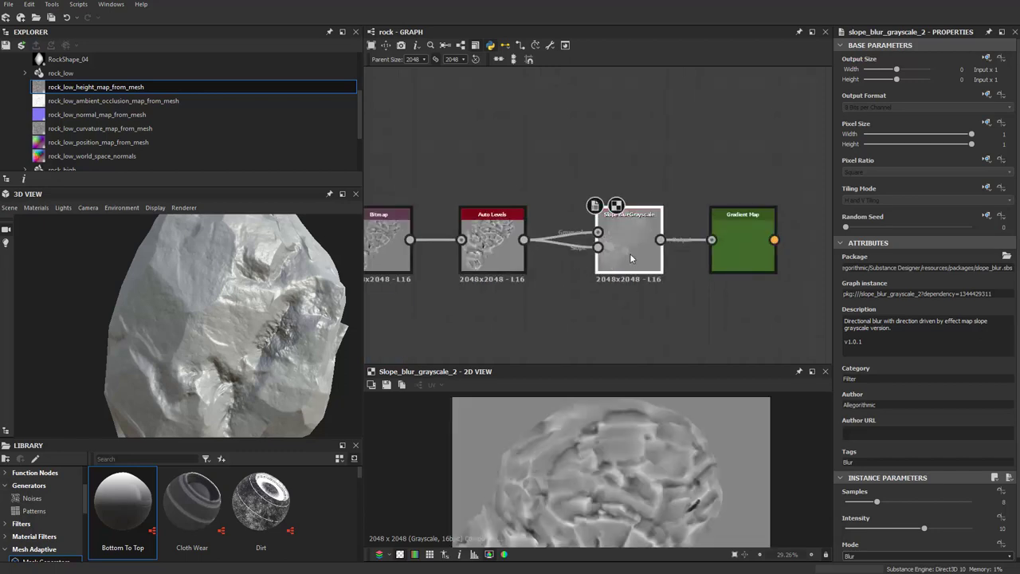
scroll(630, 258, up, 2)
scroll(628, 481, up, 3)
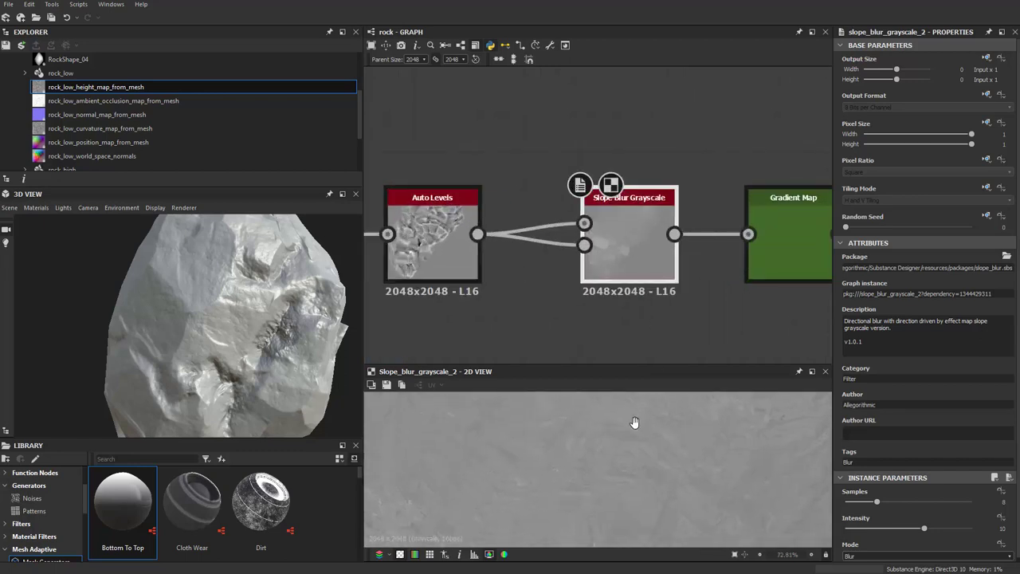
click(766, 255)
scroll(606, 465, up, 3)
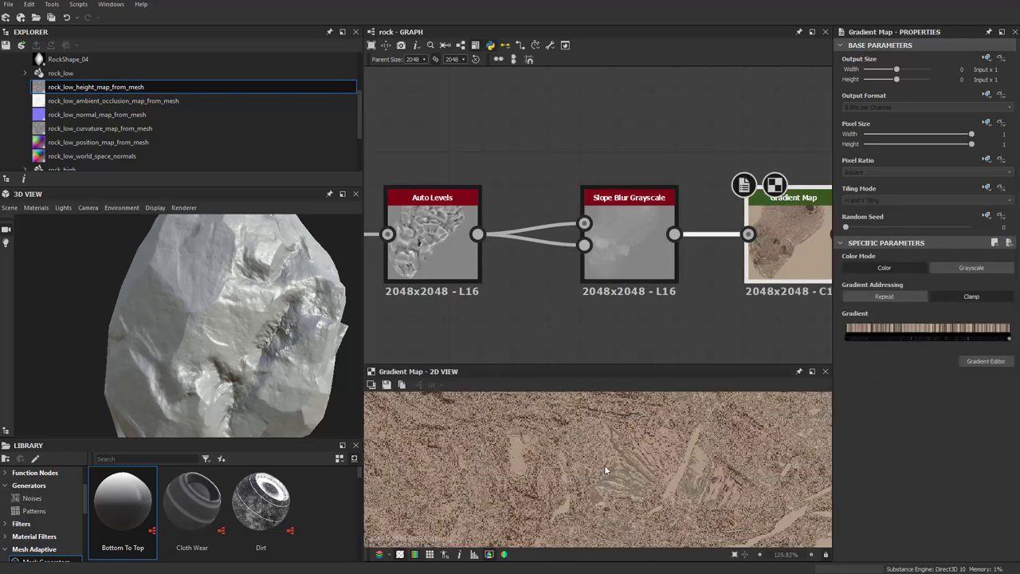
scroll(566, 460, up, 5)
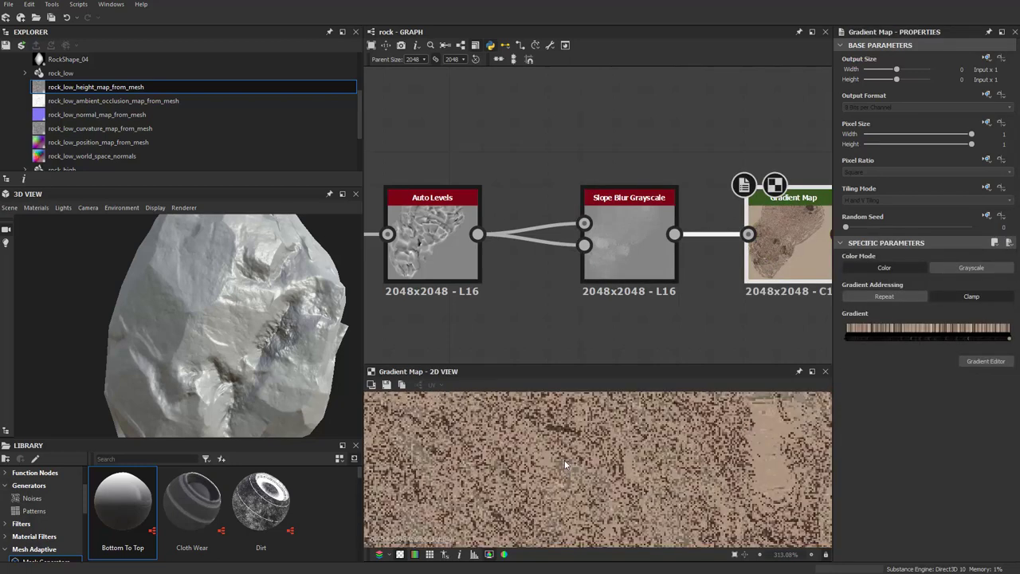
scroll(564, 460, down, 5)
scroll(590, 345, down, 3)
Connect the Gradient Map's output pin to the Base Color output node's input.
middle_drag(556, 267, 597, 213)
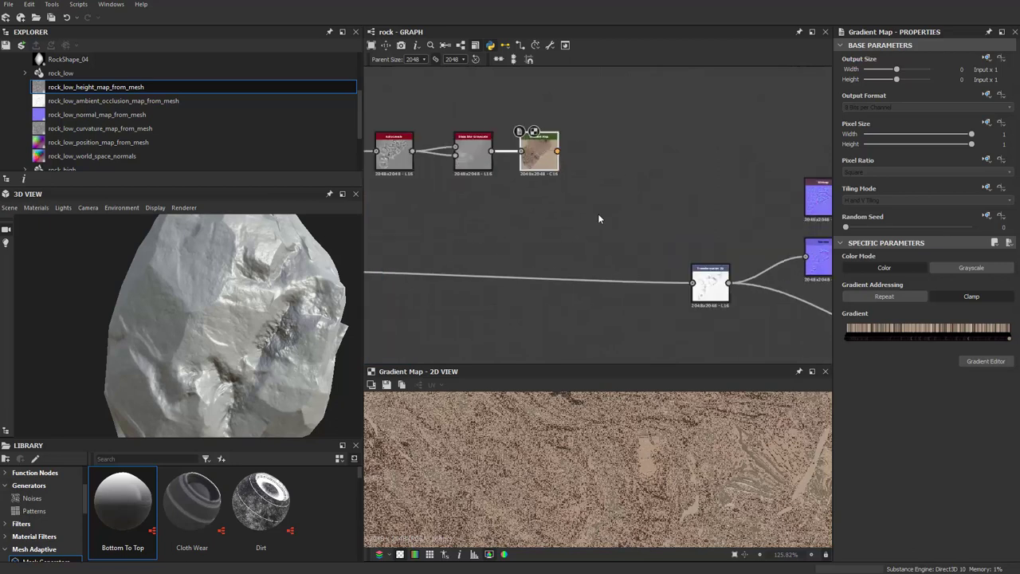
scroll(506, 469, up, 2)
scroll(506, 469, down, 3)
scroll(505, 470, up, 4)
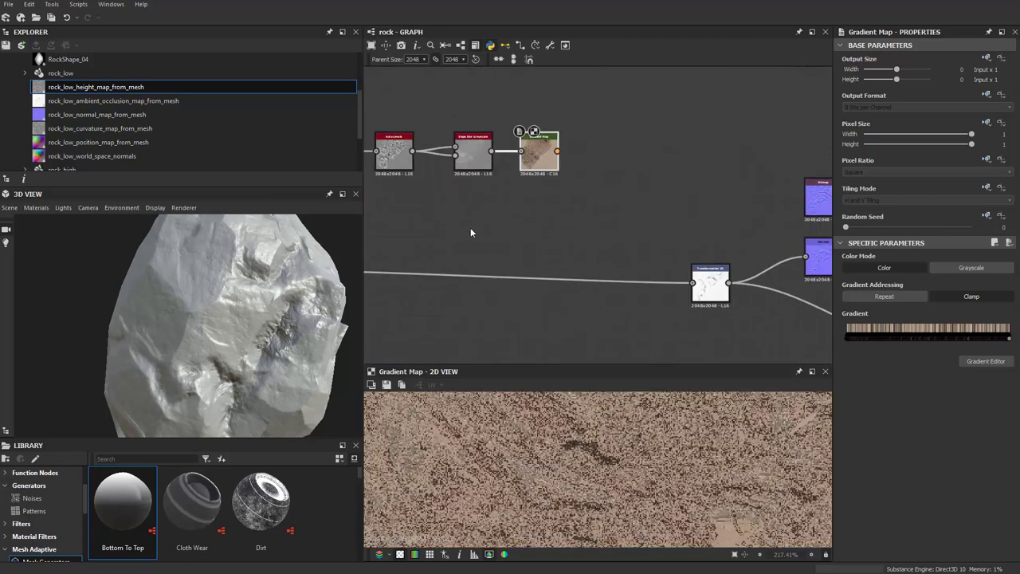
scroll(470, 232, up, 2)
scroll(721, 163, up, 1)
mouse_move(721, 163)
middle_down()
mouse_move(571, 246)
mouse_move(448, 227)
mouse_move(503, 212)
mouse_move(735, 246)
mouse_move(494, 224)
mouse_move(531, 205)
middle_up()
scroll(735, 245, down, 3)
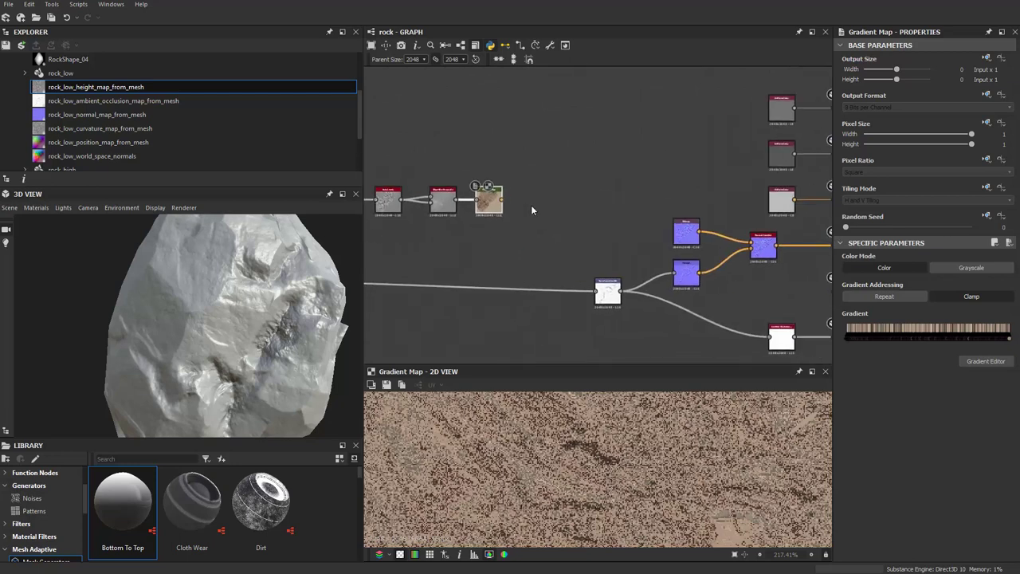
scroll(587, 187, up, 2)
scroll(686, 184, up, 2)
scroll(685, 184, down, 2)
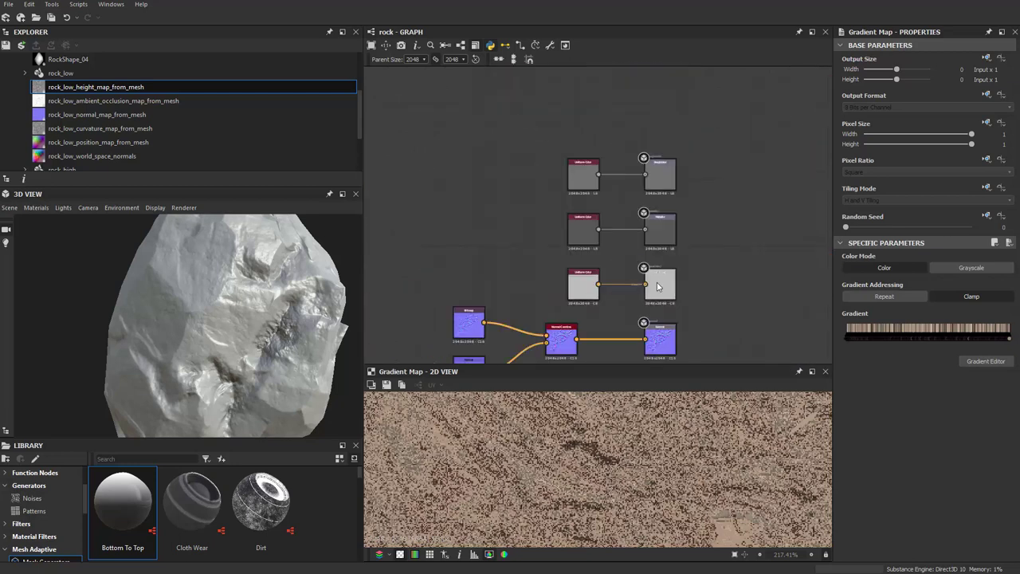
mouse_move(685, 184)
middle_down()
mouse_move(469, 285)
mouse_move(598, 331)
middle_up()
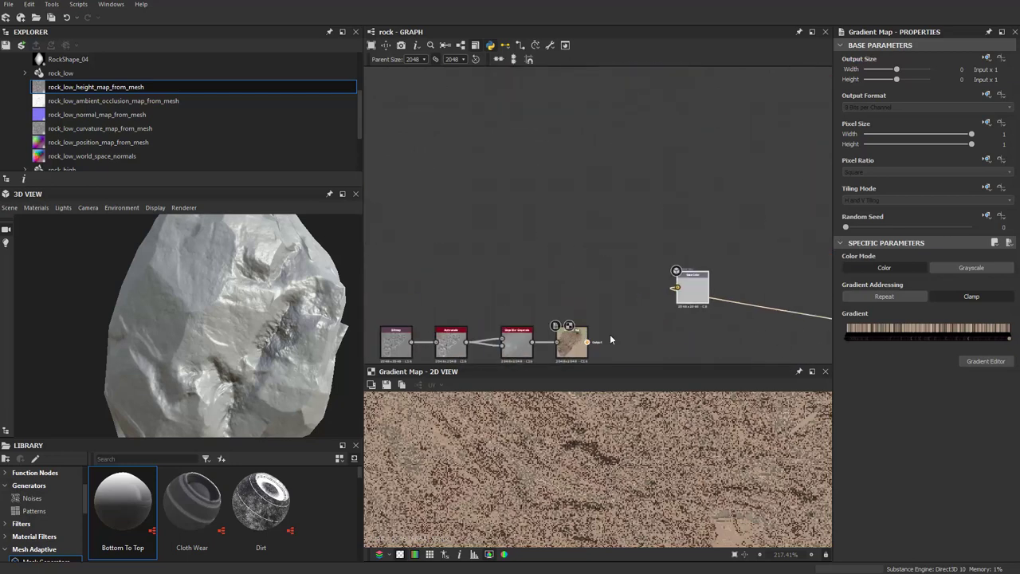
mouse_move(263, 323)
mouse_down()
mouse_move(216, 330)
mouse_move(149, 319)
mouse_move(179, 335)
mouse_move(315, 338)
mouse_move(190, 388)
mouse_move(192, 366)
mouse_move(245, 363)
mouse_move(180, 391)
mouse_move(186, 371)
mouse_move(153, 377)
mouse_move(227, 361)
mouse_move(266, 319)
mouse_move(253, 324)
mouse_move(266, 328)
mouse_move(193, 331)
mouse_move(174, 273)
mouse_move(164, 294)
mouse_move(226, 304)
mouse_move(233, 357)
mouse_move(255, 326)
mouse_move(243, 350)
mouse_move(380, 281)
mouse_up()
Reframe the node chain and orbit the rock to check the brown marbled colouring.
scroll(243, 356, down, 5)
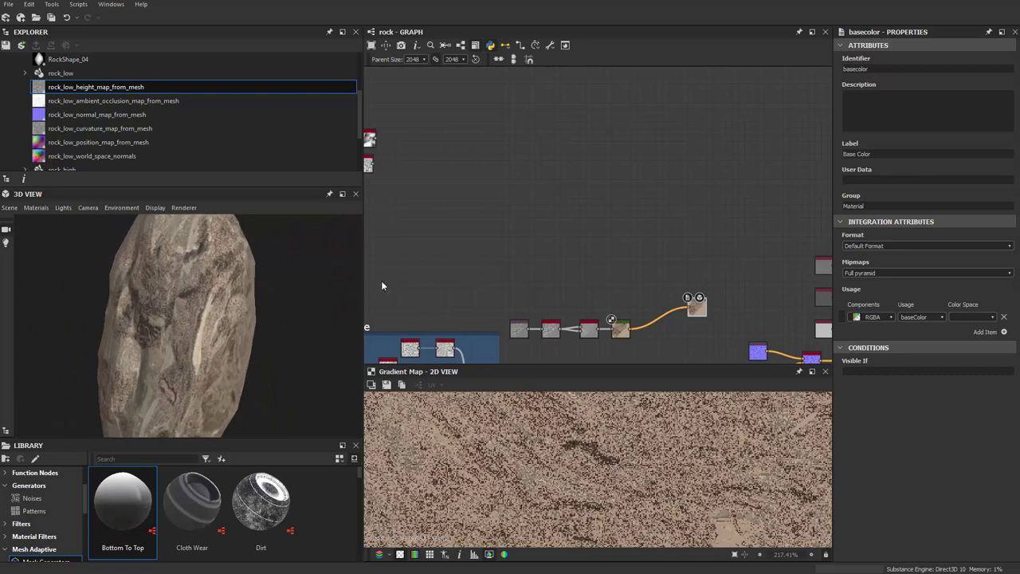
scroll(558, 276, up, 1)
middle_drag(565, 277, 635, 218)
scroll(635, 218, up, 2)
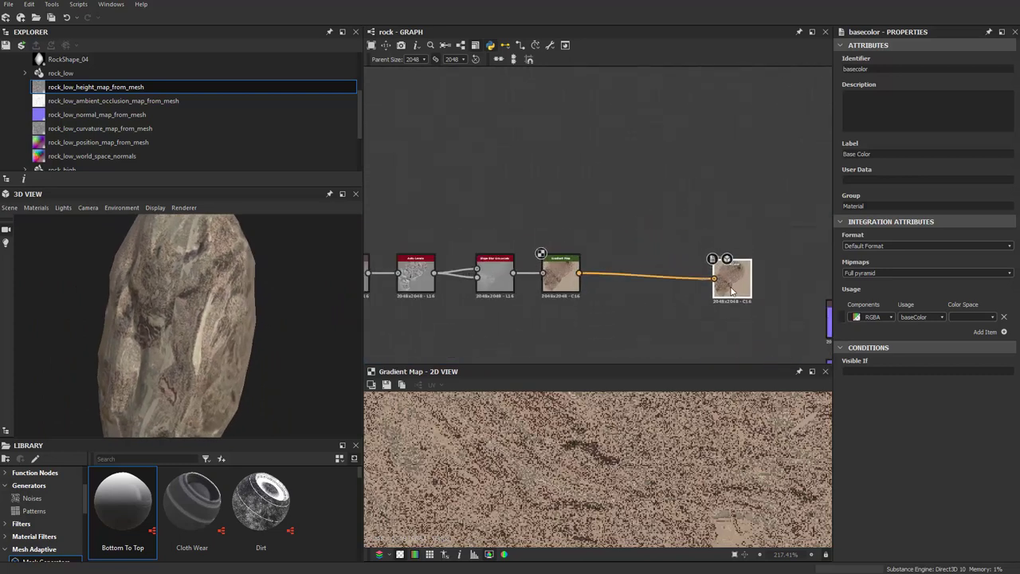
scroll(738, 288, up, 2)
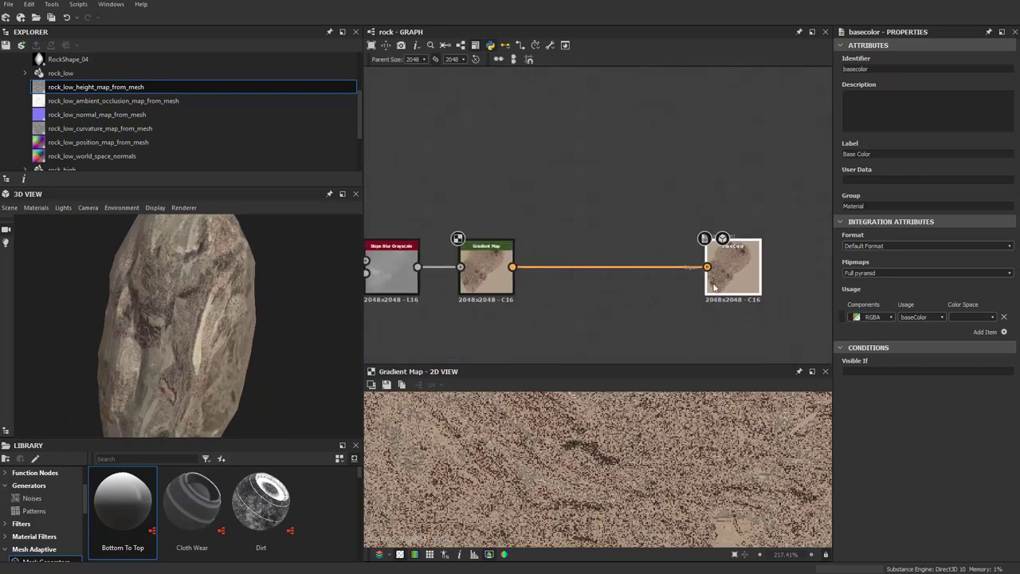
middle_drag(479, 194, 479, 213)
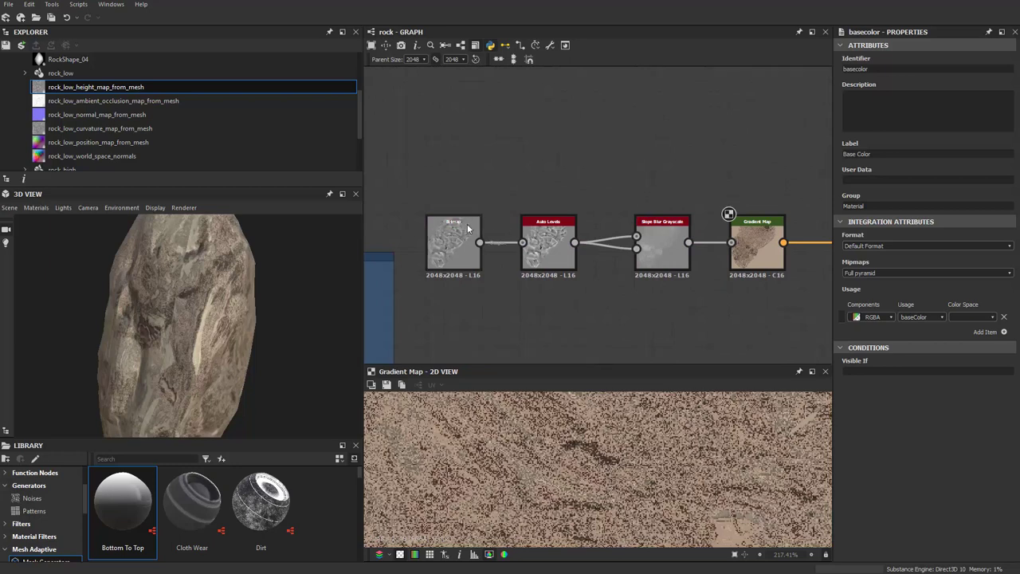
mouse_move(170, 331)
mouse_down()
mouse_move(215, 322)
mouse_move(141, 325)
mouse_move(129, 305)
mouse_move(167, 314)
mouse_move(157, 319)
mouse_move(207, 319)
mouse_up()
middle_drag(597, 284, 569, 285)
Add a second Gradient Map node fed by the Auto Levels height.
scroll(584, 163, up, 2)
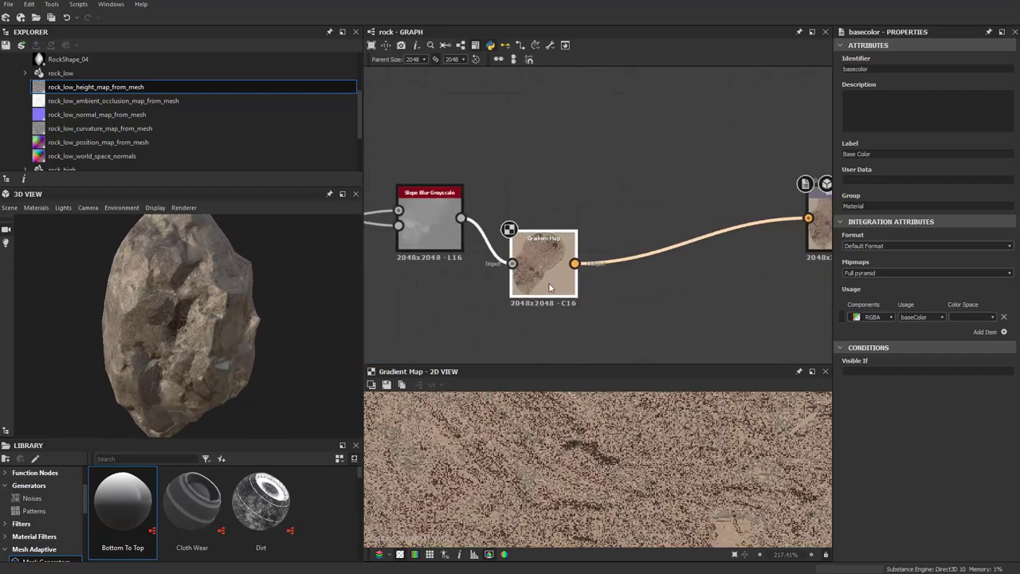
middle_drag(584, 163, 592, 154)
key(space)
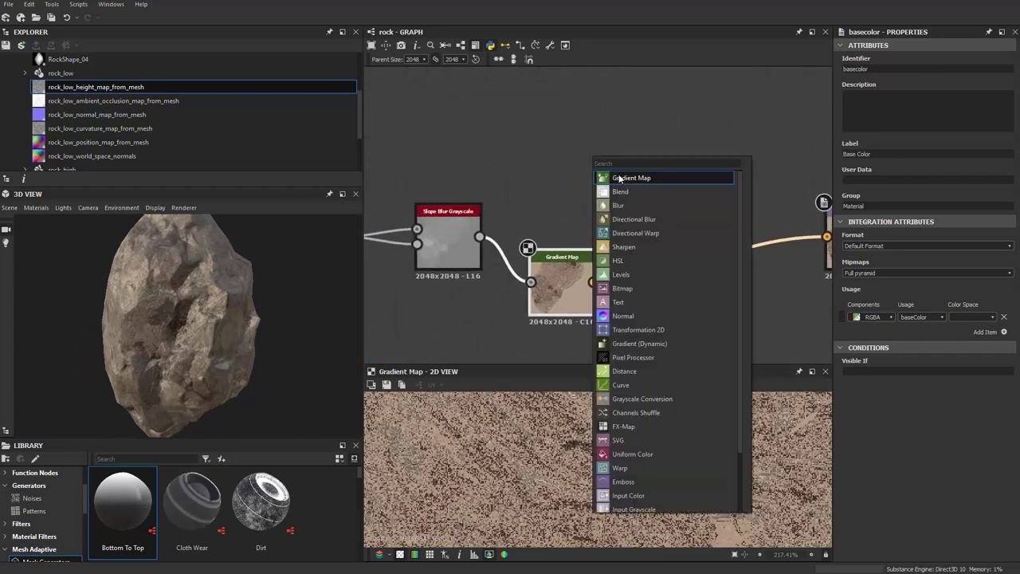
click(620, 178)
scroll(637, 239, down, 2)
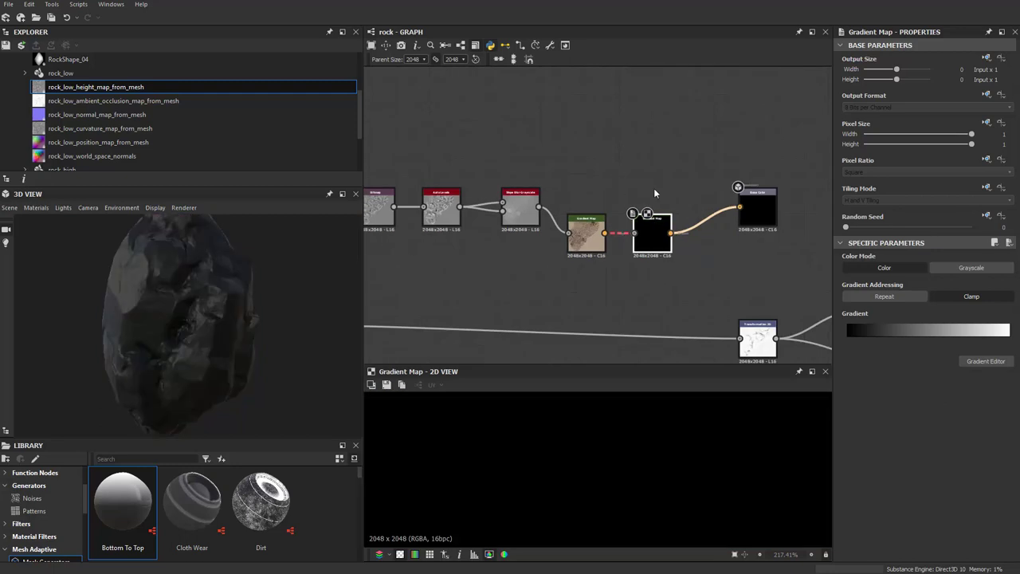
drag(651, 228, 625, 142)
drag(560, 150, 609, 141)
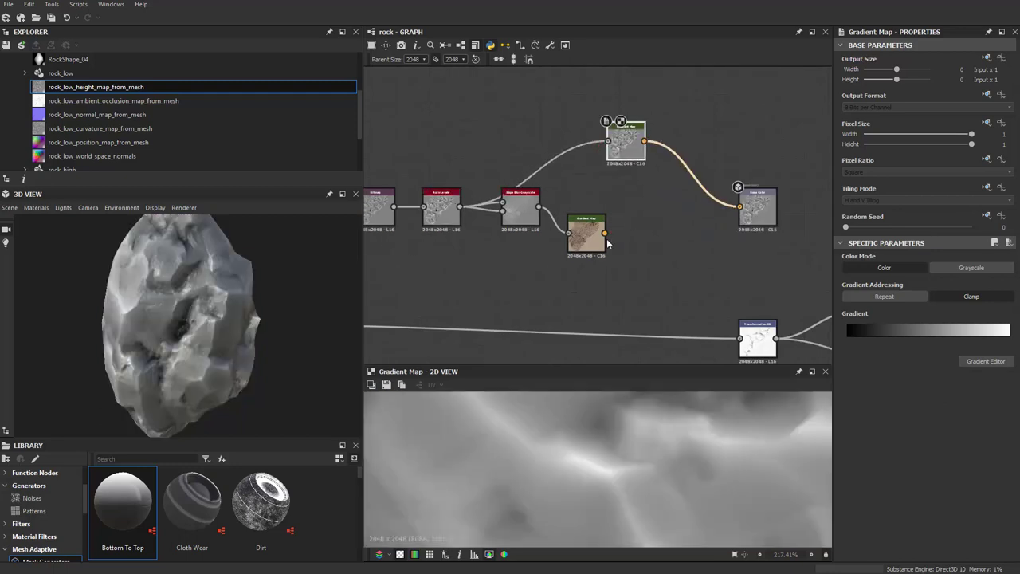
Reconnect the first Gradient Map to Base Color and check the new node's Gradient Editor.
drag(605, 232, 746, 213)
scroll(746, 214, up, 2)
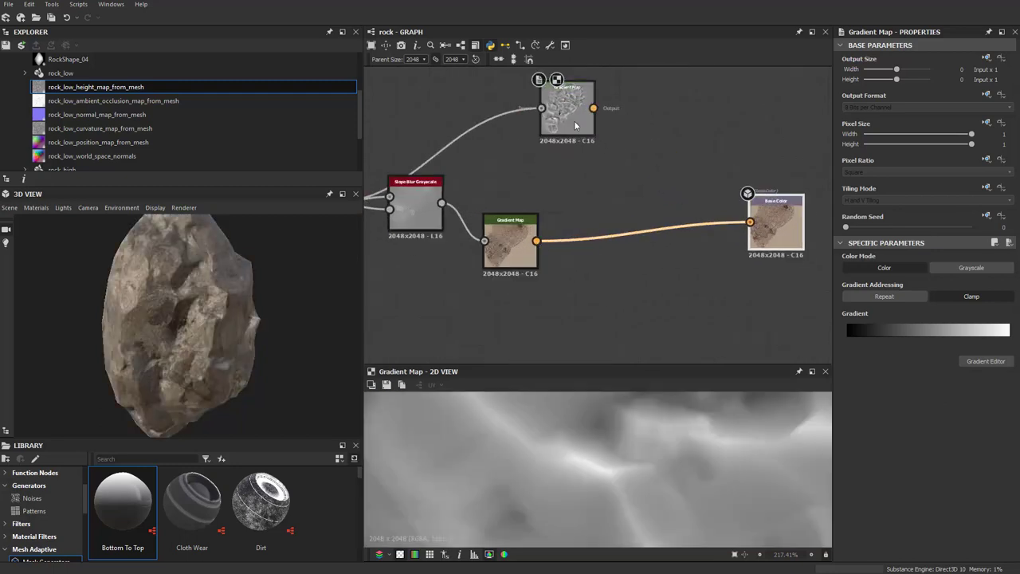
drag(571, 124, 519, 128)
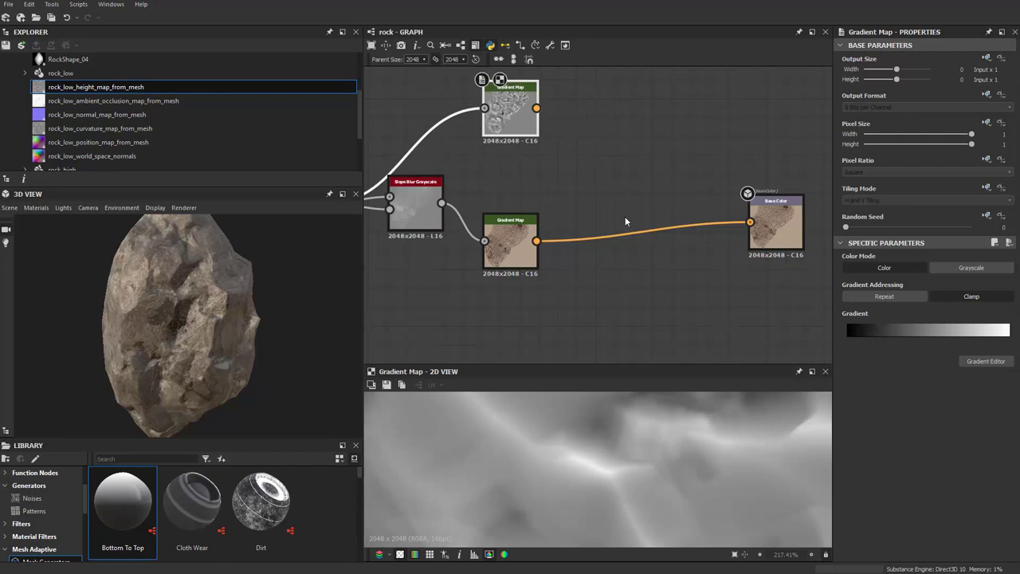
click(986, 362)
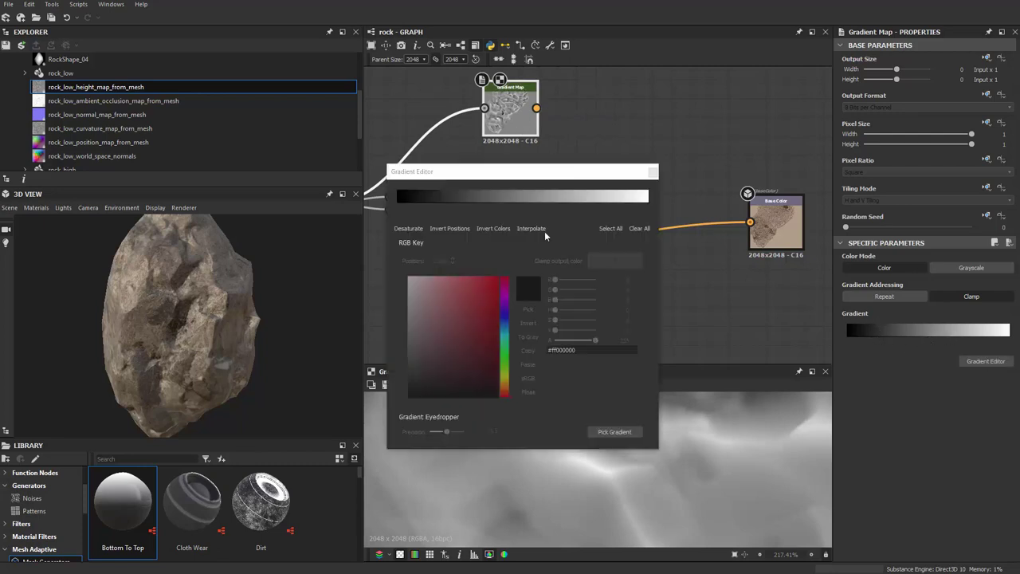
click(659, 186)
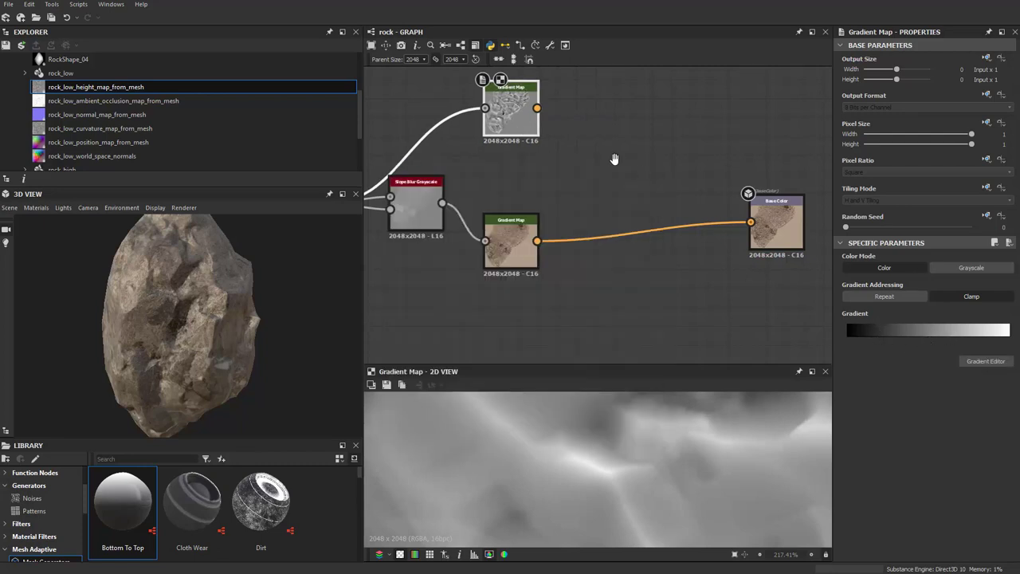
middle_drag(610, 160, 603, 183)
Add a Blend node with the top Gradient Map as Foreground, lower as Background, output to Base Color.
key(space)
text(blend)
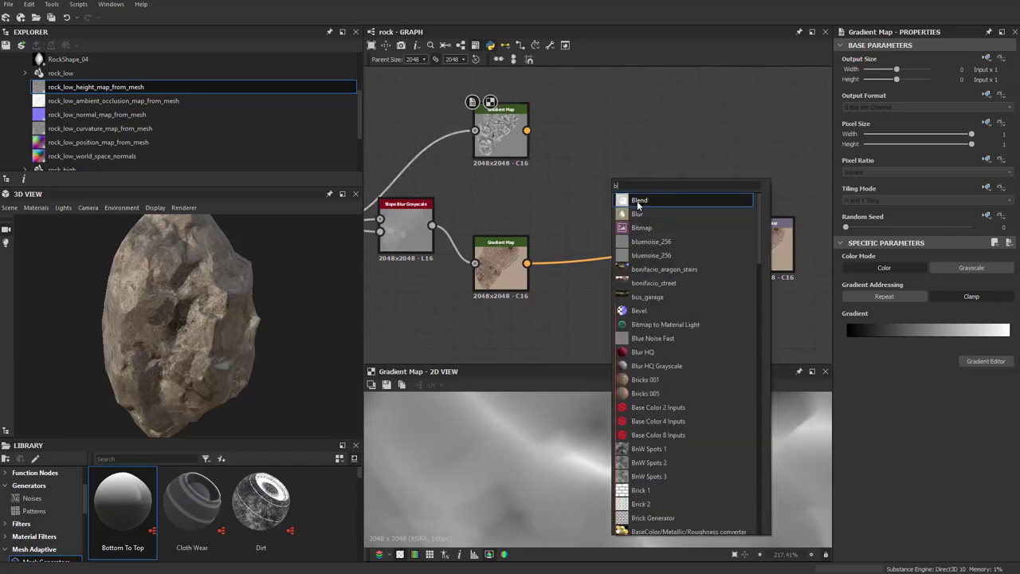
key(Return)
drag(564, 161, 588, 174)
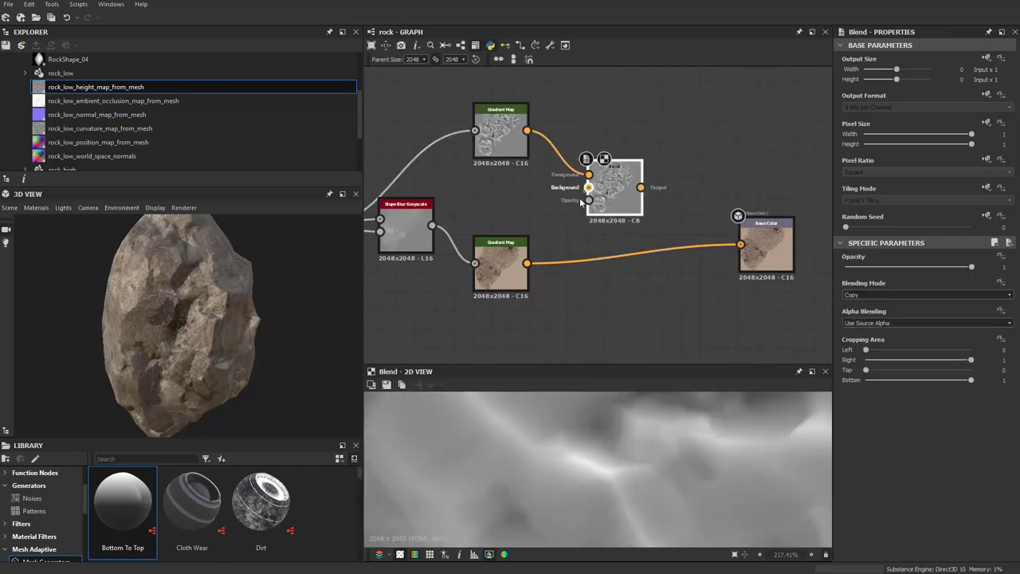
drag(668, 204, 740, 244)
drag(613, 183, 613, 213)
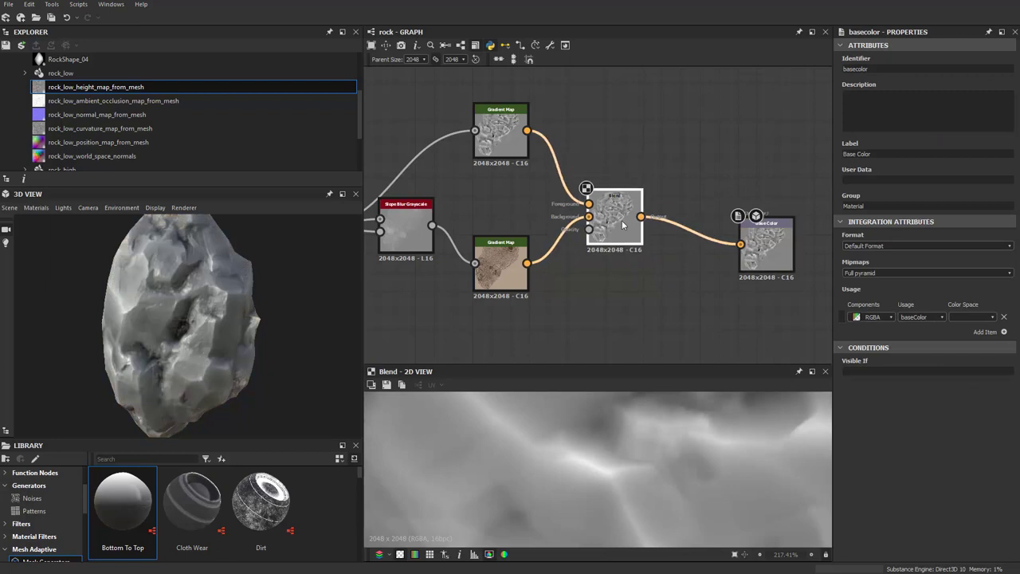
Set the Blend's Blending Mode to Multiply and inspect the darker rock.
click(860, 295)
click(854, 323)
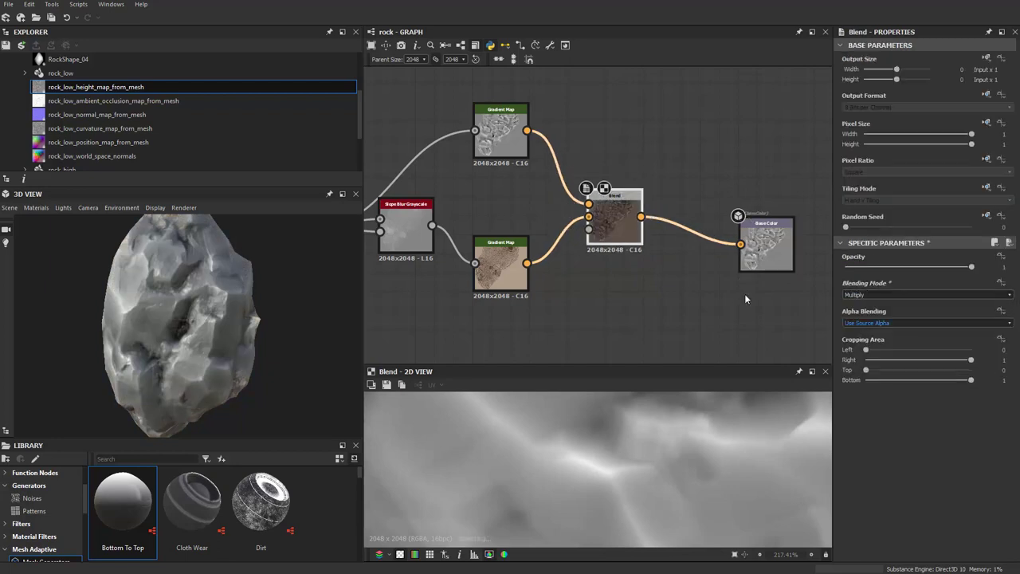
mouse_move(231, 283)
mouse_down()
mouse_move(236, 302)
mouse_move(385, 297)
mouse_move(172, 282)
mouse_move(235, 305)
mouse_move(217, 296)
mouse_up()
drag(616, 233, 618, 262)
middle_drag(502, 147, 560, 157)
middle_drag(677, 273, 577, 243)
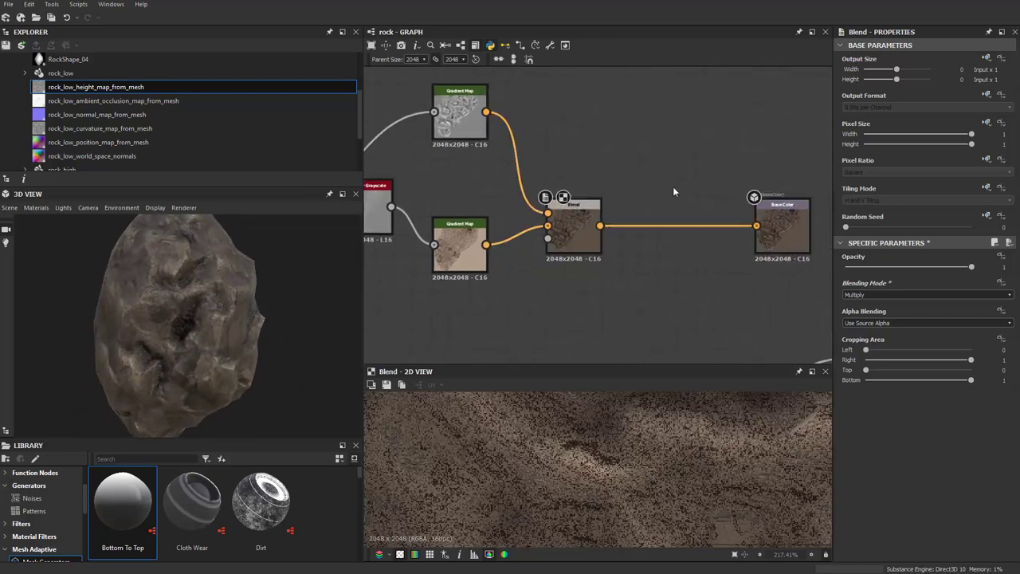
Insert an HSL node between Blend and Base Color with Lightness at 0.66.
key(space)
text(hsl)
key(Return)
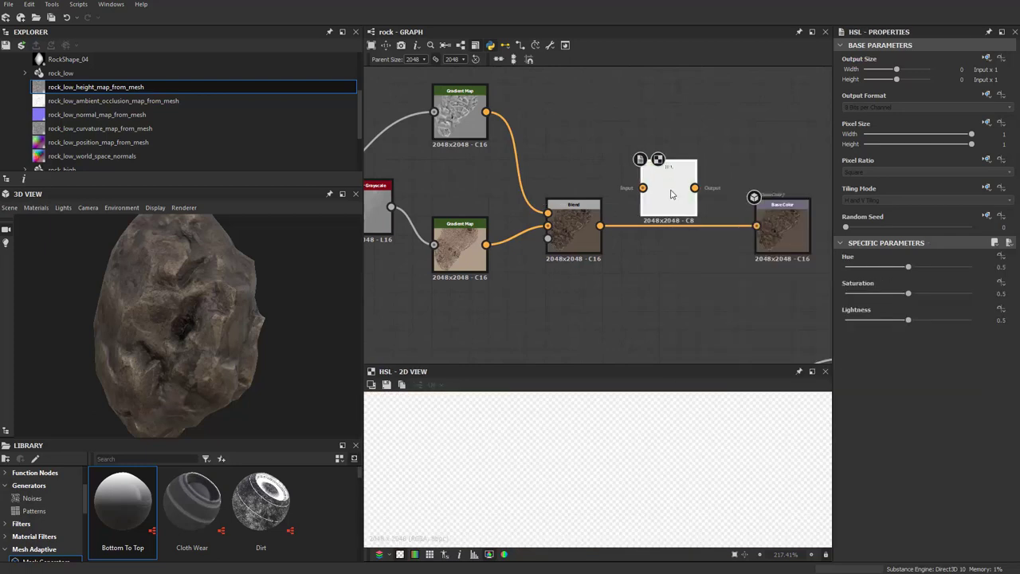
mouse_move(599, 227)
mouse_down()
mouse_move(642, 188)
mouse_move(670, 232)
mouse_up()
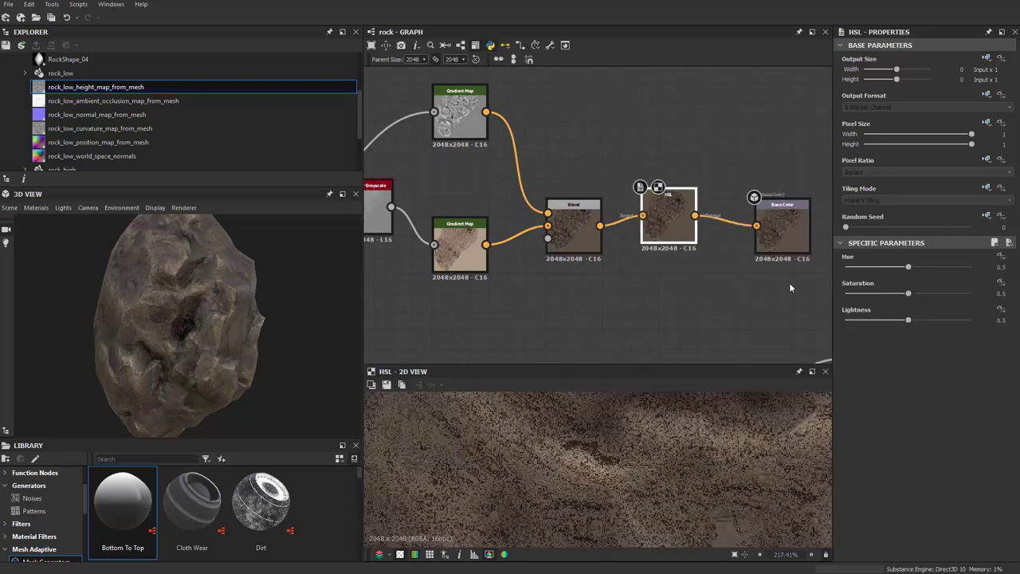
drag(927, 325, 931, 325)
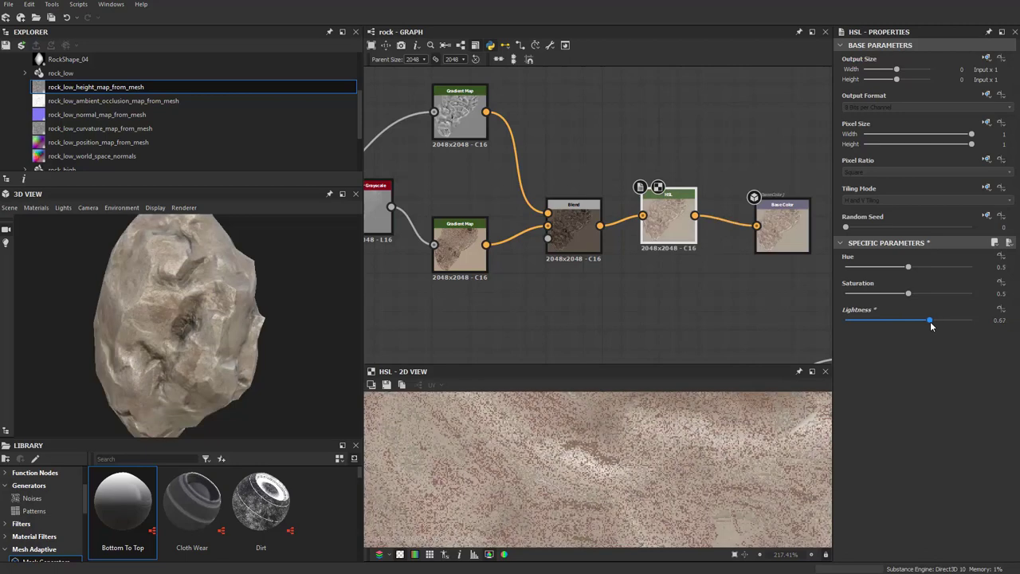
mouse_move(271, 326)
mouse_down()
mouse_move(214, 341)
mouse_move(270, 218)
mouse_move(205, 308)
mouse_move(232, 302)
mouse_move(209, 318)
mouse_move(256, 321)
mouse_move(138, 312)
mouse_move(175, 316)
mouse_up()
Tidy the colour node chain's position in the graph.
scroll(168, 318, down, 3)
scroll(167, 318, down, 3)
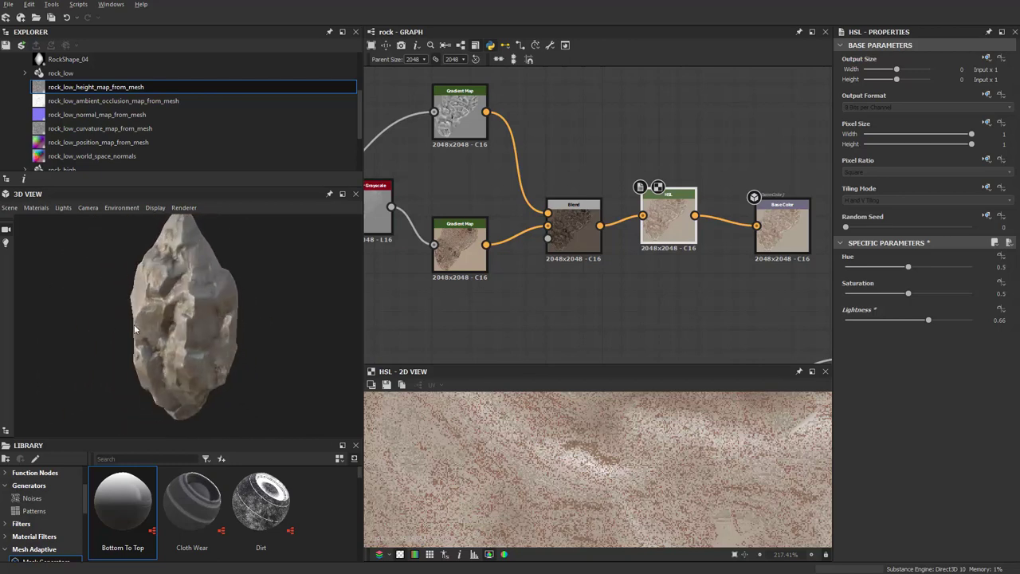
scroll(530, 325, down, 3)
scroll(557, 286, down, 1)
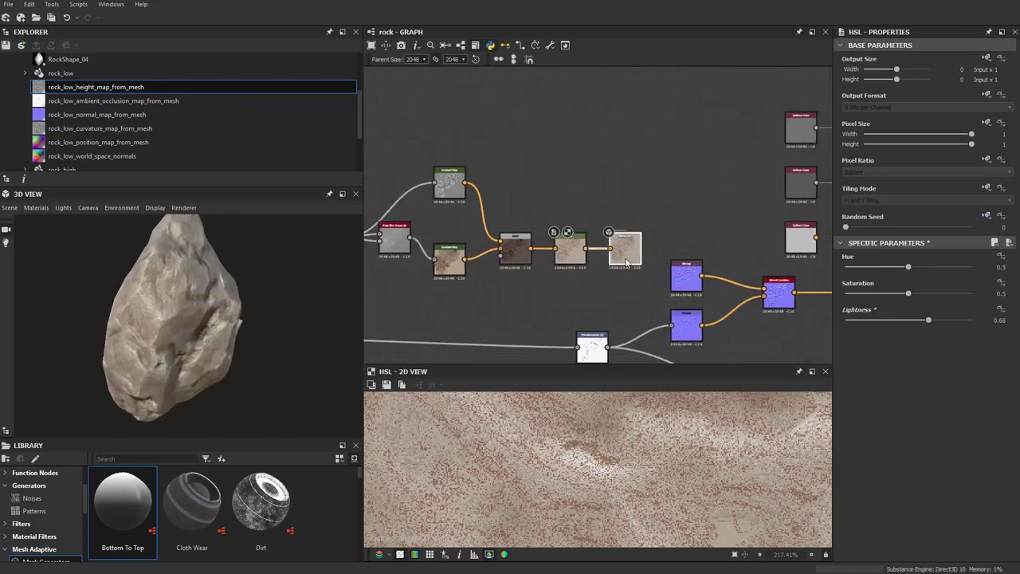
scroll(580, 178, down, 2)
middle_drag(444, 138, 560, 180)
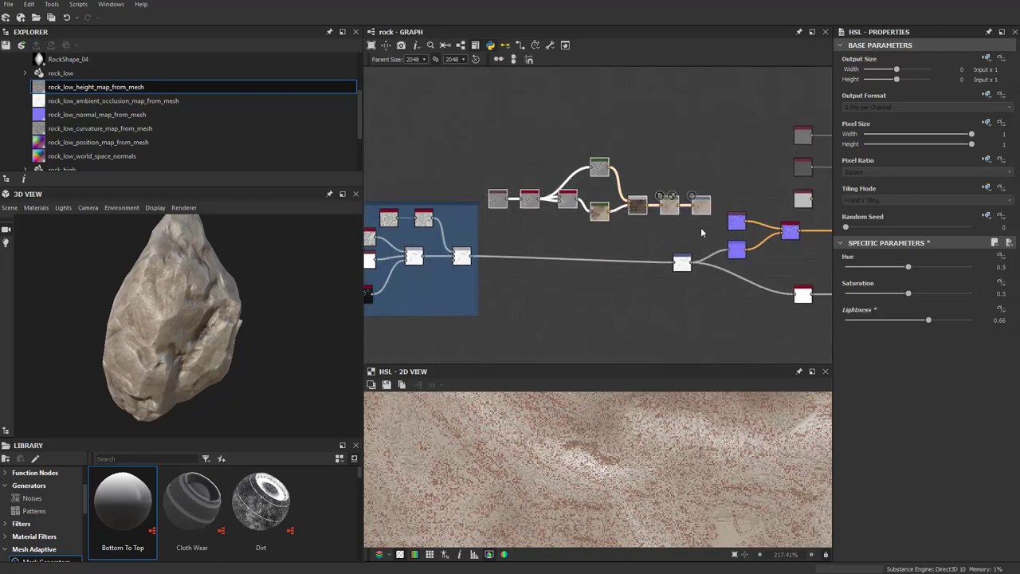
drag(701, 206, 645, 139)
scroll(605, 179, up, 2)
middle_drag(606, 179, 644, 233)
drag(700, 207, 747, 235)
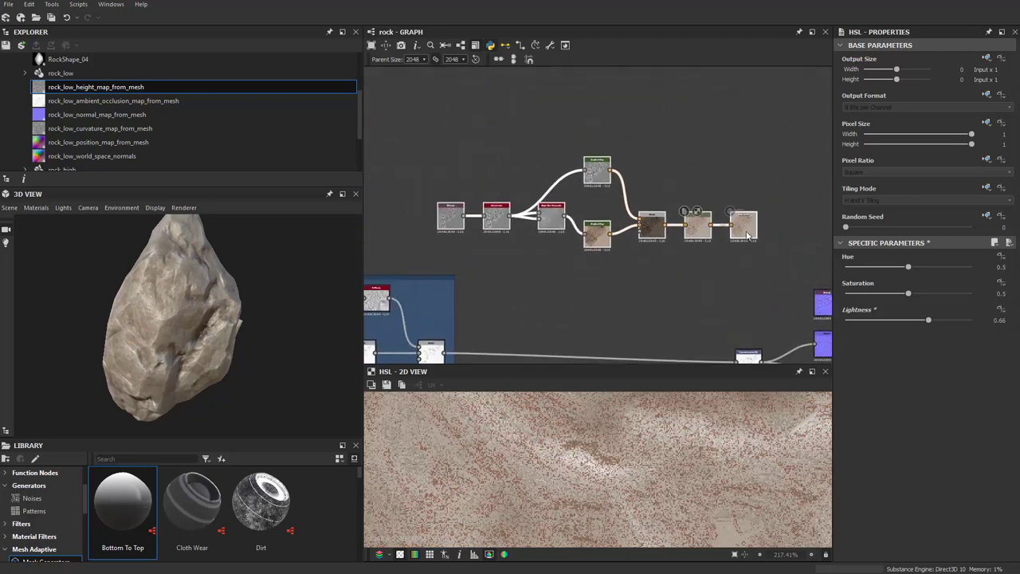
scroll(552, 139, up, 2)
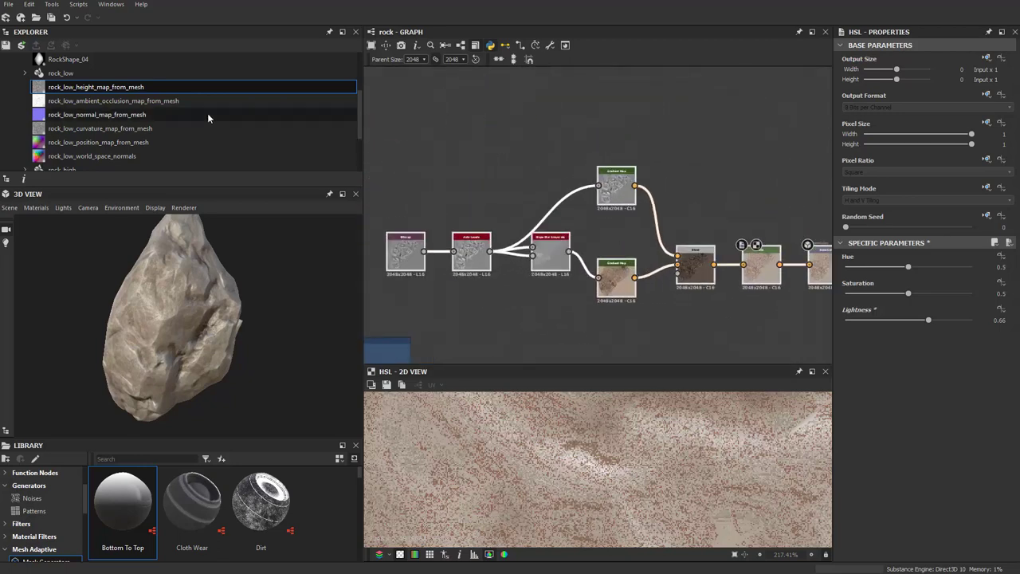
Add a Curvature Map from Mesh baker to rock_low's Bake model information list.
right_click(67, 75)
click(118, 174)
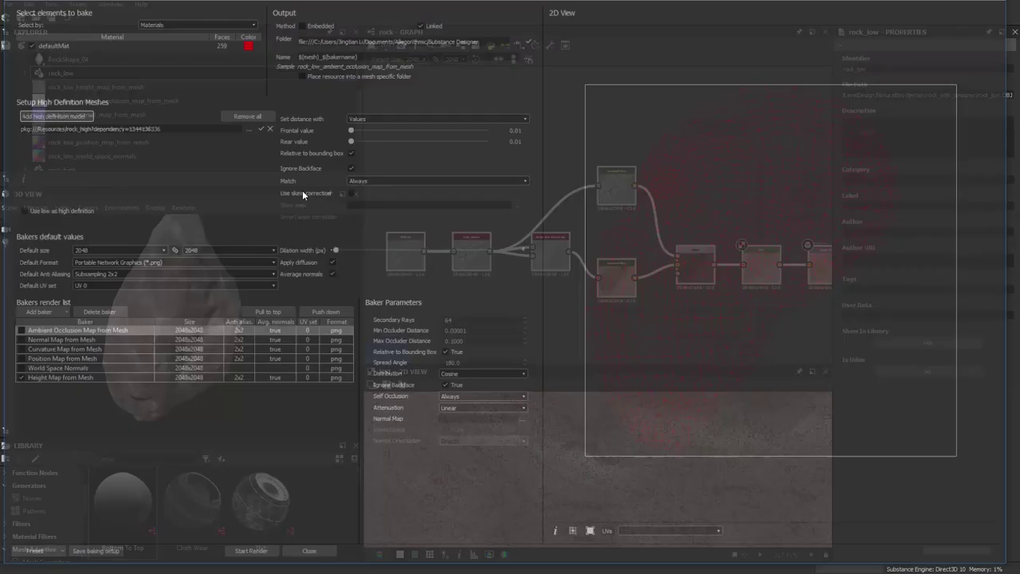
click(33, 312)
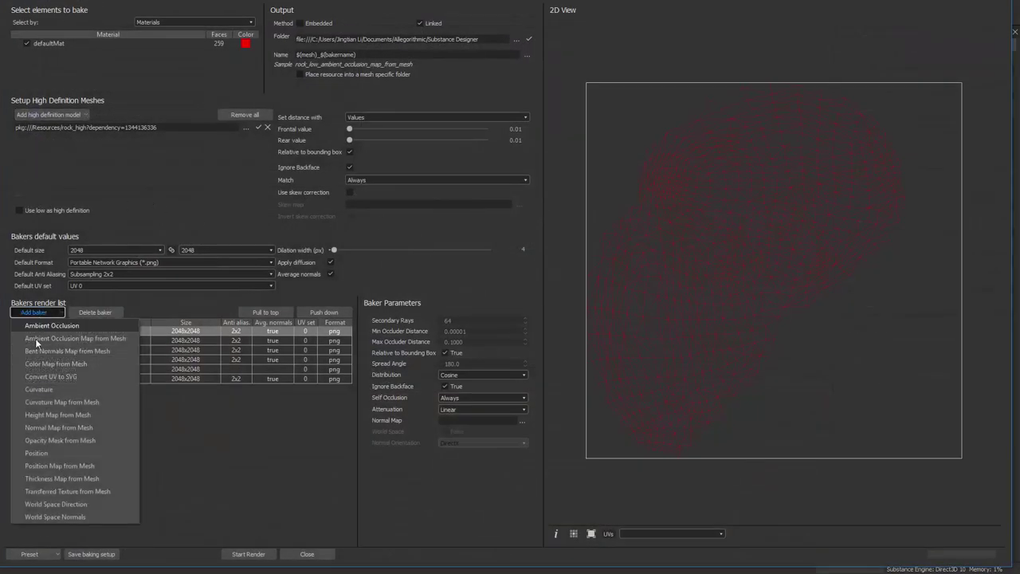
click(50, 402)
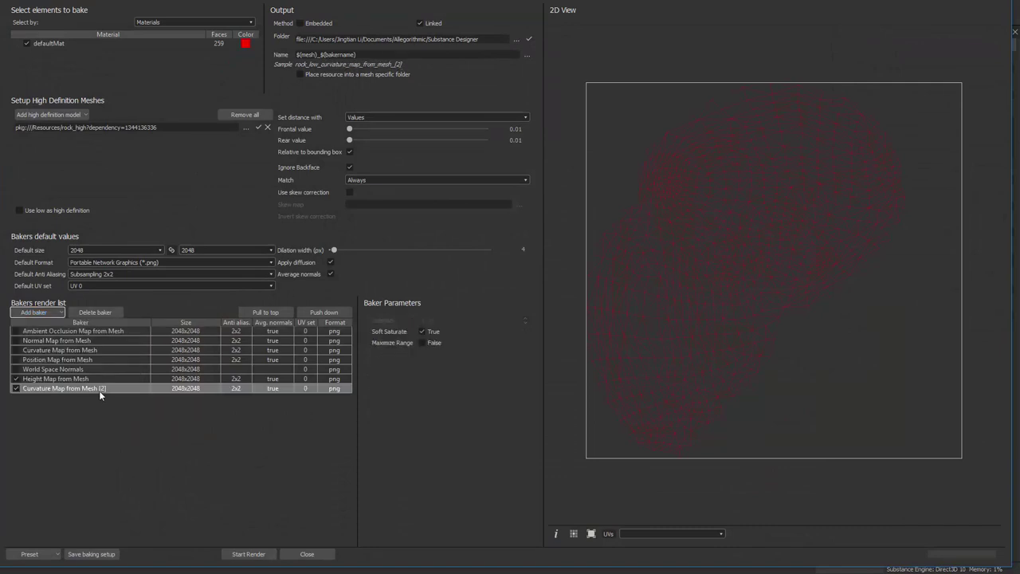
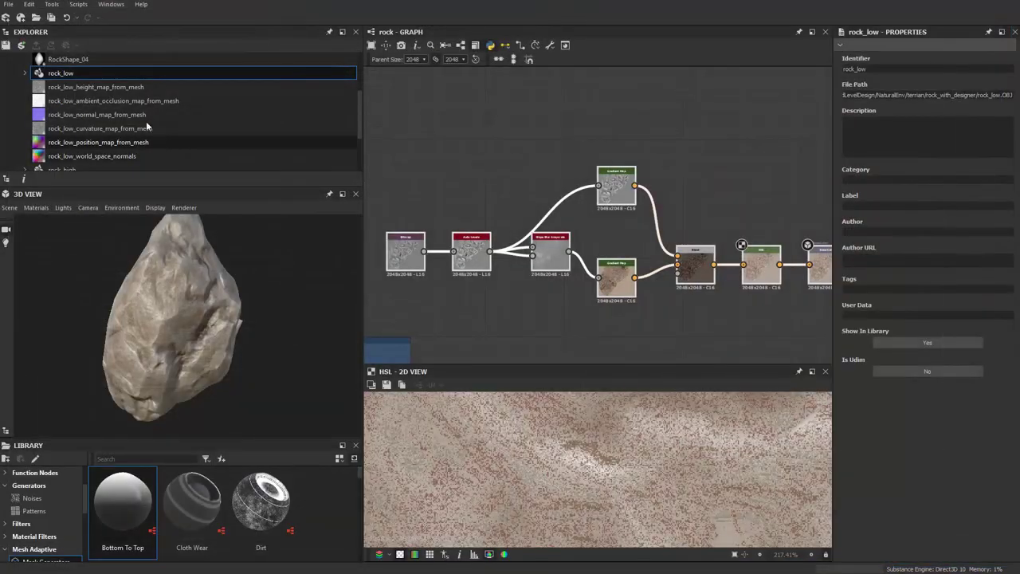
Drag rock_low_curvature_map_from_mesh from the Explorer into the rock graph.
drag(112, 127, 604, 139)
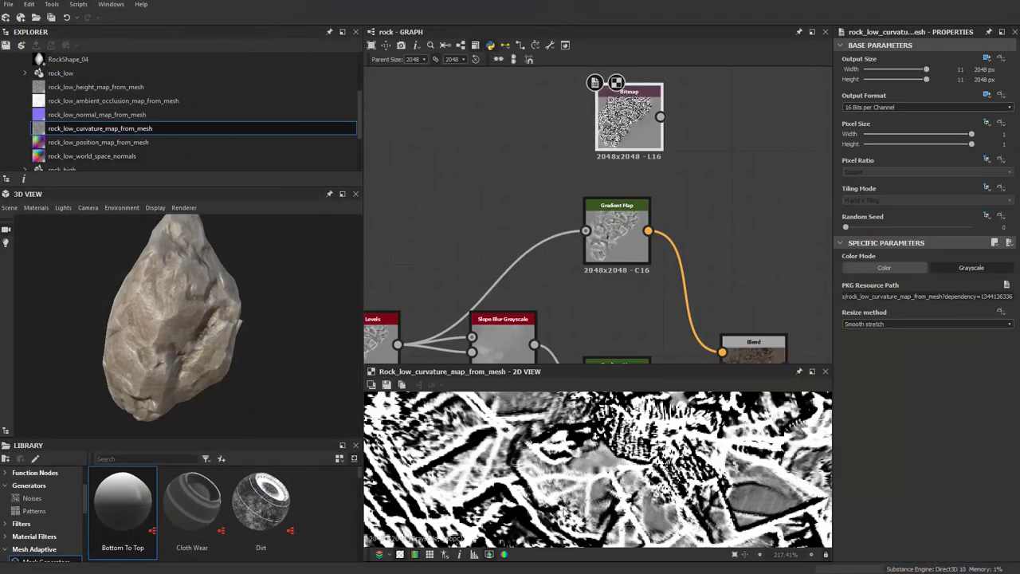
scroll(562, 431, down, 3)
scroll(561, 430, down, 2)
scroll(562, 430, up, 3)
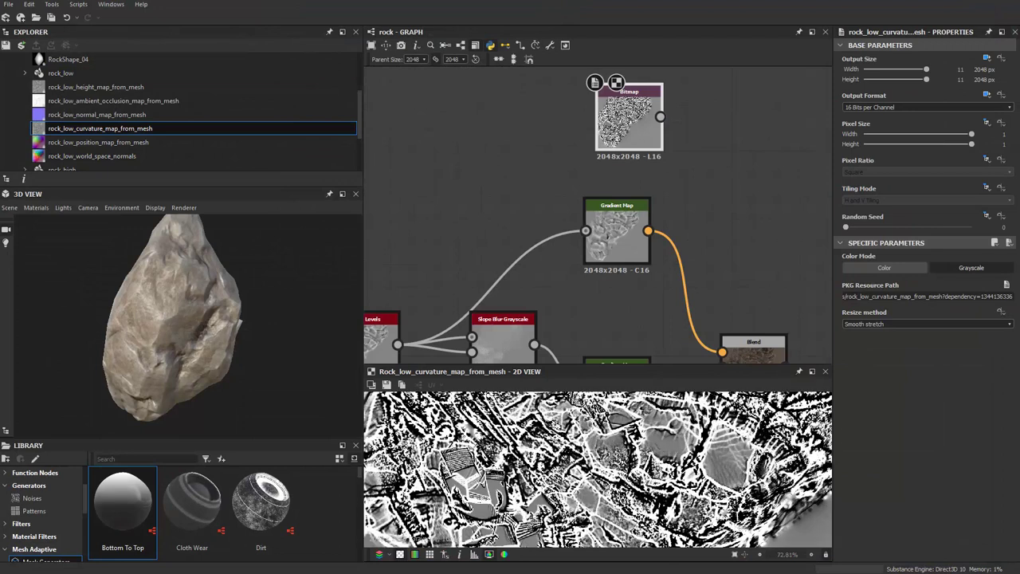
scroll(562, 430, down, 2)
scroll(562, 430, down, 3)
Position the curvature map node up-left, above the HSL node near Base Color.
middle_drag(644, 181, 564, 129)
drag(565, 130, 716, 211)
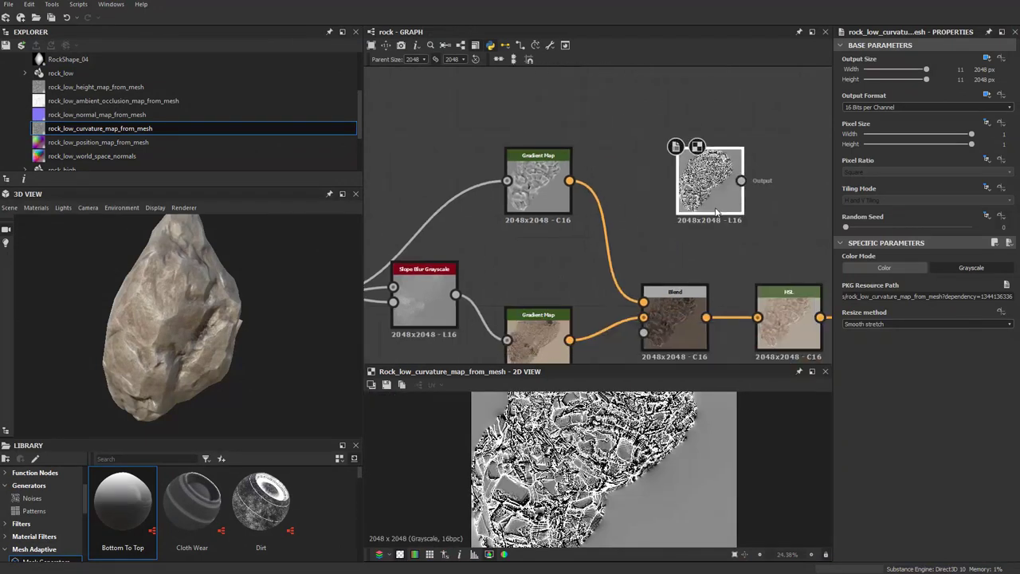
middle_drag(715, 211, 504, 215)
mouse_move(503, 215)
mouse_down()
mouse_move(639, 252)
mouse_move(571, 251)
mouse_up()
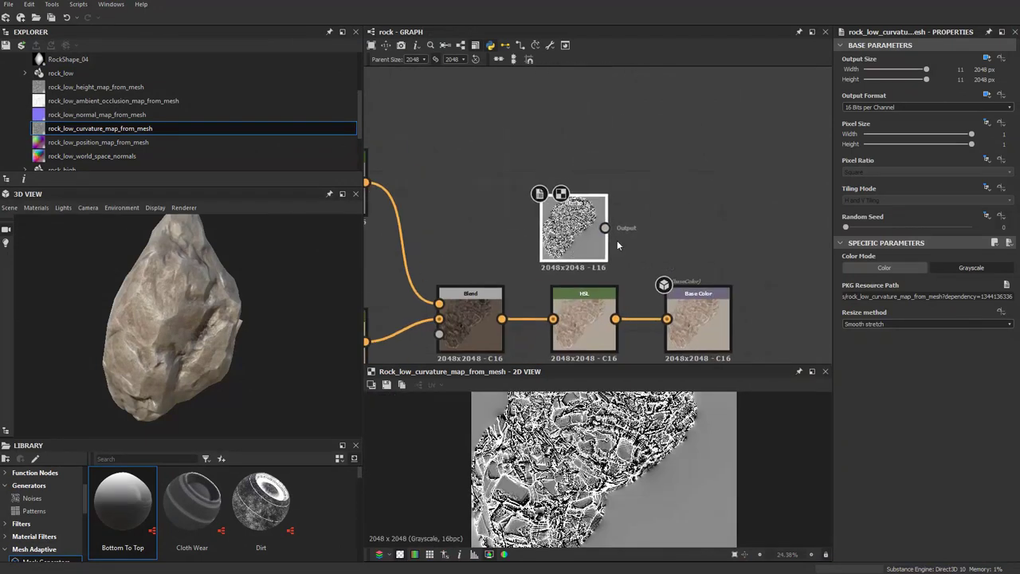
scroll(617, 244, up, 1)
mouse_move(712, 302)
middle_down()
mouse_move(629, 281)
mouse_move(645, 224)
middle_up()
drag(531, 177, 500, 131)
mouse_move(499, 132)
middle_down()
mouse_move(585, 168)
mouse_move(552, 146)
mouse_move(510, 160)
middle_up()
drag(510, 159, 468, 136)
Add a Histogram Scan fed by the curvature map and set its Position to 0.01.
right_click(582, 107)
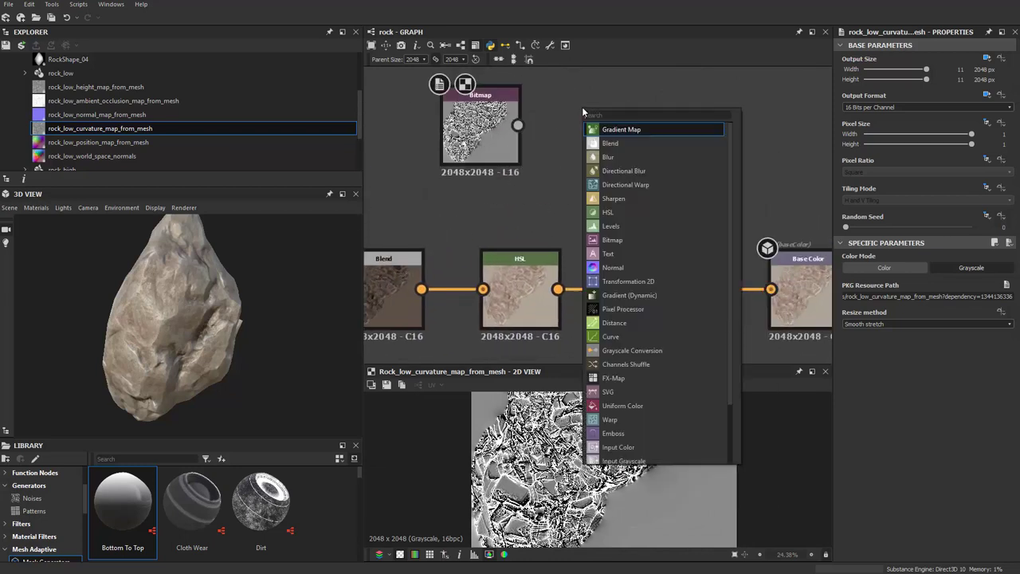
text(h)
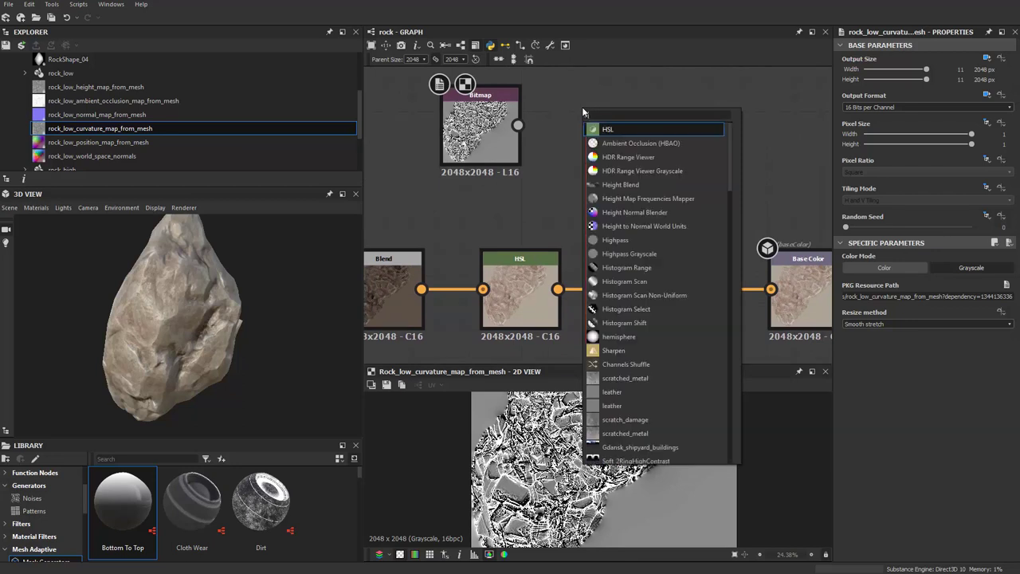
text(is)
key(Return)
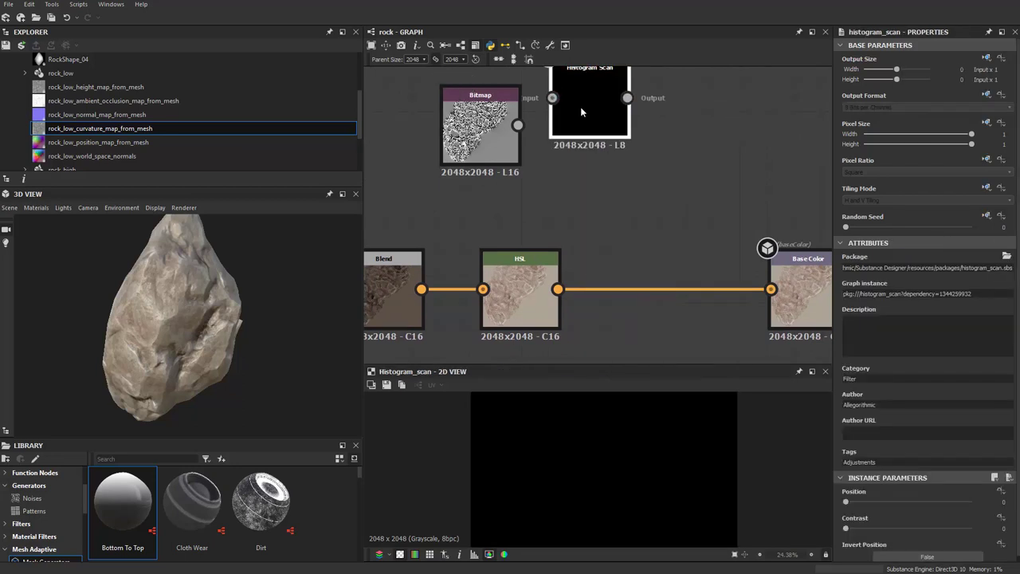
drag(582, 107, 597, 139)
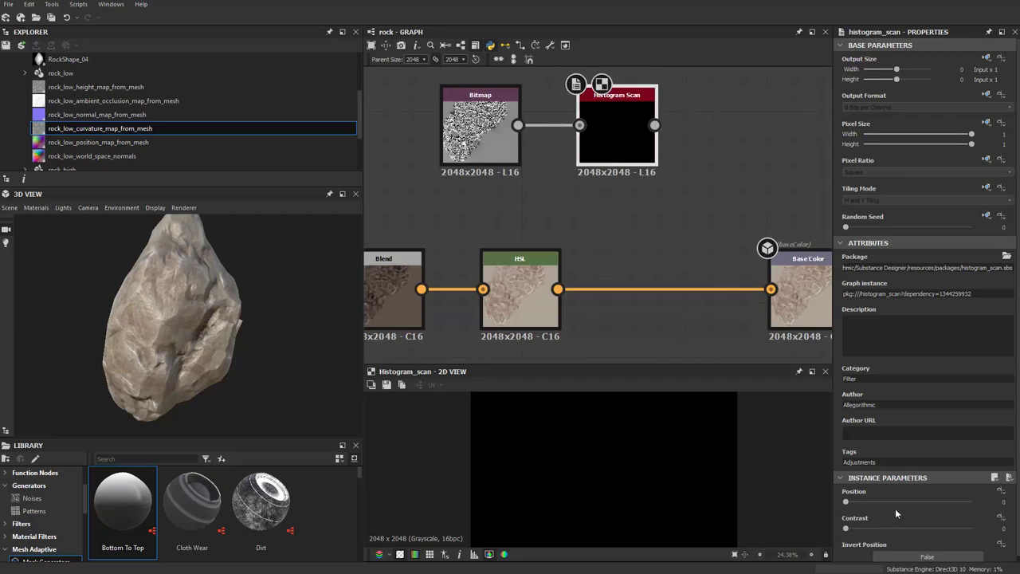
drag(852, 496, 858, 497)
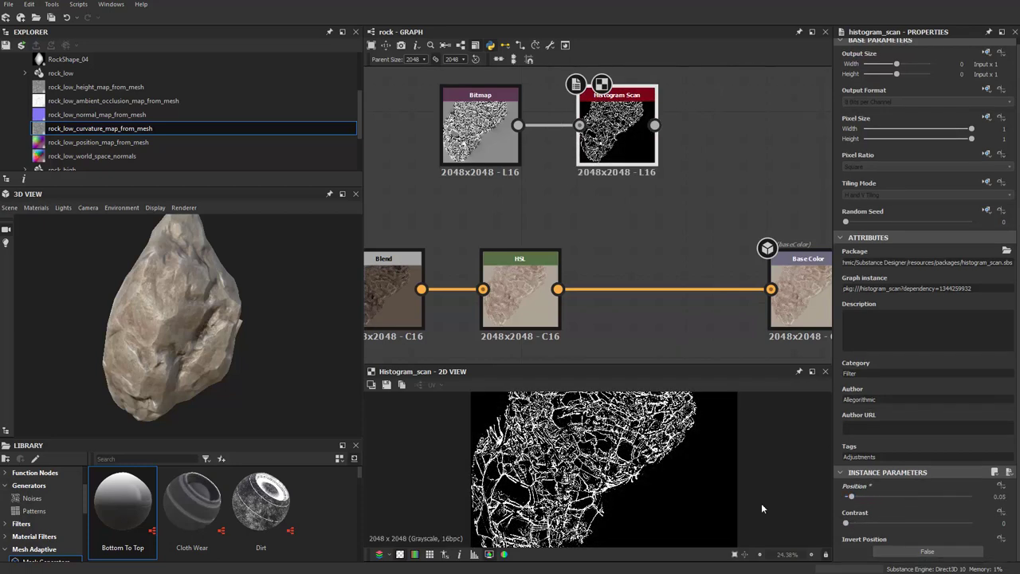
scroll(761, 508, up, 3)
scroll(761, 508, up, 2)
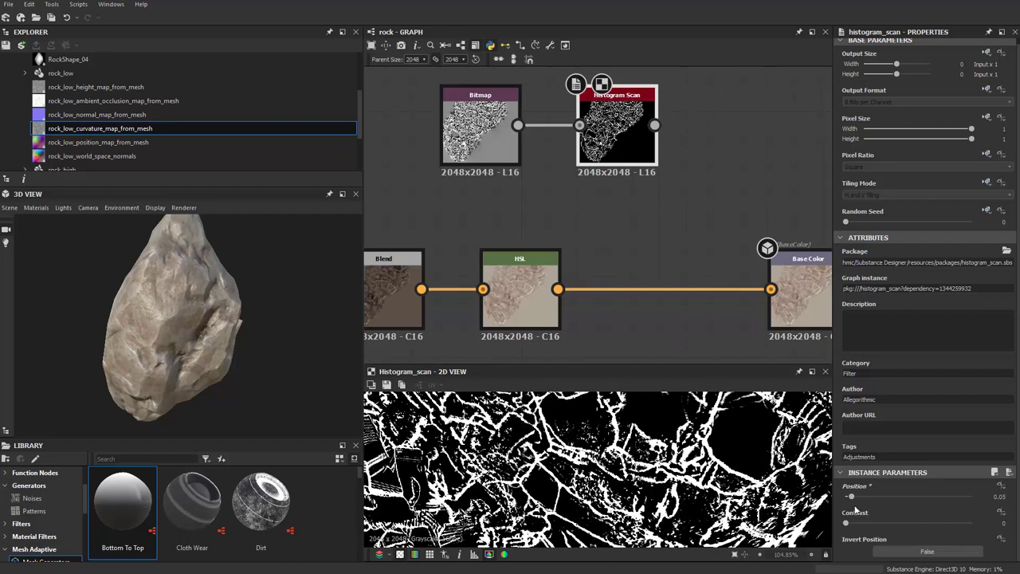
drag(850, 497, 846, 497)
scroll(593, 185, down, 2)
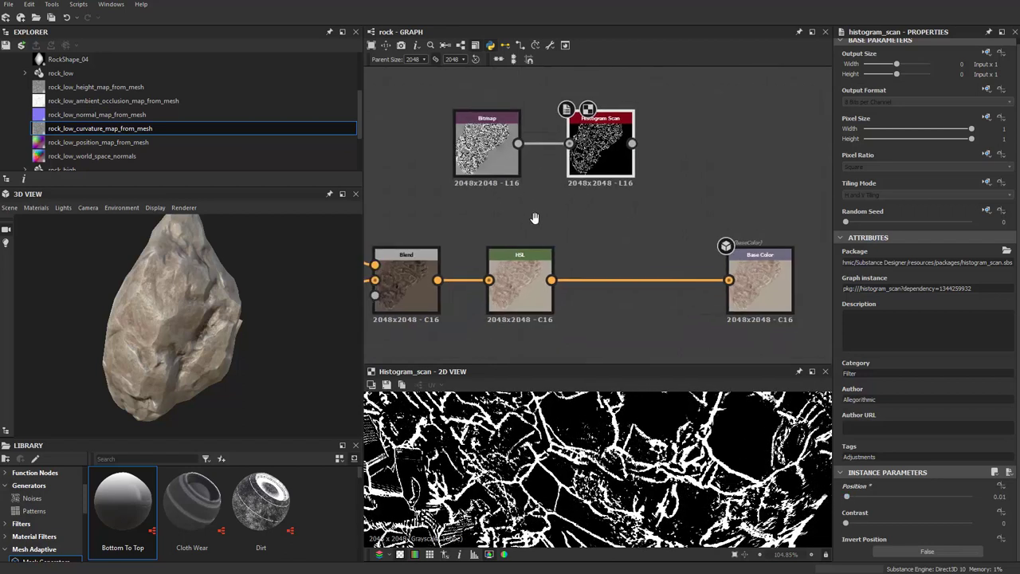
key(space)
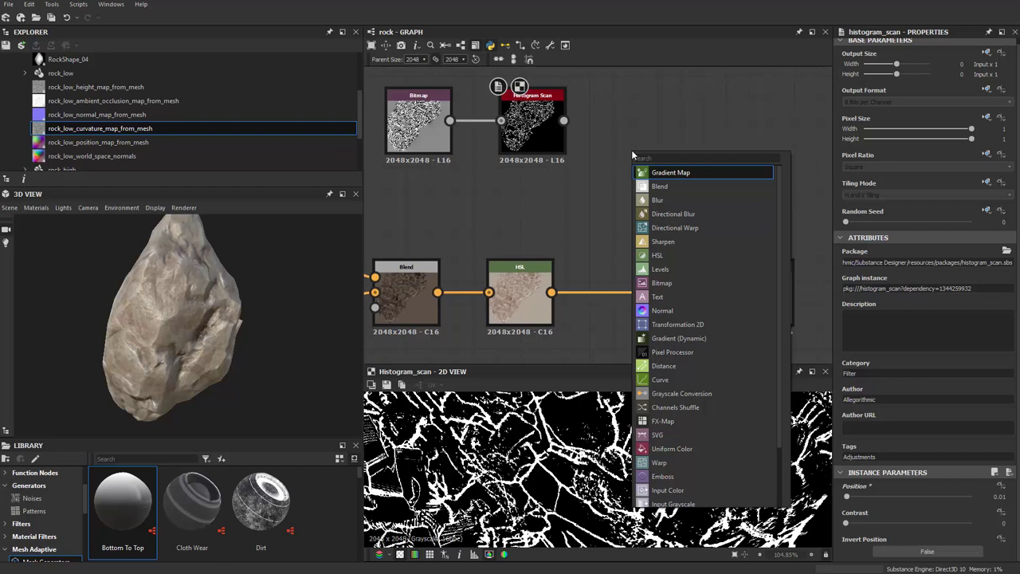
Add a Bevel node after the Histogram Scan with a negative Distance.
text(bev)
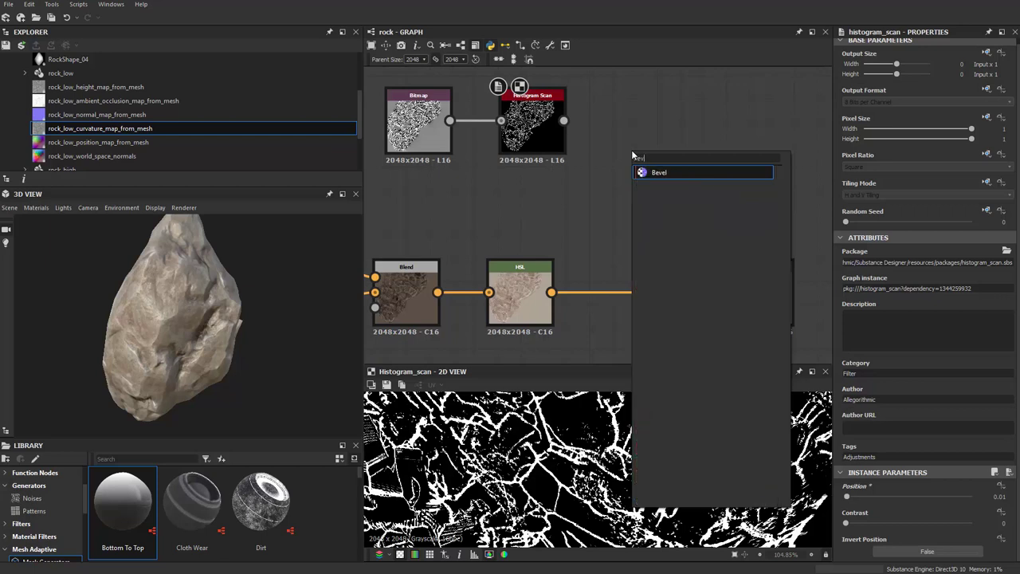
text(el)
key(Return)
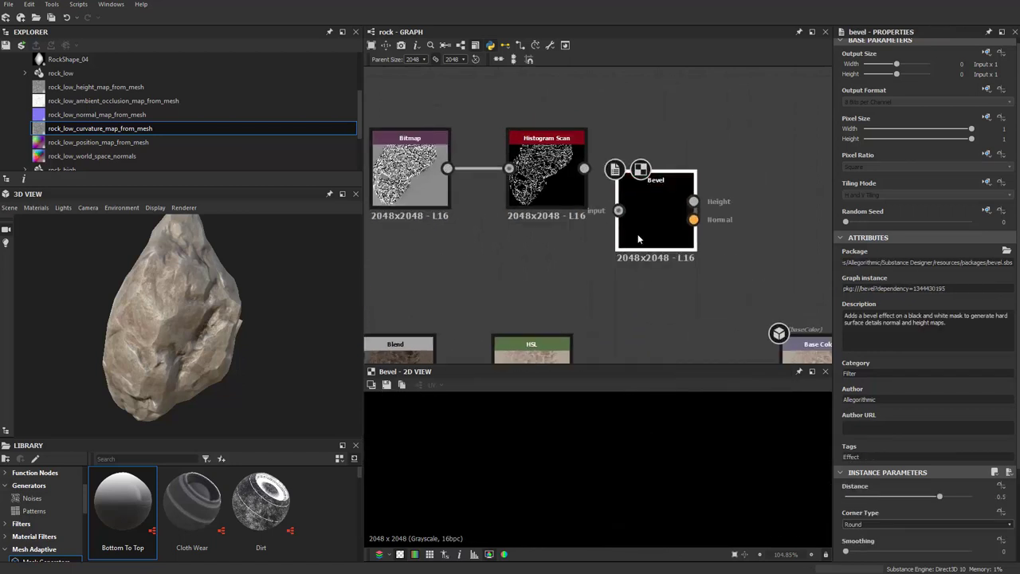
scroll(637, 238, up, 1)
drag(670, 204, 671, 168)
drag(589, 157, 652, 193)
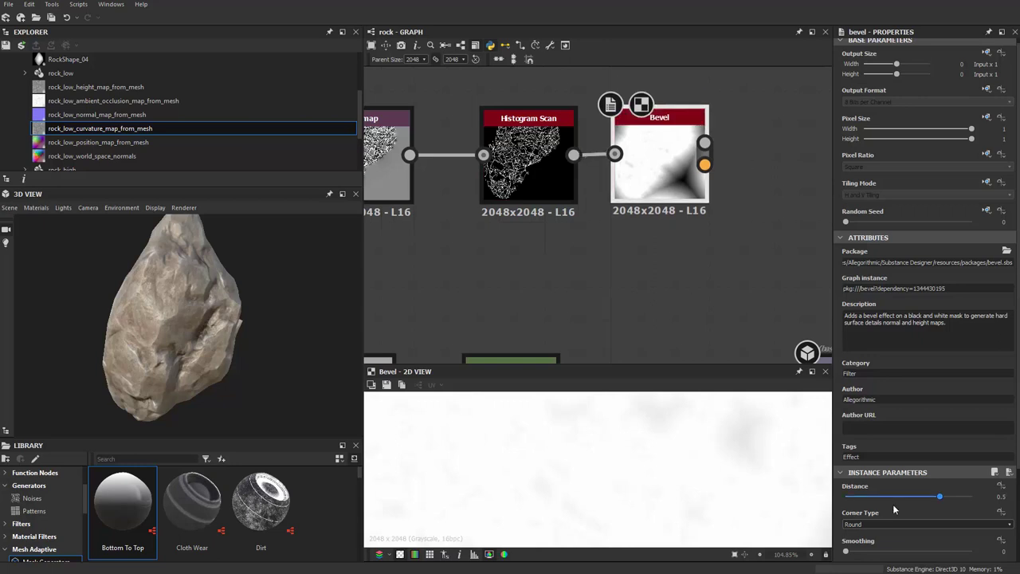
drag(898, 500, 874, 500)
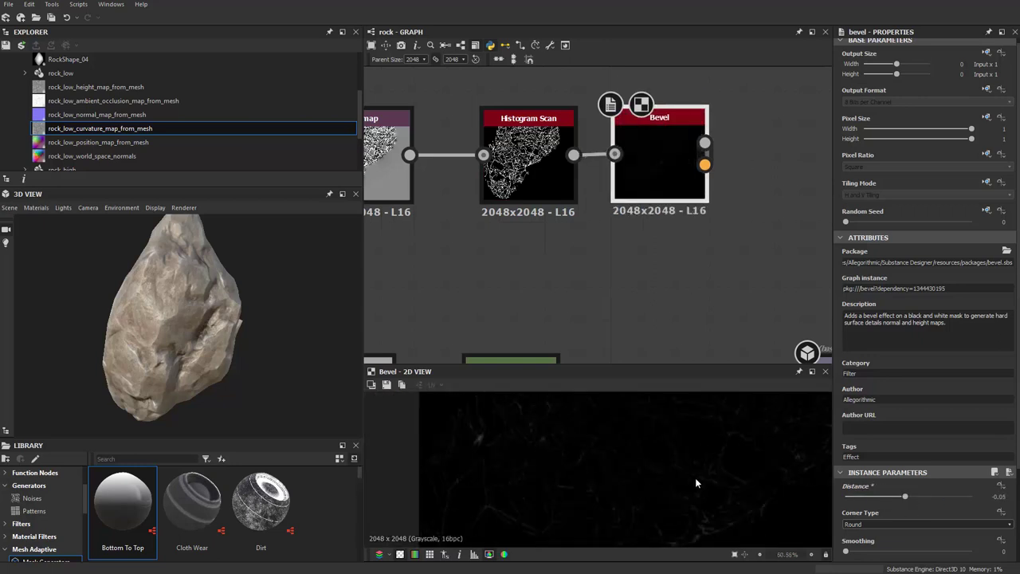
scroll(617, 244, down, 3)
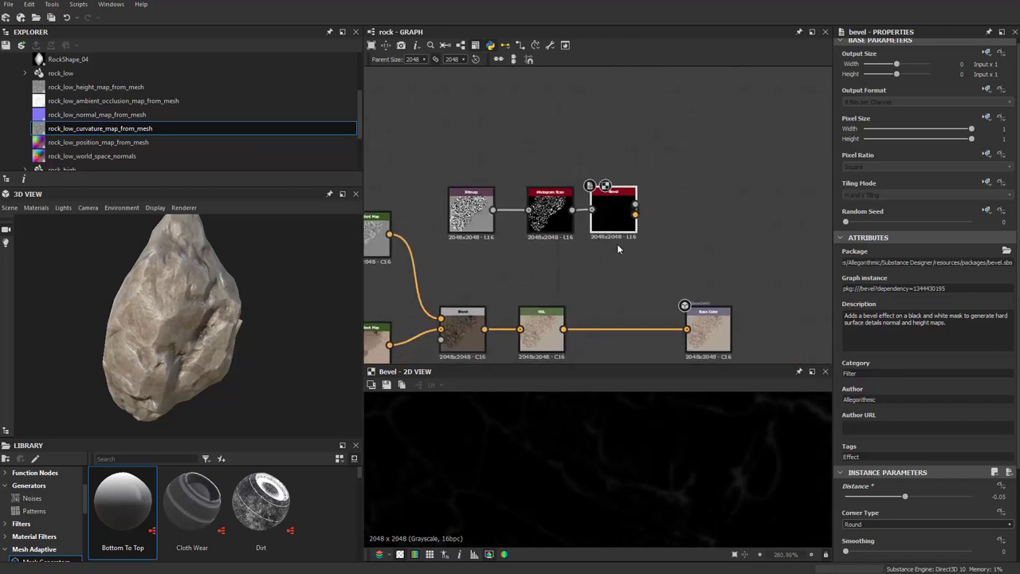
middle_drag(602, 250, 630, 180)
Add a second Histogram Scan after the Bevel at Position 0.92, Contrast 0.14.
key(space)
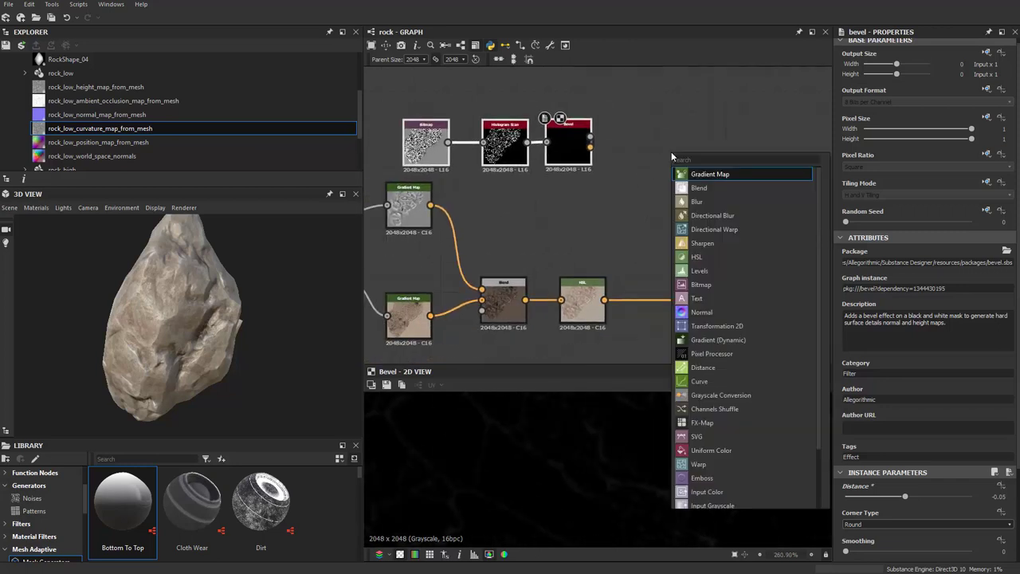
text(hist)
key(Down)
key(Return)
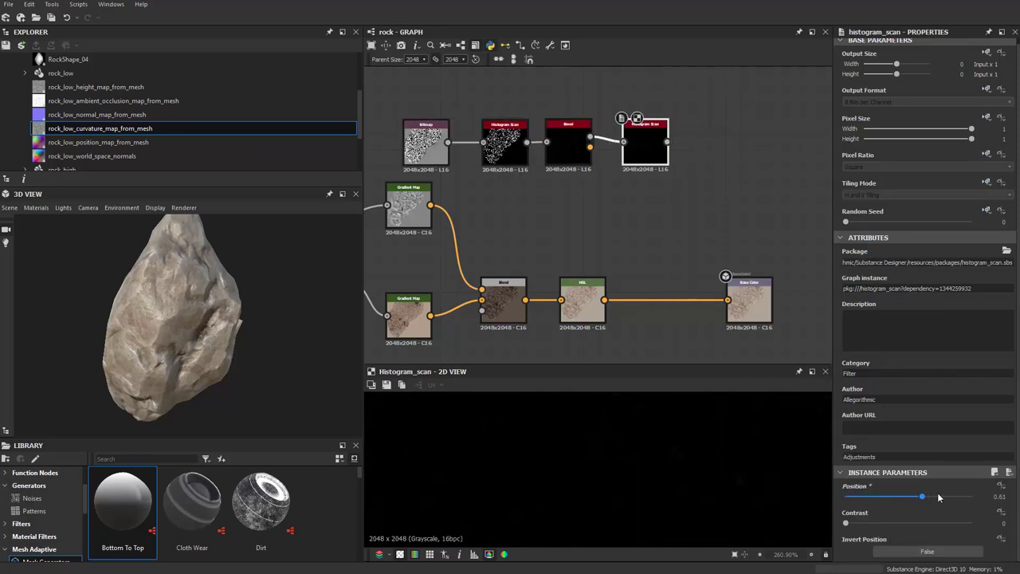
drag(939, 496, 956, 501)
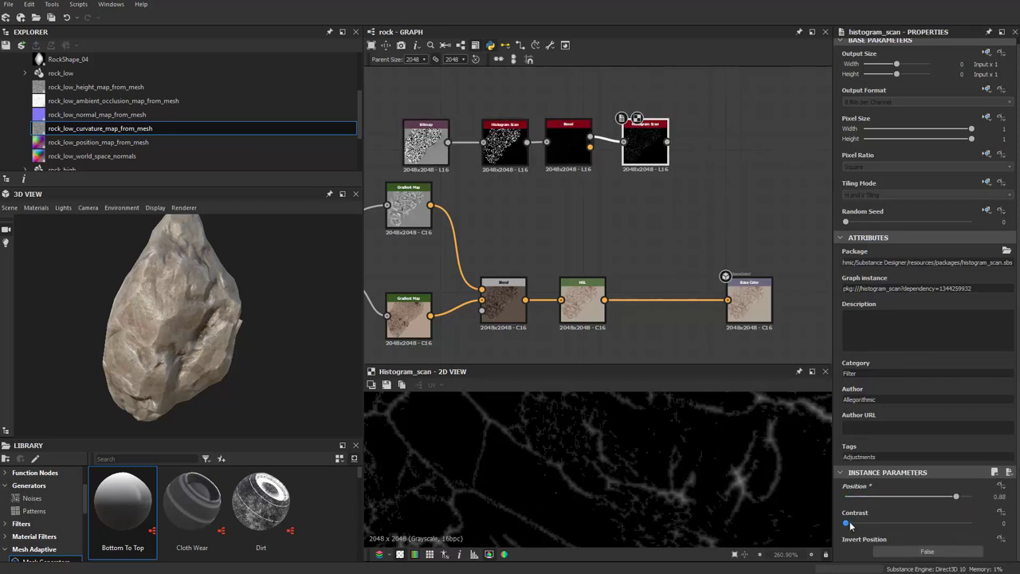
drag(849, 525, 861, 524)
drag(955, 500, 960, 498)
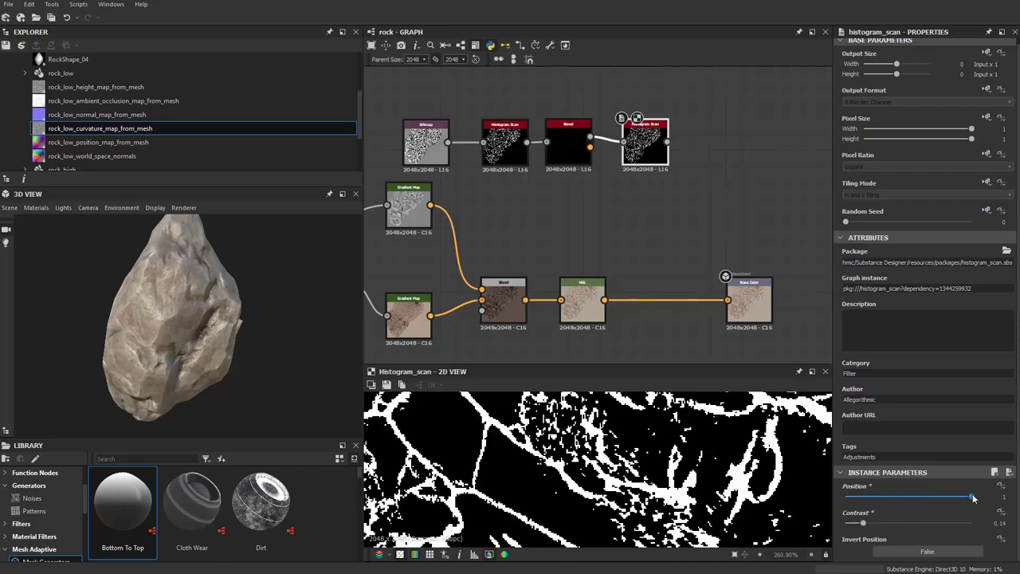
Review the crack mask preview and move the second Histogram Scan right and down.
scroll(700, 488, down, 3)
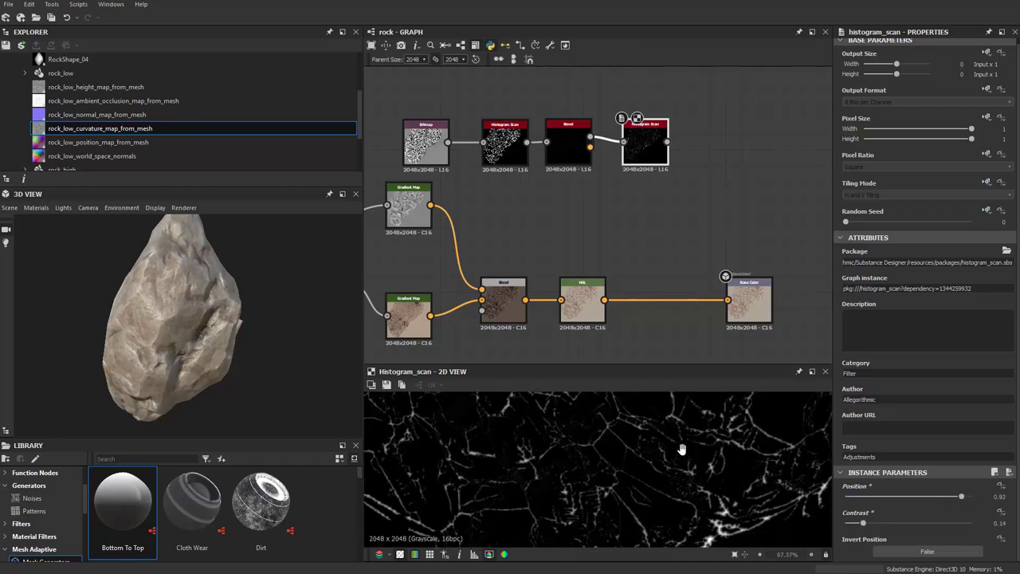
scroll(685, 471, down, 2)
scroll(670, 453, down, 2)
middle_drag(670, 452, 633, 476)
scroll(596, 254, down, 2)
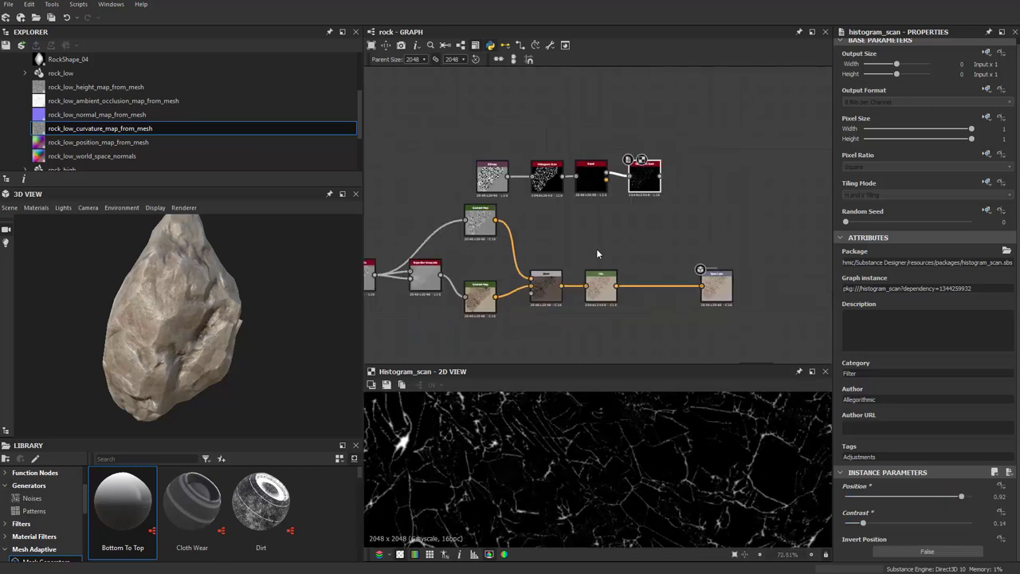
scroll(606, 203, up, 2)
drag(674, 236, 730, 233)
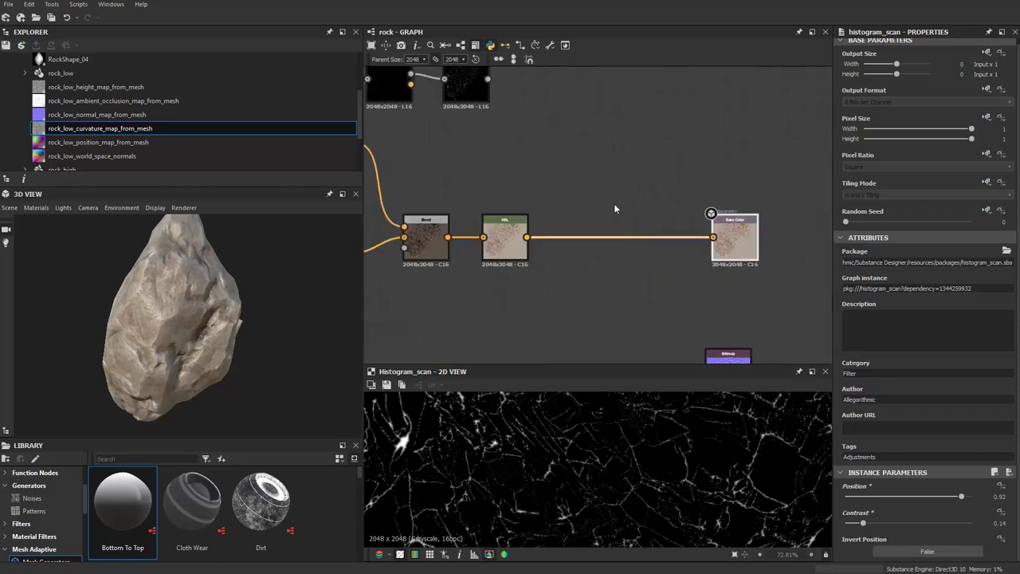
middle_drag(478, 84, 511, 141)
mouse_move(511, 140)
mouse_down()
mouse_move(572, 190)
mouse_move(610, 174)
mouse_move(653, 239)
mouse_up()
key(space)
Add a Blend node wired to the scan and create a new HSL node.
click(685, 263)
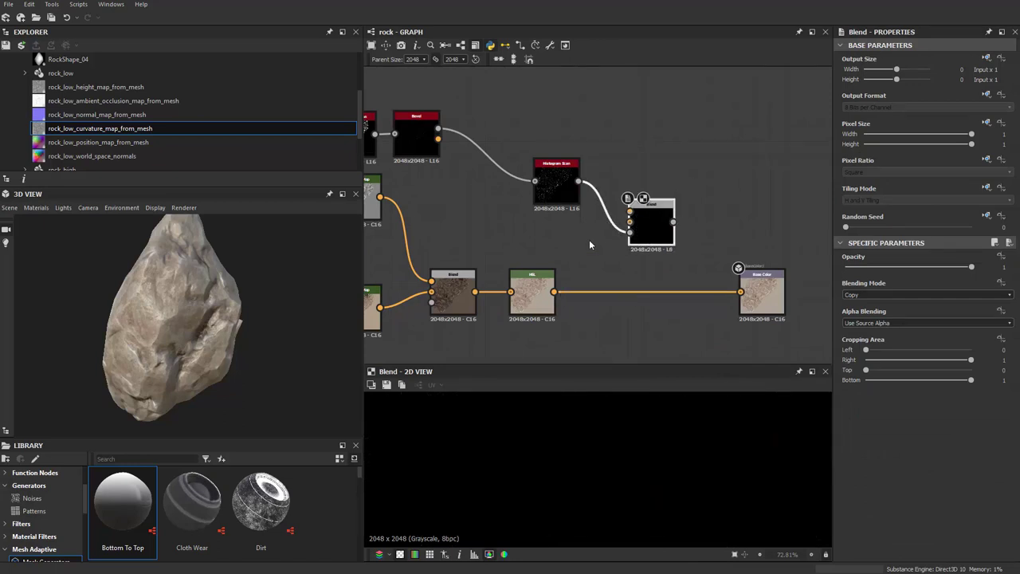
key(space)
text(hist)
key(Escape)
key(space)
text(hist)
key(BackSpace)
key(BackSpace)
key(BackSpace)
text(h)
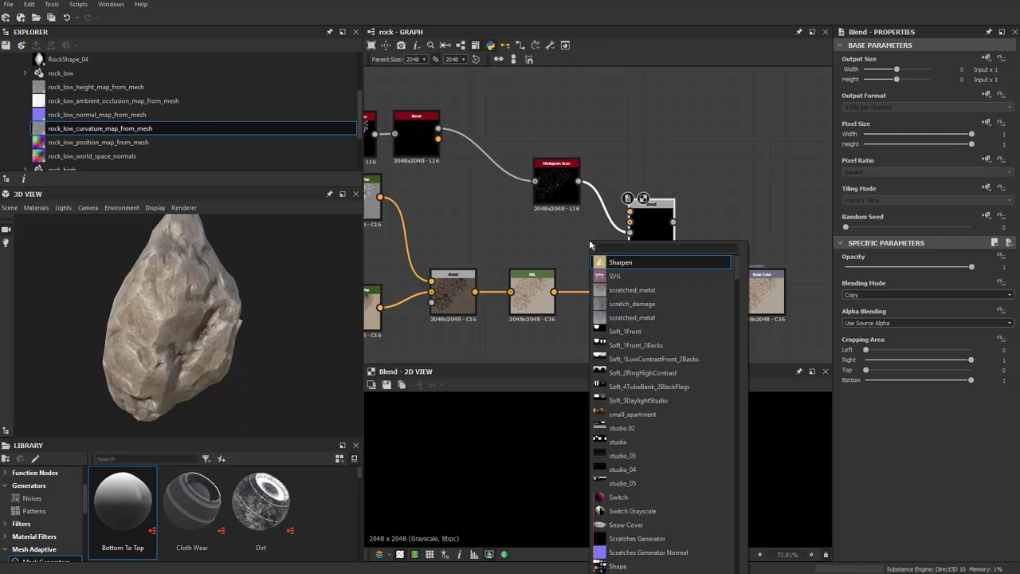
text(sl)
key(Return)
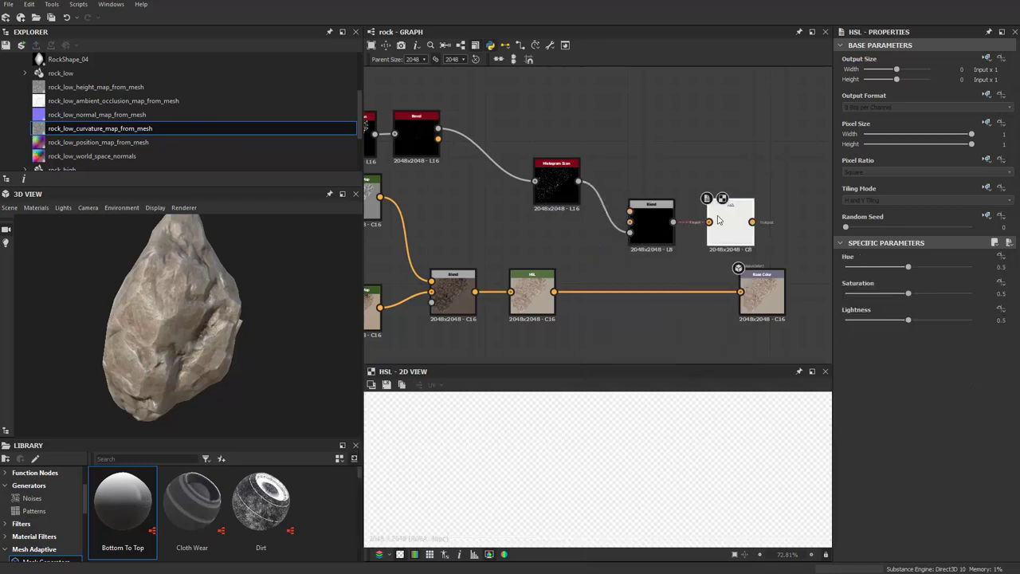
Arrange the HSL, Blend and Histogram Scan nodes and feed the Blend into Base Color.
drag(730, 225, 651, 169)
mouse_move(656, 247)
mouse_down()
mouse_move(665, 254)
mouse_move(581, 280)
mouse_up()
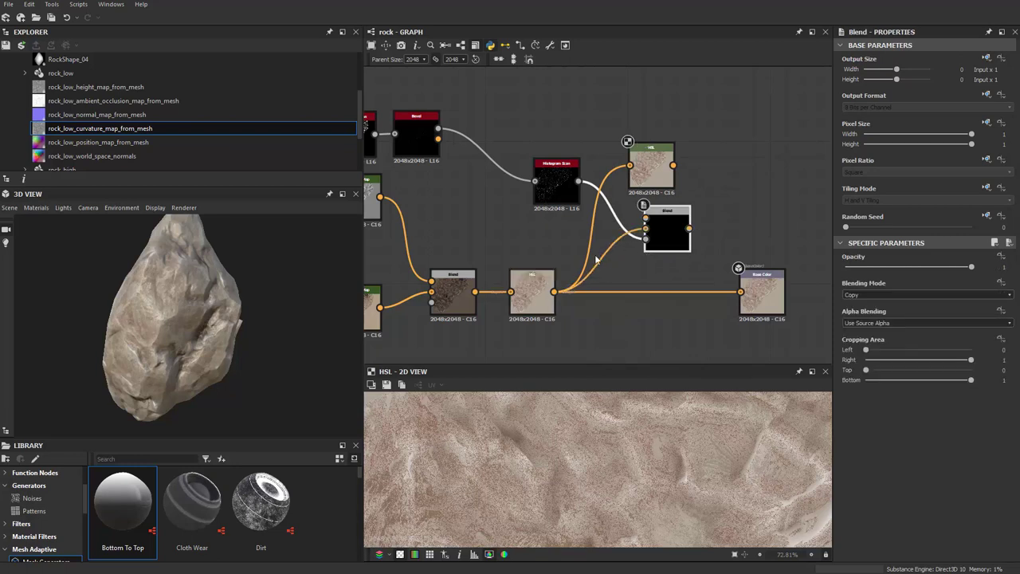
drag(637, 151, 548, 241)
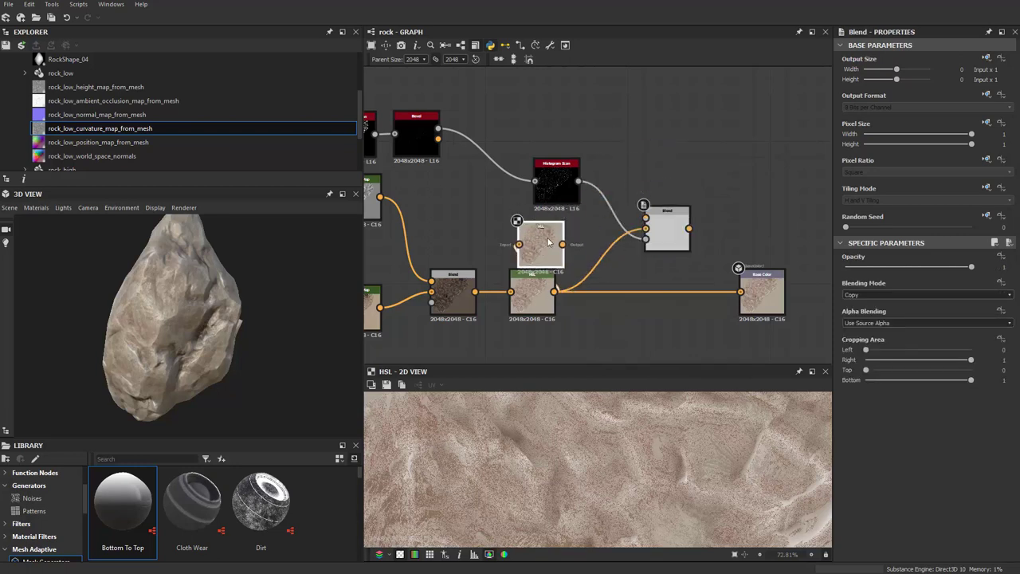
drag(565, 194, 580, 163)
drag(541, 244, 572, 212)
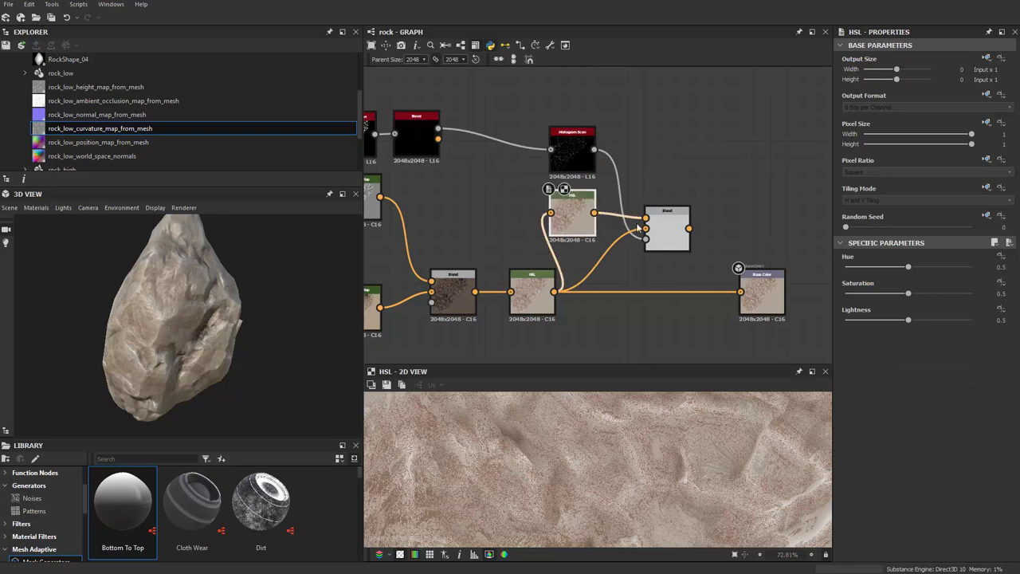
drag(691, 231, 741, 292)
Raise the HSL Lightness to 0.84 and inspect the lightened rock in 3D.
scroll(692, 247, up, 3)
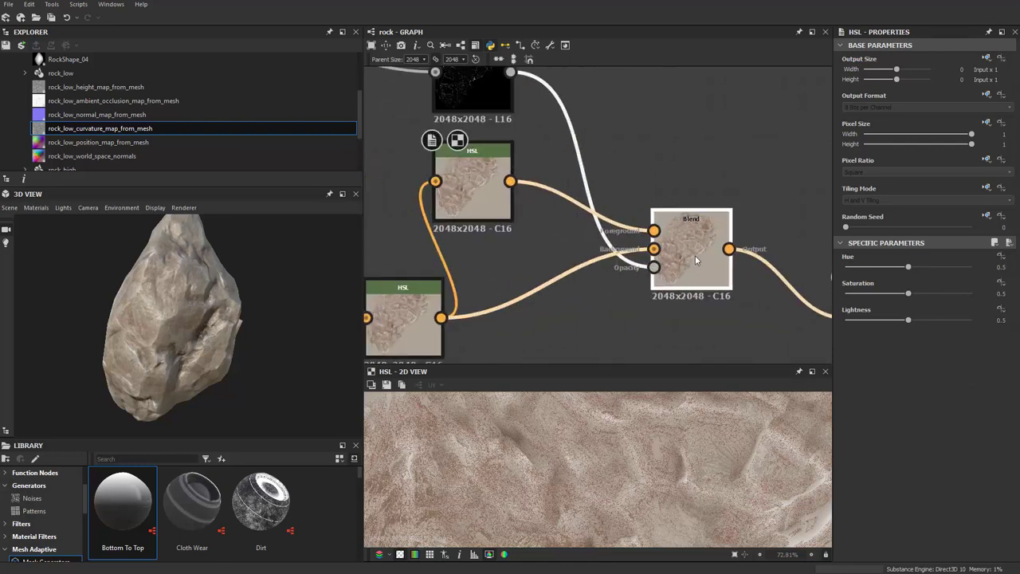
scroll(694, 274, down, 1)
scroll(694, 274, up, 2)
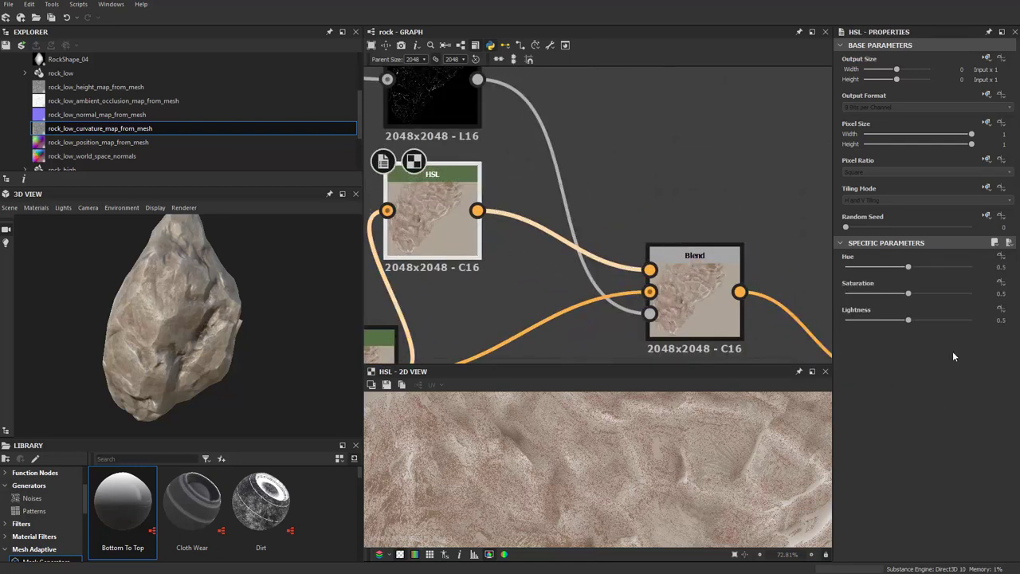
drag(908, 319, 951, 320)
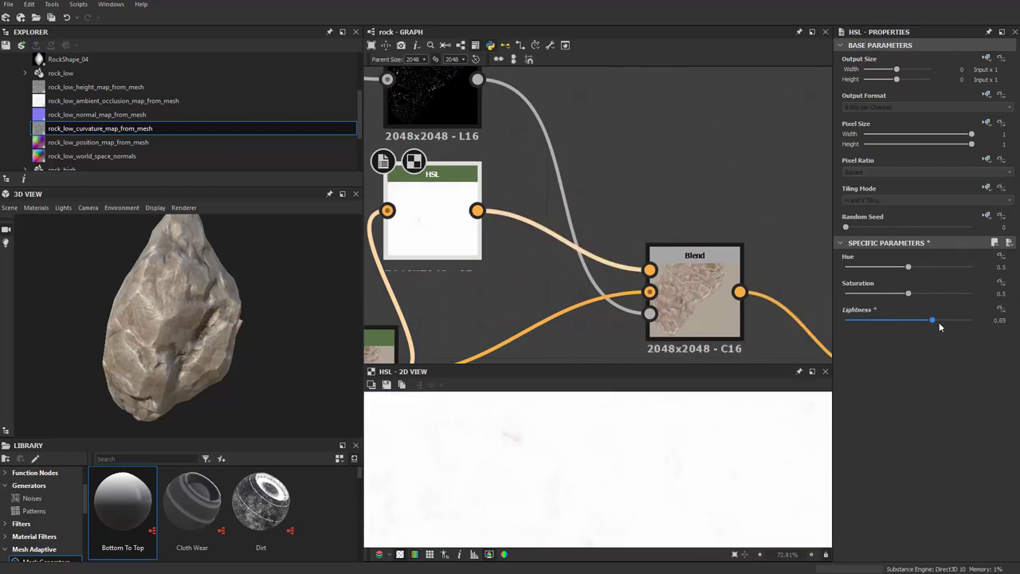
scroll(160, 309, up, 2)
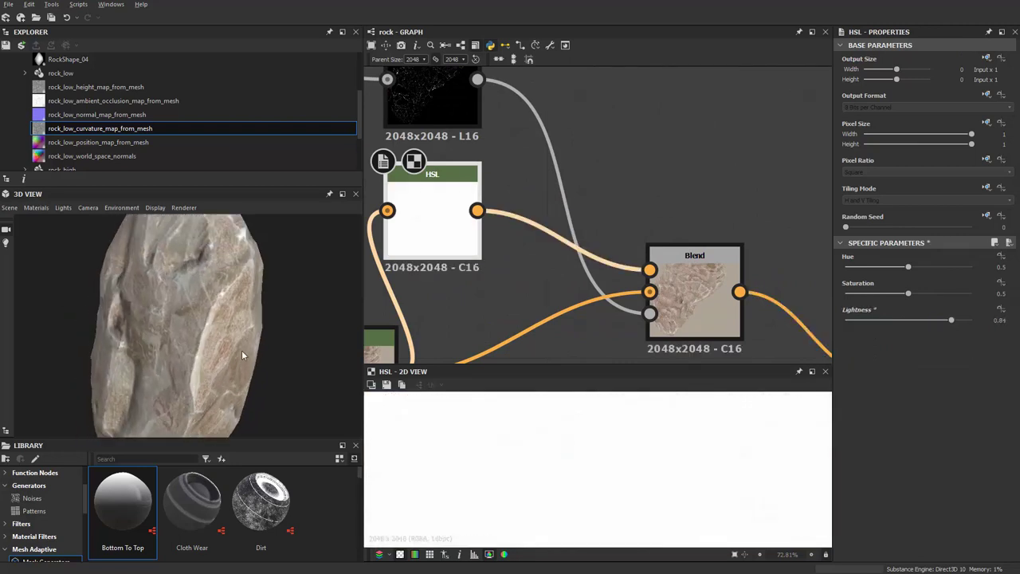
mouse_move(159, 308)
mouse_down()
mouse_move(153, 323)
mouse_move(198, 307)
mouse_move(175, 301)
mouse_move(166, 282)
mouse_move(244, 276)
mouse_move(217, 320)
mouse_move(186, 332)
mouse_move(219, 328)
mouse_move(189, 317)
mouse_move(223, 314)
mouse_up()
scroll(122, 299, up, 2)
scroll(215, 281, up, 2)
scroll(243, 277, down, 3)
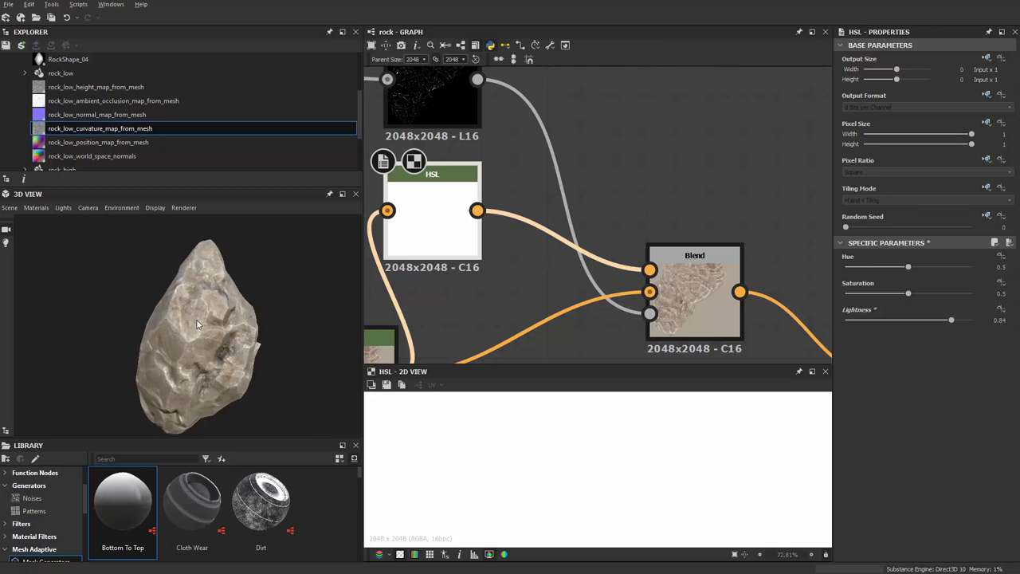
middle_drag(583, 209, 521, 162)
Select the crack Histogram Scan node and inspect its mask preview.
scroll(540, 175, down, 3)
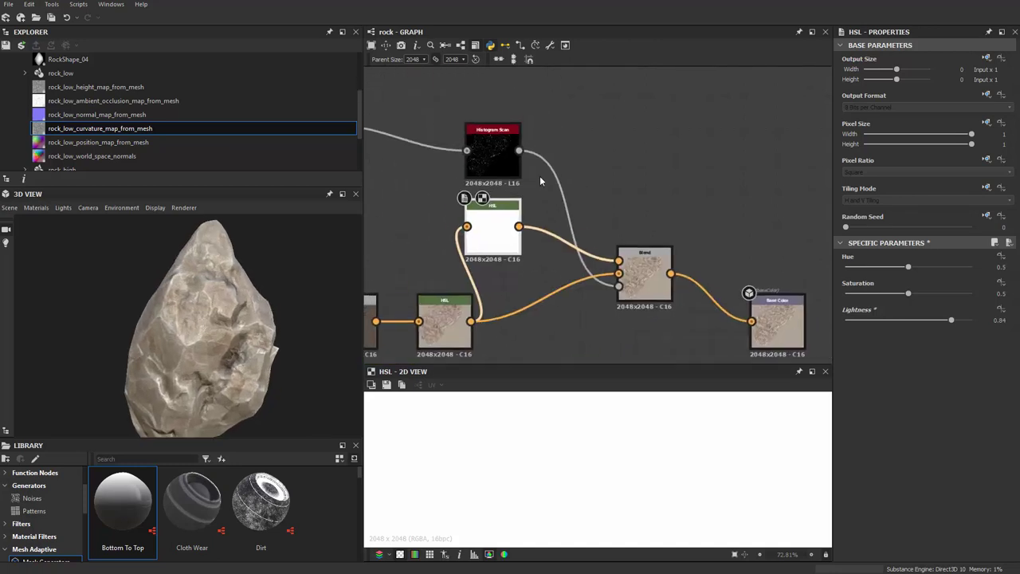
scroll(486, 156, up, 3)
click(486, 156)
scroll(622, 168, down, 1)
scroll(623, 463, up, 2)
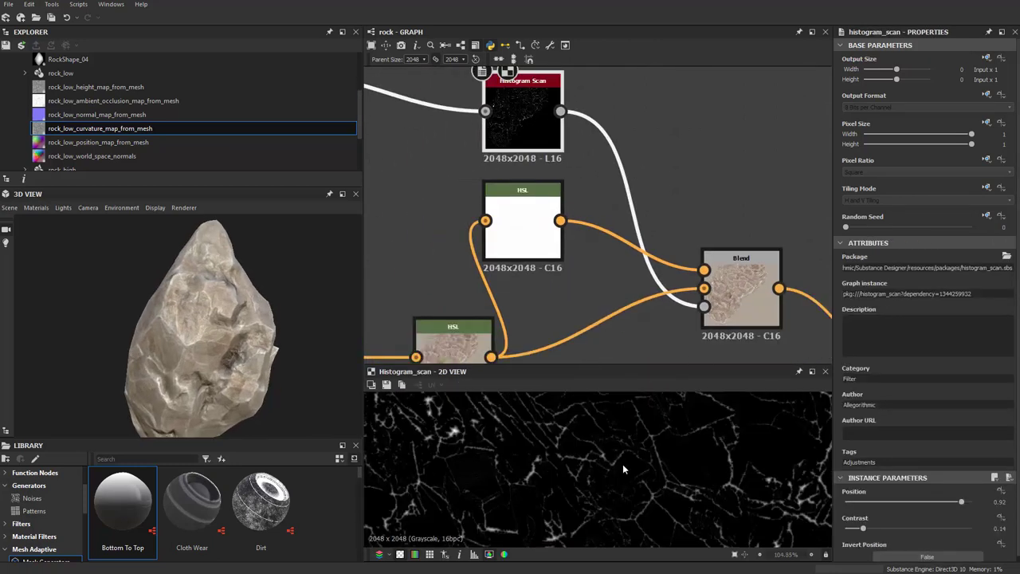
scroll(621, 462, up, 1)
scroll(649, 474, up, 2)
middle_drag(666, 465, 501, 466)
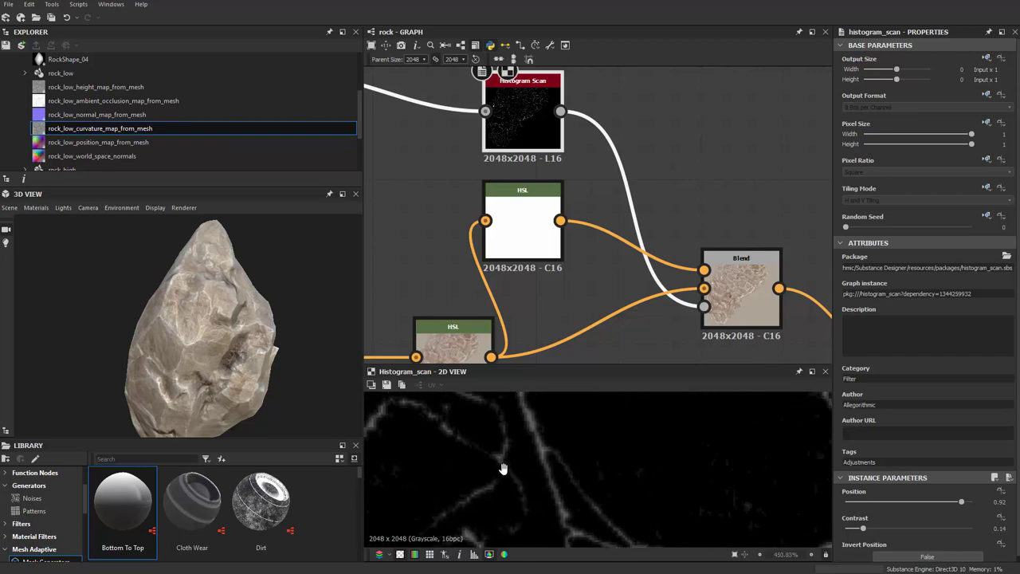
scroll(596, 472, down, 3)
scroll(611, 462, down, 2)
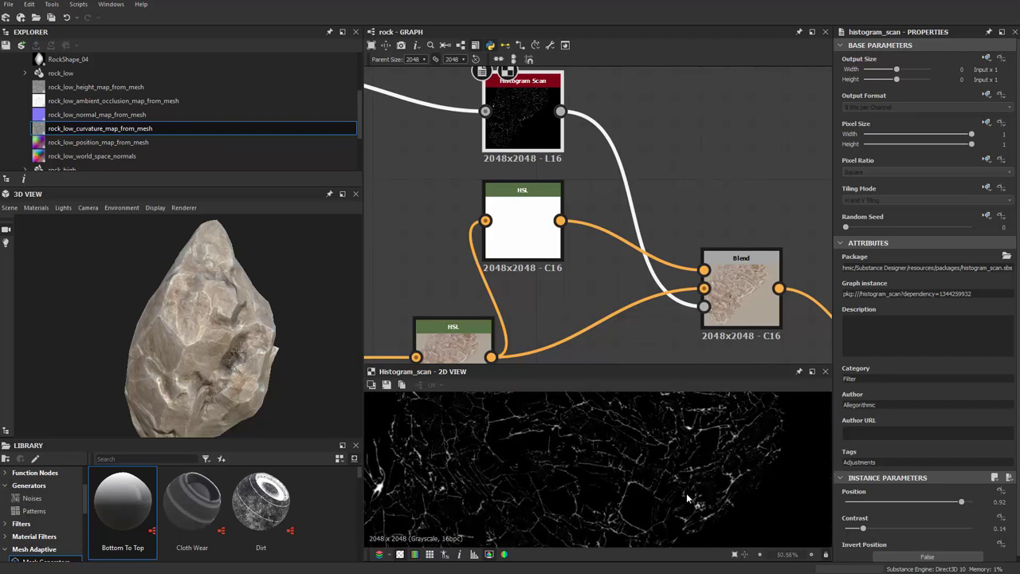
scroll(661, 475, up, 4)
middle_drag(569, 219, 632, 287)
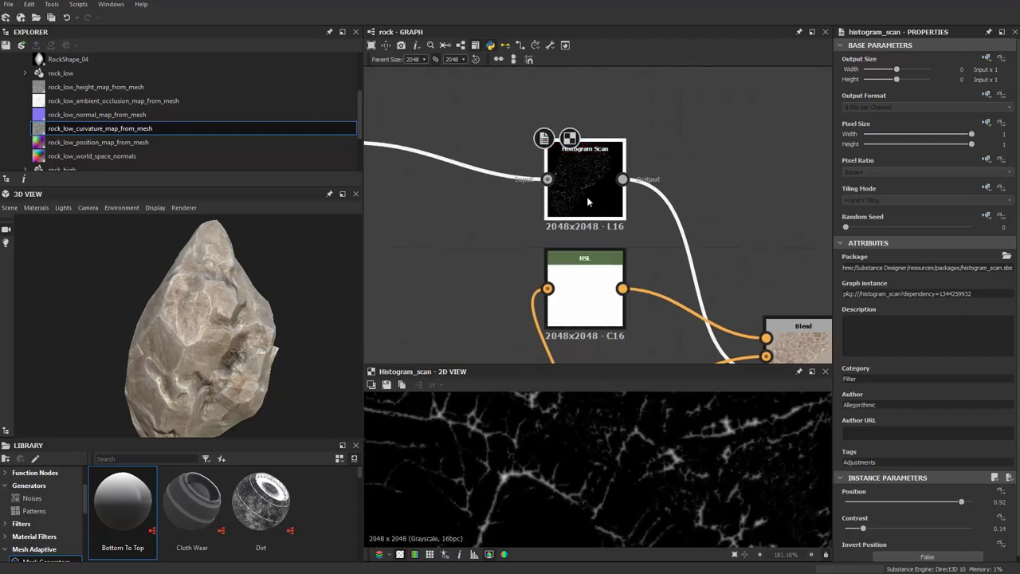
Set the Histogram Scan to Position 0.94 and Contrast 0.25.
mouse_move(966, 503)
mouse_down()
mouse_move(976, 504)
mouse_move(963, 507)
mouse_up()
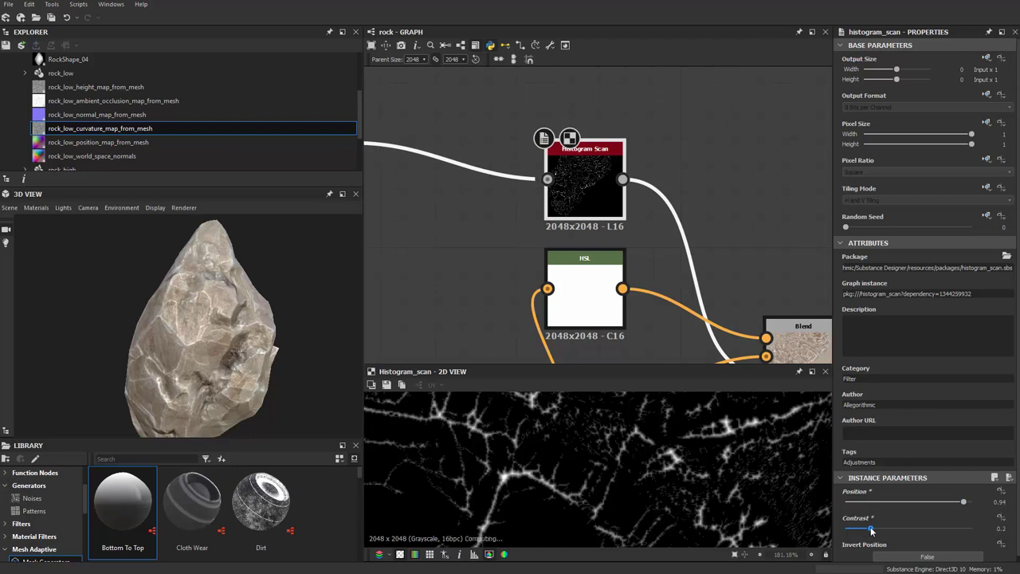
mouse_move(855, 530)
mouse_down()
mouse_move(914, 530)
mouse_move(876, 528)
mouse_up()
scroll(641, 278, down, 3)
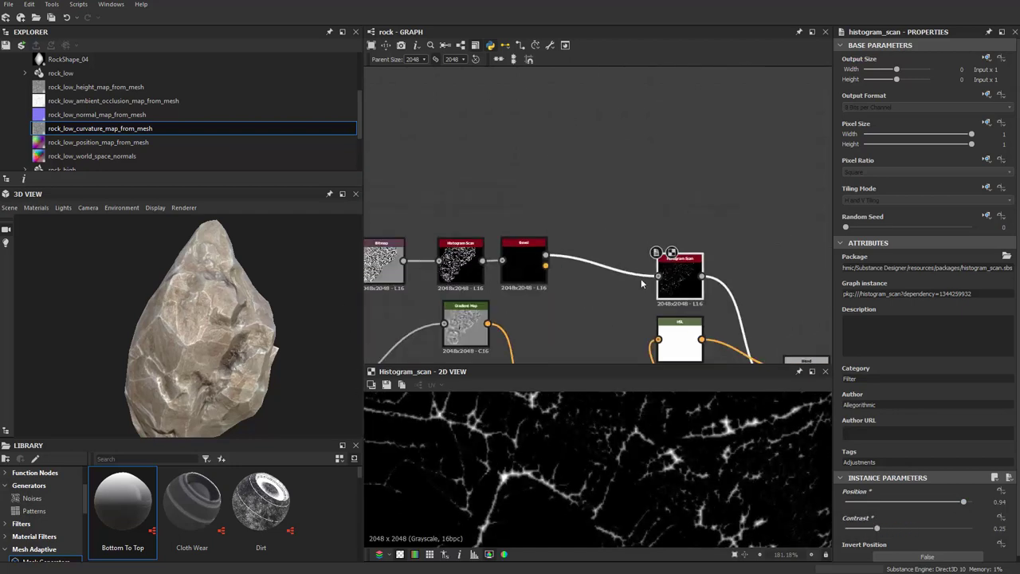
drag(653, 281, 644, 275)
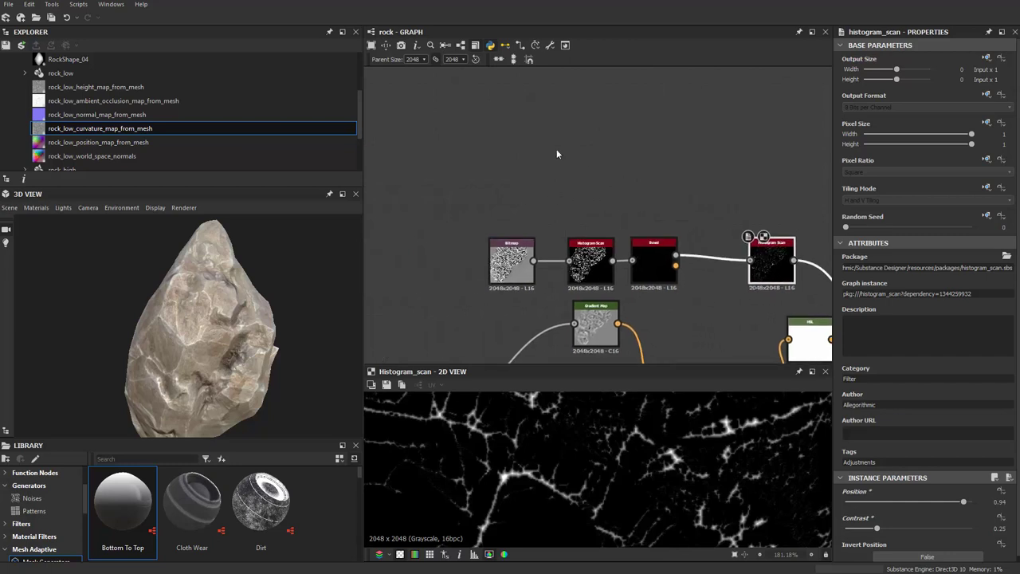
Add a Clouds 2 noise node above the crack nodes.
key(space)
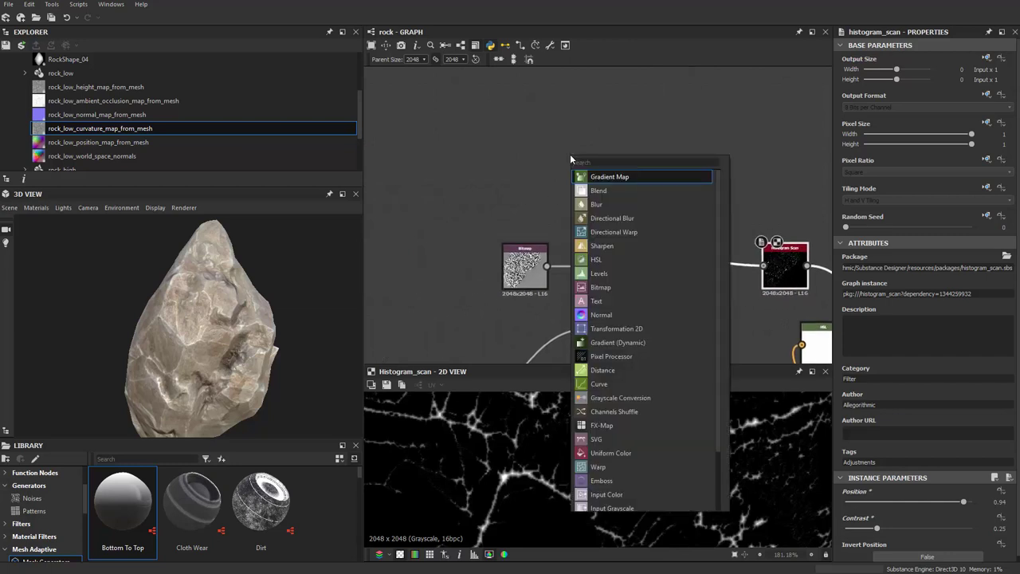
text(clouds)
key(Down)
key(Return)
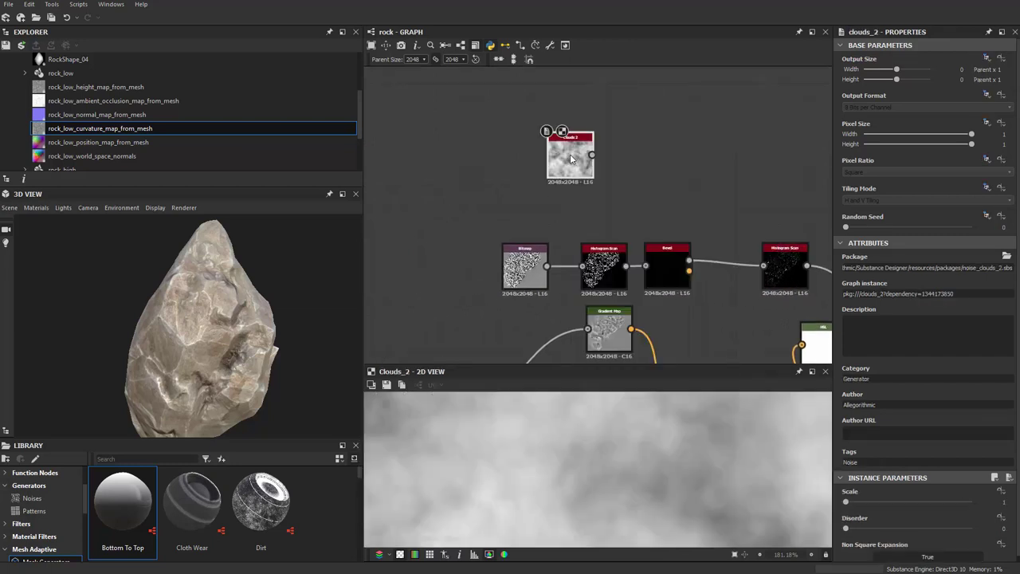
drag(570, 159, 614, 164)
scroll(656, 147, up, 2)
Place a TriPlaner node from the package resources, fed by Clouds 2.
key(space)
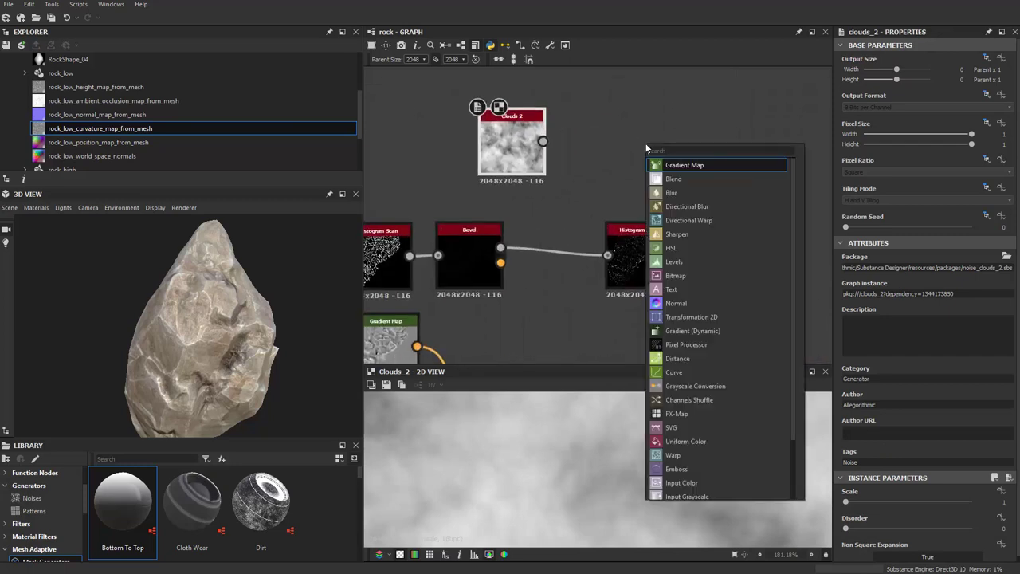
click(90, 156)
scroll(98, 146, down, 1)
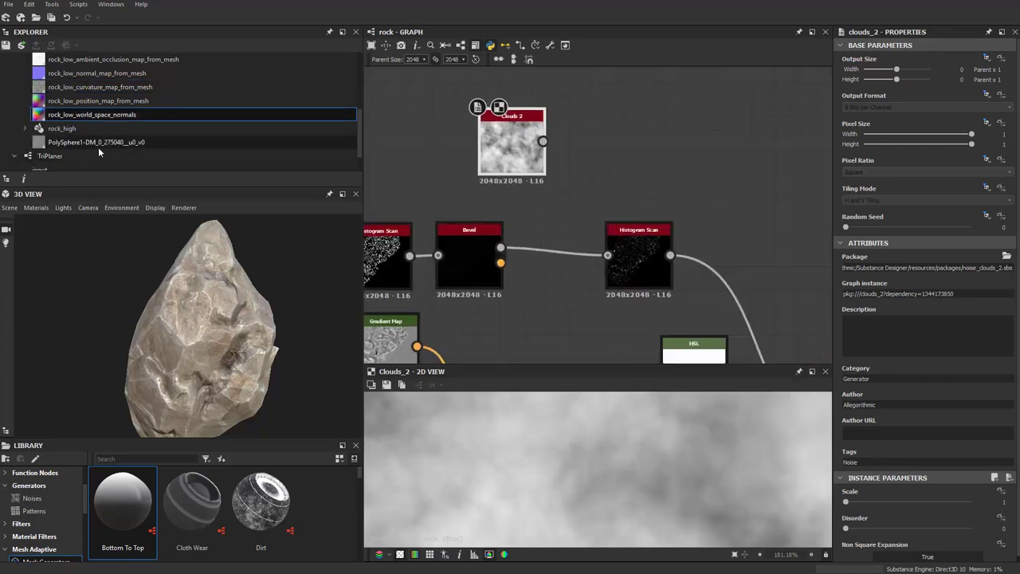
scroll(71, 124, down, 1)
click(62, 100)
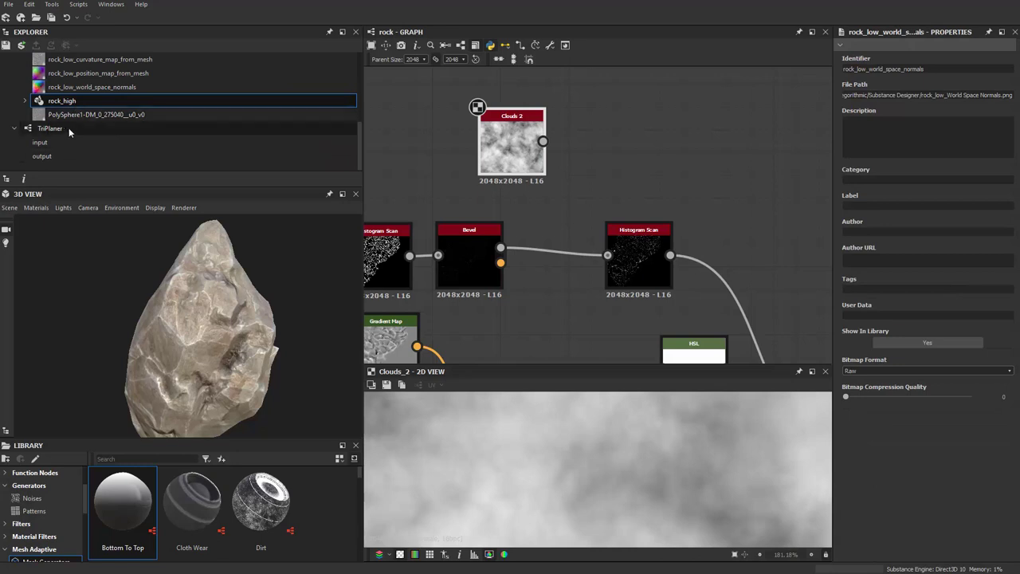
click(60, 130)
drag(617, 147, 543, 141)
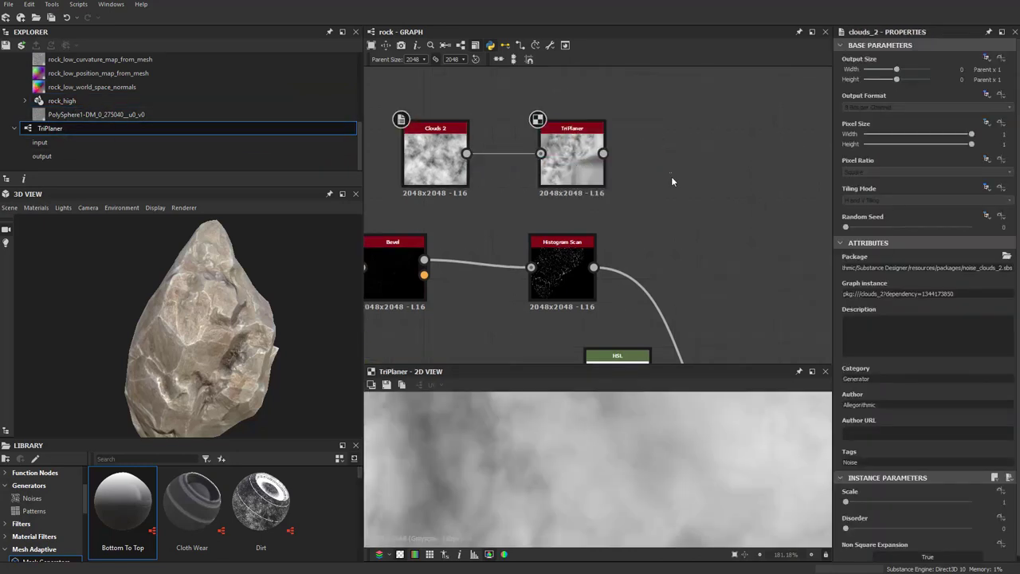
Add a Blend node beside TriPlaner and connect the TriPlaner output into it.
right_click(688, 209)
click(694, 215)
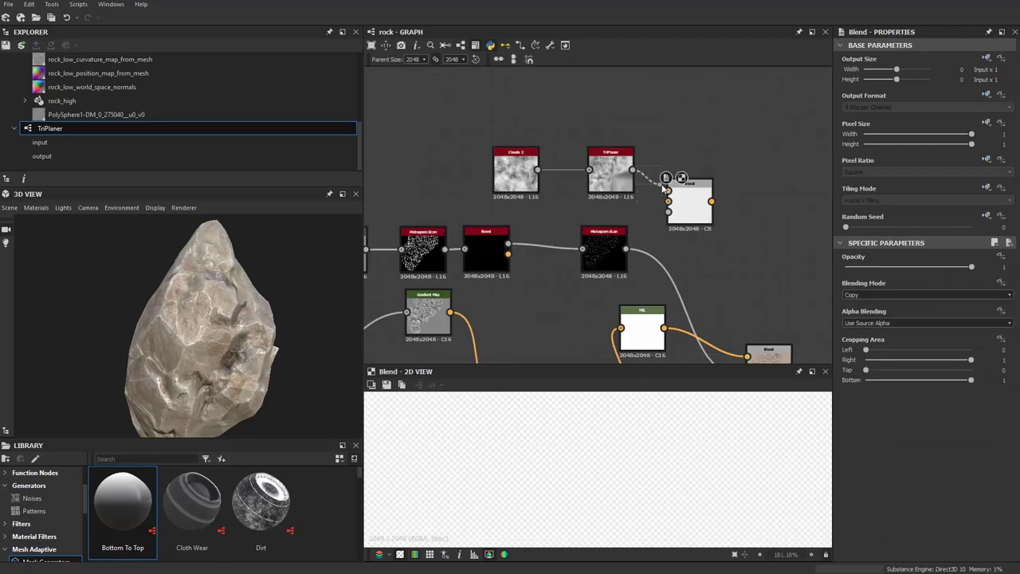
drag(664, 187, 666, 205)
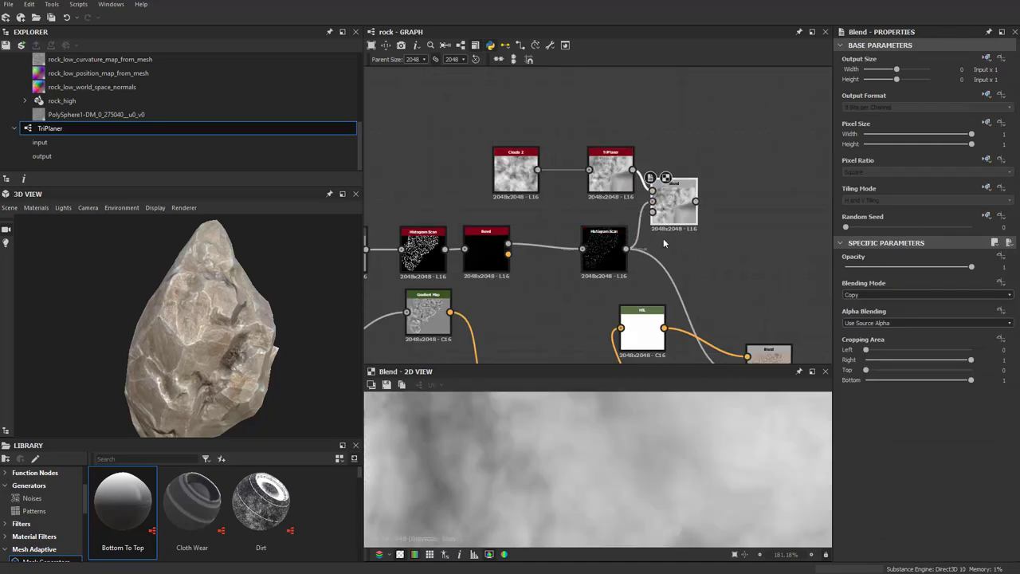
scroll(670, 148, down, 2)
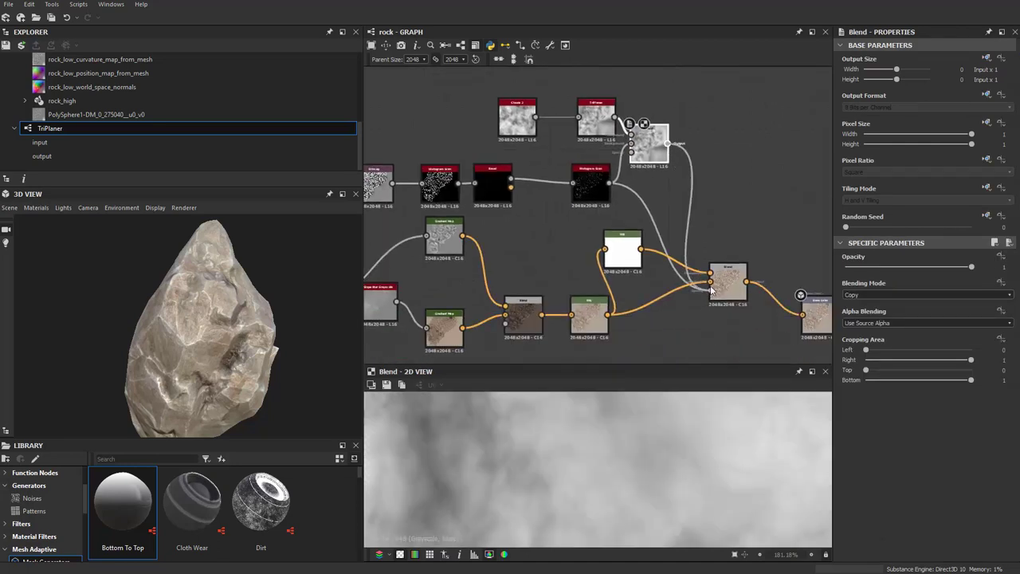
scroll(658, 179, up, 2)
scroll(659, 179, up, 1)
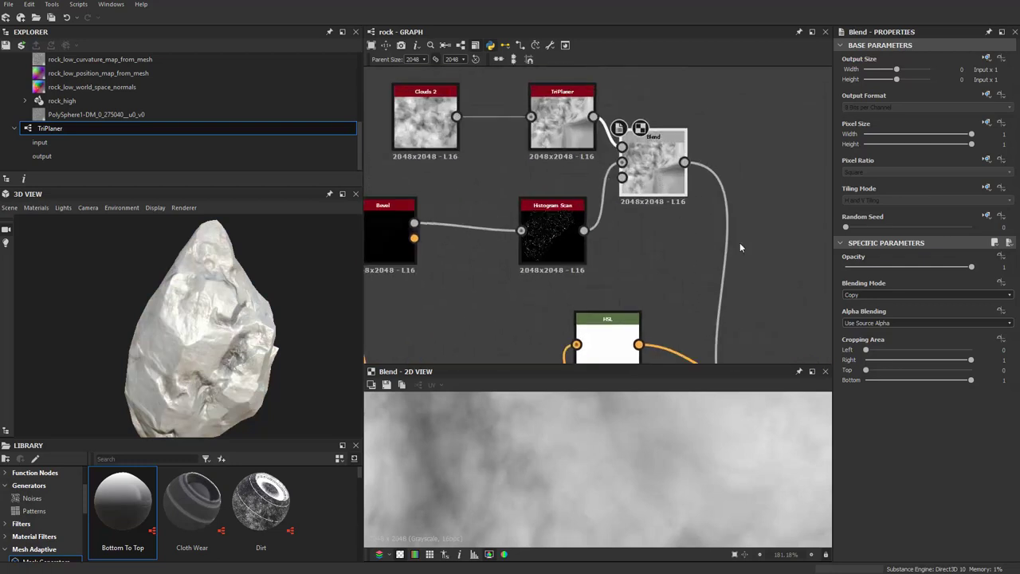
scroll(647, 137, up, 1)
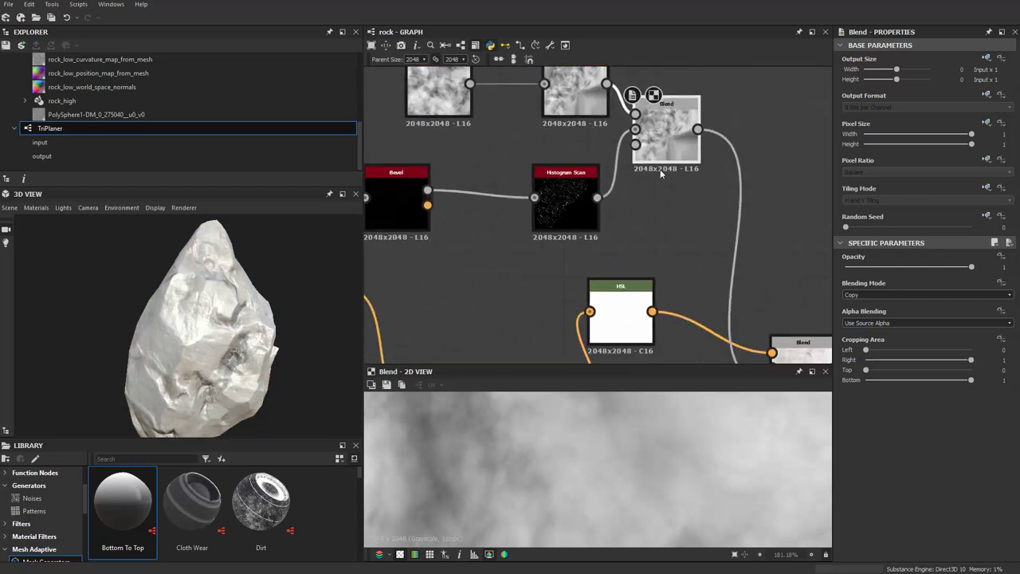
Set the Blend mode to Multiply and inspect the broken-up cracks on the rock.
click(881, 295)
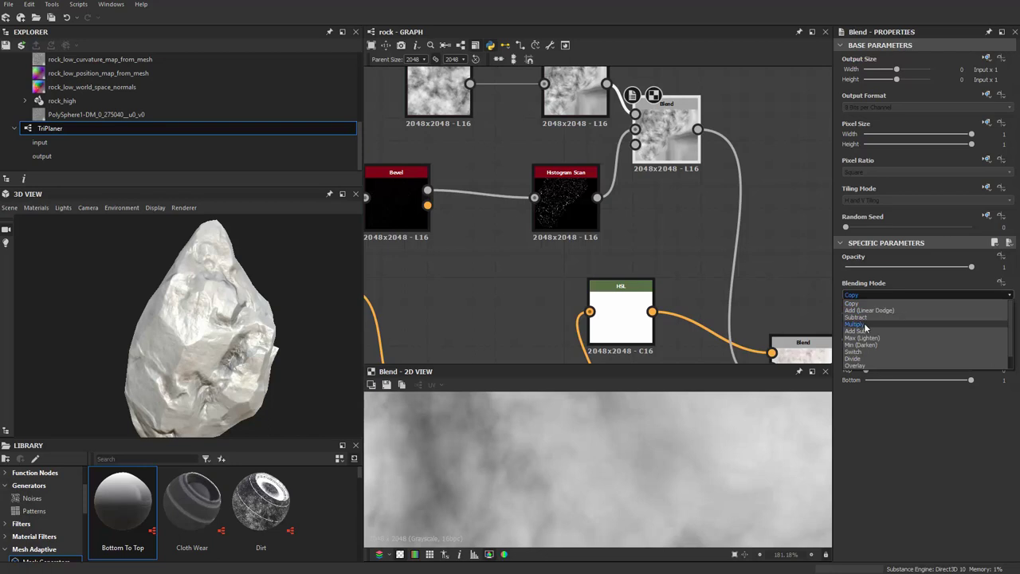
click(865, 325)
scroll(346, 325, up, 2)
scroll(255, 326, up, 2)
scroll(223, 326, up, 2)
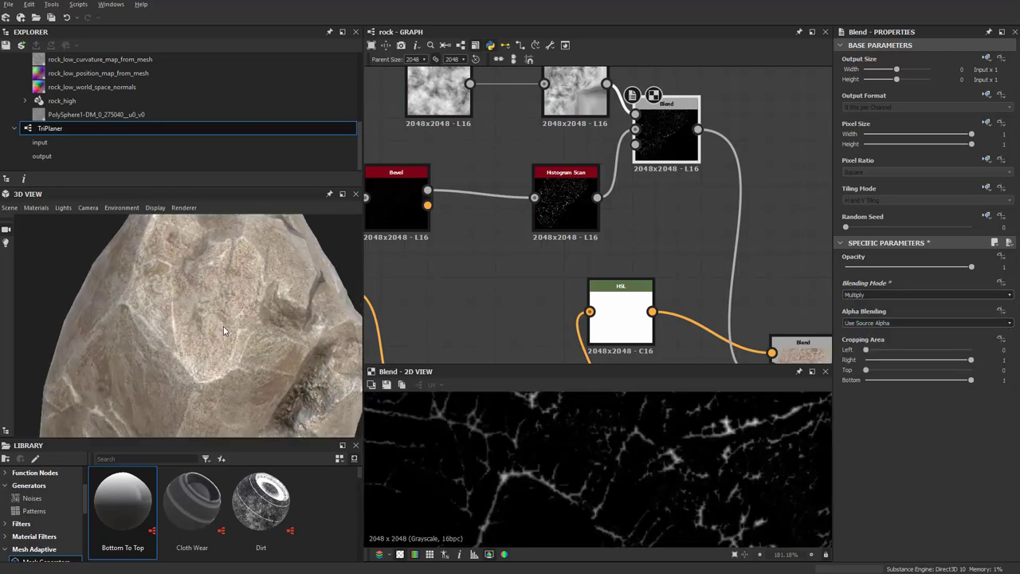
mouse_move(223, 326)
mouse_down()
mouse_move(231, 343)
mouse_move(261, 343)
mouse_move(164, 330)
mouse_move(200, 328)
mouse_move(228, 312)
mouse_move(165, 322)
mouse_move(233, 319)
mouse_move(199, 335)
mouse_move(137, 303)
mouse_move(267, 337)
mouse_move(228, 337)
mouse_move(265, 352)
mouse_move(192, 332)
mouse_move(245, 339)
mouse_move(228, 326)
mouse_move(193, 343)
mouse_move(287, 343)
mouse_up()
scroll(168, 332, down, 3)
scroll(499, 282, down, 5)
scroll(488, 259, up, 3)
Bring the Transformation 2D node into view and preview its settings and output.
scroll(488, 259, up, 3)
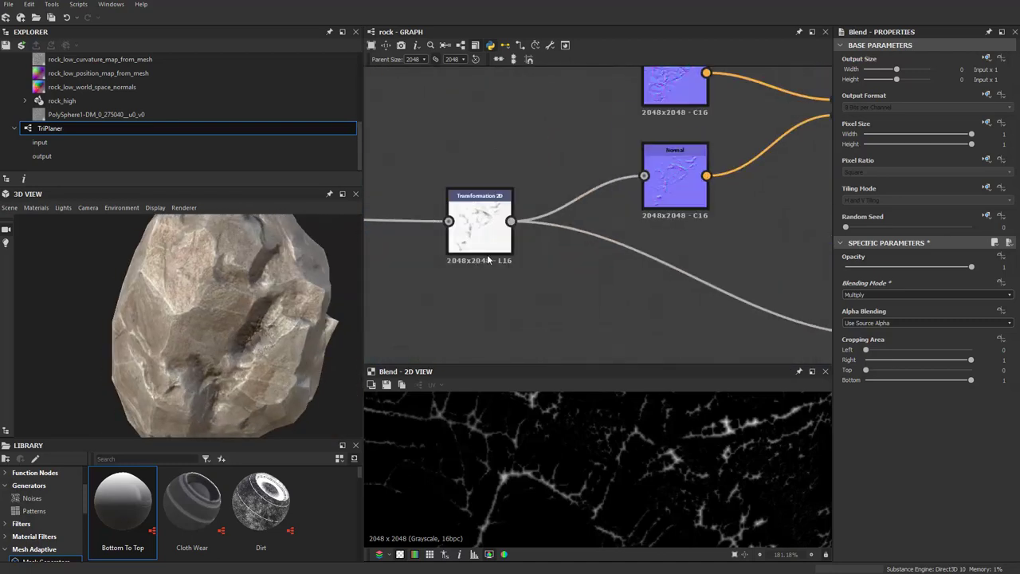
middle_drag(488, 259, 652, 245)
scroll(644, 215, up, 4)
double_click(637, 208)
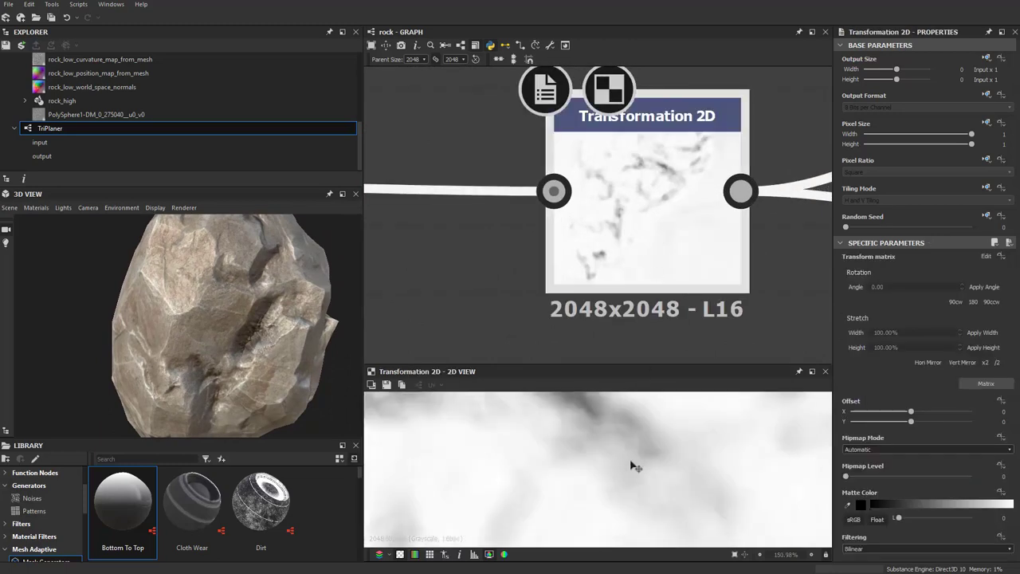
scroll(634, 466, down, 3)
scroll(626, 467, down, 2)
scroll(614, 467, up, 2)
scroll(621, 467, down, 2)
scroll(570, 281, down, 2)
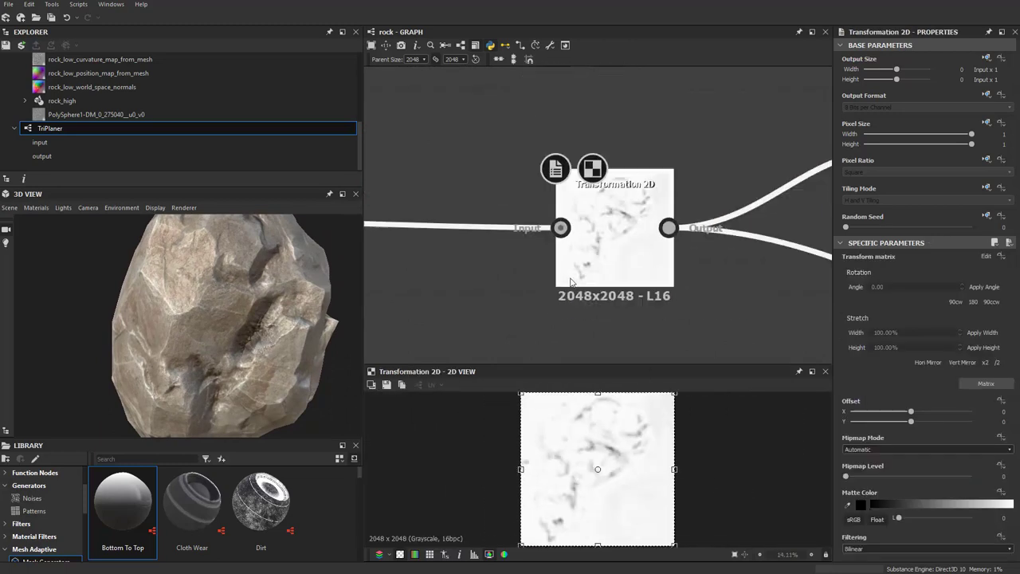
scroll(570, 281, down, 3)
middle_drag(649, 294, 465, 326)
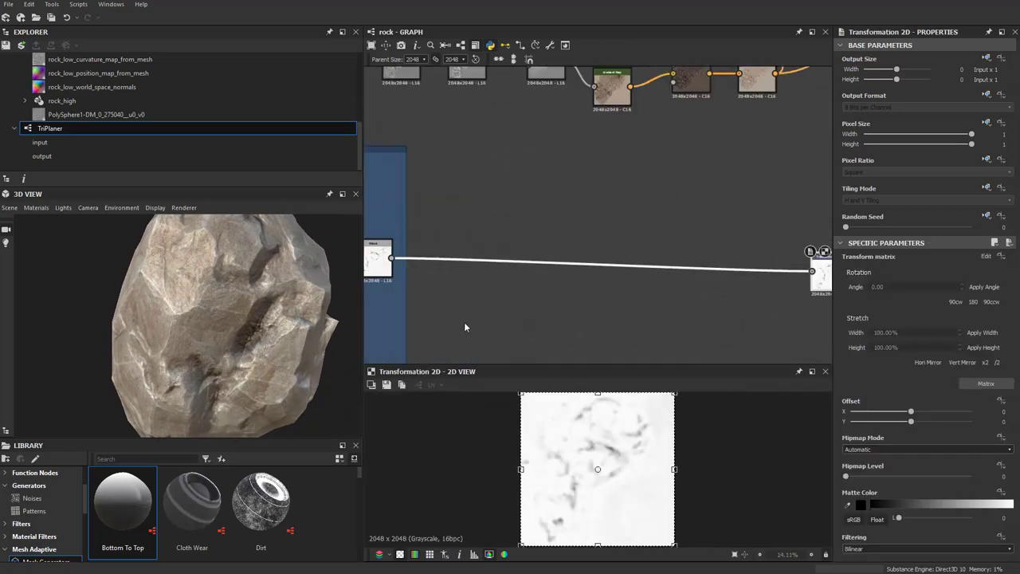
drag(227, 343, 235, 344)
scroll(583, 330, down, 3)
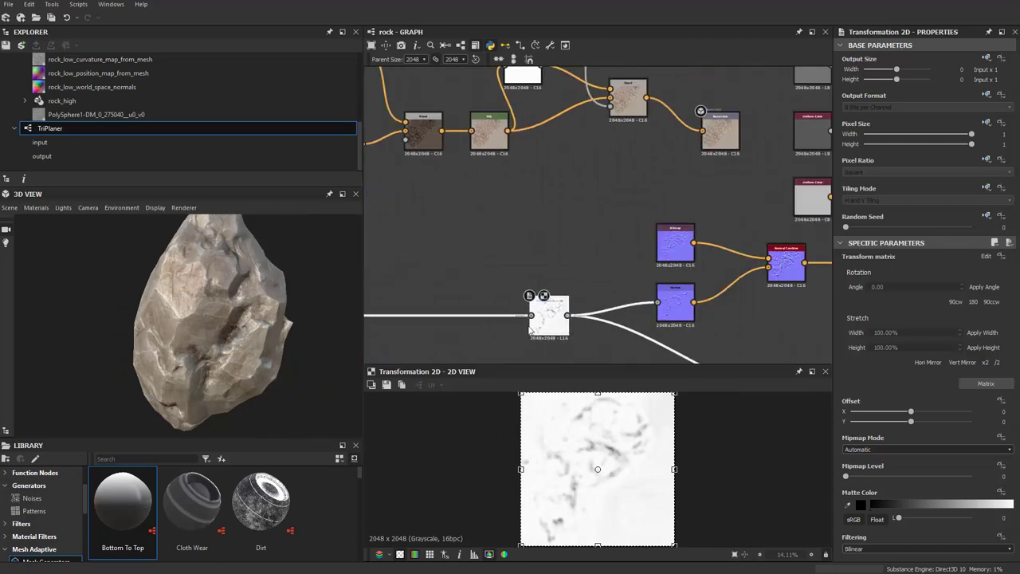
middle_drag(584, 328, 546, 253)
Add a Transformation 2D node and move Base Color level with Blend.
click(700, 128)
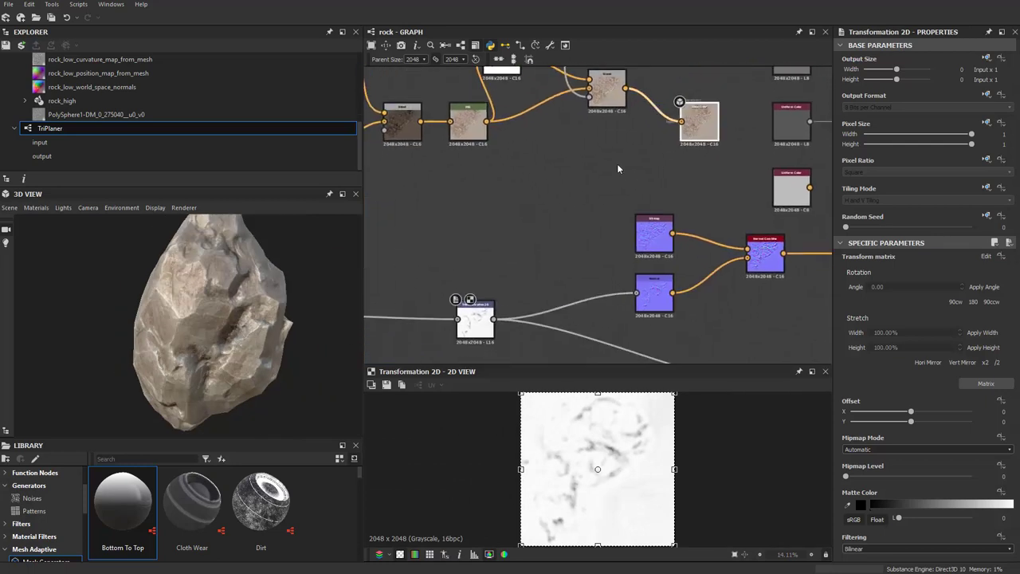
key(space)
text(t)
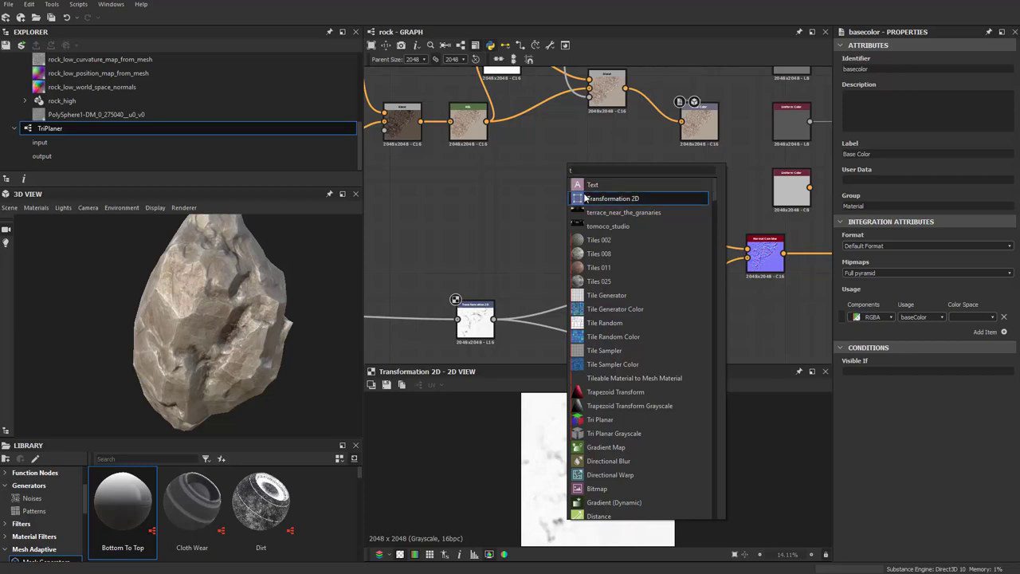
click(558, 199)
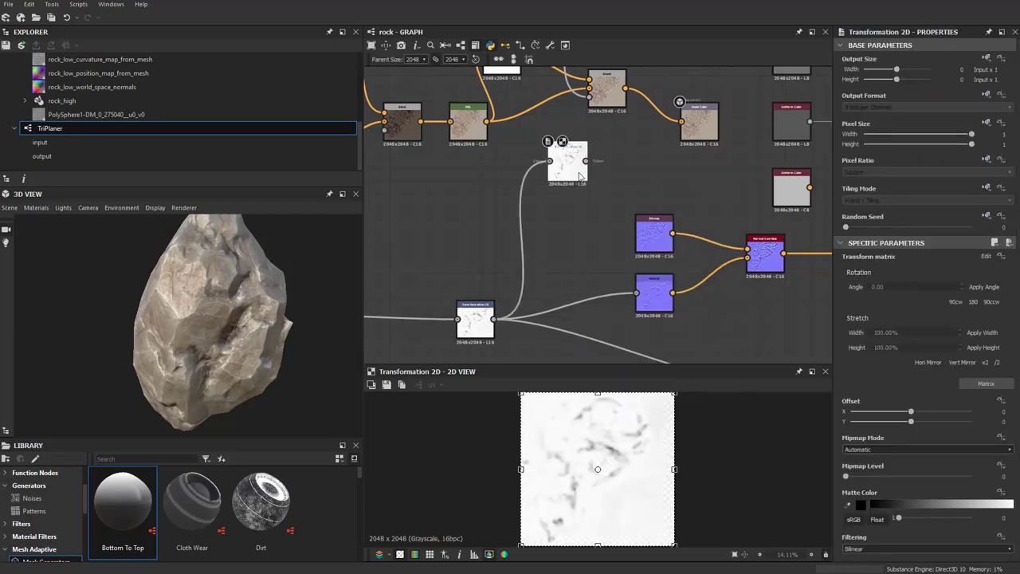
scroll(508, 294, up, 2)
drag(664, 207, 682, 160)
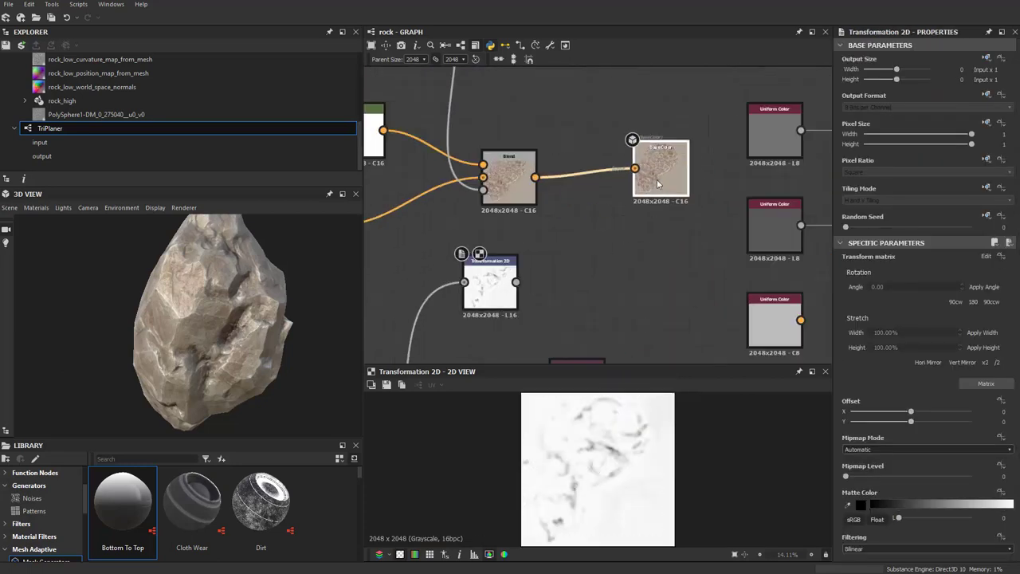
Delete the leftover Uniform Color node.
scroll(671, 226, down, 2)
scroll(601, 149, down, 1)
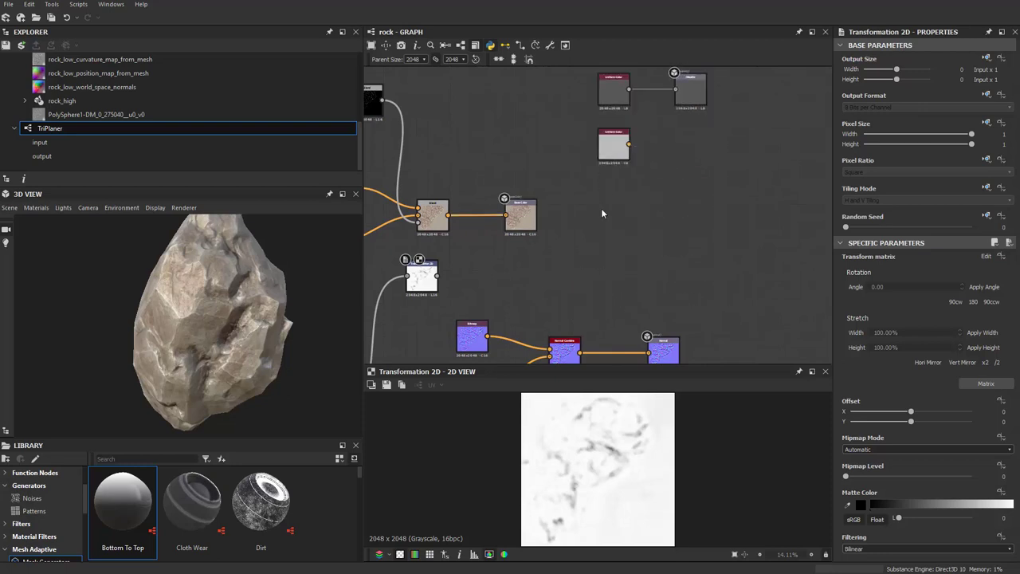
drag(578, 189, 577, 184)
key(Delete)
Place Transformation 2D under Blend and align Blend with Base Color to straighten wires.
middle_drag(560, 214, 641, 241)
scroll(640, 242, up, 1)
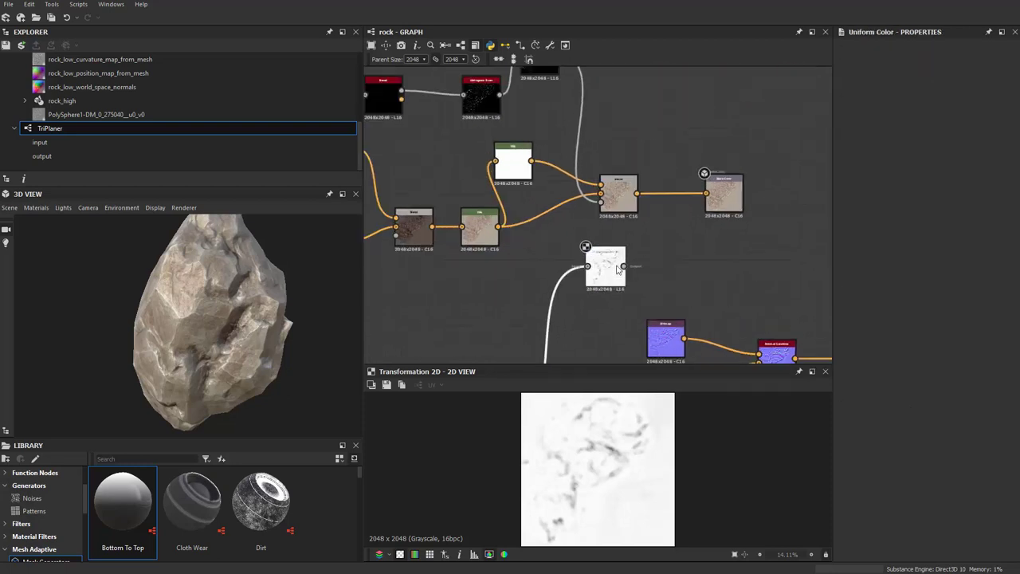
drag(609, 266, 622, 251)
drag(628, 199, 628, 180)
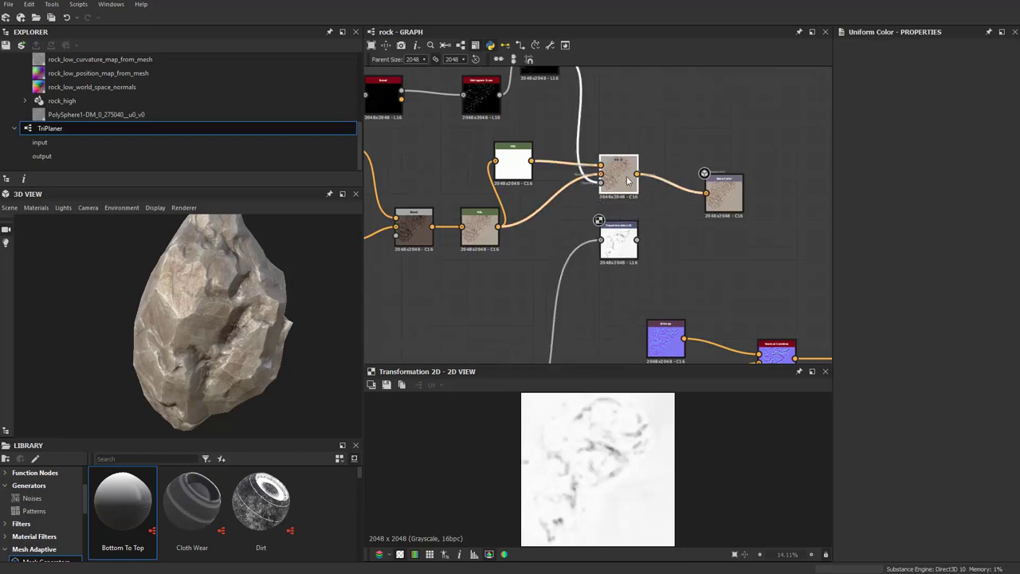
drag(715, 206, 715, 189)
scroll(631, 229, up, 2)
scroll(631, 229, up, 1)
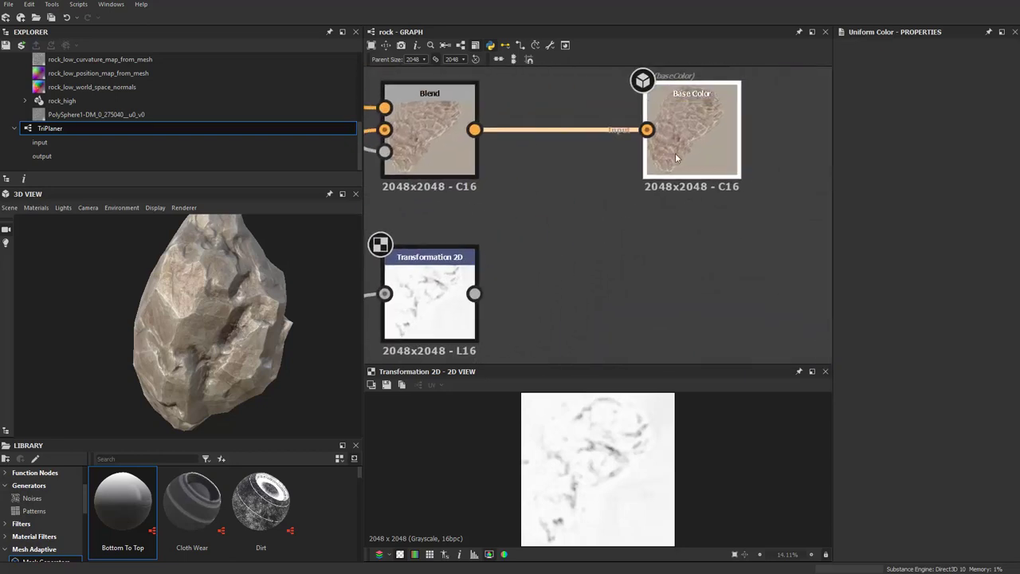
scroll(624, 226, down, 2)
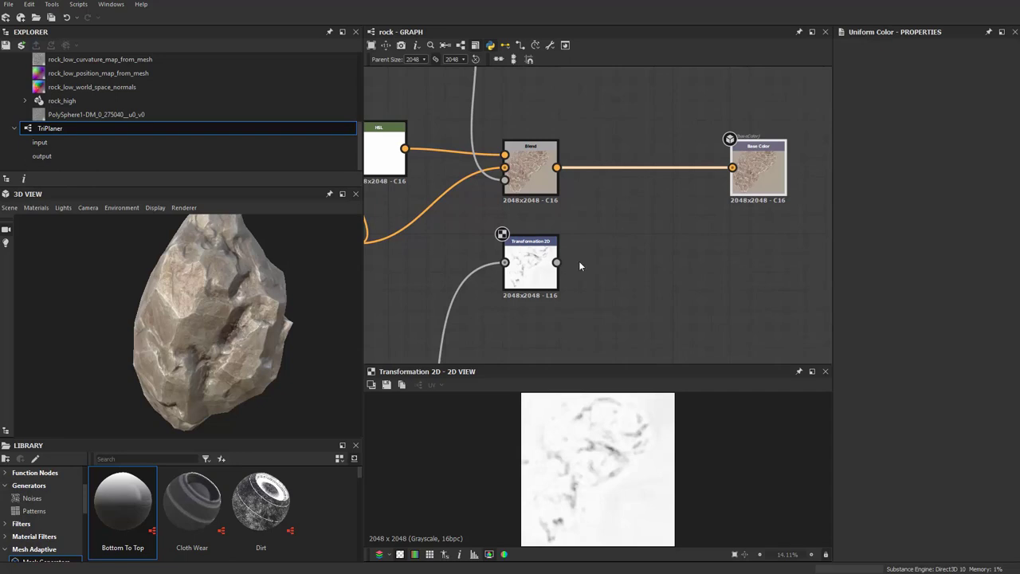
scroll(595, 222, up, 1)
Create an empty Substance Graph named Rerought under the Resources folder.
right_click(595, 222)
click(589, 210)
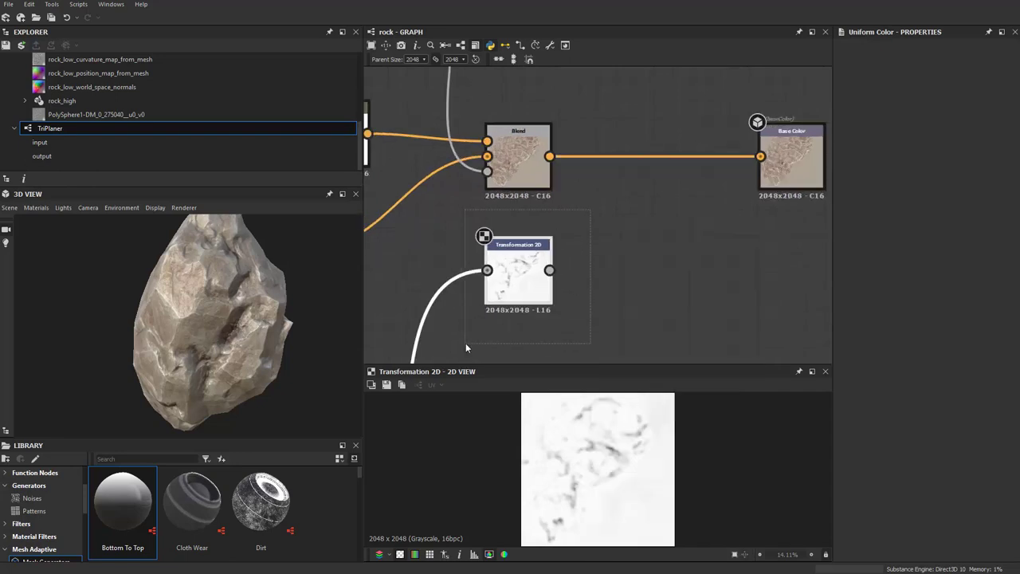
right_click(68, 125)
click(80, 101)
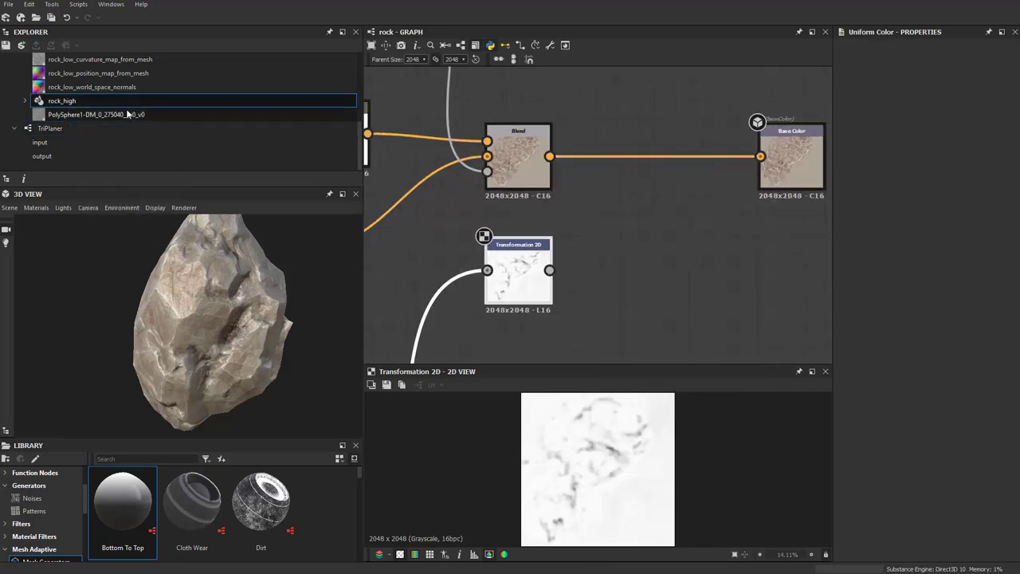
scroll(127, 114, up, 5)
right_click(74, 86)
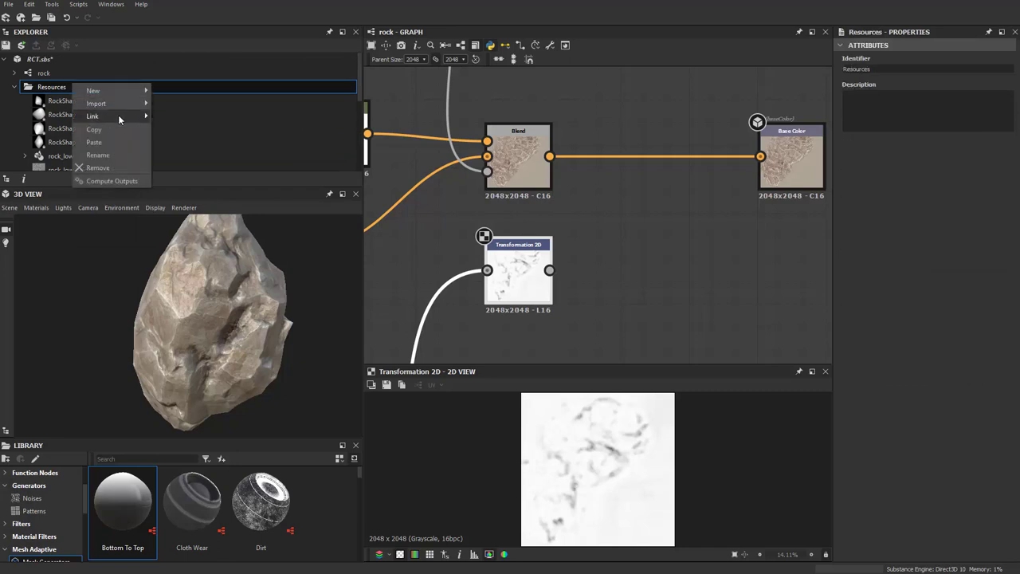
mouse_move(94, 90)
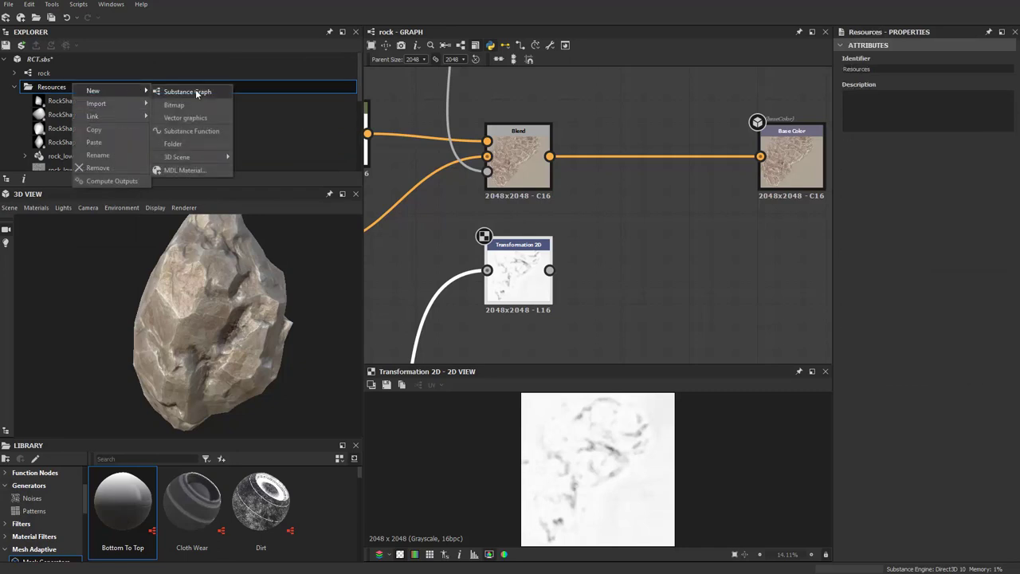
click(195, 91)
text(Rerought)
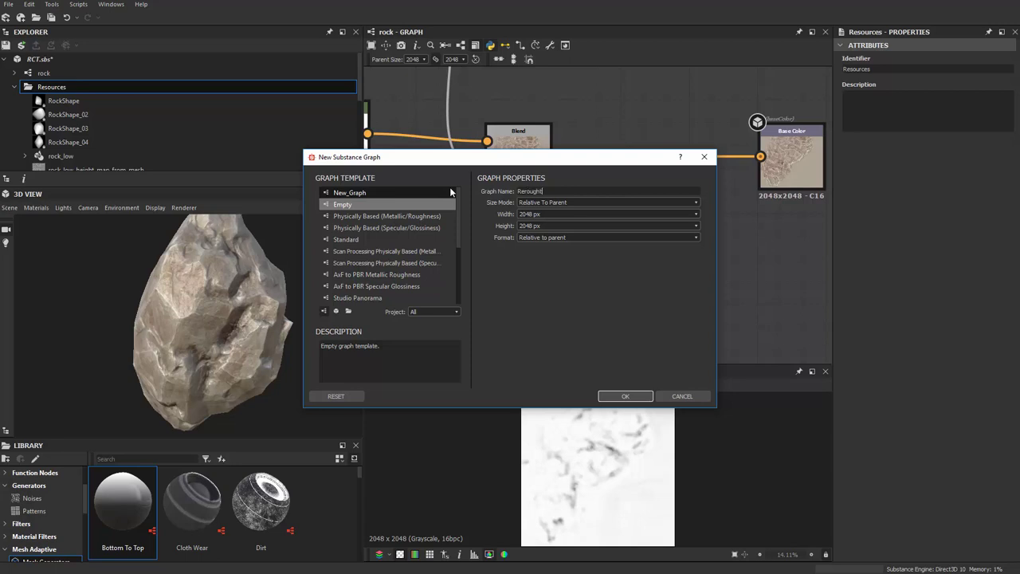
click(640, 397)
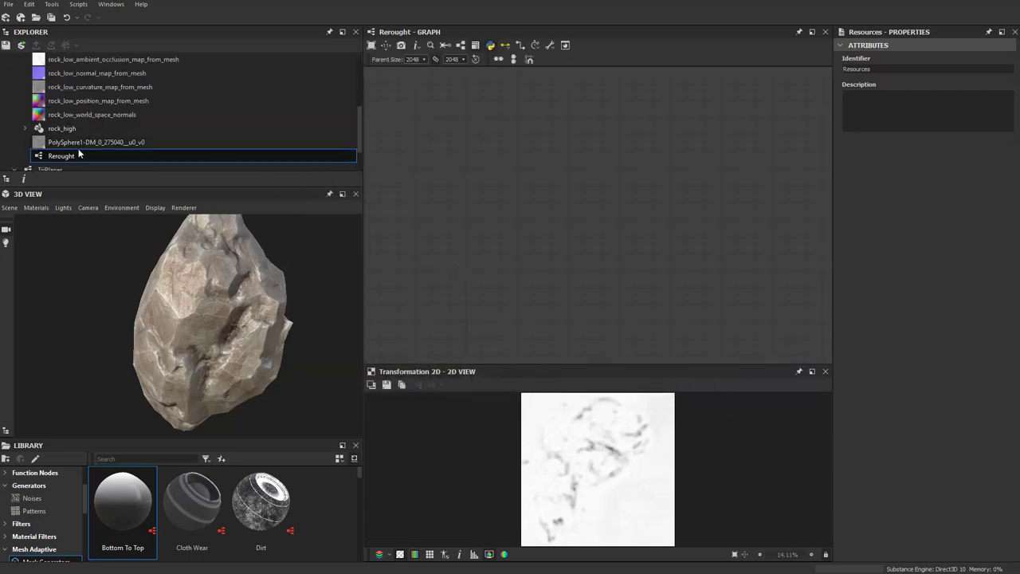
In Rerought, wire a grayscale input_1 into an Output node and remove the color input.
right_click(518, 163)
mouse_move(548, 167)
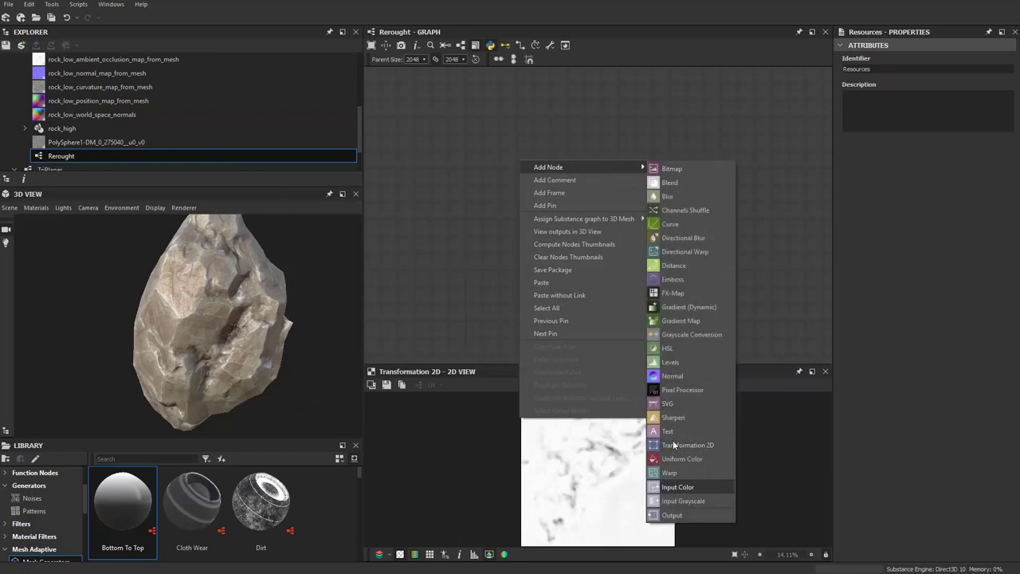
click(677, 486)
right_click(661, 204)
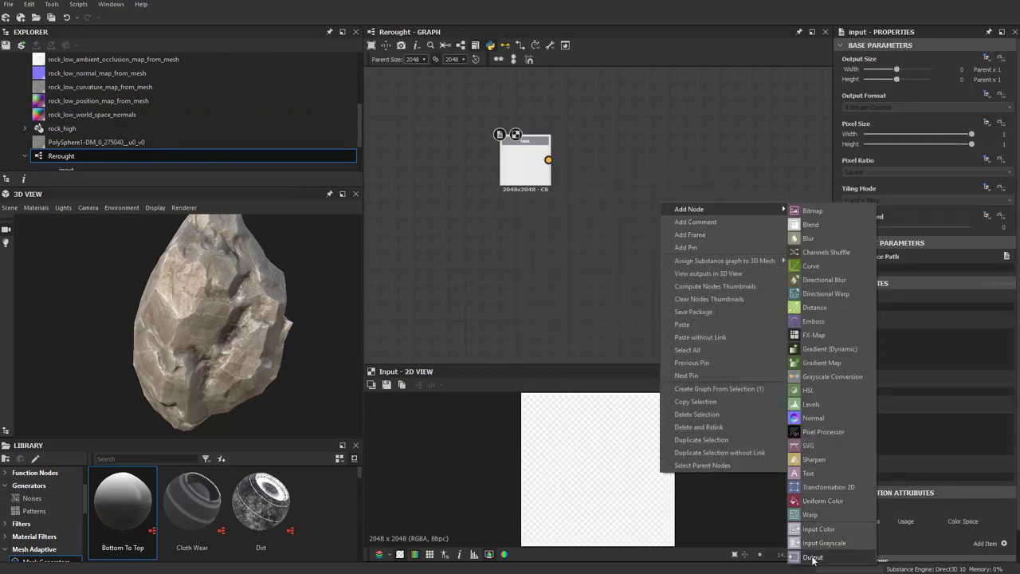
click(810, 556)
right_click(532, 223)
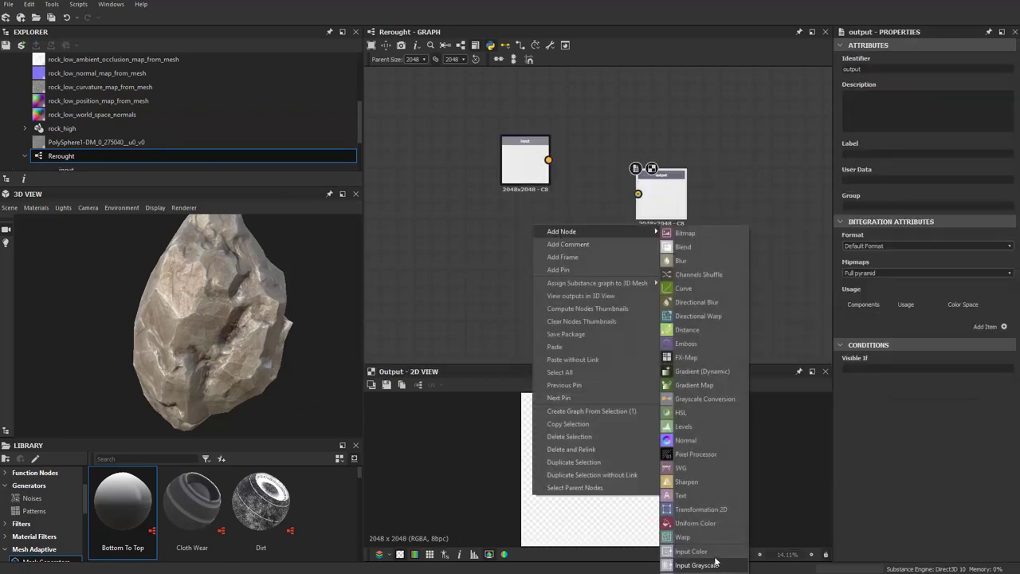
click(729, 563)
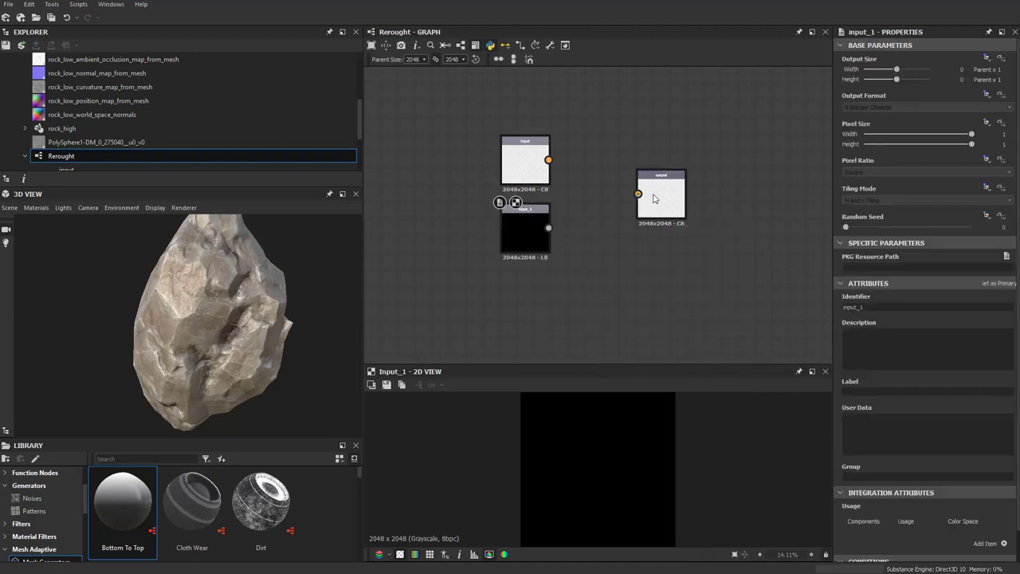
drag(587, 224, 544, 228)
key(Delete)
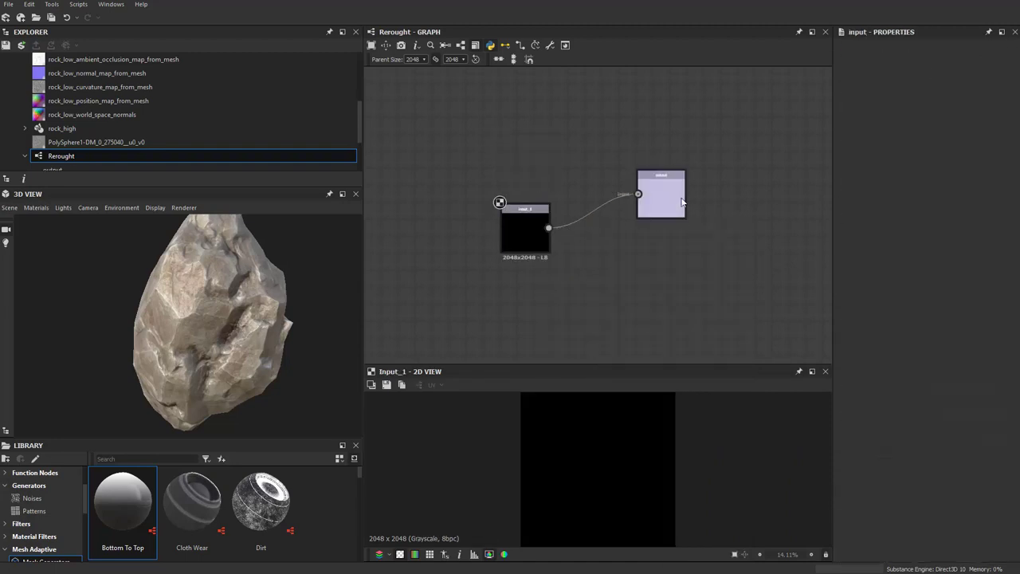
drag(661, 185, 610, 219)
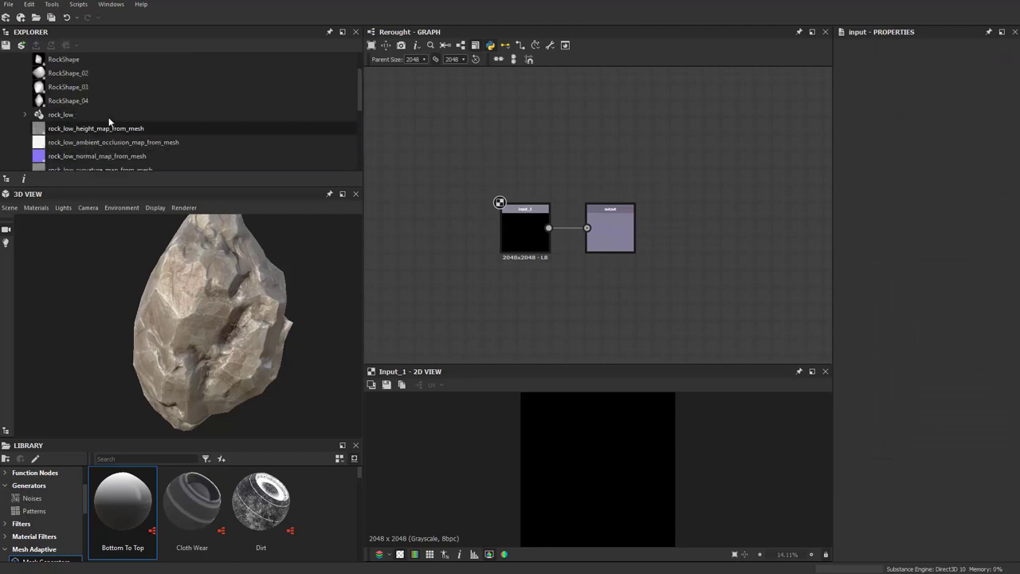
Reopen the rock graph and delete its Transformation 2D node.
scroll(96, 111, up, 5)
click(68, 74)
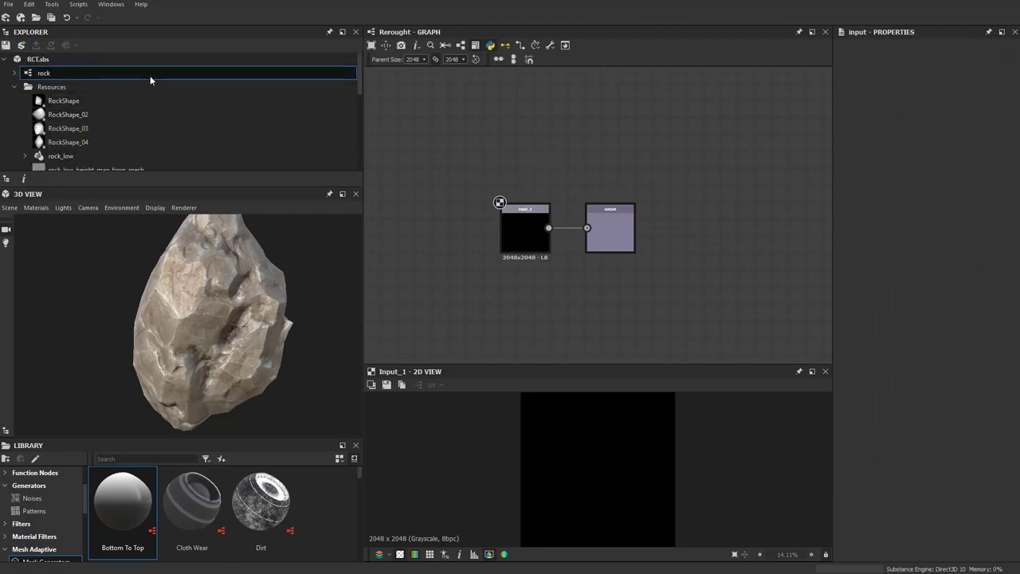
double_click(127, 73)
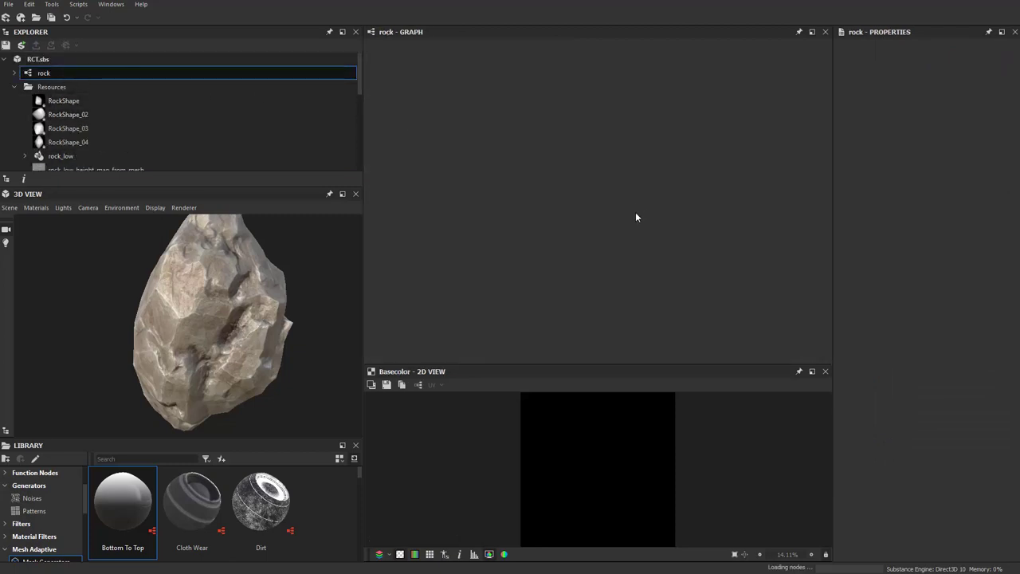
scroll(546, 225, up, 3)
scroll(547, 225, up, 2)
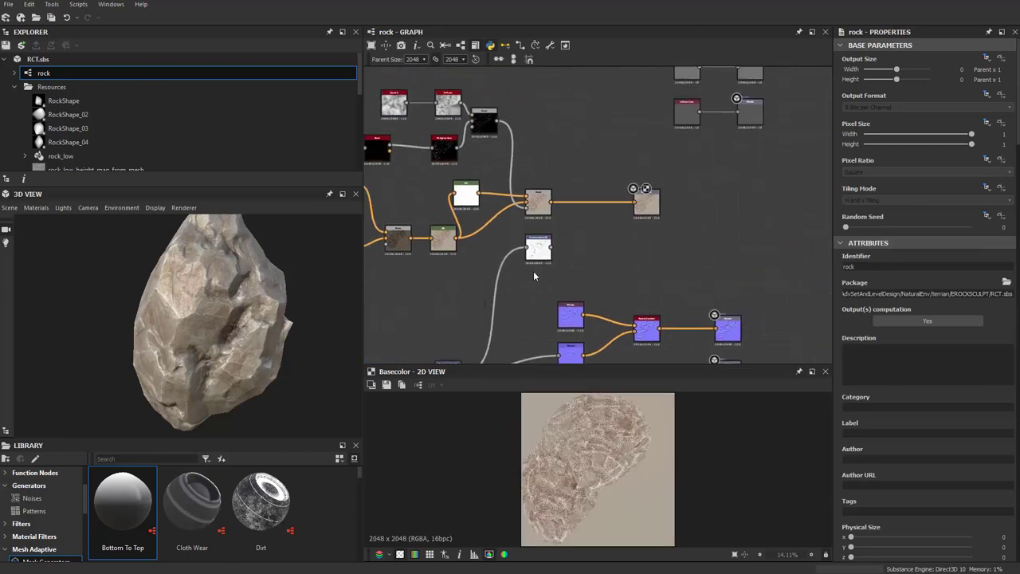
scroll(533, 267, up, 3)
click(530, 248)
scroll(558, 247, up, 1)
key(Delete)
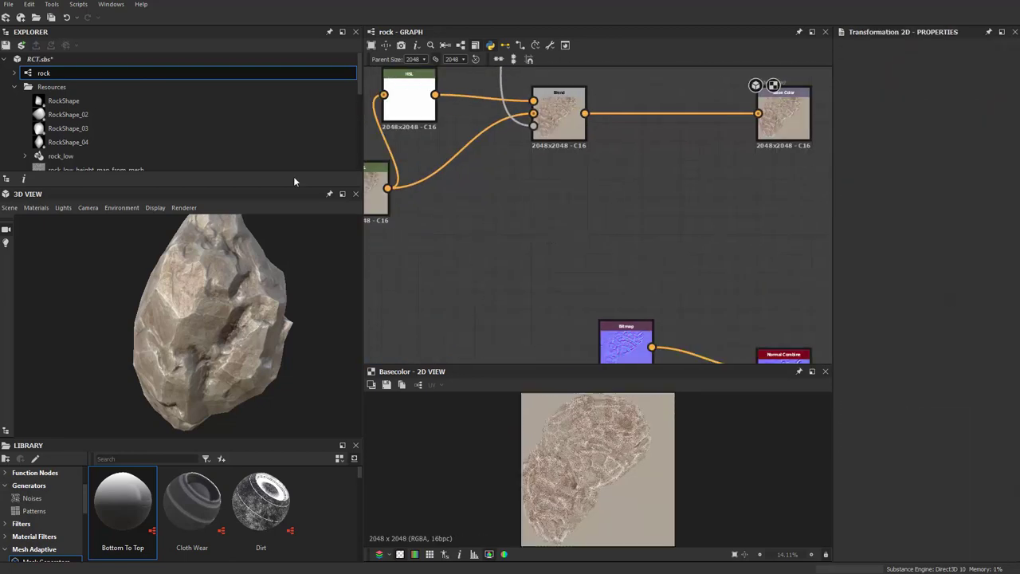
scroll(133, 148, down, 5)
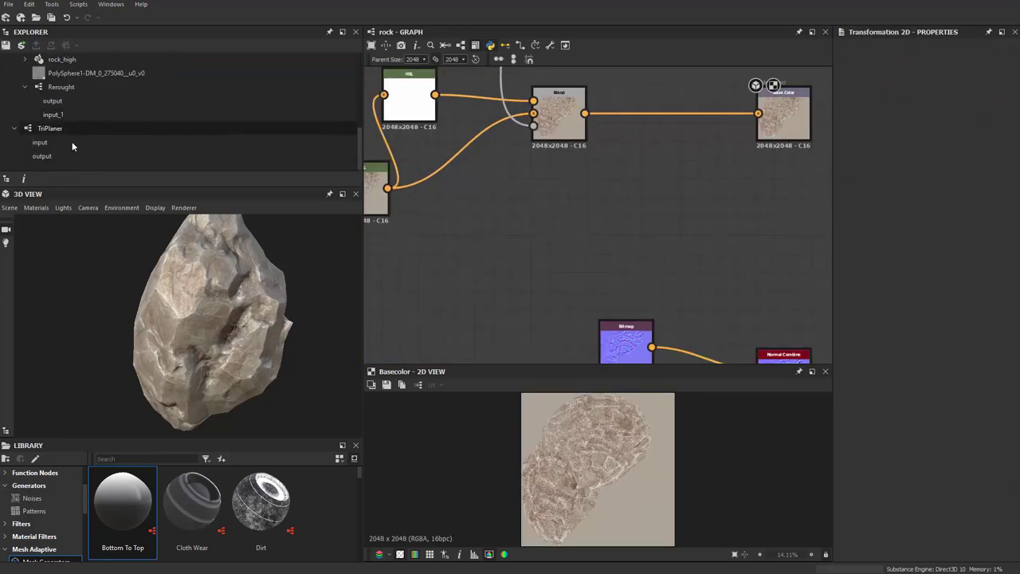
Drag the Rerought graph from the package into the rock graph as a node.
key(space)
text(rel)
key(Escape)
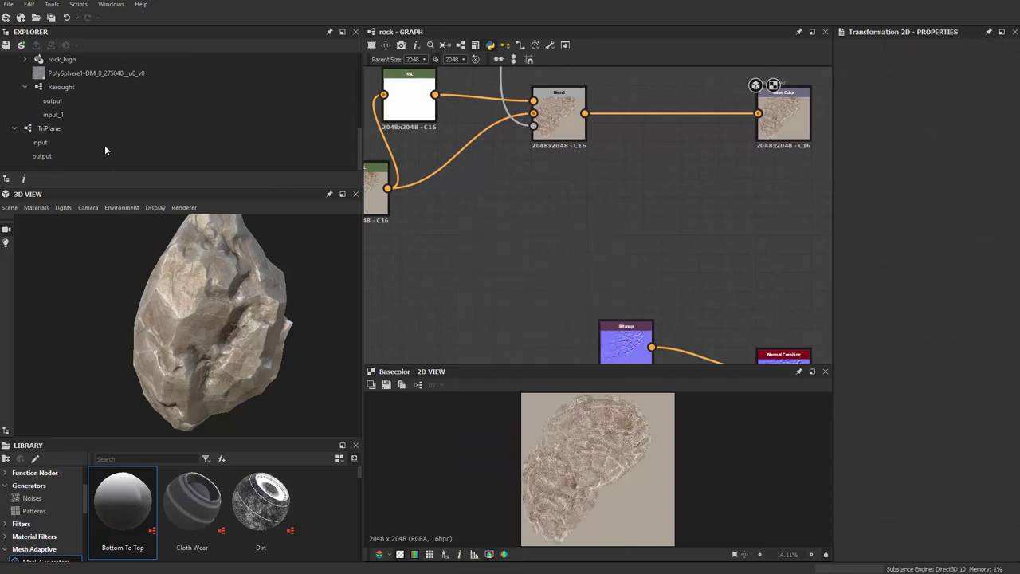
click(62, 87)
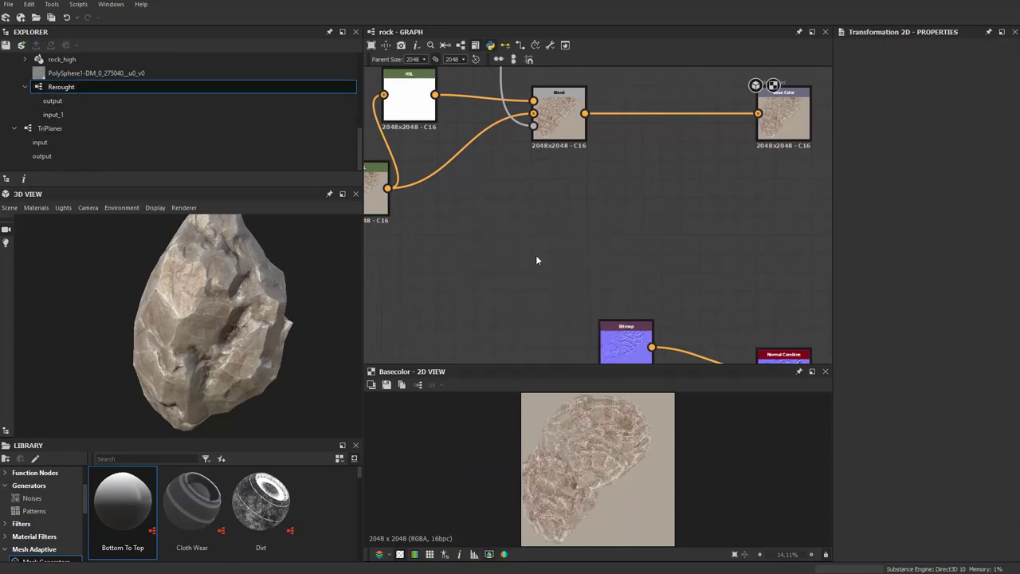
key(space)
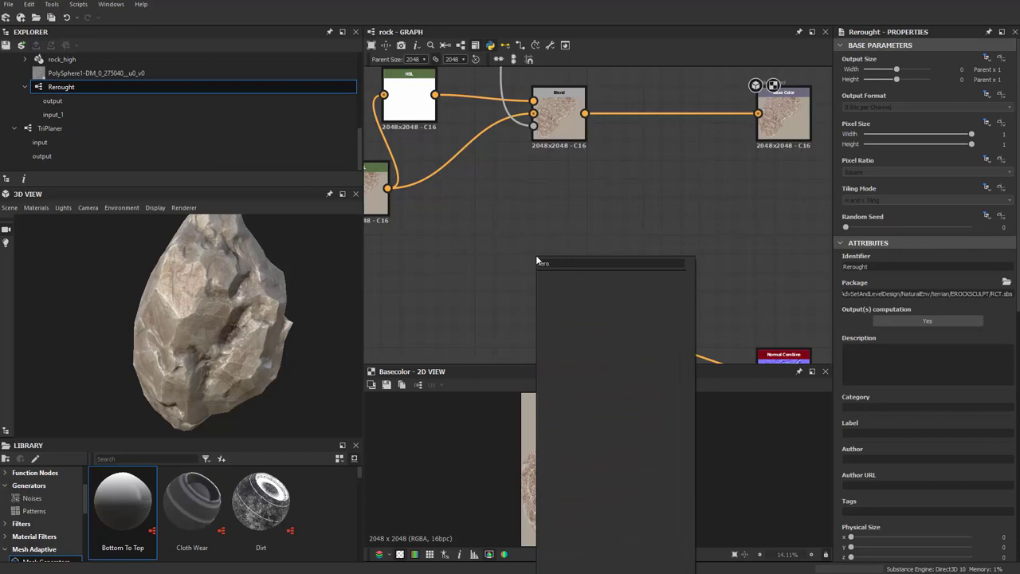
key(Escape)
drag(61, 87, 486, 251)
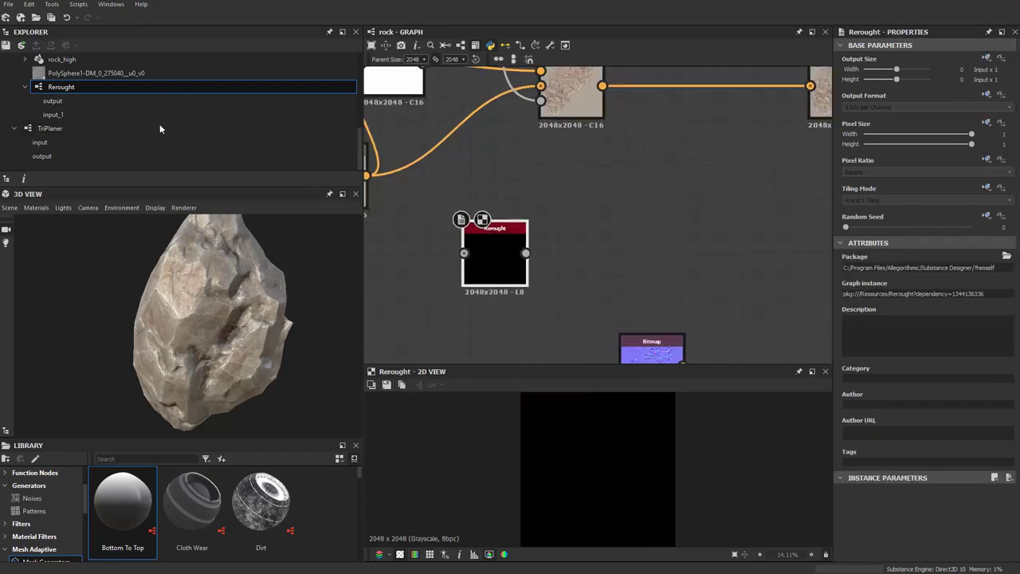
Feed the crack mask into the new Rerought node.
scroll(478, 239, down, 3)
middle_drag(477, 275, 518, 209)
scroll(621, 148, down, 1)
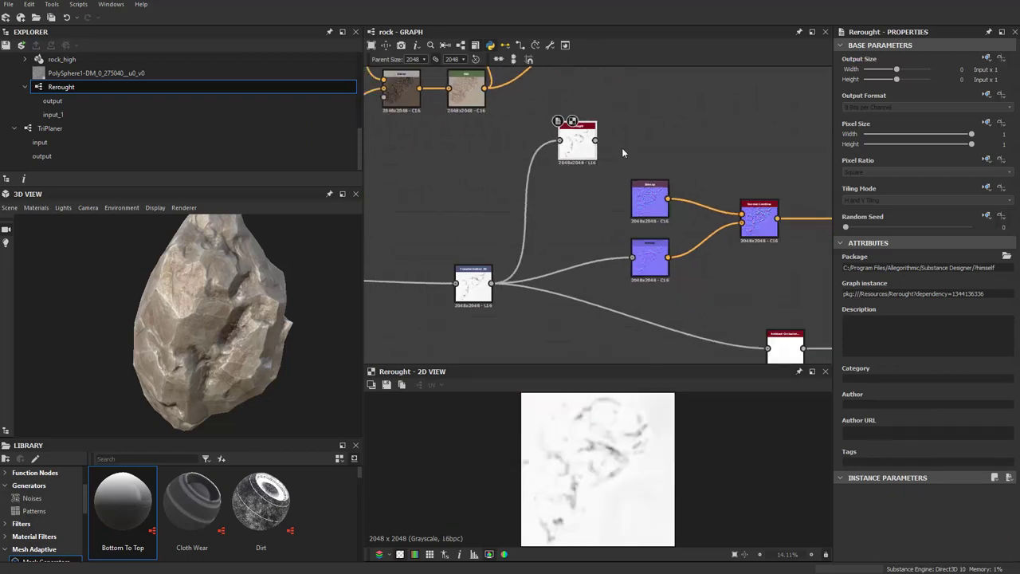
scroll(621, 147, up, 2)
middle_drag(564, 147, 613, 244)
scroll(613, 245, up, 2)
scroll(549, 278, down, 3)
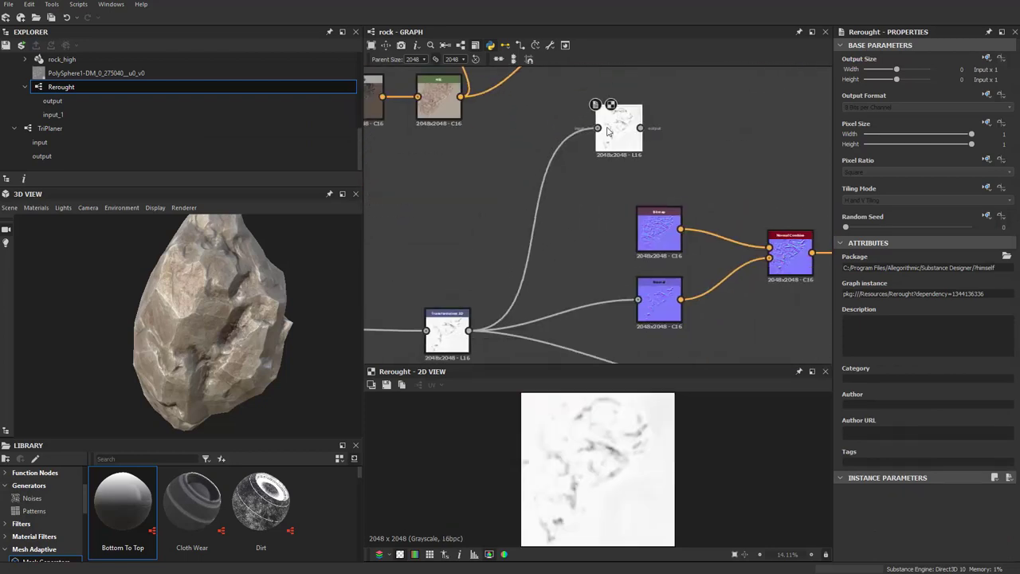
scroll(558, 239, up, 3)
middle_drag(565, 215, 565, 203)
scroll(565, 203, down, 3)
scroll(558, 223, up, 2)
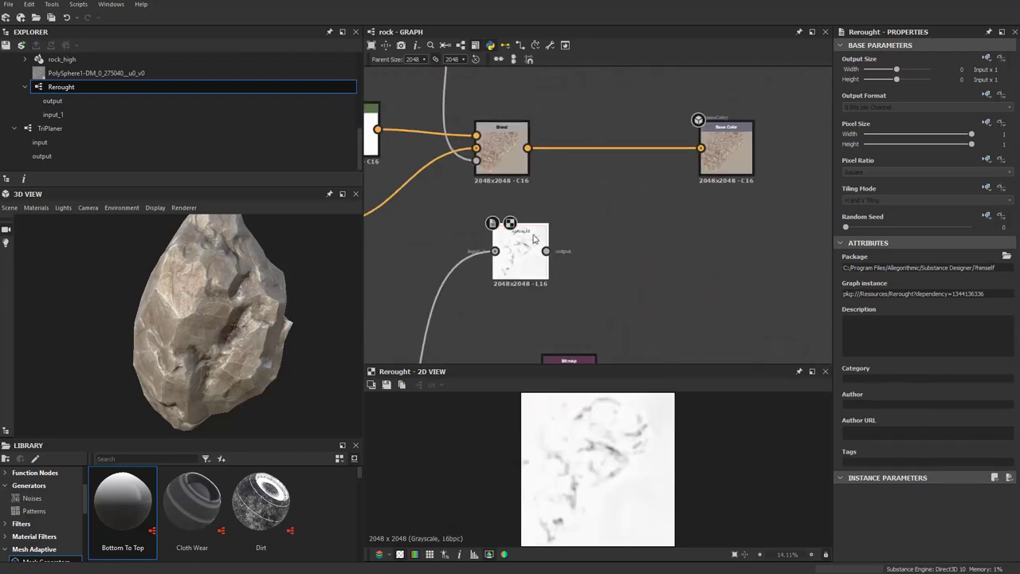
scroll(556, 225, up, 1)
scroll(556, 225, down, 2)
Frame Rerought, Blend and Base Color together in the graph view.
middle_drag(698, 150, 682, 186)
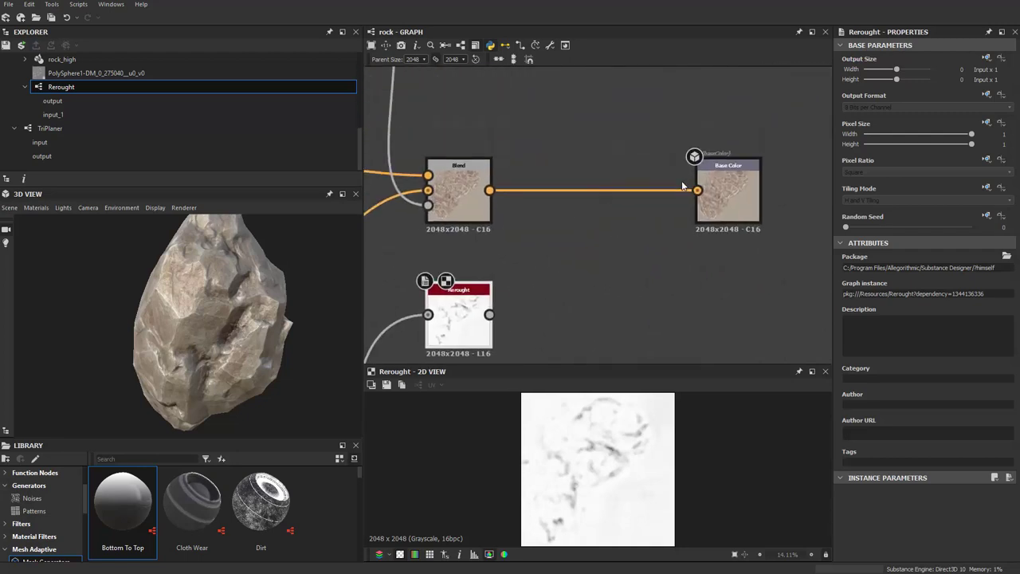
middle_drag(538, 233, 551, 195)
scroll(536, 240, up, 2)
scroll(553, 223, up, 1)
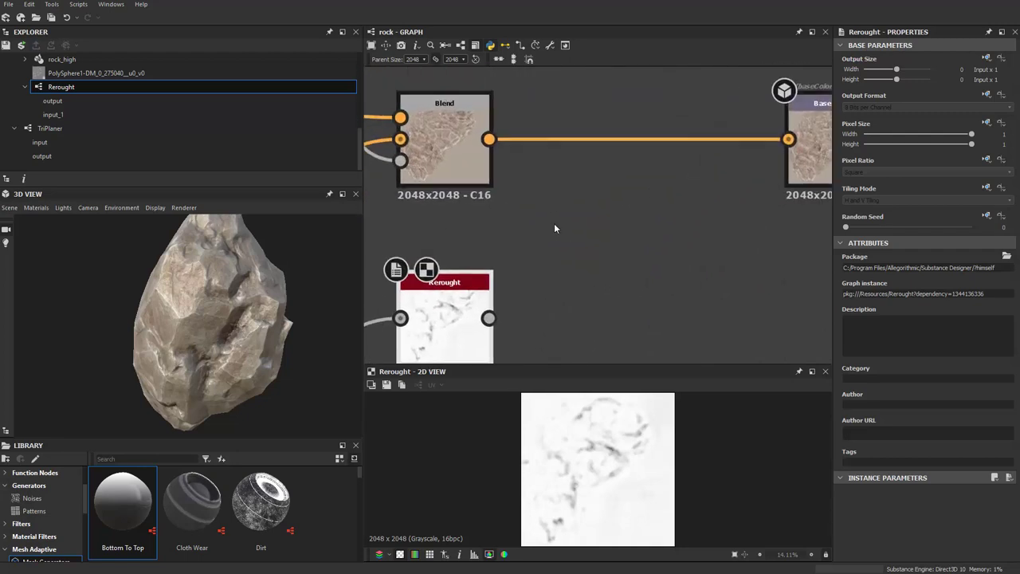
key(space)
key(Escape)
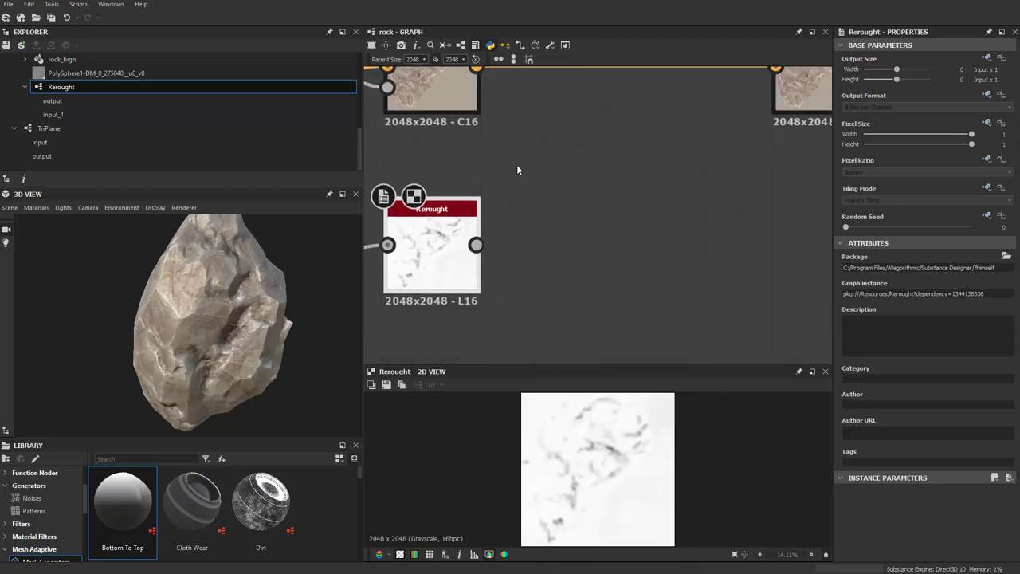
scroll(516, 164, down, 2)
mouse_move(531, 190)
middle_down()
mouse_move(562, 206)
mouse_move(566, 232)
middle_up()
Add a second Blend feeding Base Color, with the first Blend as its Foreground.
key(space)
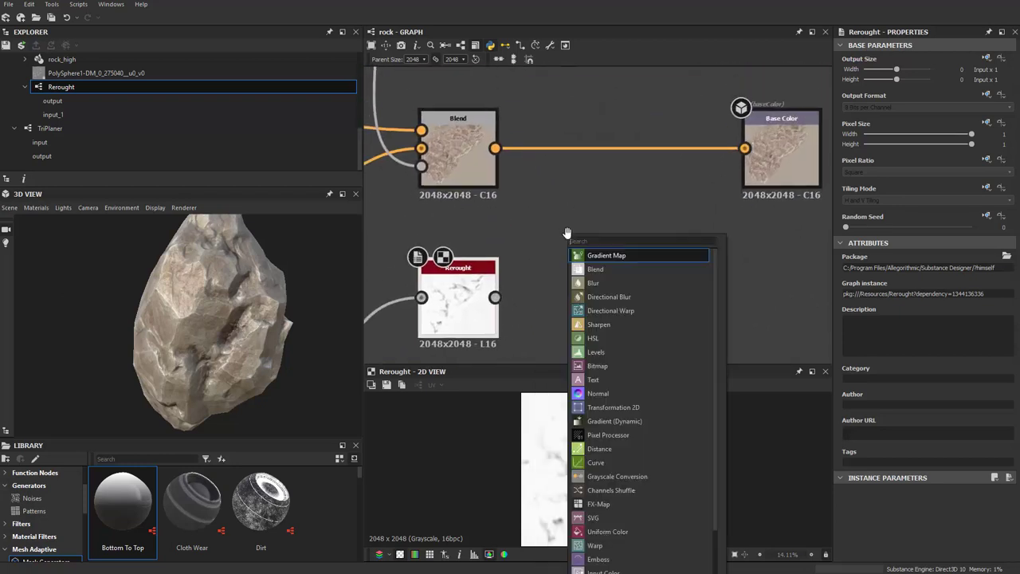
text(blend)
key(Return)
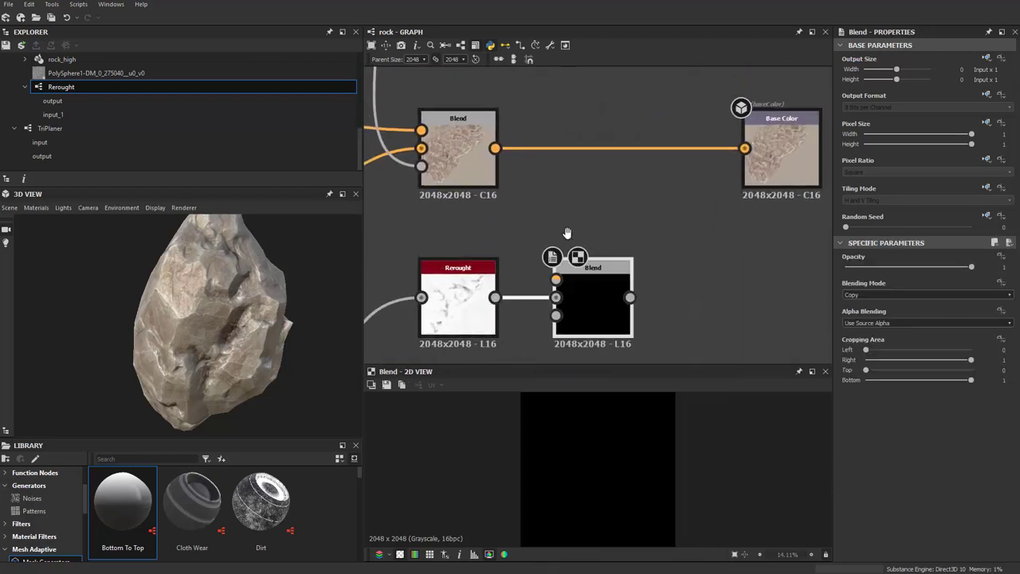
drag(575, 315, 576, 275)
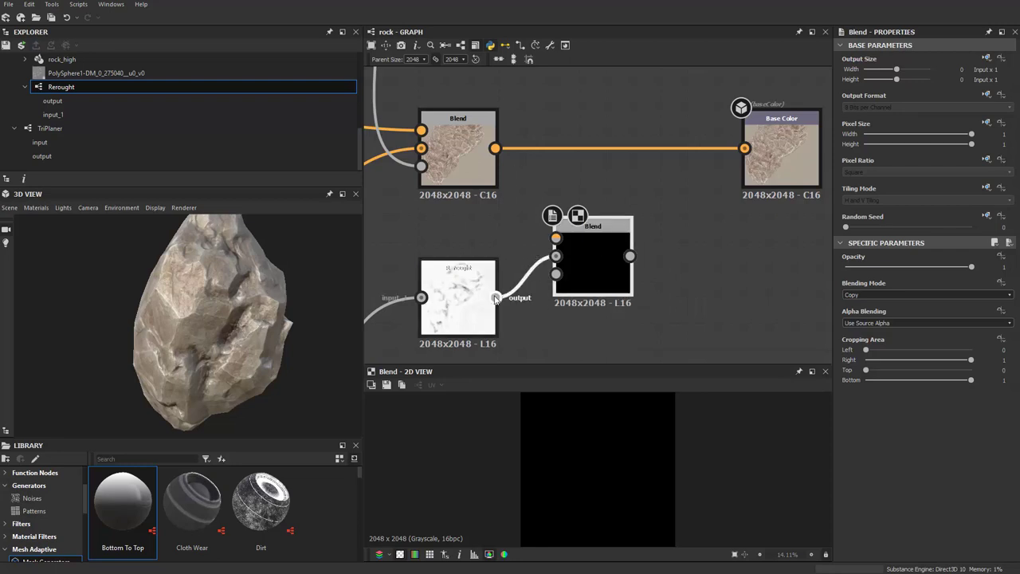
drag(510, 293, 555, 274)
drag(615, 238, 745, 148)
mouse_move(619, 215)
mouse_down()
mouse_move(619, 161)
mouse_move(583, 157)
mouse_up()
mouse_move(557, 172)
middle_down()
mouse_move(587, 241)
mouse_move(584, 195)
middle_up()
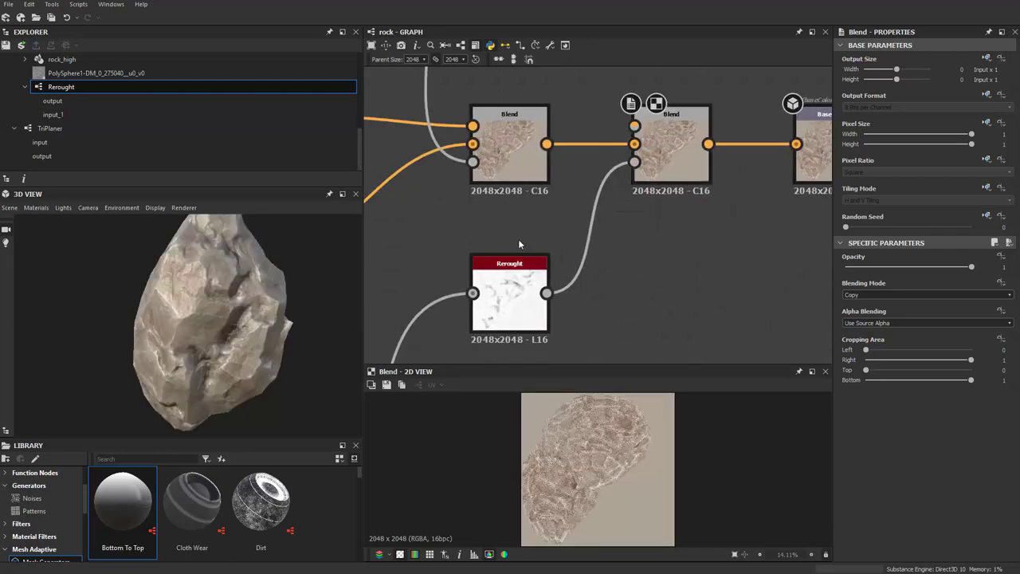
Add an Invert Grayscale after Rerought and drive the second Blend's Opacity with it.
click(518, 263)
click(558, 303)
key(space)
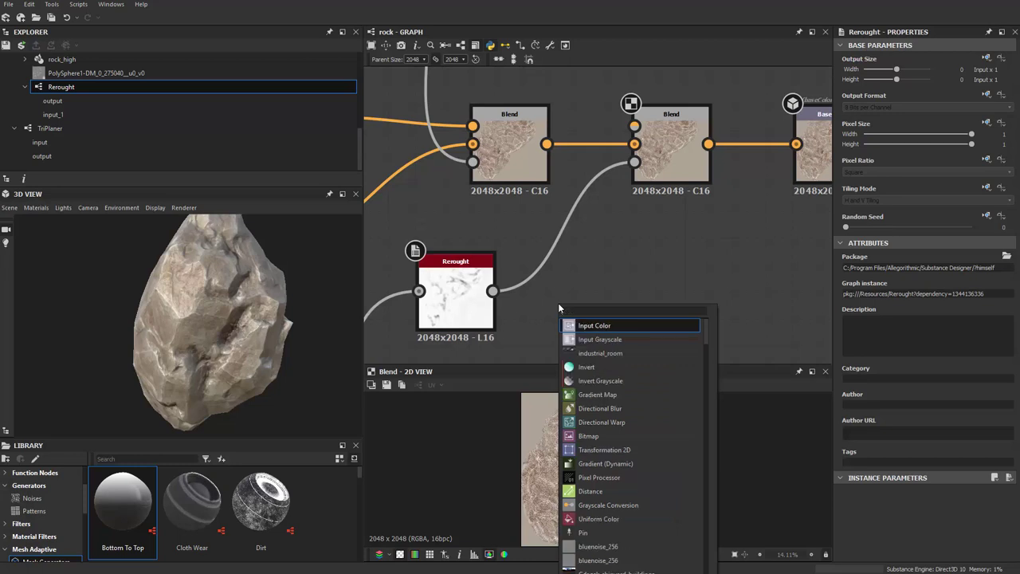
text(invert)
key(Down)
key(Return)
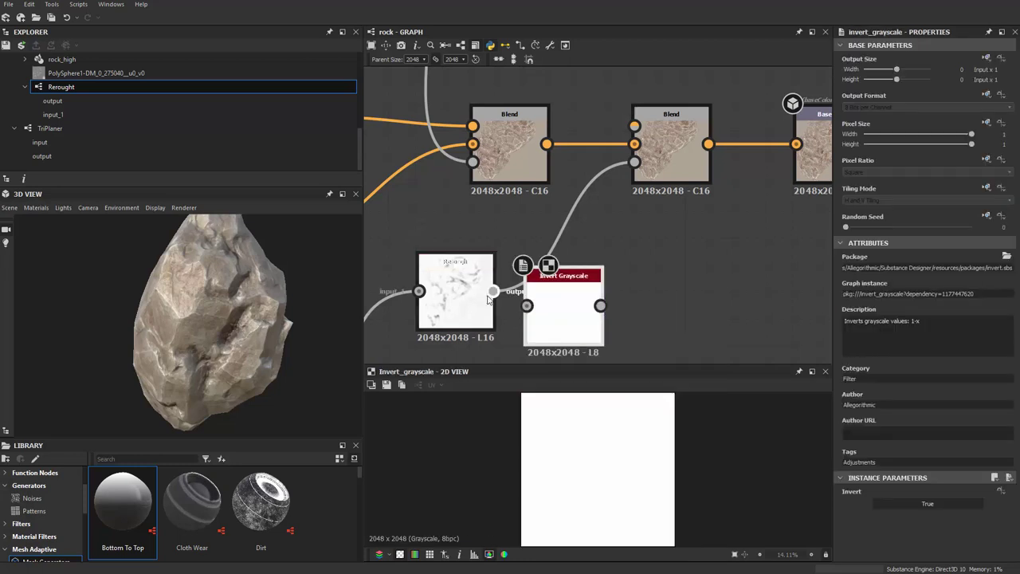
drag(527, 306, 492, 291)
drag(600, 305, 635, 161)
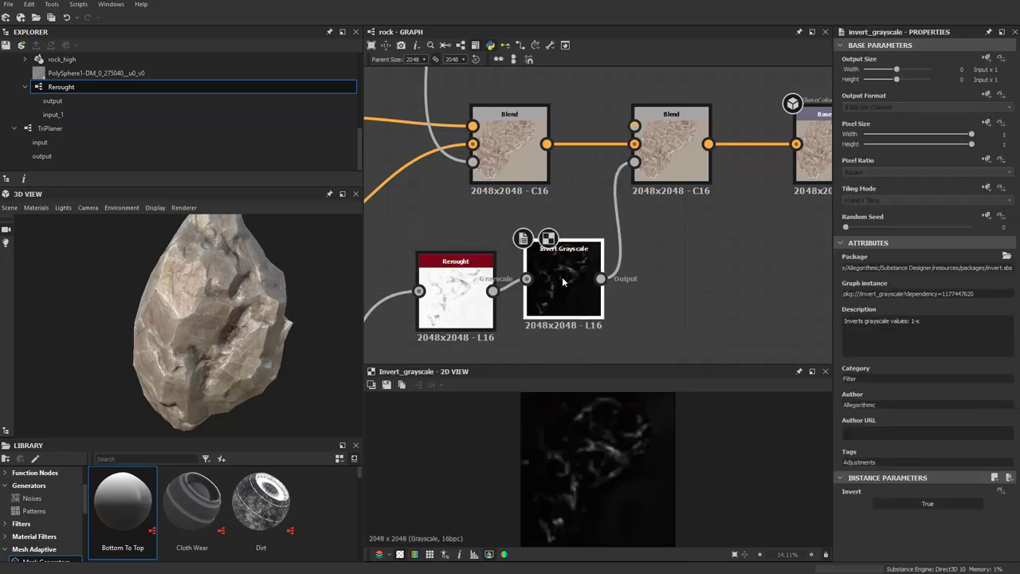
Add a Gradient Map node near the Blend chain.
key(f)
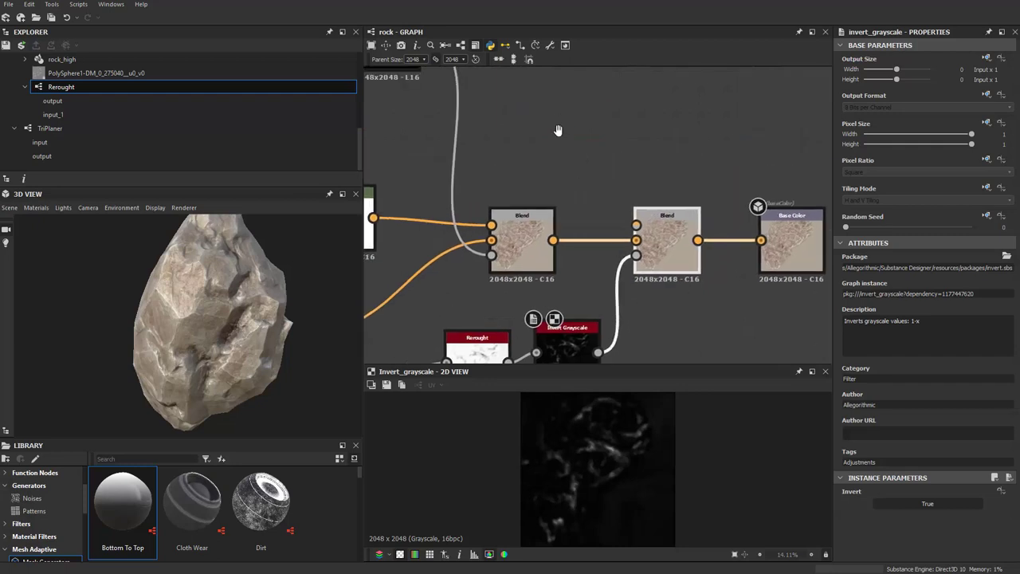
middle_drag(555, 84, 575, 163)
key(space)
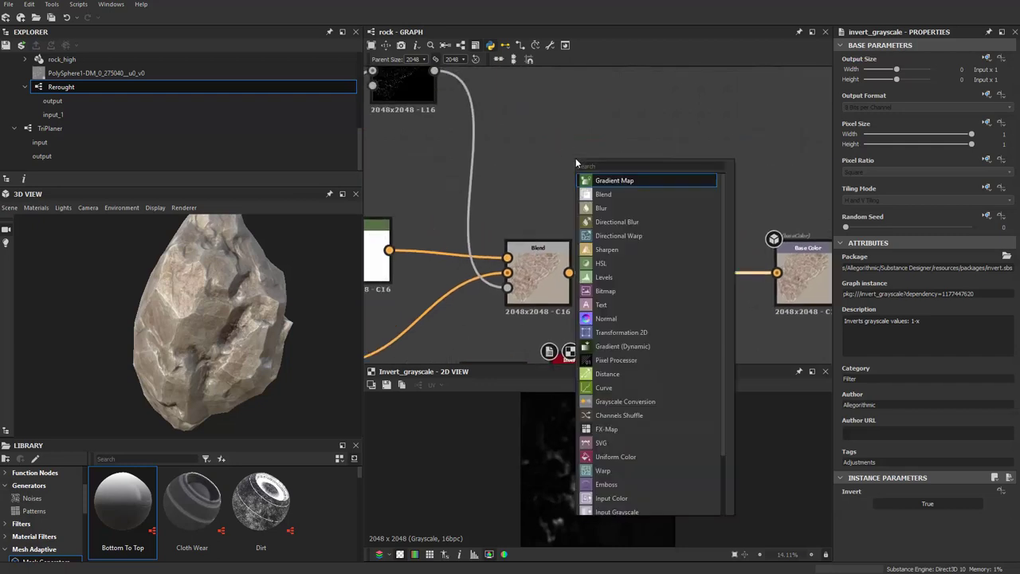
key(Return)
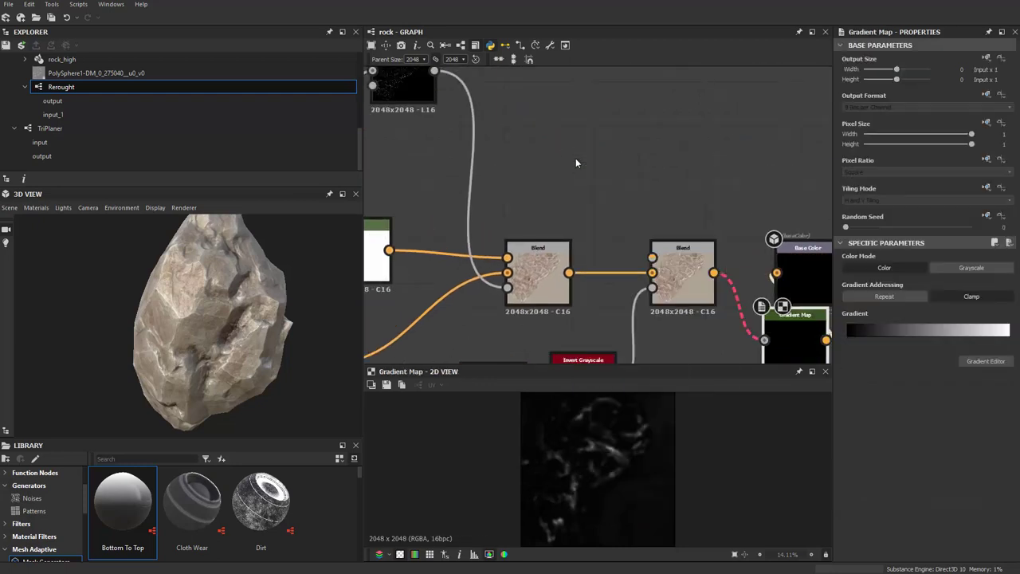
key(space)
text(grad)
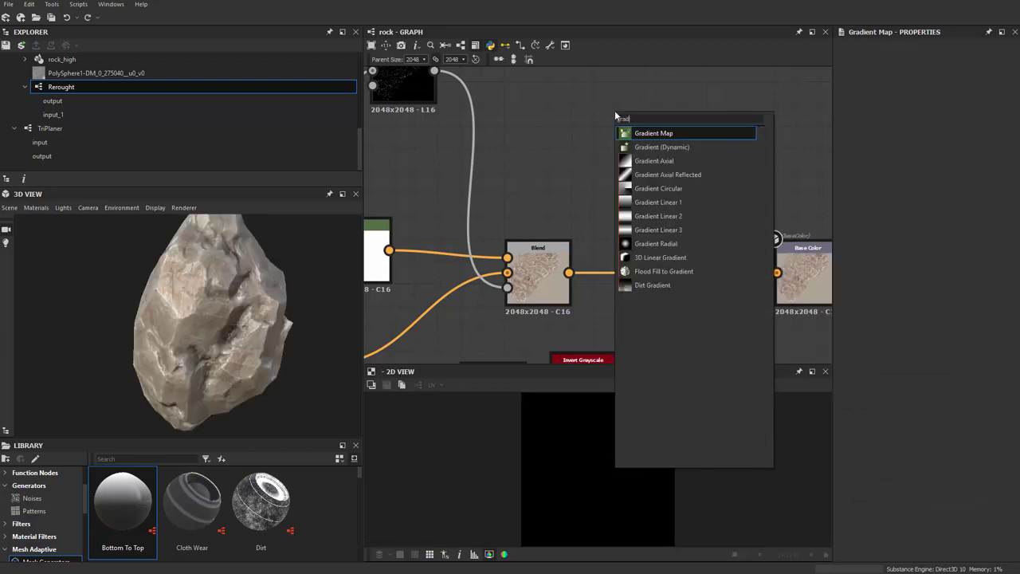
key(Return)
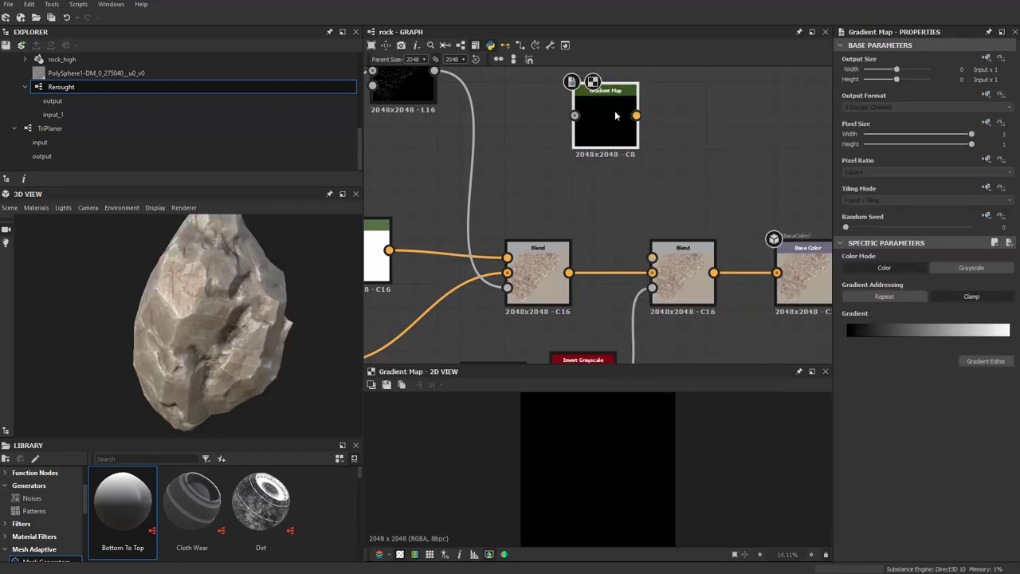
Add a BnW Spots 2 noise node in empty graph space.
scroll(635, 151, down, 3)
middle_drag(561, 142, 598, 208)
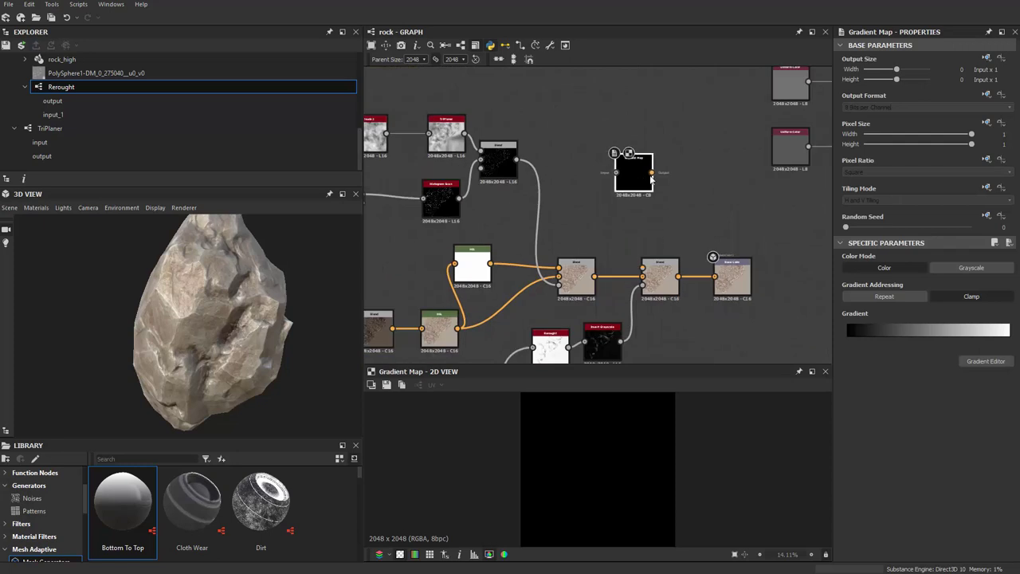
scroll(559, 174, up, 2)
key(space)
text(c)
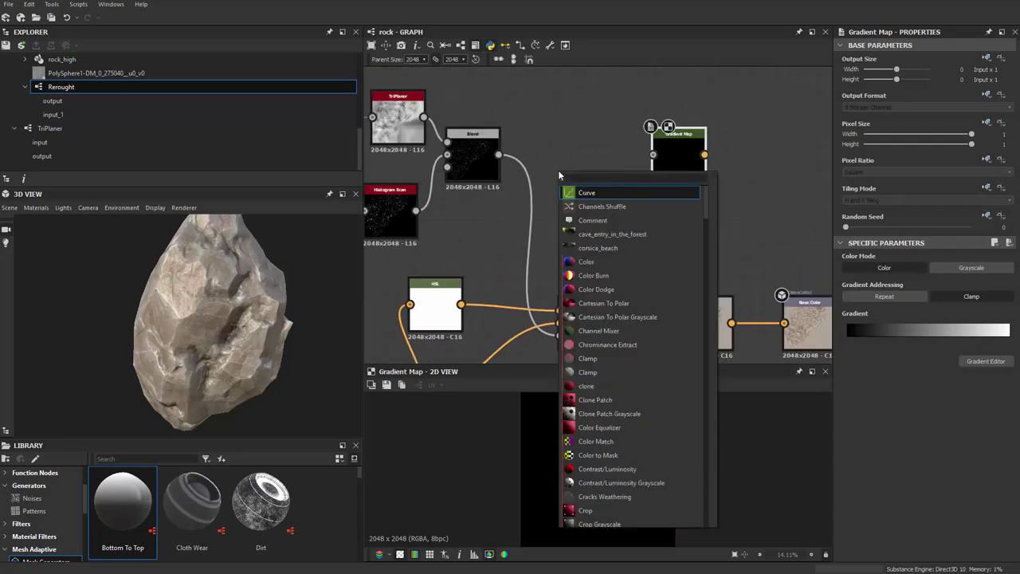
text(loud)
key(Down)
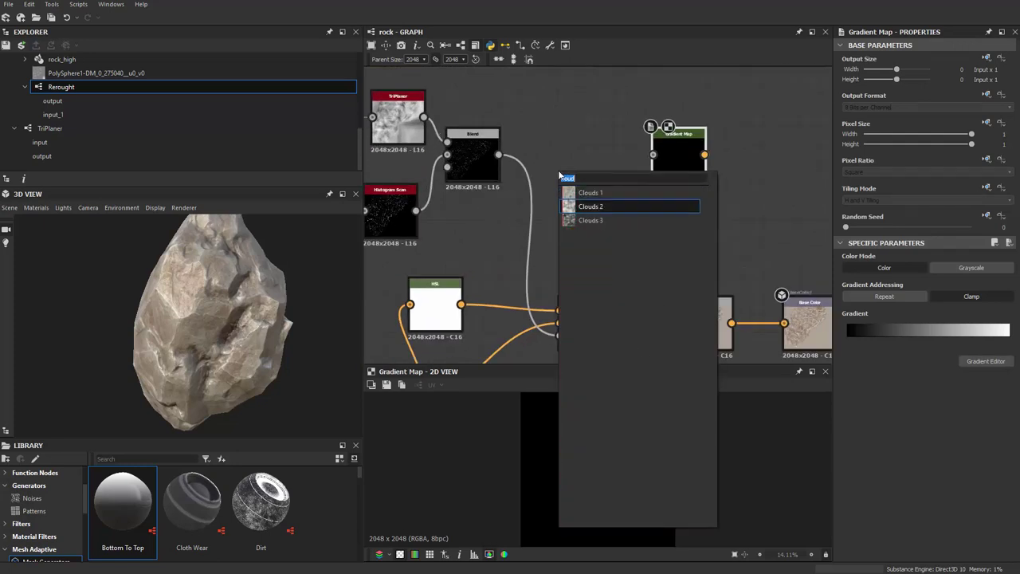
key(BackSpace)
text(b)
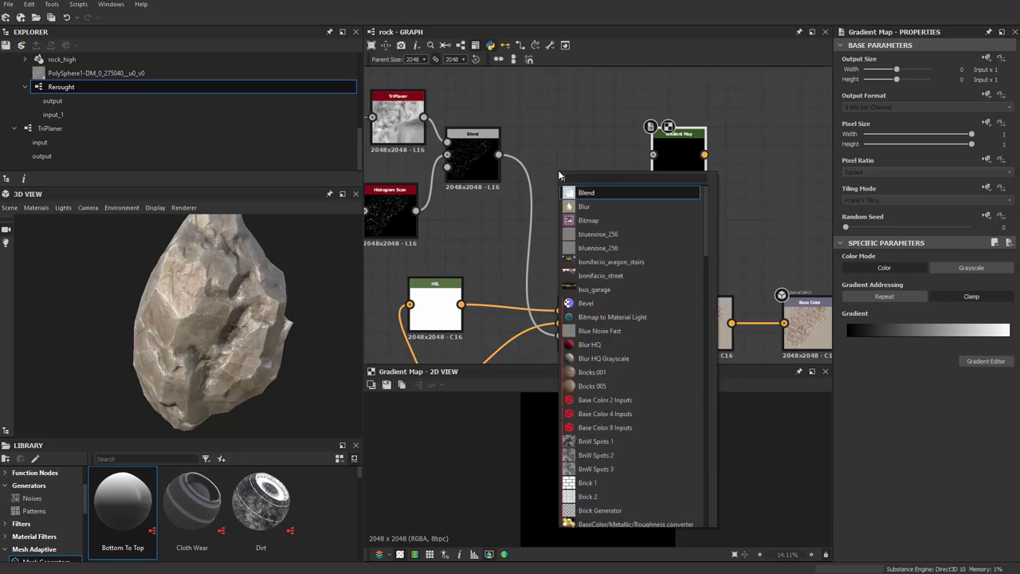
text(nw)
key(Down)
key(Return)
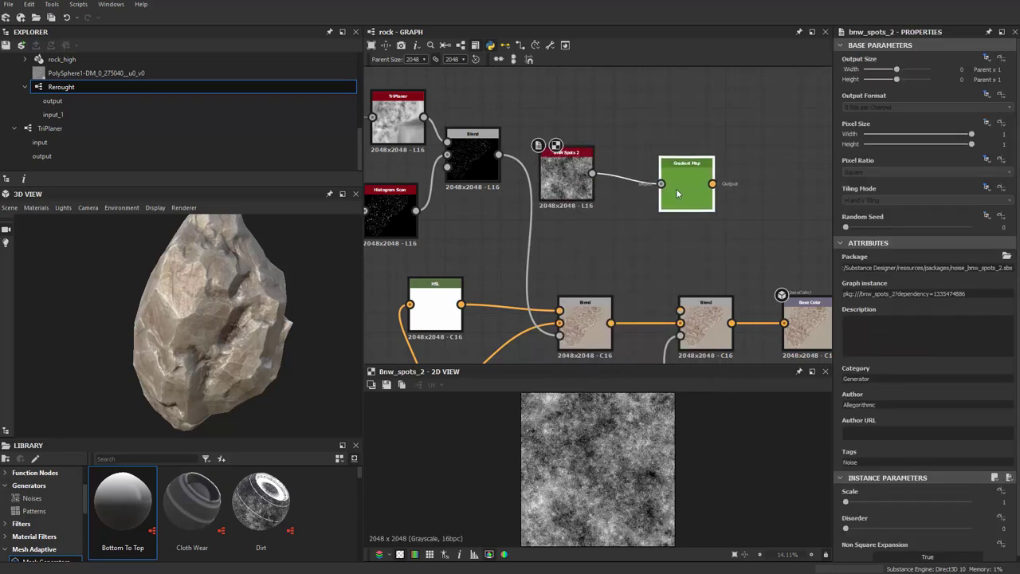
scroll(674, 168, up, 2)
scroll(666, 162, up, 1)
scroll(601, 166, up, 1)
Sample a beige stone gradient into the Gradient Map using the Gradient Editor.
double_click(602, 166)
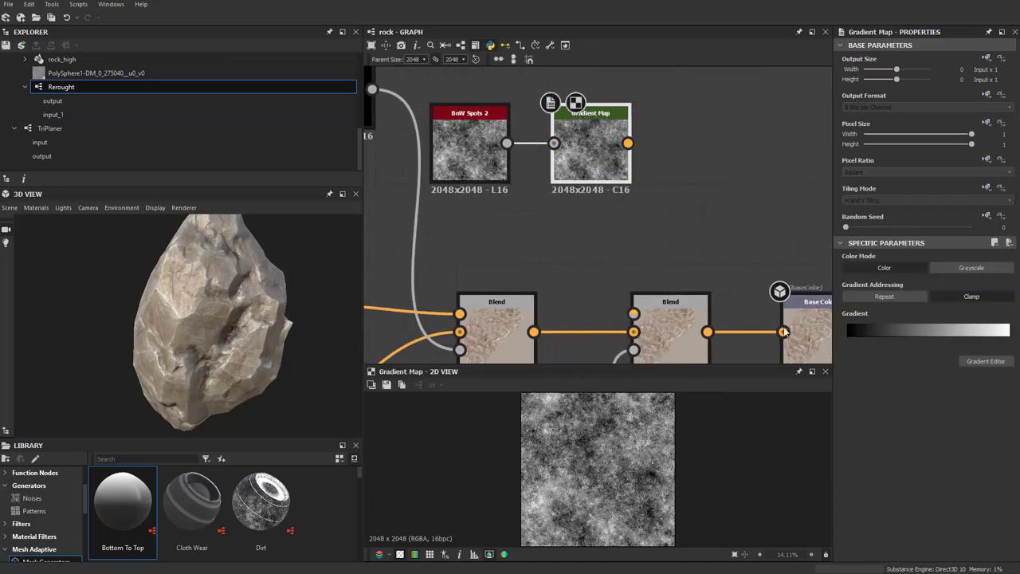
click(980, 361)
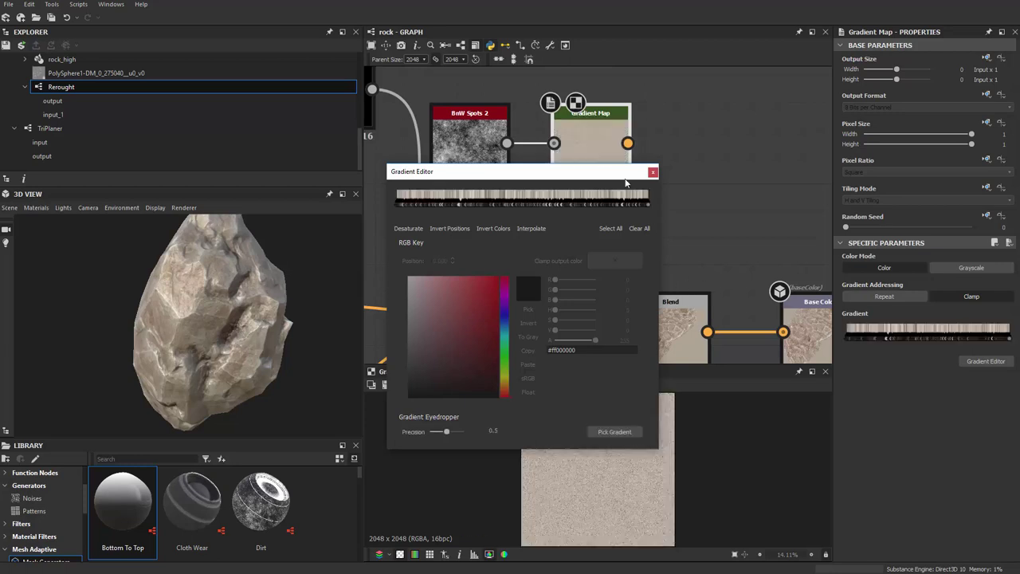
click(652, 171)
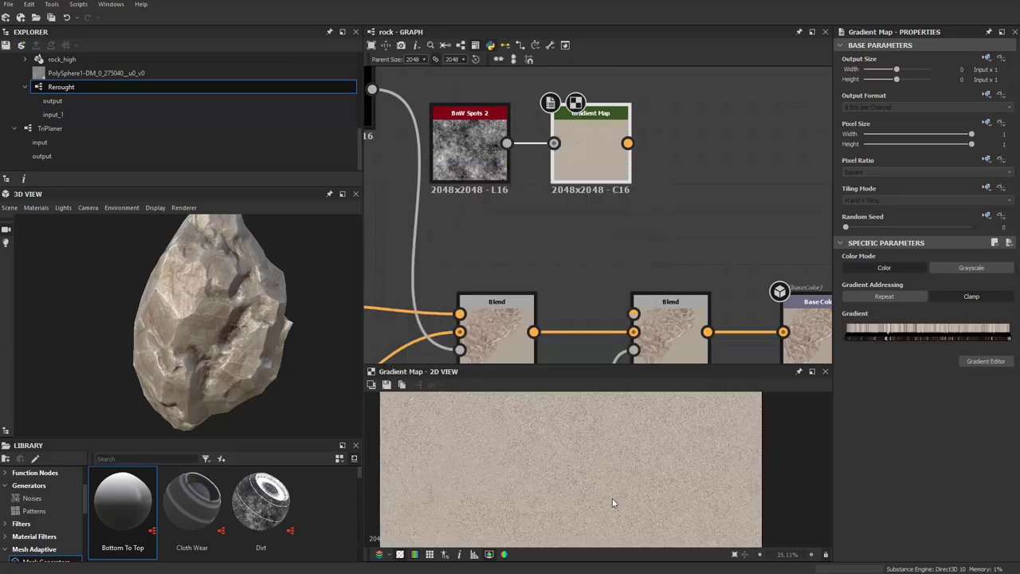
Connect the Gradient Map output to the second Blend's Foreground input.
scroll(670, 279, down, 2)
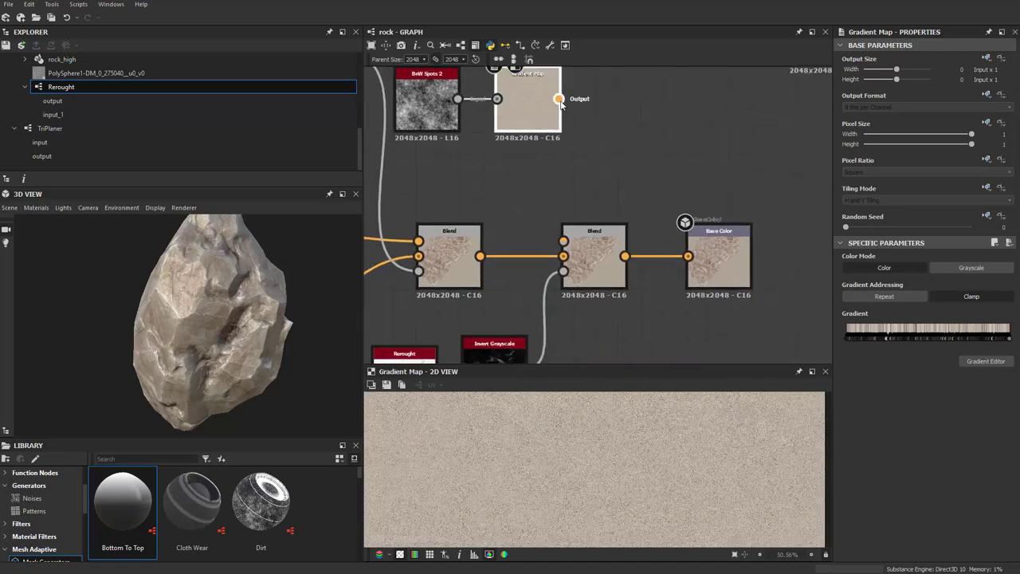
mouse_move(557, 99)
mouse_down()
mouse_move(553, 241)
mouse_move(586, 237)
mouse_up()
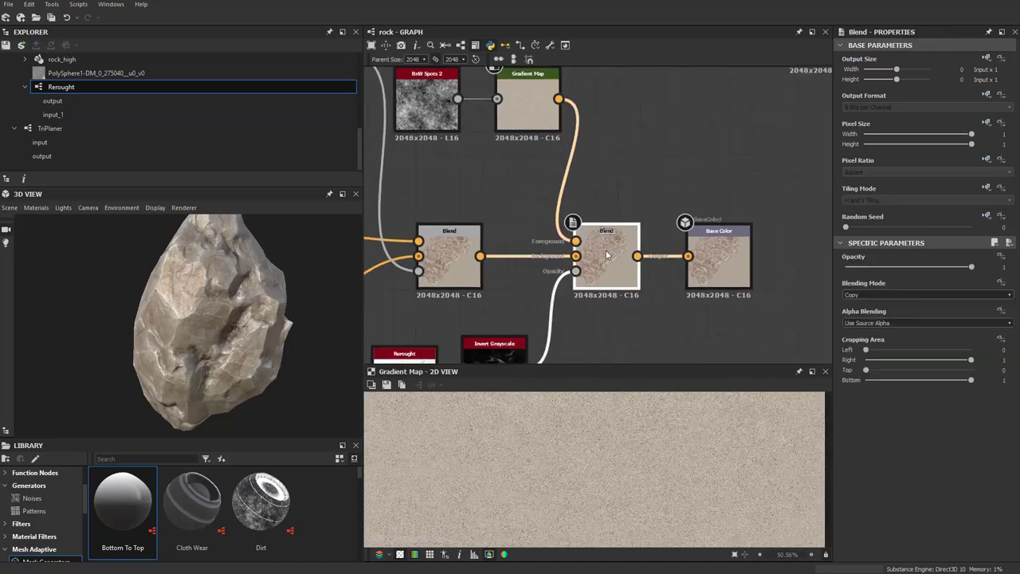
scroll(227, 338, up, 2)
scroll(227, 339, up, 3)
scroll(261, 317, up, 2)
scroll(262, 319, up, 3)
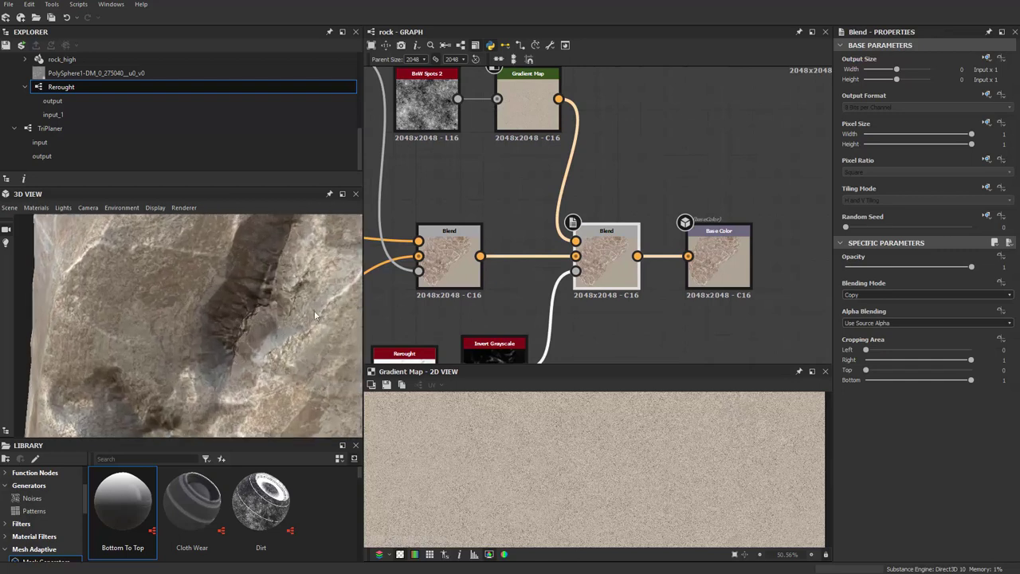
Shift the second Blend and Base Color nodes rightward to tidy the layout.
middle_drag(486, 351, 497, 282)
click(503, 312)
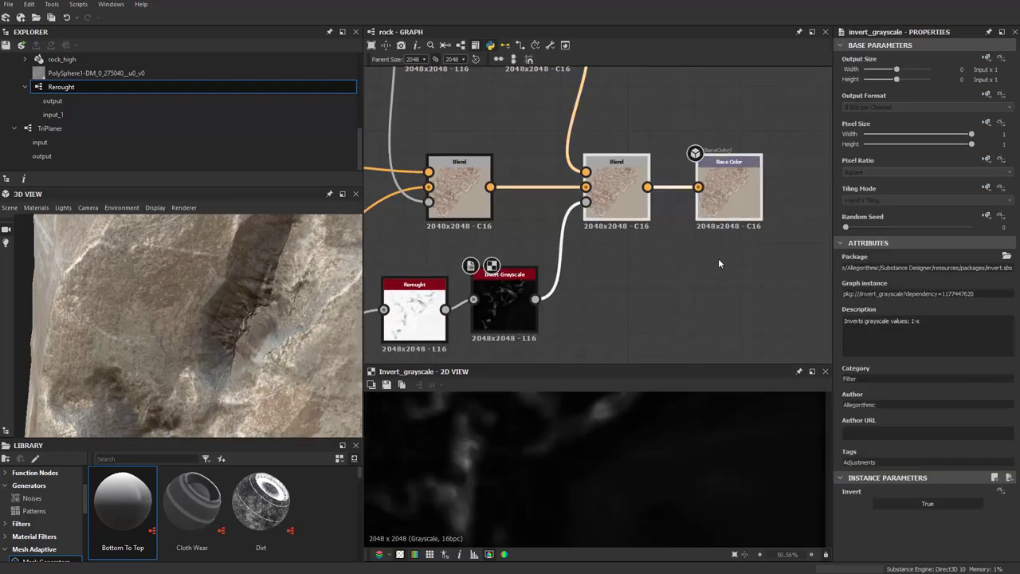
drag(613, 192, 725, 192)
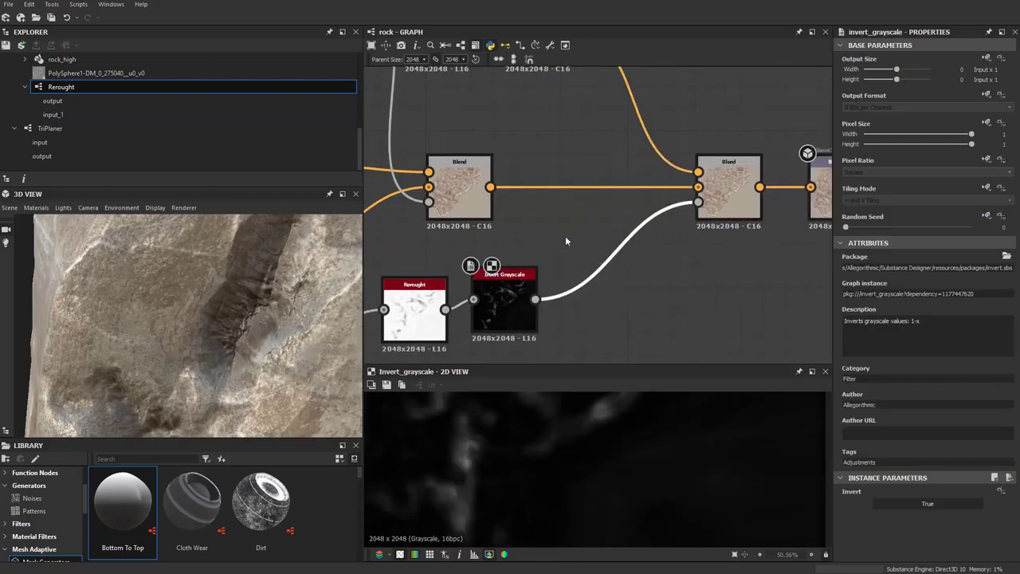
scroll(565, 236, down, 1)
middle_drag(574, 132, 577, 193)
Insert an HSL node after the Gradient Map and raise its Saturation to 1.
key(space)
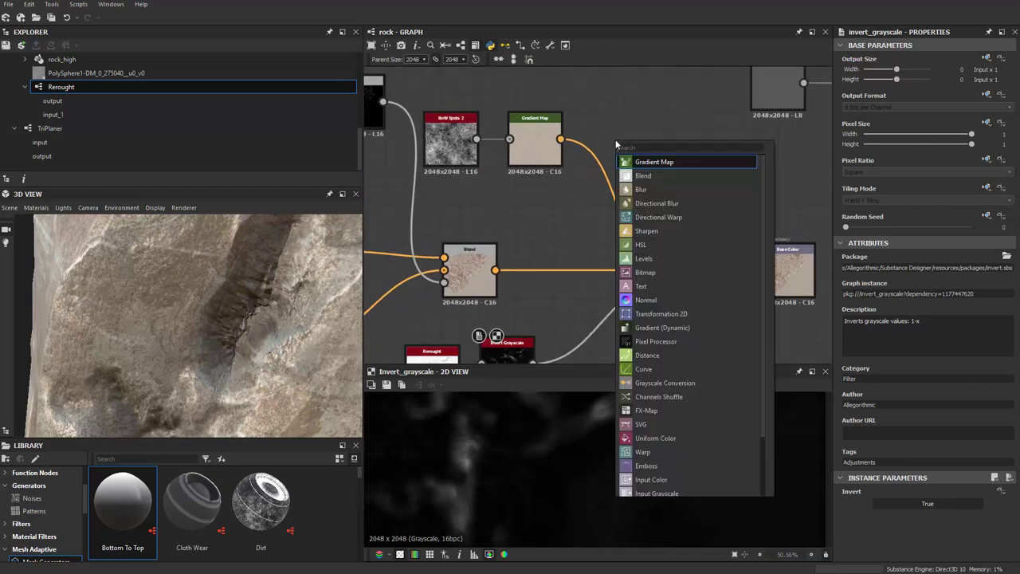
text(hsl)
key(Return)
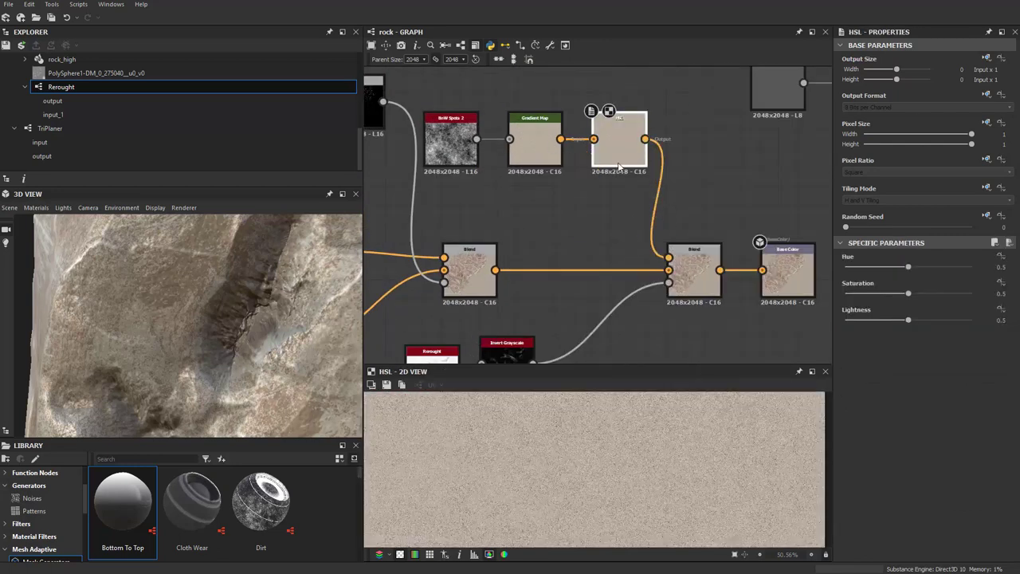
drag(908, 294, 980, 294)
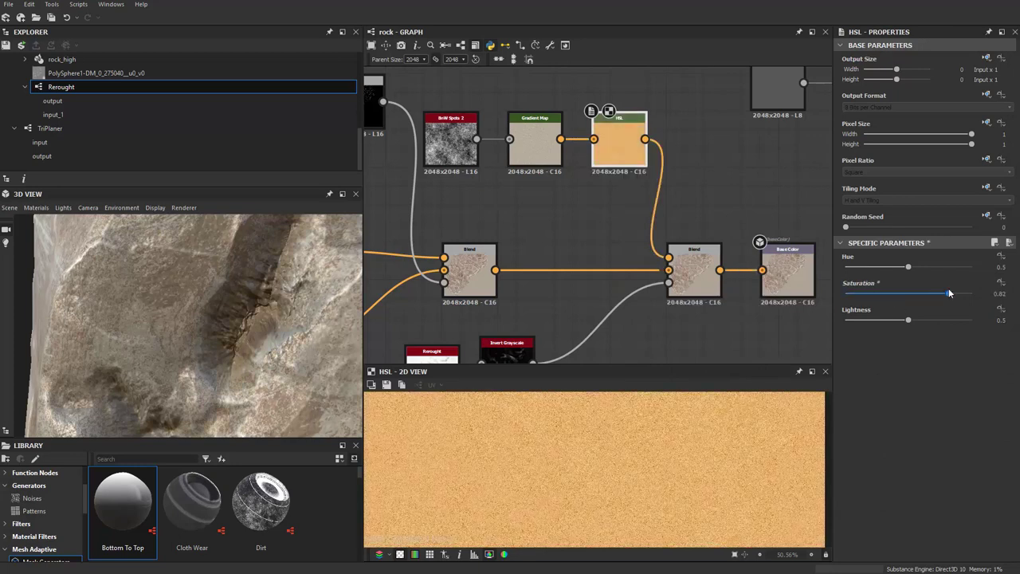
Adjust the HSL lightness to 0.21 and shift the hue for dark brown spots.
scroll(215, 337, down, 3)
scroll(215, 337, down, 4)
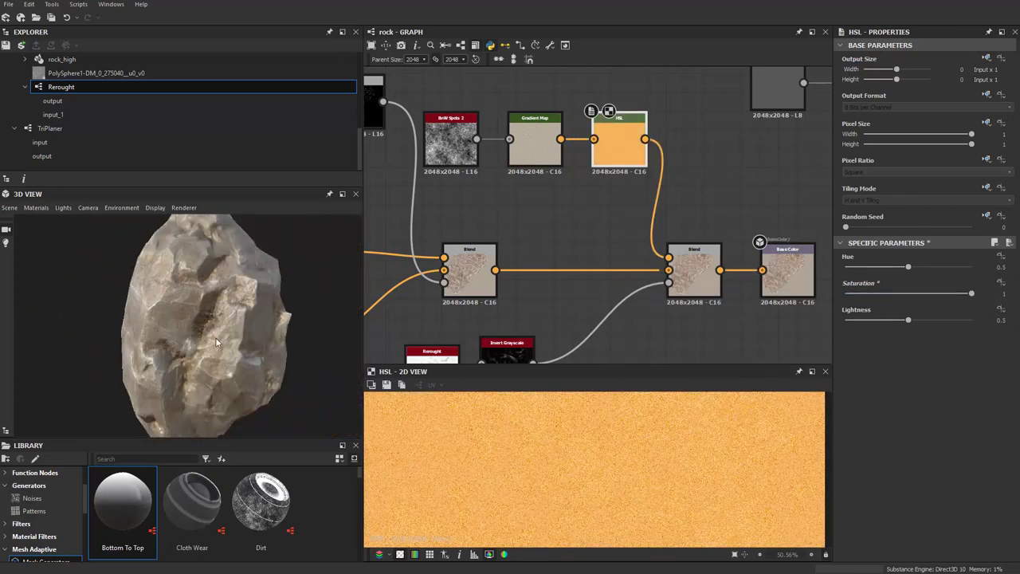
drag(216, 337, 242, 342)
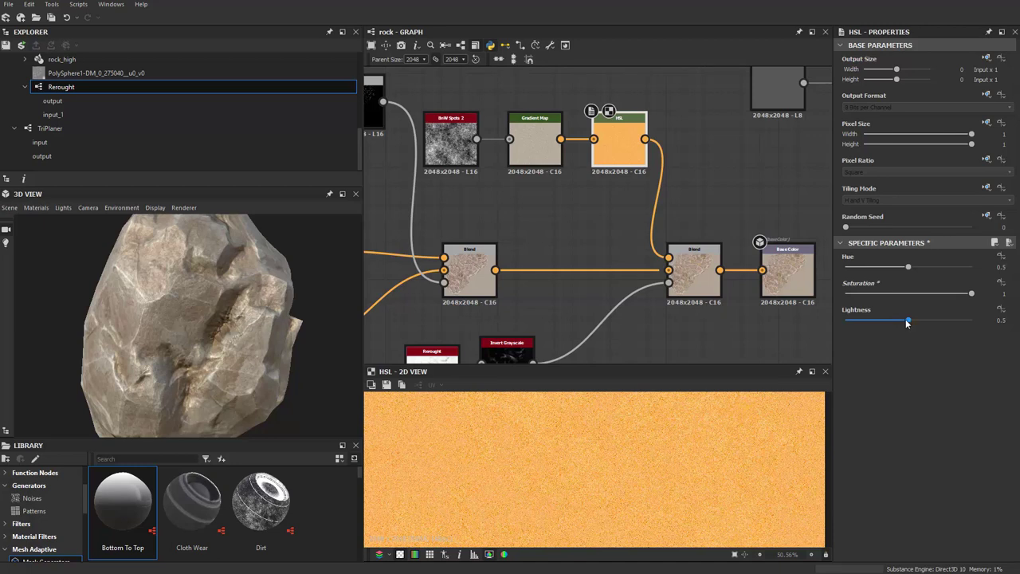
mouse_move(906, 320)
mouse_down()
mouse_move(931, 321)
mouse_move(871, 321)
mouse_up()
mouse_move(908, 267)
mouse_down()
mouse_move(918, 270)
mouse_move(907, 268)
mouse_up()
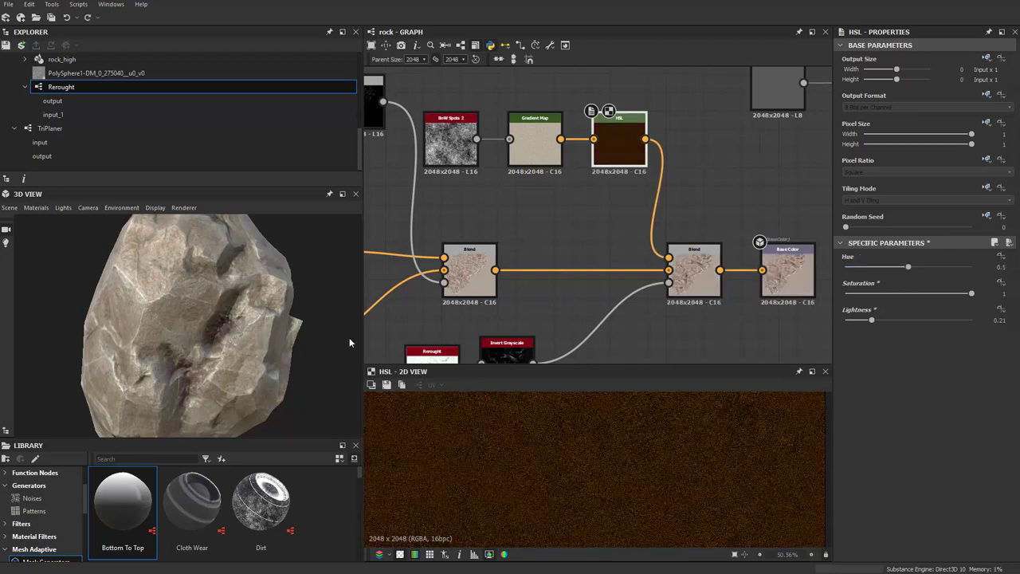
scroll(254, 341, up, 5)
scroll(239, 340, down, 3)
scroll(228, 347, down, 3)
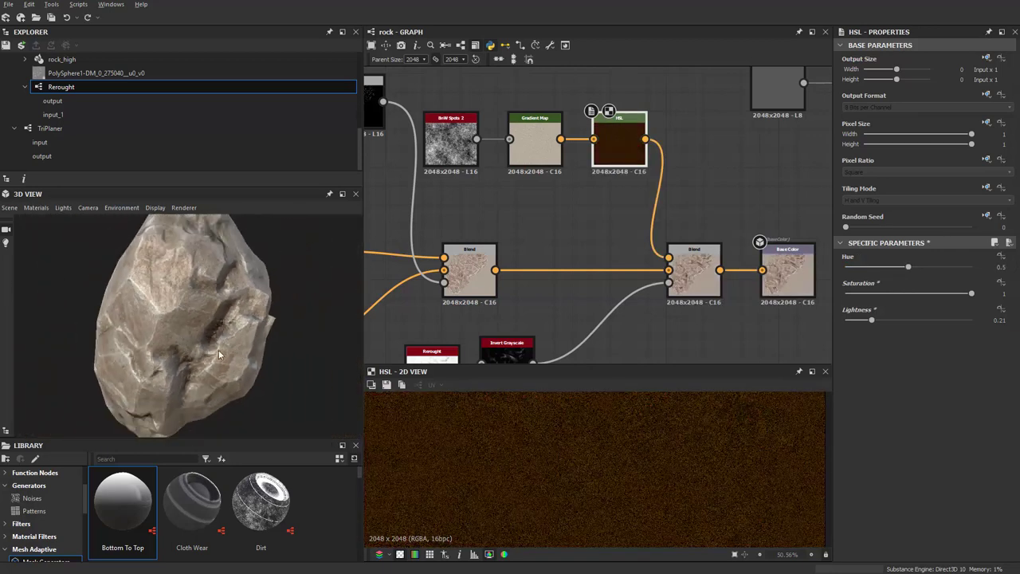
scroll(557, 315, up, 2)
Insert a Blur HQ Grayscale node after Invert Grayscale.
key(space)
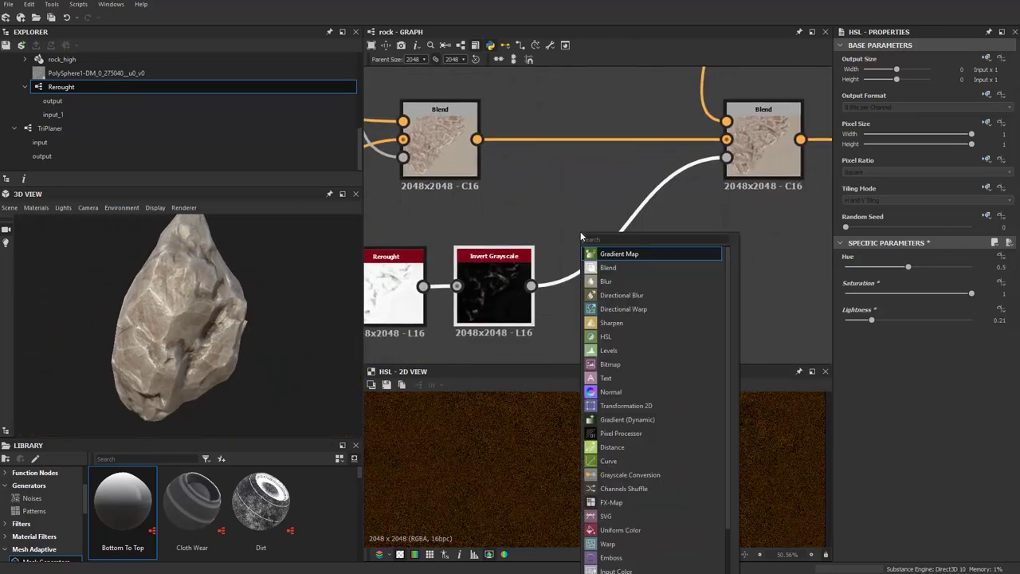
text(bl)
key(Down)
key(Down)
key(Down)
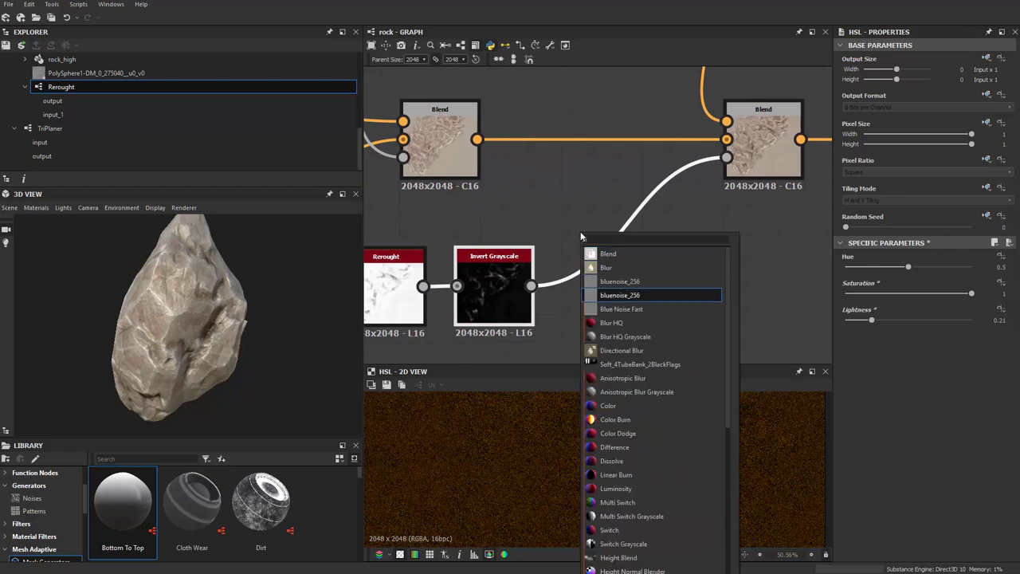
key(Down)
key(Down)
key(Down)
key(Return)
drag(623, 300, 596, 301)
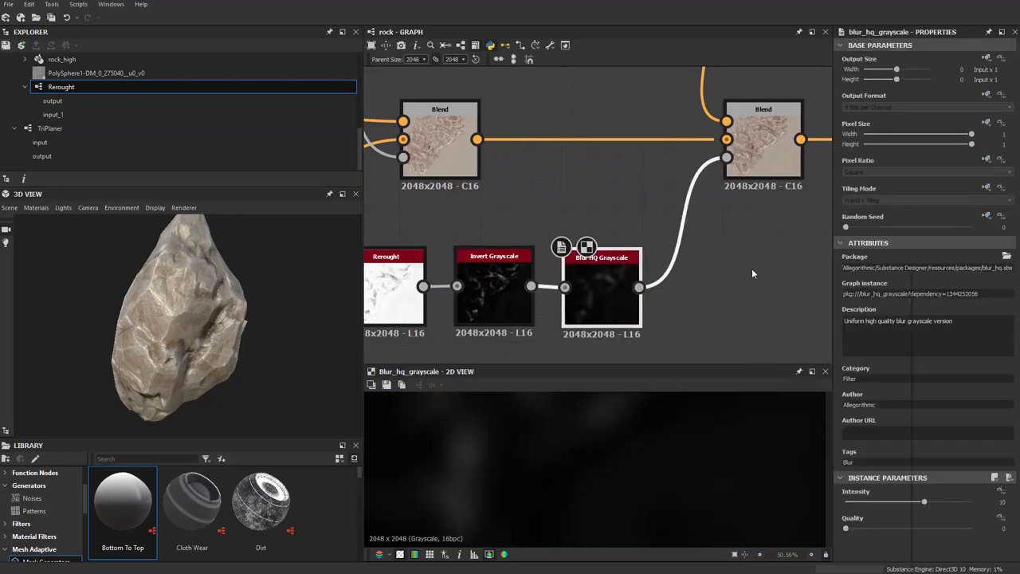
Add a Histogram Scan after the blur and set its Position to 0.92.
key(space)
text(hist)
key(Down)
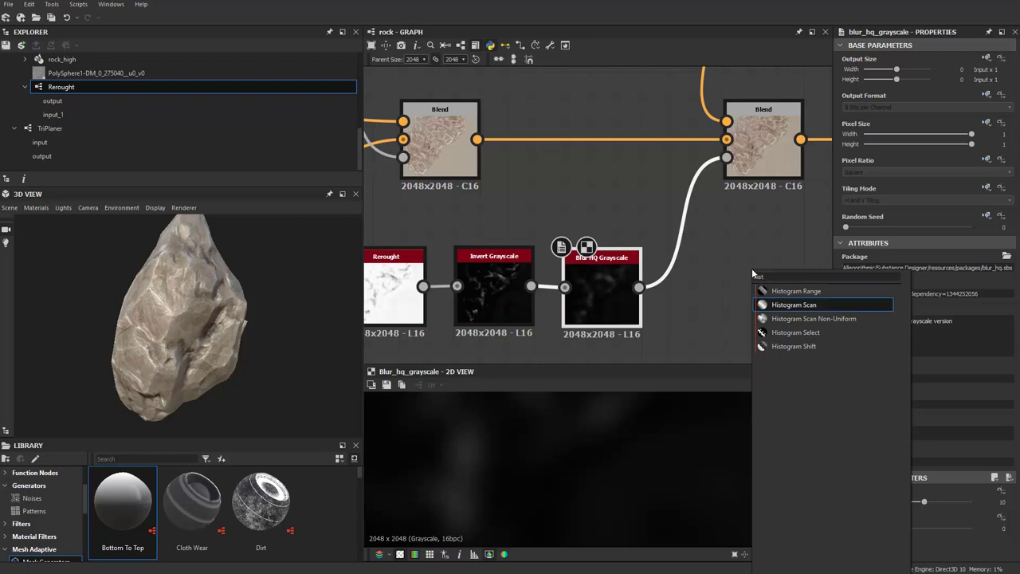
key(Return)
drag(736, 282, 720, 284)
drag(871, 500, 937, 499)
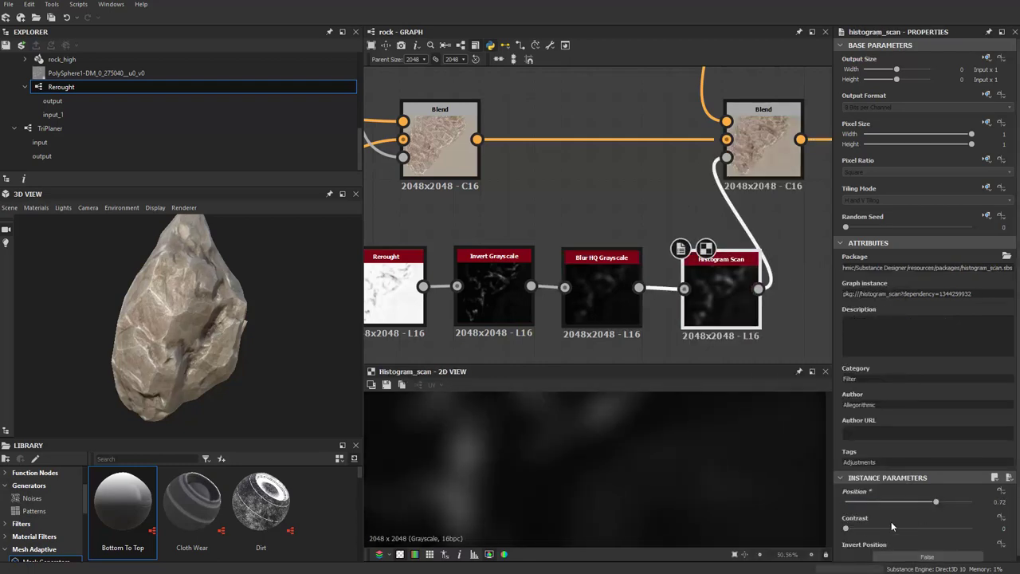
drag(937, 506, 960, 505)
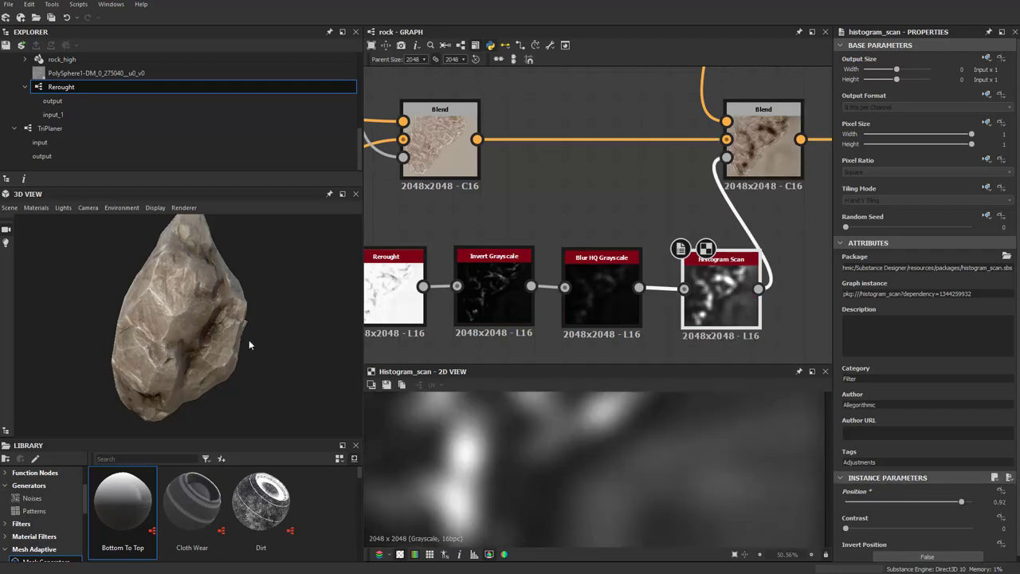
mouse_move(191, 318)
mouse_down()
mouse_move(233, 322)
mouse_move(181, 353)
mouse_move(264, 348)
mouse_move(103, 337)
mouse_move(199, 354)
mouse_move(204, 383)
mouse_move(248, 352)
mouse_move(307, 367)
mouse_up()
scroll(249, 338, up, 5)
drag(249, 339, 263, 335)
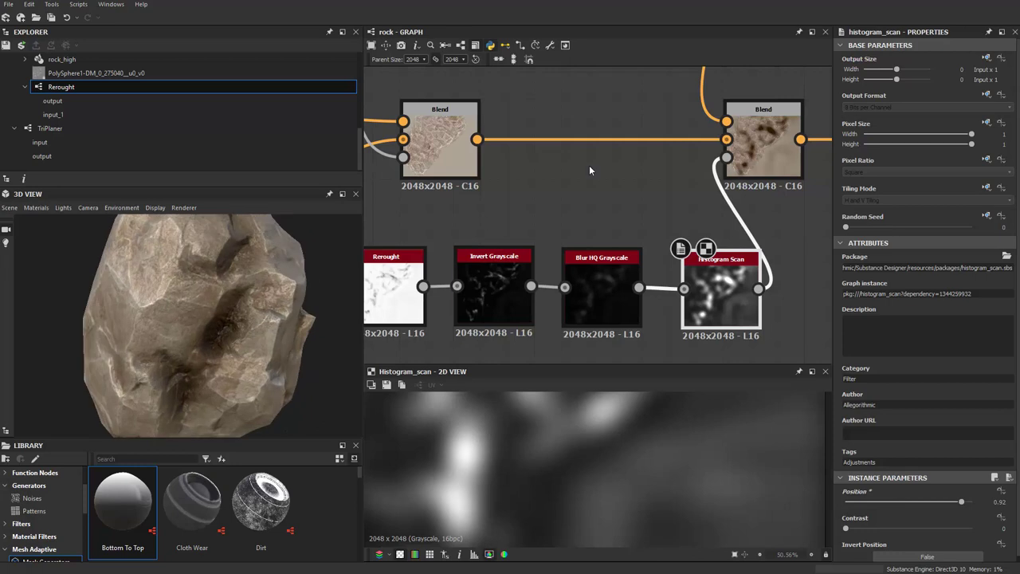
scroll(606, 155, down, 3)
Set the HSL node's Saturation to 0.59 and Lightness to 0.35.
middle_drag(613, 152, 618, 191)
click(555, 141)
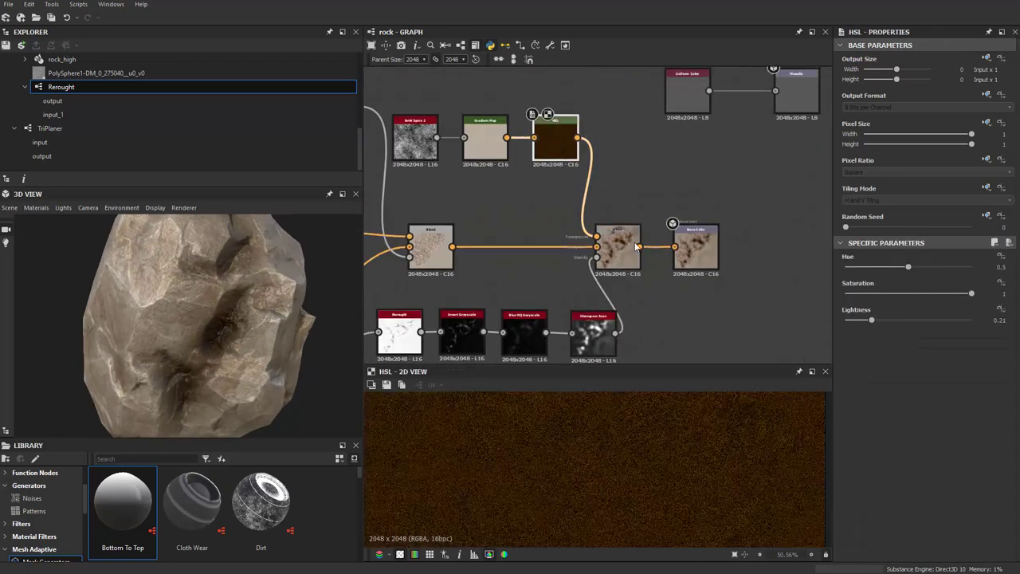
drag(957, 302, 927, 302)
mouse_move(873, 323)
mouse_down()
mouse_move(892, 323)
mouse_move(887, 316)
mouse_move(914, 300)
mouse_up()
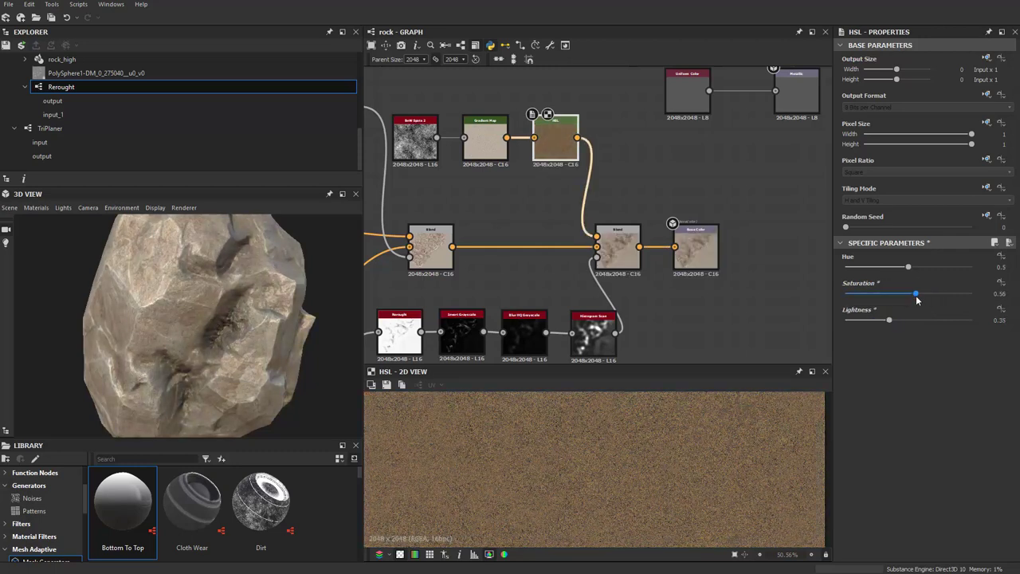
drag(117, 338, 249, 336)
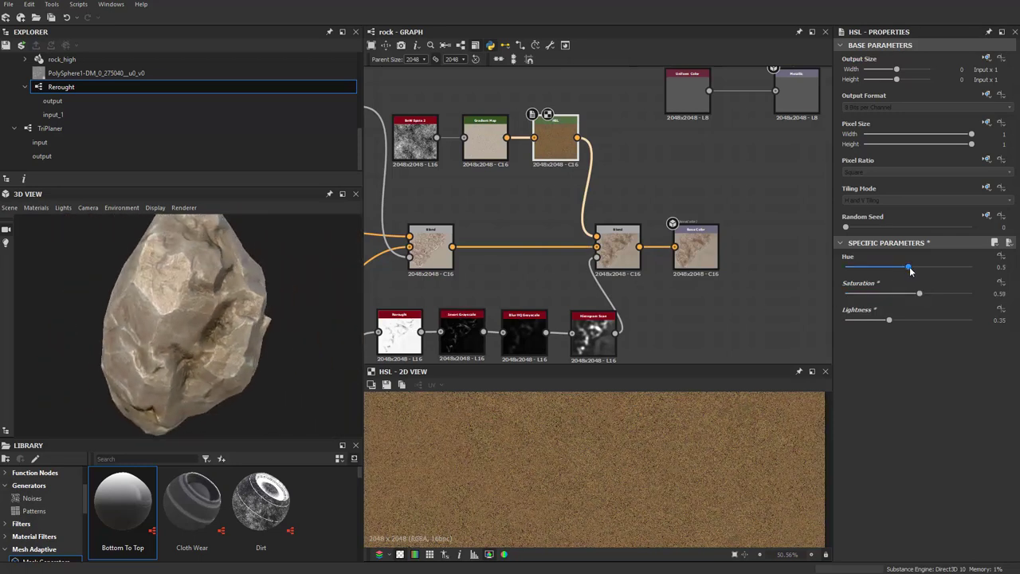
Shift the HSL Hue to 0.48 and review the reddish-brown tint on the rock.
drag(910, 271, 907, 273)
scroll(255, 308, up, 1)
scroll(255, 307, up, 2)
scroll(255, 307, up, 1)
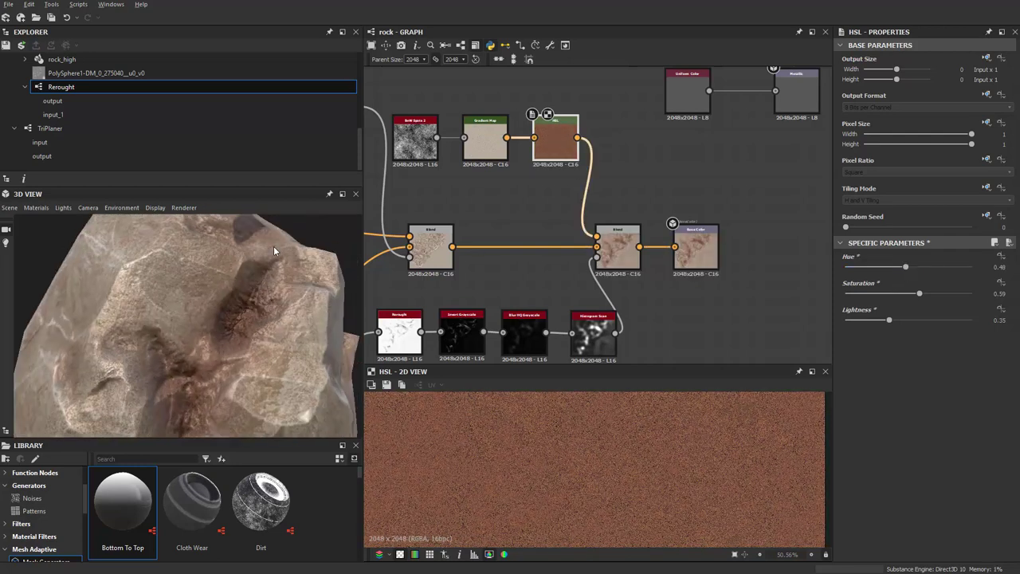
scroll(255, 308, up, 2)
scroll(255, 307, down, 6)
mouse_move(200, 313)
mouse_down()
mouse_move(114, 306)
mouse_move(145, 329)
mouse_move(198, 338)
mouse_move(168, 350)
mouse_move(162, 318)
mouse_move(235, 333)
mouse_move(310, 326)
mouse_move(247, 328)
mouse_move(263, 326)
mouse_up()
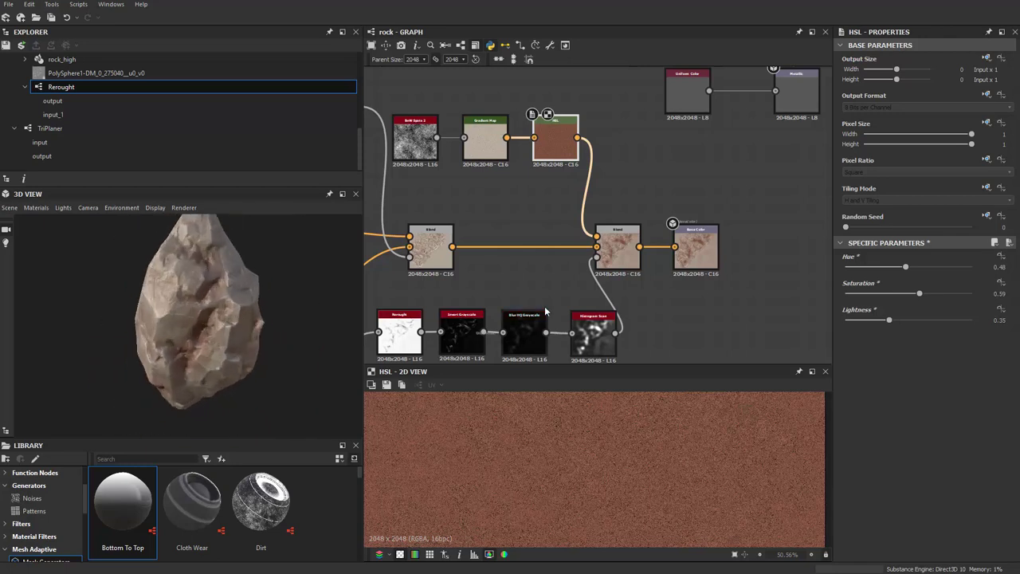
scroll(595, 301, down, 3)
scroll(595, 301, up, 2)
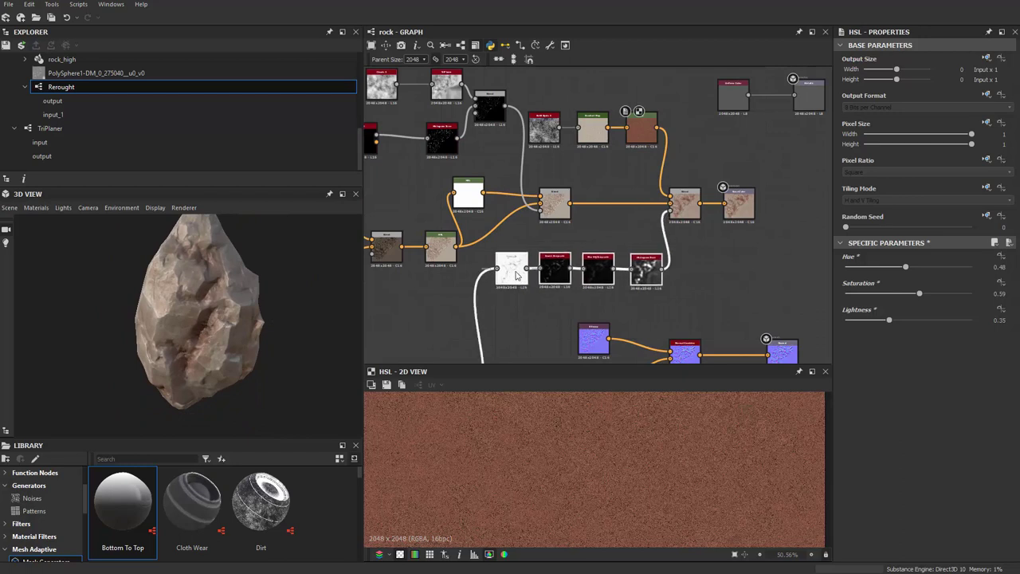
scroll(586, 290, up, 1)
drag(644, 259, 682, 261)
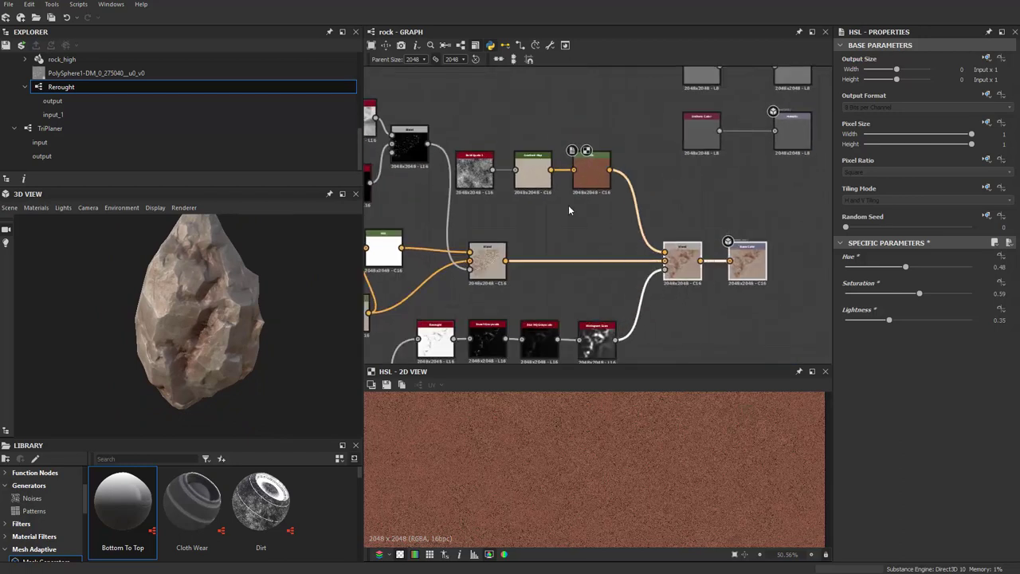
scroll(568, 205, up, 4)
Give the Gradient Map a newly sampled speckled grey stone gradient via Pick Gradient.
click(614, 192)
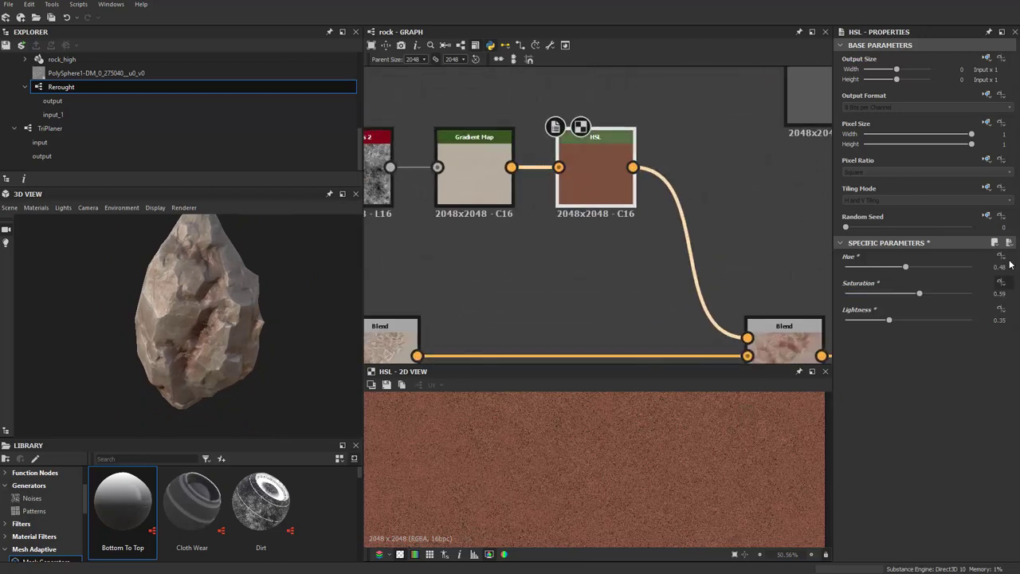
click(468, 169)
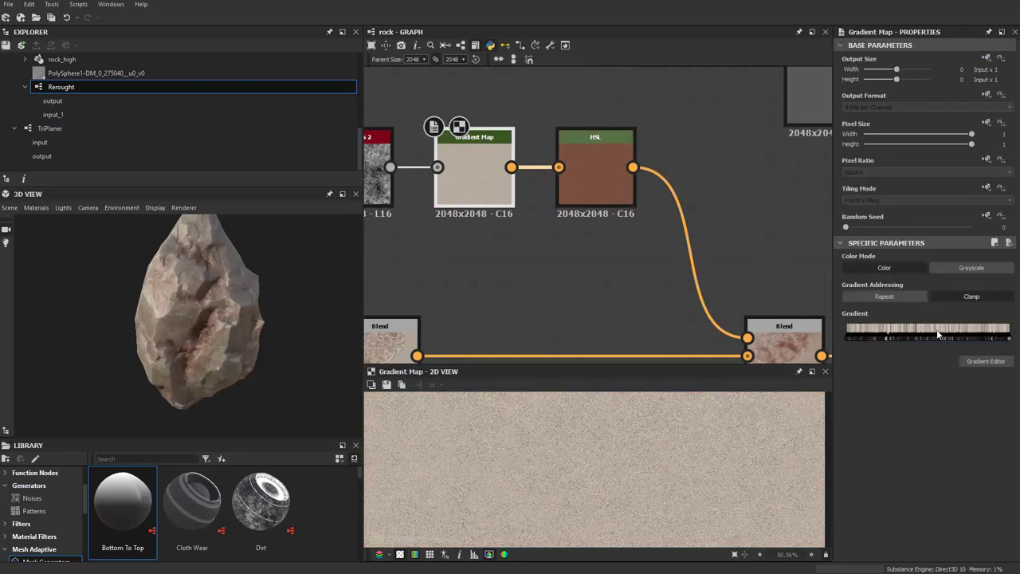
click(983, 361)
click(618, 431)
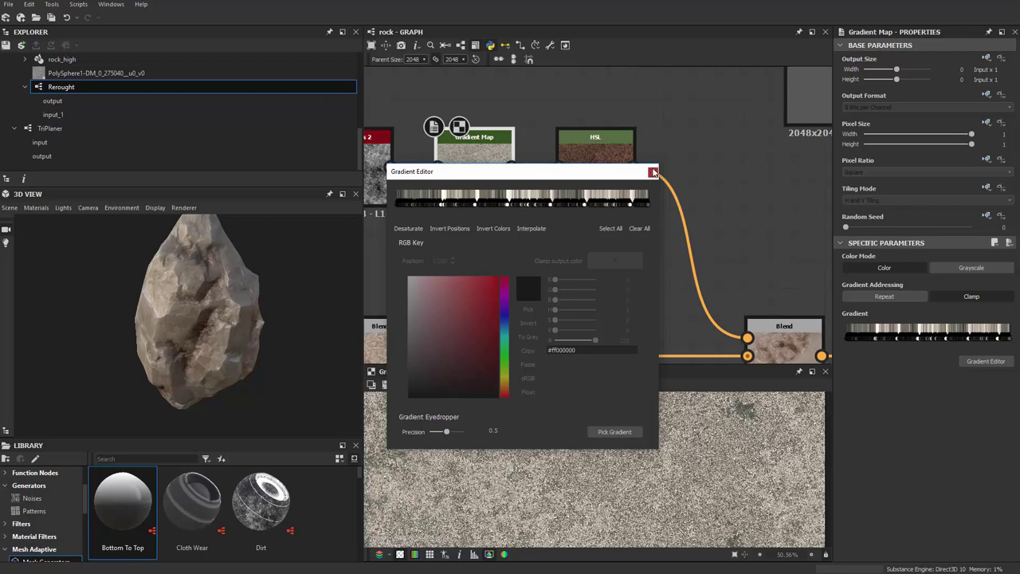
click(653, 172)
scroll(218, 356, up, 2)
scroll(240, 330, up, 2)
scroll(254, 326, up, 2)
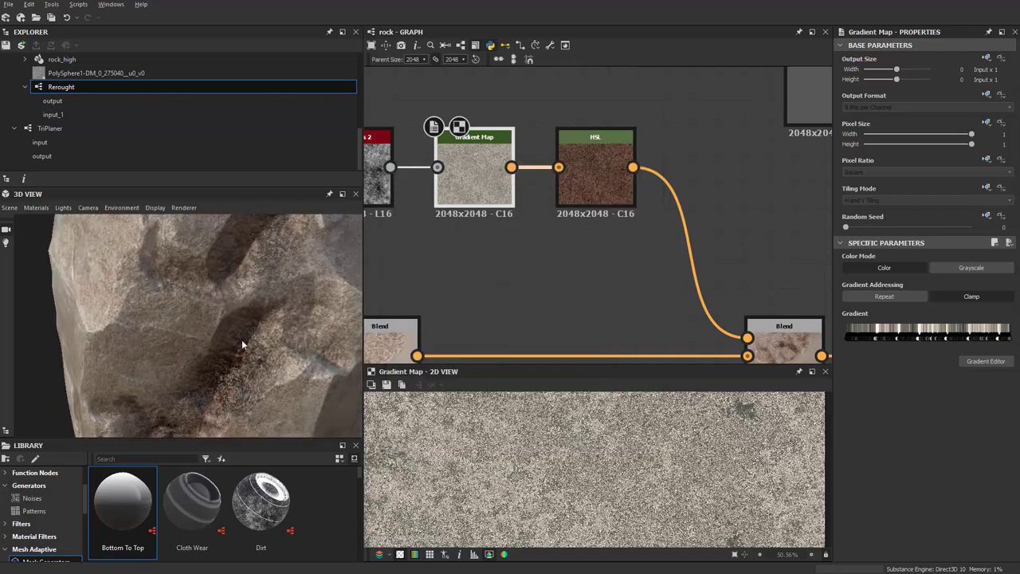
scroll(242, 339, down, 3)
mouse_move(236, 386)
mouse_down()
mouse_move(247, 365)
mouse_move(209, 353)
mouse_move(217, 322)
mouse_move(239, 334)
mouse_up()
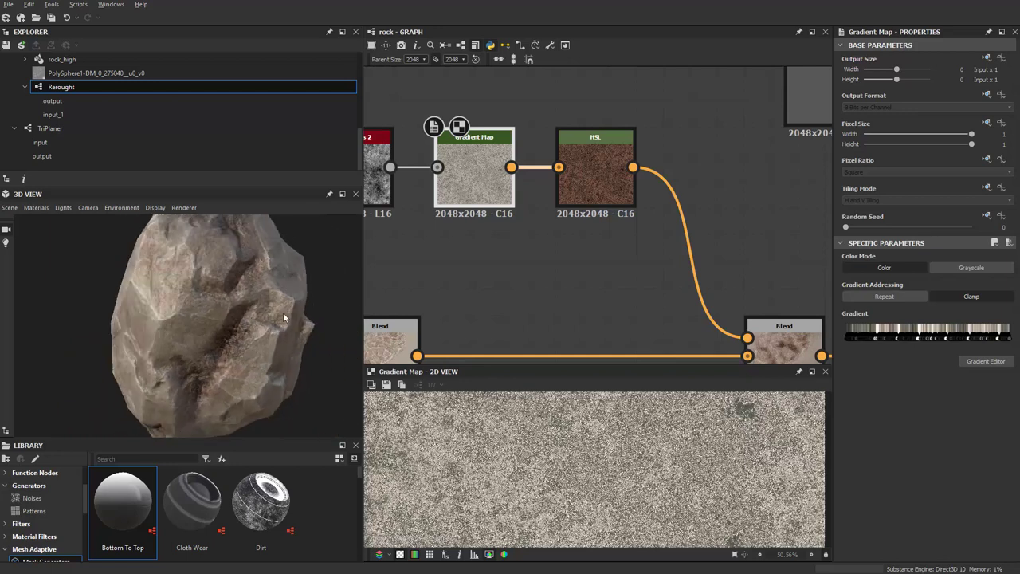
middle_drag(734, 287, 723, 288)
Brighten the HSL tint to Lightness 0.43.
click(590, 179)
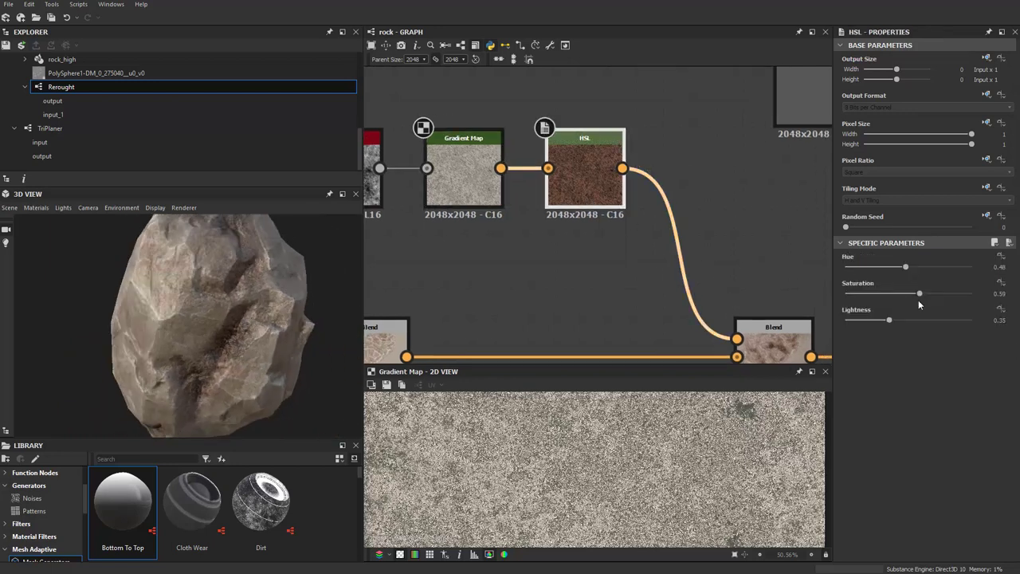
drag(890, 322, 900, 323)
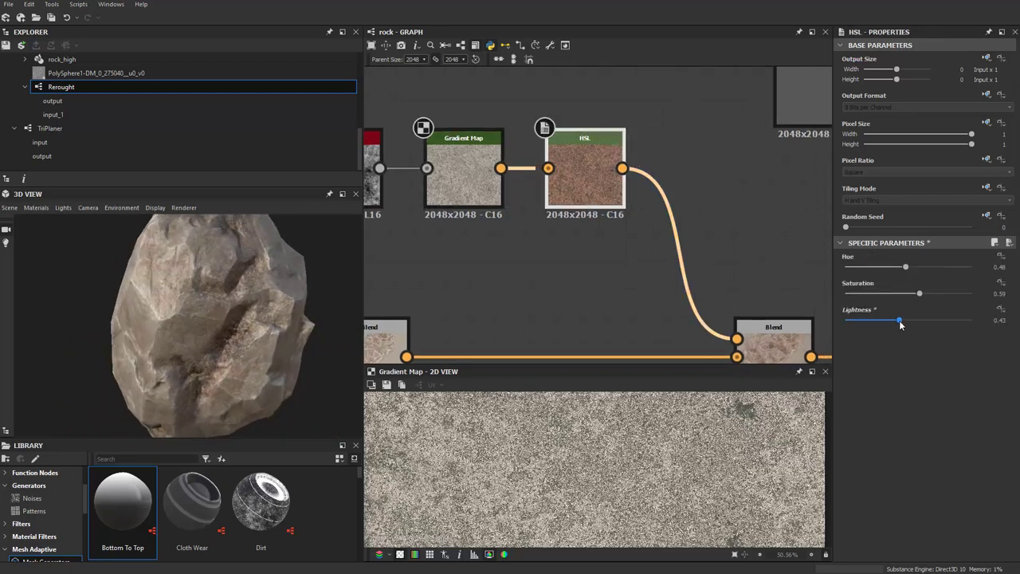
mouse_move(287, 327)
mouse_down()
mouse_move(206, 328)
mouse_move(231, 319)
mouse_up()
Reposition the final Blend and output nodes in the graph.
scroll(228, 330, up, 4)
scroll(202, 327, up, 3)
scroll(202, 325, down, 7)
scroll(239, 324, up, 3)
scroll(224, 324, down, 3)
scroll(525, 293, down, 3)
middle_drag(702, 295, 653, 192)
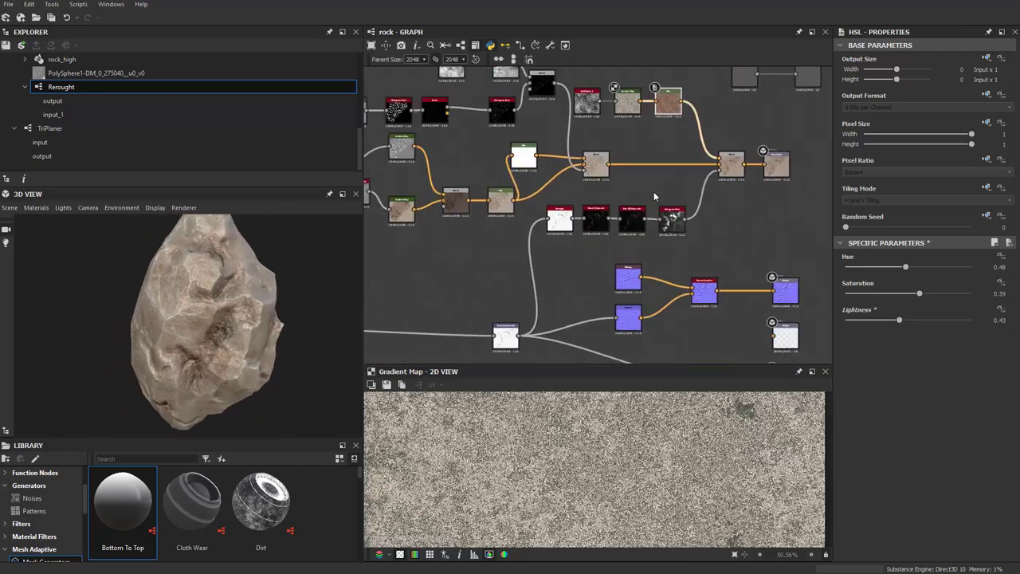
scroll(684, 233, down, 2)
drag(599, 248, 729, 250)
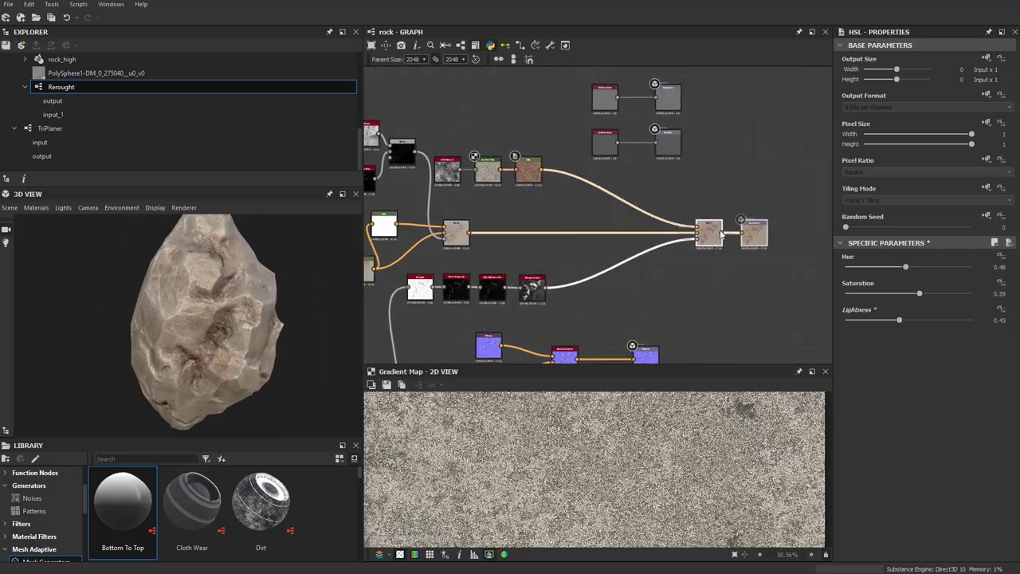
scroll(687, 254, up, 2)
scroll(594, 212, down, 3)
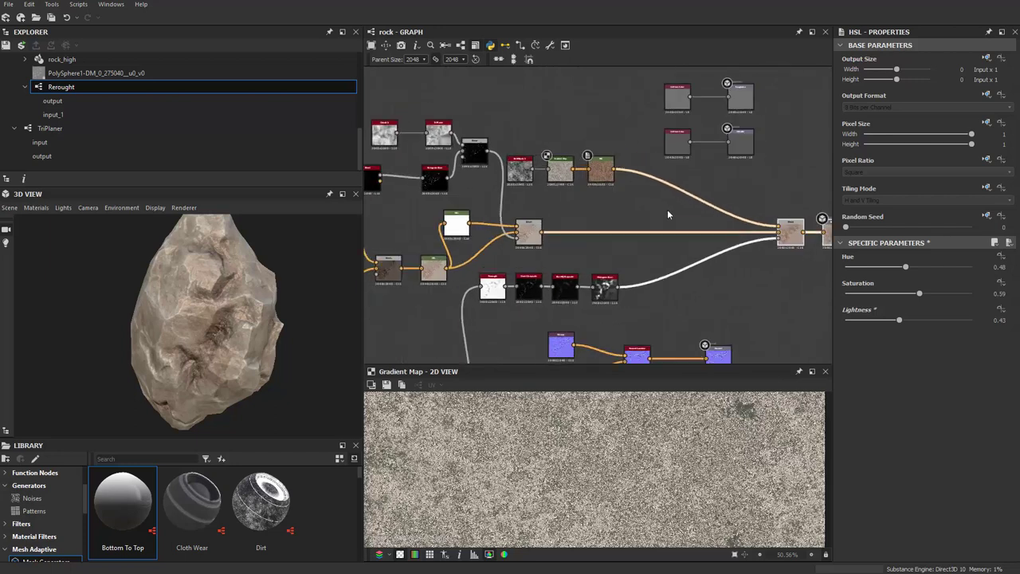
scroll(667, 209, up, 3)
drag(721, 236, 668, 237)
Move the PolySphere bitmap node into empty space below the Base Color Blend.
scroll(667, 237, down, 2)
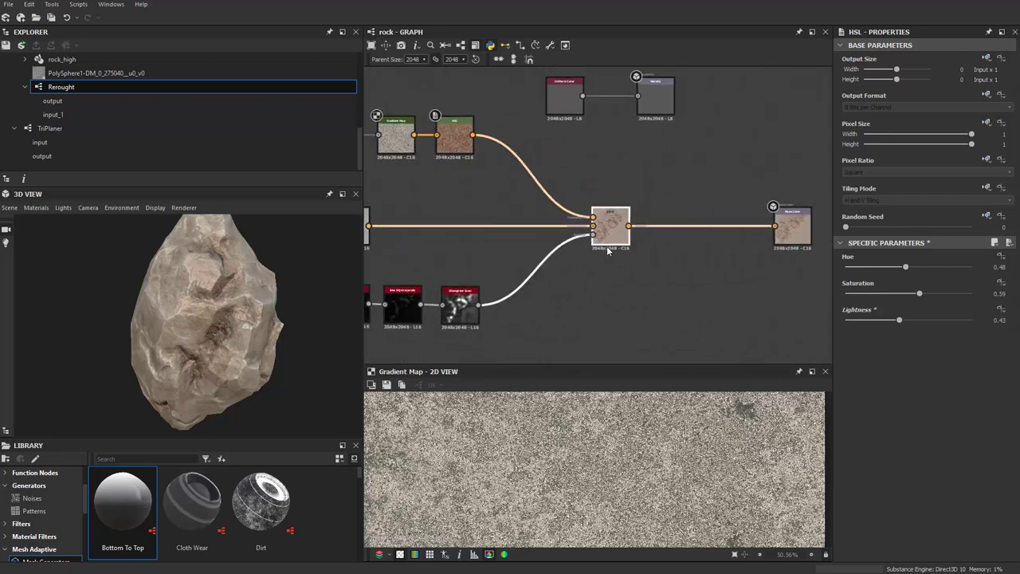
middle_drag(669, 239, 814, 244)
scroll(650, 267, down, 2)
scroll(683, 228, up, 2)
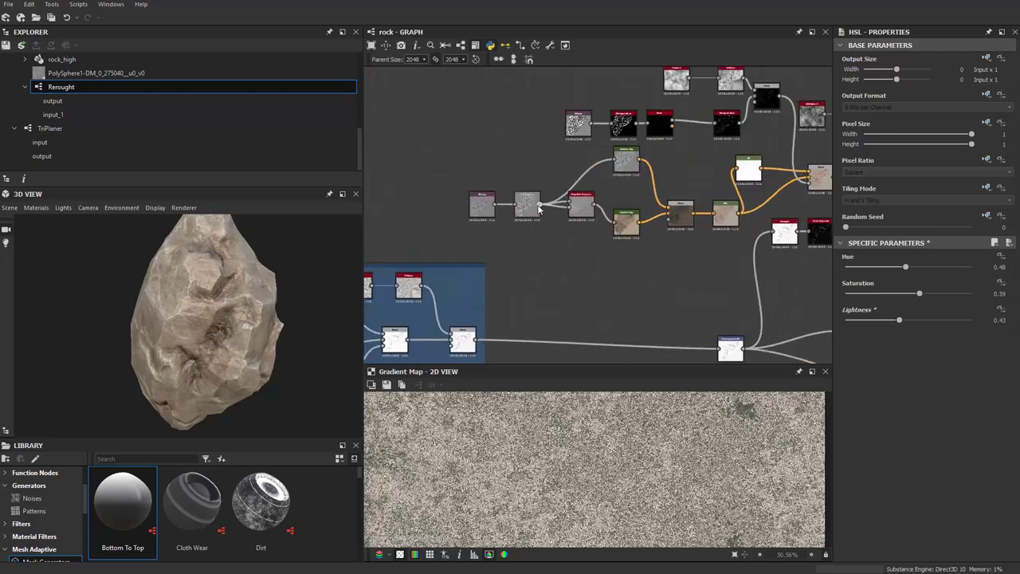
click(477, 206)
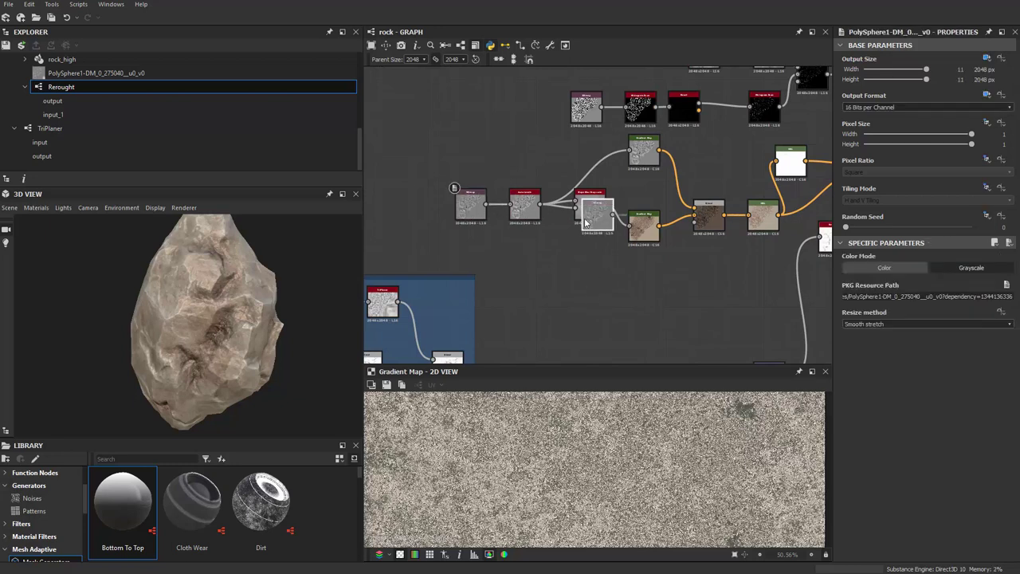
drag(585, 223, 572, 224)
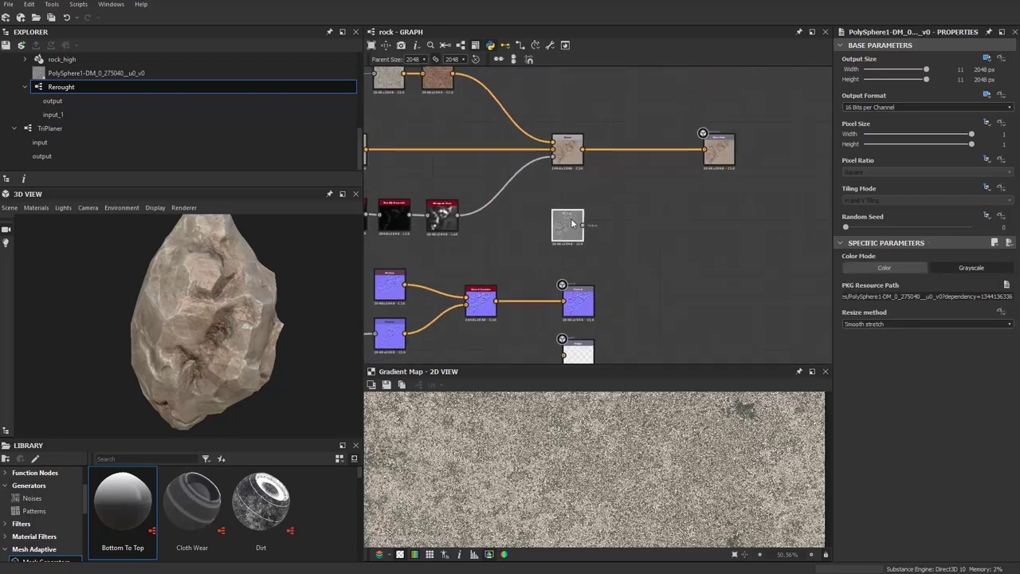
scroll(572, 224, up, 1)
scroll(478, 267, up, 1)
scroll(460, 280, up, 1)
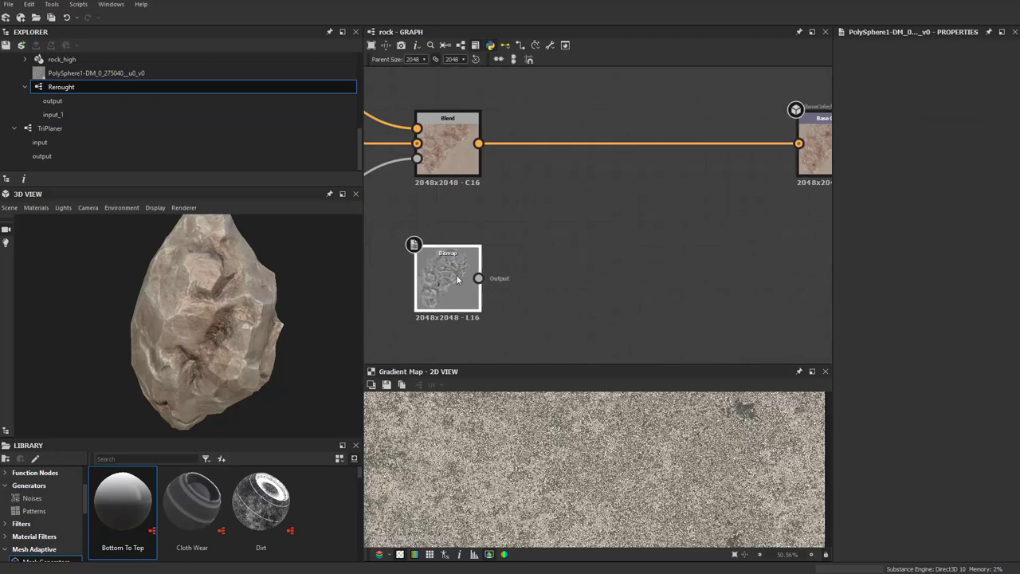
Insert an Auto Levels node after the Bitmap node.
click(458, 279)
scroll(457, 279, up, 1)
key(space)
text(au)
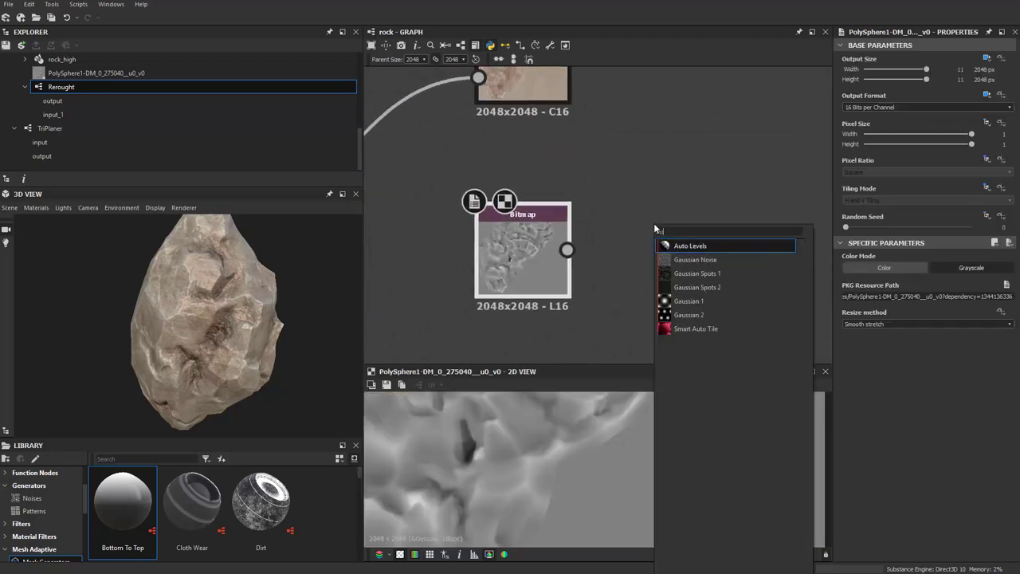
text(to)
key(Return)
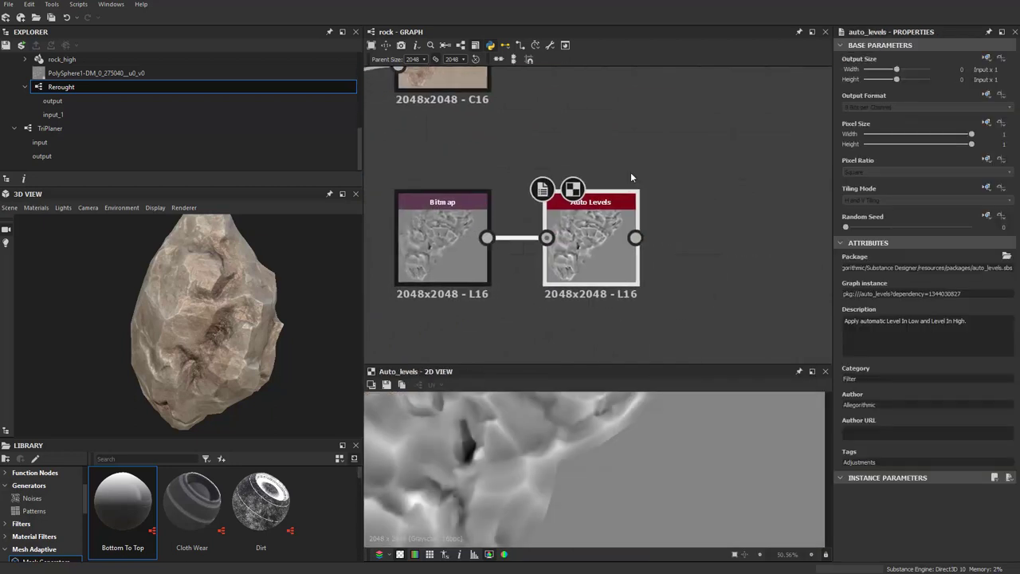
Add a Histogram Scan after Auto Levels with Position 0.26 and Contrast 0.17.
key(space)
text(hist)
key(Down)
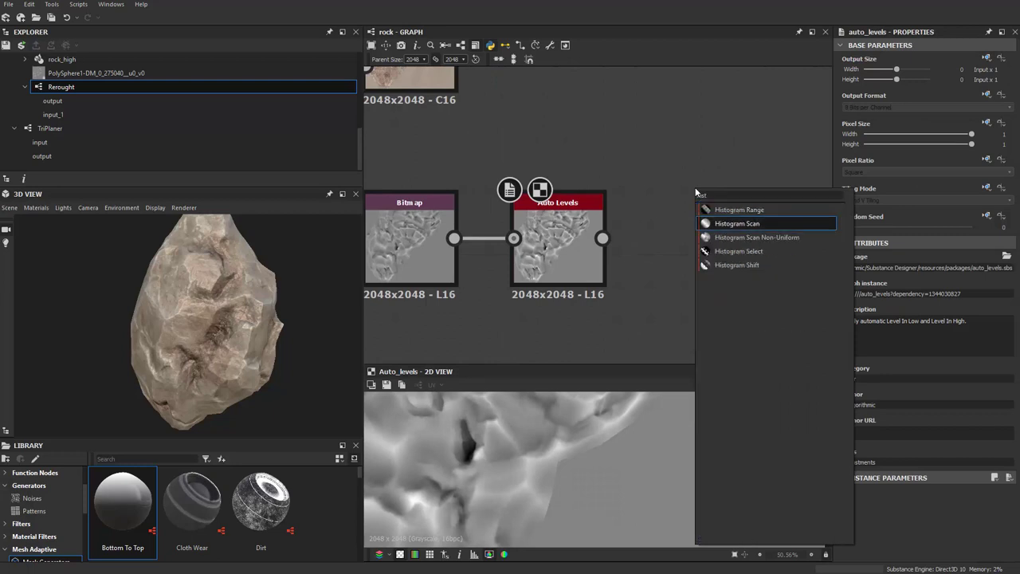
key(Return)
drag(675, 213, 678, 263)
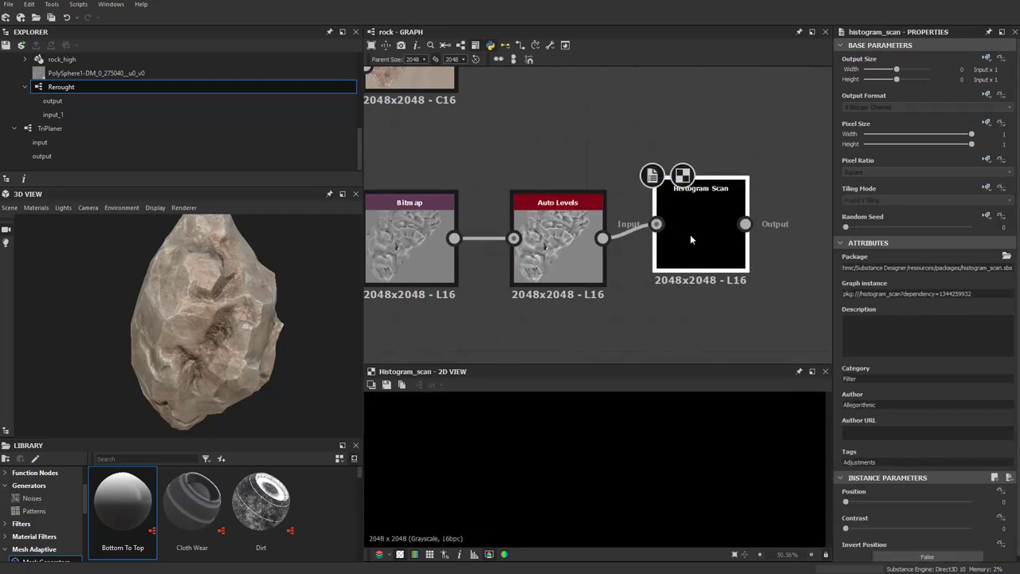
scroll(930, 544, down, 1)
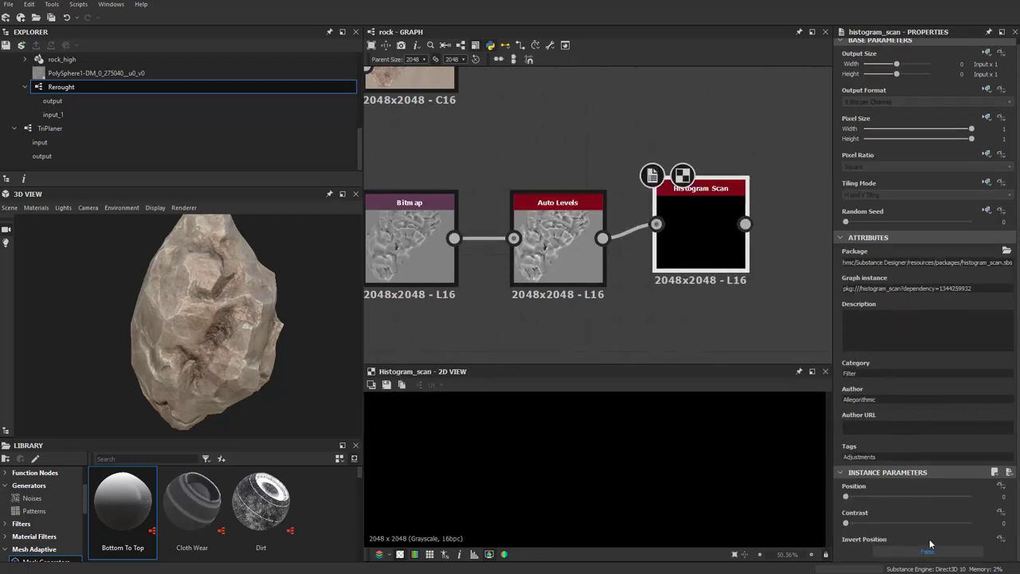
mouse_move(846, 496)
mouse_down()
mouse_move(878, 496)
mouse_move(877, 523)
mouse_up()
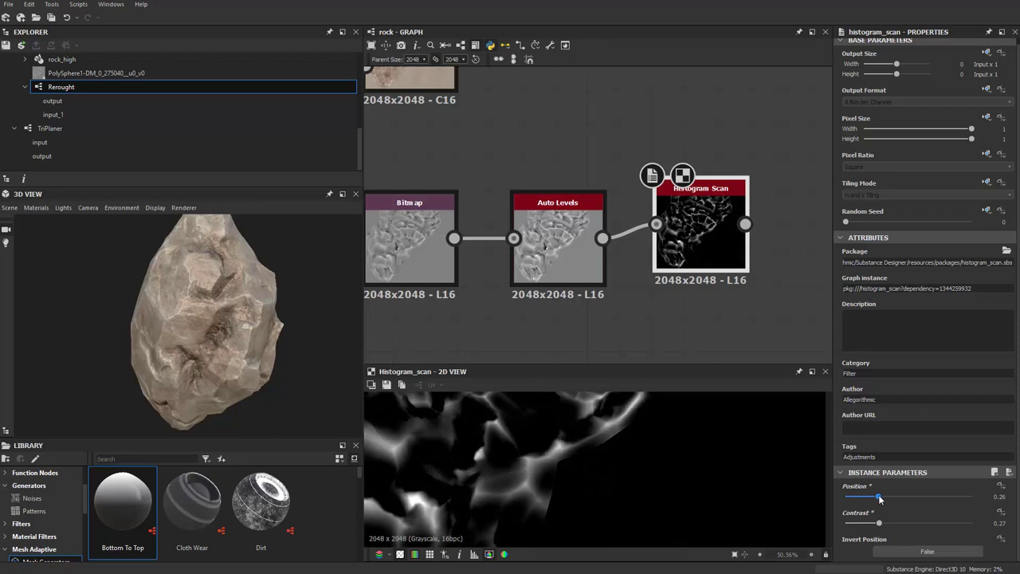
scroll(606, 462, down, 4)
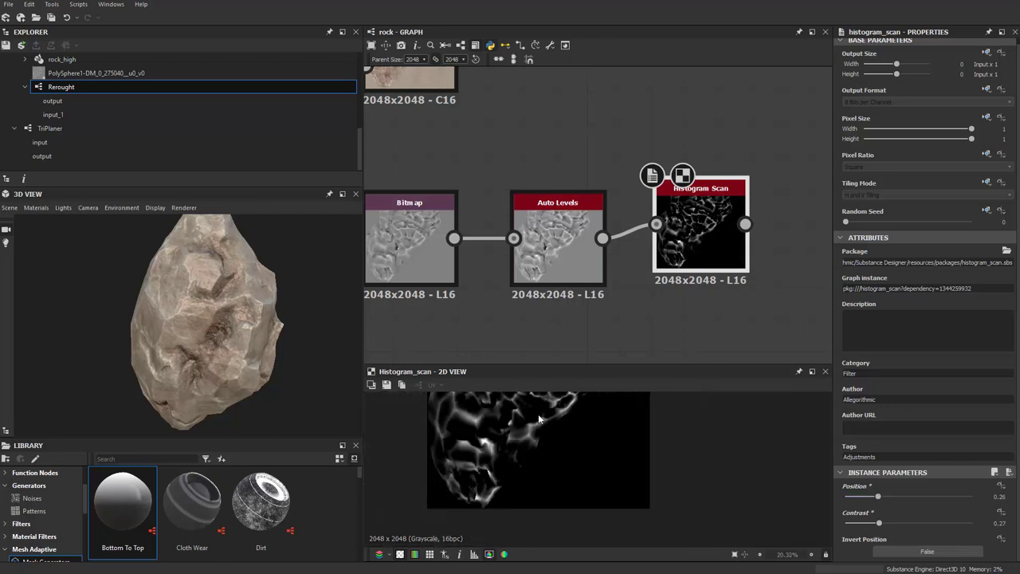
scroll(605, 462, up, 2)
middle_drag(655, 297, 652, 305)
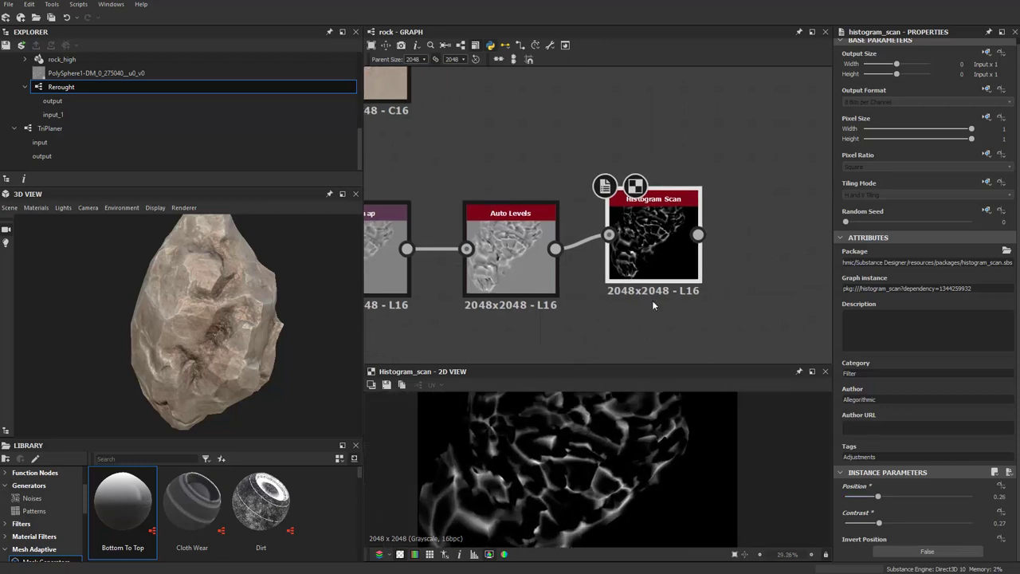
drag(874, 524, 860, 525)
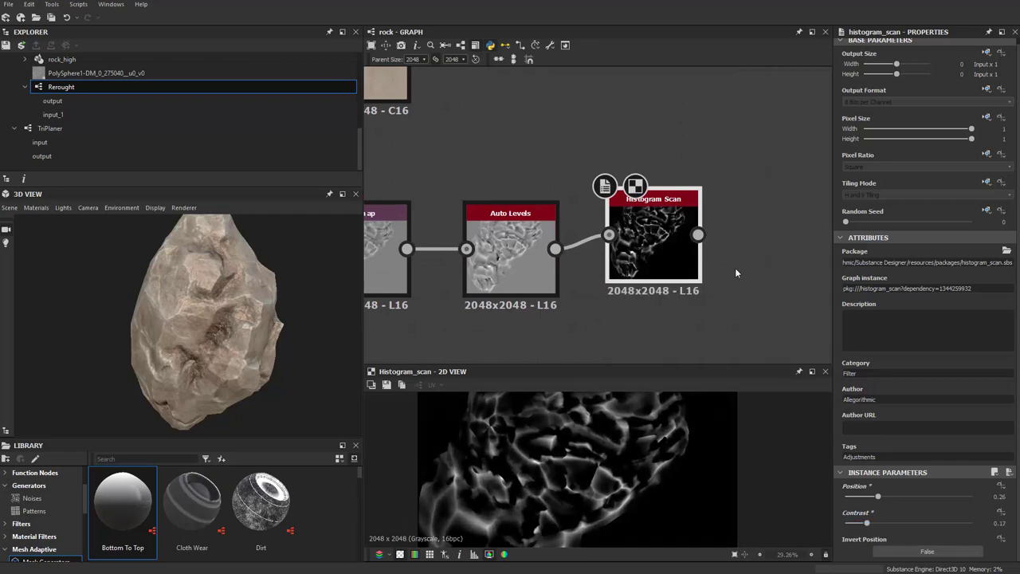
Start a fresh node search for the next node to add.
key(space)
text(b)
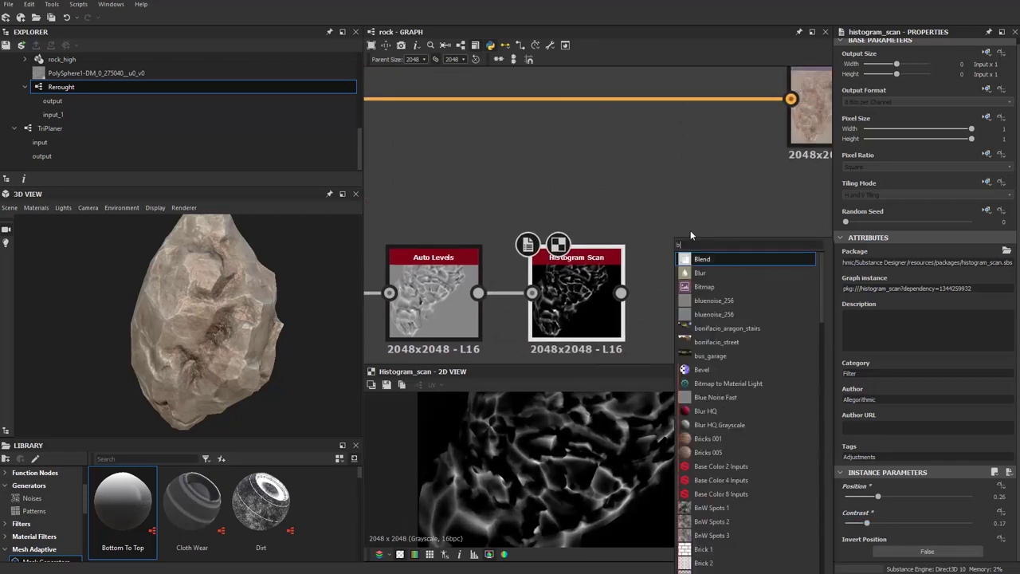
key(Escape)
key(space)
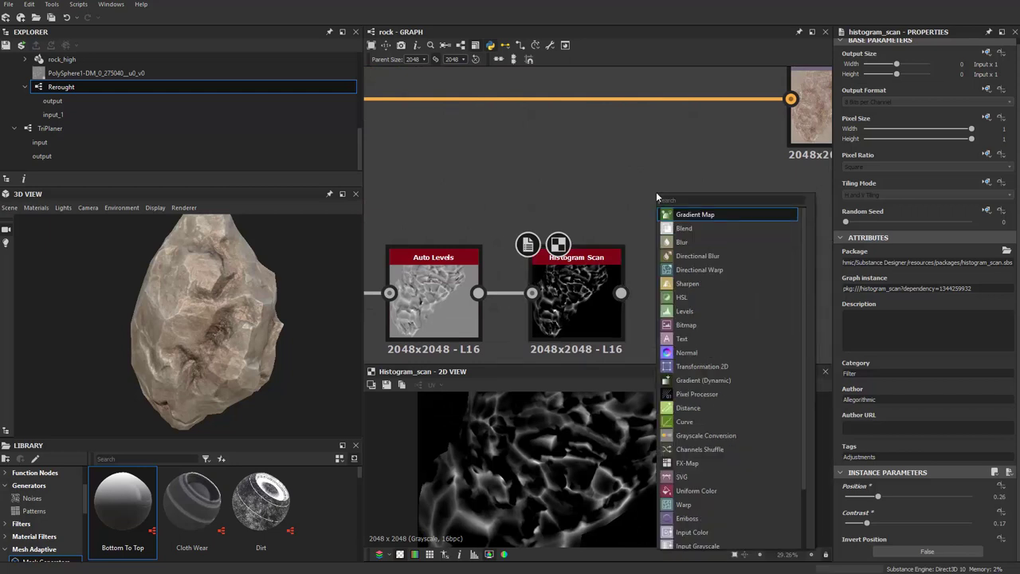
text(clo)
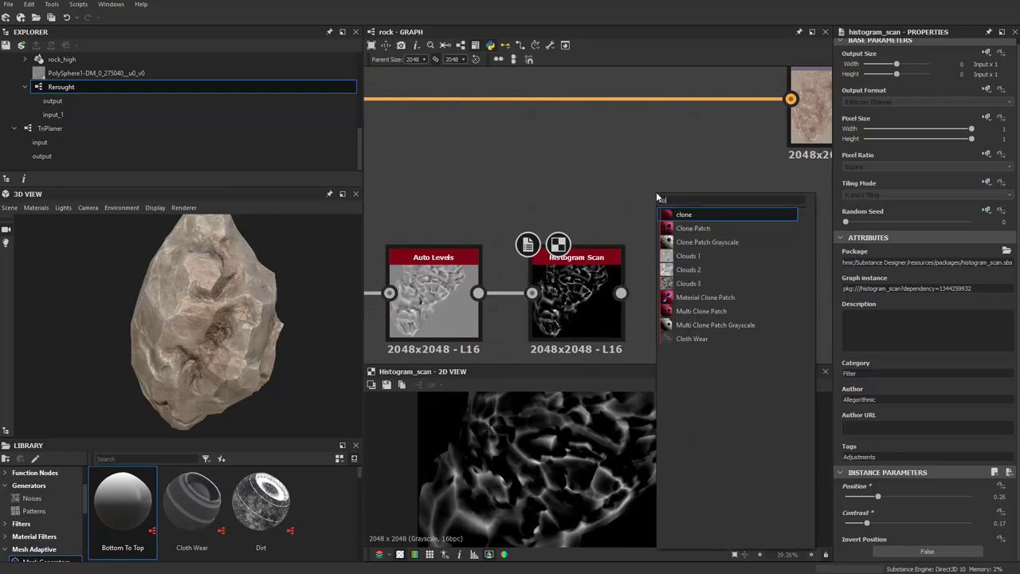
key(BackSpace)
key(BackSpace)
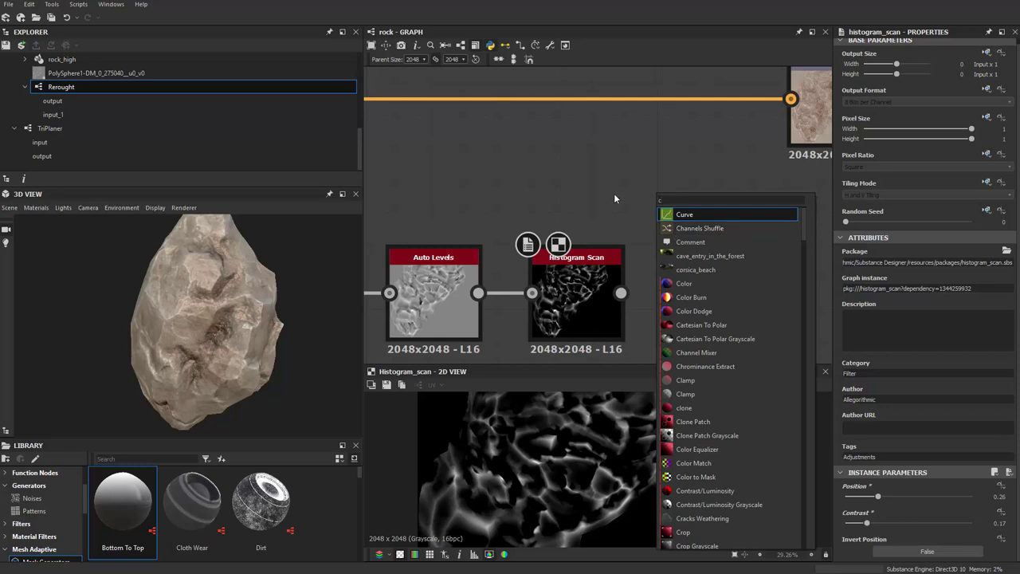
key(Escape)
key(space)
Add a Crystal 1 noise node to the graph.
text(no)
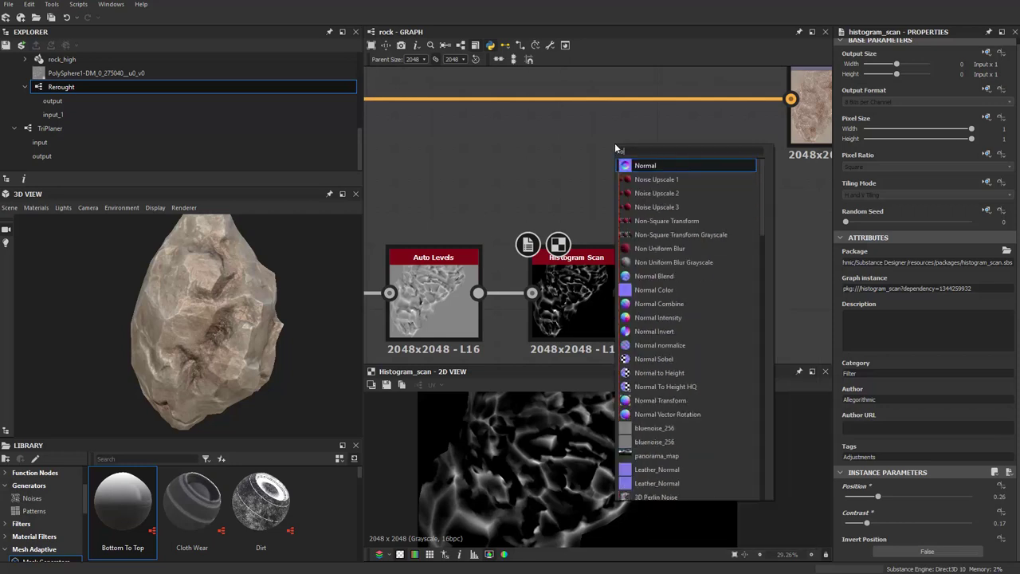
text(ise)
scroll(686, 342, down, 3)
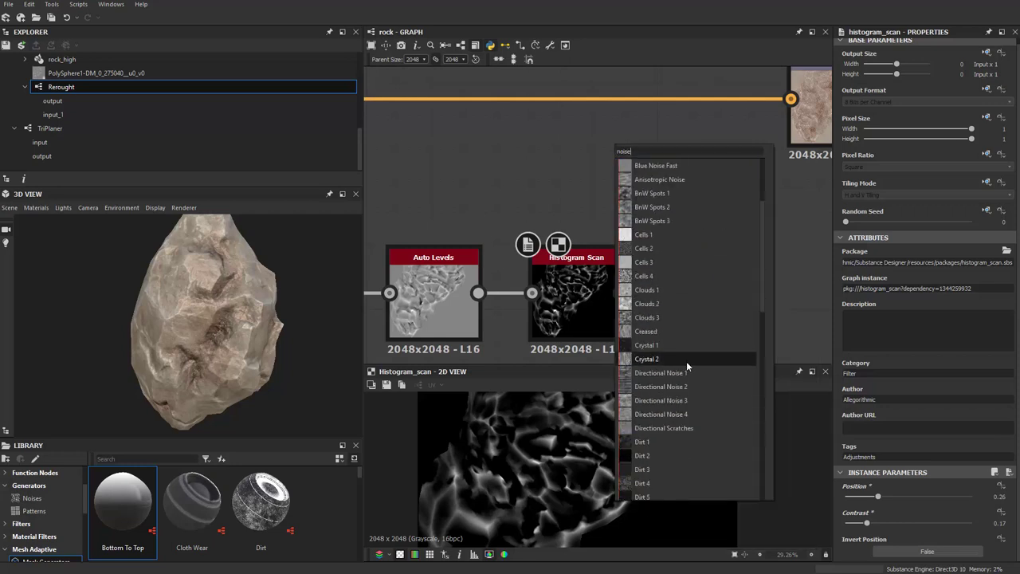
click(675, 345)
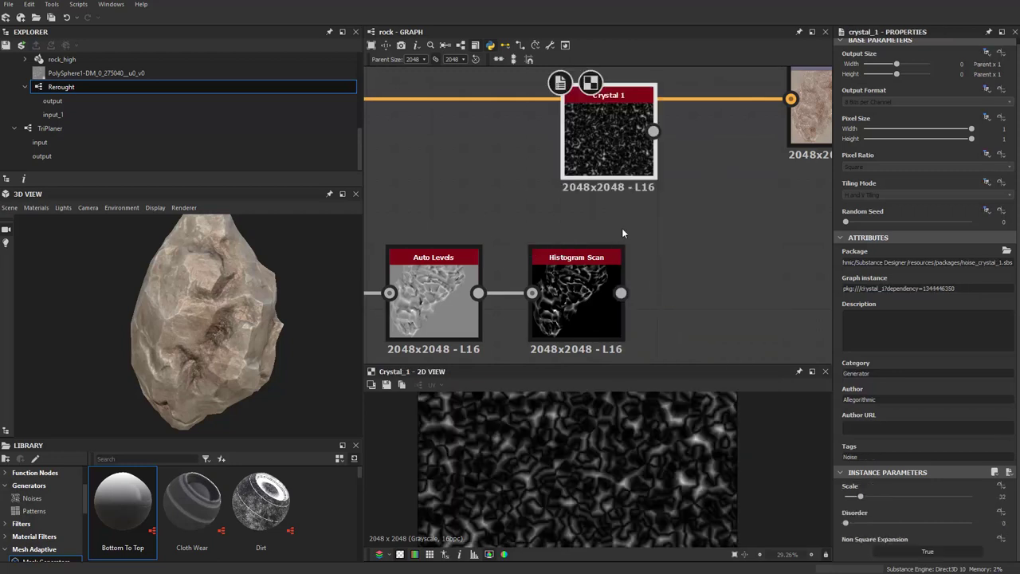
drag(621, 158, 585, 226)
scroll(606, 185, up, 1)
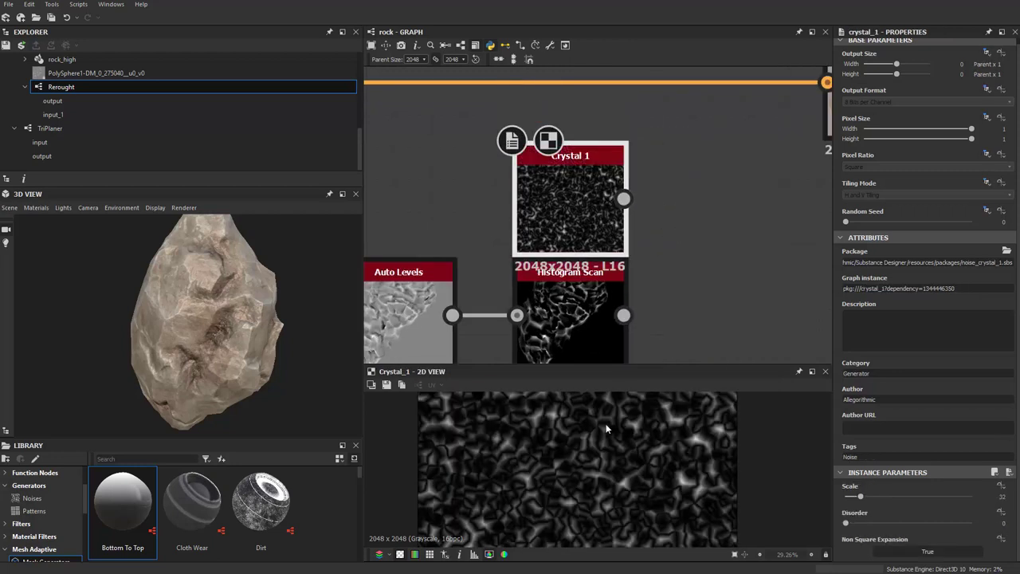
scroll(609, 427, up, 1)
Insert a Slope Blur Grayscale after Crystal 1 with Clouds 2 as its slope input.
key(space)
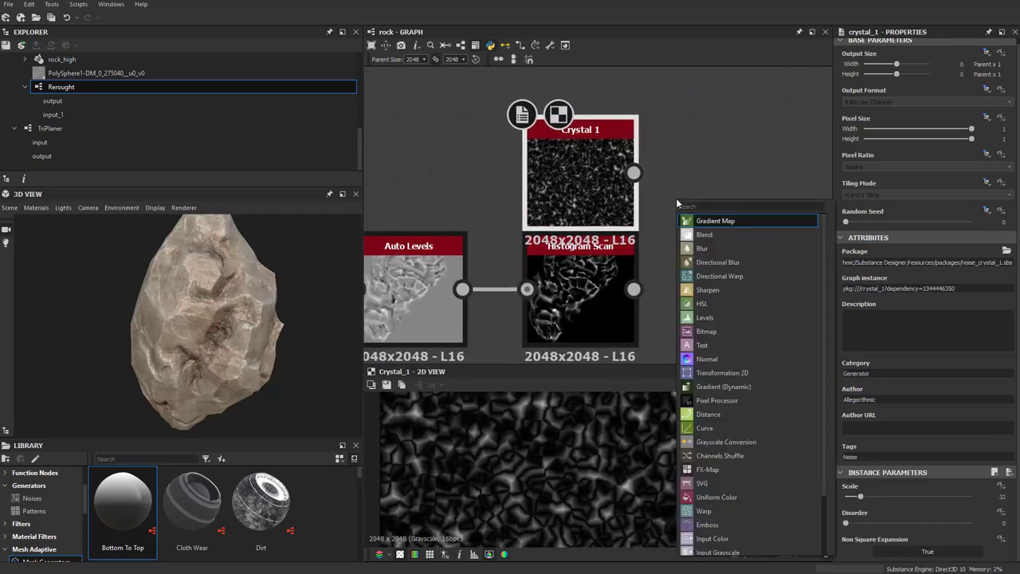
text(sl)
key(Down)
key(Return)
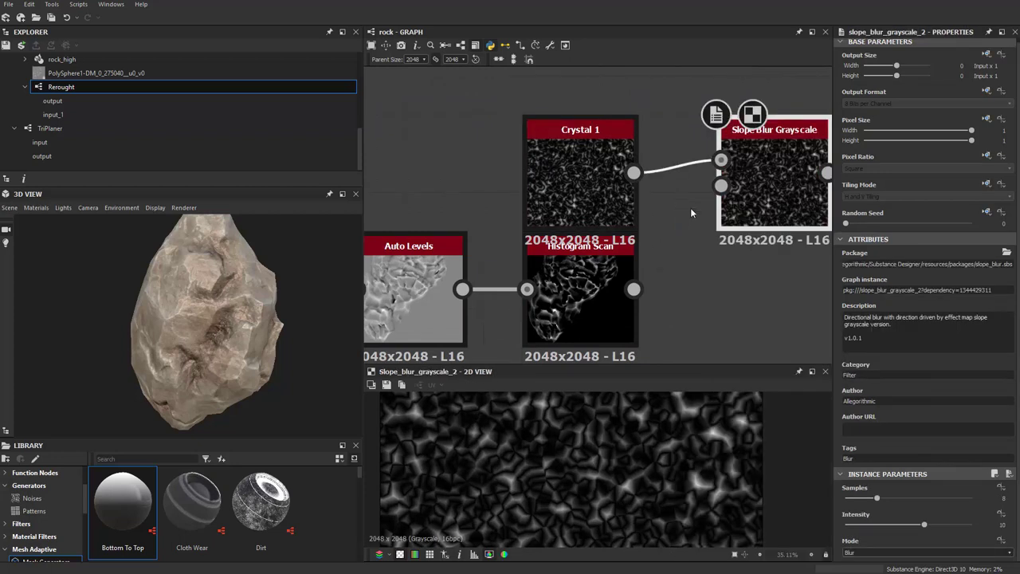
drag(594, 207, 594, 168)
key(space)
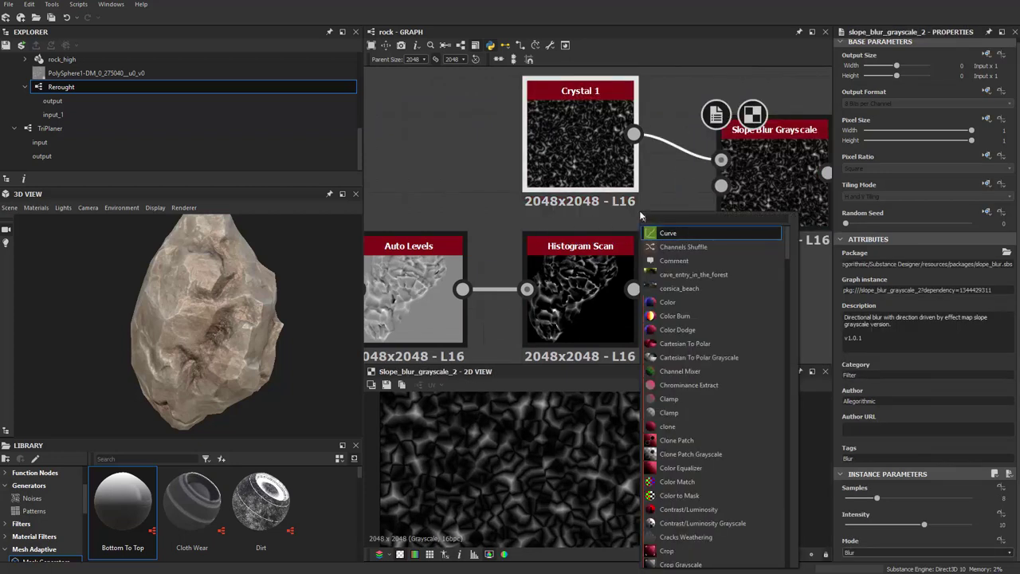
text(dou)
key(BackSpace)
key(BackSpace)
key(BackSpace)
text(cl)
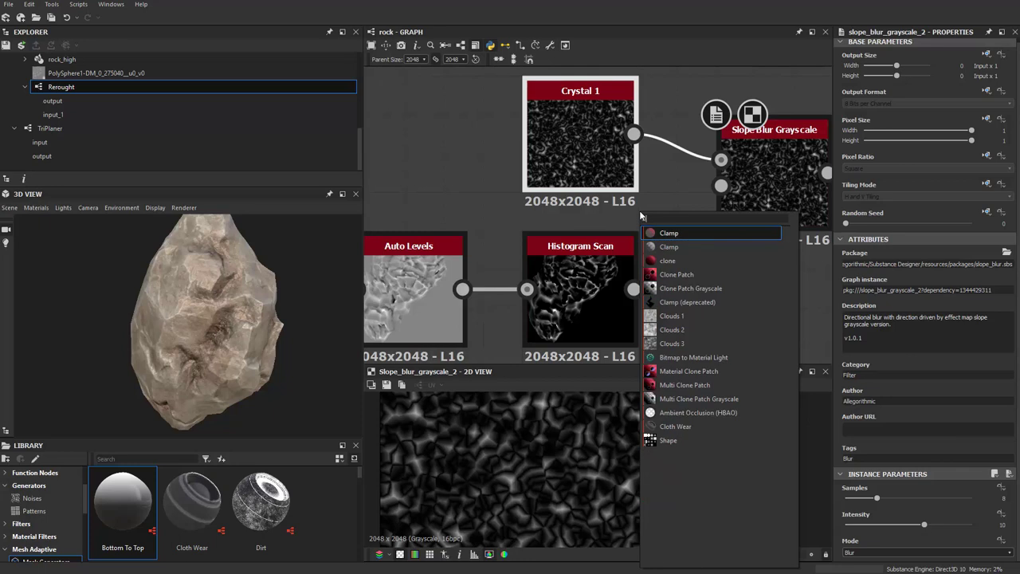
key(Down)
key(Down)
key(Down)
key(Down)
key(Down)
key(Down)
key(Down)
key(Return)
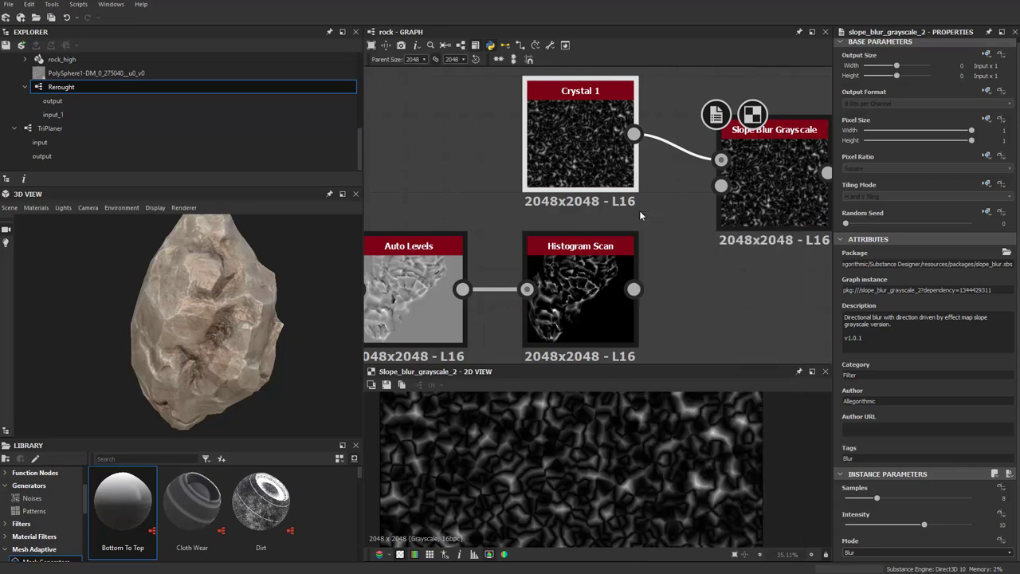
Set the Slope Blur Samples to 32 and lower Intensity to 8.07.
click(794, 184)
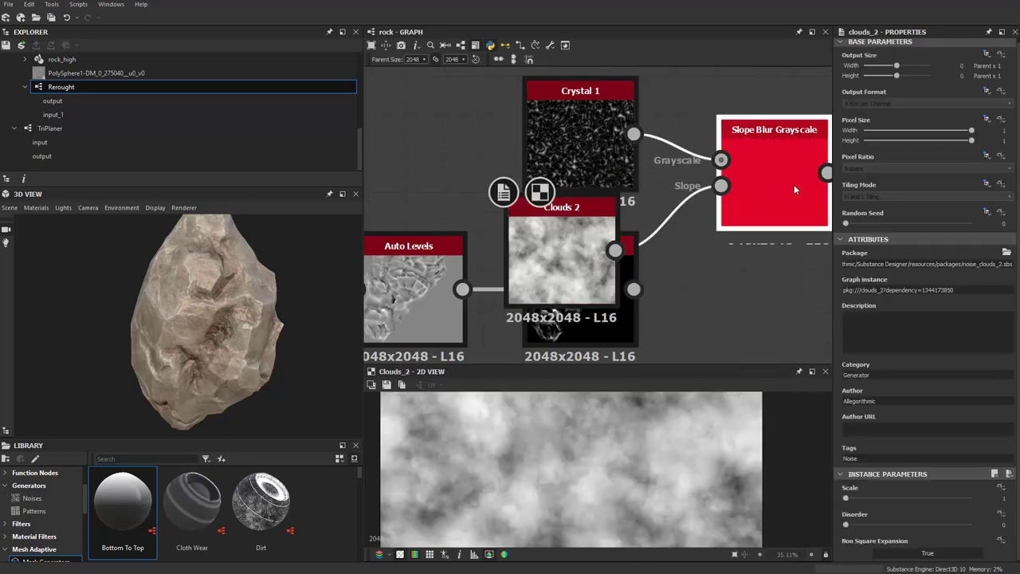
drag(928, 497, 970, 497)
mouse_move(924, 524)
mouse_down()
mouse_move(861, 526)
mouse_move(900, 526)
mouse_up()
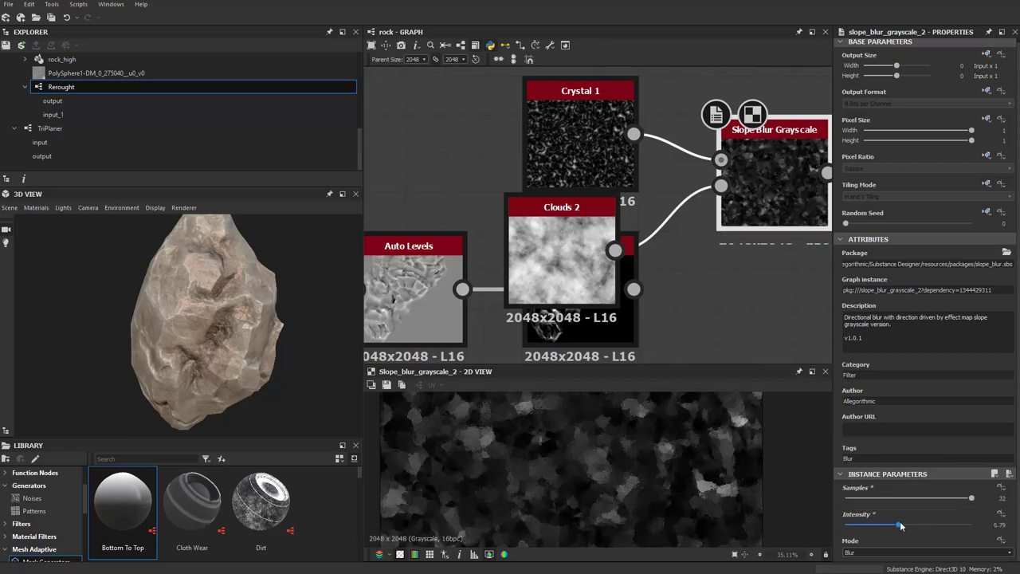
scroll(584, 470, down, 2)
scroll(554, 180, down, 3)
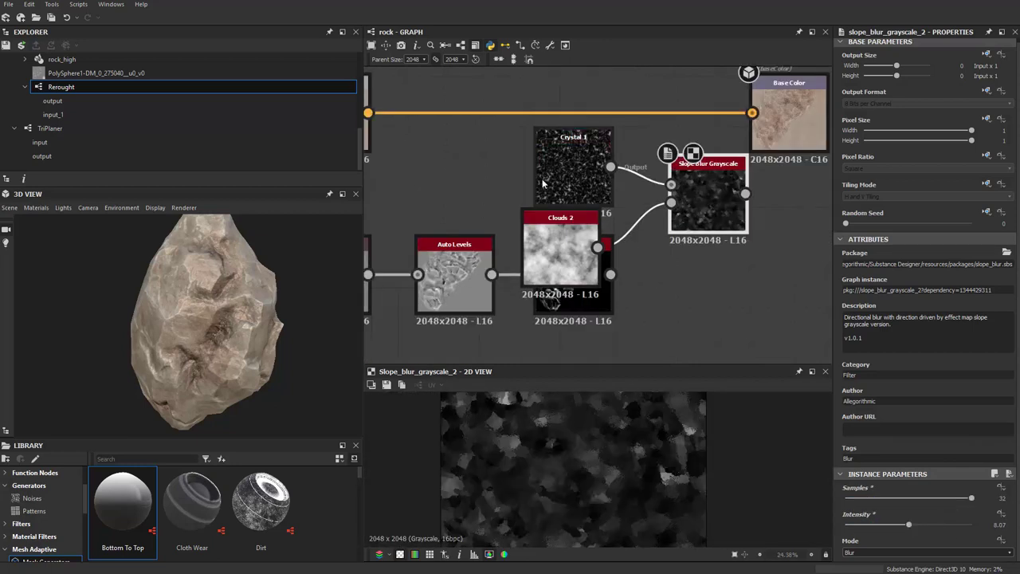
scroll(541, 175, down, 1)
Move Crystal 1, Clouds 2 and Slope Blur together and feed Slope Blur into a new Blend.
drag(532, 128, 717, 232)
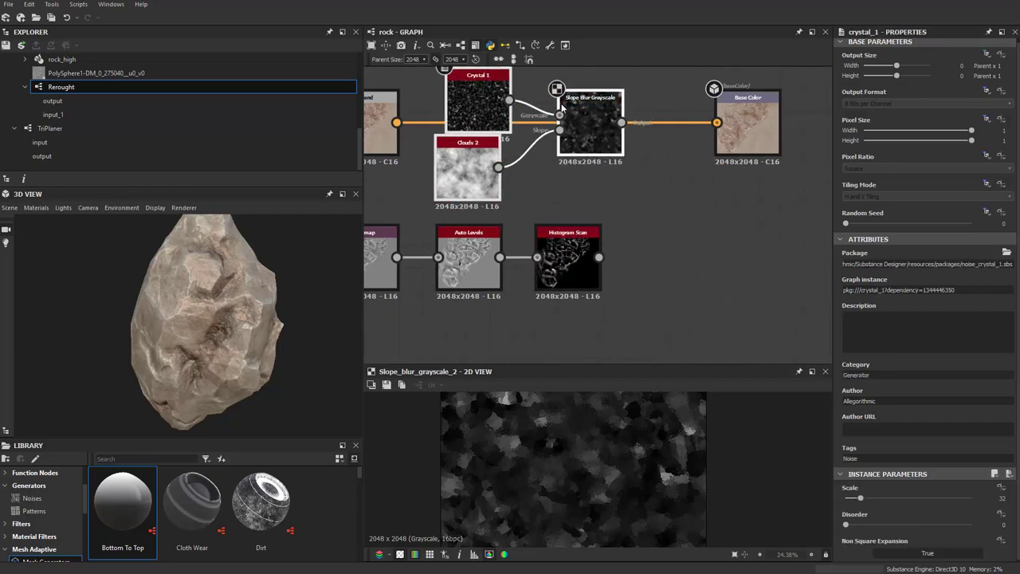
drag(677, 192, 565, 143)
middle_drag(565, 144, 574, 191)
scroll(612, 213, up, 1)
drag(601, 186, 664, 244)
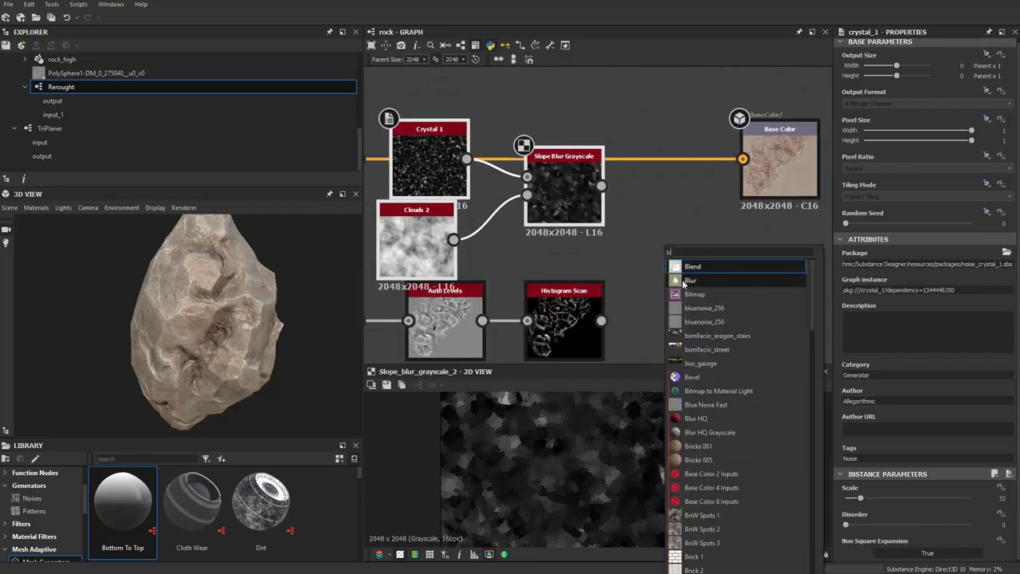
click(693, 271)
Delete the unwanted Blend and add a TriPlaner node fed by the Slope Blur output.
key(Delete)
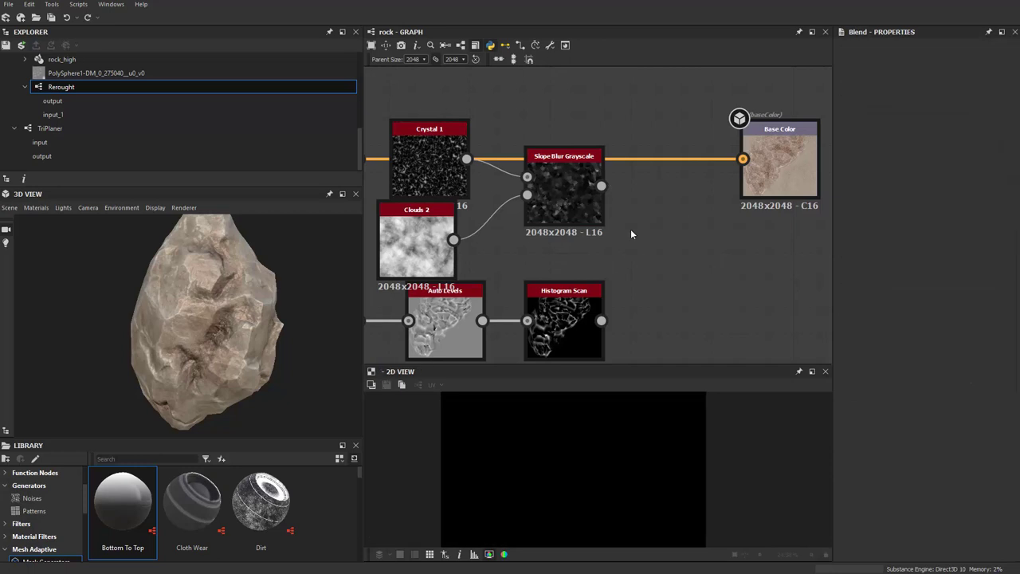
drag(601, 187, 622, 221)
key(Escape)
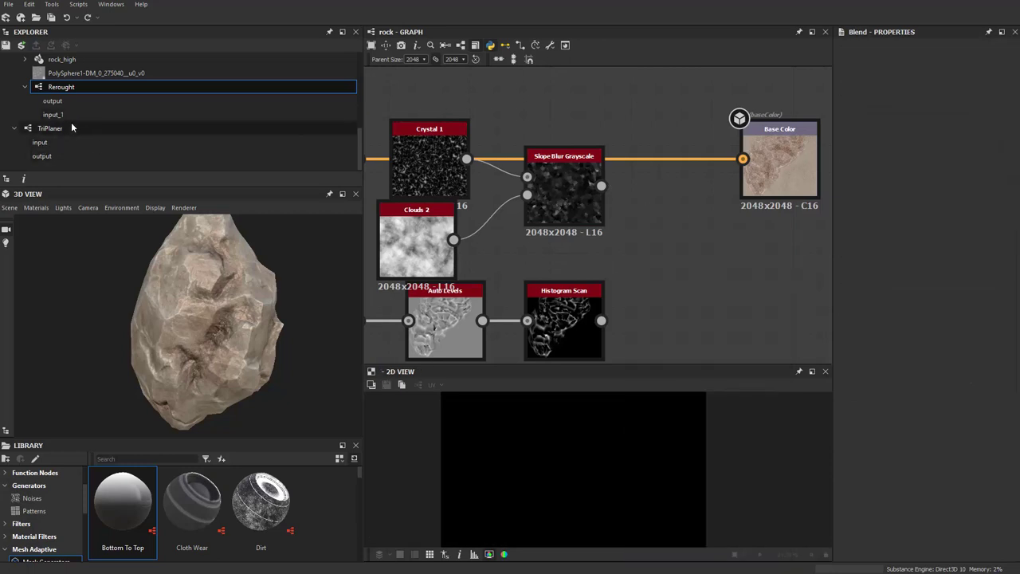
drag(69, 125, 662, 213)
drag(601, 186, 635, 213)
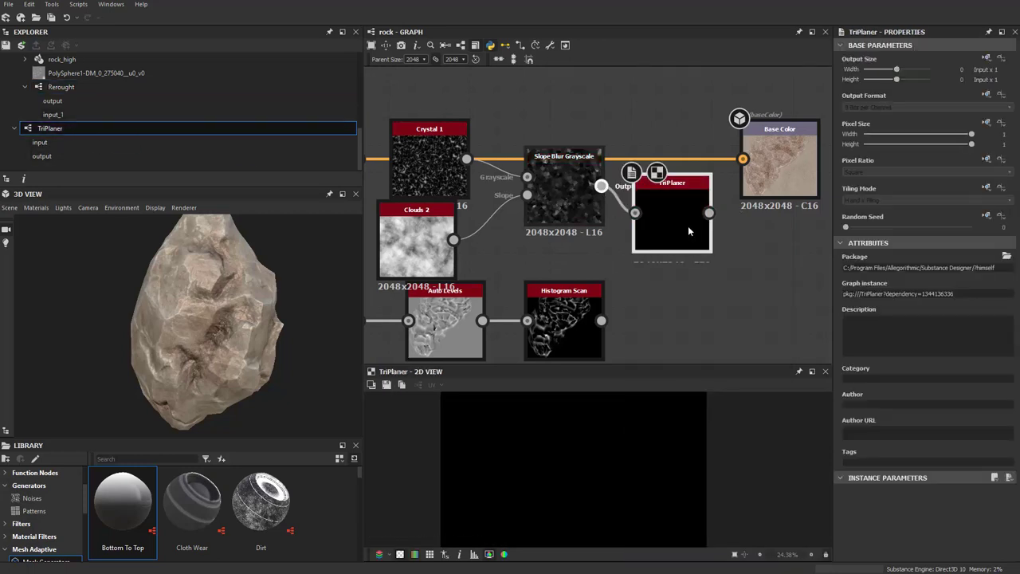
Move the histogram chain up beside the noise group.
scroll(685, 227, down, 1)
click(461, 231)
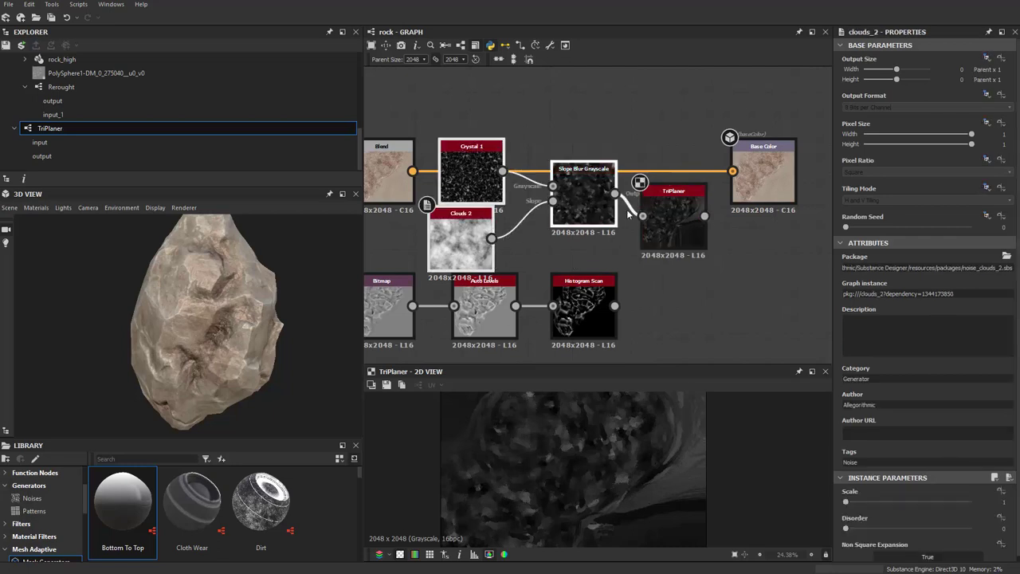
scroll(595, 213, down, 3)
mouse_move(556, 172)
middle_down()
mouse_move(613, 351)
mouse_move(556, 218)
middle_up()
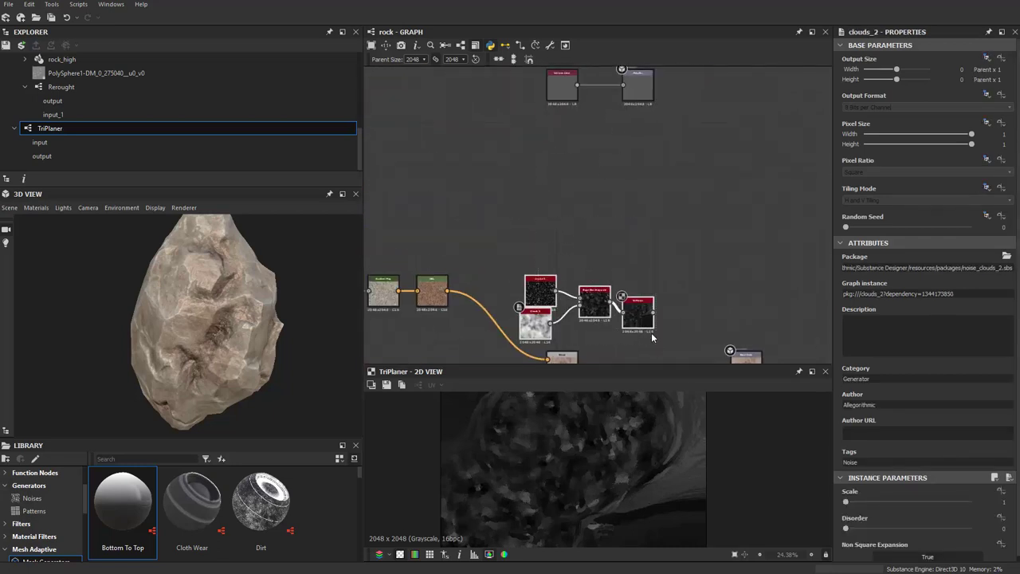
middle_drag(652, 338, 633, 208)
drag(703, 348, 623, 183)
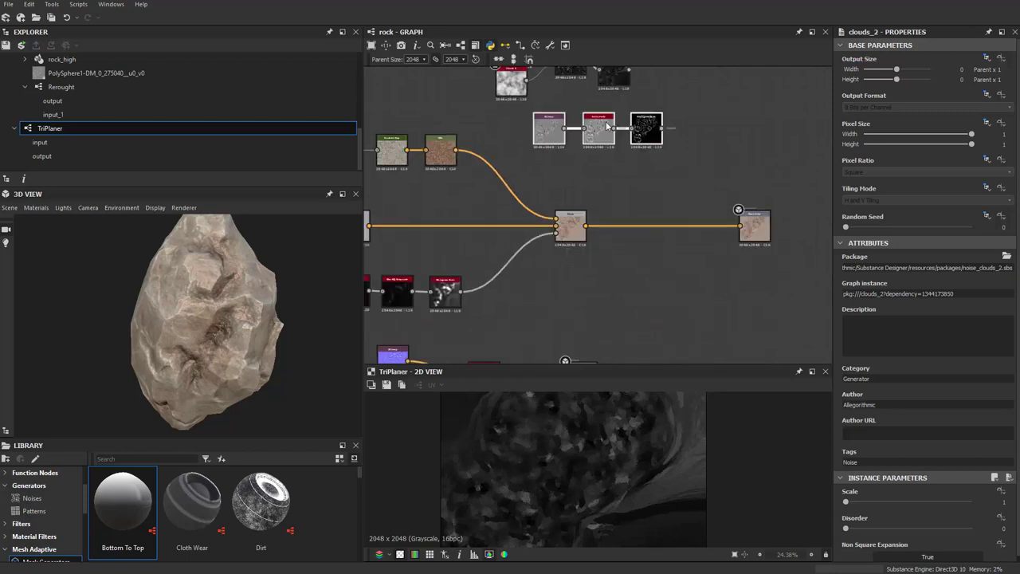
middle_drag(593, 176, 651, 296)
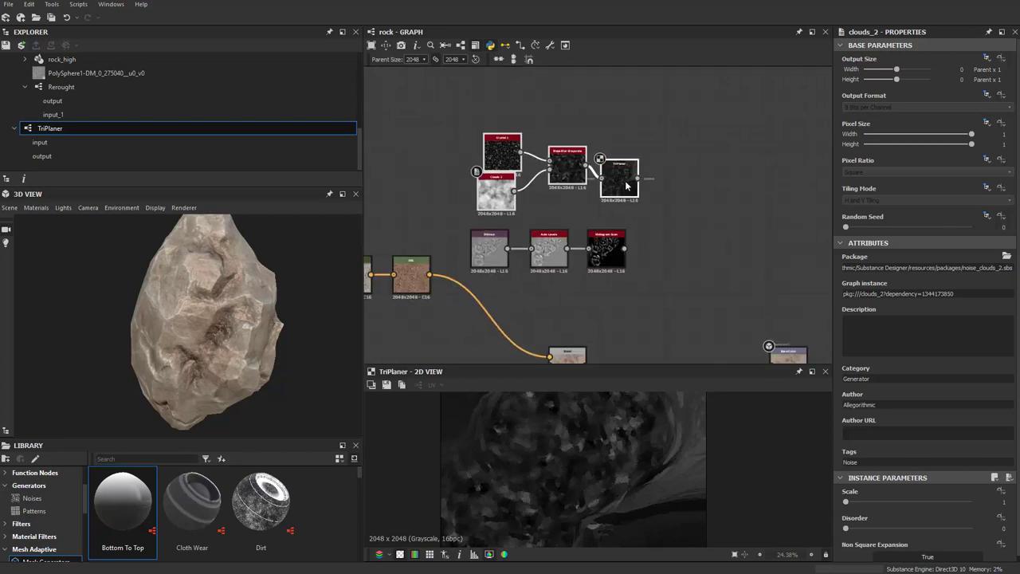
mouse_move(670, 195)
middle_down()
mouse_move(648, 165)
mouse_move(673, 243)
middle_up()
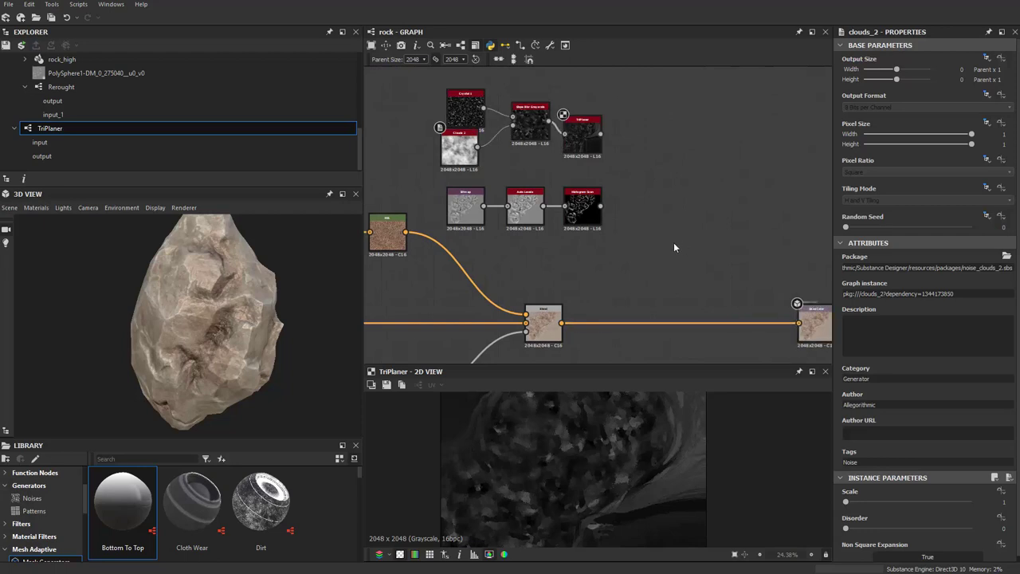
Add a Blend node connected after the TriPlaner node.
scroll(629, 211, up, 2)
click(572, 126)
right_click(628, 175)
key(Escape)
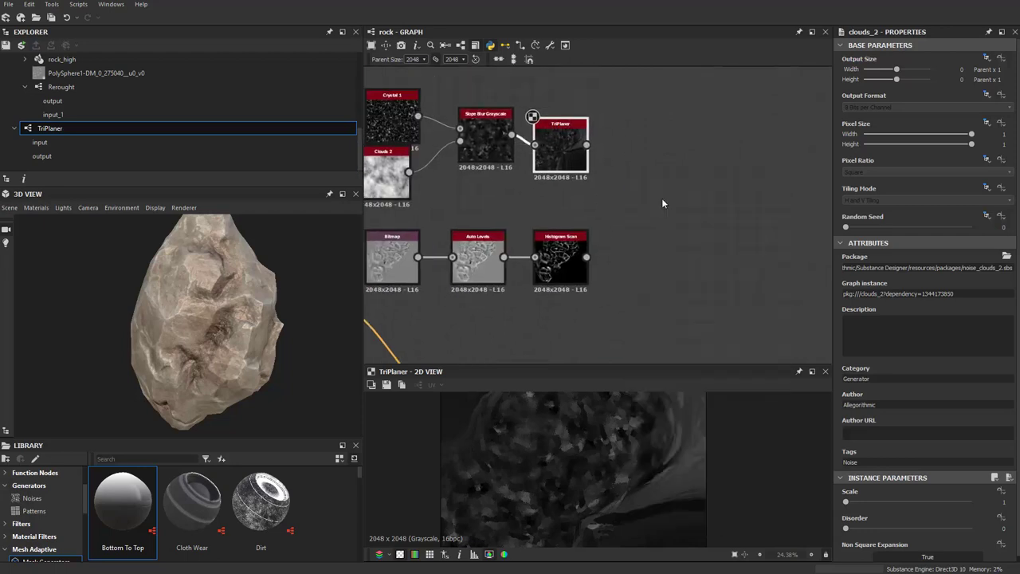
key(ctrl+v)
scroll(660, 195, up, 2)
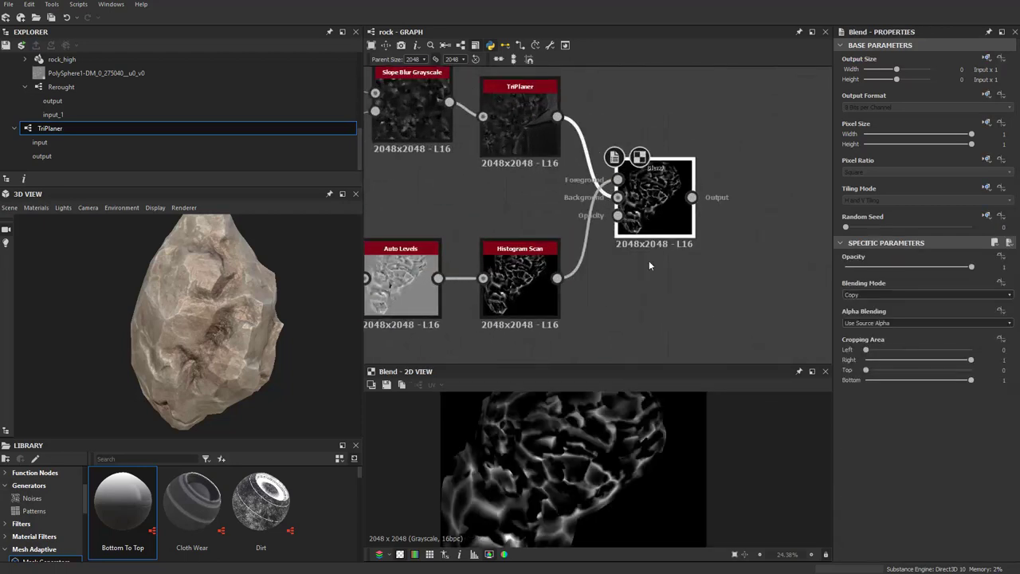
Try the Multiply, then Overlay blending modes on the new Blend.
click(865, 295)
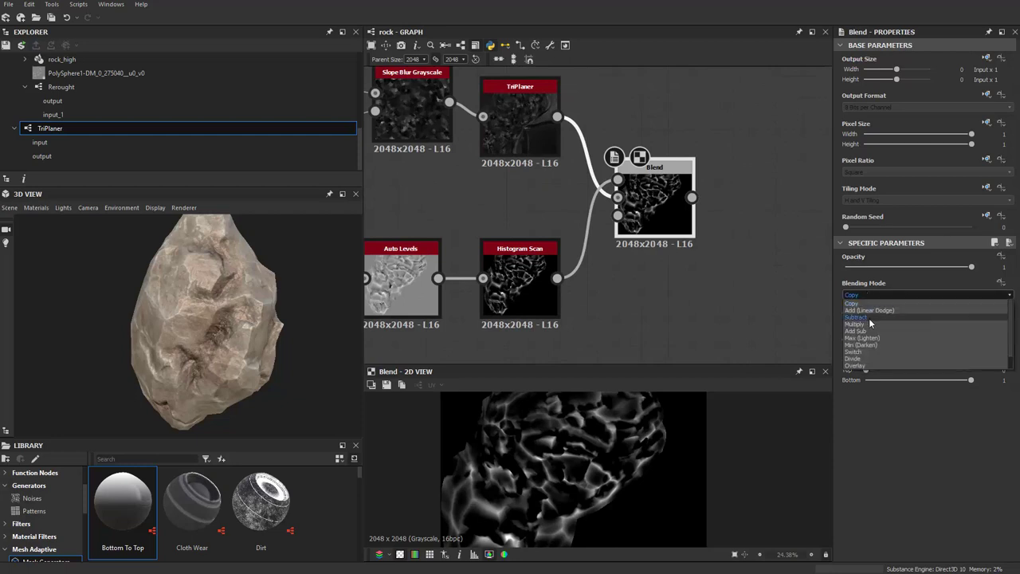
click(870, 323)
scroll(669, 306, up, 1)
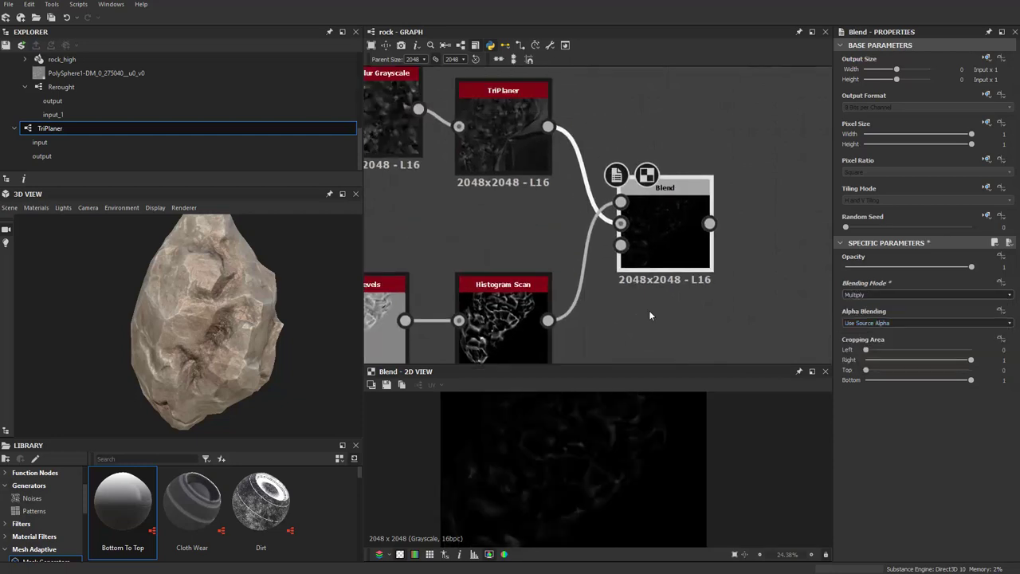
key(ctrl+z)
click(877, 294)
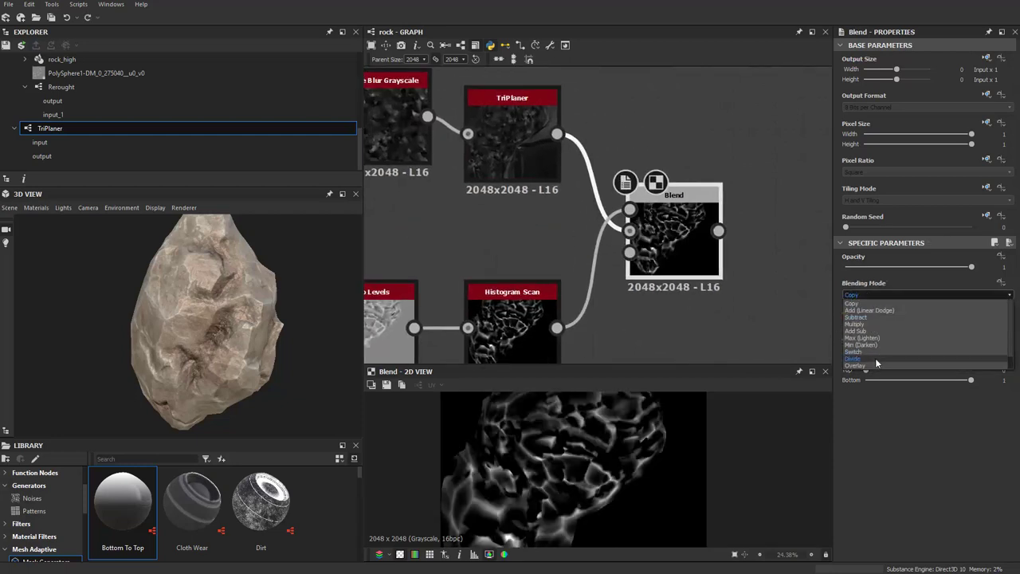
click(876, 365)
scroll(591, 452, up, 3)
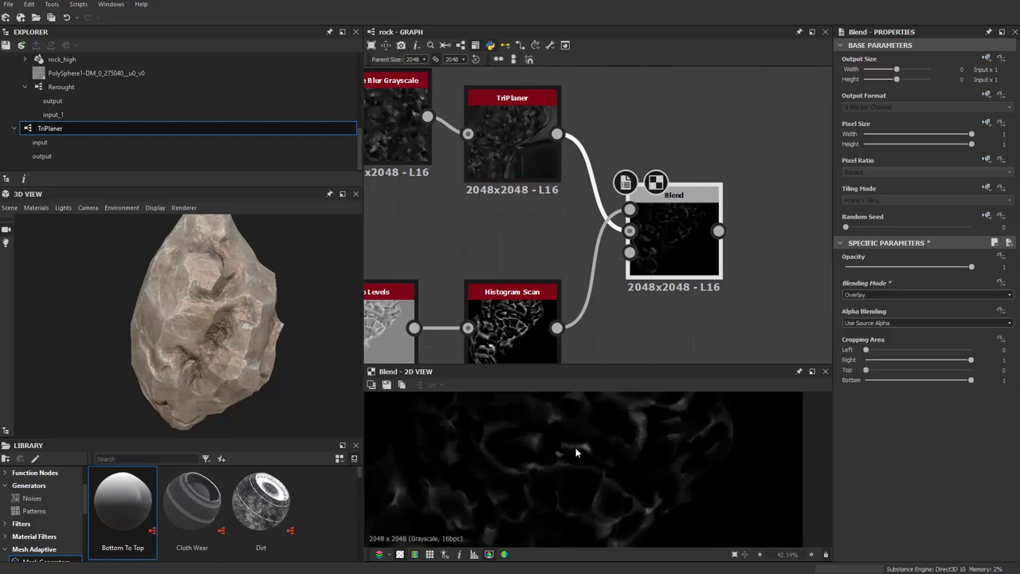
scroll(591, 453, up, 3)
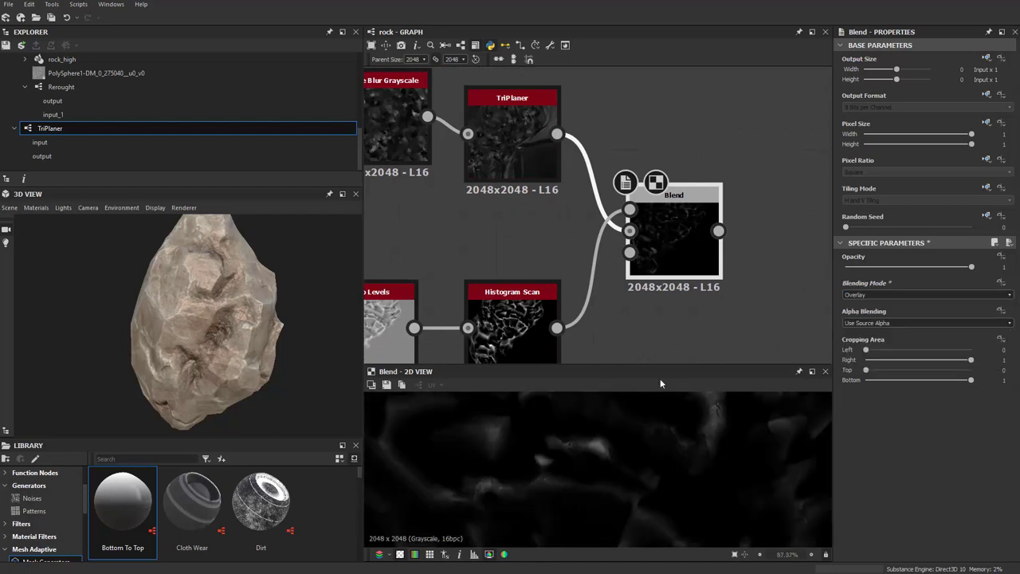
scroll(637, 239, down, 2)
scroll(609, 219, up, 2)
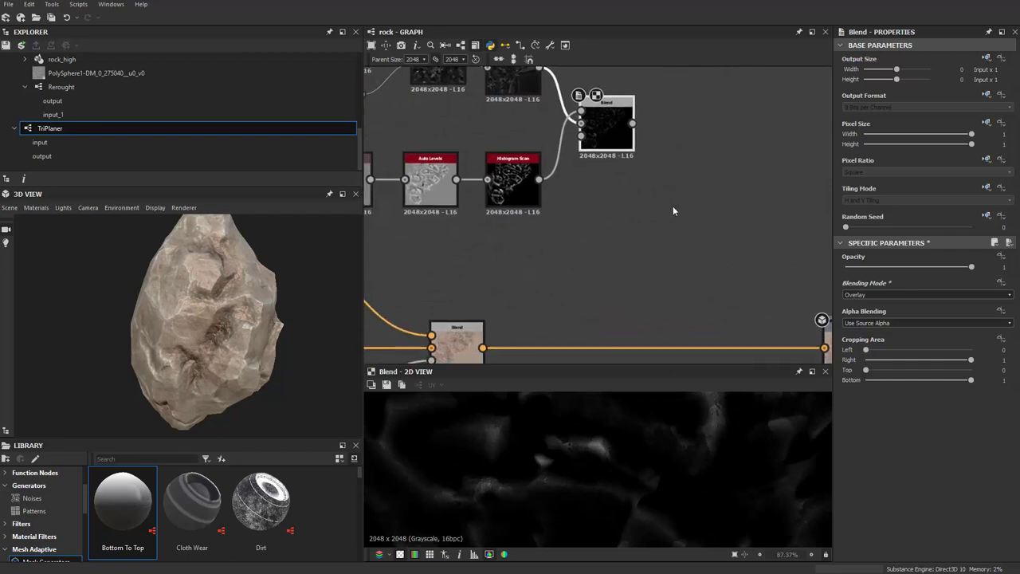
scroll(679, 261, up, 2)
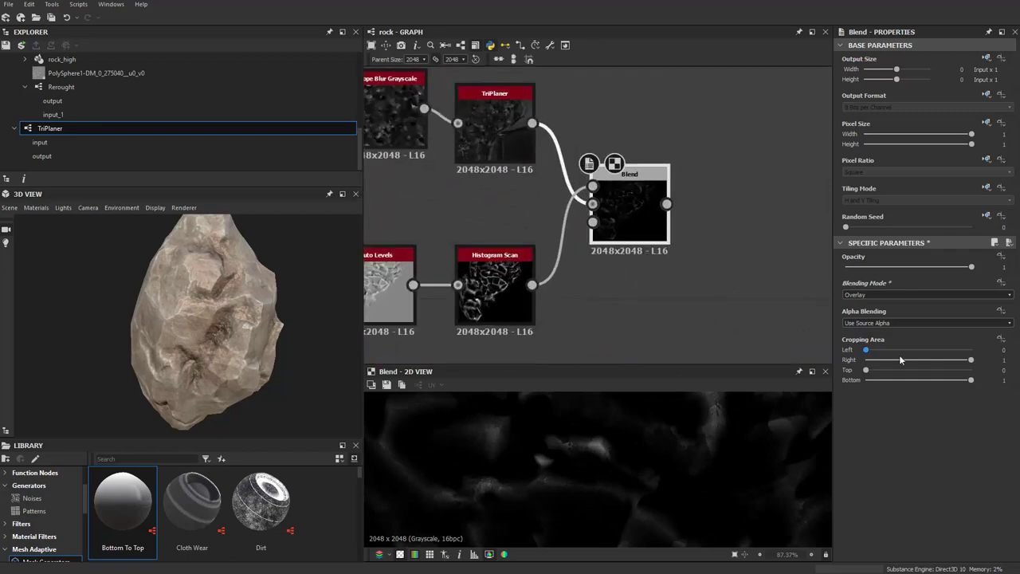
Settle the Blend on the Add (Linear Dodge) blending mode.
click(889, 295)
click(856, 303)
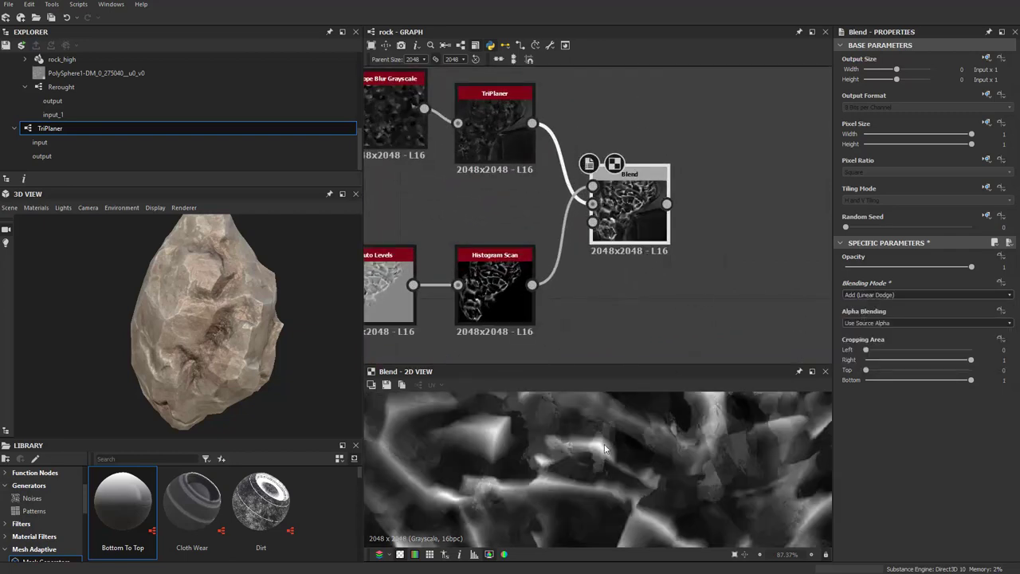
scroll(607, 448, down, 2)
scroll(610, 448, down, 2)
scroll(648, 146, down, 1)
scroll(648, 146, down, 1)
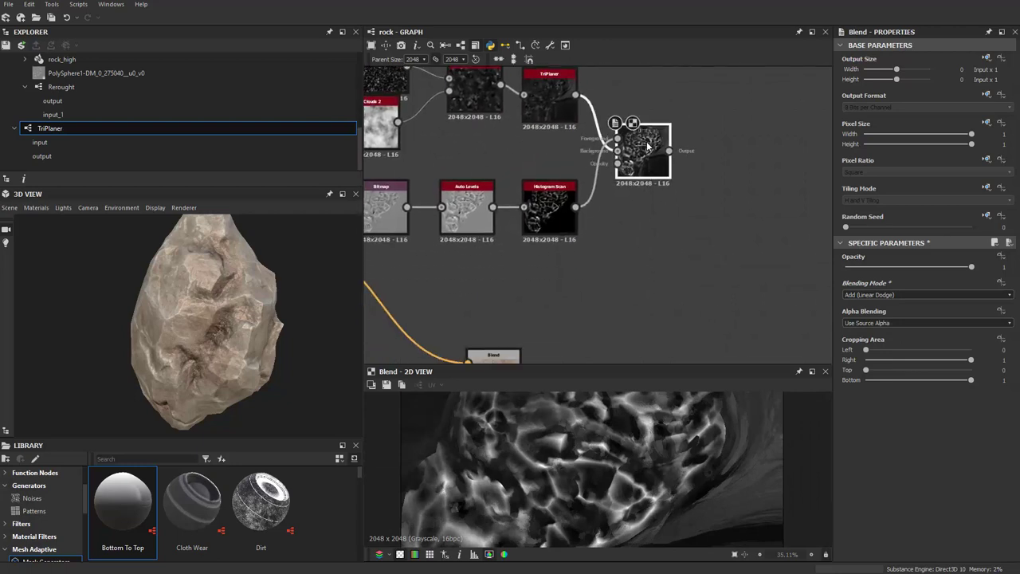
key(space)
Add a Blend with the colour Blend as Background, inserted before Base Color.
text(bl)
click(703, 198)
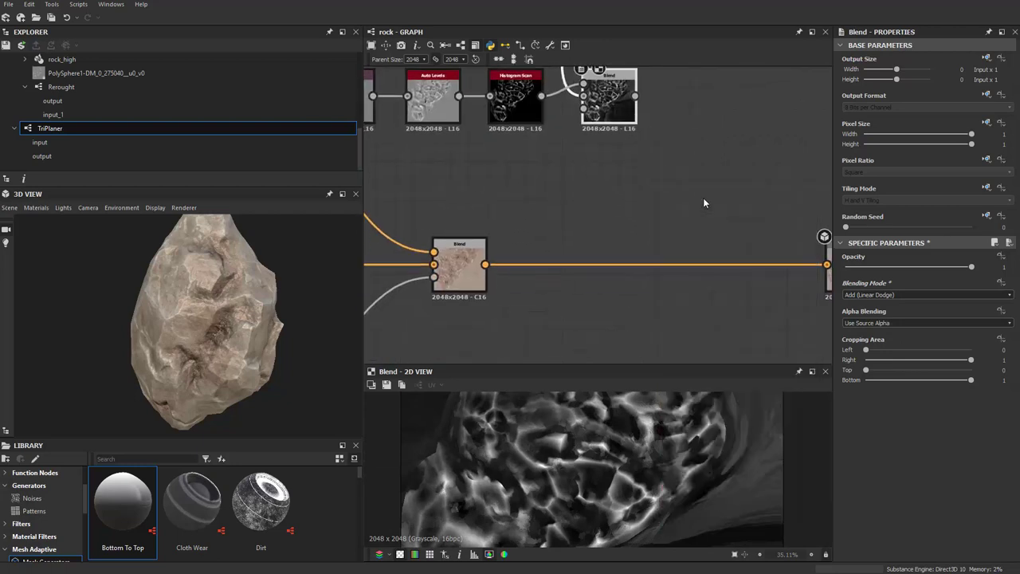
drag(701, 146, 725, 209)
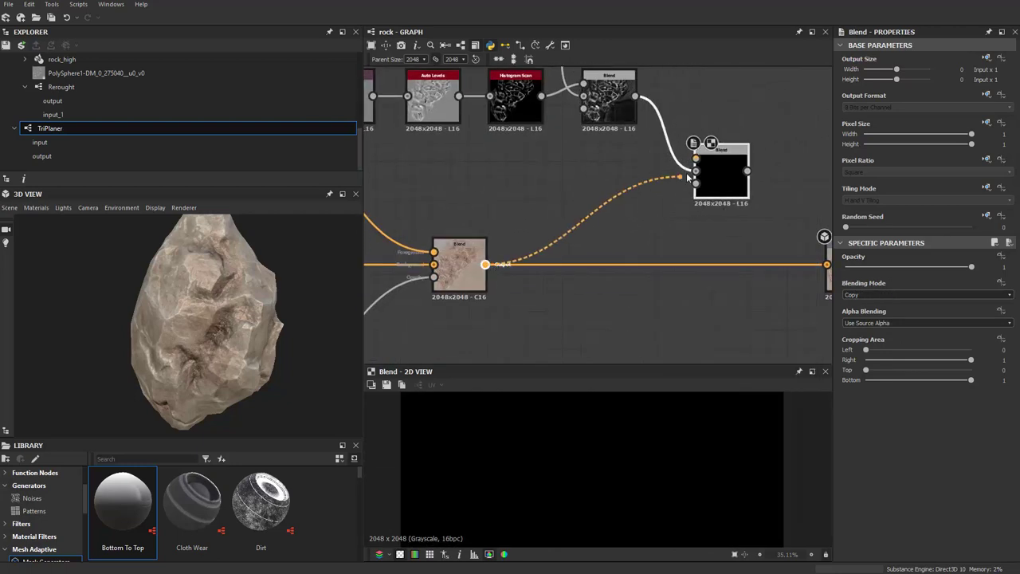
drag(688, 177, 695, 171)
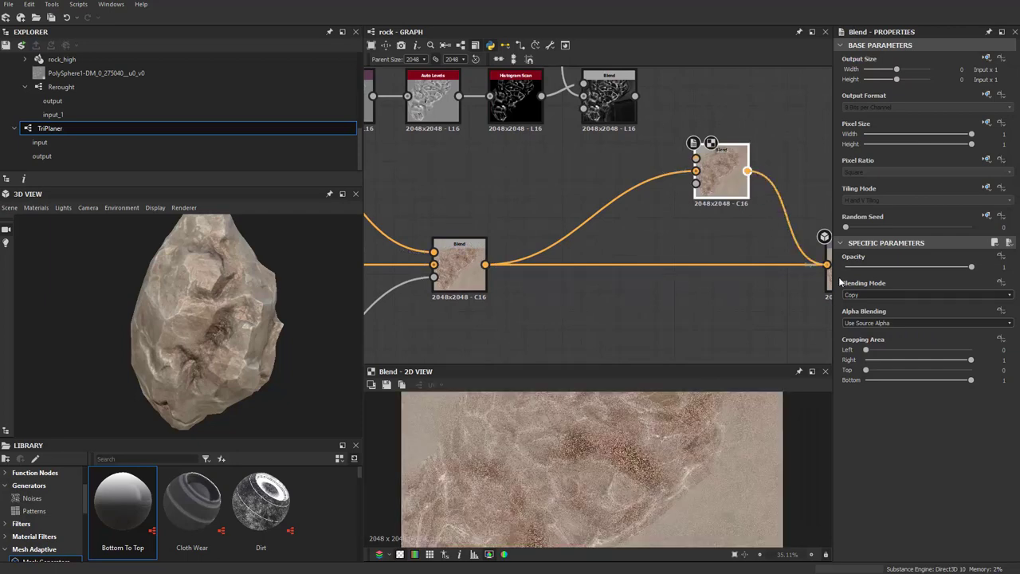
drag(708, 184, 717, 284)
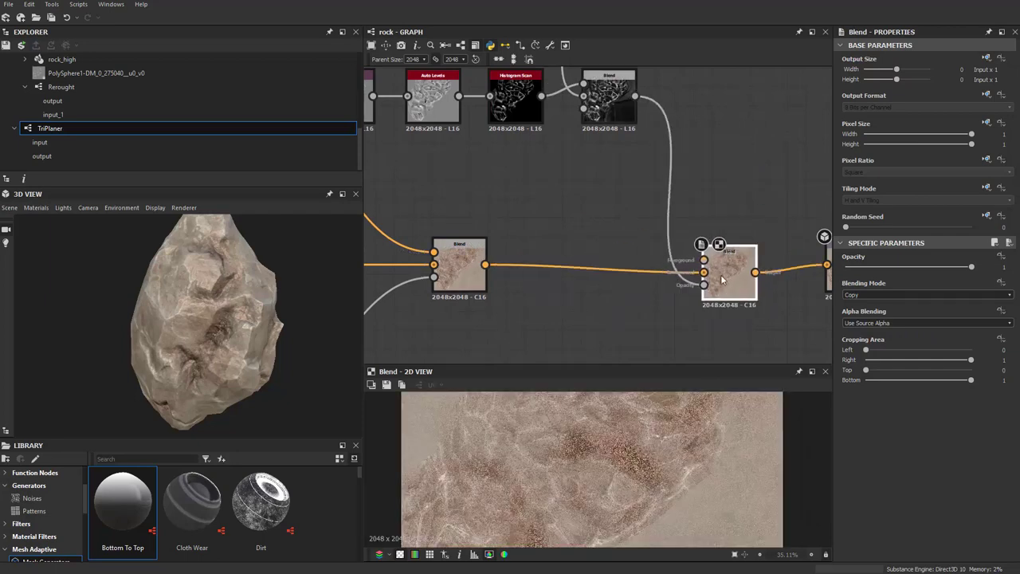
key(space)
Add an HSL node, raising saturation and lowering lightness for an orange tint.
text(hsl)
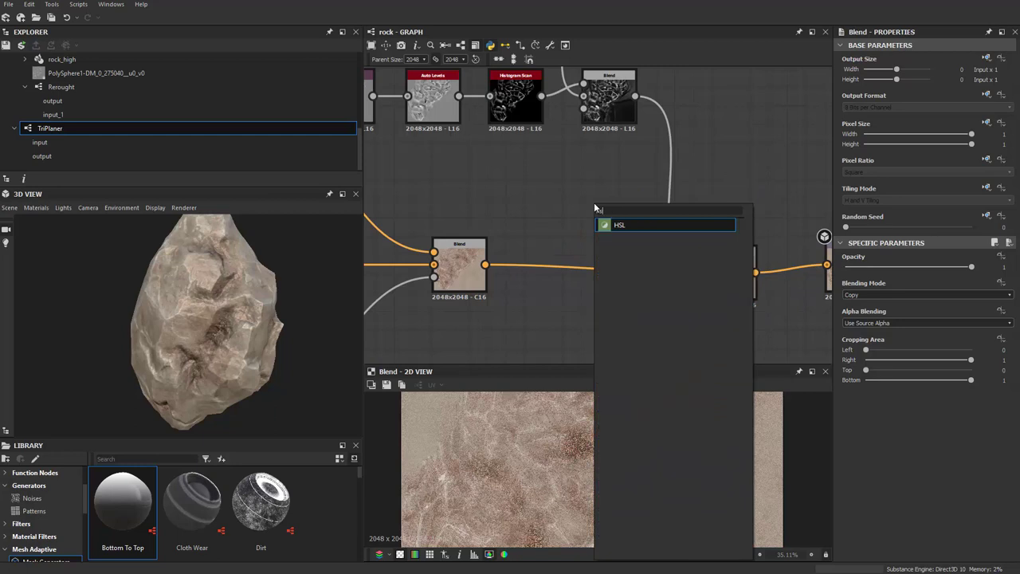
key(Return)
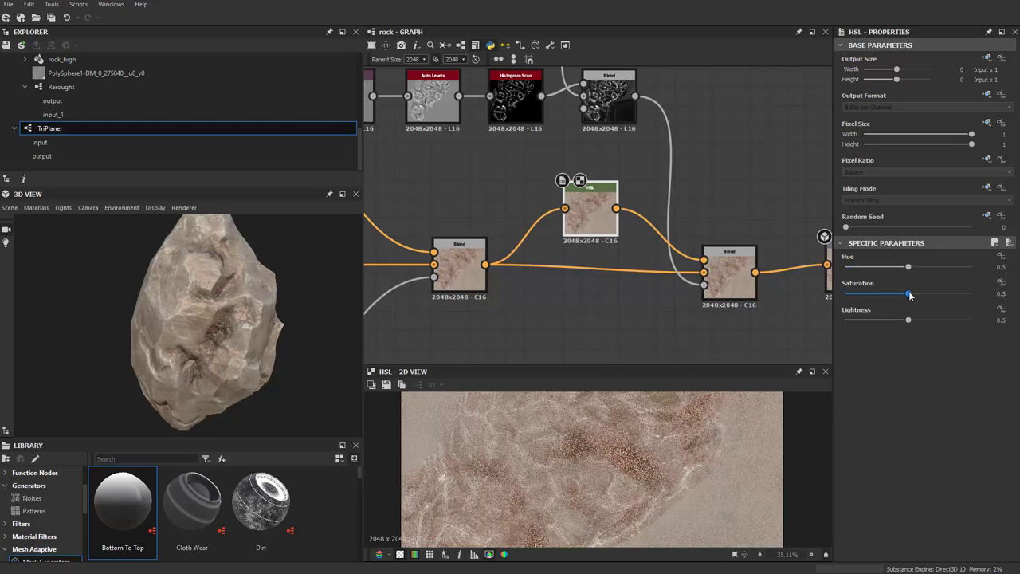
drag(926, 299, 910, 271)
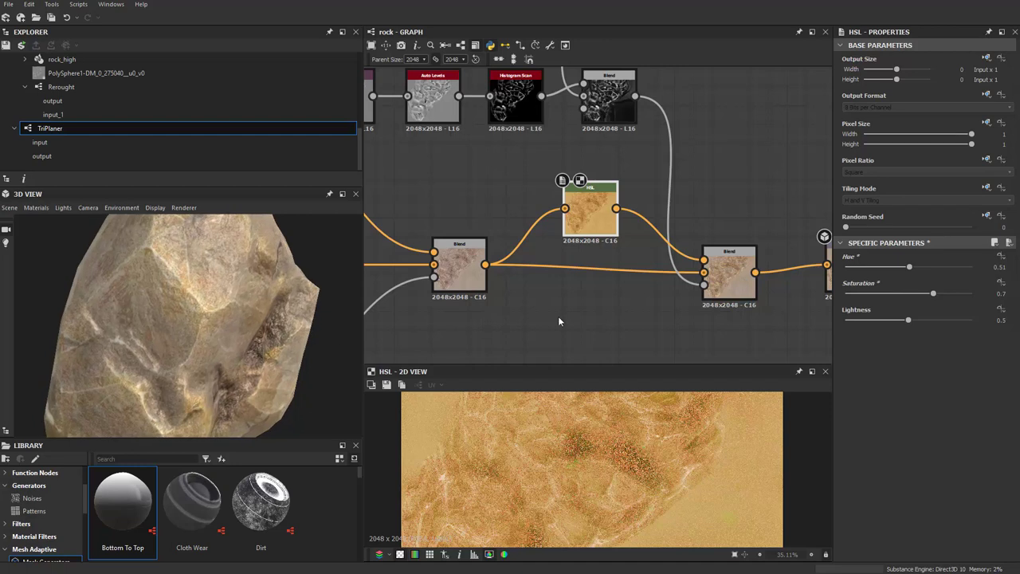
mouse_move(906, 322)
mouse_down()
mouse_move(890, 321)
mouse_move(920, 295)
mouse_up()
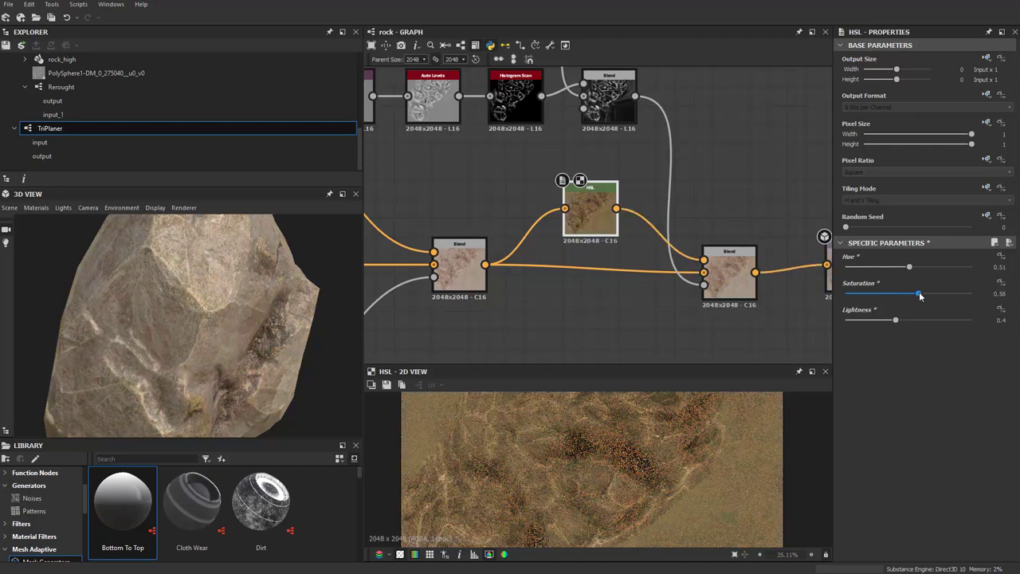
Shift hue toward red at 0.49 and lightness to 0.35, checking the rock.
drag(105, 324, 151, 327)
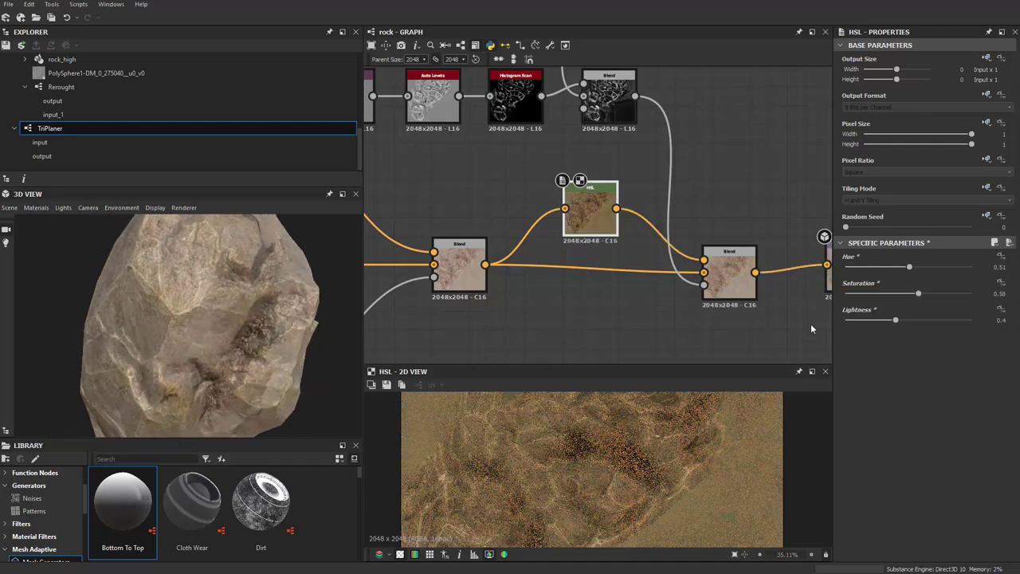
drag(912, 271, 911, 271)
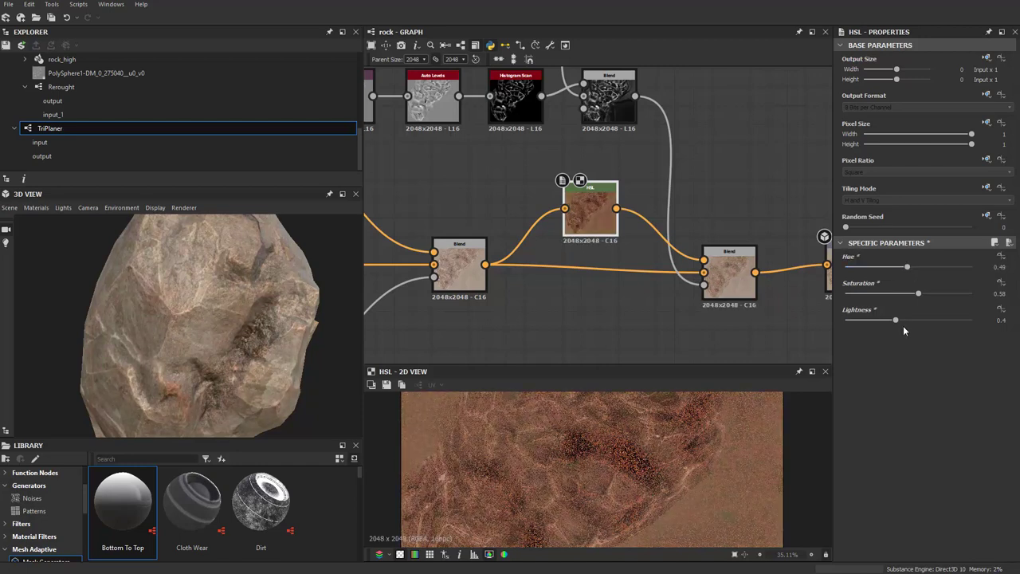
drag(894, 321, 889, 319)
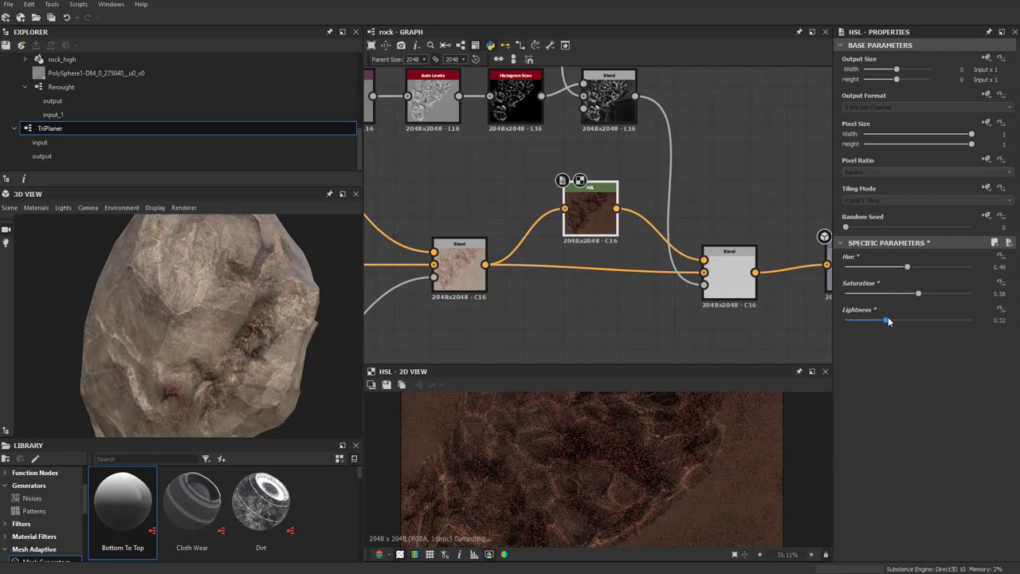
mouse_move(203, 330)
mouse_down()
mouse_move(169, 334)
mouse_move(370, 333)
mouse_up()
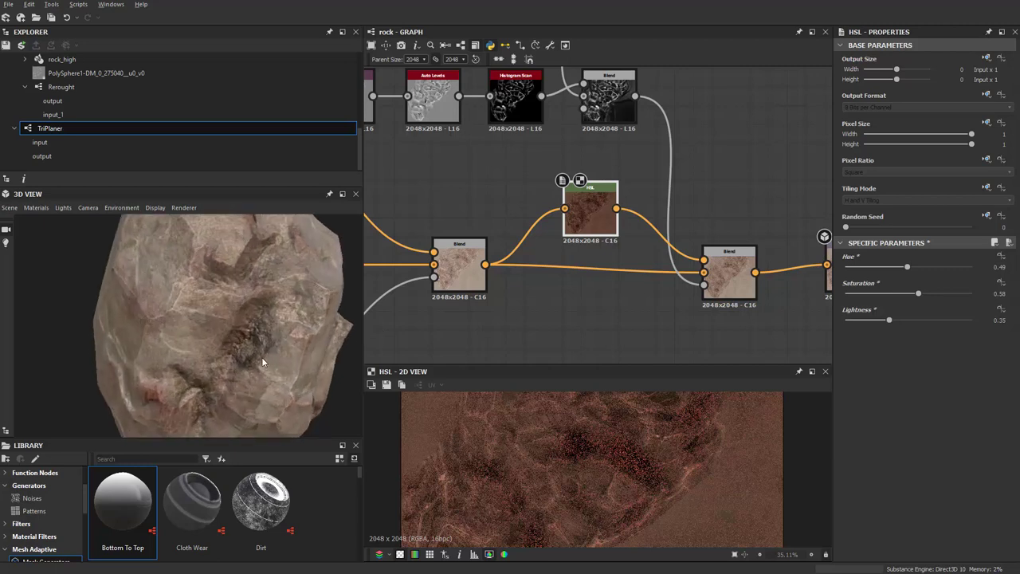
drag(371, 333, 274, 369)
mouse_move(516, 186)
middle_down()
mouse_move(522, 238)
mouse_move(559, 255)
middle_up()
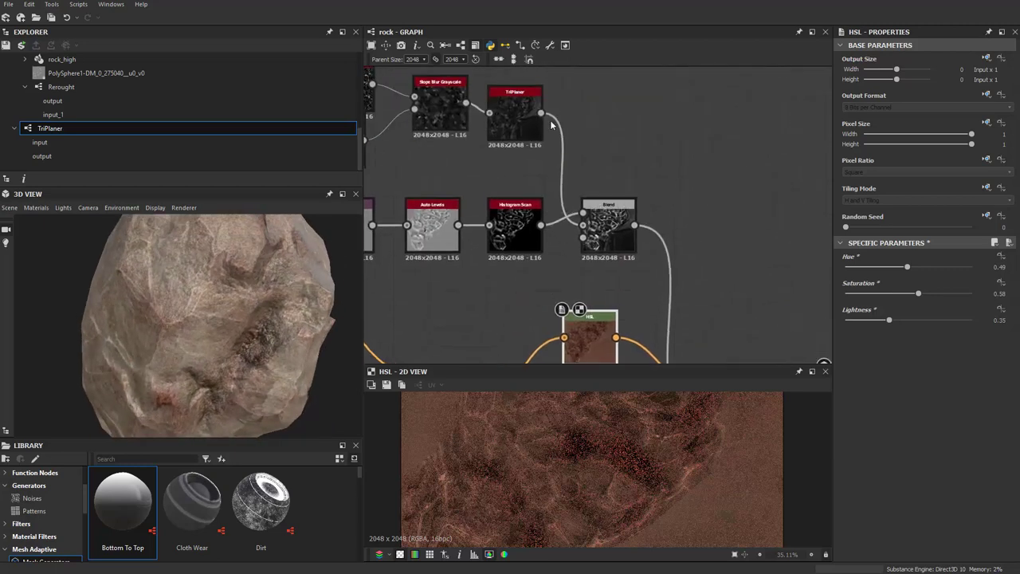
middle_drag(644, 247, 602, 122)
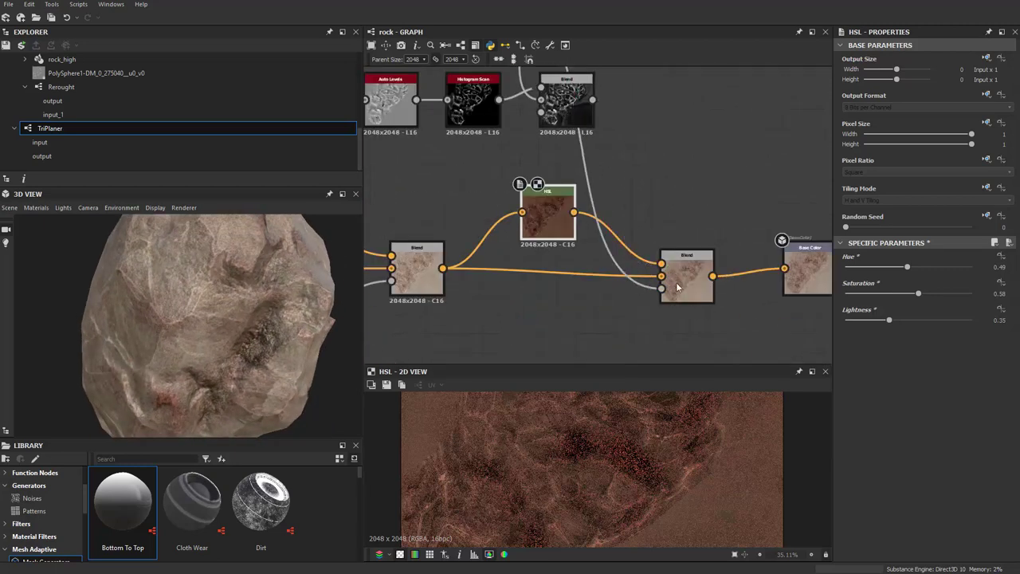
drag(239, 271, 222, 367)
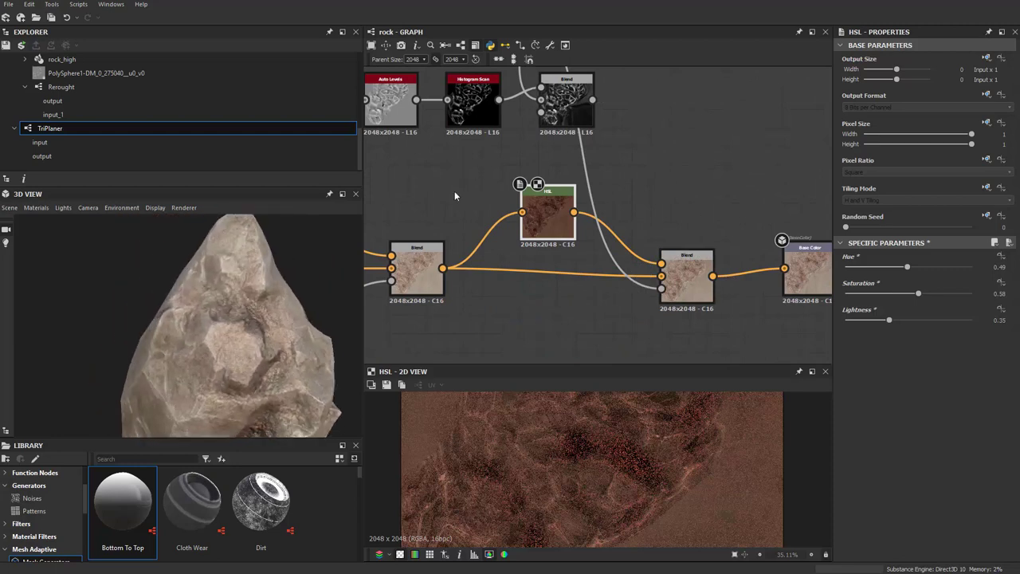
middle_drag(454, 190, 449, 334)
Add a Histogram Scan node fed by the TriPlaner output.
click(464, 131)
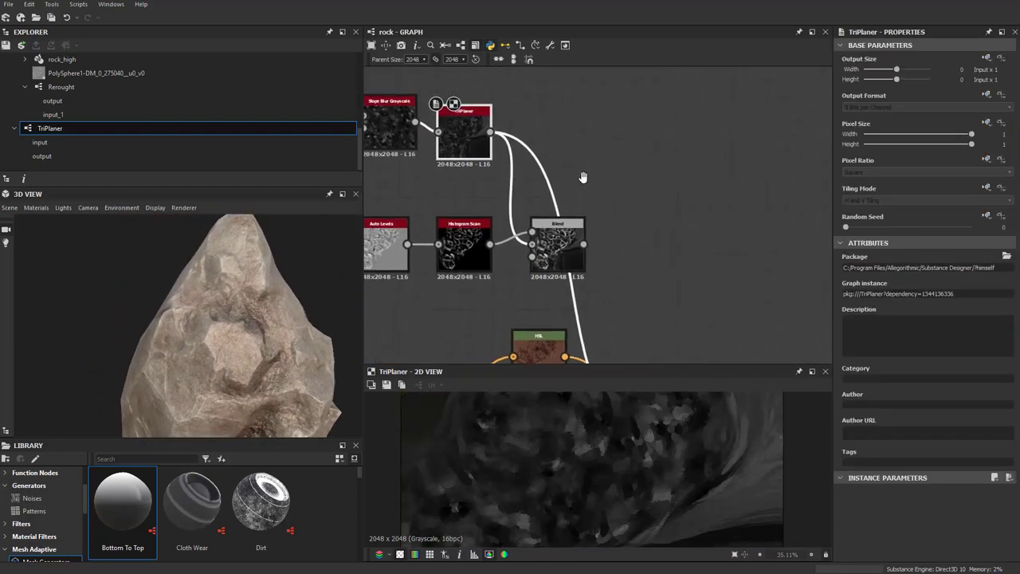
mouse_move(239, 318)
mouse_down()
mouse_move(296, 348)
mouse_move(286, 351)
mouse_up()
scroll(478, 160, up, 3)
scroll(478, 160, up, 2)
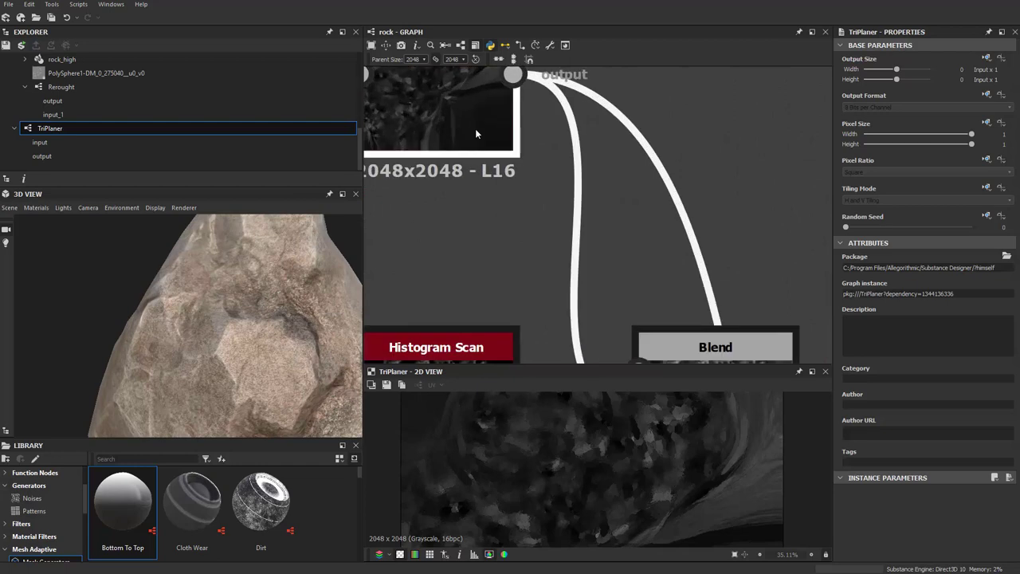
scroll(475, 134, down, 3)
scroll(475, 134, down, 2)
mouse_move(548, 321)
middle_down()
mouse_move(601, 200)
mouse_move(585, 274)
middle_up()
key(space)
text(hist)
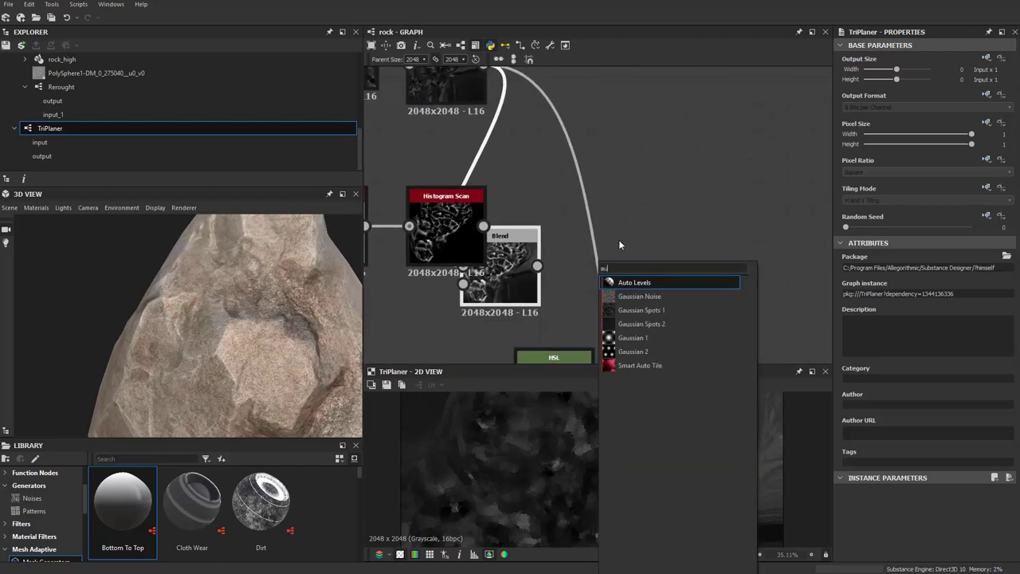
key(Down)
key(Return)
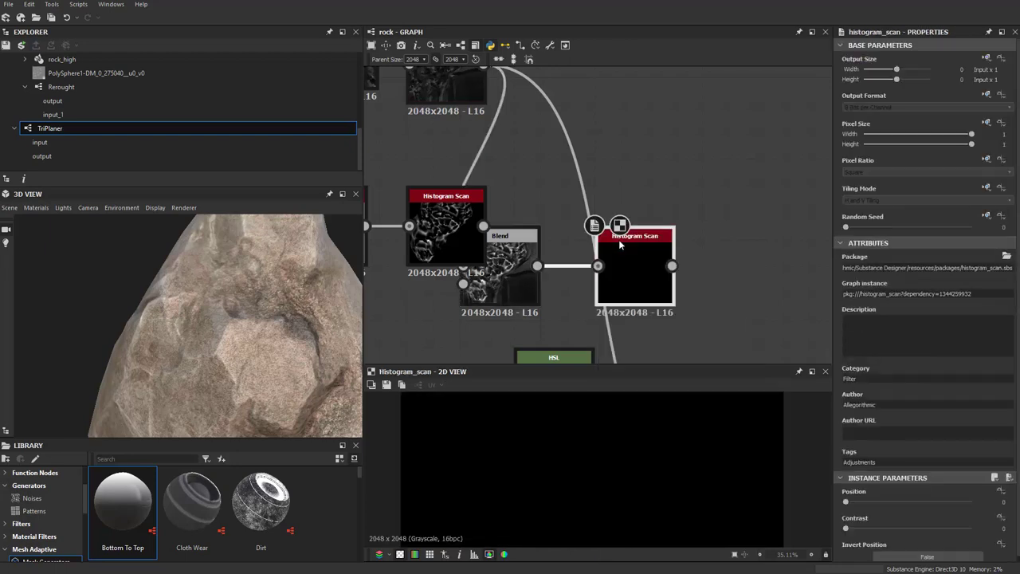
Set the Histogram Scan position to 0.82.
scroll(502, 132, down, 2)
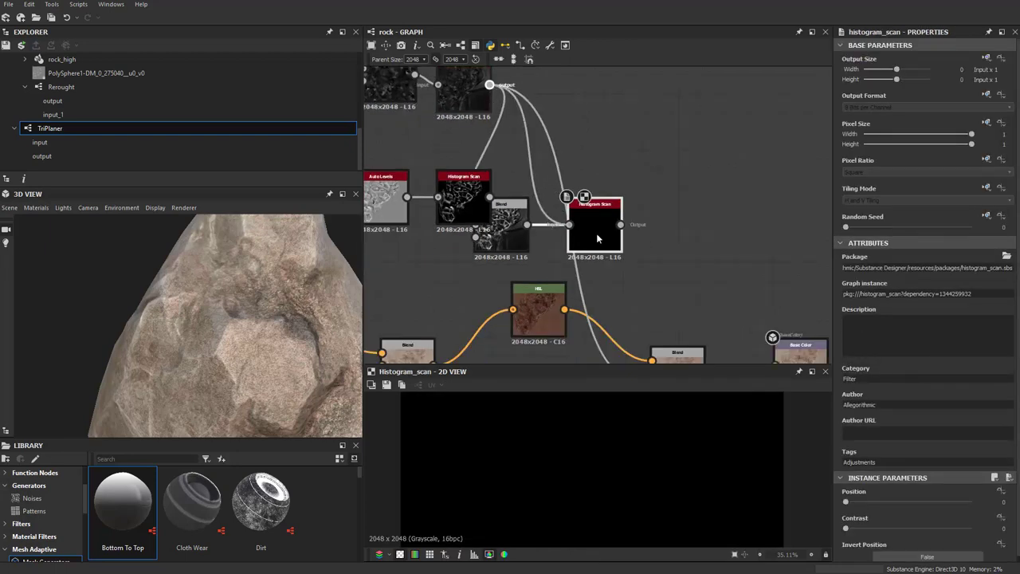
middle_drag(596, 233, 616, 158)
mouse_move(616, 158)
mouse_down()
mouse_move(627, 171)
mouse_move(642, 329)
mouse_up()
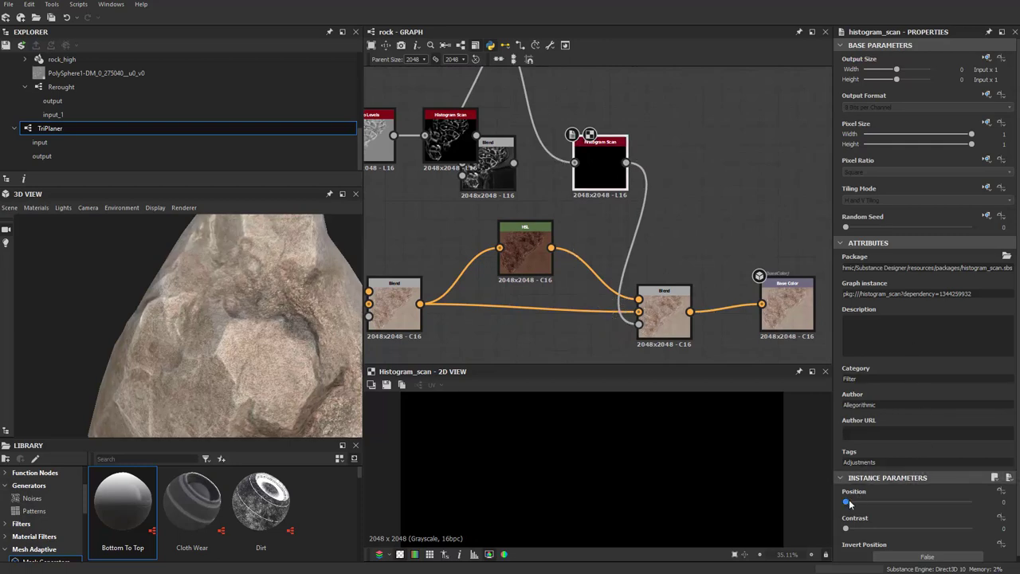
drag(846, 502, 942, 503)
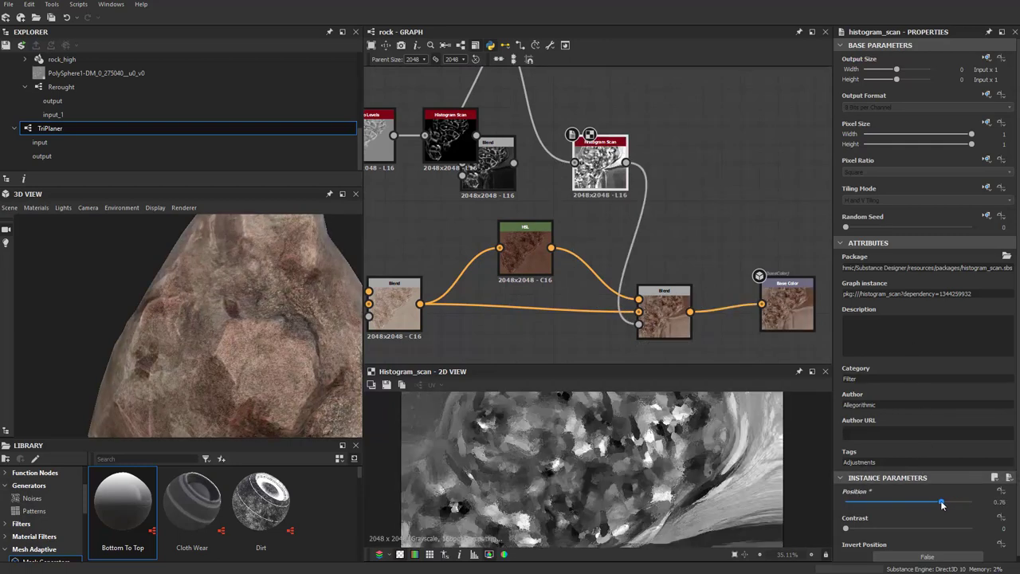
mouse_move(134, 330)
mouse_down()
mouse_move(290, 313)
mouse_move(233, 323)
mouse_up()
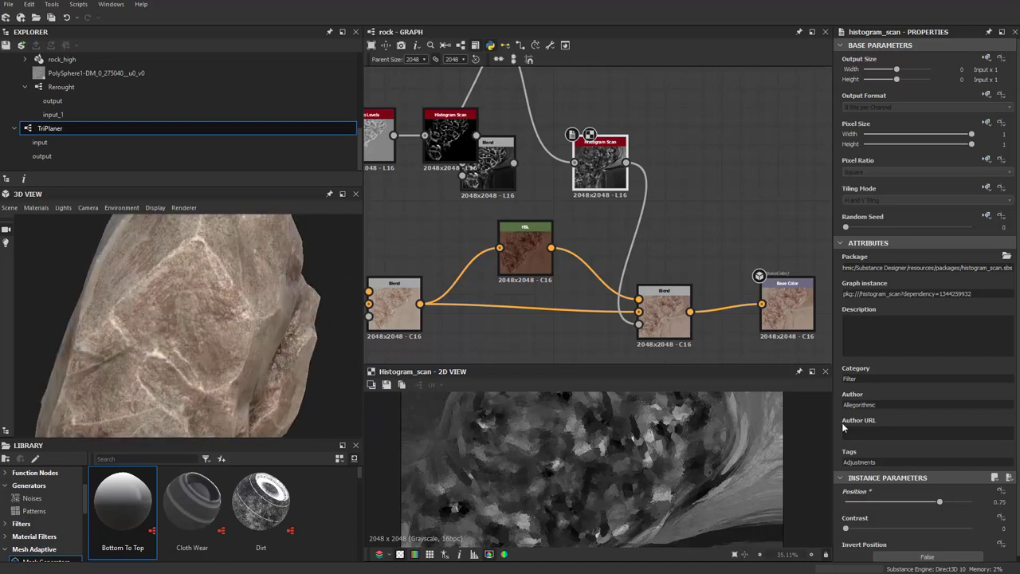
mouse_move(940, 502)
mouse_down()
mouse_move(1000, 501)
mouse_move(860, 501)
mouse_move(948, 502)
mouse_up()
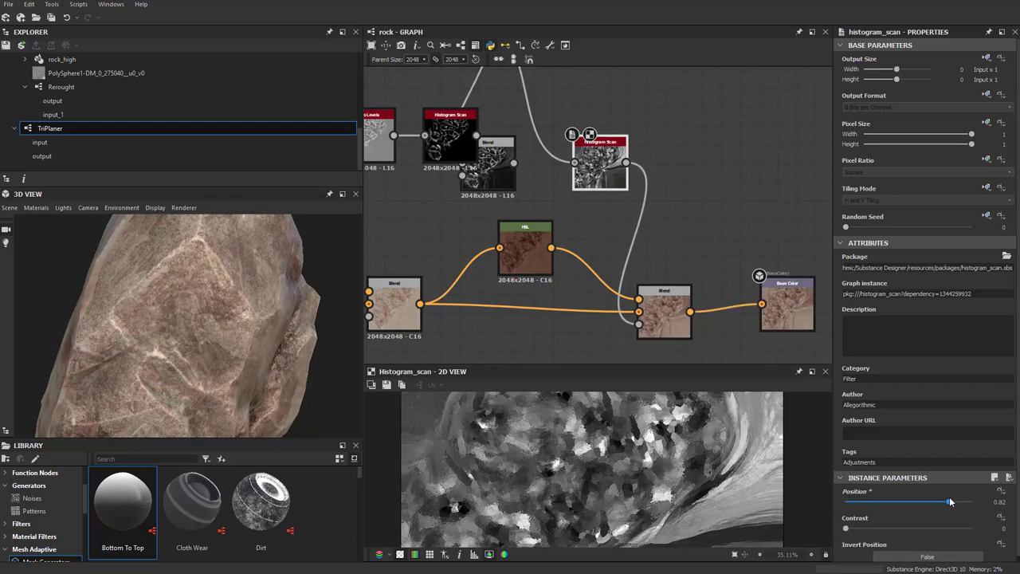
mouse_move(255, 326)
mouse_down()
mouse_move(199, 328)
mouse_move(401, 359)
mouse_move(255, 342)
mouse_up()
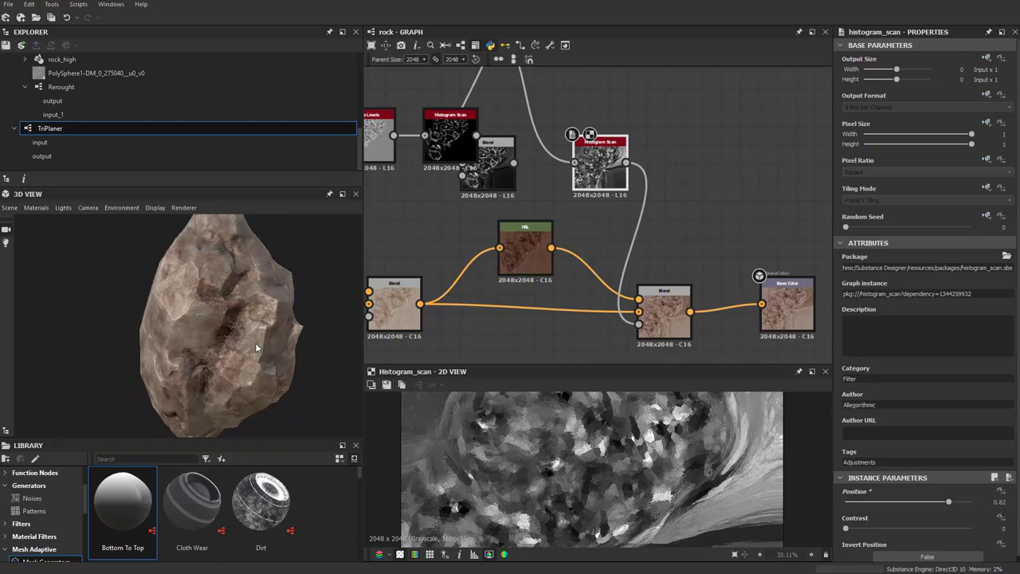
scroll(201, 343, up, 3)
scroll(232, 326, up, 2)
mouse_move(217, 281)
mouse_down()
mouse_move(224, 338)
mouse_move(271, 363)
mouse_move(255, 344)
mouse_move(293, 393)
mouse_move(232, 327)
mouse_move(195, 306)
mouse_move(194, 264)
mouse_move(212, 265)
mouse_move(243, 307)
mouse_up()
Set the Histogram Scan contrast to 0.27.
scroll(229, 329, down, 5)
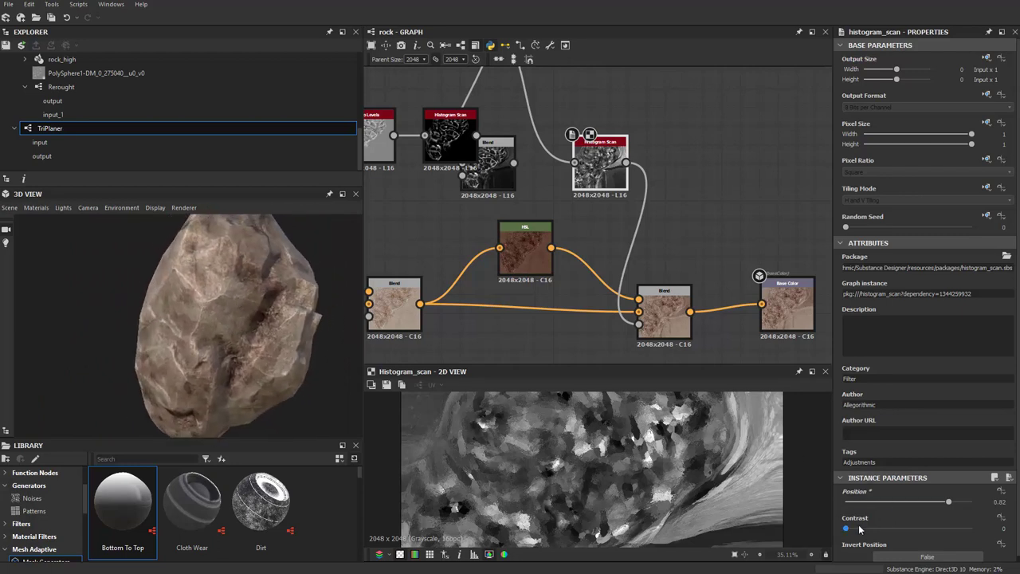
mouse_move(846, 530)
mouse_down()
mouse_move(912, 531)
mouse_move(879, 529)
mouse_up()
mouse_move(237, 333)
mouse_down()
mouse_move(239, 377)
mouse_move(334, 384)
mouse_move(254, 377)
mouse_move(201, 363)
mouse_move(181, 345)
mouse_move(240, 367)
mouse_move(225, 368)
mouse_move(240, 292)
mouse_move(187, 320)
mouse_move(177, 367)
mouse_move(170, 341)
mouse_move(186, 320)
mouse_move(174, 317)
mouse_move(212, 313)
mouse_move(171, 332)
mouse_move(203, 296)
mouse_up()
mouse_move(177, 349)
mouse_down()
mouse_move(225, 332)
mouse_move(198, 336)
mouse_move(209, 330)
mouse_up()
Reduce the Slope Blur Grayscale samples to 15.
middle_drag(510, 240, 479, 215)
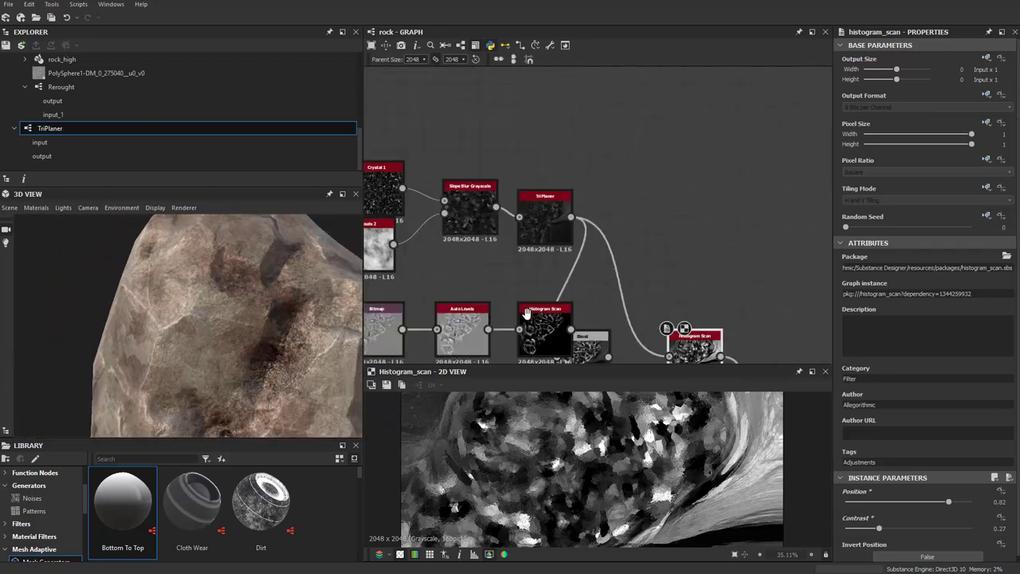
scroll(476, 211, up, 5)
double_click(456, 187)
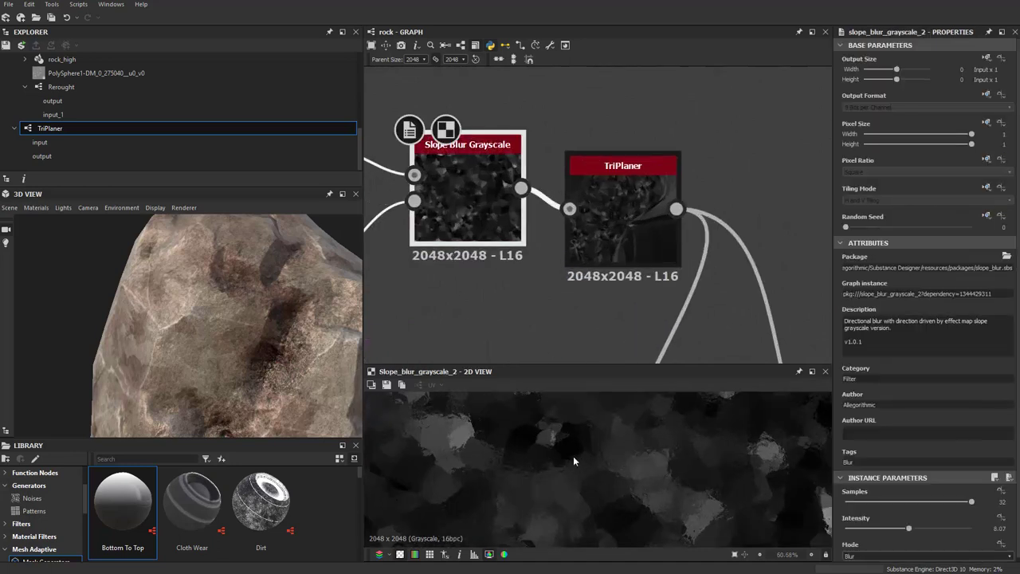
scroll(521, 446, up, 3)
scroll(590, 292, down, 2)
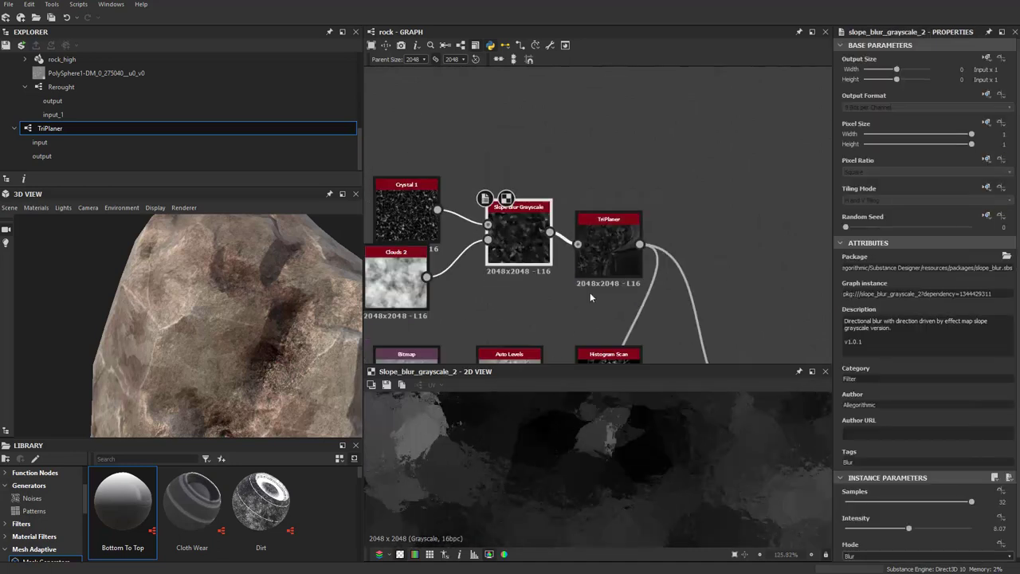
scroll(608, 298, down, 2)
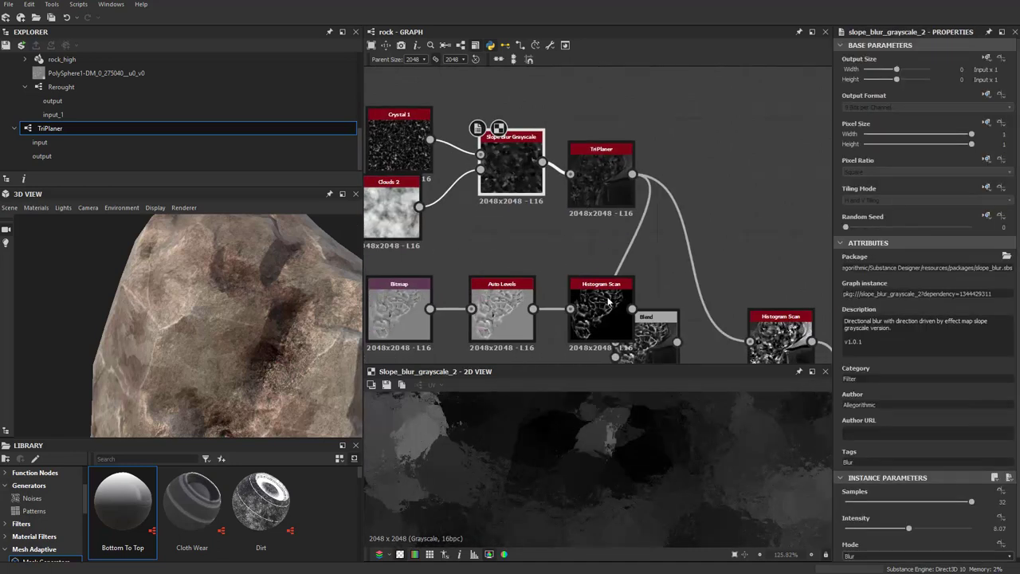
click(904, 502)
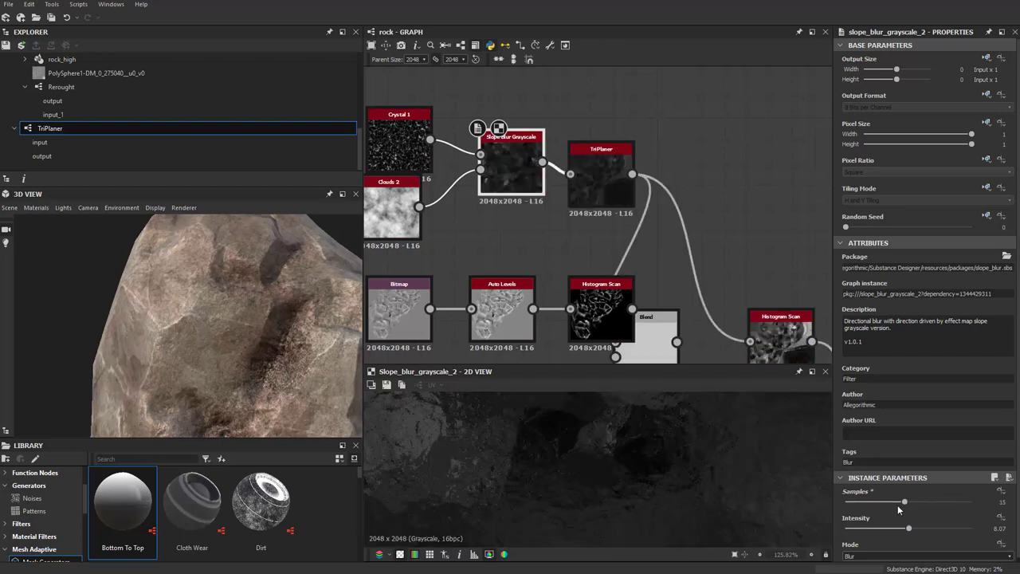
scroll(236, 355, down, 3)
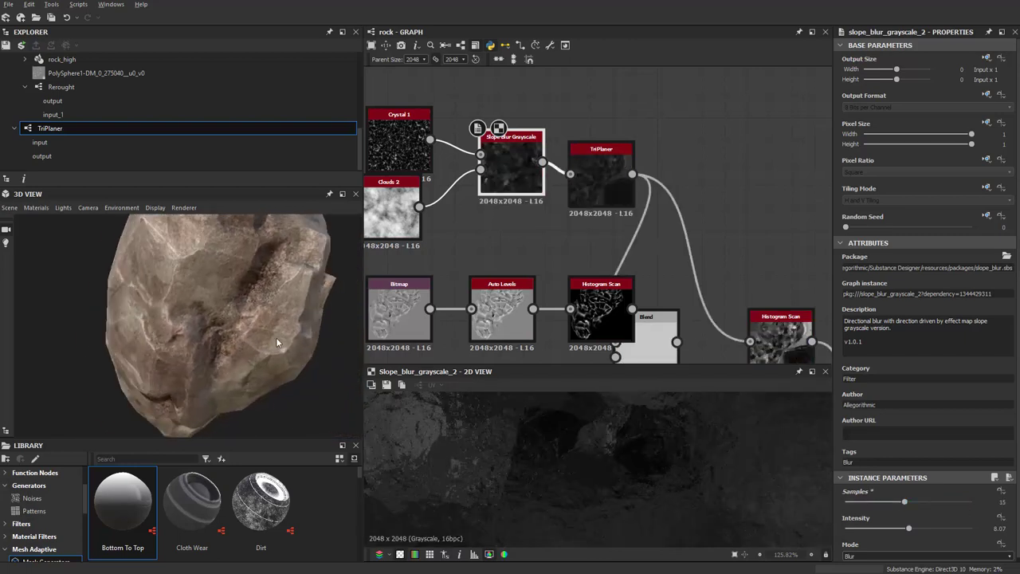
Inspect the rock in 3D, then move the crystal mask node group up-left.
mouse_move(237, 355)
mouse_down()
mouse_move(292, 334)
mouse_move(219, 339)
mouse_move(290, 339)
mouse_move(201, 329)
mouse_move(406, 349)
mouse_up()
shift+right_drag(239, 327, 198, 324)
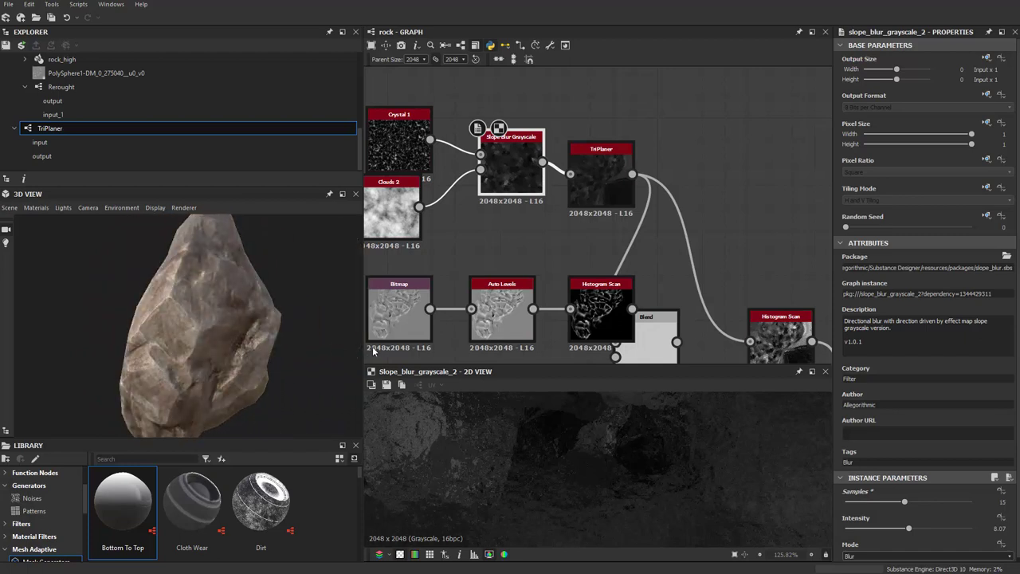
mouse_move(198, 325)
mouse_down()
mouse_move(171, 339)
mouse_move(191, 328)
mouse_move(299, 332)
mouse_move(132, 317)
mouse_move(225, 321)
mouse_move(247, 338)
mouse_up()
scroll(247, 338, down, 2)
scroll(383, 276, down, 3)
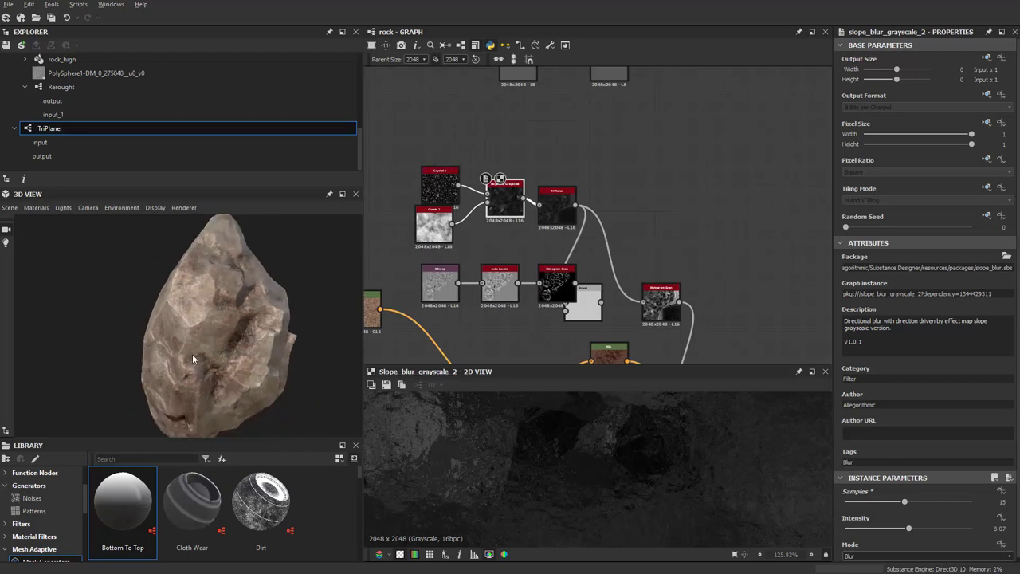
mouse_move(192, 354)
mouse_down()
mouse_move(222, 349)
mouse_move(188, 346)
mouse_move(295, 353)
mouse_move(267, 358)
mouse_move(348, 347)
mouse_move(250, 355)
mouse_move(144, 319)
mouse_move(73, 320)
mouse_move(242, 348)
mouse_move(231, 344)
mouse_up()
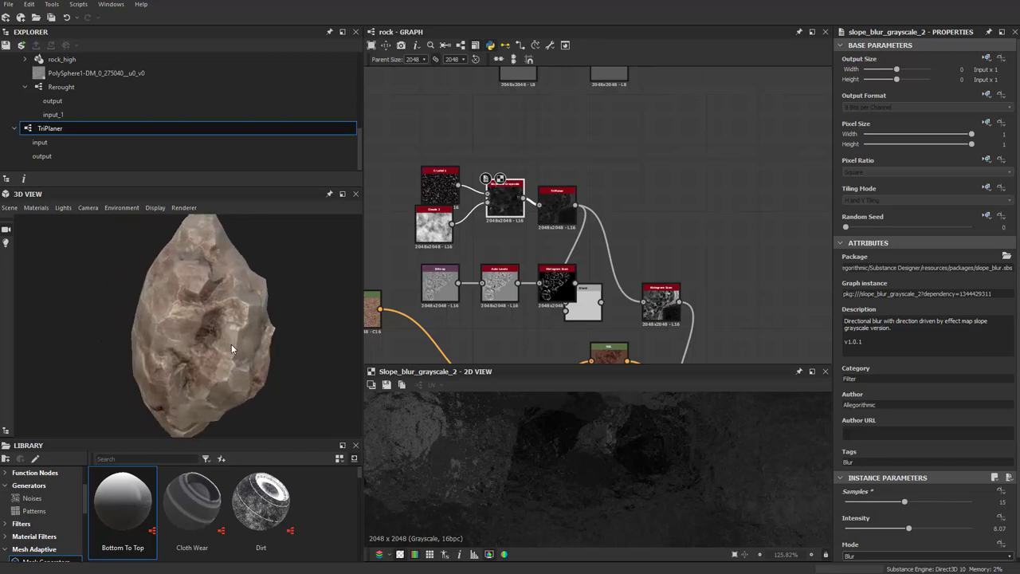
scroll(542, 160, down, 2)
scroll(542, 159, down, 2)
drag(637, 243, 542, 222)
Shift the grayscale Blend up-right and the Histogram Scan node left.
scroll(646, 263, up, 1)
scroll(650, 257, up, 1)
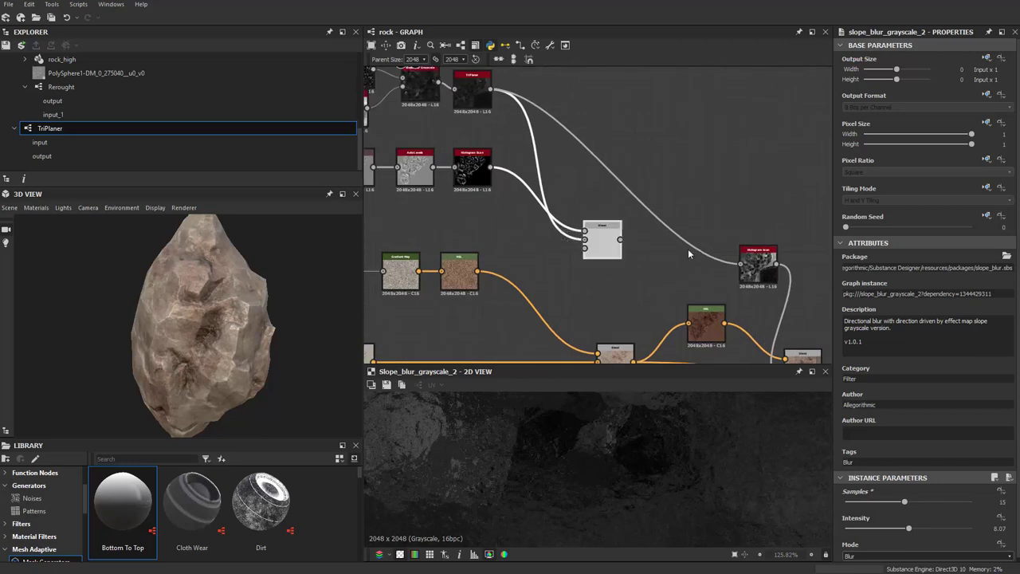
scroll(661, 245, up, 2)
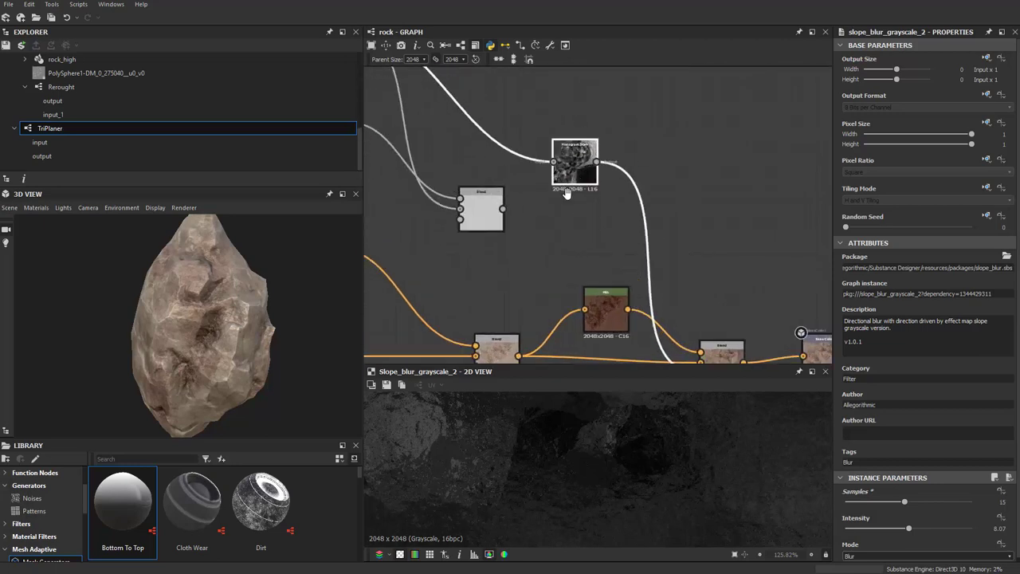
middle_drag(584, 176, 567, 216)
scroll(567, 215, down, 1)
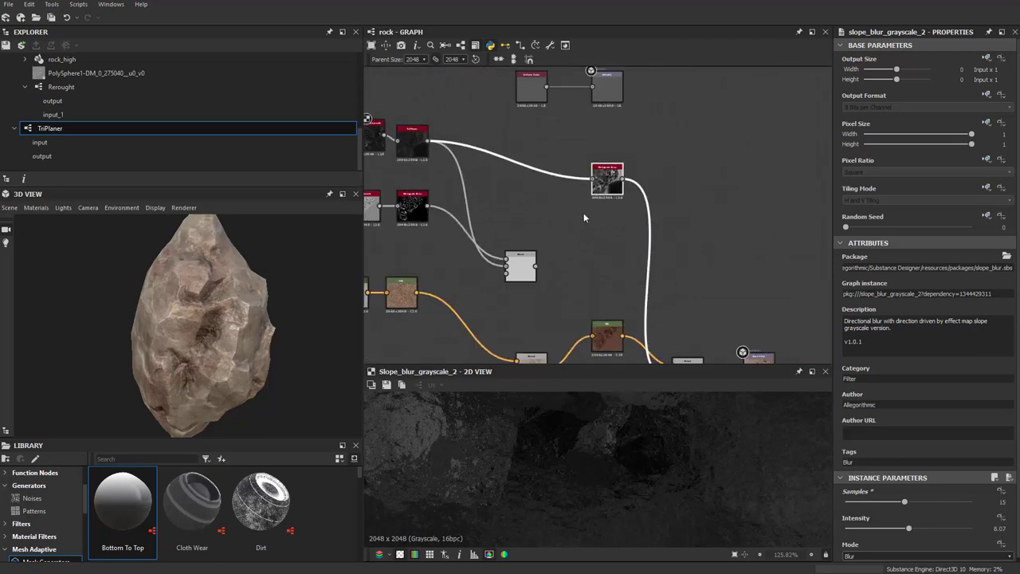
double_click(521, 265)
drag(520, 265, 579, 247)
scroll(581, 251, up, 2)
drag(611, 152, 604, 142)
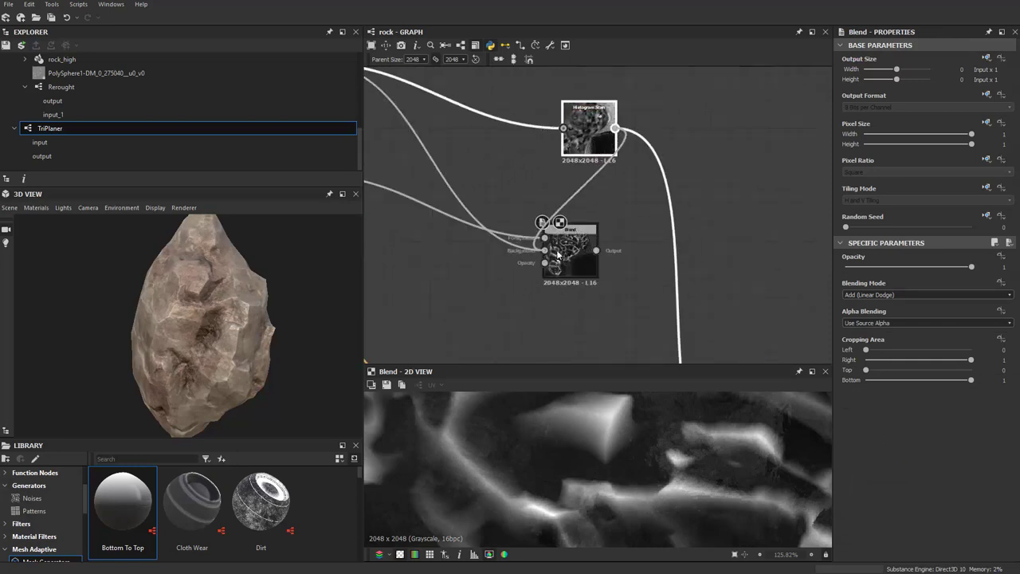
Disconnect and delete the grayscale Blend node.
middle_drag(558, 254, 538, 134)
scroll(538, 134, down, 2)
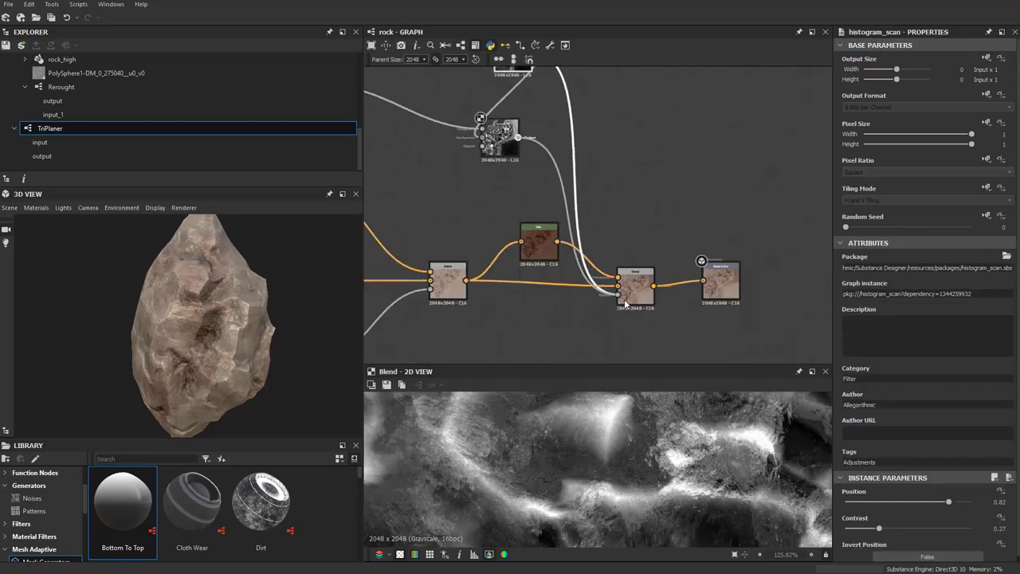
middle_drag(549, 196, 594, 158)
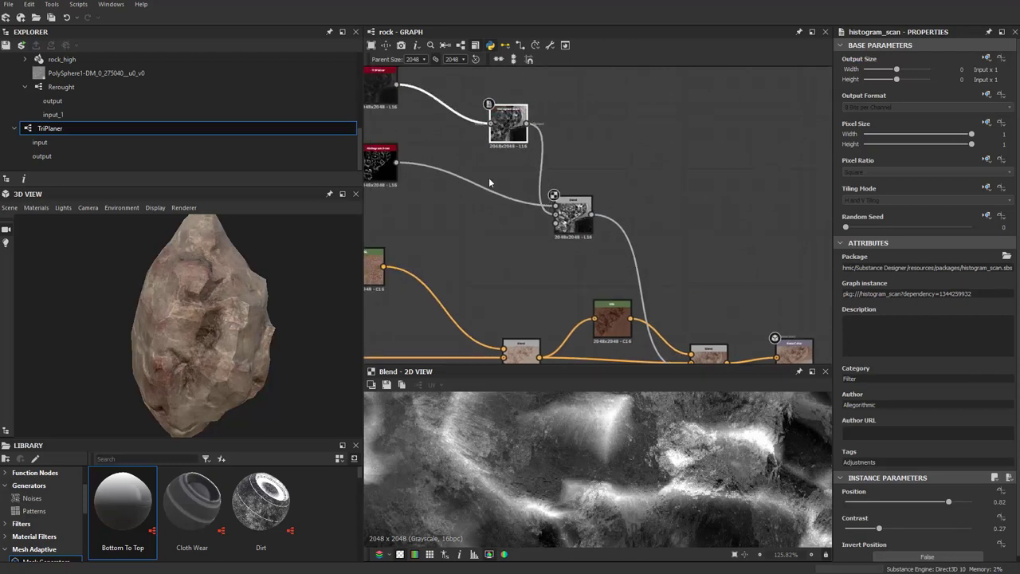
key(ctrl+z)
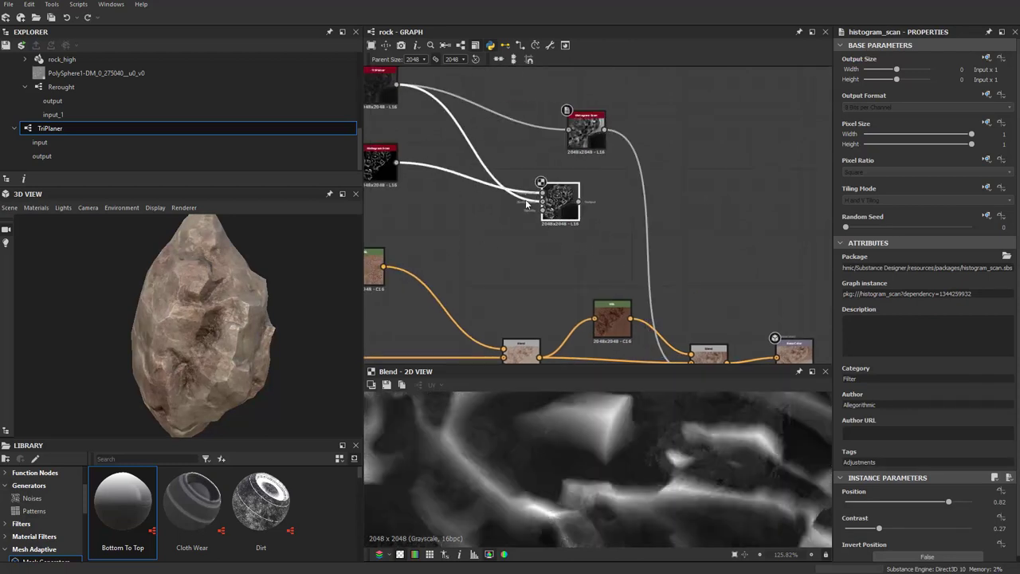
drag(526, 205, 498, 175)
key(Delete)
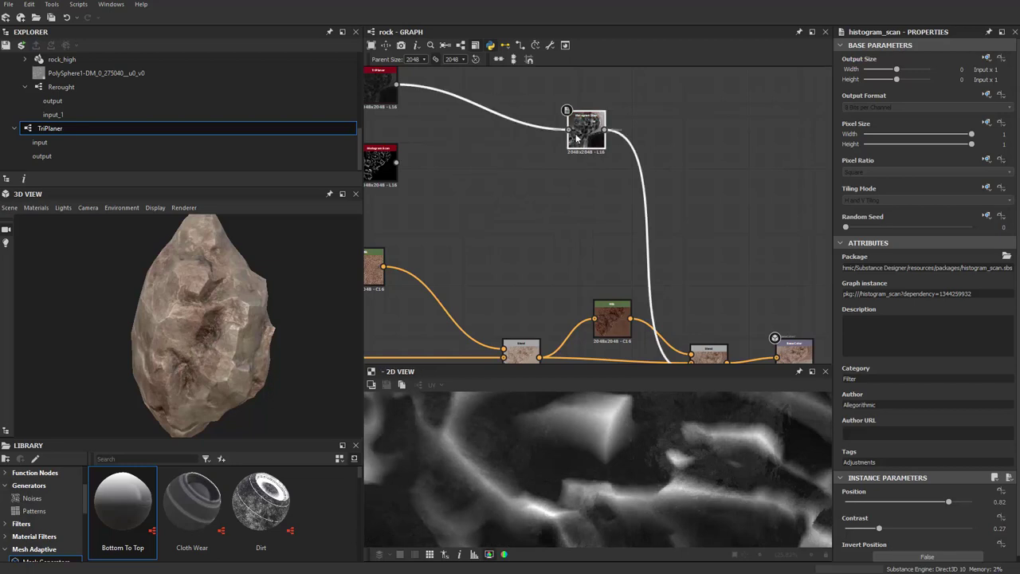
Reposition the Histogram Scan and move the Crystal 1 mask chain right and down.
drag(586, 131, 507, 137)
middle_drag(438, 173, 557, 195)
drag(615, 173, 695, 165)
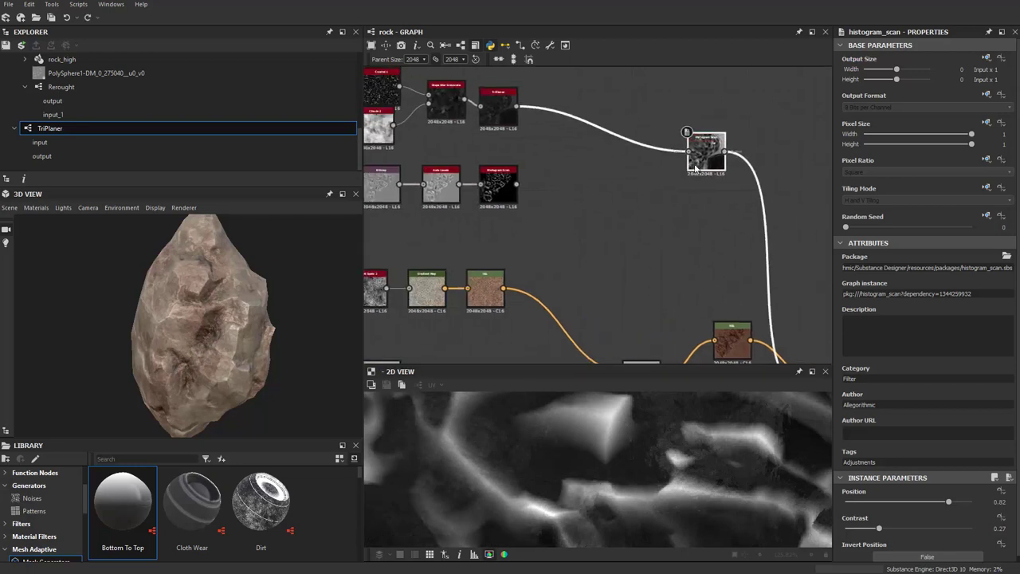
middle_drag(556, 116, 720, 156)
click(537, 127)
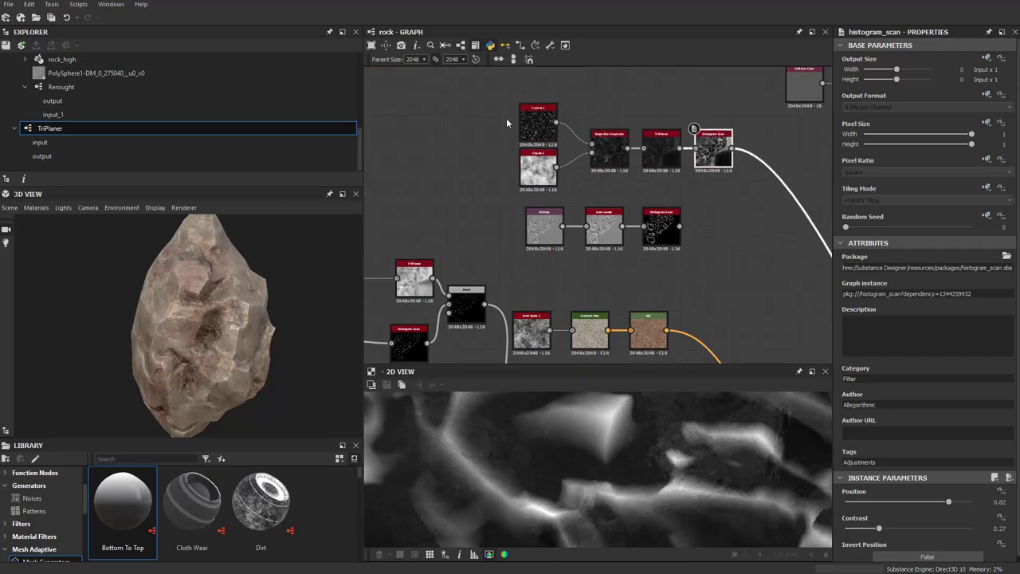
drag(726, 169, 802, 228)
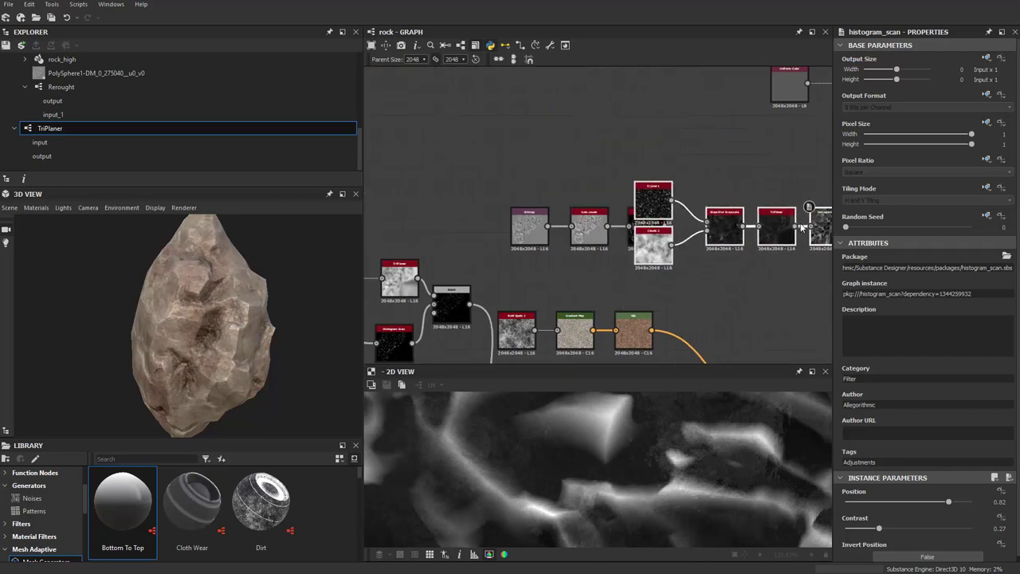
Move the Bitmap, Auto Levels and Histogram Scan nodes up-left beside the crystal chain.
drag(630, 238, 546, 214)
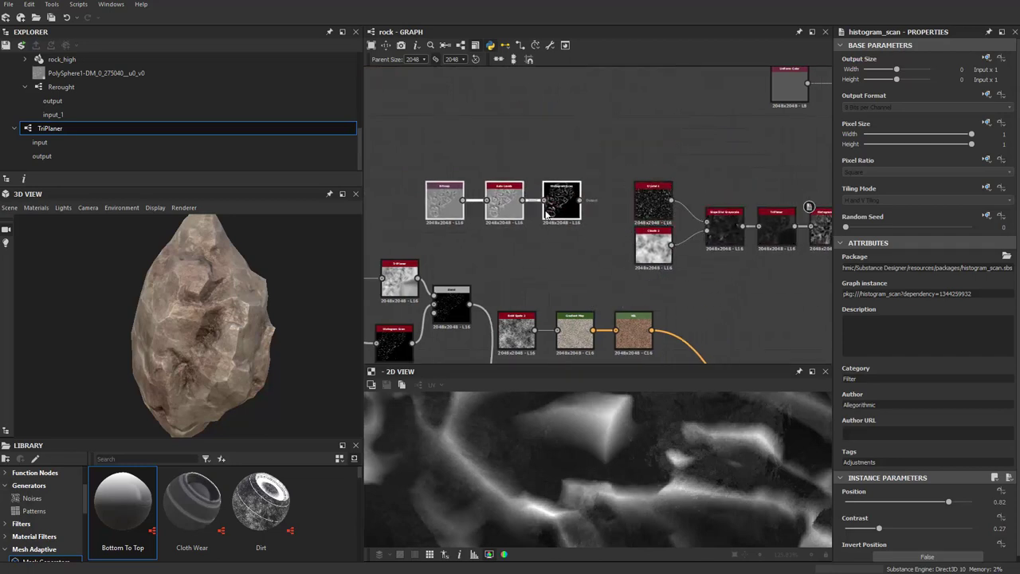
middle_drag(625, 211, 469, 132)
mouse_move(690, 210)
mouse_down()
mouse_move(594, 231)
mouse_move(594, 206)
mouse_up()
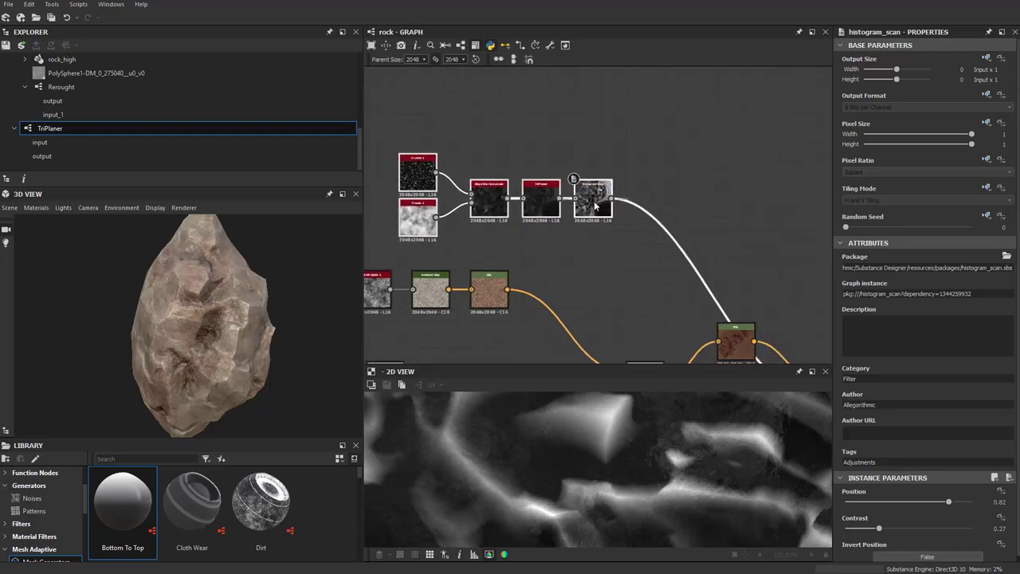
middle_drag(615, 247, 629, 239)
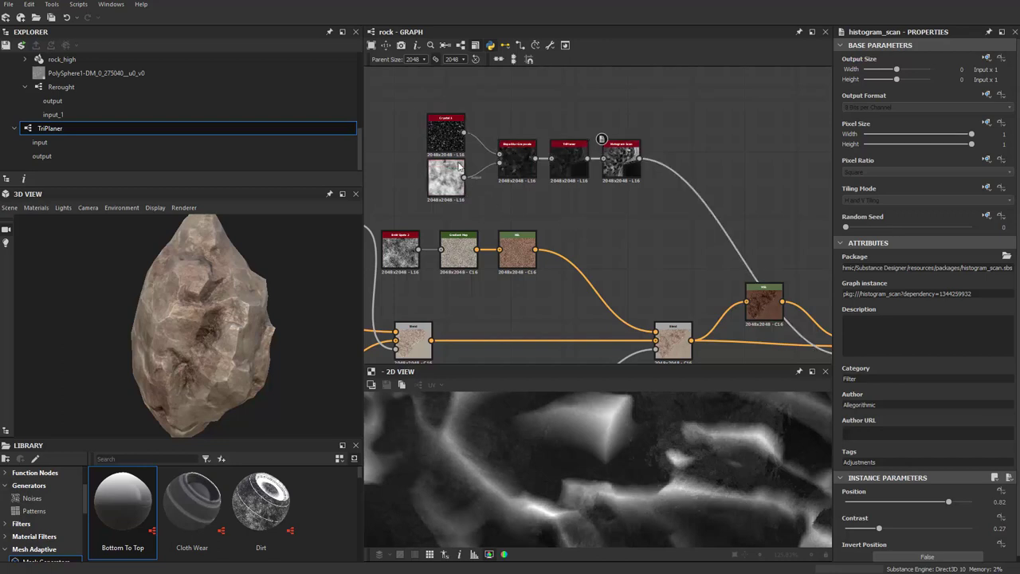
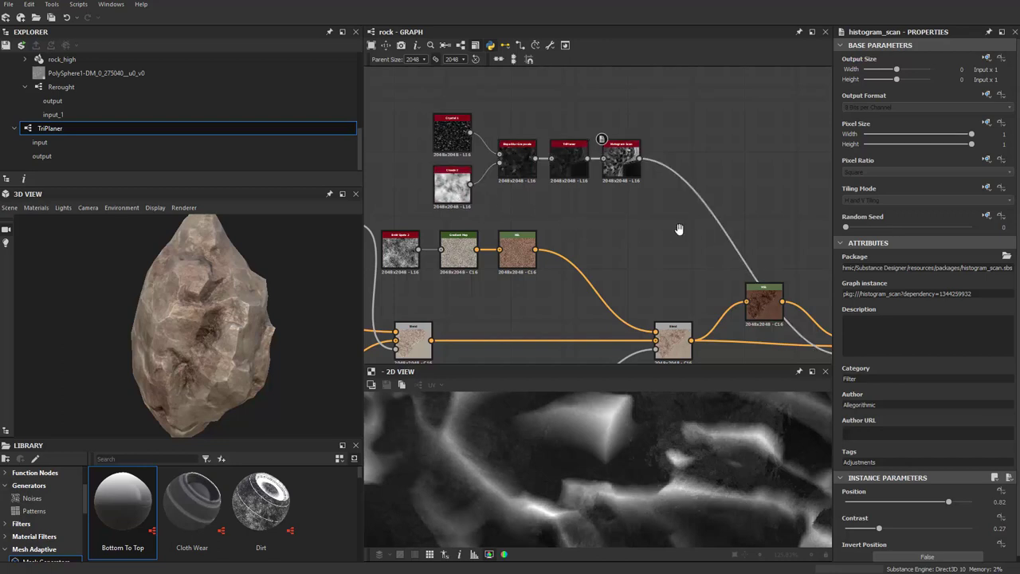
Drag the final Blend node and the Base Color output left so they sit beside the HSL node.
middle_drag(678, 228, 612, 212)
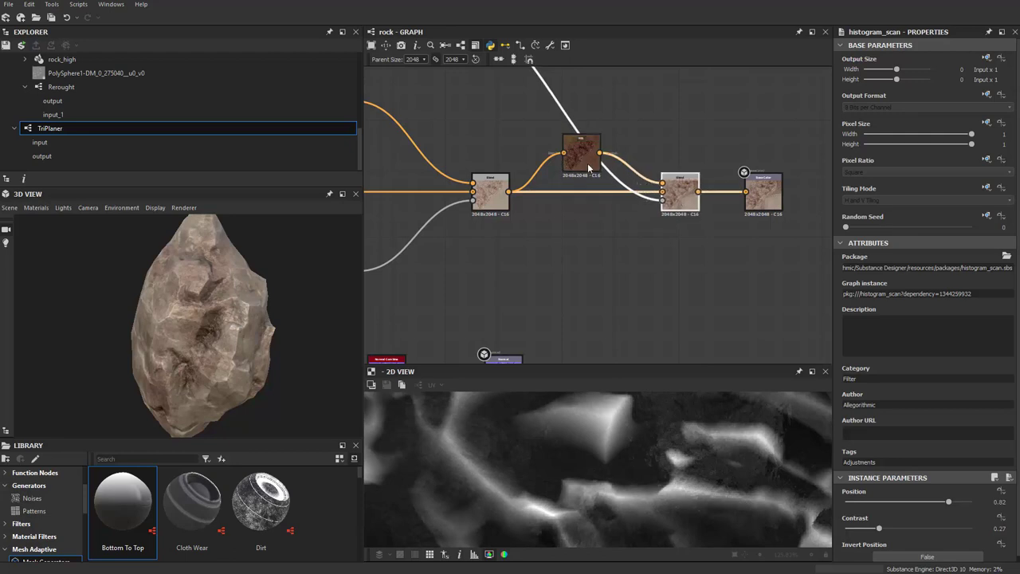
scroll(725, 239, up, 3)
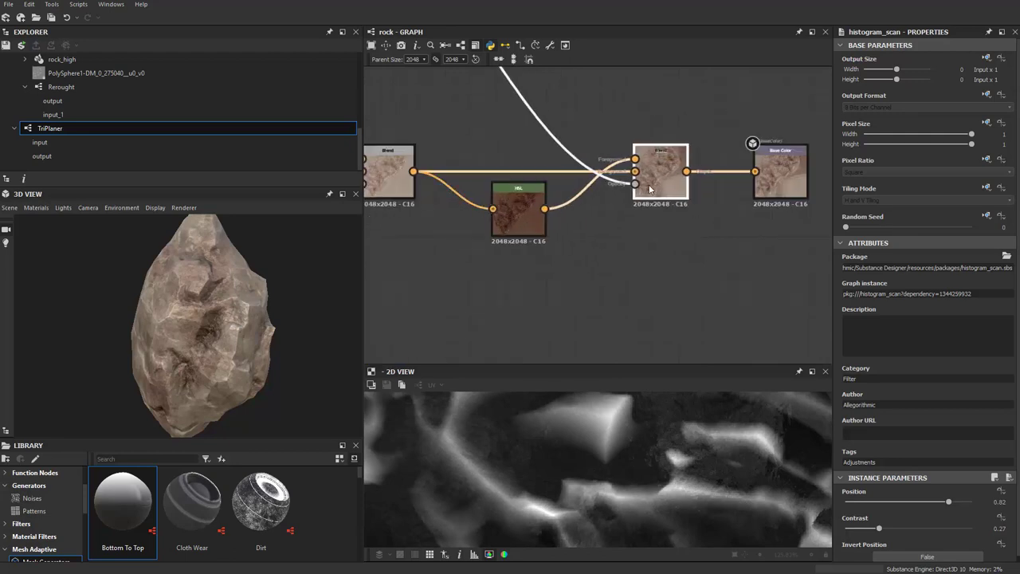
scroll(678, 215, up, 1)
middle_drag(568, 252, 634, 273)
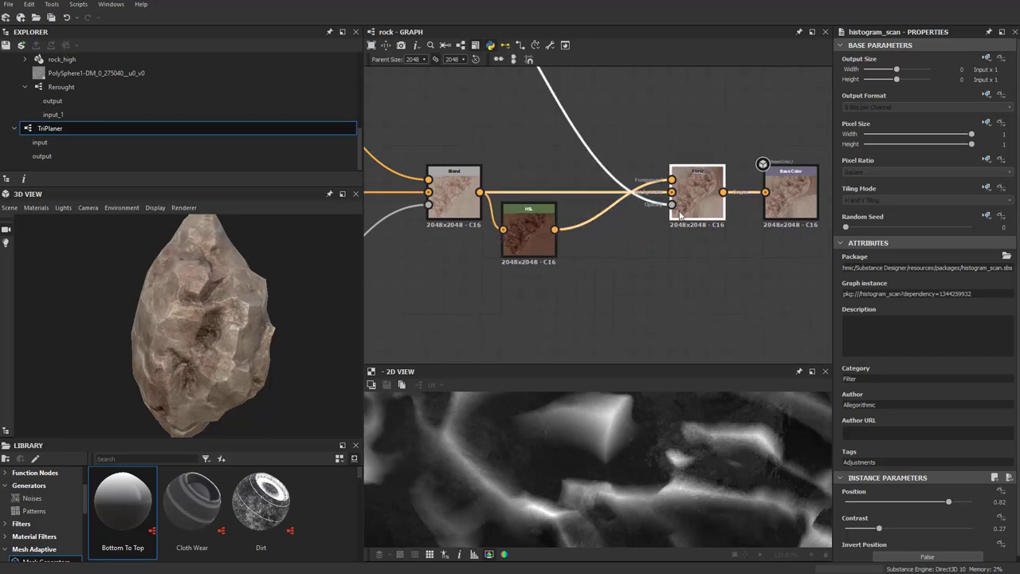
drag(680, 215, 607, 217)
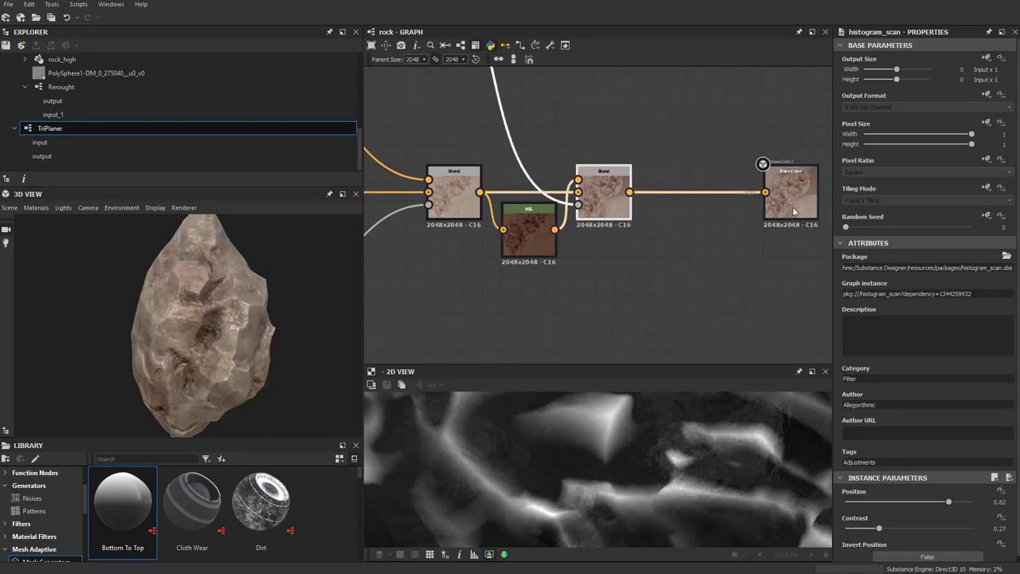
drag(794, 211, 695, 212)
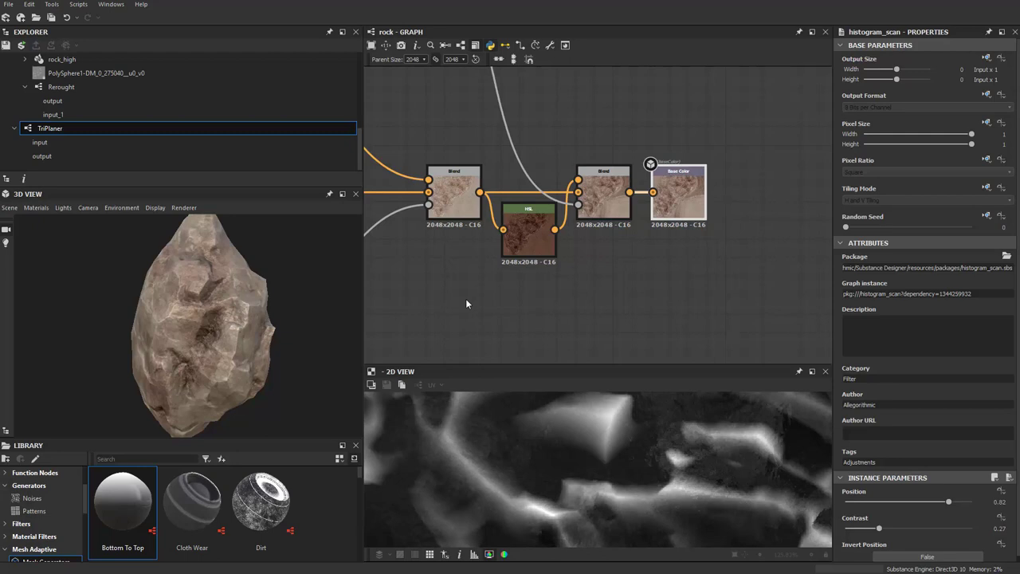
mouse_move(234, 332)
mouse_down()
mouse_move(308, 313)
mouse_move(293, 347)
mouse_move(266, 349)
mouse_up()
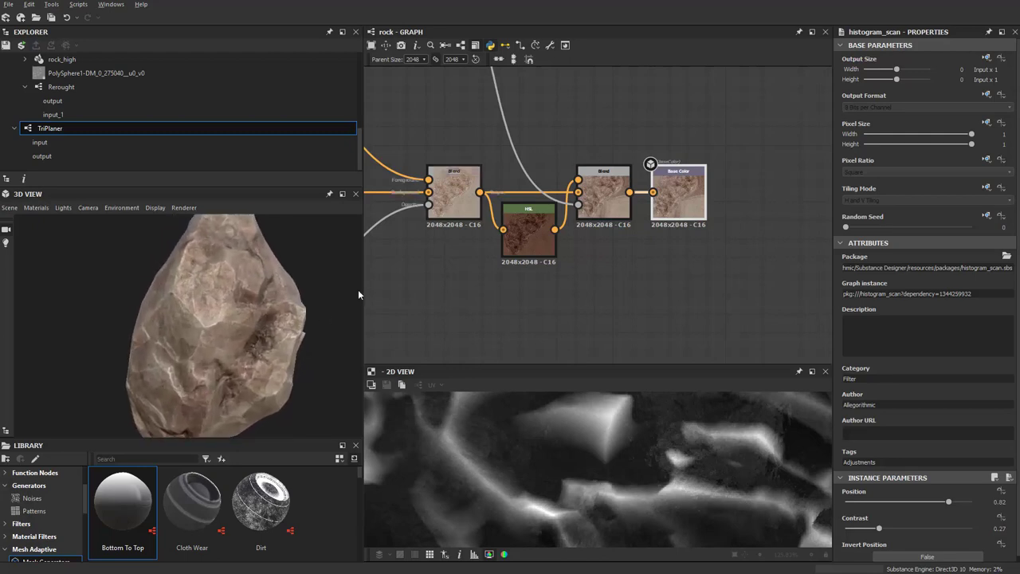
mouse_move(358, 289)
mouse_down()
mouse_move(244, 293)
mouse_move(269, 323)
mouse_move(246, 329)
mouse_move(271, 335)
mouse_up()
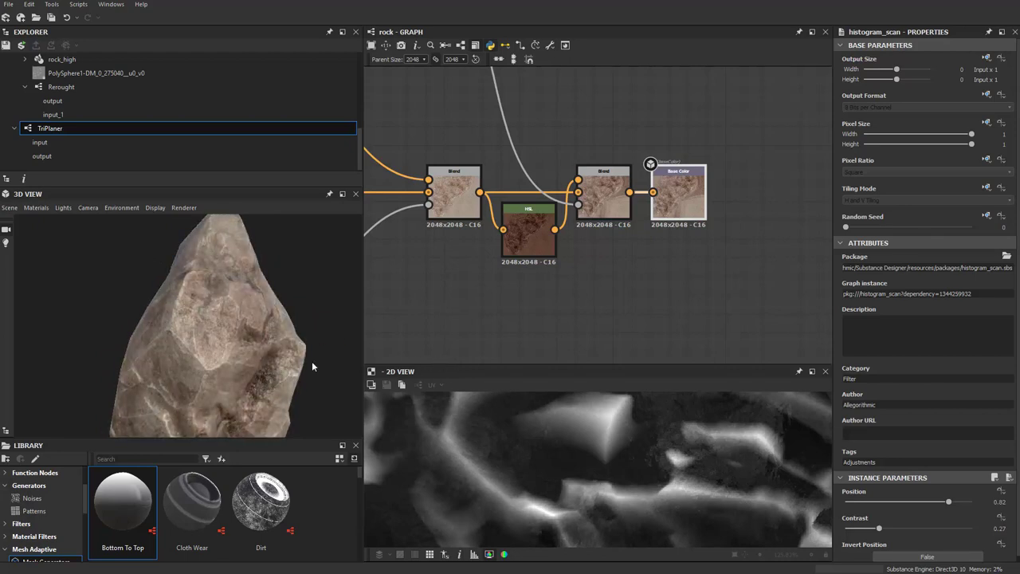
mouse_move(312, 361)
mouse_down()
mouse_move(204, 319)
mouse_move(207, 333)
mouse_move(193, 342)
mouse_move(107, 348)
mouse_move(173, 354)
mouse_up()
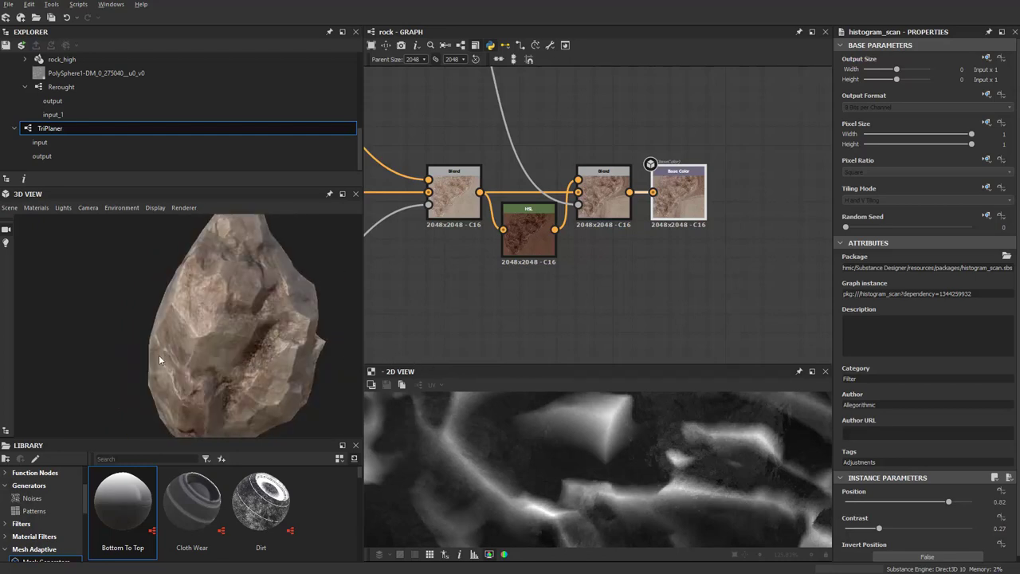
mouse_move(159, 354)
mouse_down()
mouse_move(240, 351)
mouse_move(221, 307)
mouse_move(191, 312)
mouse_move(167, 357)
mouse_move(218, 372)
mouse_move(196, 369)
mouse_move(220, 366)
mouse_move(223, 325)
mouse_move(238, 308)
mouse_move(224, 317)
mouse_move(219, 358)
mouse_move(231, 387)
mouse_move(196, 375)
mouse_move(241, 326)
mouse_move(256, 350)
mouse_move(177, 347)
mouse_move(163, 369)
mouse_move(50, 361)
mouse_move(157, 352)
mouse_move(200, 319)
mouse_move(223, 326)
mouse_move(189, 300)
mouse_move(212, 342)
mouse_move(246, 337)
mouse_move(241, 344)
mouse_move(219, 332)
mouse_move(304, 331)
mouse_move(159, 329)
mouse_move(202, 335)
mouse_move(260, 367)
mouse_move(178, 344)
mouse_move(186, 349)
mouse_up()
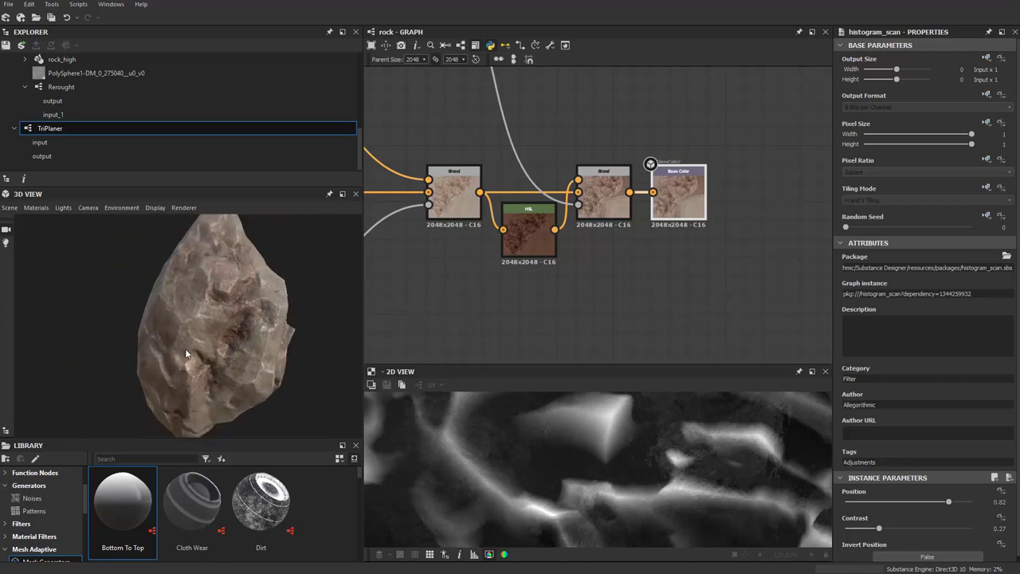
right_drag(186, 350, 294, 387)
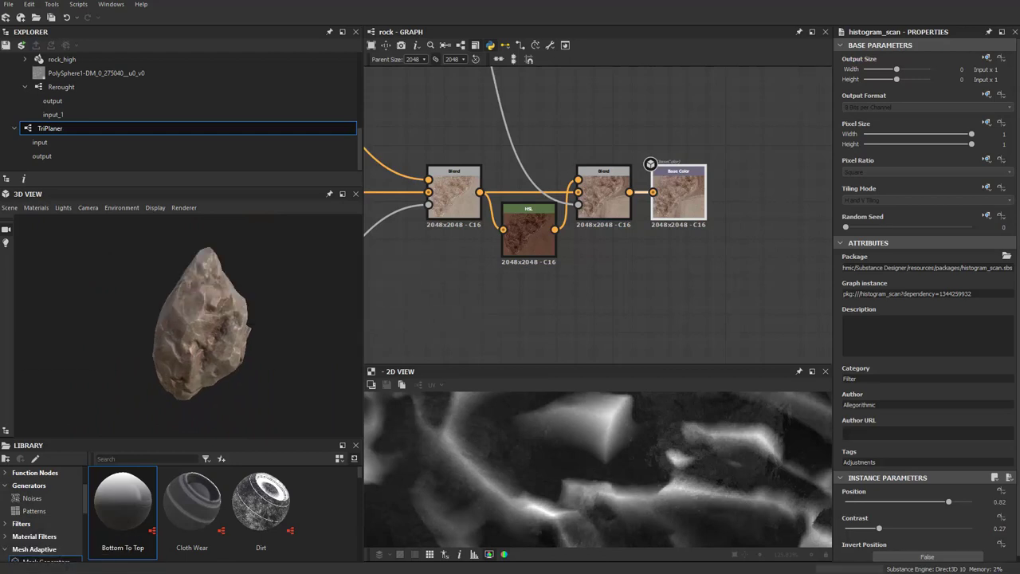
mouse_move(200, 335)
mouse_down()
mouse_move(119, 317)
mouse_move(204, 338)
mouse_up()
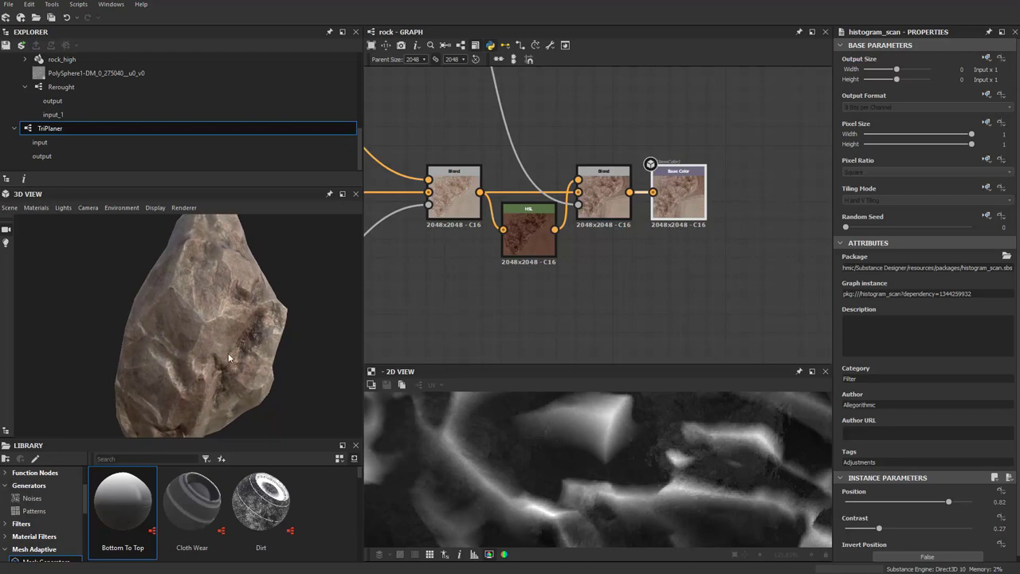
scroll(239, 357, down, 3)
mouse_move(239, 357)
mouse_down()
mouse_move(216, 349)
mouse_move(243, 349)
mouse_up()
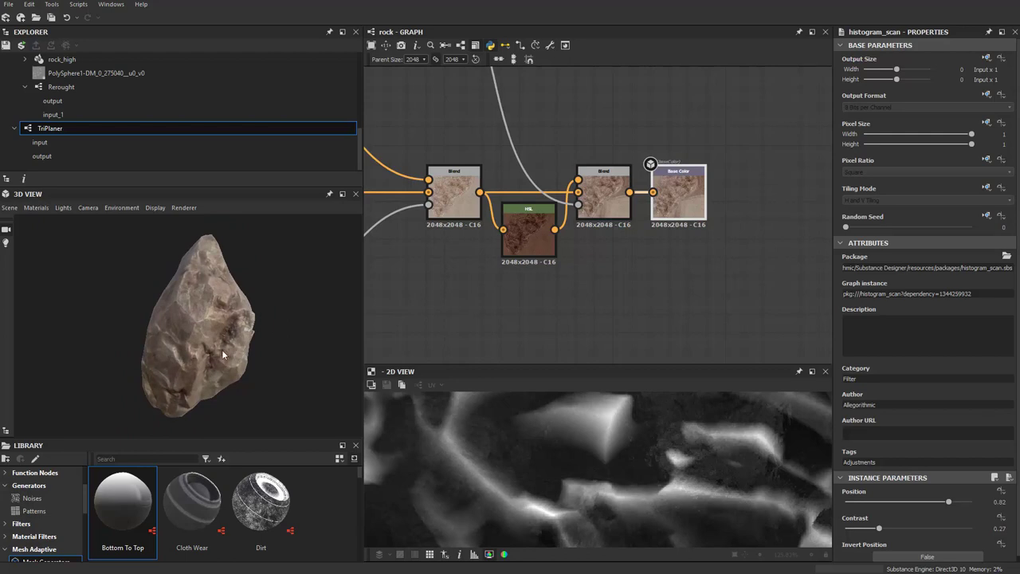
mouse_move(235, 349)
mouse_down()
mouse_move(175, 357)
mouse_move(227, 357)
mouse_move(219, 354)
mouse_up()
drag(296, 355, 203, 348)
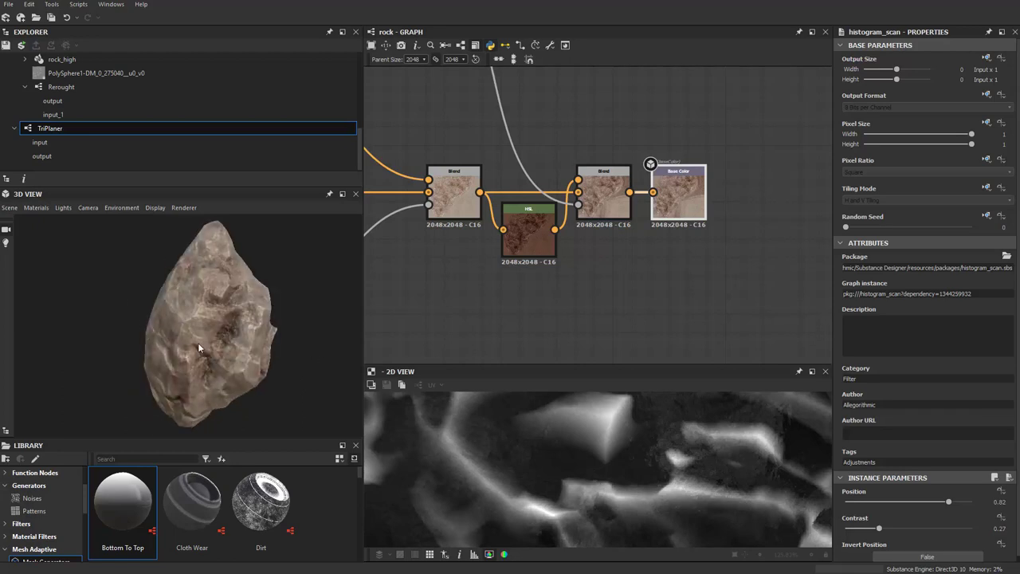
drag(199, 349, 220, 350)
scroll(556, 291, down, 3)
middle_drag(652, 176, 603, 151)
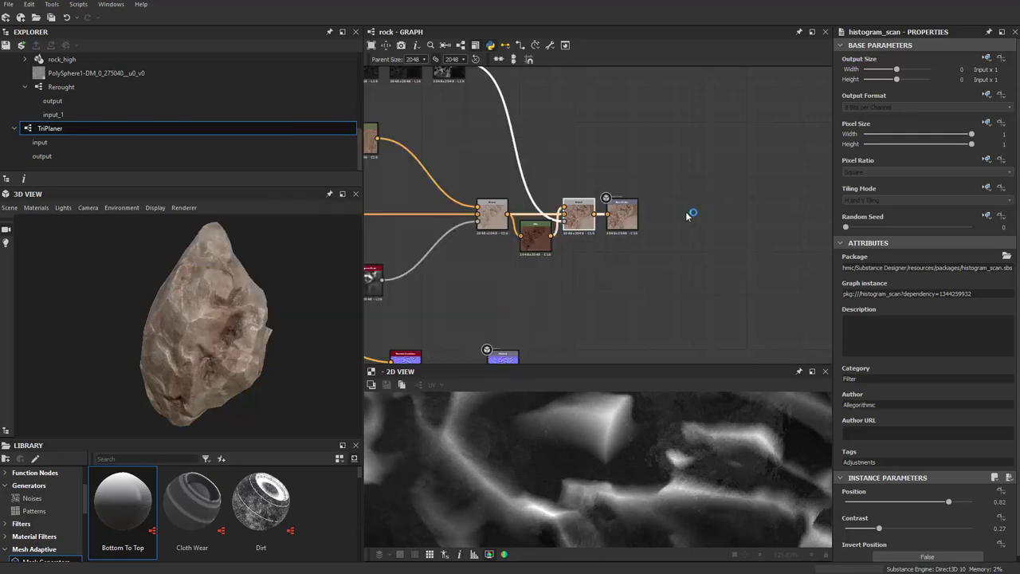
Preview the roughness Uniform Color and move the Roughness output down near the Blend nodes.
scroll(687, 210, up, 2)
scroll(623, 162, up, 2)
mouse_move(563, 220)
middle_down()
mouse_move(628, 219)
mouse_move(715, 310)
middle_up()
scroll(628, 219, down, 3)
scroll(594, 196, up, 1)
scroll(594, 197, down, 1)
scroll(644, 216, down, 1)
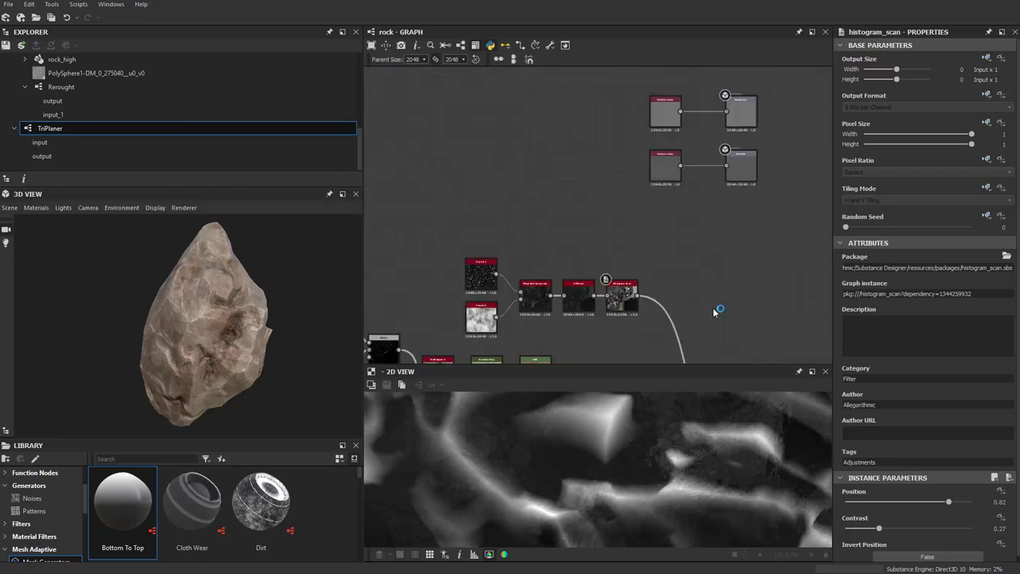
scroll(632, 300, up, 2)
scroll(632, 300, up, 2)
scroll(612, 169, down, 3)
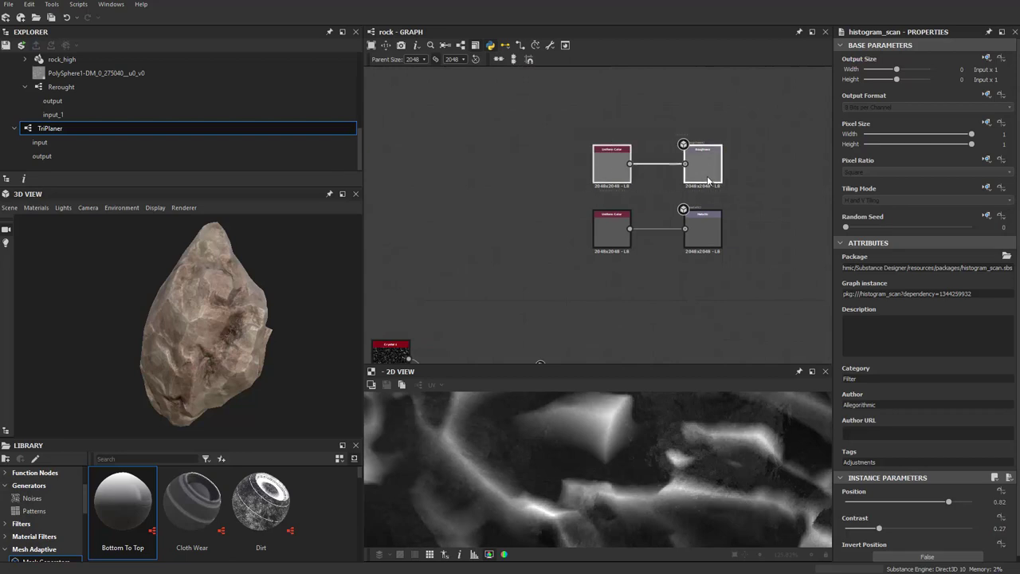
mouse_move(708, 181)
middle_down()
mouse_move(669, 192)
mouse_move(649, 223)
middle_up()
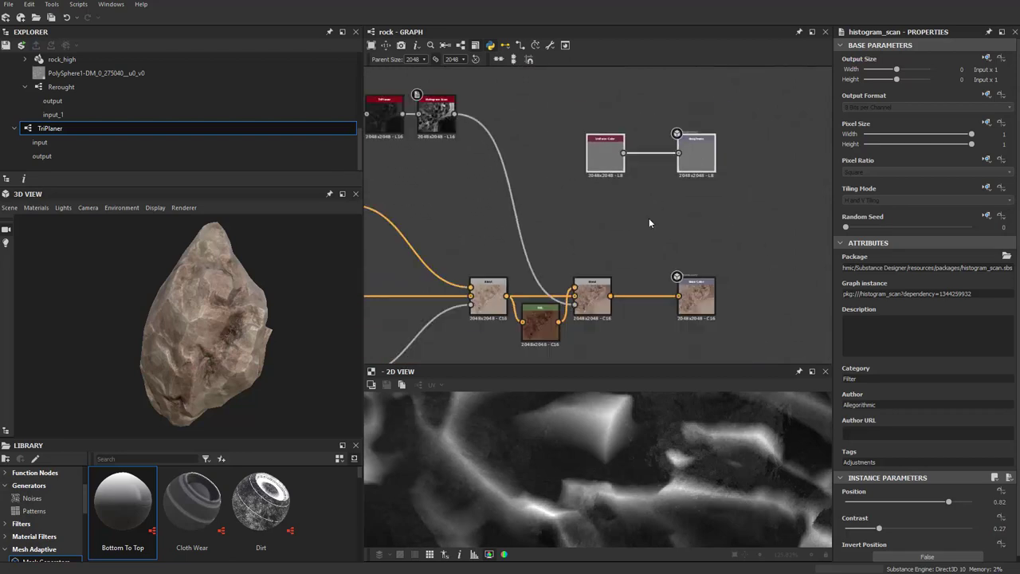
double_click(603, 167)
drag(697, 155, 679, 180)
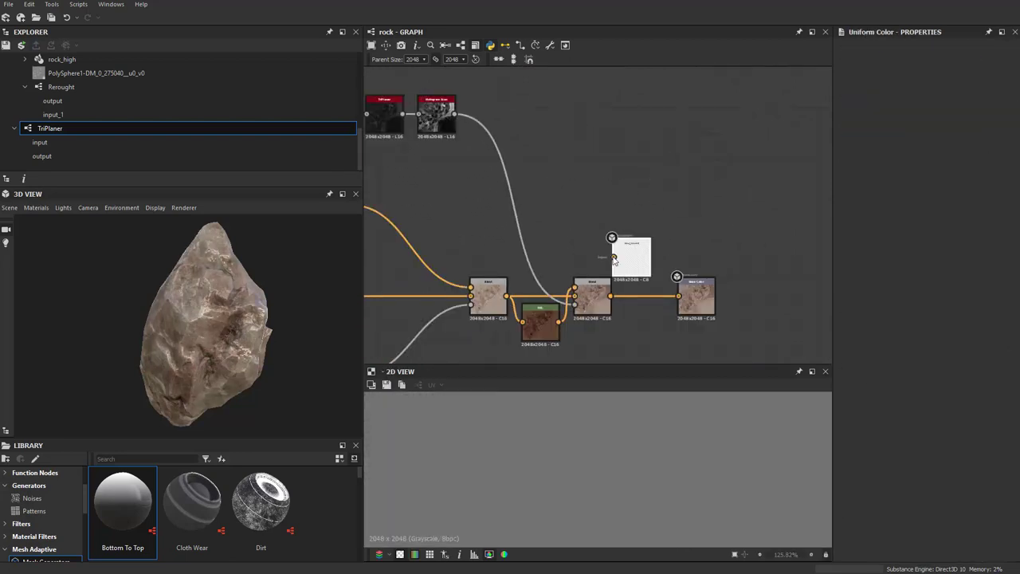
mouse_move(680, 180)
middle_down()
mouse_move(640, 209)
mouse_move(592, 163)
middle_up()
Add a Uniform Color node and switch its colour mode to Grayscale.
key(space)
key(Escape)
key(space)
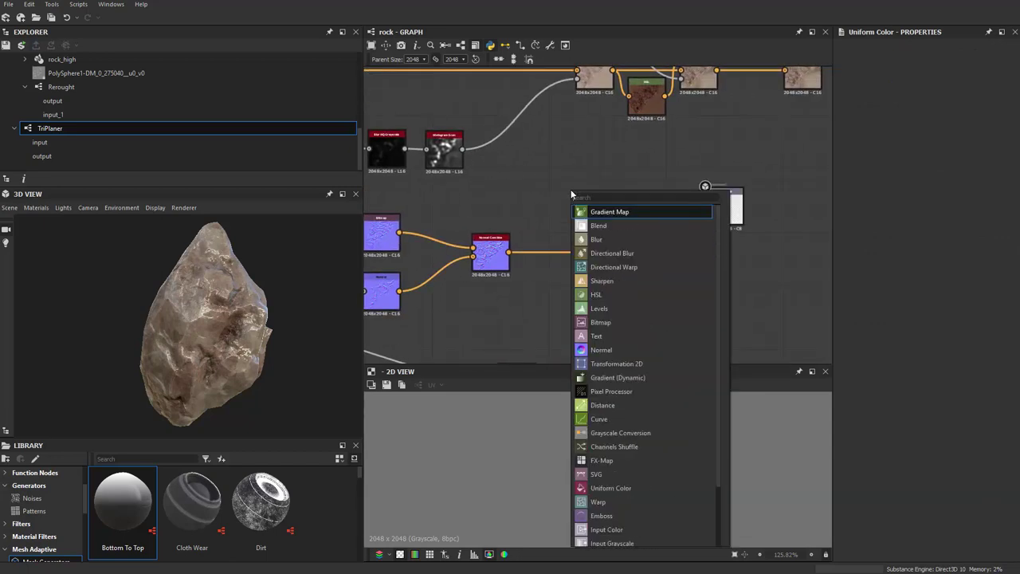
text(uniform)
key(Return)
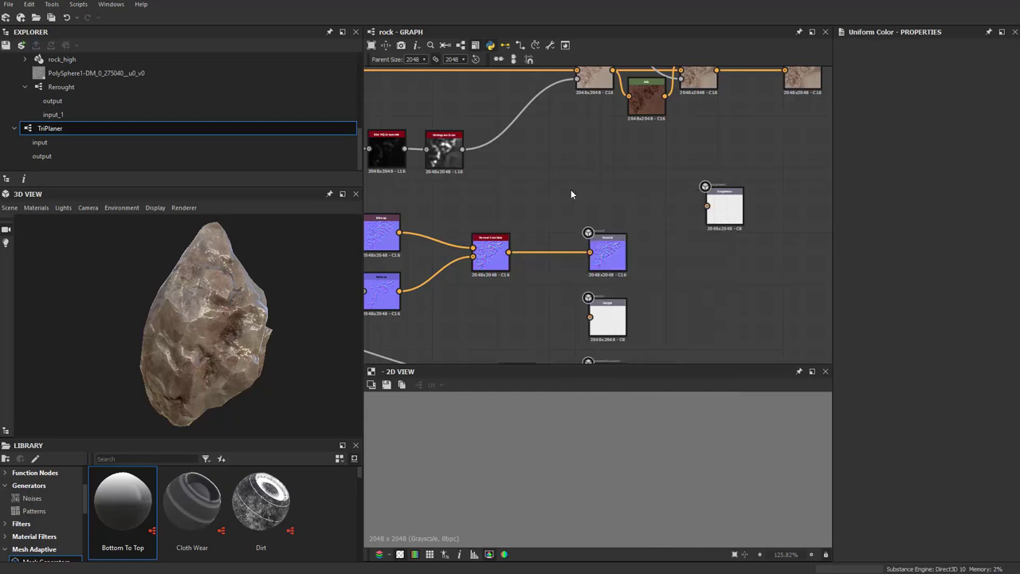
drag(571, 194, 579, 167)
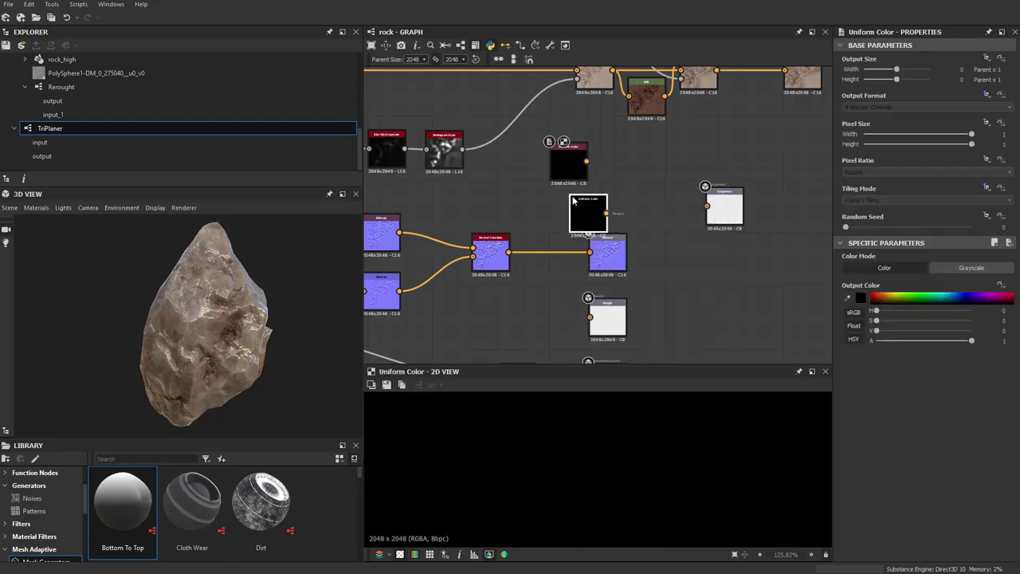
click(967, 271)
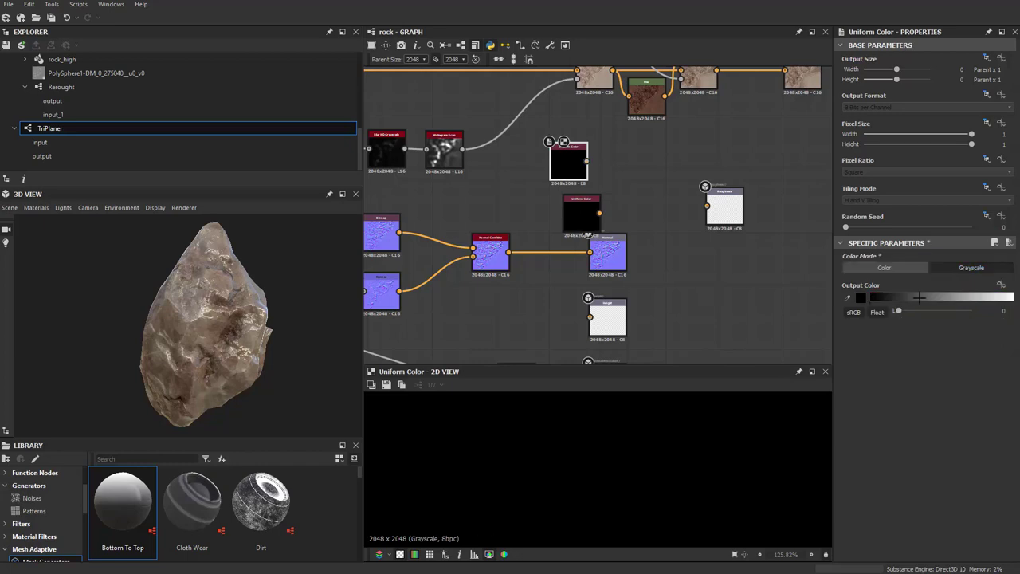
Insert a Blend node fed by the Uniform Colors and wire it into the Roughness output.
click(594, 222)
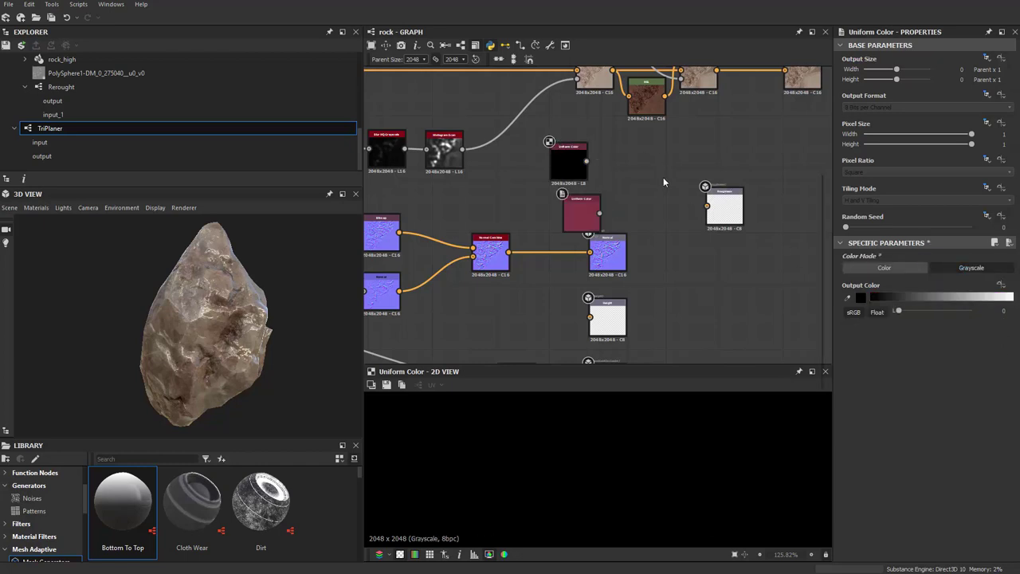
key(space)
click(673, 191)
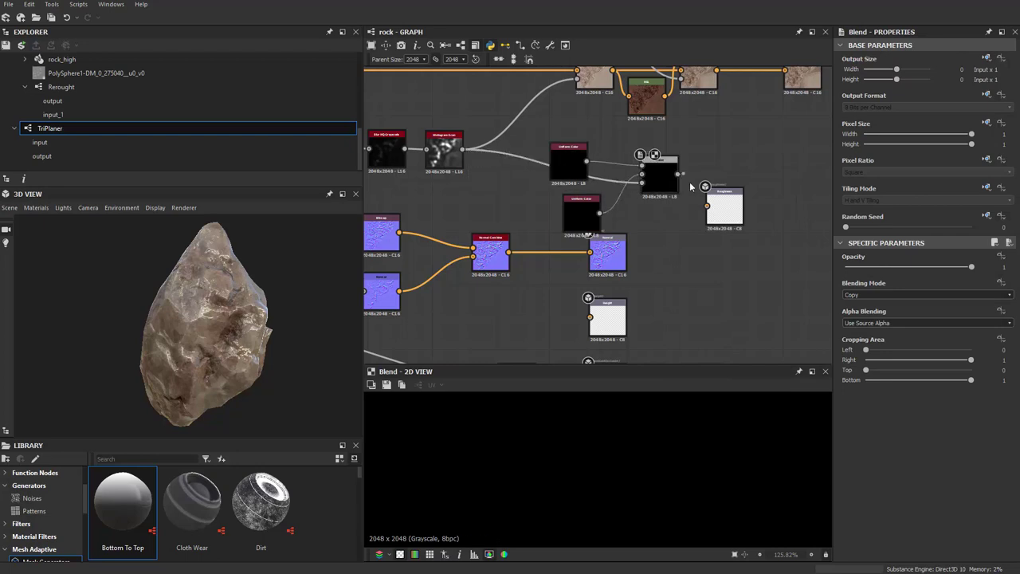
click(719, 213)
scroll(686, 180, up, 2)
drag(685, 180, 706, 200)
Adjust the grey levels of both Uniform Color nodes feeding the roughness Blend.
drag(492, 157, 490, 125)
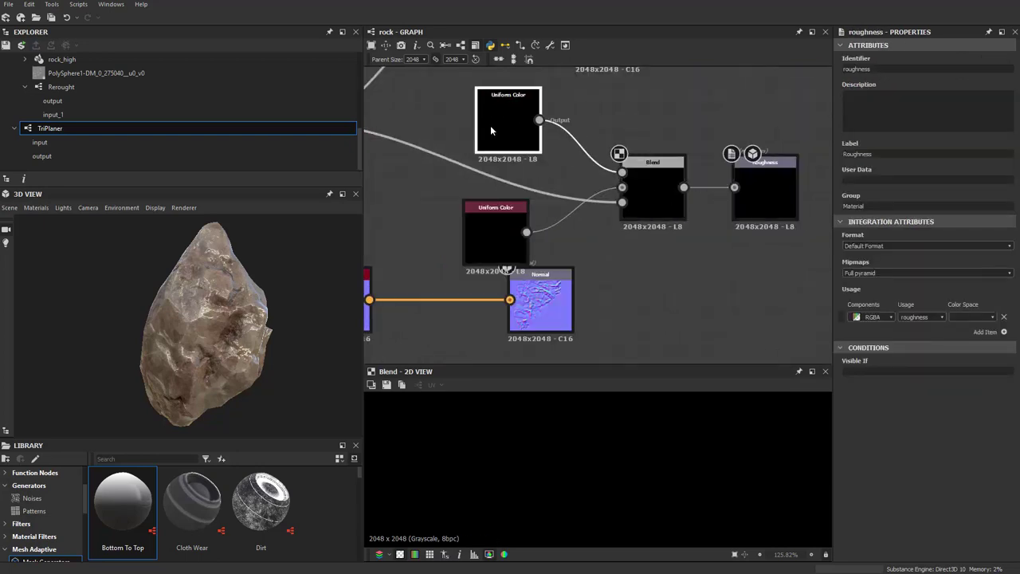
click(861, 297)
mouse_move(640, 184)
mouse_down()
mouse_move(604, 125)
mouse_move(603, 198)
mouse_move(600, 184)
mouse_up()
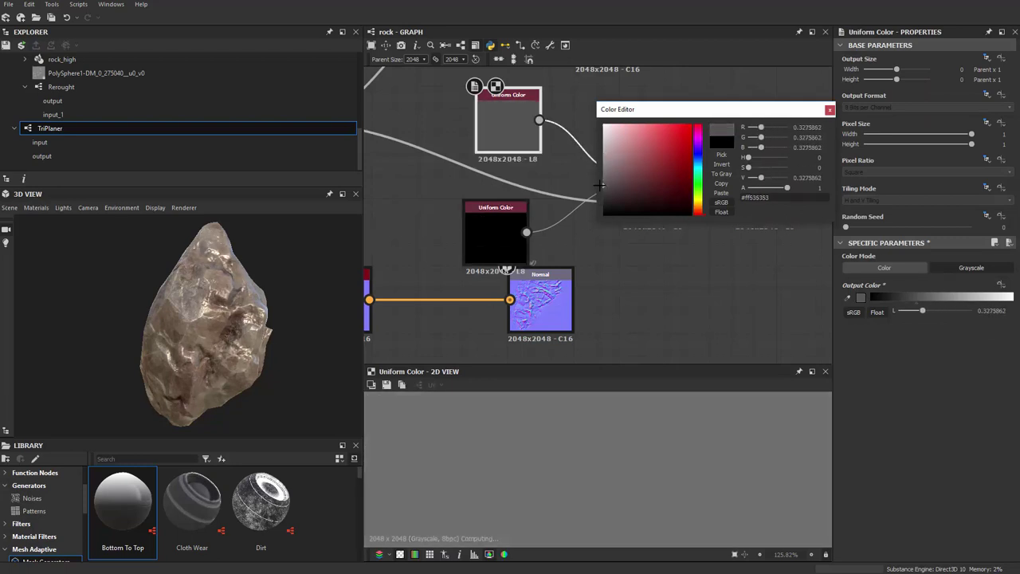
click(829, 110)
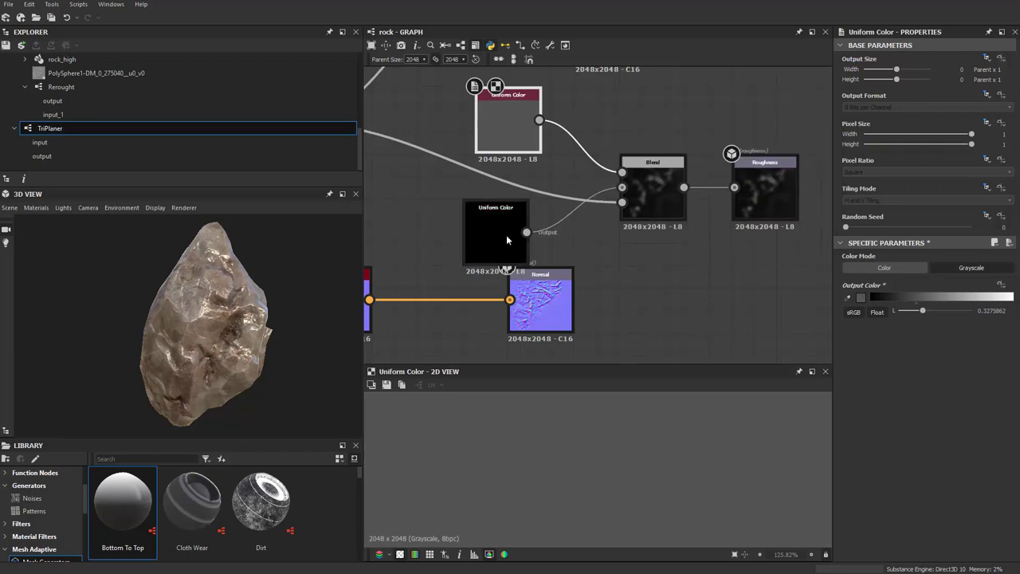
click(860, 298)
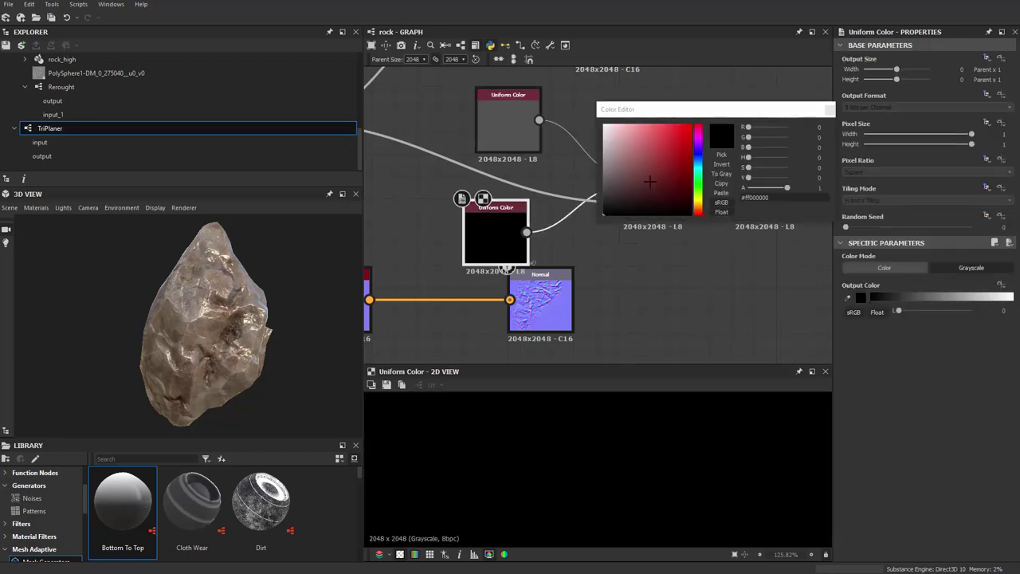
mouse_move(650, 182)
mouse_down()
mouse_move(594, 138)
mouse_move(608, 172)
mouse_up()
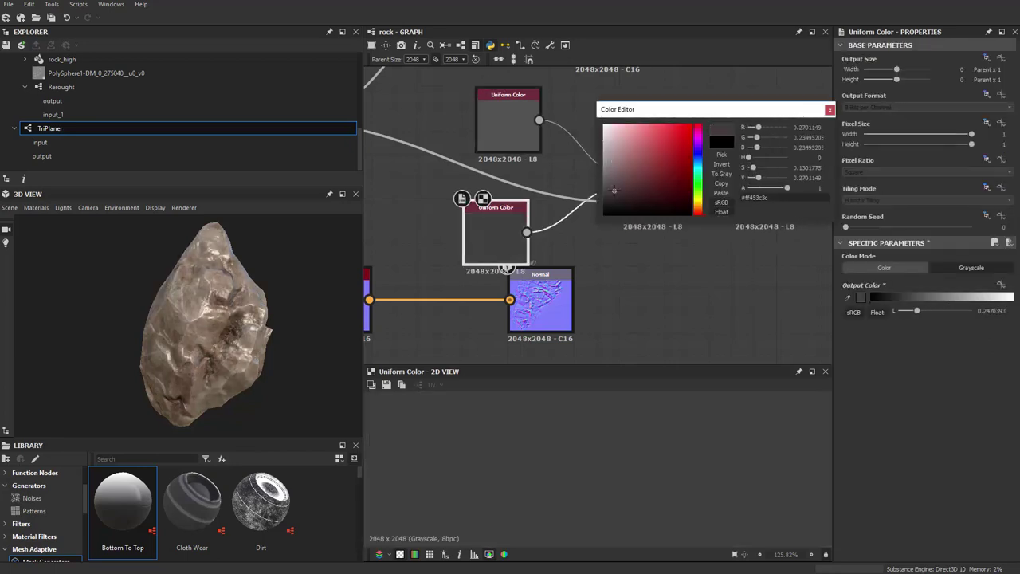
Darken the upper Uniform Color, set the lower one to 0.54 gray, and inspect the rock.
middle_drag(399, 118, 550, 201)
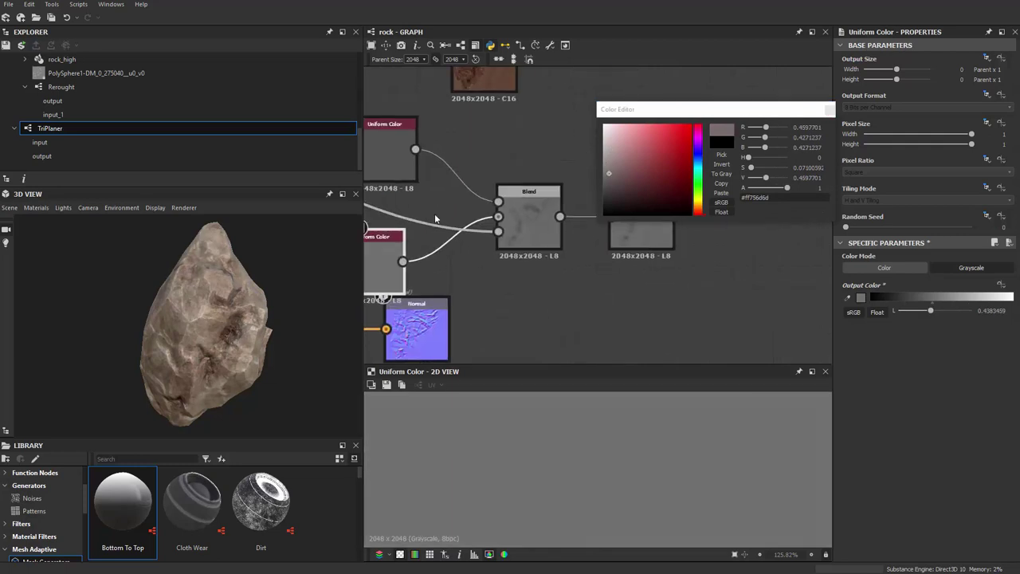
middle_drag(547, 241, 454, 223)
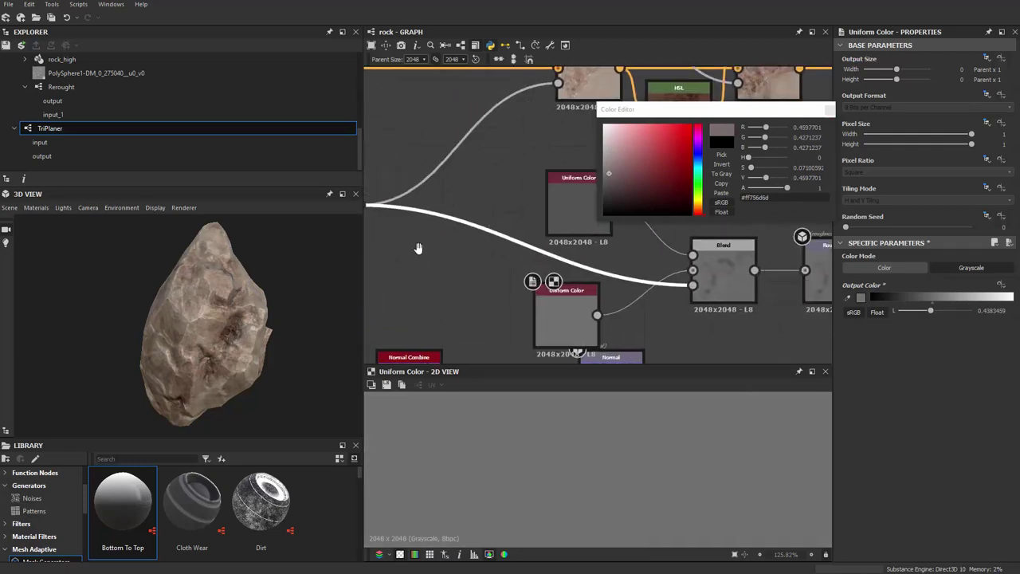
scroll(564, 274, up, 4)
scroll(498, 306, up, 2)
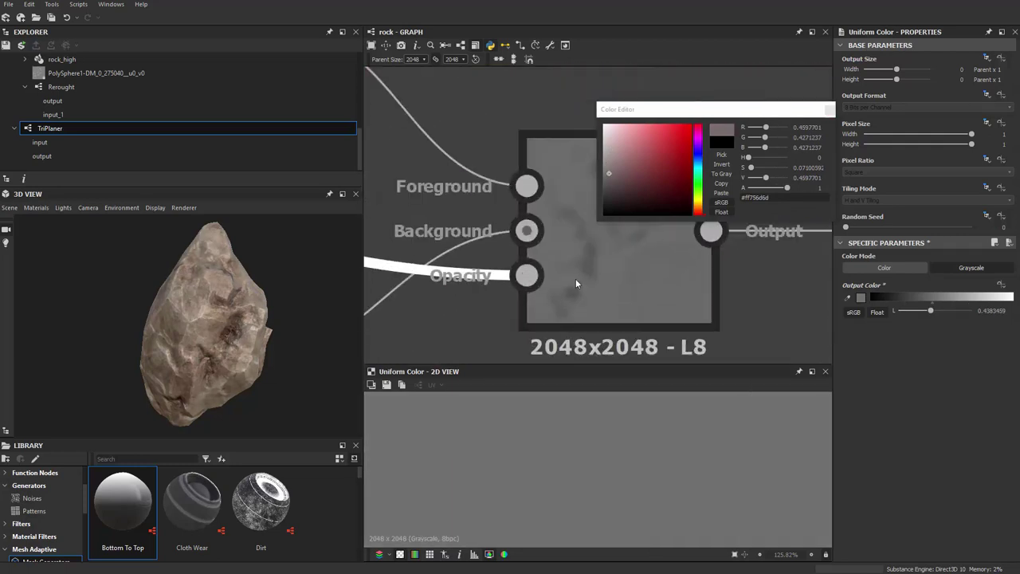
scroll(575, 278, down, 5)
middle_drag(458, 279, 524, 272)
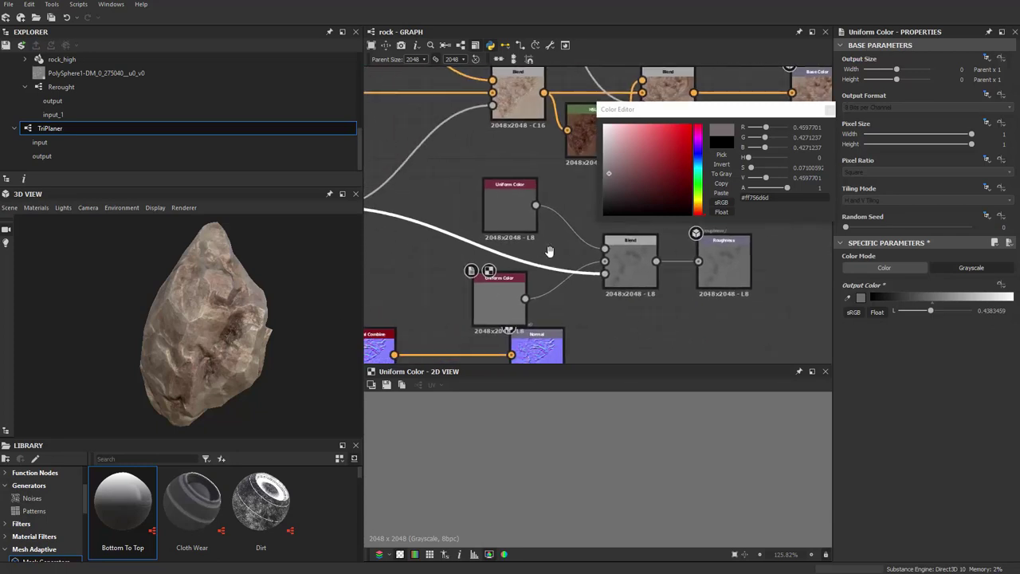
click(523, 228)
double_click(526, 228)
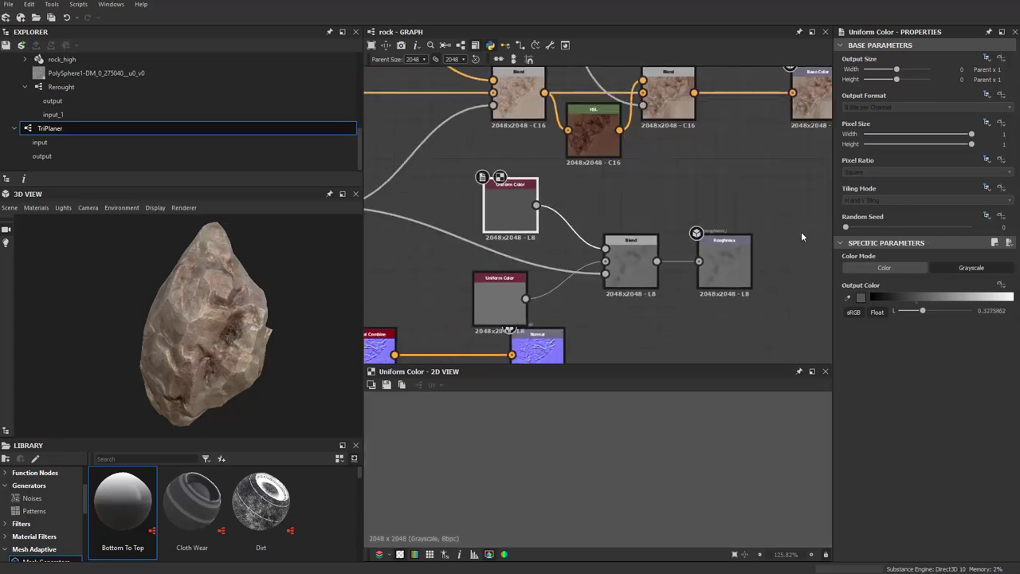
mouse_move(922, 312)
mouse_down()
mouse_move(907, 316)
mouse_move(938, 315)
mouse_up()
double_click(523, 289)
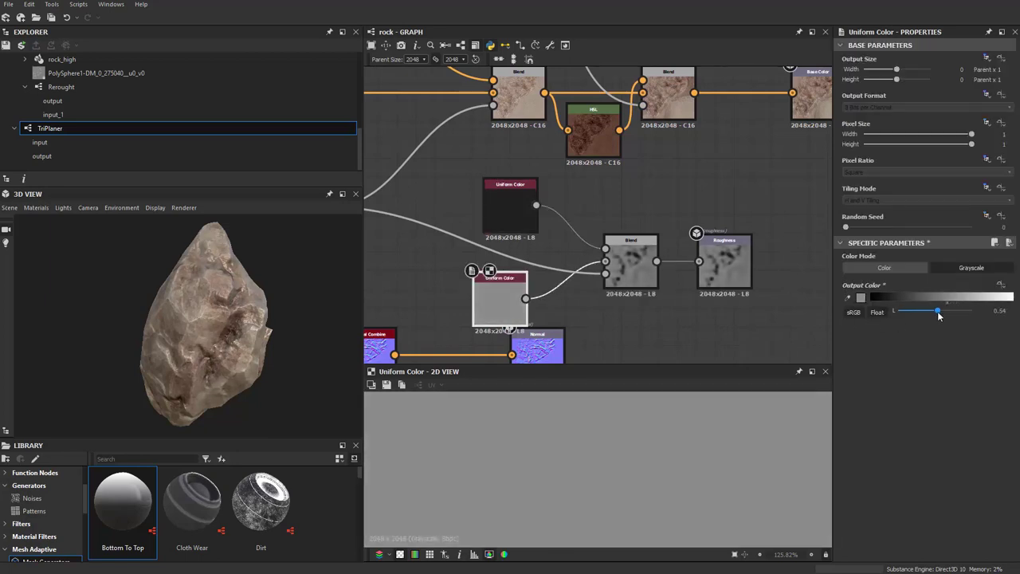
mouse_move(233, 326)
mouse_down()
mouse_move(162, 322)
mouse_move(286, 282)
mouse_move(197, 313)
mouse_move(258, 322)
mouse_move(204, 318)
mouse_move(289, 354)
mouse_move(271, 353)
mouse_move(365, 351)
mouse_move(262, 358)
mouse_move(370, 360)
mouse_move(279, 326)
mouse_move(304, 358)
mouse_move(205, 362)
mouse_move(289, 335)
mouse_move(290, 295)
mouse_move(228, 356)
mouse_move(235, 297)
mouse_up()
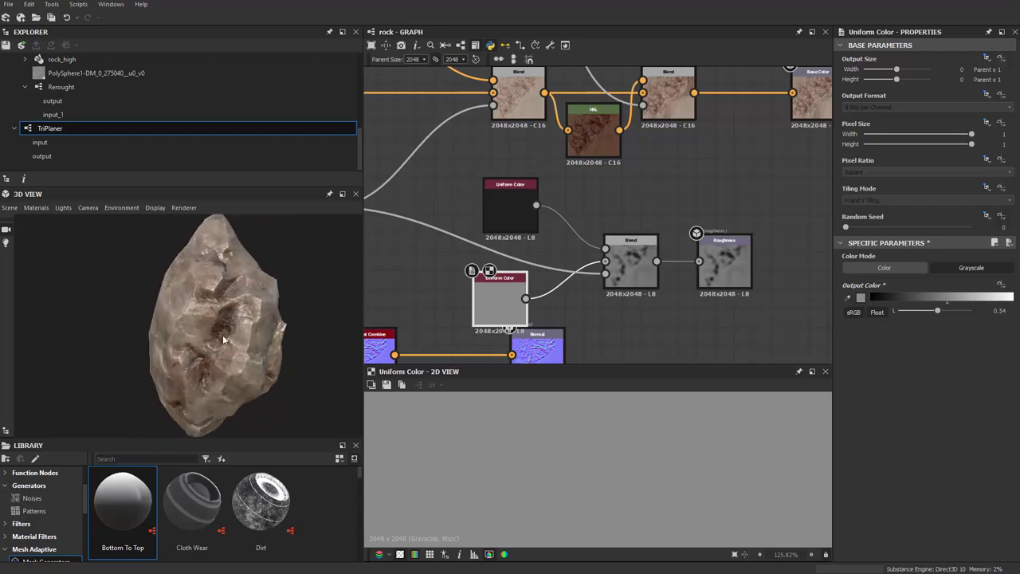
drag(204, 391, 255, 358)
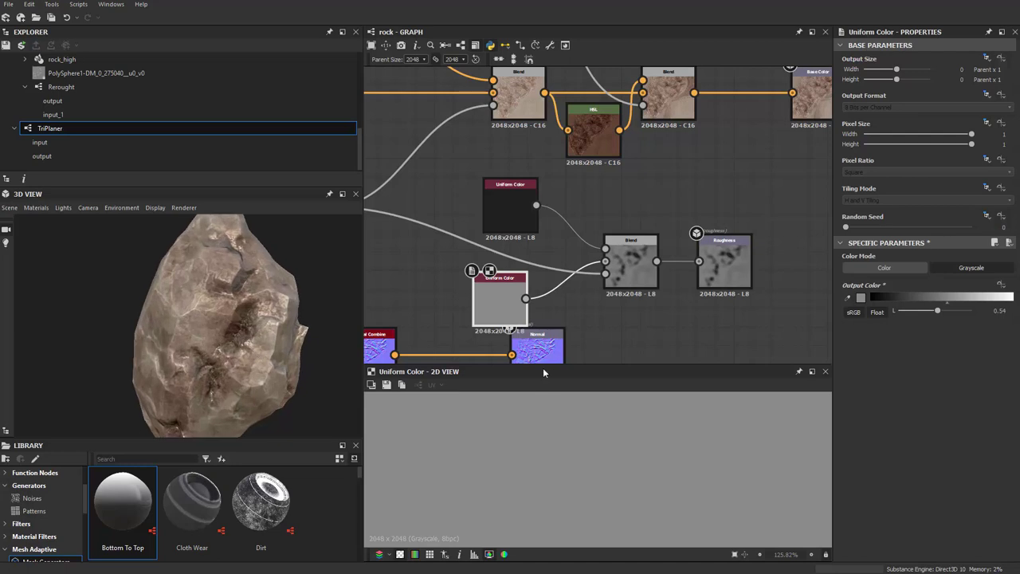
Shift the roughness Blend and Roughness output nodes further right.
middle_drag(637, 213, 599, 205)
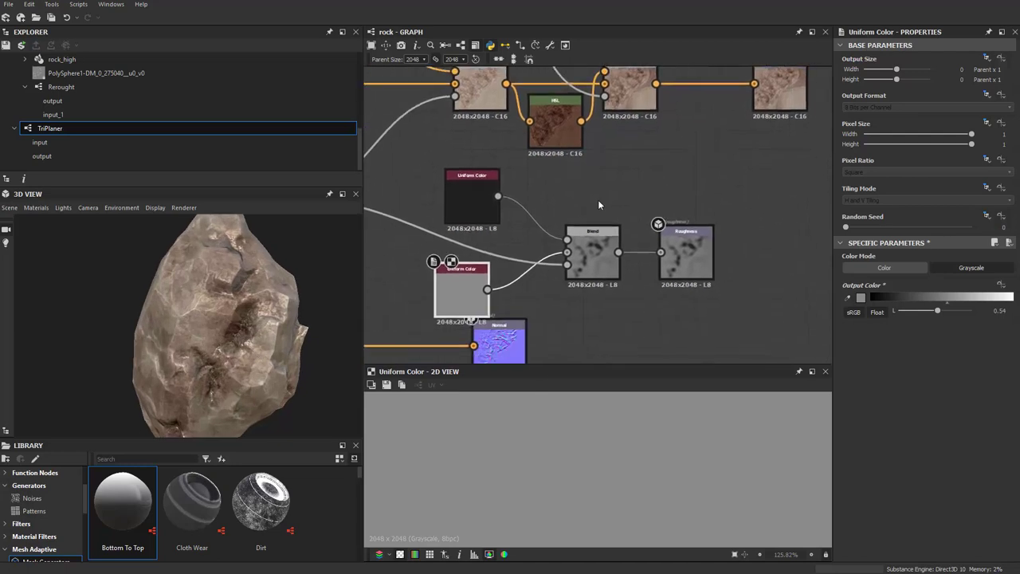
drag(701, 255, 747, 255)
drag(593, 255, 611, 255)
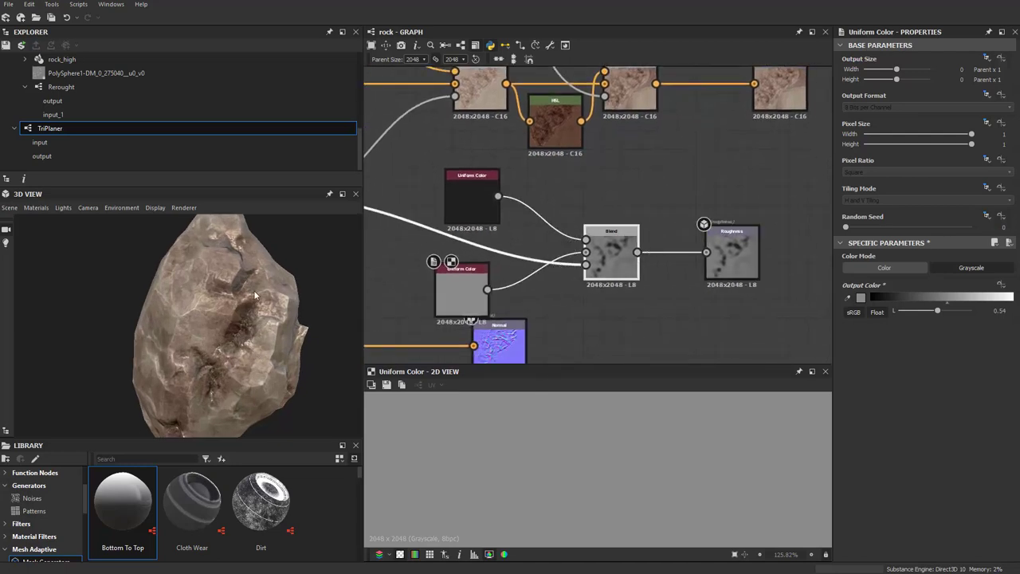
mouse_move(208, 382)
mouse_down()
mouse_move(132, 360)
mouse_move(273, 346)
mouse_move(228, 335)
mouse_move(239, 335)
mouse_up()
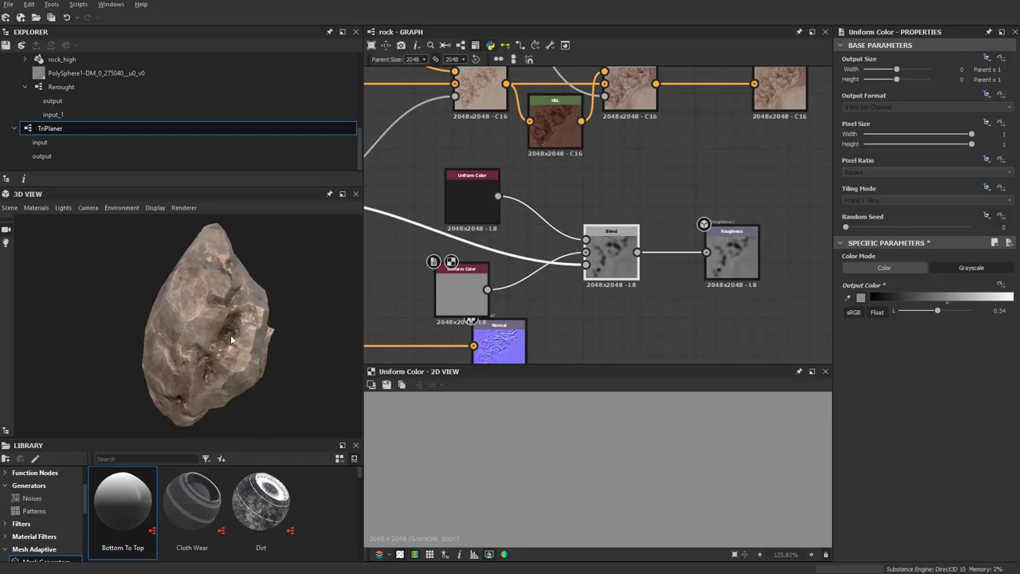
middle_drag(717, 255, 606, 263)
drag(617, 259, 694, 259)
Add a Clouds 2 noise node above the roughness Blend, keeping the old Blend wired to Roughness.
right_click(608, 227)
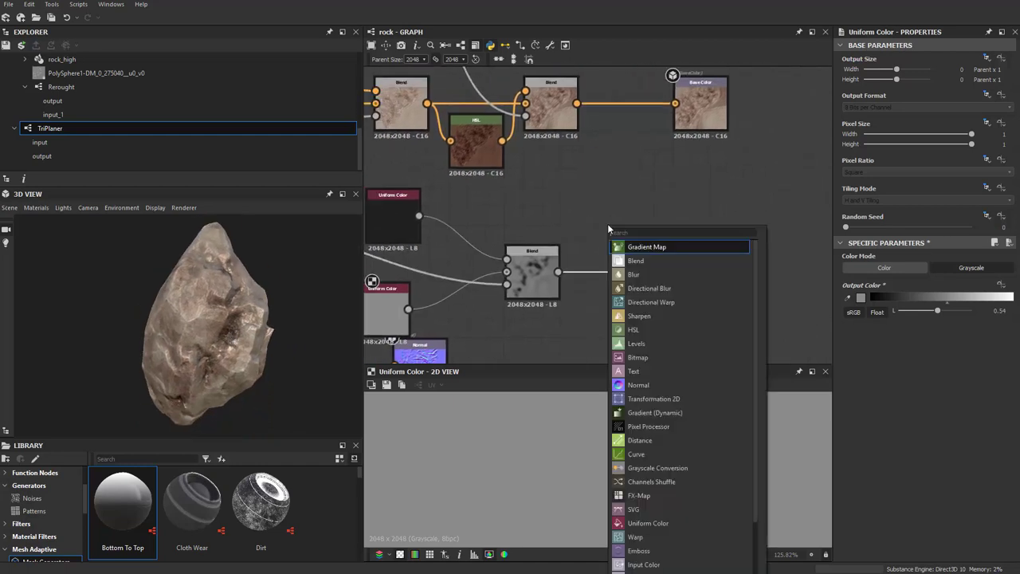
key(Escape)
right_click(608, 229)
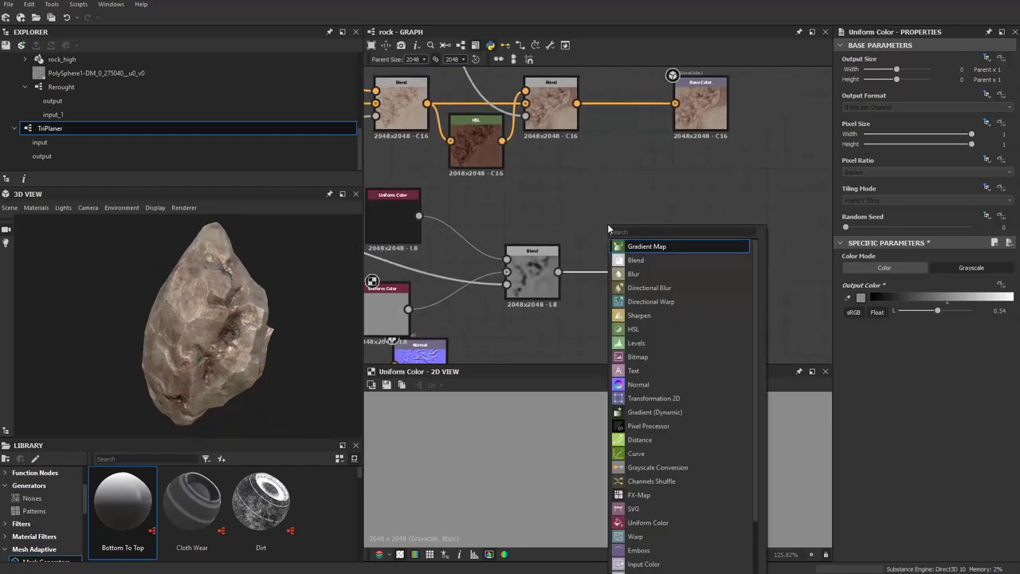
text(clouds)
key(Down)
key(Return)
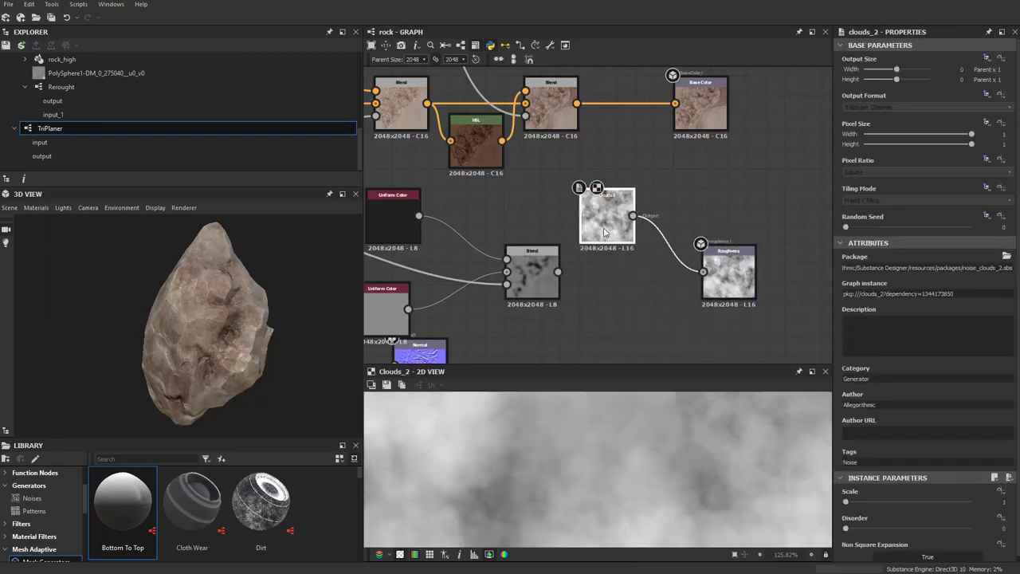
drag(595, 248, 547, 244)
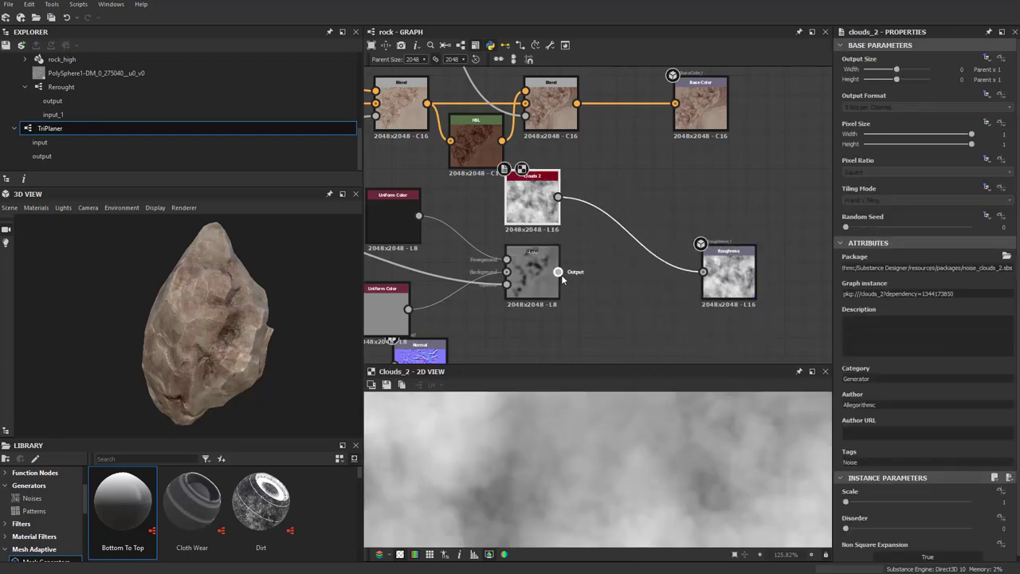
drag(725, 287, 704, 272)
drag(727, 274, 763, 275)
Add a new Blend with Clouds 2 as Foreground, feed it into Roughness, opacity 0.34.
right_click(678, 229)
text(blend)
key(Return)
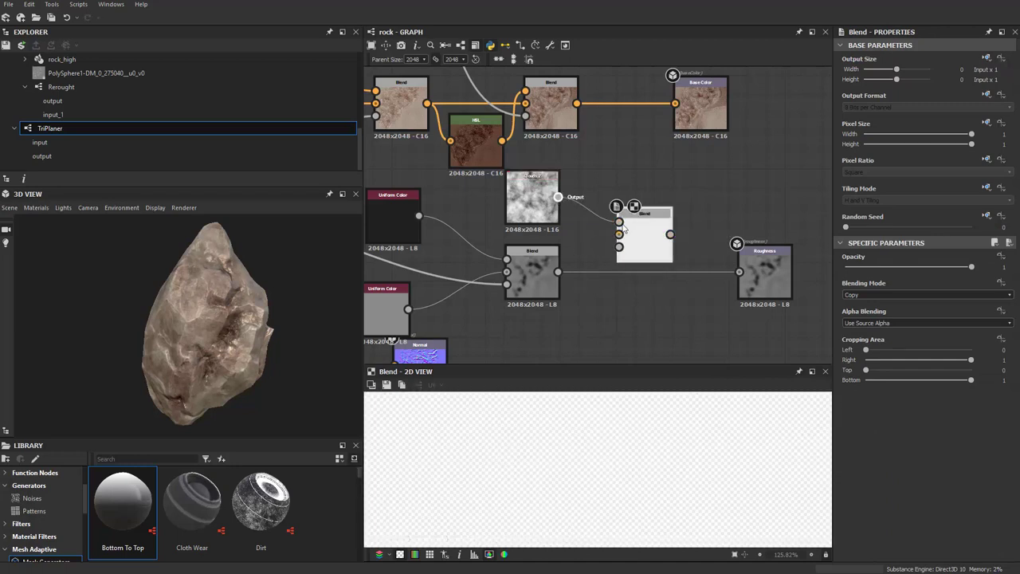
drag(624, 229, 620, 223)
drag(753, 275, 741, 272)
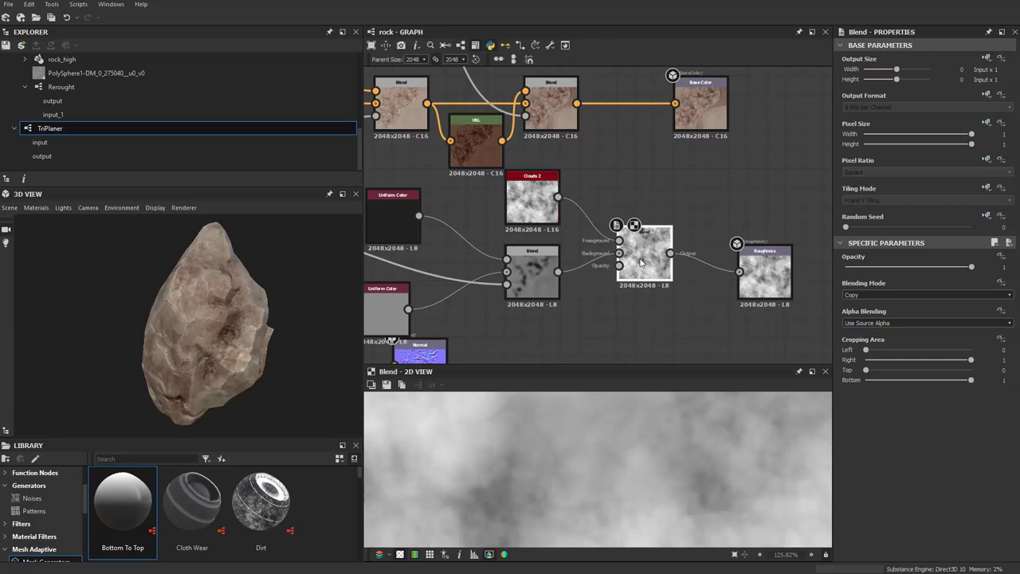
drag(644, 231, 644, 260)
scroll(230, 359, up, 5)
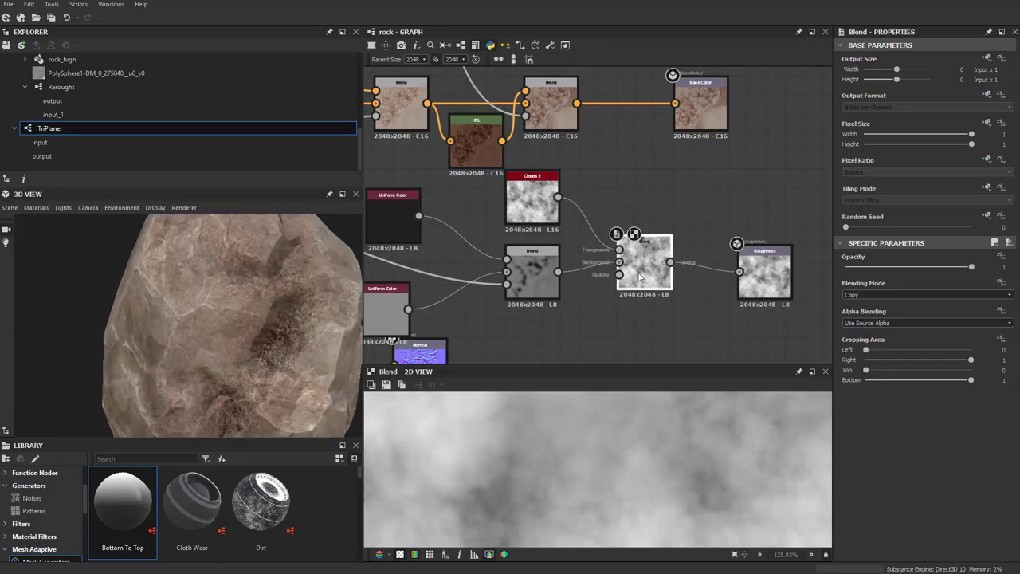
mouse_move(913, 270)
mouse_down()
mouse_move(879, 269)
mouse_move(890, 270)
mouse_up()
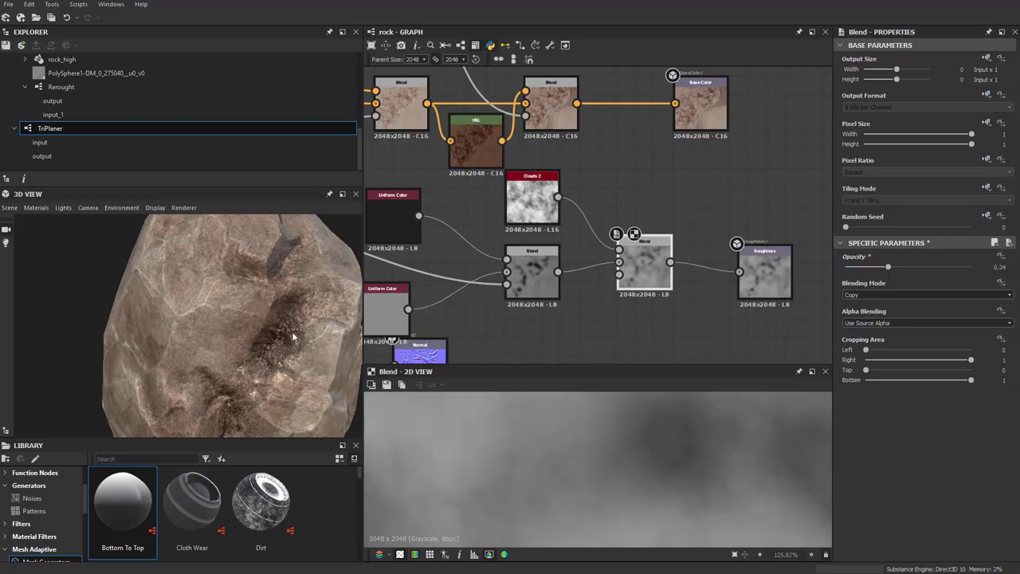
Orbit and zoom the 3D rock to check the new roughness, then pan to the outputs.
mouse_move(293, 338)
mouse_down()
mouse_move(244, 337)
mouse_move(364, 347)
mouse_up()
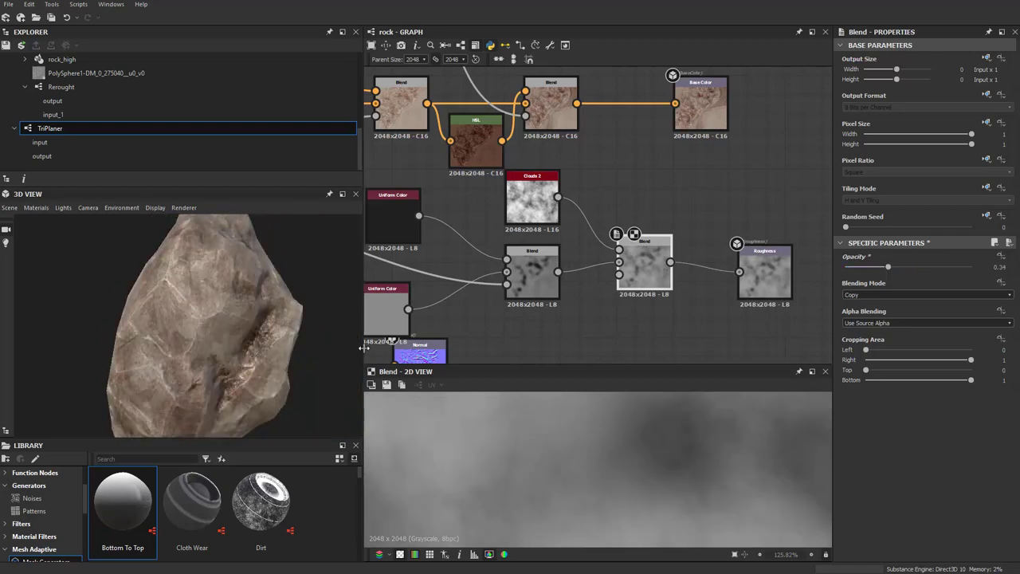
scroll(662, 295, up, 2)
scroll(633, 235, up, 3)
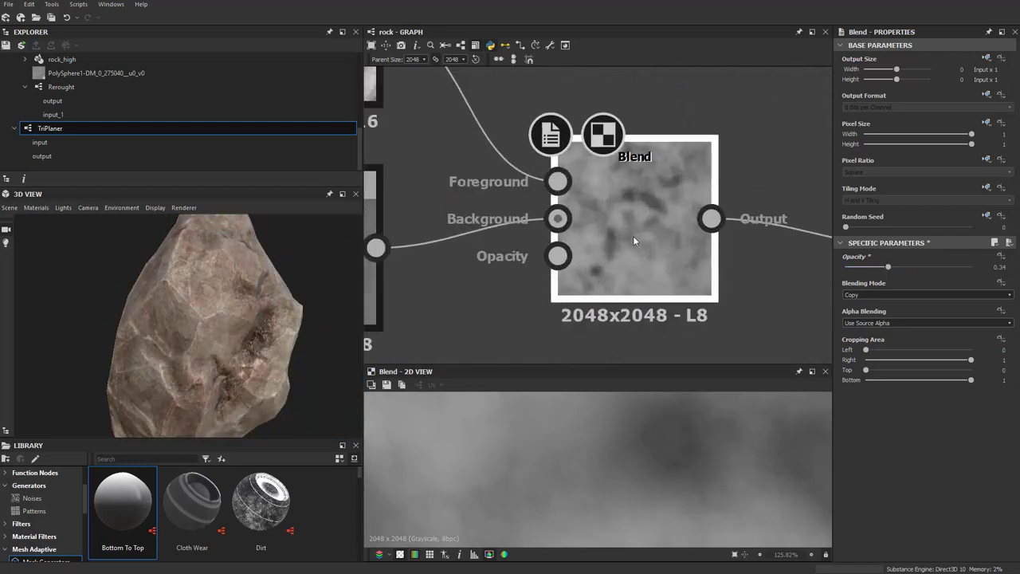
scroll(633, 235, up, 1)
scroll(579, 456, down, 5)
scroll(581, 458, down, 5)
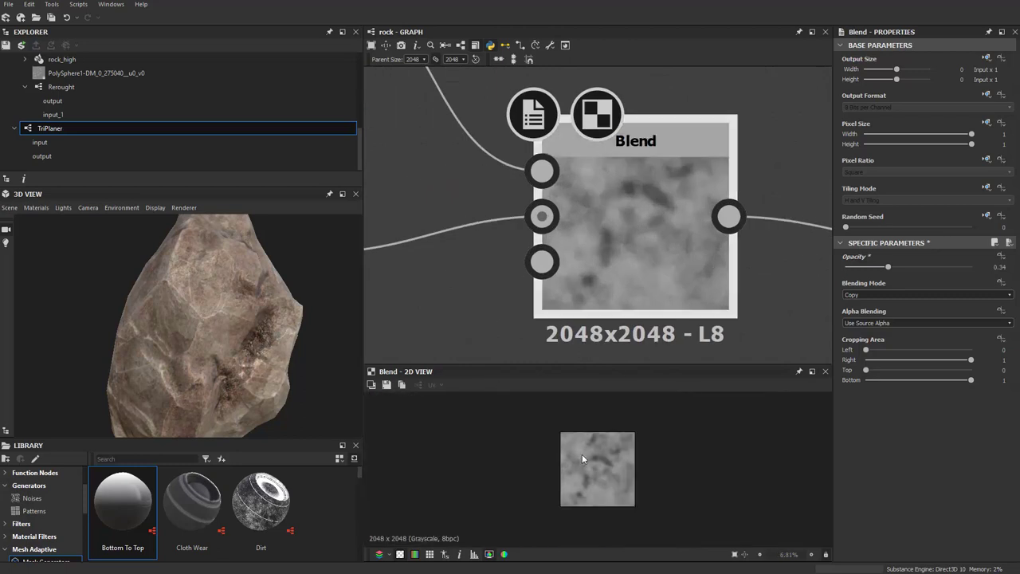
scroll(581, 453, up, 5)
mouse_move(319, 358)
mouse_down()
mouse_move(222, 324)
mouse_move(163, 336)
mouse_move(243, 338)
mouse_move(173, 324)
mouse_move(245, 337)
mouse_move(148, 332)
mouse_move(143, 340)
mouse_move(239, 348)
mouse_move(211, 338)
mouse_move(247, 334)
mouse_up()
scroll(198, 335, up, 3)
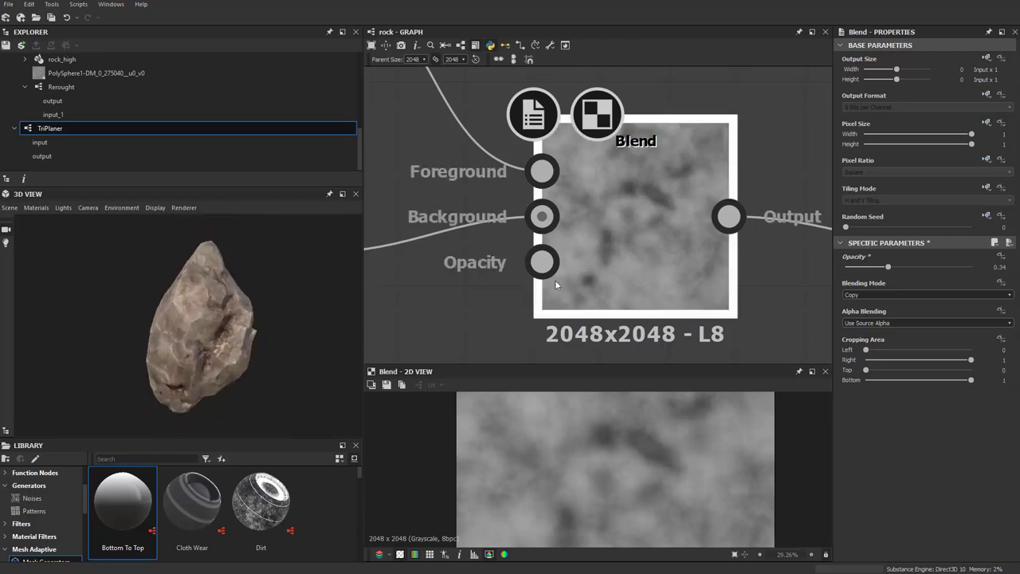
scroll(554, 280, down, 3)
scroll(596, 252, down, 2)
middle_drag(601, 227, 482, 332)
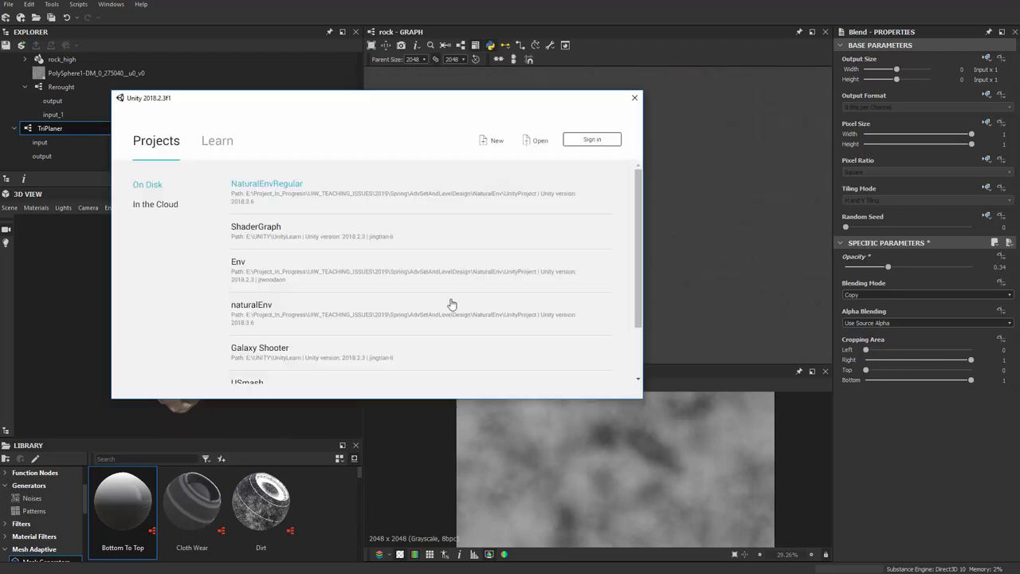
Dismiss the Unity launcher dialog and move the Base Color output node far right.
click(649, 130)
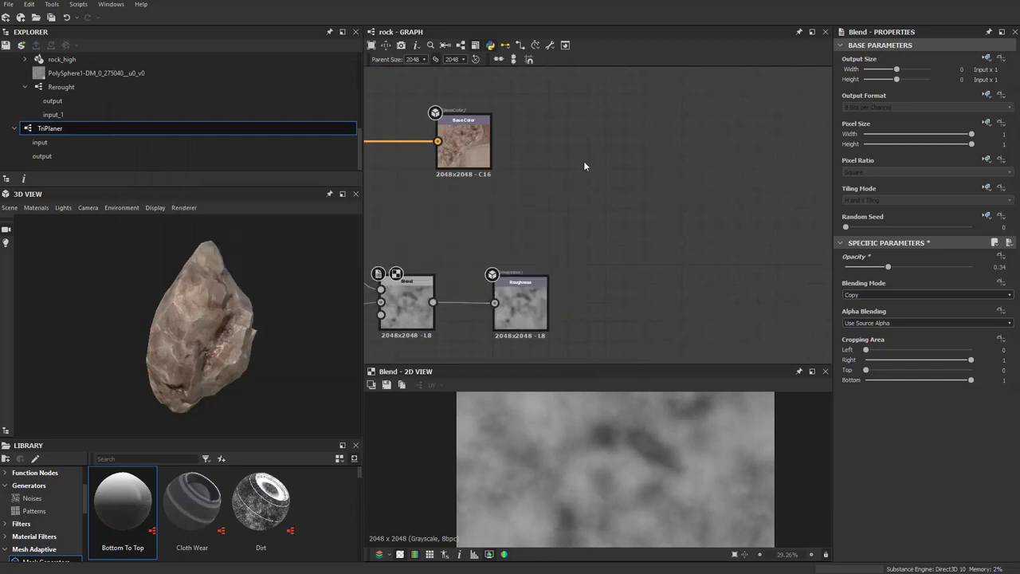
click(504, 291)
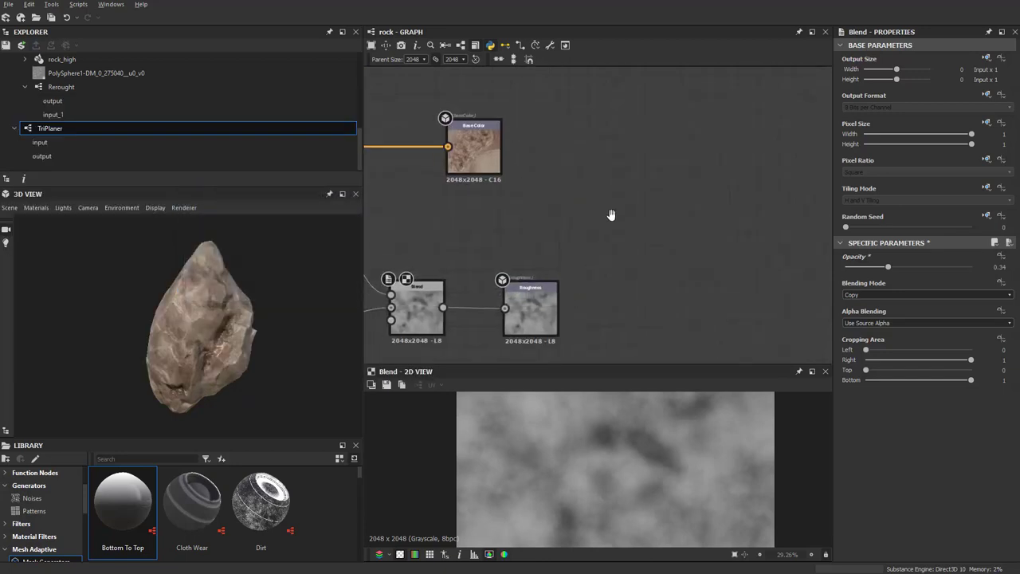
scroll(582, 173, up, 2)
click(582, 174)
scroll(581, 174, down, 3)
drag(546, 153, 731, 159)
Insert an RGBA Split node onto the link feeding the Base Color output.
scroll(717, 176, up, 3)
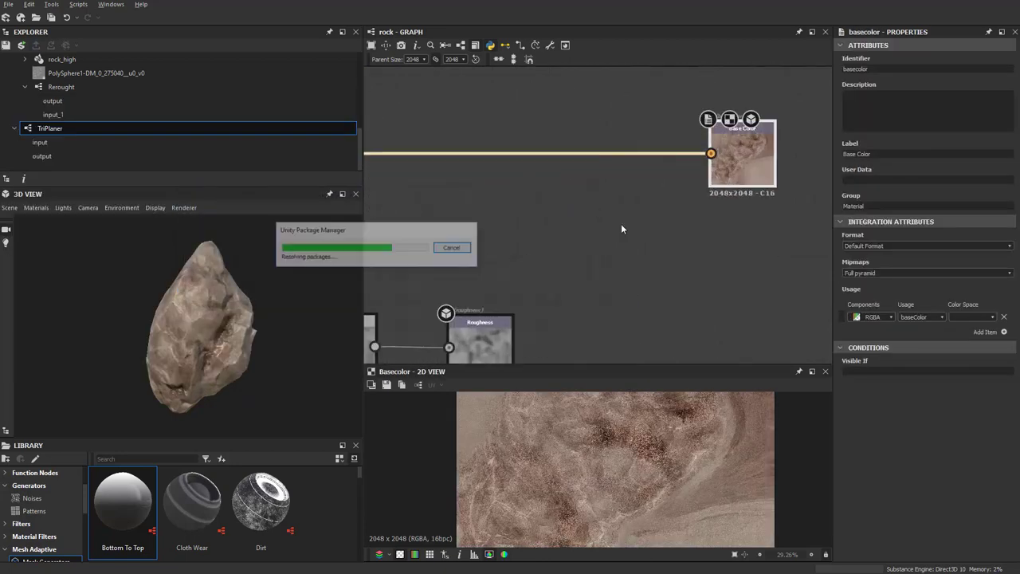
scroll(659, 212, down, 2)
key(space)
text(r)
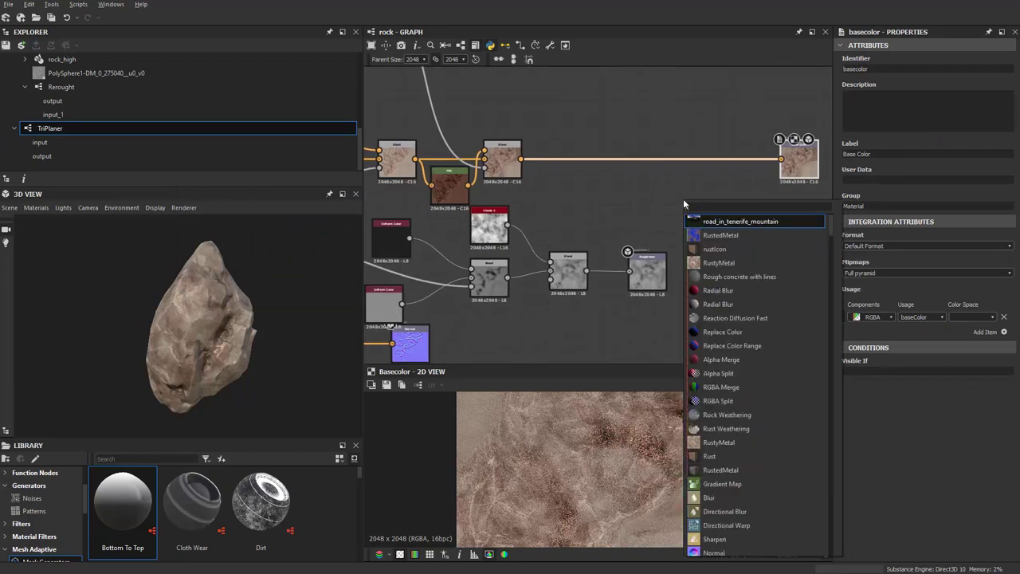
text(gb)
key(Down)
key(Down)
key(Down)
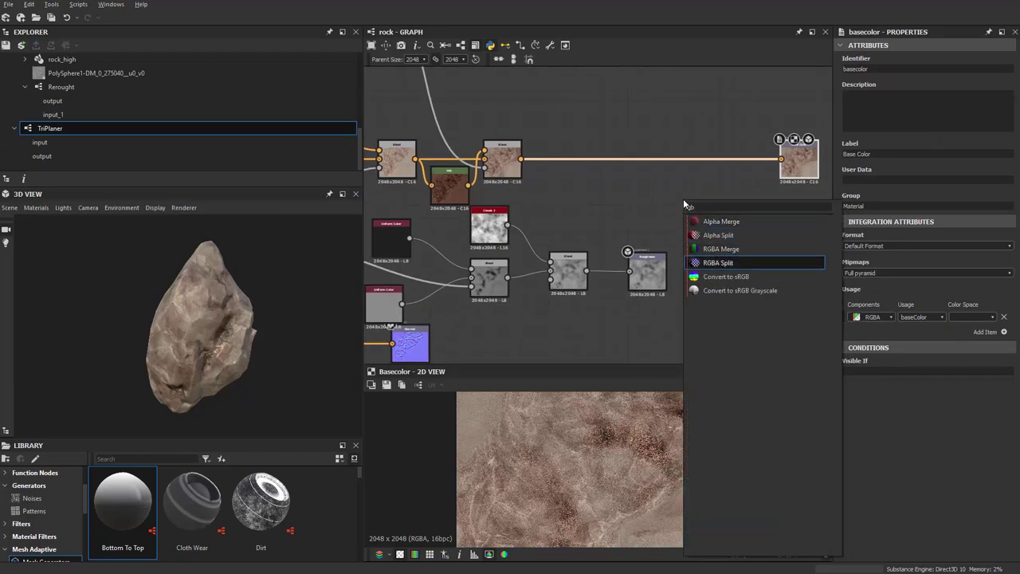
key(Return)
Add an RGBA Merge node and place it after the RGBA Split.
key(space)
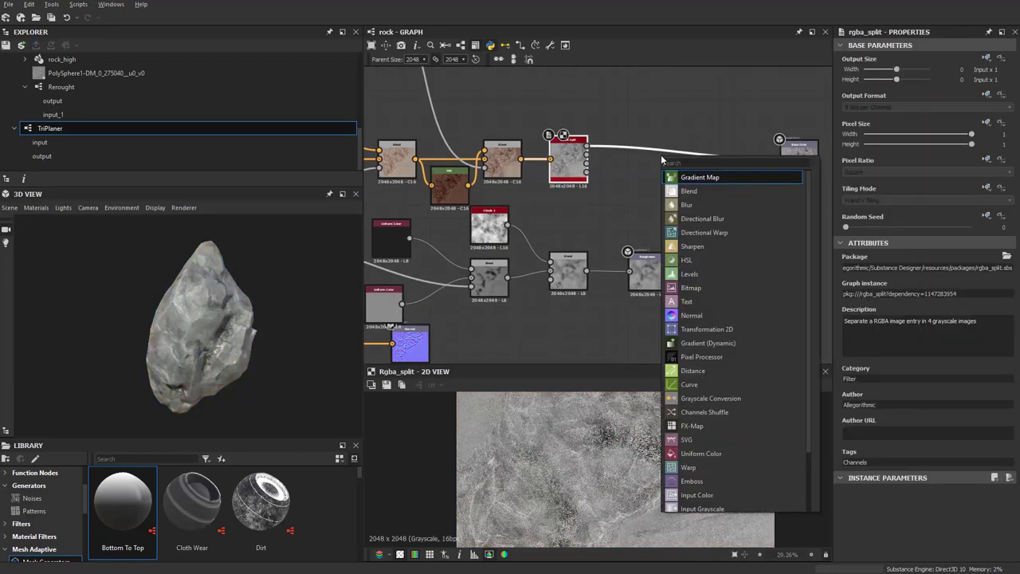
text(ro)
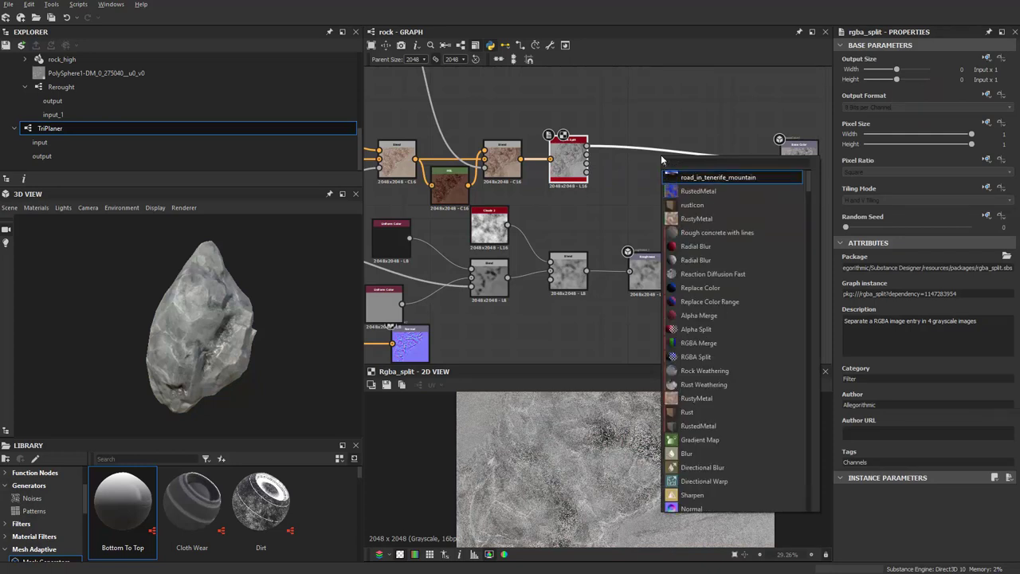
text(b)
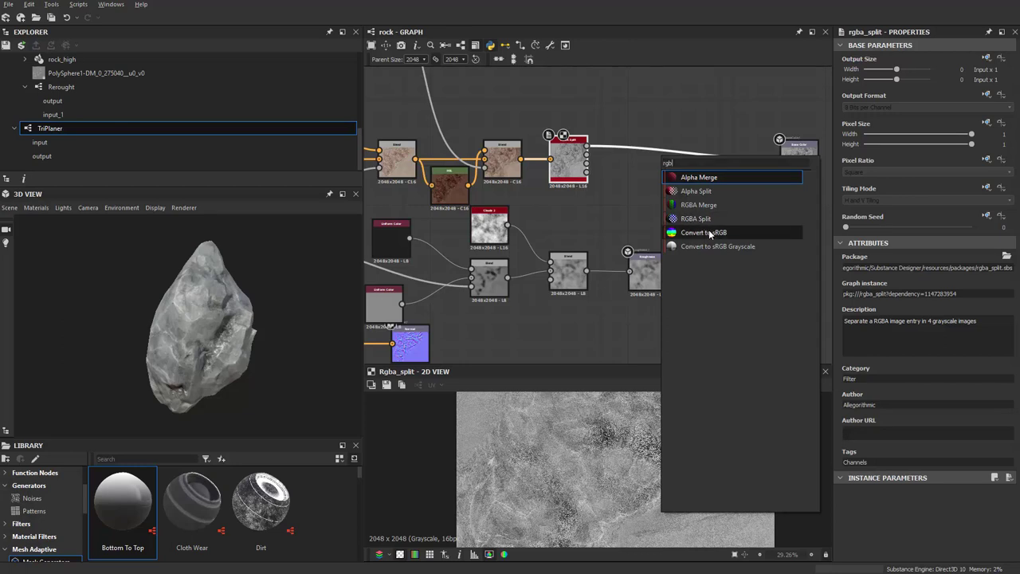
key(Escape)
key(space)
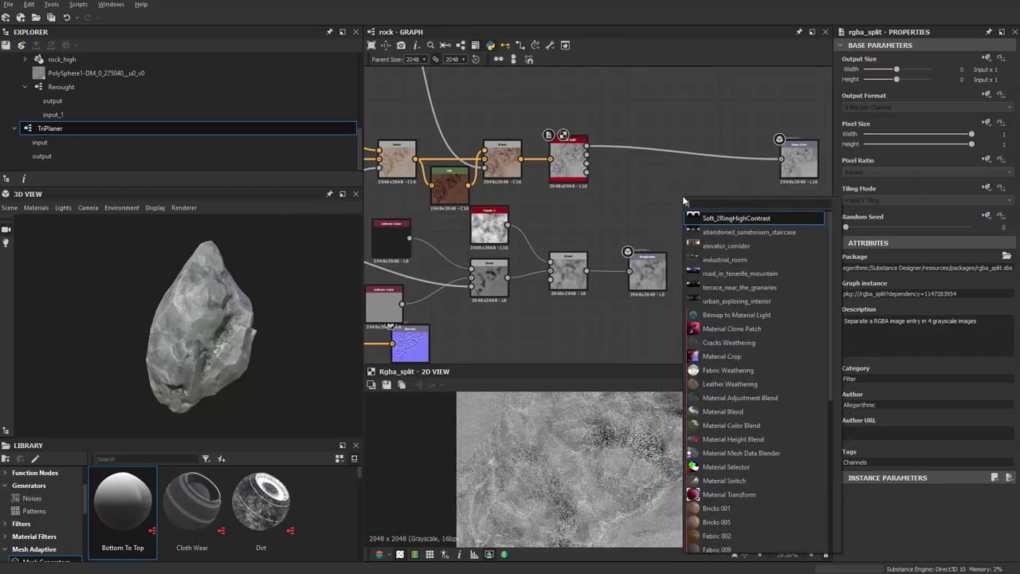
text(rgb)
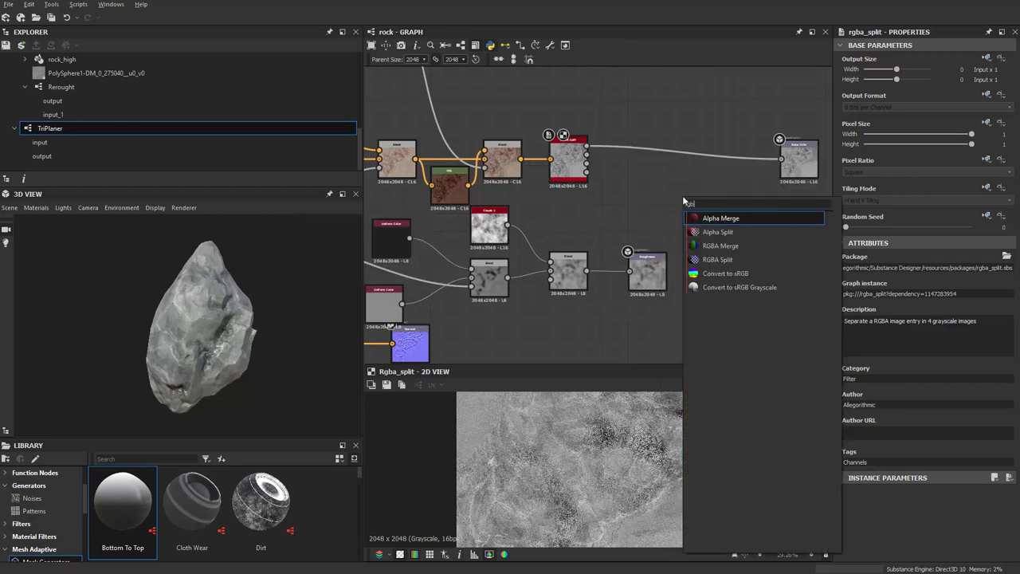
click(741, 263)
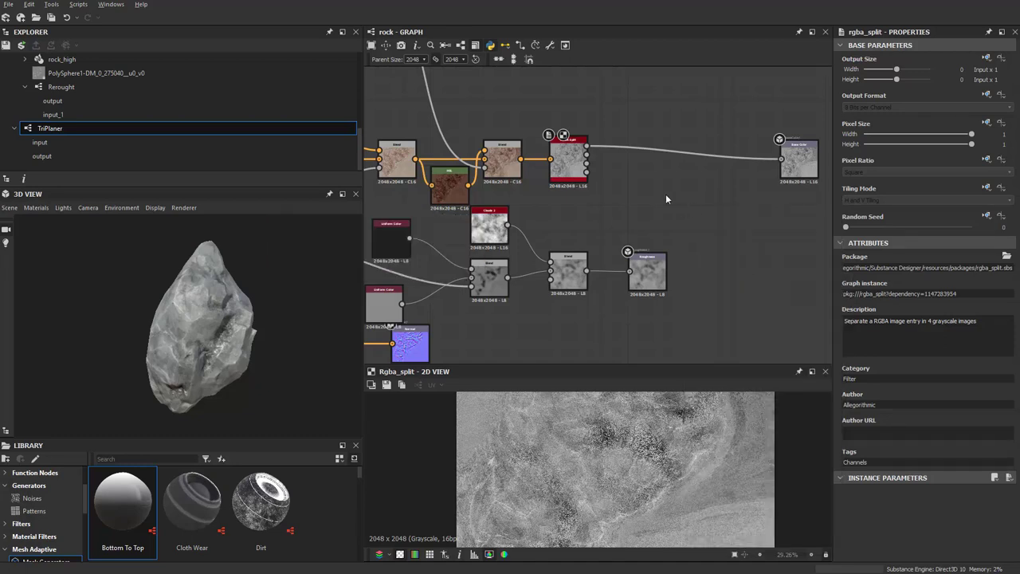
key(space)
text(rgb)
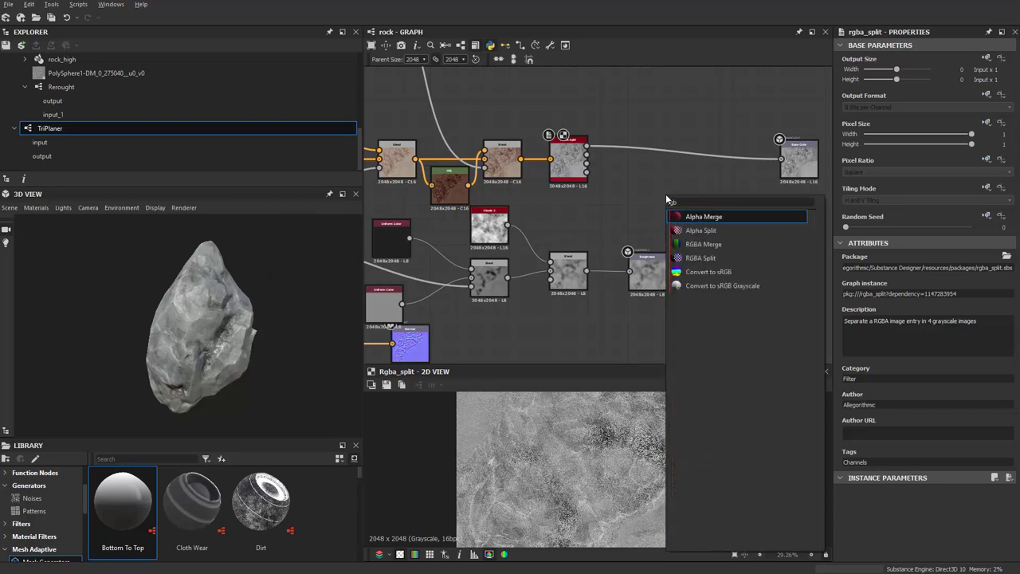
click(687, 245)
mouse_move(661, 177)
mouse_down()
mouse_move(699, 170)
mouse_move(557, 157)
mouse_move(690, 168)
mouse_up()
Connect the RGBA Split channels into RGBA Merge and position the merge beside the split.
scroll(557, 142, up, 2)
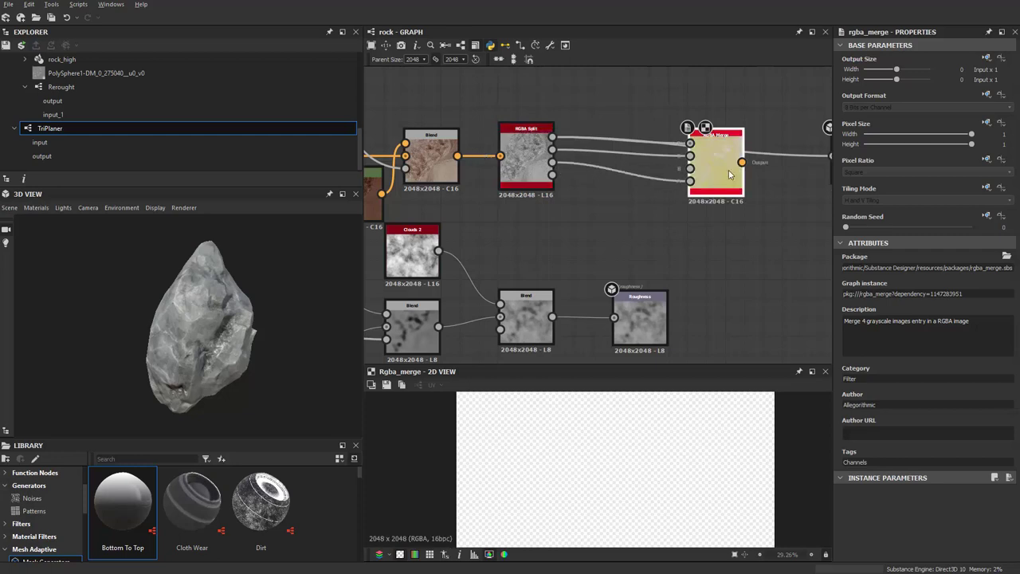
drag(551, 174, 690, 181)
scroll(639, 186, down, 1)
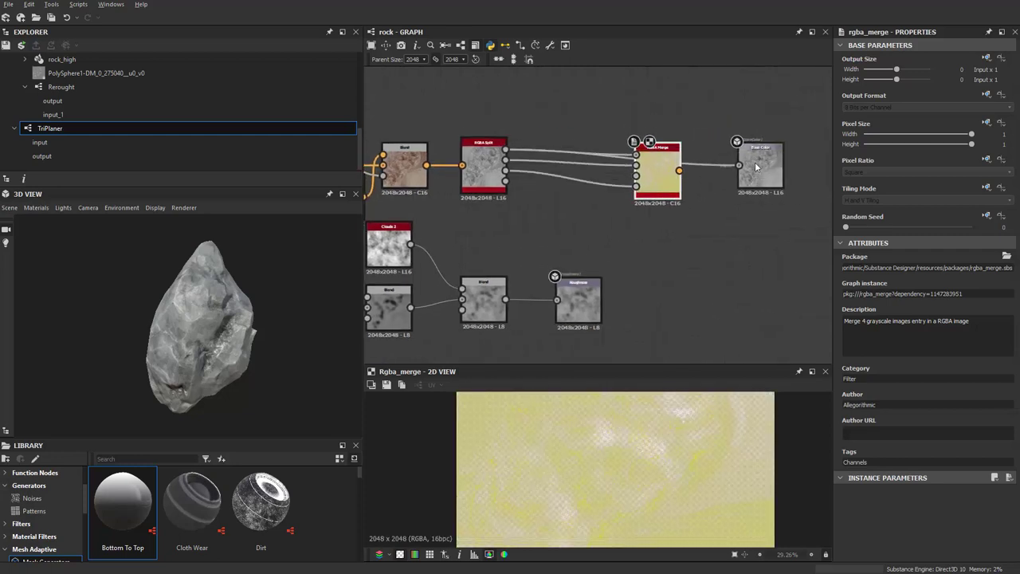
drag(756, 166, 615, 90)
scroll(664, 173, up, 2)
scroll(664, 173, down, 2)
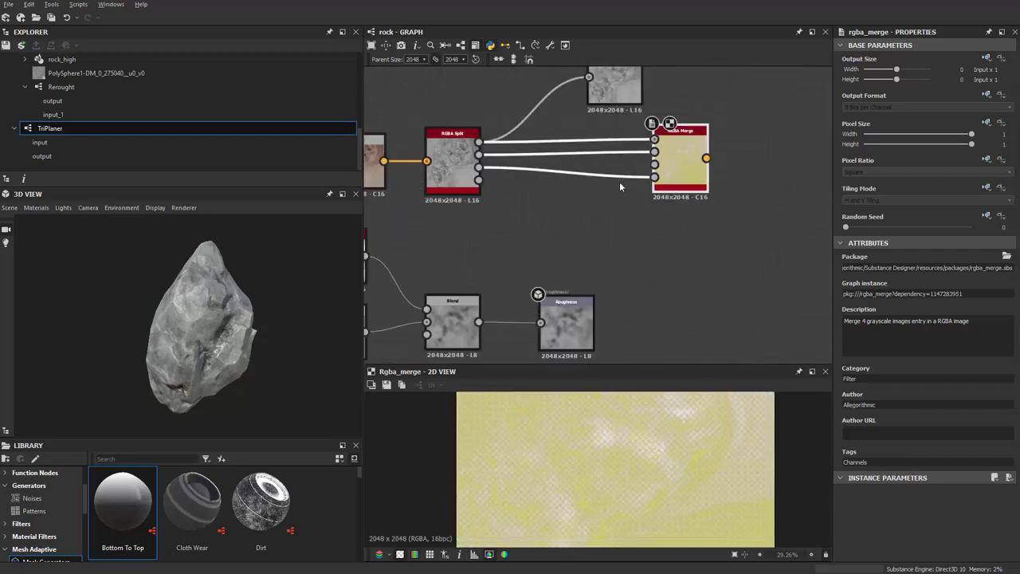
middle_drag(620, 182, 629, 208)
drag(689, 189, 670, 197)
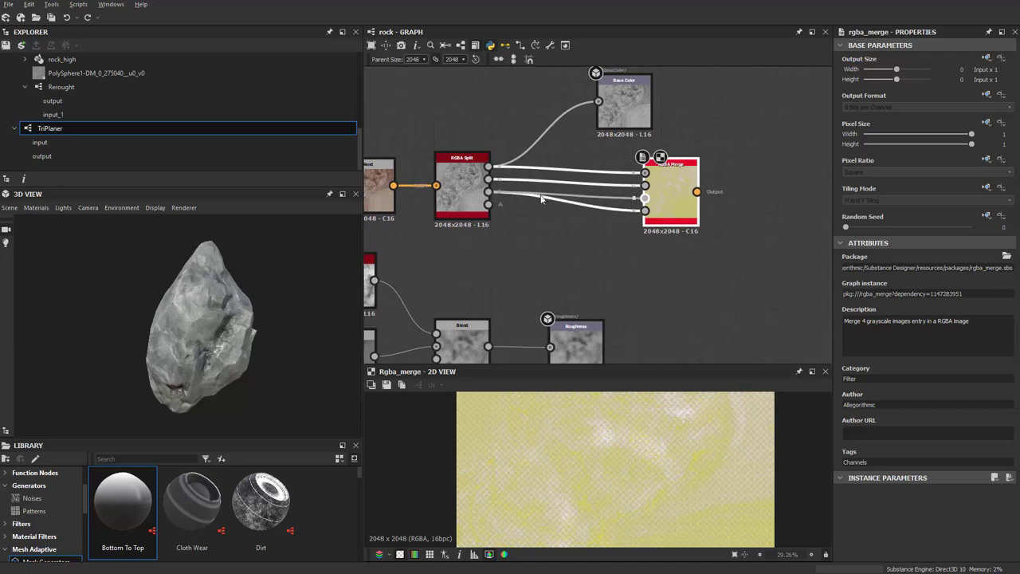
key(ctrl+z)
key(ctrl+z)
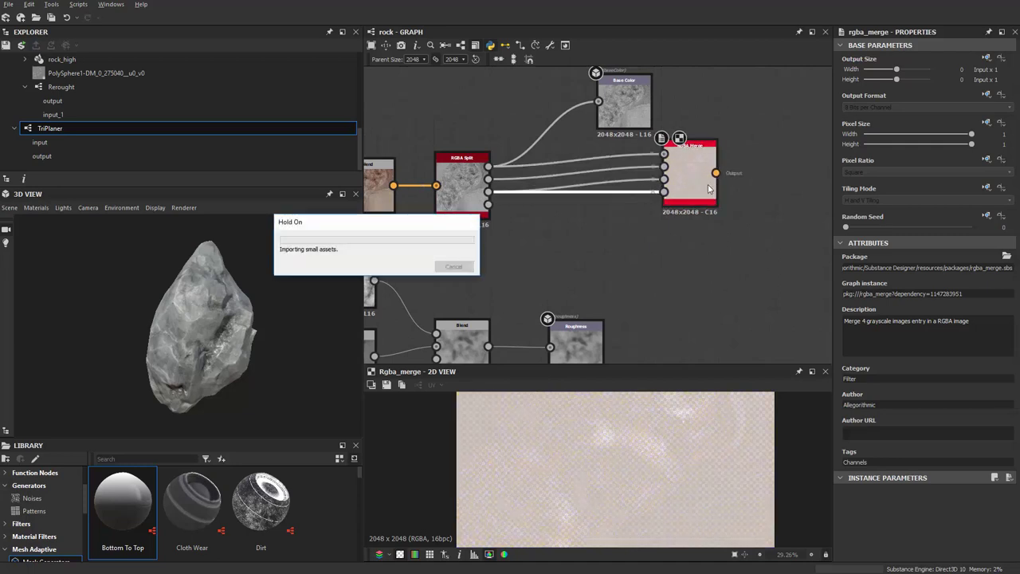
Remove the alpha wire so RGBA Merge takes only red, green and blue.
click(665, 204)
drag(664, 206, 709, 195)
drag(637, 128, 589, 121)
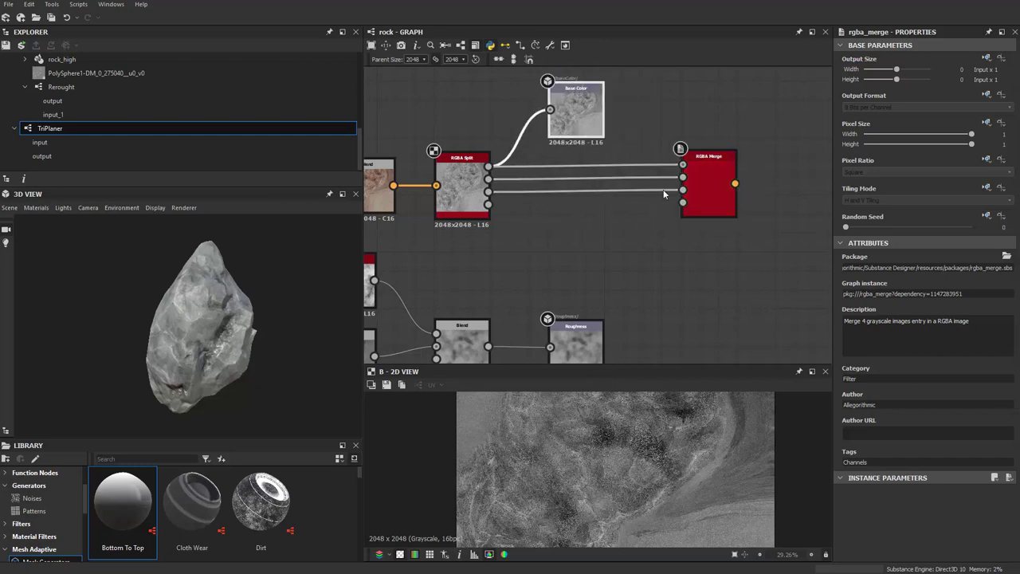
scroll(674, 177, up, 1)
scroll(628, 235, down, 2)
Move the Base Color output node up above the RGBA Merge.
click(604, 299)
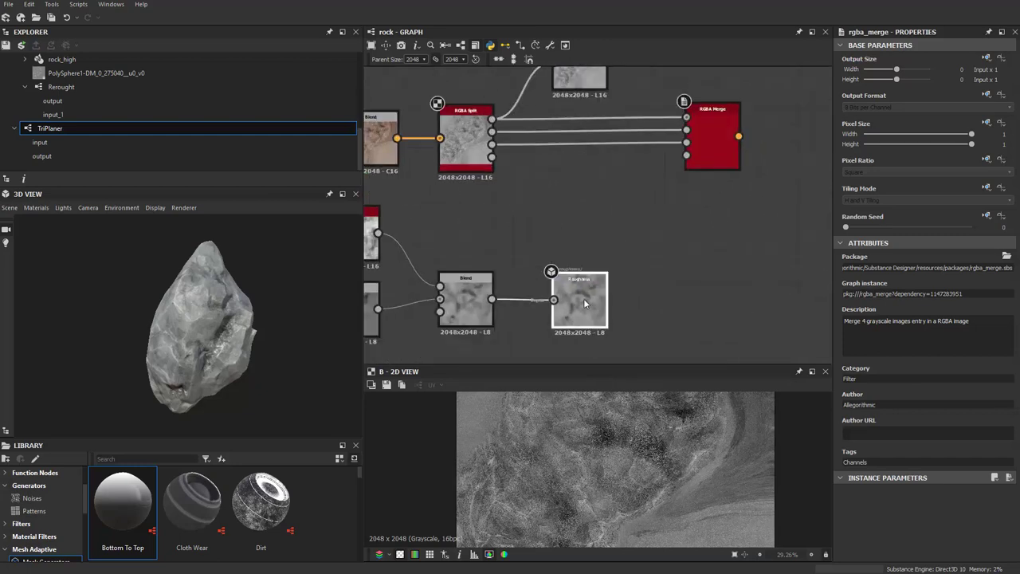
scroll(564, 255, up, 2)
click(706, 176)
middle_drag(563, 233, 566, 265)
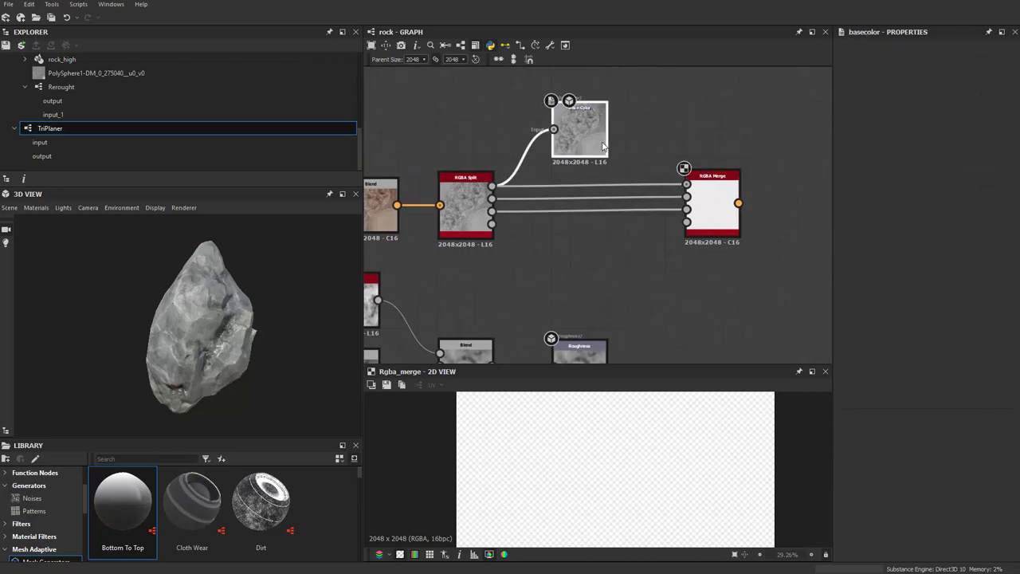
drag(590, 140, 724, 112)
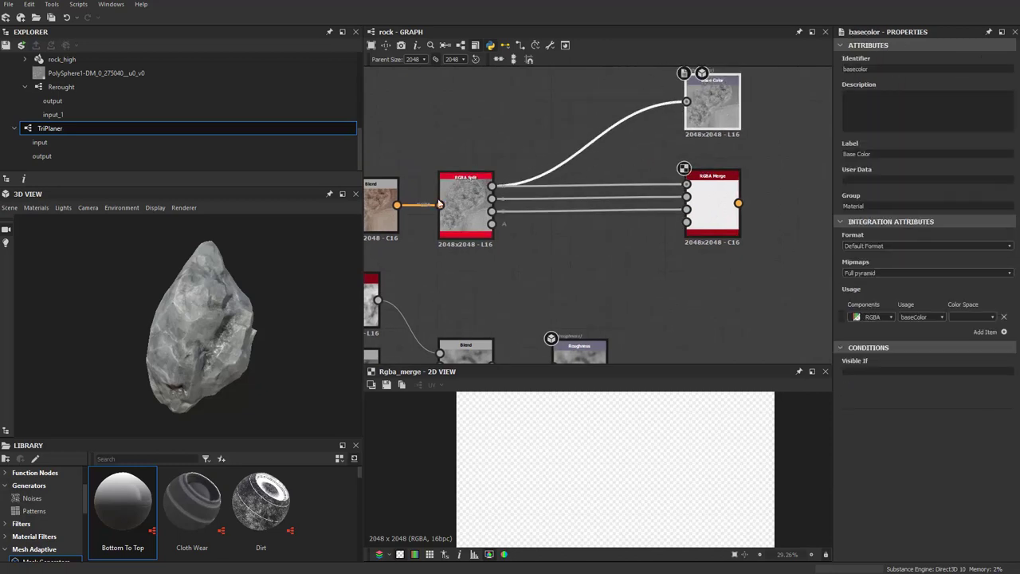
Add an Invert Grayscale node fed by the roughness Blend, placed between Blend and RGBA Merge.
mouse_move(386, 206)
mouse_down()
mouse_move(686, 102)
mouse_move(466, 128)
mouse_up()
scroll(598, 158, up, 2)
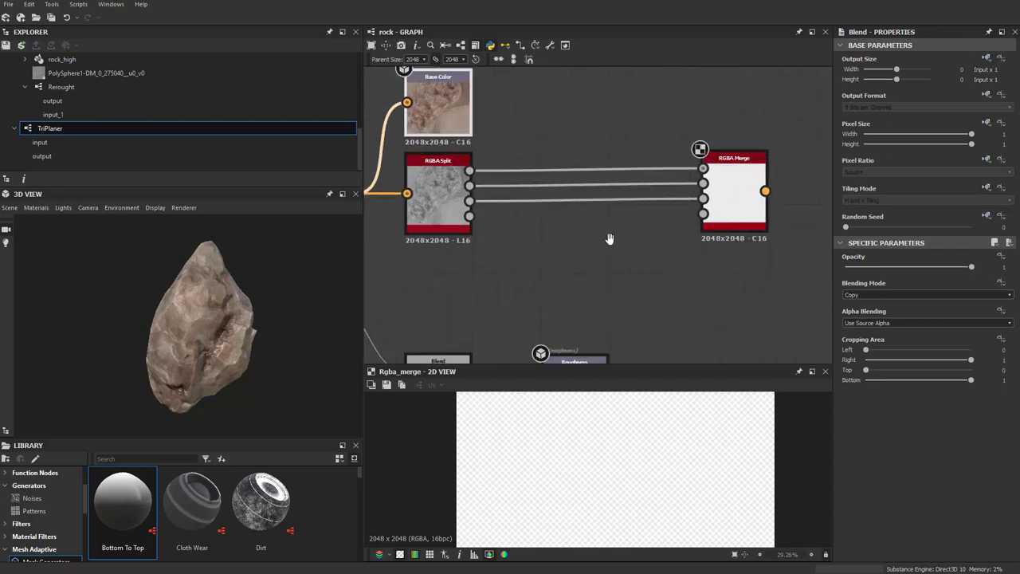
scroll(608, 238, down, 2)
scroll(589, 220, up, 1)
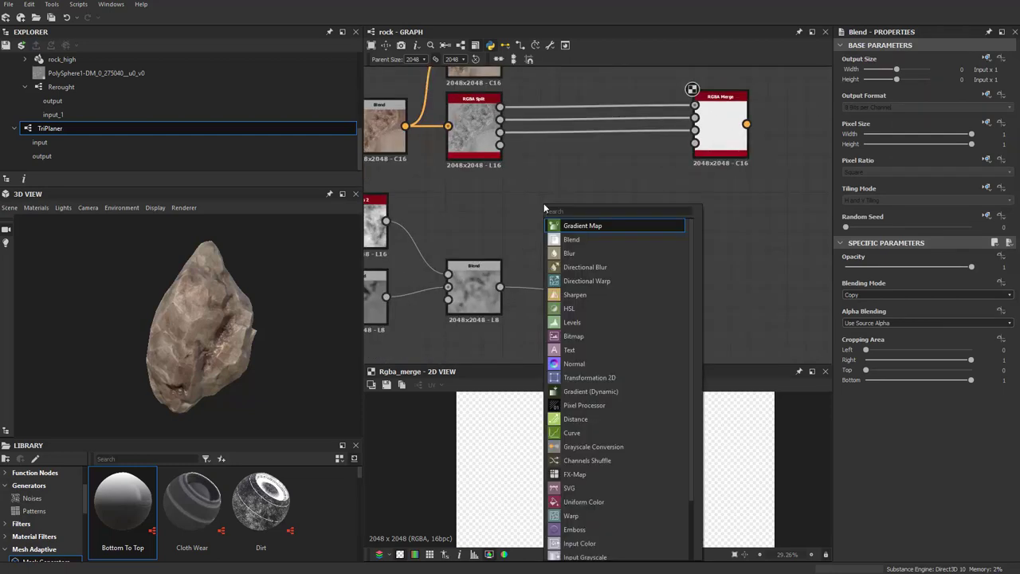
text(invert)
key(Down)
key(Return)
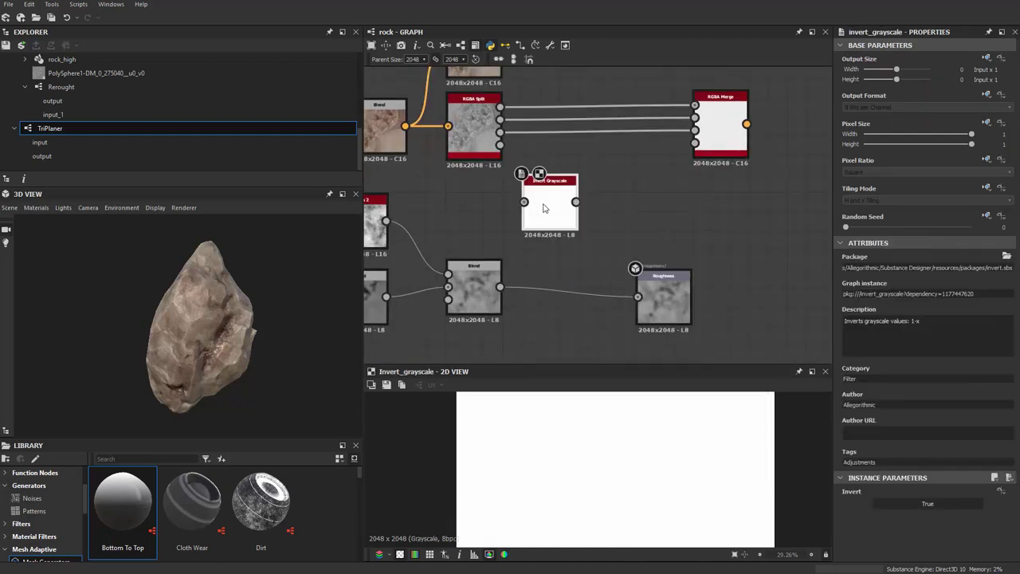
drag(550, 207, 568, 208)
drag(499, 287, 543, 202)
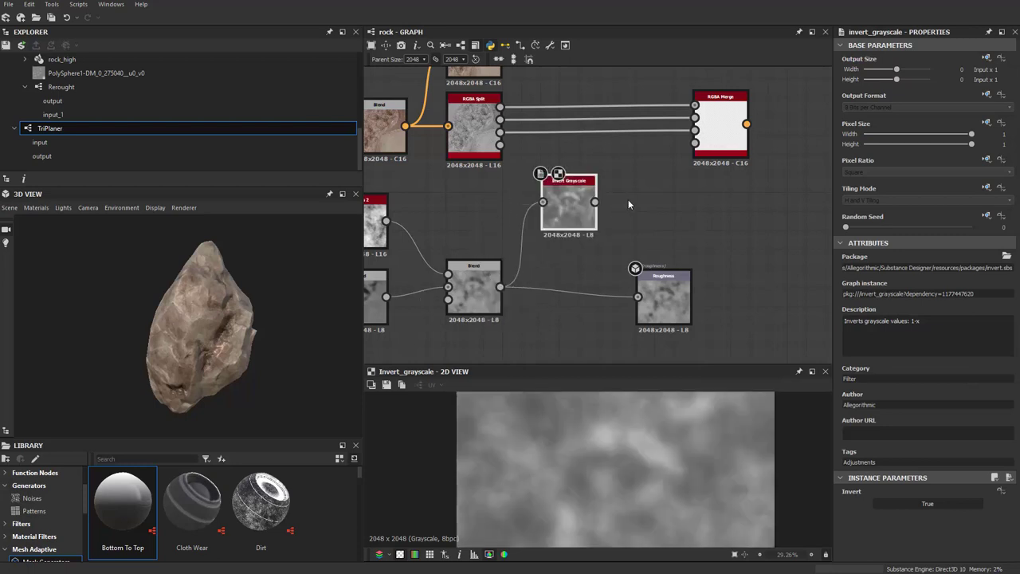
Preview the RGBA Merge result and bring the rest of the graph into view.
click(720, 140)
scroll(721, 140, up, 2)
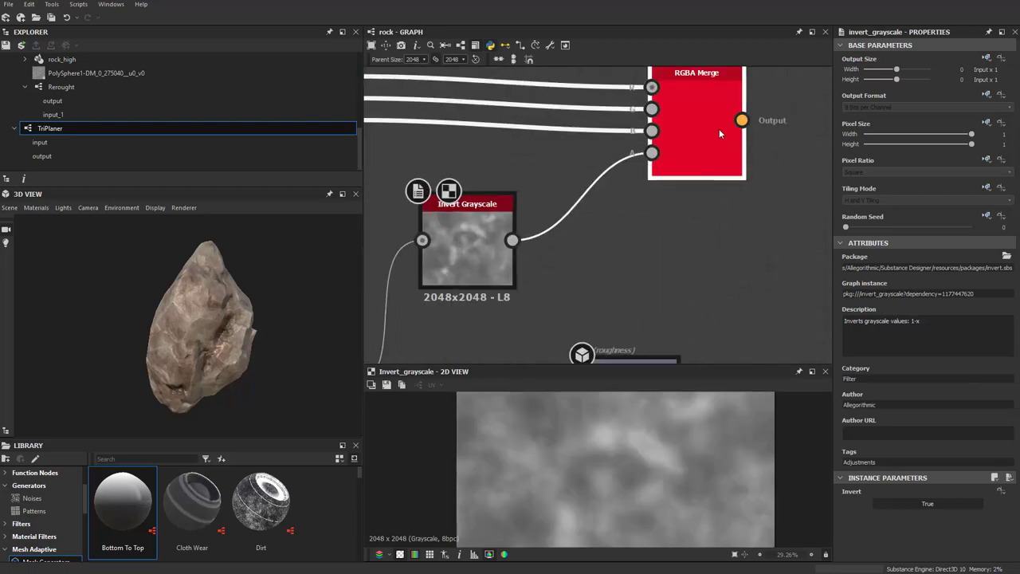
scroll(718, 128, down, 2)
double_click(704, 131)
scroll(715, 121, up, 1)
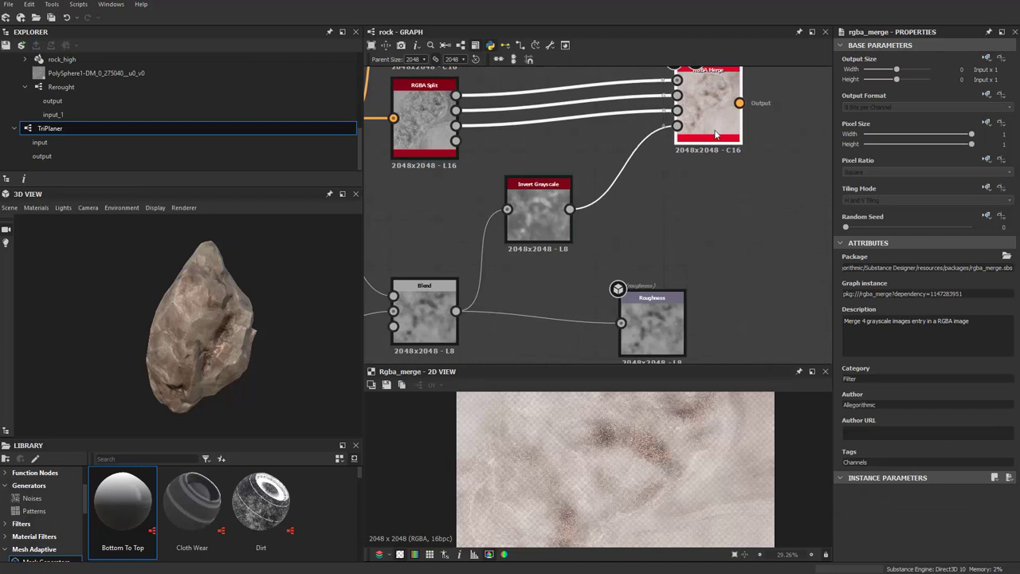
scroll(711, 145, down, 3)
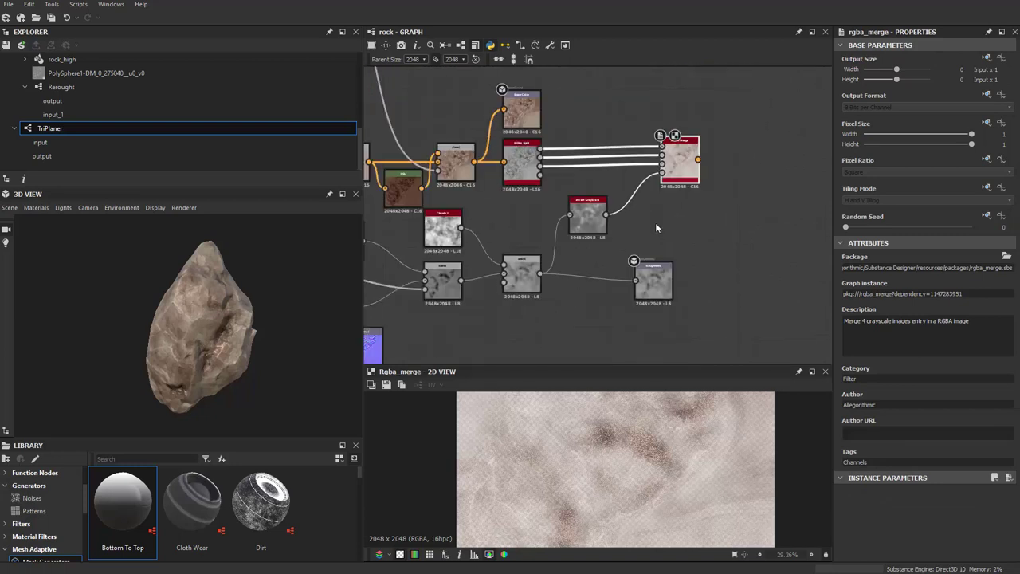
mouse_move(575, 332)
middle_down()
mouse_move(604, 249)
mouse_move(569, 239)
middle_up()
Insert a Normal Invert node after Normal Combine.
drag(568, 239, 706, 239)
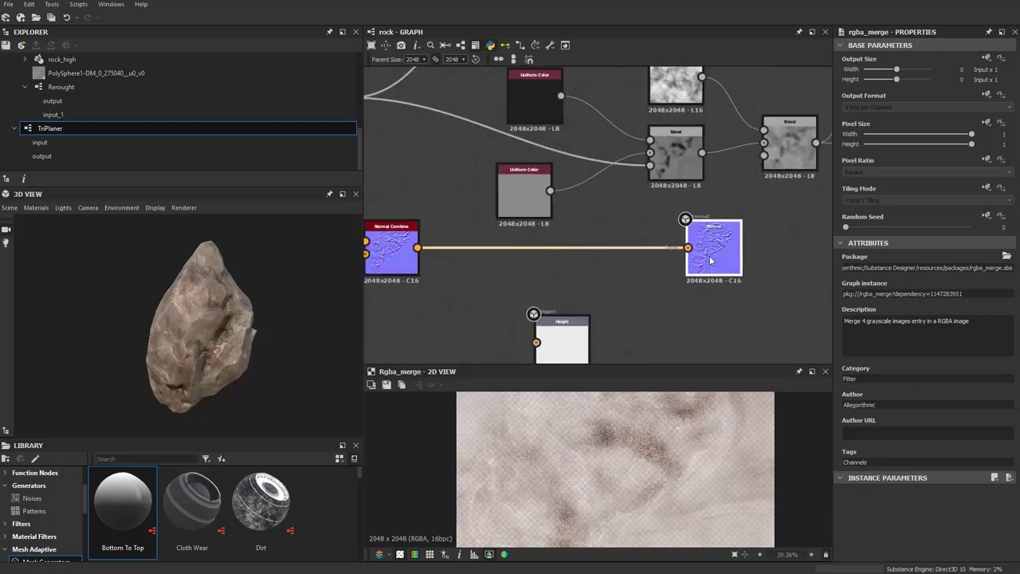
scroll(555, 276, up, 2)
scroll(632, 273, up, 1)
double_click(566, 251)
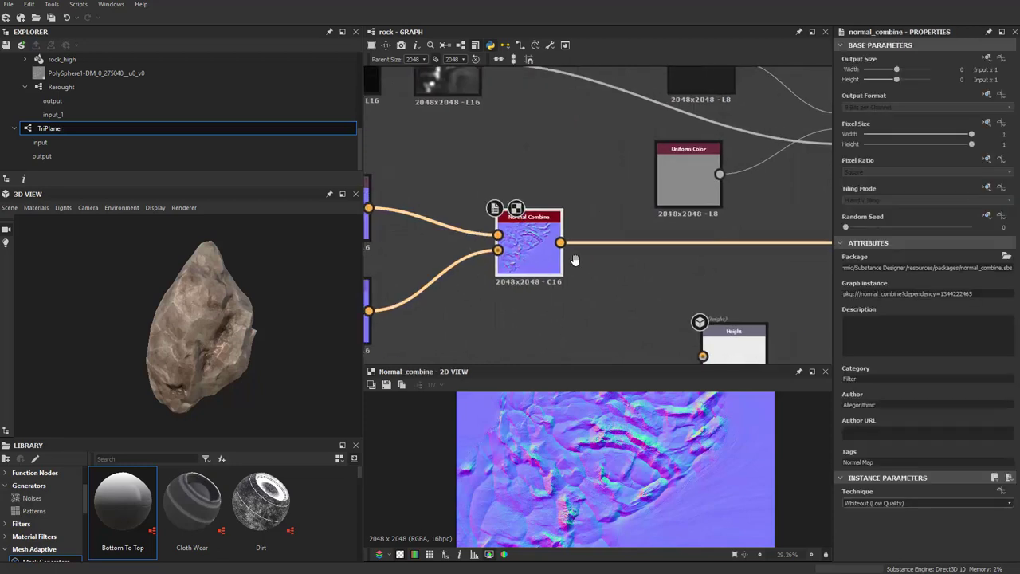
middle_drag(666, 281, 600, 273)
key(space)
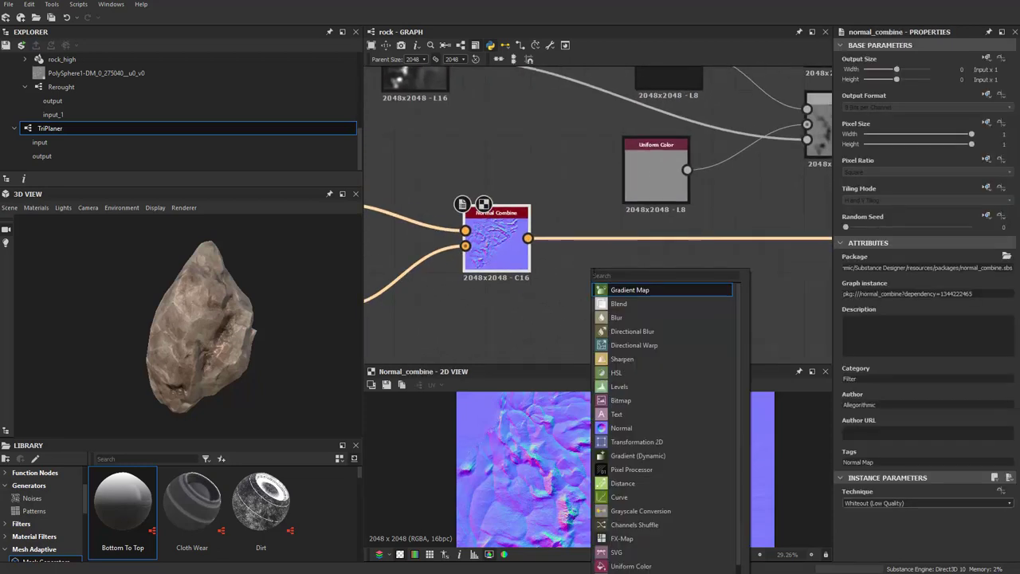
text(invert)
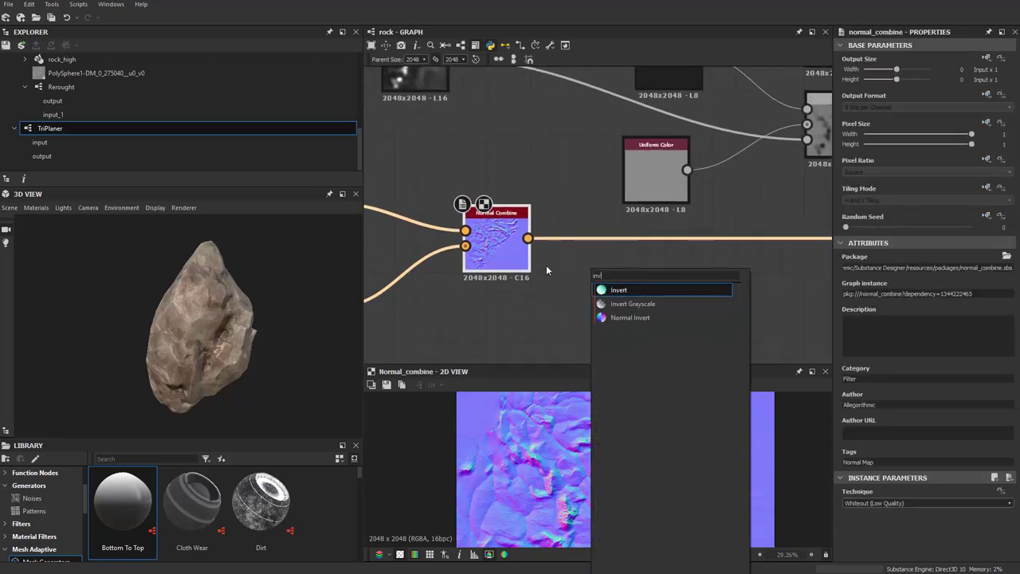
key(Down)
key(Down)
key(Return)
drag(610, 239, 609, 285)
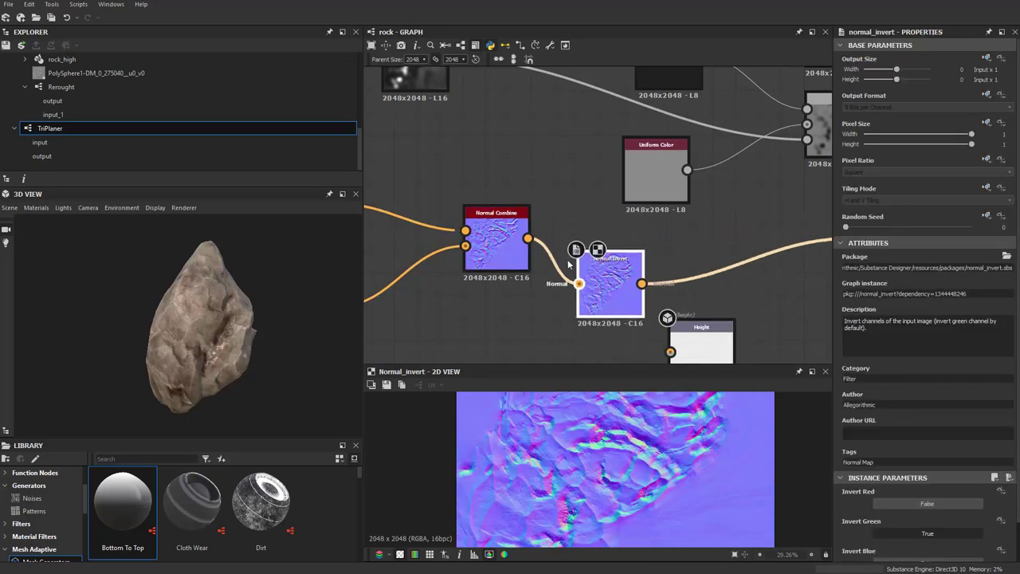
Move Normal Invert up beside RGBA Merge, shift RGBA Merge right, and preview its output.
scroll(503, 255, down, 2)
scroll(503, 255, down, 1)
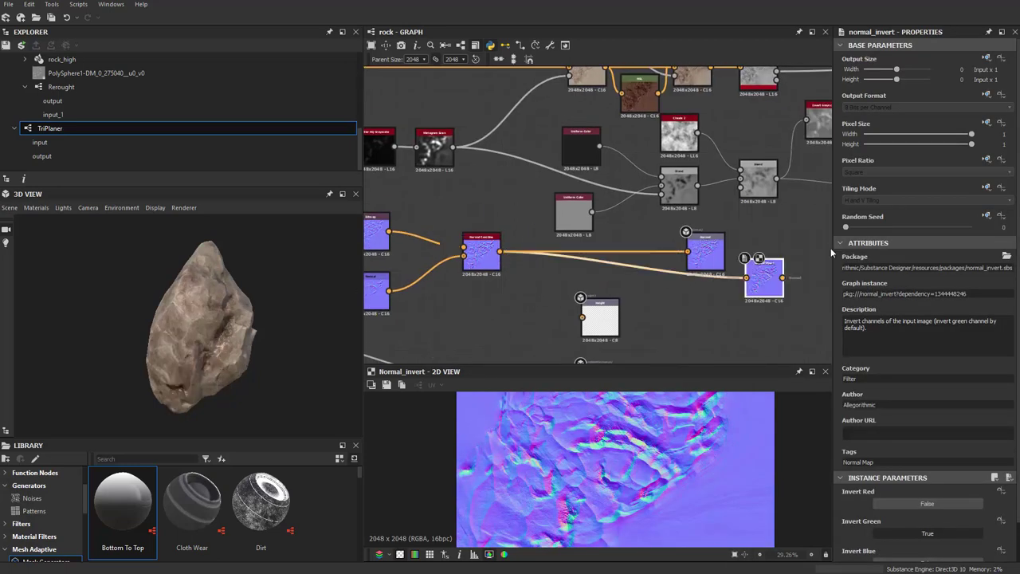
middle_drag(552, 290, 517, 361)
drag(514, 351, 699, 240)
drag(552, 163, 685, 163)
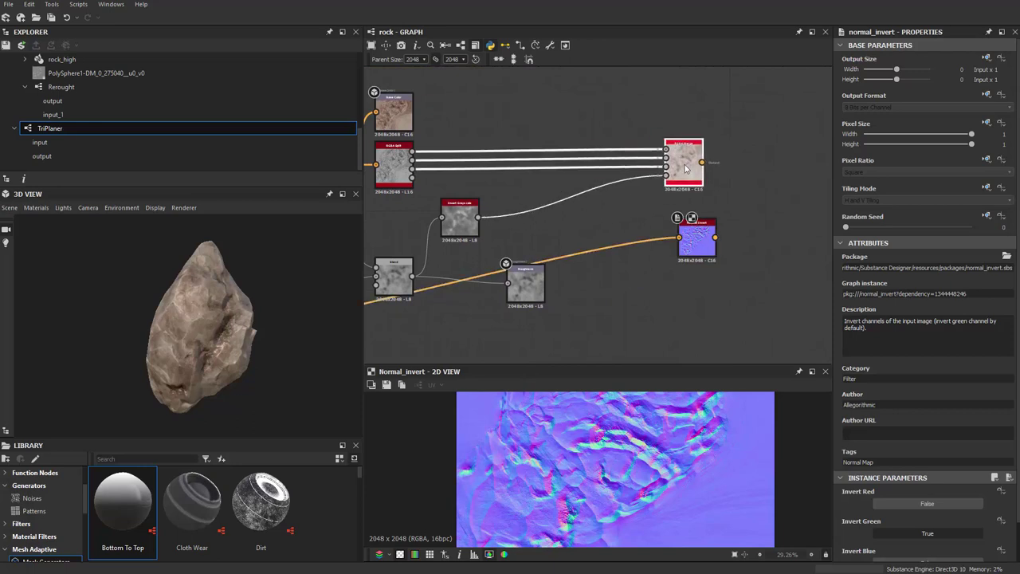
scroll(685, 163, up, 3)
click(713, 200)
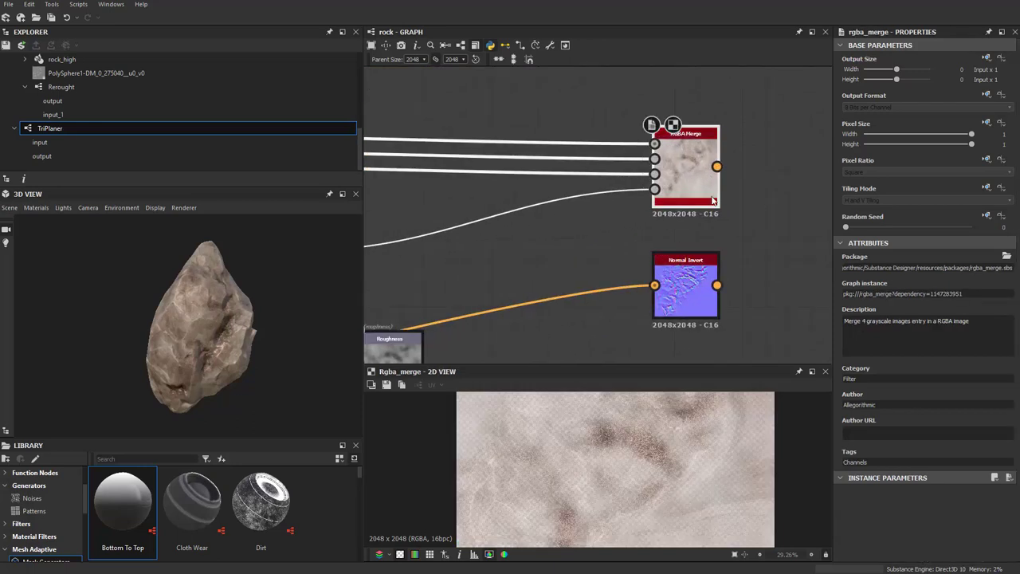
Save the RGBA Merge output as the Targa image Rock_Albedo.
click(387, 384)
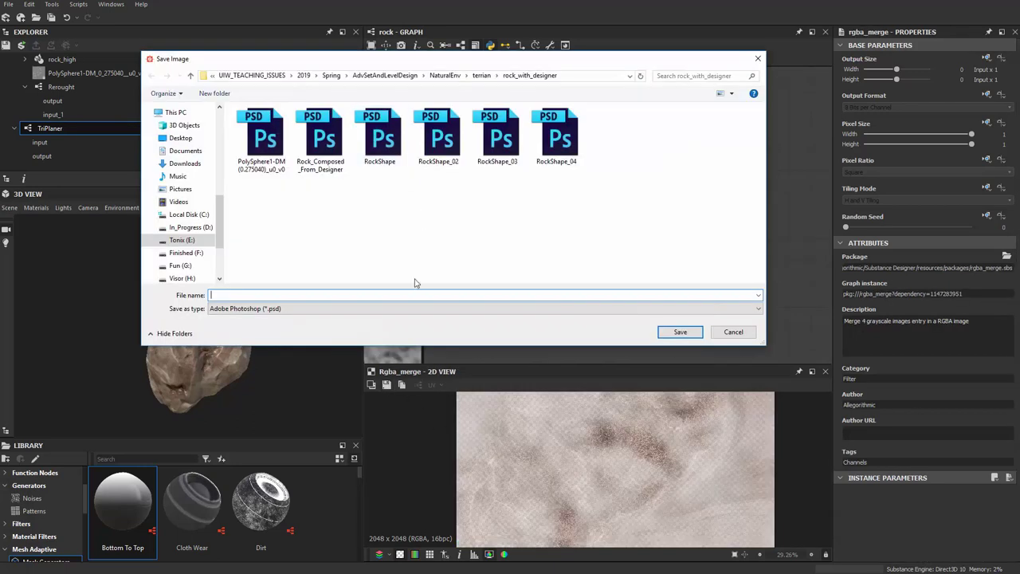
click(371, 309)
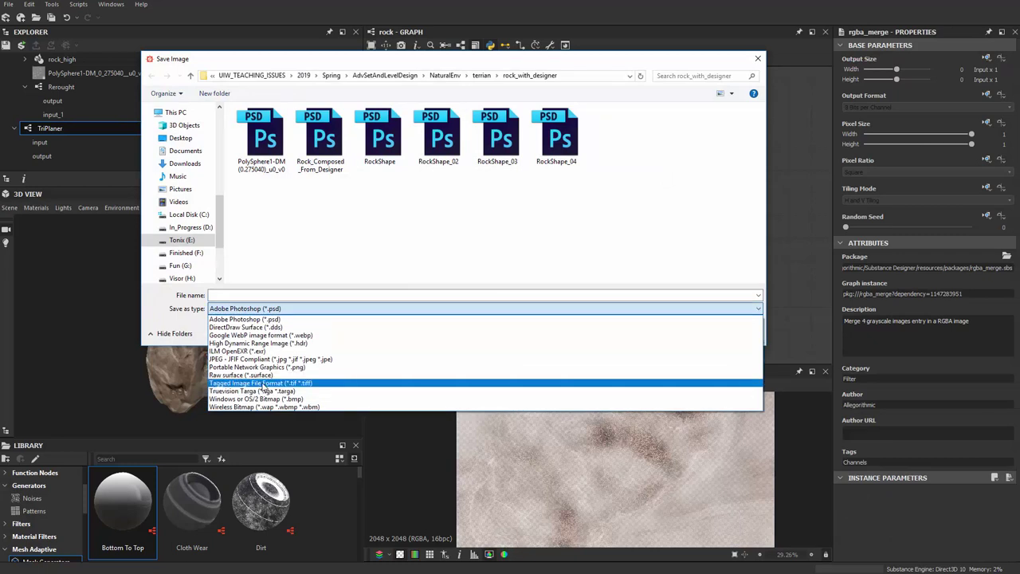
click(253, 390)
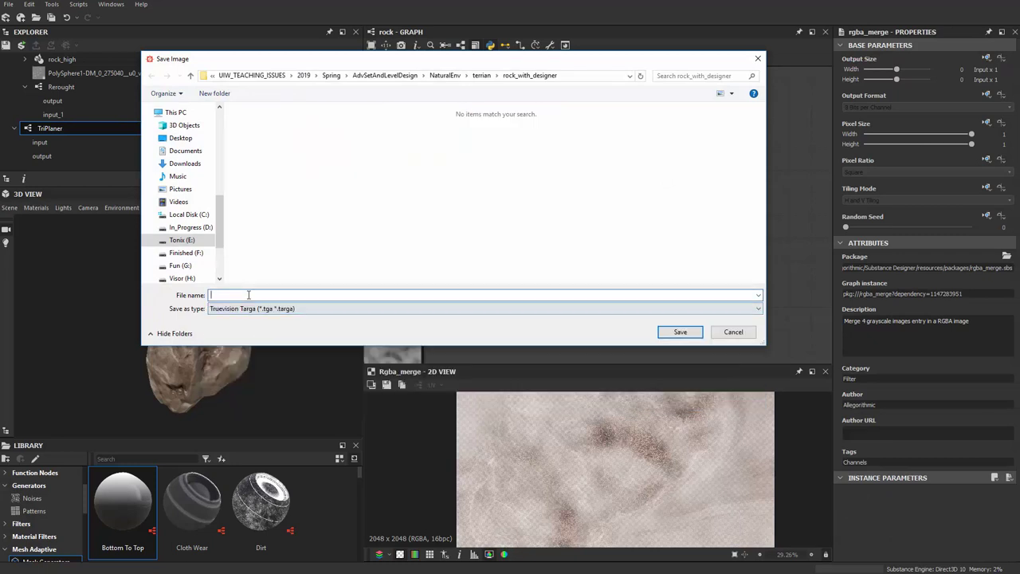
text(Rock)
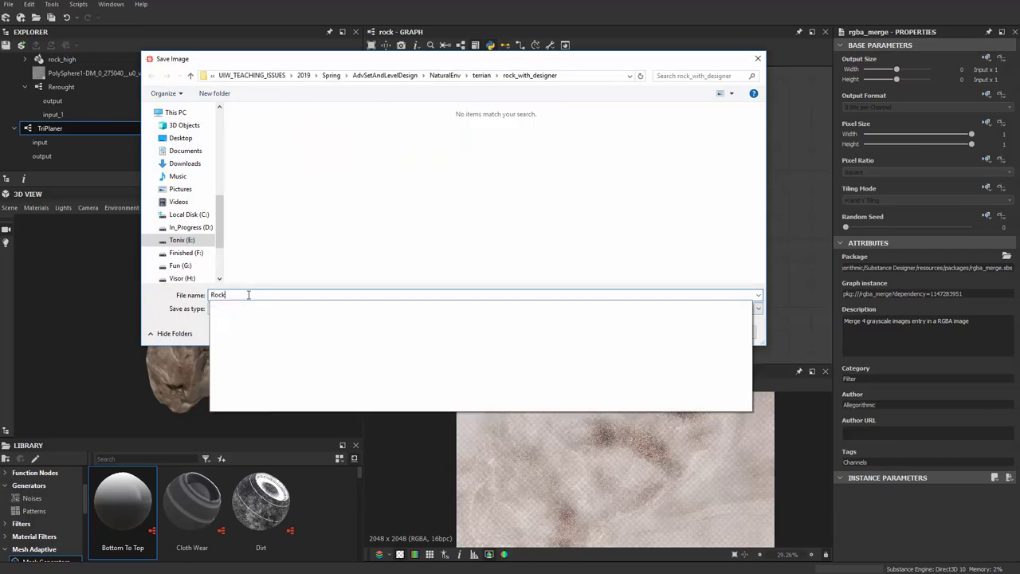
text(_)
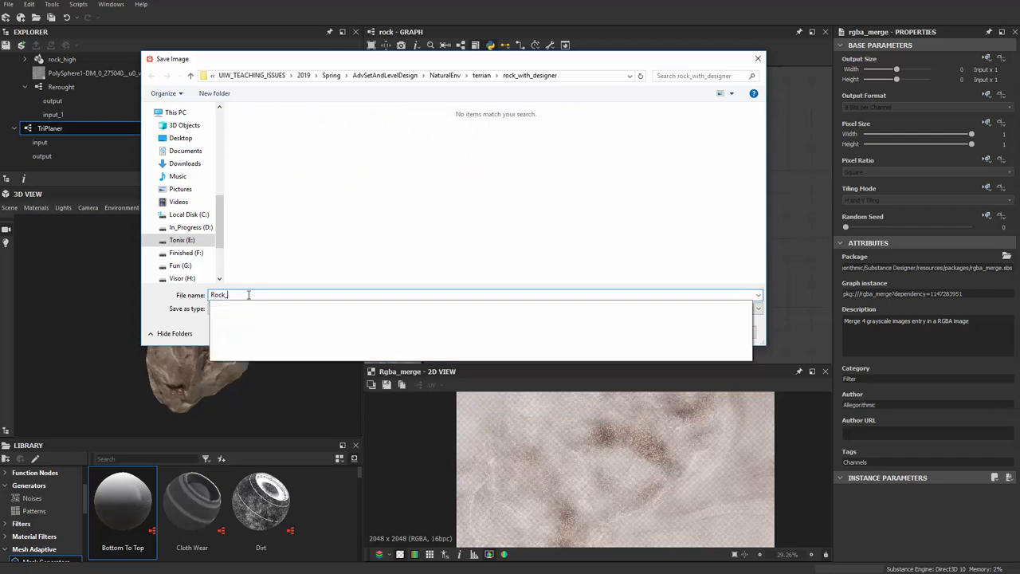
text(Albedo)
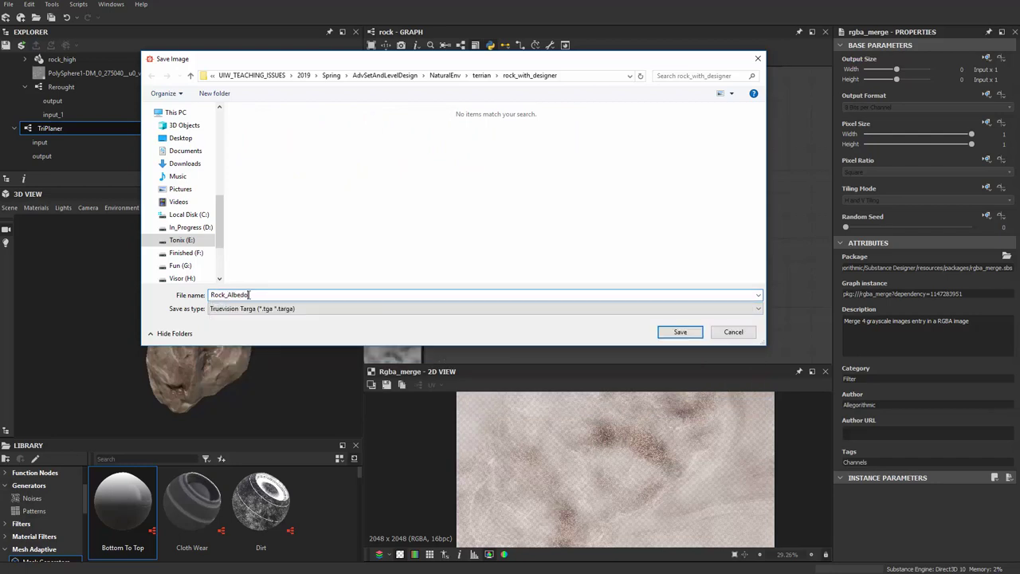
key(Return)
Save the Normal Invert output as the Rock_NM normal map image.
click(686, 274)
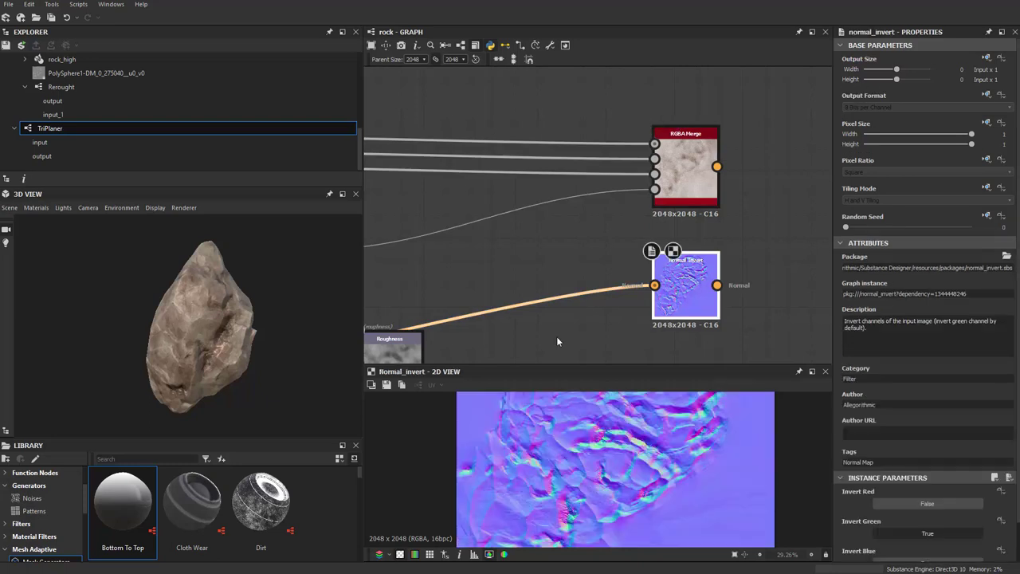
click(386, 384)
text(R)
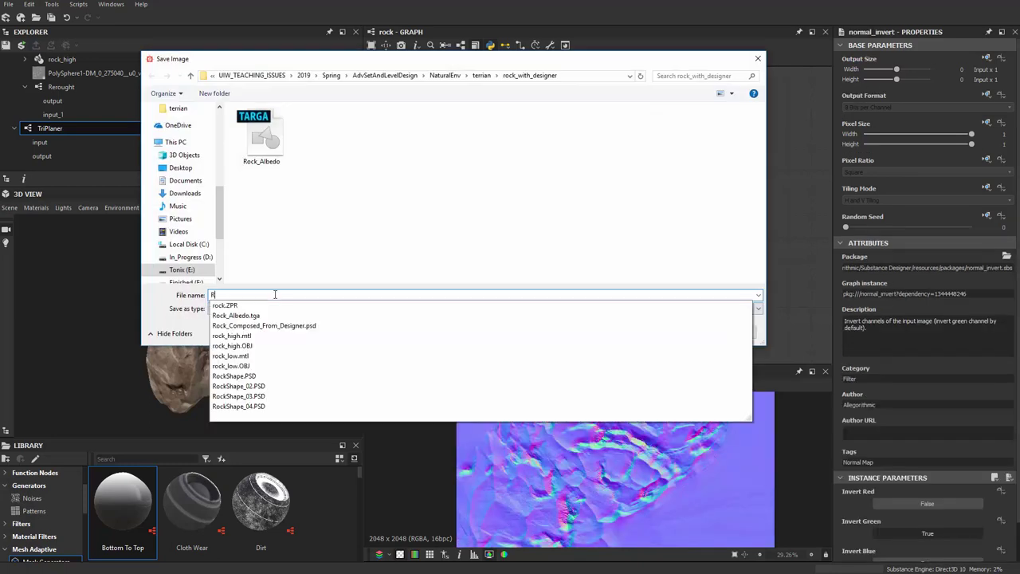
text(k_N)
key(Return)
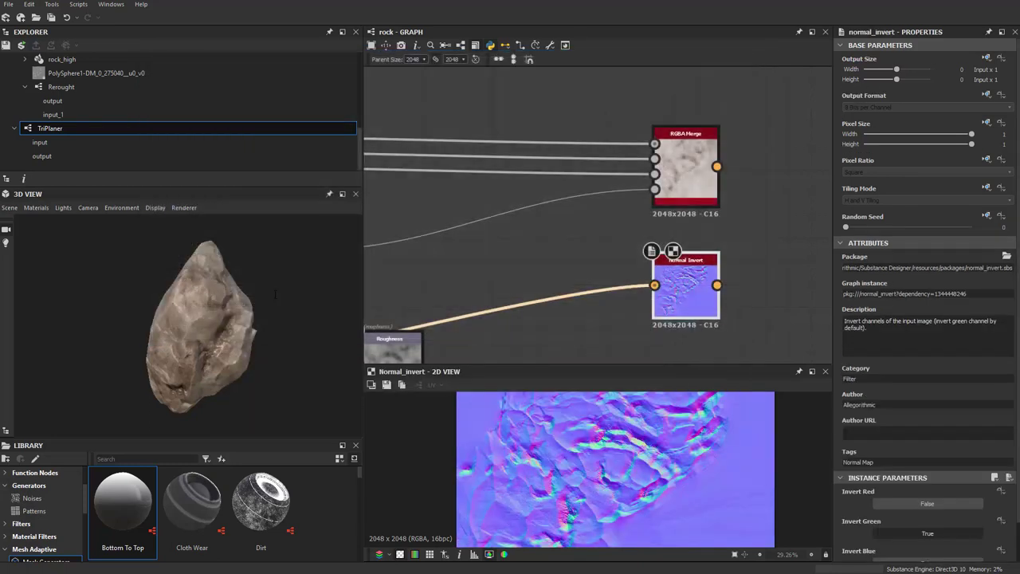
Zoom and orbit the 3D view to inspect the textured rock's surface up close.
scroll(549, 171, down, 2)
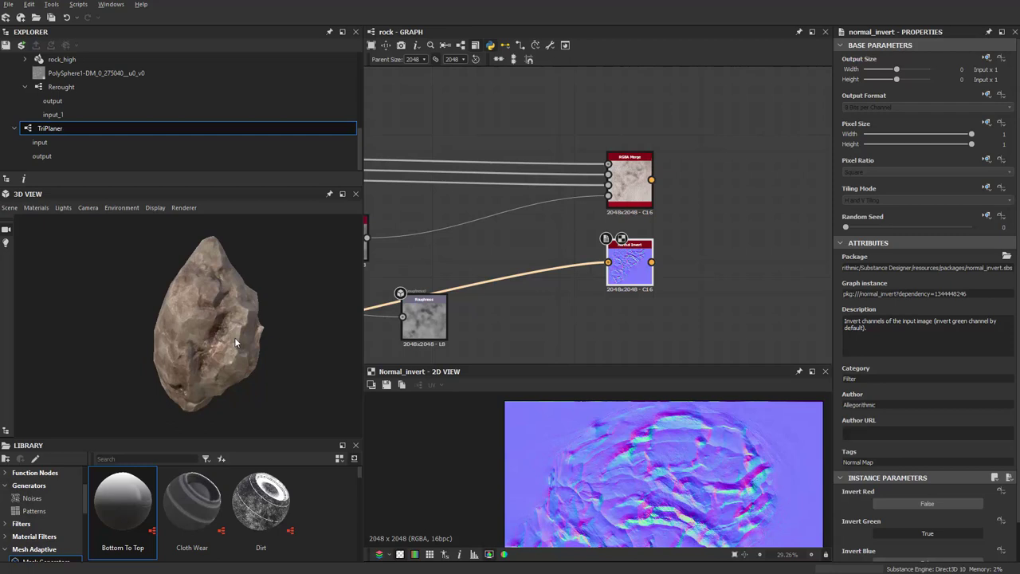
scroll(235, 337, up, 5)
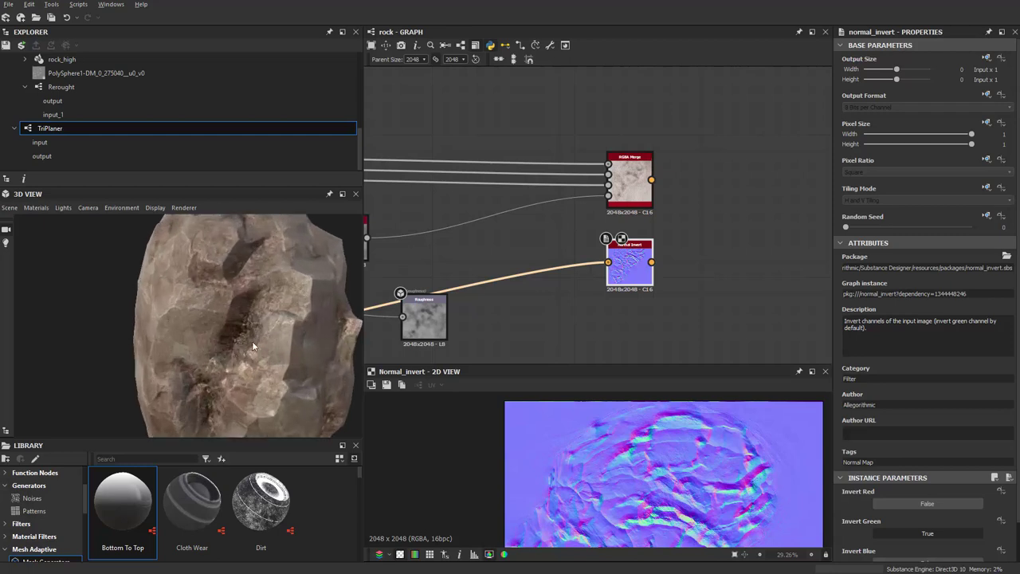
mouse_move(234, 337)
mouse_down()
mouse_move(265, 348)
mouse_move(229, 311)
mouse_move(207, 333)
mouse_move(90, 334)
mouse_move(224, 341)
mouse_up()
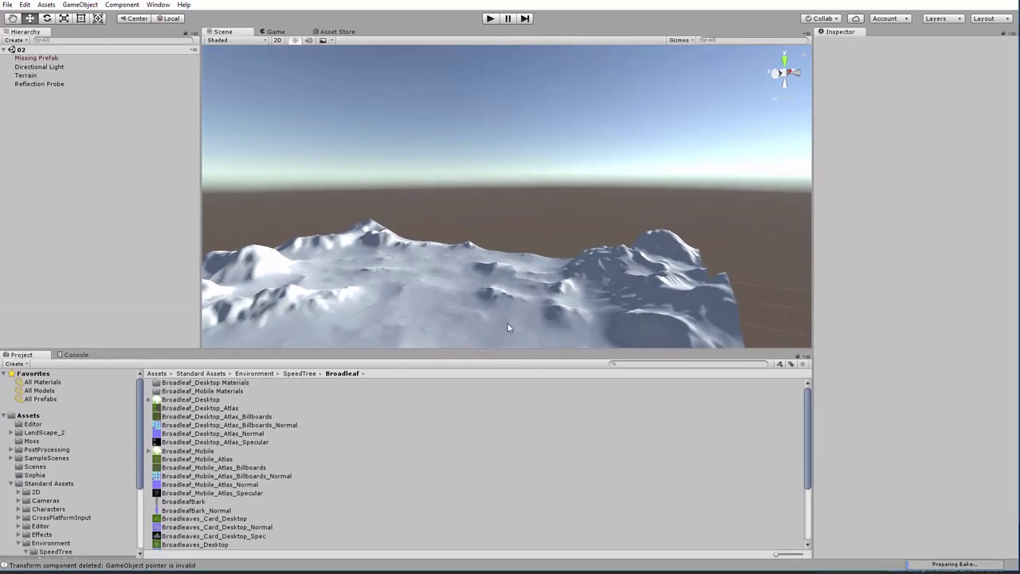
Delete the Terrain object from the scene.
click(507, 322)
key(Delete)
click(414, 451)
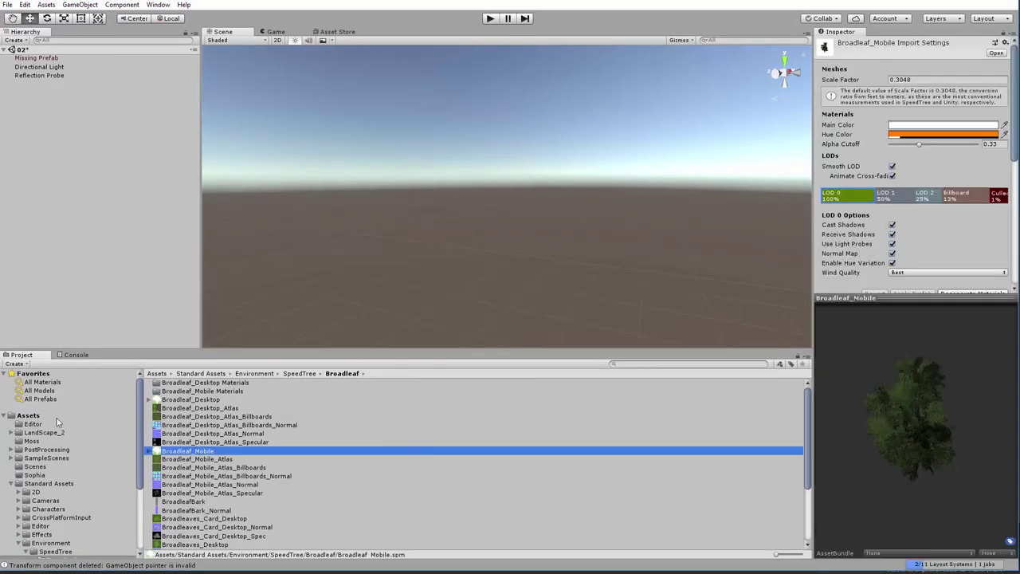
Create a new Rock folder in Assets and open it.
click(42, 416)
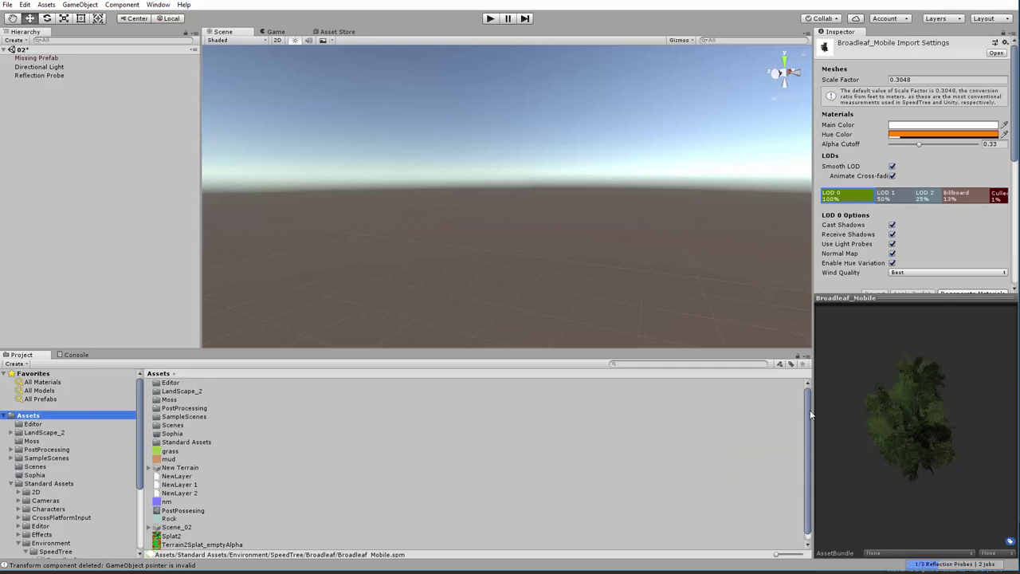
drag(793, 554, 799, 554)
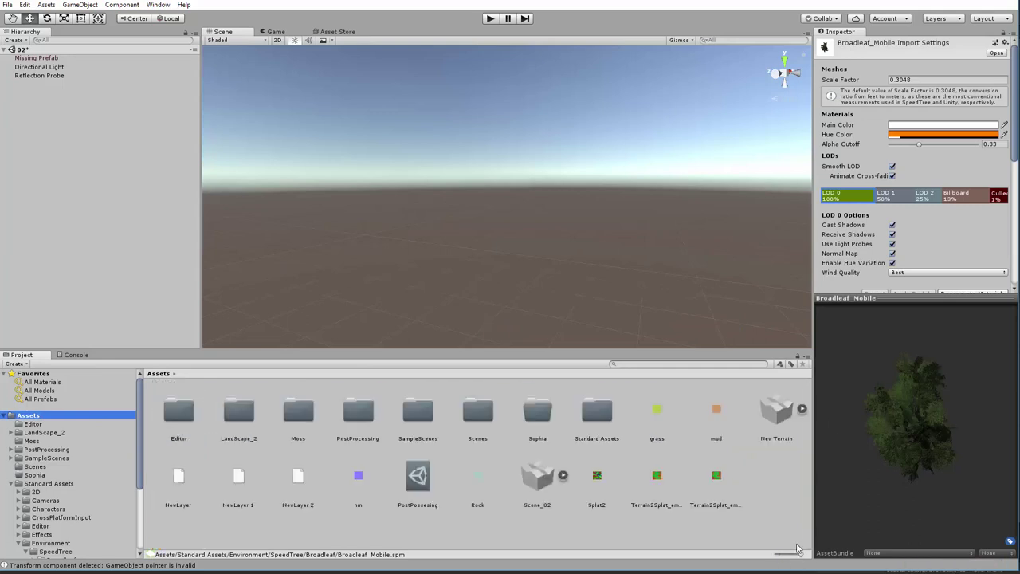
right_click(529, 532)
mouse_move(606, 537)
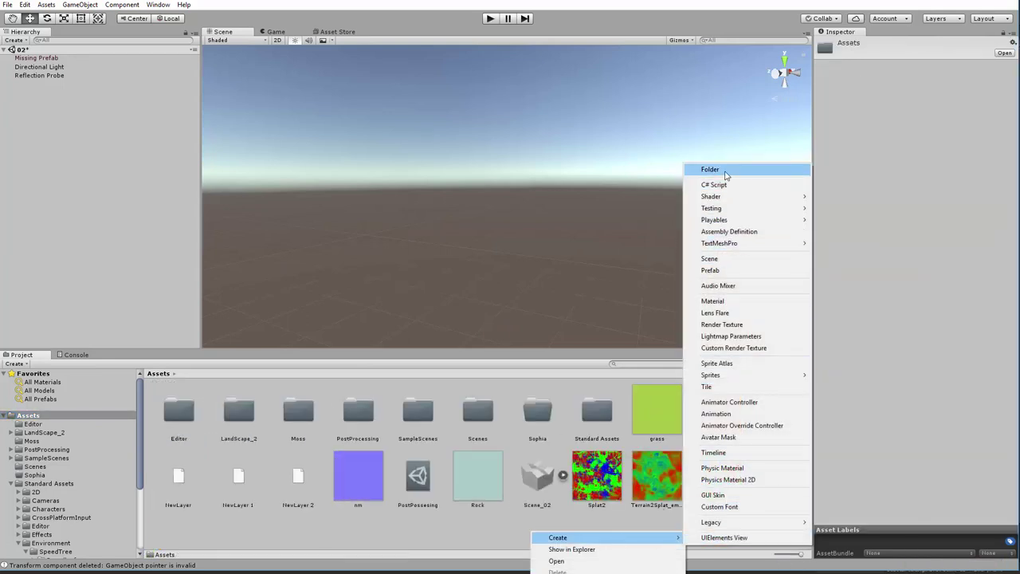
click(709, 170)
text(Rock)
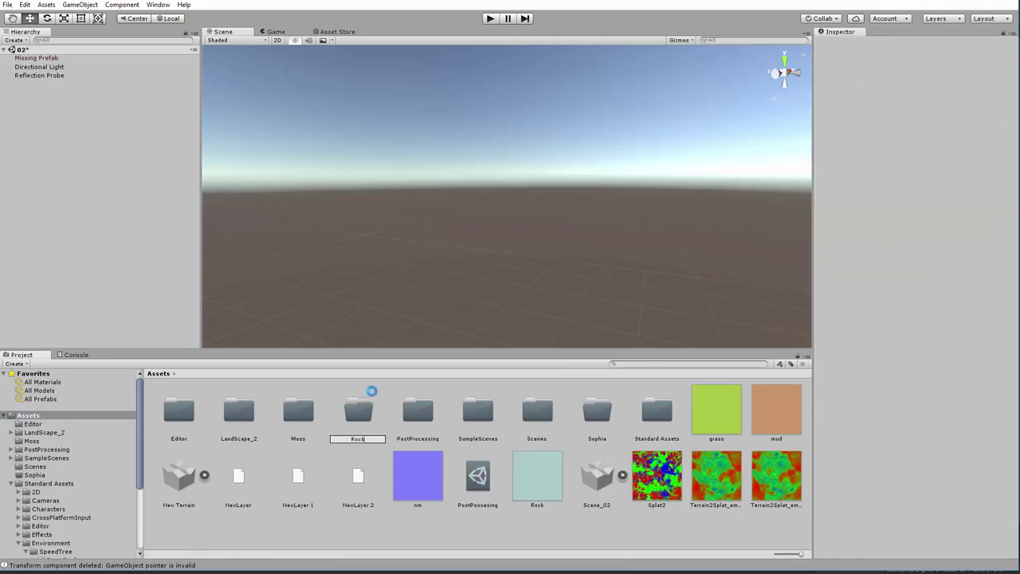
double_click(357, 408)
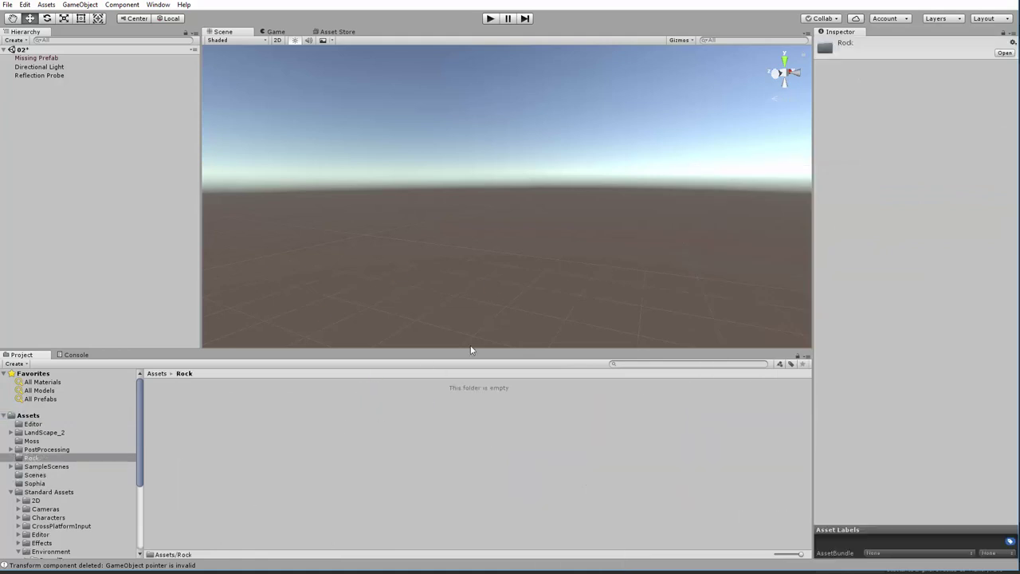
Import the rock_low mesh from rock_with_designer into the Rock folder.
right_click(406, 423)
mouse_move(431, 429)
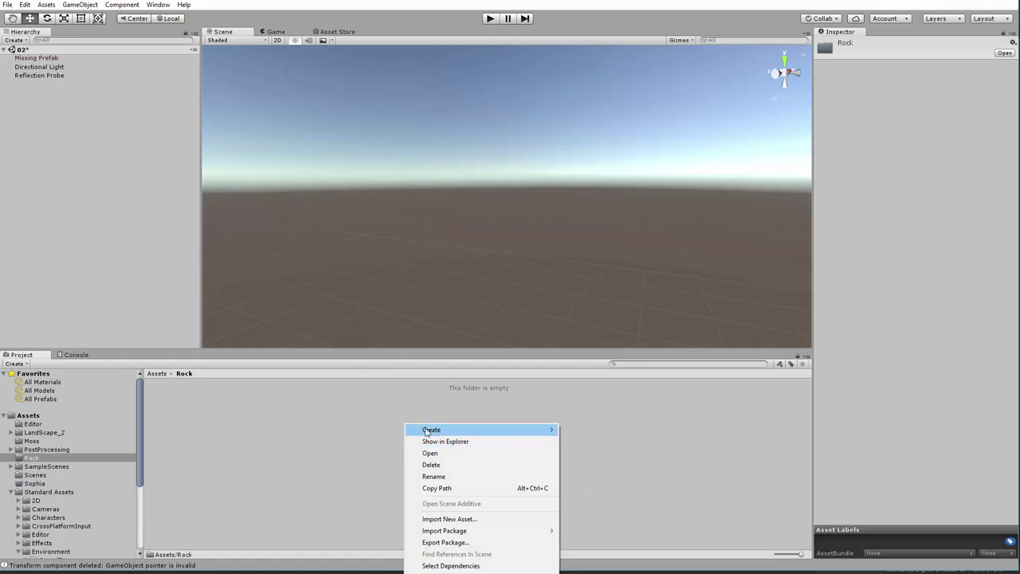
click(448, 519)
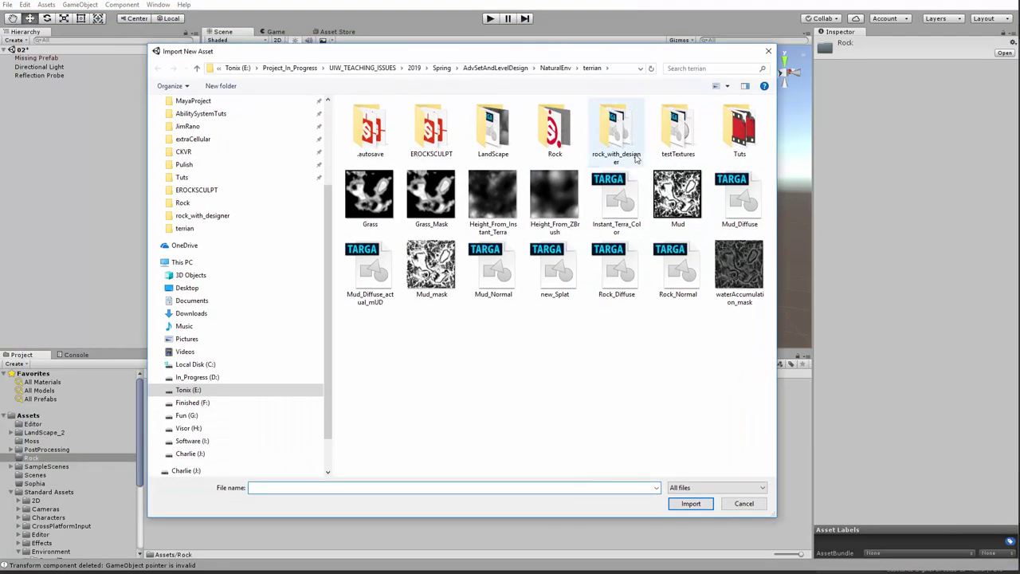
double_click(615, 135)
double_click(615, 130)
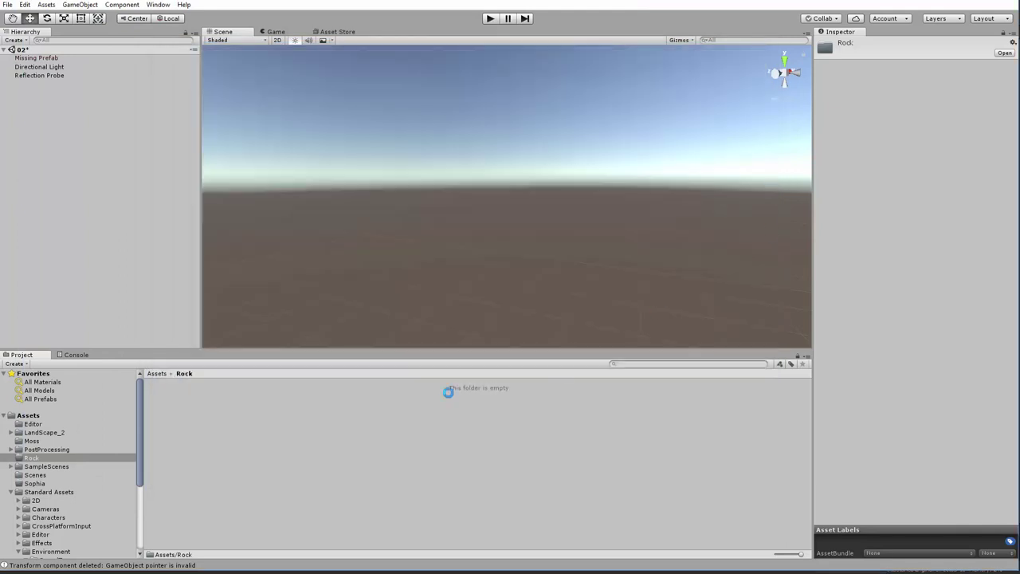
Import Rock_Albedo and Rock_NM, set Rock_NM to Normal map, and select rock_low.
right_click(368, 412)
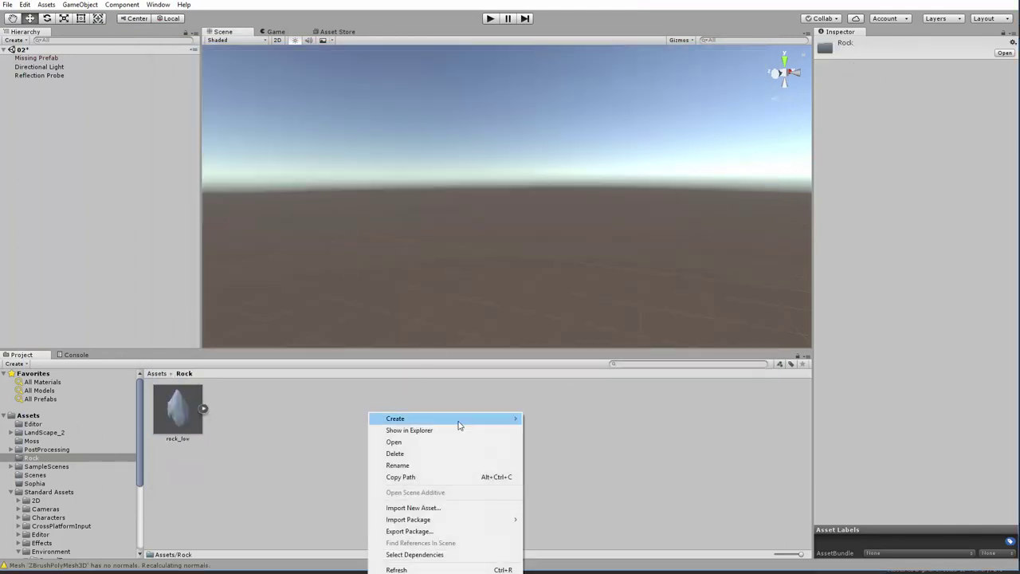
click(416, 510)
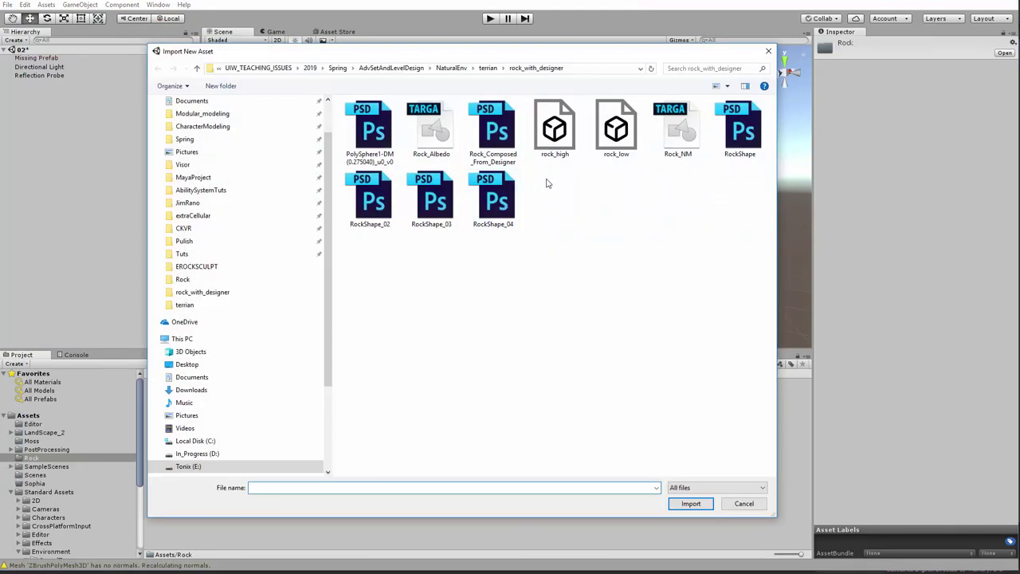
ctrl+click(431, 129)
click(690, 503)
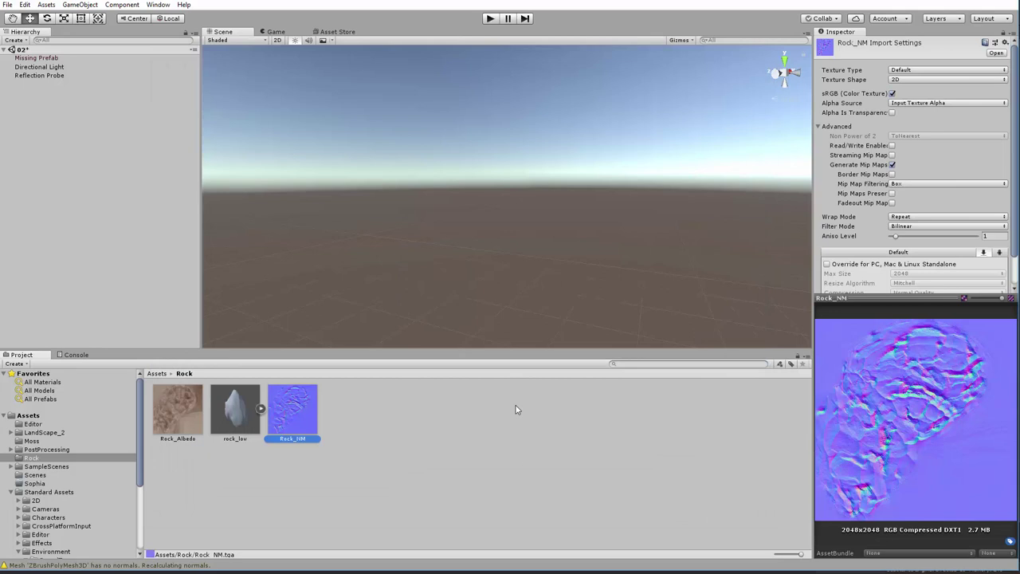
click(924, 71)
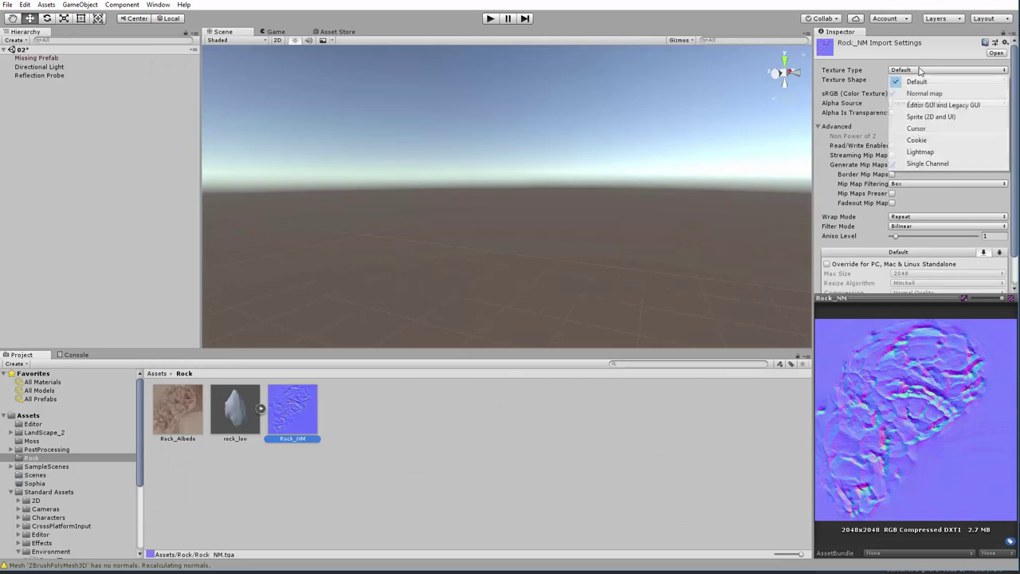
click(918, 91)
scroll(989, 236, down, 1)
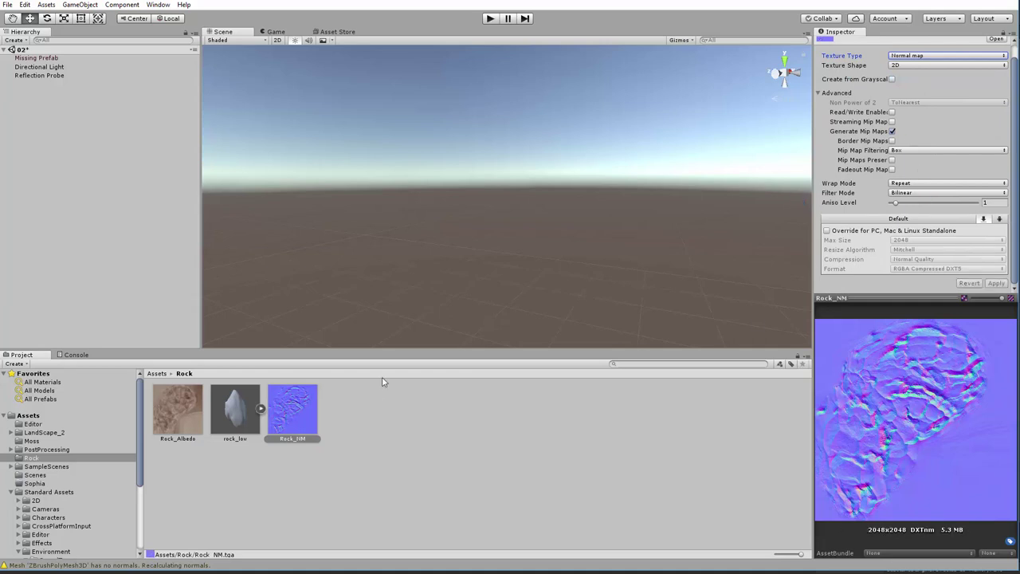
click(332, 459)
click(244, 417)
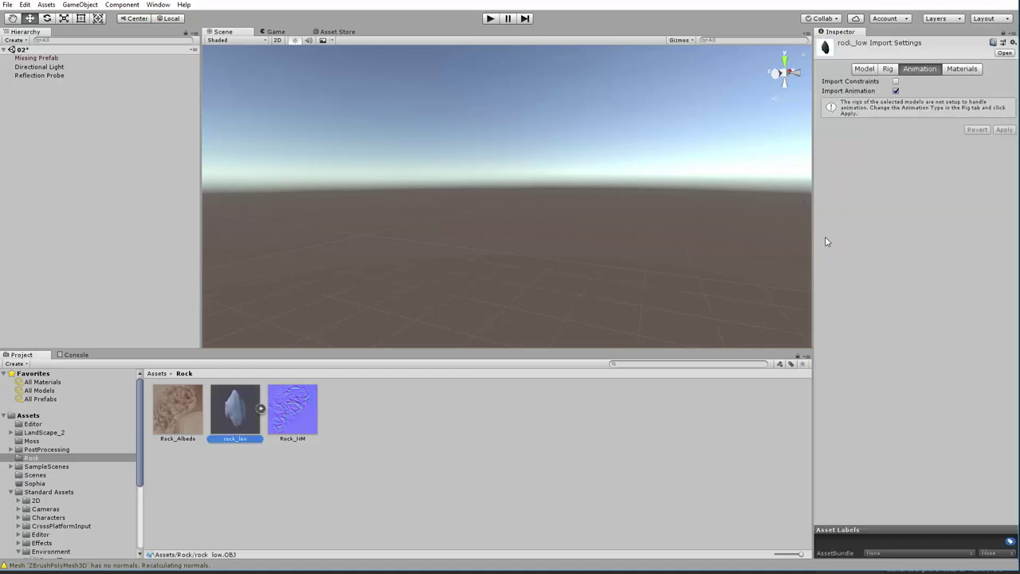
Create a RockMtl material with Rock_Albedo as albedo and smoothness source Albedo Alpha.
right_click(402, 415)
mouse_move(478, 420)
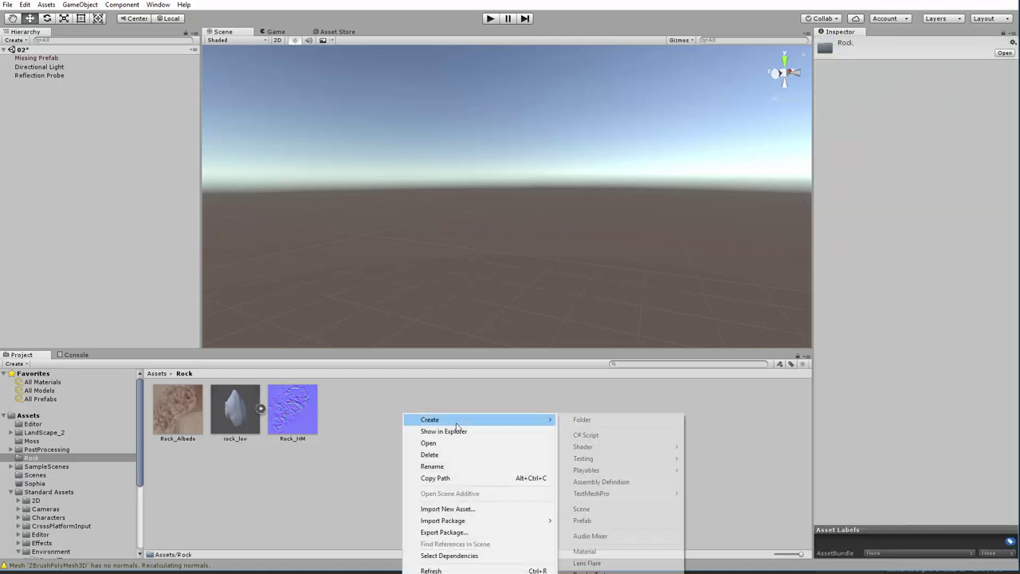
click(585, 550)
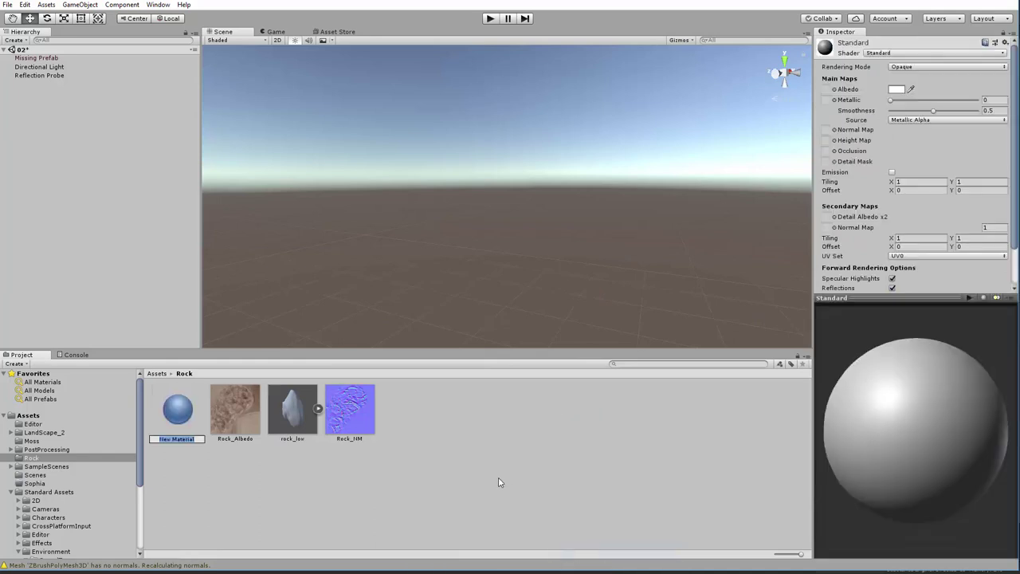
text(RockMtl)
key(Return)
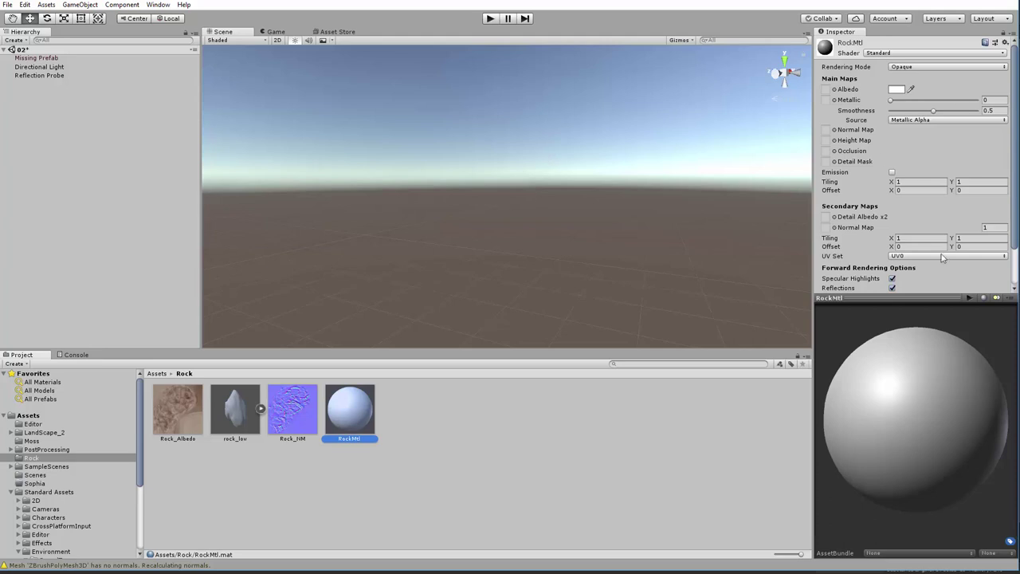
drag(813, 166, 706, 167)
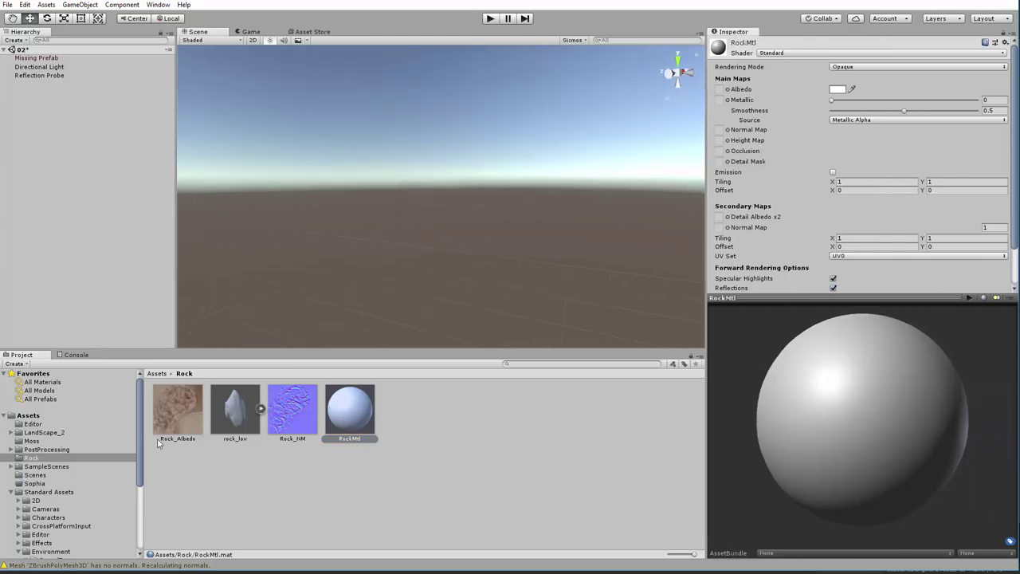
drag(193, 416, 722, 133)
drag(719, 94, 720, 90)
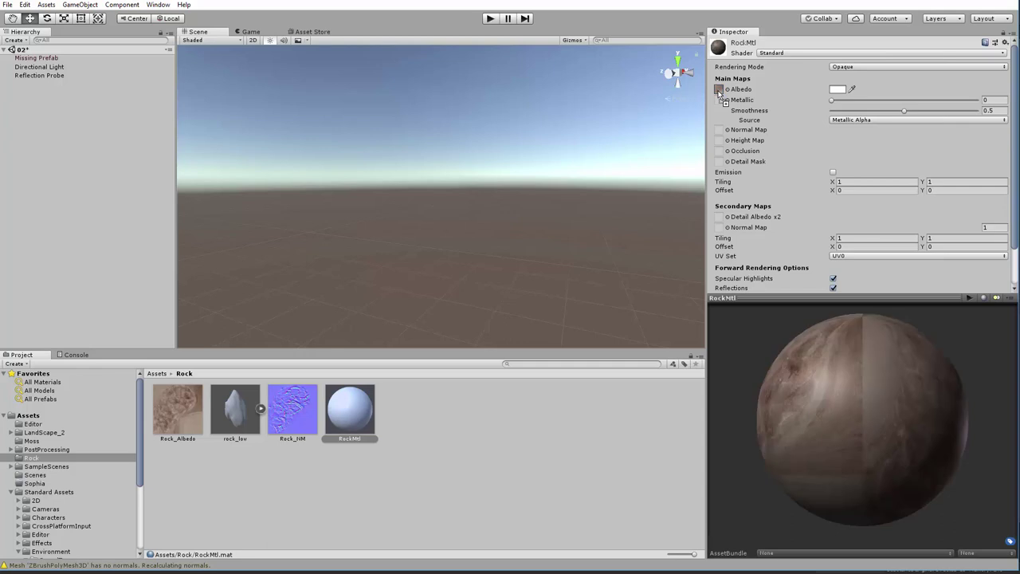
click(873, 124)
click(883, 120)
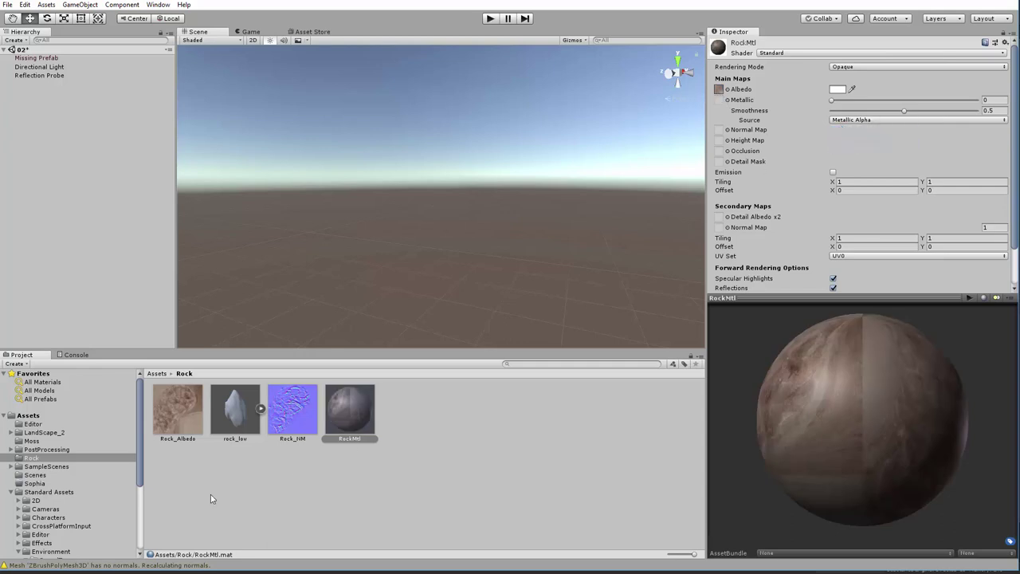
Assign Rock_NM as RockMtl's normal map and place rock_low in the scene with RockMtl.
drag(299, 417, 735, 181)
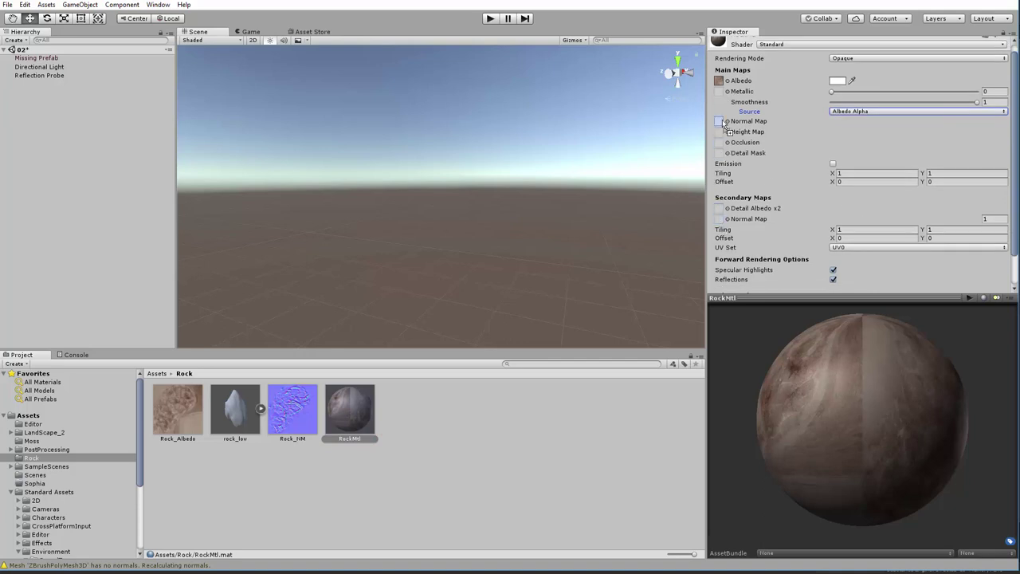
drag(713, 125, 718, 121)
mouse_move(849, 403)
mouse_down()
mouse_move(807, 412)
mouse_move(857, 341)
mouse_up()
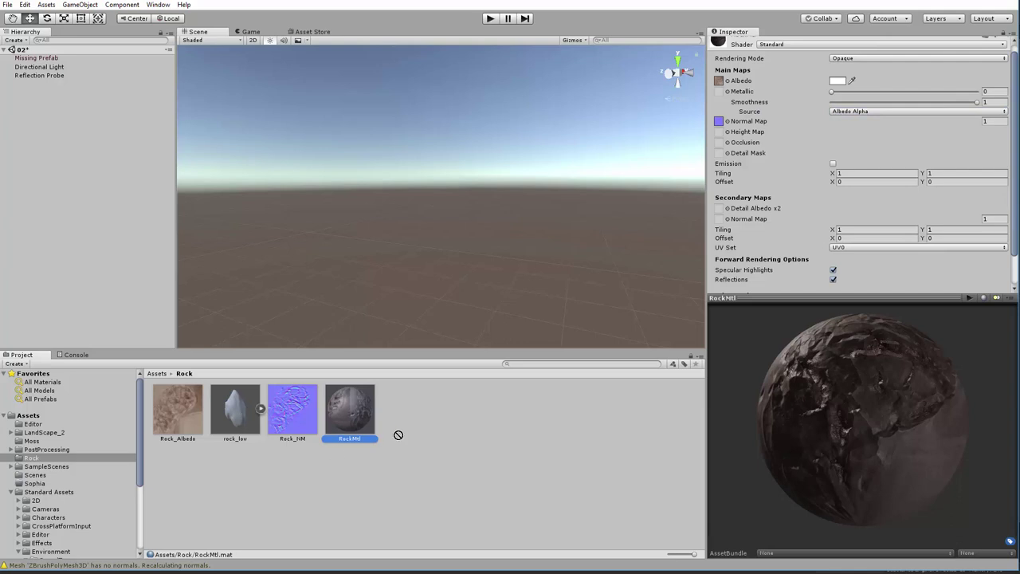
drag(244, 419, 437, 291)
mouse_move(349, 411)
mouse_down()
mouse_move(446, 319)
mouse_move(400, 256)
mouse_move(511, 183)
mouse_move(394, 217)
mouse_move(375, 243)
mouse_move(437, 239)
mouse_up()
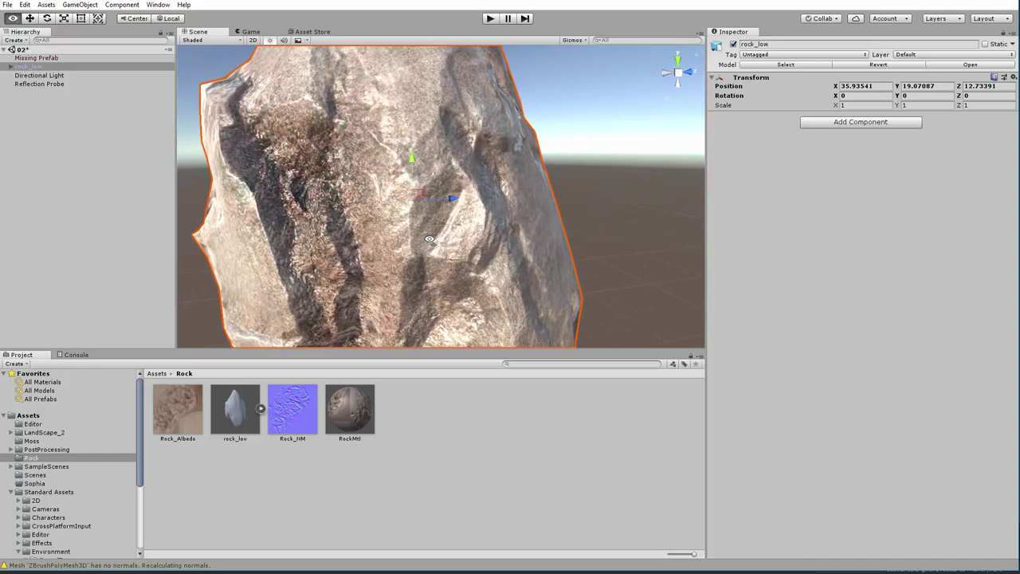
Tip rock_low onto its side and enlarge it to about 2x.
scroll(358, 223, down, 5)
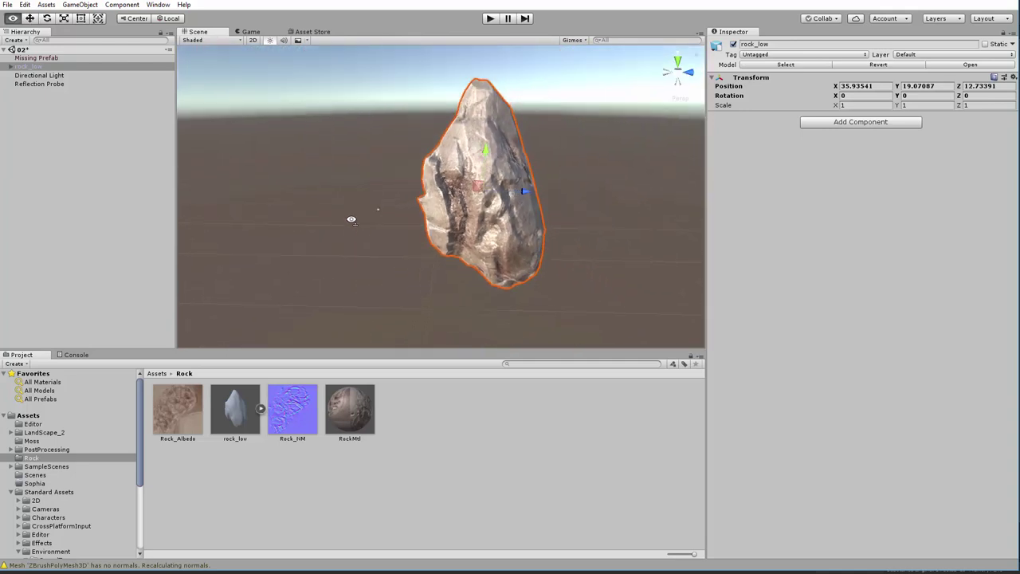
scroll(347, 219, up, 3)
click(559, 152)
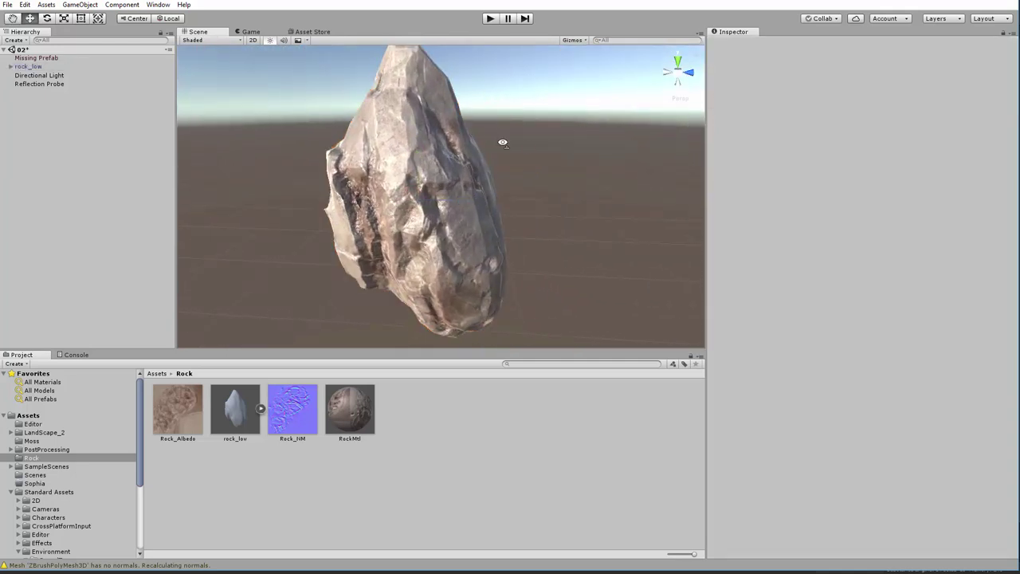
scroll(502, 142, down, 2)
key(ctrl+z)
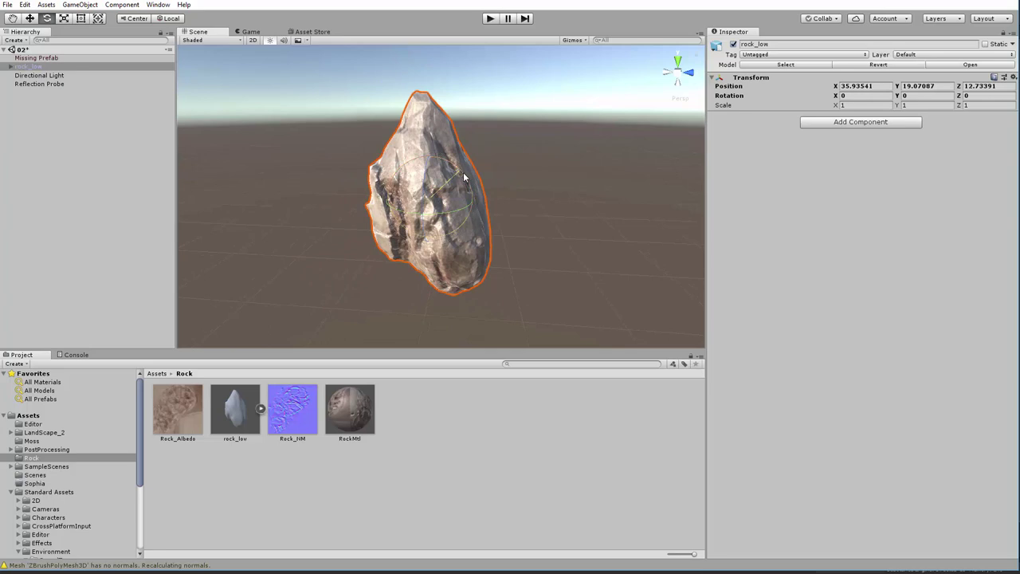
drag(465, 177, 519, 278)
key(r)
mouse_move(437, 201)
mouse_down()
mouse_move(469, 181)
mouse_move(492, 190)
mouse_move(470, 220)
mouse_move(433, 191)
mouse_move(450, 219)
mouse_move(447, 198)
mouse_move(451, 227)
mouse_move(480, 165)
mouse_up()
key(e)
click(446, 196)
key(w)
Duplicate the rock and turn the copy to a new angle.
key(ctrl+d)
key(e)
mouse_move(511, 102)
mouse_down()
mouse_move(483, 114)
mouse_move(474, 149)
mouse_move(483, 116)
mouse_move(466, 152)
mouse_move(391, 197)
mouse_move(452, 183)
mouse_move(417, 167)
mouse_move(404, 192)
mouse_move(437, 135)
mouse_move(497, 91)
mouse_move(439, 106)
mouse_move(415, 185)
mouse_up()
key(w)
Duplicate again and rotate the third rock into the cluster.
key(w)
key(e)
key(ctrl+d)
key(w)
key(ctrl+z)
key(ctrl+y)
key(e)
mouse_move(487, 184)
mouse_down()
mouse_move(423, 232)
mouse_move(353, 218)
mouse_move(459, 208)
mouse_move(443, 179)
mouse_move(446, 199)
mouse_move(434, 211)
mouse_move(442, 195)
mouse_move(415, 196)
mouse_move(470, 186)
mouse_move(447, 201)
mouse_up()
key(w)
Adjust the third rock's rotation and nudge it into place in the cluster.
key(e)
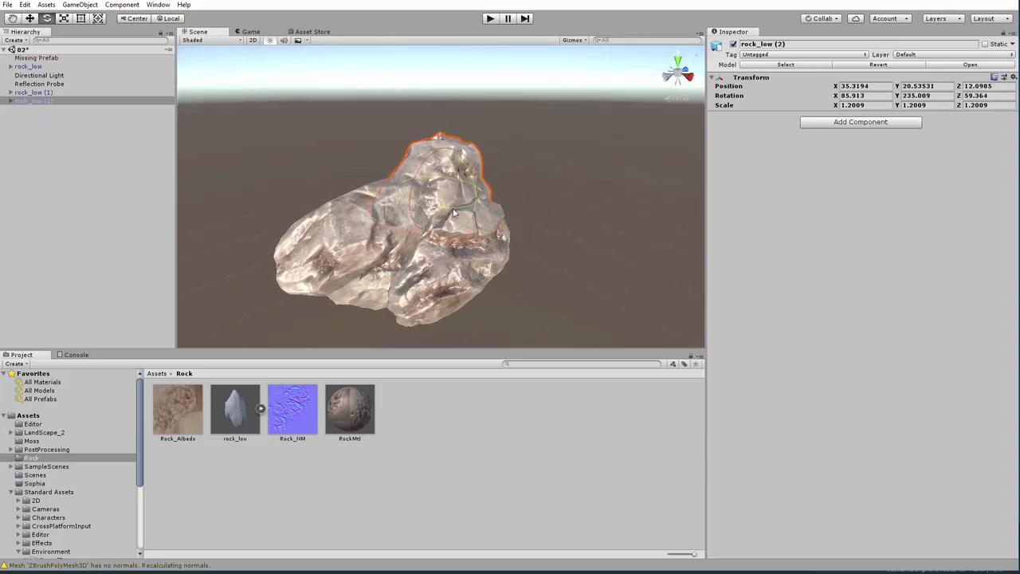
drag(424, 183, 420, 221)
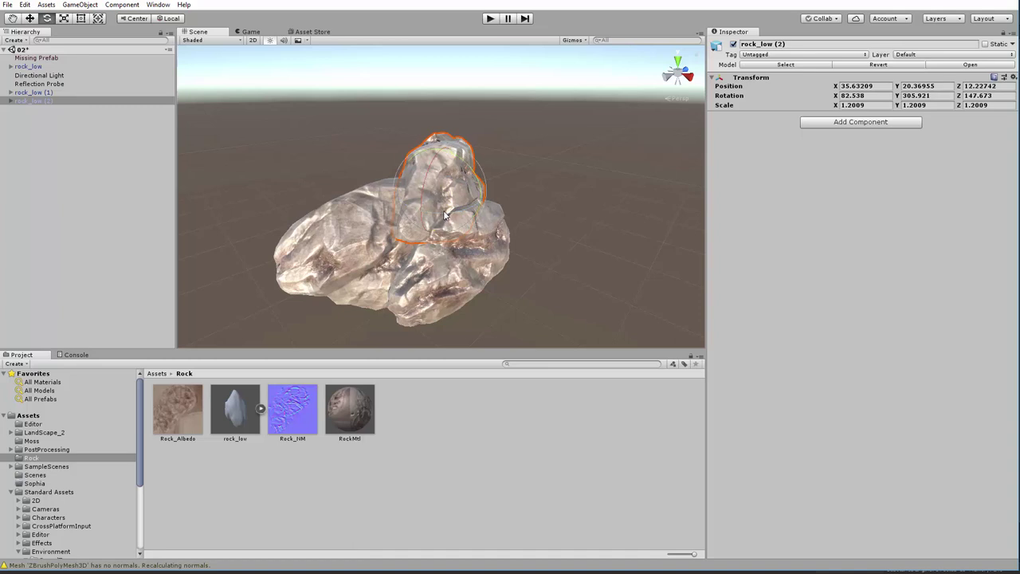
click(430, 188)
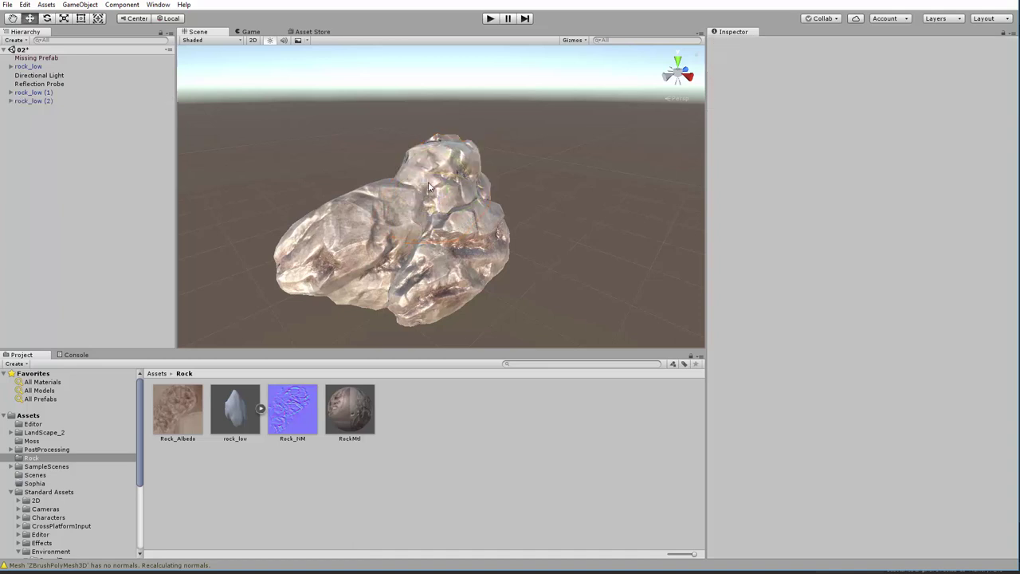
click(435, 187)
mouse_move(435, 187)
mouse_down()
mouse_move(430, 209)
mouse_move(398, 208)
mouse_up()
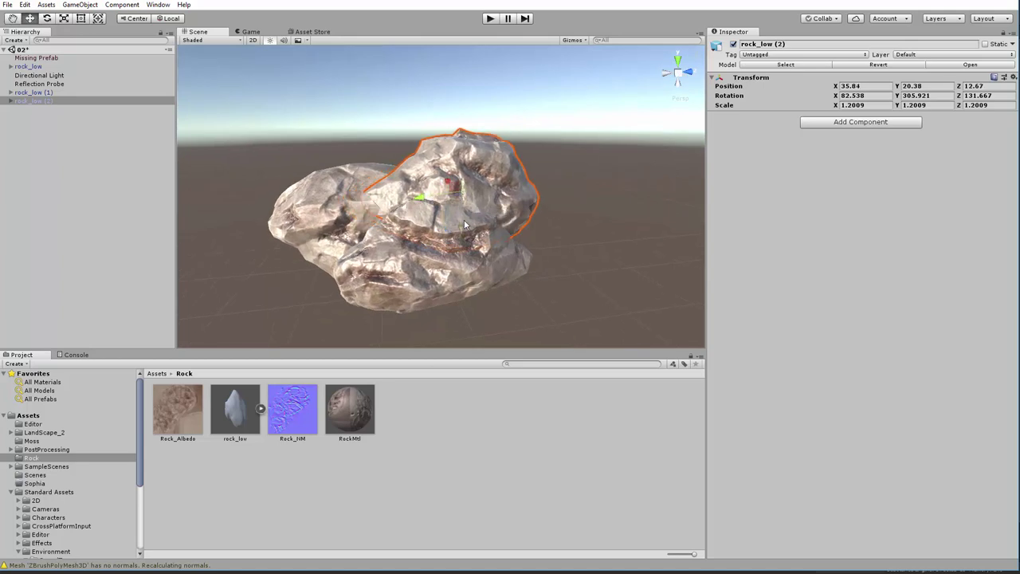
drag(478, 220, 503, 232)
click(569, 212)
alt+drag(568, 211, 466, 189)
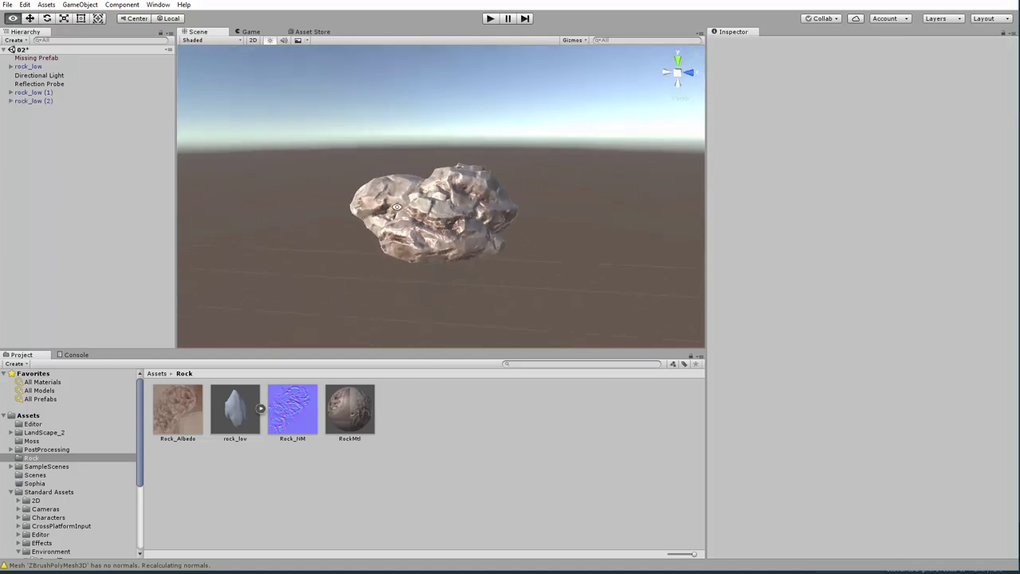
Duplicate all three rocks and scale the copies up to about 2.85.
click(466, 188)
shift+click(463, 217)
shift+click(456, 250)
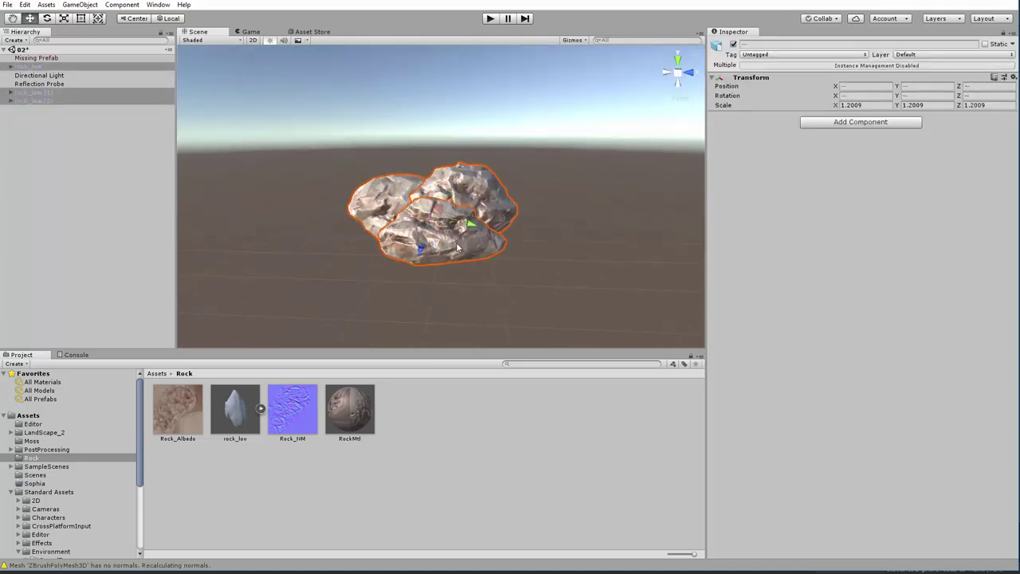
key(ctrl+d)
key(r)
mouse_move(437, 217)
mouse_down()
mouse_move(489, 216)
mouse_move(628, 261)
mouse_move(447, 273)
mouse_move(447, 257)
mouse_move(575, 284)
mouse_move(534, 137)
mouse_move(553, 152)
mouse_move(455, 98)
mouse_move(529, 165)
mouse_up()
scroll(444, 224, down, 3)
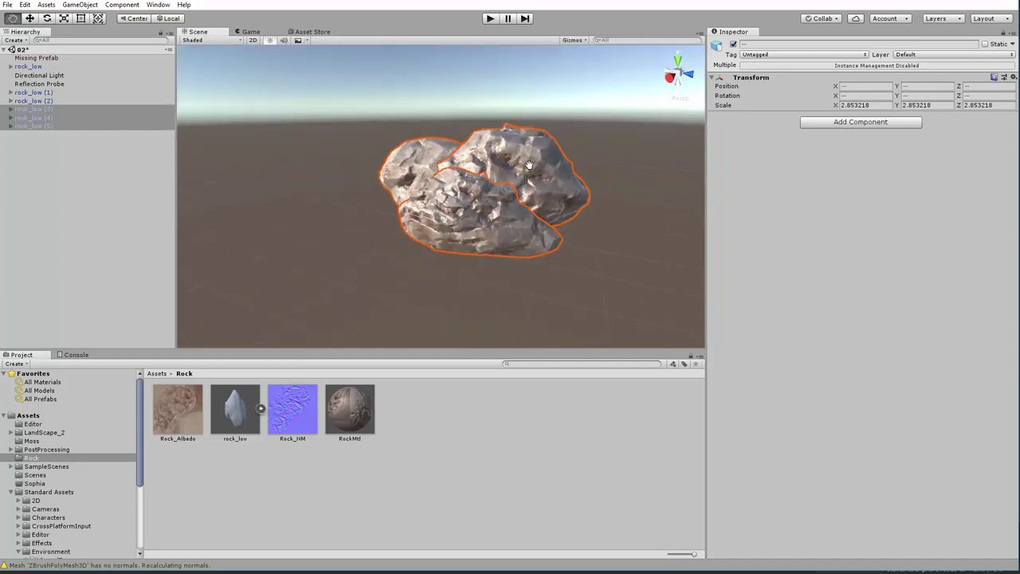
click(69, 111)
mouse_move(331, 243)
alt+mouse_down()
mouse_move(465, 250)
mouse_move(349, 150)
alt+mouse_up()
Delete rock_low (1) through (5) and the Reflection Probe.
click(48, 109)
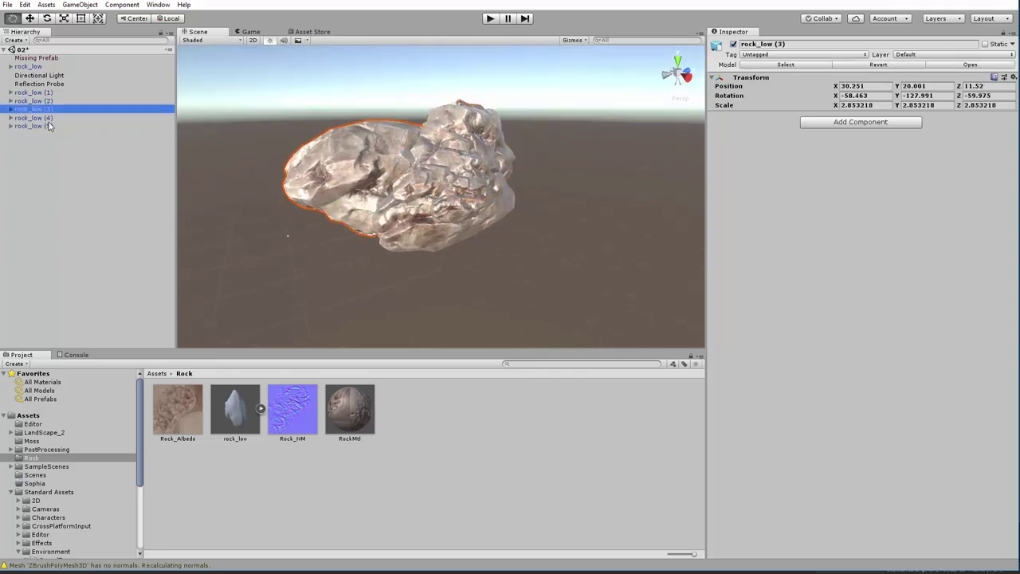
shift+click(50, 126)
key(Delete)
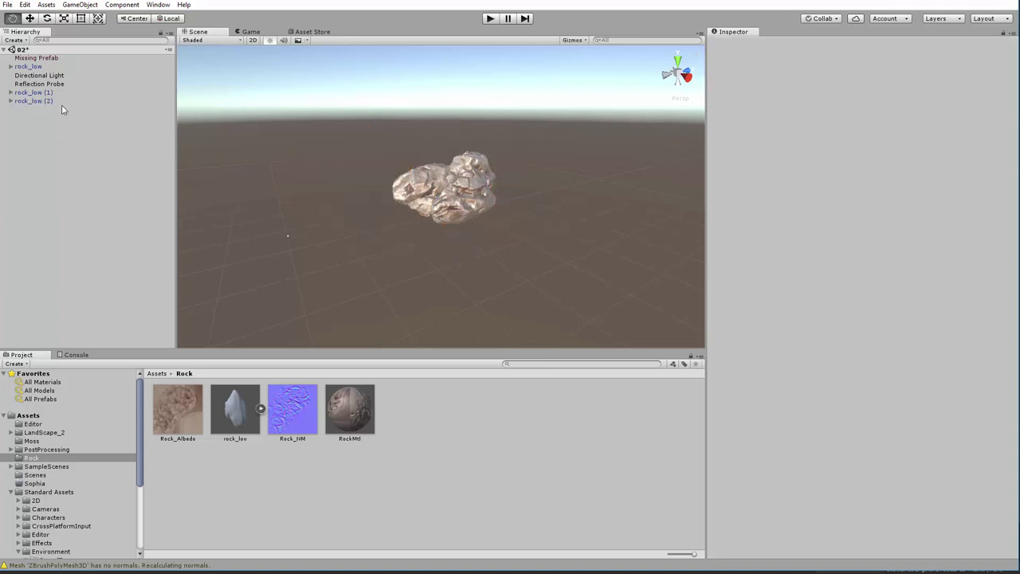
click(58, 102)
key(Delete)
click(56, 85)
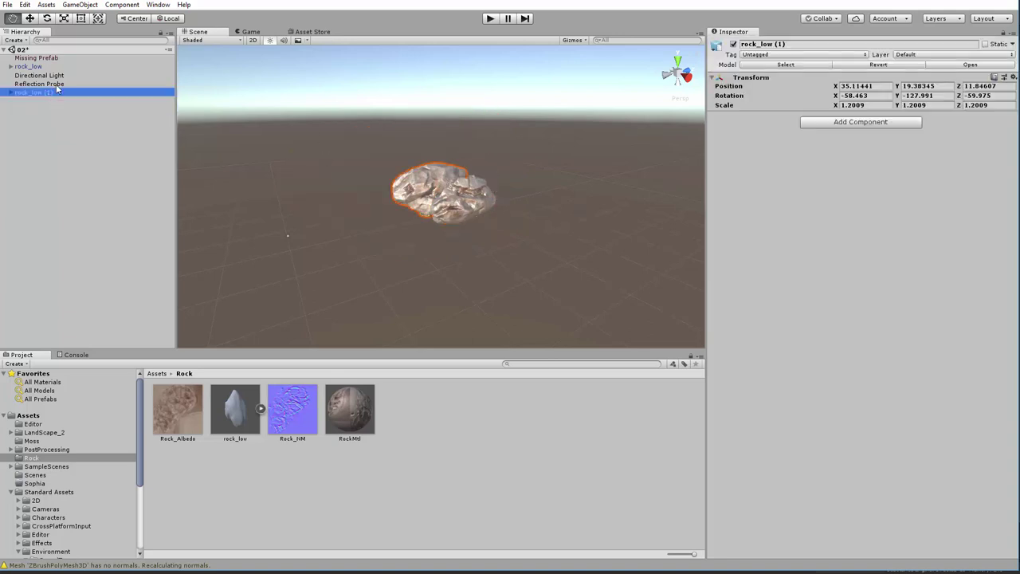
key(Delete)
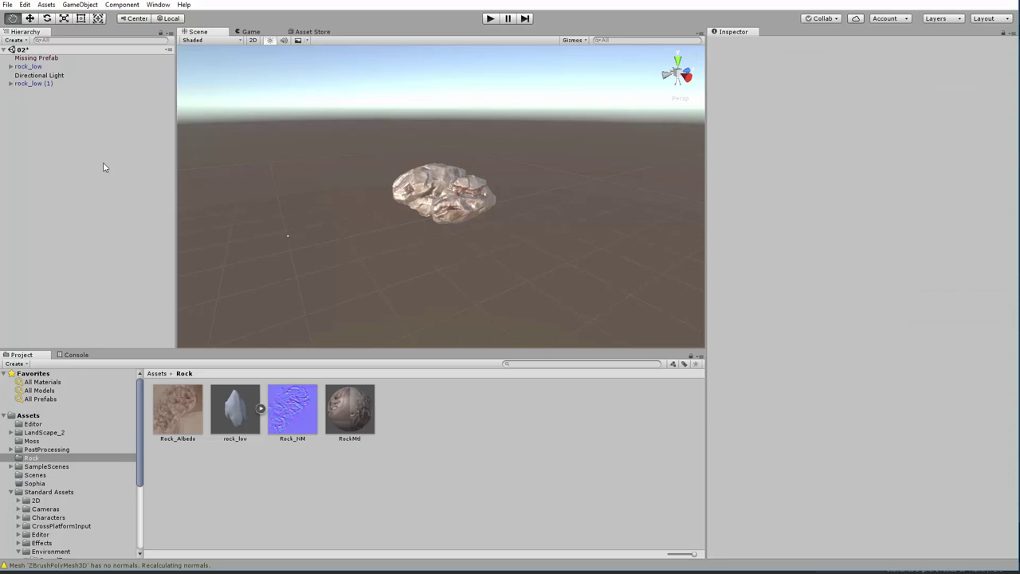
click(44, 84)
key(Delete)
Frame the remaining rock_low and rotate it upright to about 13.8 degrees.
click(61, 67)
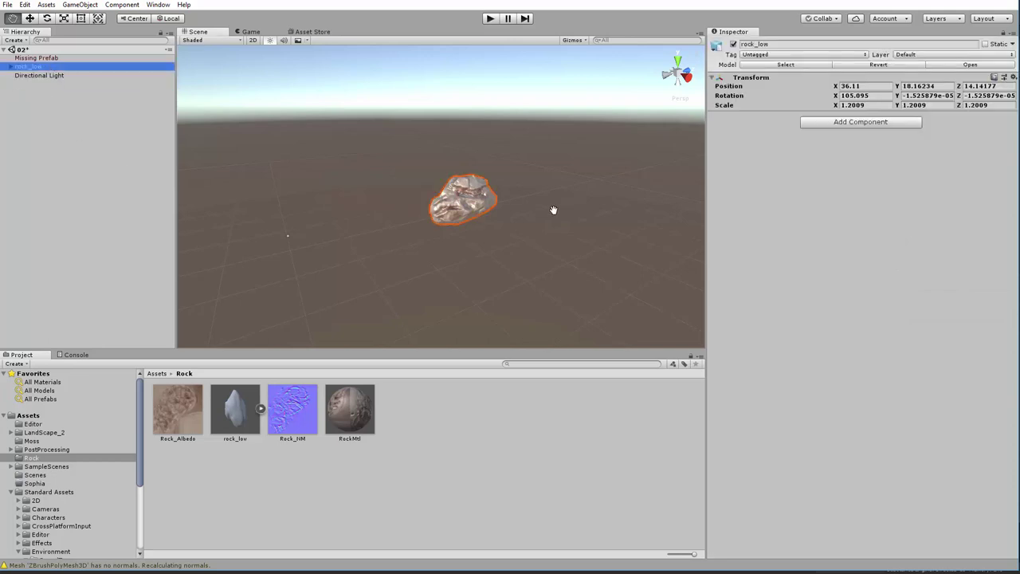
key(f)
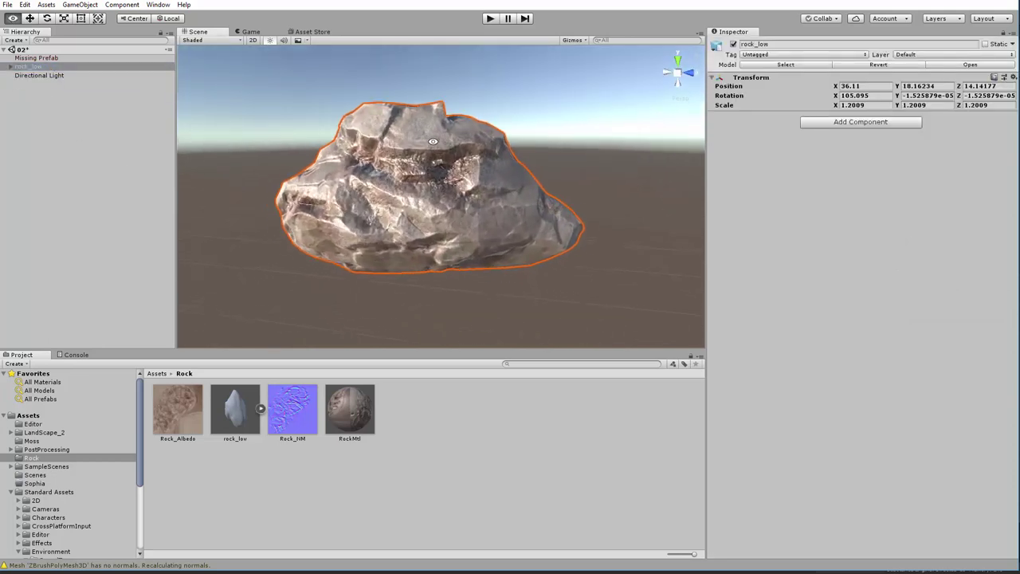
alt+drag(433, 141, 459, 154)
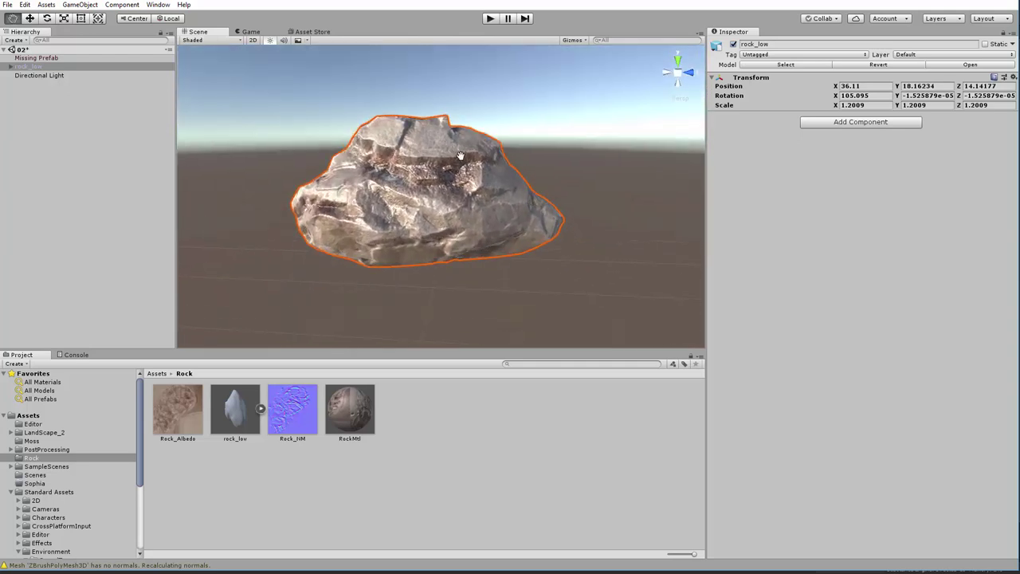
drag(460, 171, 321, 133)
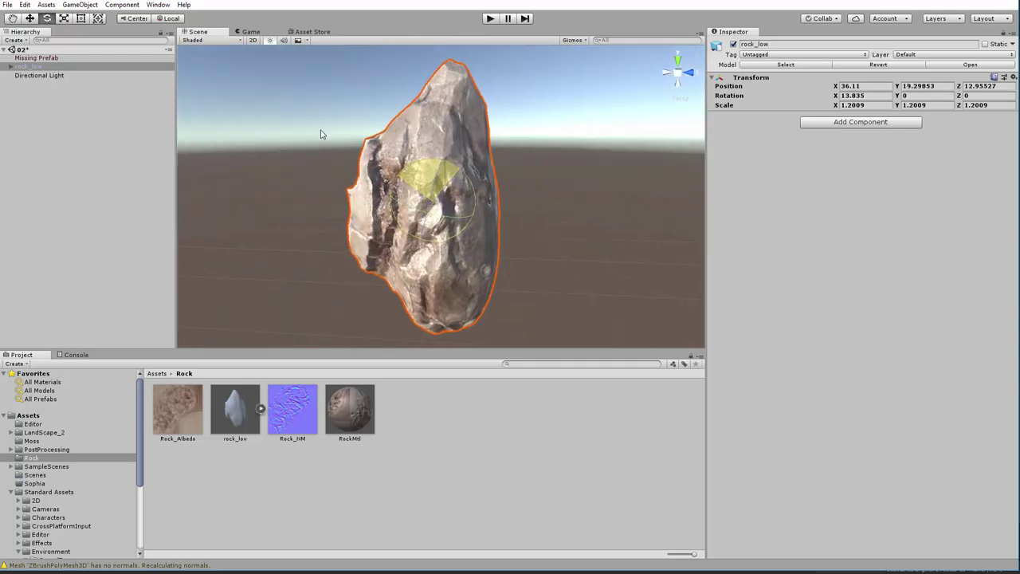
click(558, 191)
mouse_move(515, 223)
alt+mouse_down()
mouse_move(619, 280)
mouse_move(467, 218)
mouse_move(395, 216)
mouse_move(528, 216)
mouse_move(210, 216)
mouse_move(441, 235)
mouse_move(420, 239)
alt+mouse_up()
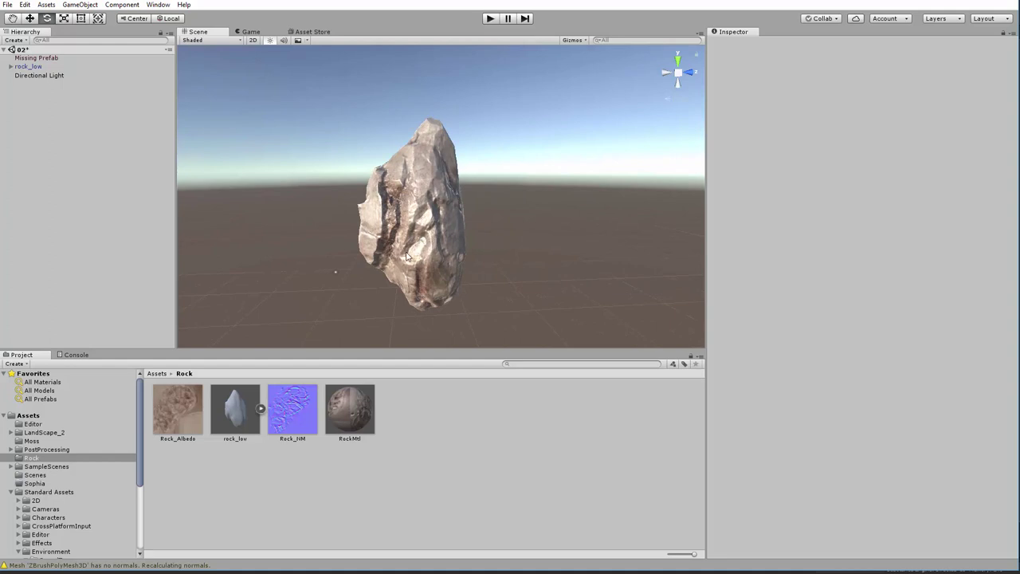
alt+drag(410, 255, 496, 260)
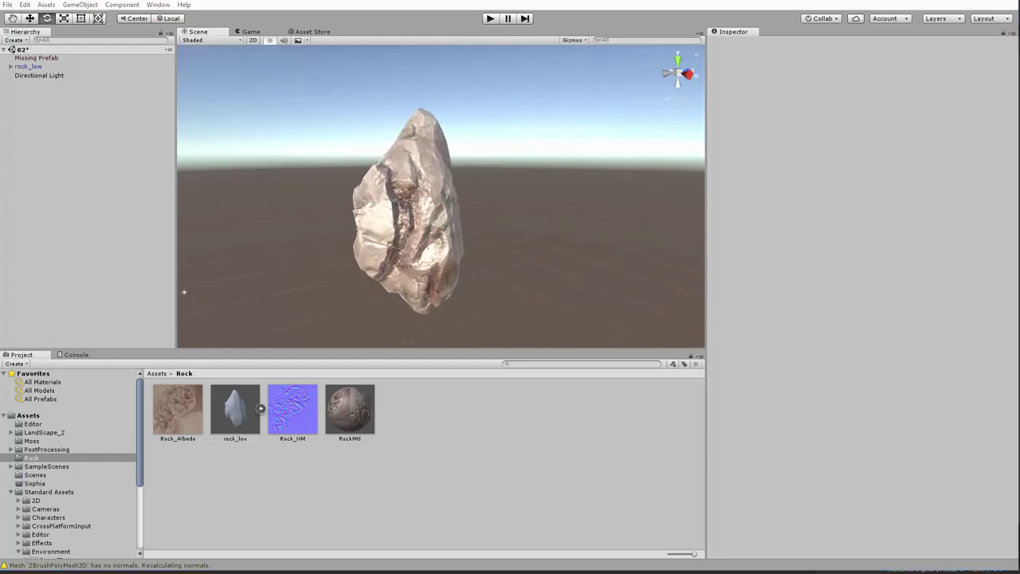